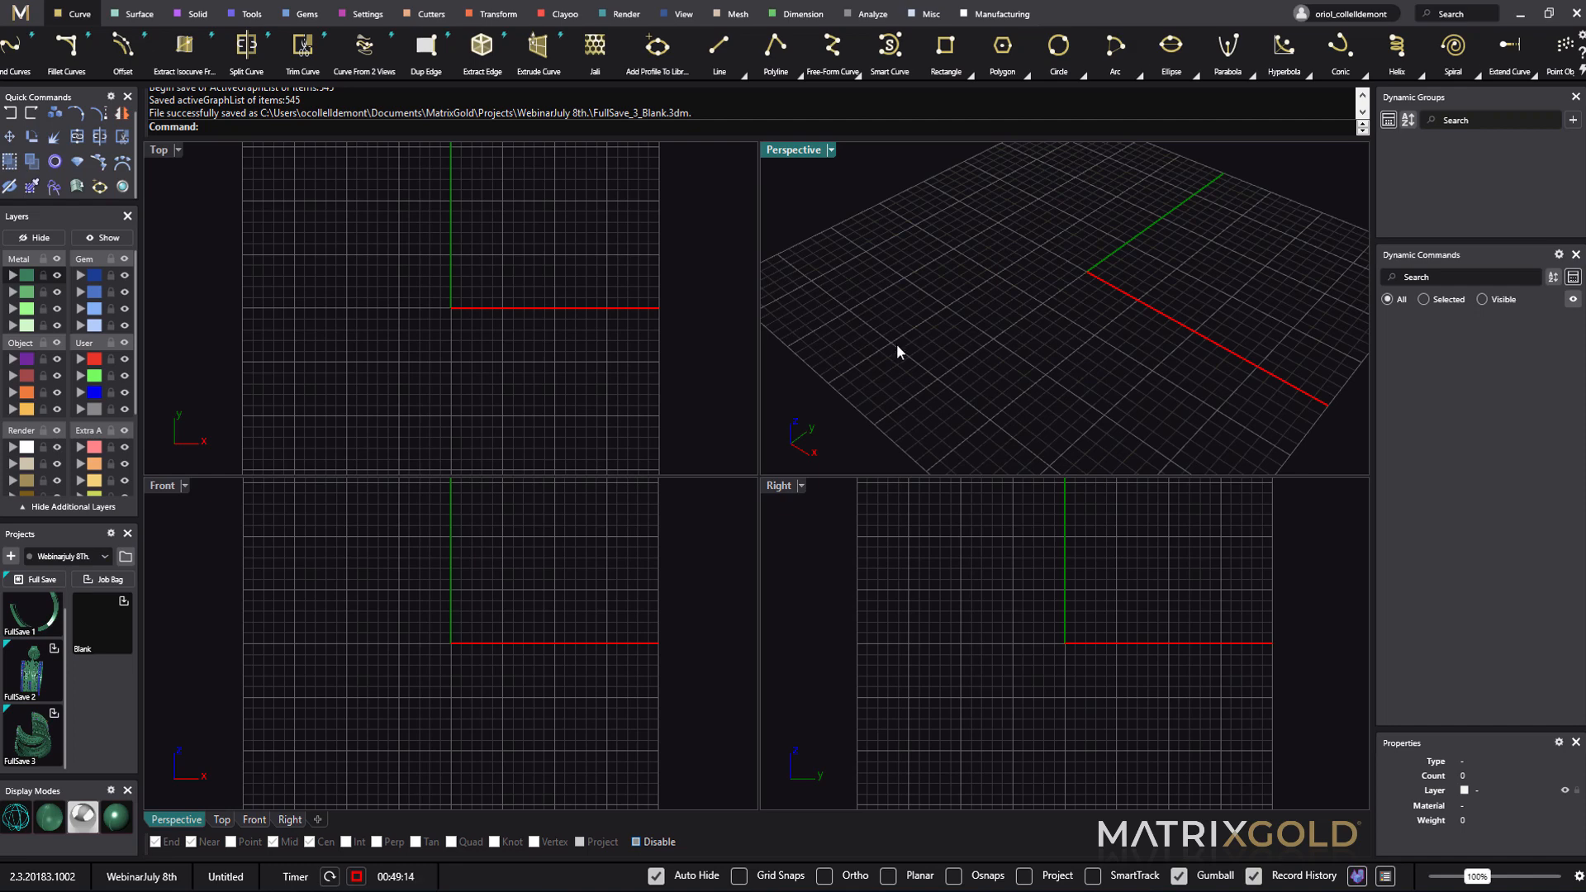
- With grid snaps on, draw a three-quarter arc in the Front view, centred on the origin with a radius of ten grid squares
{"action": "right_click_drag", "start_coordinate": [1058, 665], "coordinate": [1012, 698]}
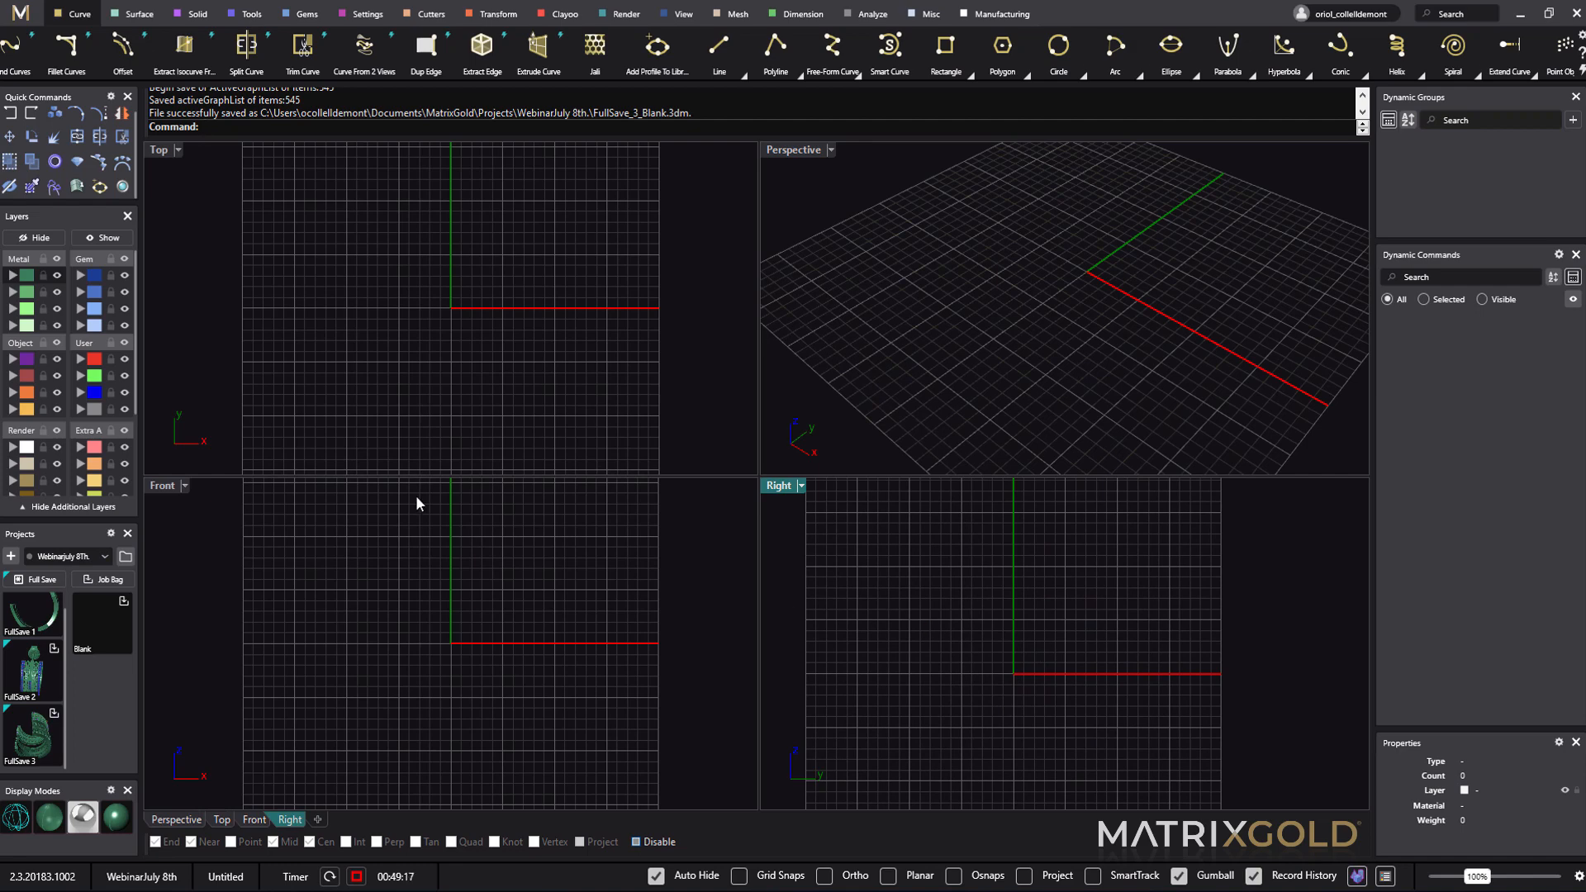
{"action": "double_click", "coordinate": [162, 486]}
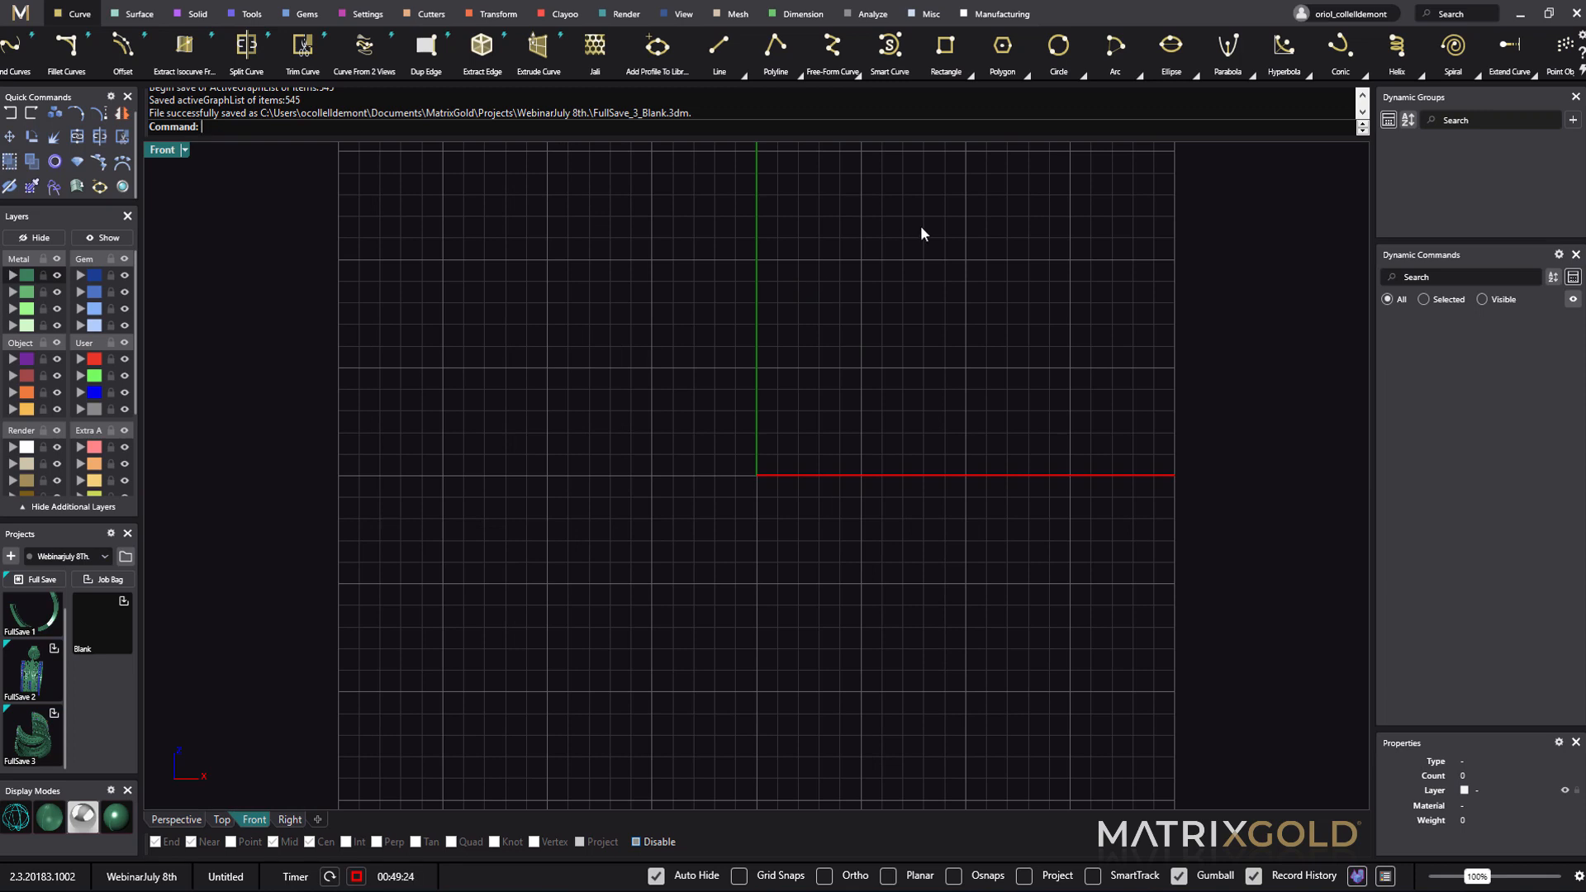
{"action": "left_click", "coordinate": [748, 877]}
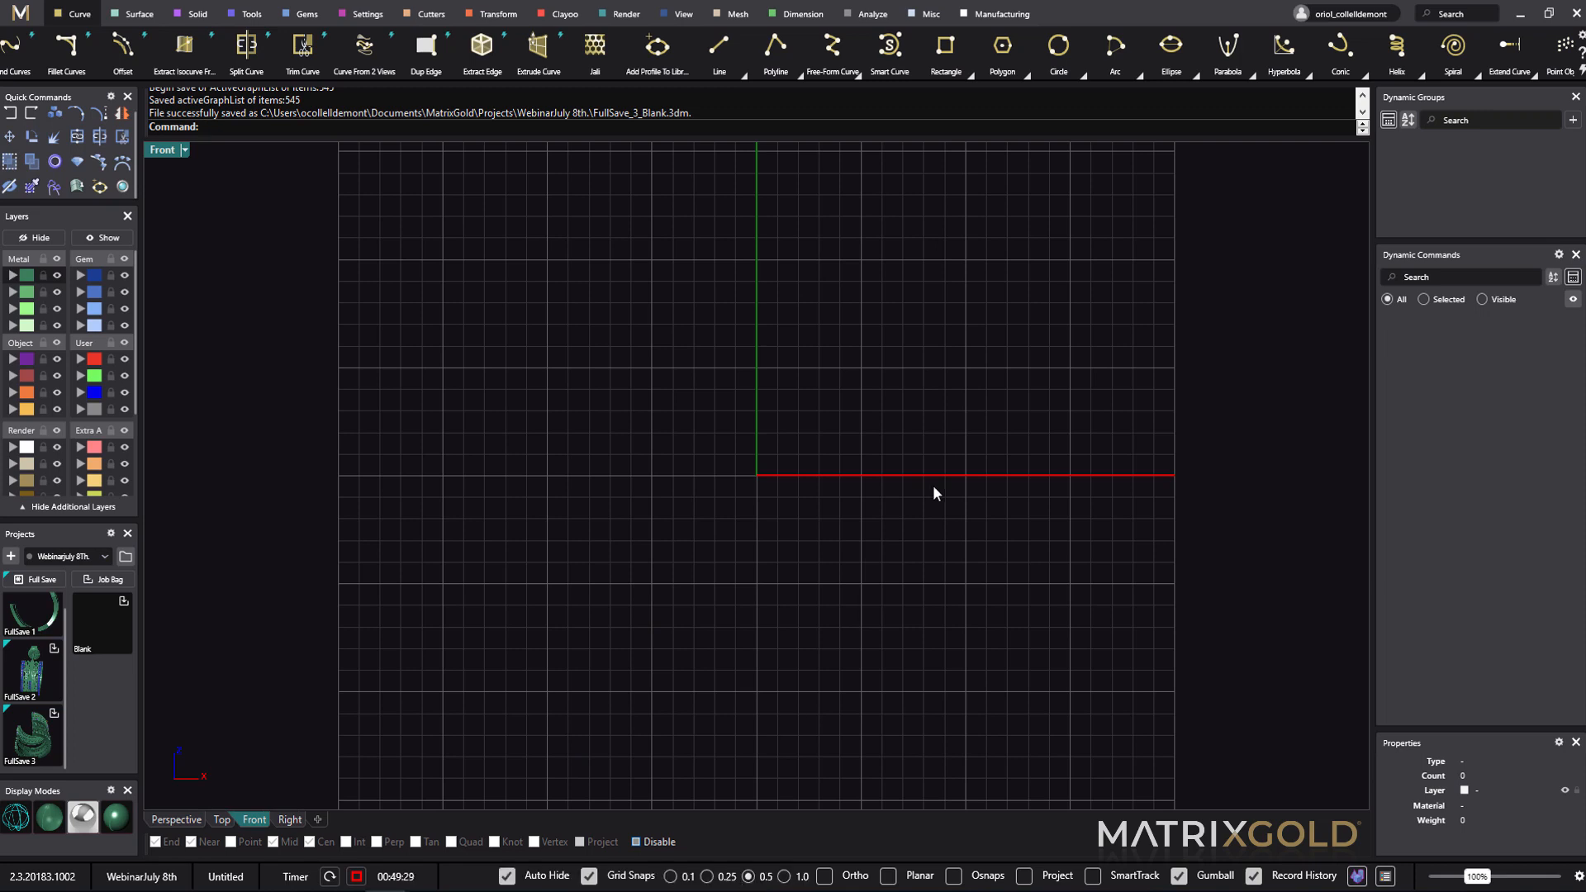
{"action": "left_click", "coordinate": [1138, 73]}
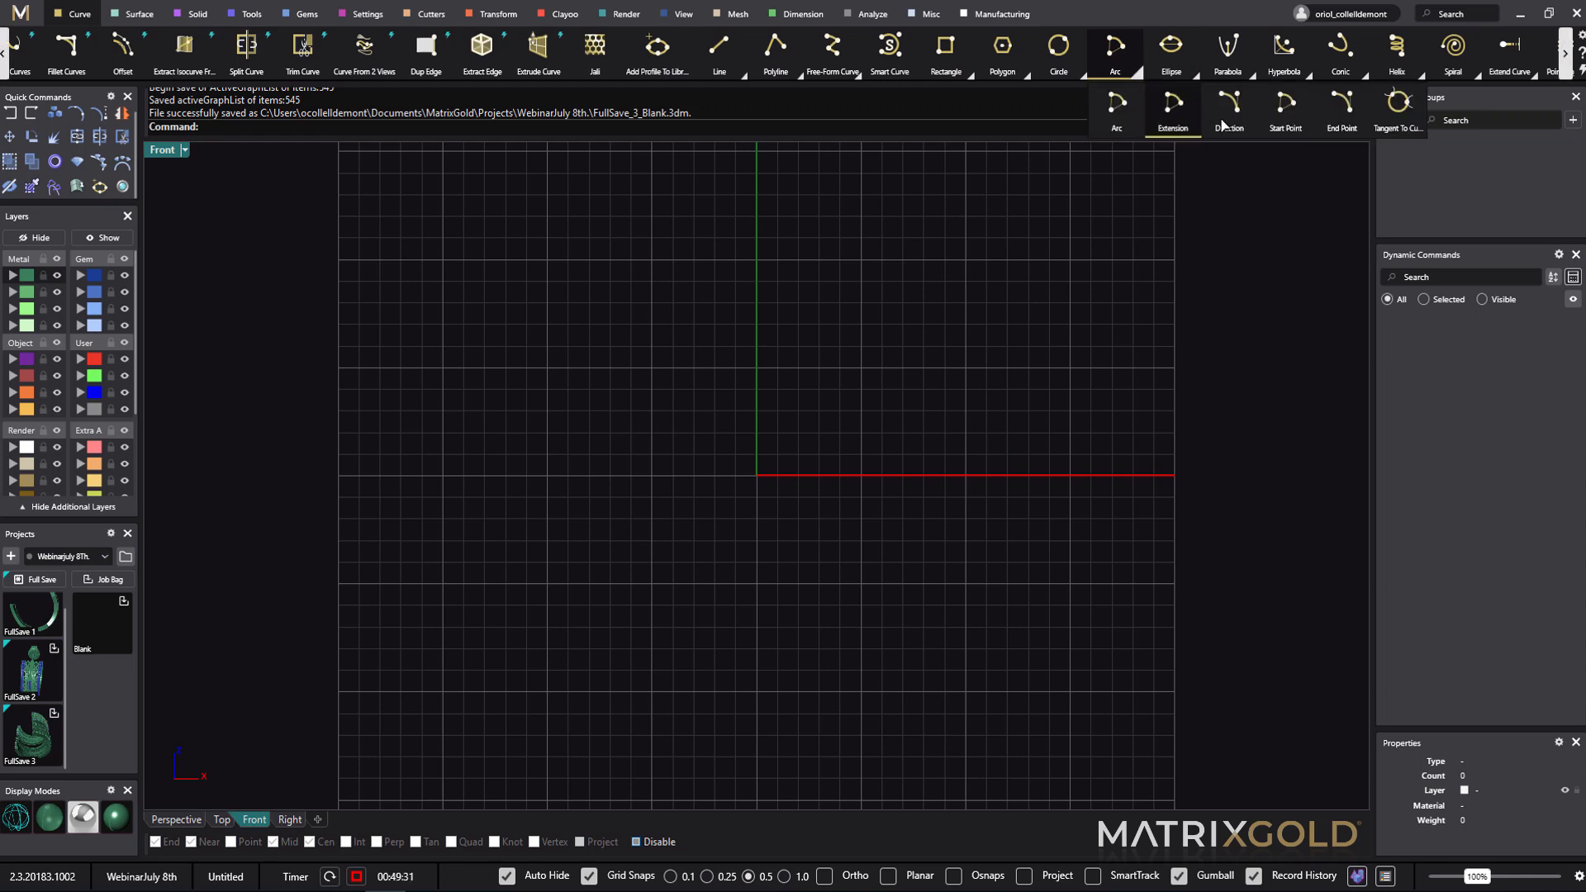
{"action": "left_click", "coordinate": [1287, 115]}
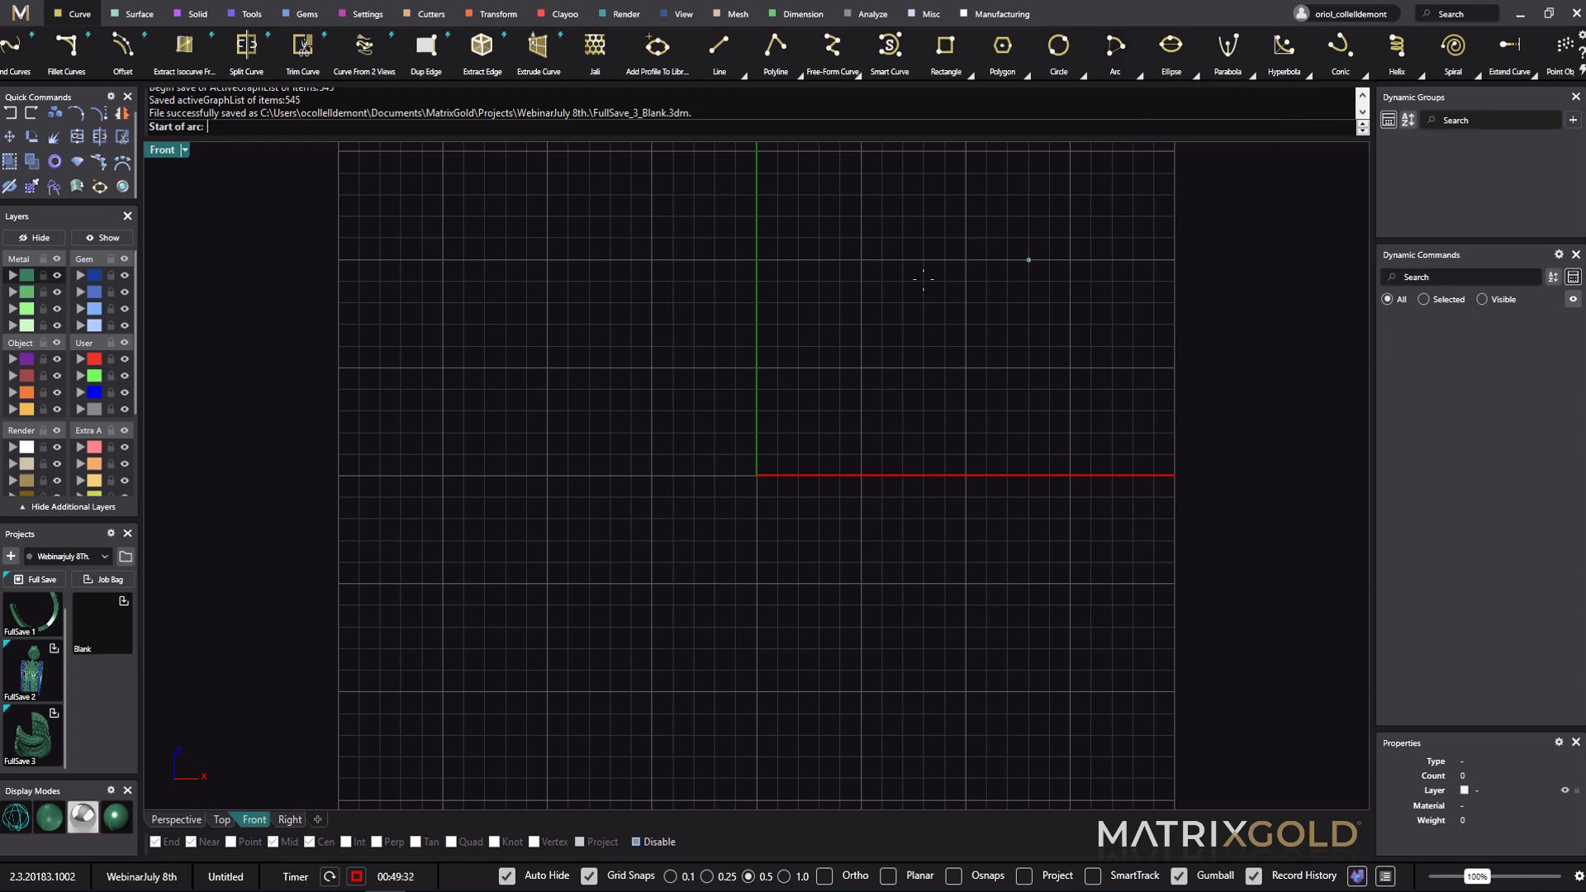
{"action": "left_click", "coordinate": [758, 260]}
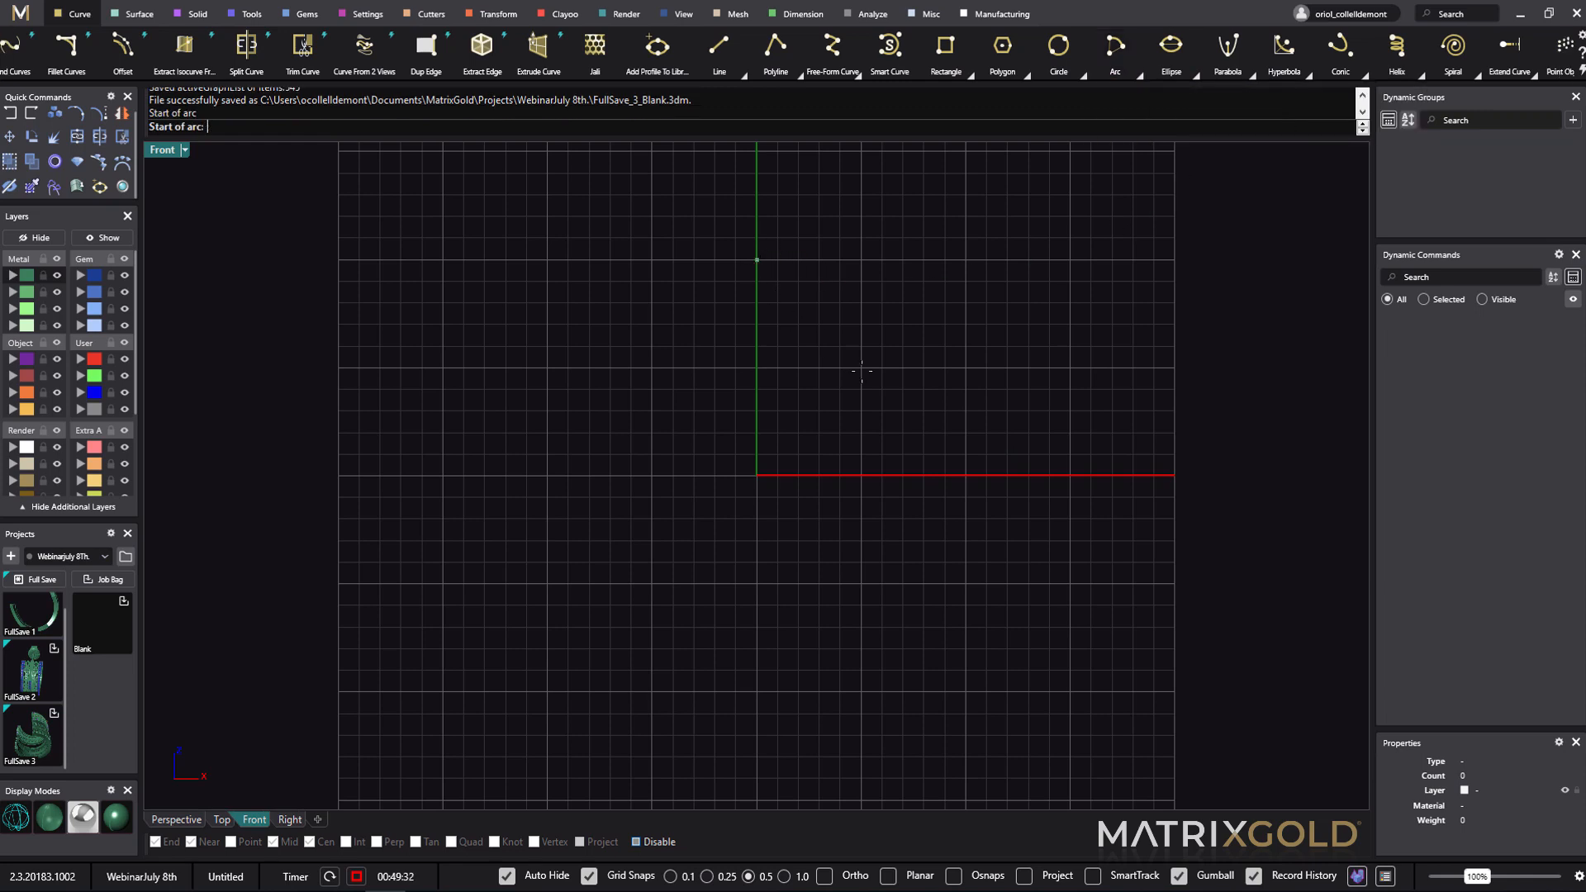
{"action": "left_click", "coordinate": [965, 475]}
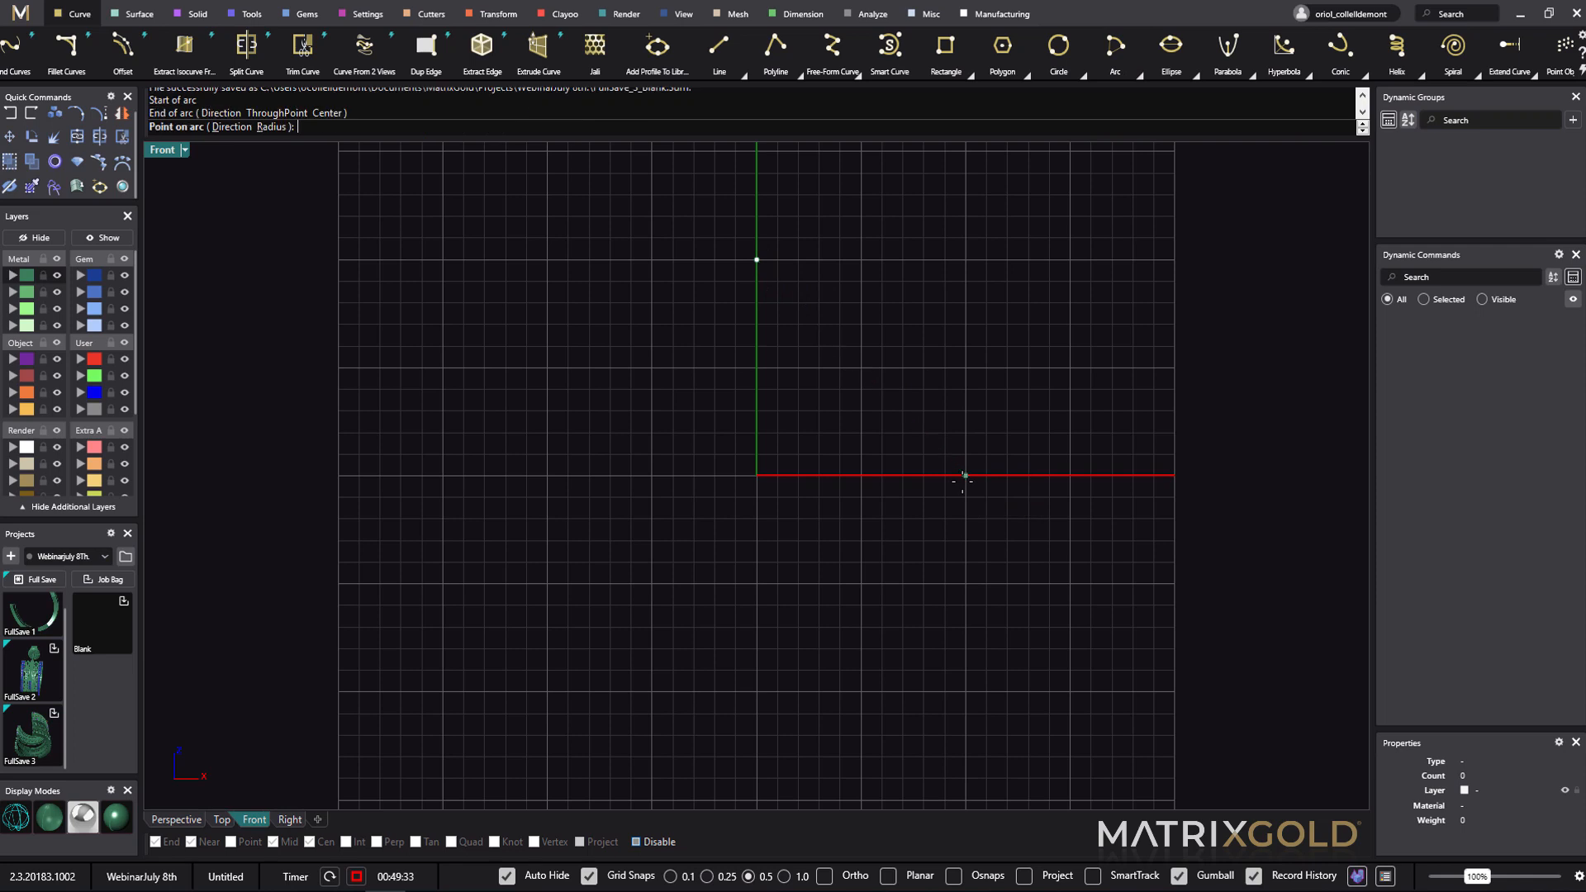
{"action": "left_click", "coordinate": [548, 477]}
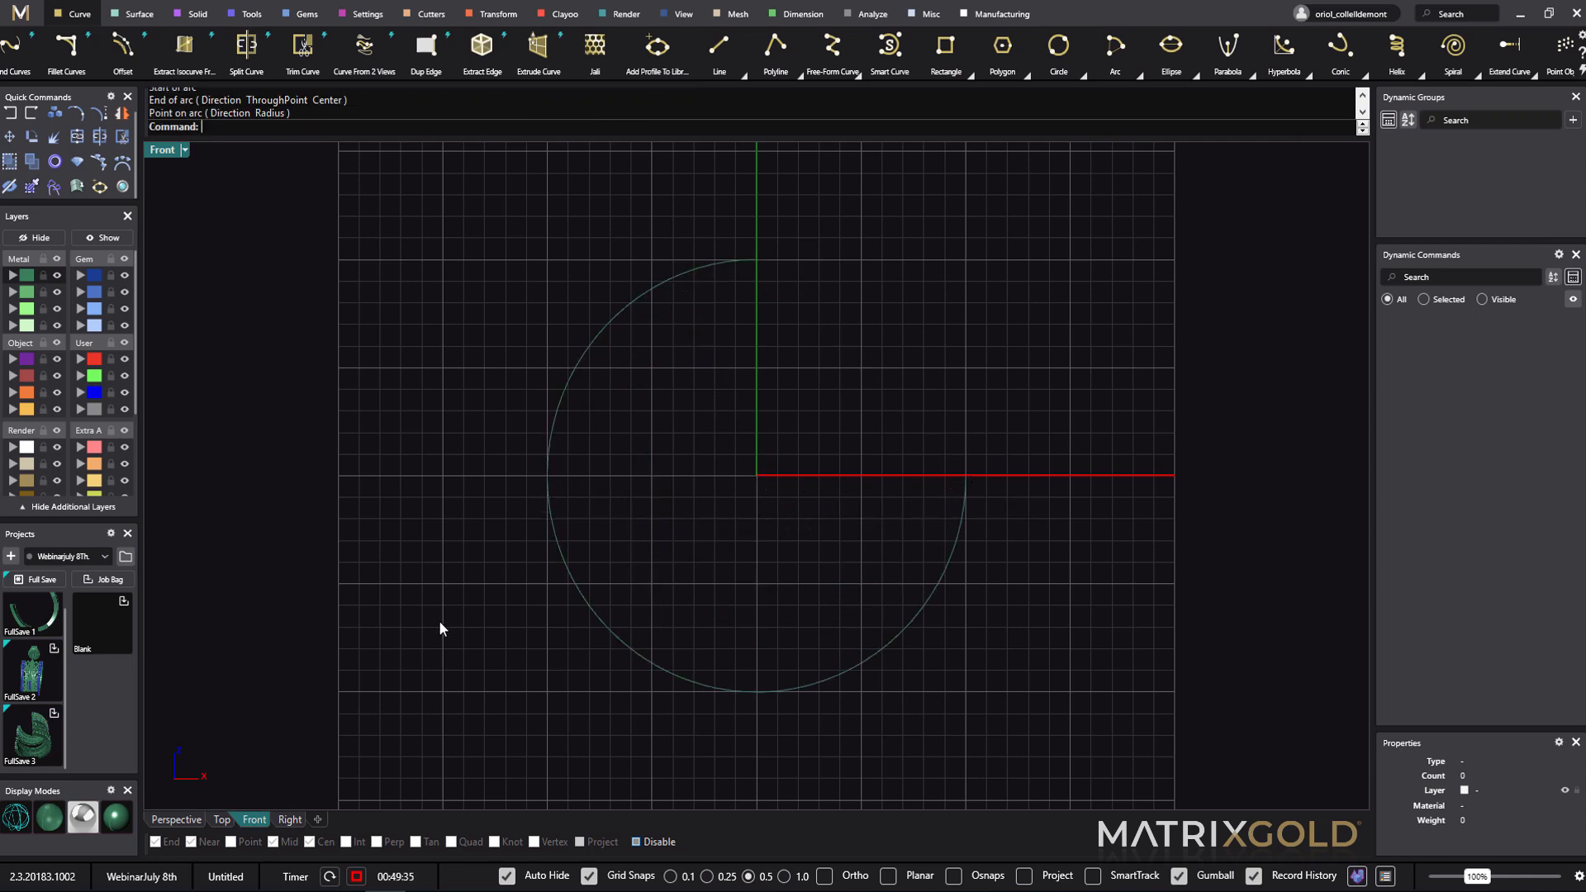
- Place two copies of the arc in the Right view, offset three and five grid squares towards negative Y
{"action": "left_click", "coordinate": [173, 819]}
{"action": "right_click_drag", "start_coordinate": [484, 514], "coordinate": [894, 562]}
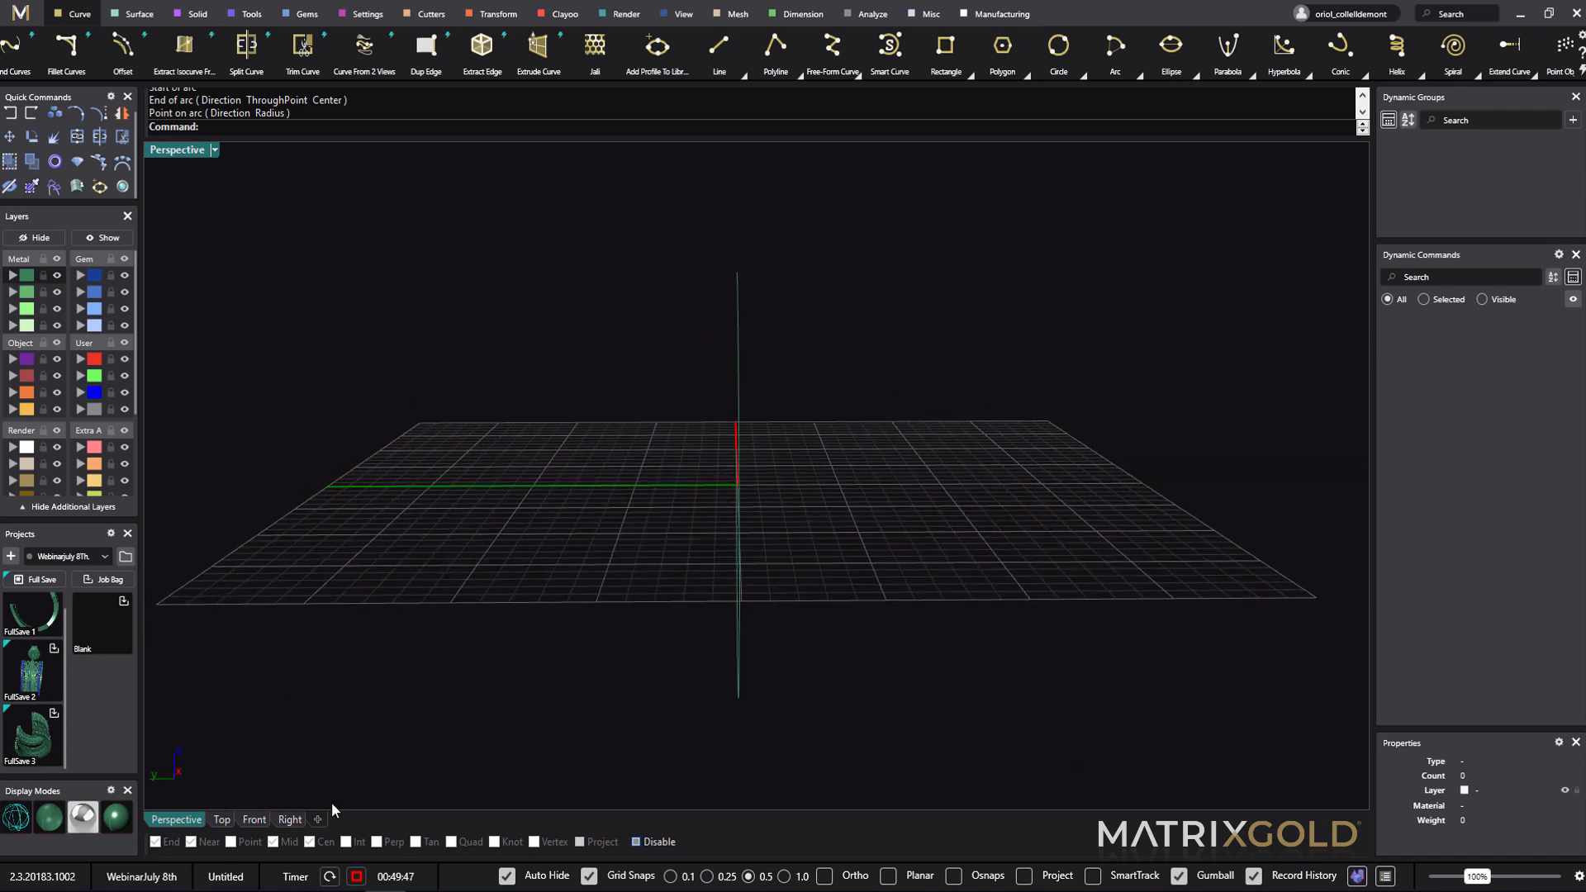
{"action": "left_click", "coordinate": [255, 819]}
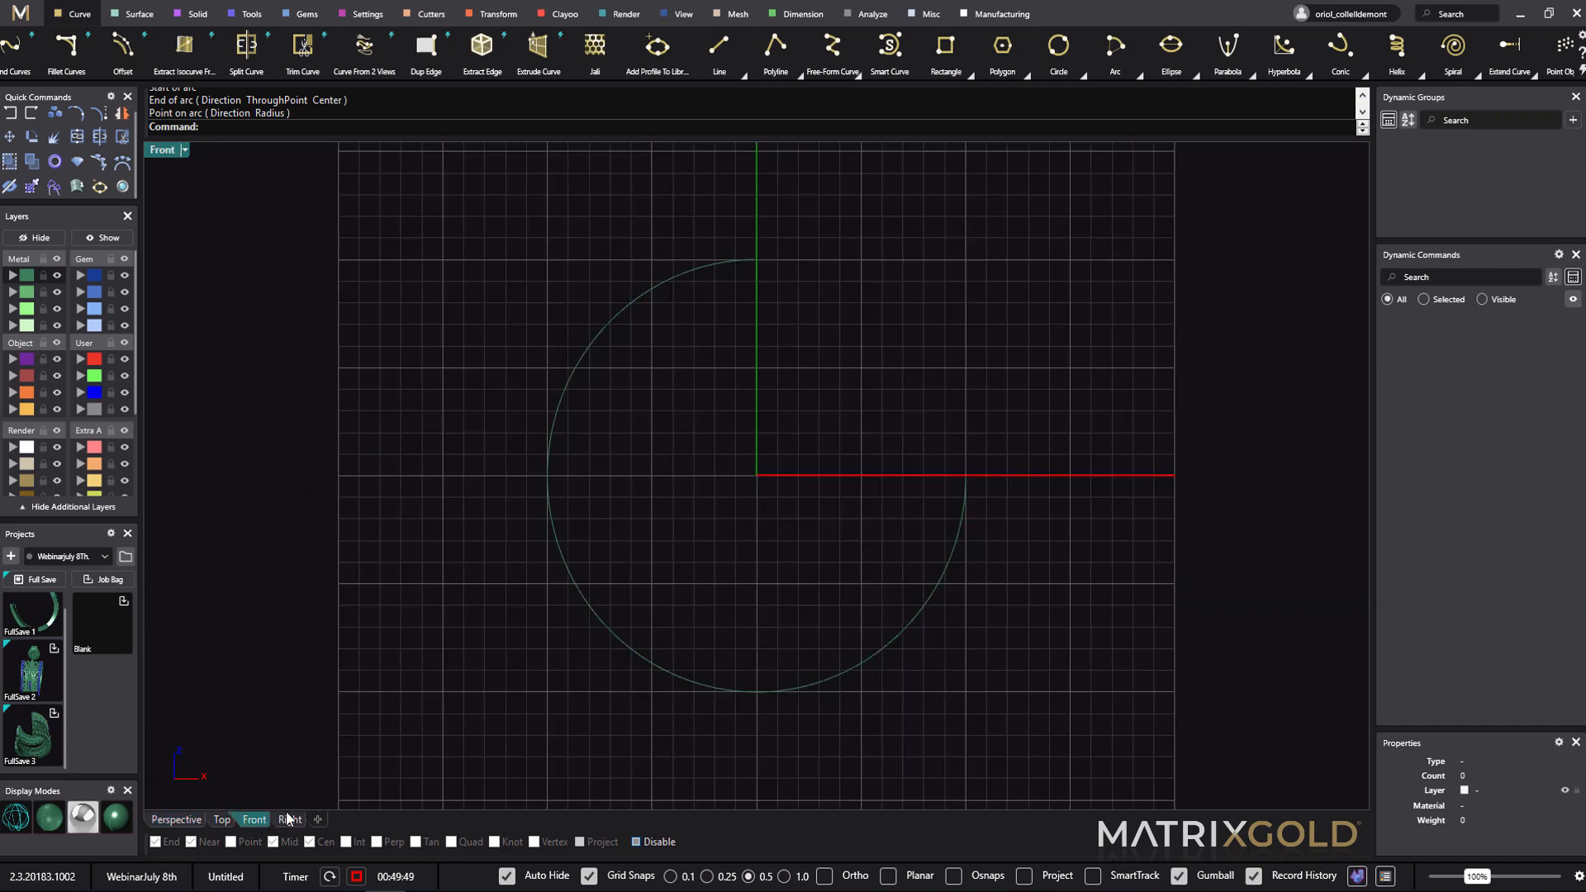
{"action": "left_click", "coordinate": [288, 820]}
{"action": "left_click", "coordinate": [650, 644]}
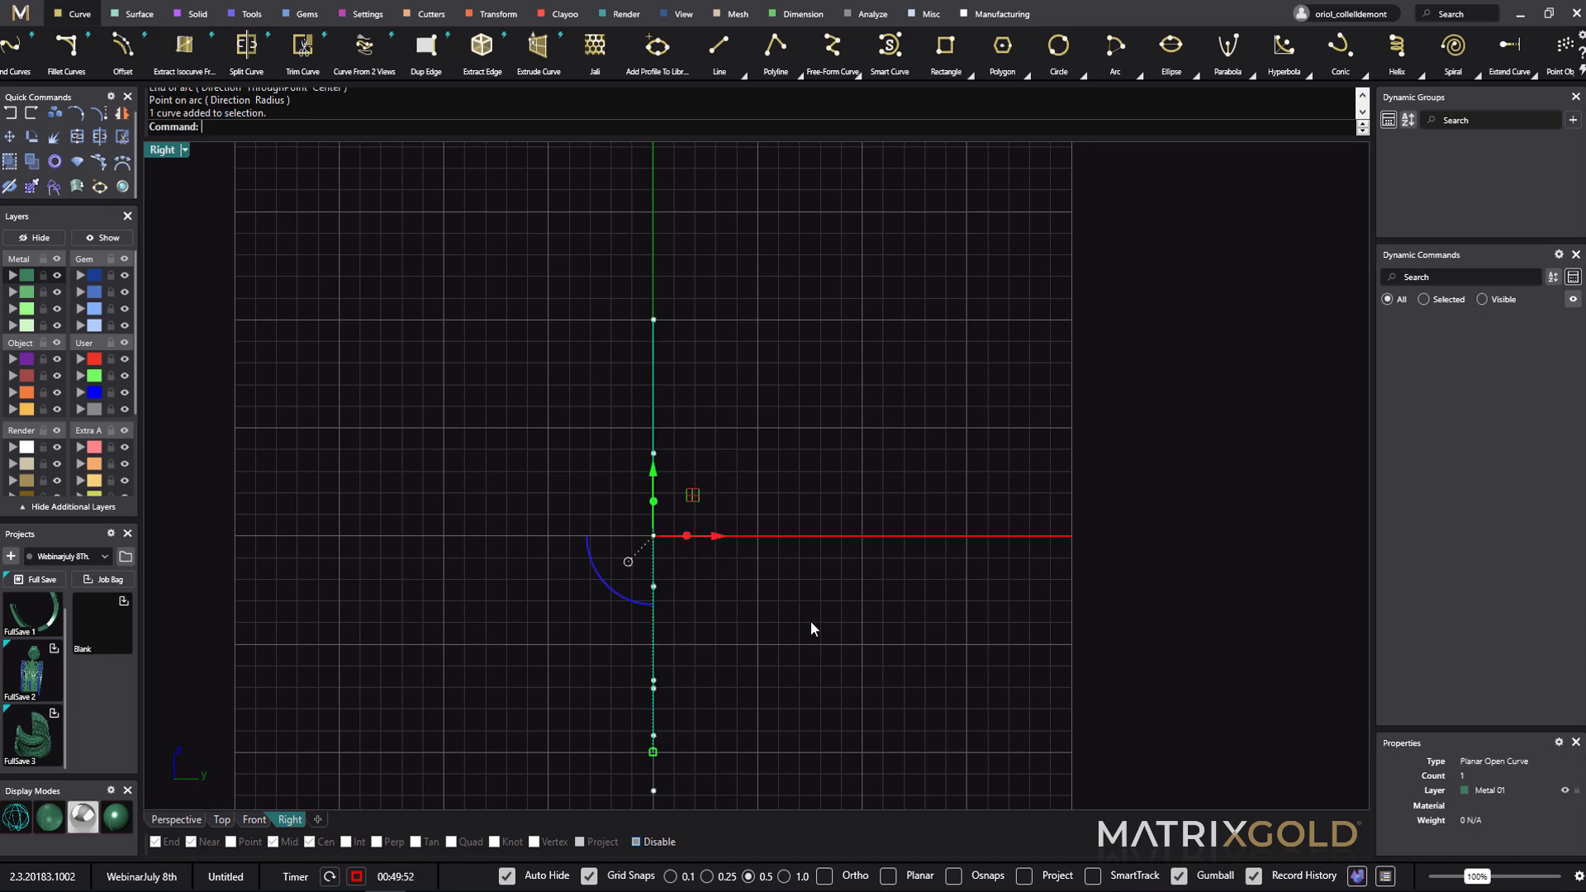
{"action": "left_click_drag", "start_coordinate": [720, 543], "coordinate": [617, 538]}
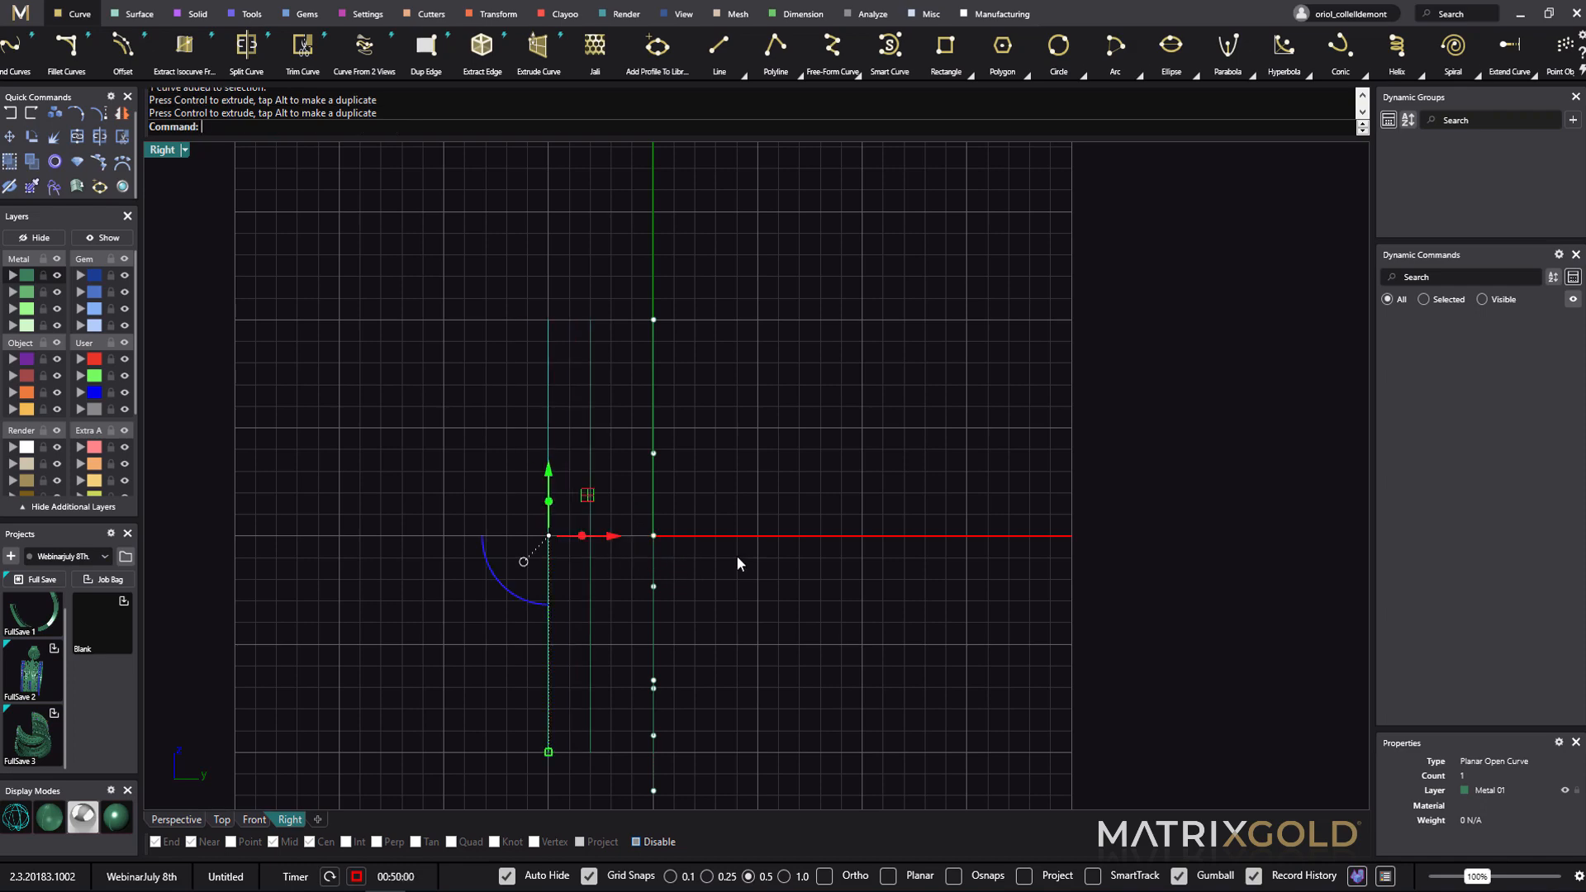
{"action": "left_click", "coordinate": [807, 467]}
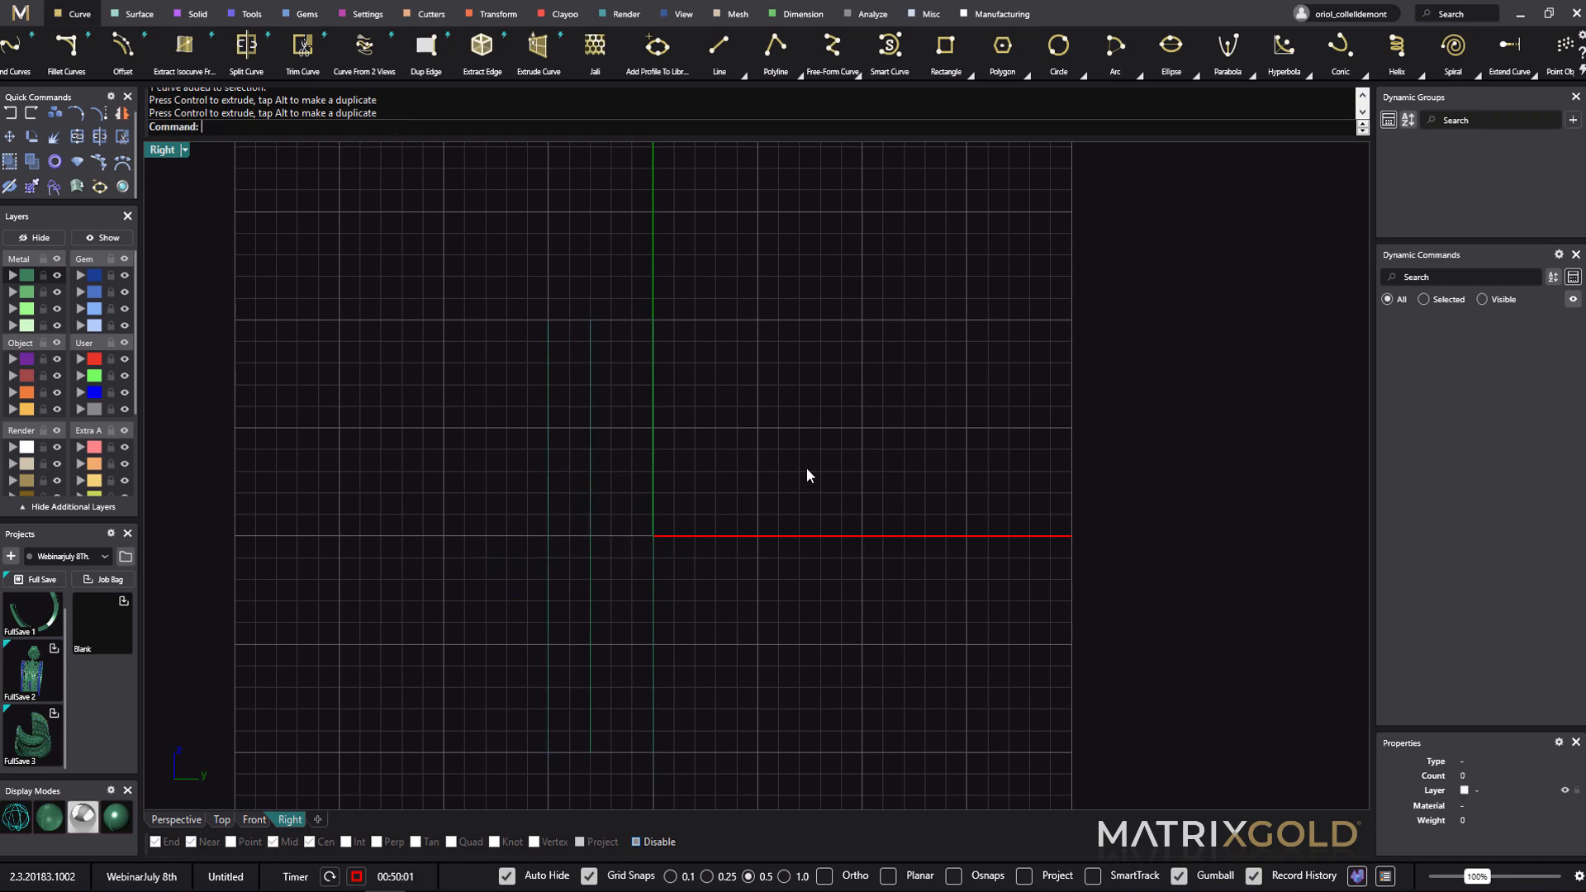
- Apply Profile Placer to the original arc and rotate the profile at its upper end by 90 degrees
{"action": "left_click", "coordinate": [177, 818]}
{"action": "right_click_drag", "start_coordinate": [766, 421], "coordinate": [909, 396]}
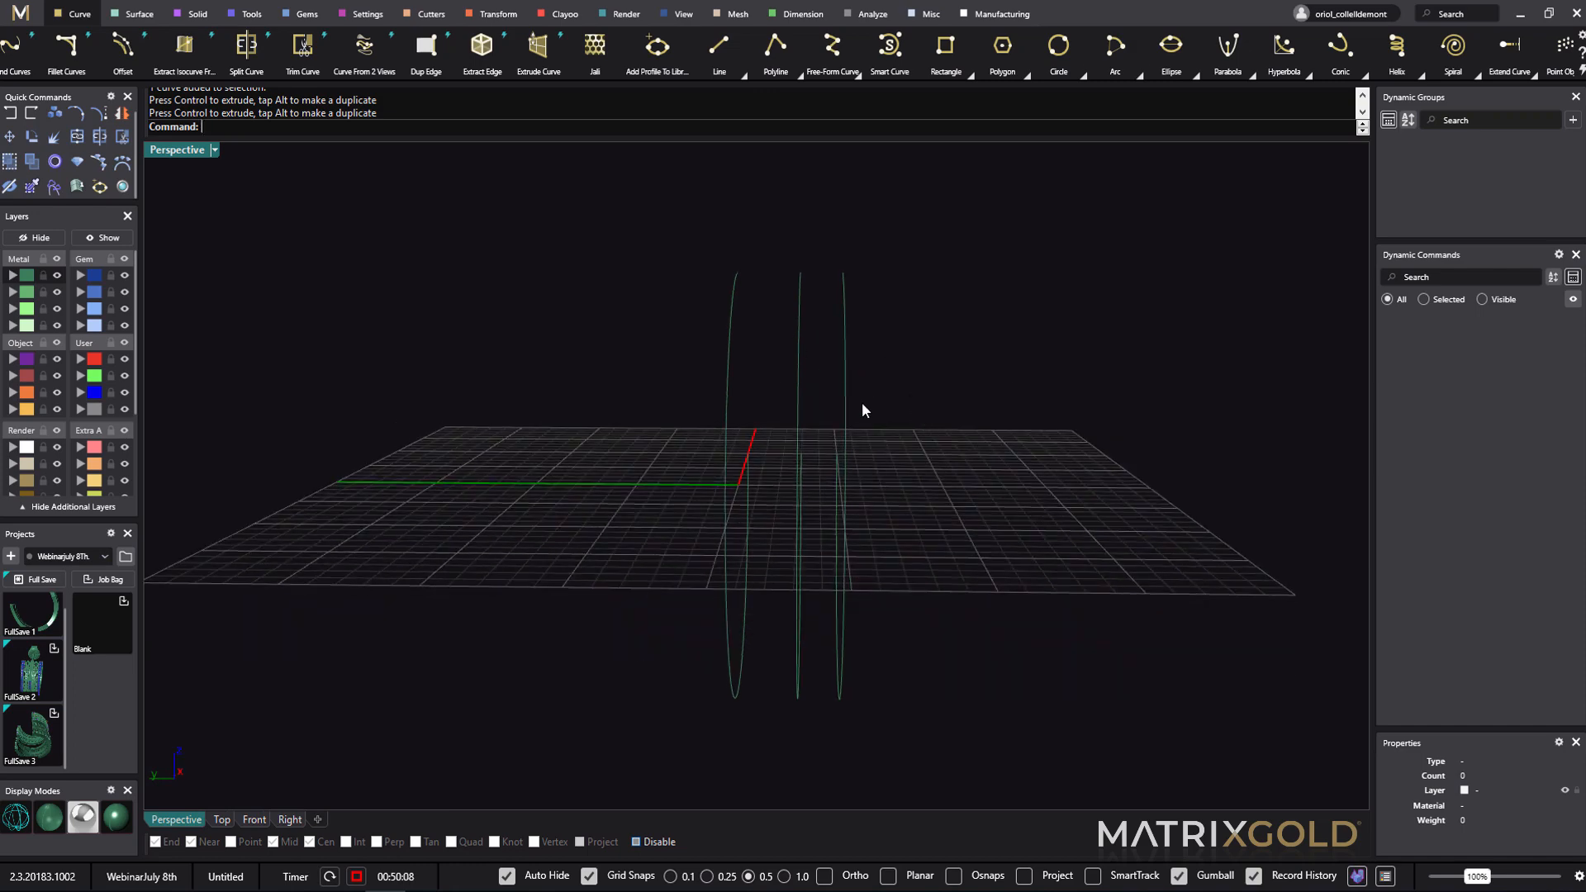
{"action": "right_click_drag", "start_coordinate": [1037, 538], "coordinate": [991, 638]}
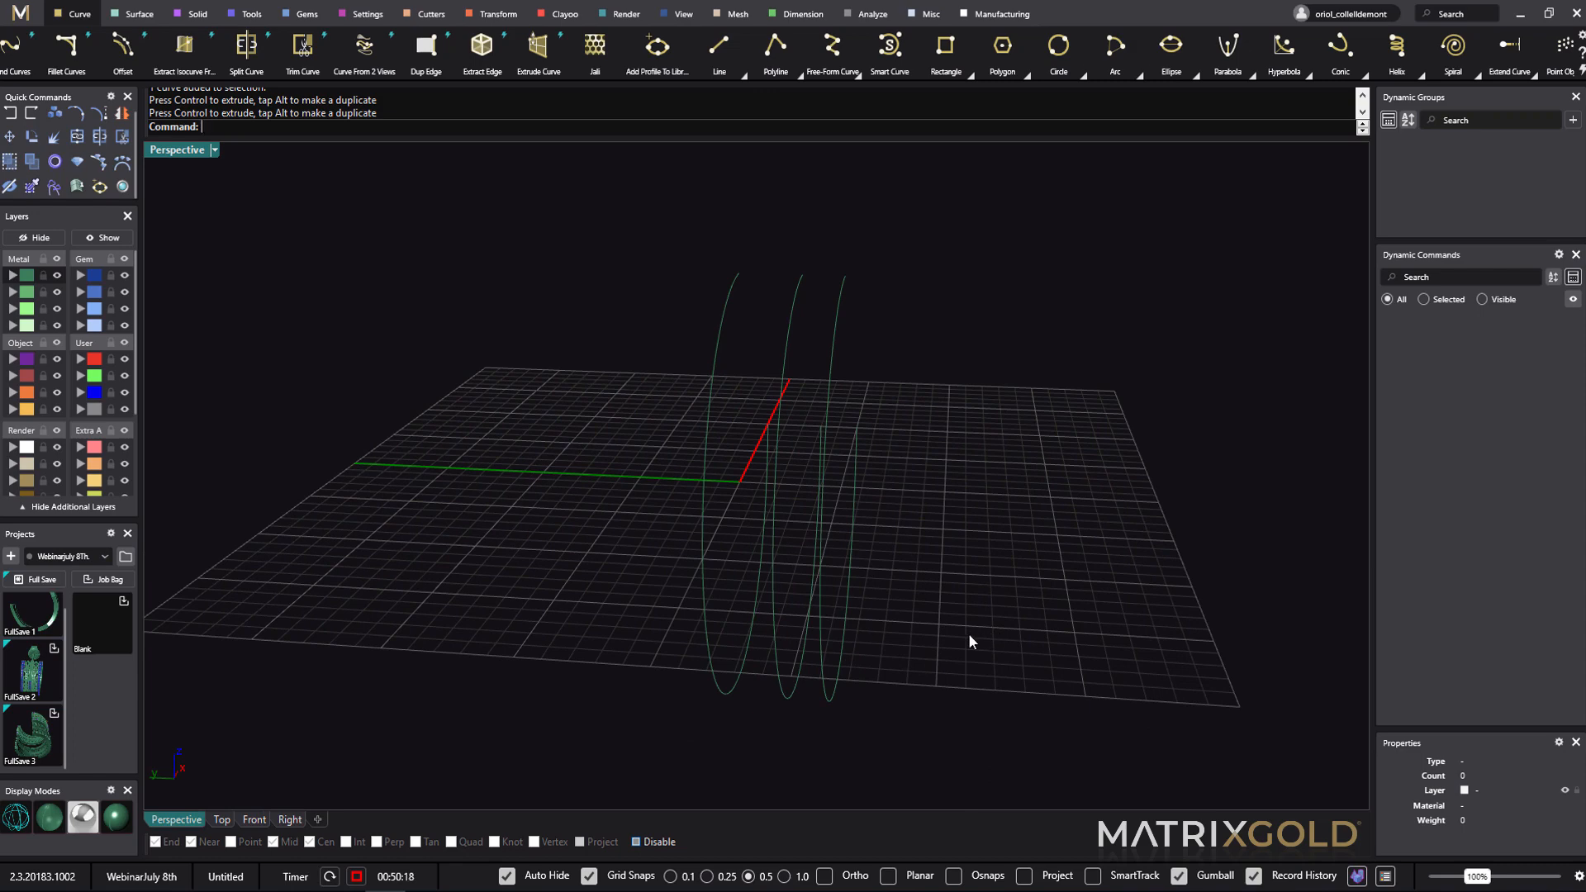
{"action": "mouse_move", "coordinate": [969, 638]}
{"action": "right_mouse_down"}
{"action": "mouse_move", "coordinate": [1009, 641]}
{"action": "mouse_move", "coordinate": [933, 660]}
{"action": "mouse_move", "coordinate": [1024, 647]}
{"action": "mouse_move", "coordinate": [994, 631]}
{"action": "right_mouse_up"}
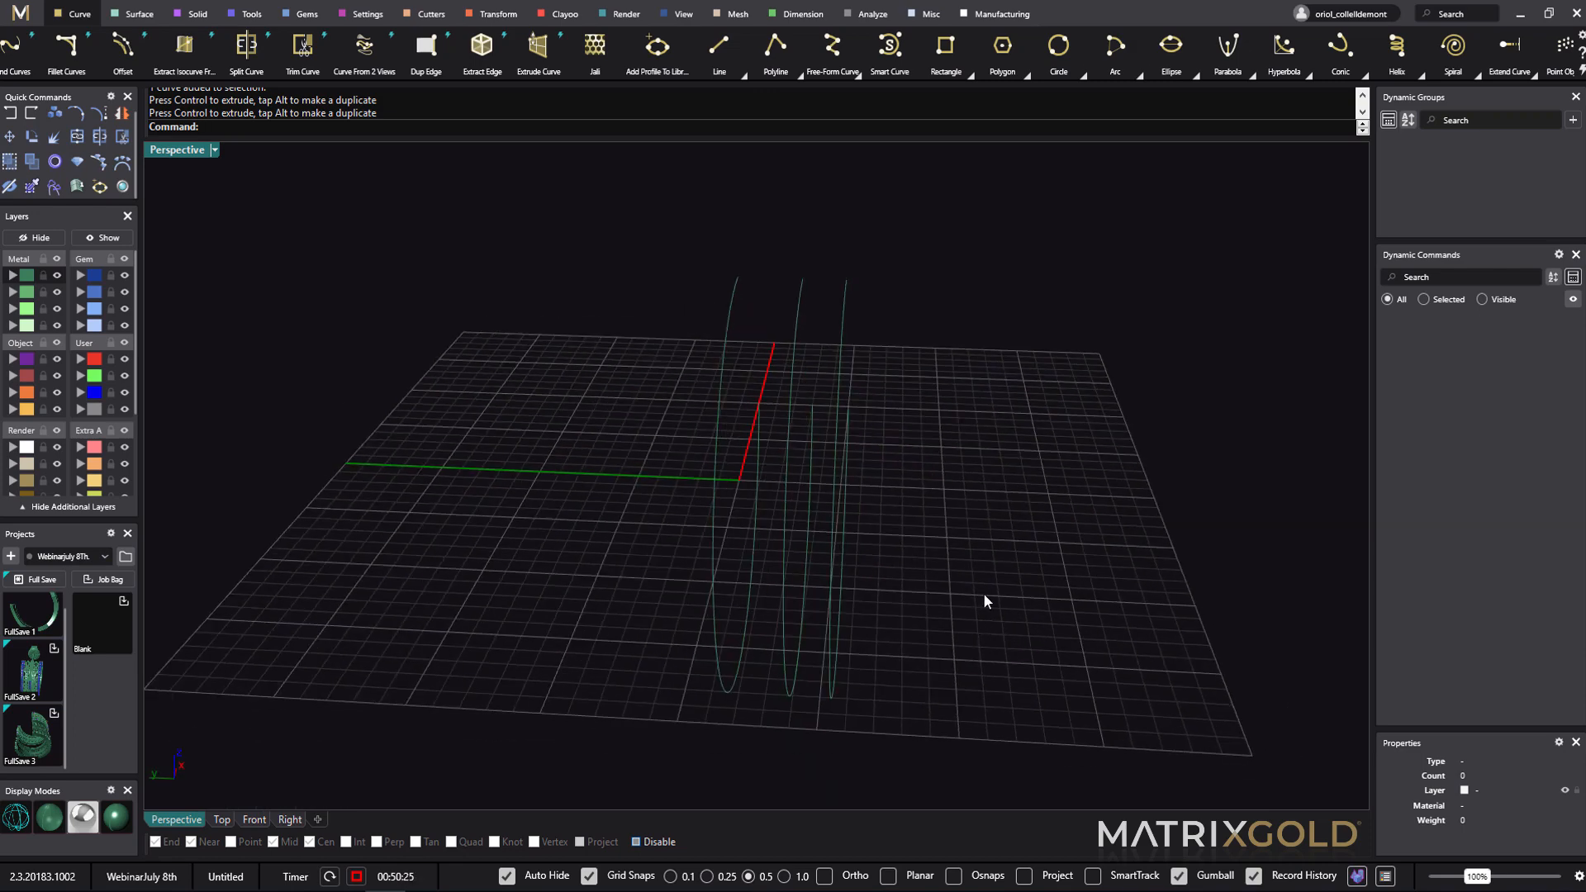
{"action": "mouse_move", "coordinate": [983, 593]}
{"action": "right_mouse_down"}
{"action": "mouse_move", "coordinate": [1019, 584]}
{"action": "mouse_move", "coordinate": [983, 559]}
{"action": "mouse_move", "coordinate": [984, 581]}
{"action": "mouse_move", "coordinate": [1020, 591]}
{"action": "mouse_move", "coordinate": [988, 578]}
{"action": "mouse_move", "coordinate": [1044, 556]}
{"action": "mouse_move", "coordinate": [984, 560]}
{"action": "mouse_move", "coordinate": [1022, 579]}
{"action": "mouse_move", "coordinate": [1059, 574]}
{"action": "mouse_move", "coordinate": [1005, 570]}
{"action": "mouse_move", "coordinate": [1030, 594]}
{"action": "mouse_move", "coordinate": [1030, 578]}
{"action": "mouse_move", "coordinate": [991, 578]}
{"action": "right_mouse_up"}
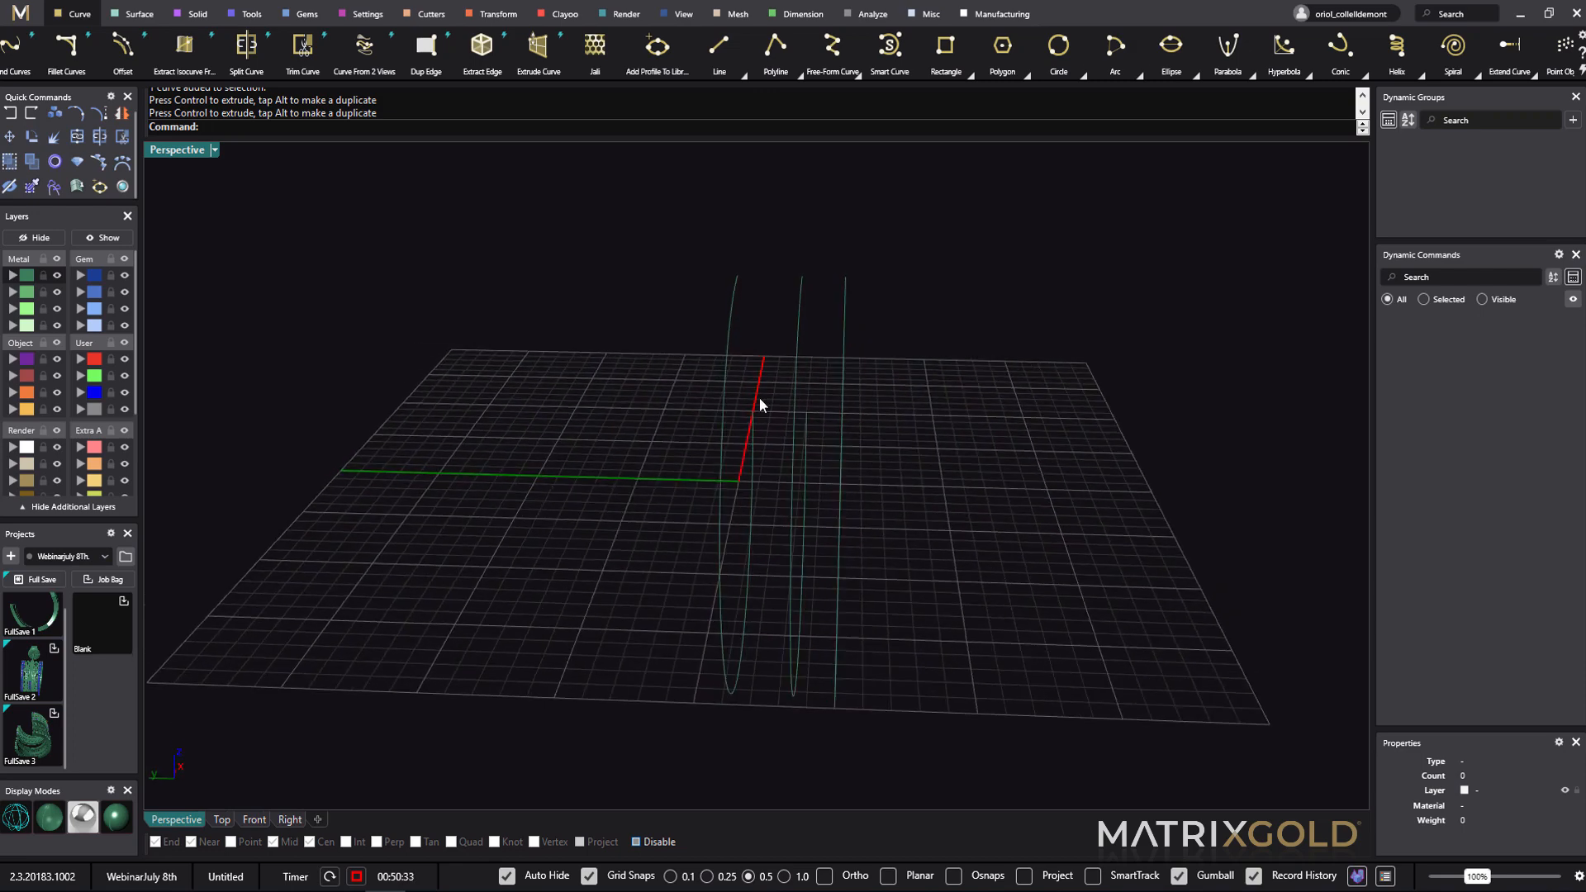
{"action": "left_click", "coordinate": [734, 313]}
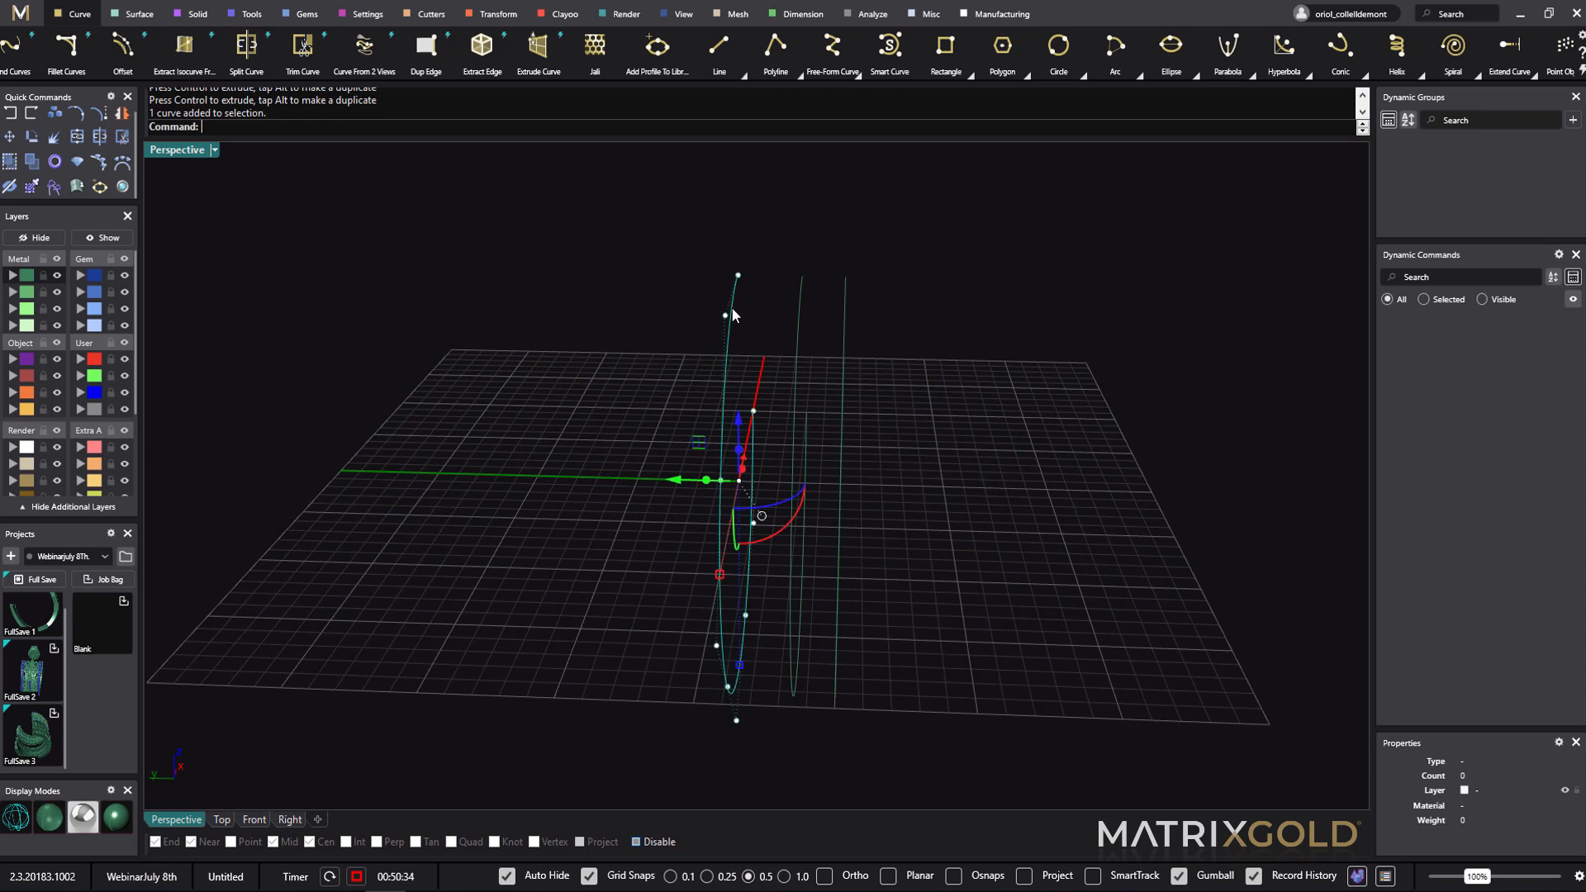
{"action": "left_click", "coordinate": [52, 187]}
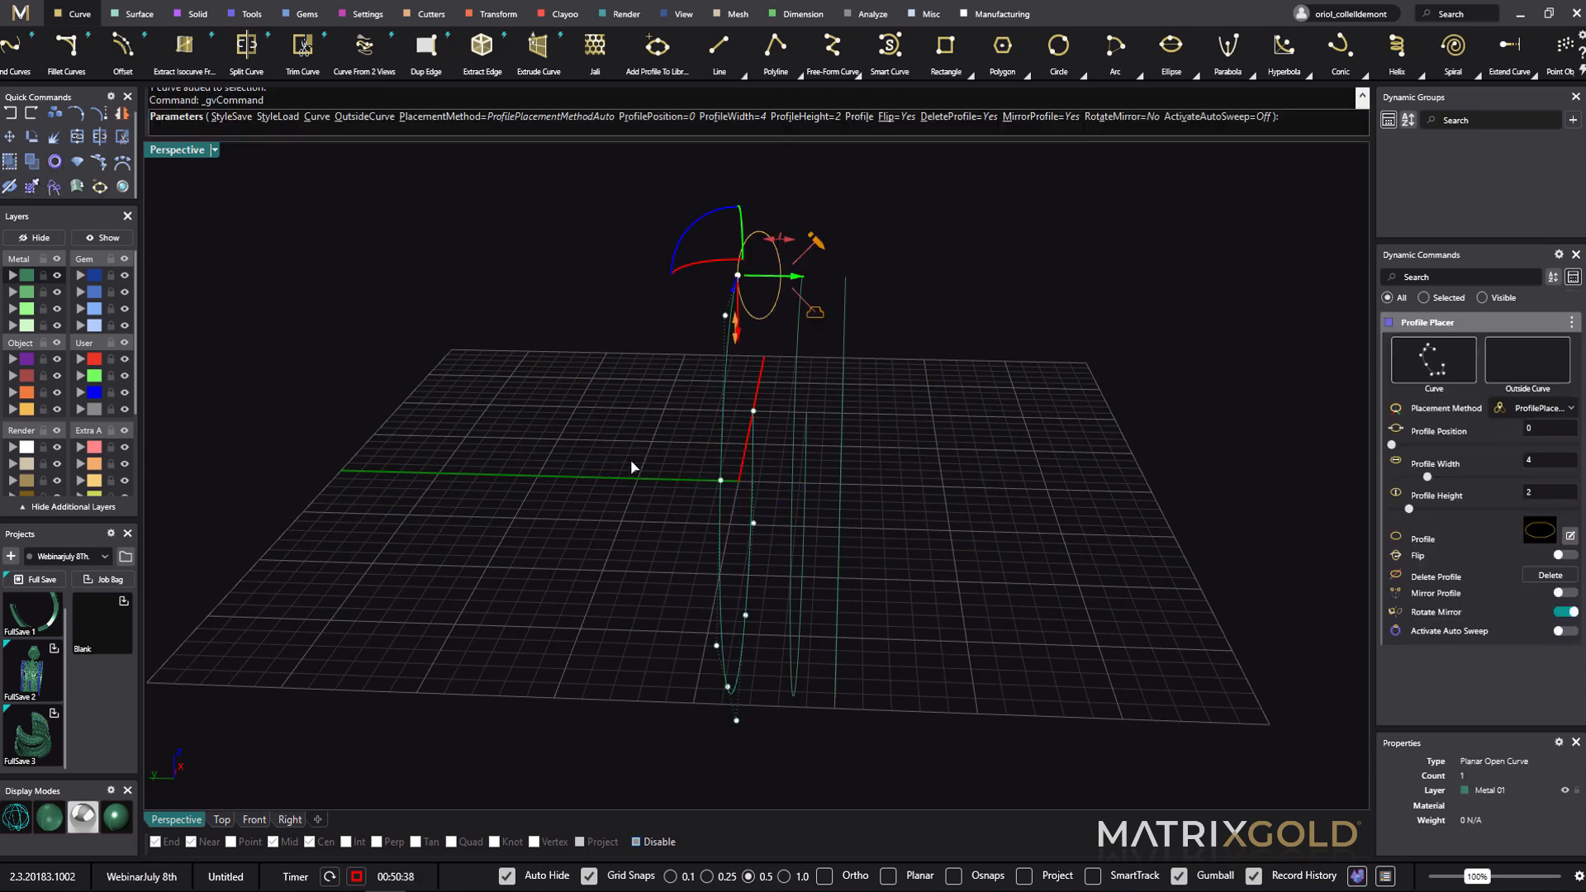
{"action": "right_click_drag", "start_coordinate": [613, 489], "coordinate": [605, 457]}
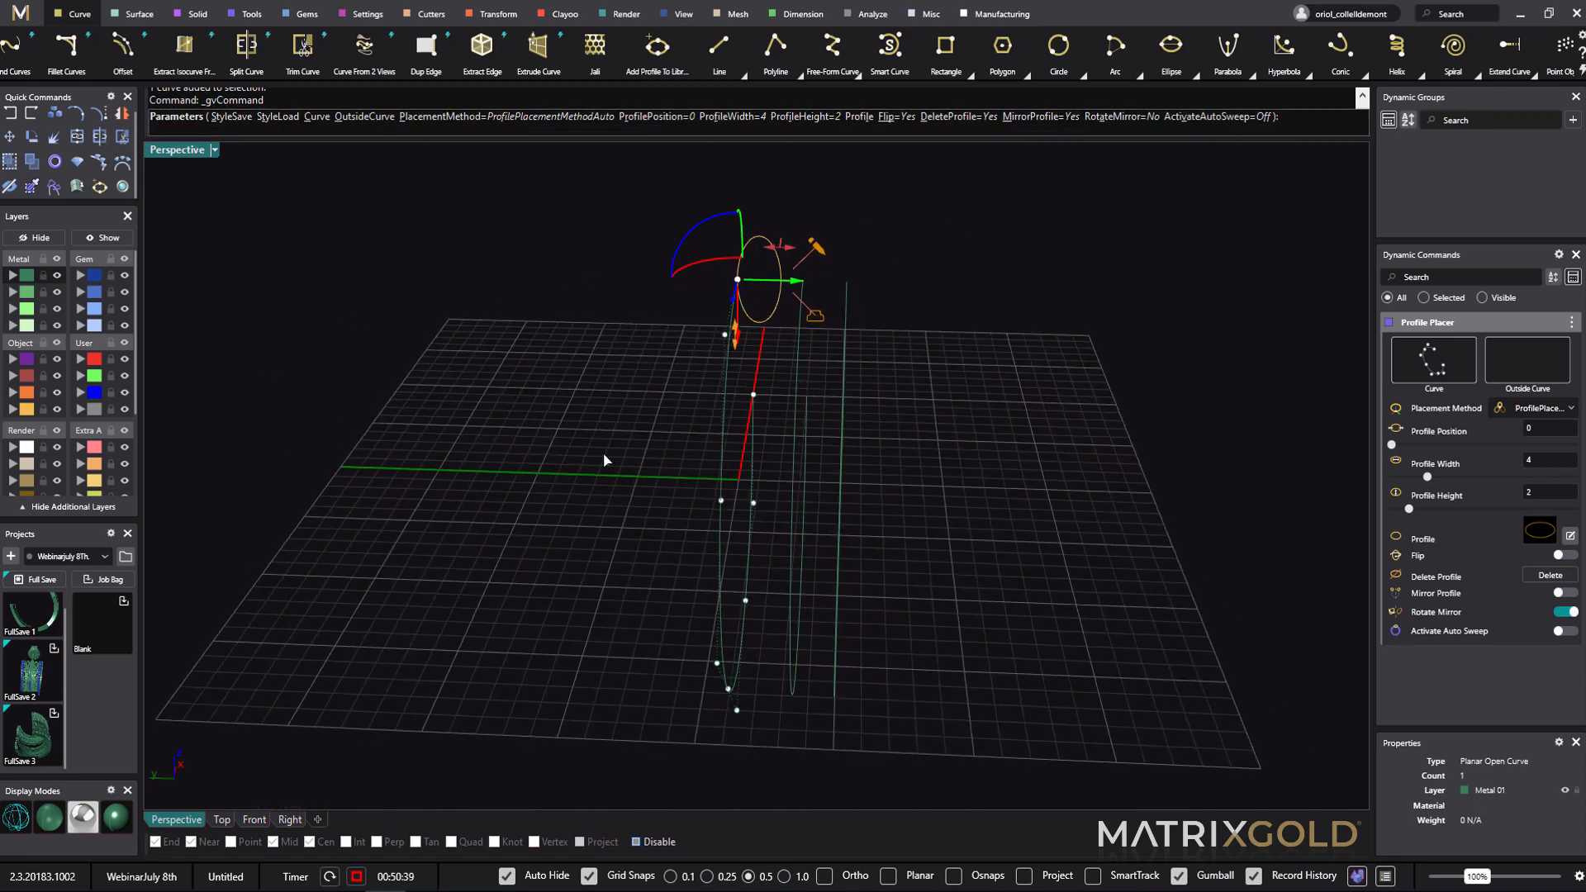
{"action": "right_click_drag", "start_coordinate": [968, 451], "coordinate": [988, 361]}
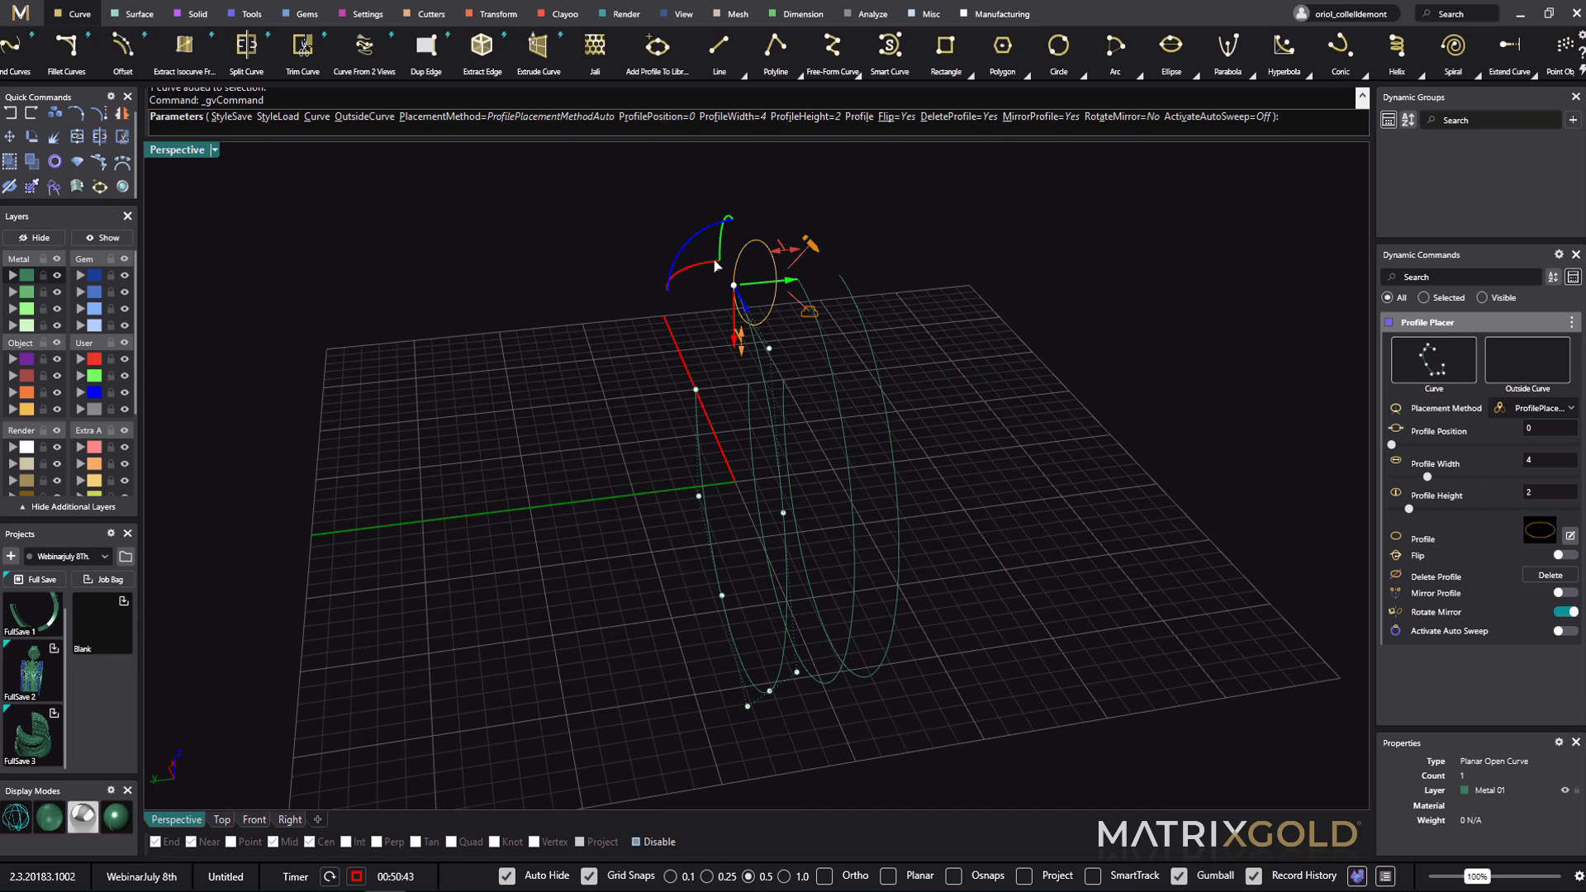
{"action": "left_click", "coordinate": [687, 248]}
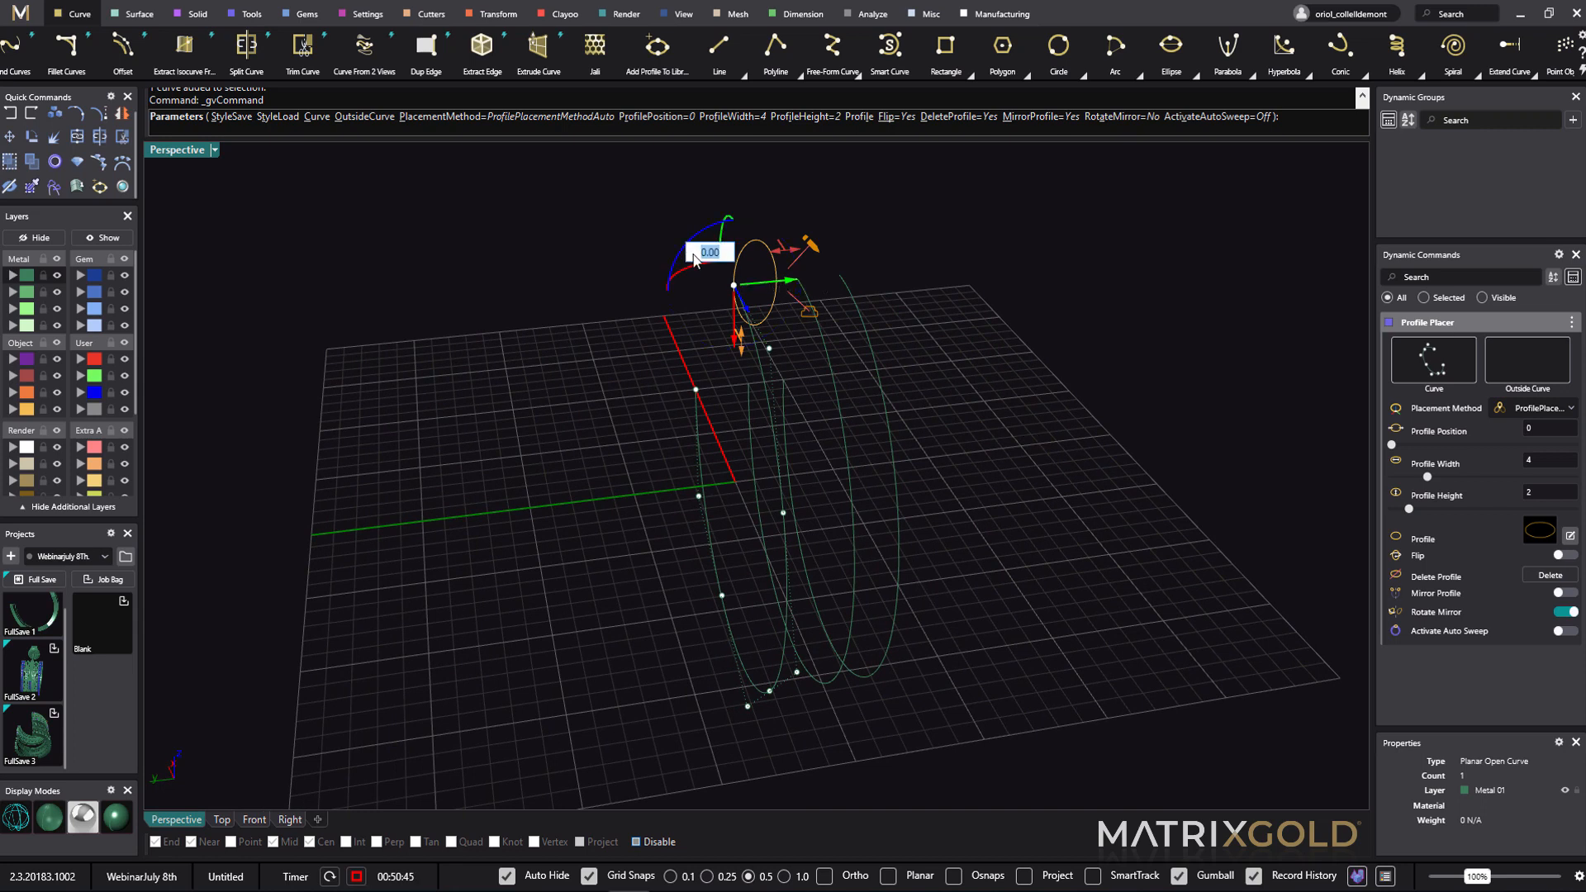
{"action": "type", "text": "90"}
{"action": "key", "text": "Return"}
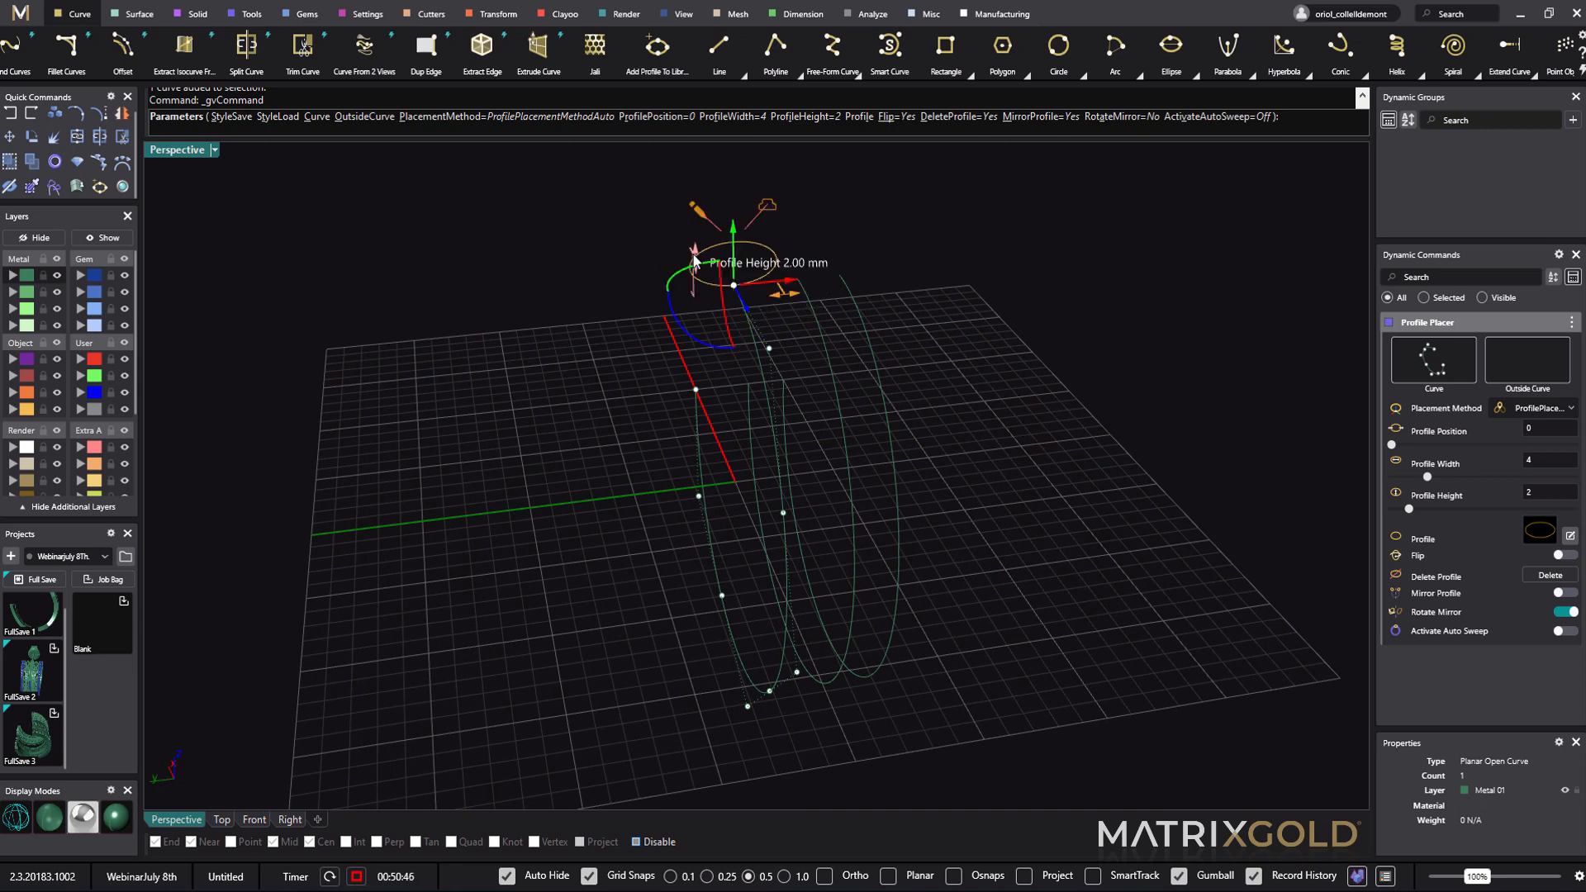
- Replace the oval profile with the straight square shank profile, sized 1.7 mm wide and 1.5 mm high
{"action": "left_click", "coordinate": [1538, 530]}
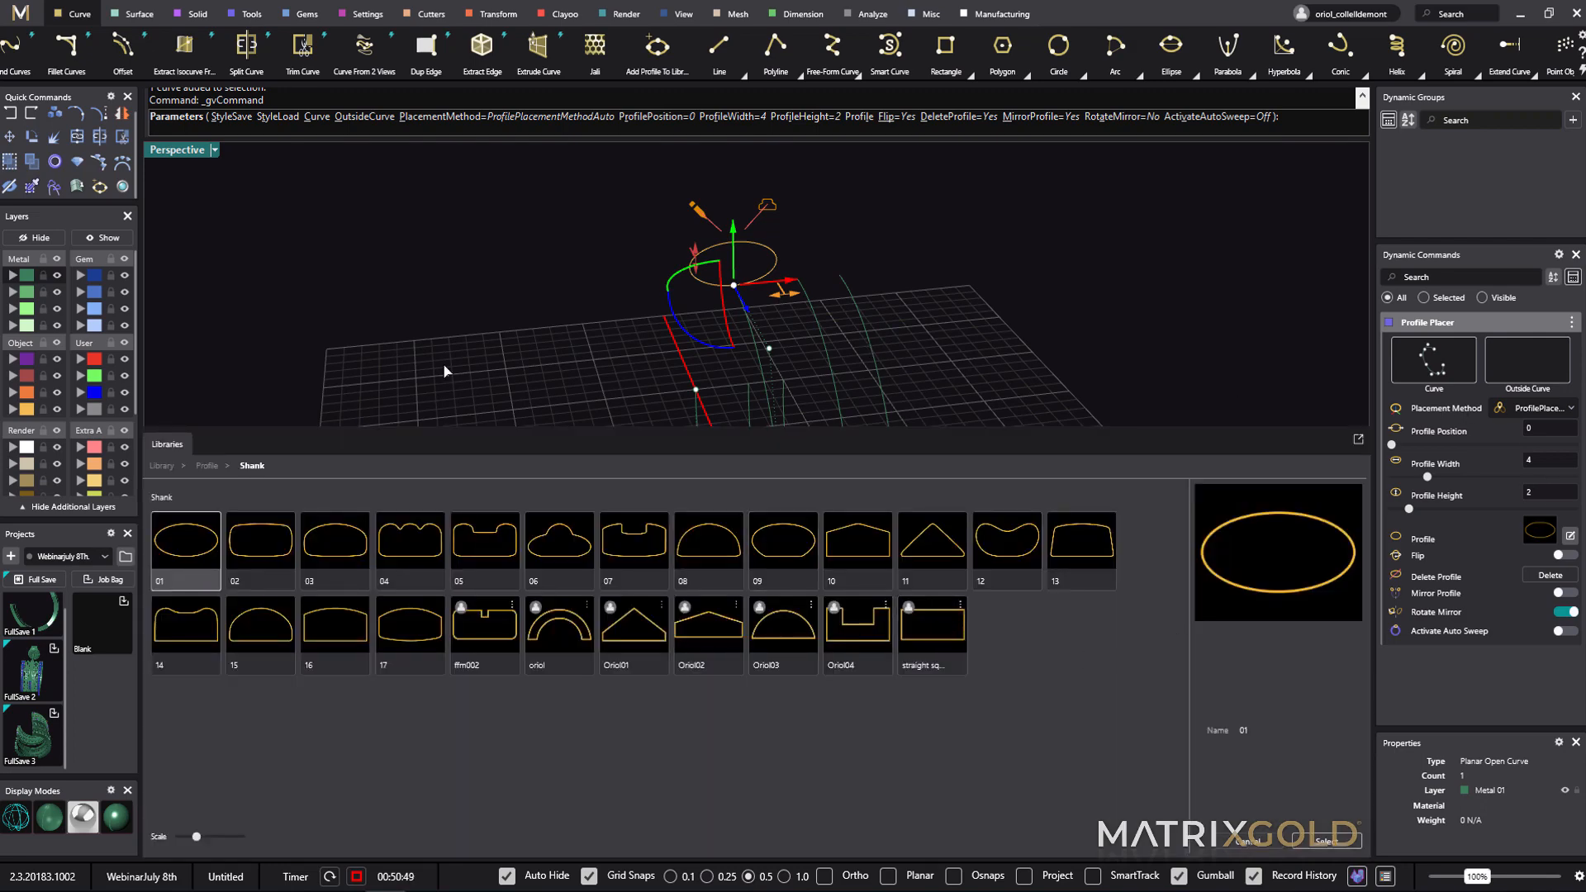
{"action": "left_click", "coordinate": [924, 642]}
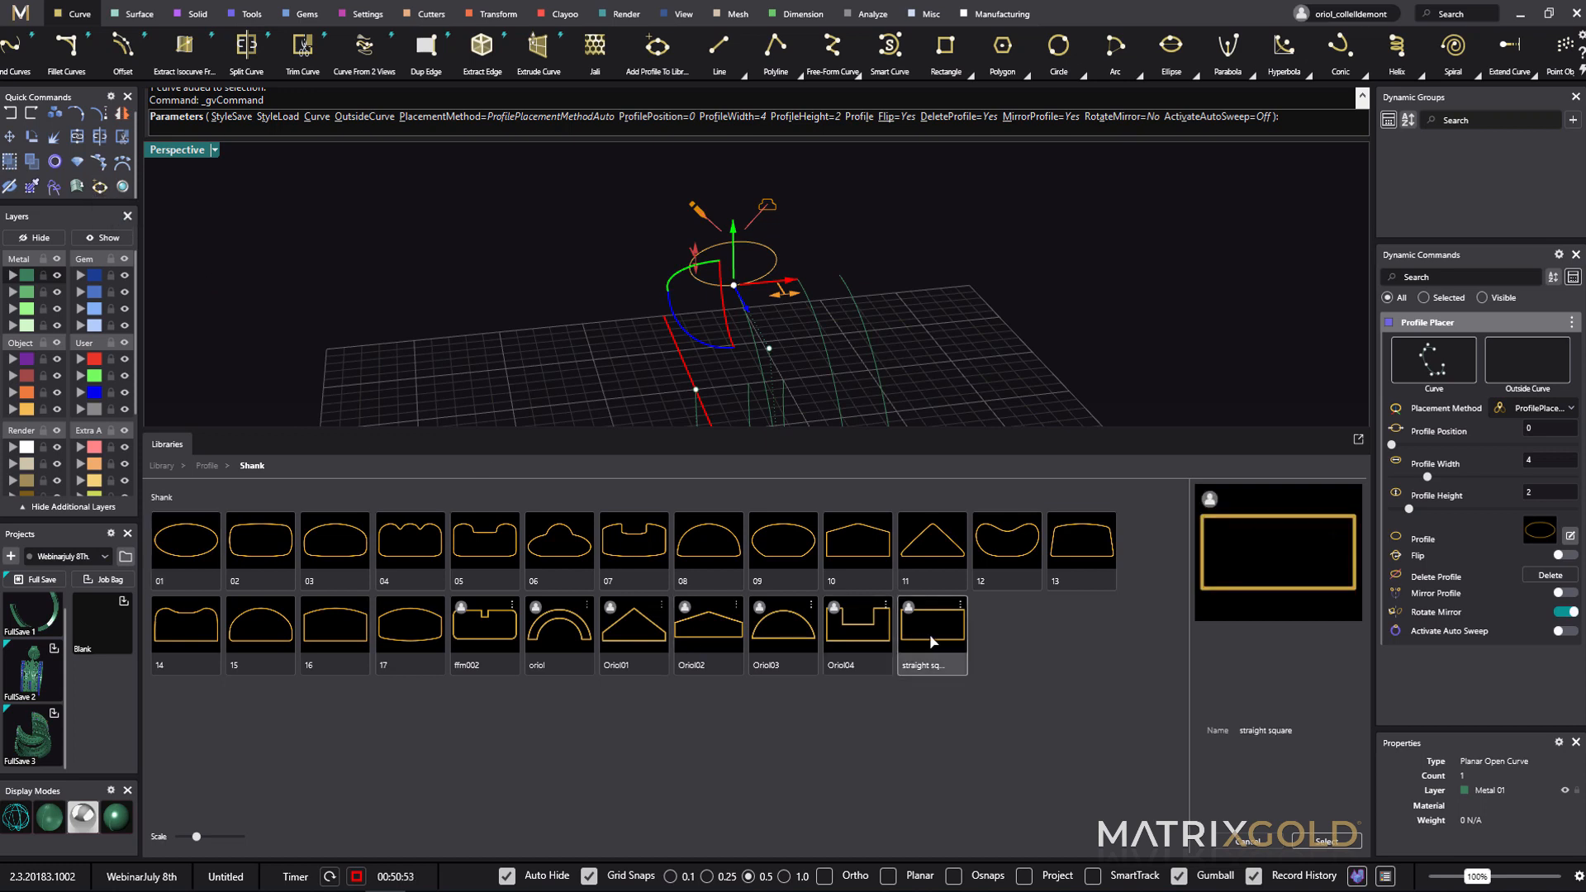
{"action": "left_click", "coordinate": [1325, 840]}
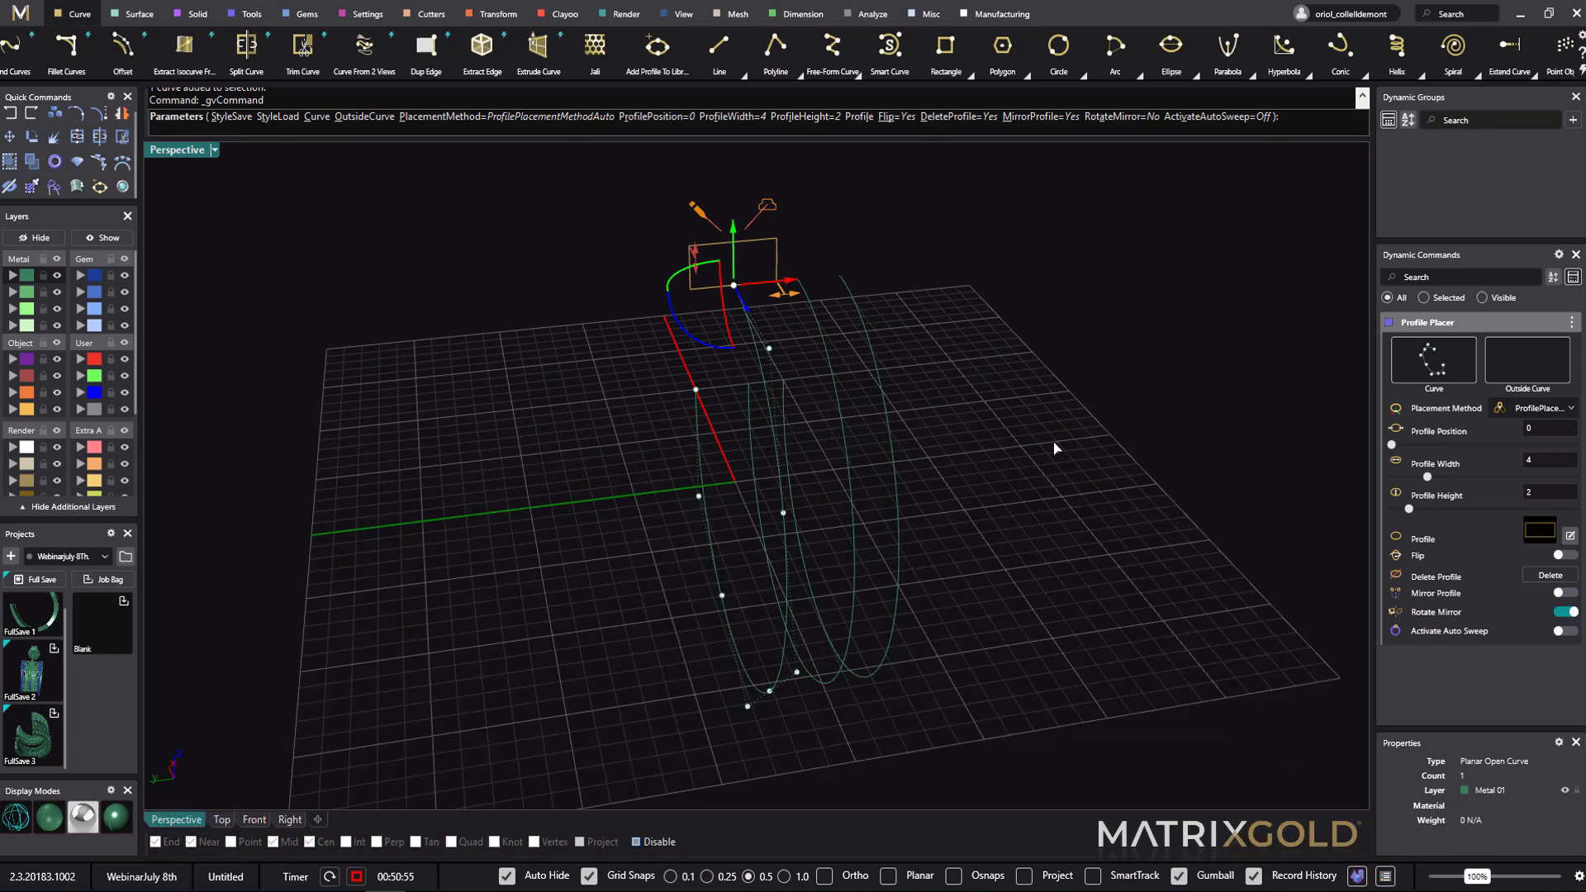
{"action": "mouse_move", "coordinate": [787, 303]}
{"action": "left_mouse_down"}
{"action": "mouse_move", "coordinate": [743, 304]}
{"action": "mouse_move", "coordinate": [776, 315]}
{"action": "left_mouse_up"}
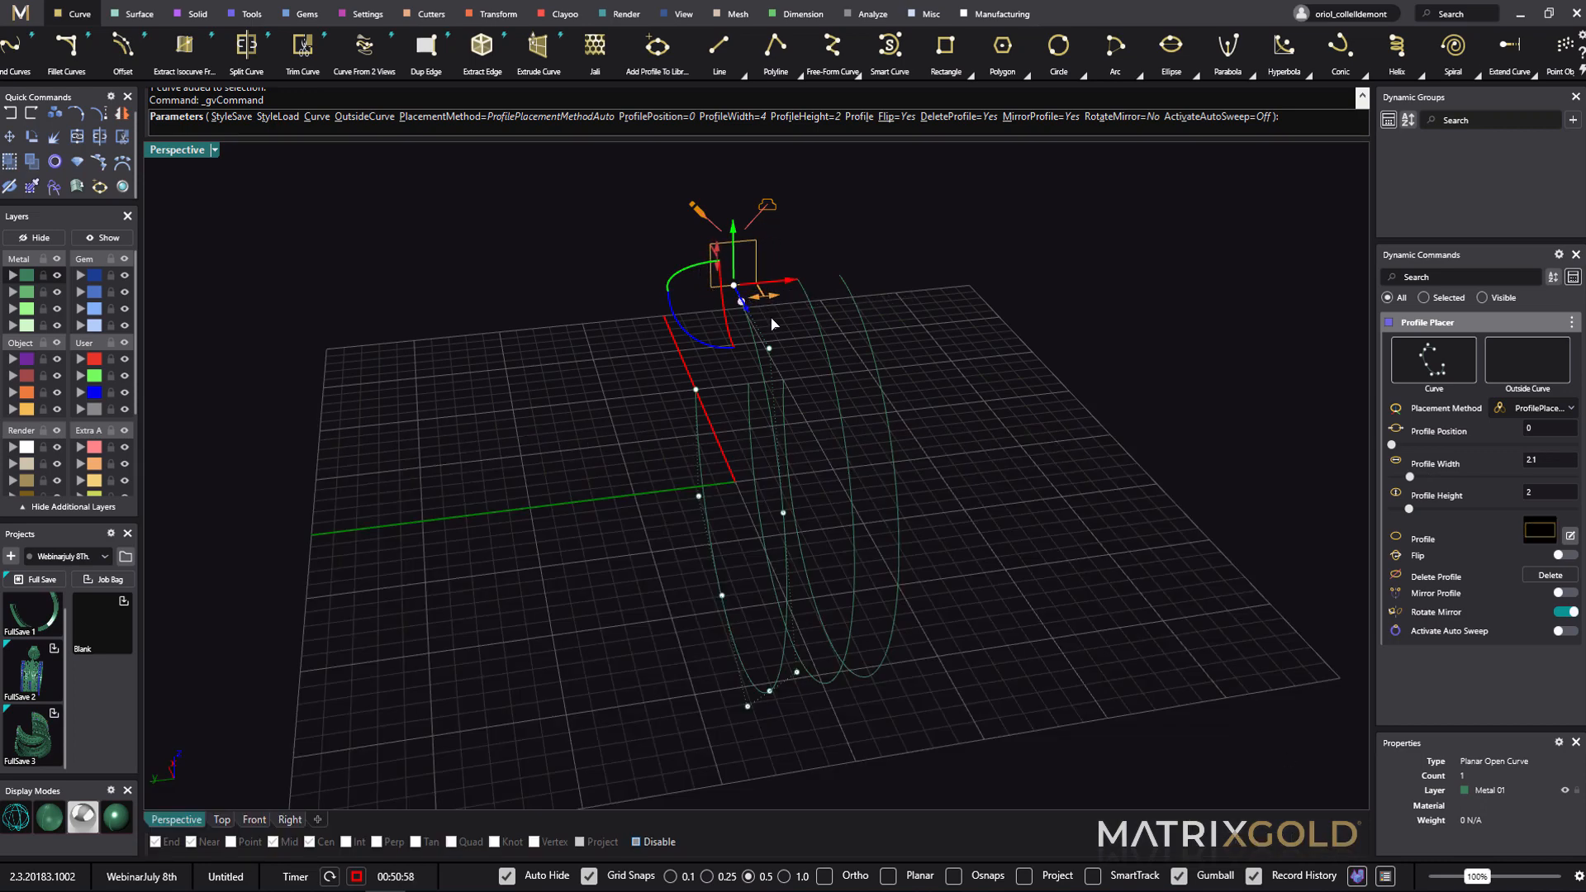
{"action": "right_click_drag", "start_coordinate": [775, 315], "coordinate": [738, 277]}
{"action": "left_click_drag", "start_coordinate": [737, 277], "coordinate": [727, 276]}
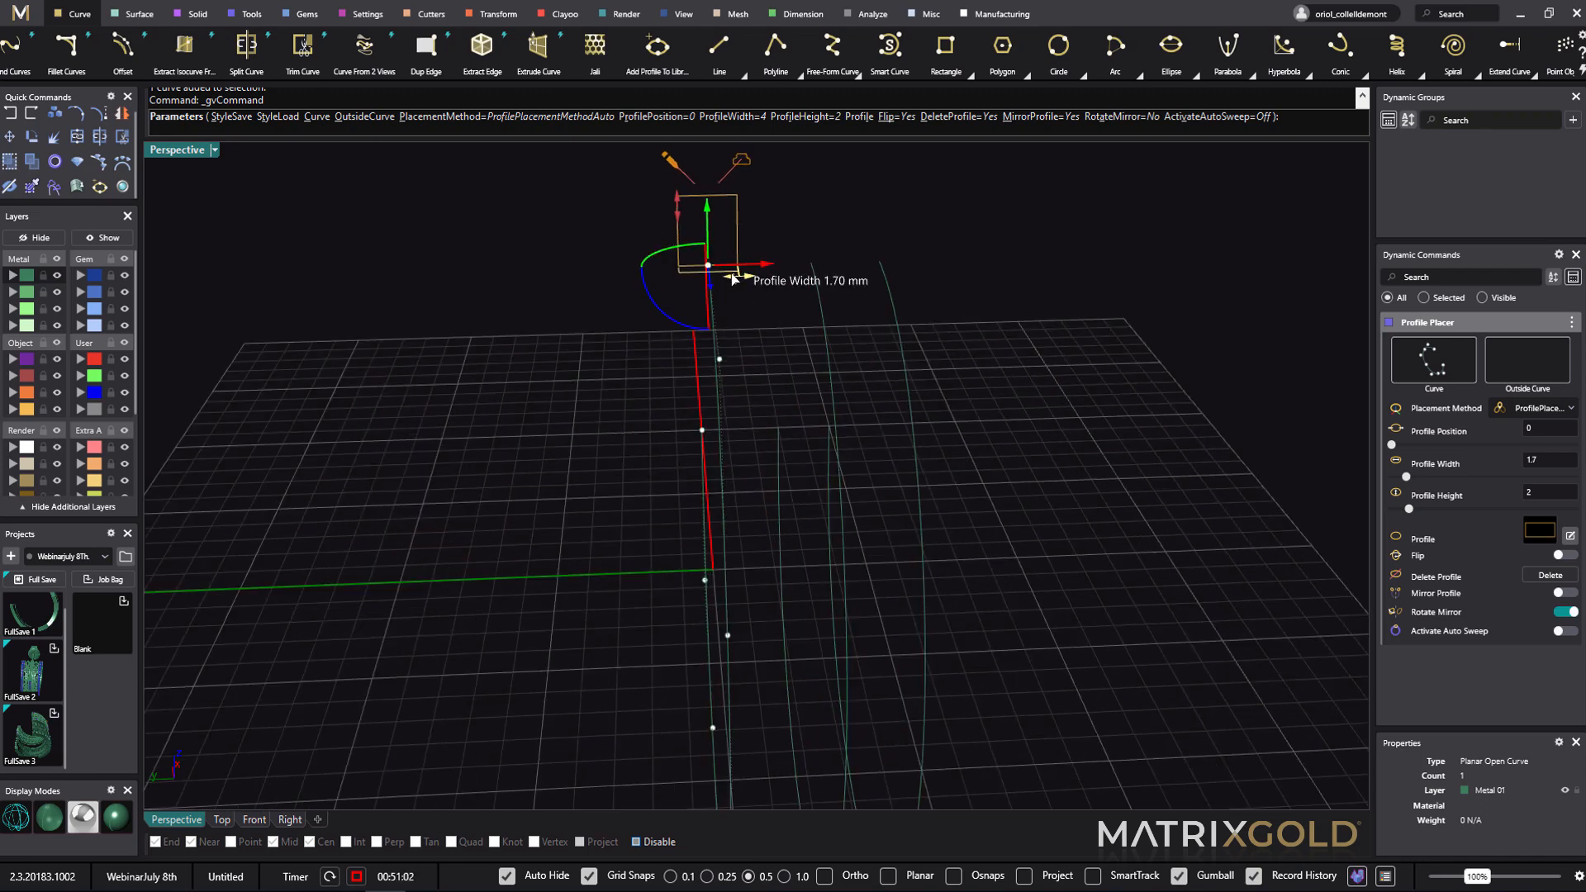
{"action": "left_click_drag", "start_coordinate": [676, 202], "coordinate": [676, 233]}
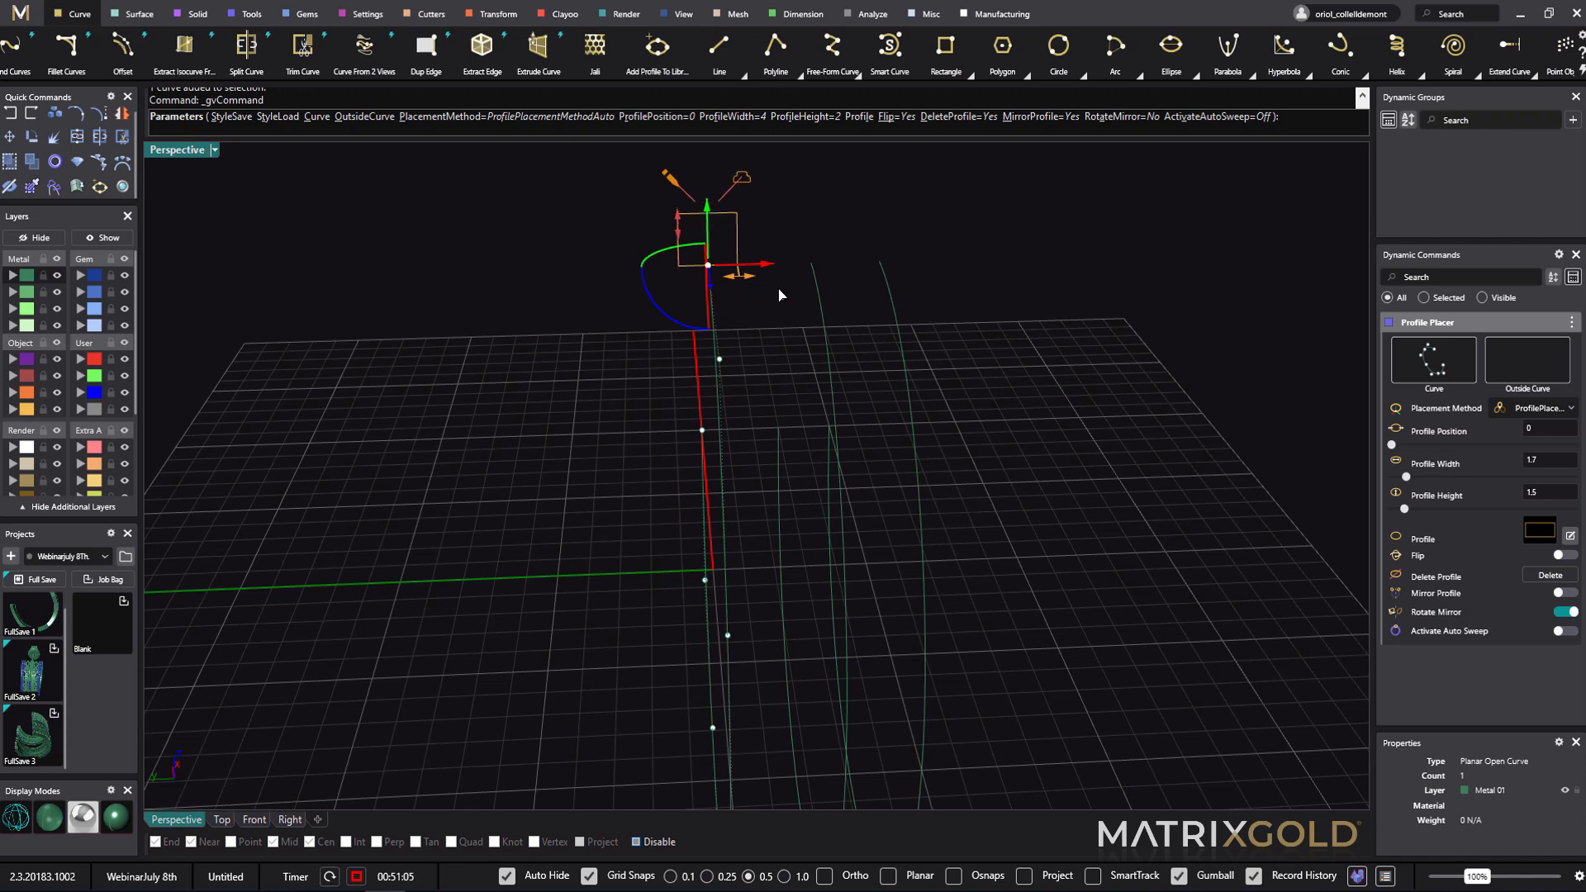
- Add a second profile at the original arc's other end on the X axis, rotated by 90 degrees
{"action": "right_click_drag", "start_coordinate": [1002, 425], "coordinate": [1214, 371]}
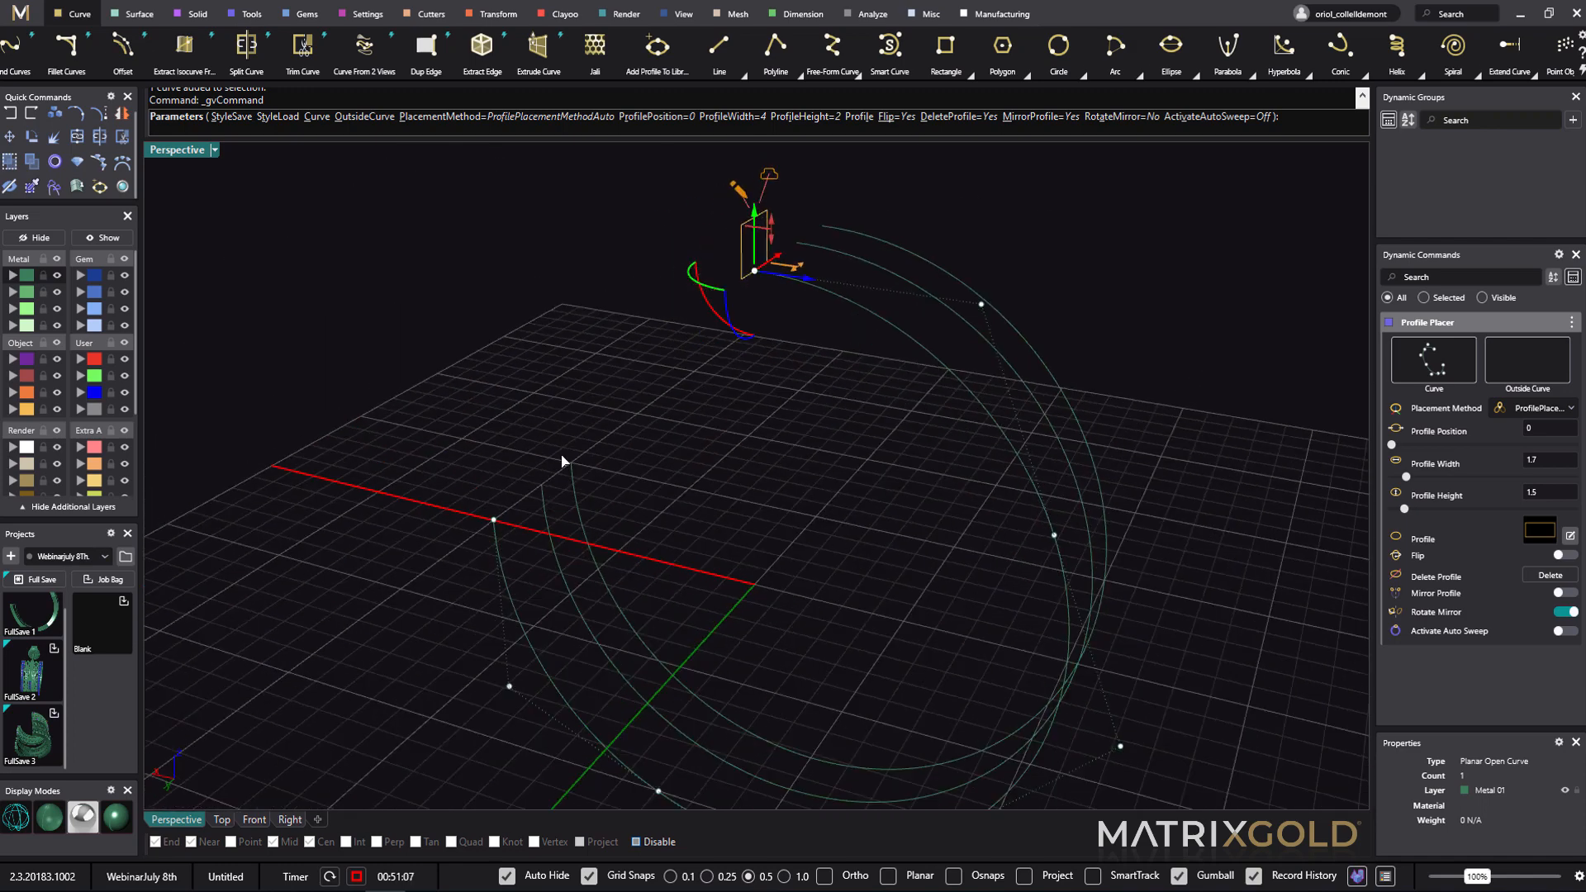
{"action": "left_click", "coordinate": [493, 520]}
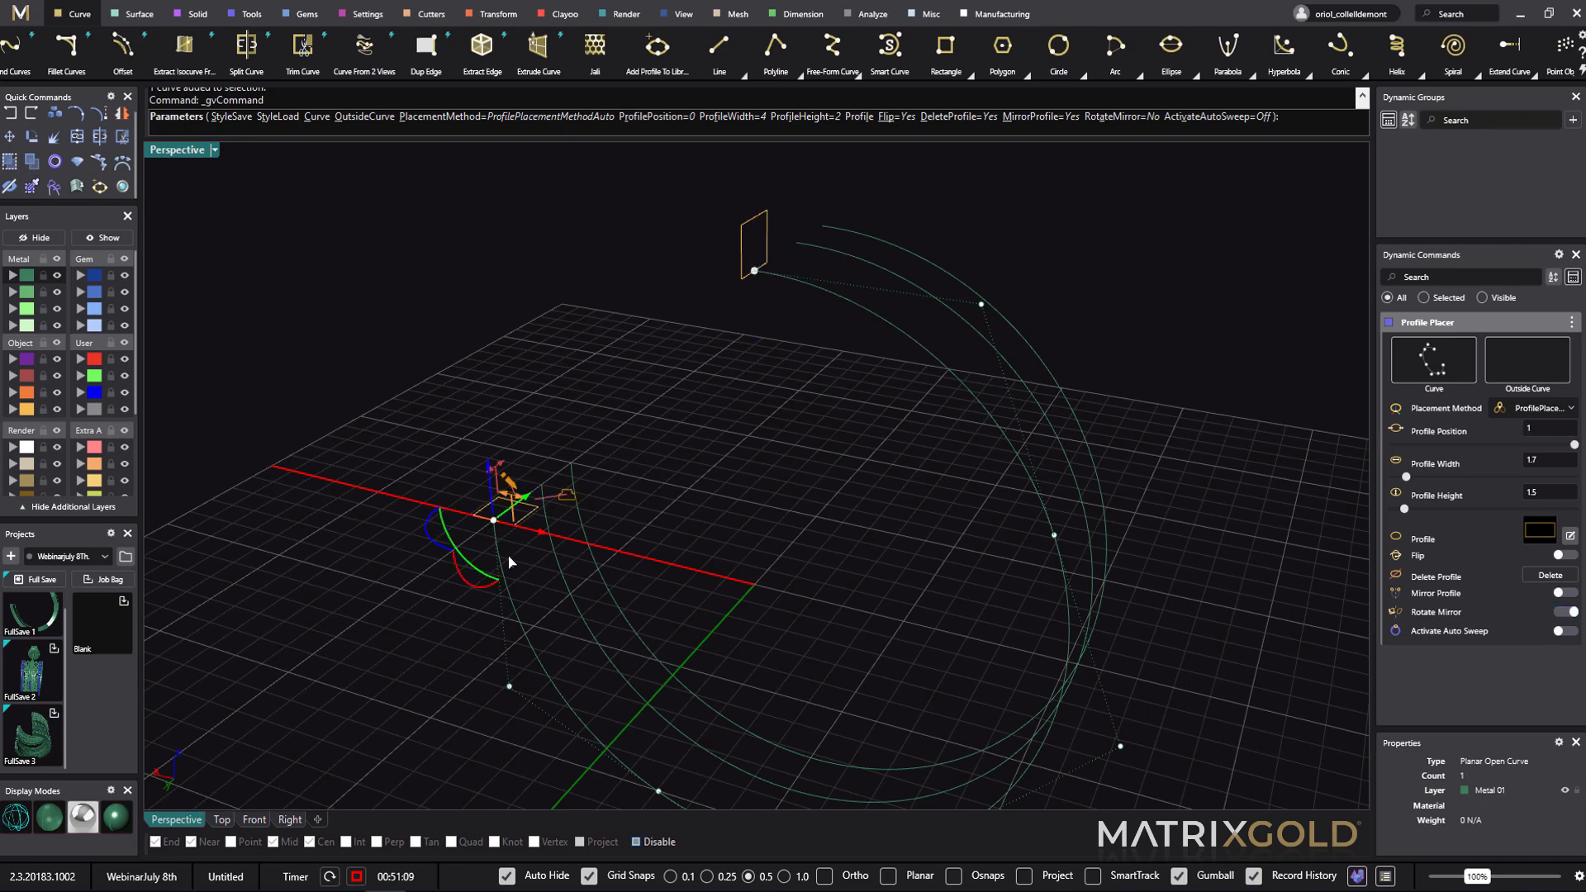
{"action": "right_click_drag", "start_coordinate": [496, 522], "coordinate": [518, 415]}
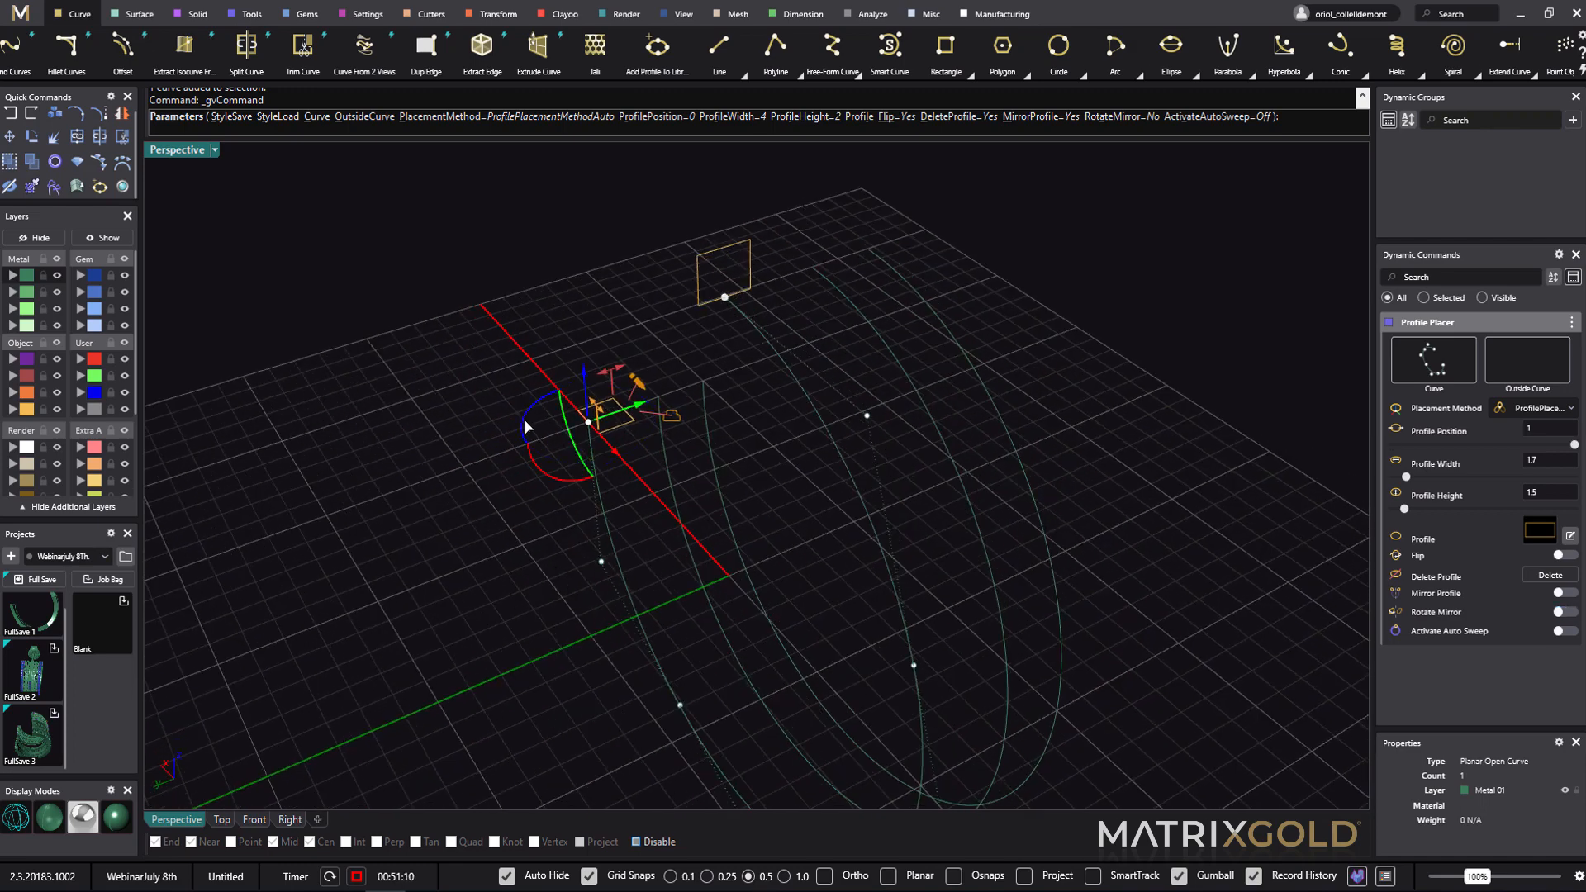
{"action": "left_click", "coordinate": [527, 425]}
{"action": "type", "text": "90"}
{"action": "key", "text": "Return"}
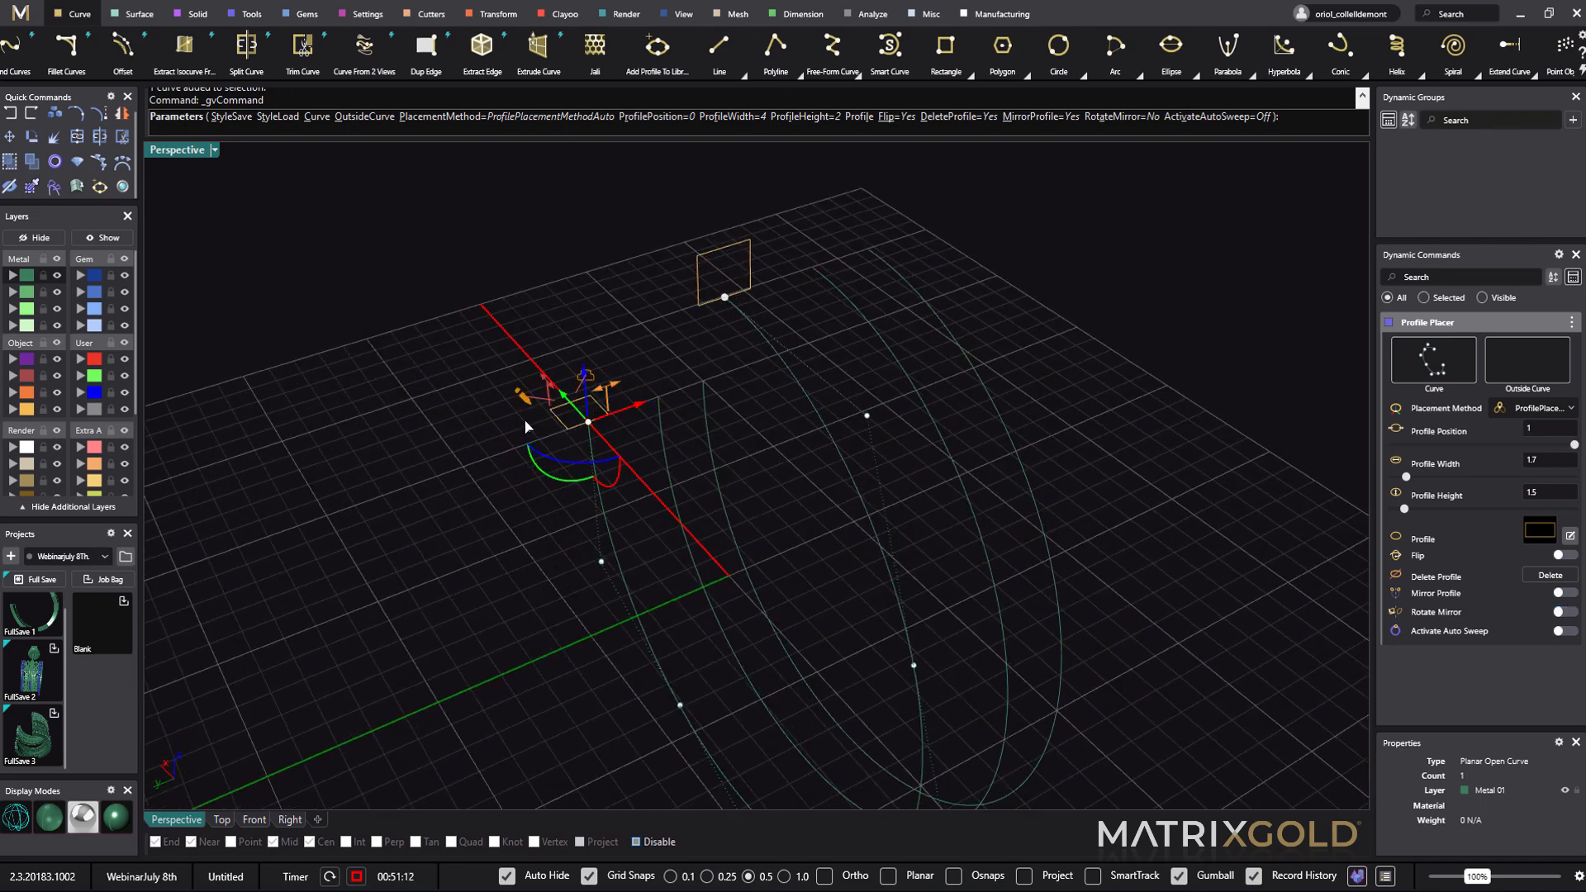
{"action": "right_click_drag", "start_coordinate": [498, 496], "coordinate": [484, 442]}
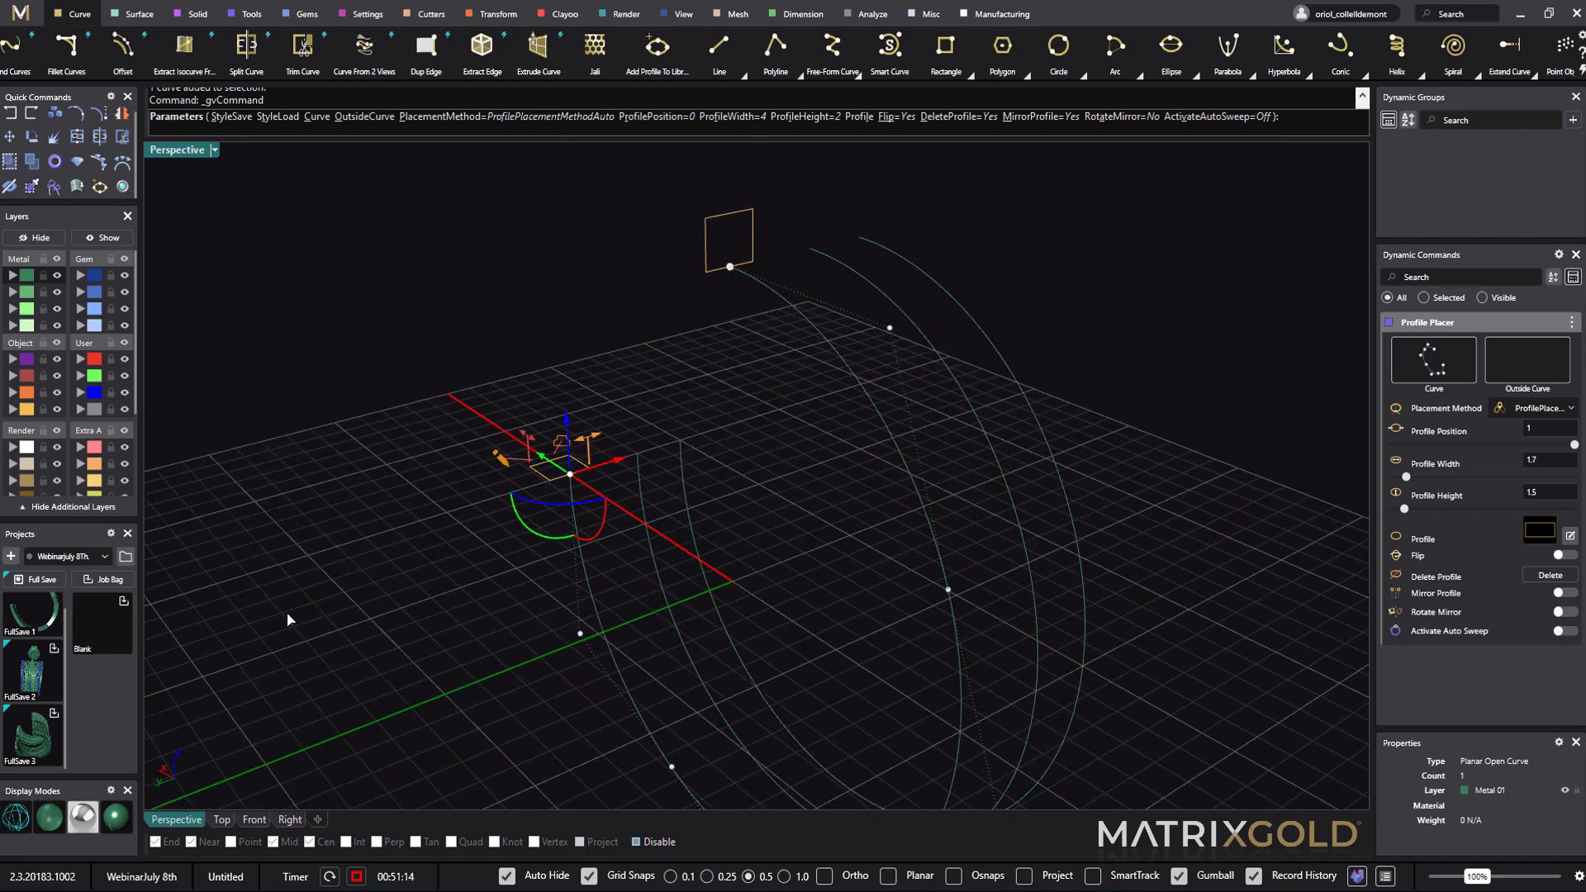
{"action": "left_click", "coordinate": [294, 617]}
{"action": "right_click_drag", "start_coordinate": [328, 618], "coordinate": [460, 556]}
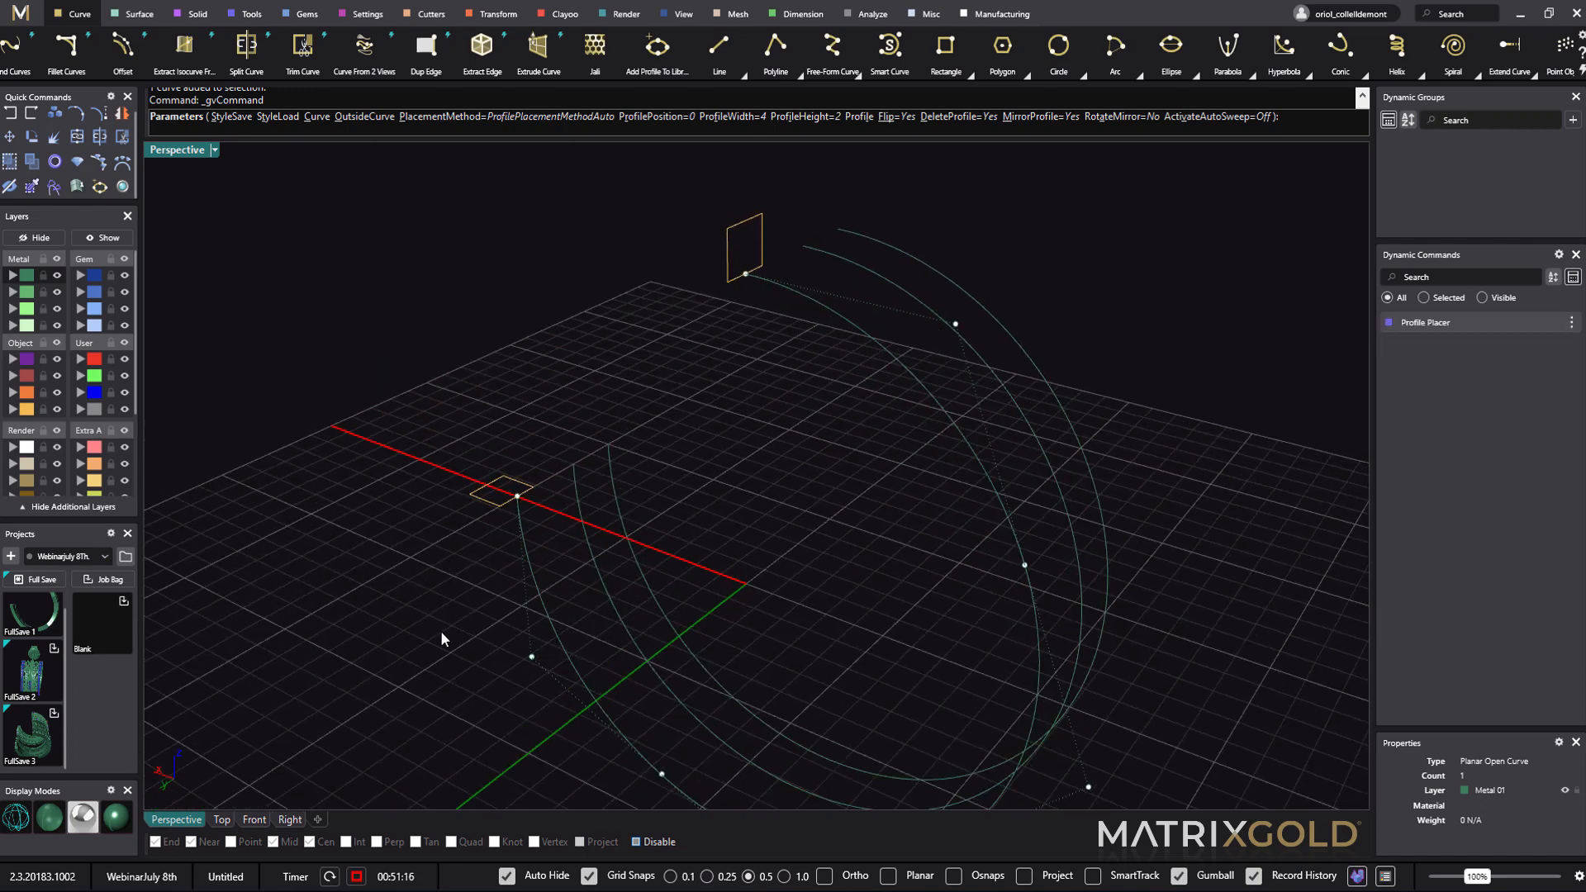
{"action": "right_click_drag", "start_coordinate": [440, 632], "coordinate": [520, 577]}
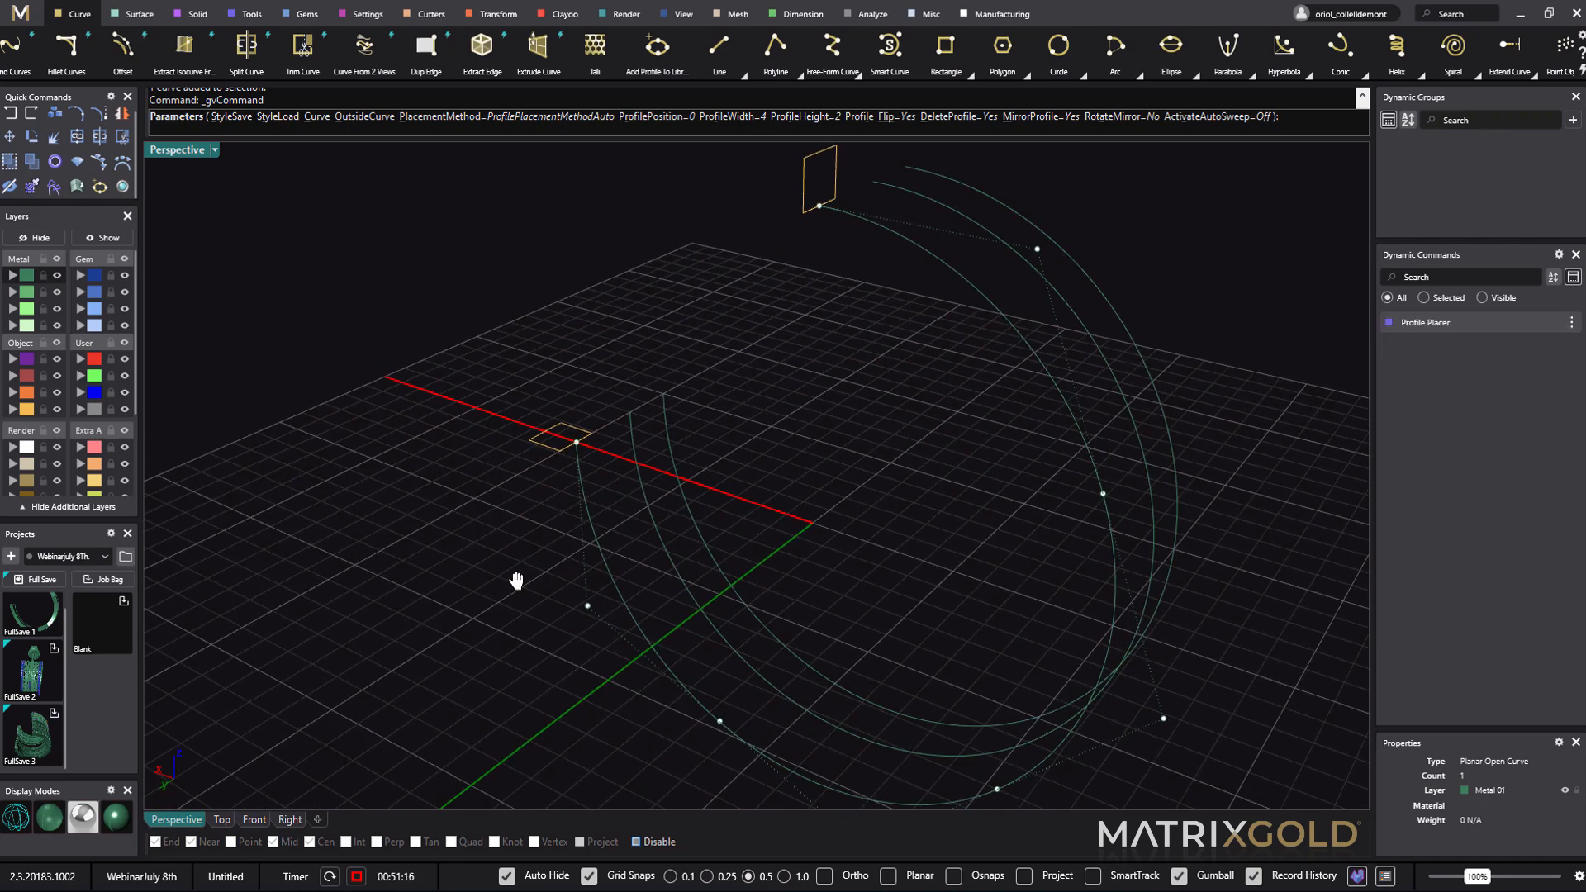
{"action": "left_click", "coordinate": [126, 15]}
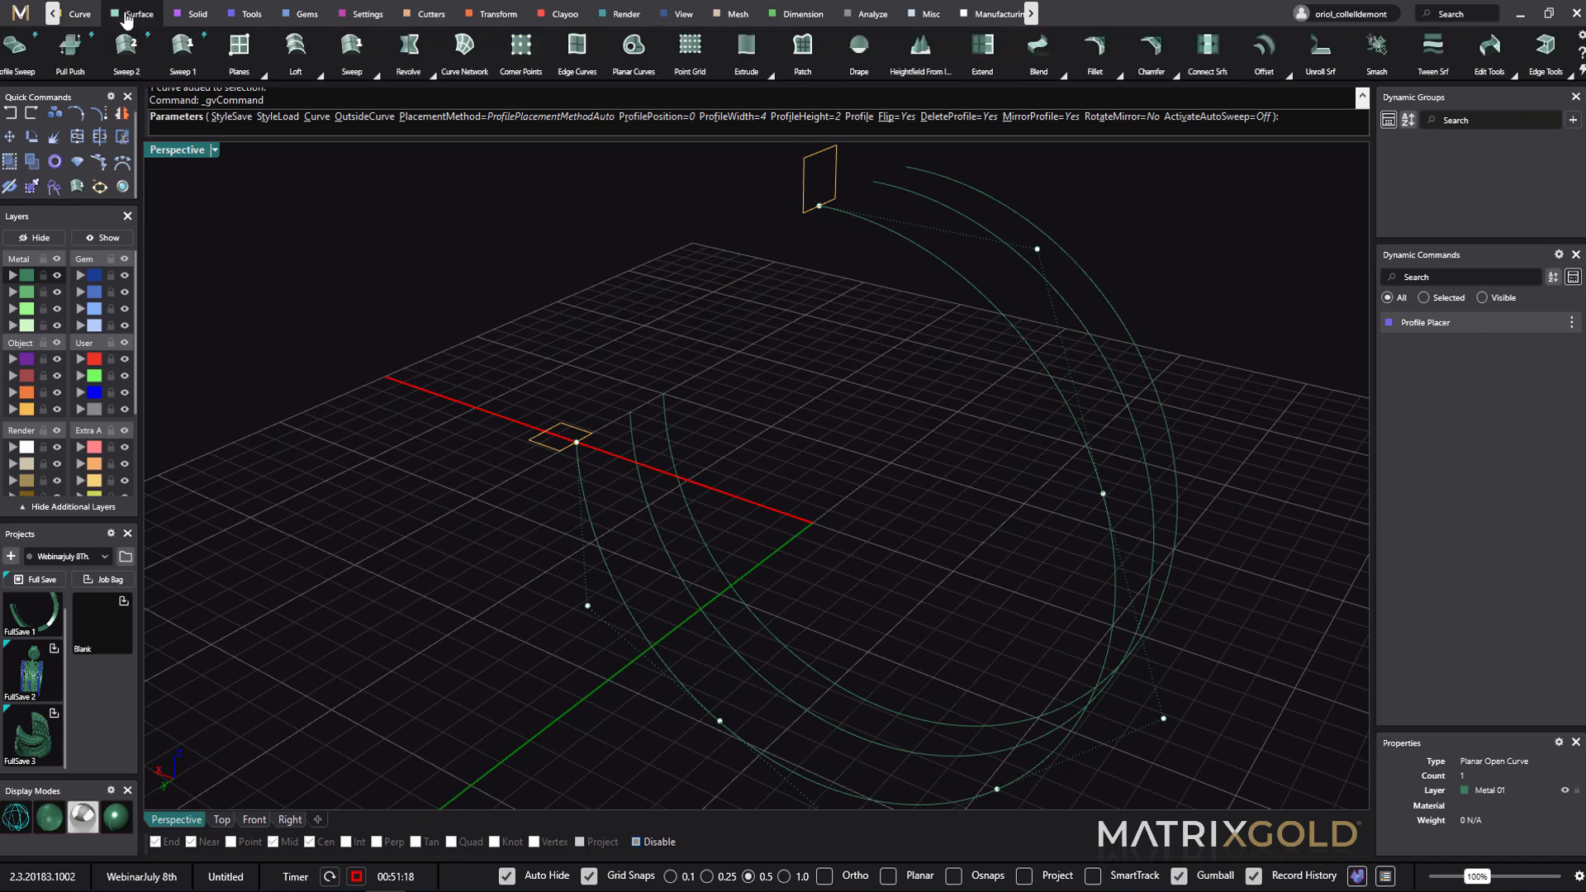
{"action": "left_click", "coordinate": [175, 51]}
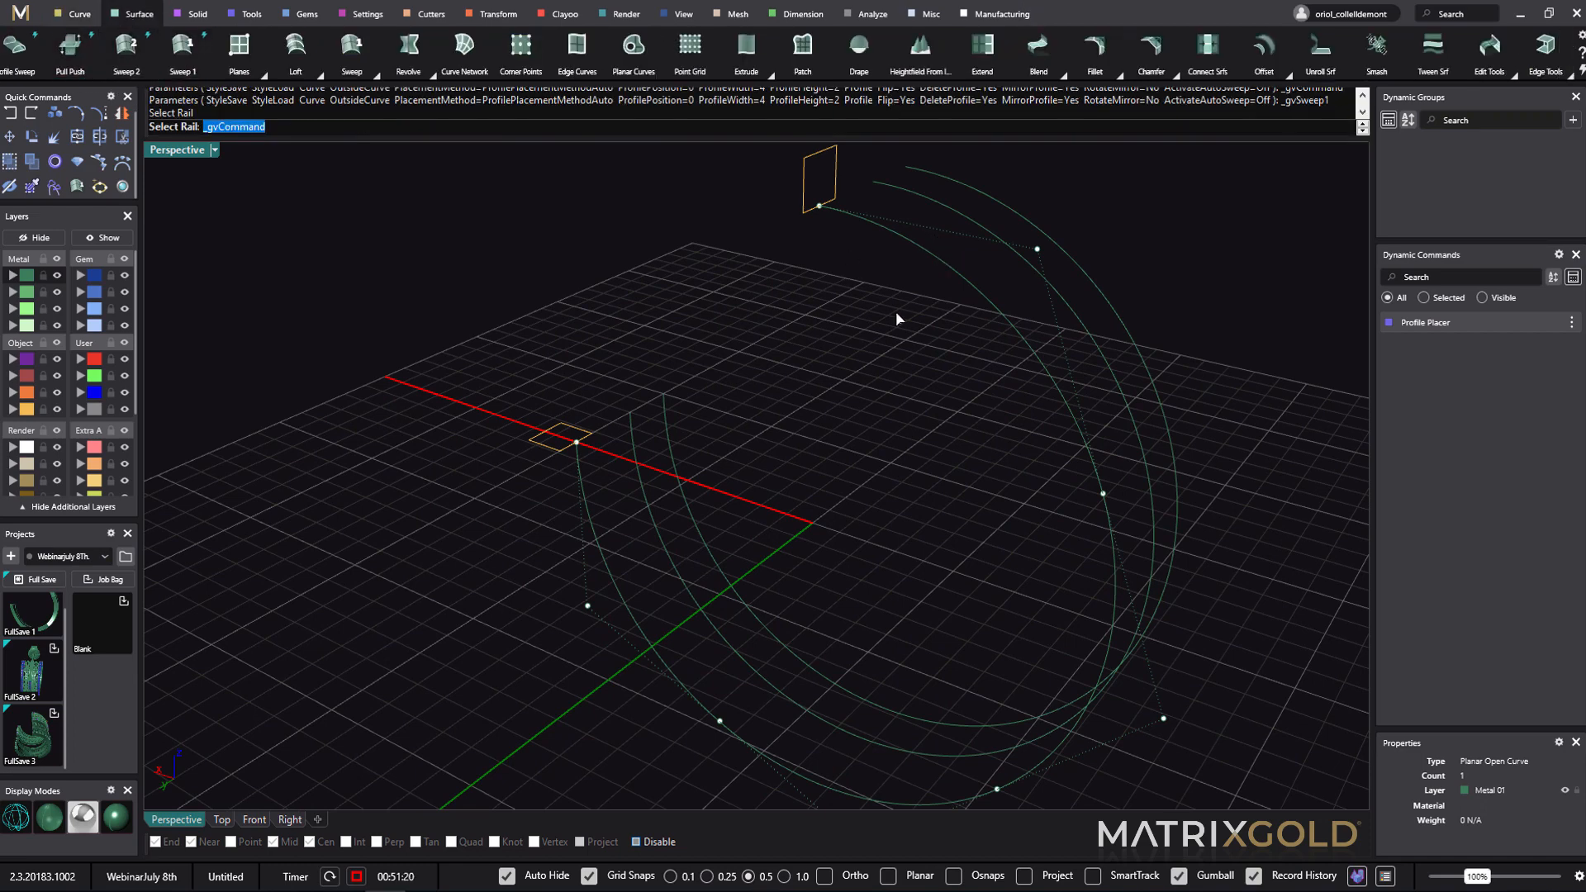
{"action": "left_click", "coordinate": [804, 171]}
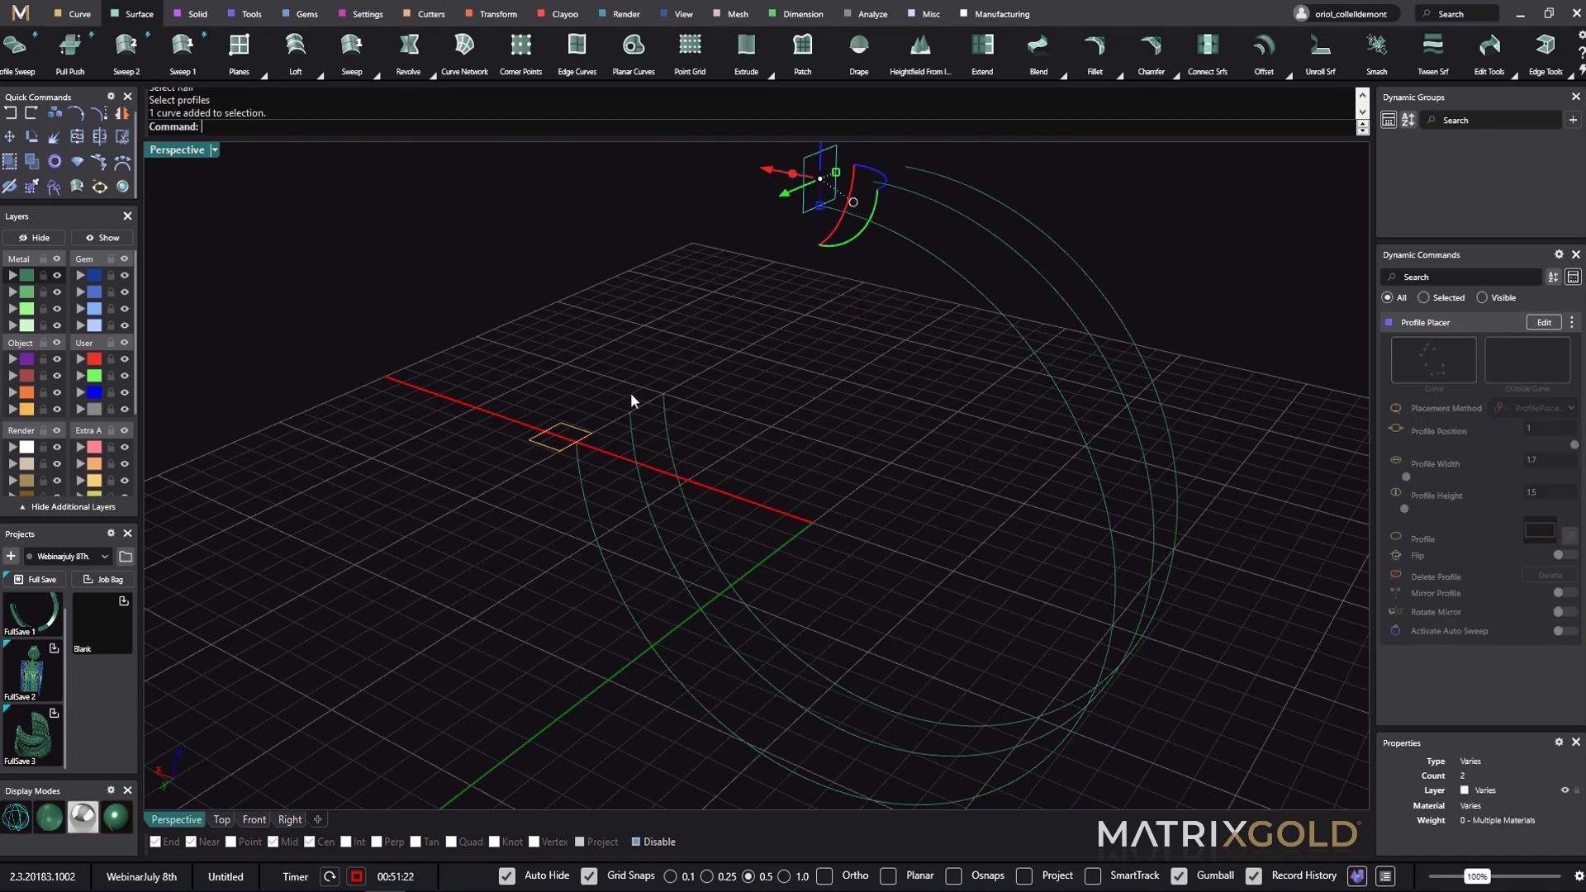
{"action": "left_click", "coordinate": [536, 441]}
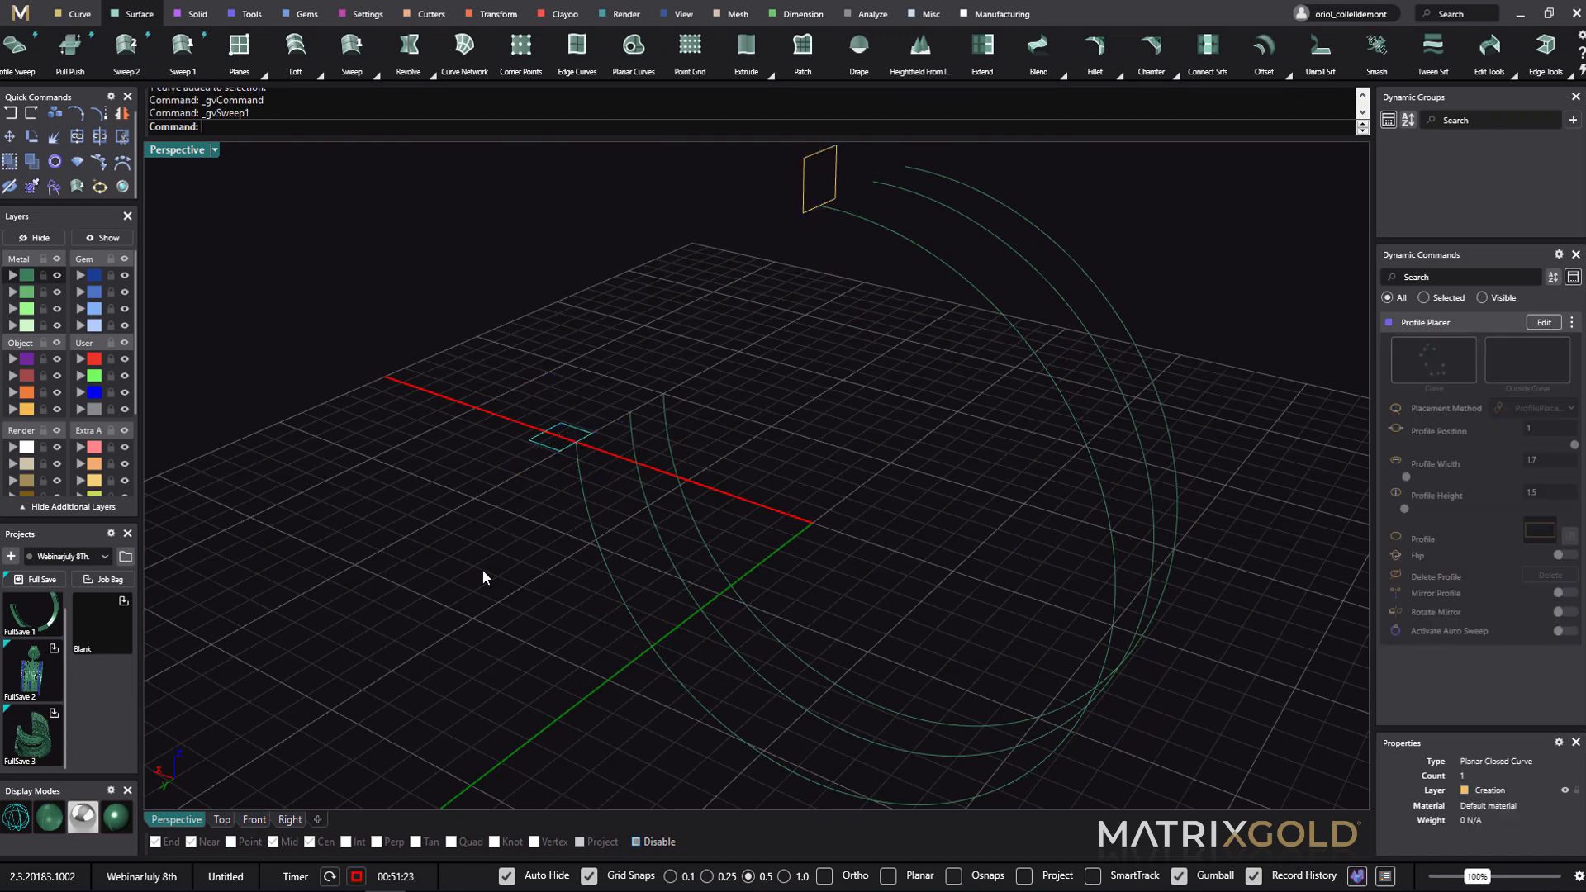
{"action": "left_click", "coordinate": [547, 446]}
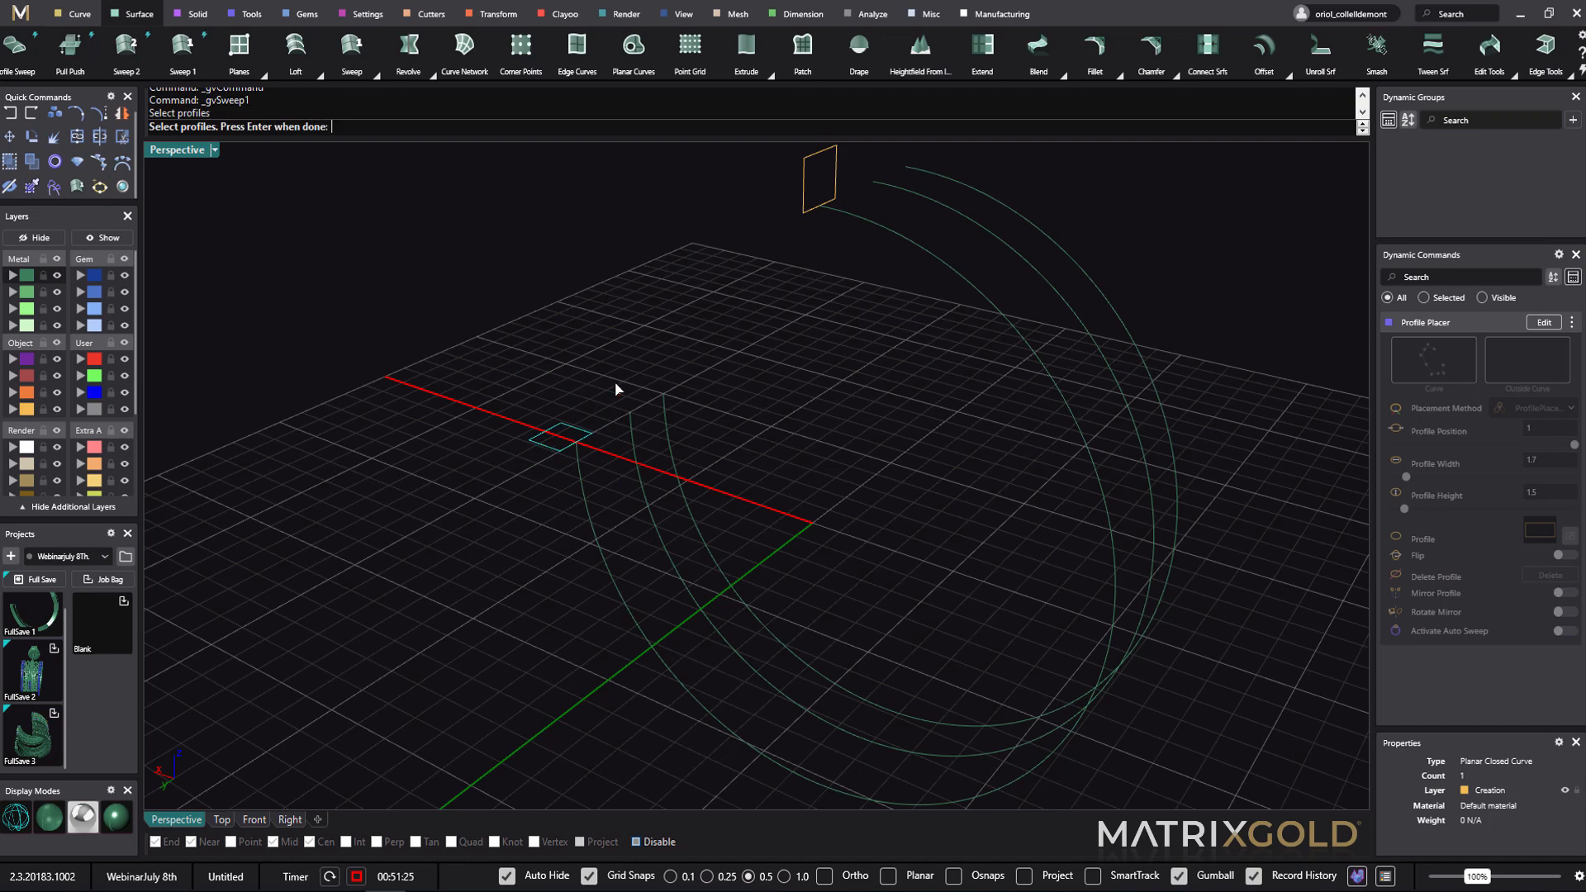
{"action": "left_click", "coordinate": [804, 188]}
{"action": "key", "text": "Return"}
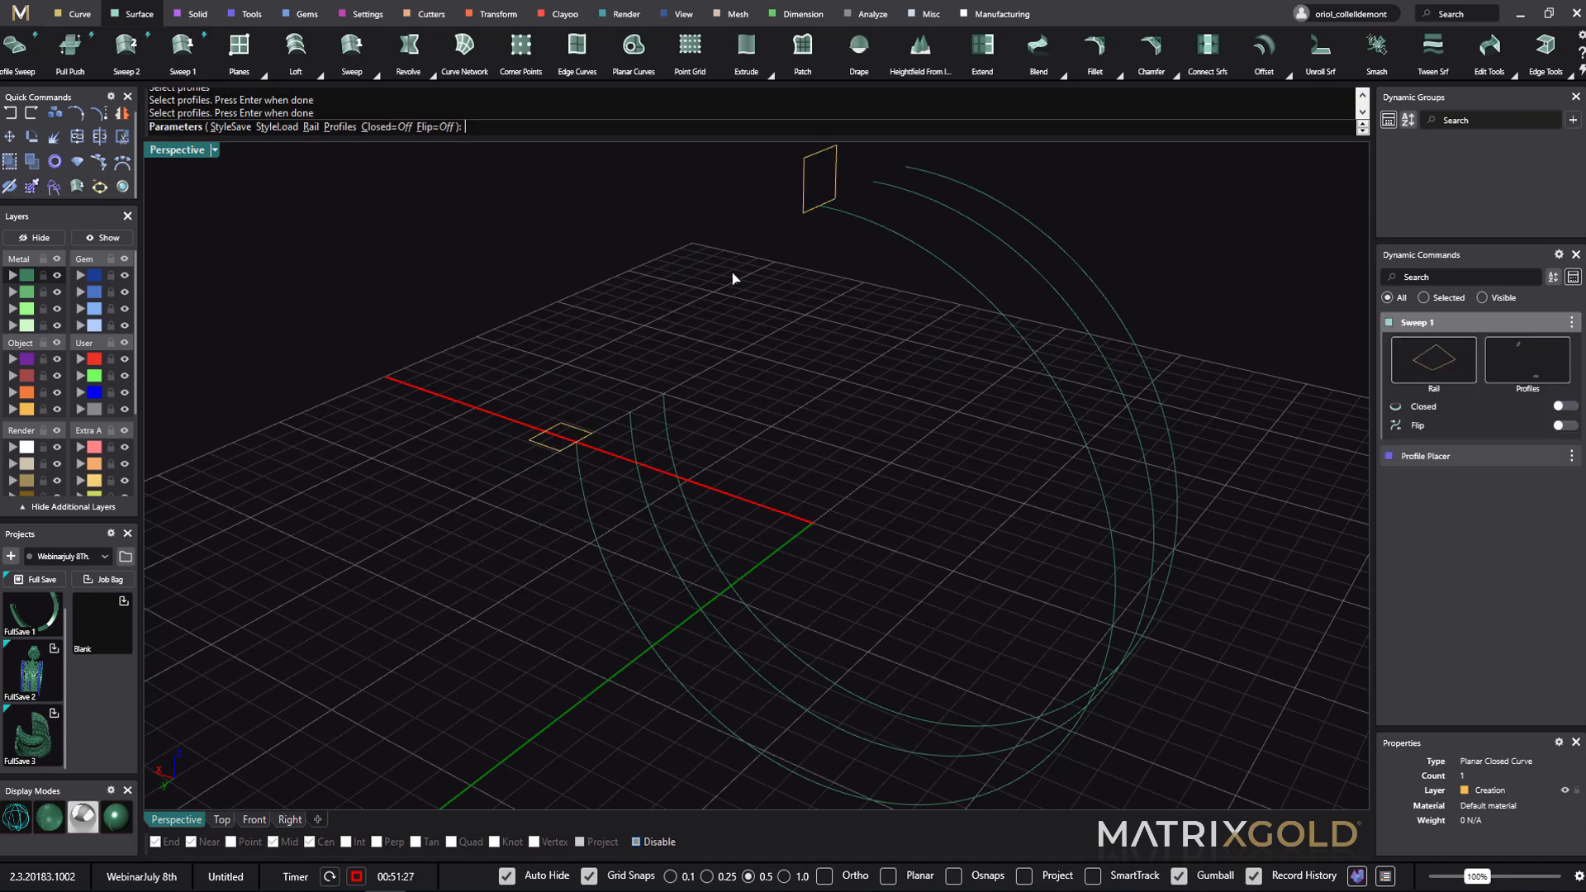
{"action": "key", "text": "Escape"}
- Sweep the two square end profiles along the original arc with Sweep 1
{"action": "right_click_drag", "start_coordinate": [815, 430], "coordinate": [802, 432]}
{"action": "left_click", "coordinate": [919, 246]}
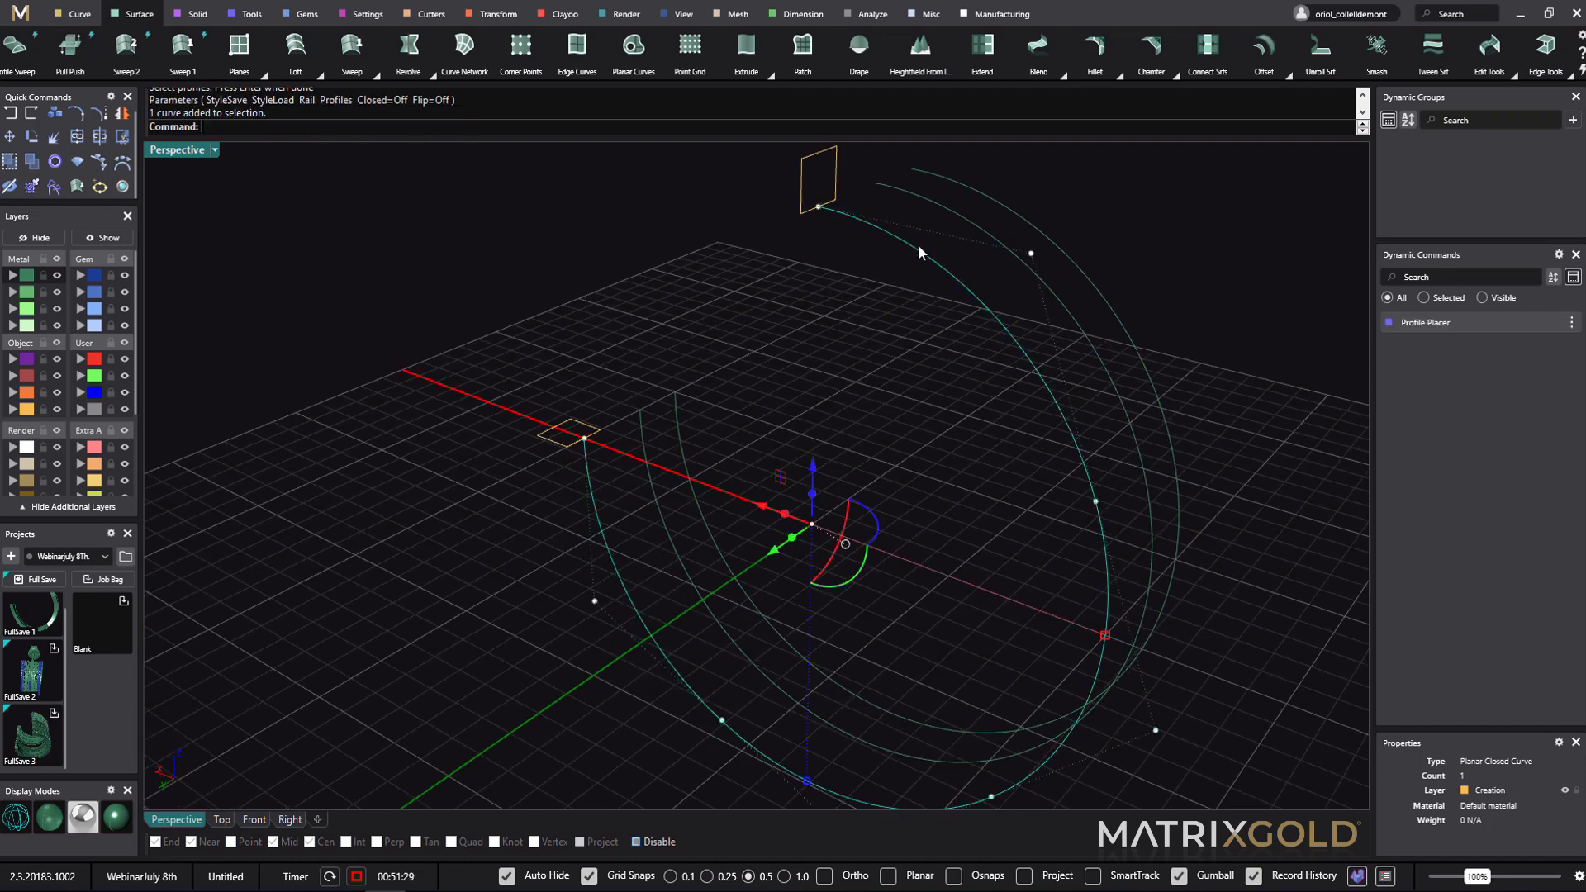
{"action": "left_click", "coordinate": [865, 323]}
{"action": "right_click", "coordinate": [866, 324]}
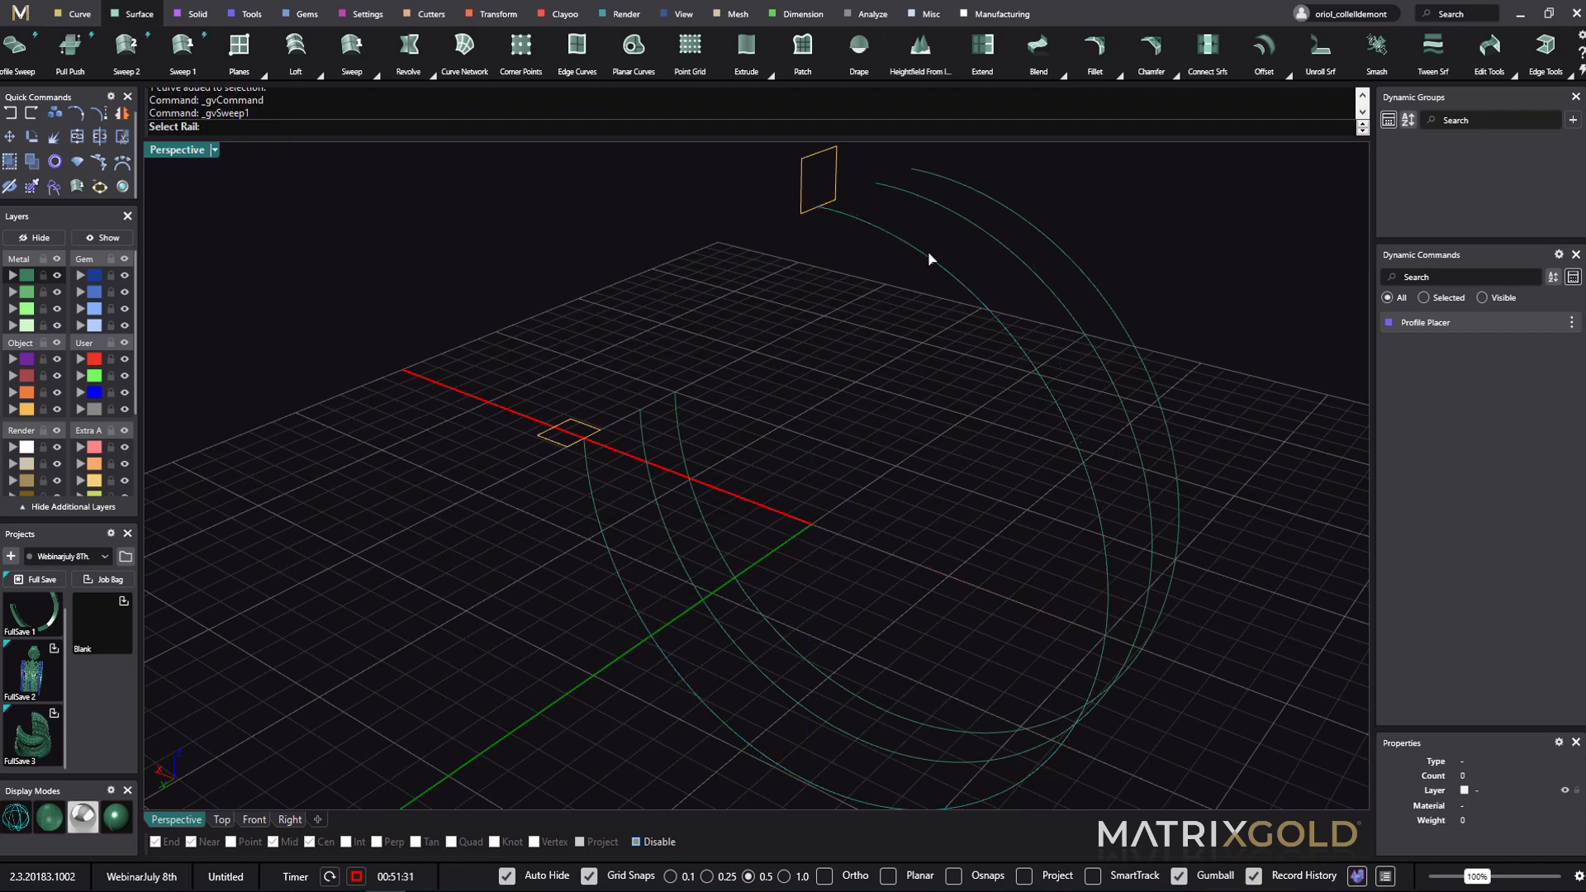
{"action": "left_click", "coordinate": [929, 259]}
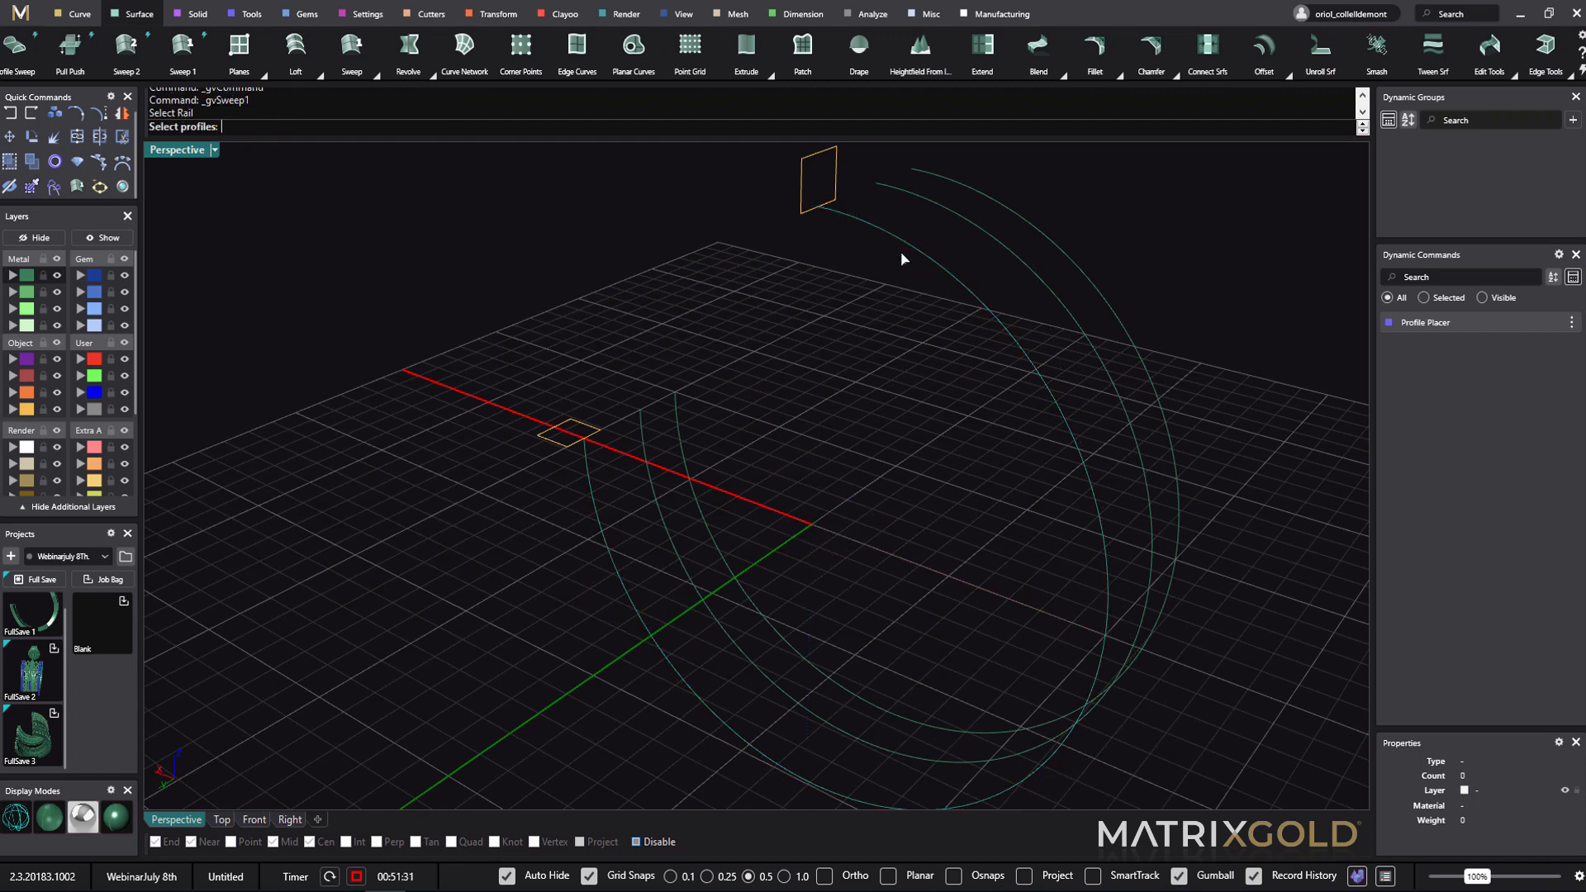
{"action": "left_click", "coordinate": [799, 196]}
{"action": "left_click", "coordinate": [550, 444]}
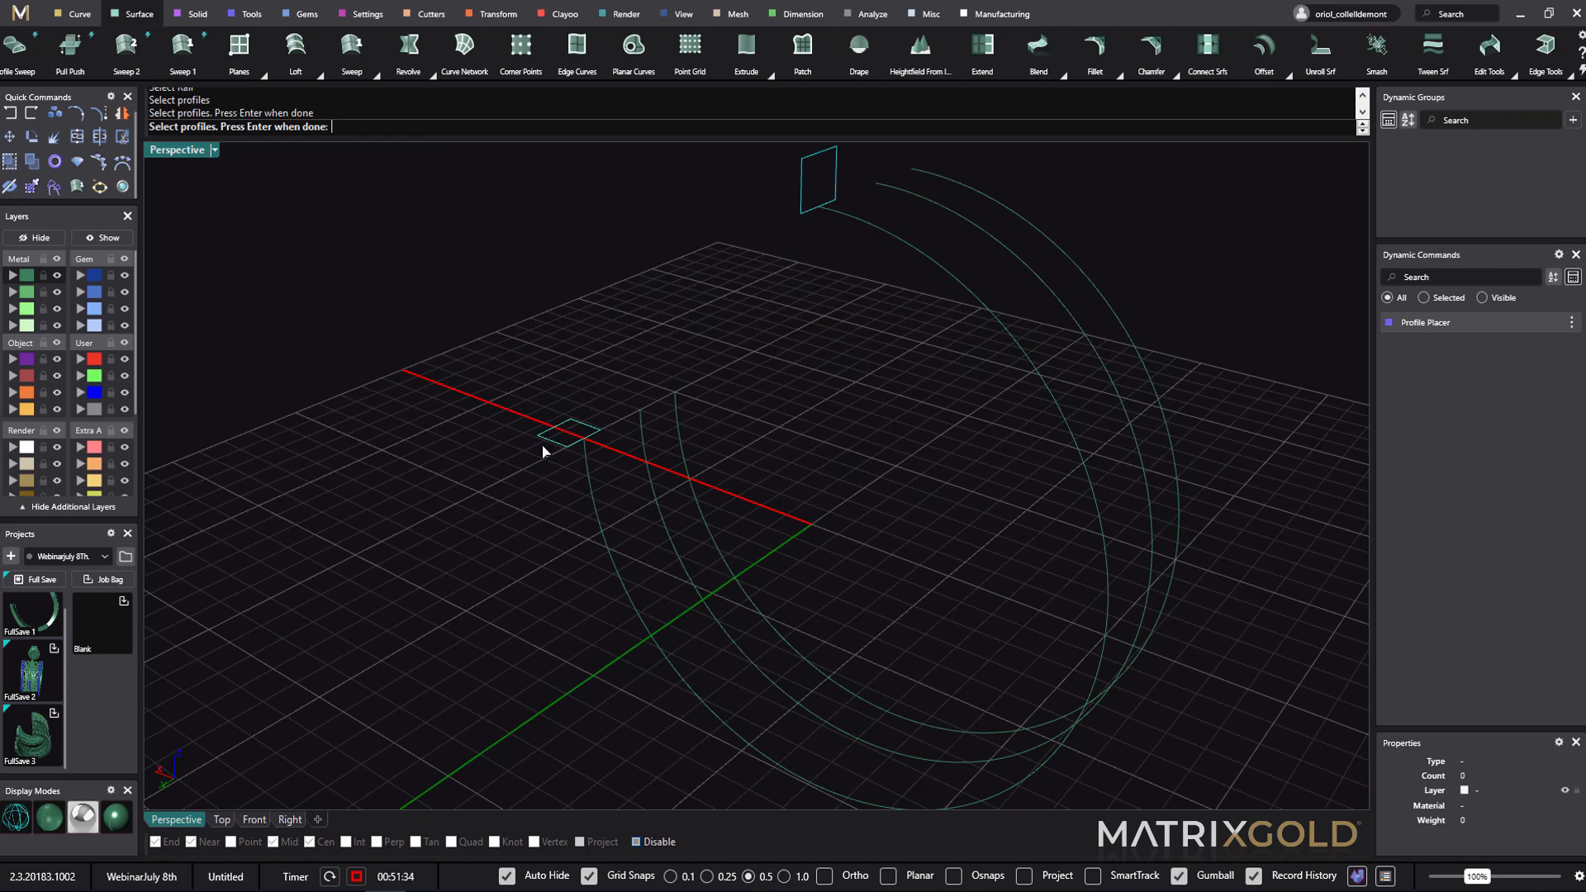
{"action": "key", "text": "Return"}
{"action": "right_click_drag", "start_coordinate": [495, 549], "coordinate": [475, 507]}
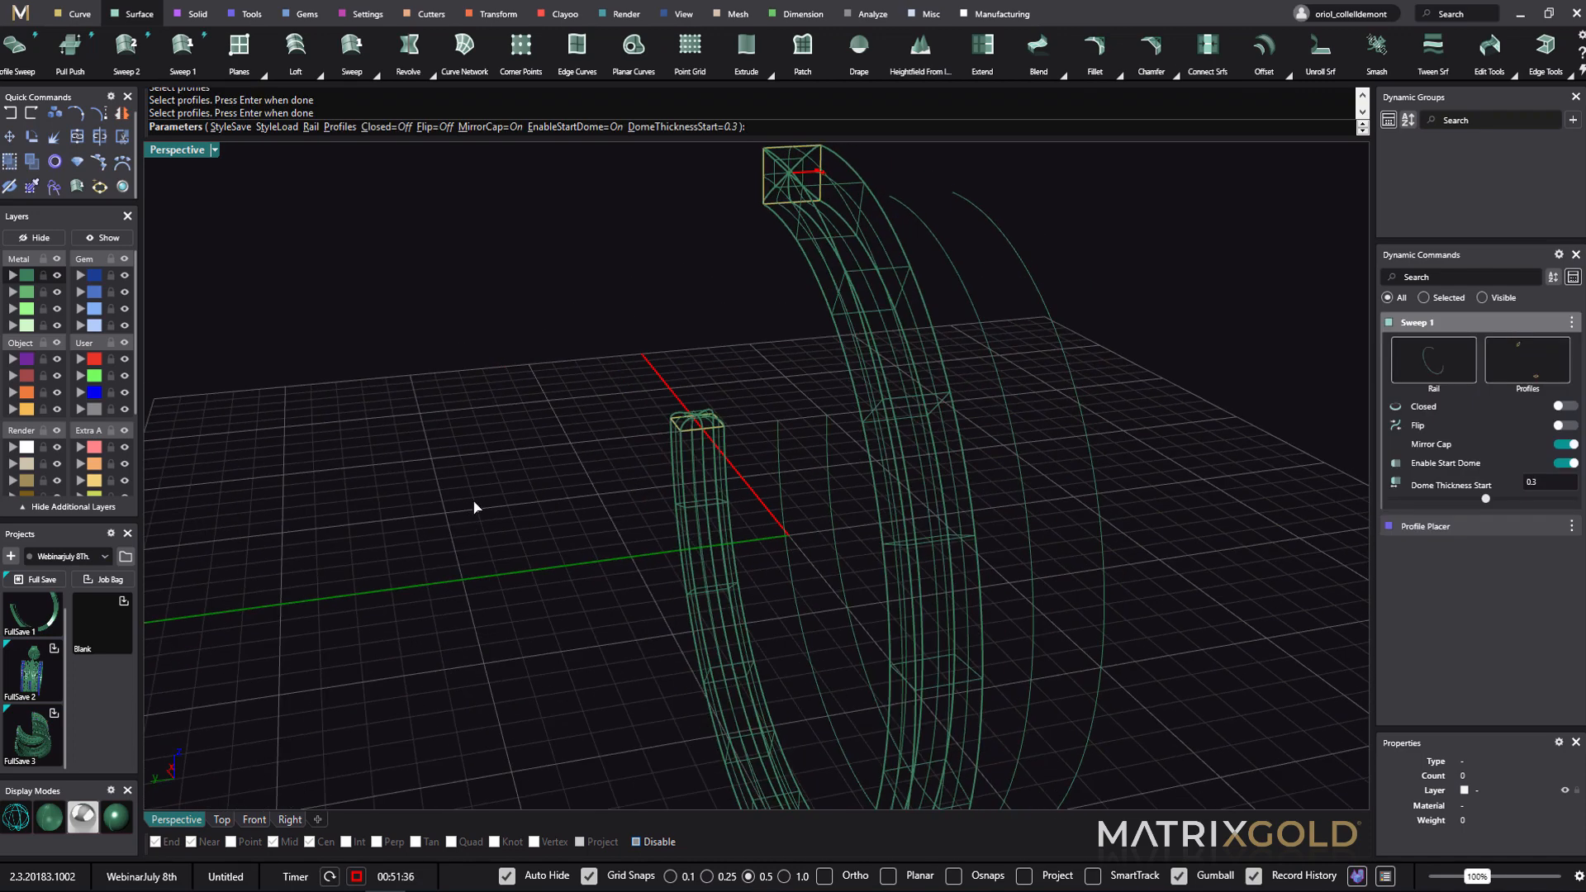
- Switch the viewport to a shaded display, check the swept band from several sides and accept the sweep
{"action": "left_click", "coordinate": [129, 810]}
{"action": "mouse_move", "coordinate": [384, 538]}
{"action": "right_mouse_down"}
{"action": "mouse_move", "coordinate": [598, 517]}
{"action": "mouse_move", "coordinate": [839, 463]}
{"action": "mouse_move", "coordinate": [509, 541]}
{"action": "mouse_move", "coordinate": [382, 552]}
{"action": "mouse_move", "coordinate": [430, 570]}
{"action": "right_mouse_up"}
{"action": "mouse_move", "coordinate": [413, 746]}
{"action": "right_mouse_down"}
{"action": "mouse_move", "coordinate": [425, 626]}
{"action": "mouse_move", "coordinate": [722, 672]}
{"action": "mouse_move", "coordinate": [636, 628]}
{"action": "right_mouse_up"}
{"action": "right_click_drag", "start_coordinate": [985, 635], "coordinate": [1040, 602]}
{"action": "key", "text": "Return"}
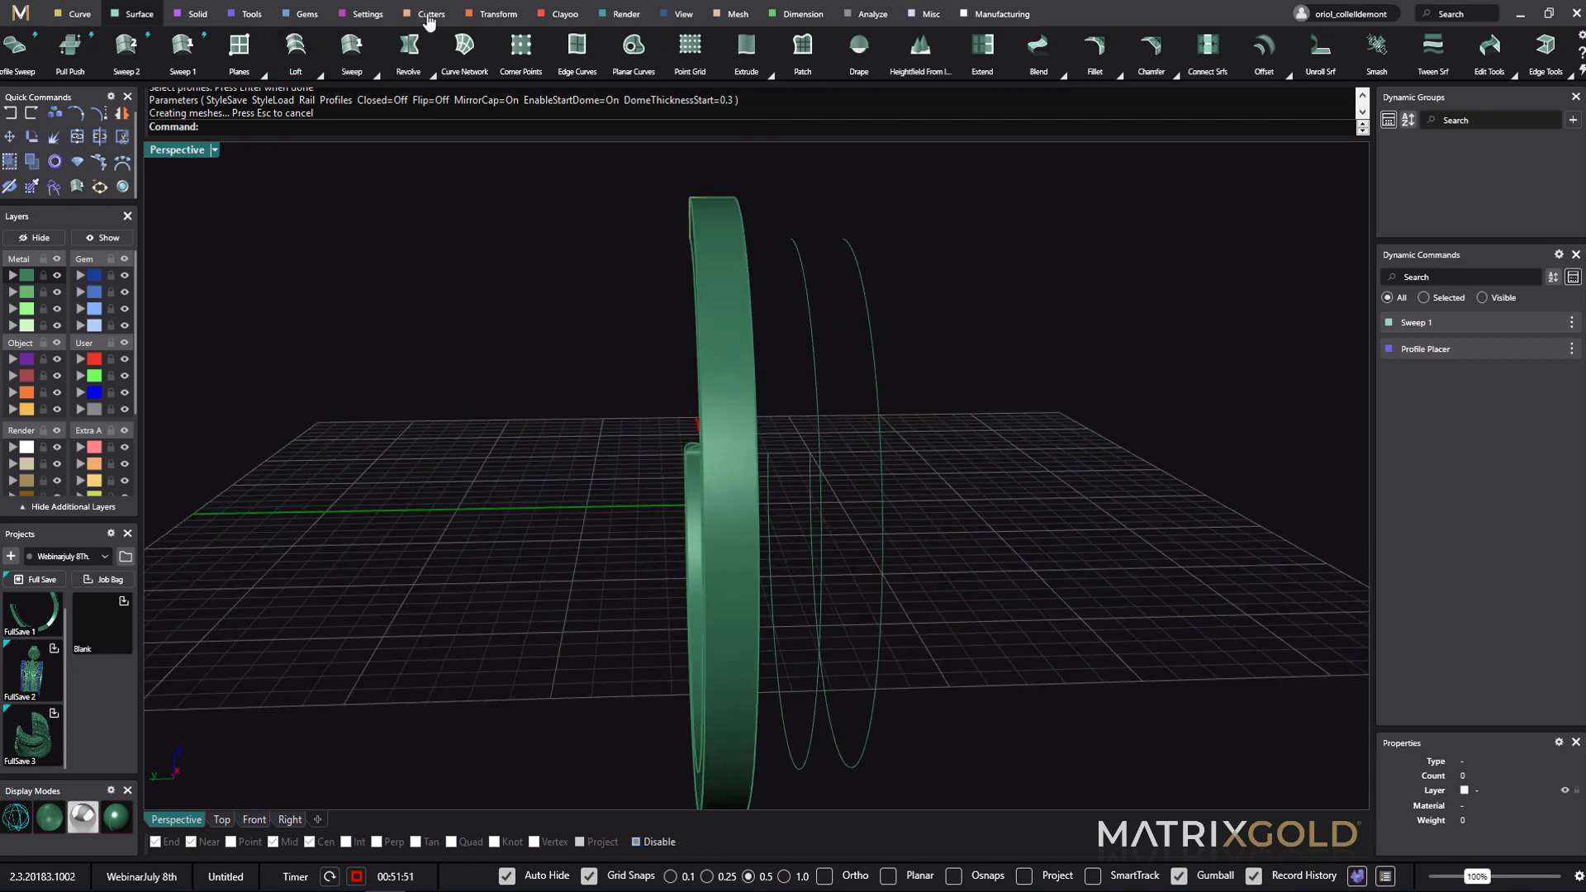
- Extract an isocurve from the swept band with its surface point at U 0.5 and V 0.5
{"action": "left_click", "coordinate": [79, 23]}
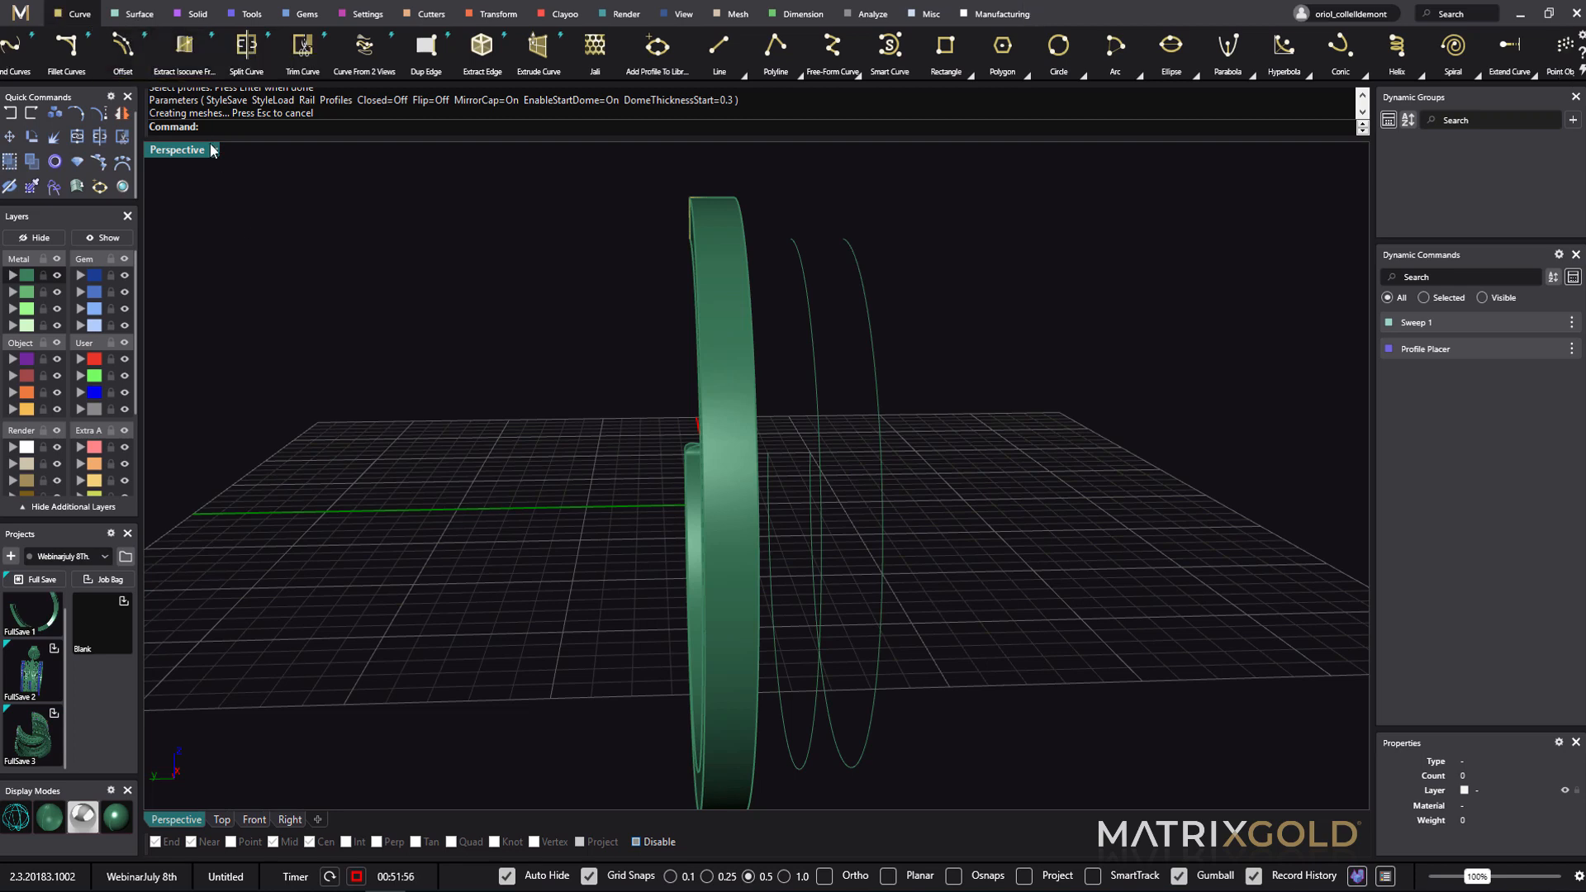
{"action": "left_click", "coordinate": [185, 46]}
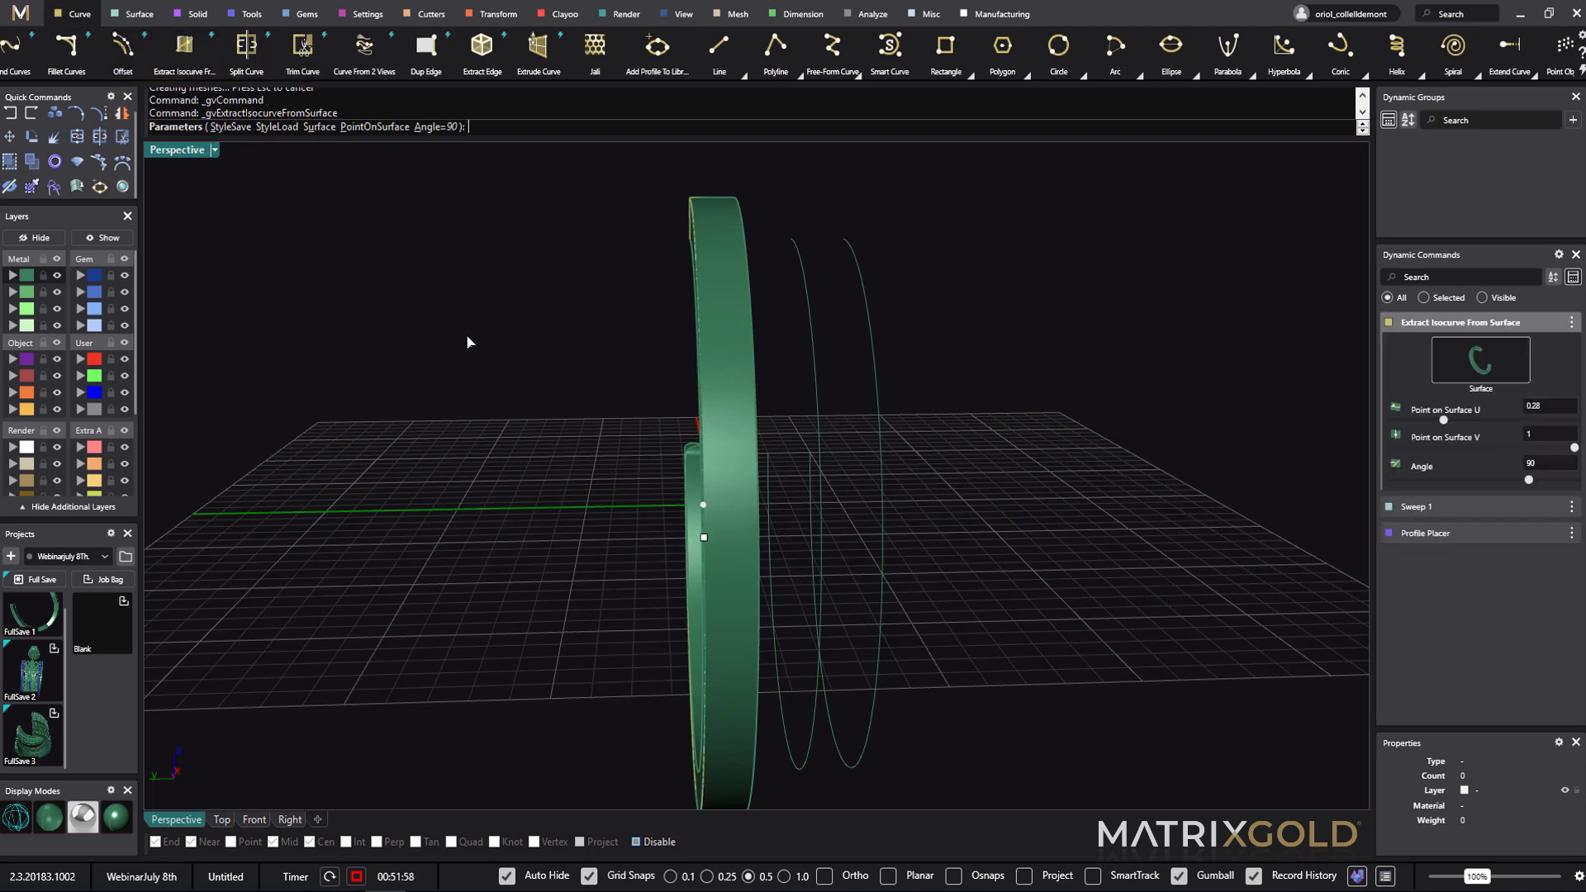
{"action": "left_click", "coordinate": [1539, 440]}
{"action": "key", "text": "Tab"}
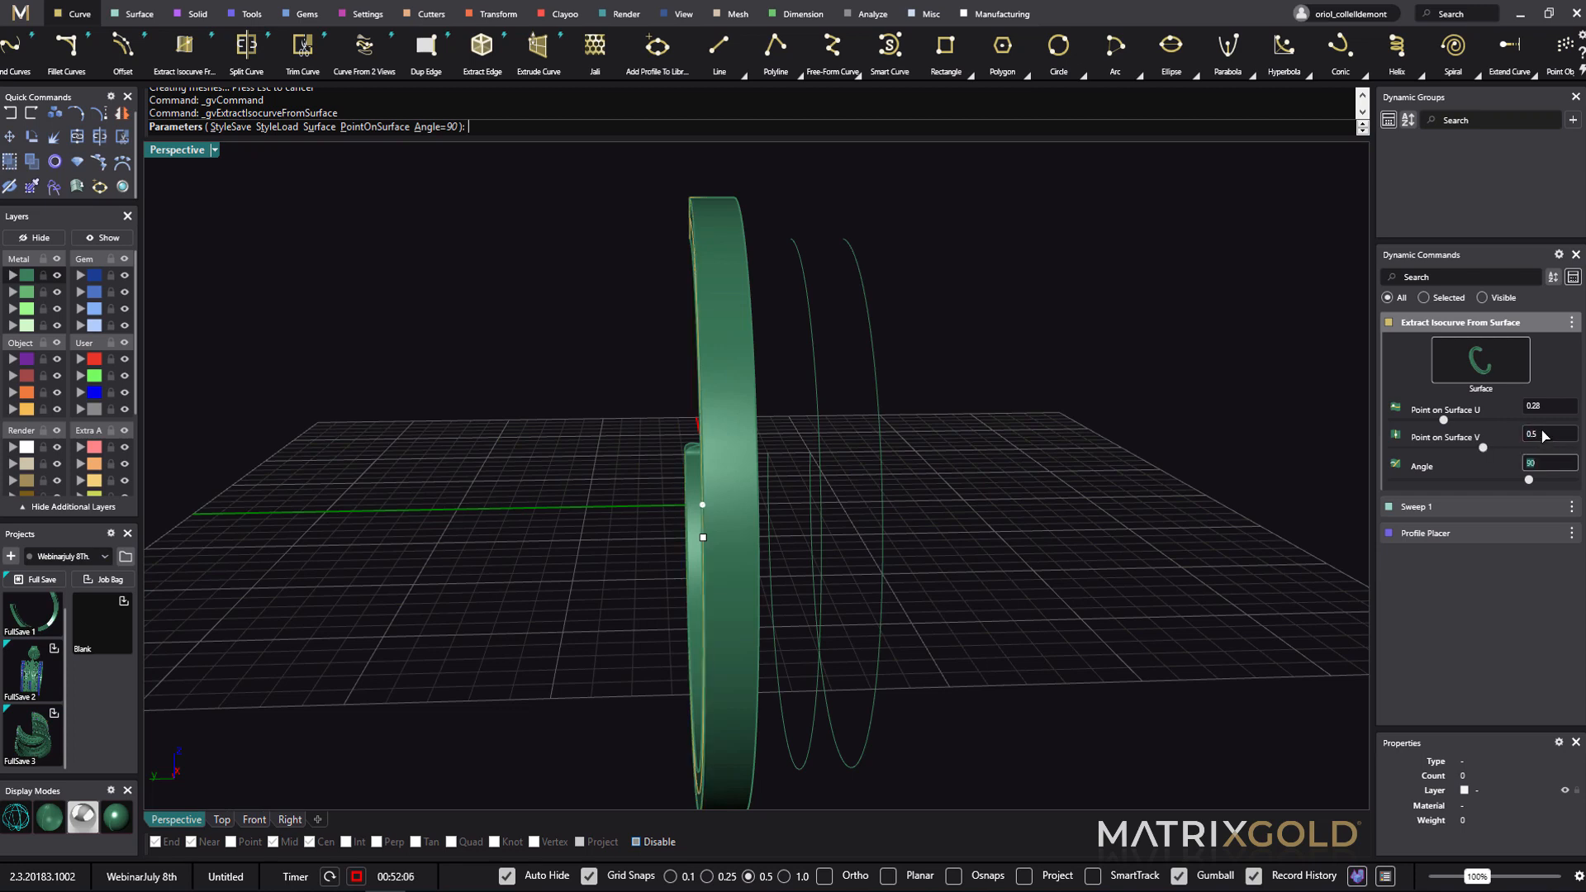
{"action": "left_click", "coordinate": [1556, 413]}
{"action": "key", "text": "Return"}
- Move the isocurve onto the band's outer face, set its V position to 0.5 and accept the extraction
{"action": "mouse_move", "coordinate": [950, 638]}
{"action": "right_mouse_down"}
{"action": "mouse_move", "coordinate": [956, 528]}
{"action": "mouse_move", "coordinate": [1049, 531]}
{"action": "mouse_move", "coordinate": [971, 535]}
{"action": "right_mouse_up"}
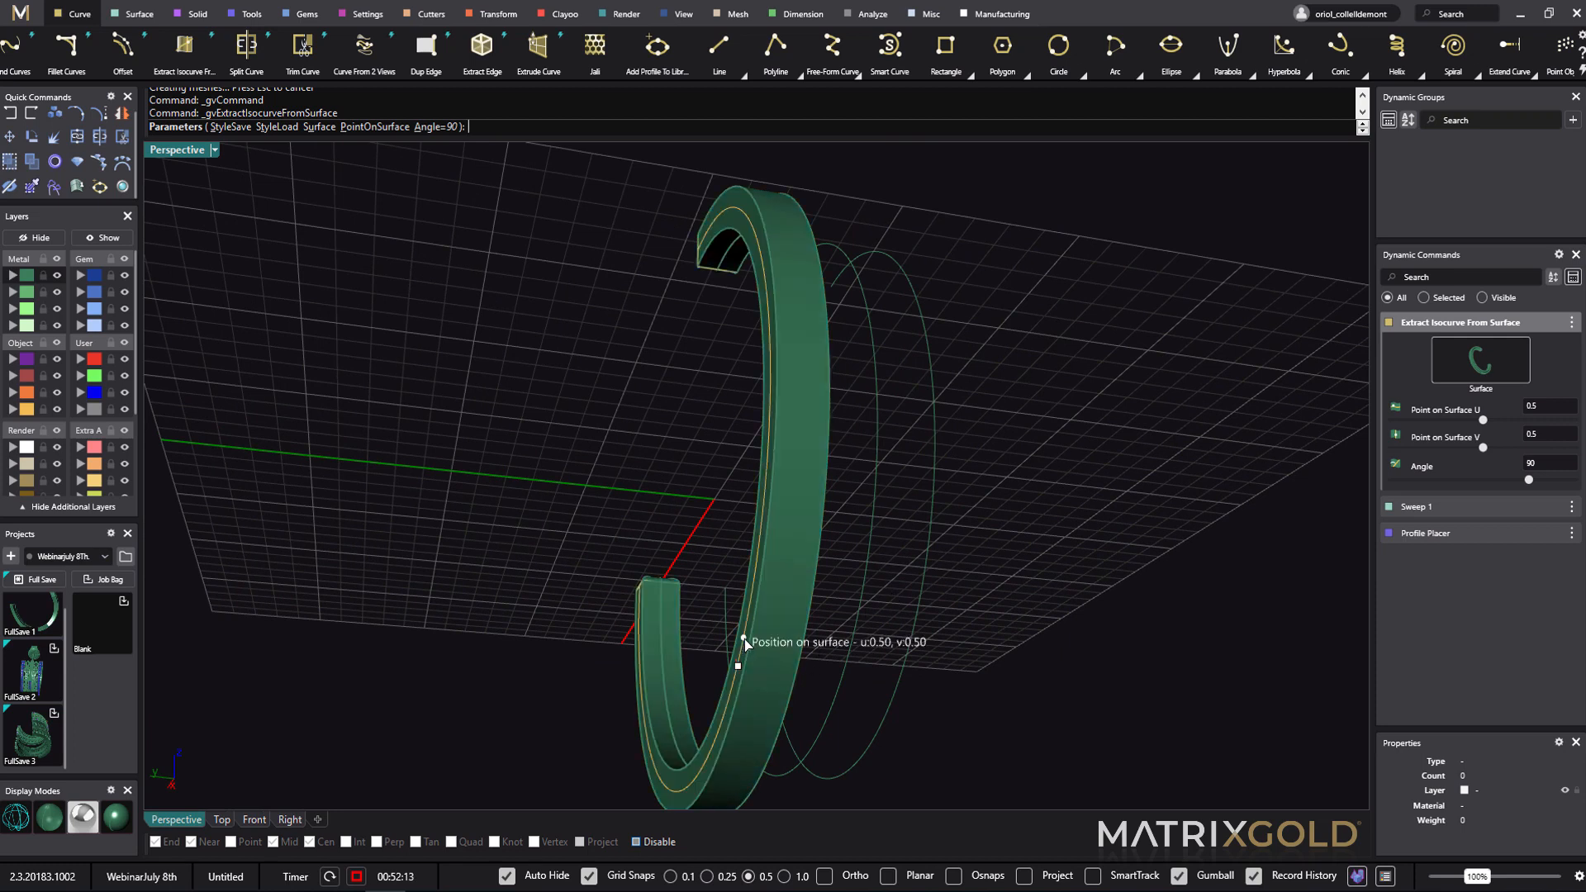
{"action": "left_click_drag", "start_coordinate": [778, 644], "coordinate": [779, 636]}
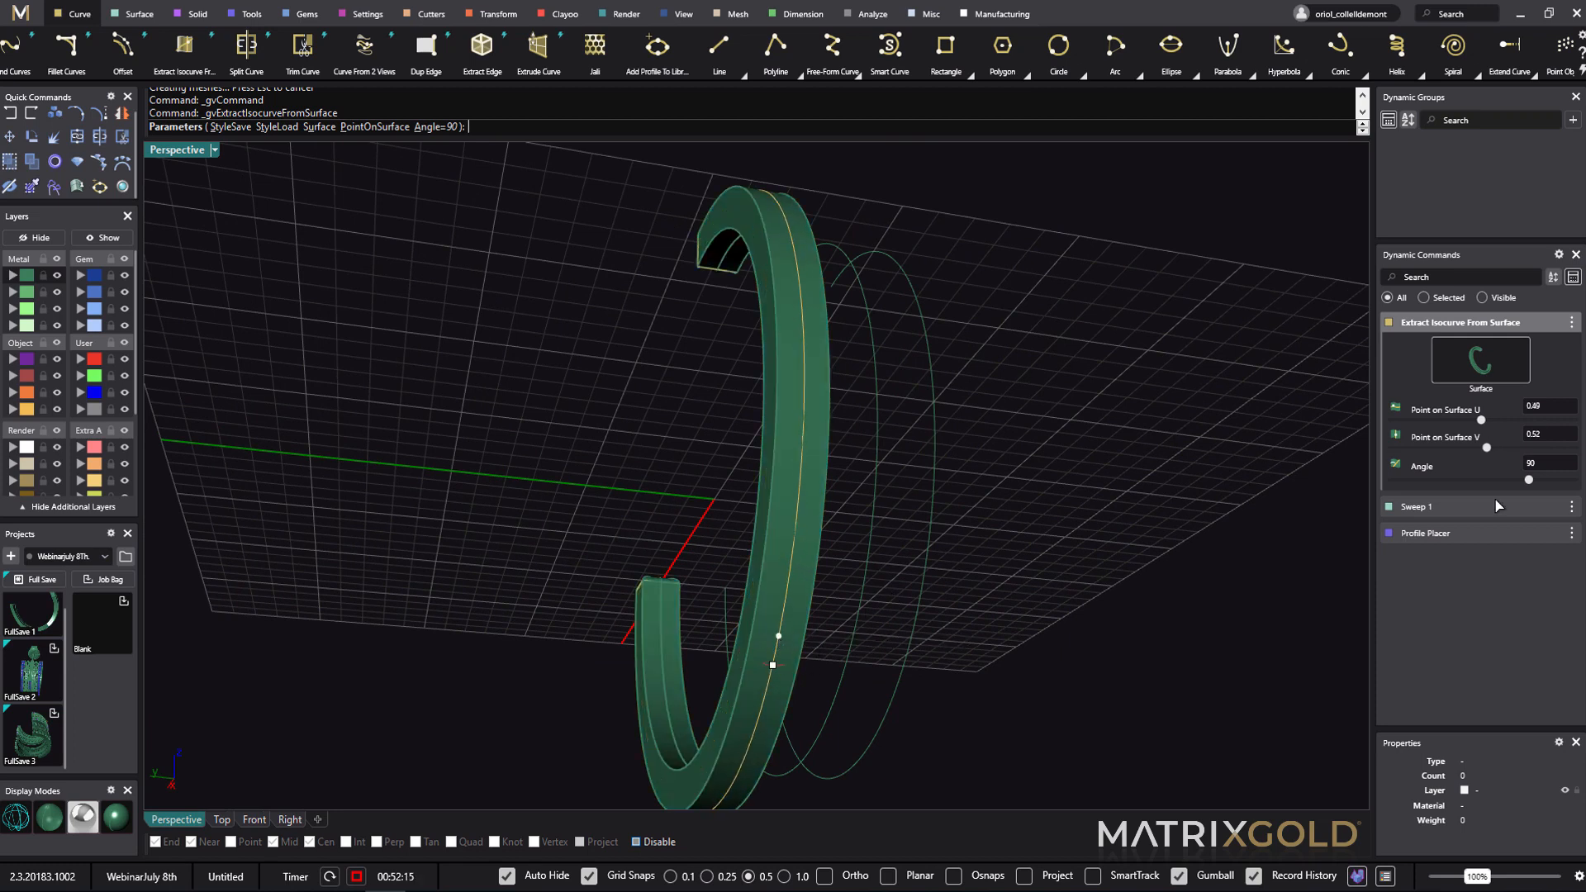
{"action": "left_click", "coordinate": [1550, 440]}
{"action": "type", "text": ".5"}
{"action": "key", "text": "Tab"}
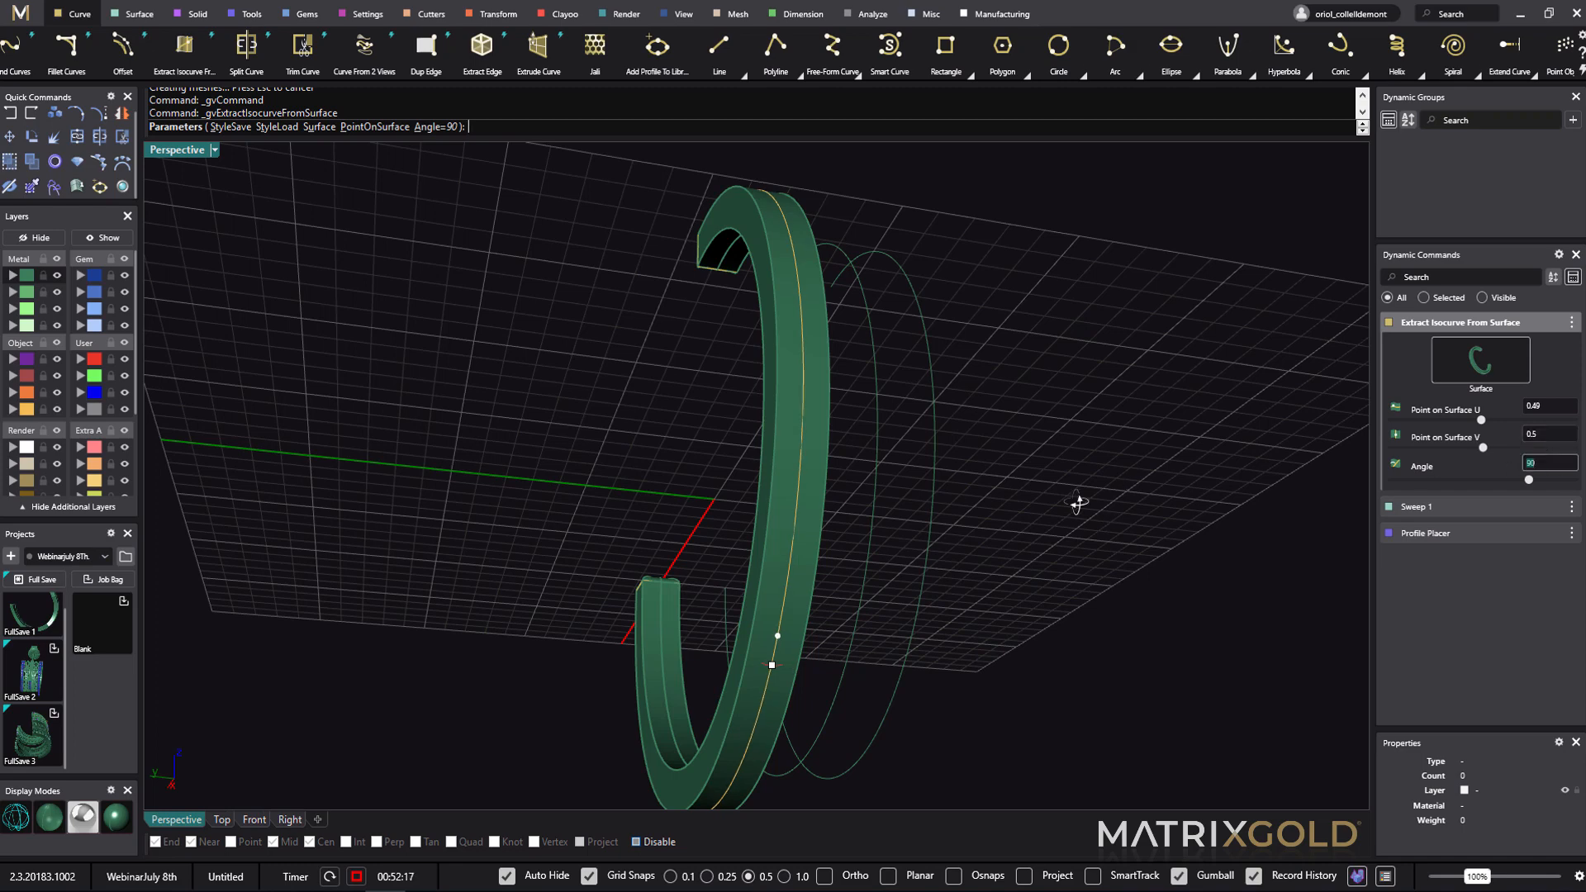
{"action": "right_click_drag", "start_coordinate": [1077, 499], "coordinate": [1081, 630]}
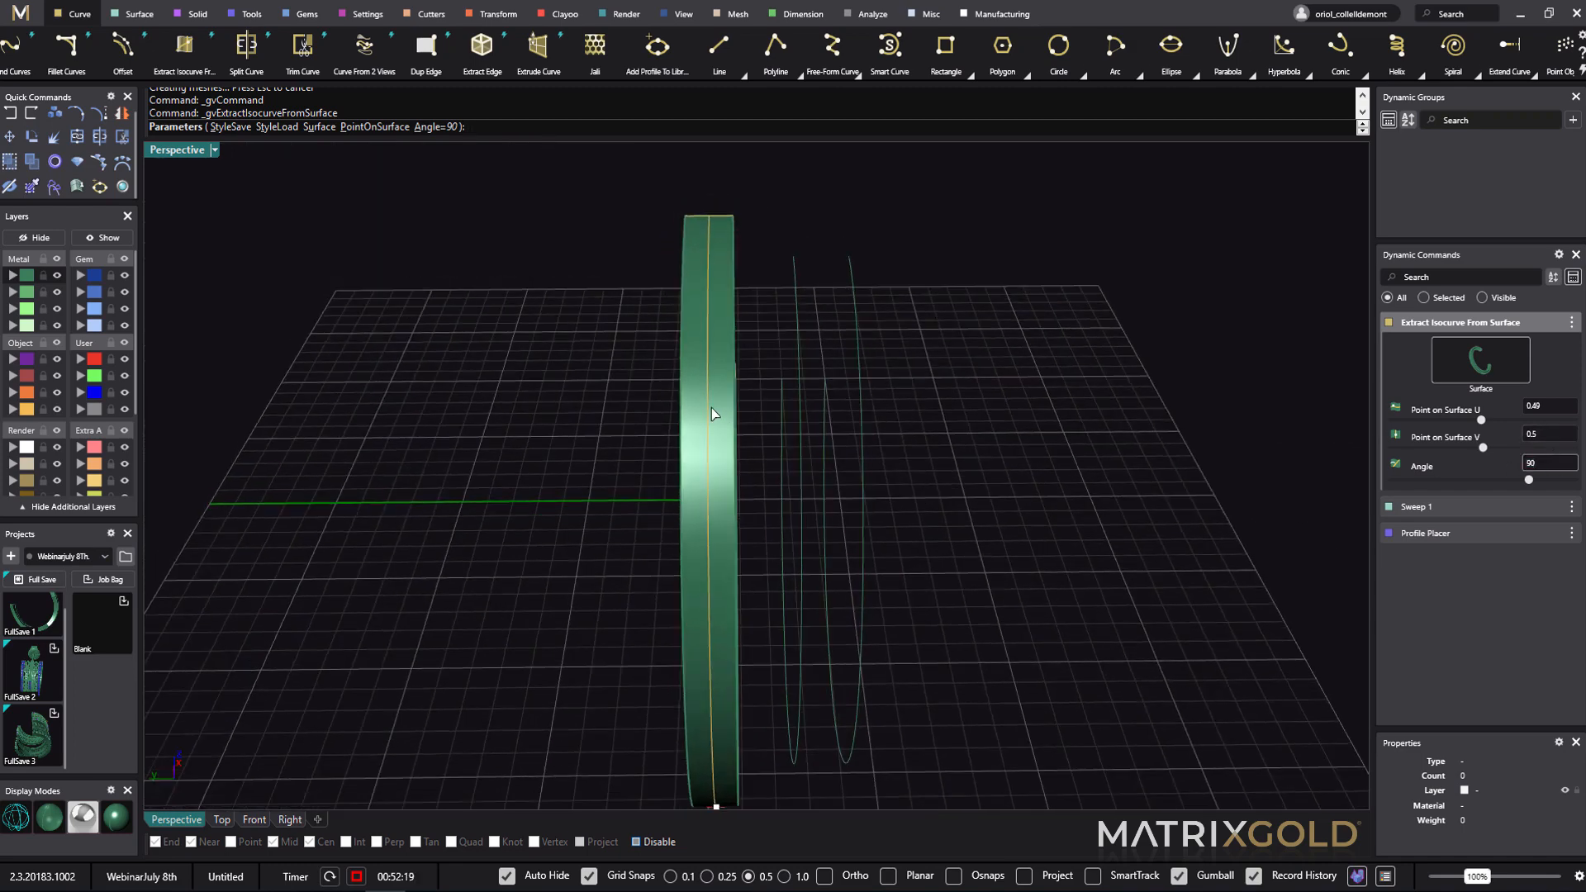
{"action": "right_click_drag", "start_coordinate": [958, 373], "coordinate": [918, 502]}
{"action": "right_click", "coordinate": [1024, 432]}
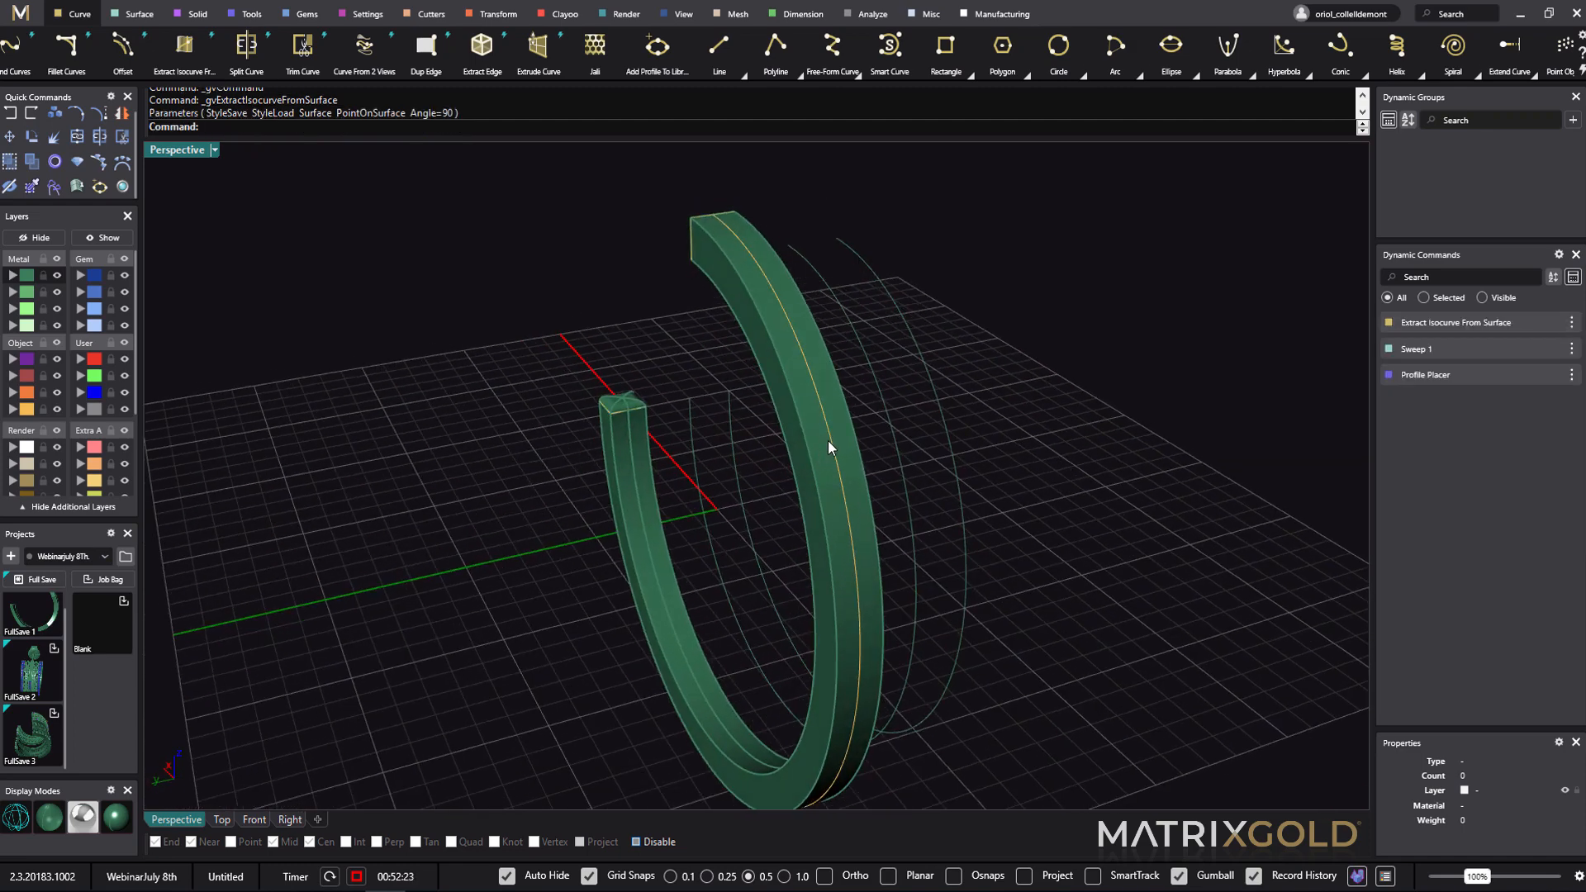
- Apply Trim Curve to the outer-face isocurve and move its trim end to about 0.95, near the band's upper end
{"action": "right_click_drag", "start_coordinate": [1015, 661], "coordinate": [887, 460]}
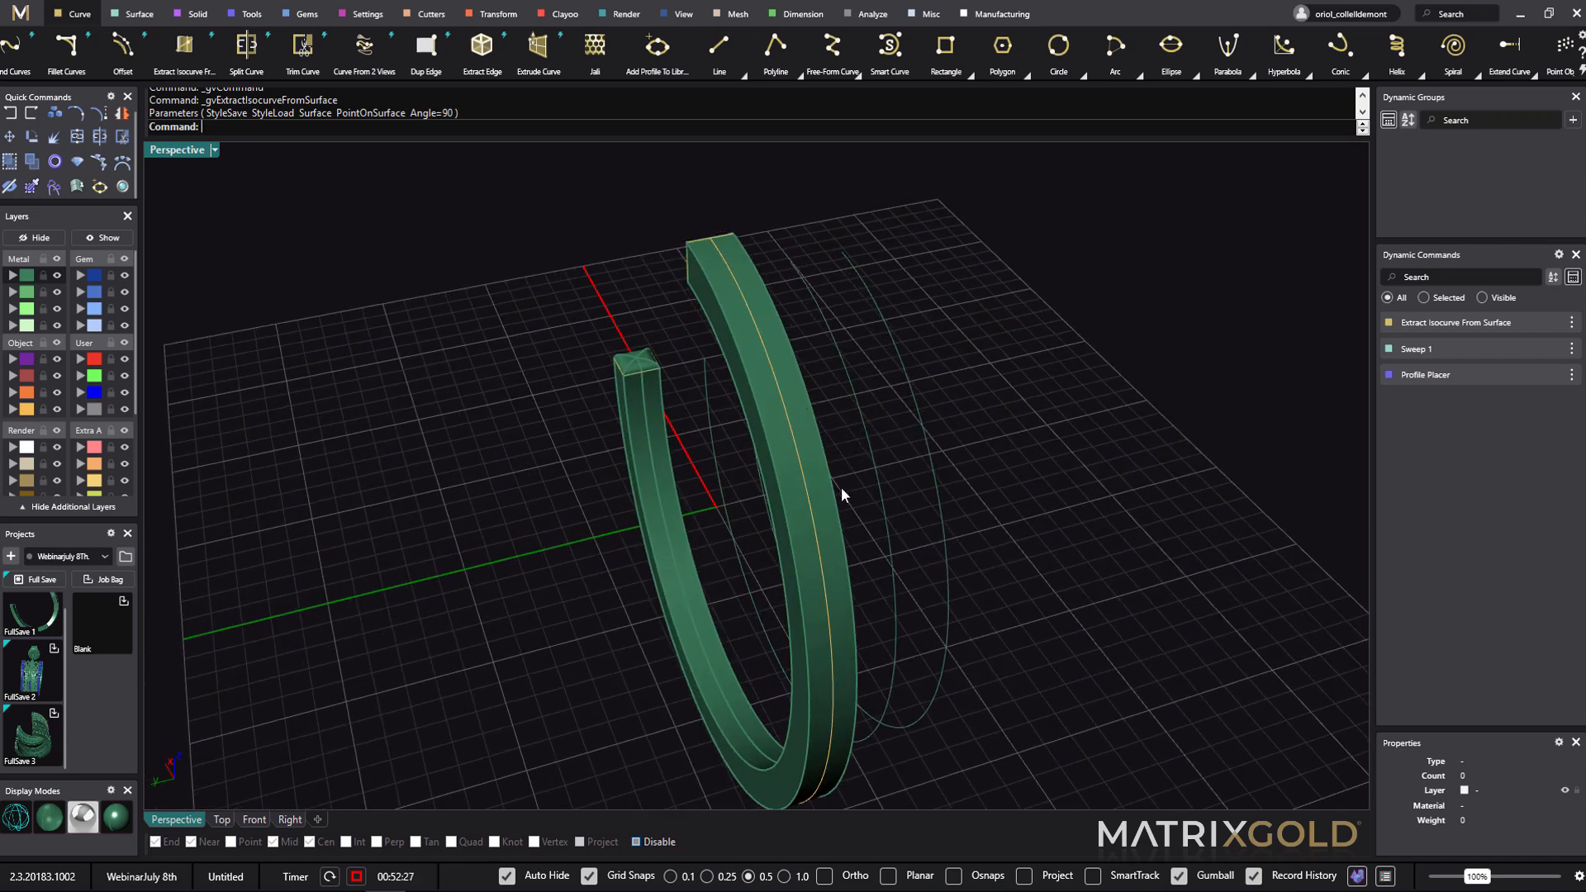
{"action": "right_click_drag", "start_coordinate": [1176, 634], "coordinate": [1165, 567]}
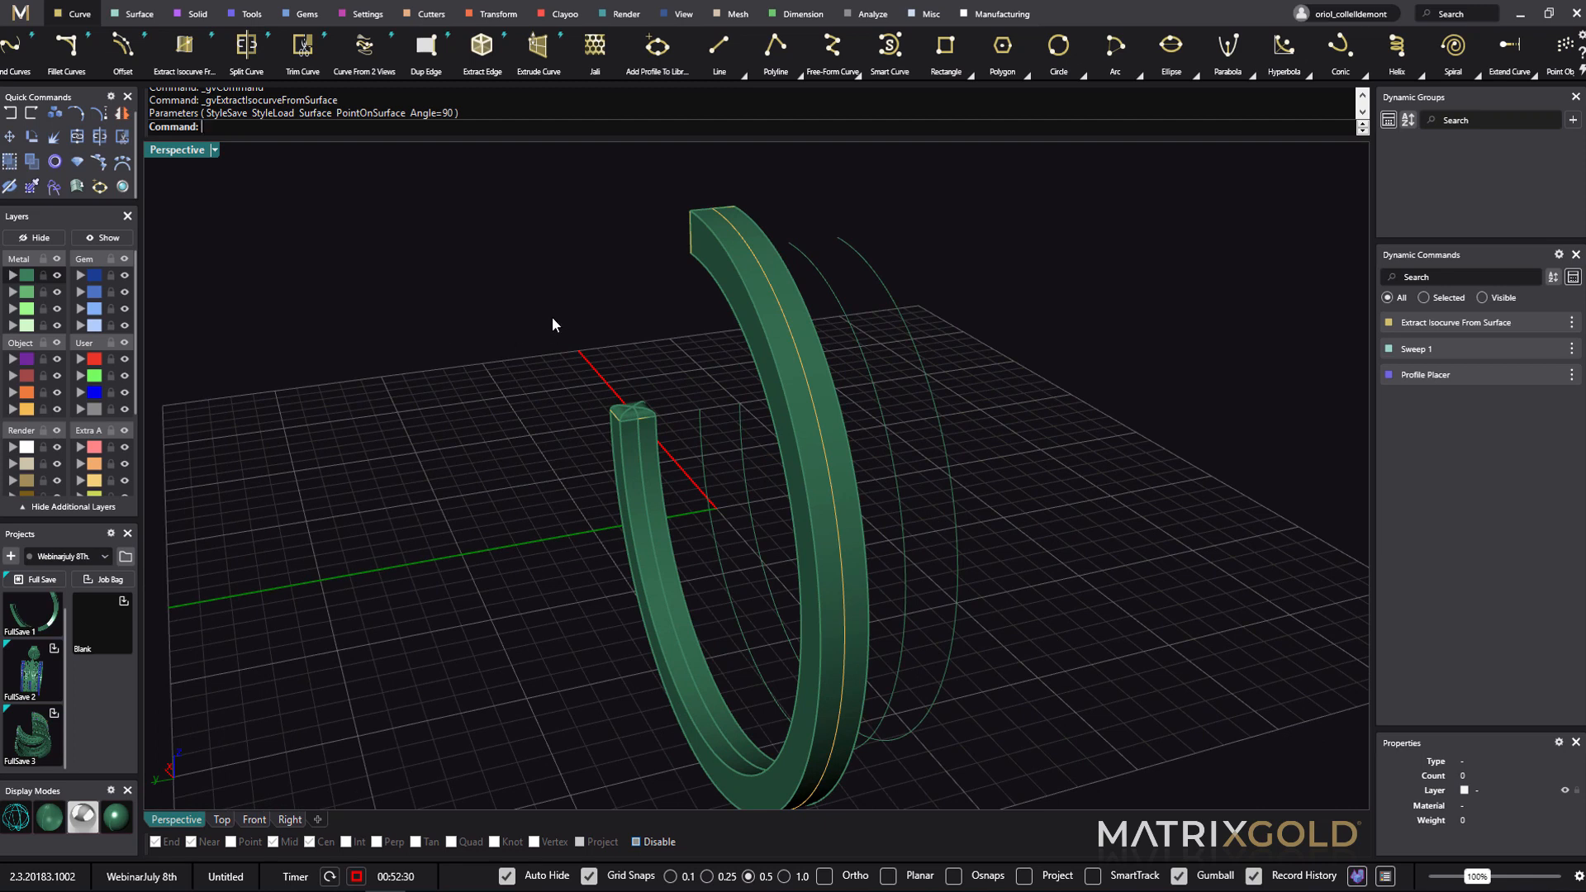
{"action": "left_click", "coordinate": [805, 372]}
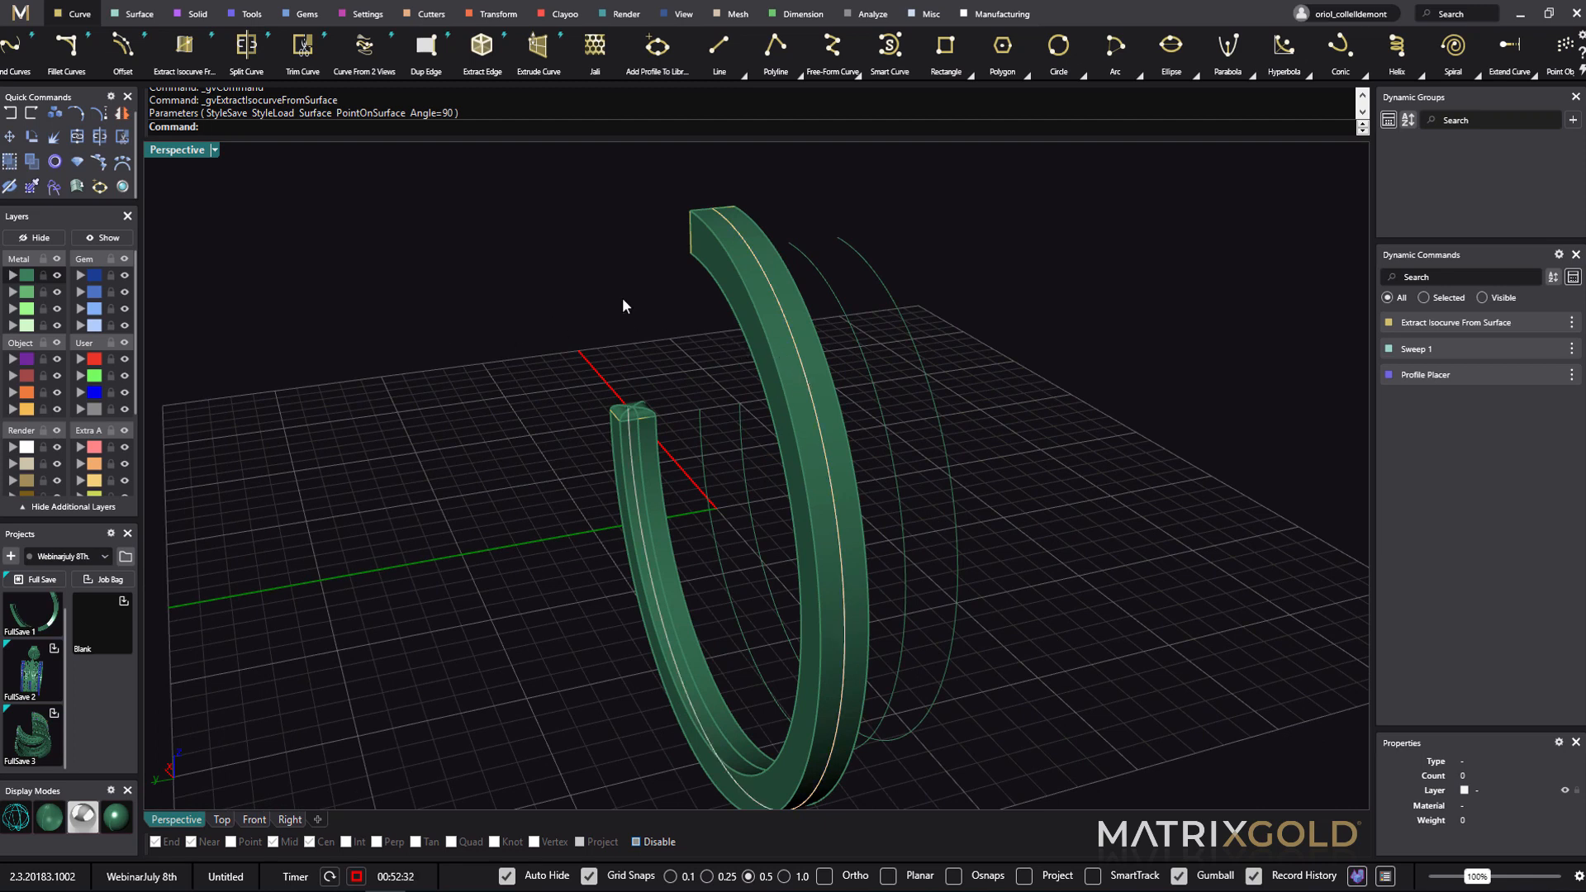
{"action": "left_click", "coordinate": [303, 55]}
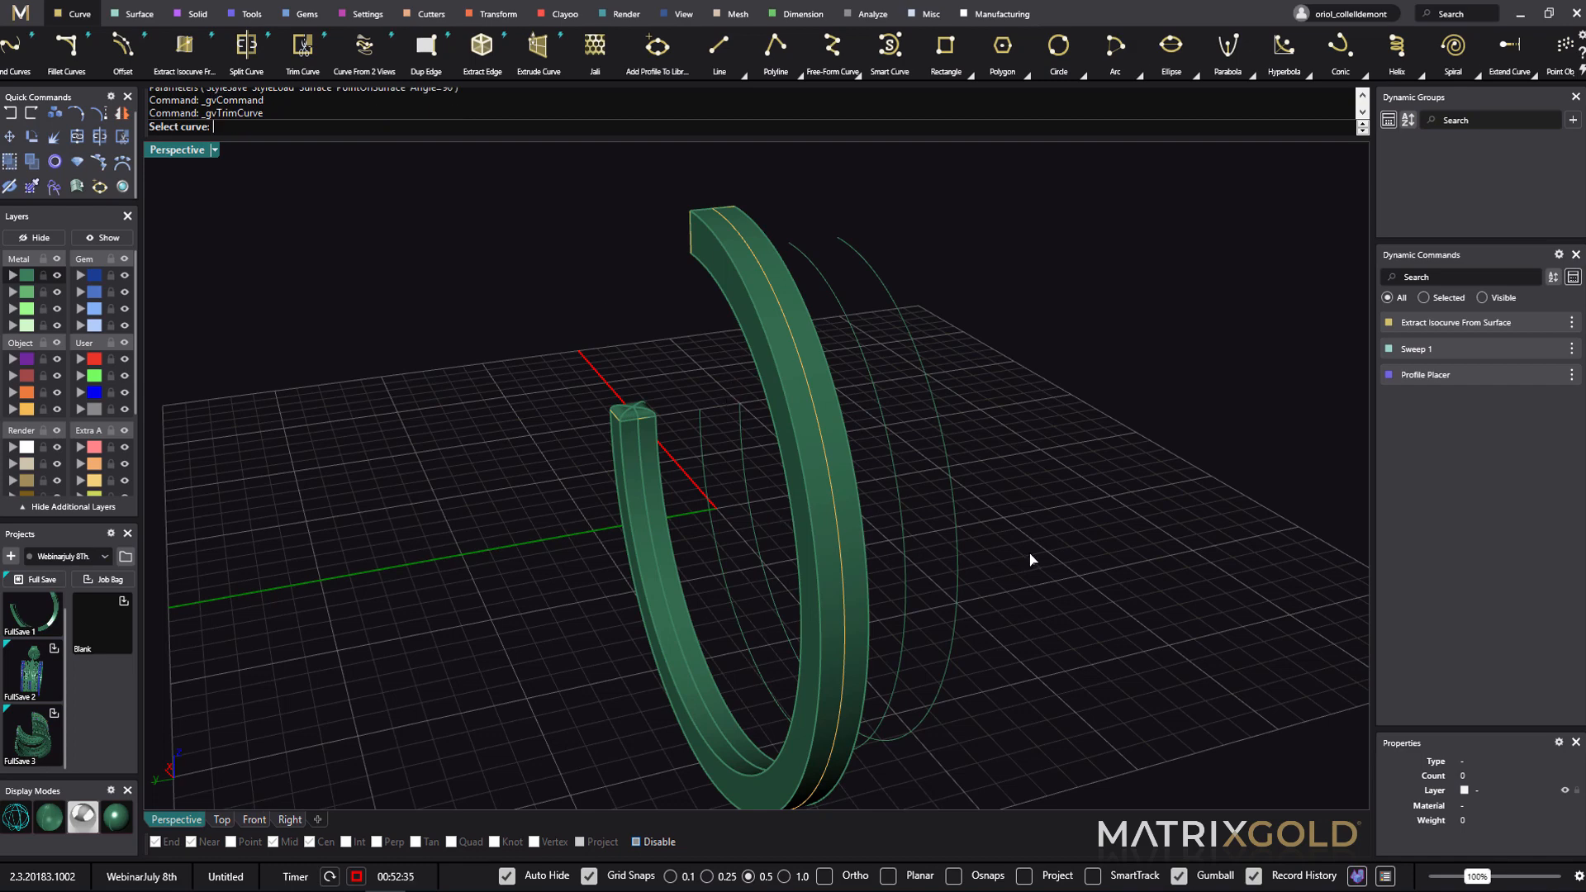
{"action": "left_click", "coordinate": [808, 382]}
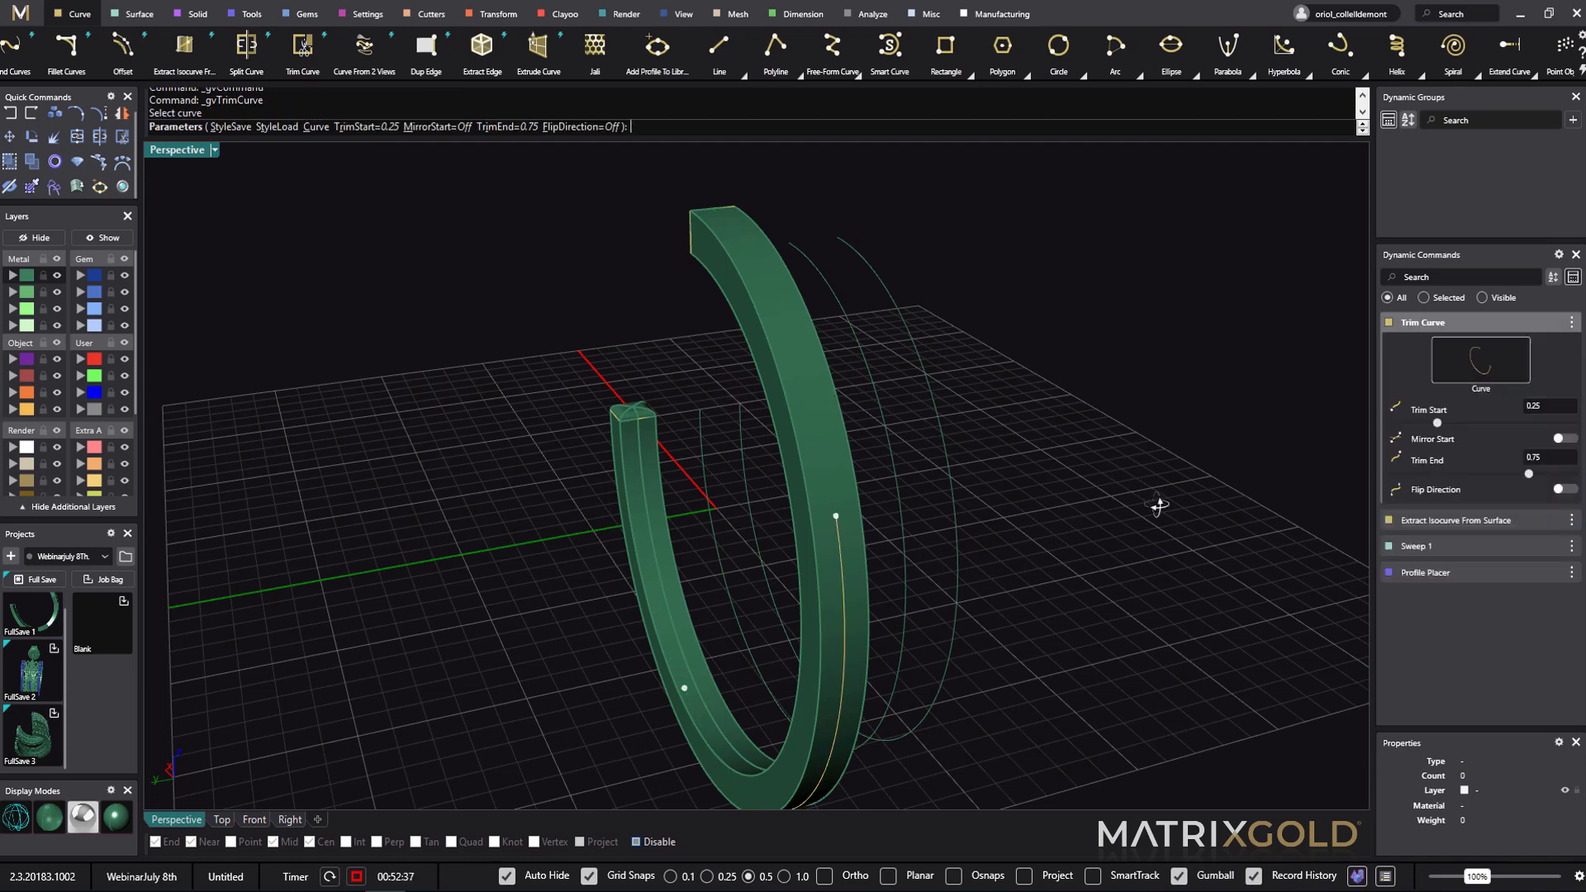
{"action": "right_click_drag", "start_coordinate": [1157, 506], "coordinate": [1094, 516]}
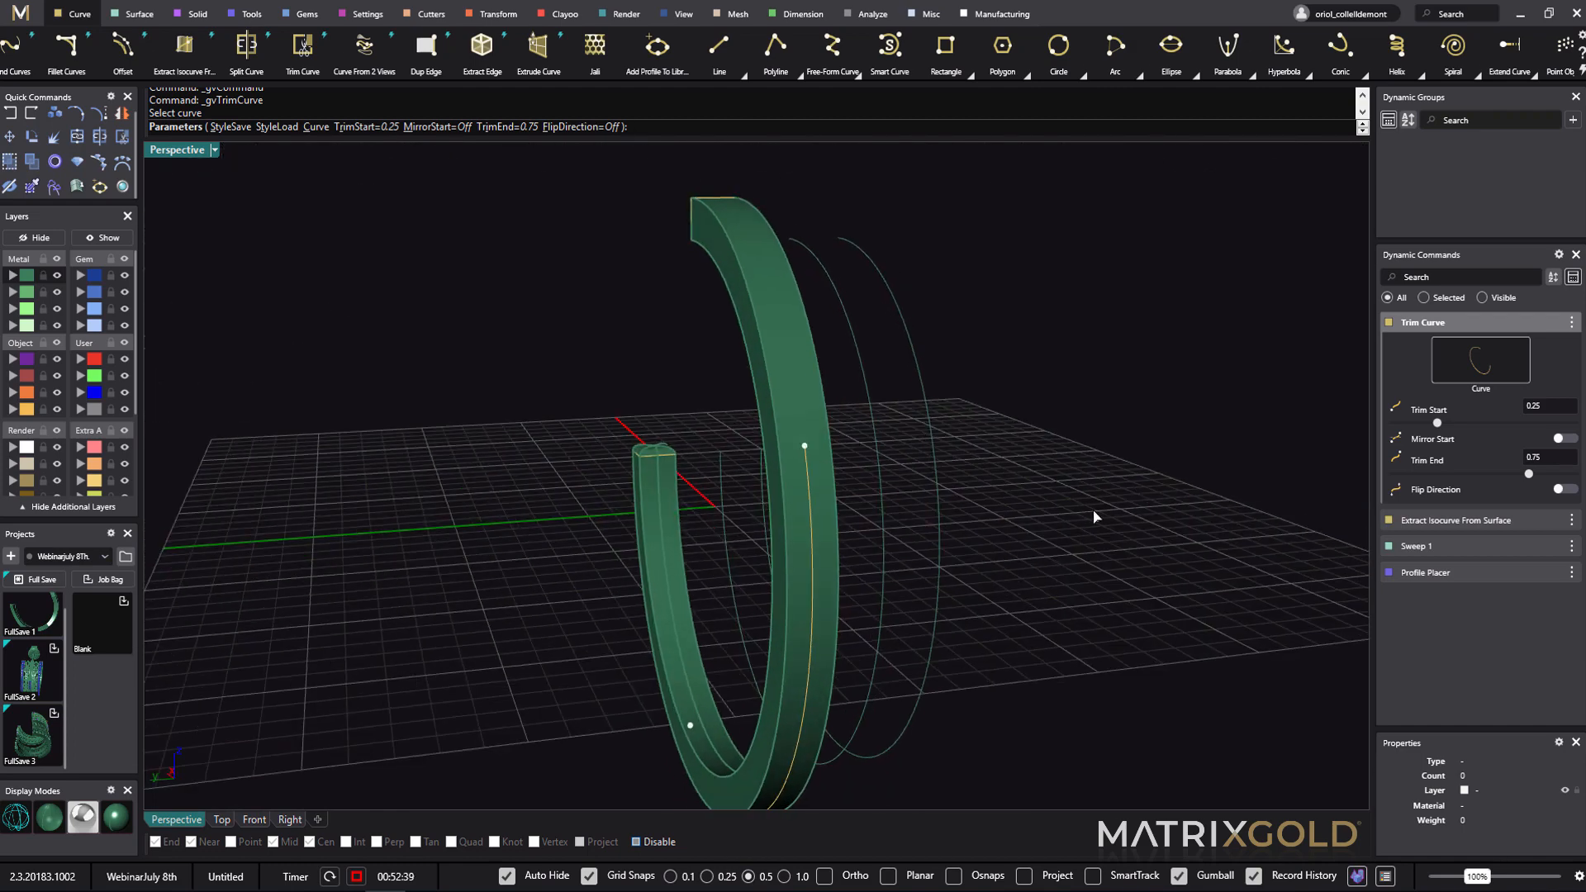
{"action": "mouse_move", "coordinate": [807, 456]}
{"action": "left_click_drag", "start_coordinate": [806, 447], "coordinate": [741, 206]}
- Move the isocurve's trim start to about 0.79, adjust the trim end to about 0.96 and accept the trim
{"action": "mouse_move", "coordinate": [694, 728]}
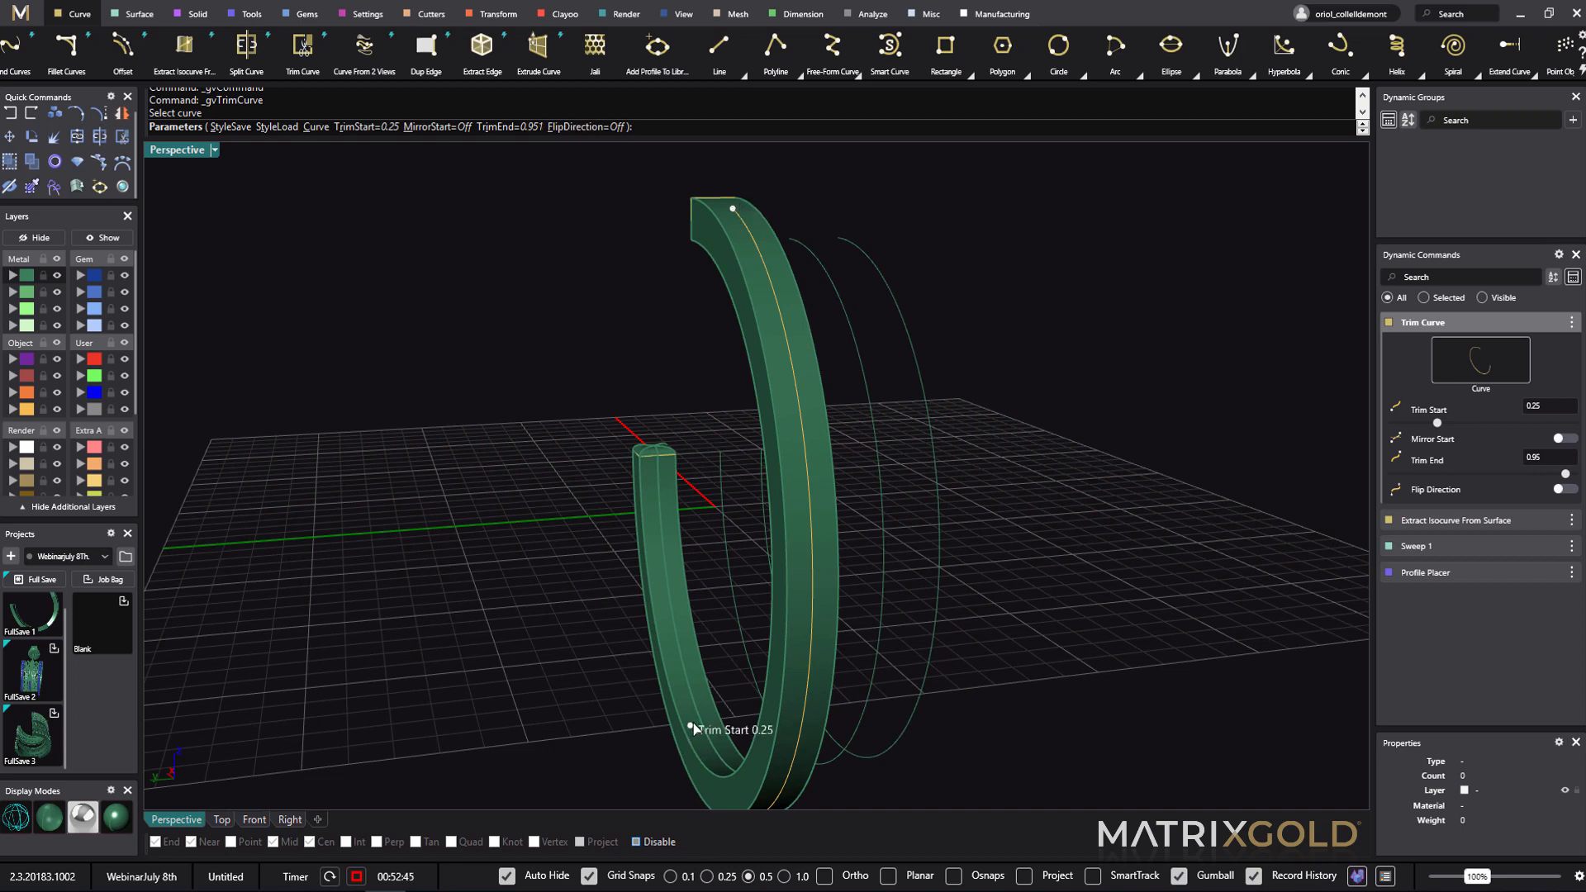
{"action": "left_click_drag", "start_coordinate": [694, 729], "coordinate": [801, 376]}
{"action": "right_click_drag", "start_coordinate": [1019, 432], "coordinate": [981, 510]}
{"action": "left_click_drag", "start_coordinate": [725, 329], "coordinate": [721, 316]}
{"action": "right_click_drag", "start_coordinate": [1080, 517], "coordinate": [745, 443]}
{"action": "right_click", "coordinate": [1030, 512]}
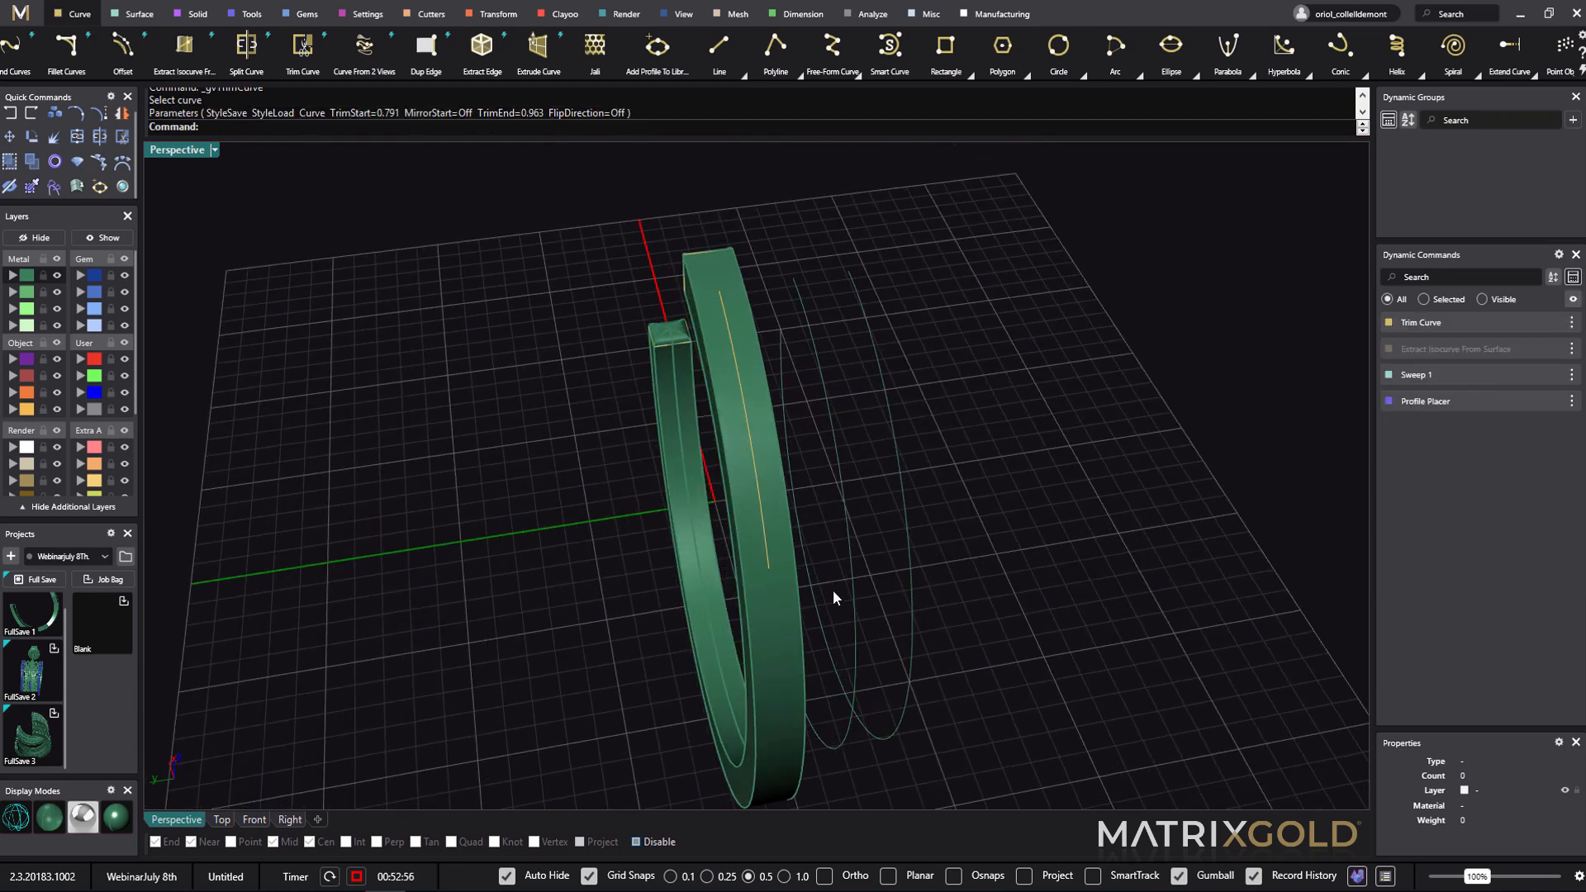
- Show the hidden extracted isocurve again so its full length is available for another trim
{"action": "right_click_drag", "start_coordinate": [833, 590], "coordinate": [771, 523]}
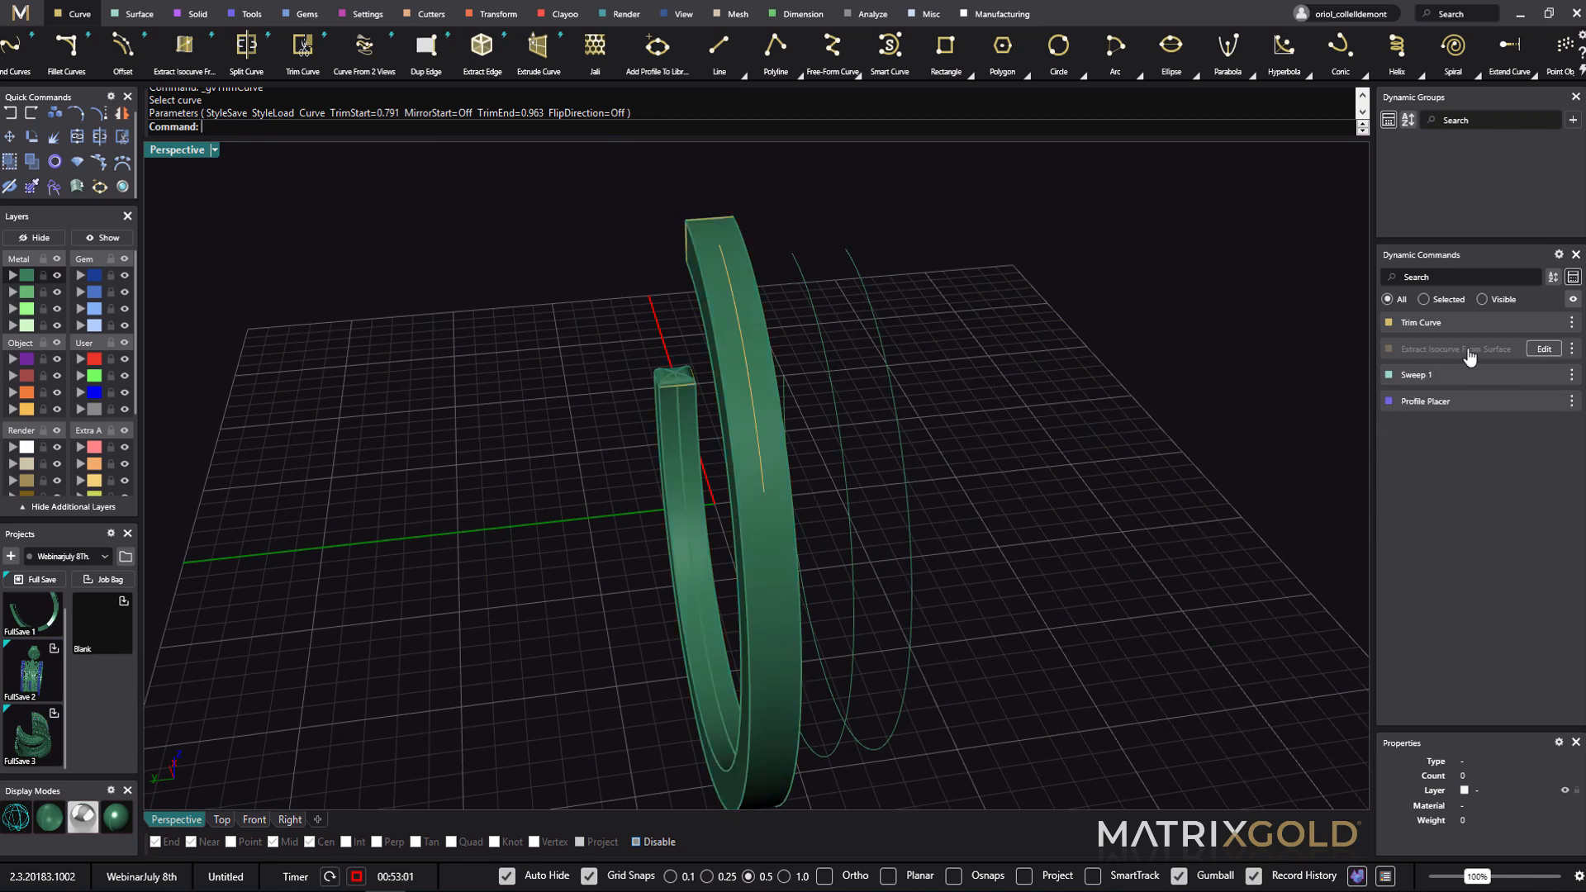
{"action": "left_click", "coordinate": [1573, 353]}
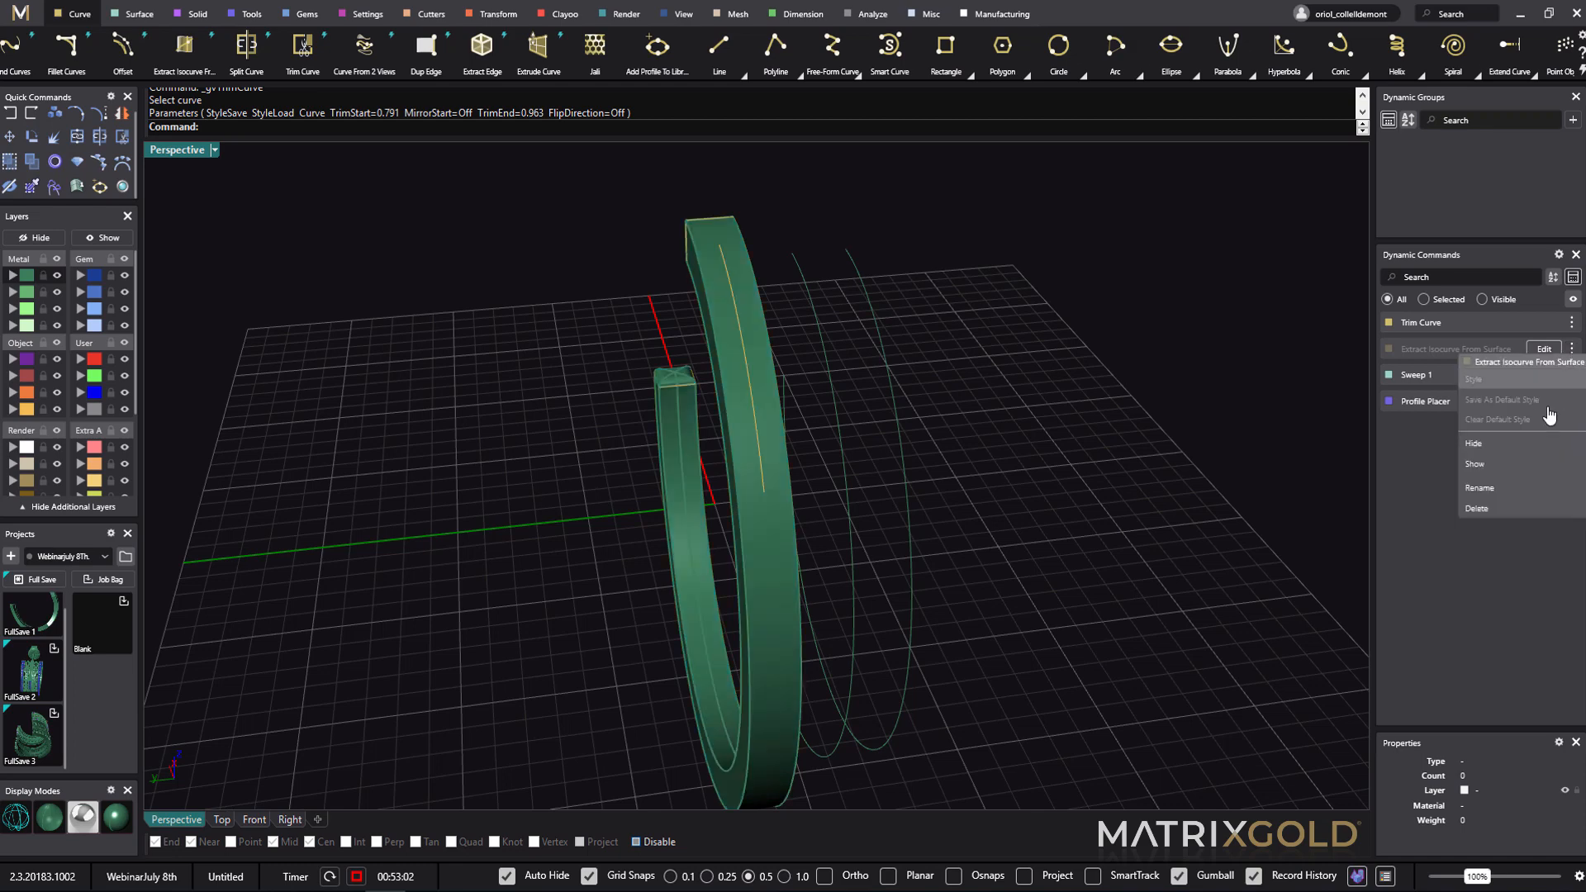
{"action": "right_click_drag", "start_coordinate": [1232, 537], "coordinate": [1226, 512]}
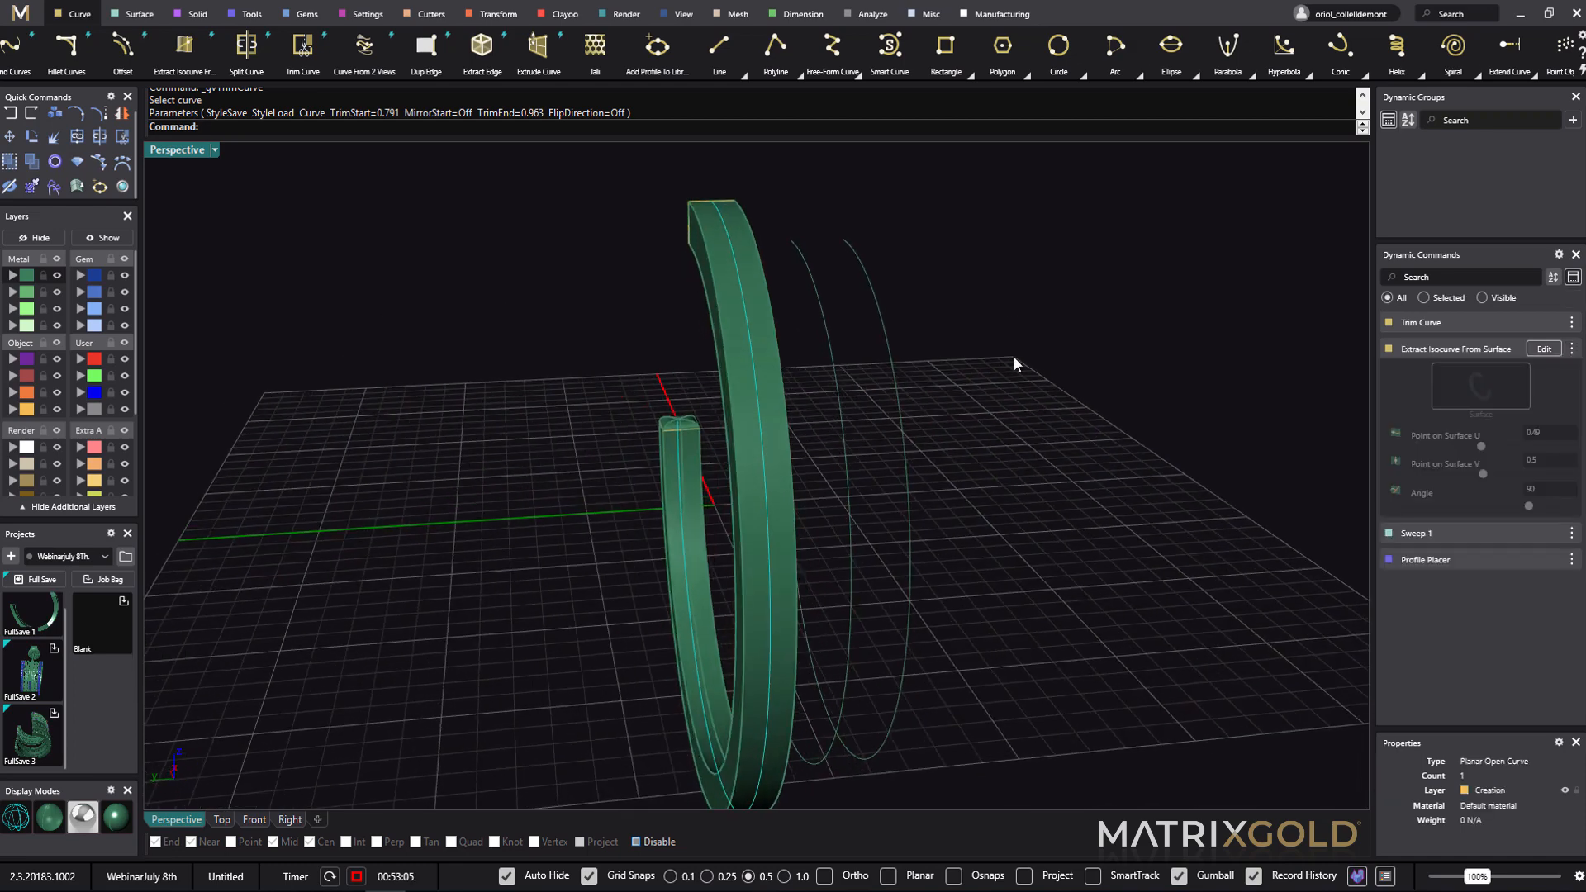
- Trim a second segment from the full isocurve, starting at about 0.61 and ending at about 0.775
{"action": "left_click", "coordinate": [303, 51]}
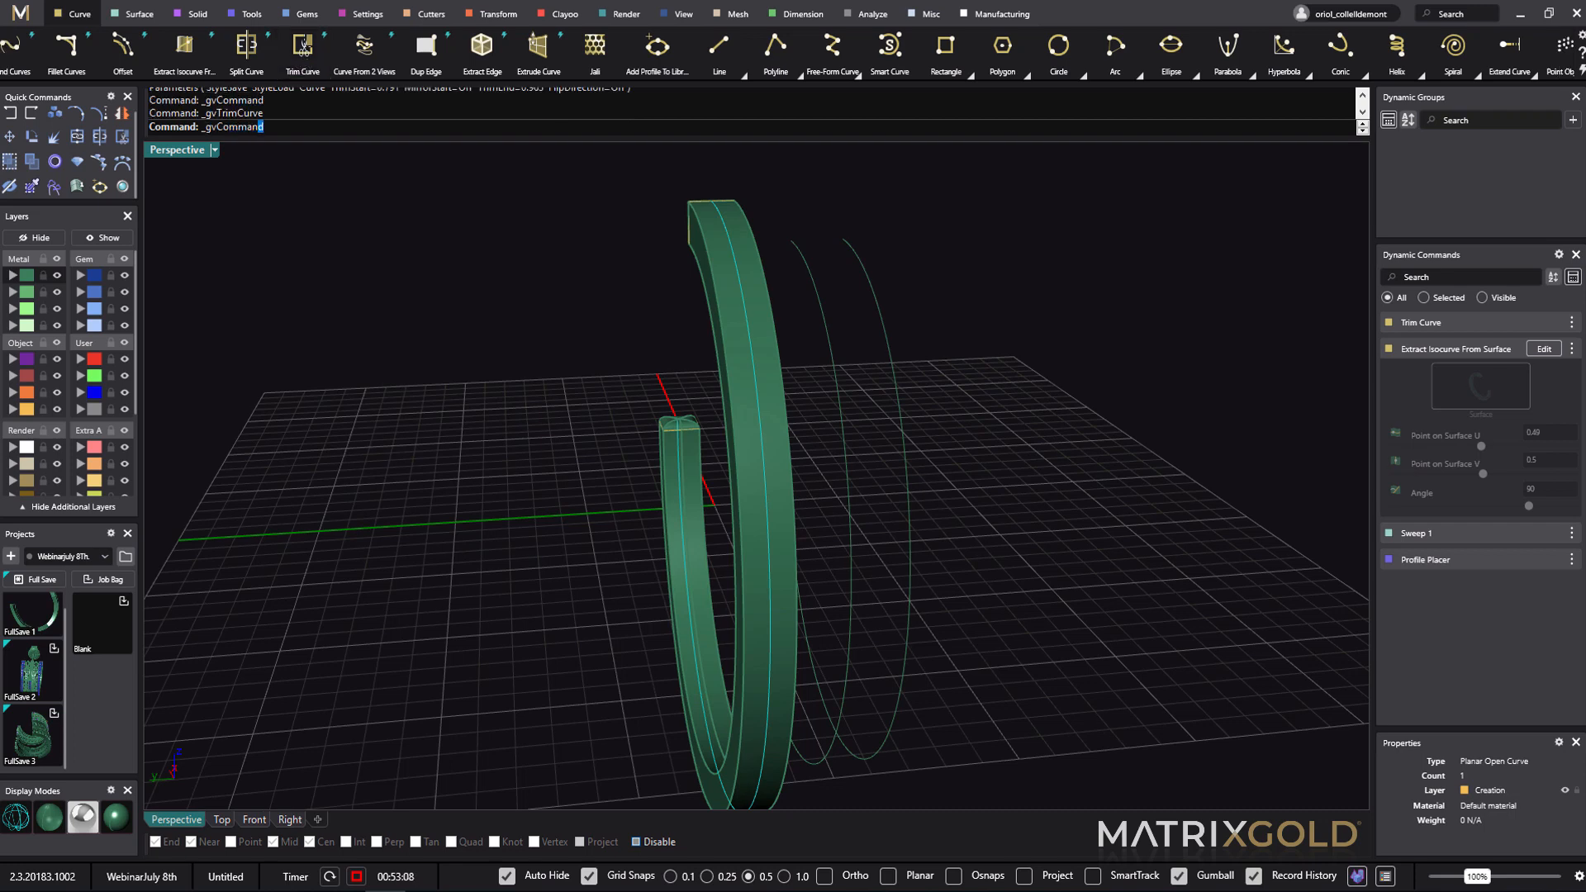
{"action": "left_click_drag", "start_coordinate": [765, 489], "coordinate": [761, 444]}
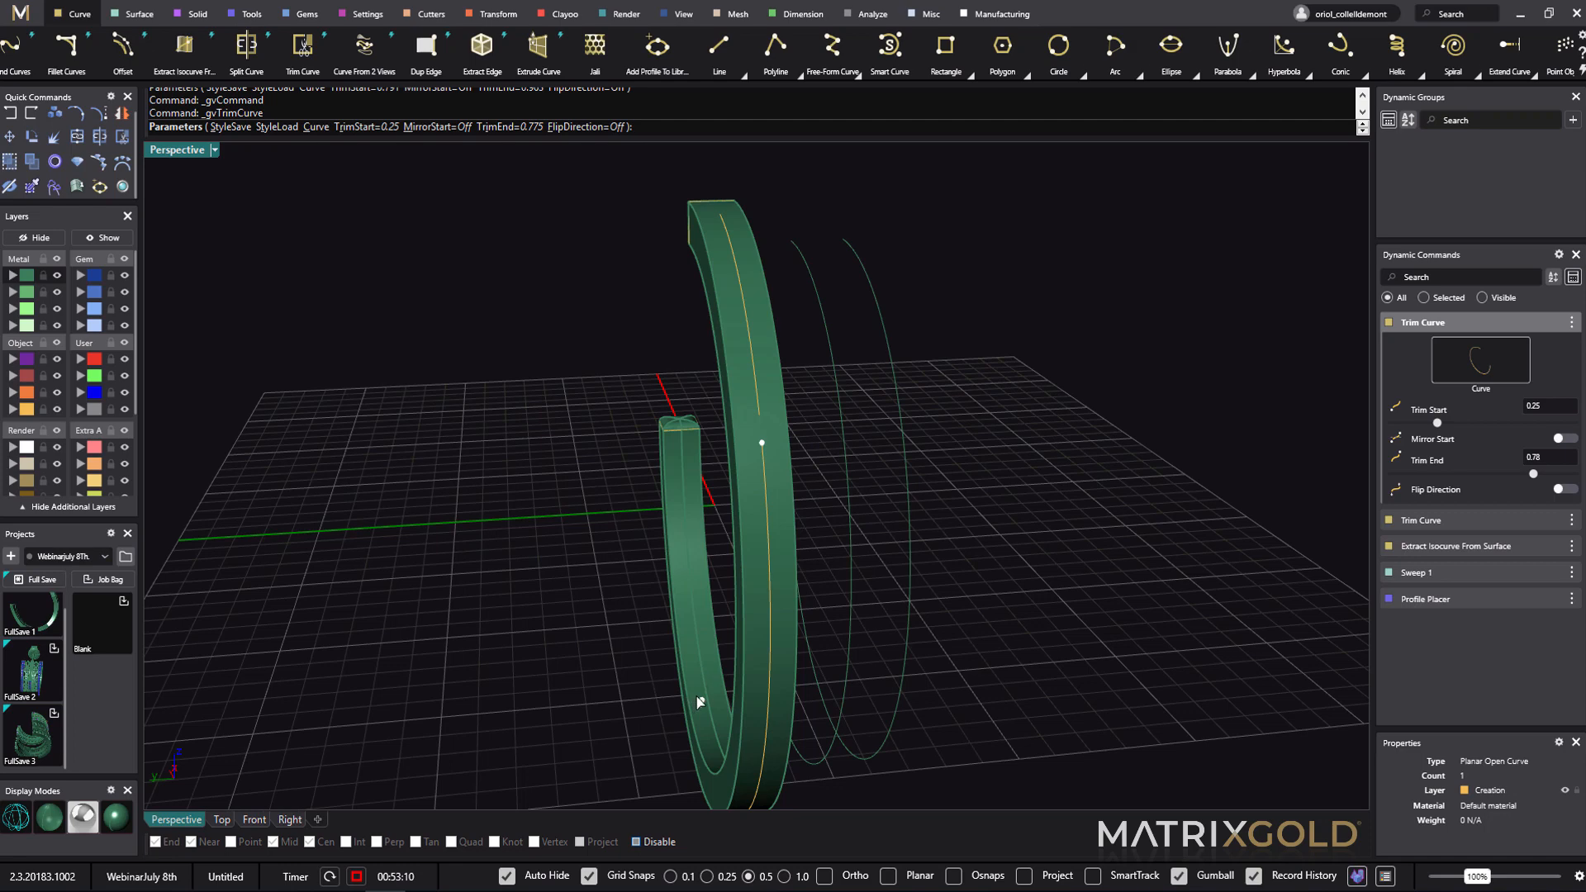
{"action": "left_click_drag", "start_coordinate": [703, 707], "coordinate": [791, 723]}
{"action": "right_click", "coordinate": [1038, 670]}
{"action": "right_click_drag", "start_coordinate": [1039, 670], "coordinate": [1016, 531]}
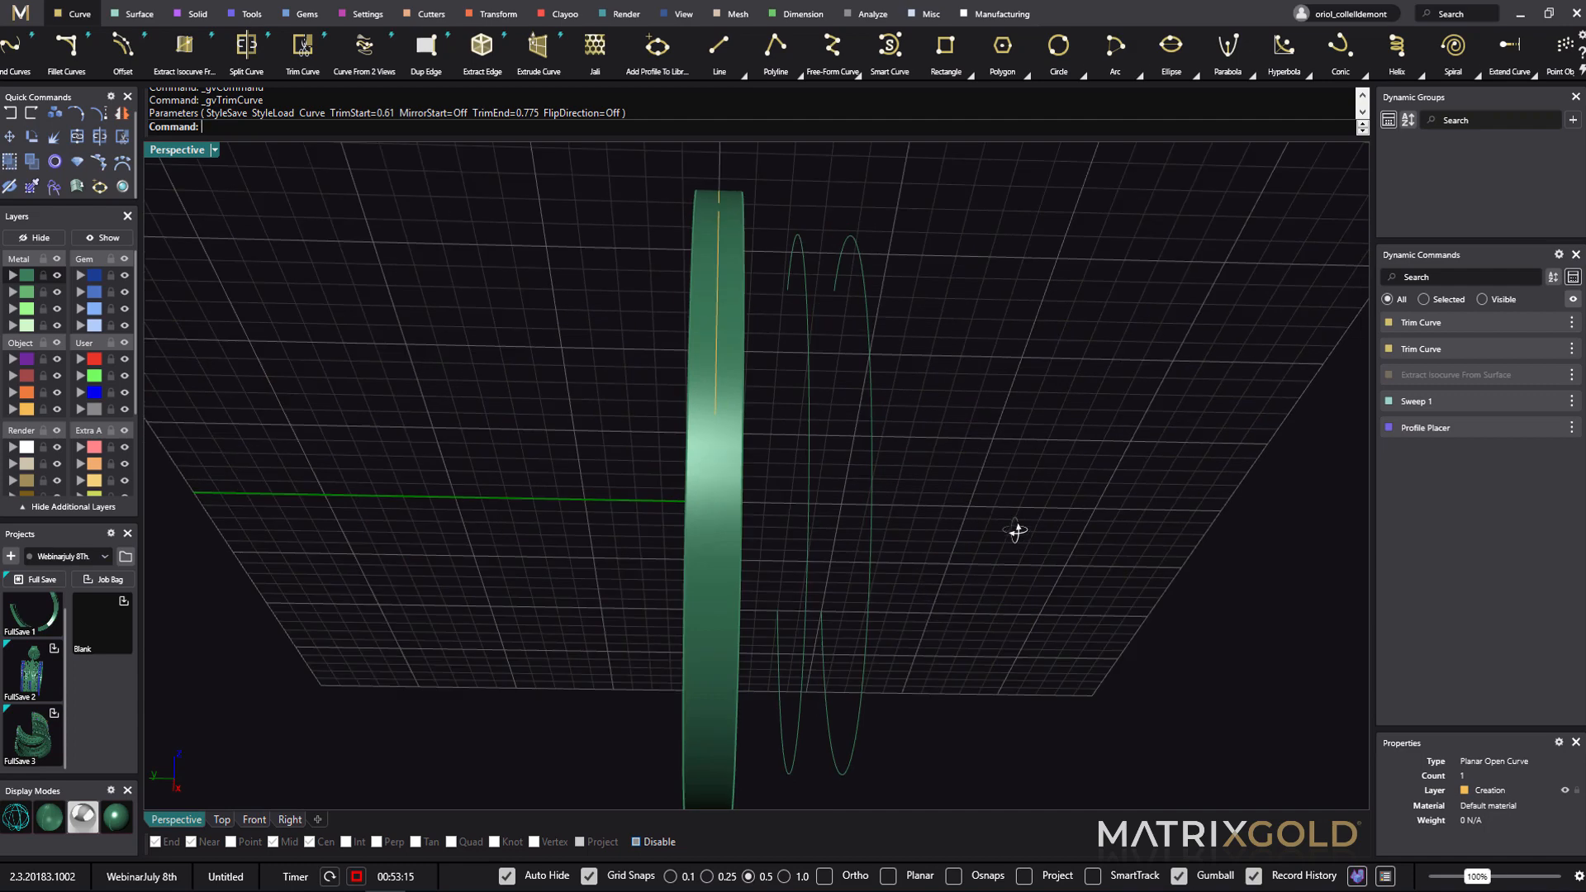
- Show the hidden isocurve again and trim a third segment from it, starting at about 0.375 and ending at about 0.587
{"action": "left_click", "coordinate": [1570, 378]}
{"action": "left_click", "coordinate": [1511, 493]}
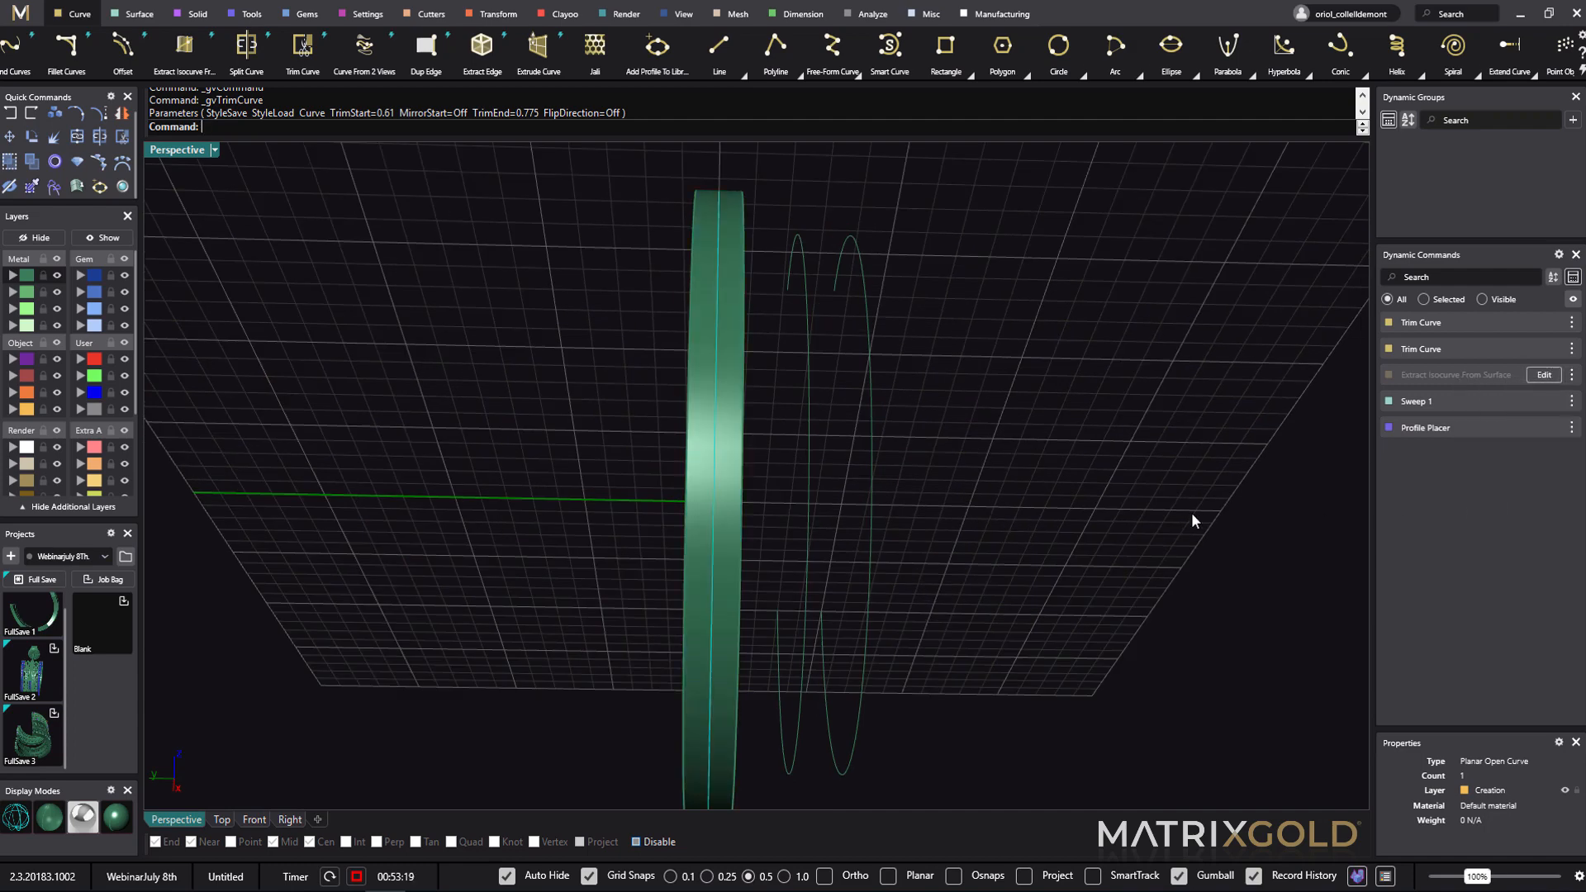
{"action": "right_click_drag", "start_coordinate": [1006, 513], "coordinate": [1029, 549]}
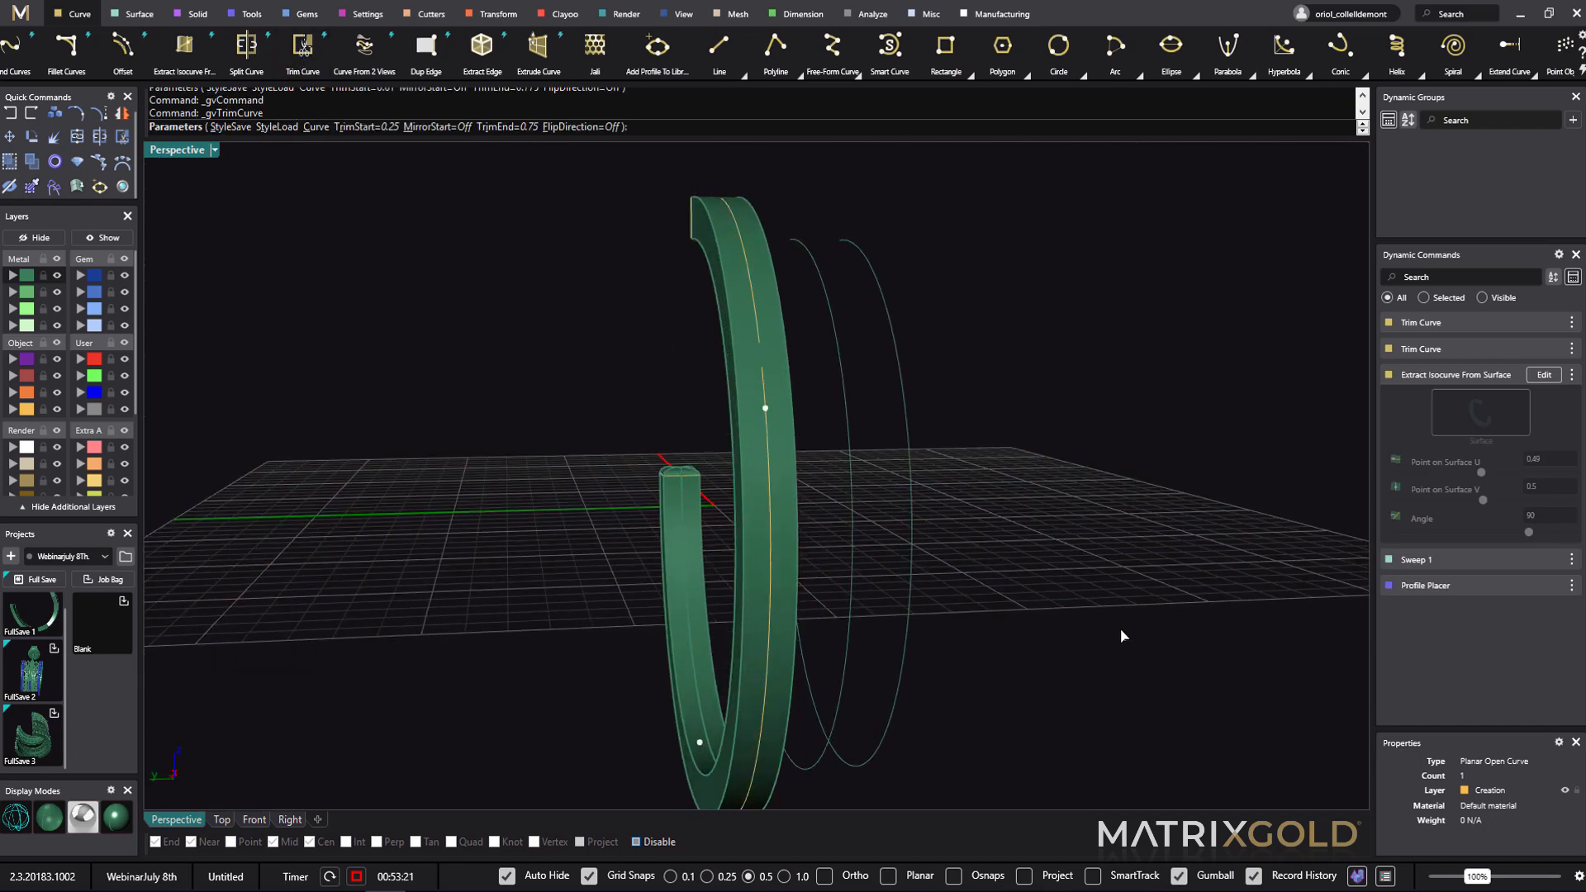
{"action": "left_click_drag", "start_coordinate": [765, 409], "coordinate": [765, 695]}
{"action": "right_click_drag", "start_coordinate": [766, 695], "coordinate": [697, 748]}
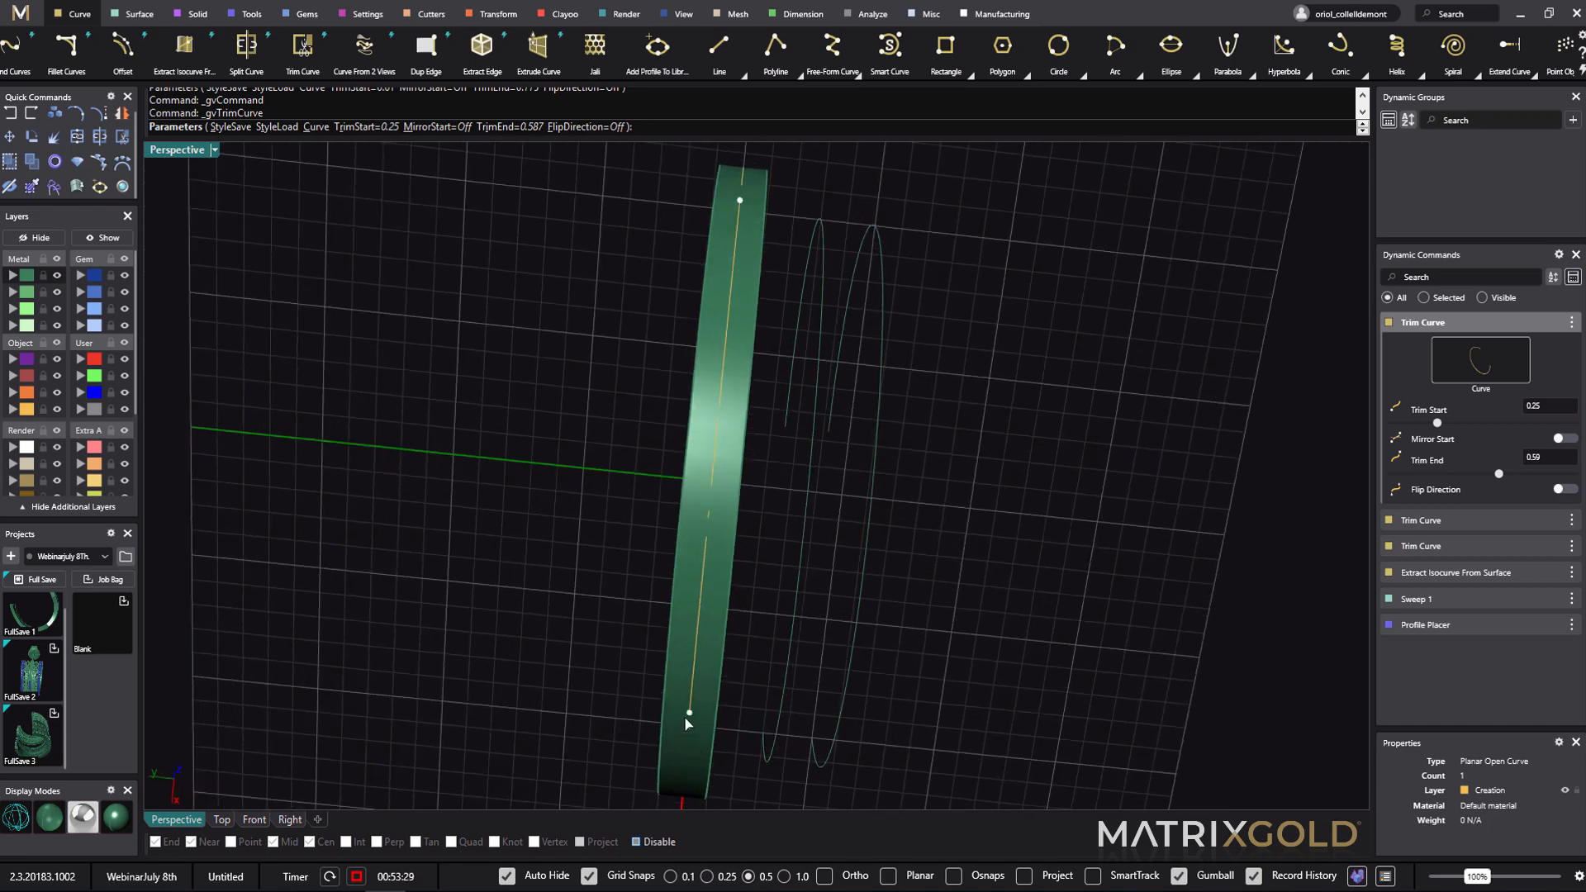
{"action": "left_click_drag", "start_coordinate": [689, 713], "coordinate": [718, 513]}
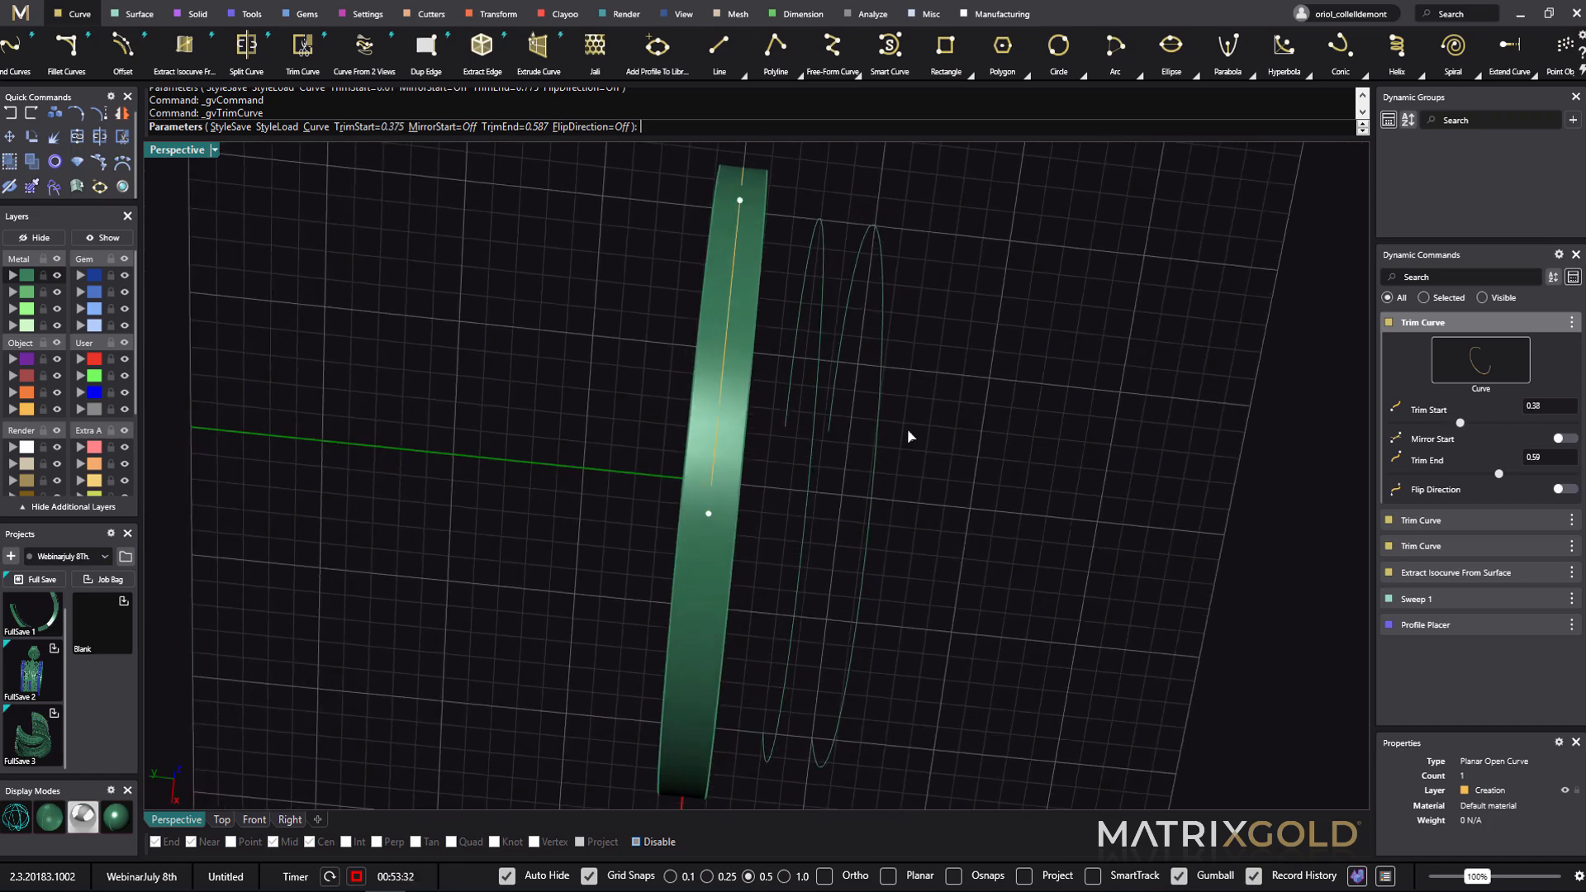
{"action": "right_click", "coordinate": [973, 393]}
- Examine the three trimmed curve segments along the band's outer face from several angles
{"action": "right_click_drag", "start_coordinate": [973, 394], "coordinate": [995, 649]}
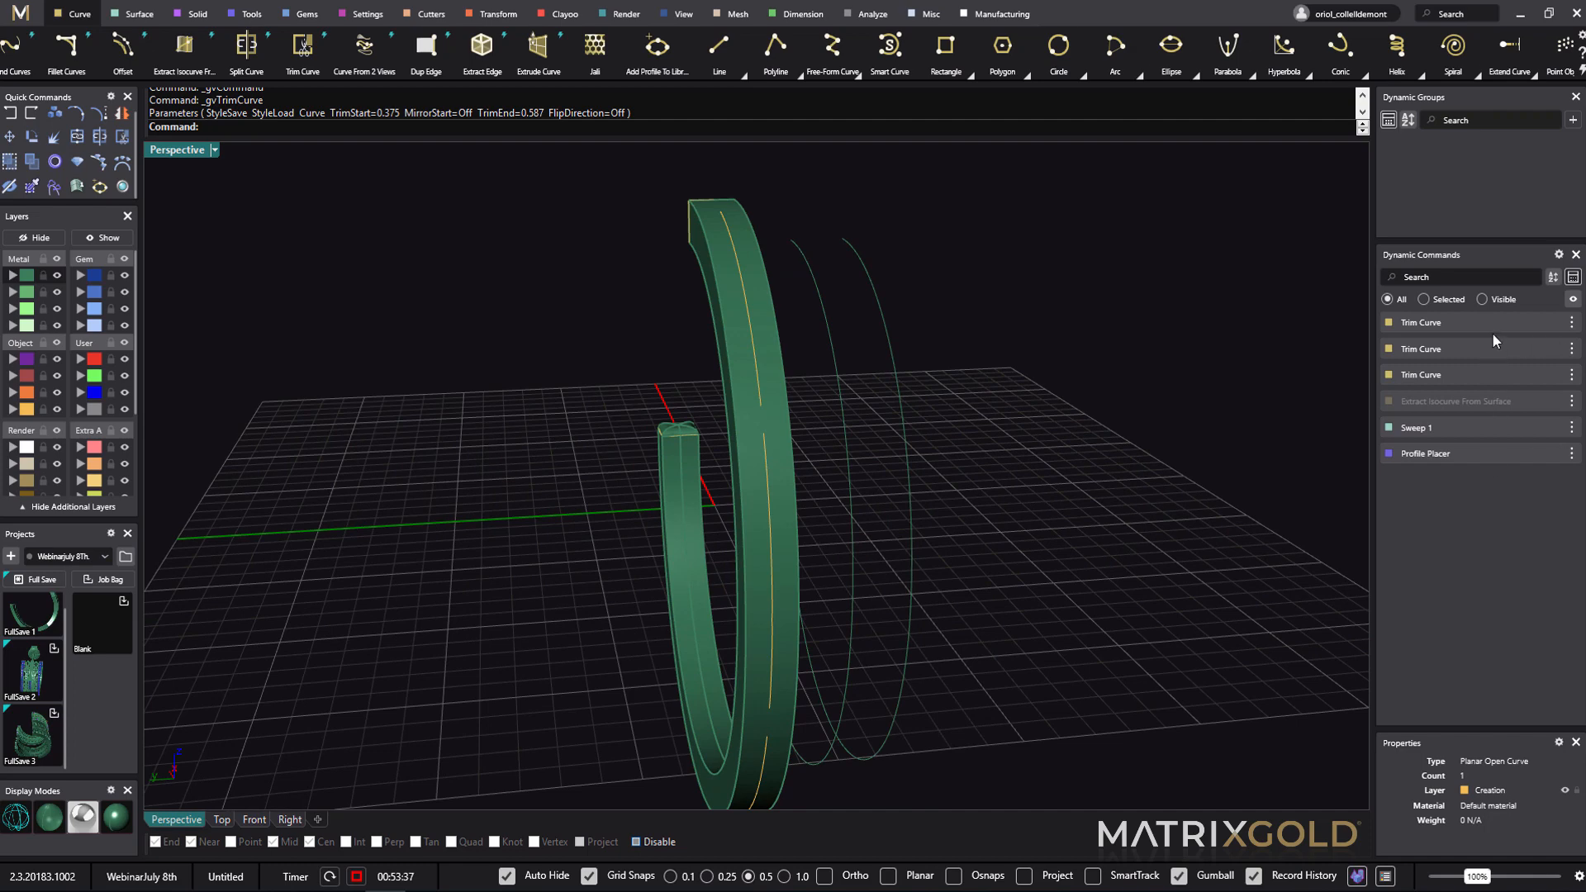
{"action": "right_click_drag", "start_coordinate": [1205, 516], "coordinate": [1343, 479]}
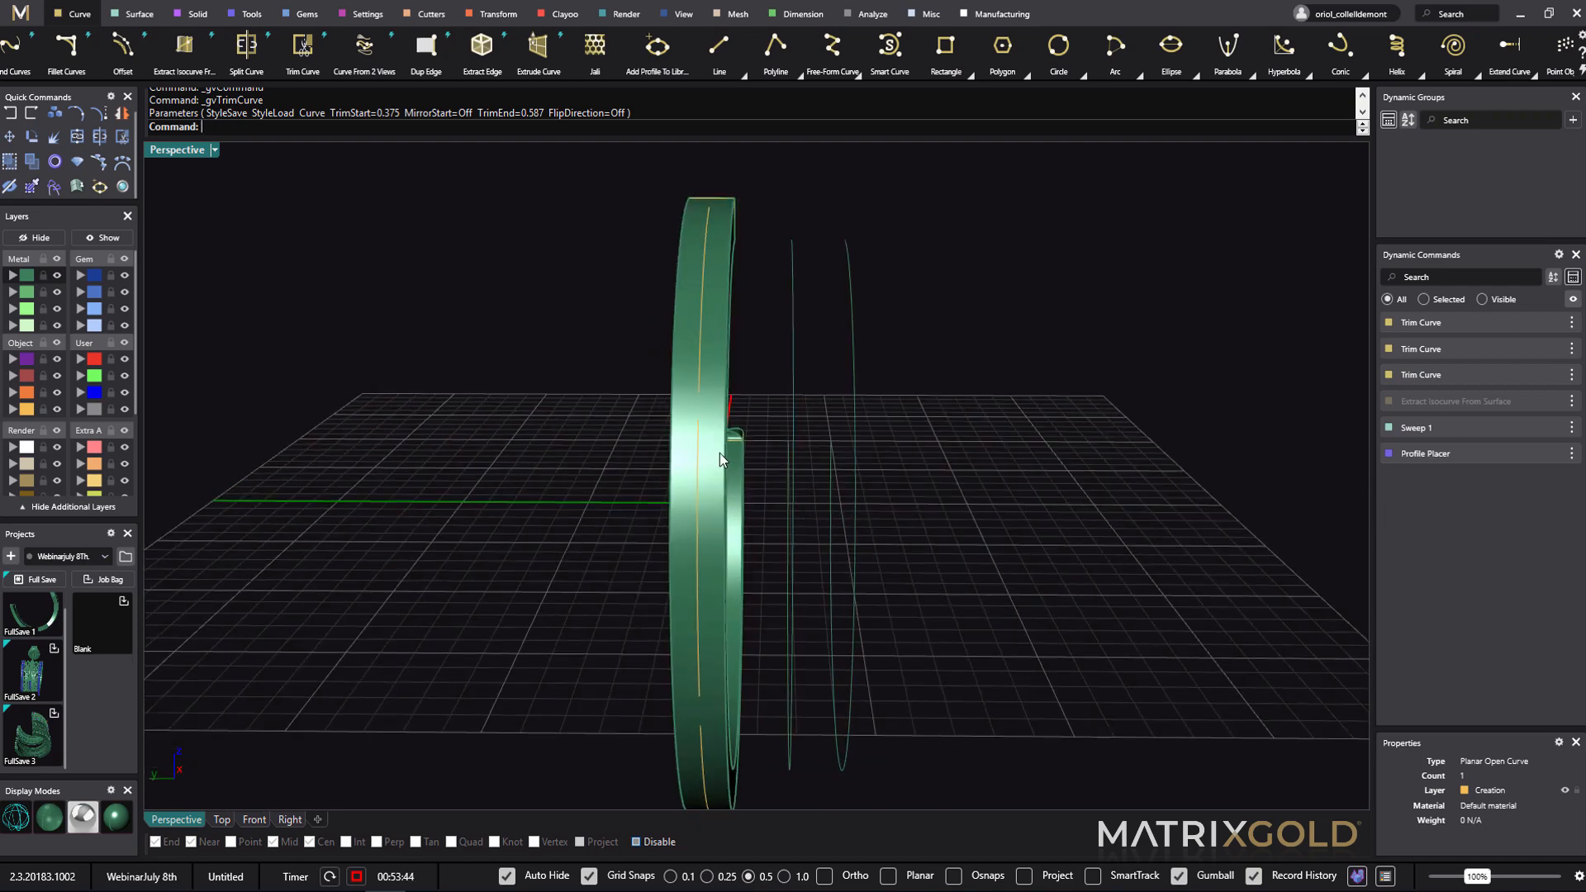
{"action": "right_click_drag", "start_coordinate": [1239, 554], "coordinate": [1116, 604]}
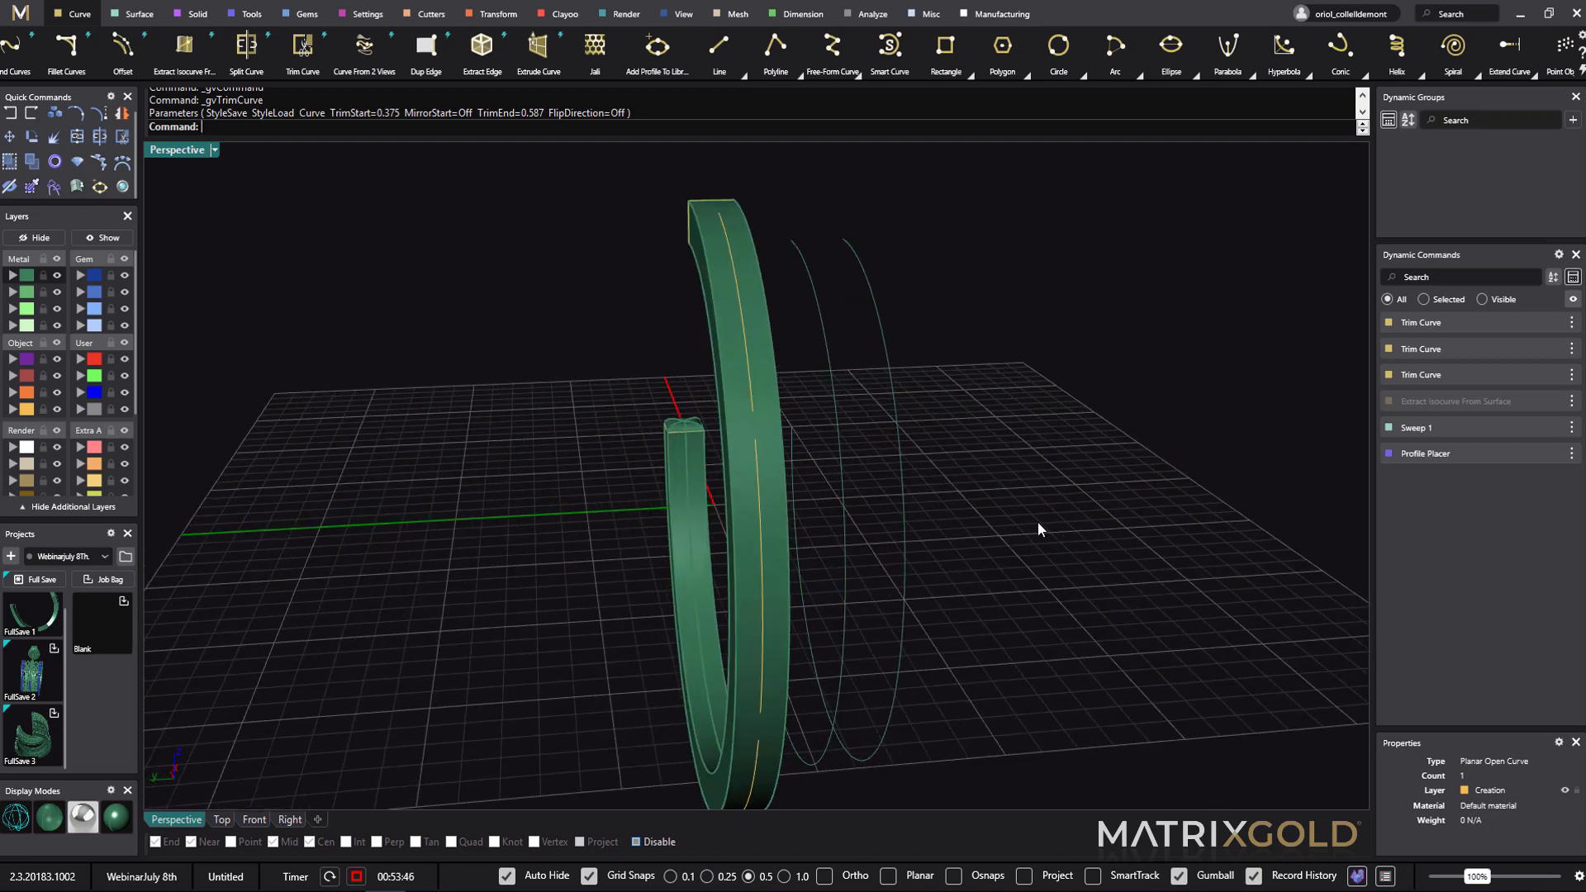
{"action": "right_click_drag", "start_coordinate": [1051, 521], "coordinate": [1062, 470]}
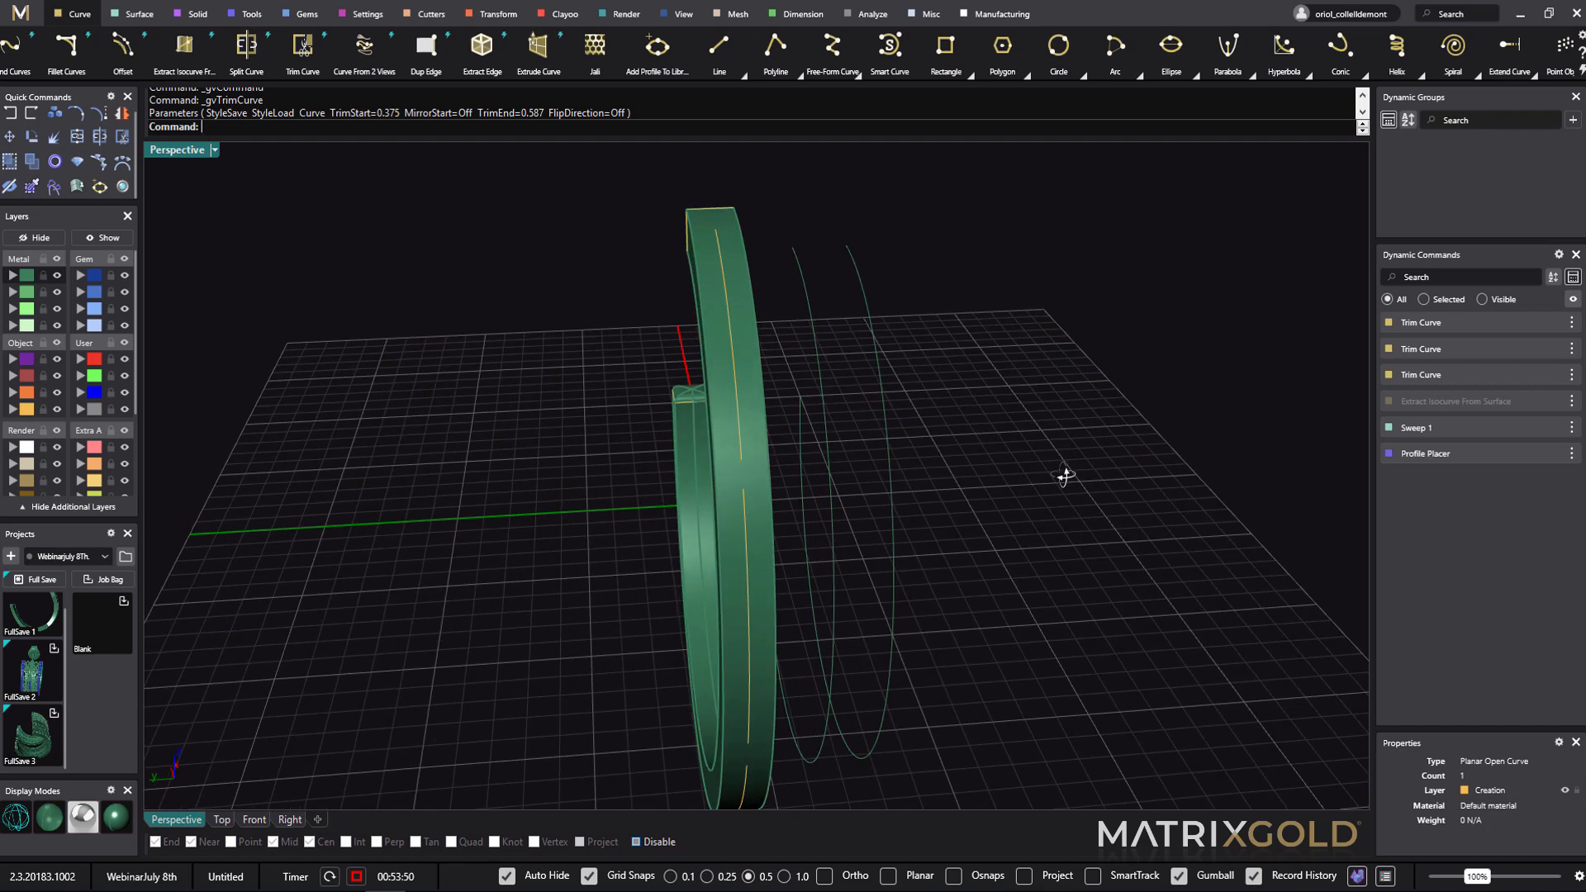
{"action": "right_click_drag", "start_coordinate": [974, 499], "coordinate": [1027, 446]}
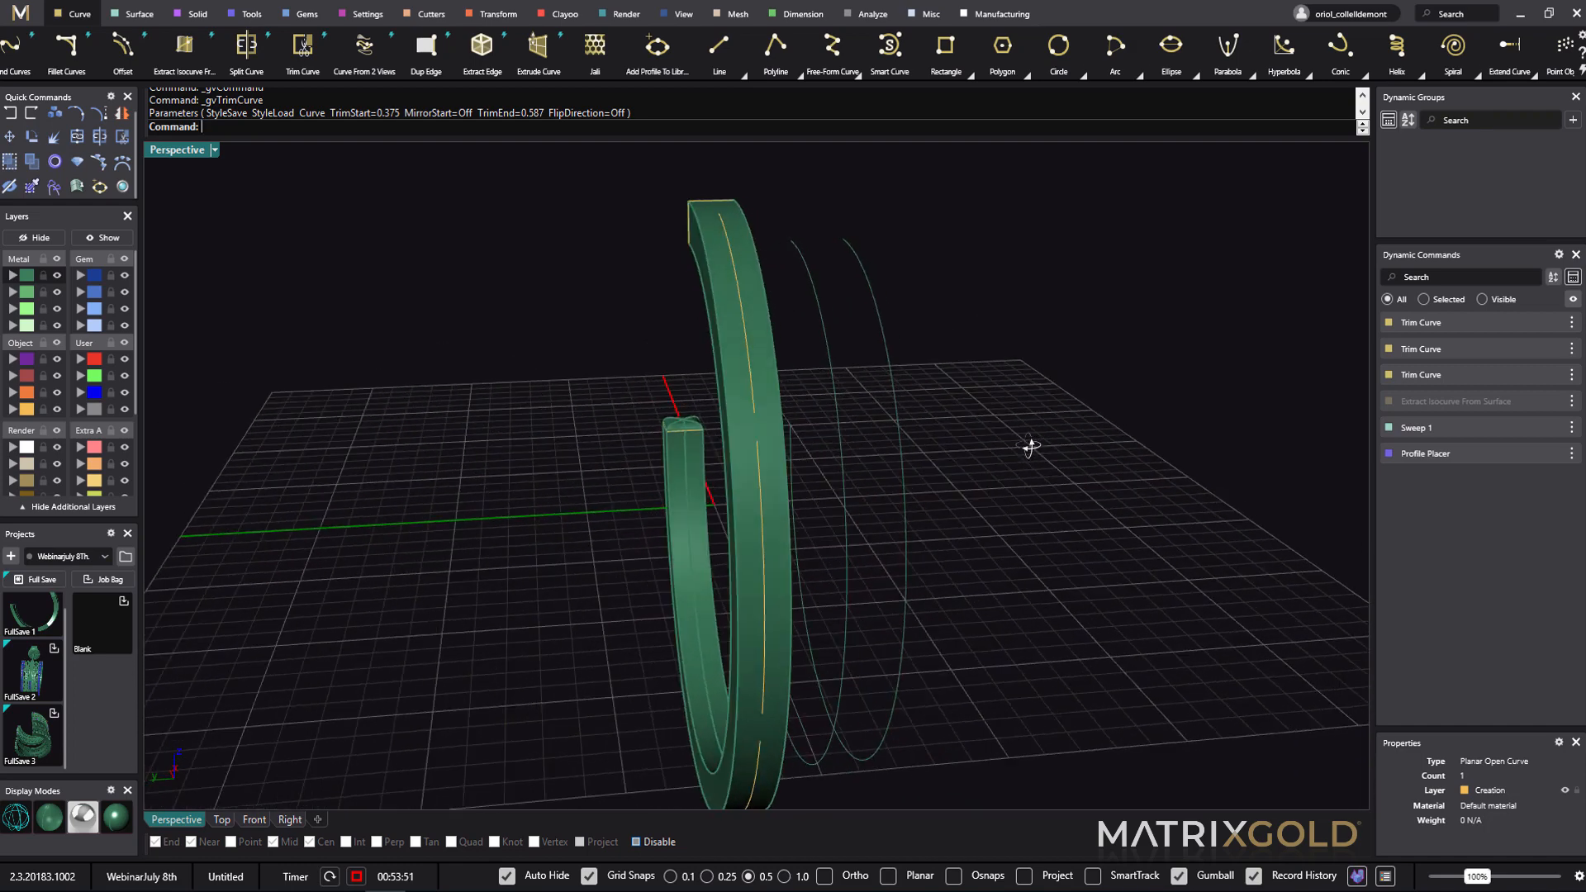
{"action": "mouse_move", "coordinate": [1380, 449]}
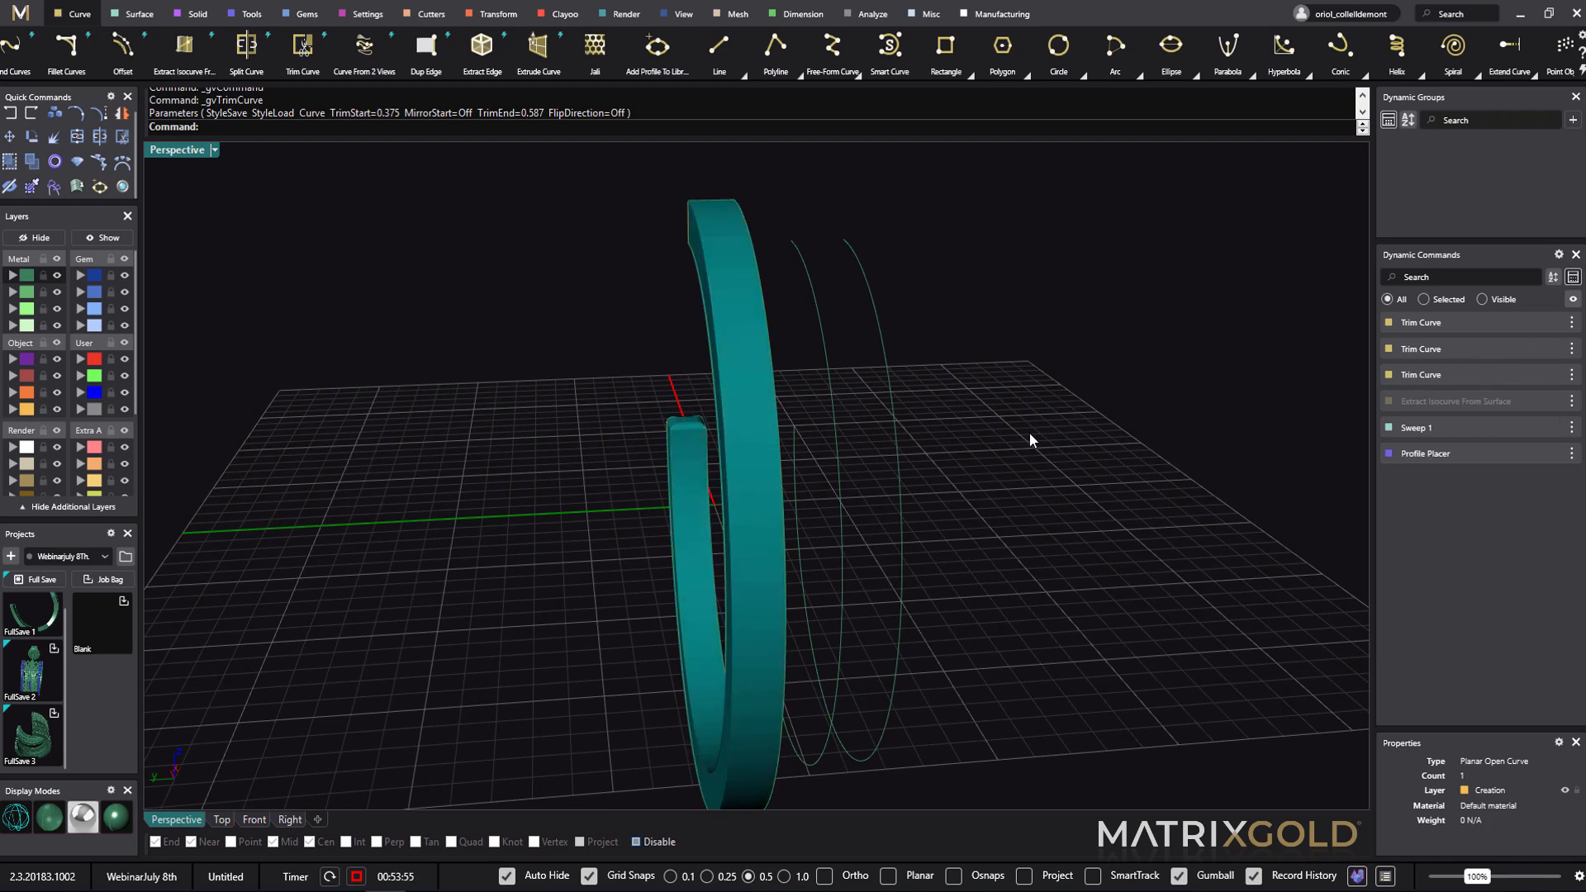
{"action": "right_click_drag", "start_coordinate": [1033, 434], "coordinate": [1042, 442]}
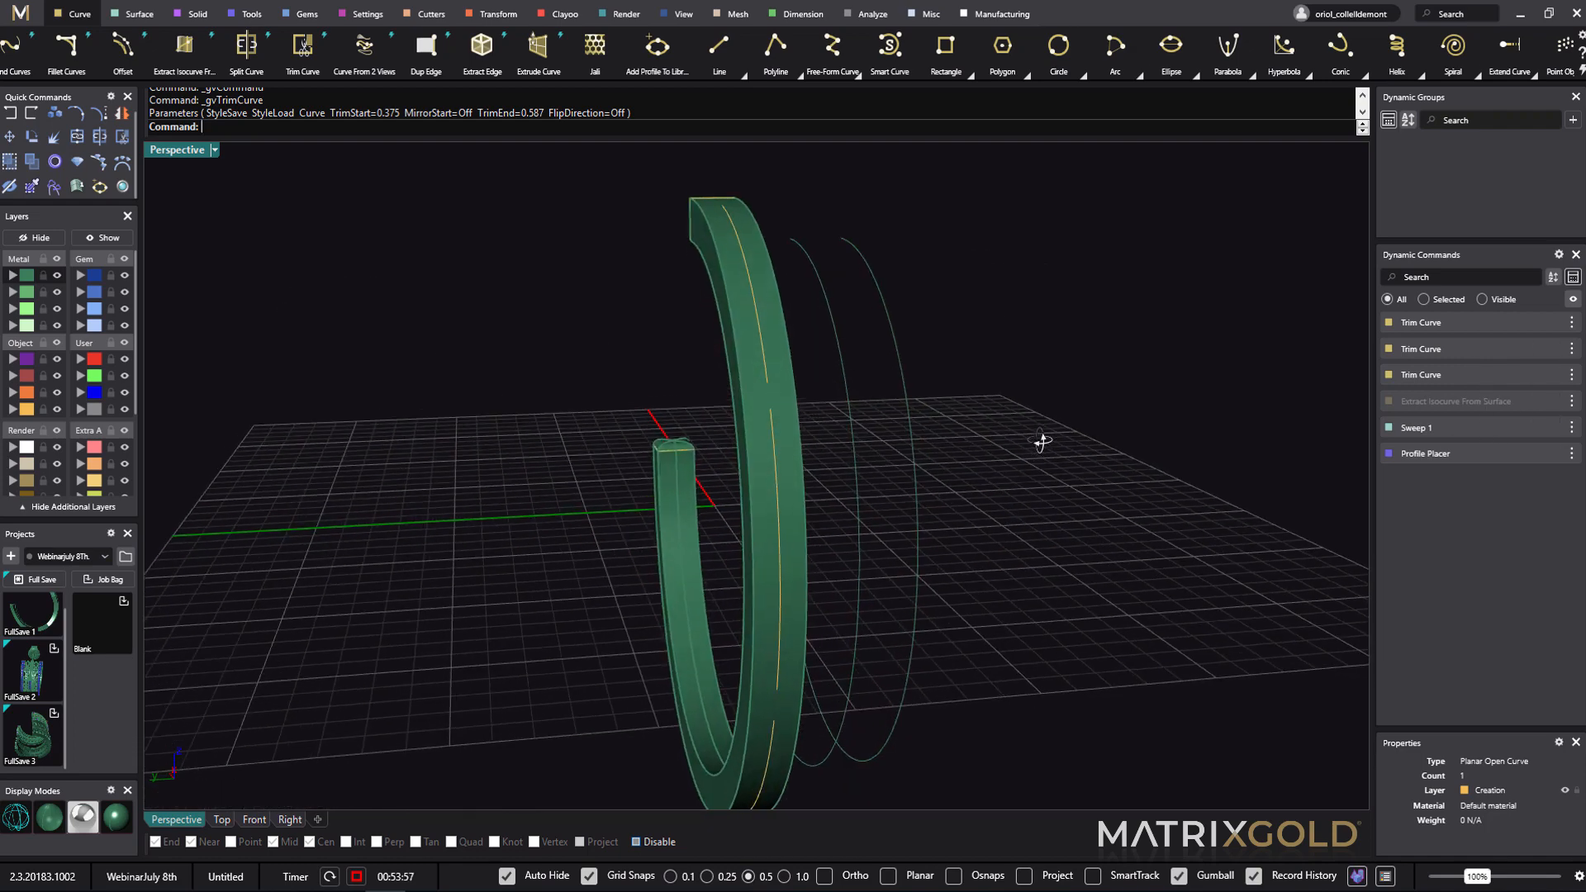
- Start Profile Placer on the uppermost trimmed curve and rotate the profile at its lower end by 90 degrees
{"action": "left_click", "coordinate": [765, 368]}
{"action": "left_click", "coordinate": [805, 413]}
{"action": "right_click_drag", "start_coordinate": [935, 389], "coordinate": [1074, 418]}
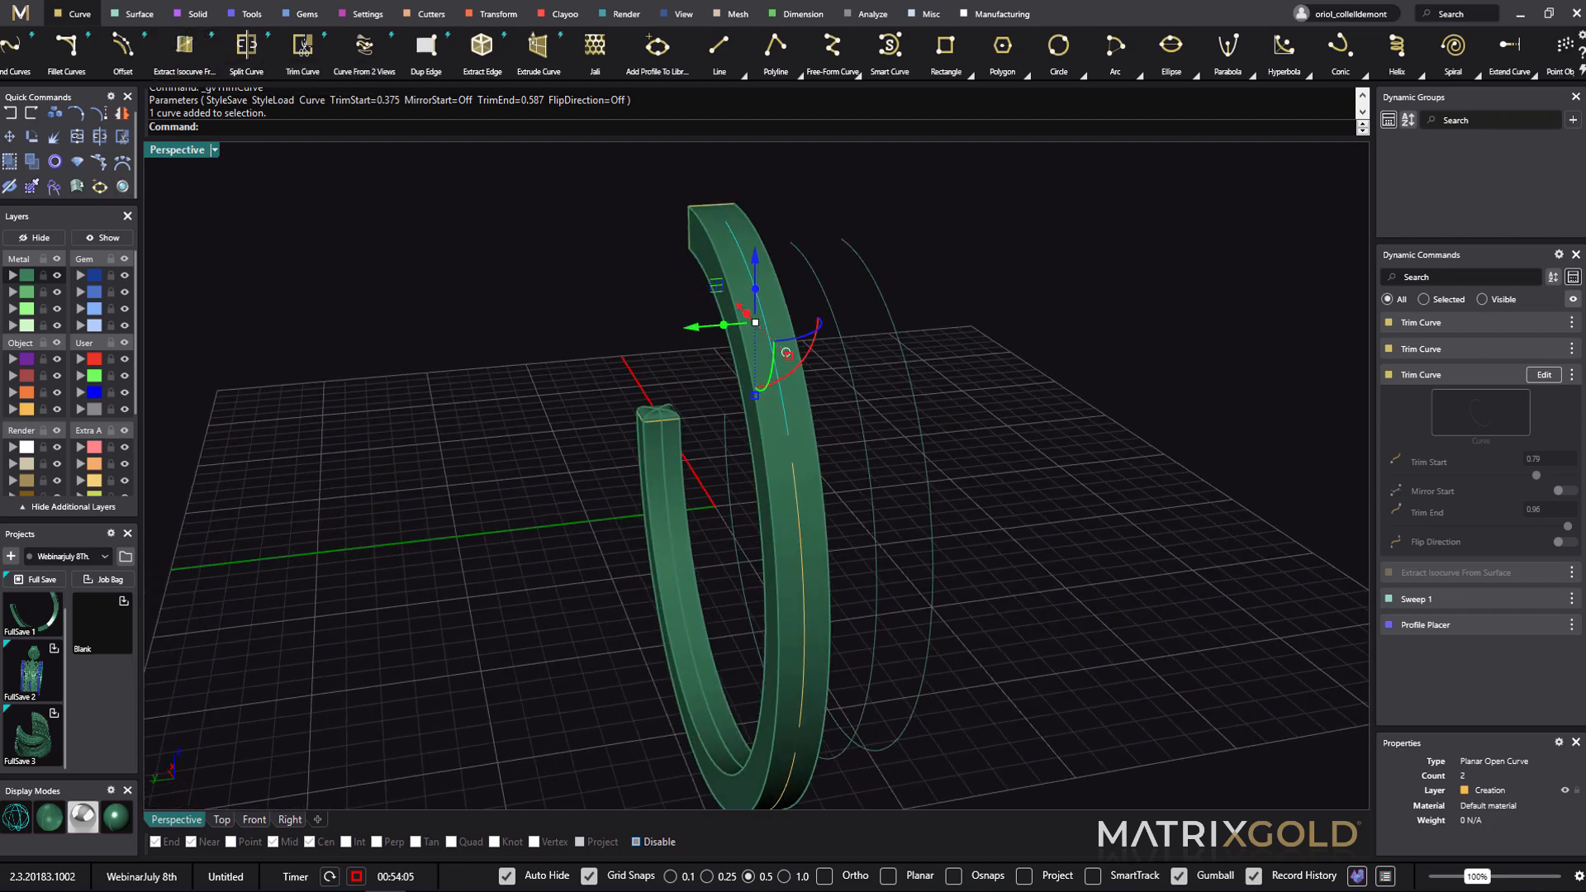
{"action": "left_click", "coordinate": [100, 187]}
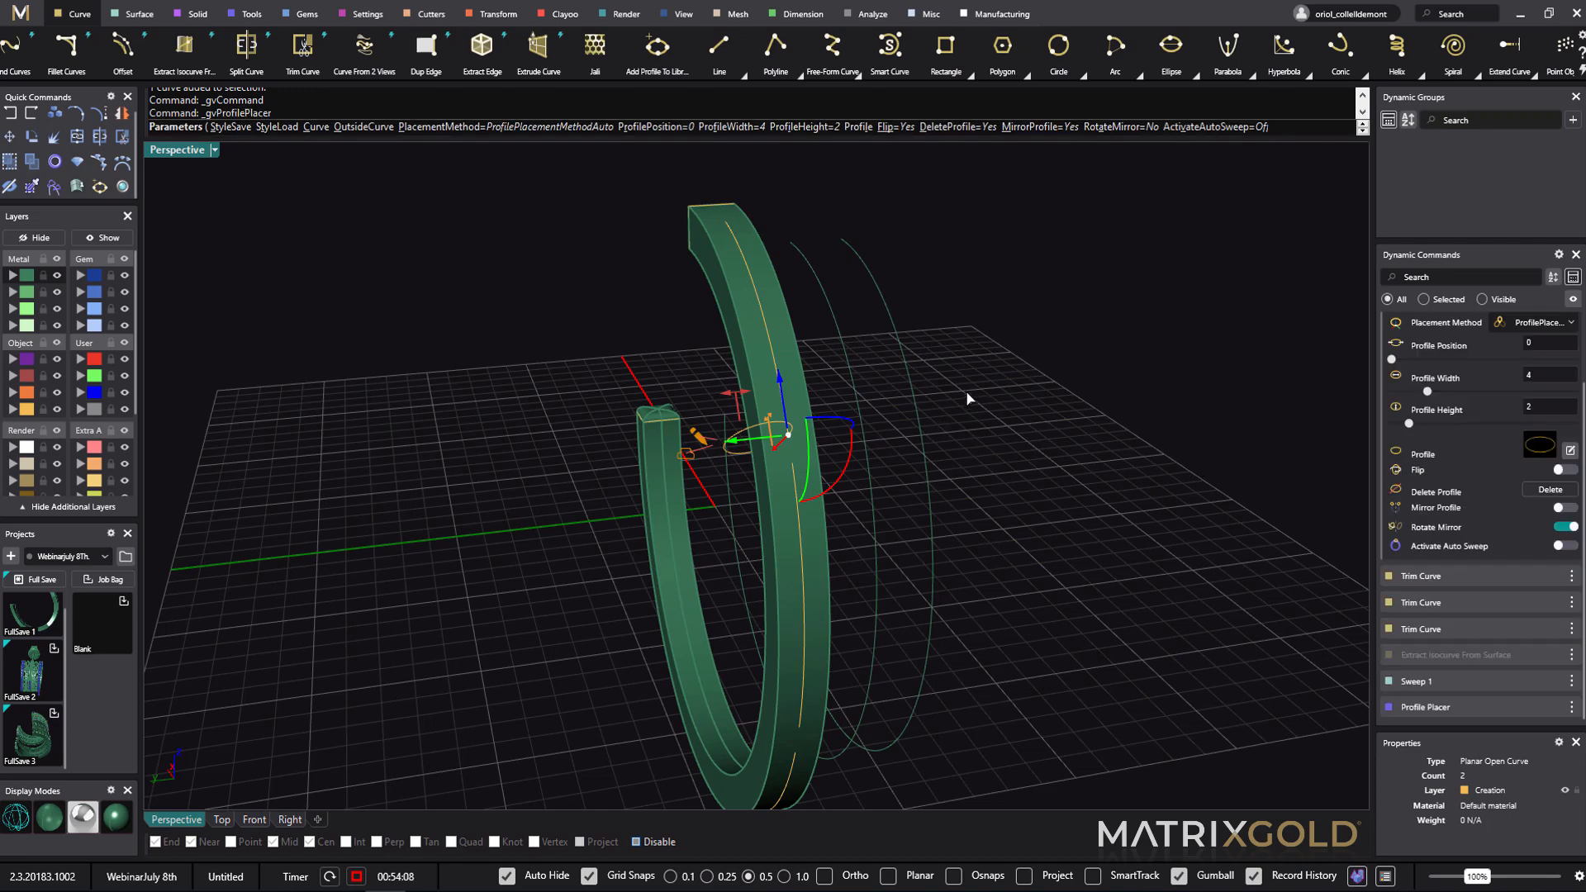
{"action": "mouse_move", "coordinate": [965, 390]}
{"action": "right_mouse_down"}
{"action": "mouse_move", "coordinate": [1009, 390]}
{"action": "mouse_move", "coordinate": [1002, 418]}
{"action": "mouse_move", "coordinate": [938, 400]}
{"action": "right_mouse_up"}
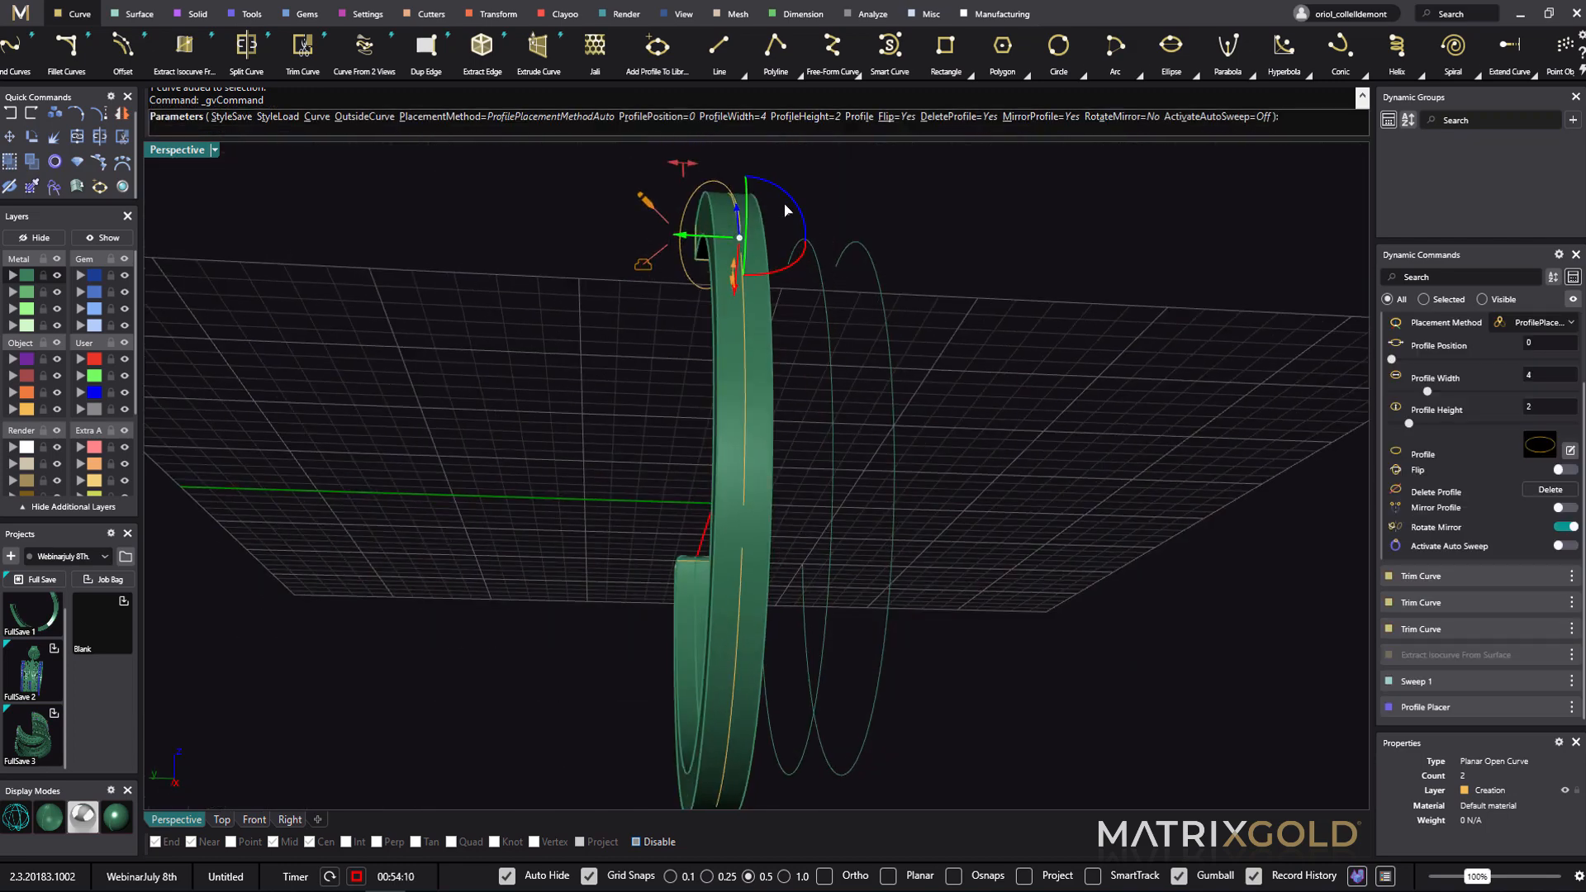
{"action": "left_click", "coordinate": [791, 204]}
{"action": "type", "text": "90"}
{"action": "key", "text": "Return"}
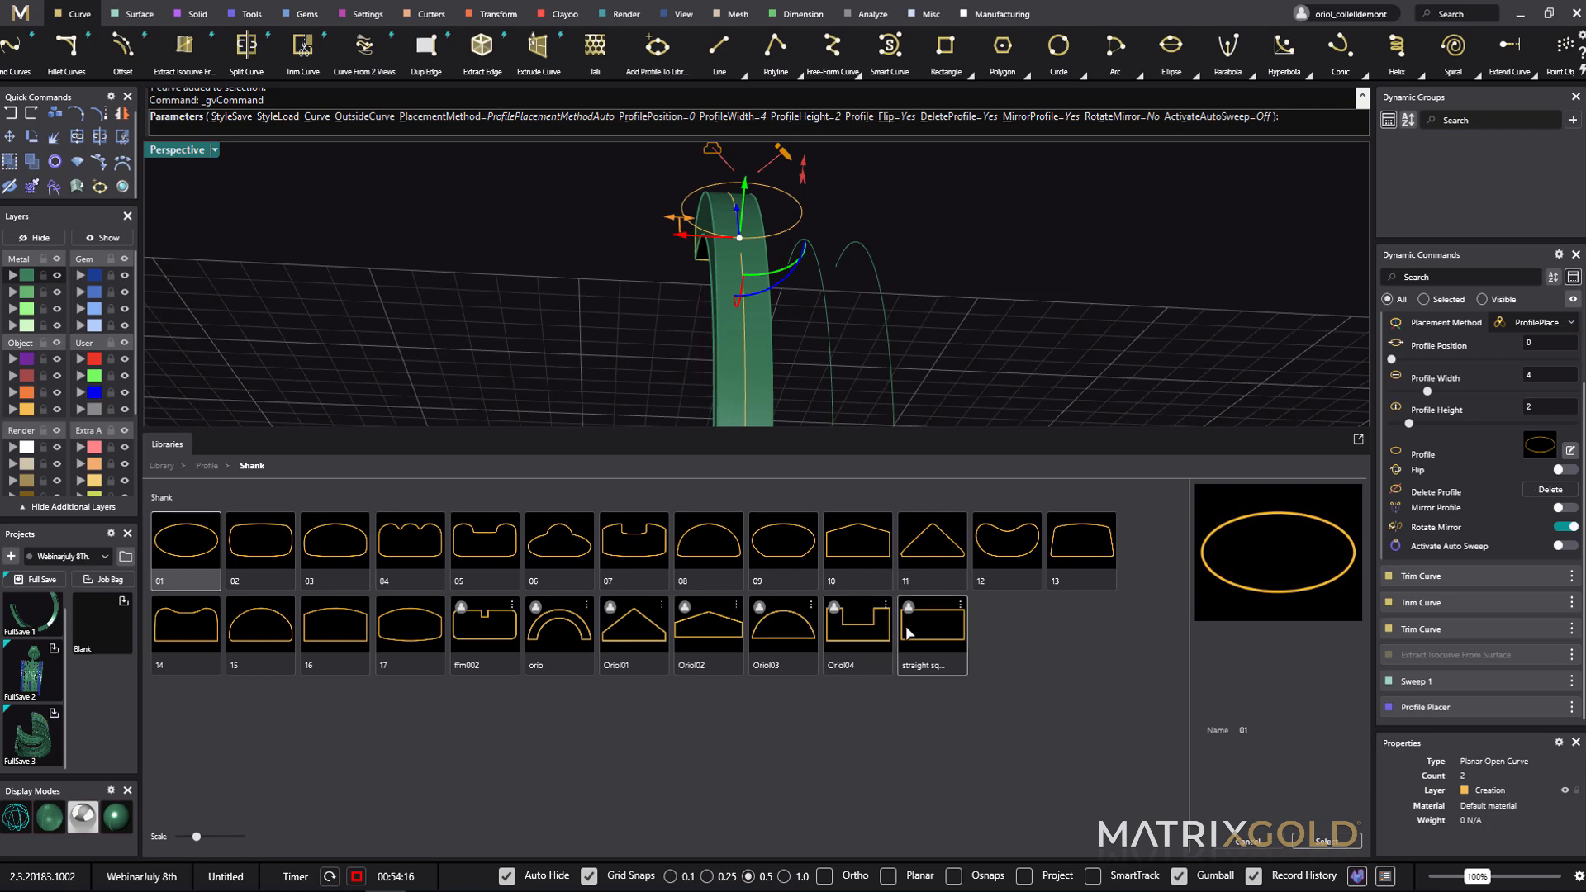
- Replace the placed profile with the straight square shape from the Shank library and reduce its width to about 1.2 mm
{"action": "double_click", "coordinate": [932, 627]}
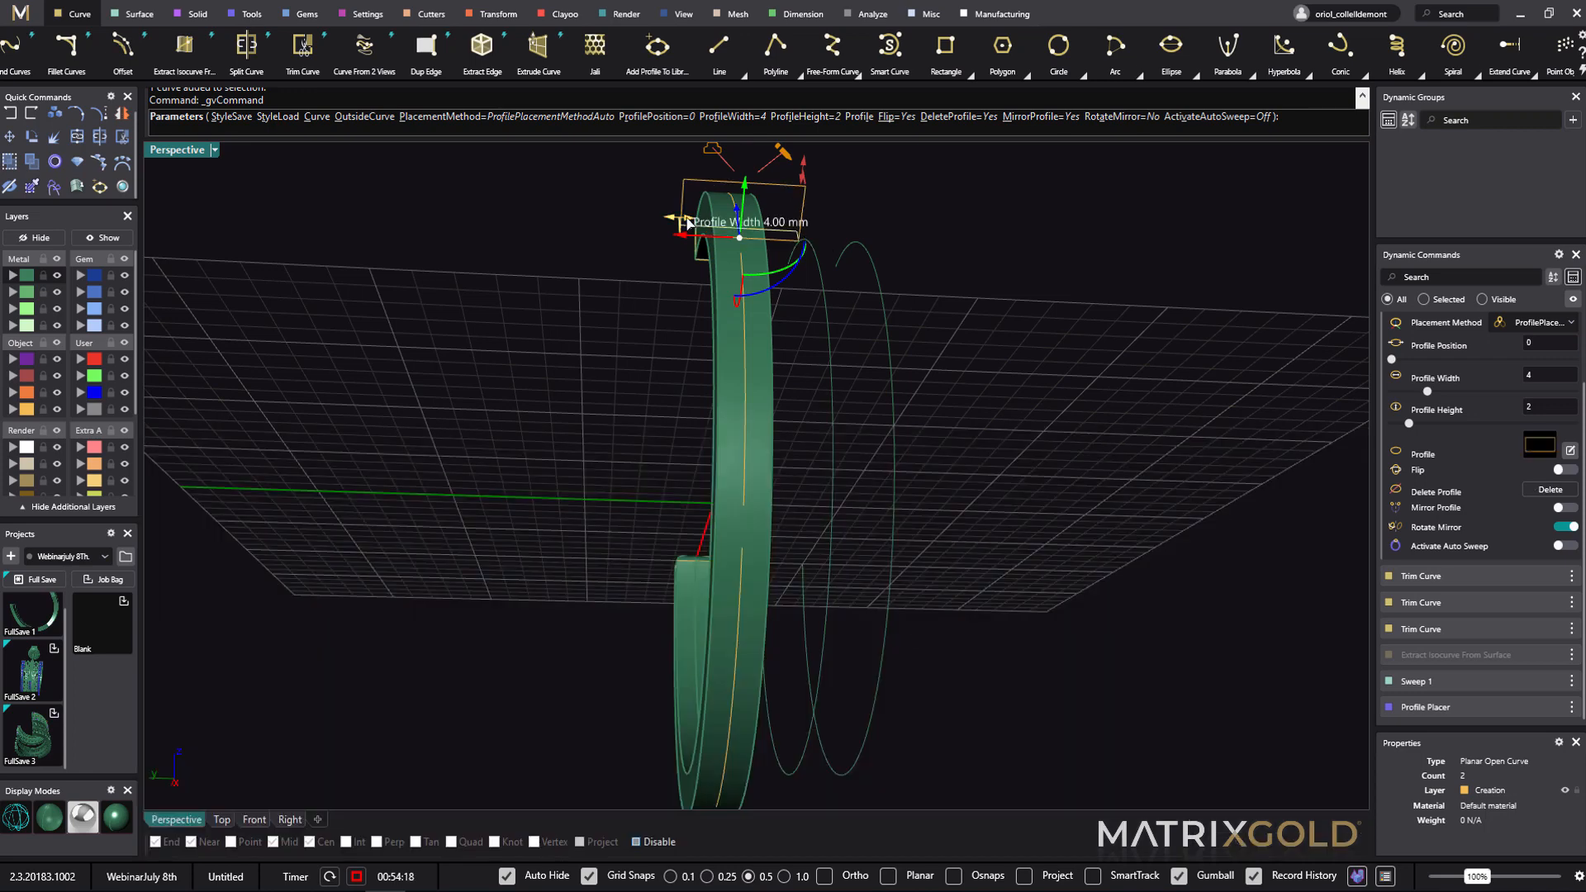
{"action": "left_click_drag", "start_coordinate": [681, 217], "coordinate": [766, 229]}
{"action": "right_click_drag", "start_coordinate": [910, 319], "coordinate": [1024, 359]}
- In the Front view, move the first profile slightly inward so its base sits inside the band
{"action": "left_click", "coordinate": [296, 820]}
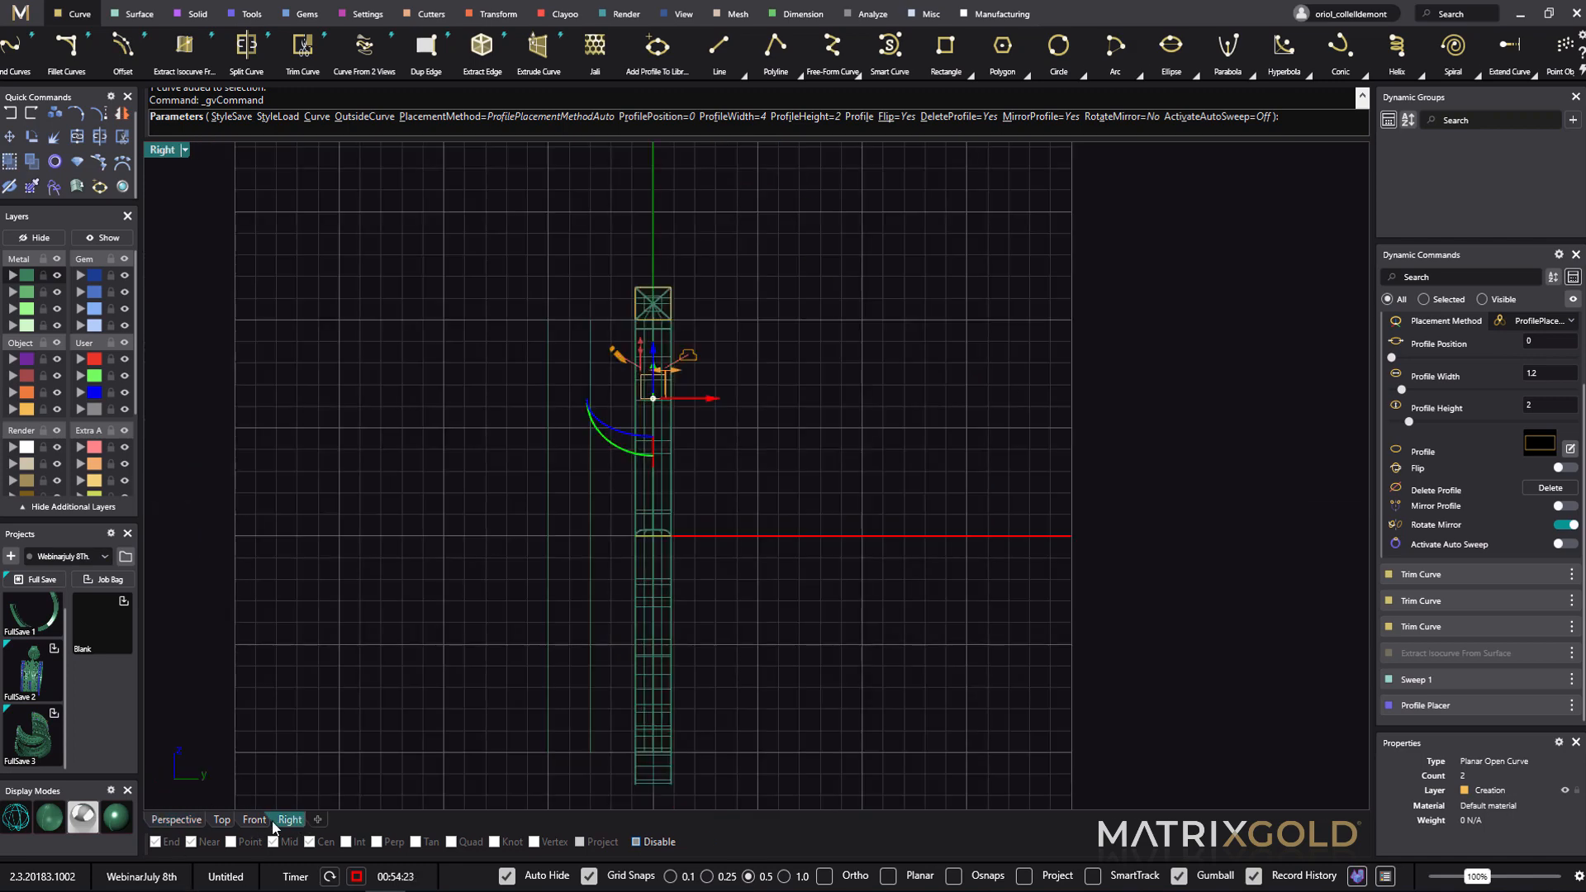
{"action": "left_click", "coordinate": [247, 821]}
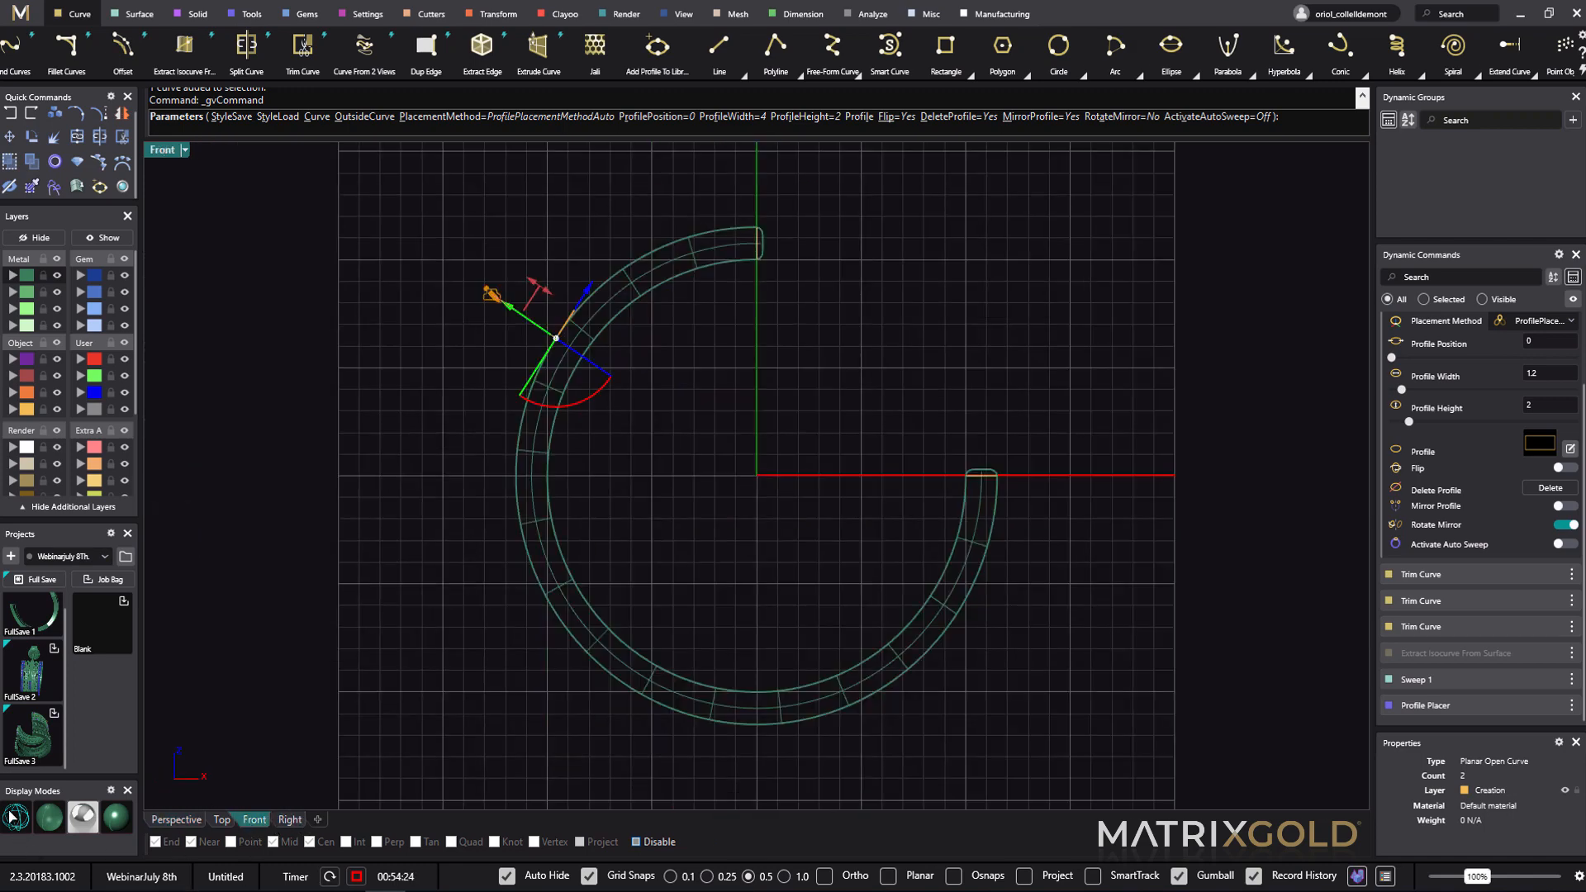
{"action": "scroll", "coordinate": [452, 388], "scroll_direction": "up", "scroll_amount": 2}
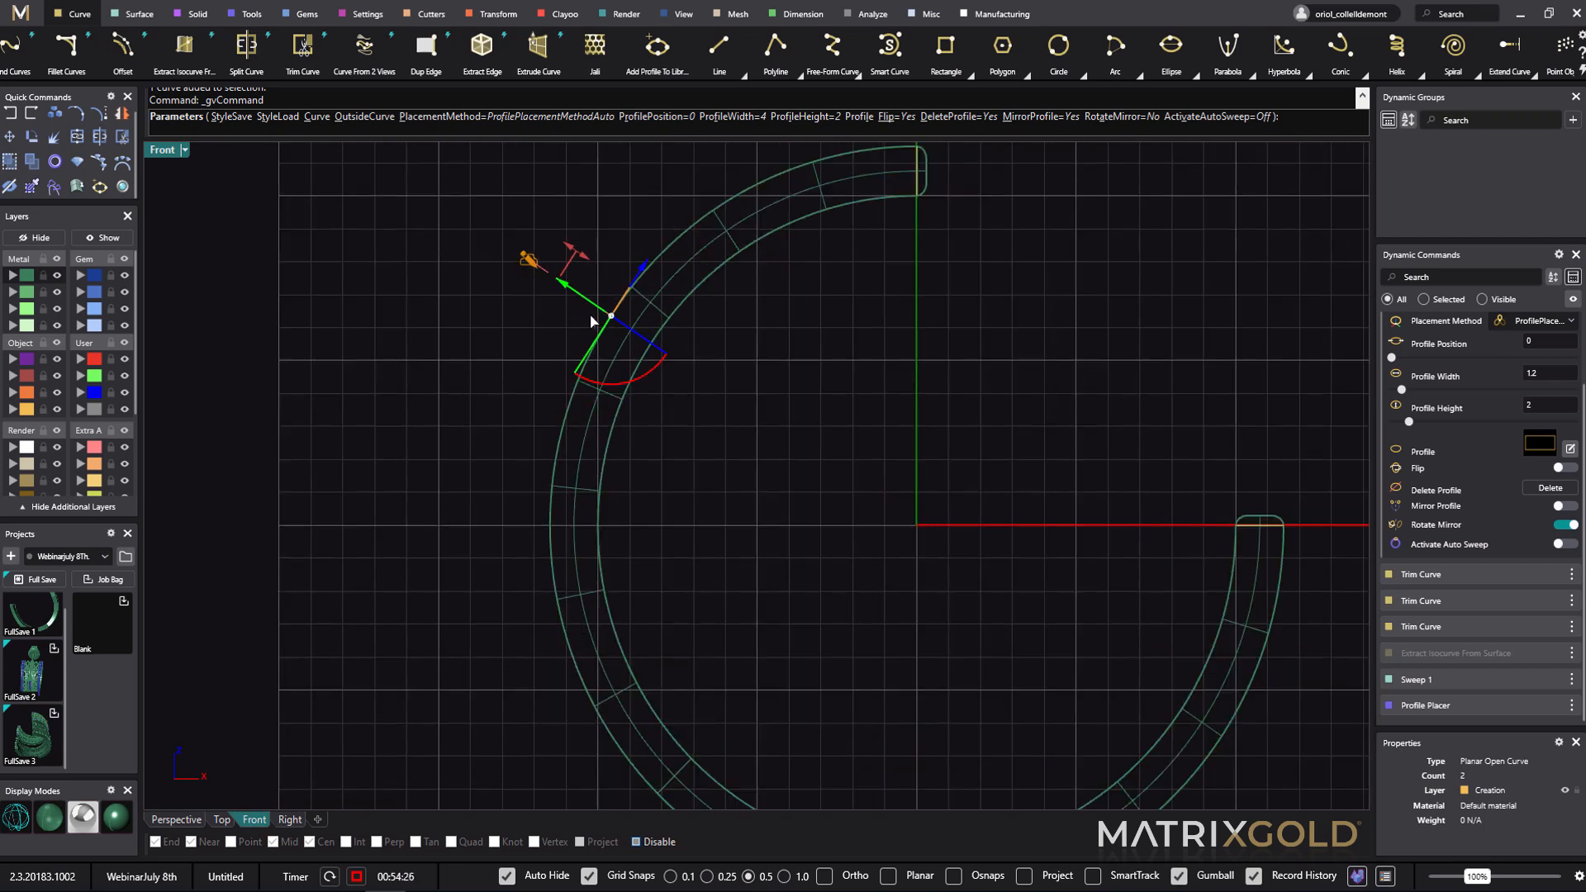
{"action": "left_click_drag", "start_coordinate": [566, 291], "coordinate": [590, 303]}
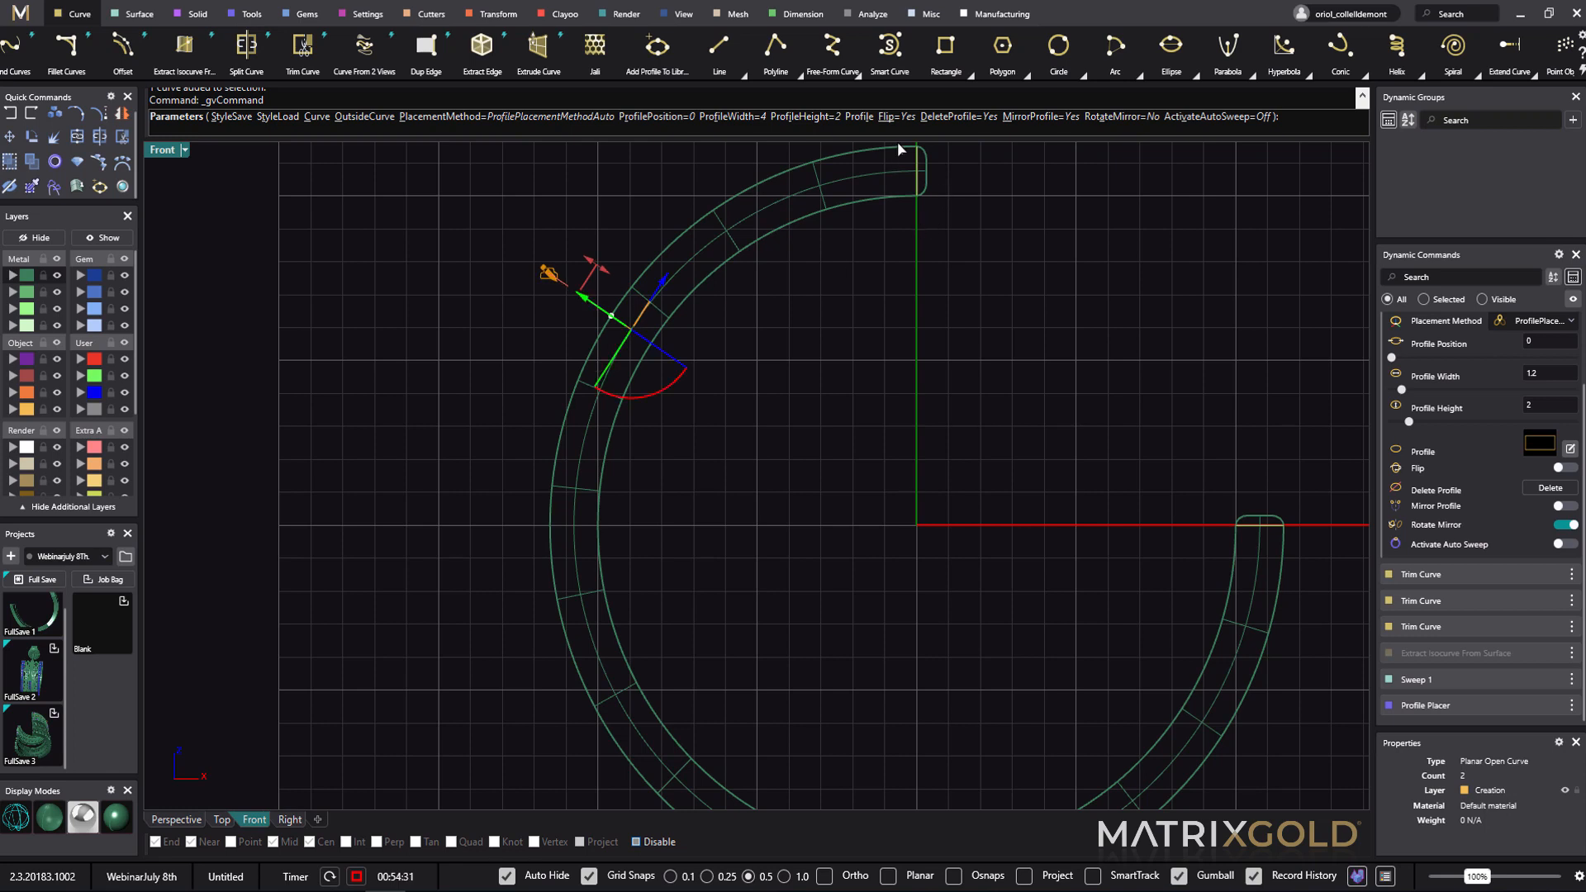
- Add a second profile at the upper end of the same curve, at position about 0.99, and rotate it 90 degrees
{"action": "right_click_drag", "start_coordinate": [897, 141], "coordinate": [884, 316]}
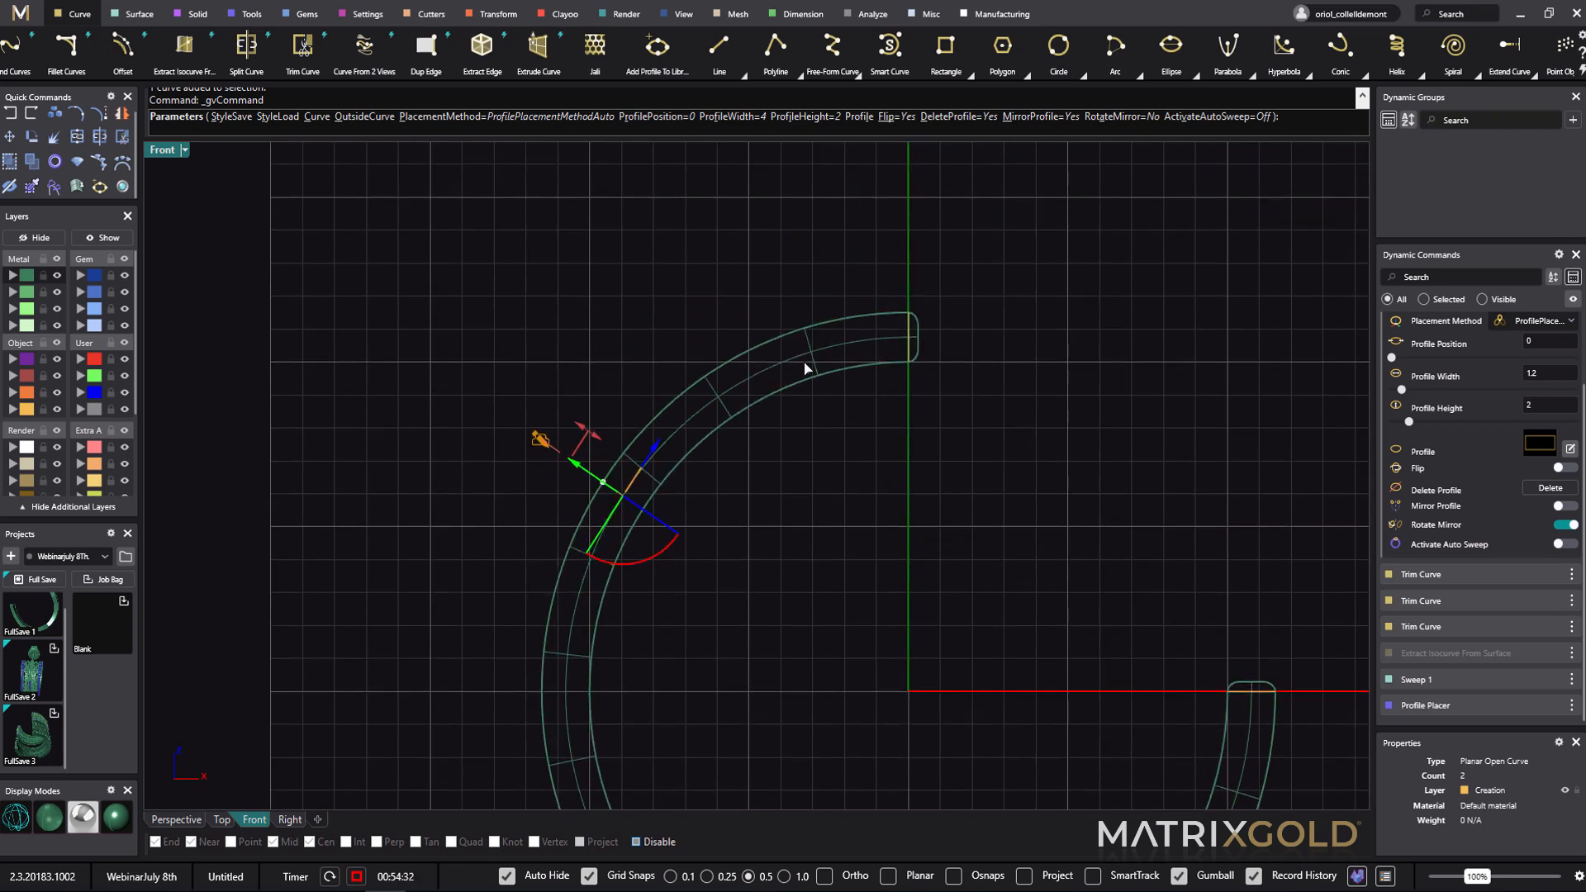
{"action": "left_click", "coordinate": [175, 820]}
{"action": "right_click_drag", "start_coordinate": [900, 420], "coordinate": [785, 417]}
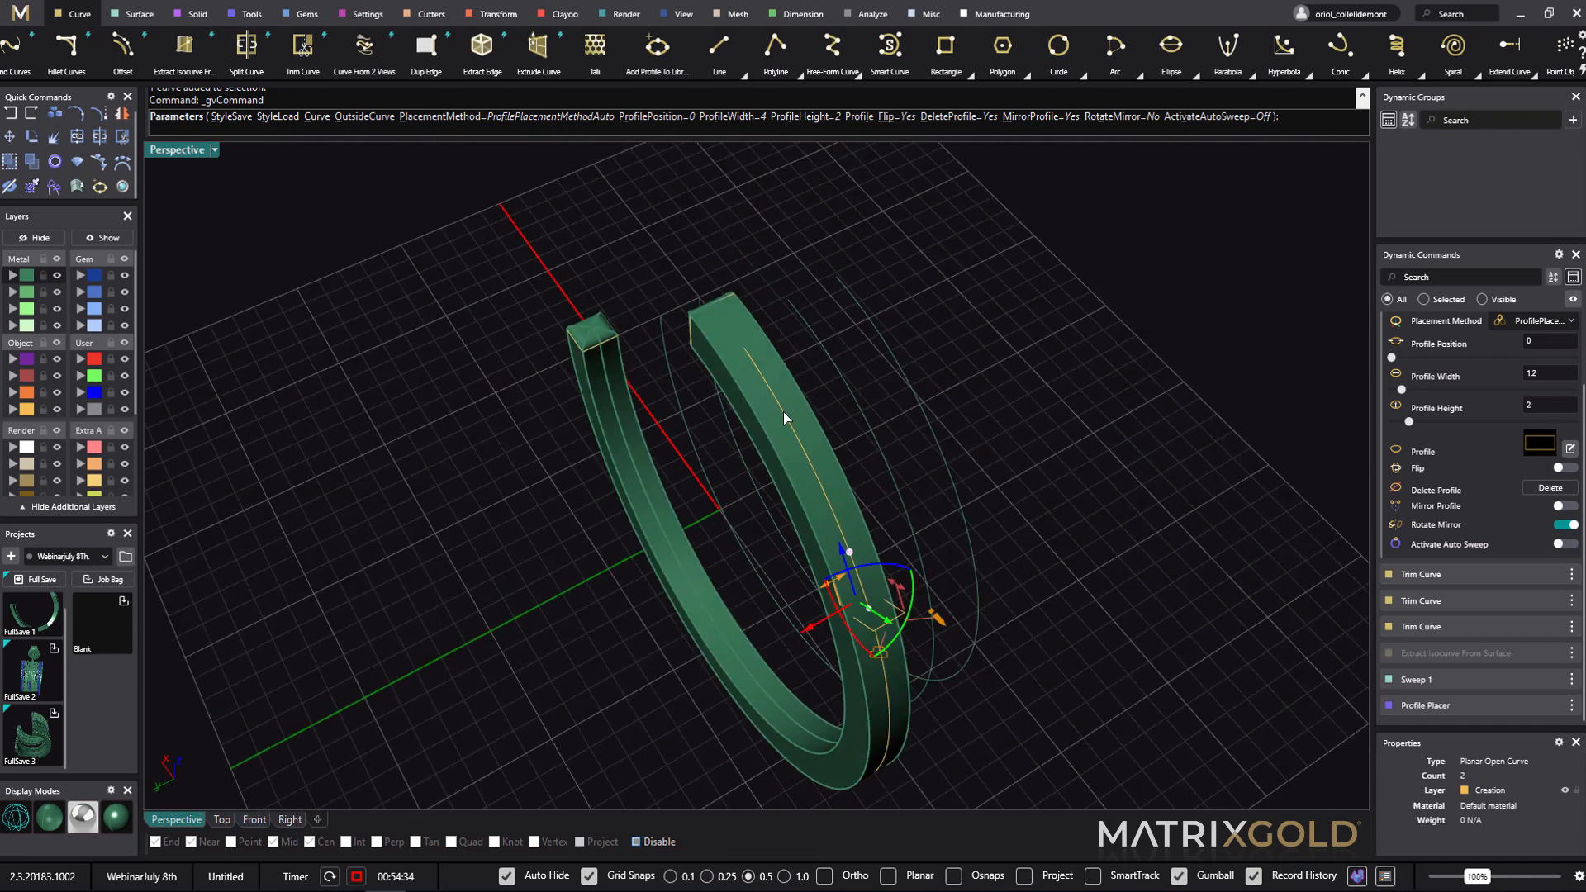
{"action": "left_click", "coordinate": [745, 351]}
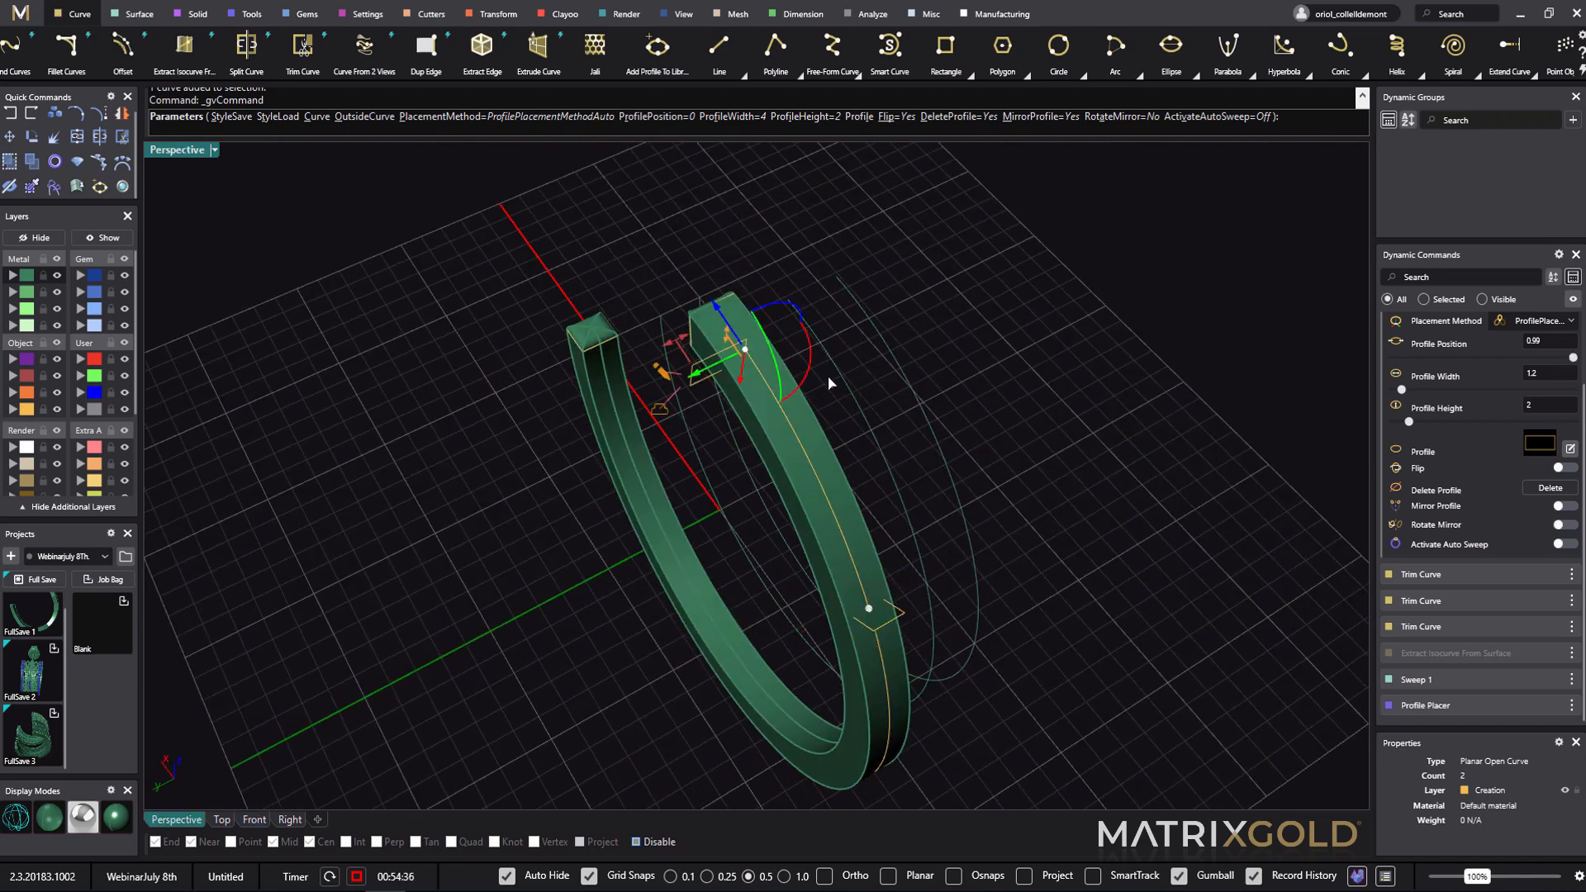
{"action": "left_click", "coordinate": [773, 311]}
{"action": "type", "text": "90"}
{"action": "key", "text": "Return"}
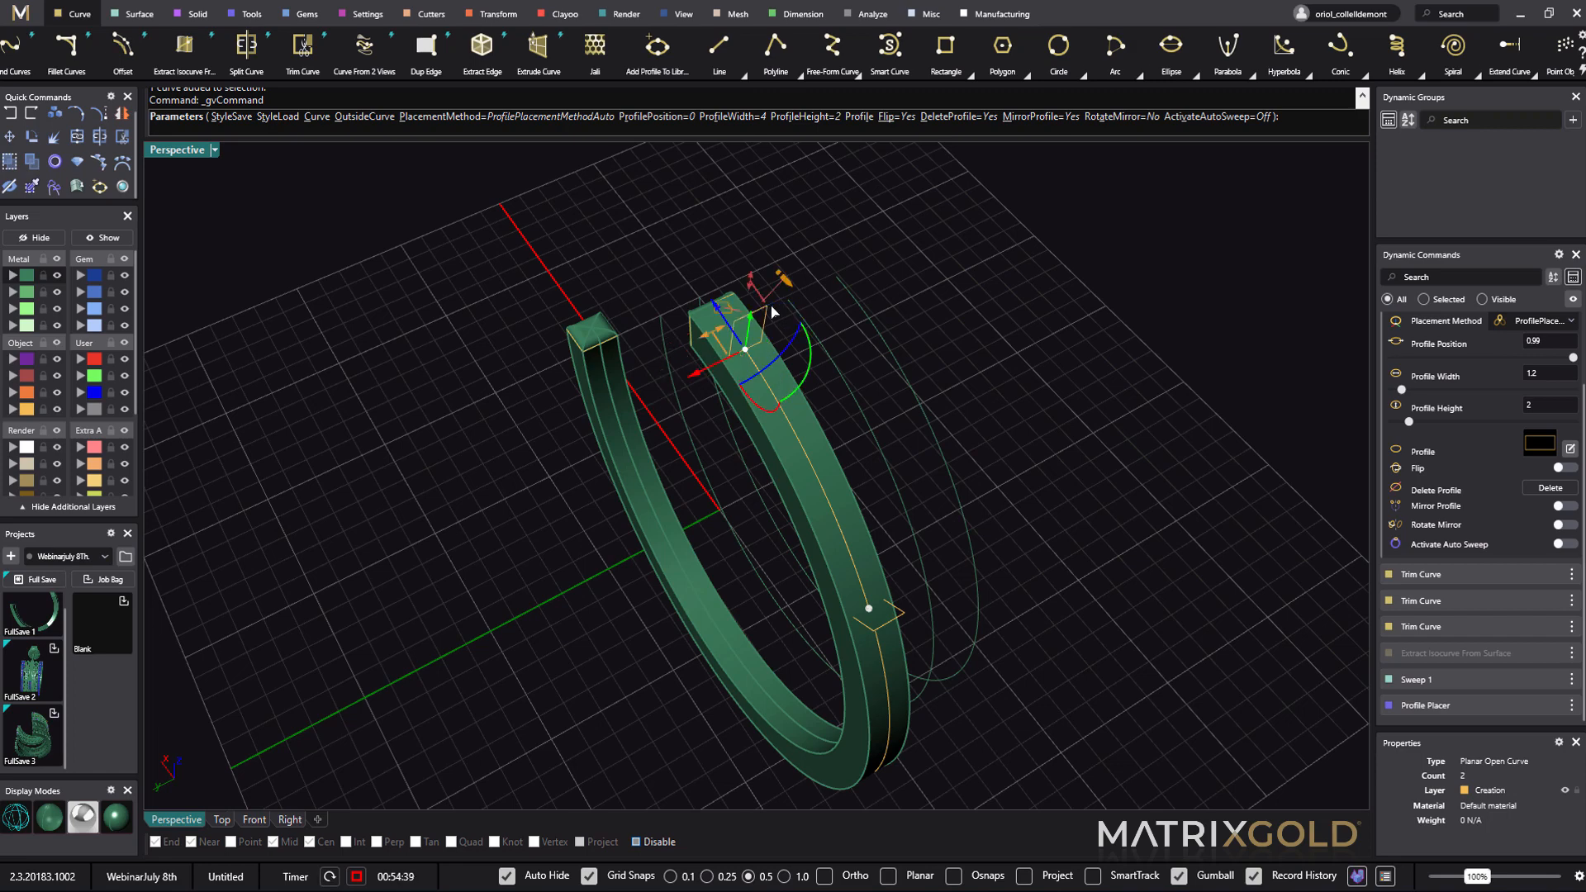
- In the Front view, adjust the second profile inward so its base sits inside the band, and accept the profile placement
{"action": "left_click", "coordinate": [254, 820]}
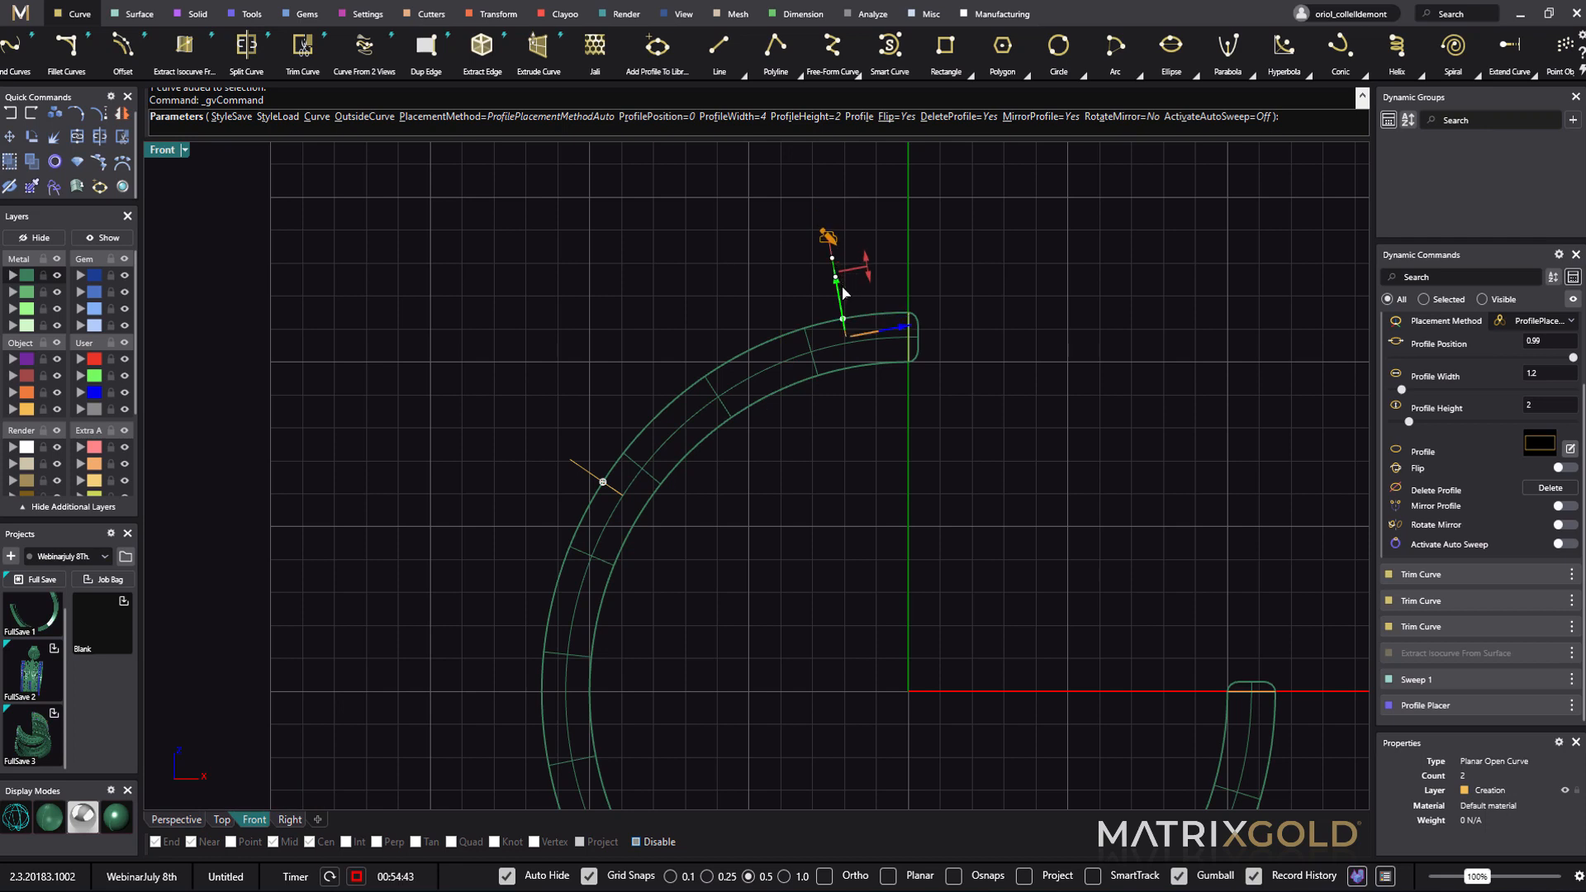
{"action": "left_click_drag", "start_coordinate": [842, 286], "coordinate": [844, 285]}
{"action": "right_click", "coordinate": [1149, 477]}
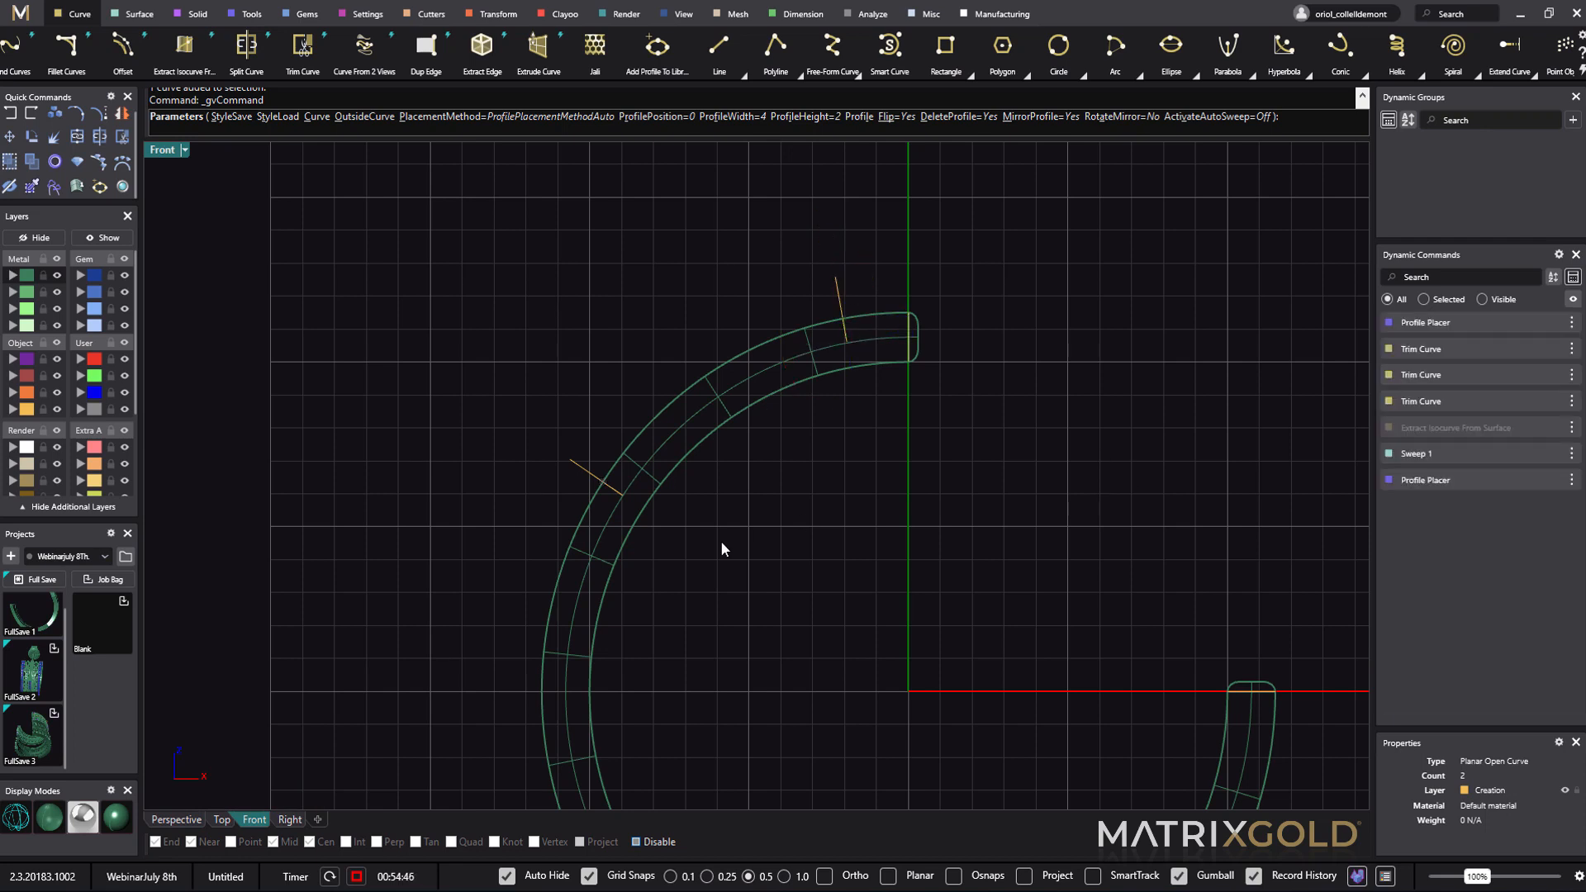
- Create a Sweep 1 surface in the Perspective view, using the uppermost trimmed curve as rail and its two square end profiles
{"action": "left_click", "coordinate": [176, 820]}
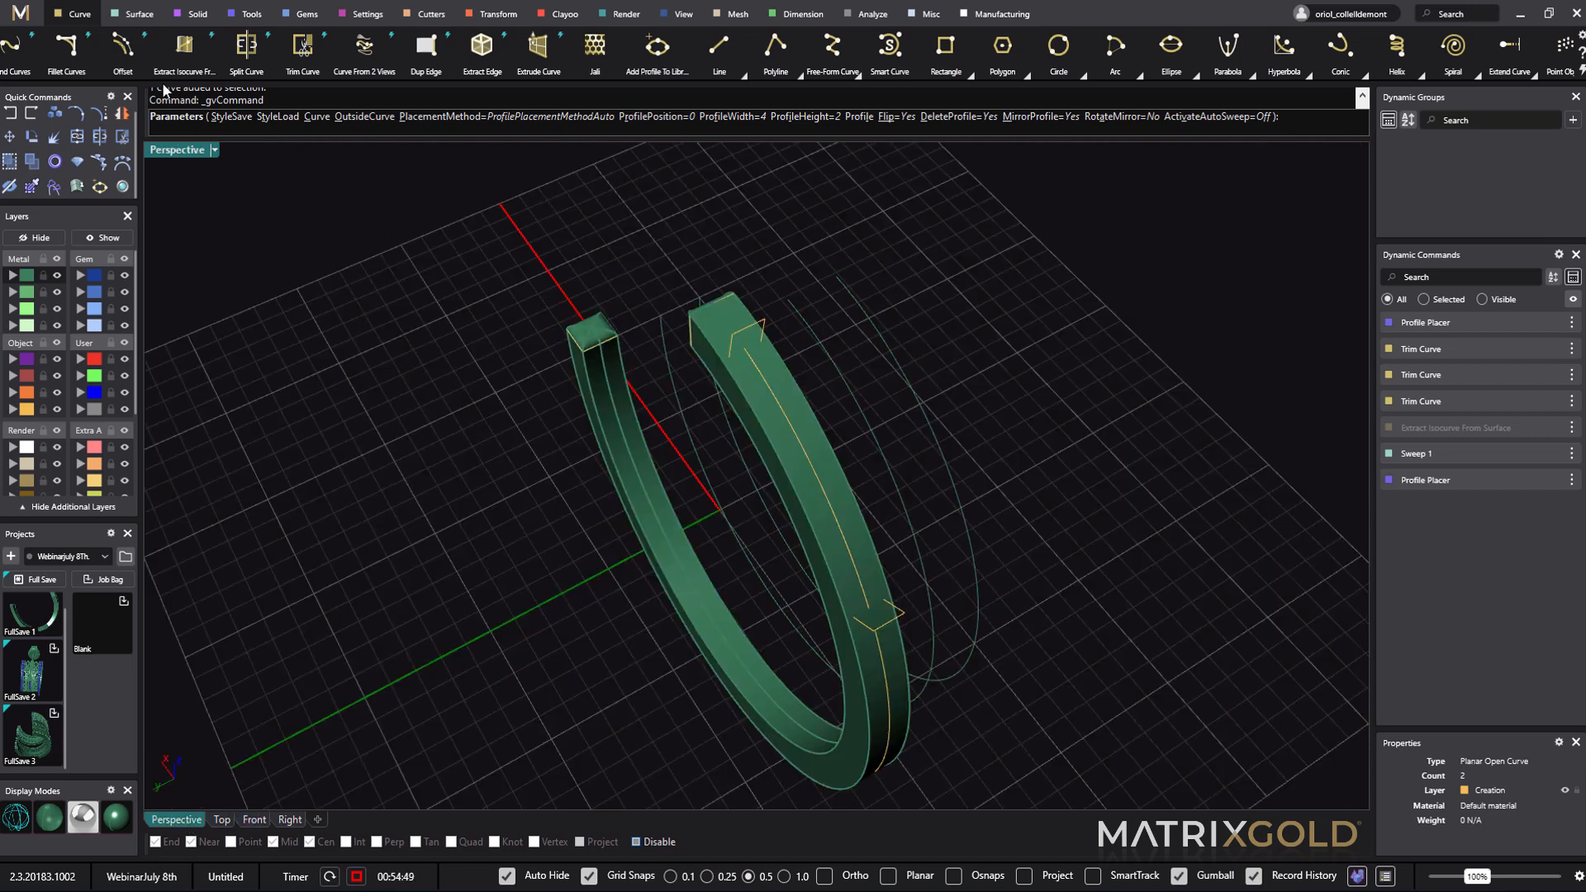
{"action": "left_click", "coordinate": [144, 15]}
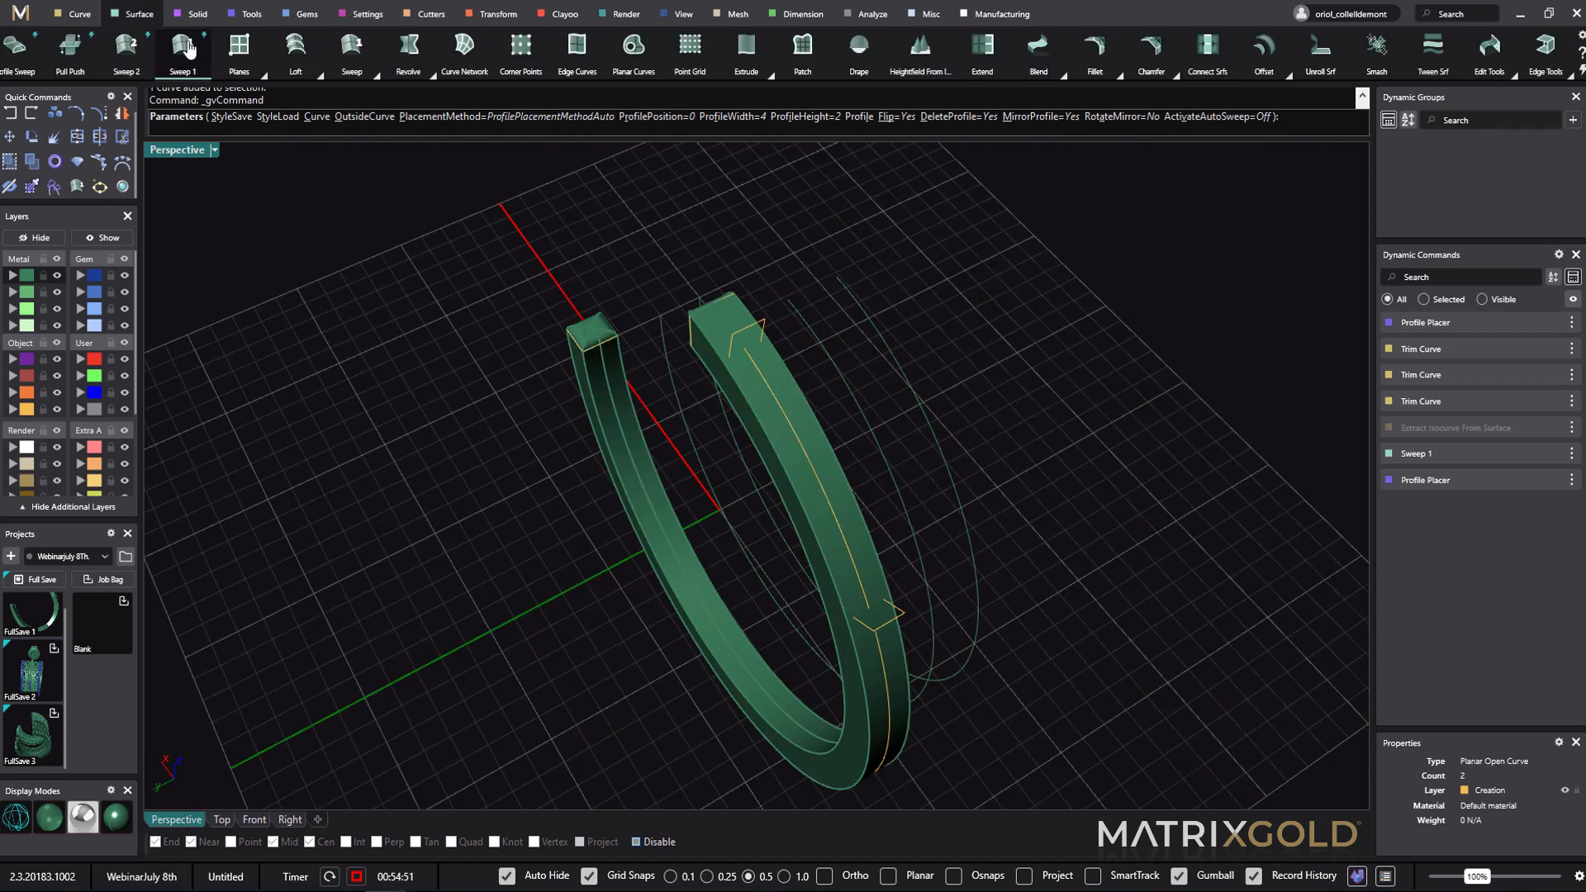
{"action": "left_click", "coordinate": [182, 46]}
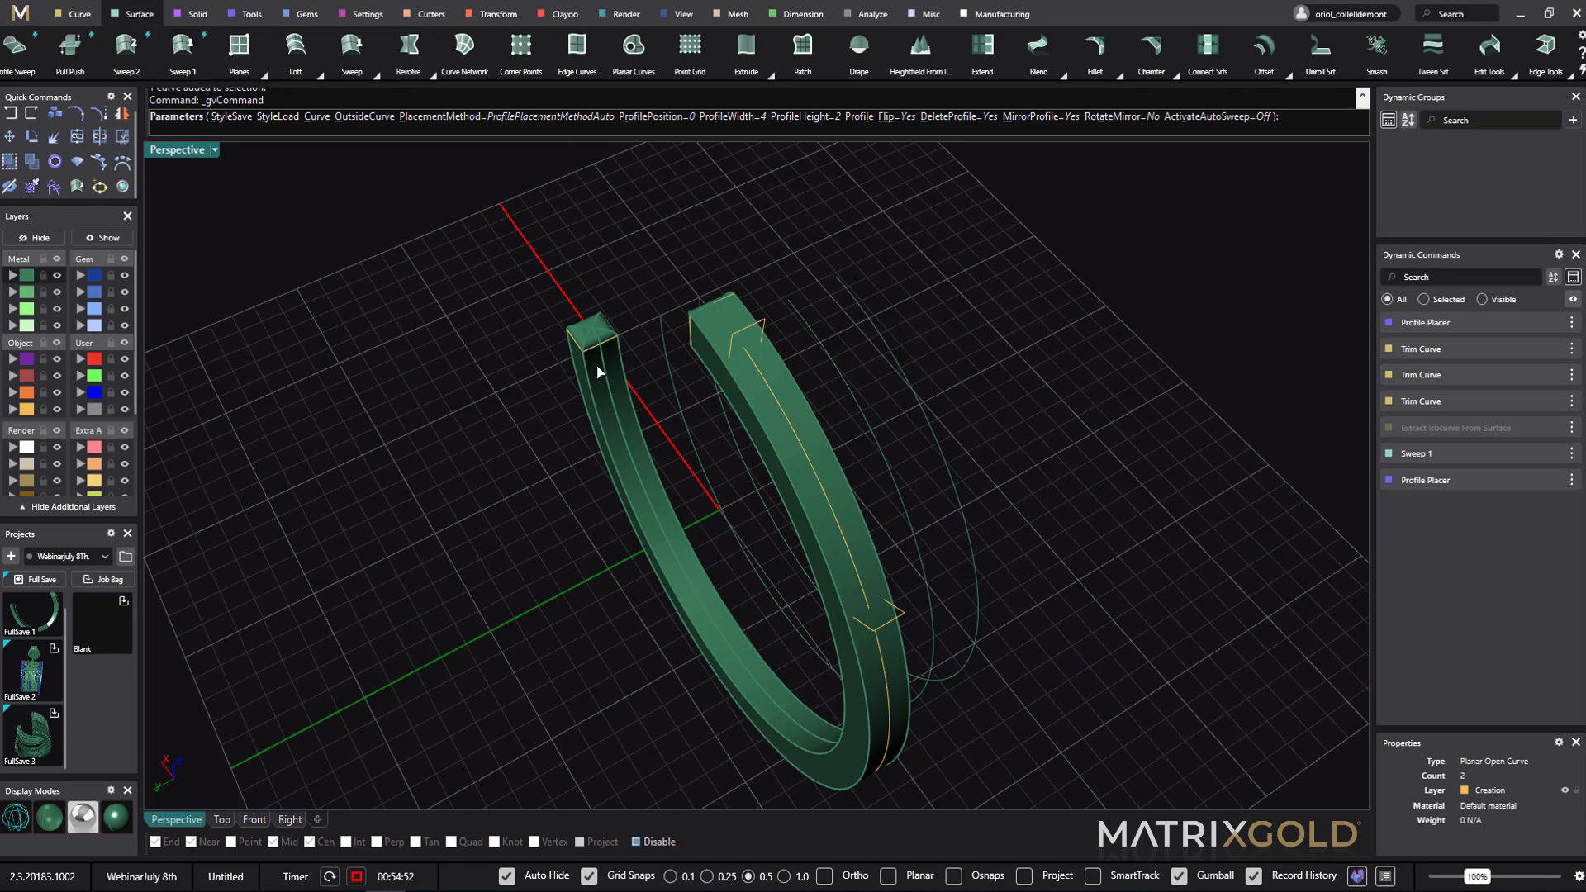
{"action": "left_click", "coordinate": [785, 423]}
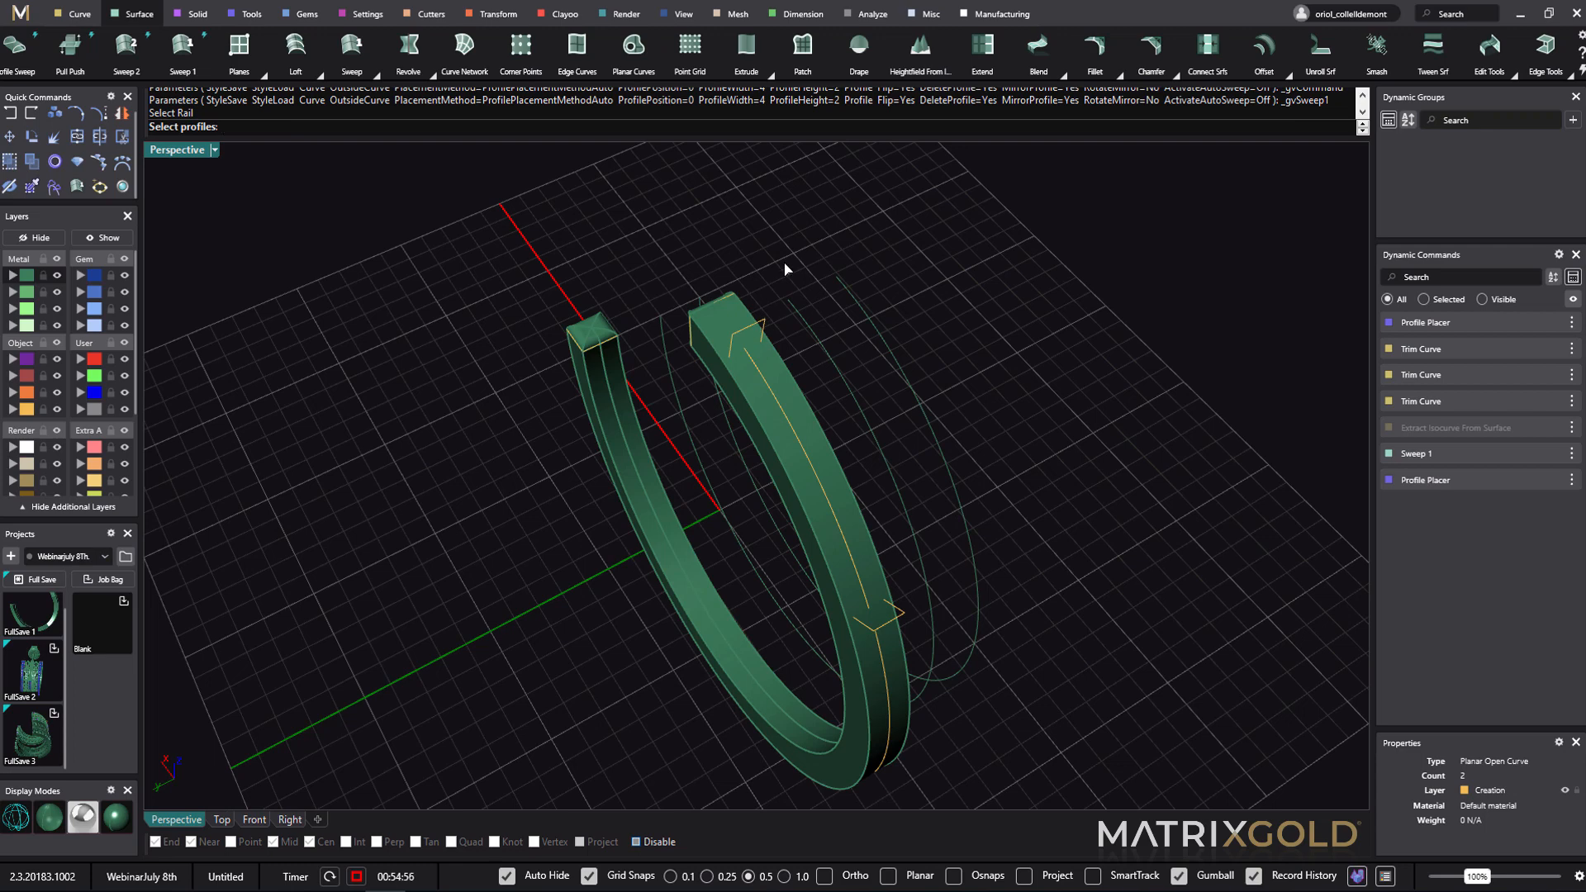
{"action": "left_click", "coordinate": [746, 338]}
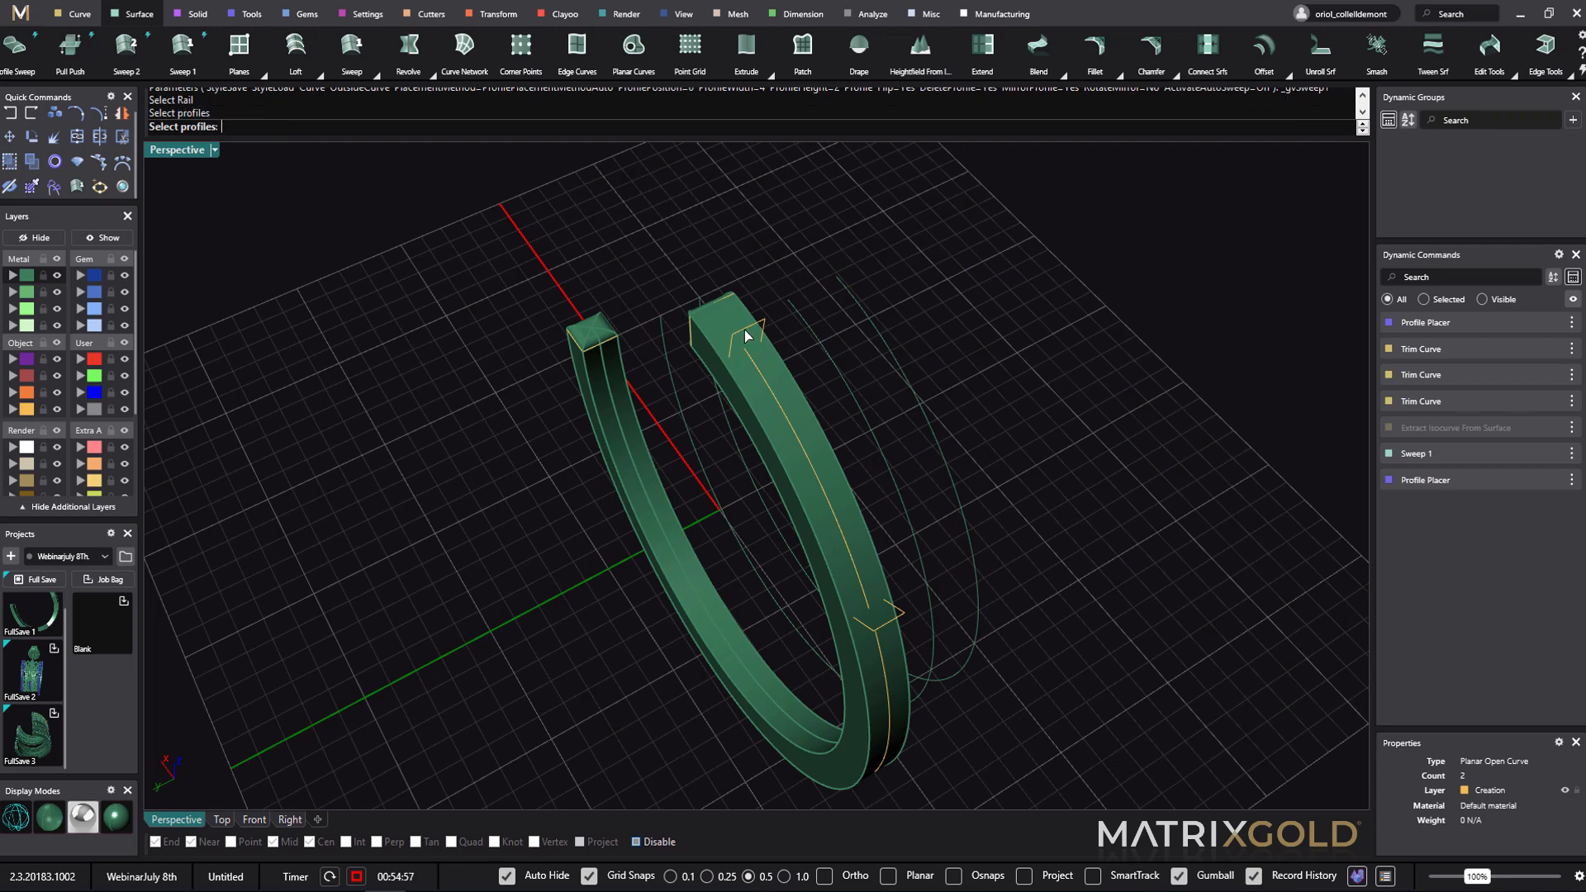
{"action": "left_click", "coordinate": [893, 621]}
{"action": "key", "text": "Return"}
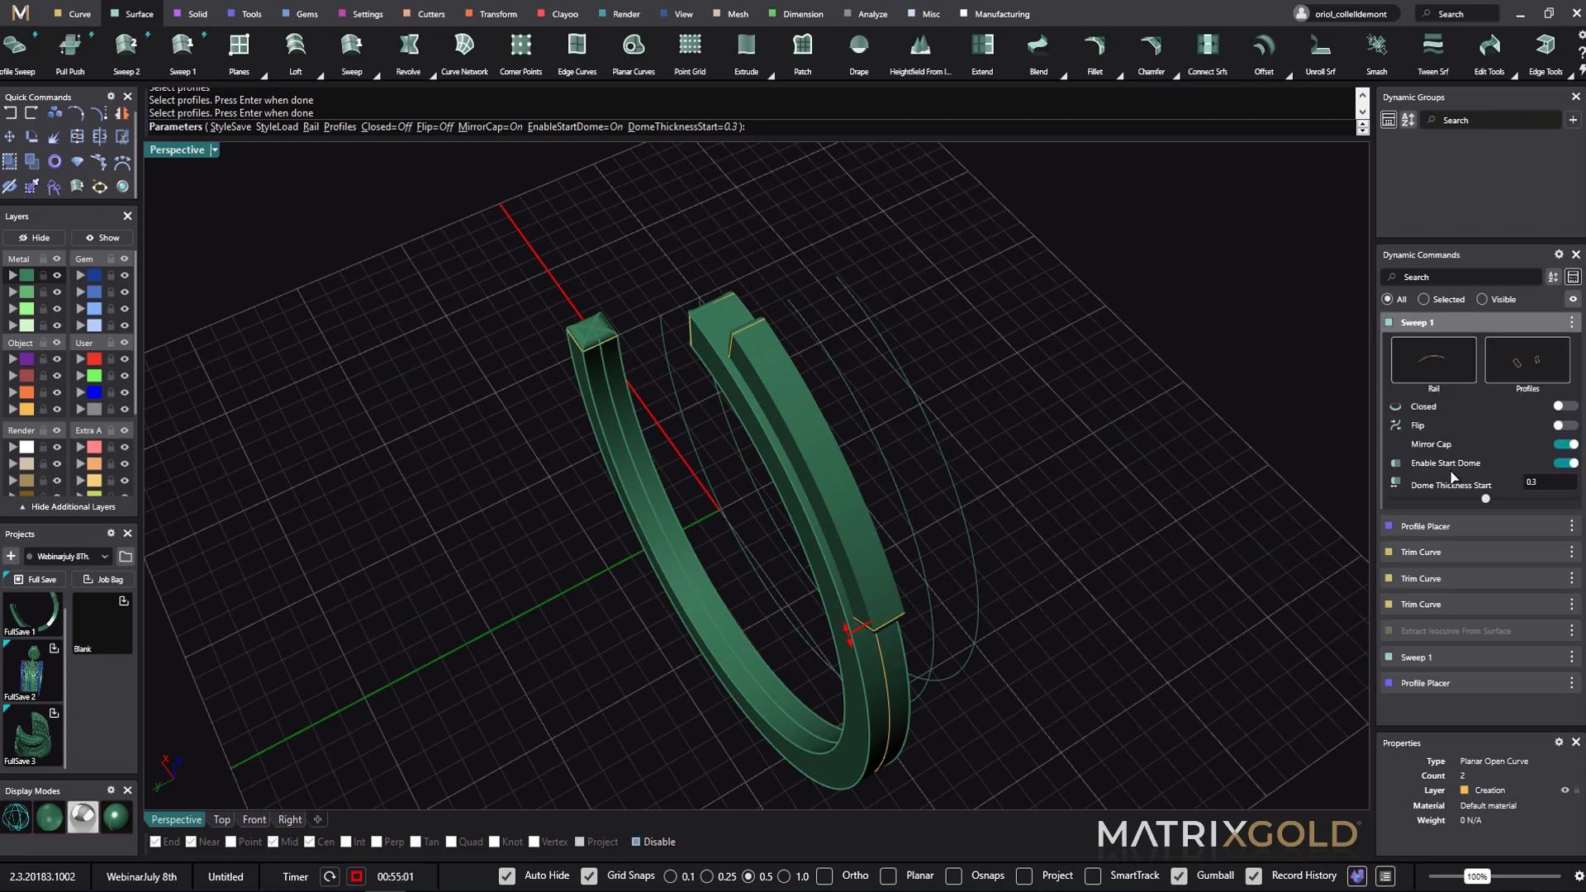
- Set the new sweep's start dome thickness to 0 for flat ends and accept the sweep
{"action": "left_click", "coordinate": [1543, 486]}
{"action": "key", "text": "Return"}
{"action": "right_click_drag", "start_coordinate": [1073, 606], "coordinate": [997, 394]}
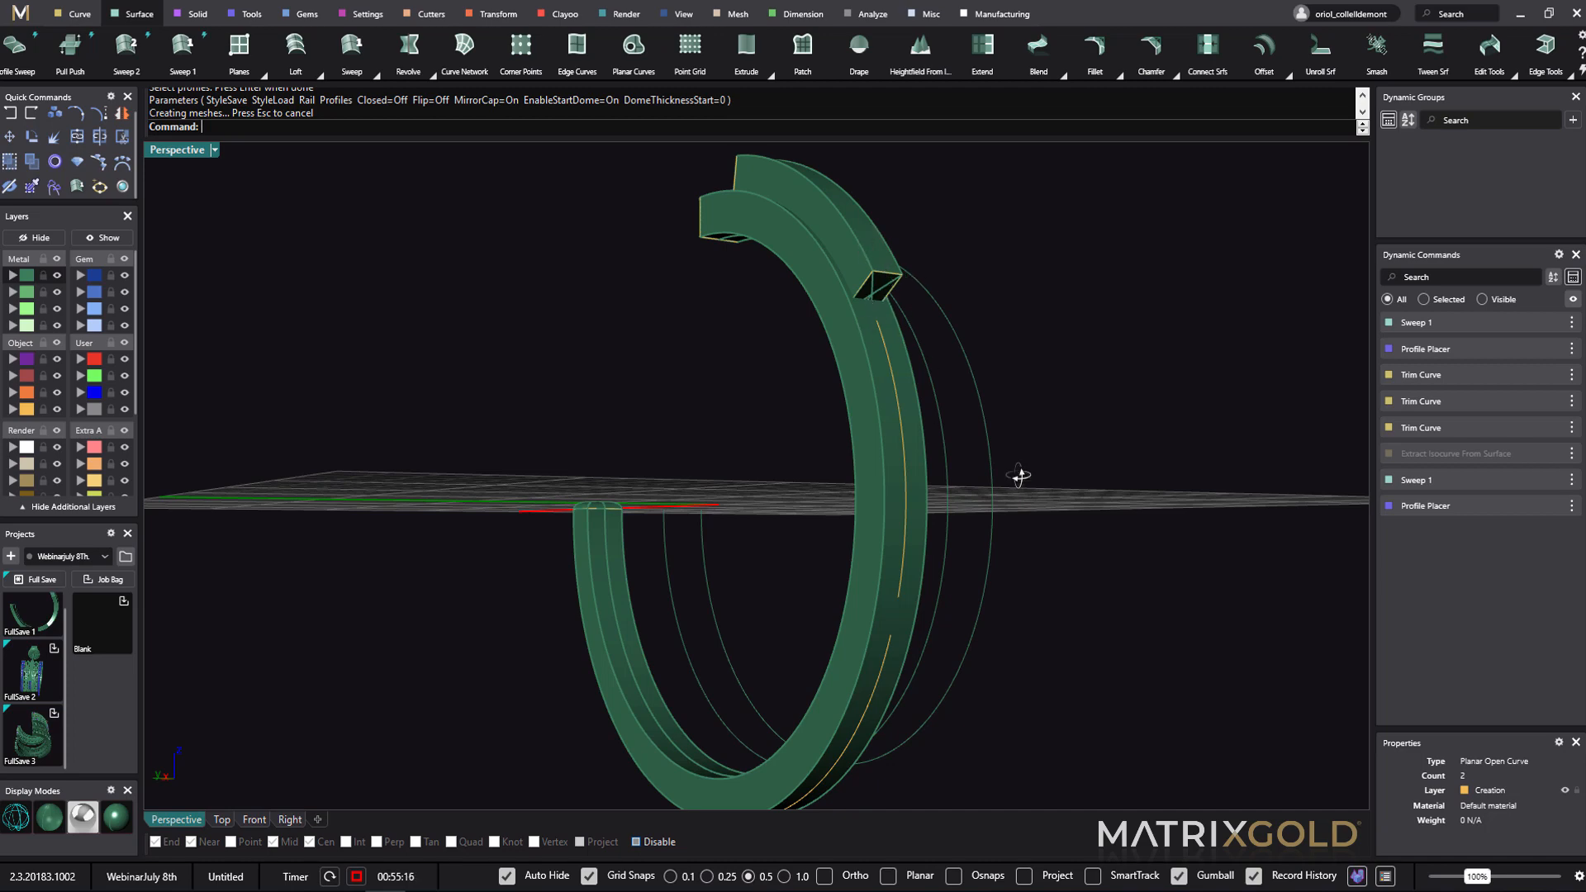
{"action": "right_click_drag", "start_coordinate": [1019, 476], "coordinate": [984, 499]}
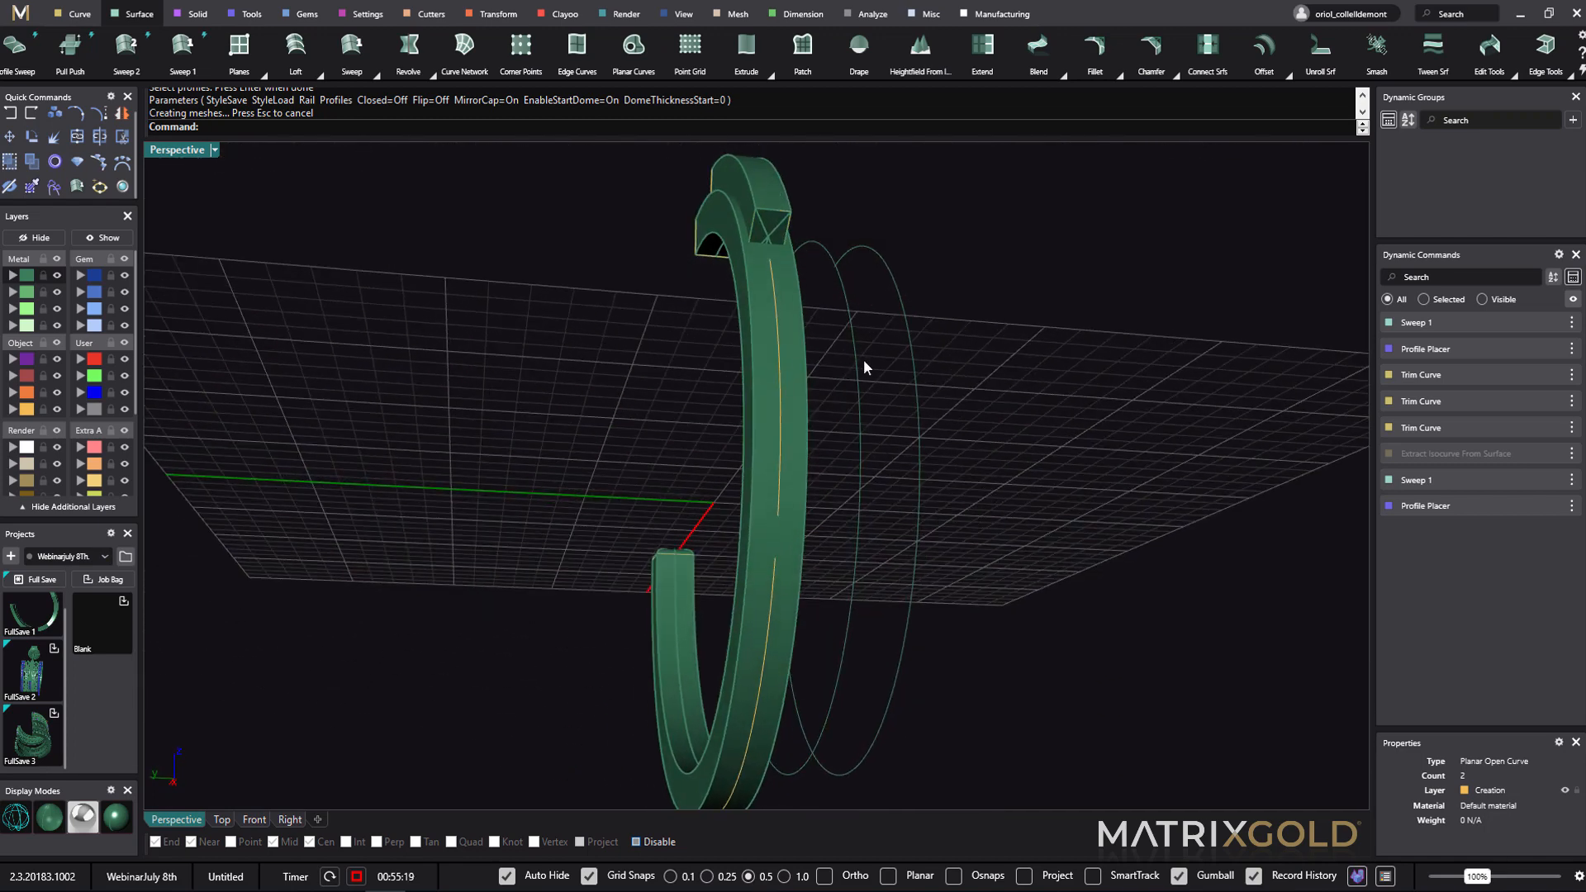
{"action": "mouse_move", "coordinate": [865, 367]}
{"action": "right_mouse_down"}
{"action": "mouse_move", "coordinate": [853, 397]}
{"action": "mouse_move", "coordinate": [846, 375]}
{"action": "right_mouse_up"}
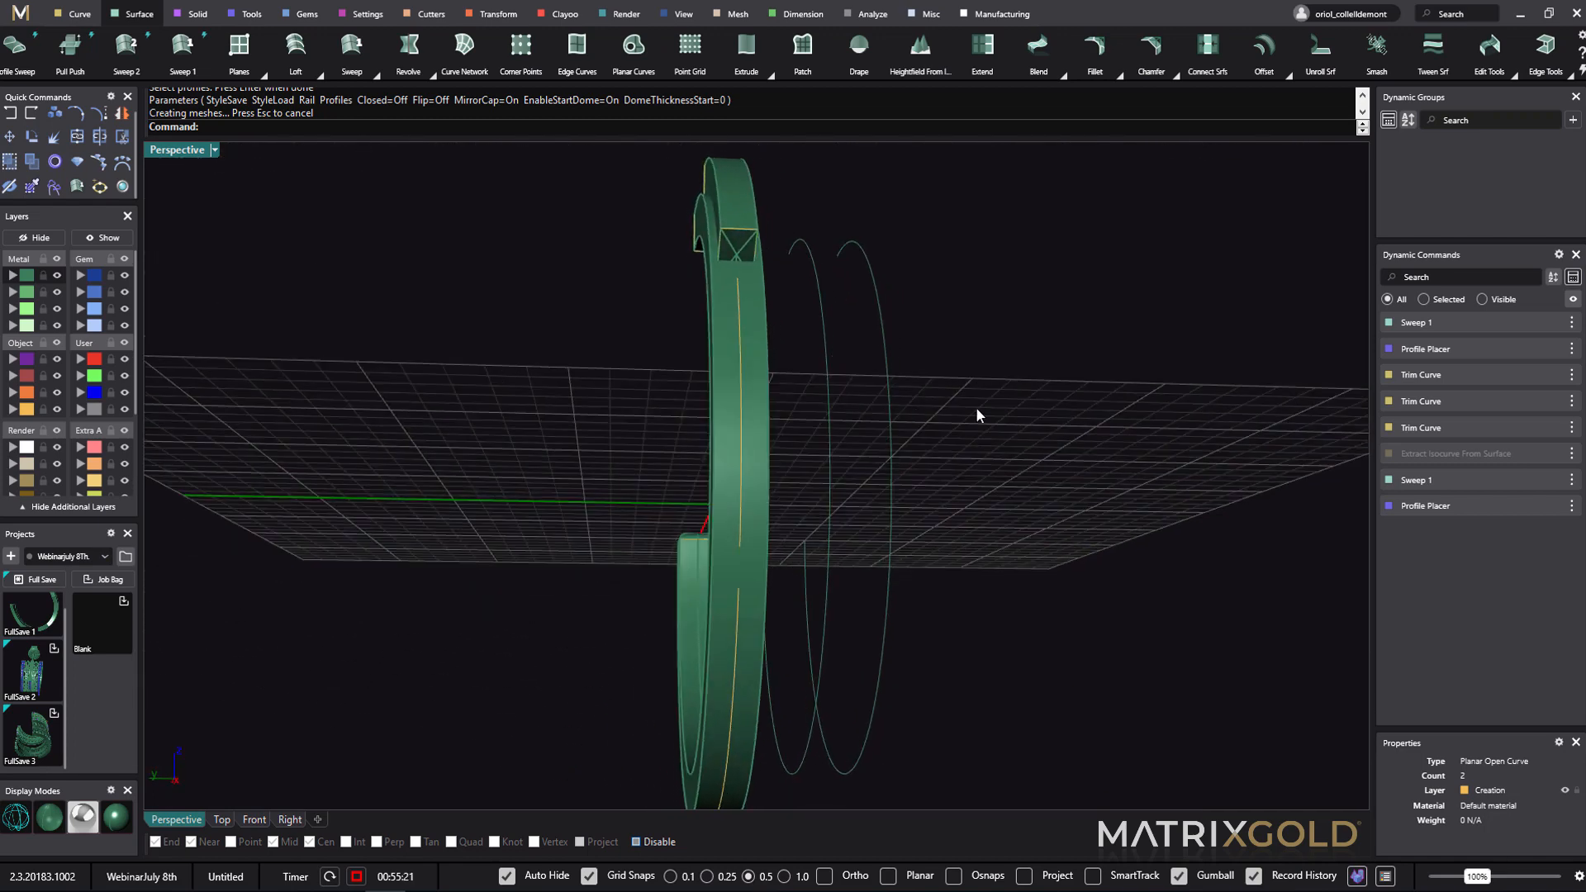
- Copy and paste the two square end profiles of the uppermost raised section
{"action": "right_click_drag", "start_coordinate": [1003, 326], "coordinate": [1027, 365]}
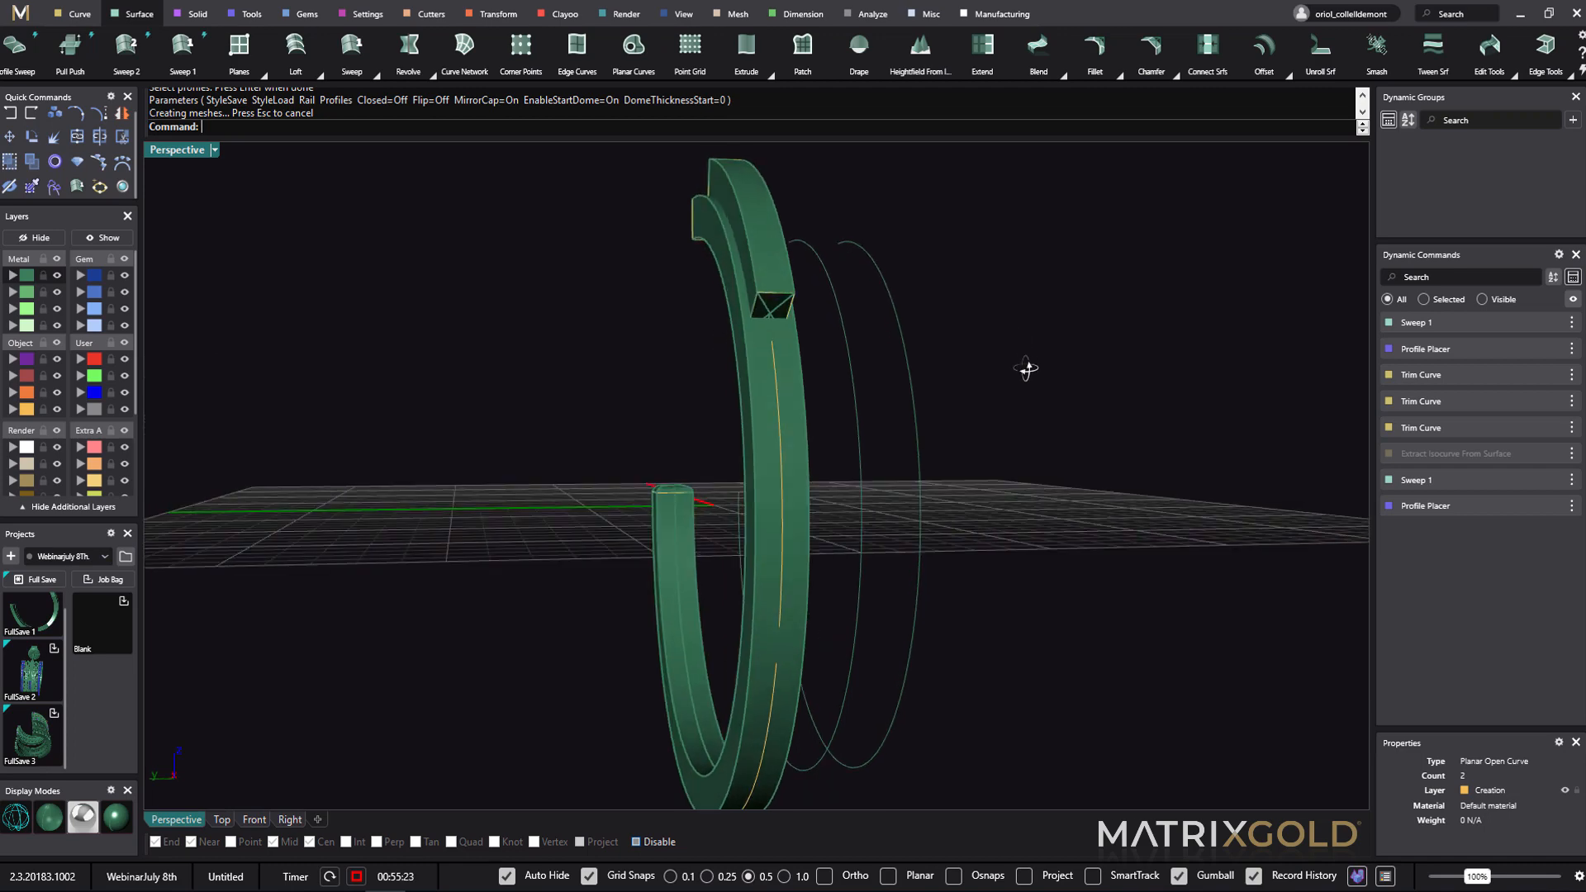
{"action": "left_click", "coordinate": [772, 302]}
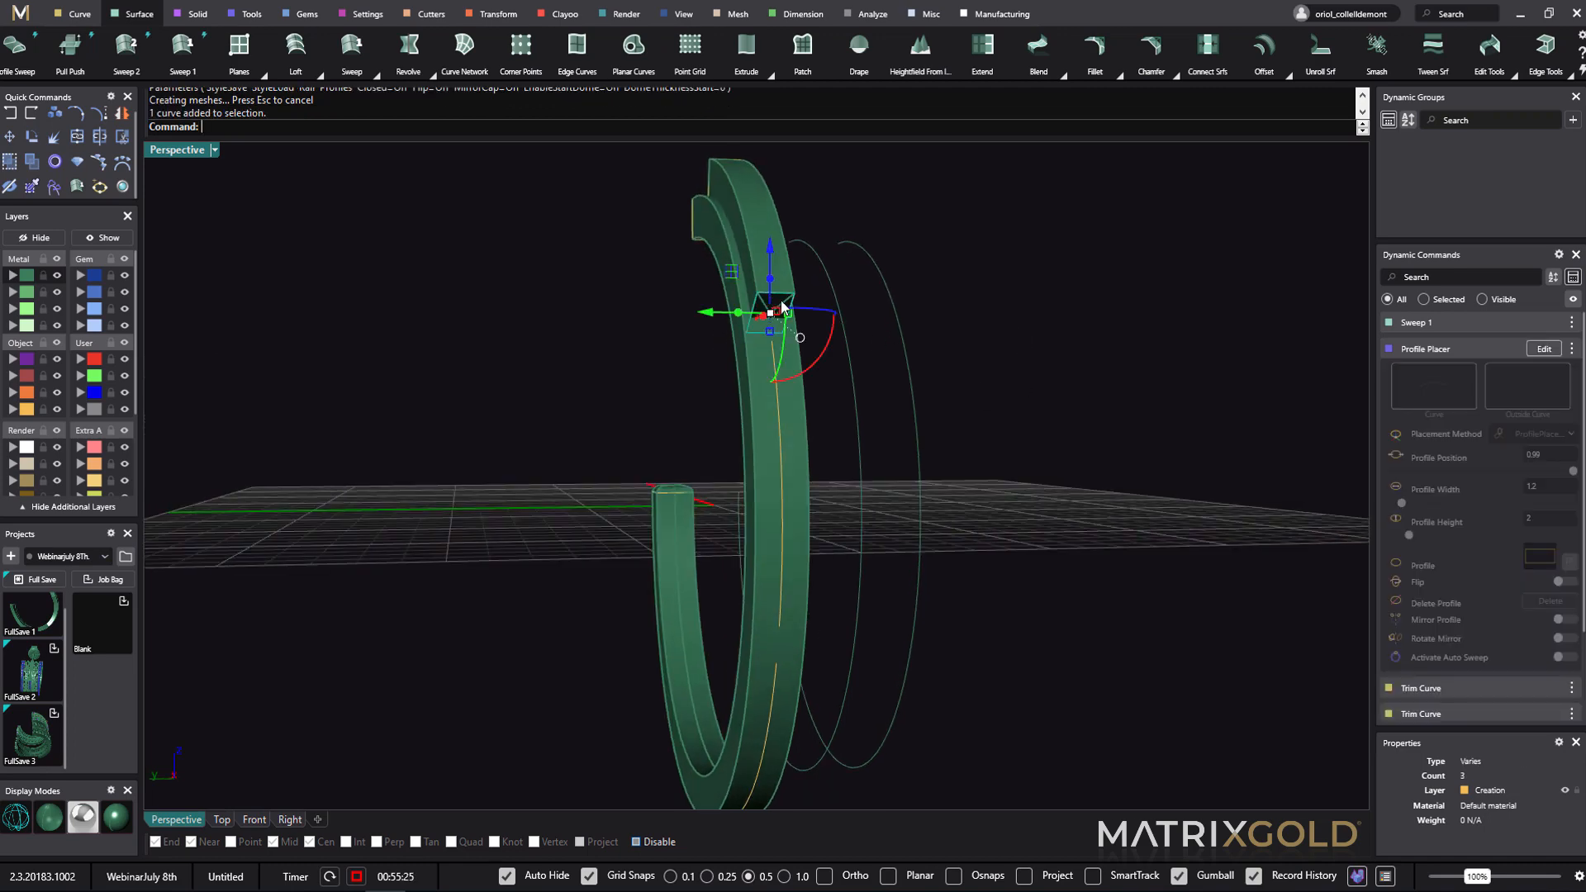
{"action": "left_click", "coordinate": [707, 179]}
{"action": "left_click", "coordinate": [724, 200], "text": "ctrl"}
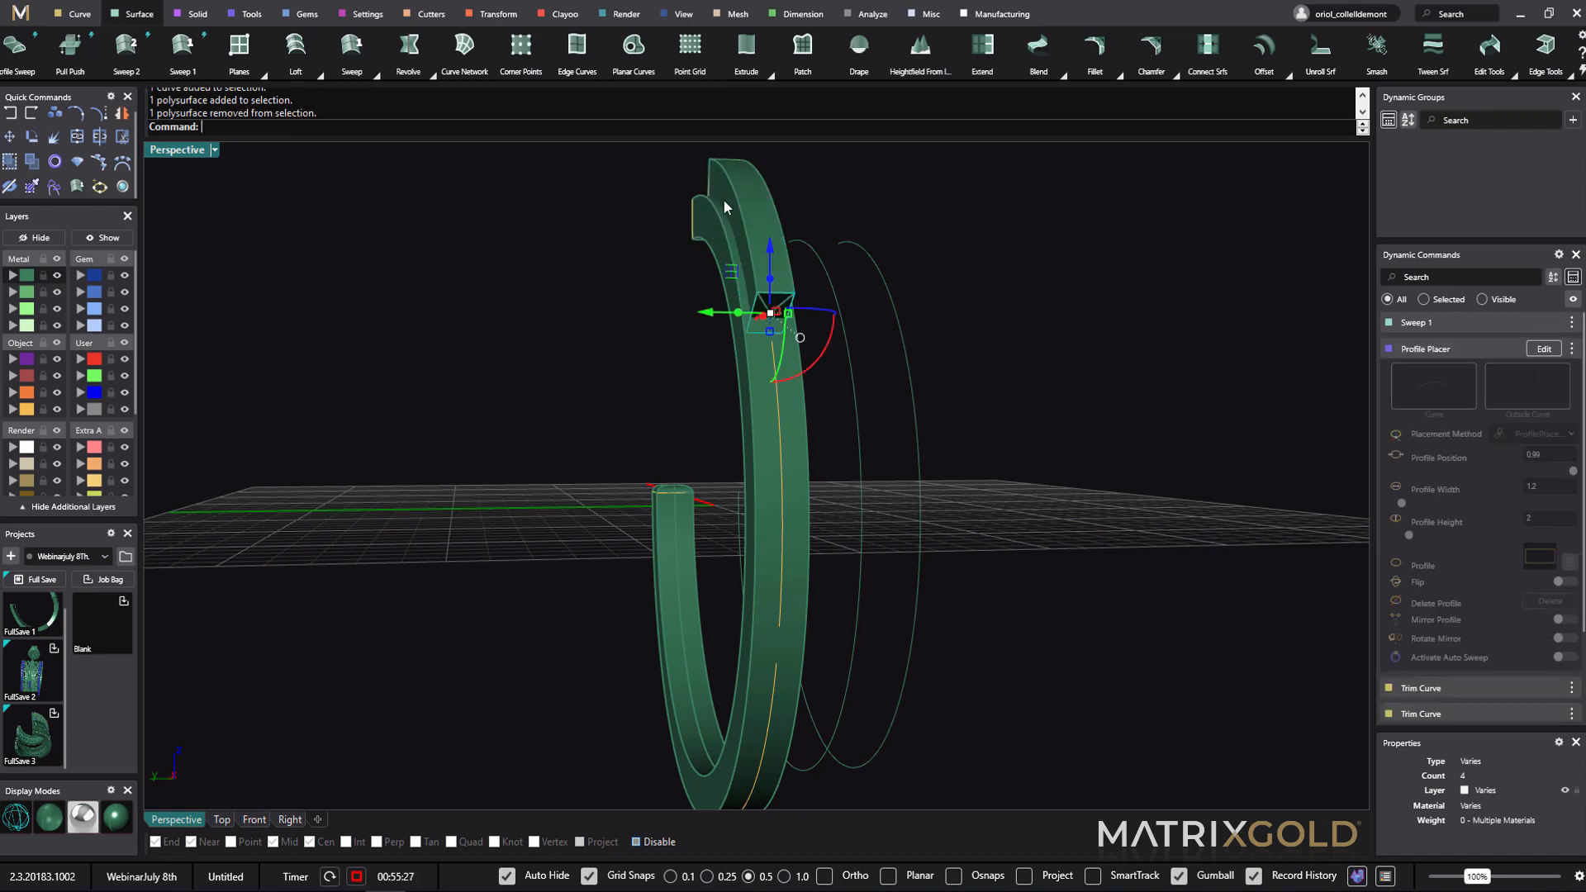
{"action": "scroll", "coordinate": [722, 200], "scroll_direction": "up", "scroll_amount": 5}
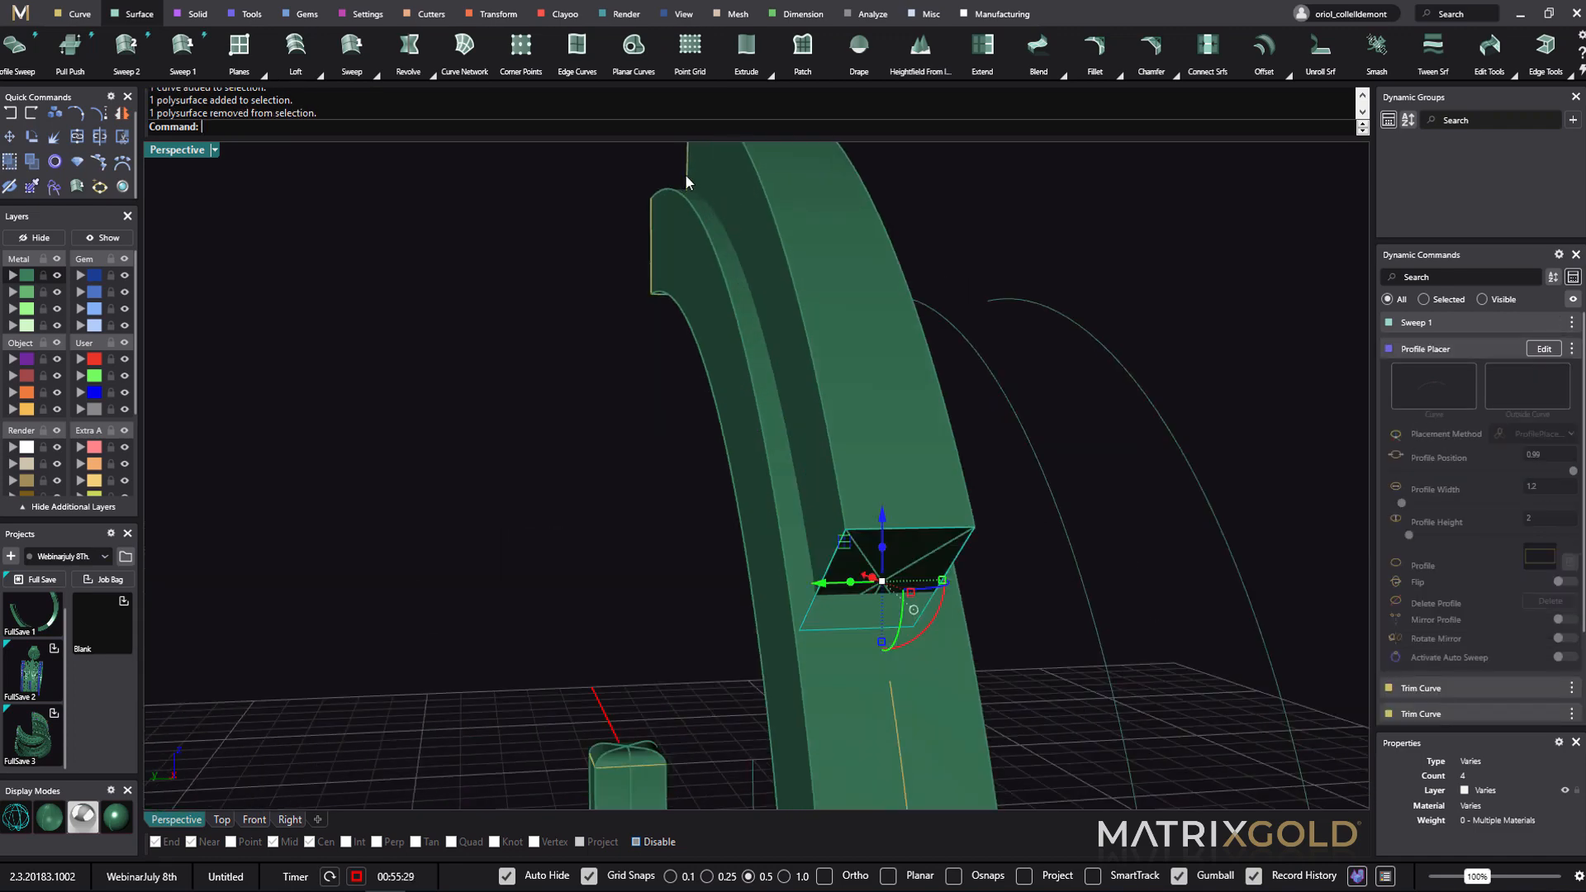
{"action": "left_click", "coordinate": [686, 175]}
{"action": "right_click_drag", "start_coordinate": [706, 205], "coordinate": [938, 318]}
{"action": "left_click", "coordinate": [835, 351], "text": "shift"}
{"action": "left_click", "coordinate": [900, 375], "text": "ctrl"}
{"action": "right_click_drag", "start_coordinate": [1280, 410], "coordinate": [1063, 461]}
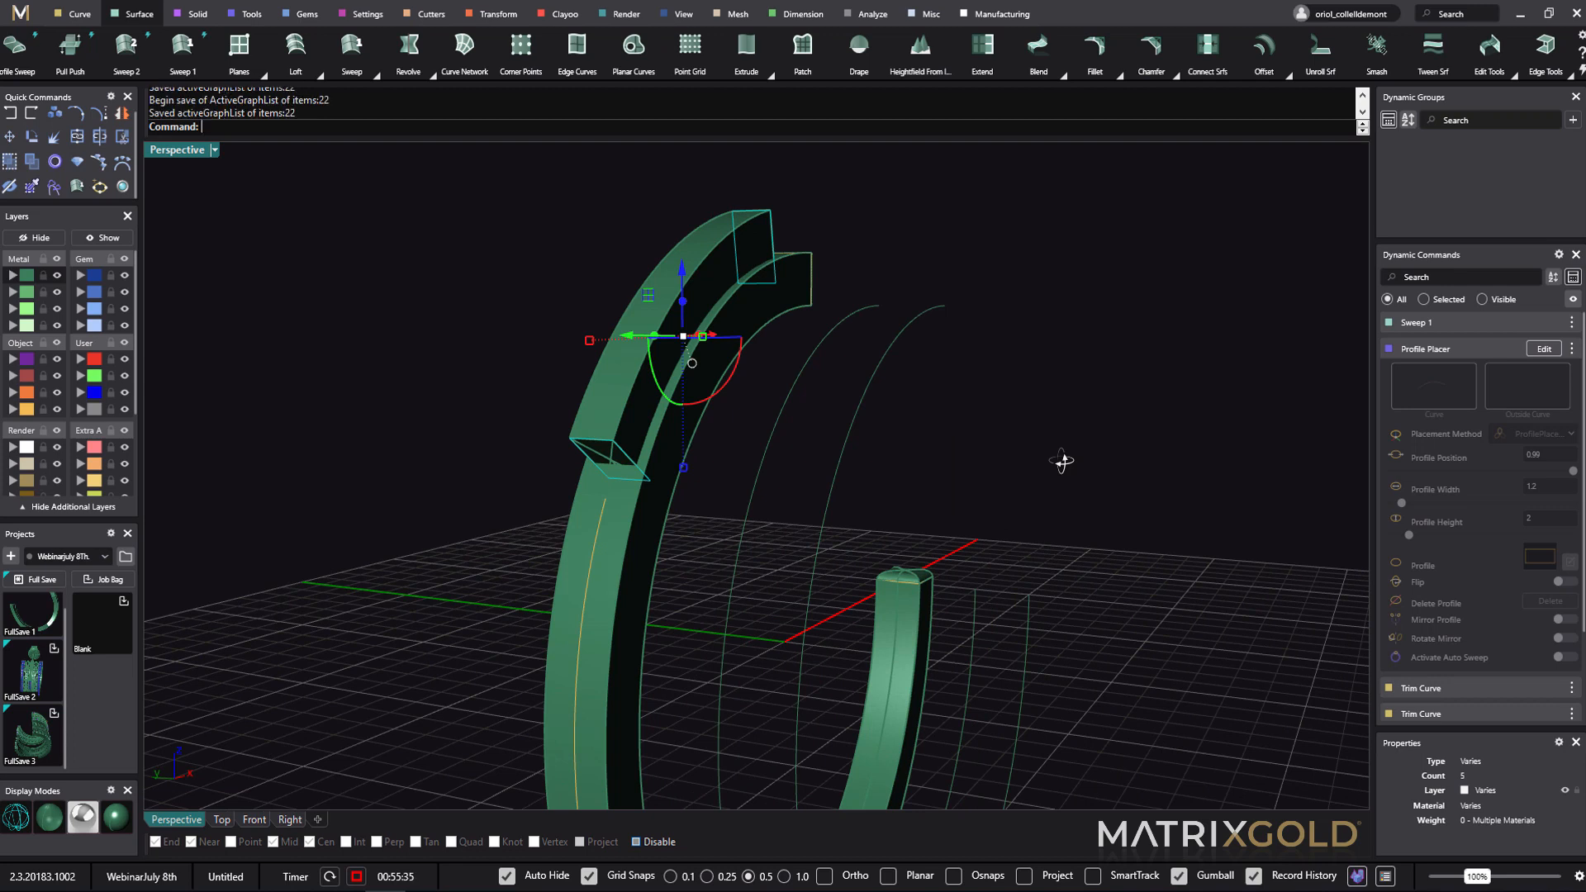
{"action": "key", "text": "ctrl+v"}
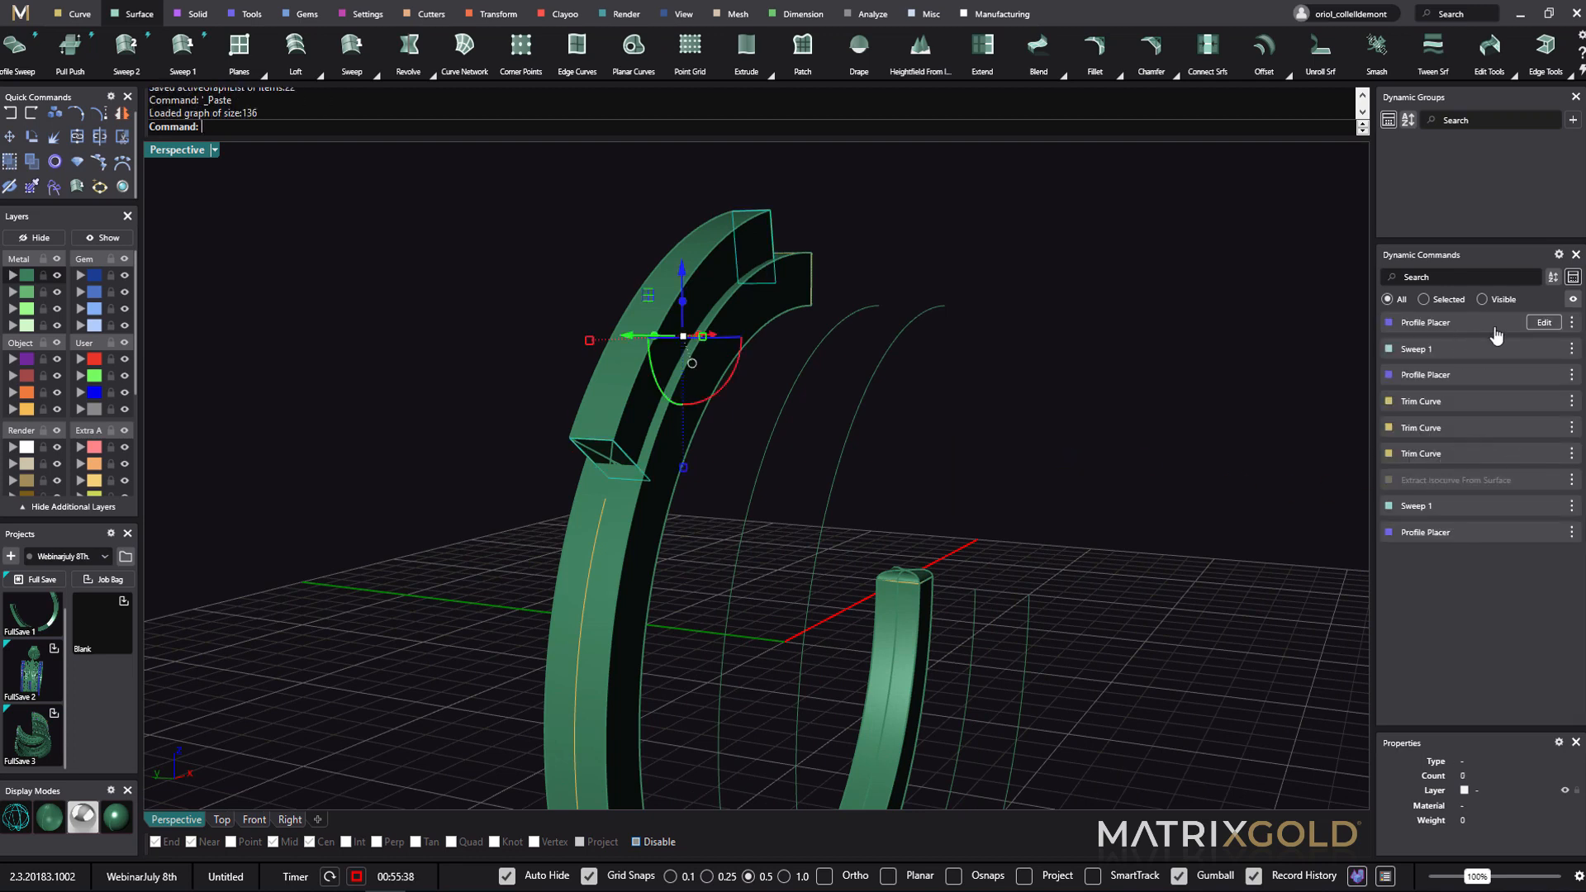
- Edit the pasted Profile Placer to use the lowest trimmed curve on the band's outer face, and accept the placement
{"action": "left_click", "coordinate": [1544, 323]}
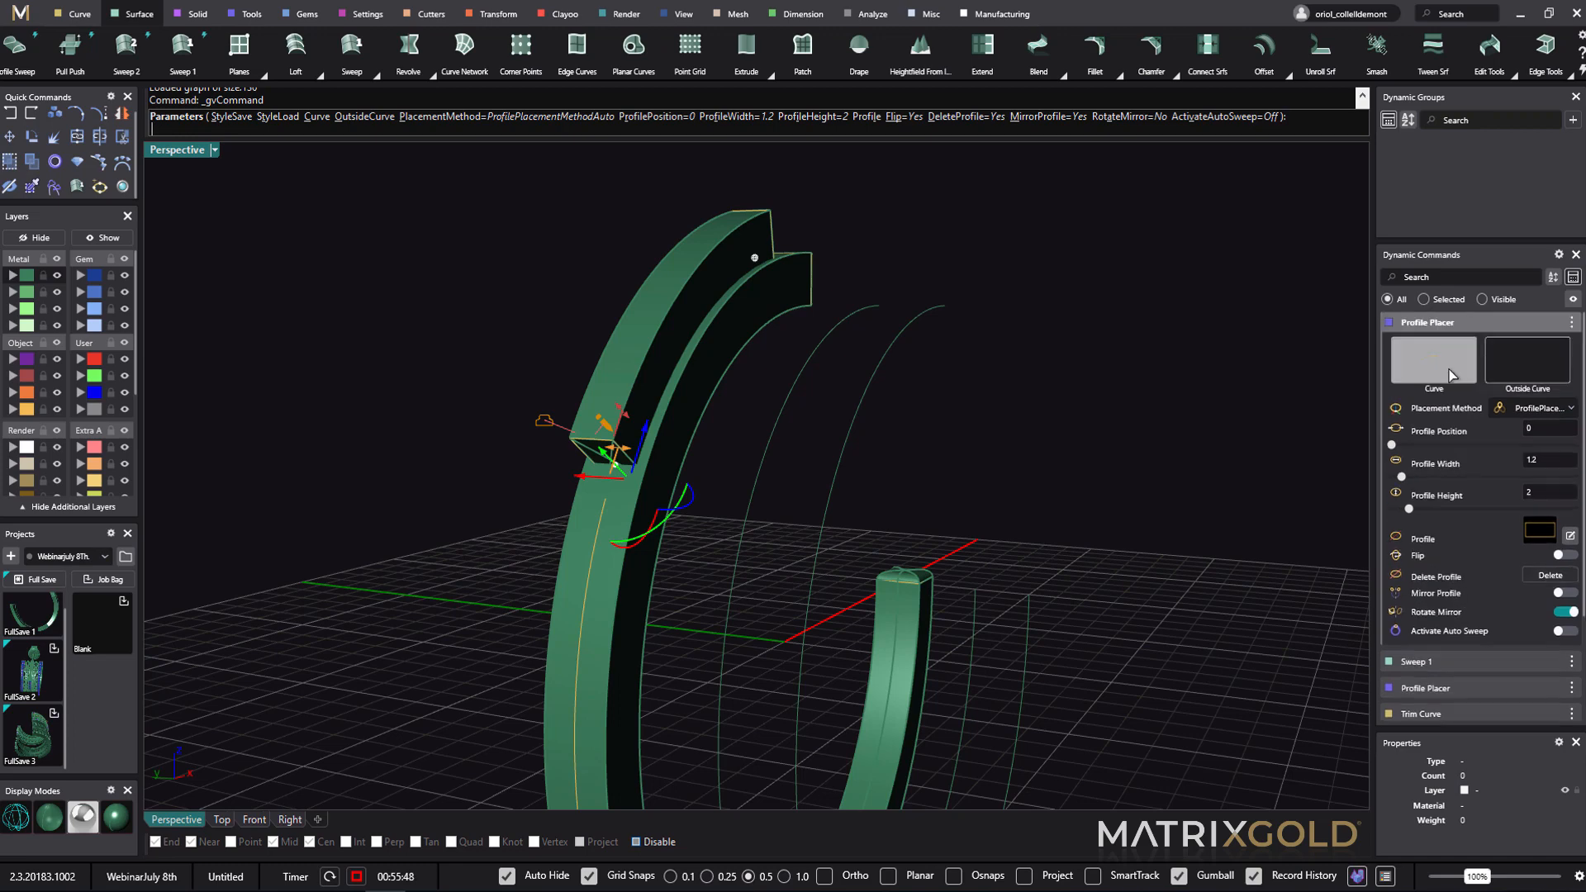
{"action": "left_click", "coordinate": [1448, 370]}
{"action": "right_click_drag", "start_coordinate": [1062, 575], "coordinate": [1094, 392]}
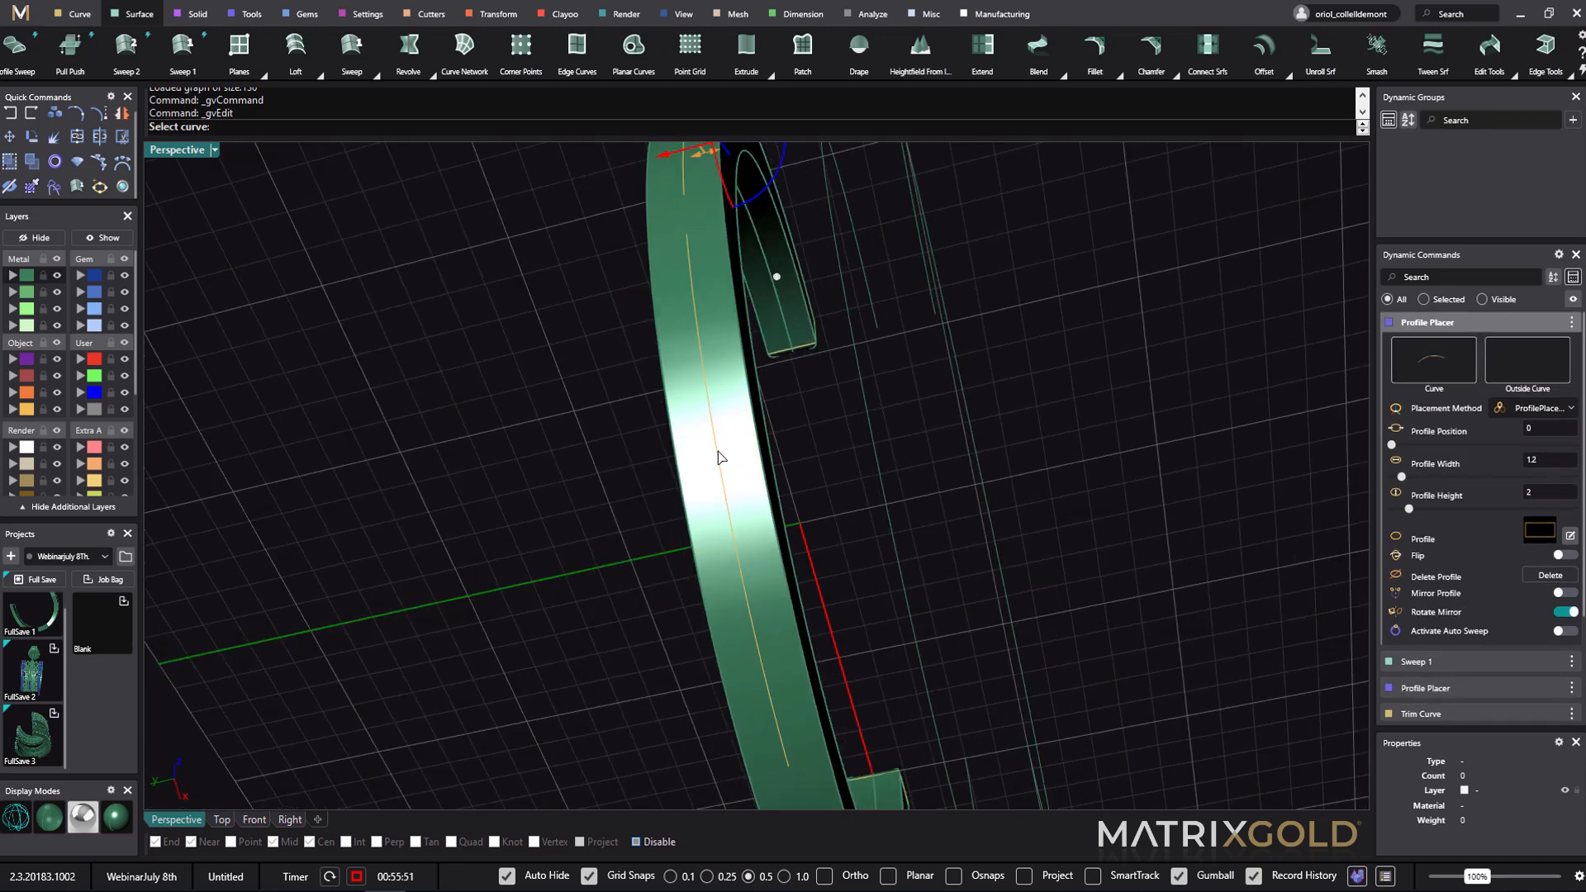
{"action": "left_click", "coordinate": [718, 451]}
{"action": "right_click", "coordinate": [945, 501]}
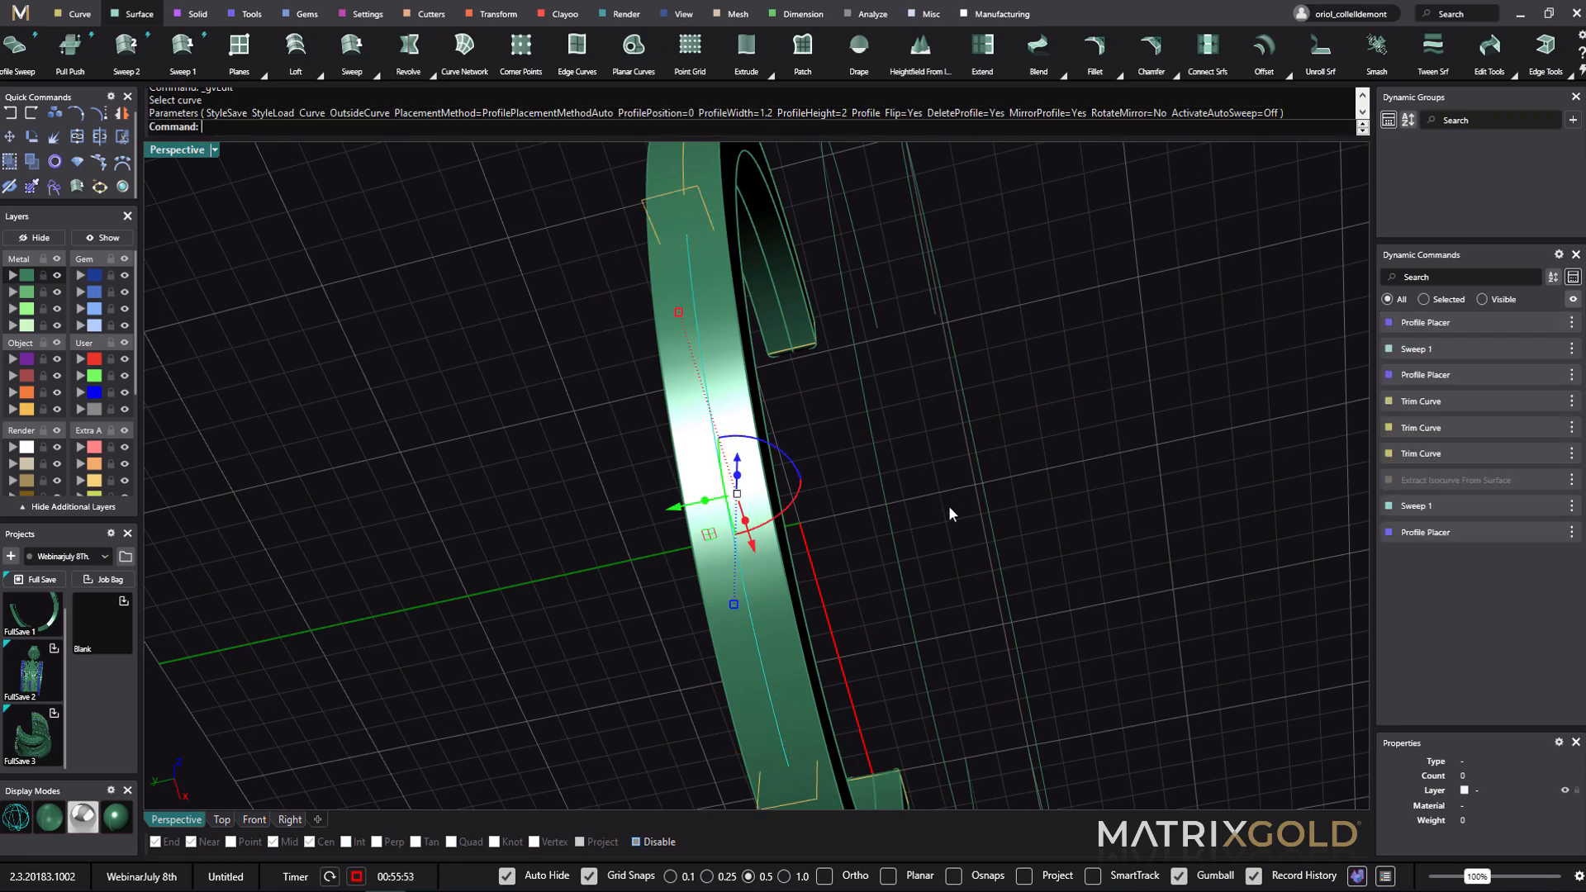
- Create a Sweep 1 surface using the lowest trimmed curve as rail and its two square end profiles
{"action": "right_click_drag", "start_coordinate": [948, 506], "coordinate": [1030, 322]}
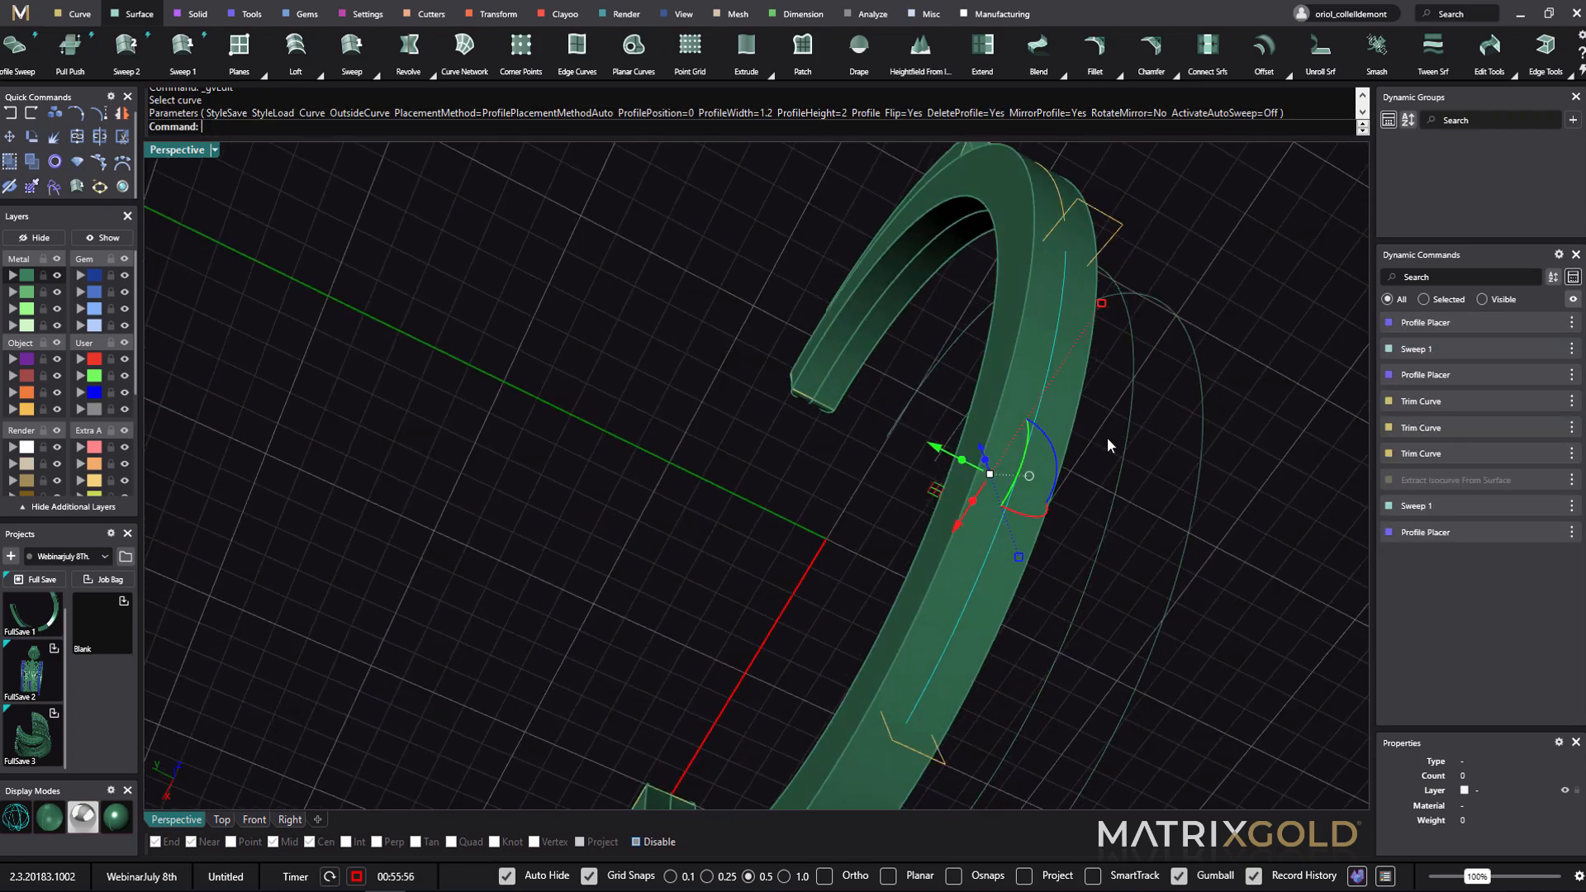
{"action": "right_click_drag", "start_coordinate": [1154, 463], "coordinate": [1099, 517]}
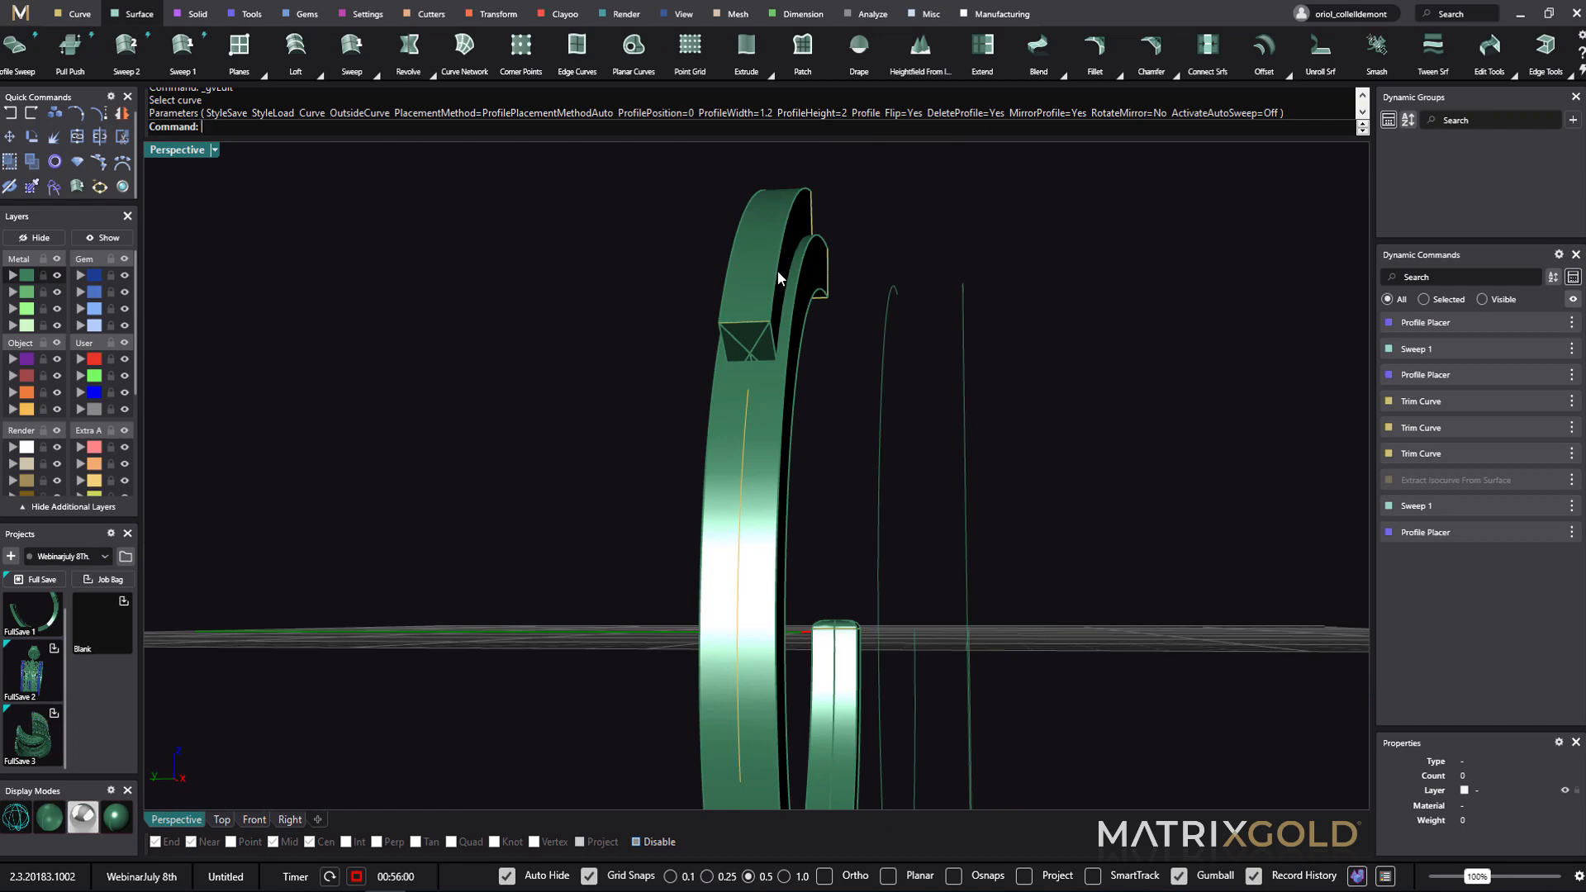
{"action": "right_click_drag", "start_coordinate": [777, 271], "coordinate": [1055, 544]}
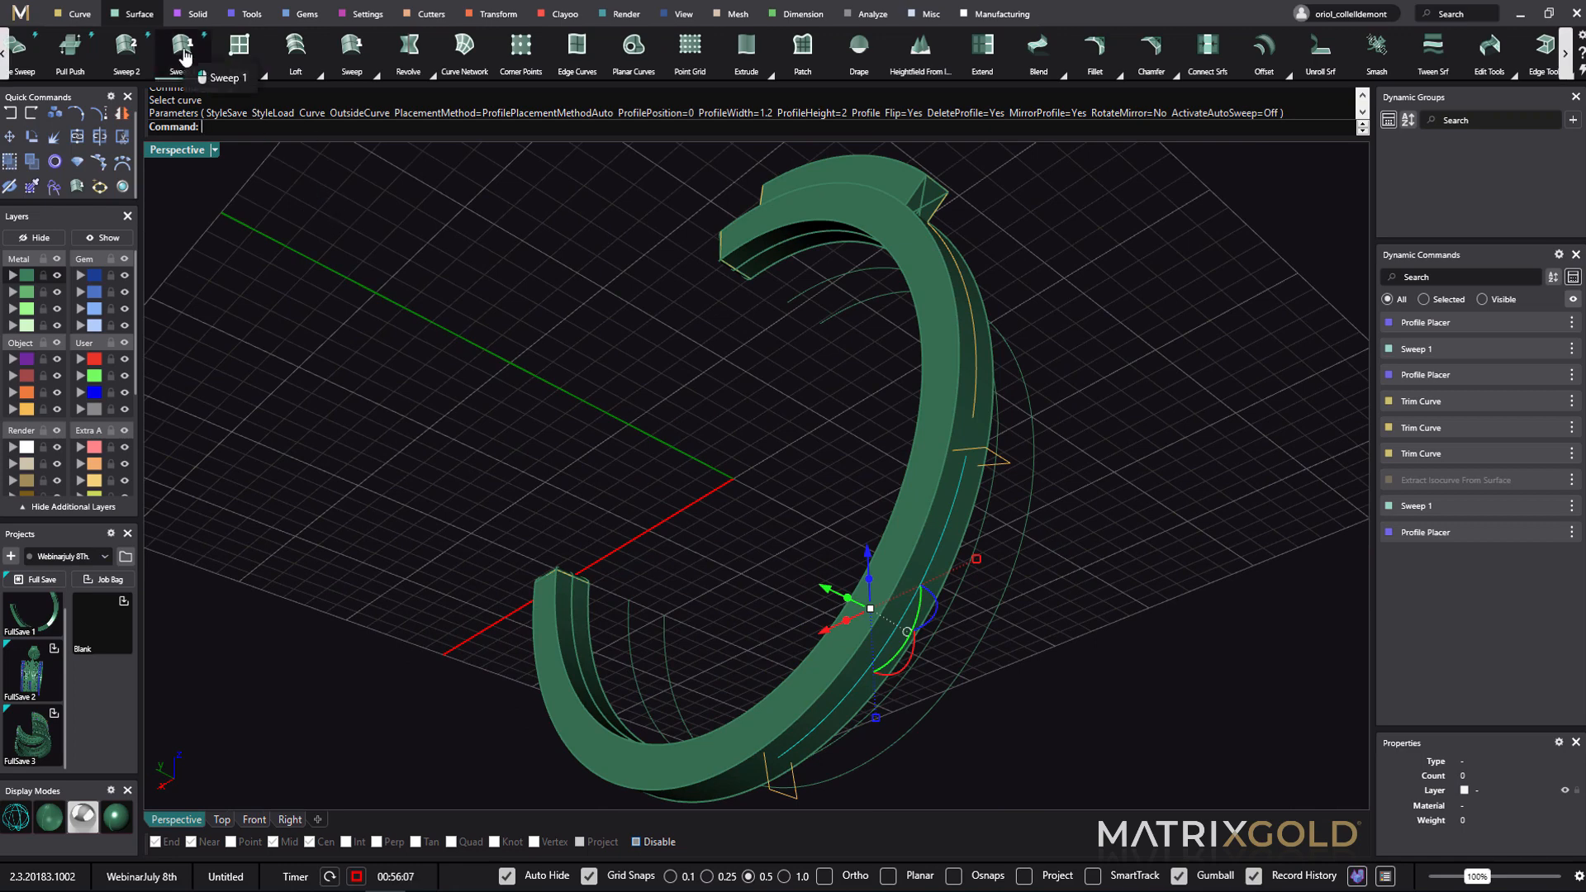
{"action": "left_click", "coordinate": [999, 468]}
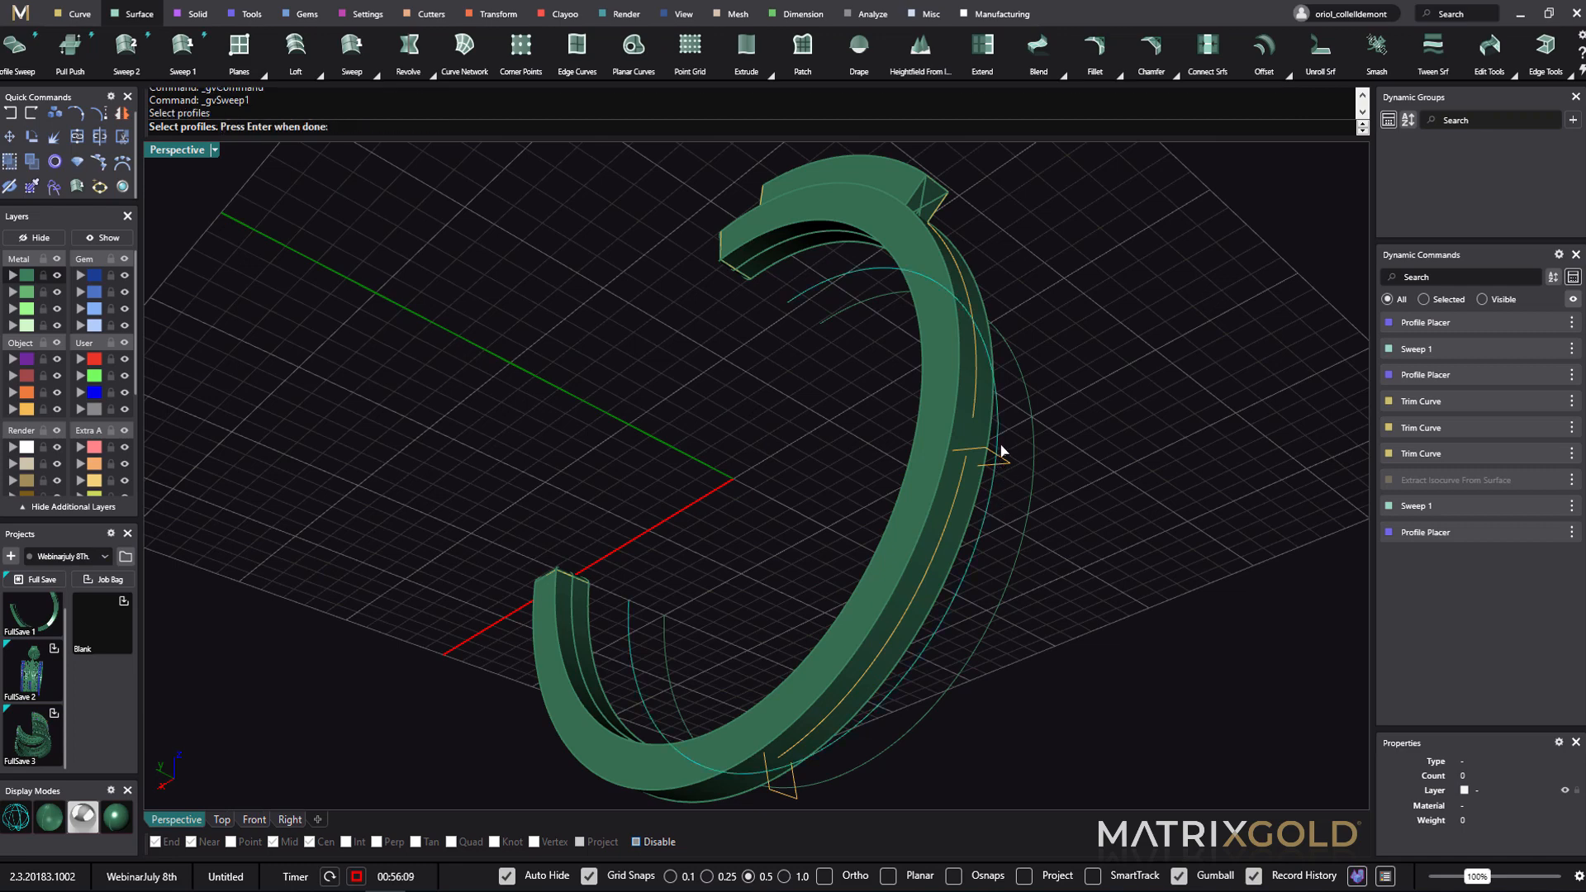
{"action": "key", "text": "Return"}
{"action": "left_click", "coordinate": [1007, 467]}
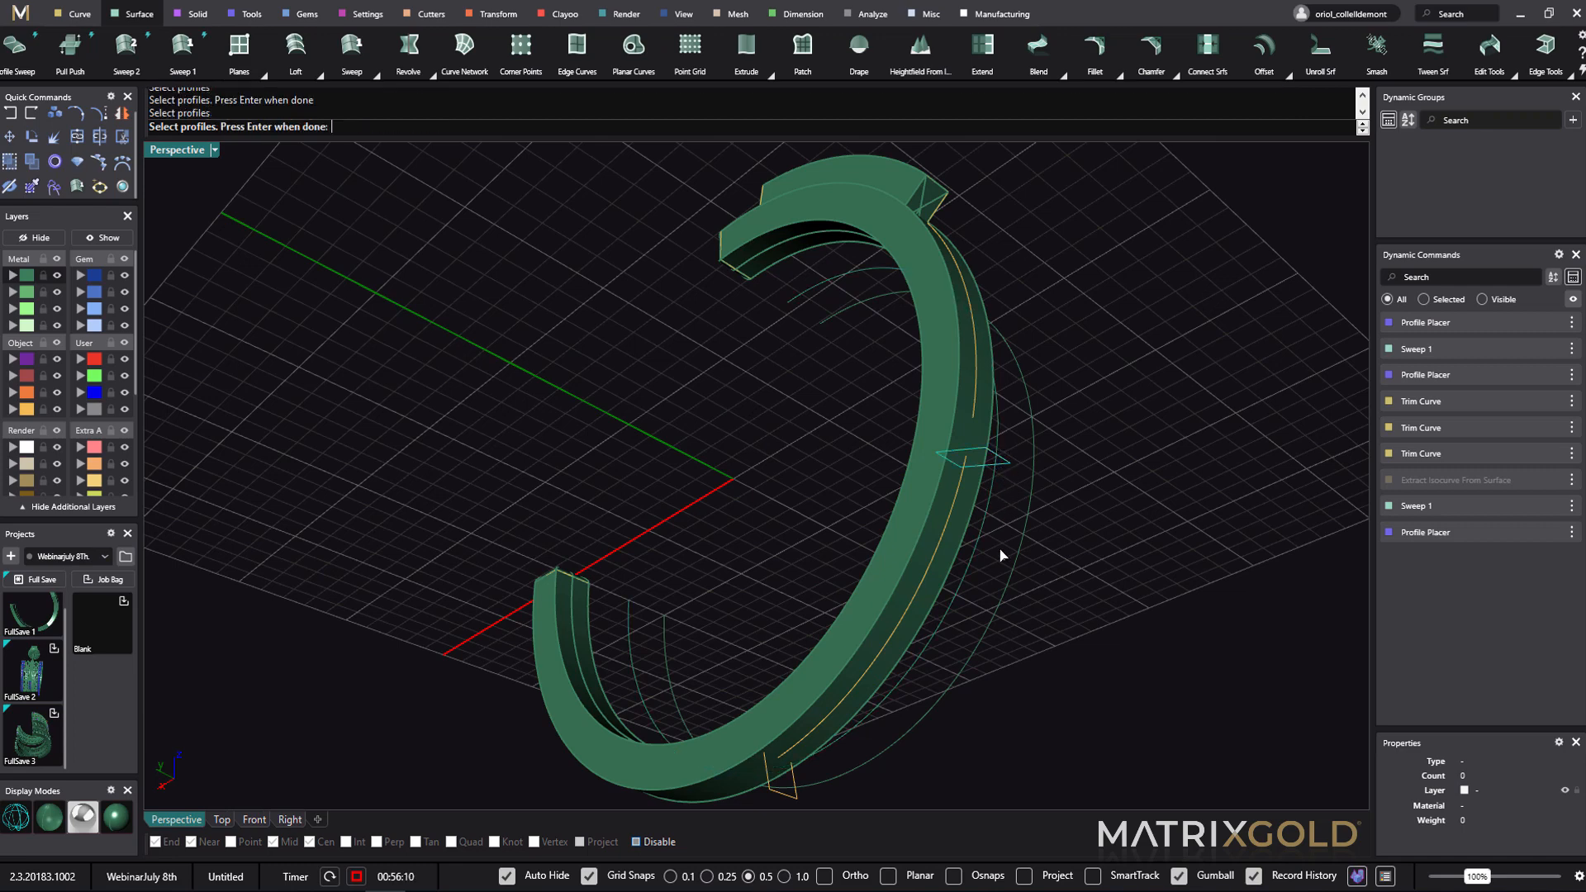
{"action": "left_click", "coordinate": [789, 803]}
{"action": "key", "text": "Return"}
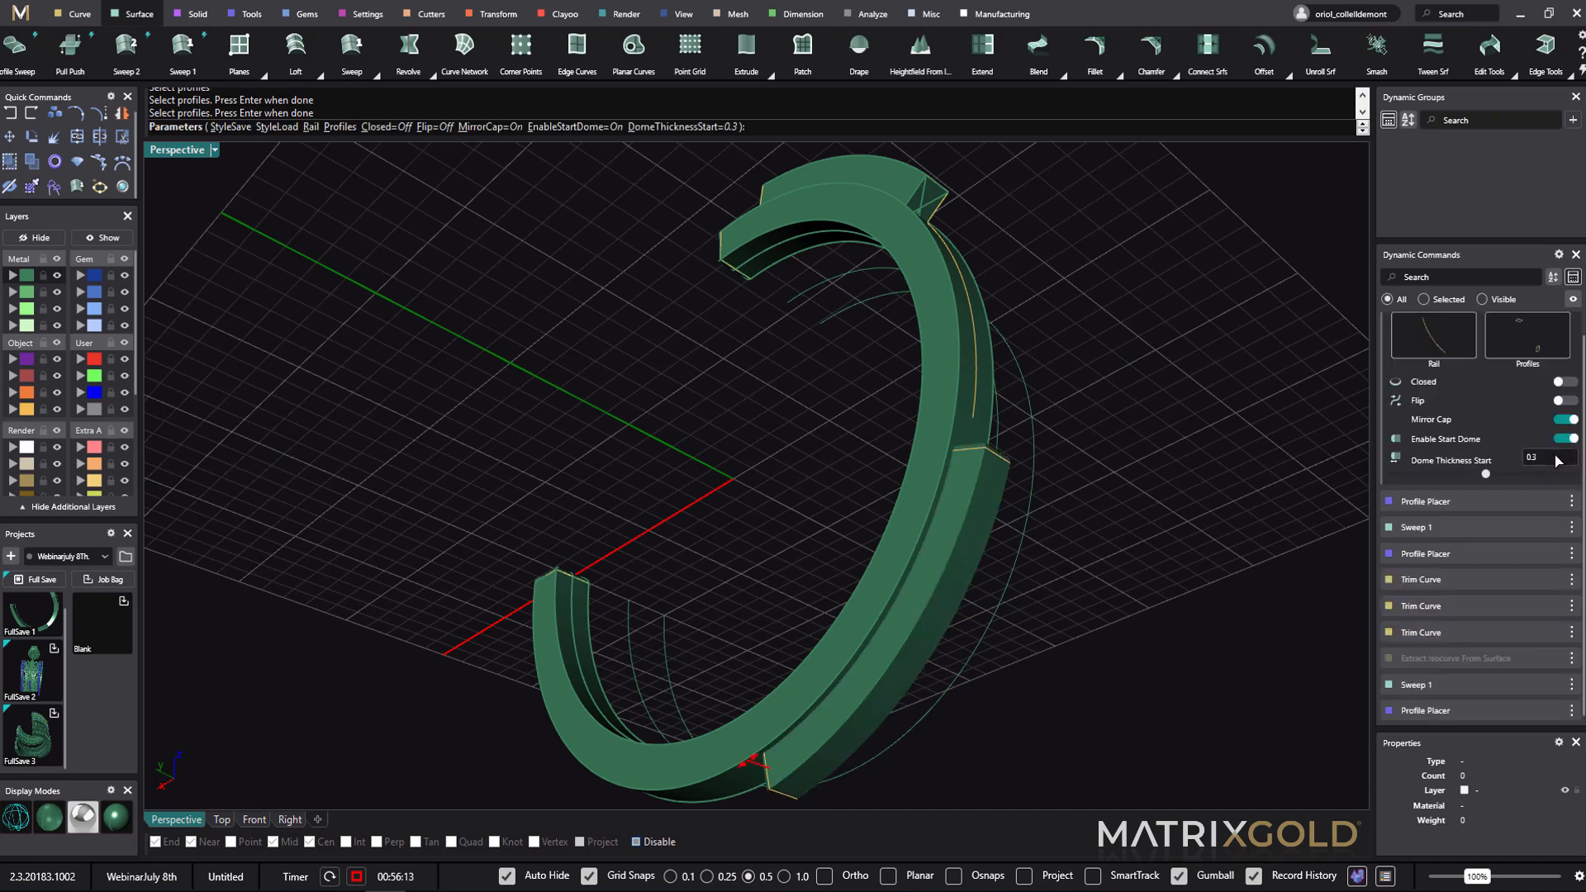
- Set the lower sweep's start dome thickness to 0 and accept the sweep
{"action": "left_click", "coordinate": [1556, 459]}
{"action": "key", "text": "Return"}
{"action": "key", "text": "Return"}
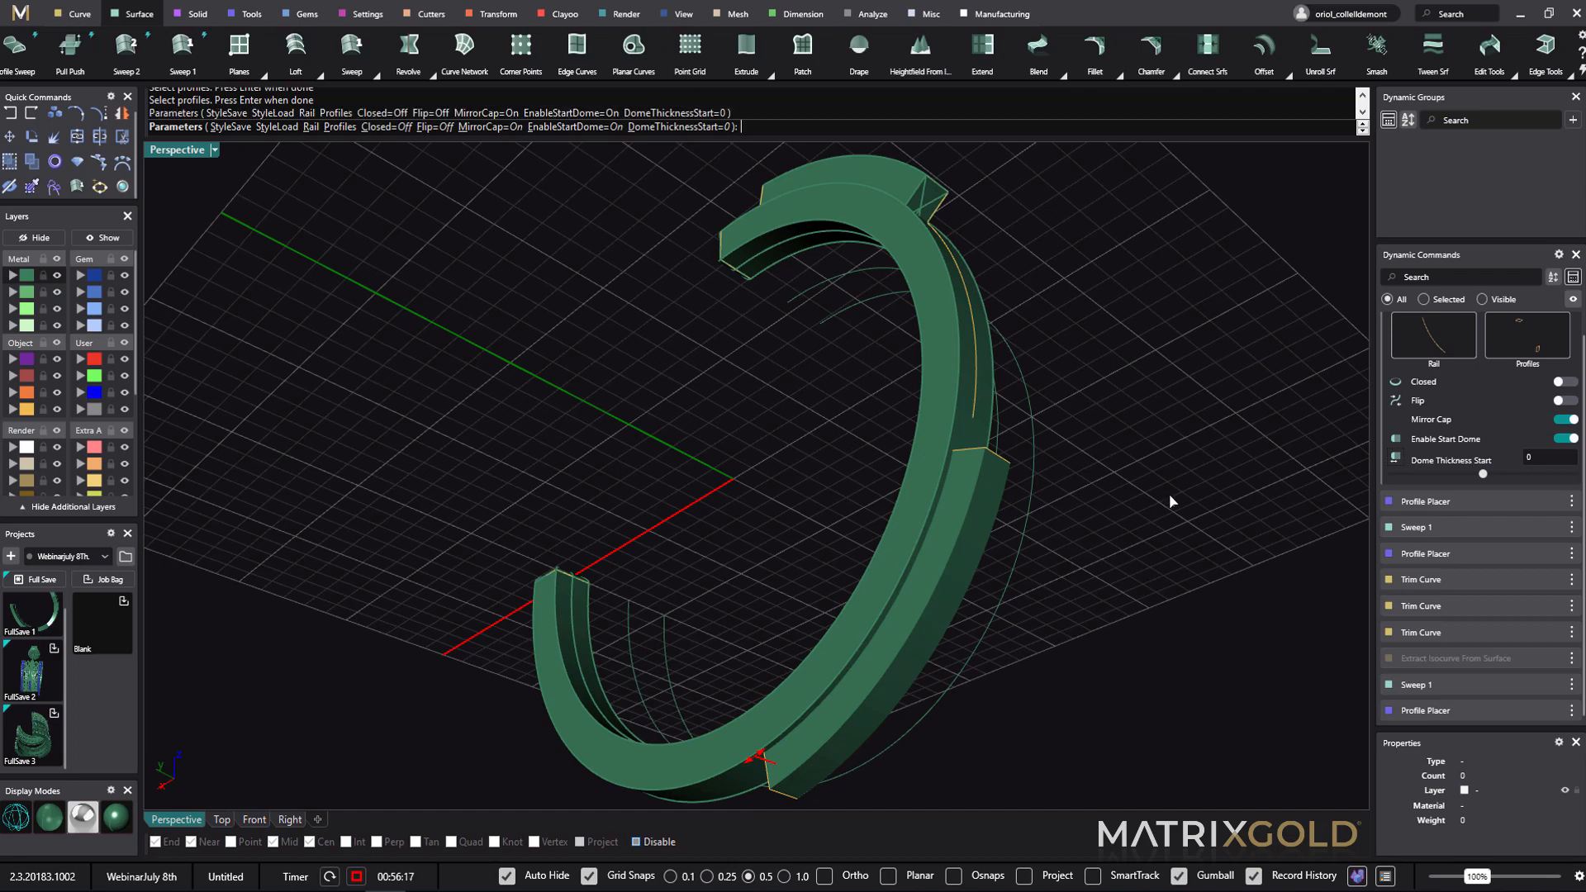
- Subtract the upper and lower swept sections from the band with a Boolean Difference
{"action": "right_click_drag", "start_coordinate": [1168, 493], "coordinate": [1072, 568]}
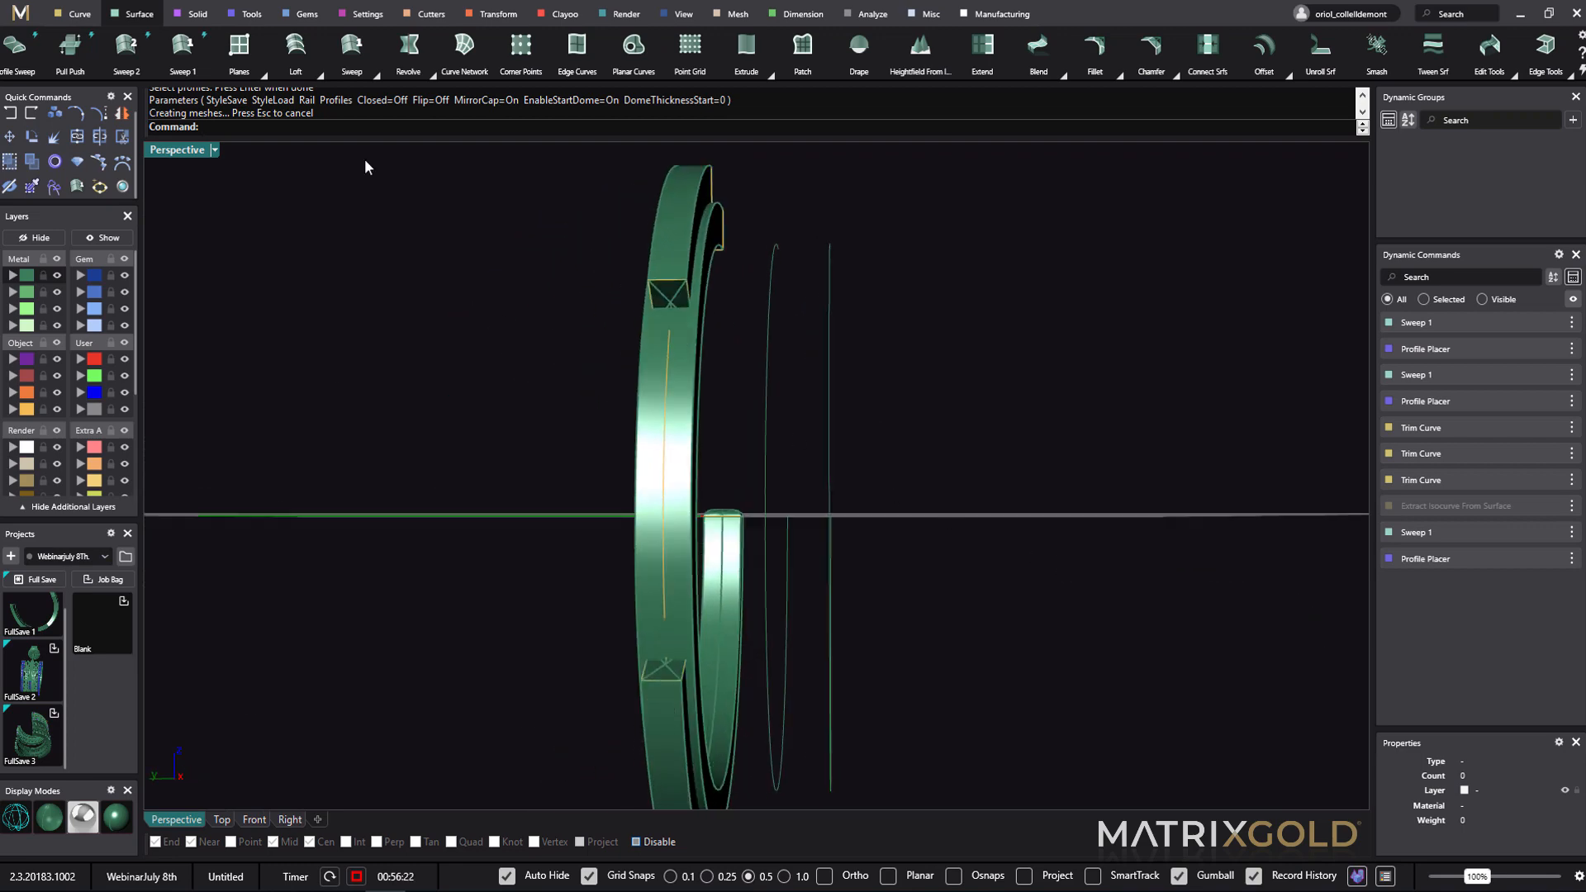
{"action": "left_click", "coordinate": [204, 21]}
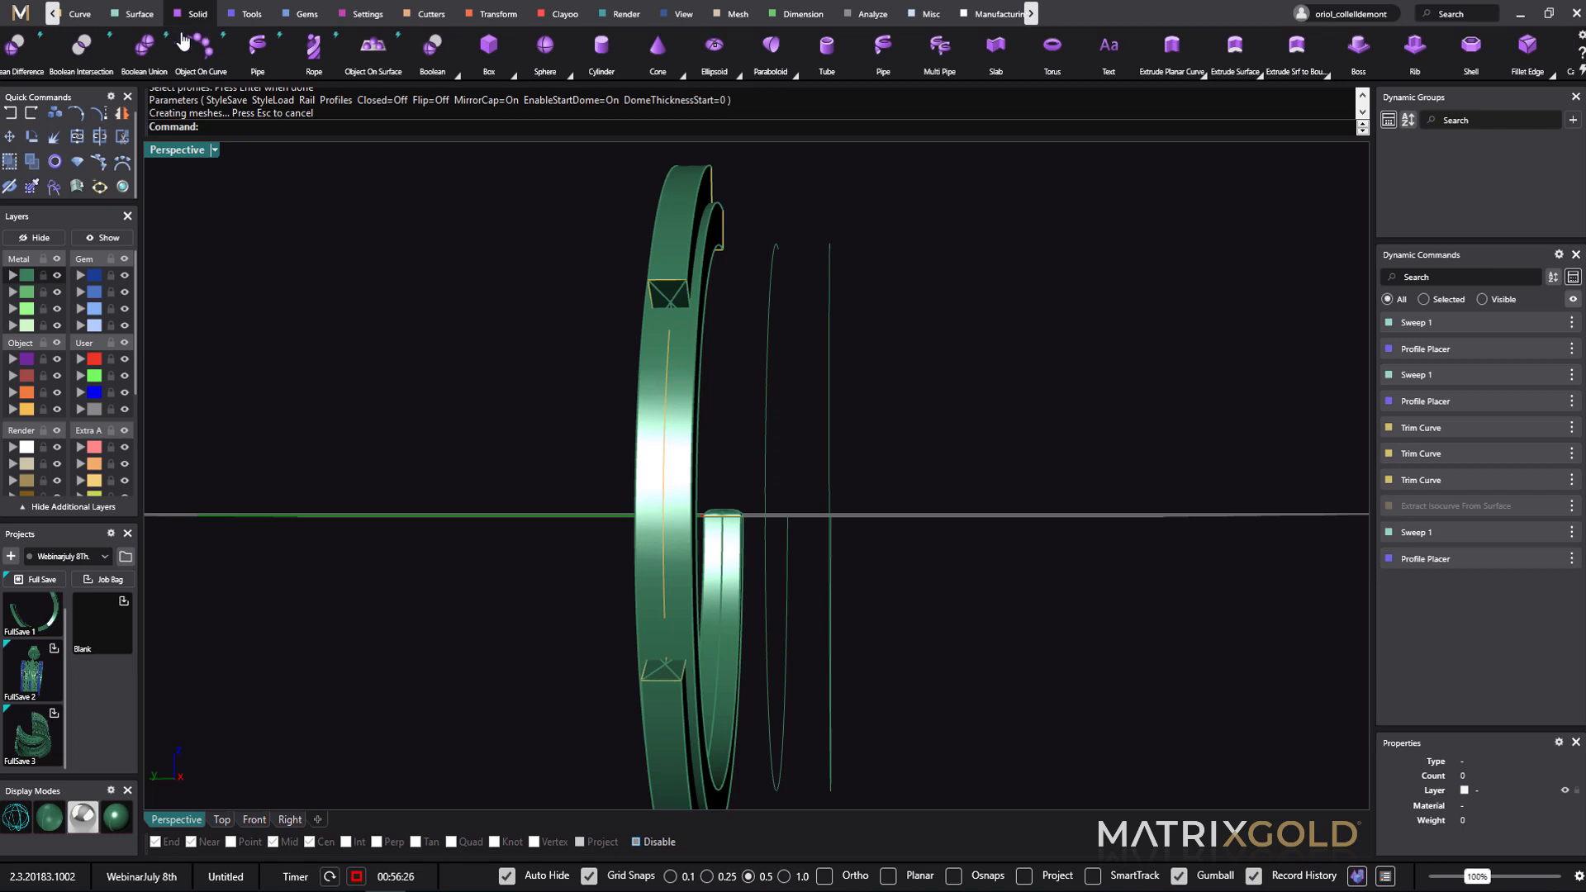
{"action": "left_click", "coordinate": [18, 48]}
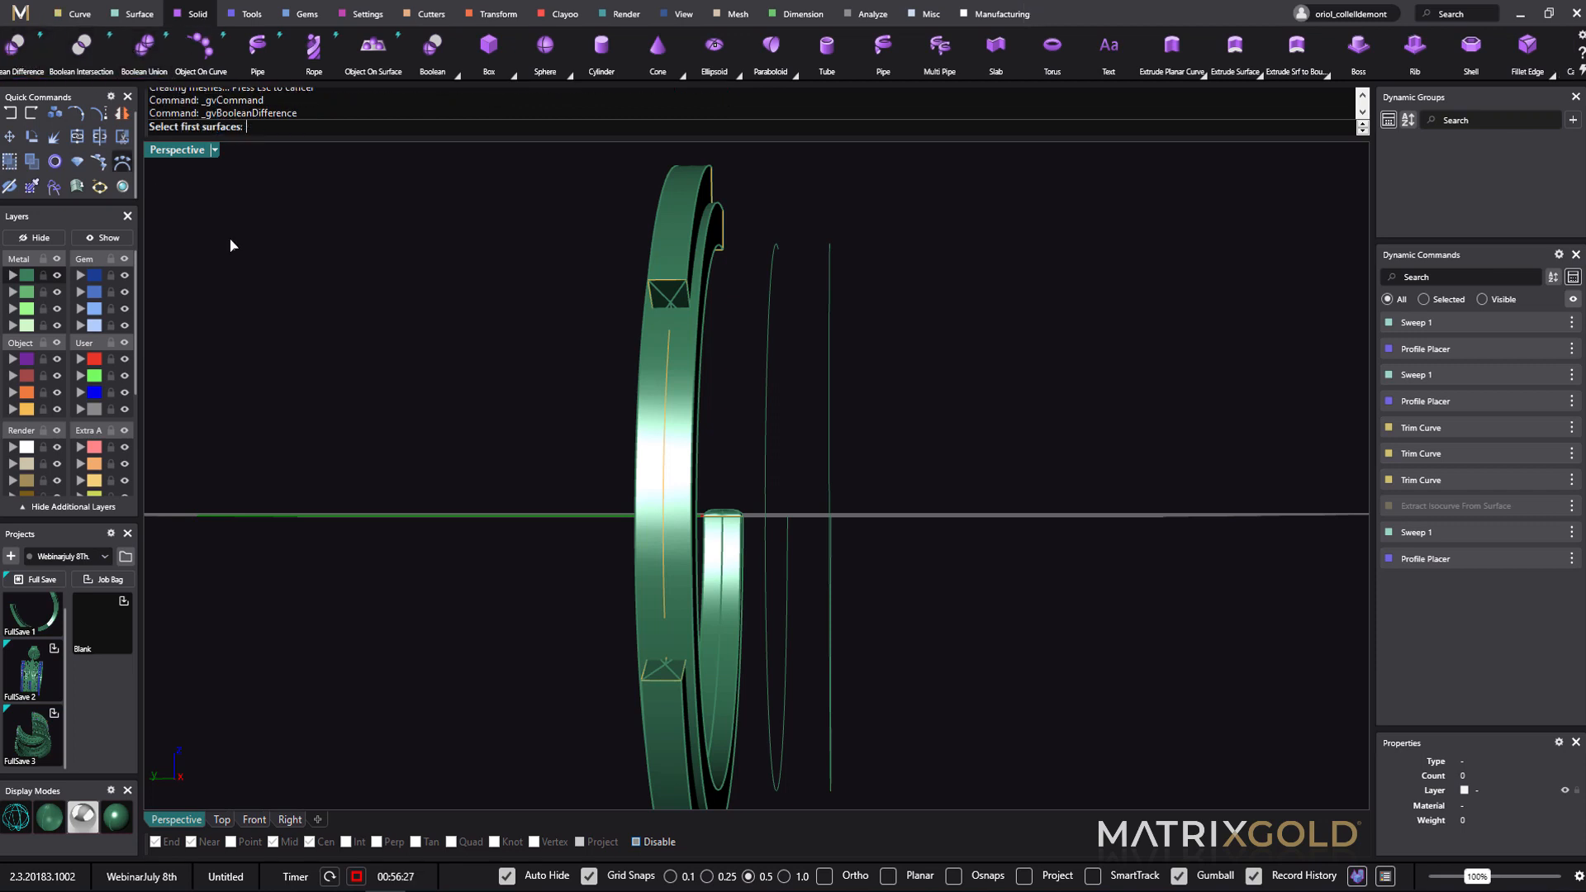
{"action": "left_click", "coordinate": [679, 352]}
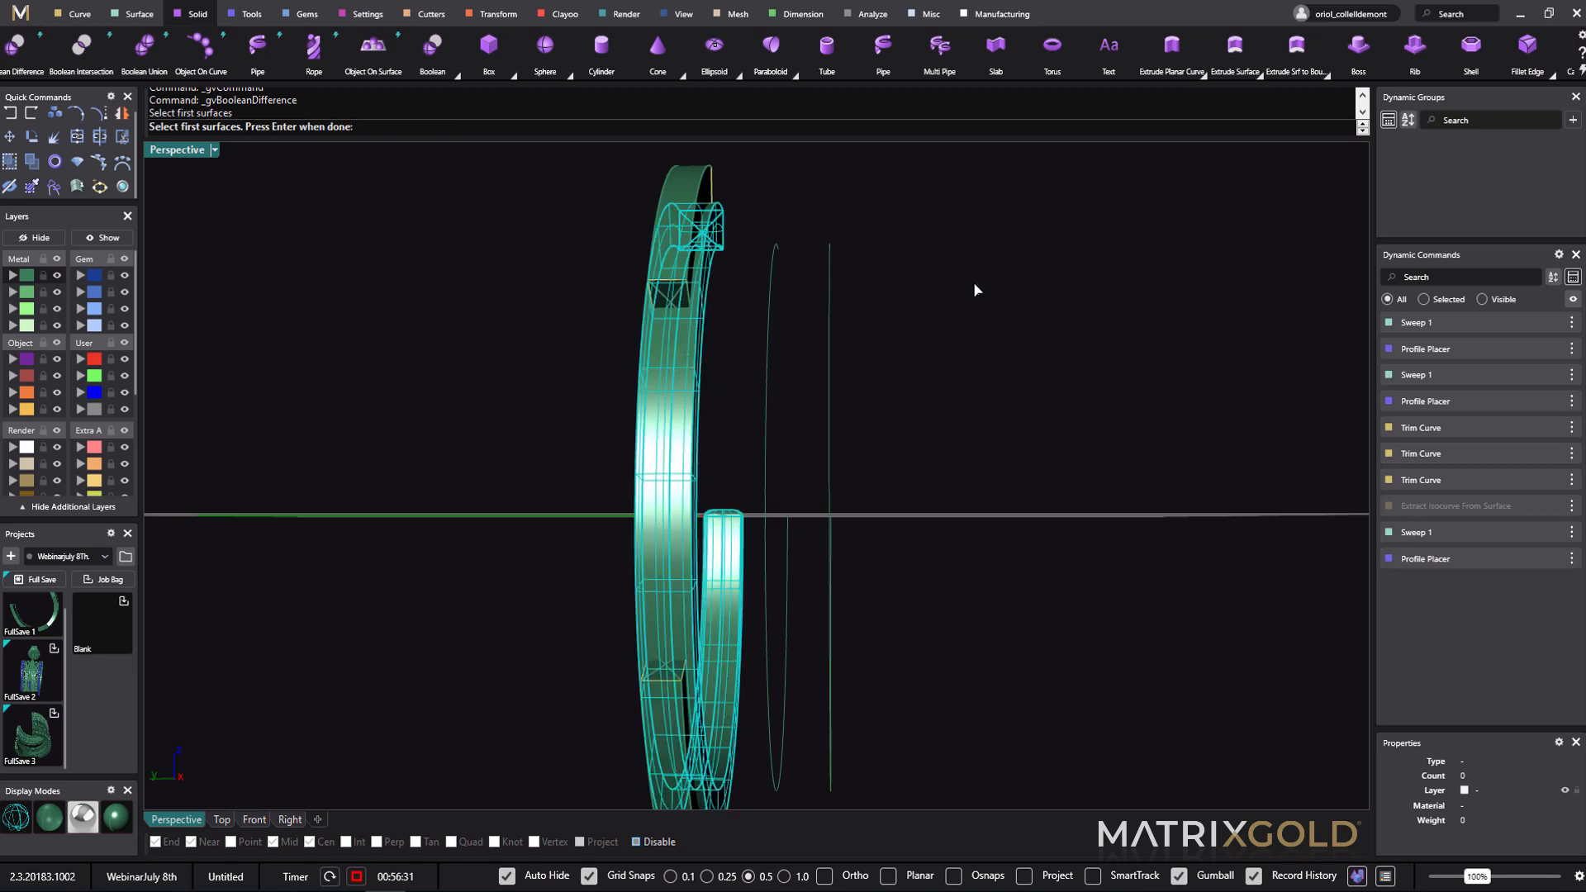
{"action": "key", "text": "Return"}
{"action": "left_click", "coordinate": [698, 276]}
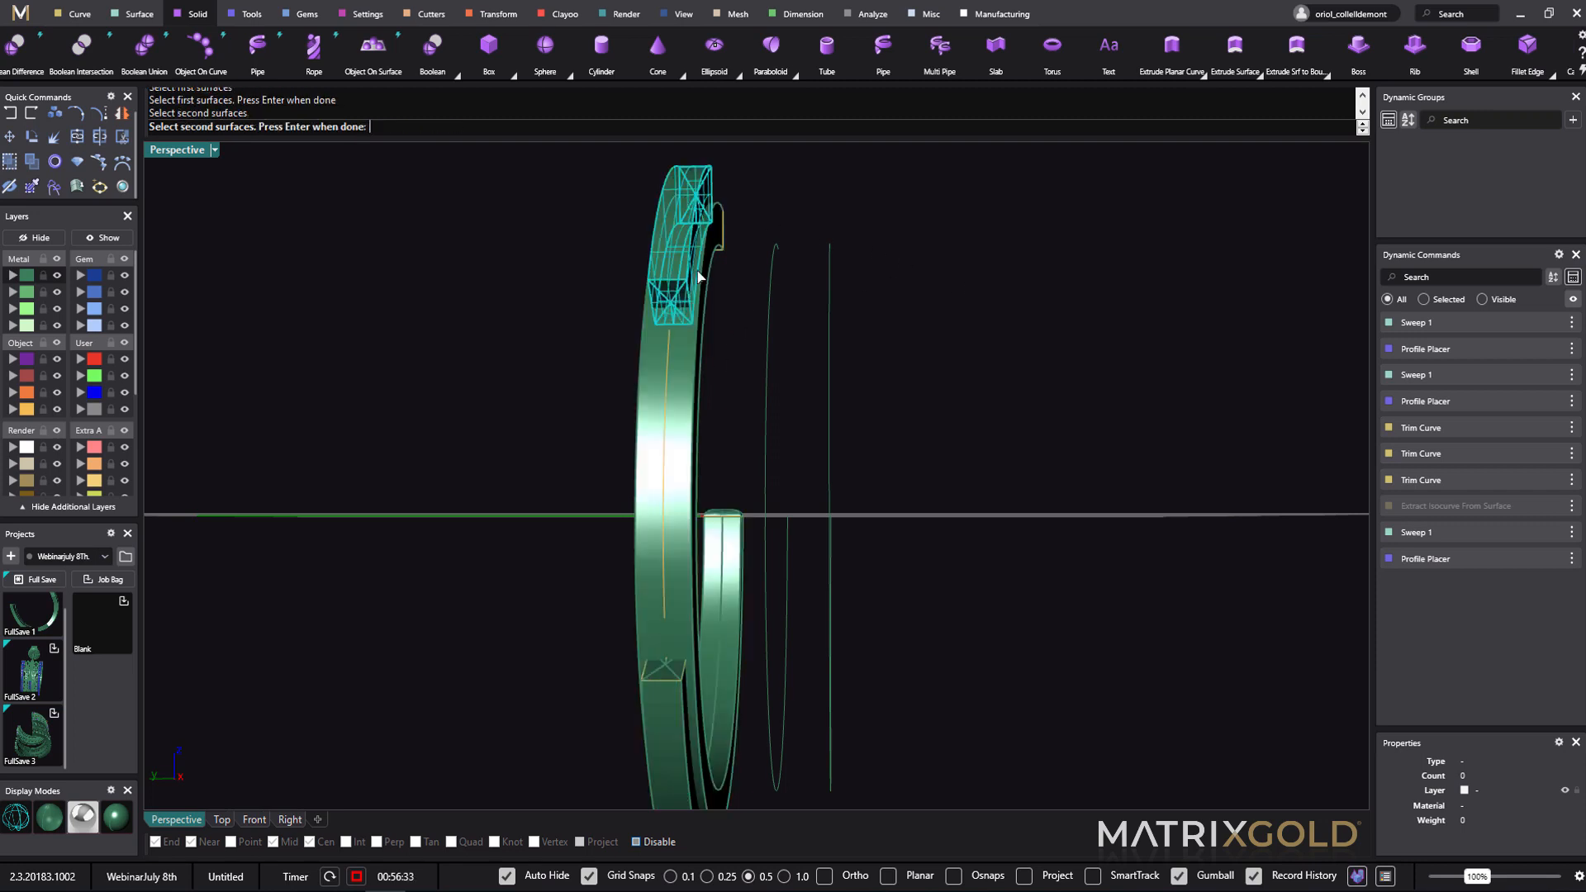
{"action": "left_click", "coordinate": [665, 726]}
{"action": "key", "text": "Return"}
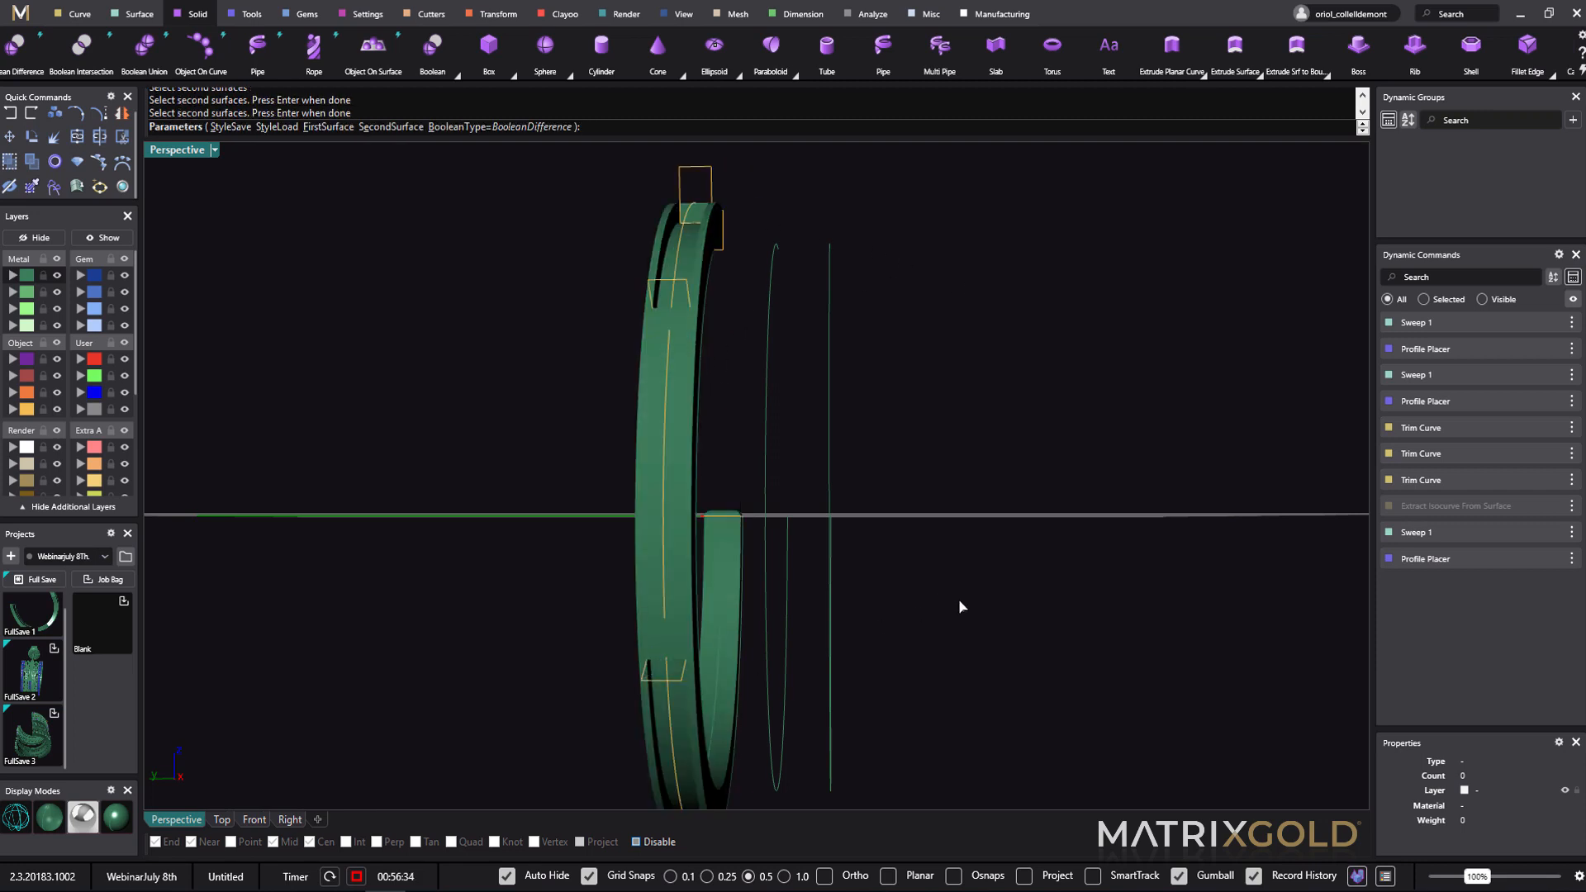
{"action": "key", "text": "Return"}
- Edit the uppermost trimmed curve so its Trim End is 0.979, extending the upper channel toward the band's end
{"action": "right_click_drag", "start_coordinate": [953, 570], "coordinate": [1152, 717]}
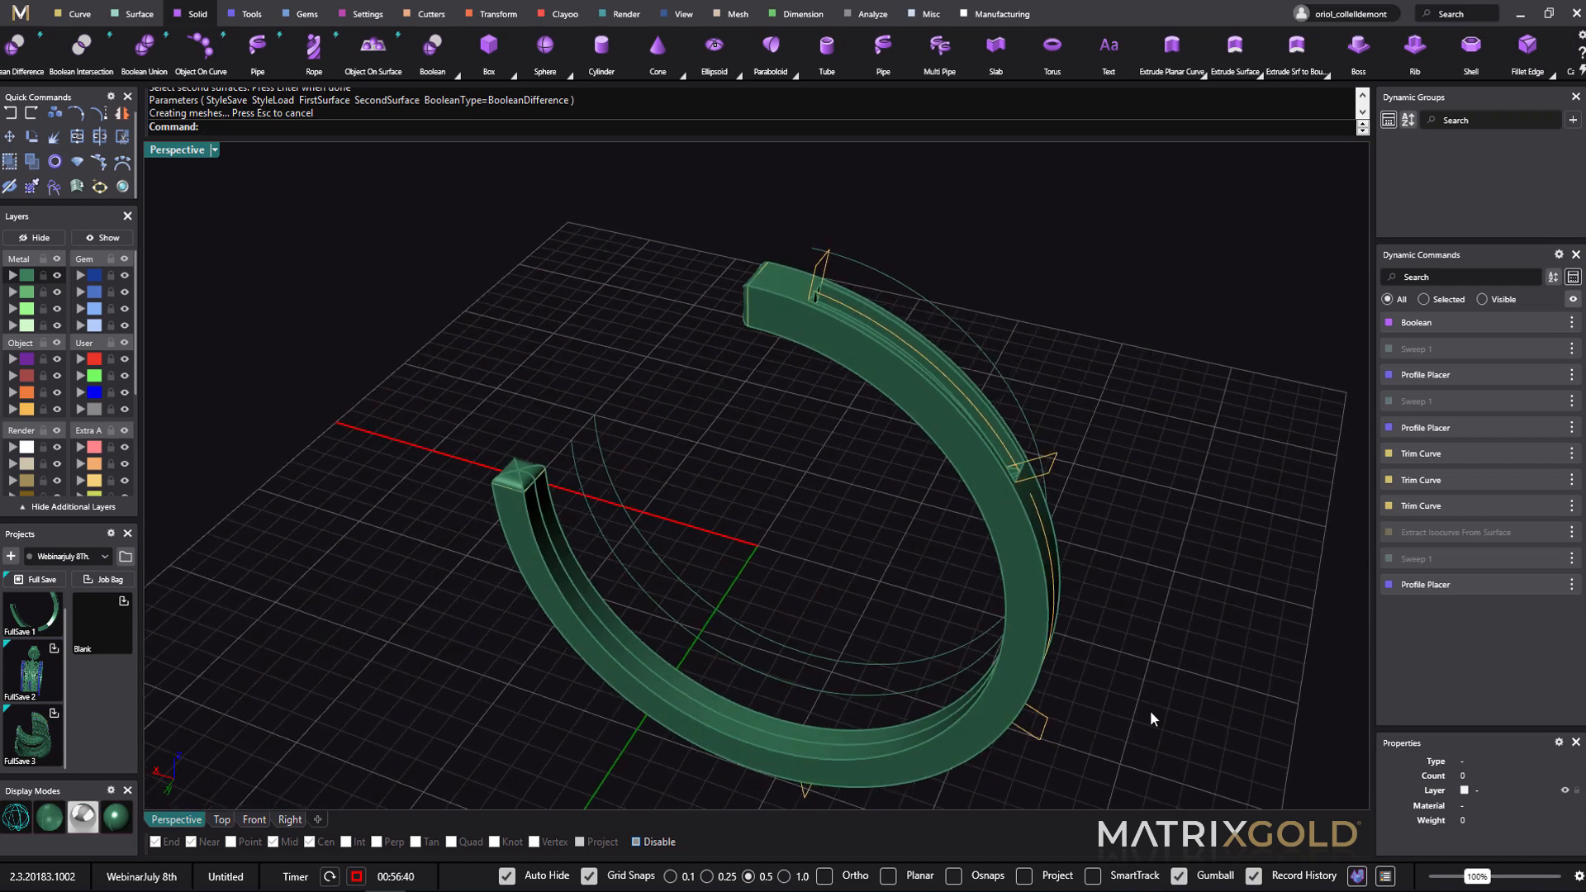
{"action": "right_click_drag", "start_coordinate": [1141, 517], "coordinate": [1116, 490]}
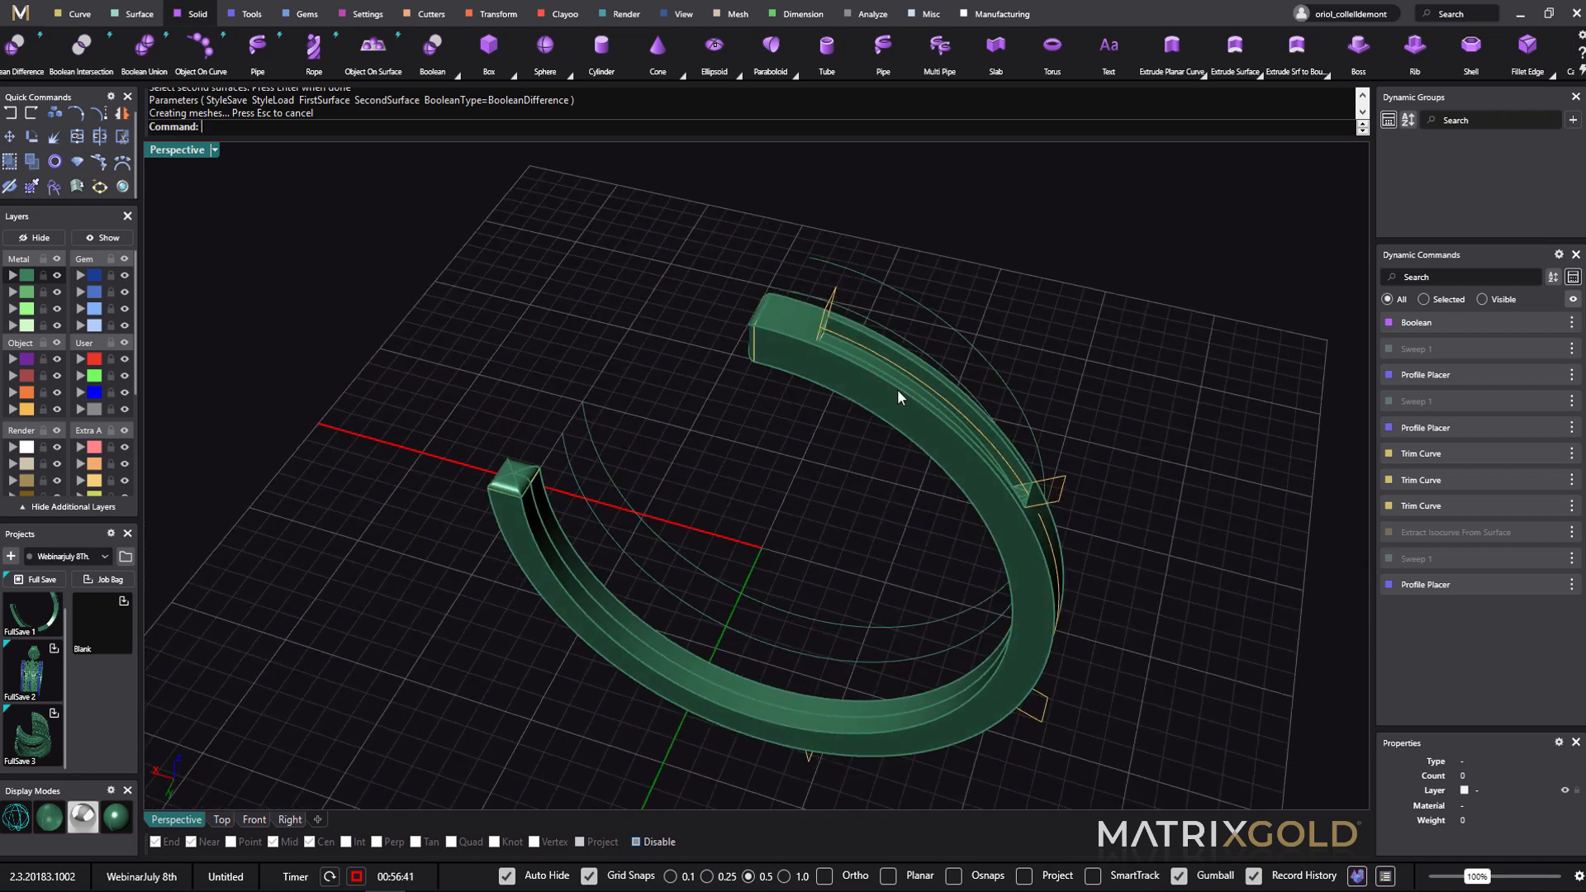
{"action": "left_click", "coordinate": [945, 399]}
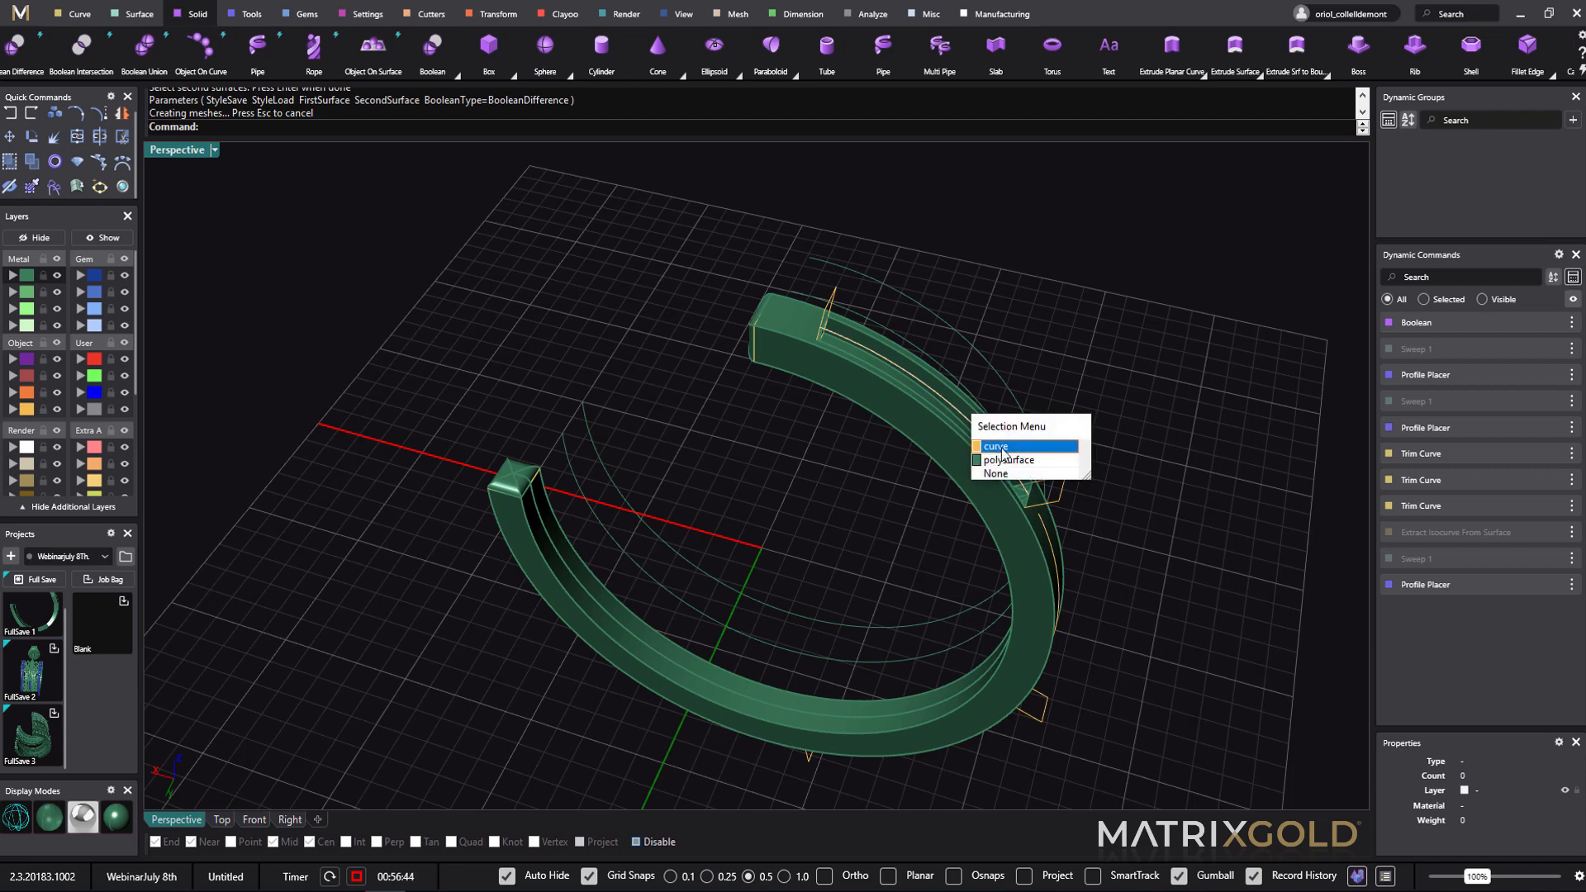
{"action": "left_click", "coordinate": [1006, 442]}
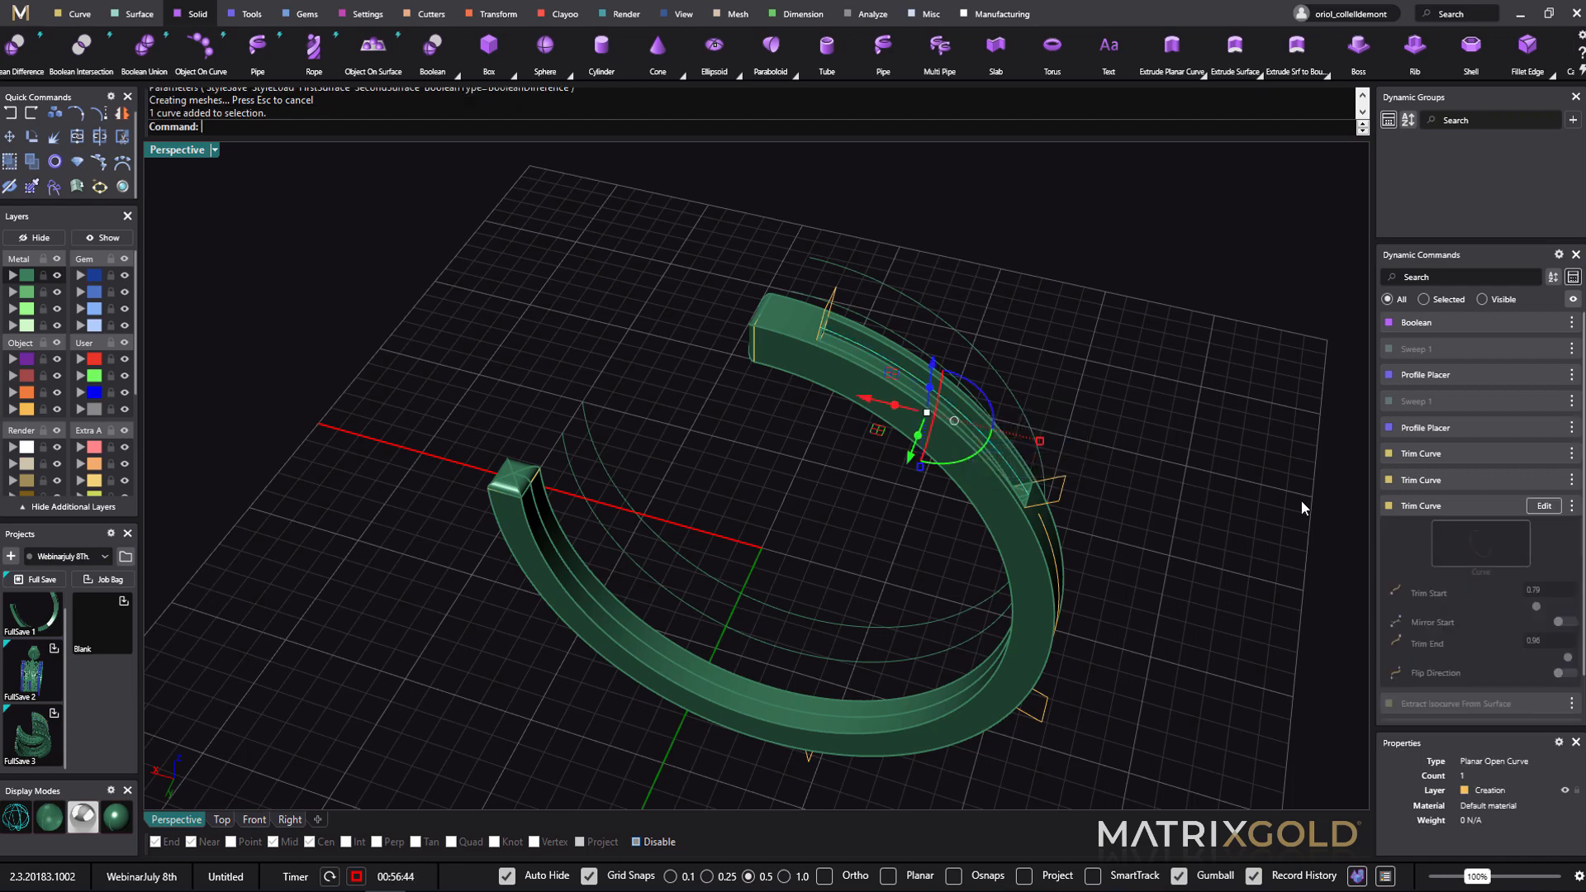
{"action": "left_click", "coordinate": [1541, 507]}
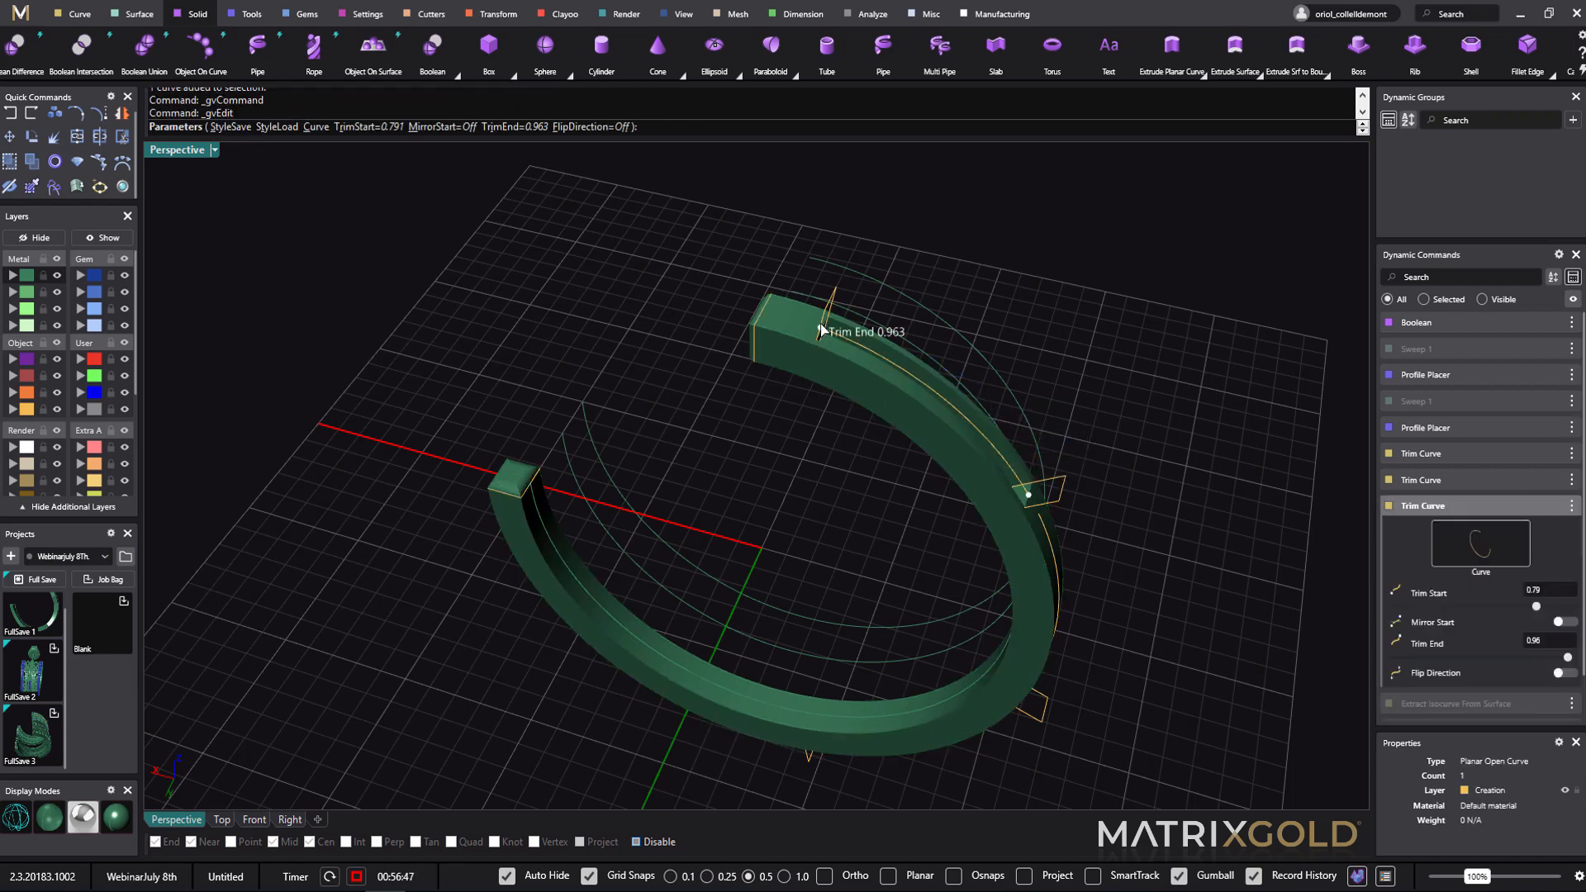
{"action": "left_click_drag", "start_coordinate": [822, 331], "coordinate": [796, 325]}
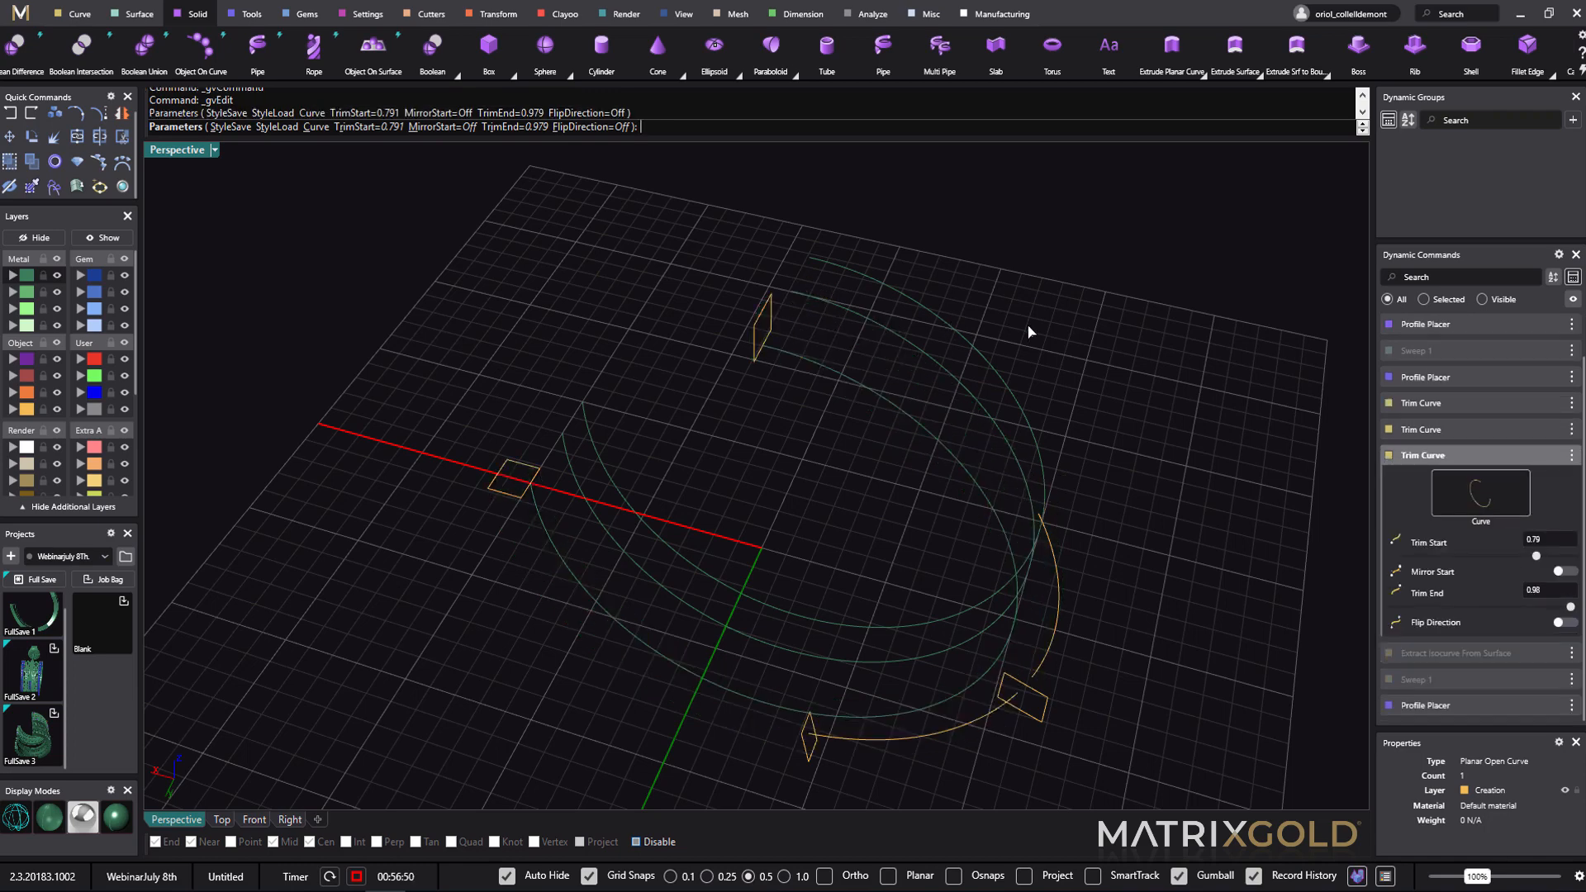
- Examine the upper and lower recessed channels and the uncut stretch between them from several angles
{"action": "right_click_drag", "start_coordinate": [1180, 475], "coordinate": [971, 411]}
{"action": "right_click_drag", "start_coordinate": [1000, 463], "coordinate": [1026, 635]}
{"action": "scroll", "coordinate": [726, 352], "scroll_direction": "up", "scroll_amount": 3}
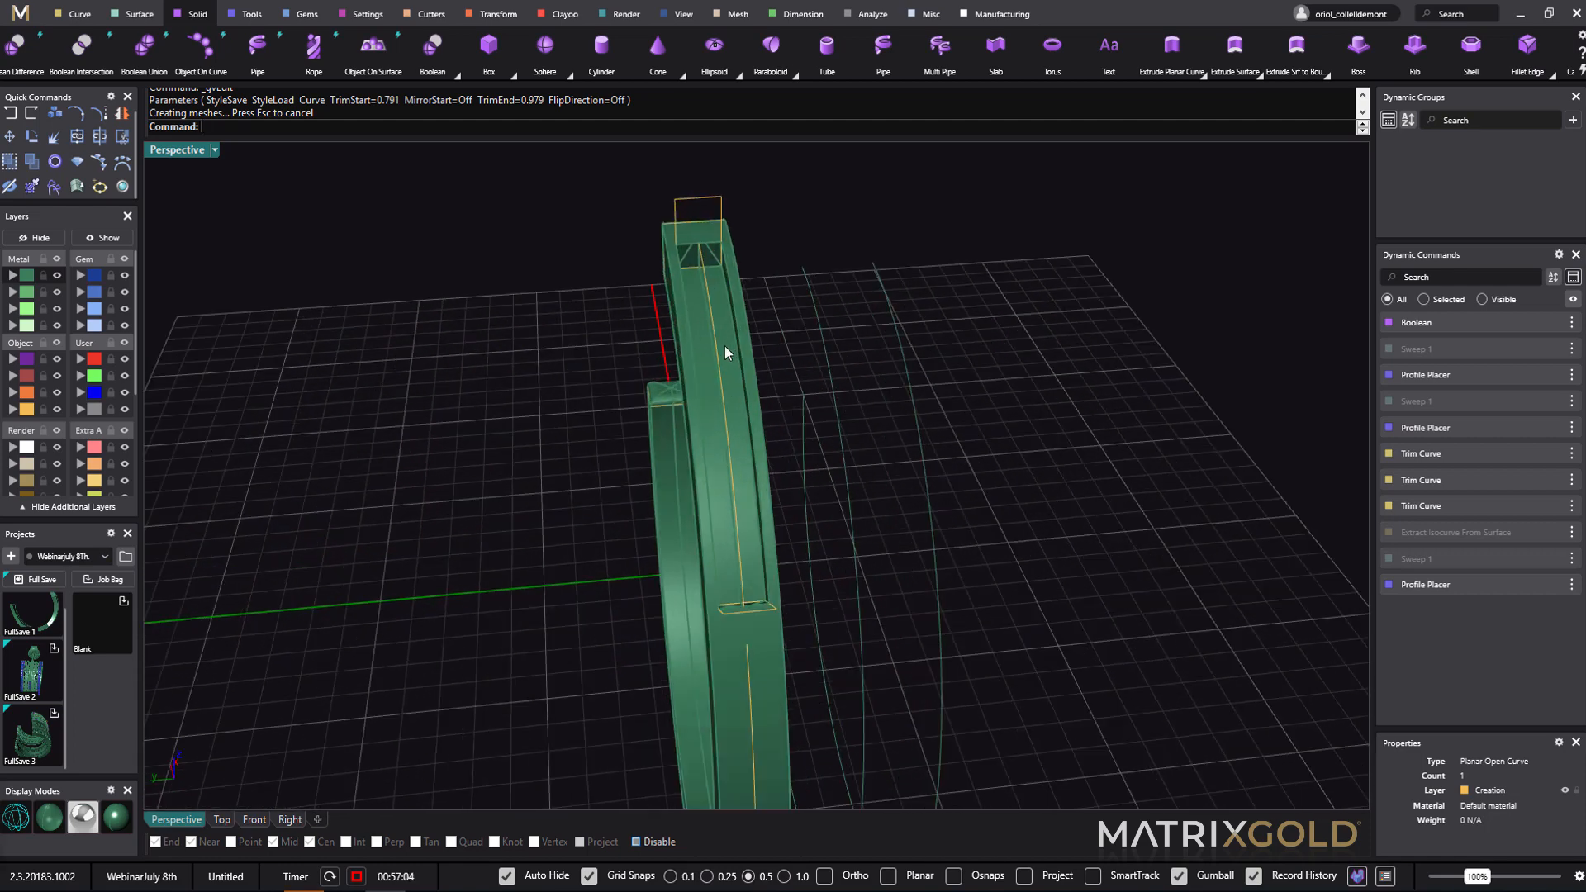
{"action": "right_click_drag", "start_coordinate": [727, 363], "coordinate": [711, 279]}
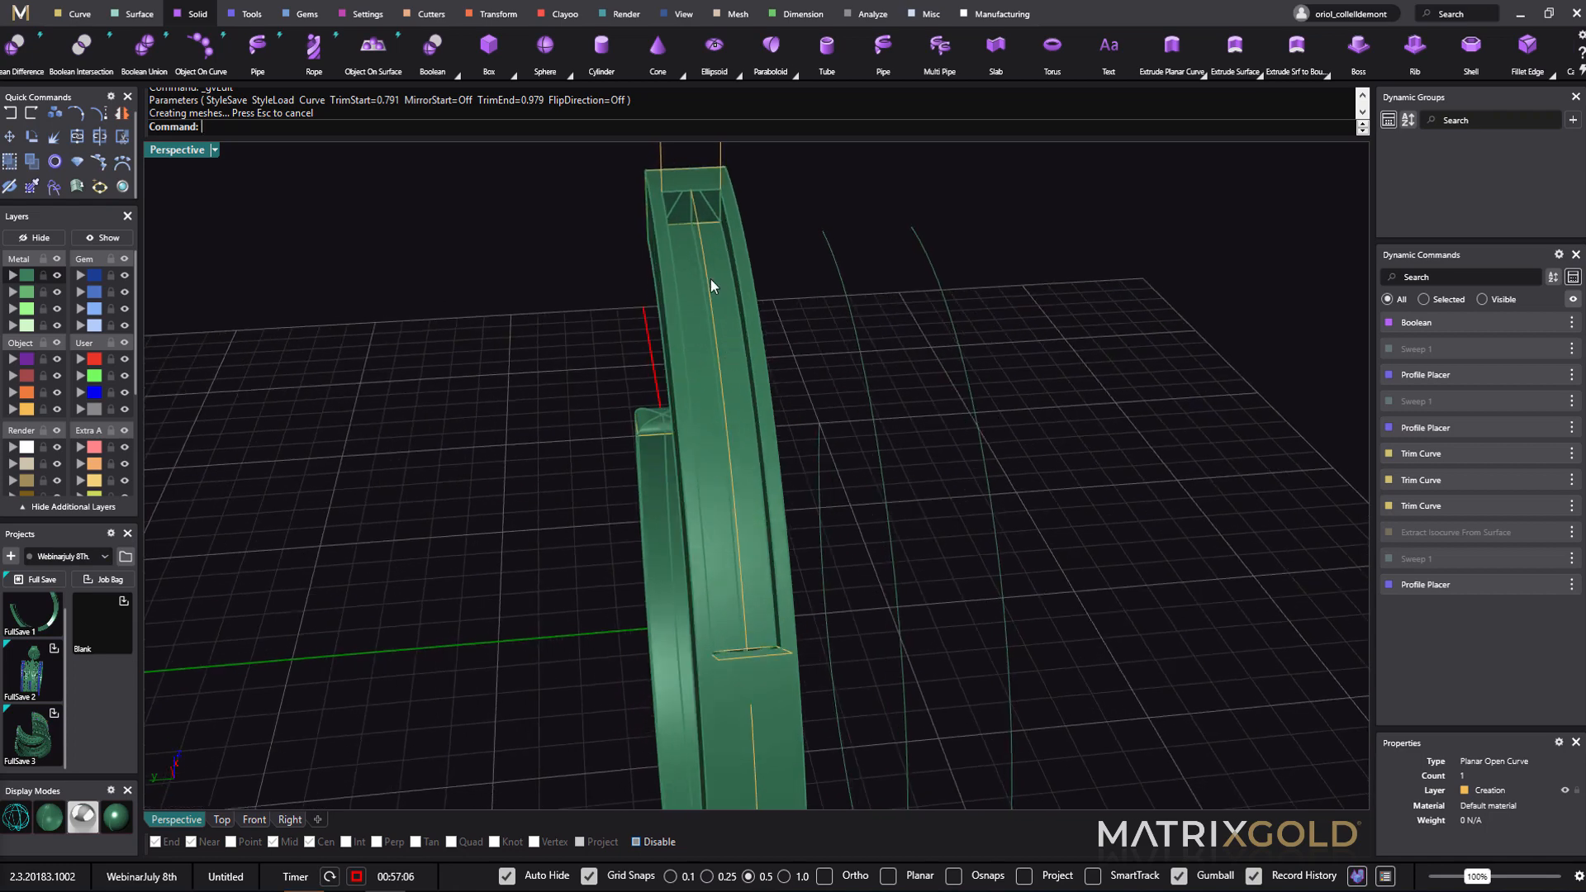
{"action": "right_click_drag", "start_coordinate": [785, 555], "coordinate": [906, 446]}
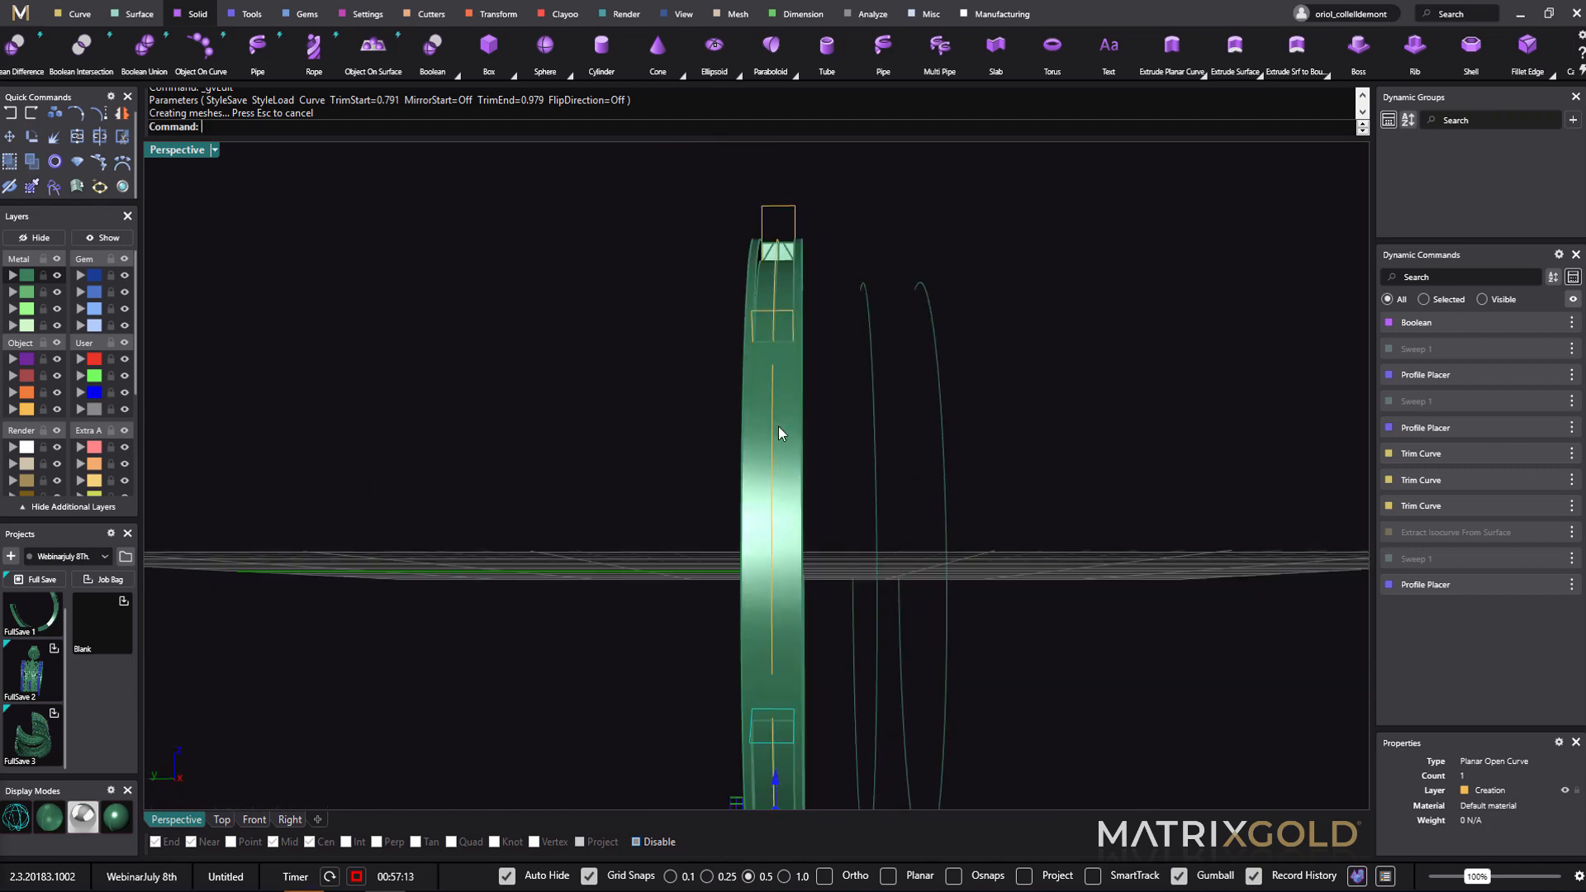
{"action": "right_click_drag", "start_coordinate": [849, 633], "coordinate": [835, 592]}
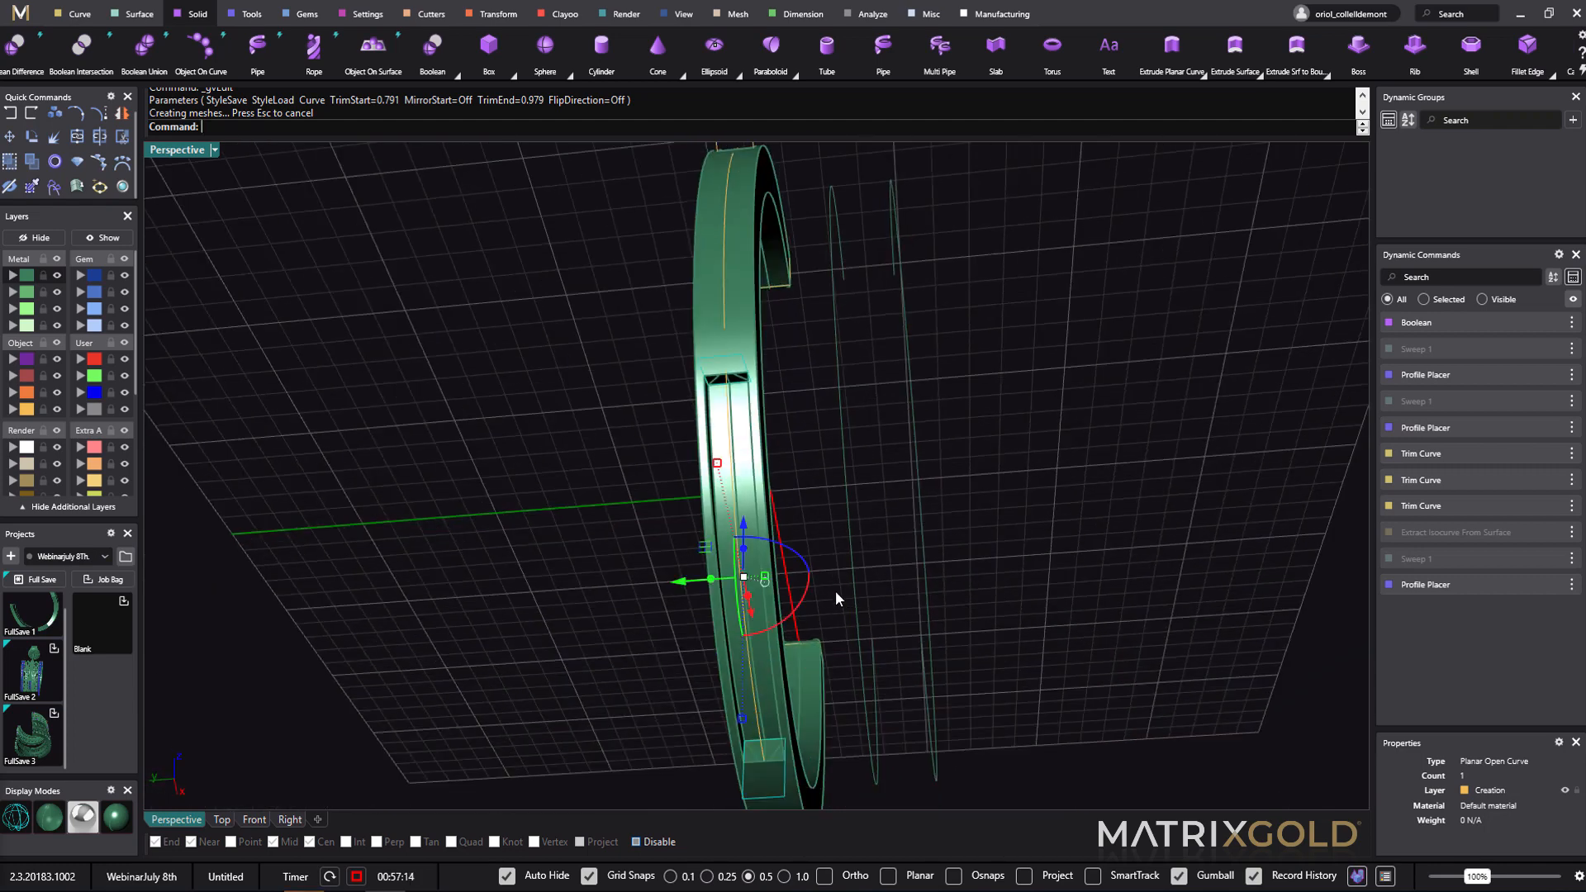
{"action": "right_click_drag", "start_coordinate": [731, 449], "coordinate": [954, 528]}
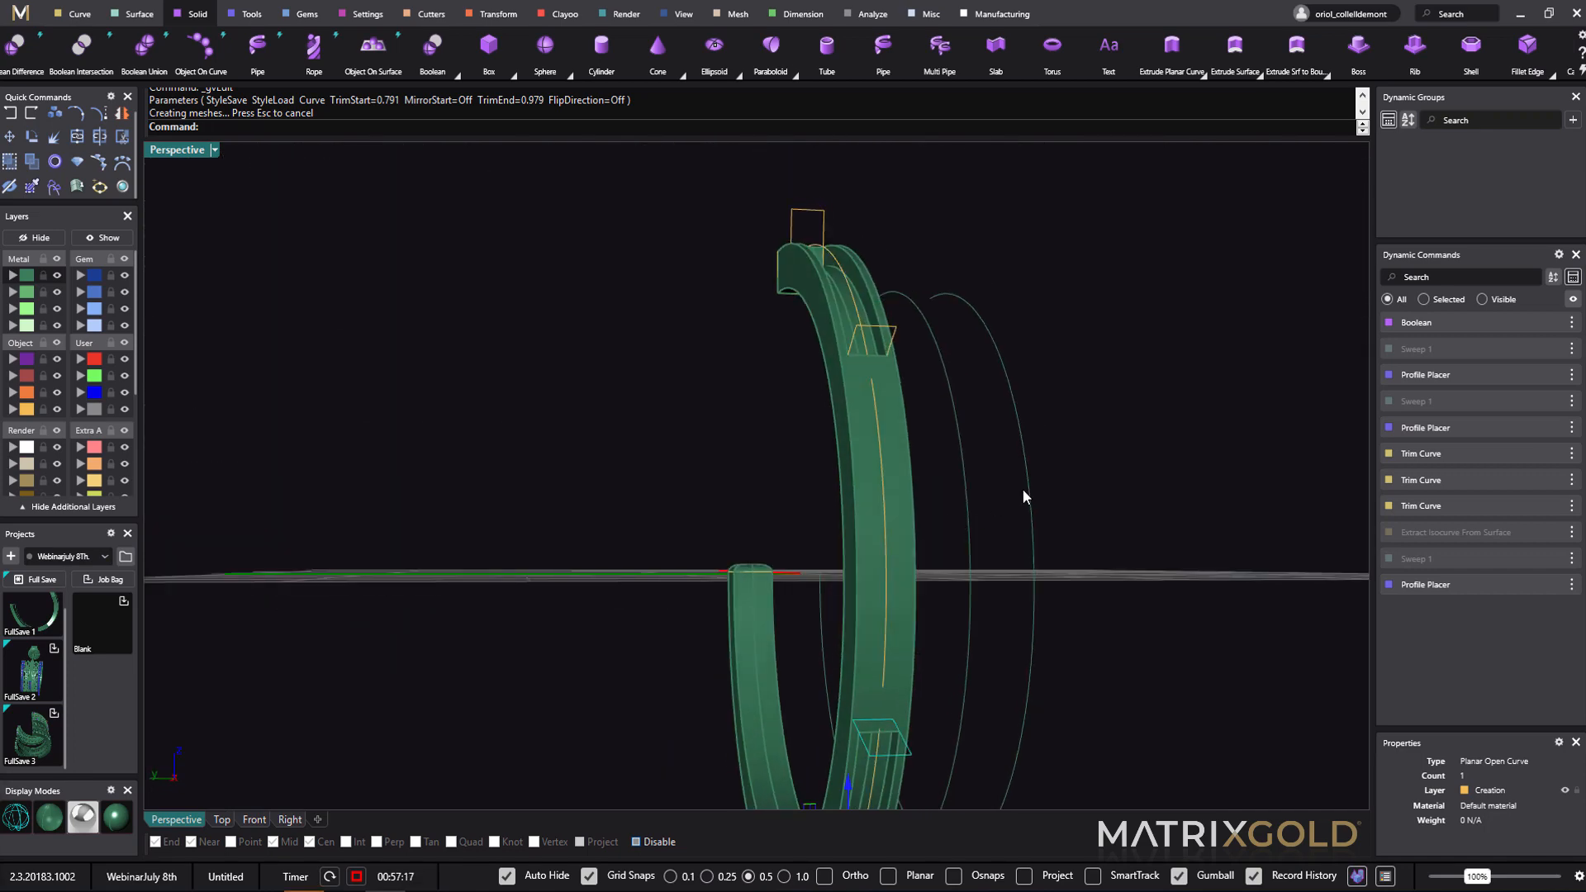
{"action": "right_click_drag", "start_coordinate": [1084, 427], "coordinate": [871, 394]}
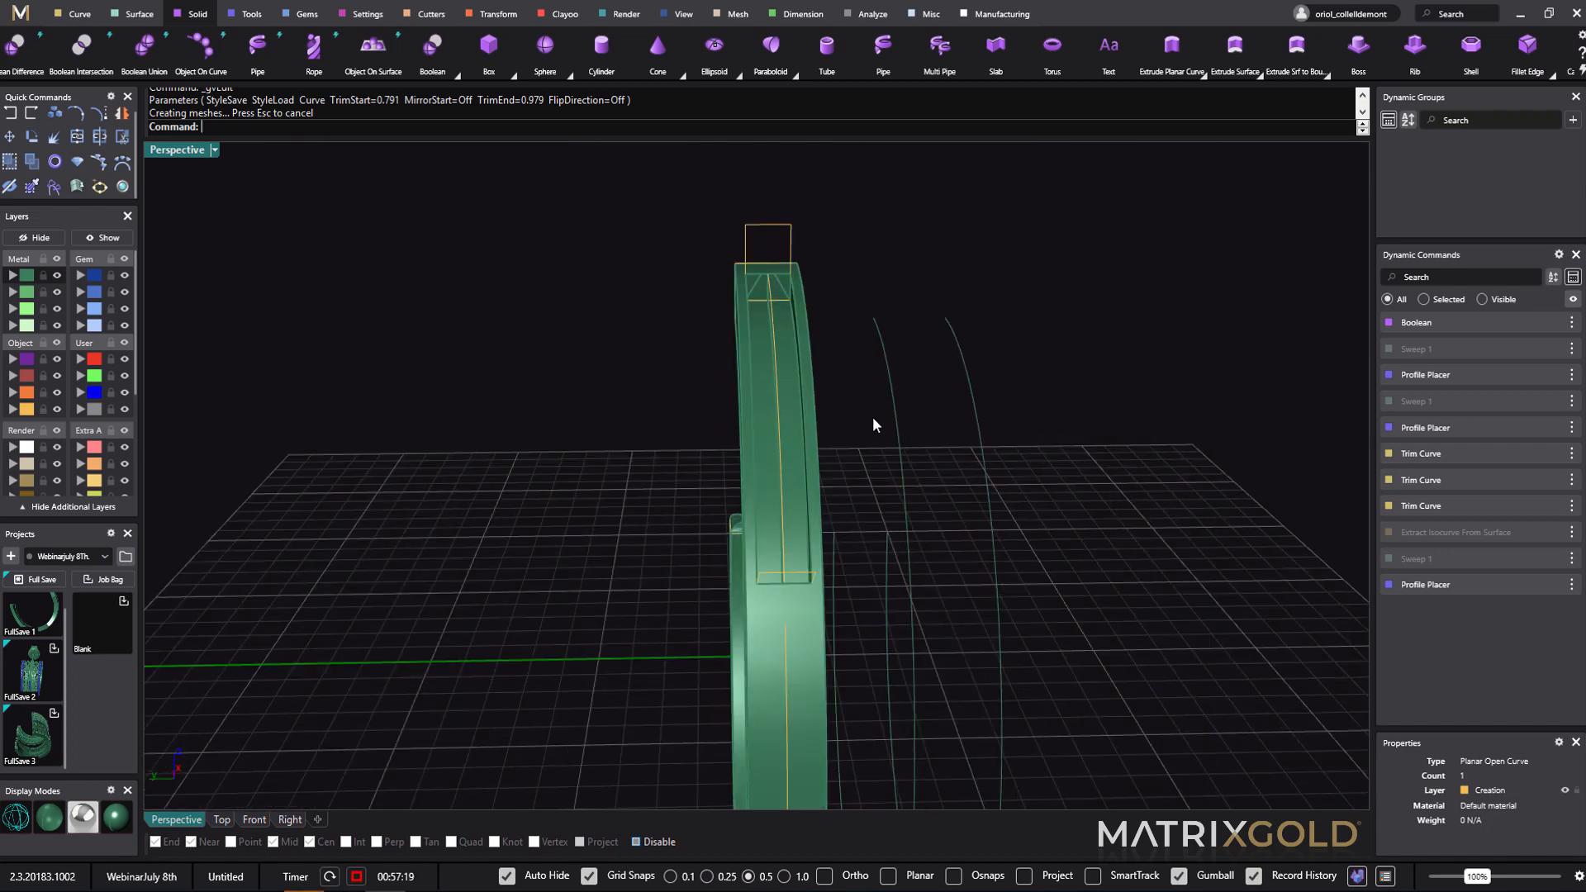
{"action": "left_click", "coordinate": [790, 374]}
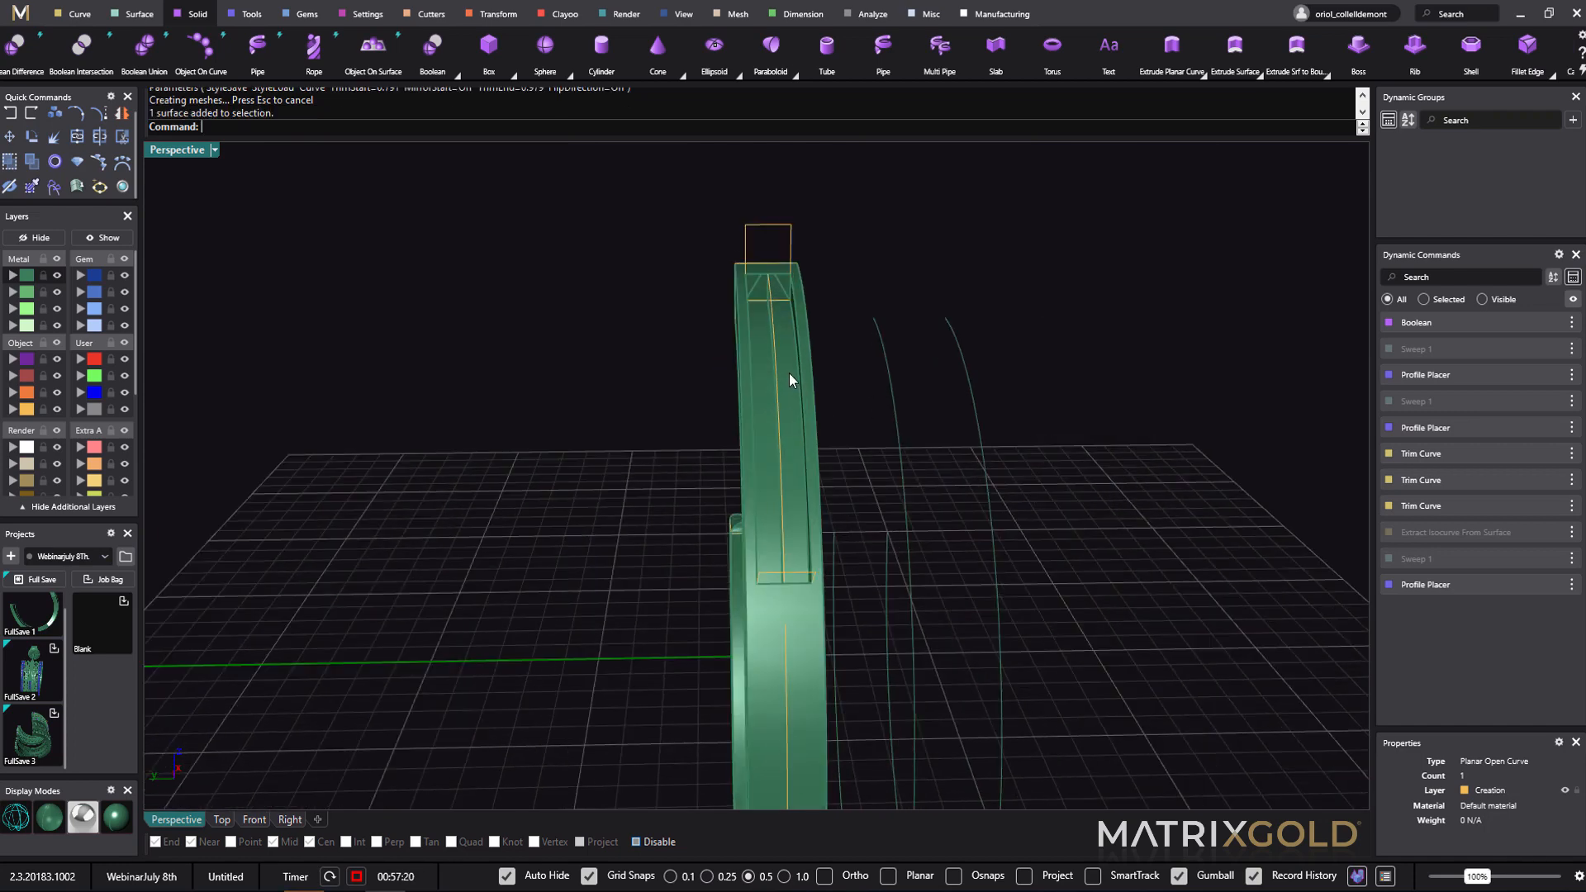
- Copy the upper channel's floor surfaces in place, using 0,0,0 as both the base point and the destination
{"action": "left_click", "coordinate": [762, 393], "text": "shift"}
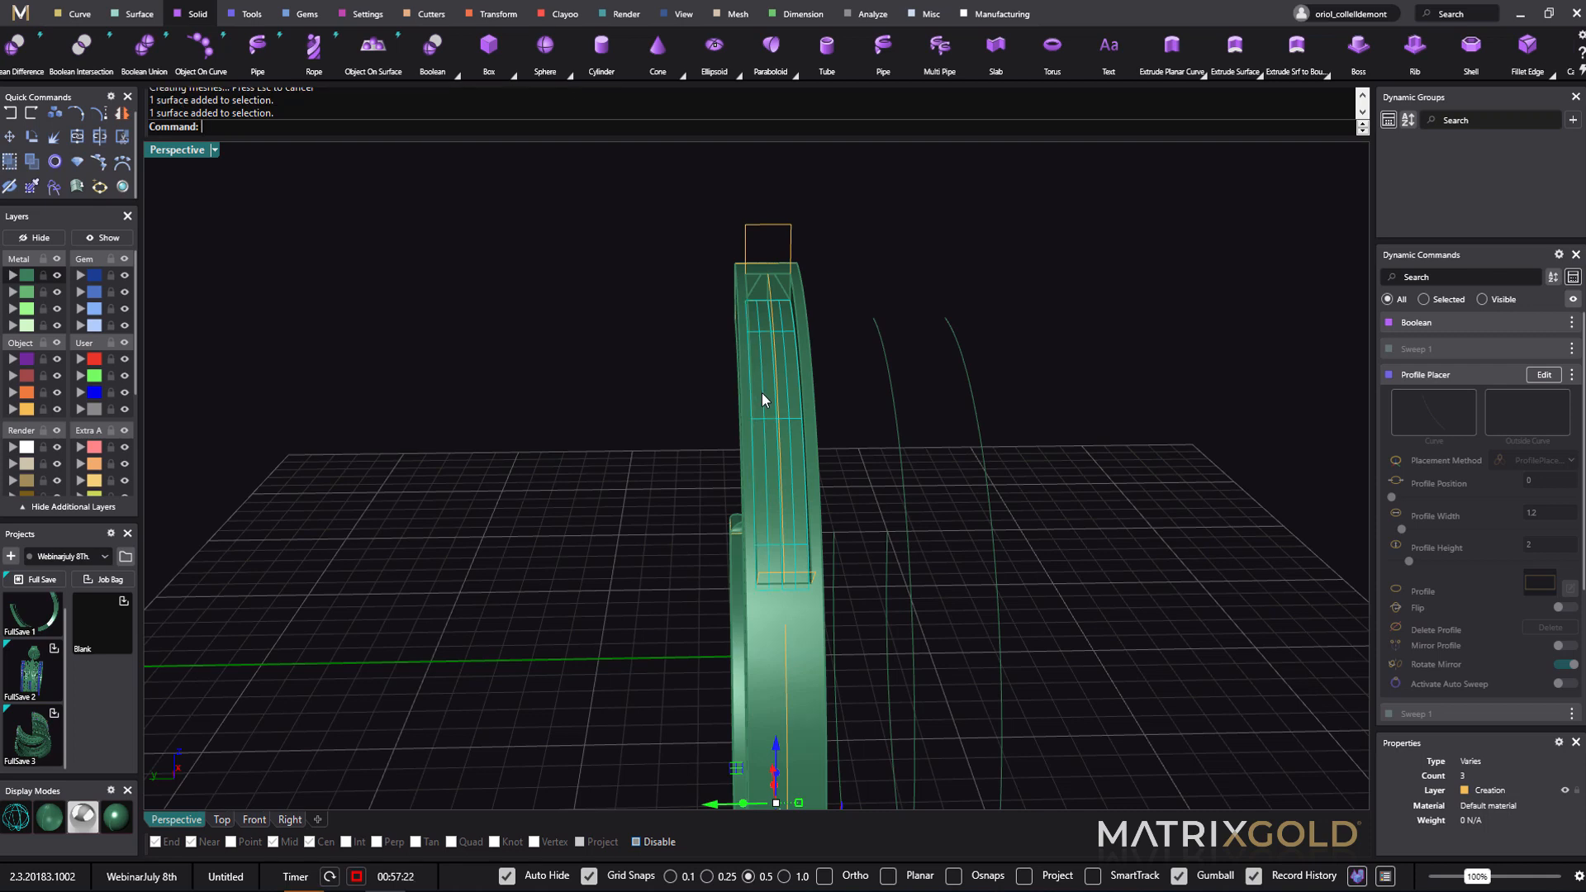
{"action": "left_click", "coordinate": [55, 116]}
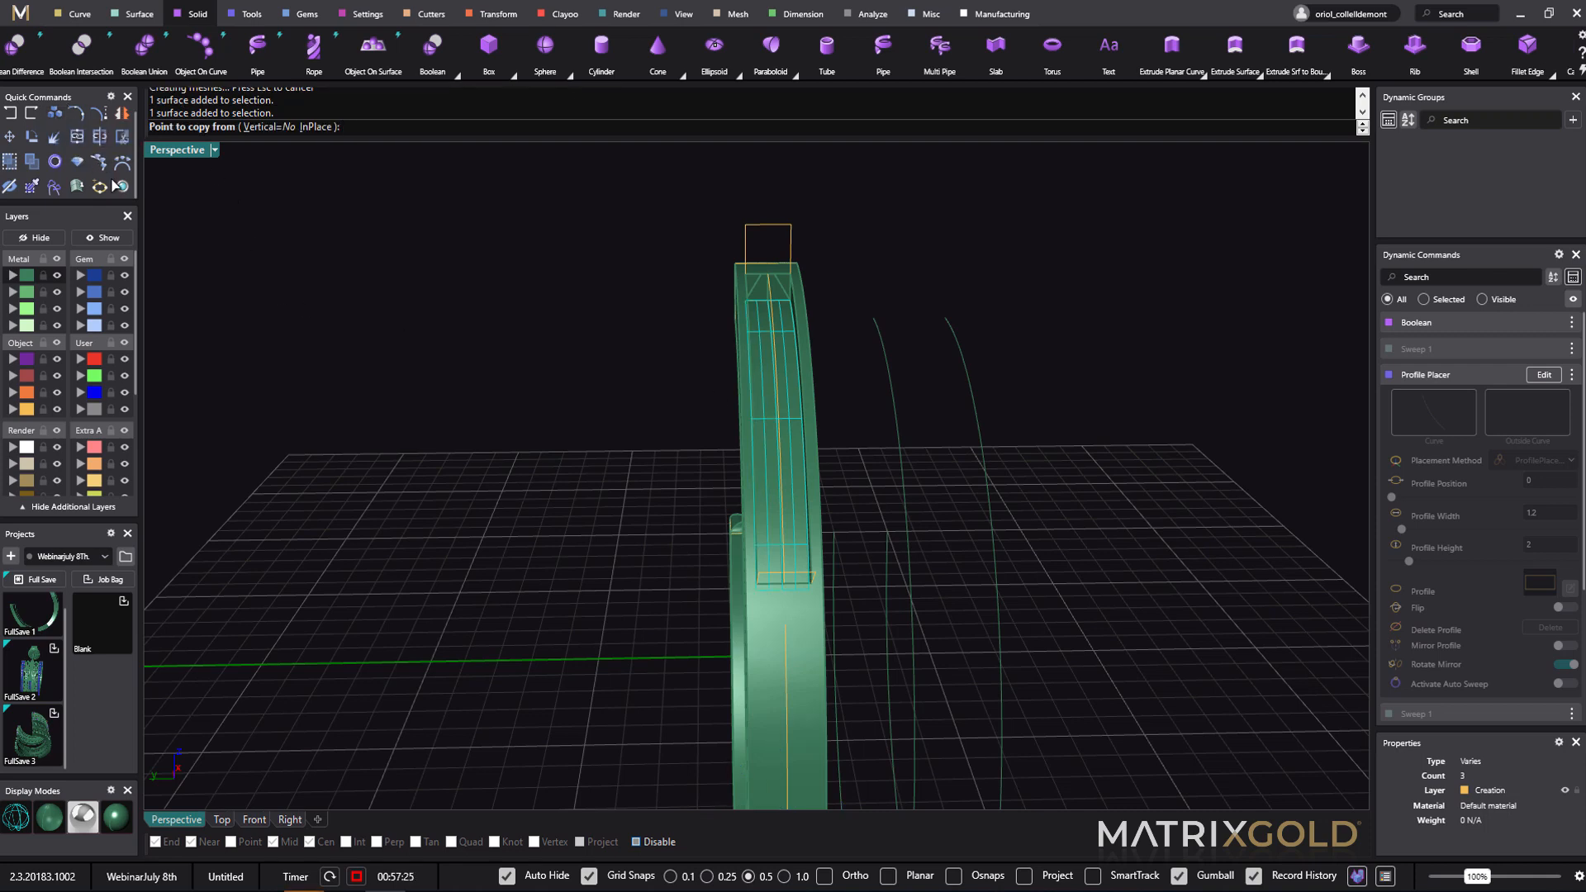
{"action": "type", "text": "0,0,0"}
{"action": "key", "text": "Return"}
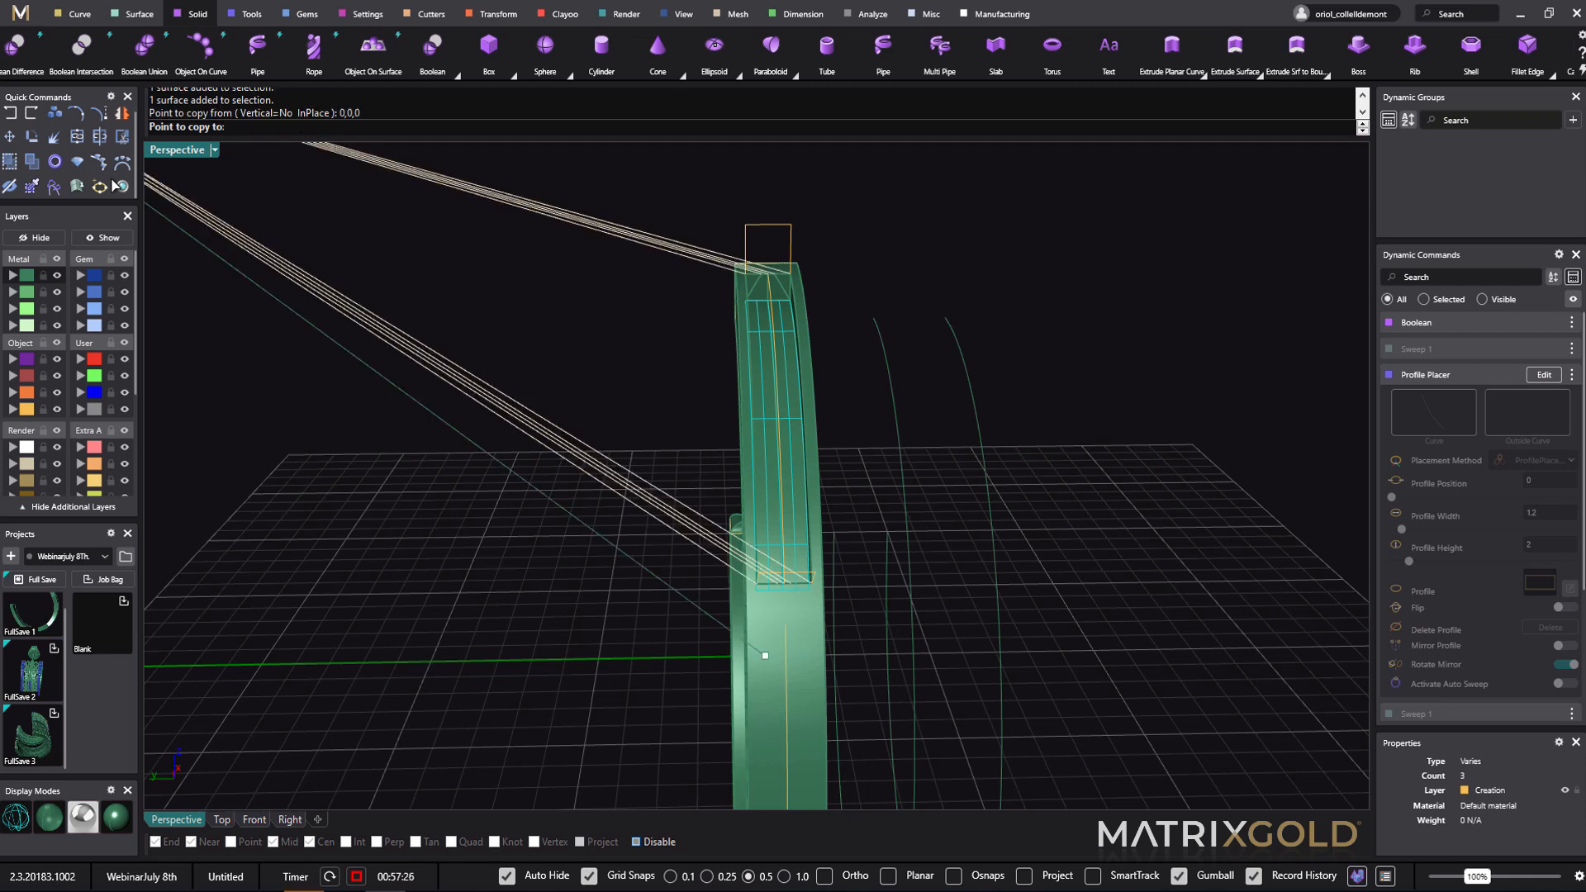
{"action": "type", "text": "0,0,0"}
{"action": "key", "text": "Return"}
{"action": "key", "text": "Return"}
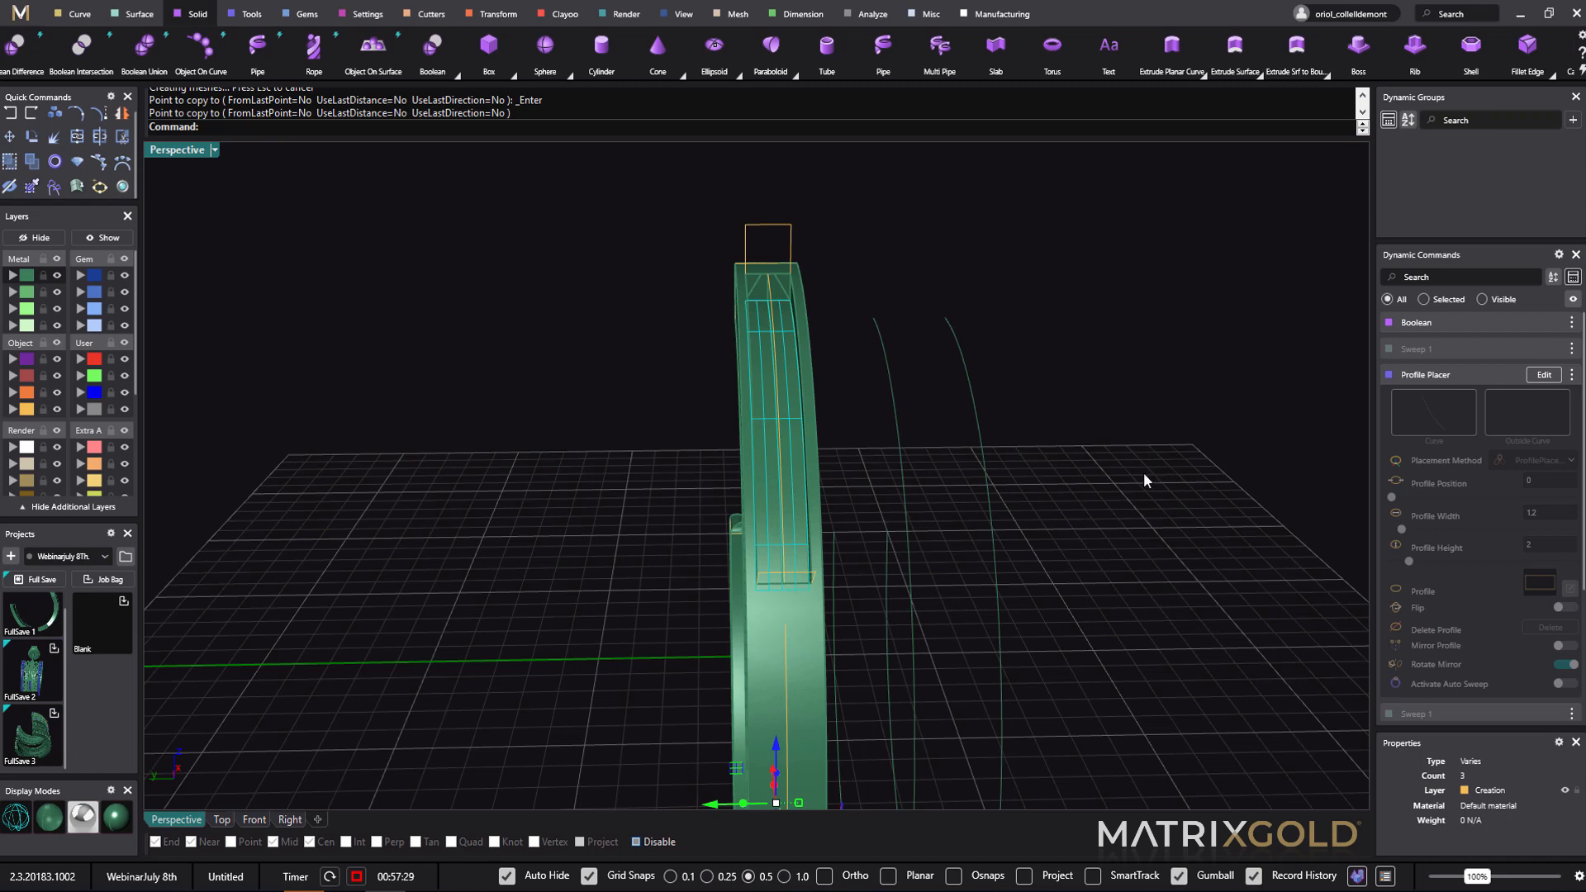
{"action": "right_click_drag", "start_coordinate": [1143, 472], "coordinate": [1120, 444]}
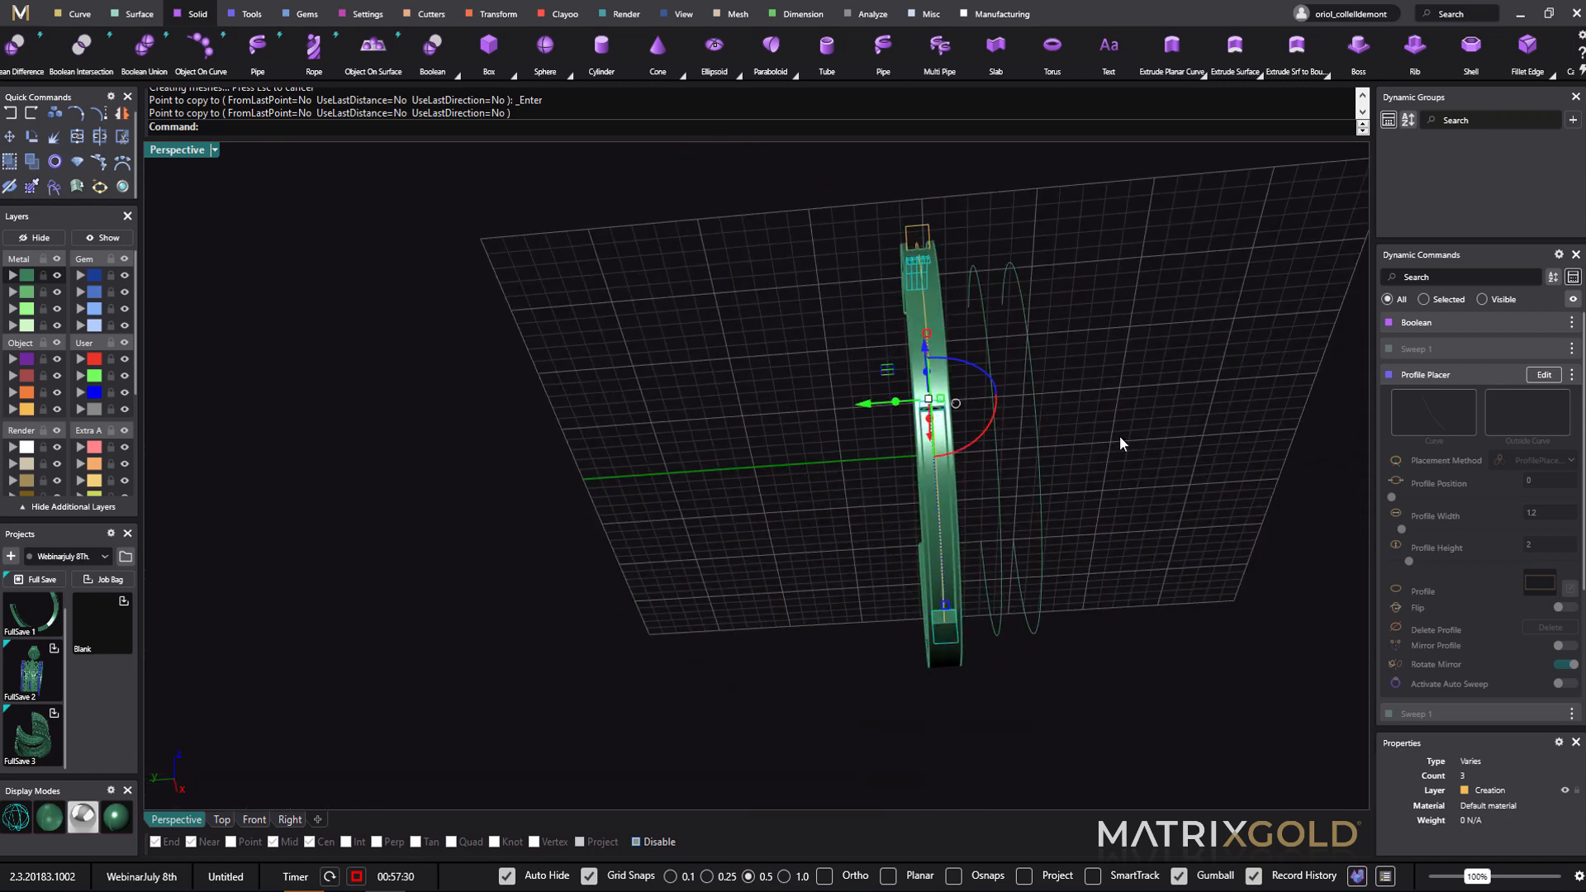
{"action": "key", "text": "Escape"}
- Copy both floor surfaces of the lower channel in place, from 0,0,0 to 0,0,0
{"action": "scroll", "coordinate": [877, 490], "scroll_direction": "up", "scroll_amount": 4}
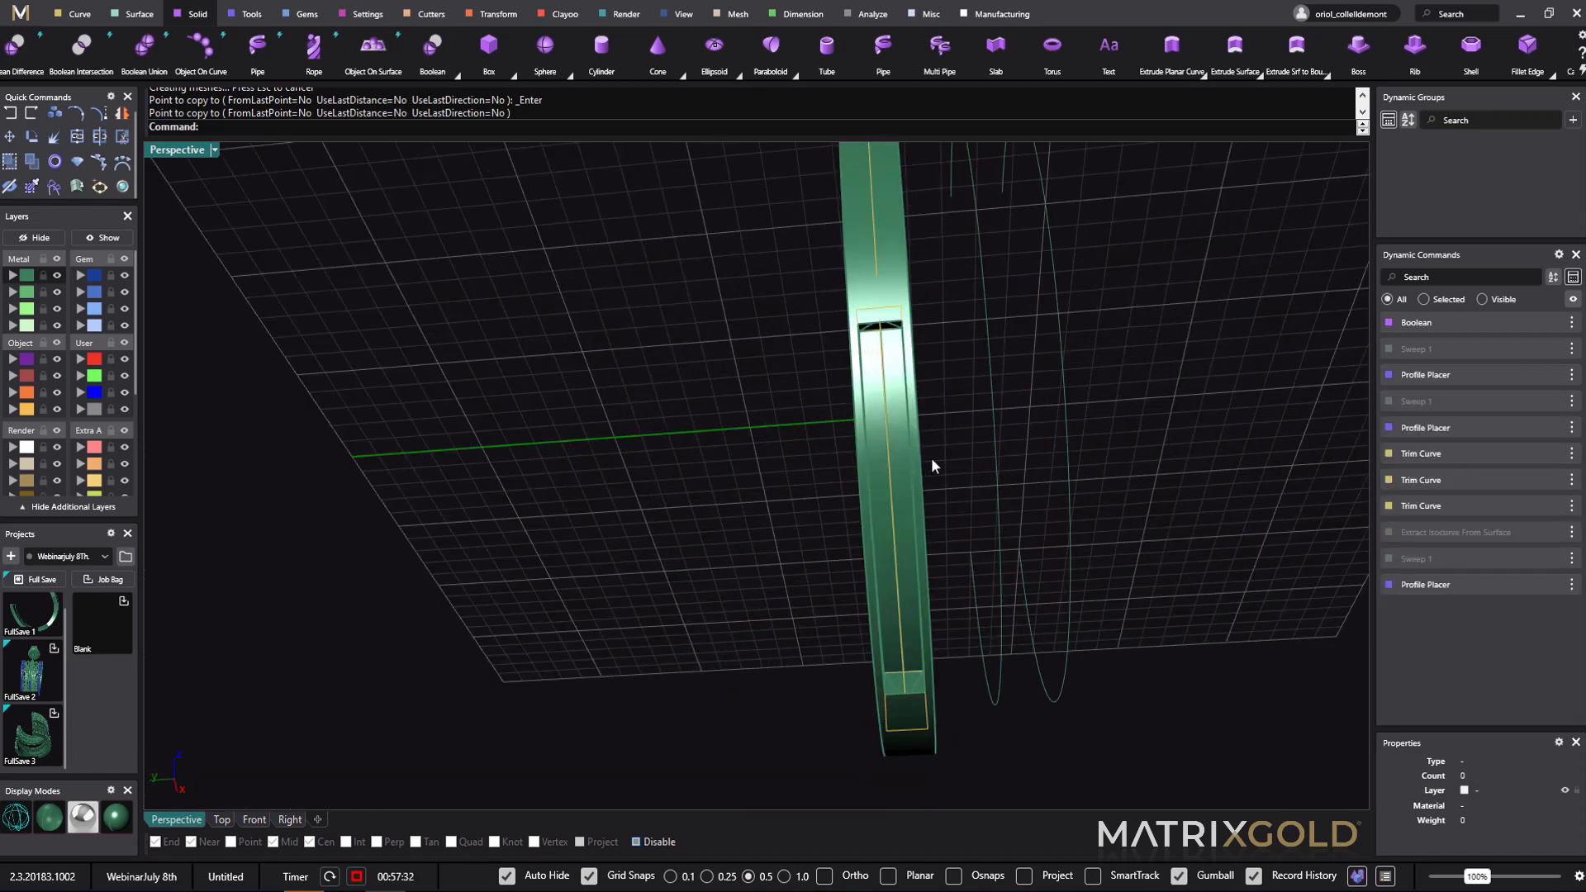
{"action": "left_click", "coordinate": [905, 451], "text": "ctrl+shift"}
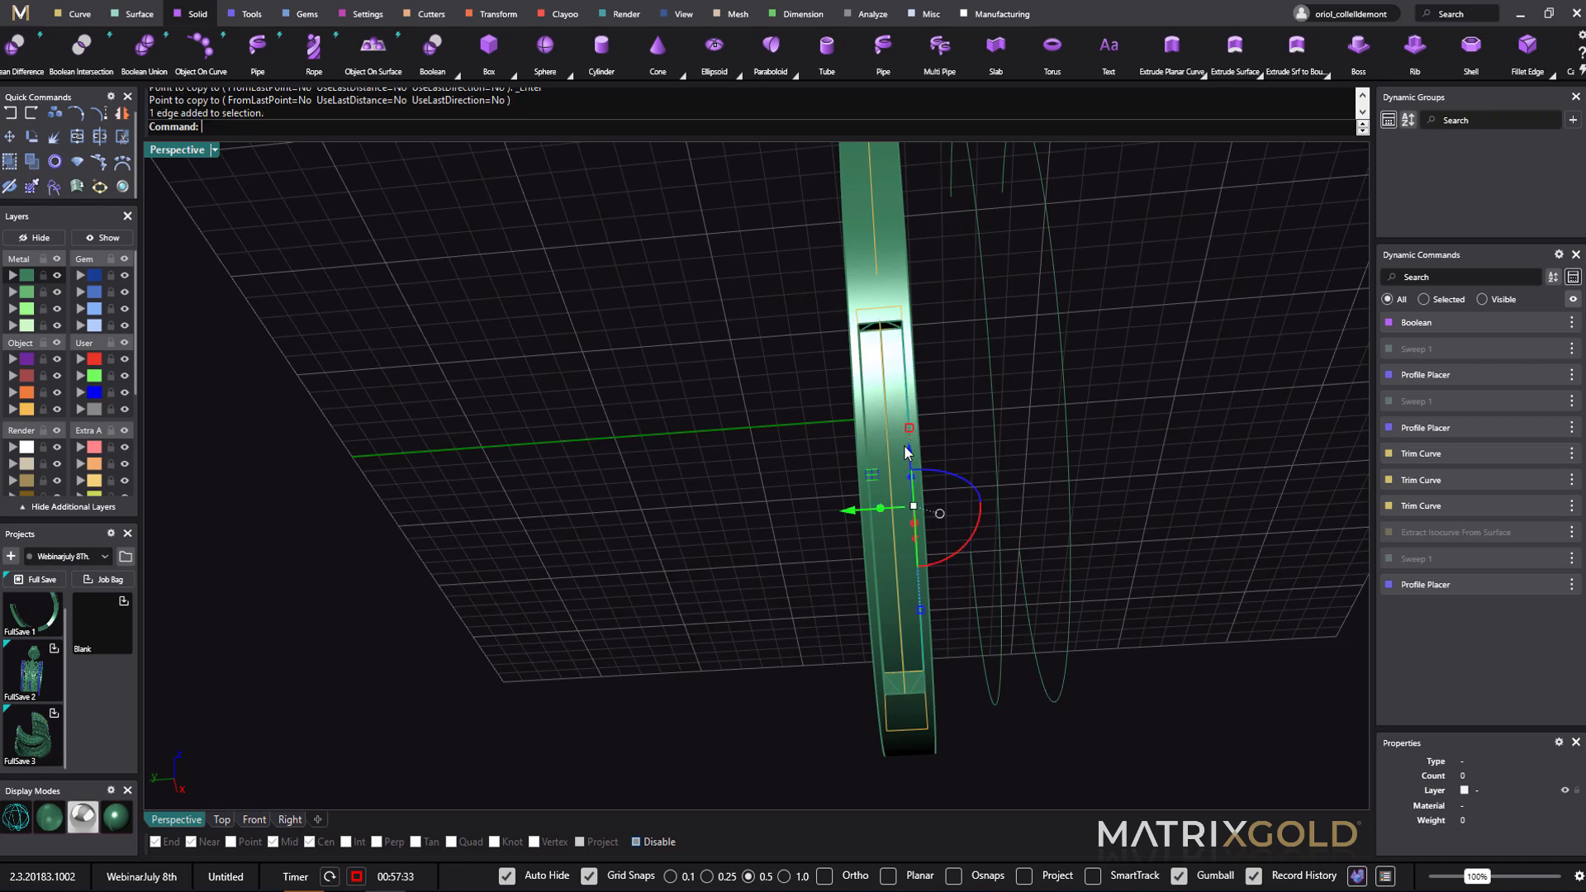
{"action": "key", "text": "Escape"}
{"action": "scroll", "coordinate": [951, 478], "scroll_direction": "up", "scroll_amount": 3}
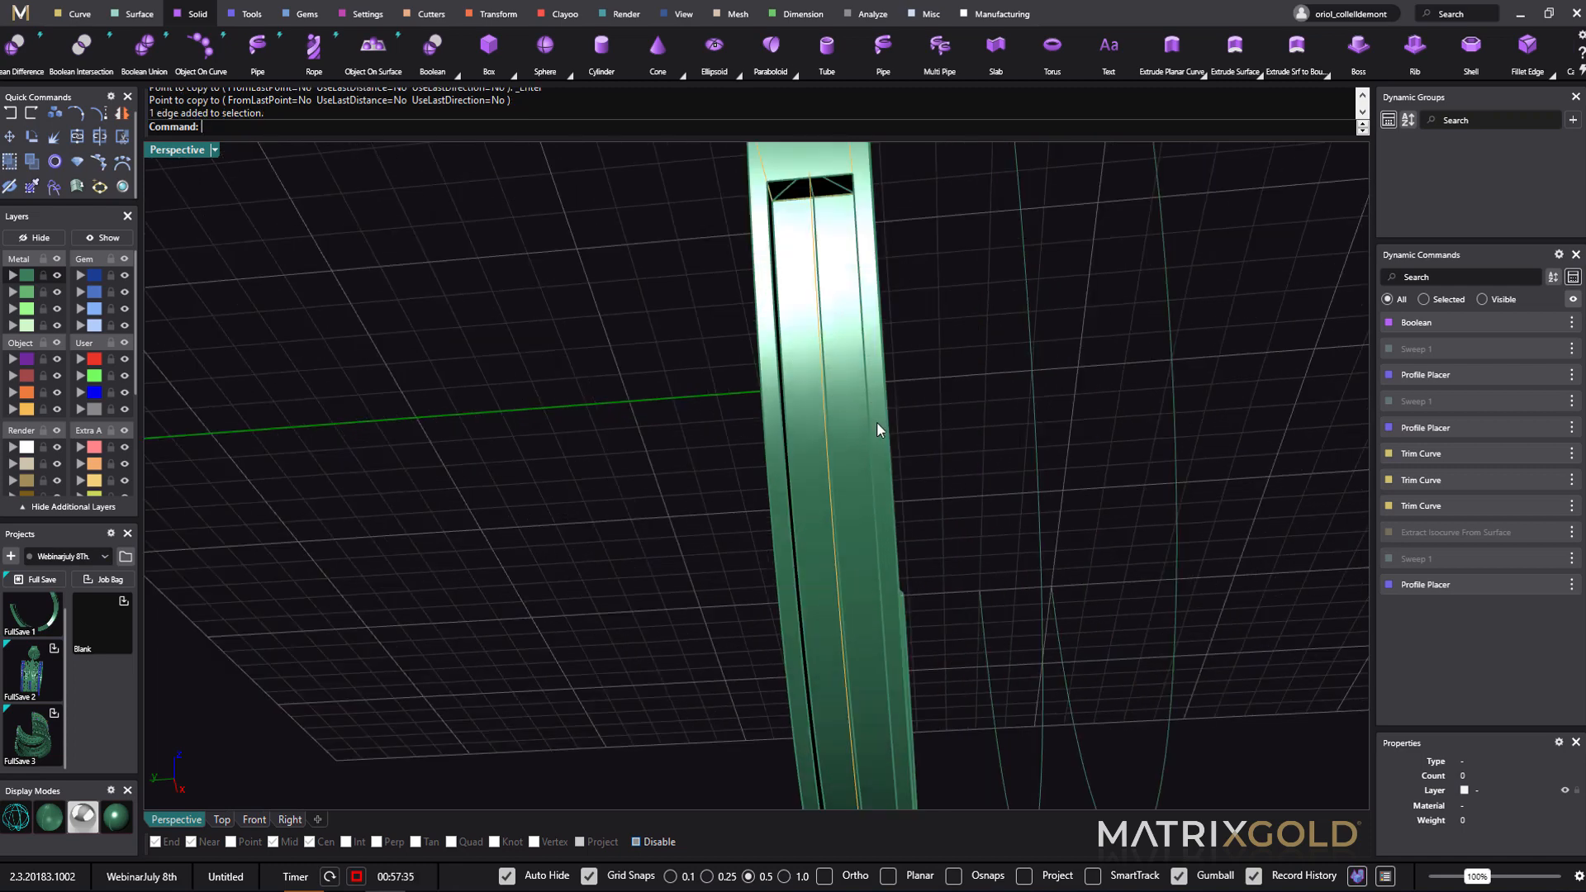
{"action": "left_click", "coordinate": [826, 396], "text": "ctrl+shift"}
{"action": "left_click", "coordinate": [806, 393], "text": "ctrl+shift"}
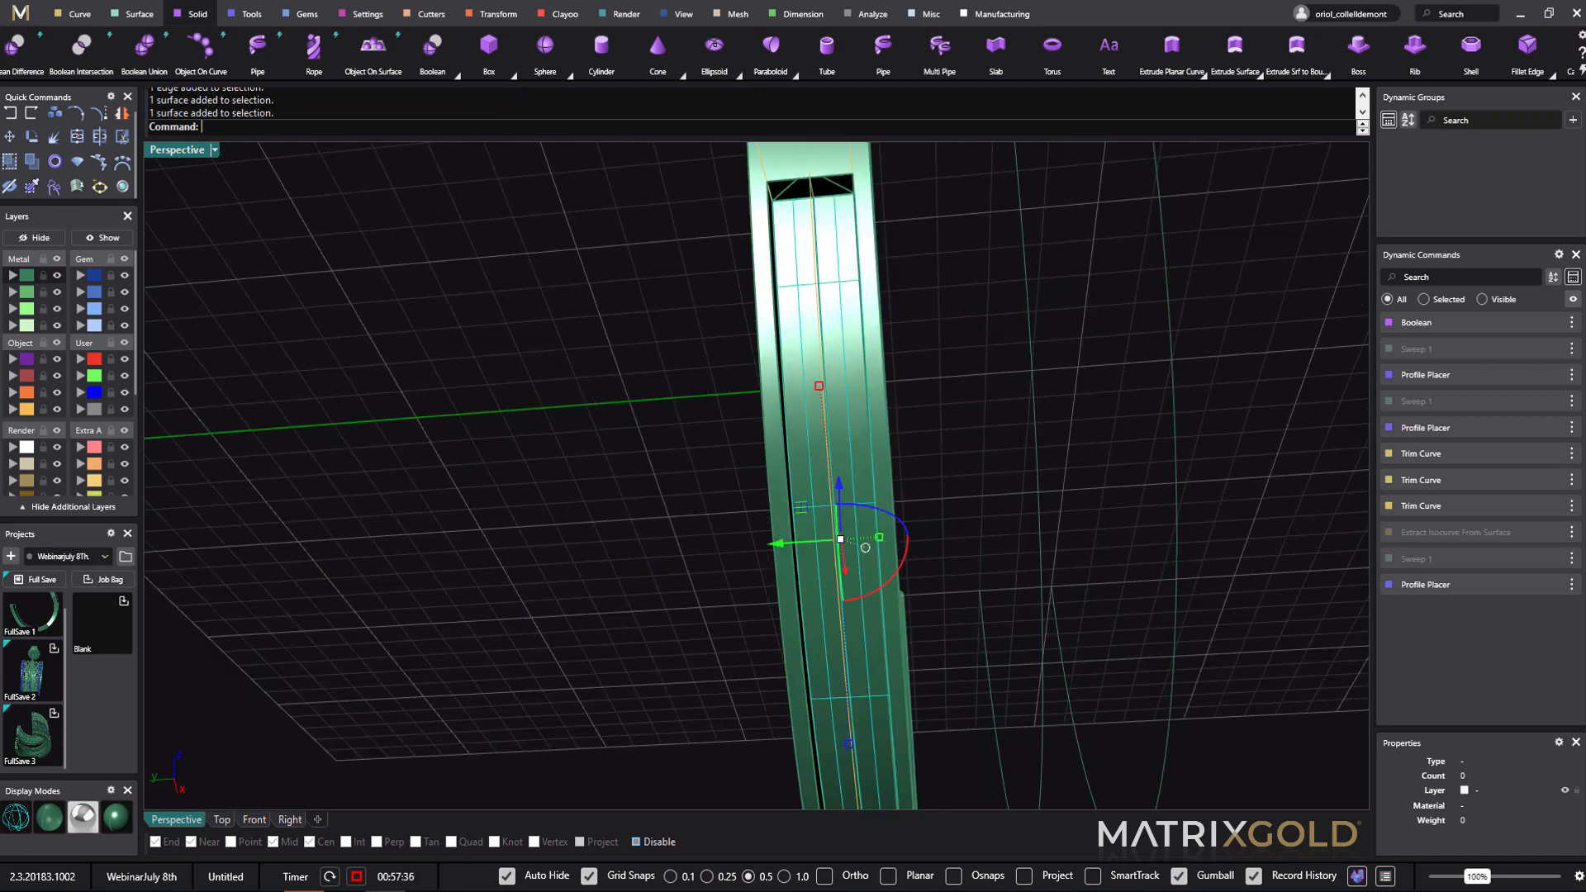
{"action": "left_click", "coordinate": [58, 121]}
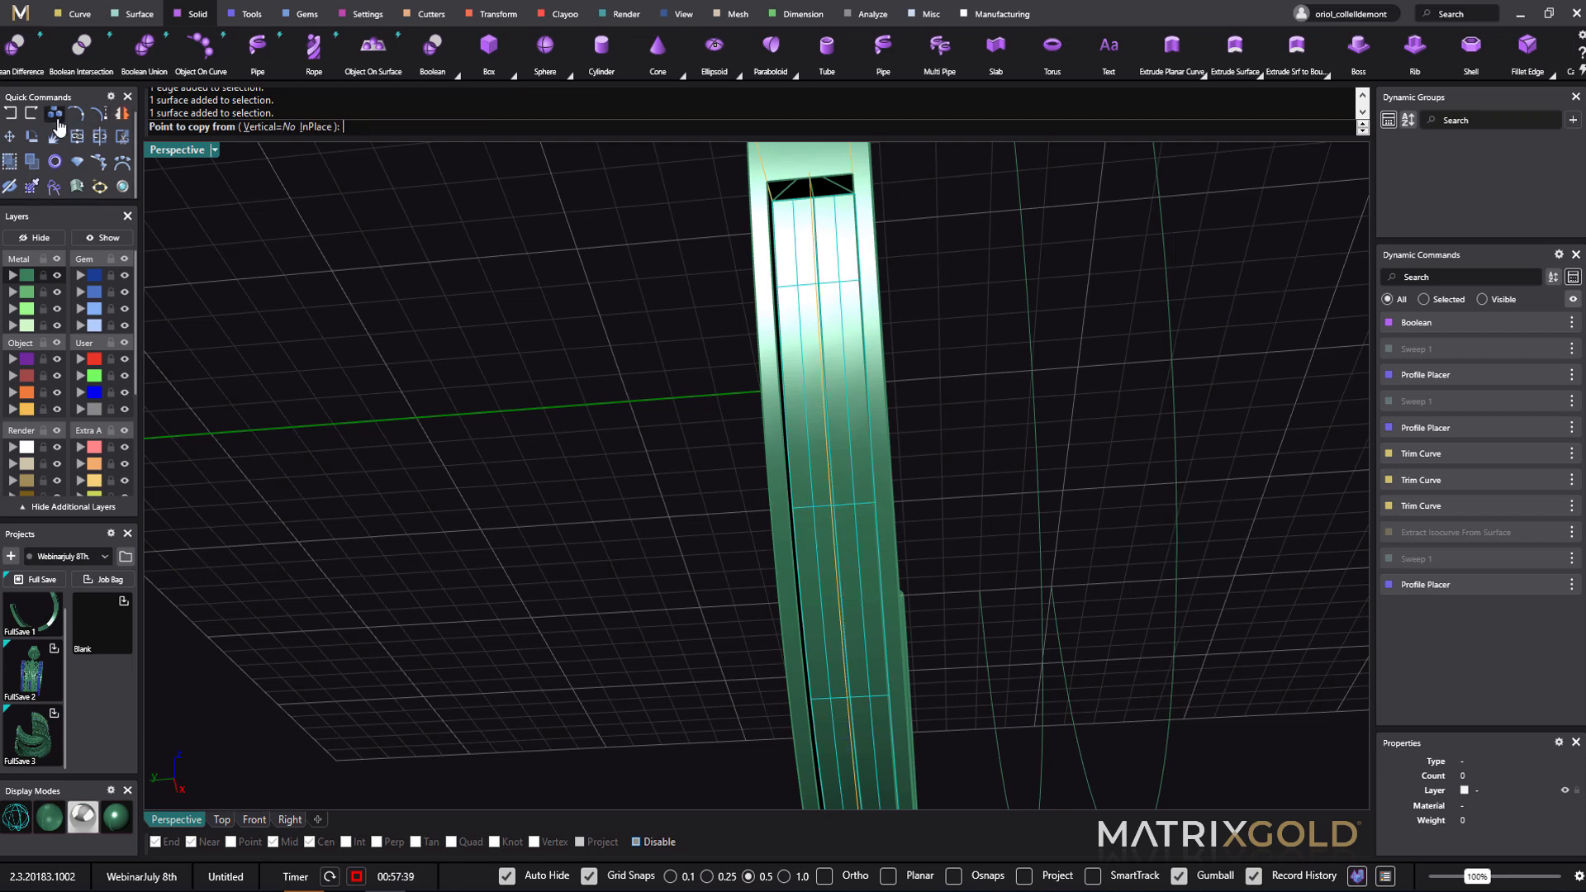
{"action": "type", "text": "0,0,0"}
{"action": "key", "text": "Return"}
{"action": "type", "text": "0,0,0"}
{"action": "key", "text": "Return"}
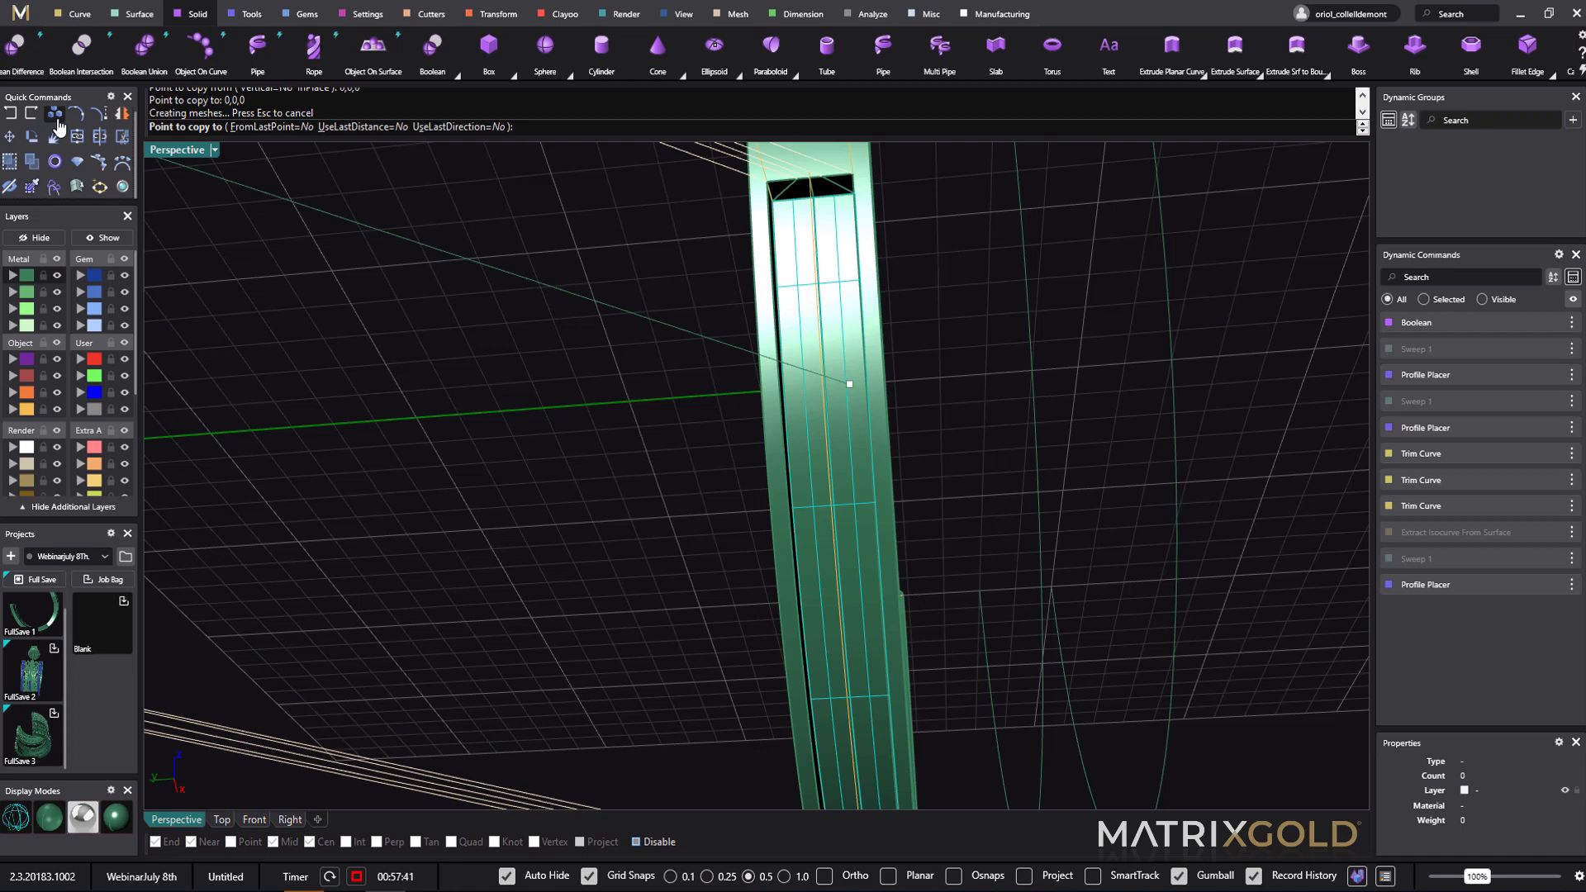
{"action": "key", "text": "Return"}
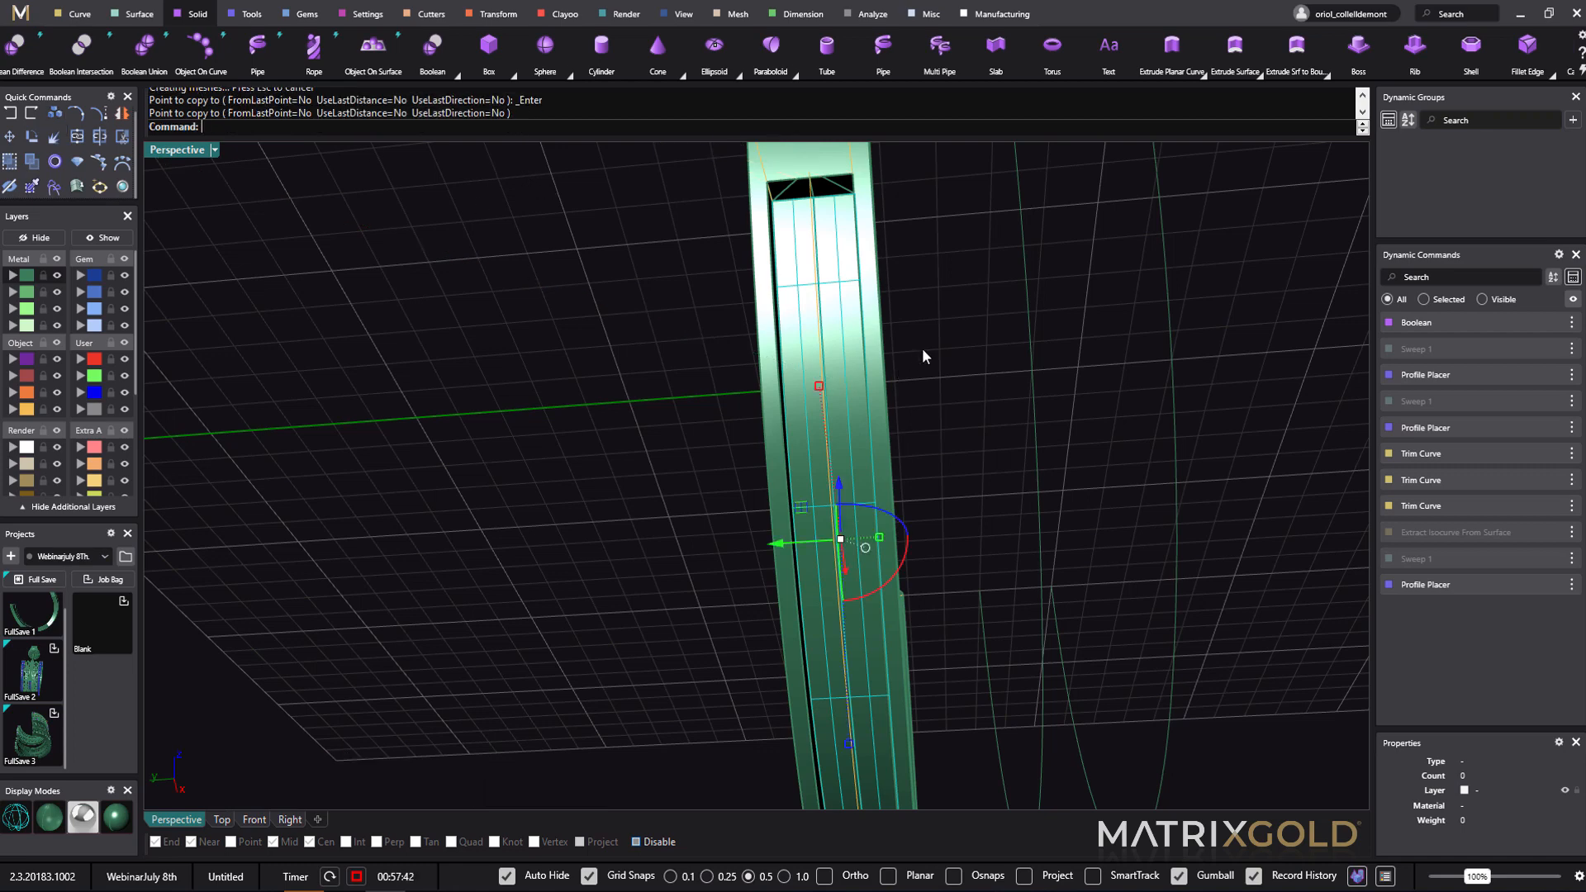
{"action": "left_click", "coordinate": [958, 361]}
- Explode the copied floor polysurface in the lower channel and combine its pieces into a single surface with MergeSrf
{"action": "mouse_move", "coordinate": [958, 361]}
{"action": "right_mouse_down"}
{"action": "mouse_move", "coordinate": [995, 388]}
{"action": "mouse_move", "coordinate": [950, 372]}
{"action": "mouse_move", "coordinate": [960, 388]}
{"action": "right_mouse_up"}
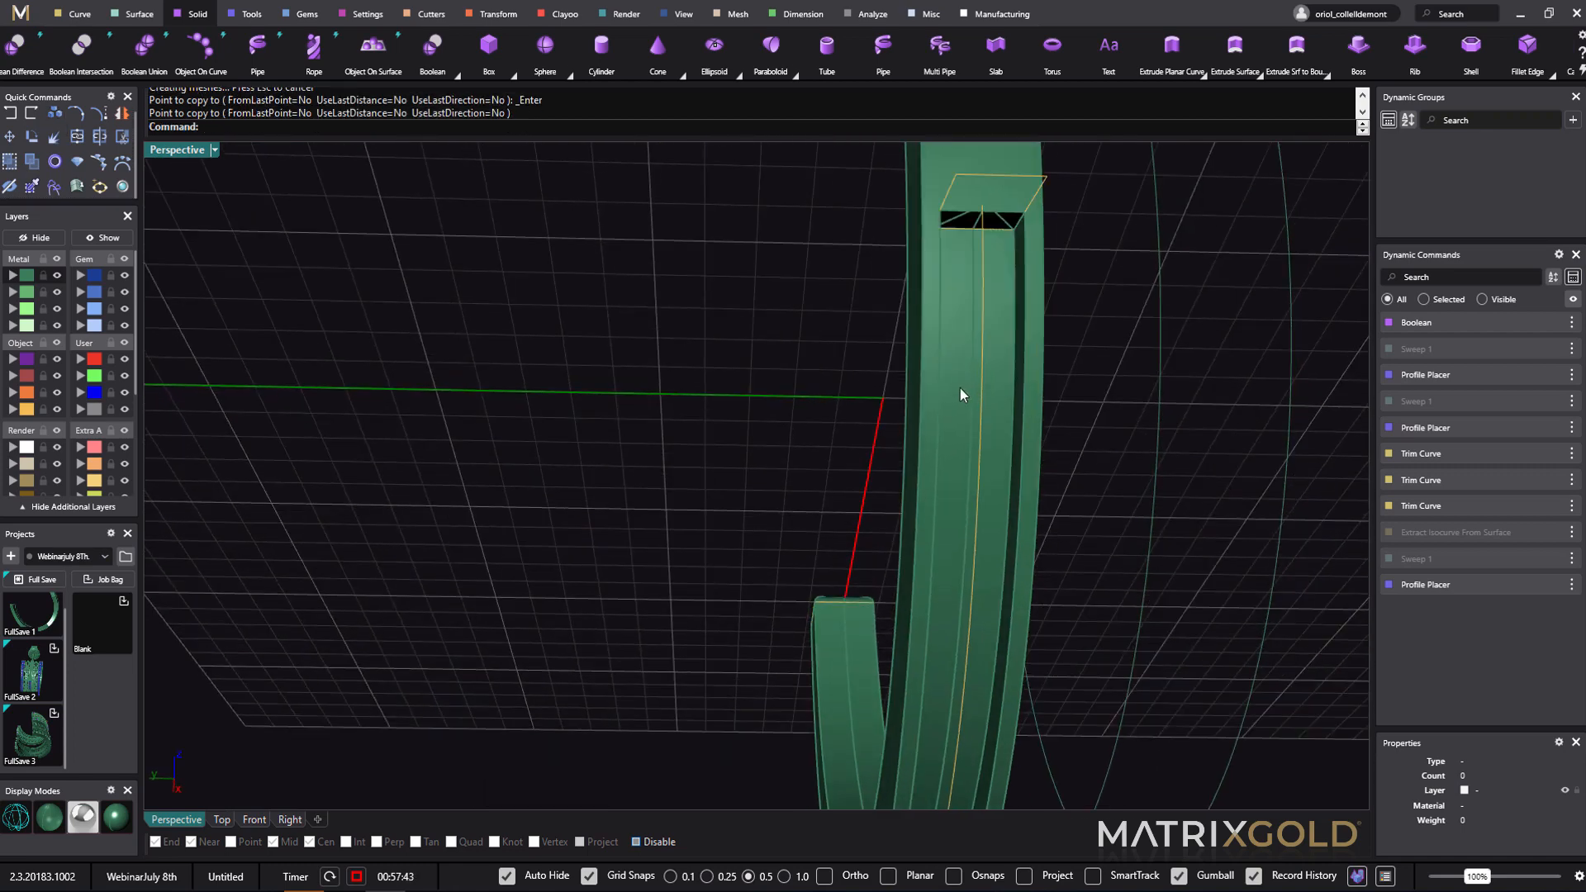
{"action": "left_click", "coordinate": [993, 384]}
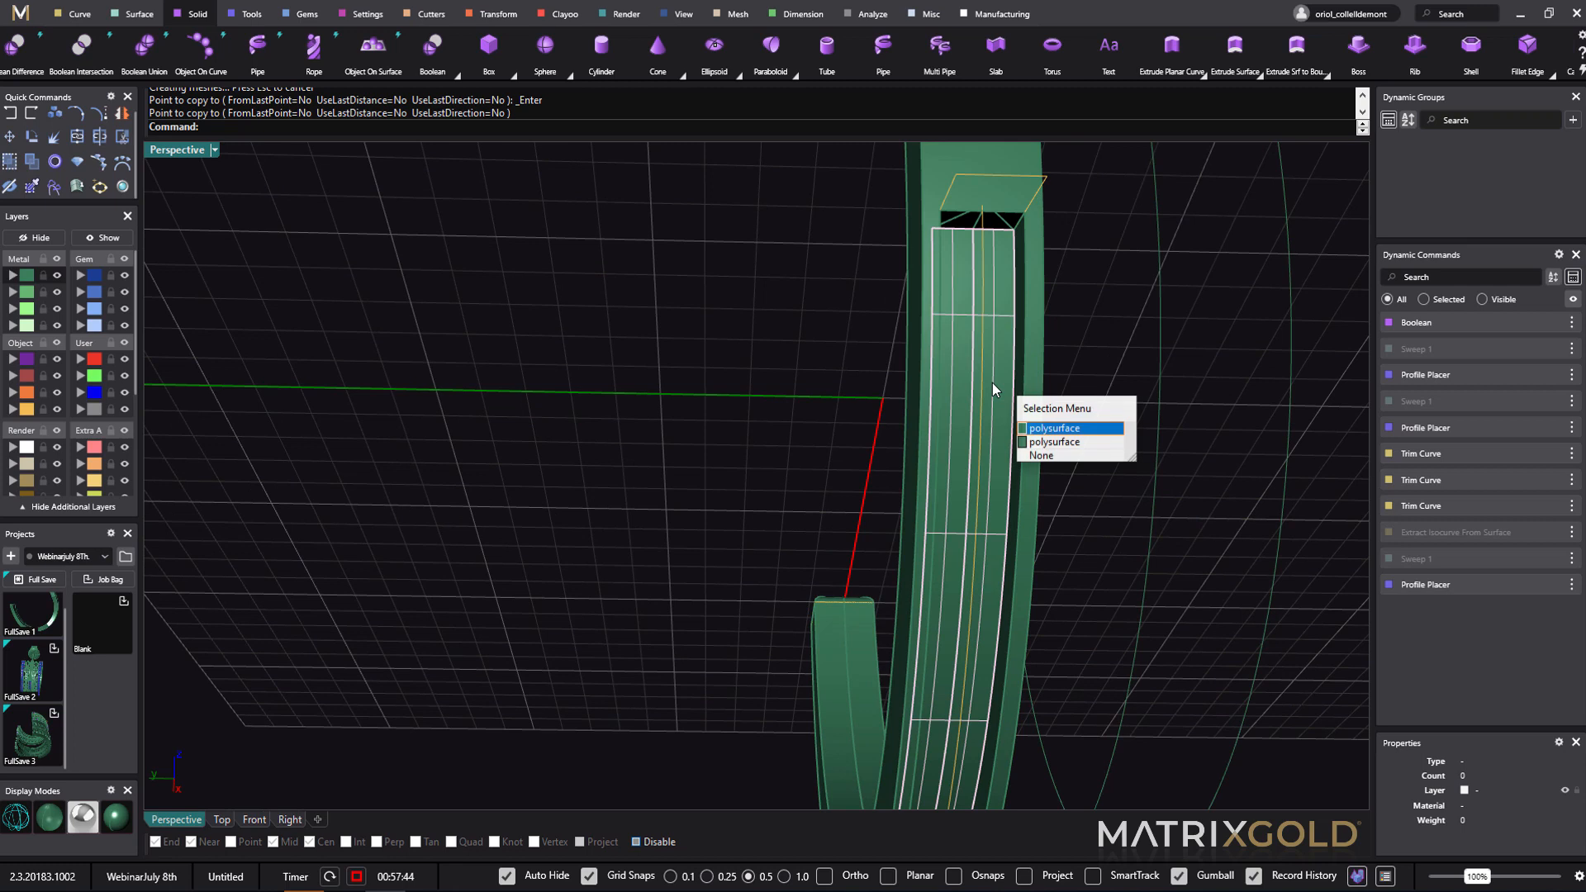
{"action": "left_click", "coordinate": [1053, 429]}
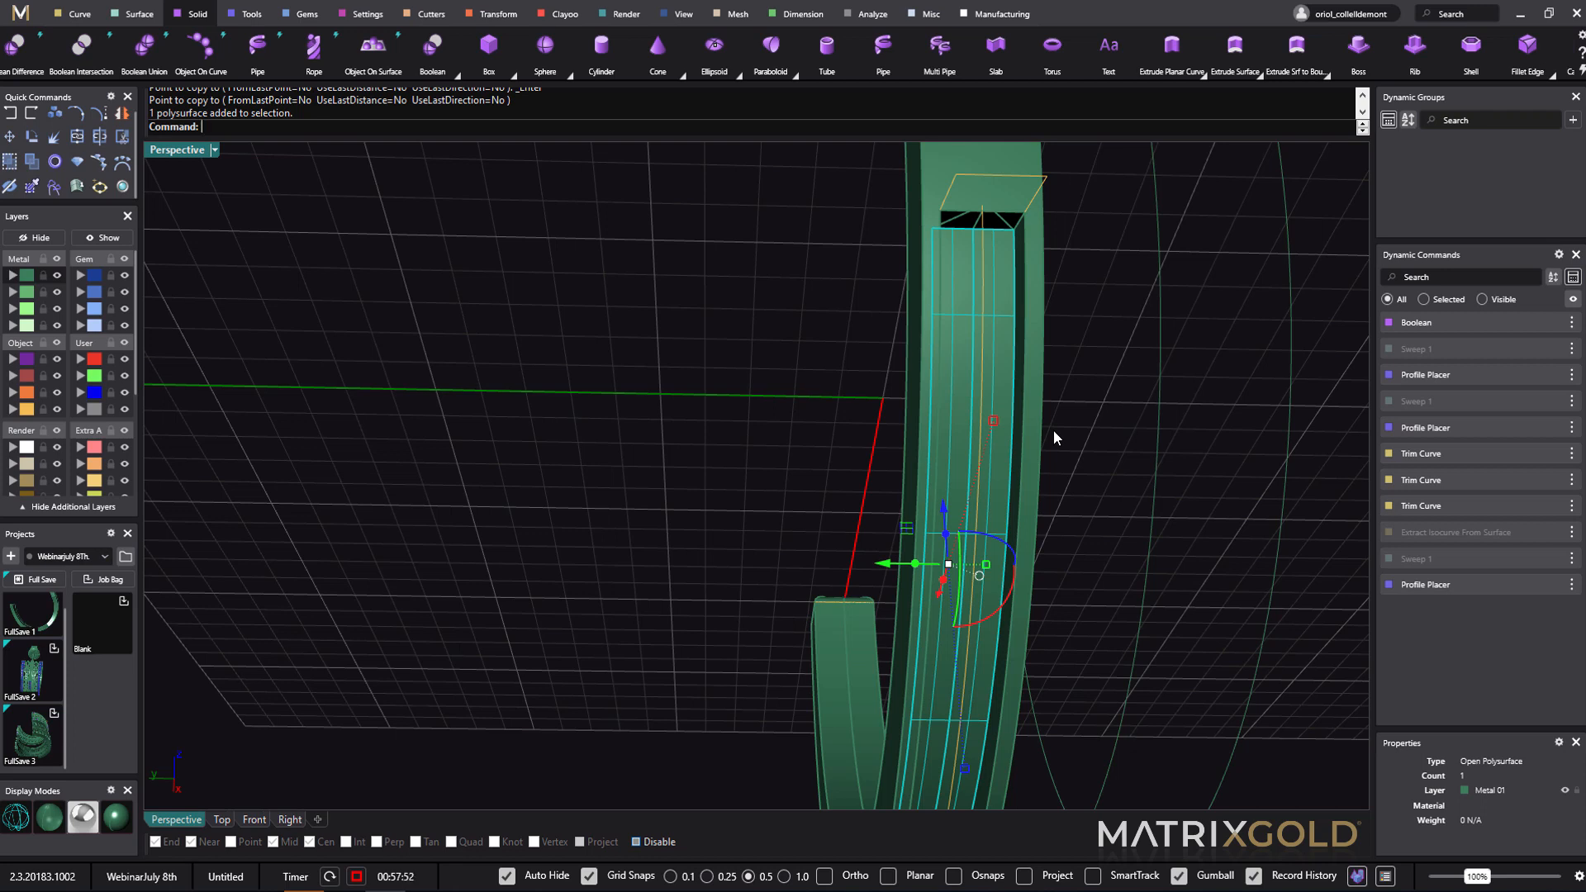
{"action": "type", "text": "Explode"}
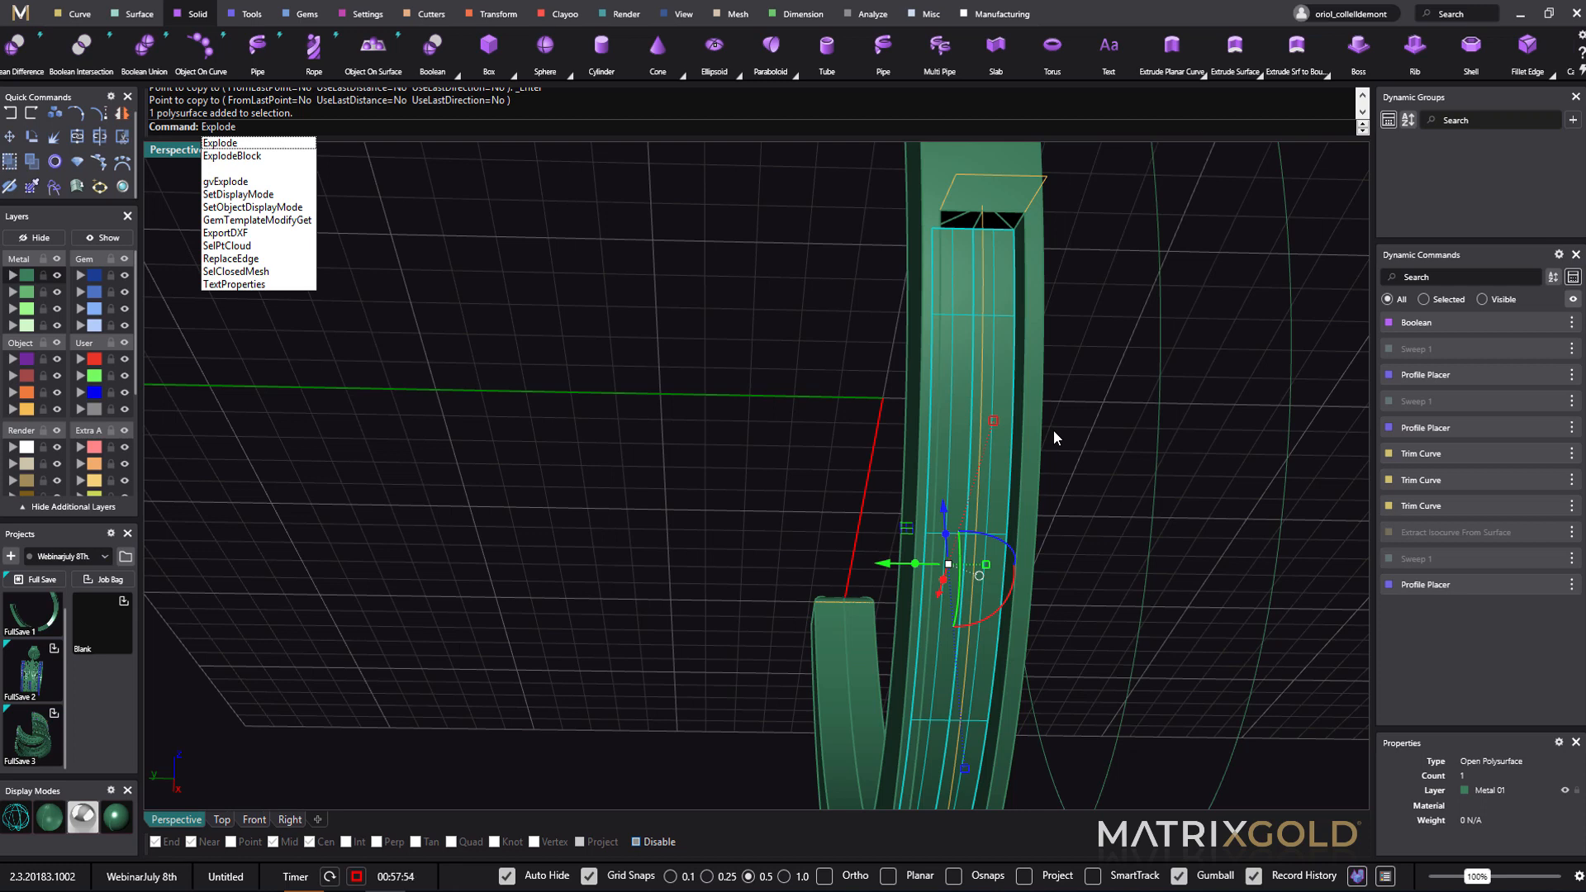
{"action": "key", "text": "Return"}
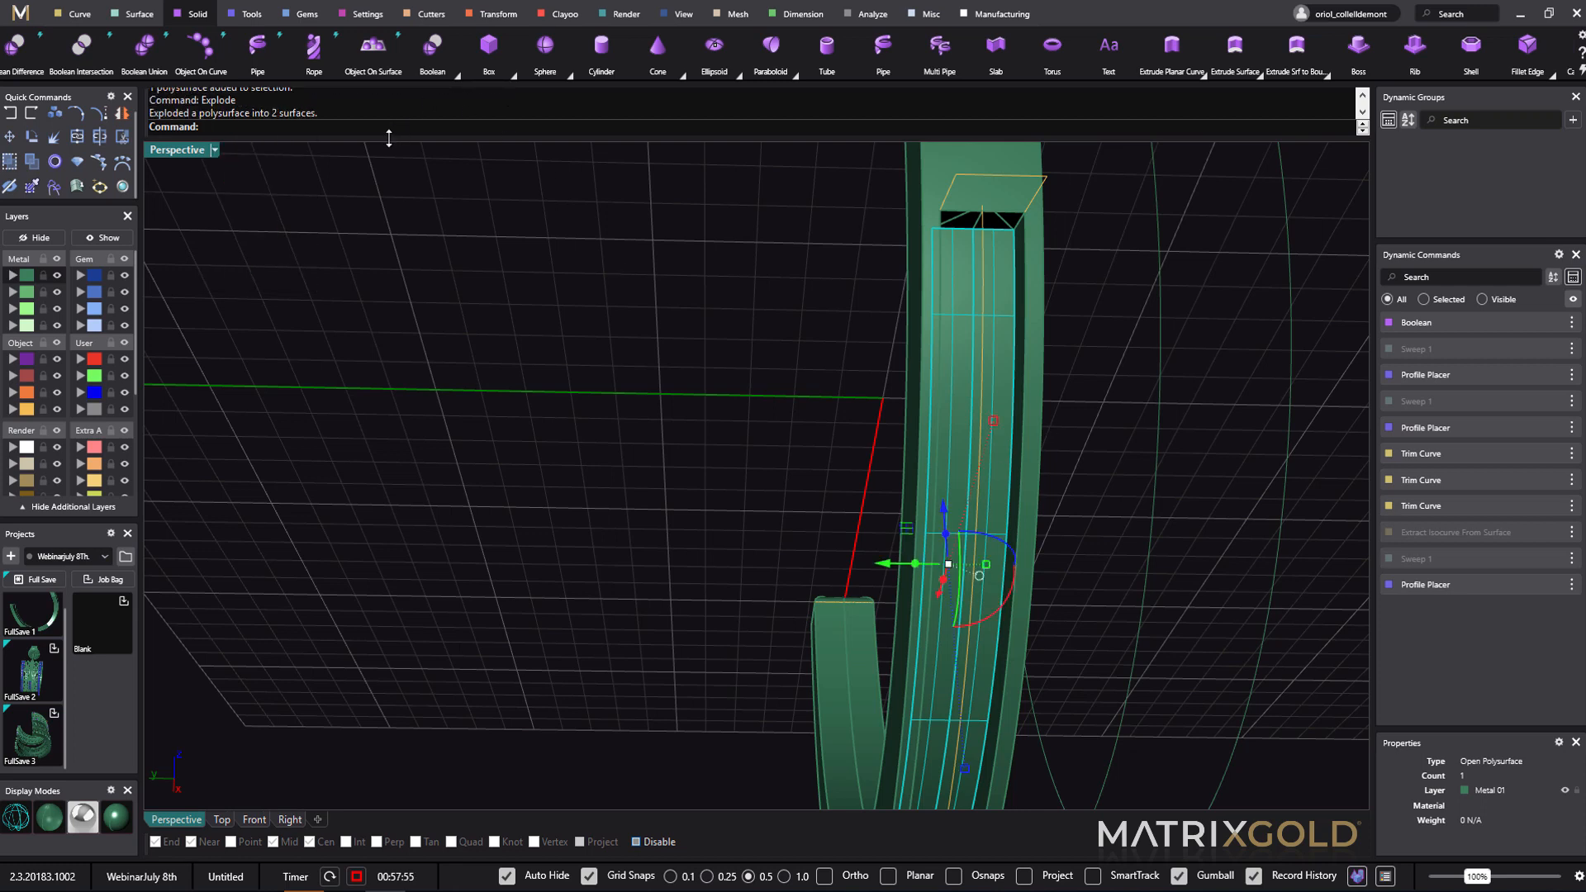
{"action": "type", "text": "MergeSrf"}
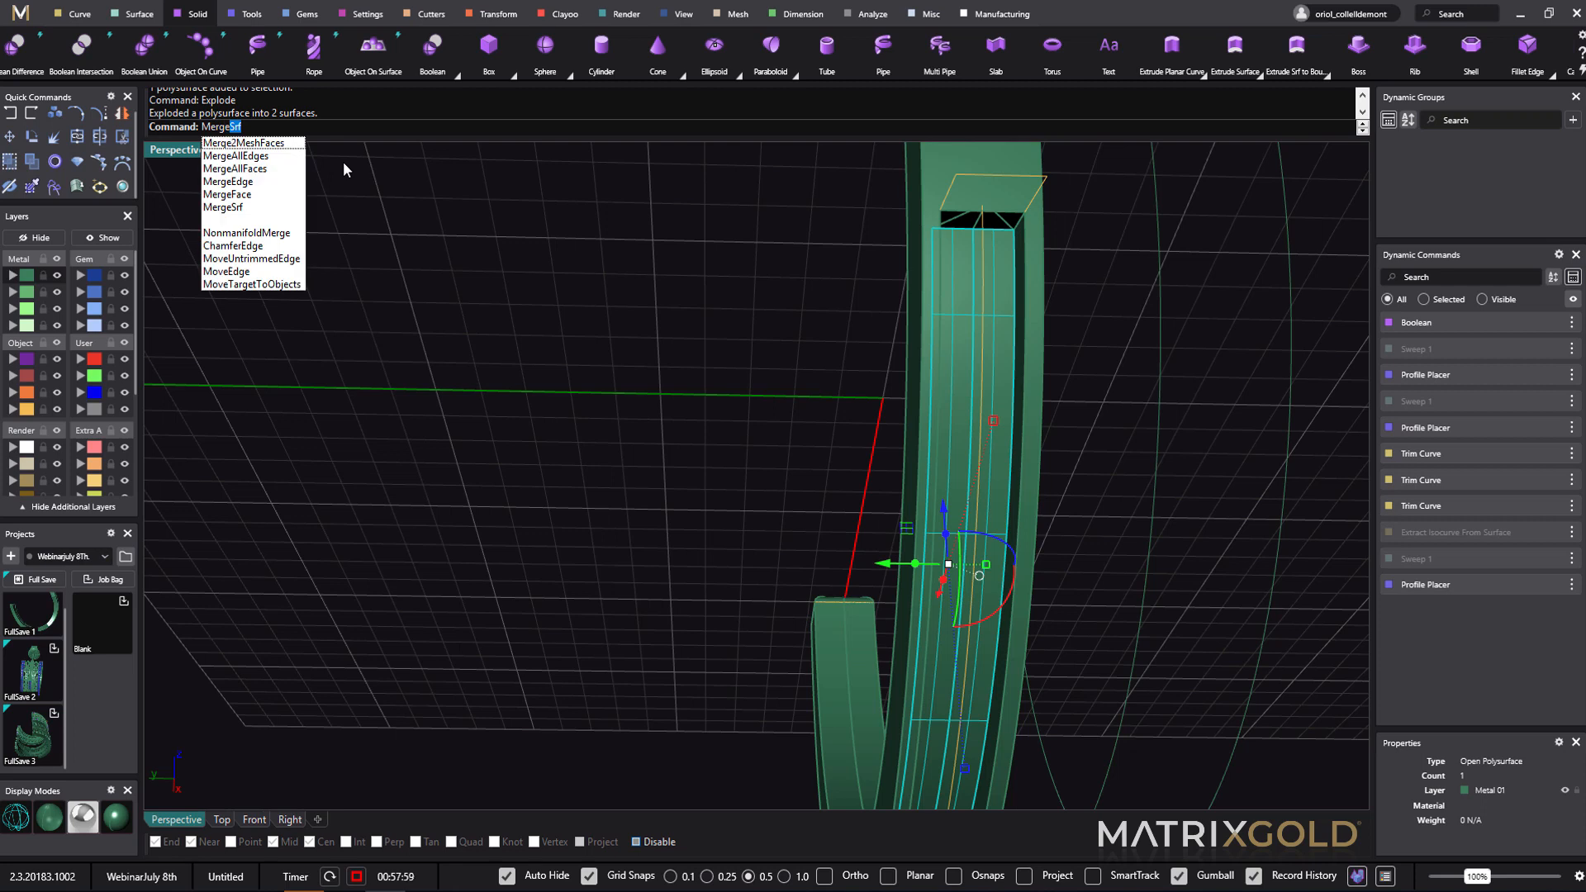
{"action": "key", "text": "Return"}
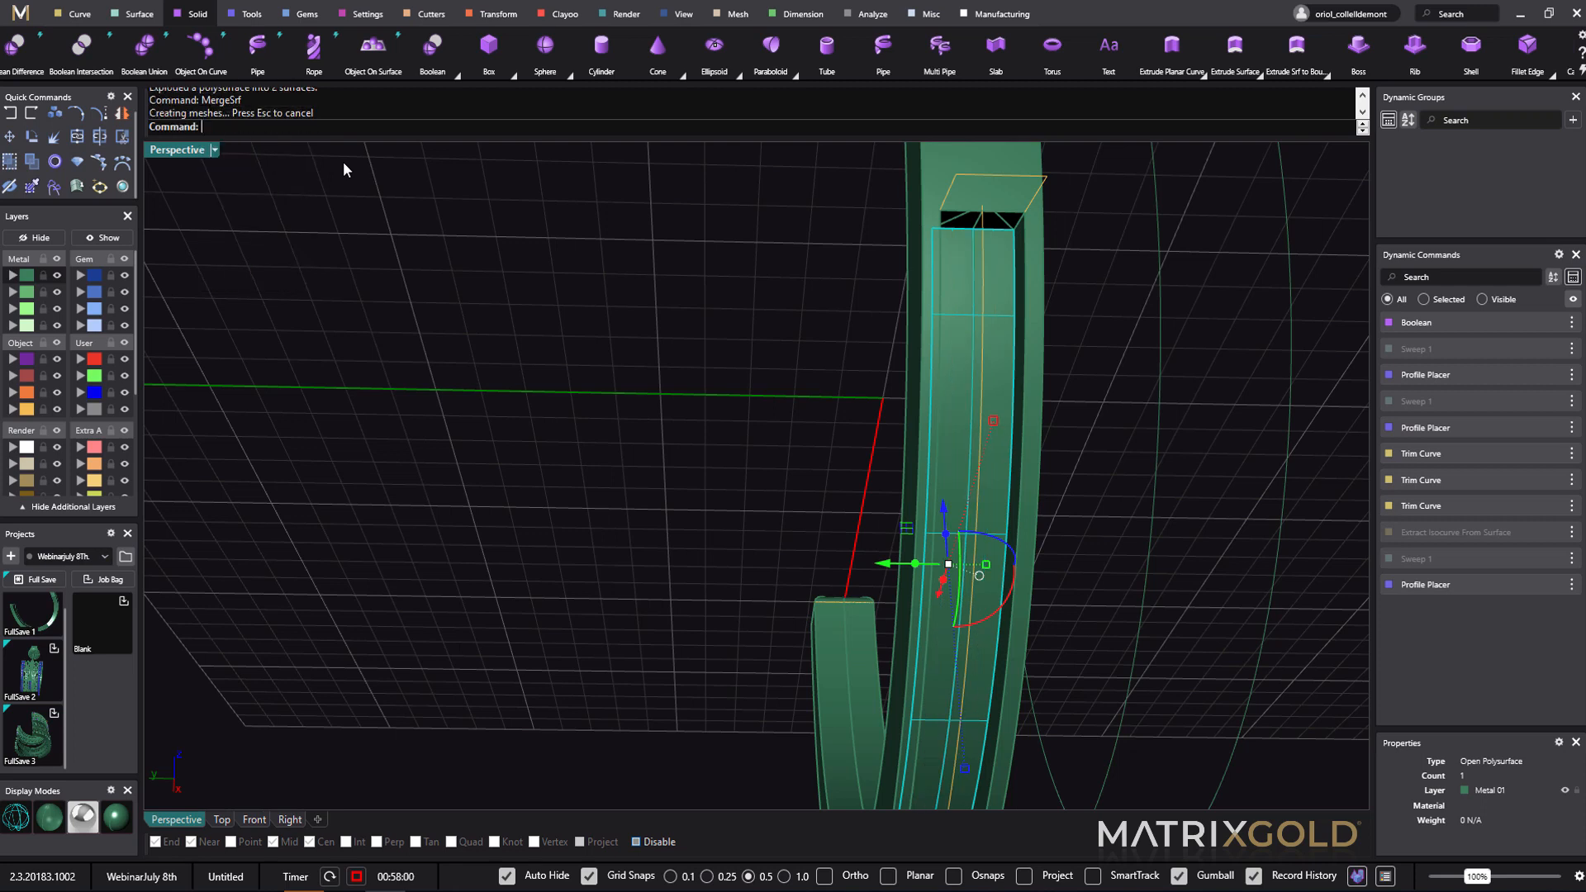
{"action": "left_click", "coordinate": [632, 323]}
{"action": "left_click", "coordinate": [963, 338]}
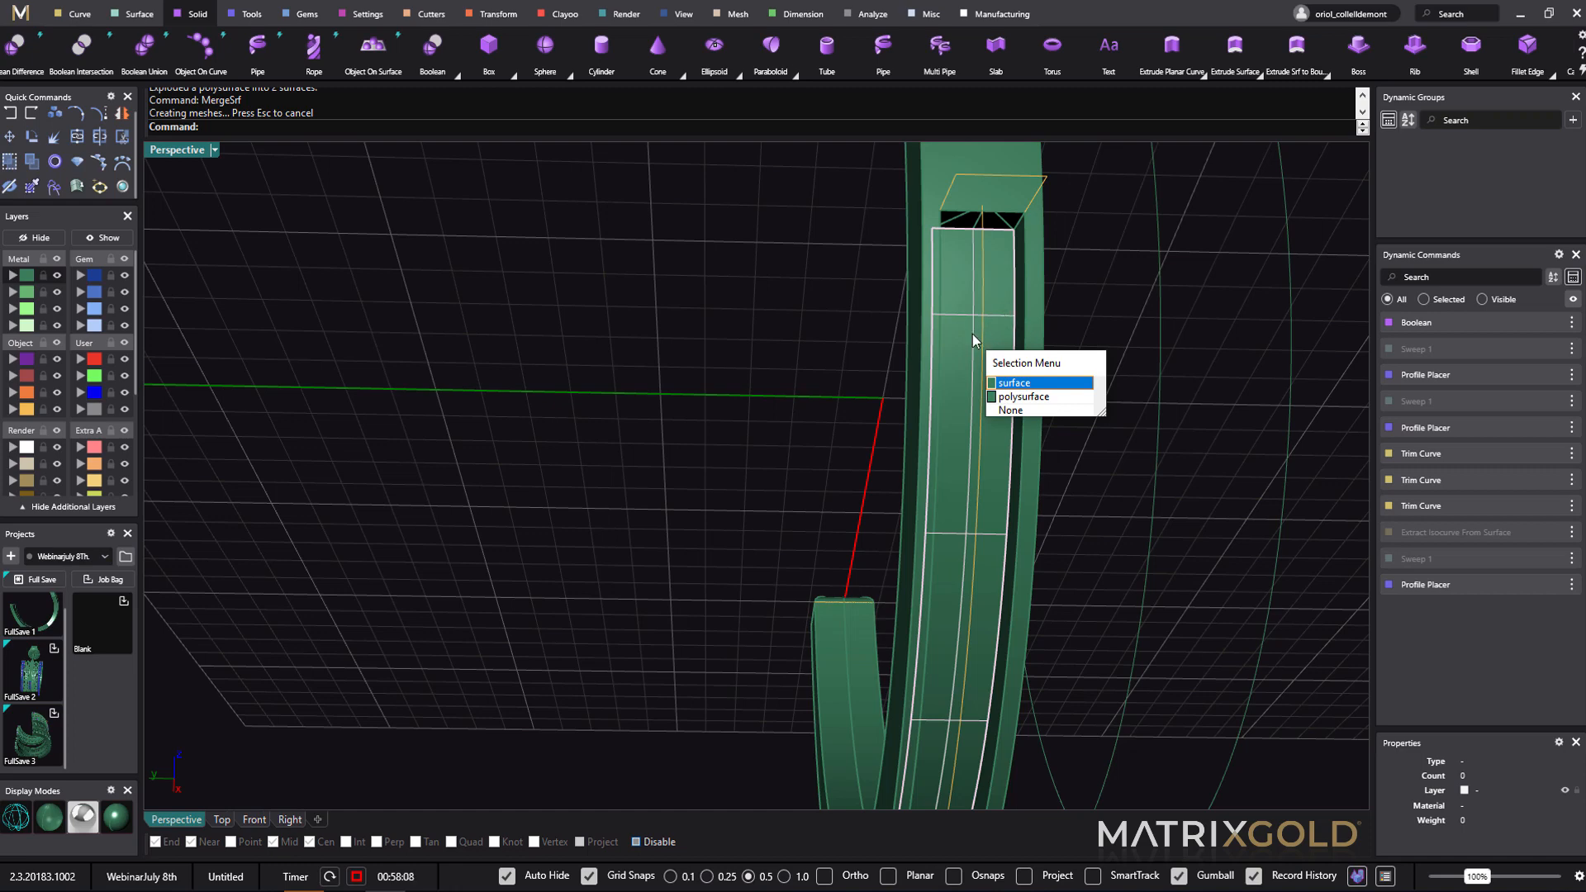
{"action": "left_click", "coordinate": [1074, 300]}
- Explode the upper channel's copied floor polysurface and merge the resulting pieces into one surface with MergeSrf
{"action": "right_click_drag", "start_coordinate": [1074, 306], "coordinate": [1013, 444]}
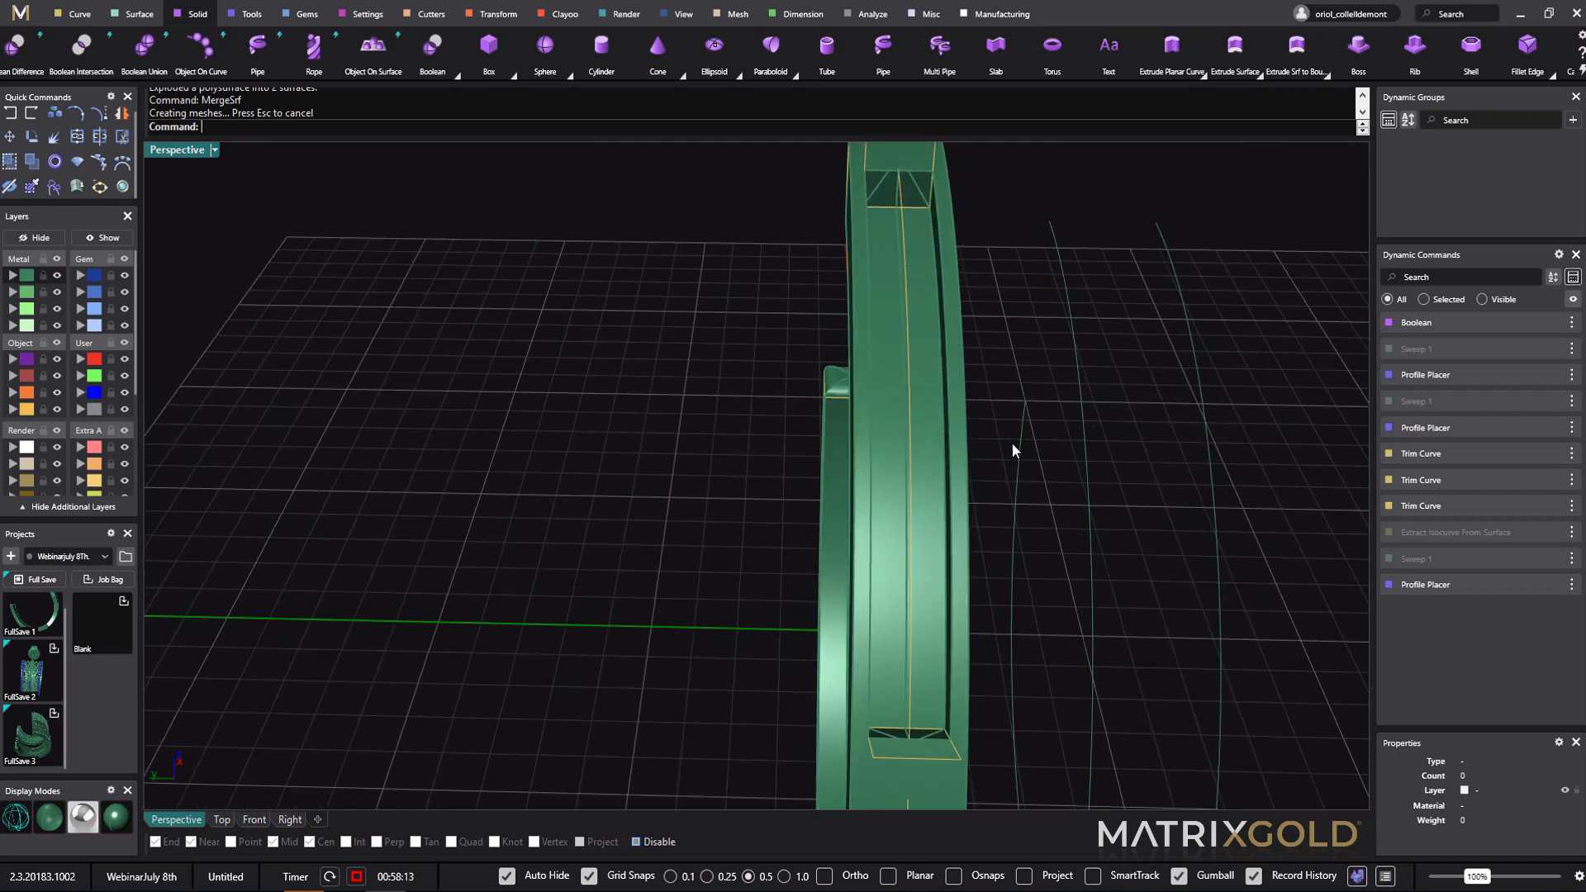
{"action": "left_click", "coordinate": [930, 335]}
{"action": "left_click", "coordinate": [984, 392]}
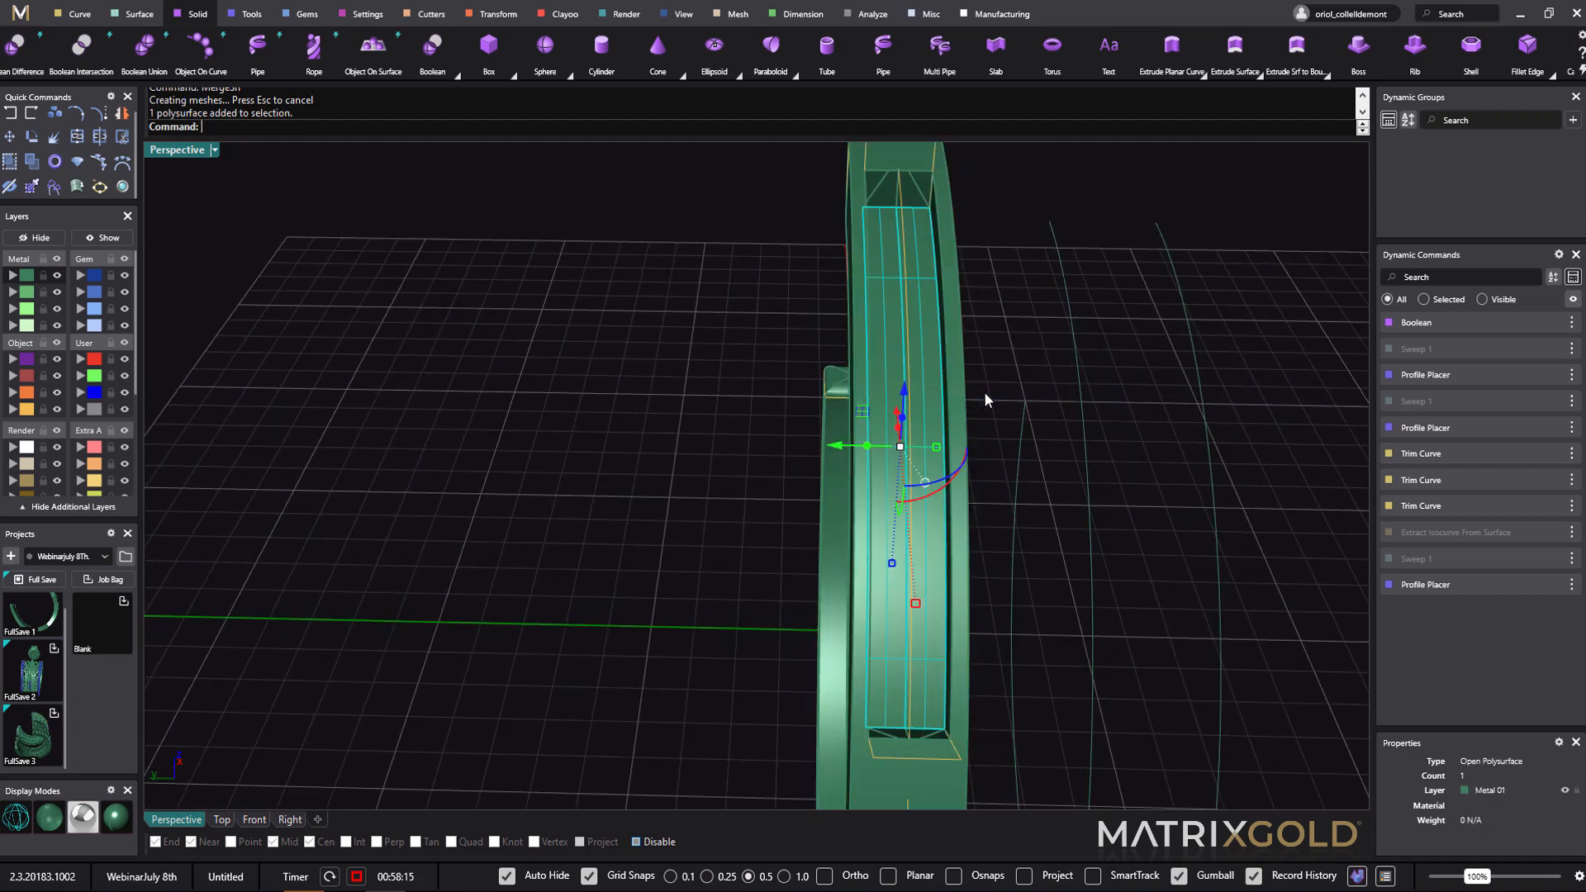
{"action": "type", "text": "Explode"}
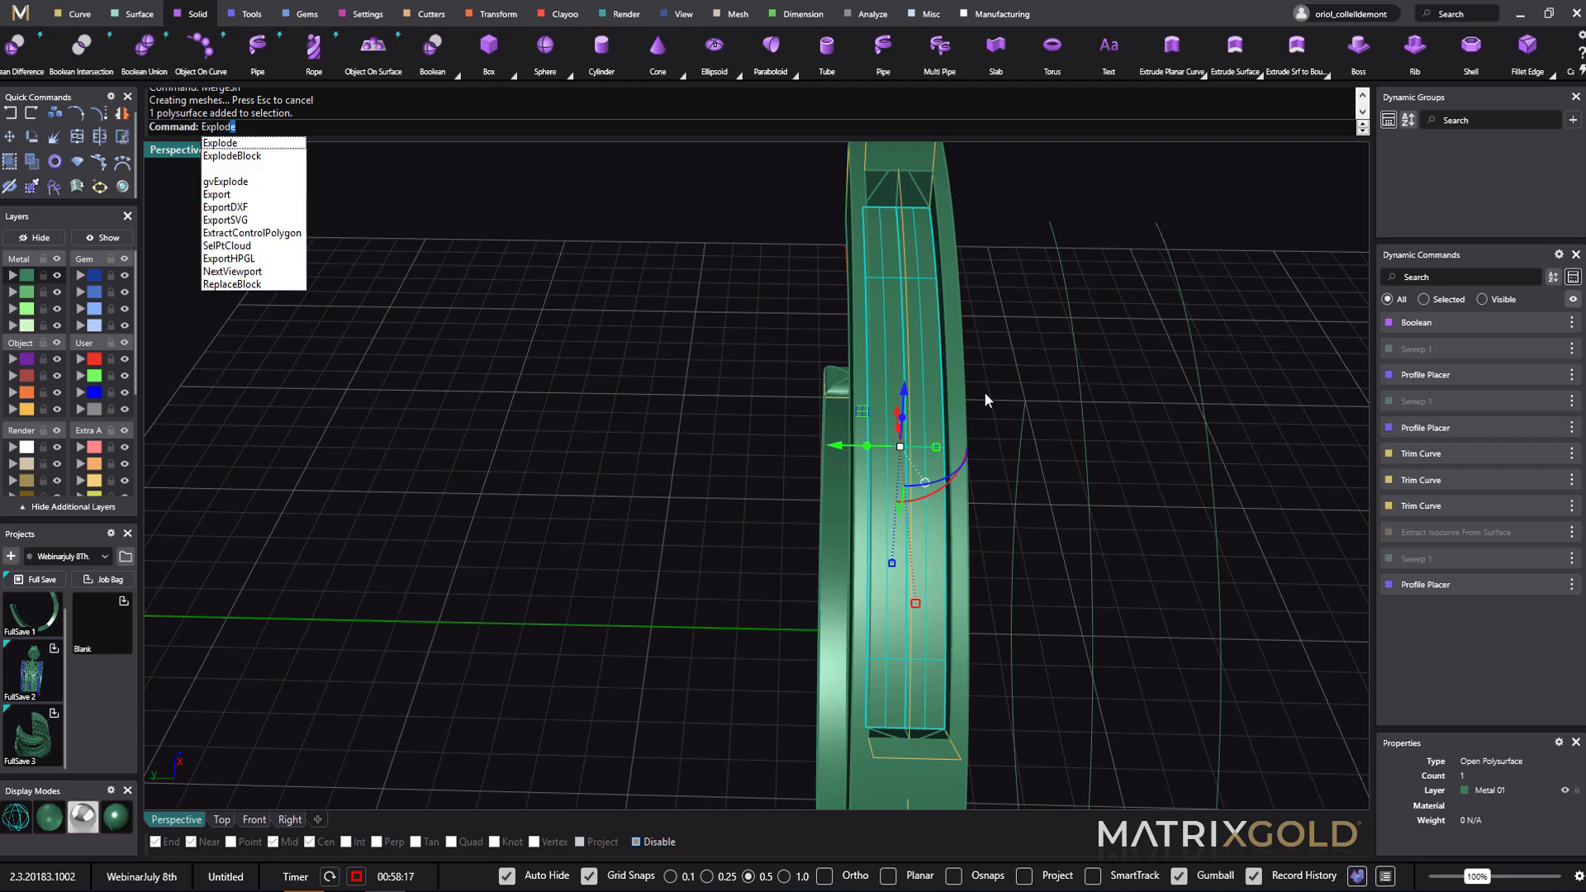
{"action": "key", "text": "Return"}
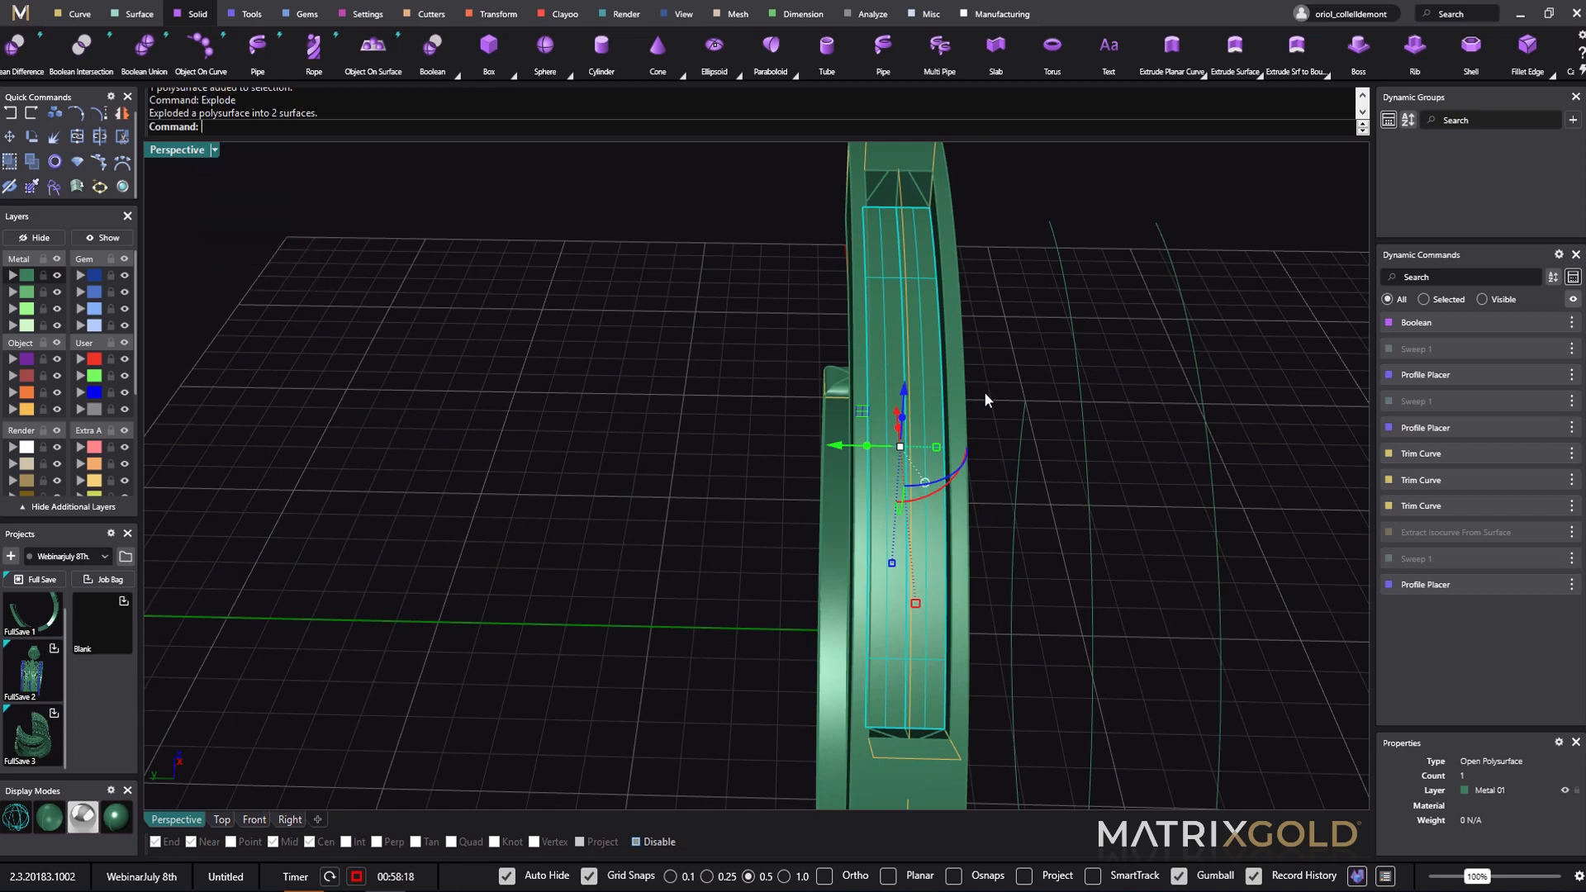
{"action": "type", "text": "MergeSrf"}
{"action": "key", "text": "Return"}
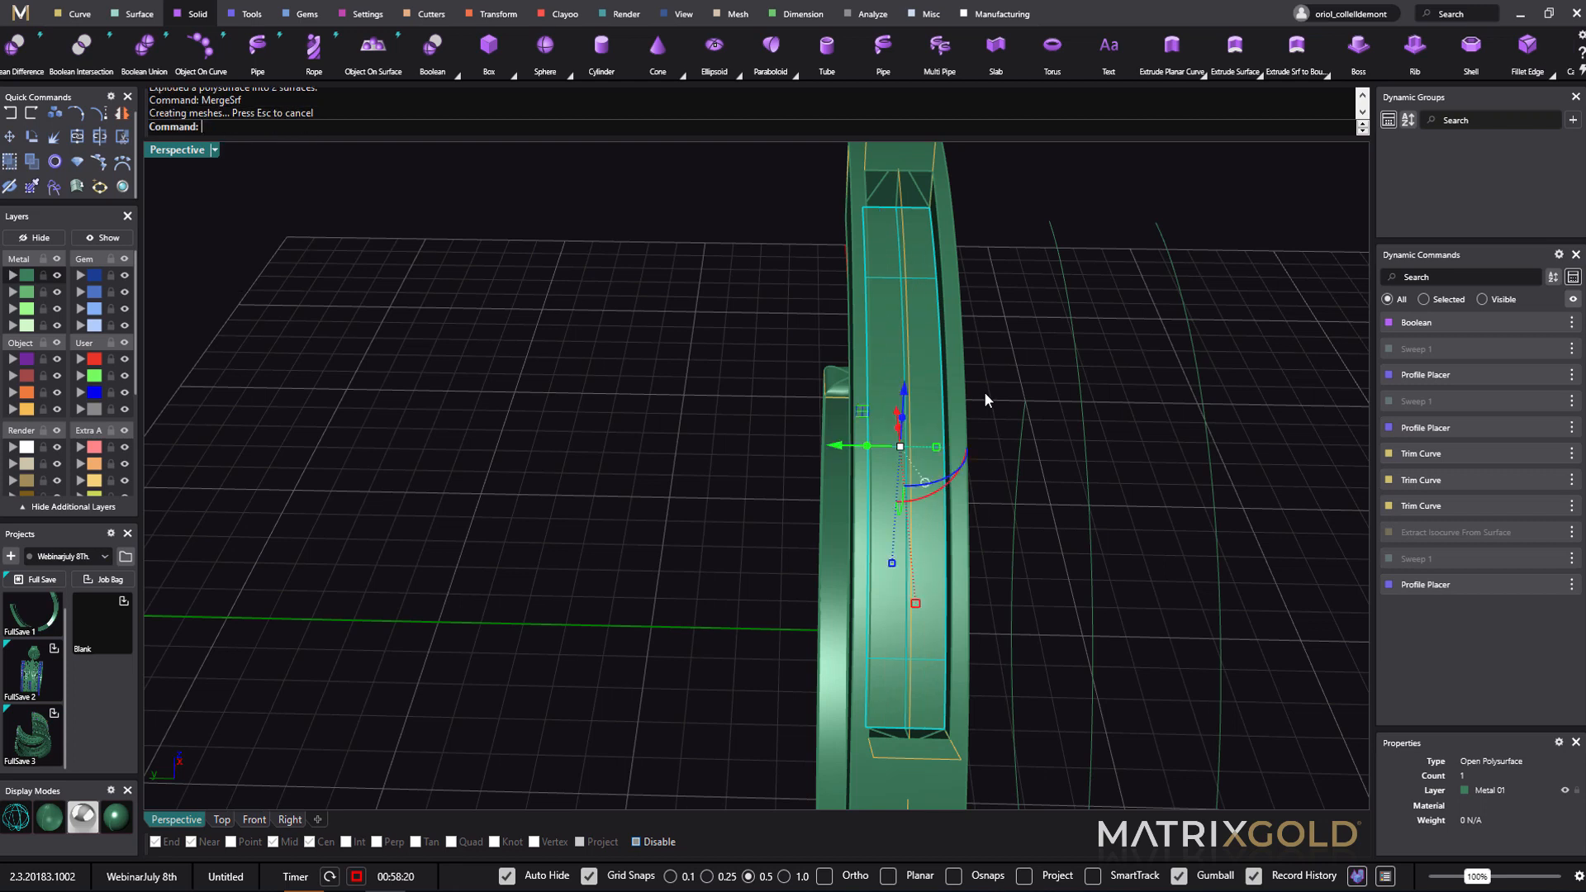
{"action": "left_click", "coordinate": [1019, 275]}
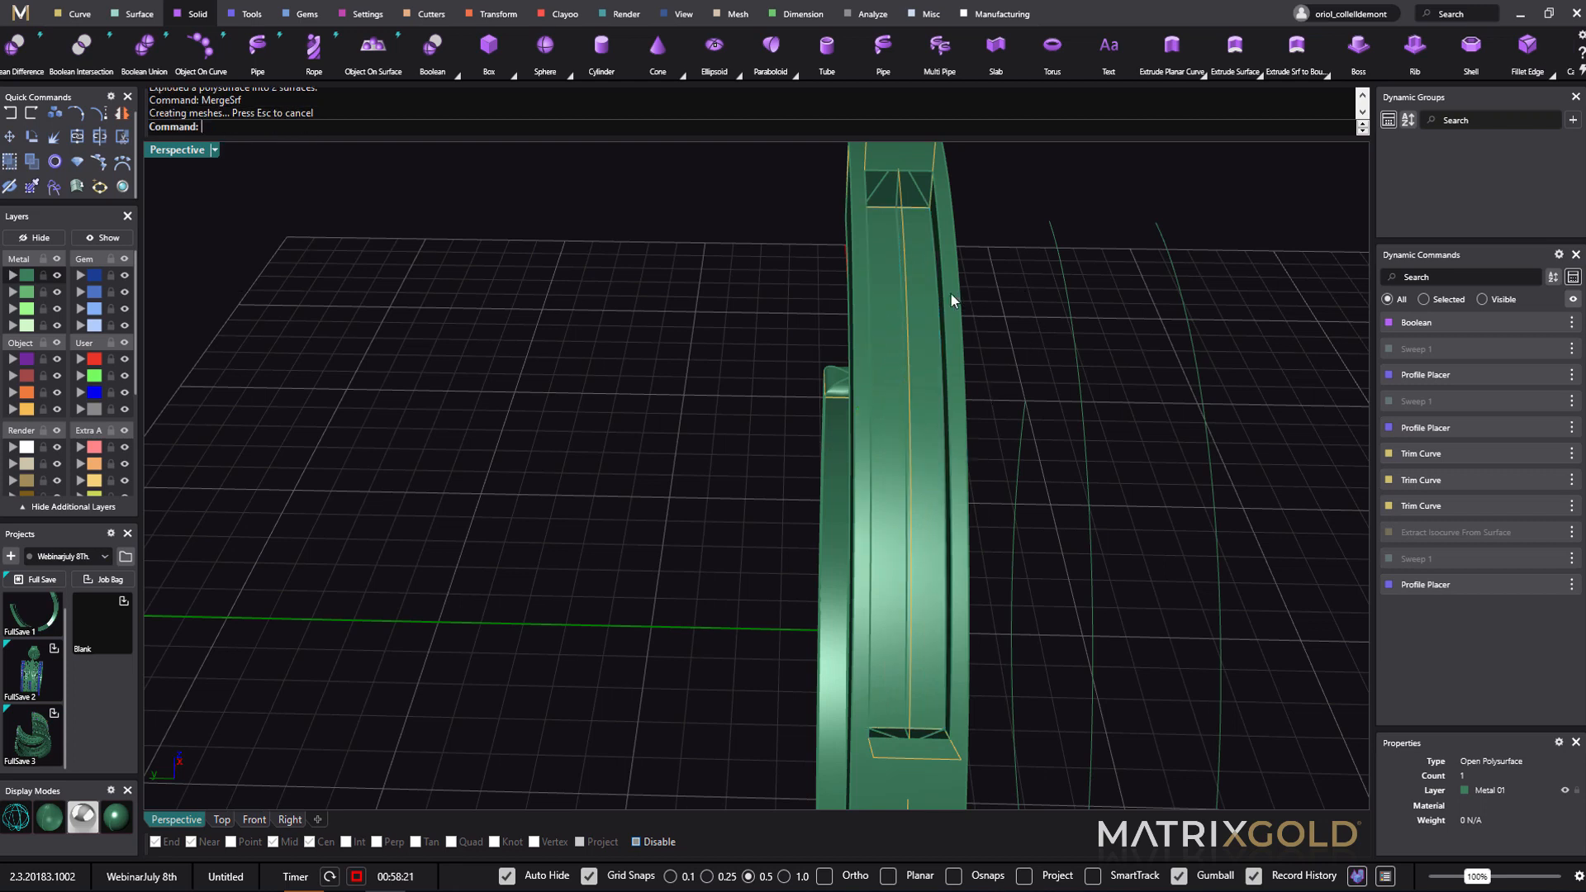
{"action": "left_click", "coordinate": [918, 265]}
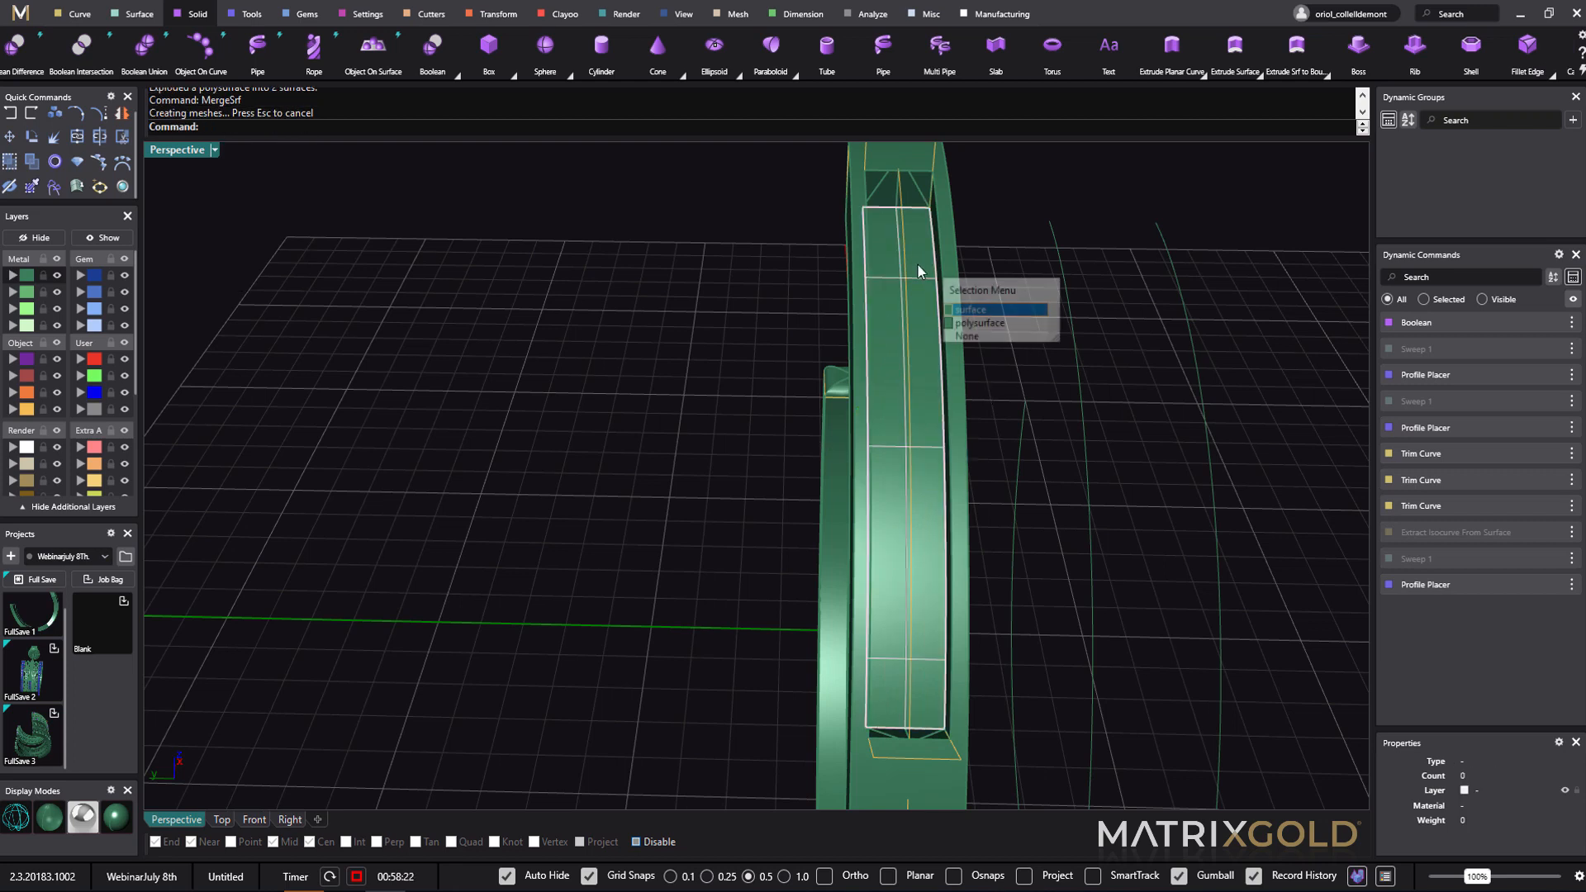
{"action": "left_click", "coordinate": [1009, 230]}
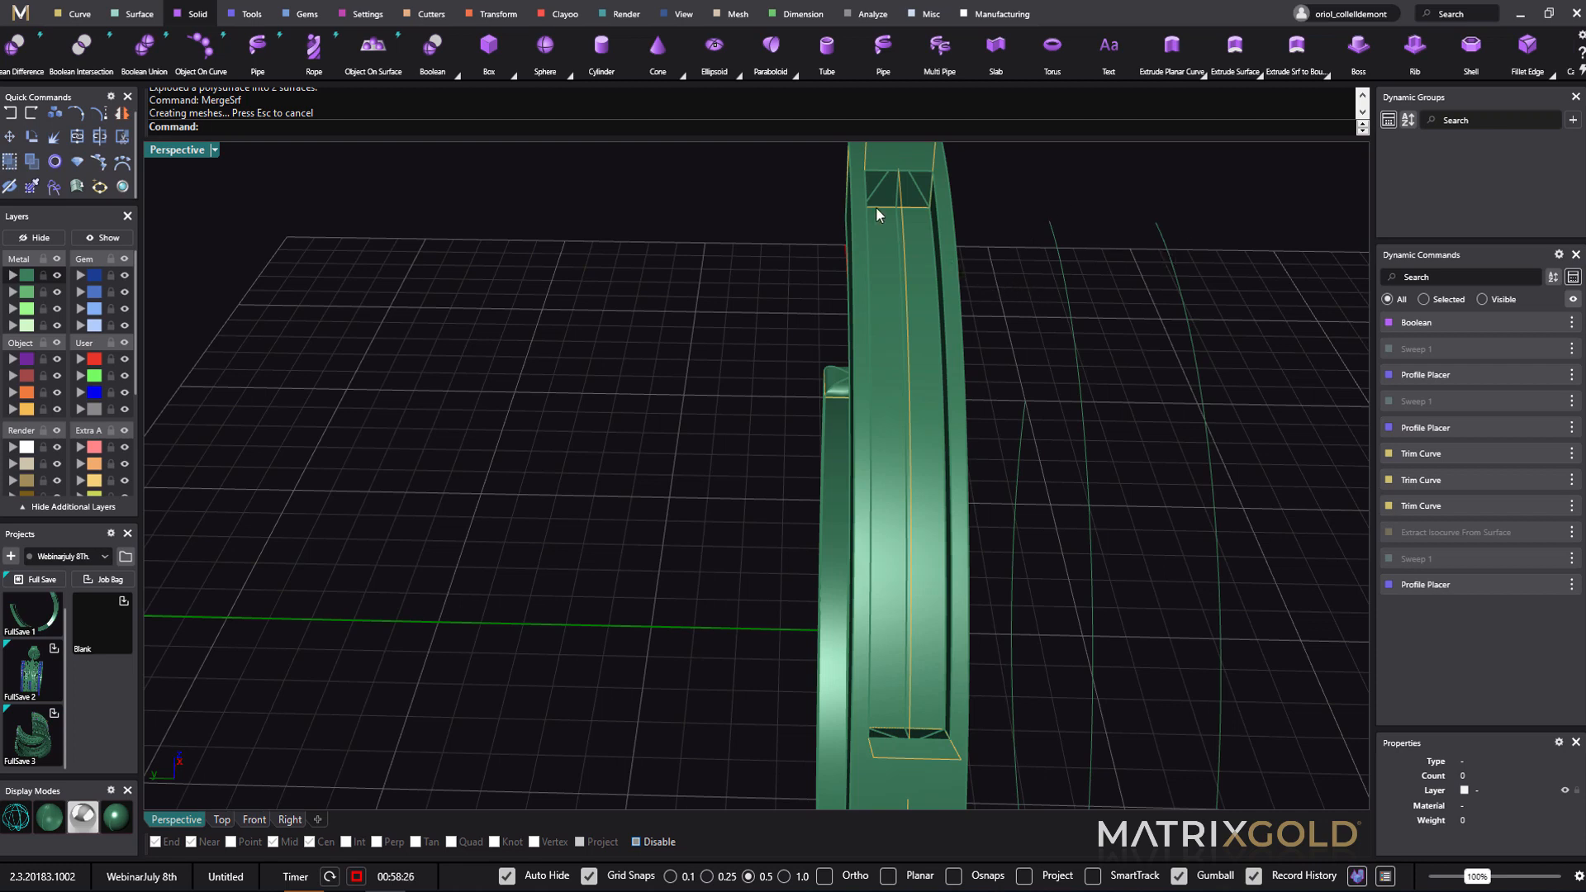
- Start Texture 3D on the merged floor surface of the upper channel and assign library texture 039 to it
{"action": "left_click", "coordinate": [924, 261]}
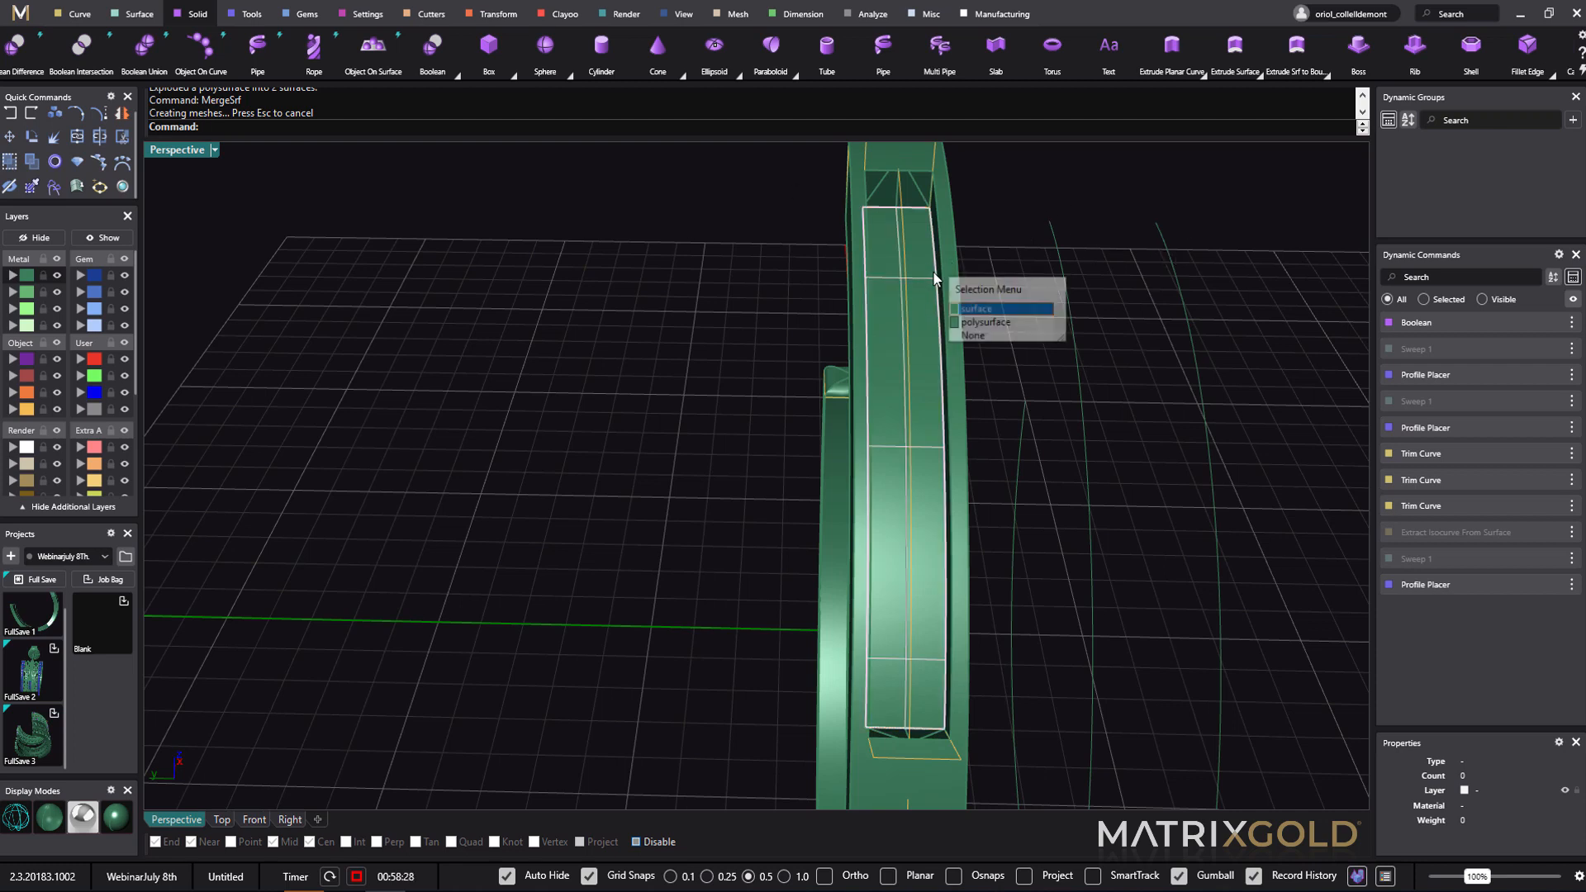
{"action": "left_click", "coordinate": [983, 302]}
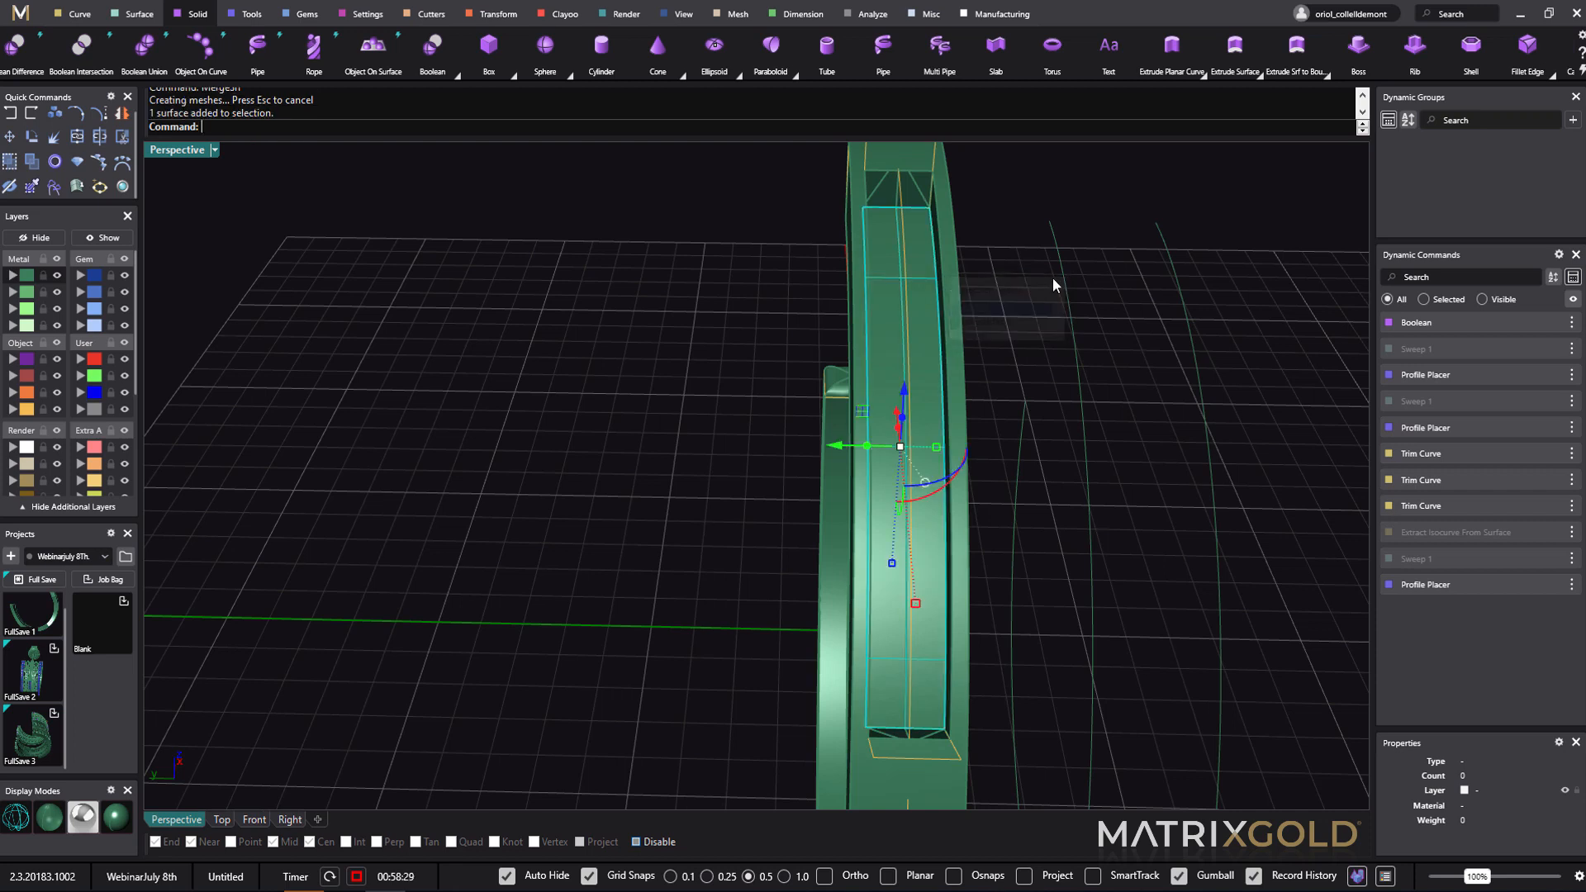
{"action": "left_click", "coordinate": [248, 15]}
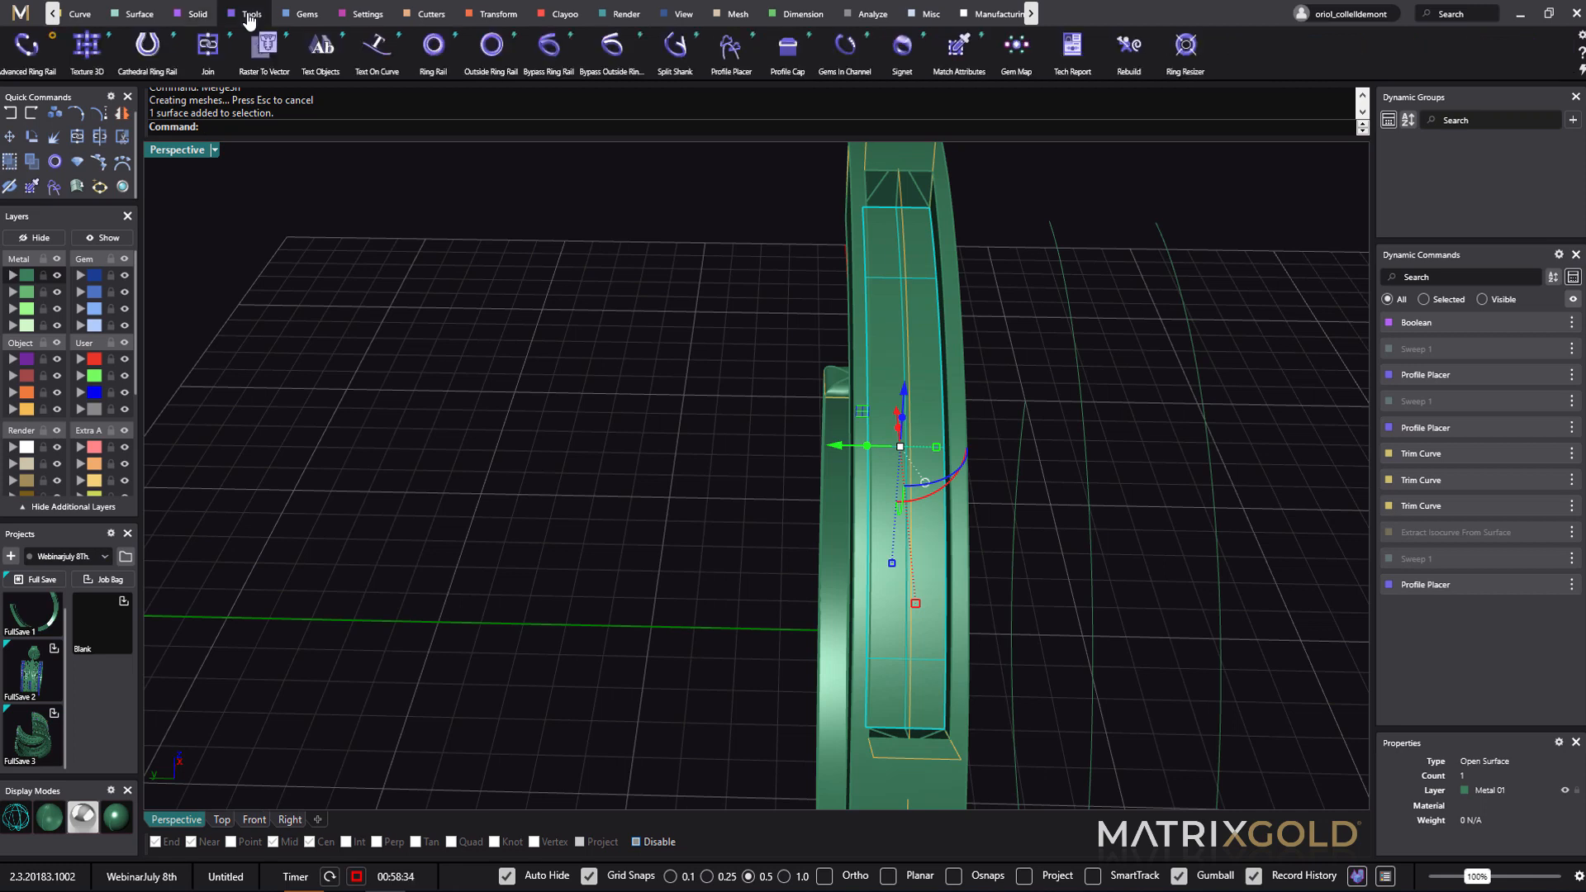
{"action": "left_click", "coordinate": [89, 52]}
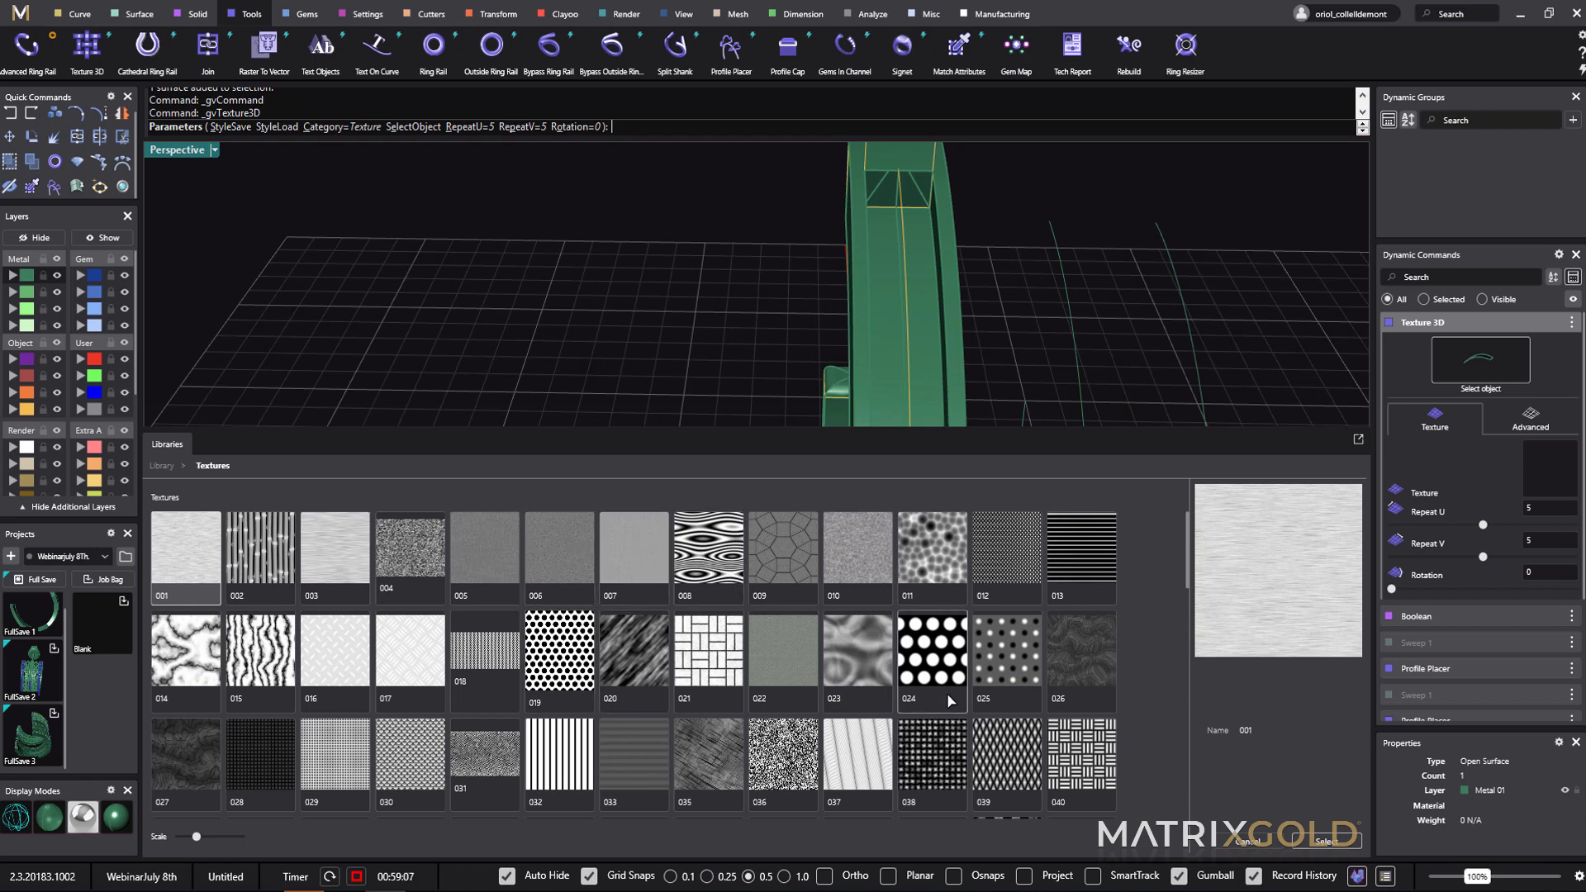
{"action": "scroll", "coordinate": [947, 694], "scroll_direction": "down", "scroll_amount": 1}
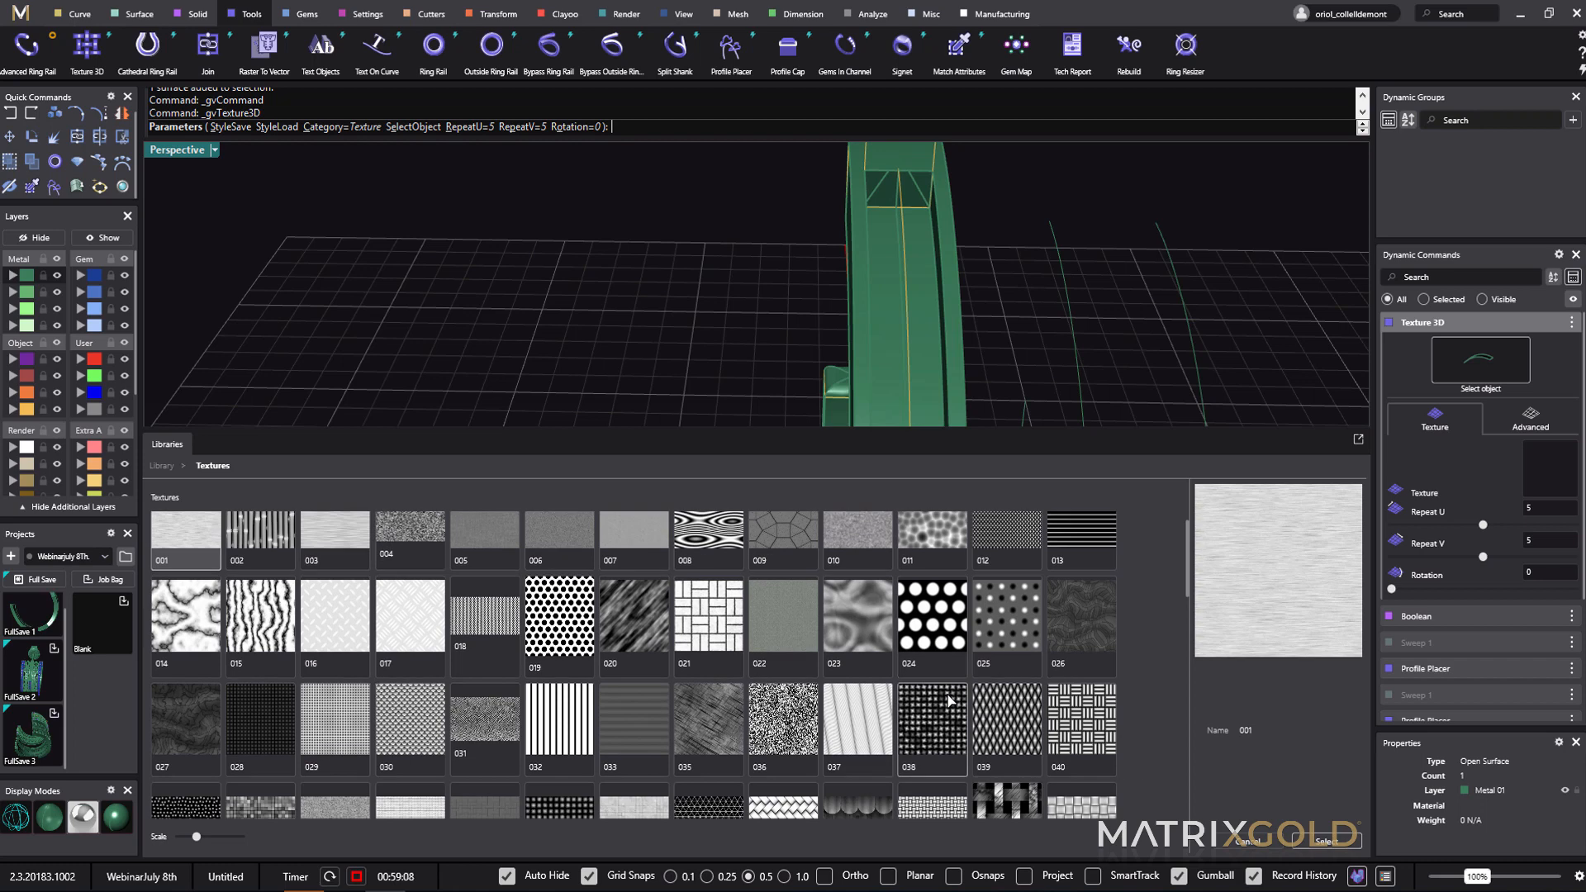
{"action": "left_click", "coordinate": [1006, 724]}
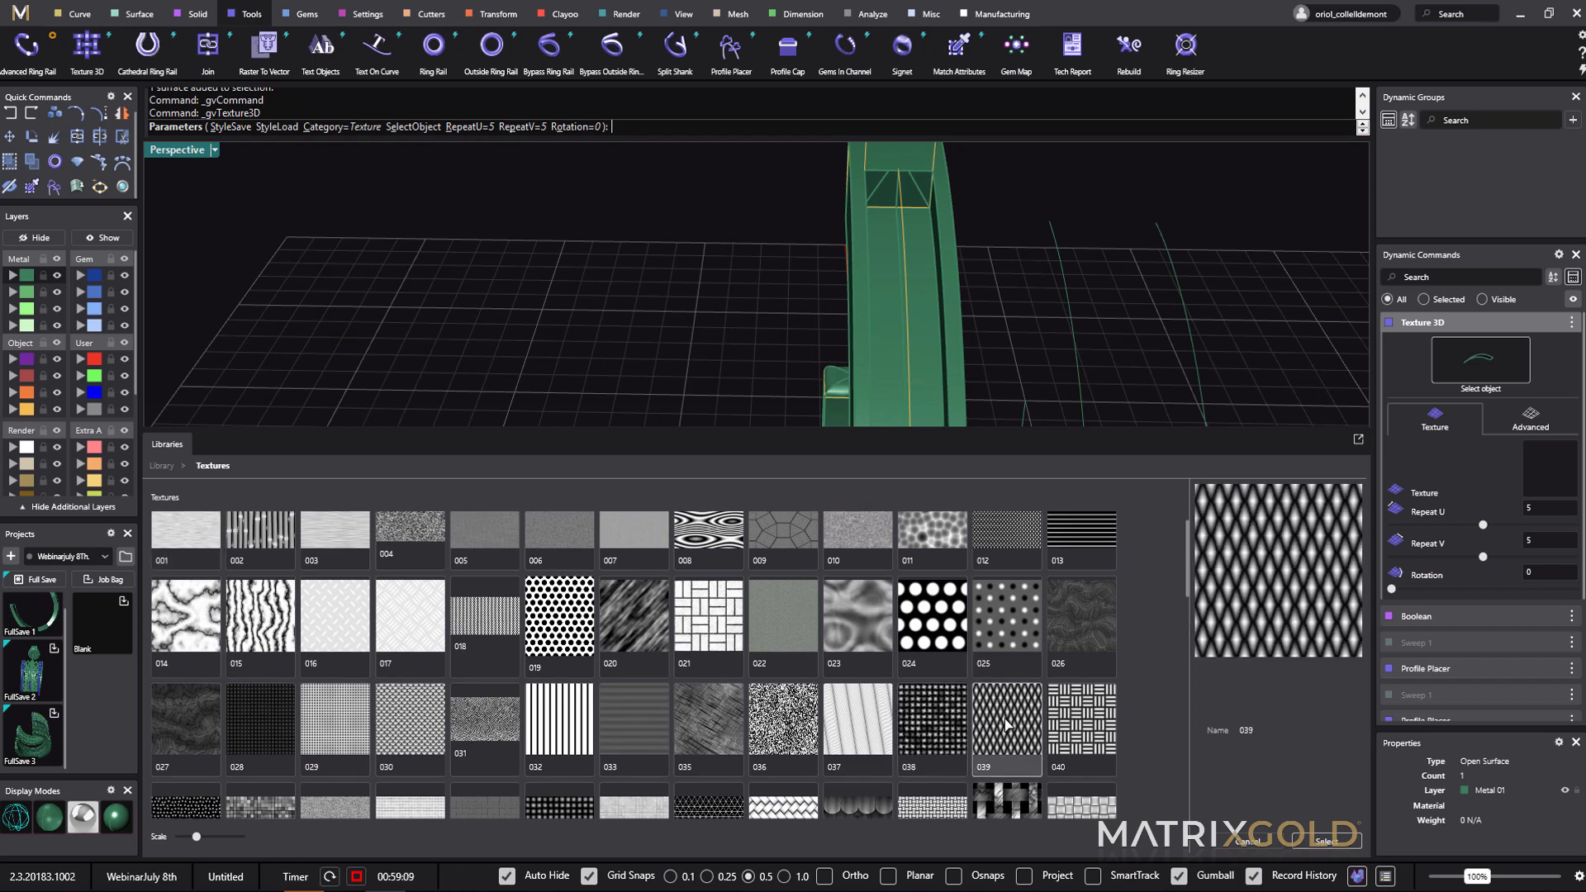
{"action": "left_click", "coordinate": [1326, 840]}
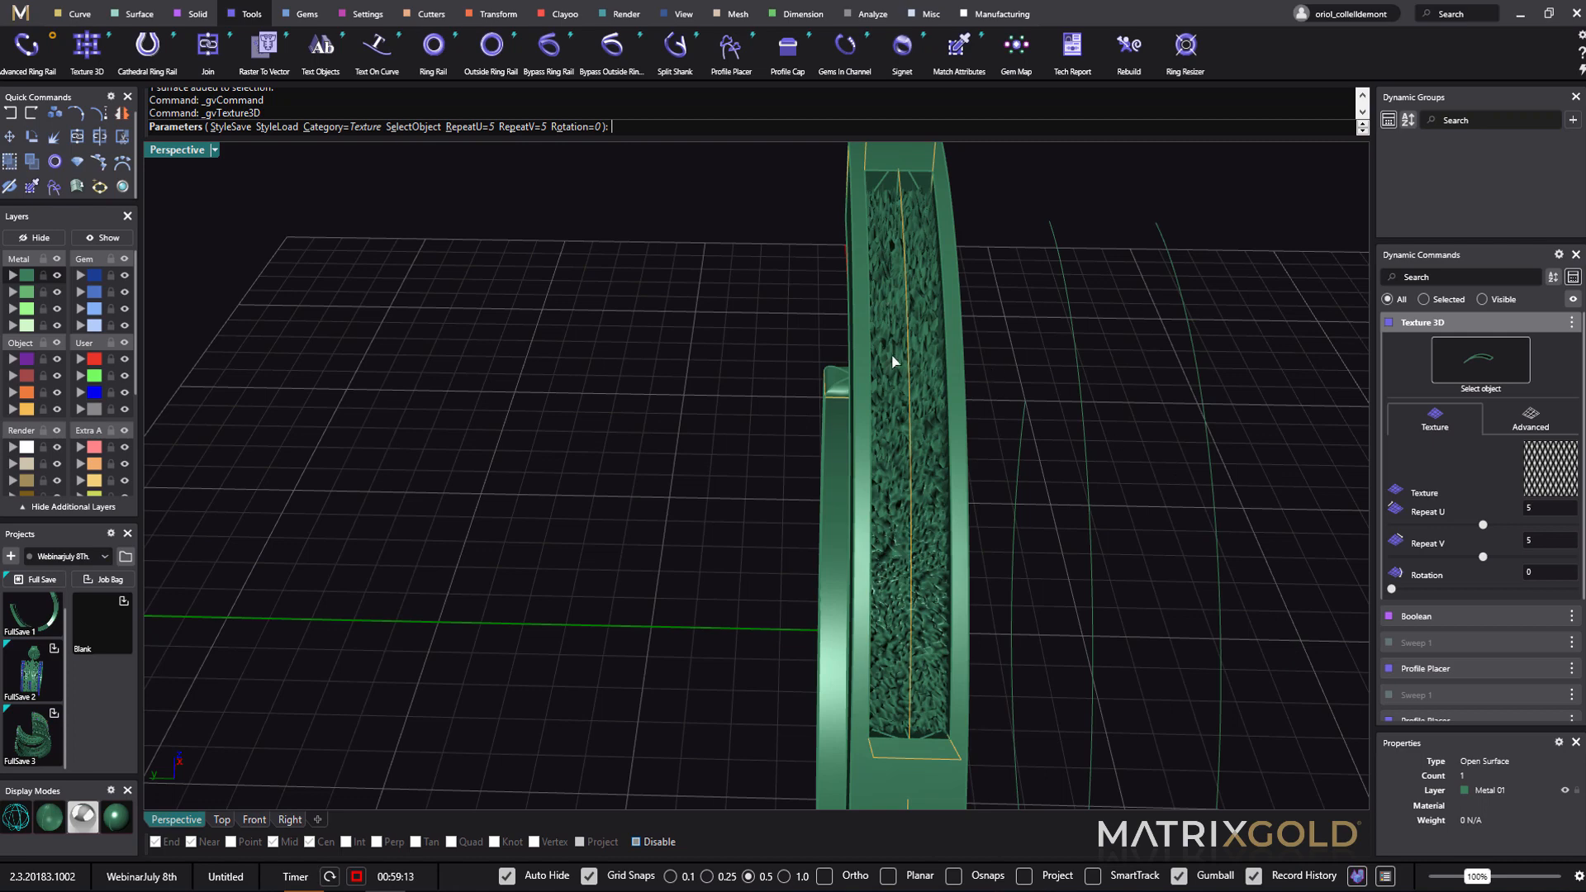
- Set both Repeat U and Repeat V of the upper channel's 3D texture to 1, and show its advanced settings
{"action": "right_click_drag", "start_coordinate": [1066, 454], "coordinate": [1063, 482]}
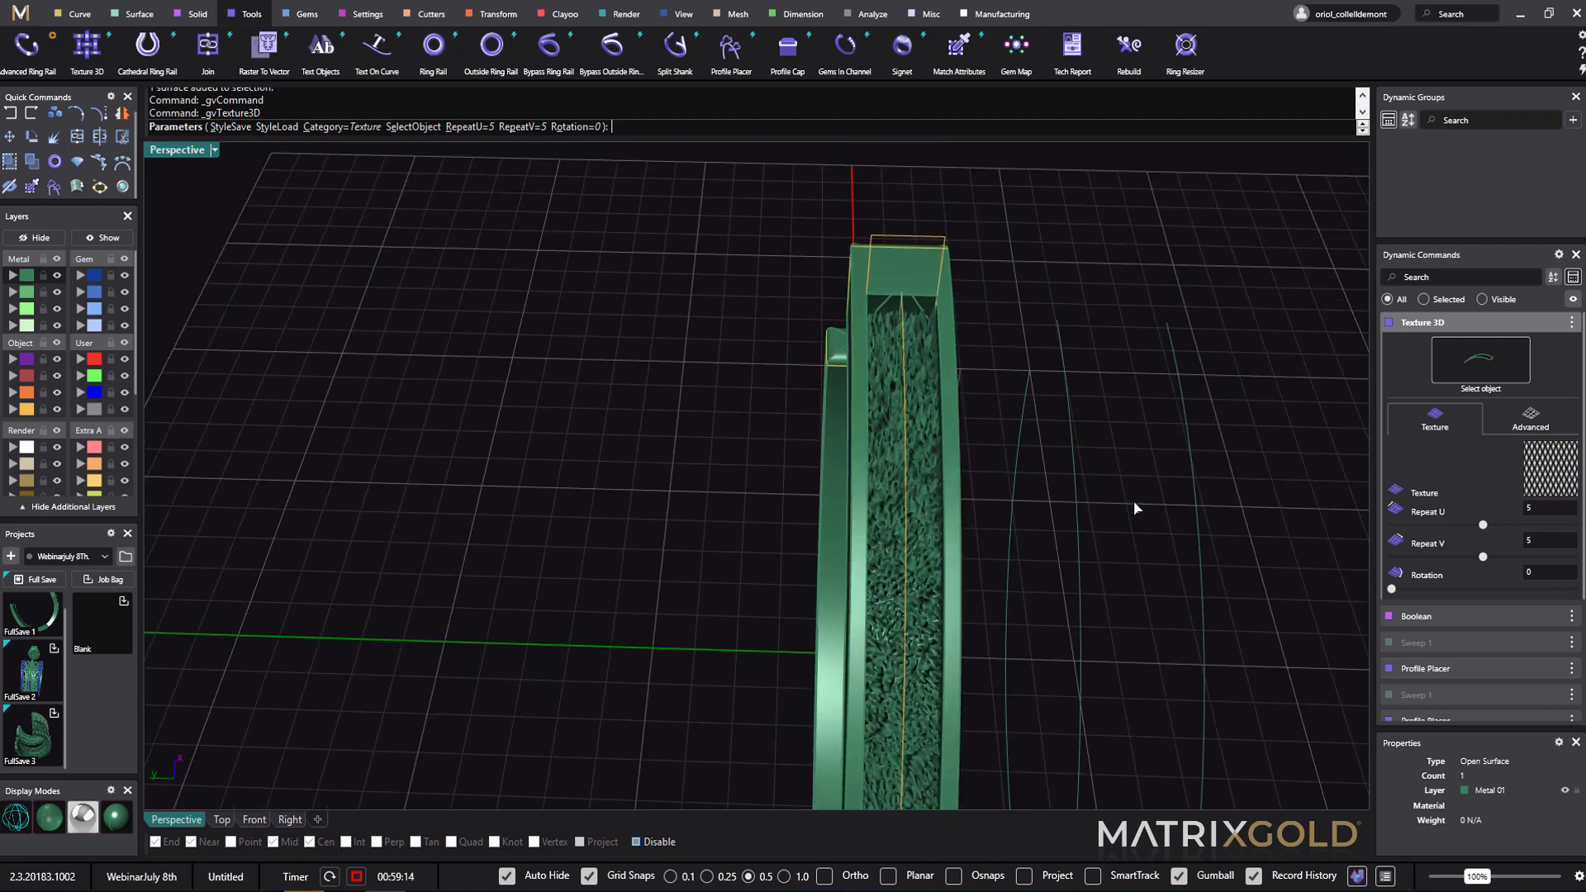
{"action": "left_click", "coordinate": [1550, 516]}
{"action": "type", "text": "1"}
{"action": "key", "text": "Tab"}
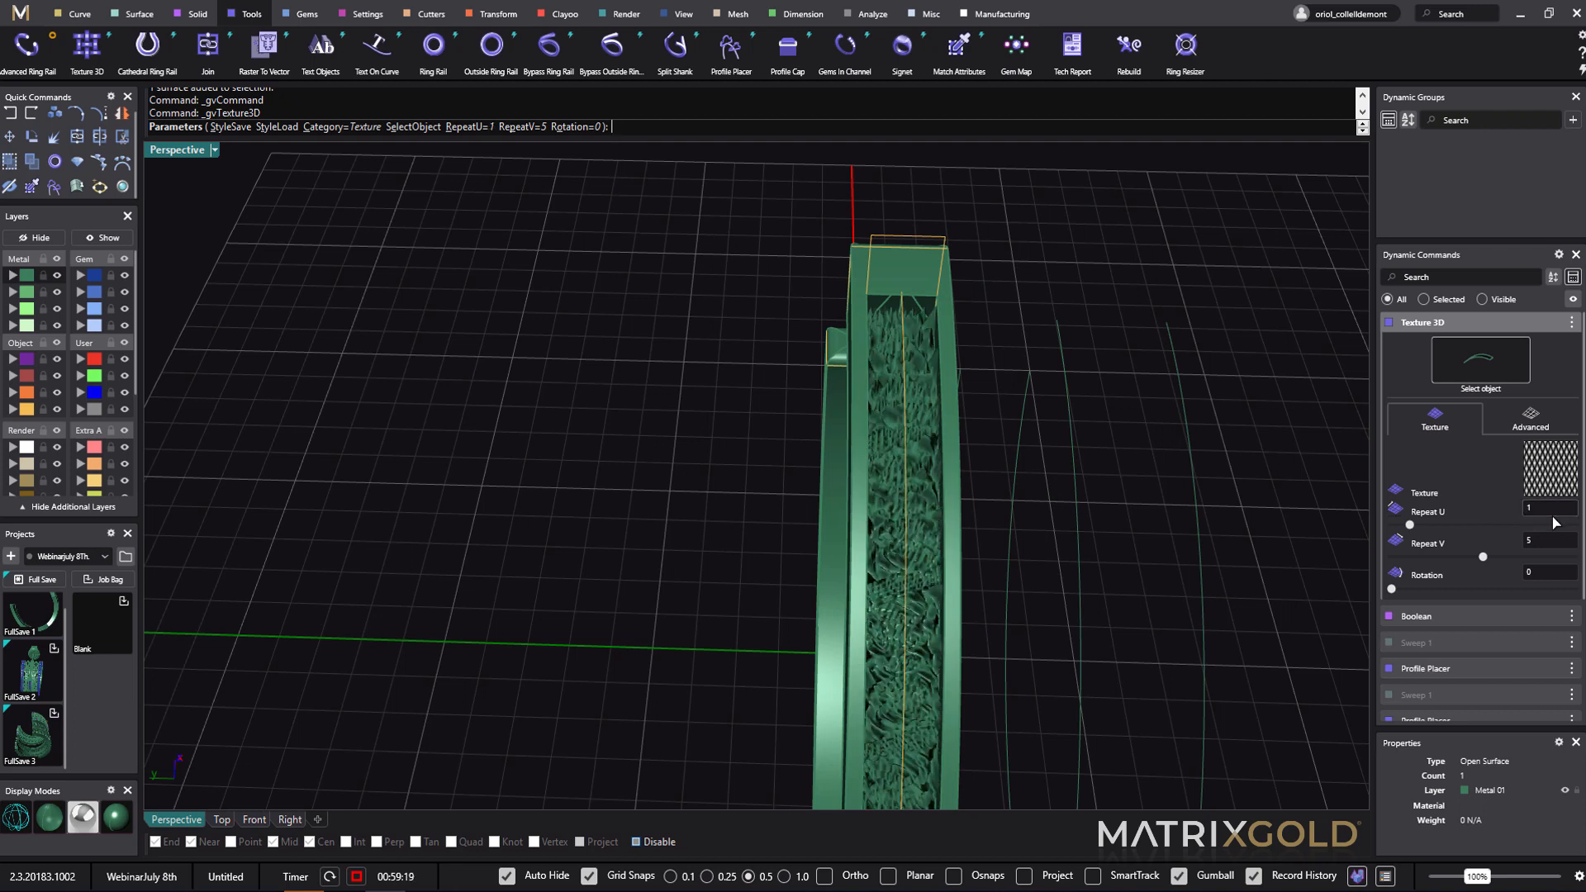
{"action": "type", "text": "1"}
{"action": "key", "text": "Return"}
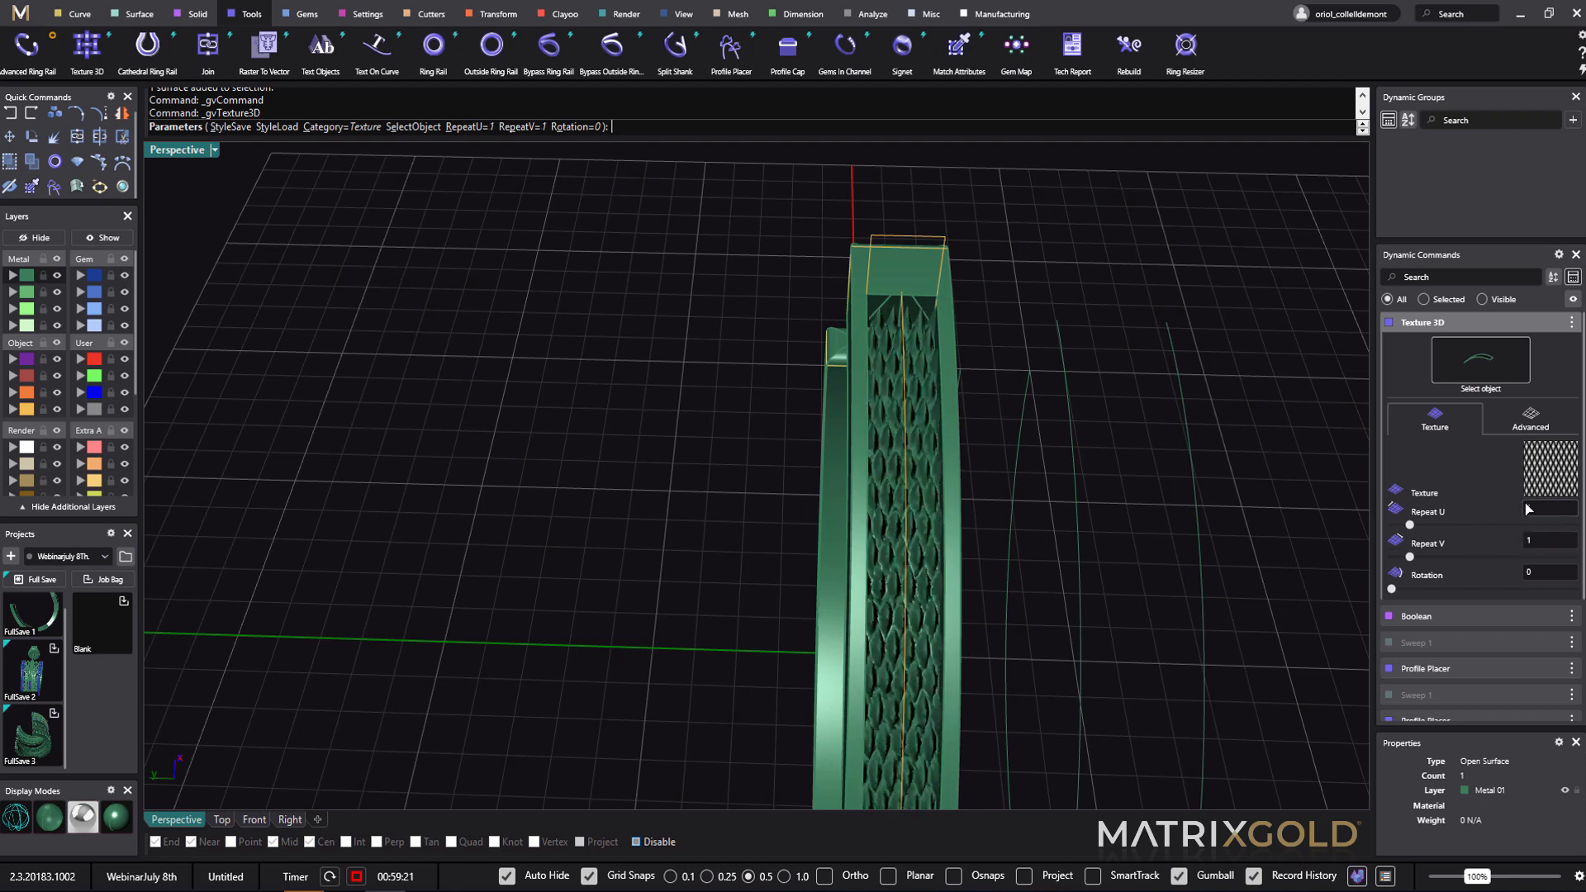
{"action": "right_click_drag", "start_coordinate": [963, 556], "coordinate": [1102, 398]}
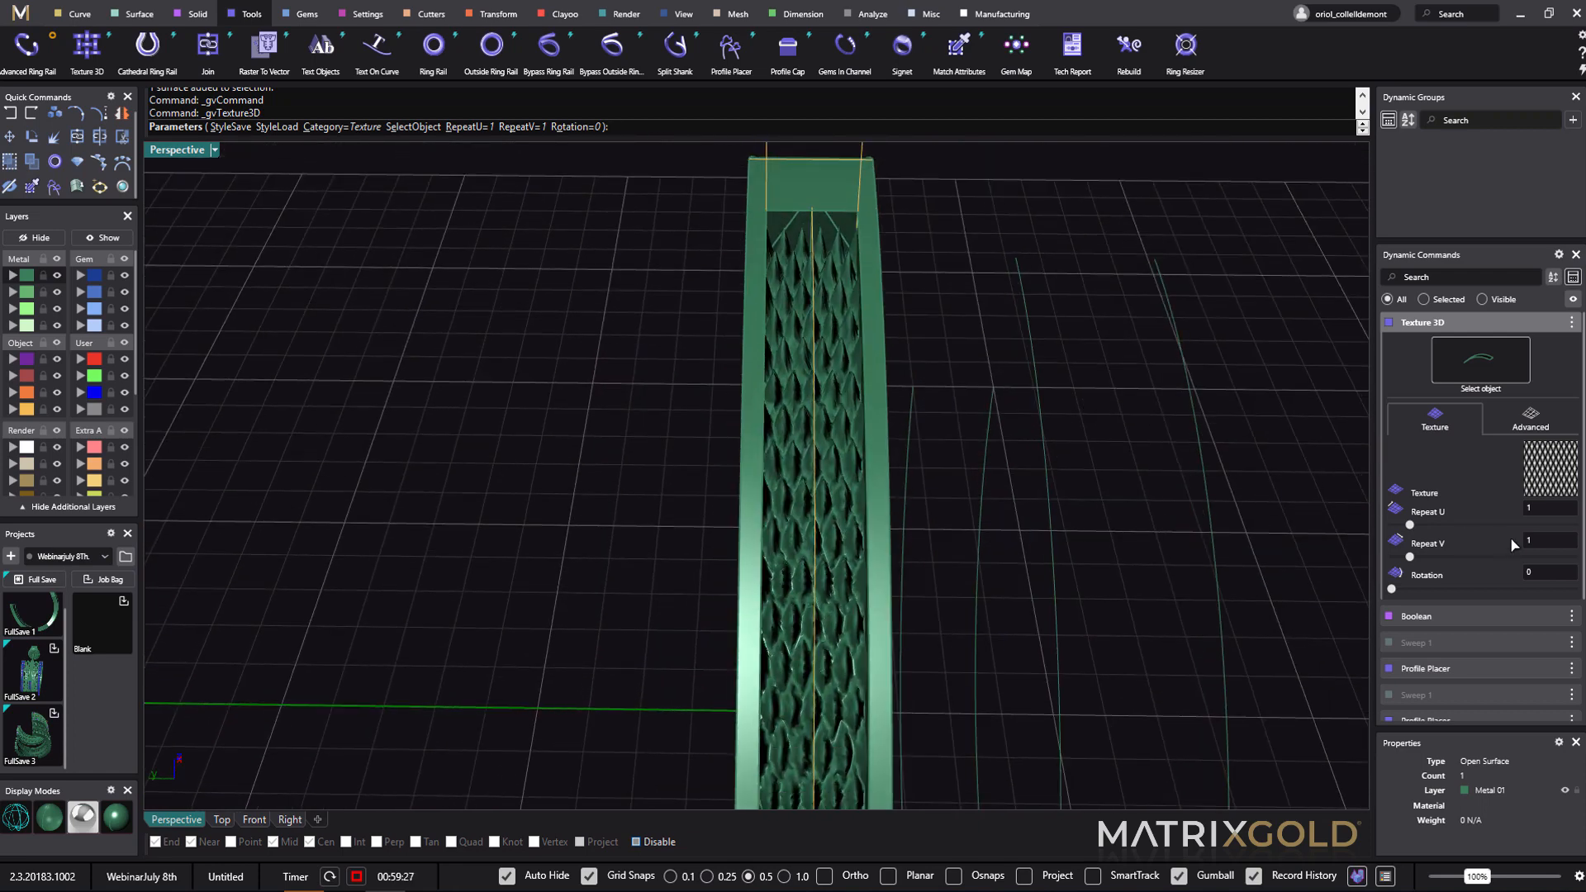
{"action": "left_click", "coordinate": [1531, 425]}
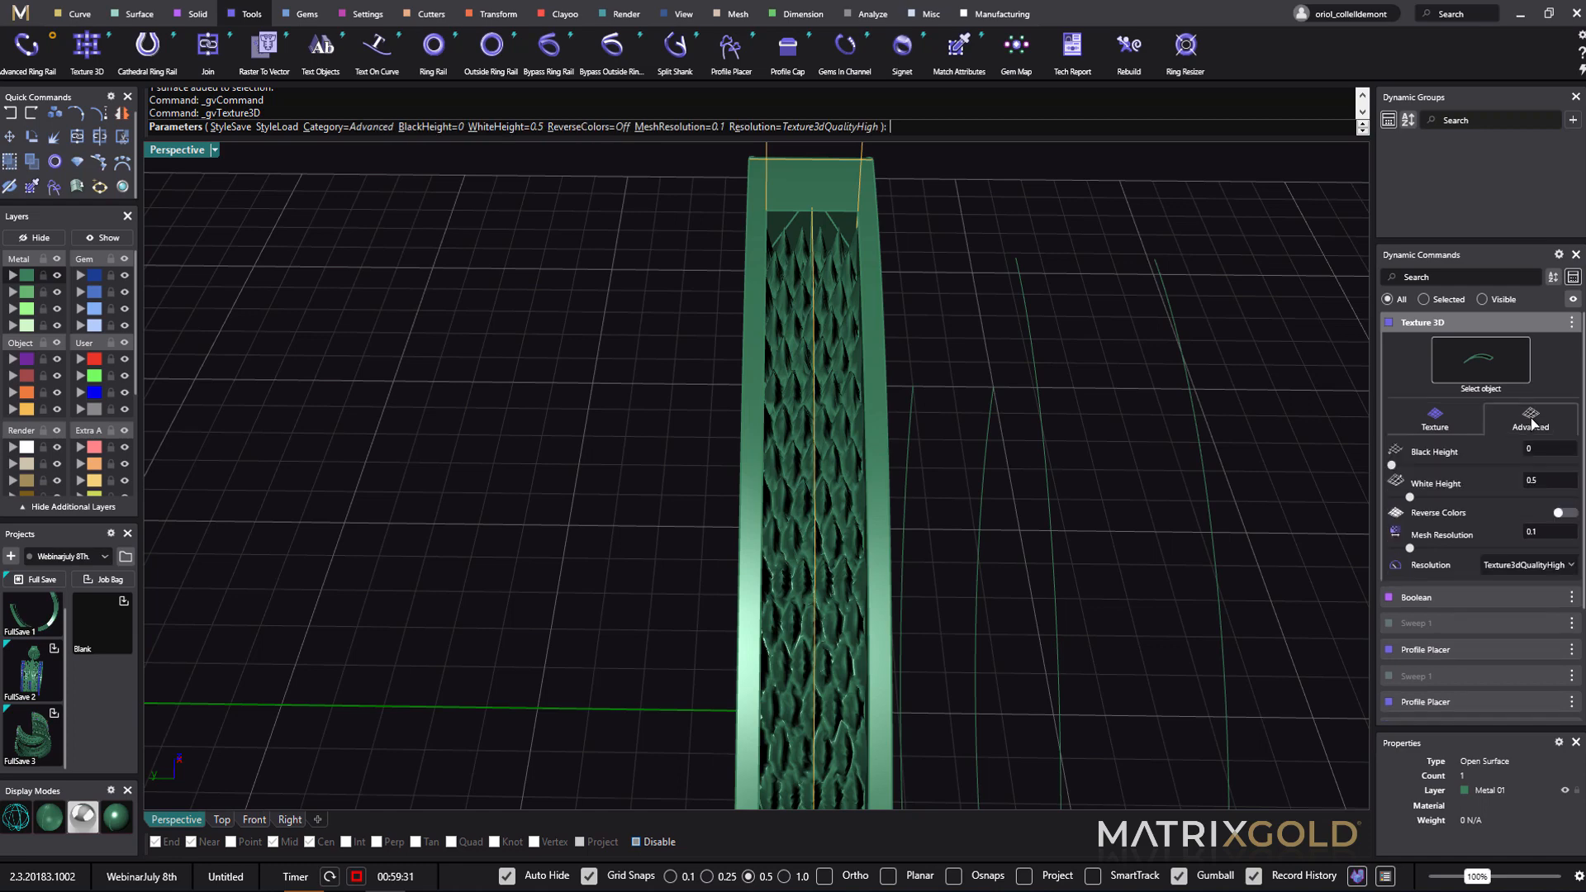
- Try reversed colors on the upper channel's 3D texture
{"action": "left_click", "coordinate": [1565, 513]}
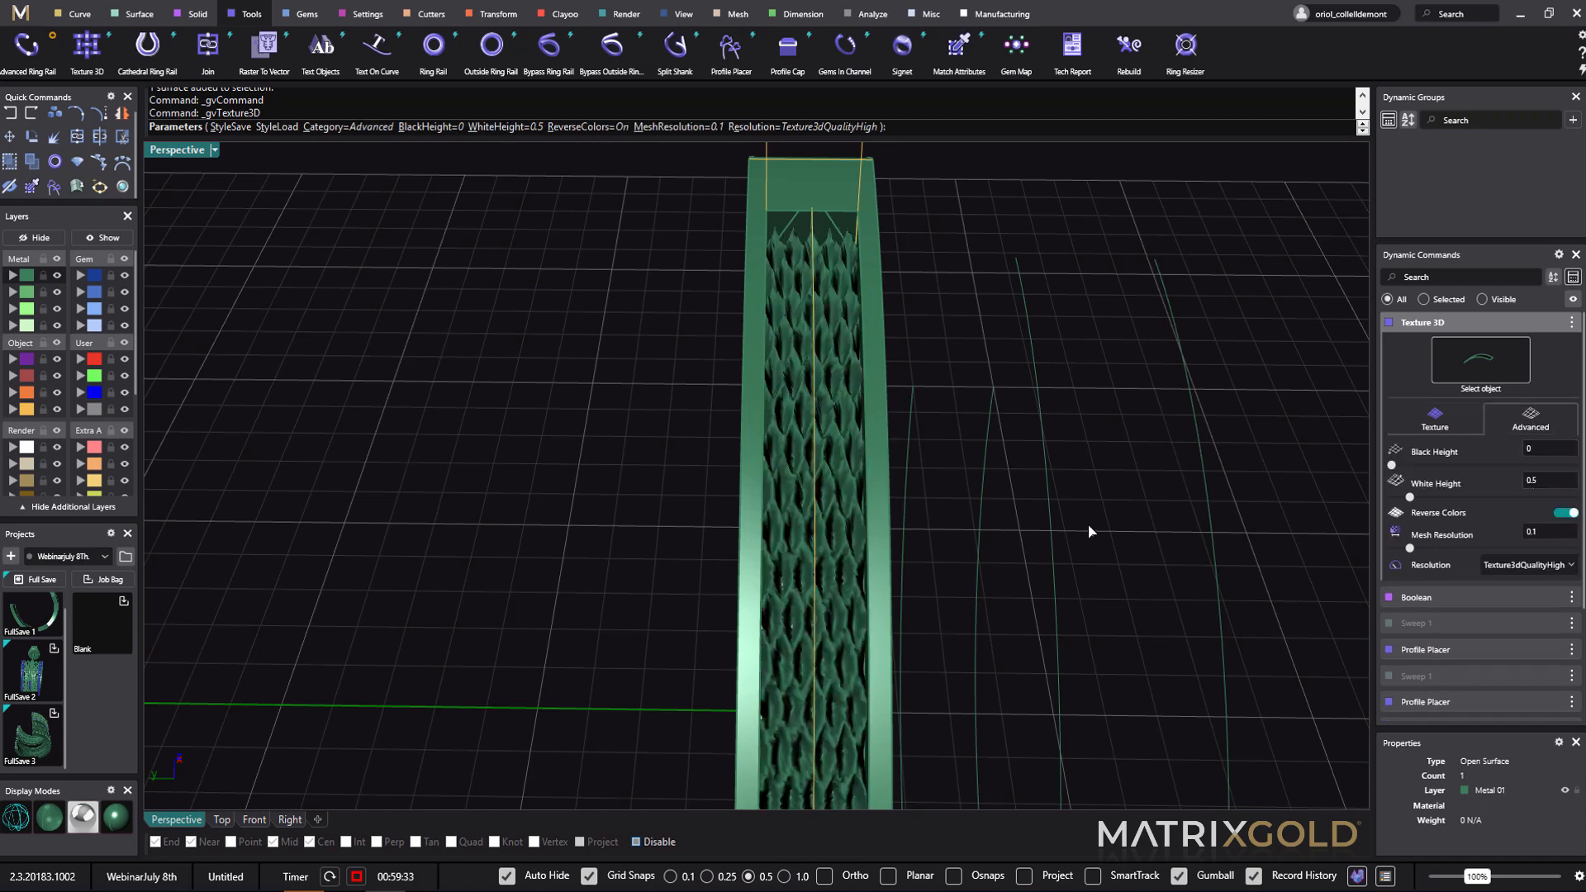
{"action": "mouse_move", "coordinate": [1090, 531]}
{"action": "right_mouse_down"}
{"action": "mouse_move", "coordinate": [1149, 468]}
{"action": "mouse_move", "coordinate": [1103, 461]}
{"action": "mouse_move", "coordinate": [1087, 475]}
{"action": "mouse_move", "coordinate": [1093, 503]}
{"action": "right_mouse_up"}
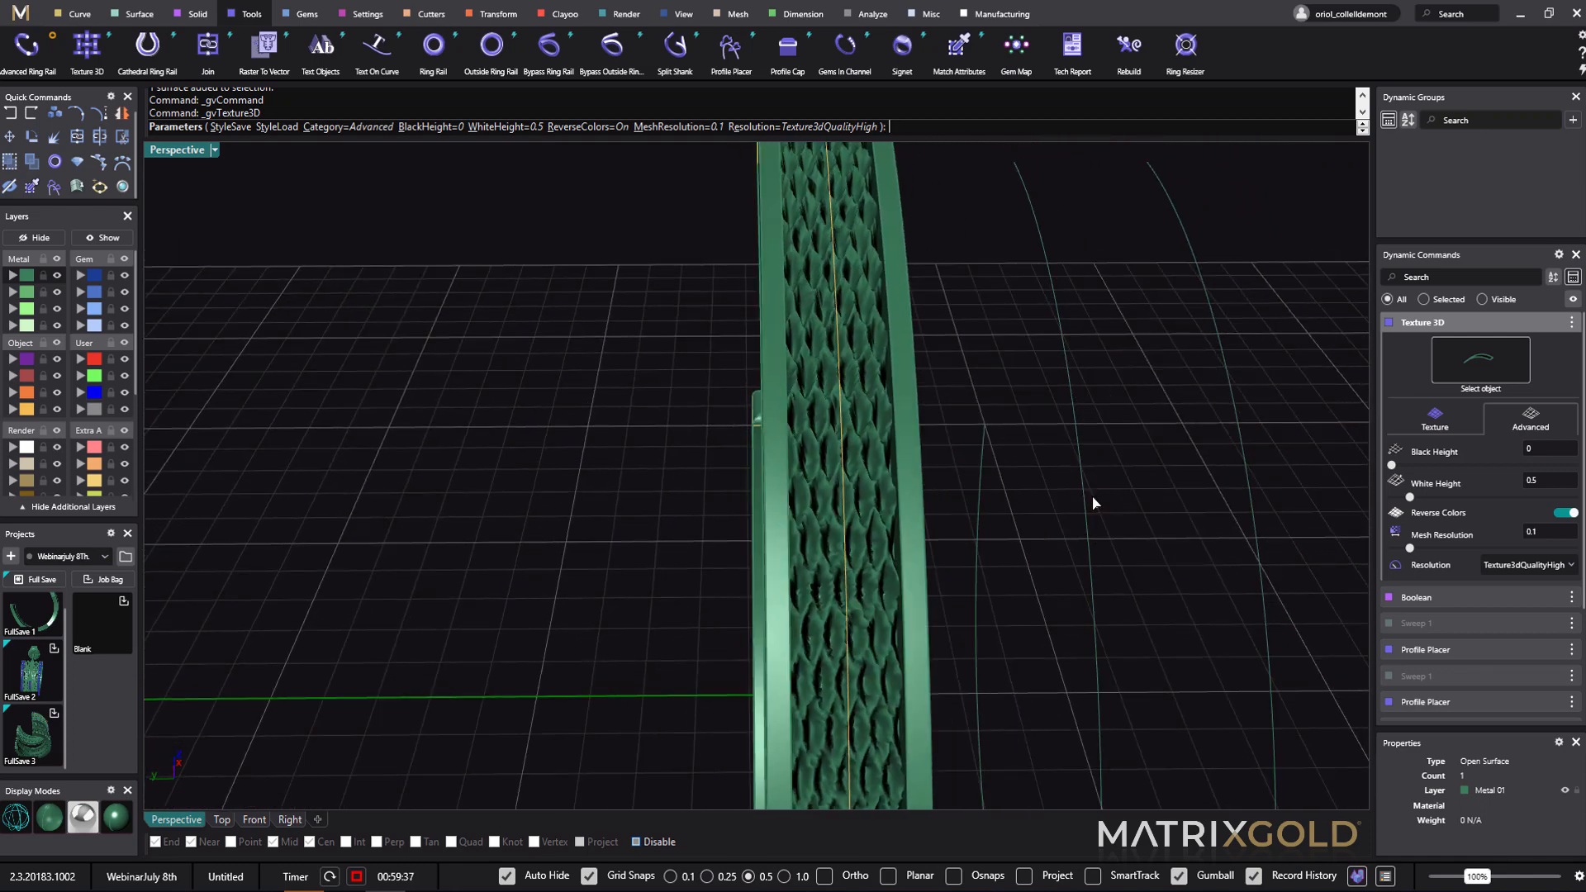
{"action": "left_click", "coordinate": [1571, 513]}
- Set the upper channel texture's mesh resolution to 0.6 and finish the Texture 3D command
{"action": "left_click", "coordinate": [1556, 536]}
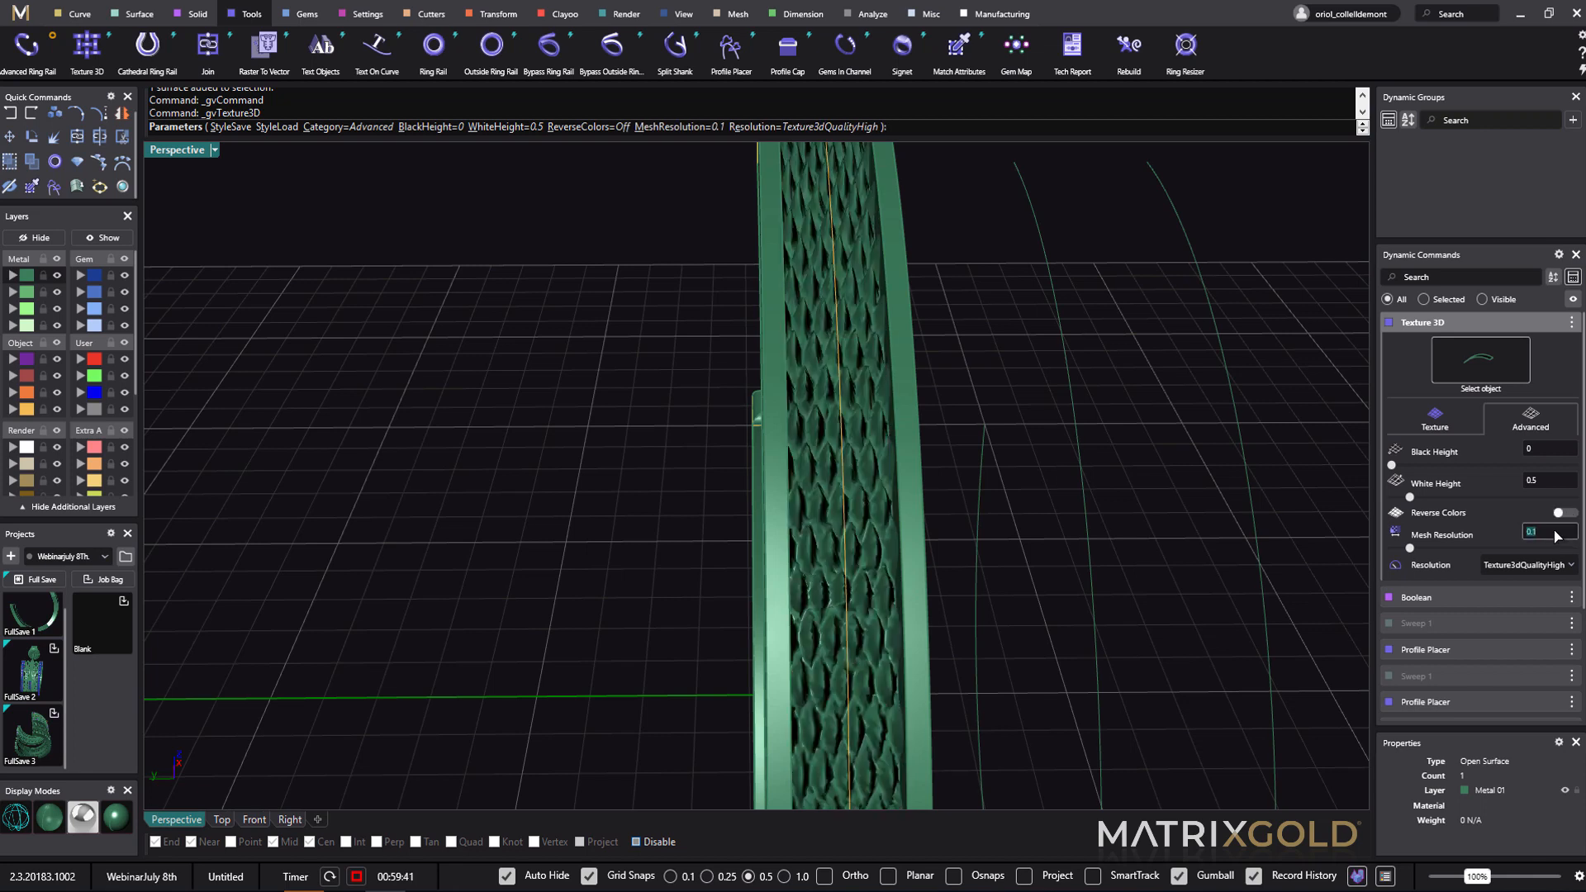
{"action": "type", "text": ".6"}
{"action": "key", "text": "Return"}
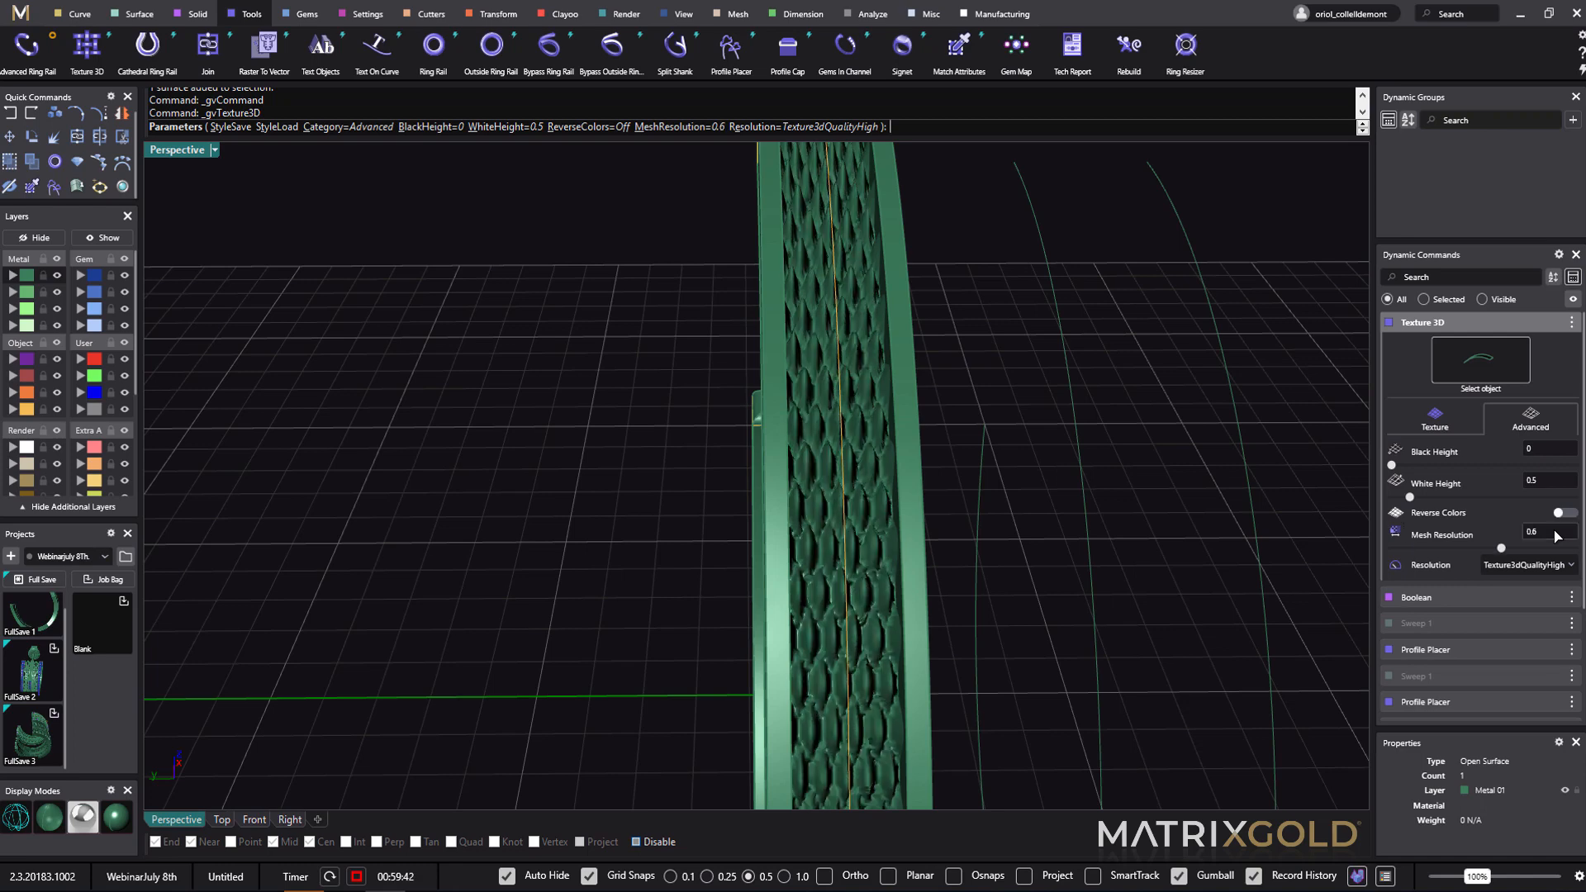
{"action": "mouse_move", "coordinate": [939, 499]}
{"action": "right_mouse_down"}
{"action": "mouse_move", "coordinate": [917, 548]}
{"action": "mouse_move", "coordinate": [927, 482]}
{"action": "right_mouse_up"}
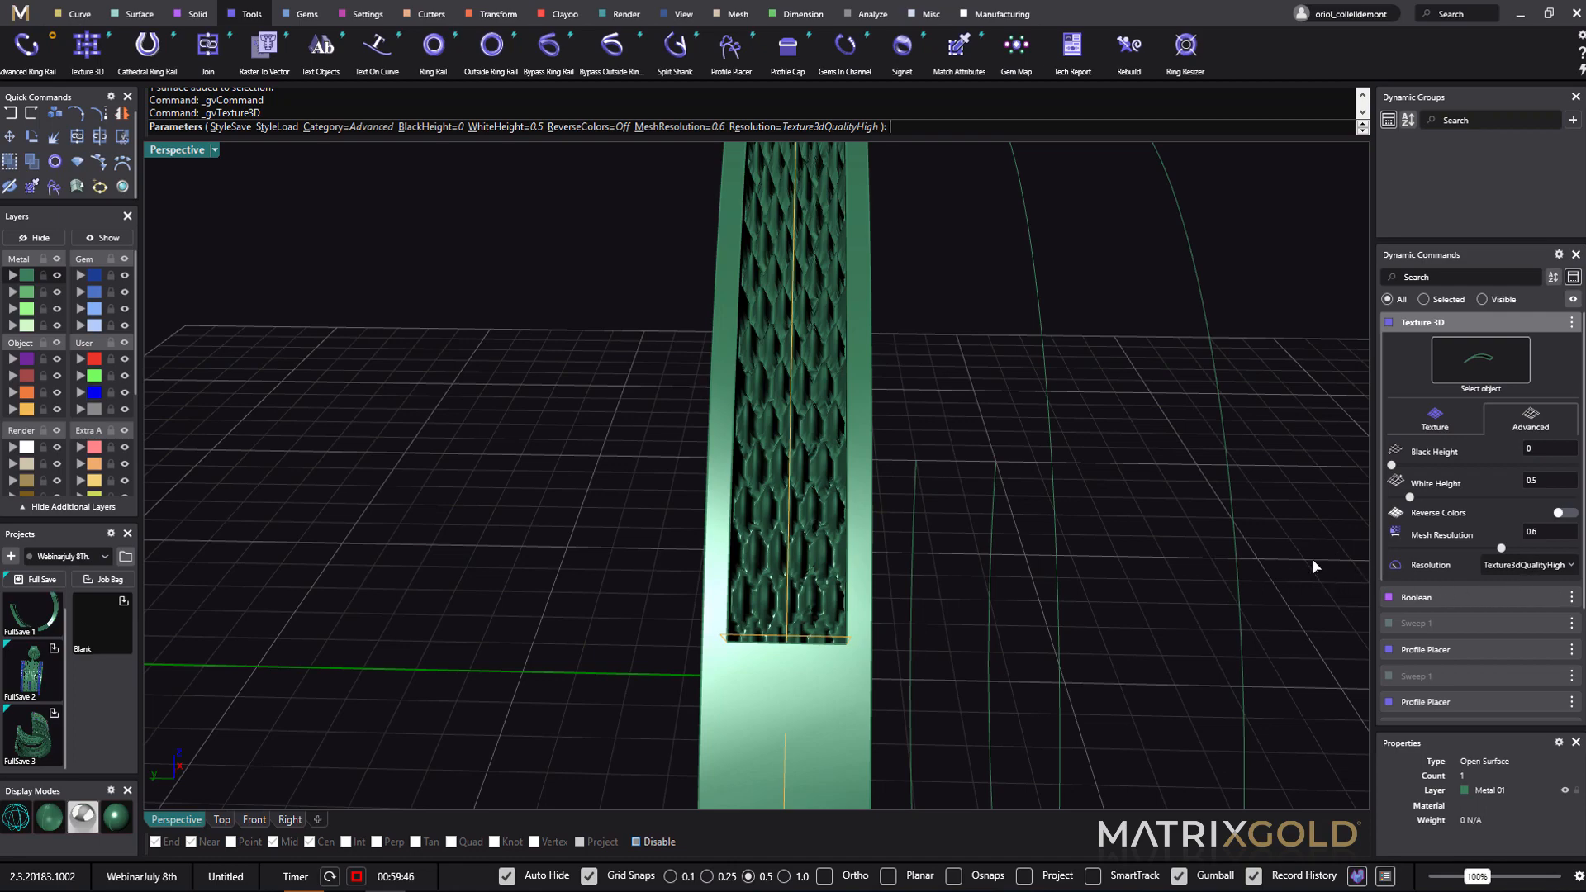
{"action": "right_click_drag", "start_coordinate": [1001, 591], "coordinate": [991, 531]}
{"action": "right_click", "coordinate": [1142, 460]}
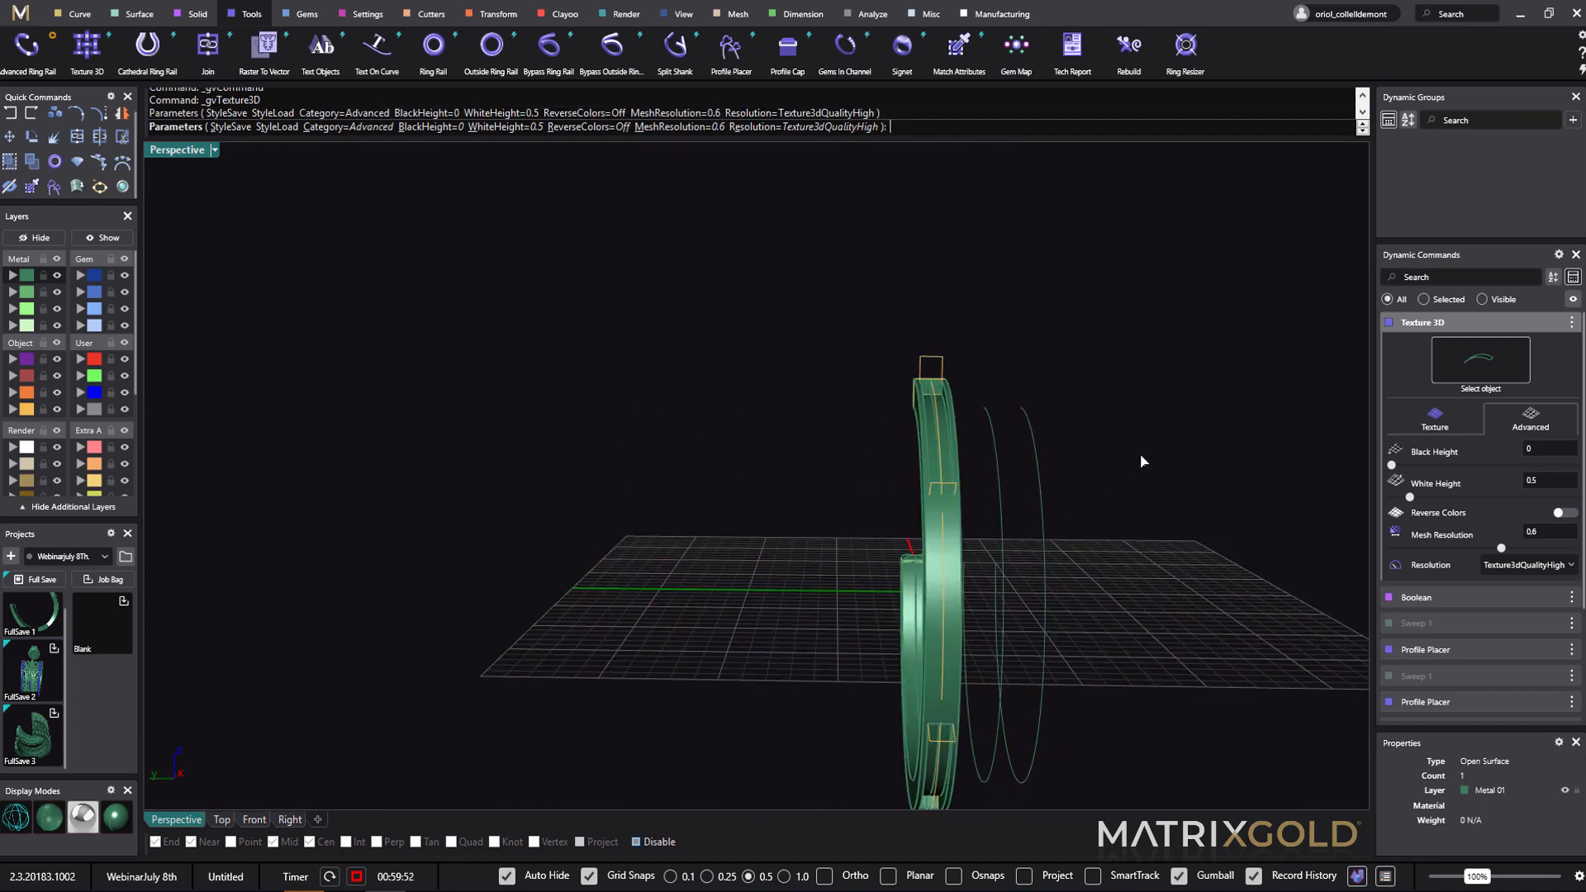
- Start Texture 3D on the merged floor surface of the lower channel and assign library texture 039 to it
{"action": "right_click_drag", "start_coordinate": [1140, 460], "coordinate": [1082, 513]}
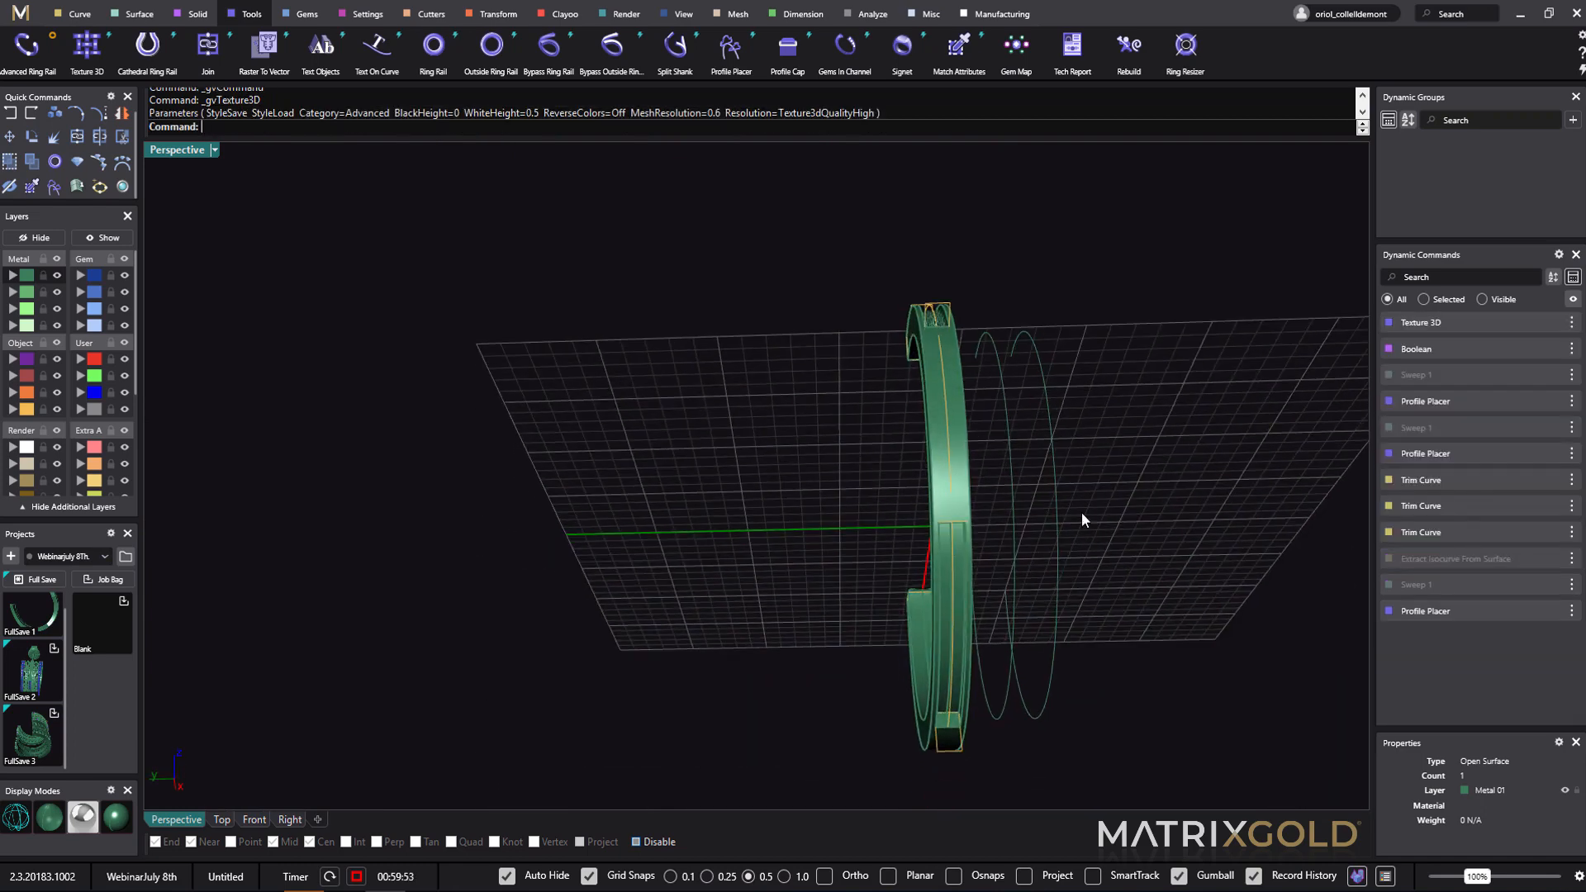
{"action": "scroll", "coordinate": [1082, 512], "scroll_direction": "up", "scroll_amount": 5}
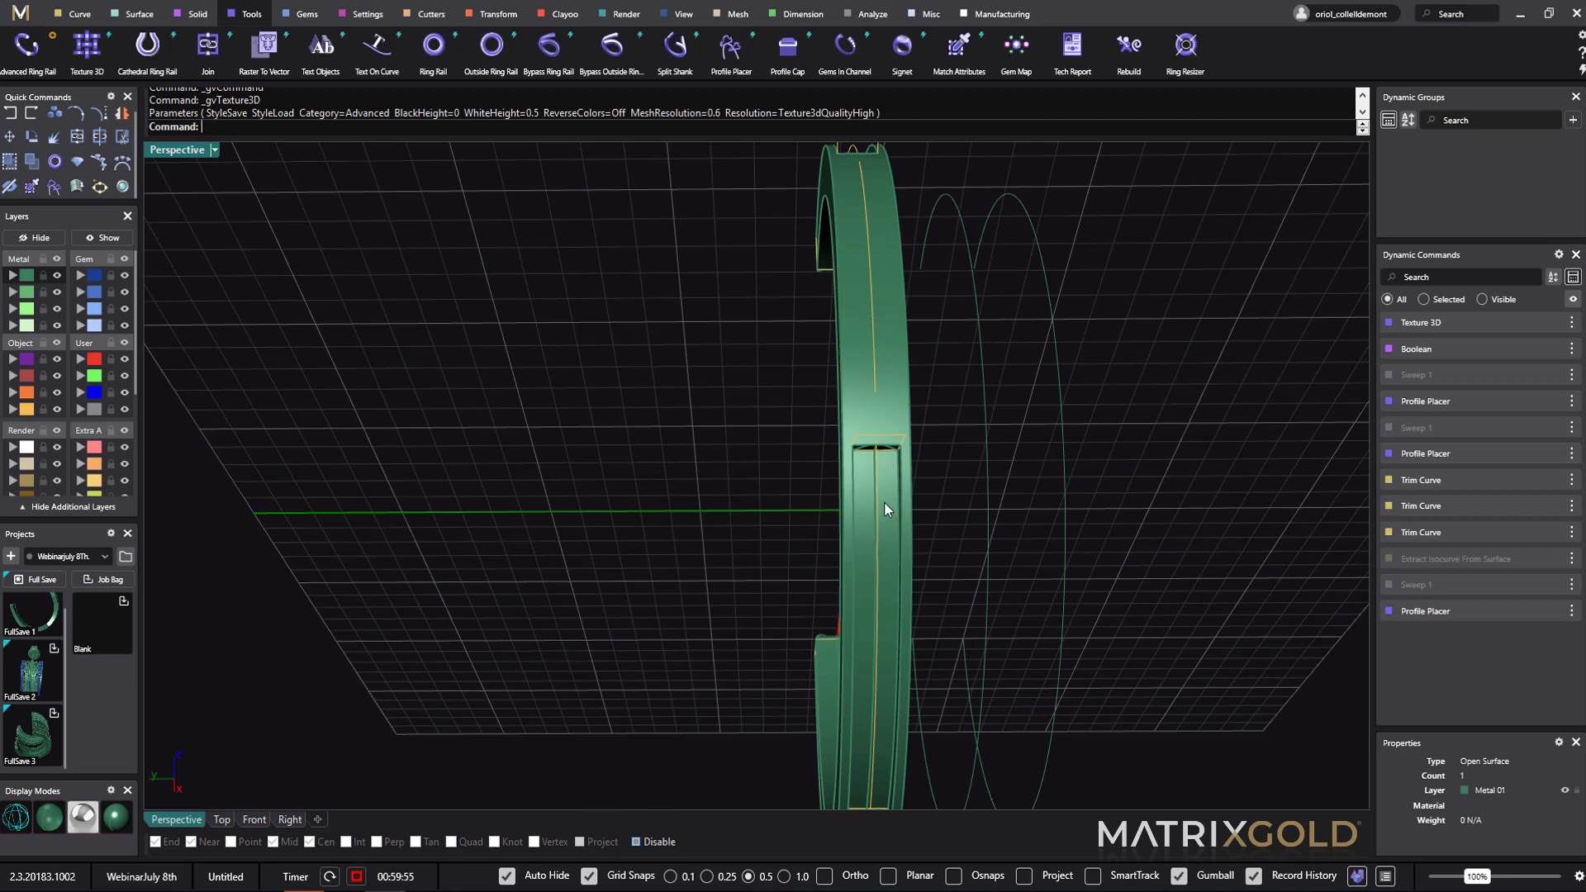
{"action": "left_click", "coordinate": [93, 54]}
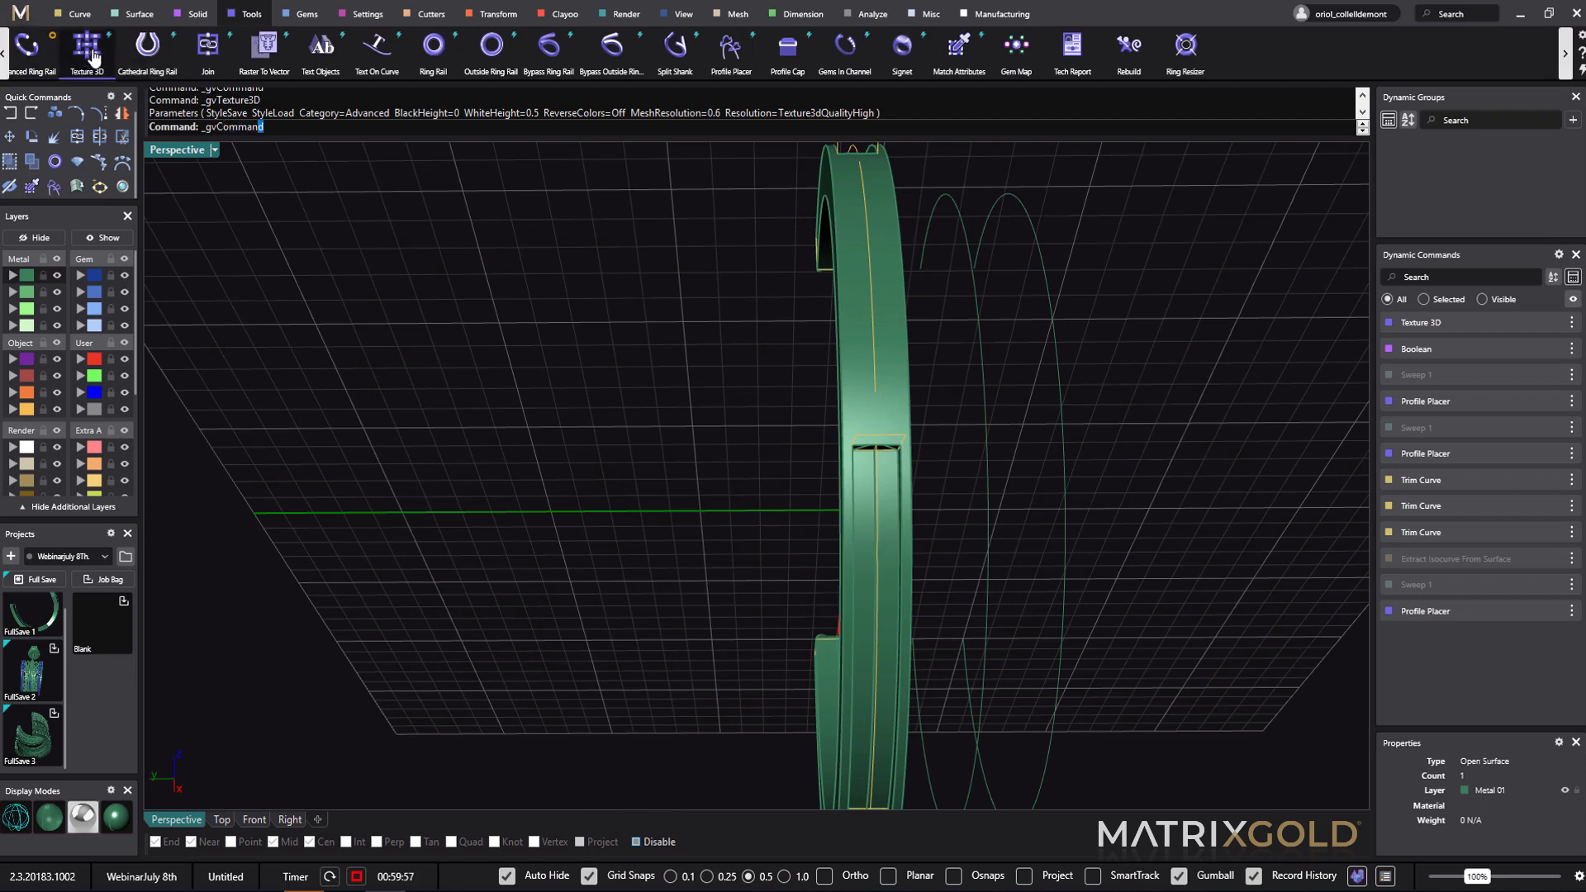
{"action": "left_click", "coordinate": [865, 581]}
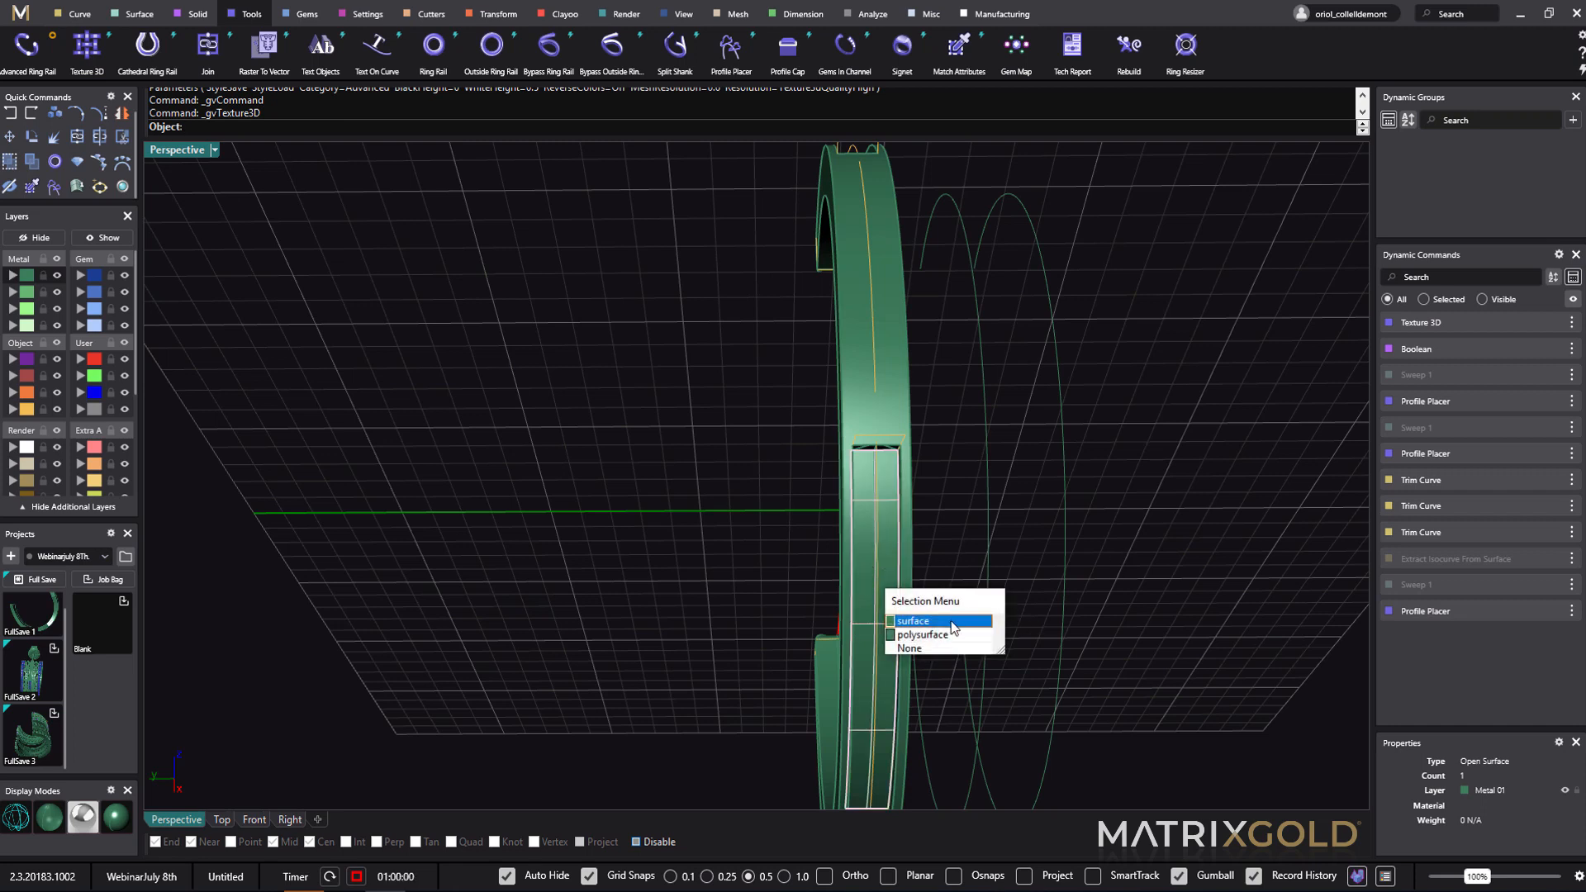
{"action": "left_click", "coordinate": [953, 621]}
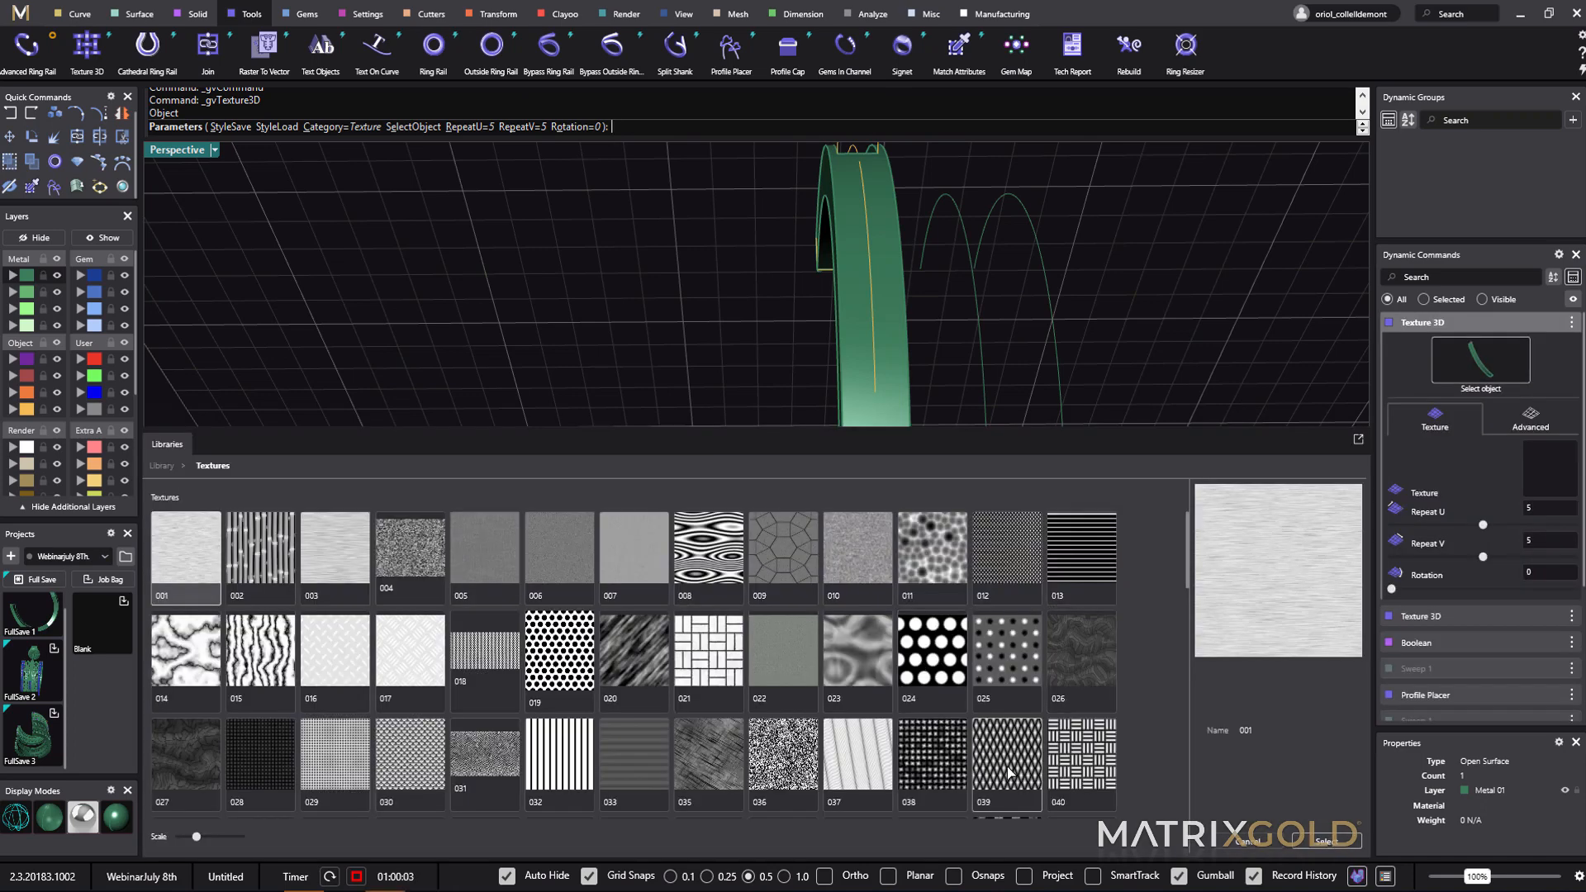
{"action": "left_click", "coordinate": [1010, 761]}
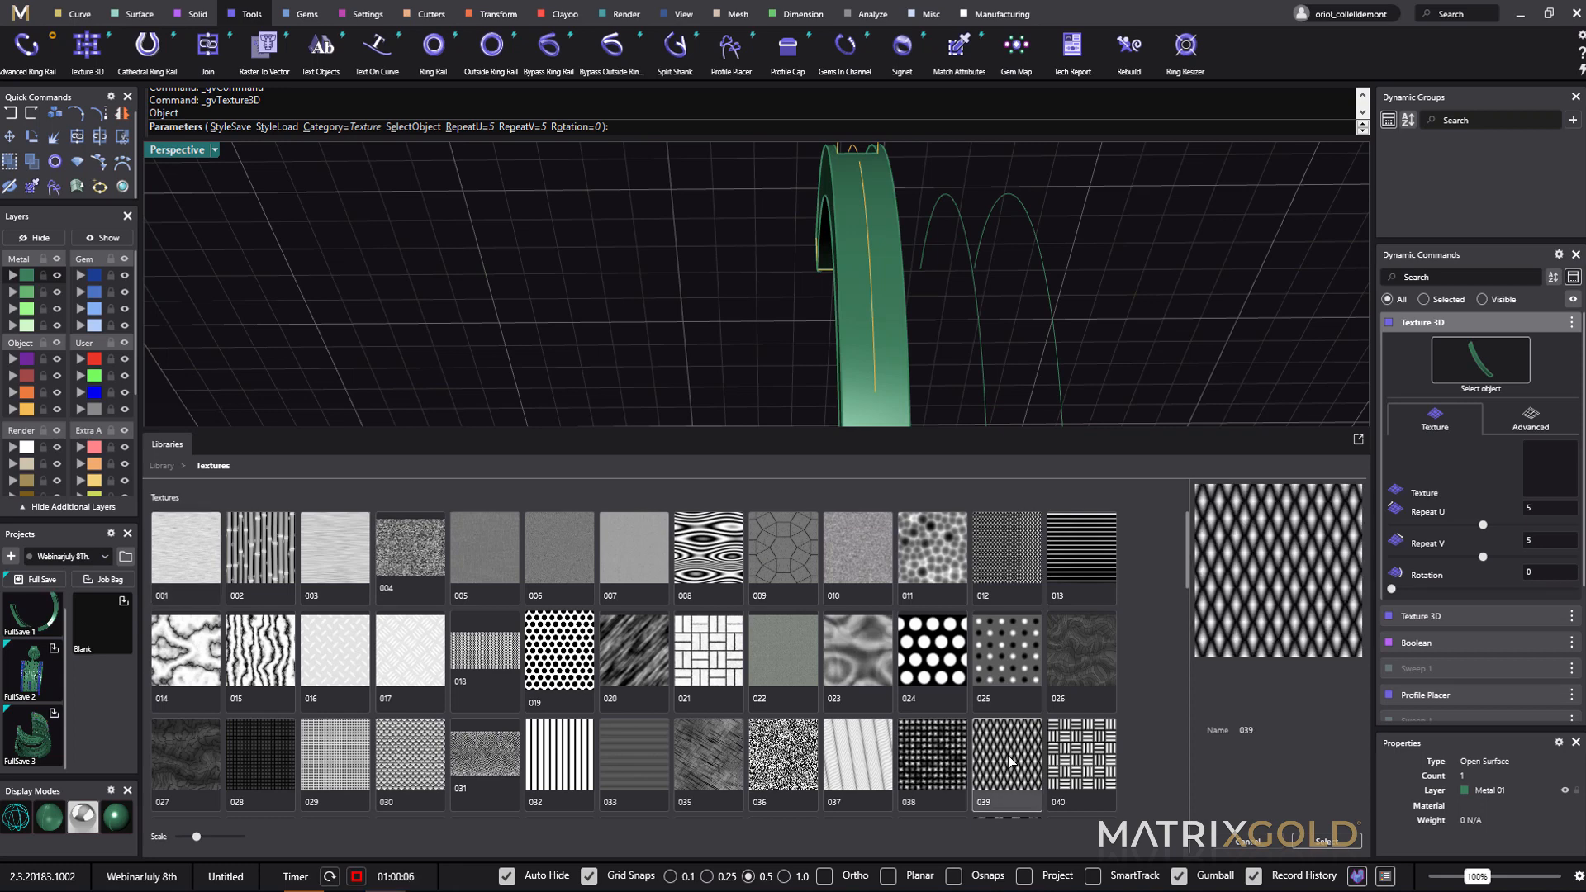
{"action": "left_click", "coordinate": [1328, 850]}
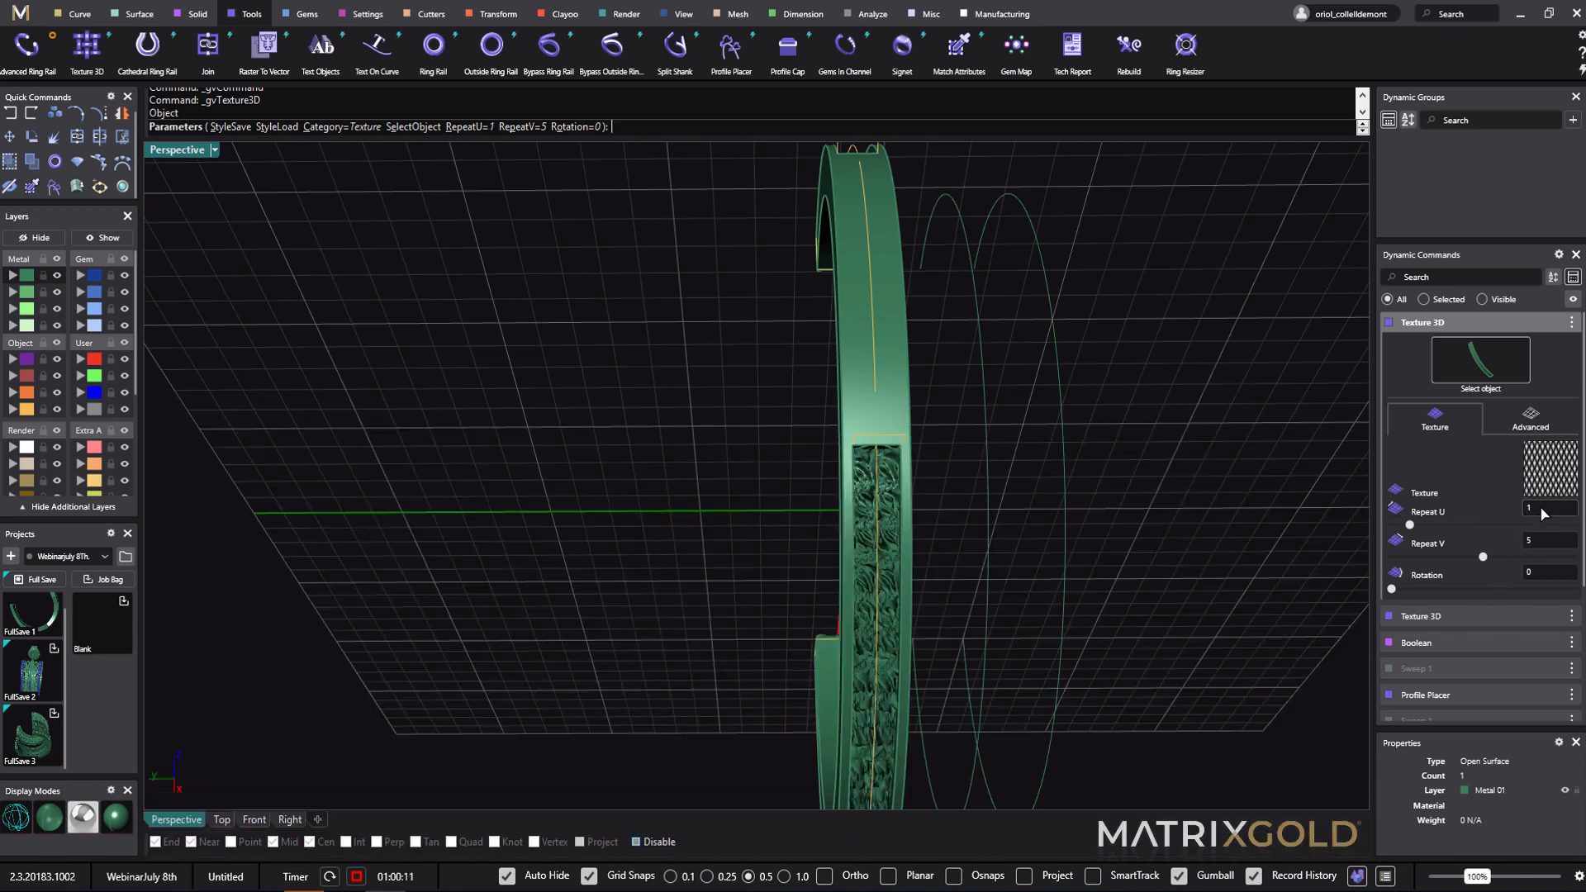
- Set both Repeat U and Repeat V of the lower channel's 3D texture to 1
{"action": "key", "text": "Tab"}
{"action": "type", "text": "1"}
{"action": "key", "text": "Return"}
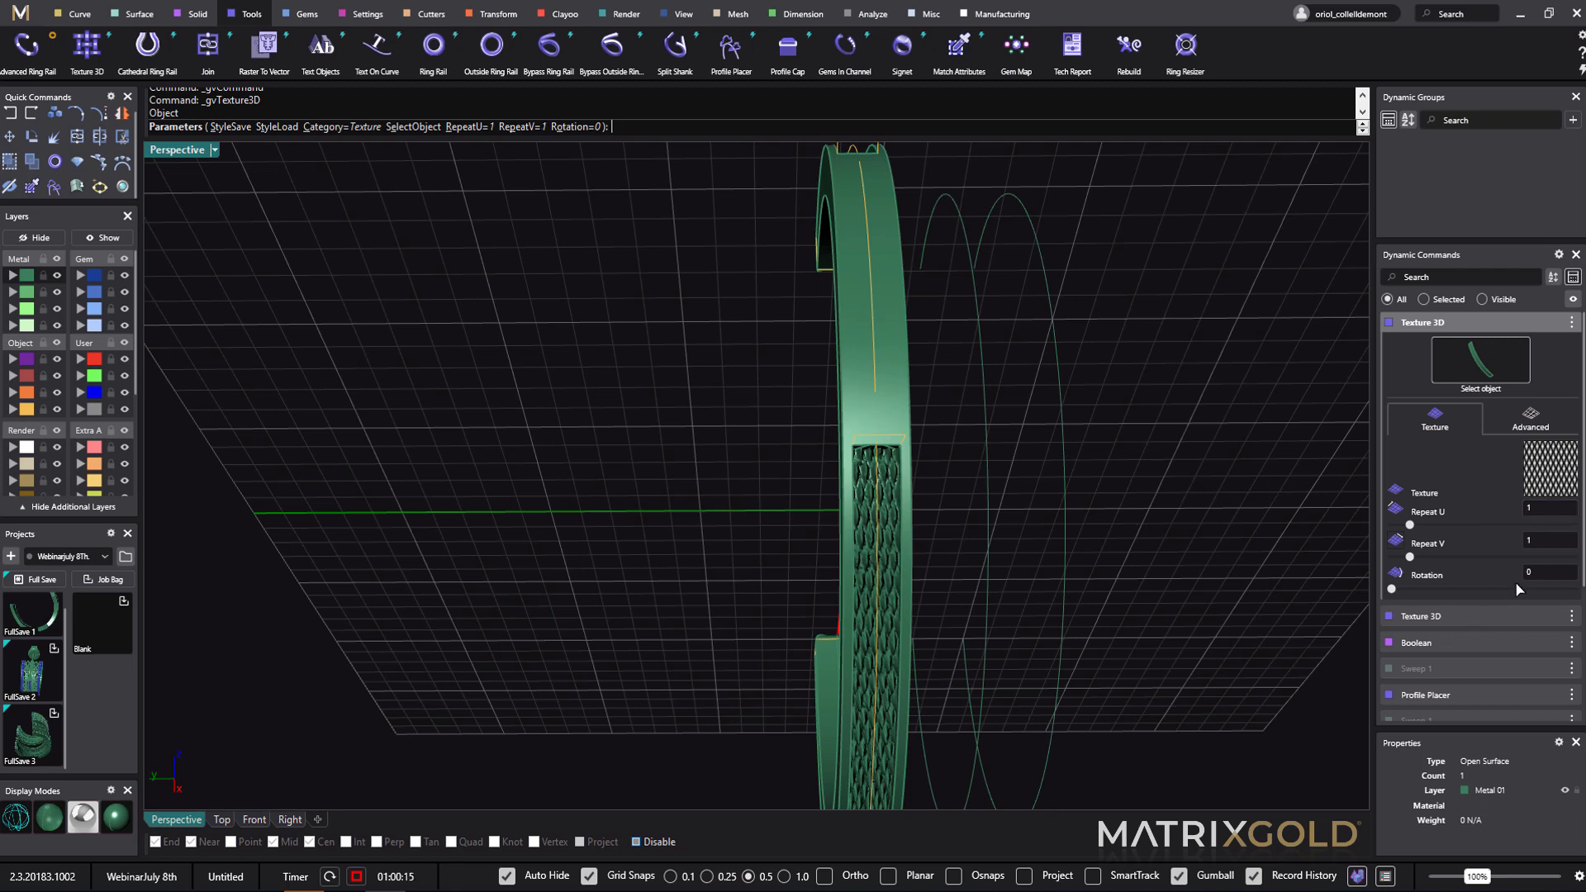
- Set the lower channel texture's mesh resolution to 0.7 and finish the Texture 3D command
{"action": "left_click", "coordinate": [1531, 423]}
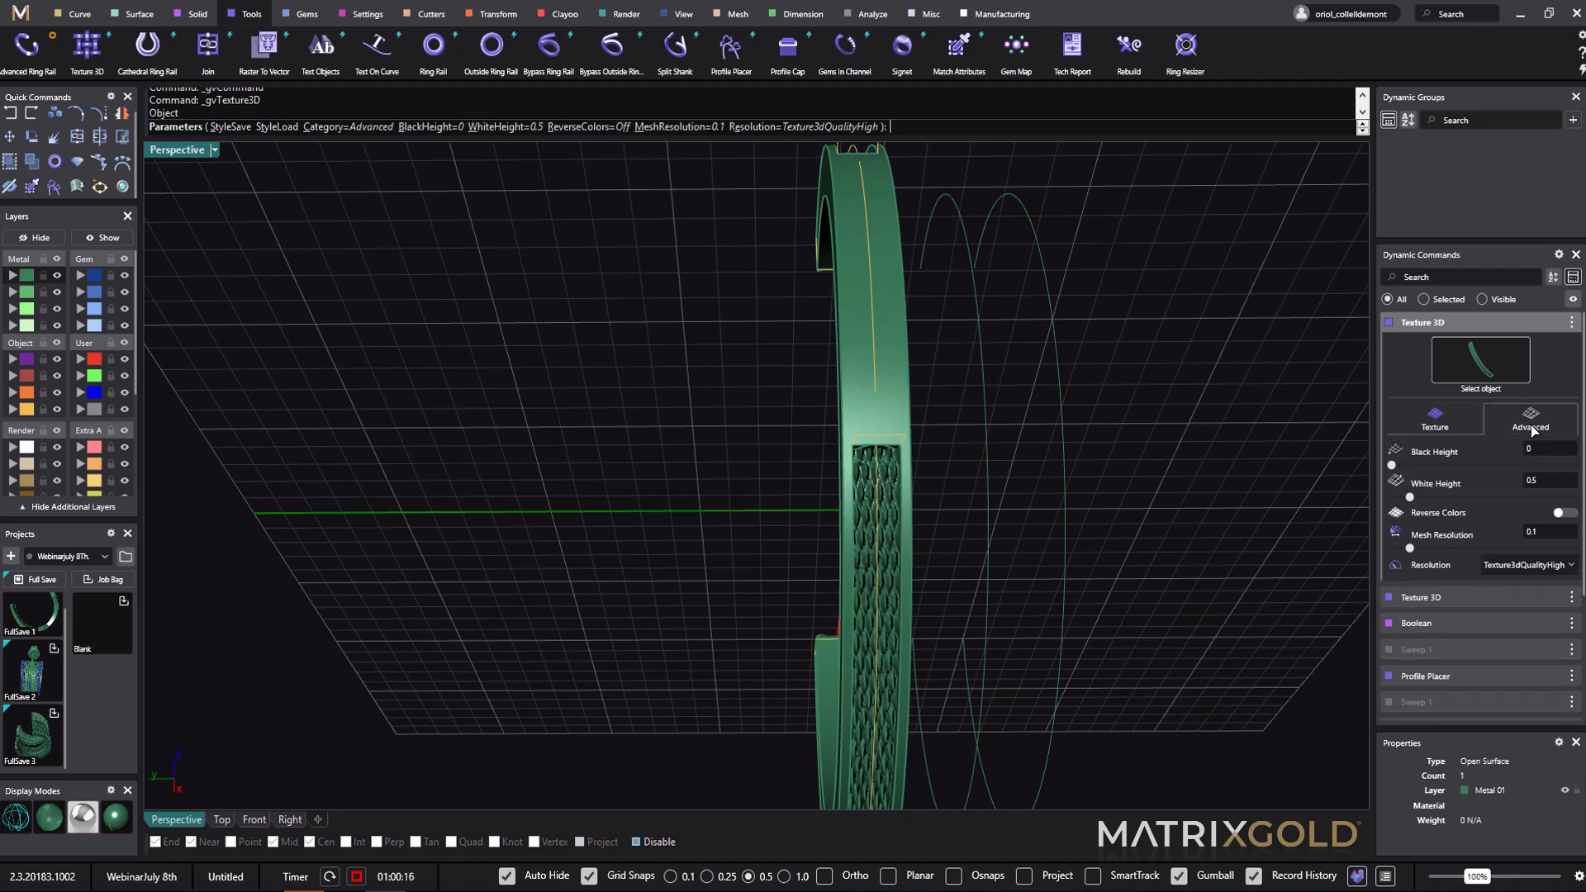
{"action": "left_click", "coordinate": [1544, 537]}
{"action": "type", "text": ".7"}
{"action": "key", "text": "Return"}
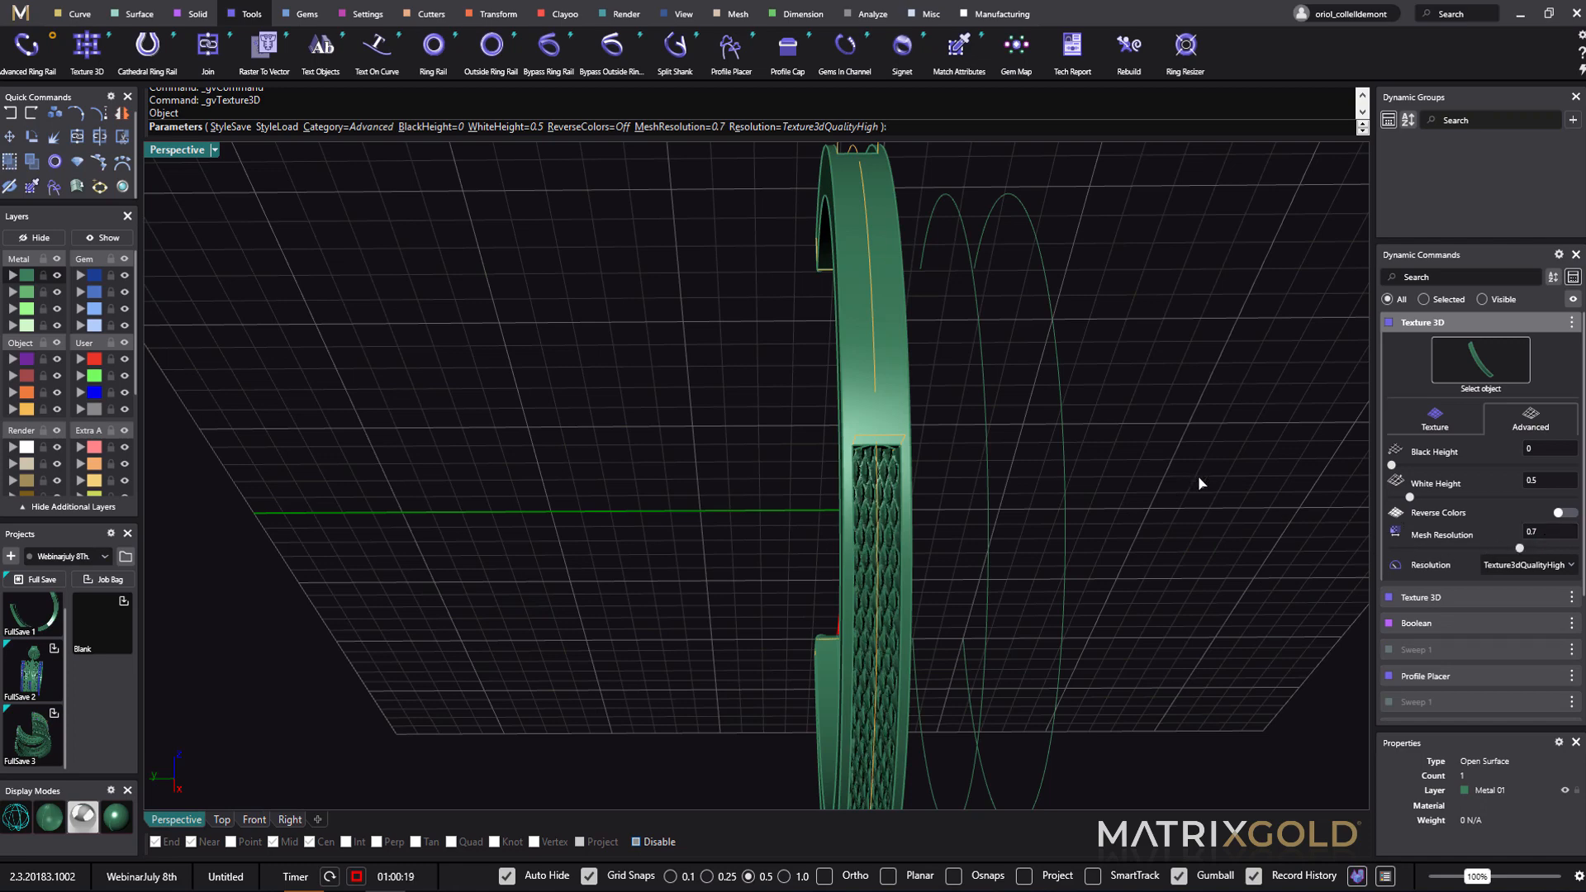
{"action": "right_click_drag", "start_coordinate": [1173, 564], "coordinate": [1027, 579]}
{"action": "key", "text": "Return"}
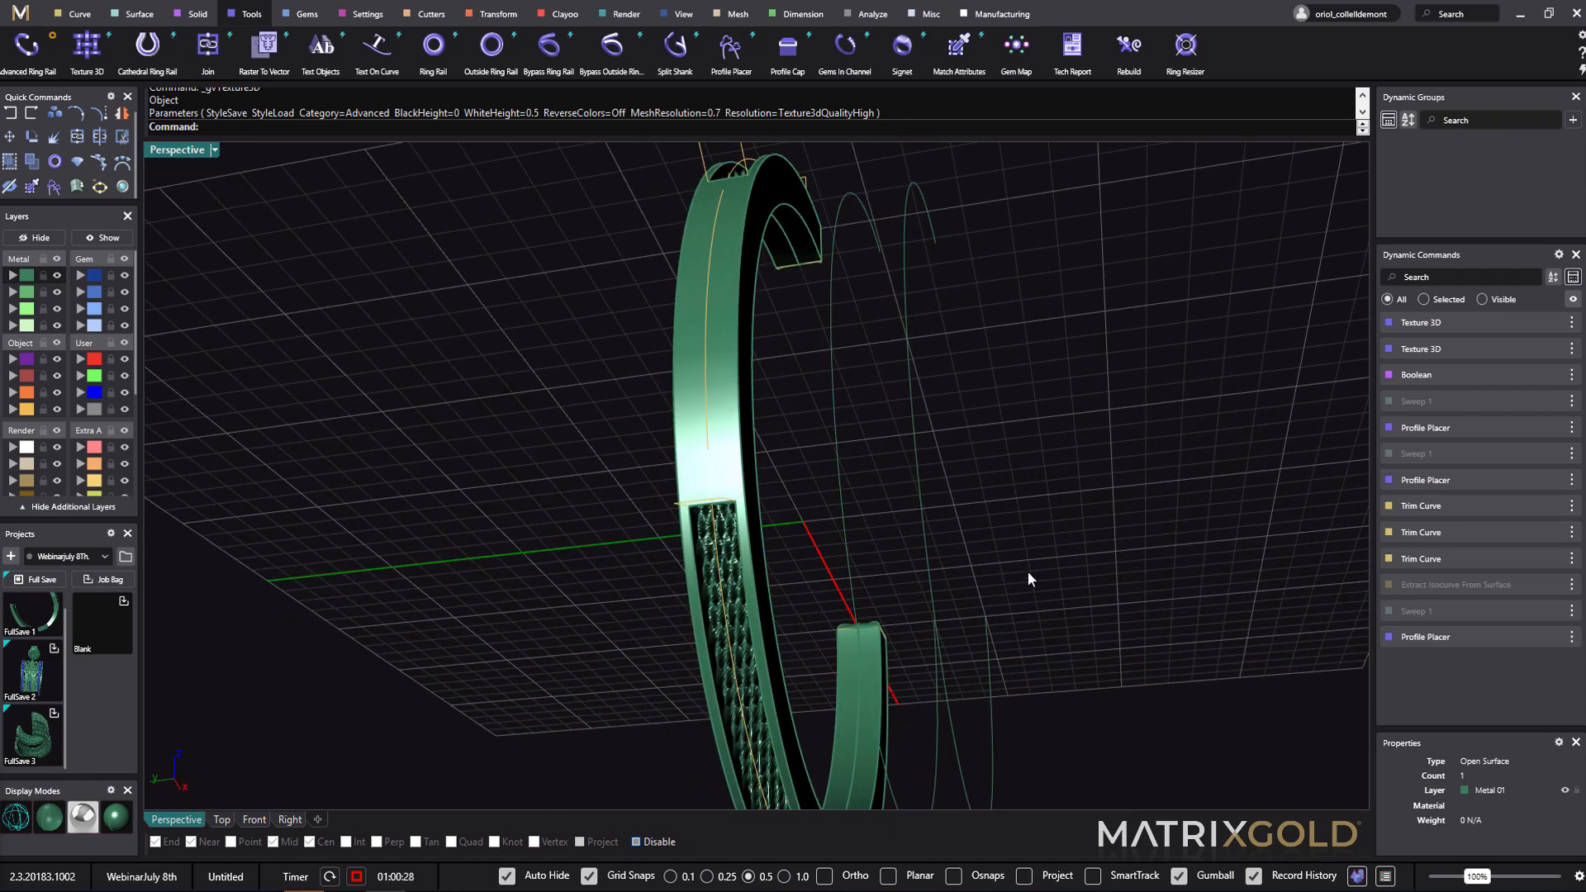
- Examine the textured channels in the white rendered display mode and return to the green metallic display
{"action": "right_click_drag", "start_coordinate": [1077, 511], "coordinate": [1154, 552]}
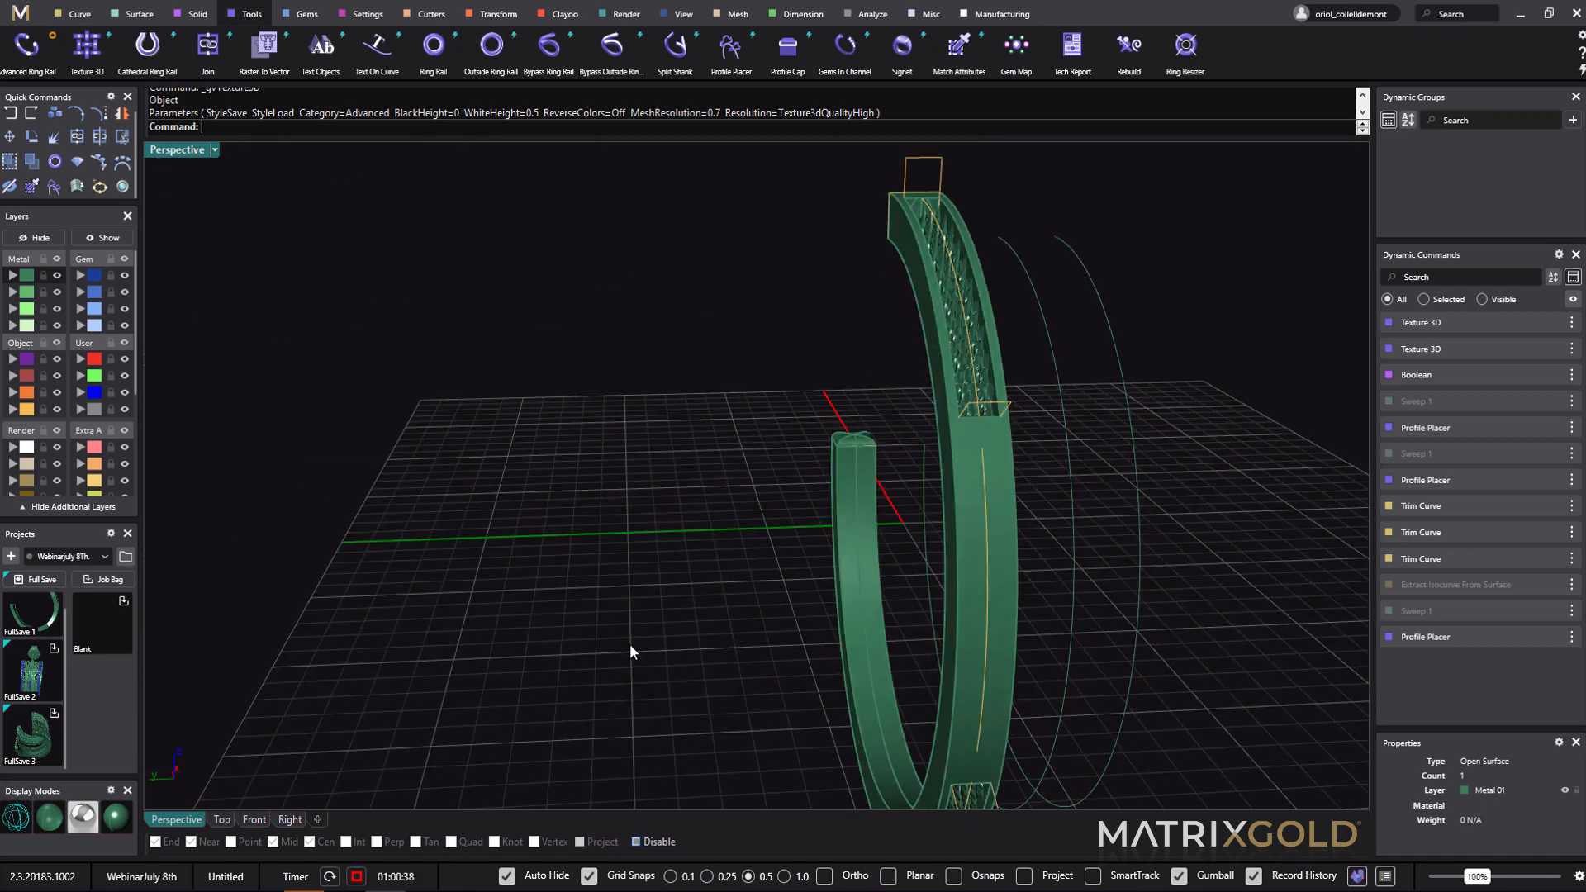
{"action": "left_click", "coordinate": [83, 817]}
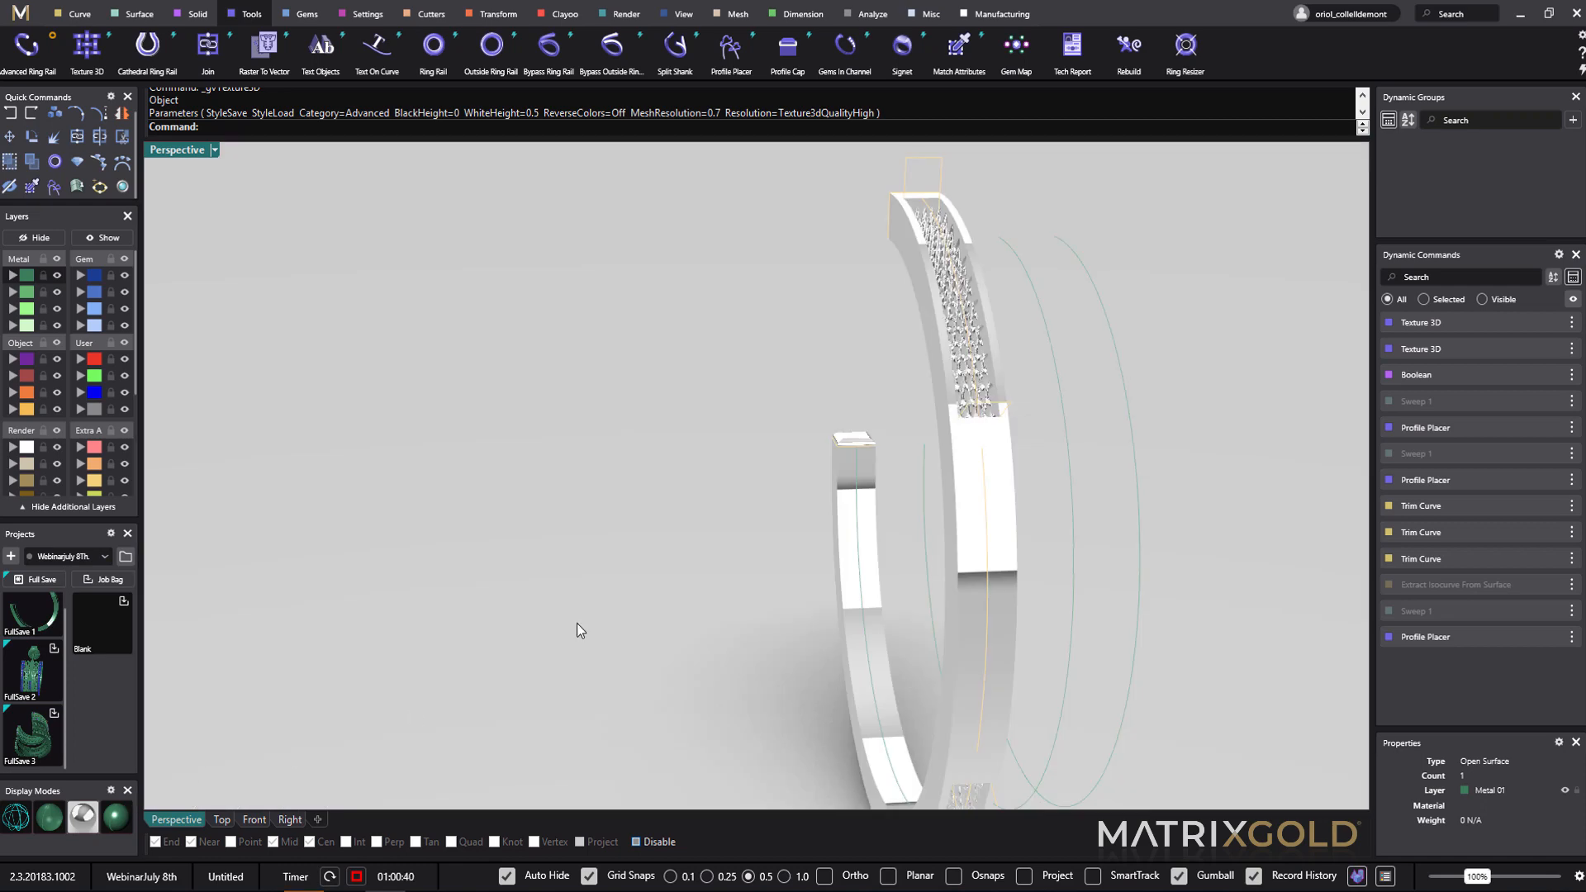
{"action": "right_click_drag", "start_coordinate": [726, 515], "coordinate": [724, 573]}
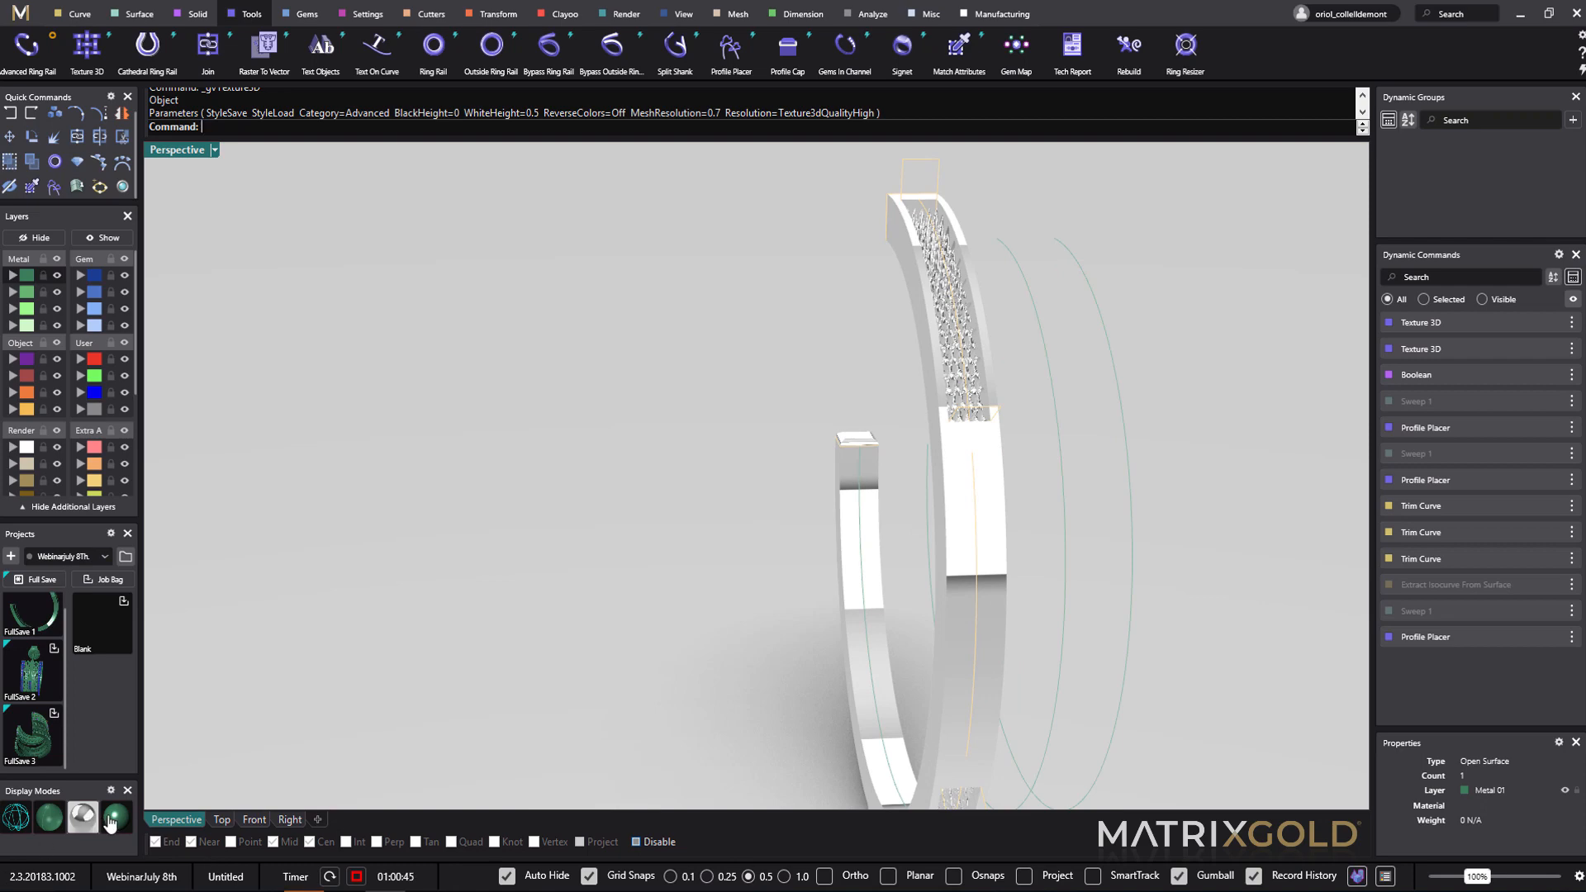
{"action": "left_click", "coordinate": [118, 819]}
{"action": "right_click_drag", "start_coordinate": [931, 562], "coordinate": [884, 579]}
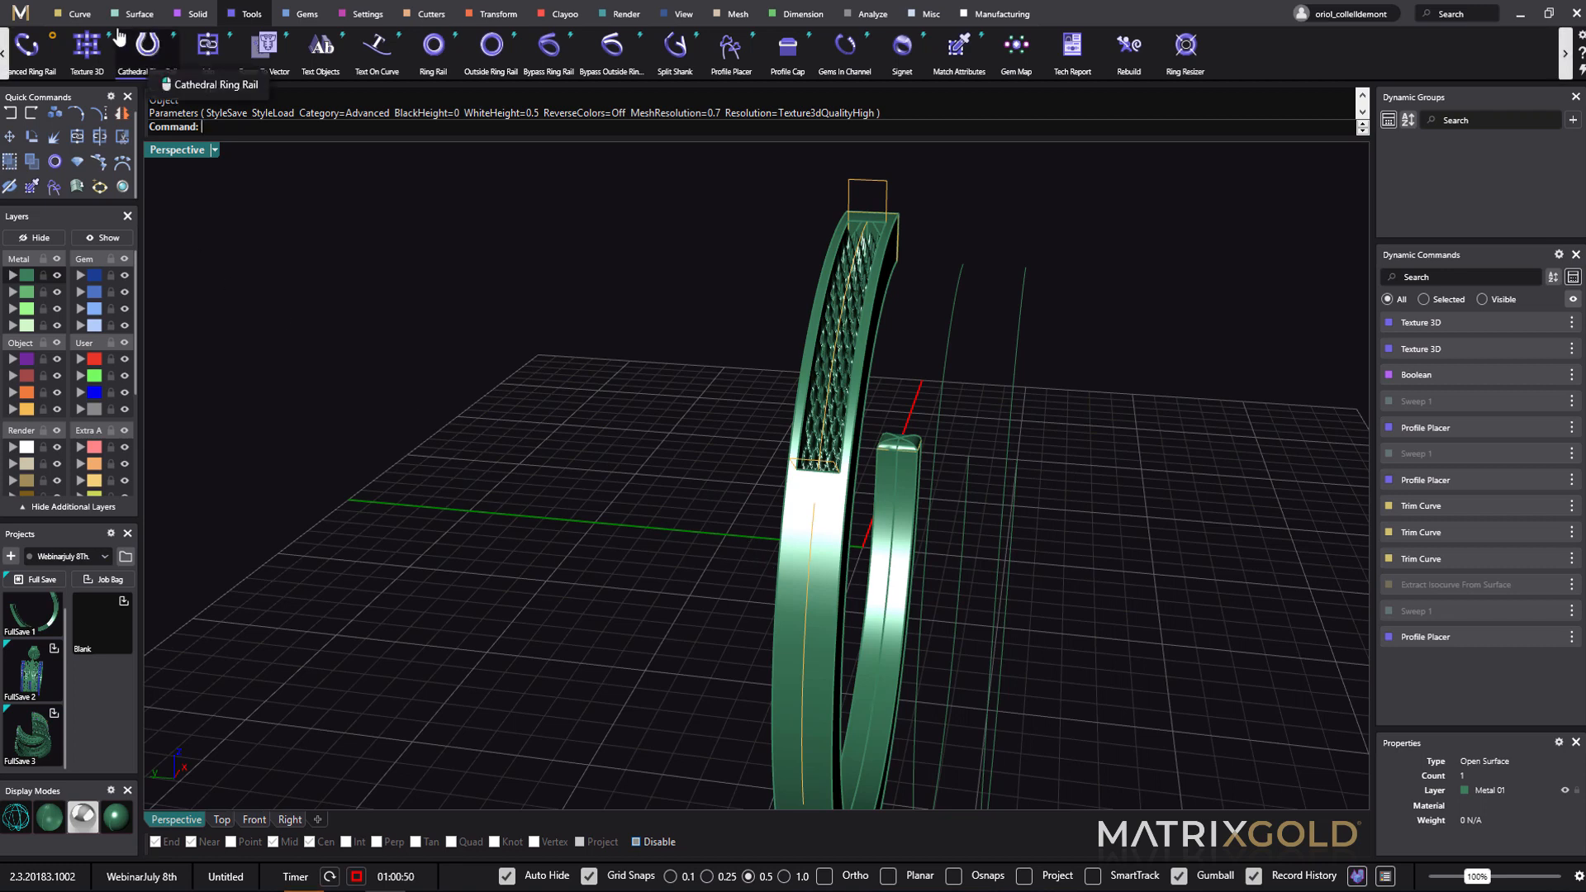
- Start Gem List On Curve on the curve between the two textured channels and reduce the round diamond to 1.60 mm
{"action": "left_click", "coordinate": [303, 14]}
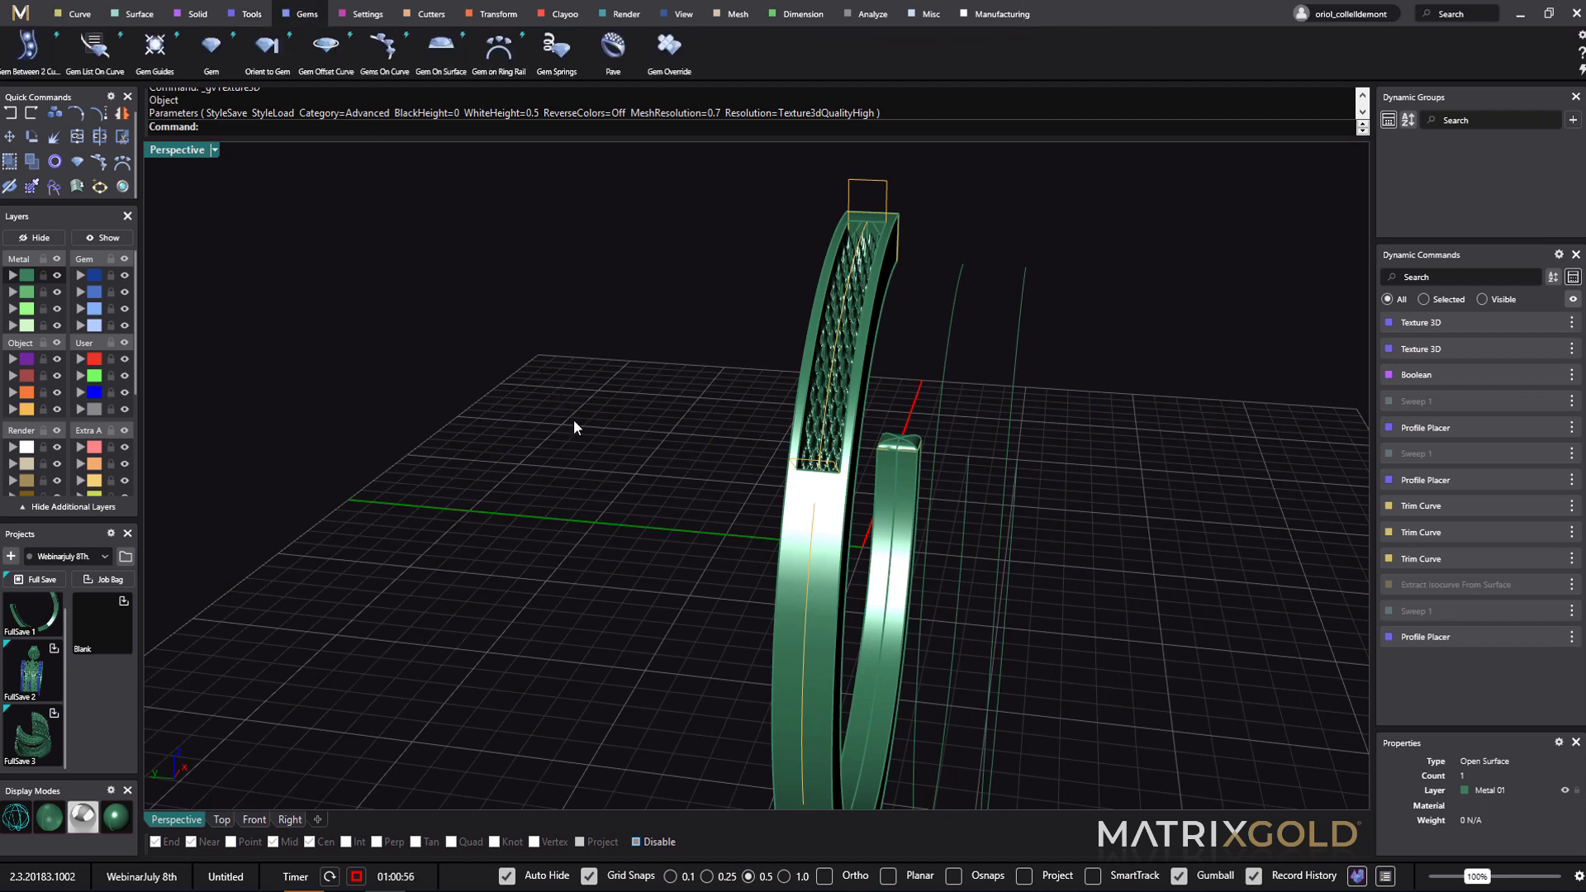
{"action": "right_click_drag", "start_coordinate": [963, 572], "coordinate": [1027, 529]}
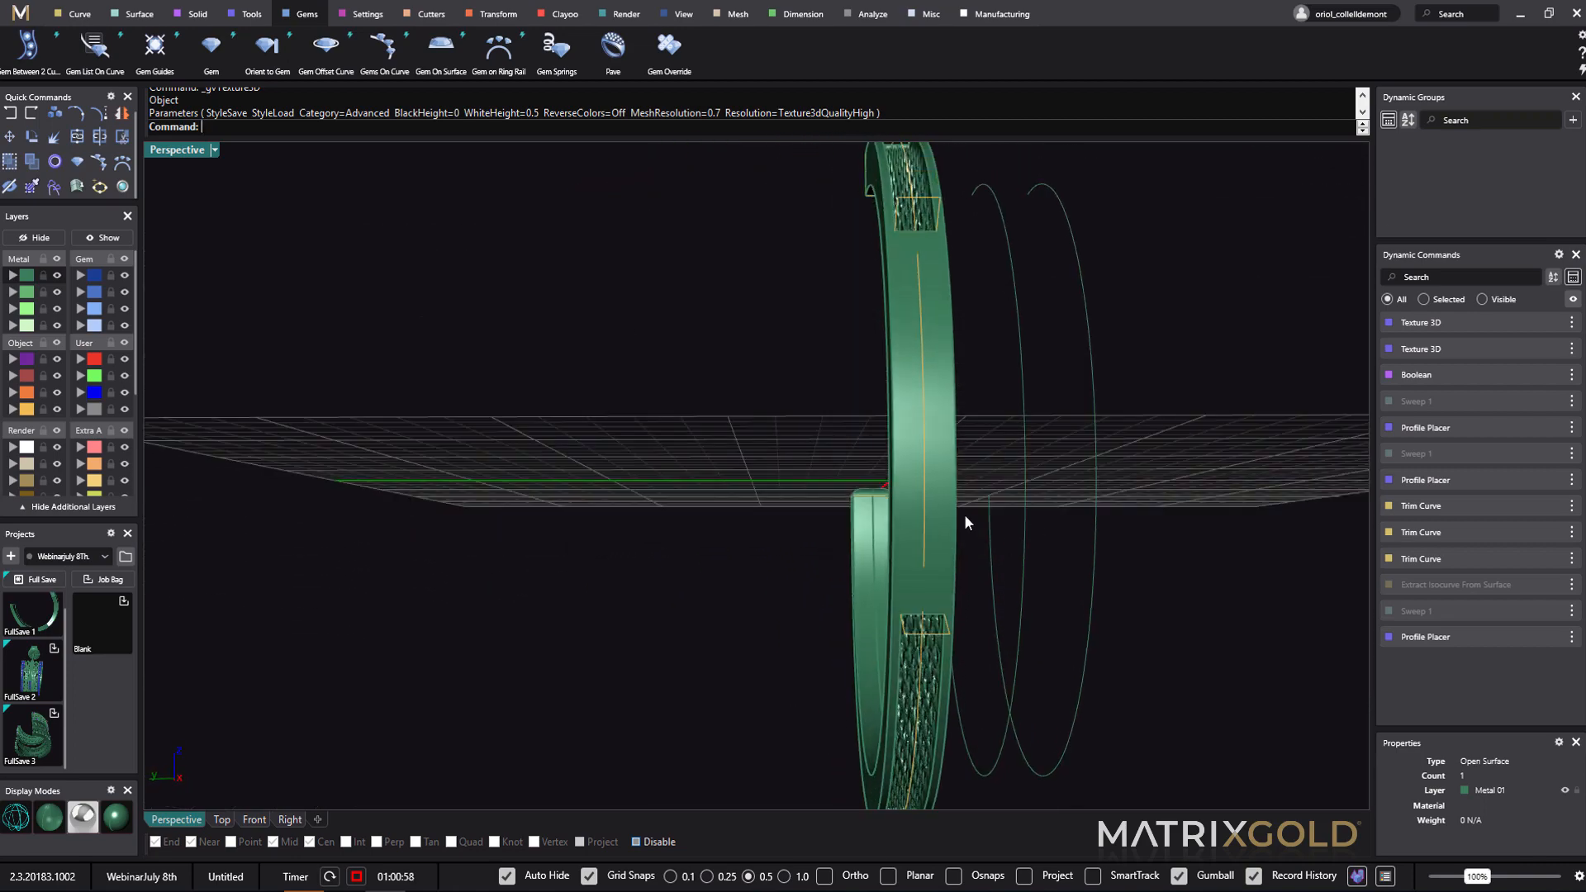
{"action": "left_click", "coordinate": [97, 51]}
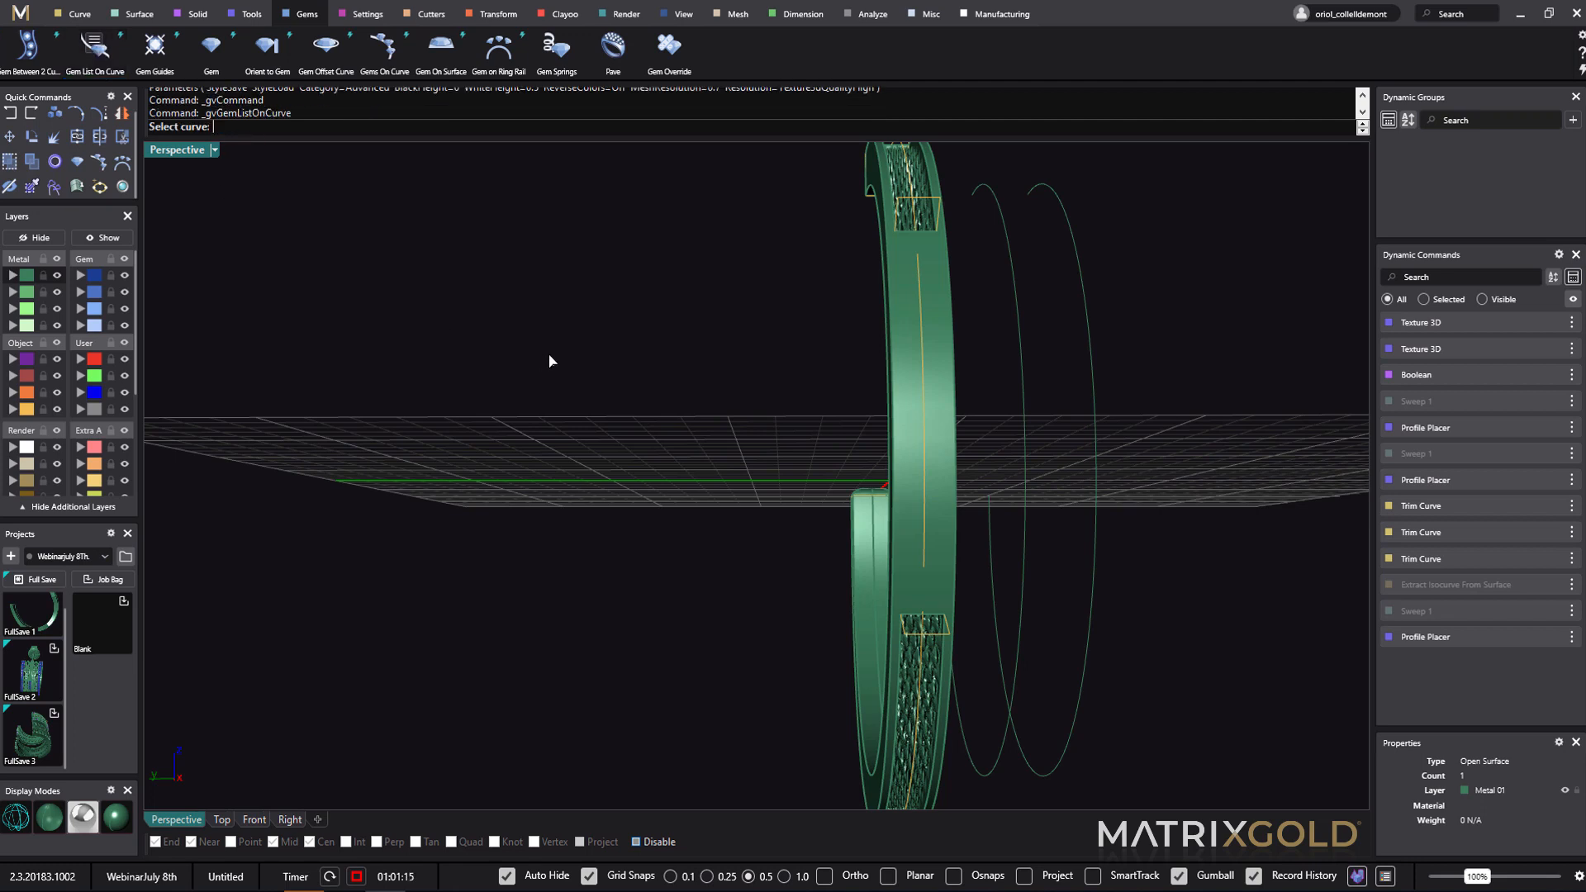
{"action": "left_click", "coordinate": [922, 442]}
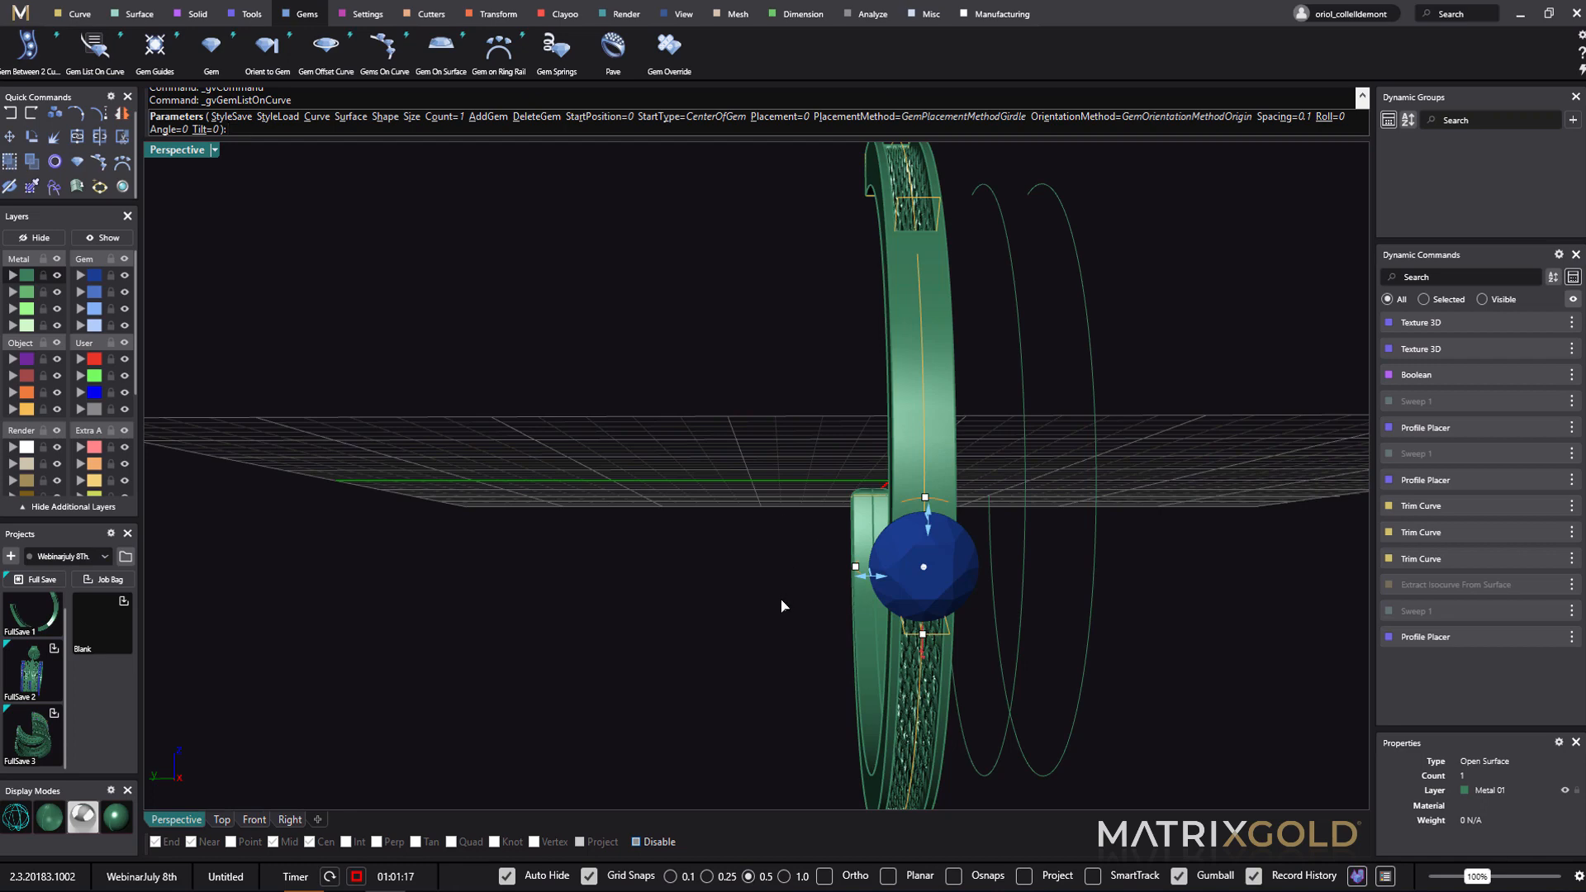
{"action": "right_click_drag", "start_coordinate": [747, 609], "coordinate": [822, 591]}
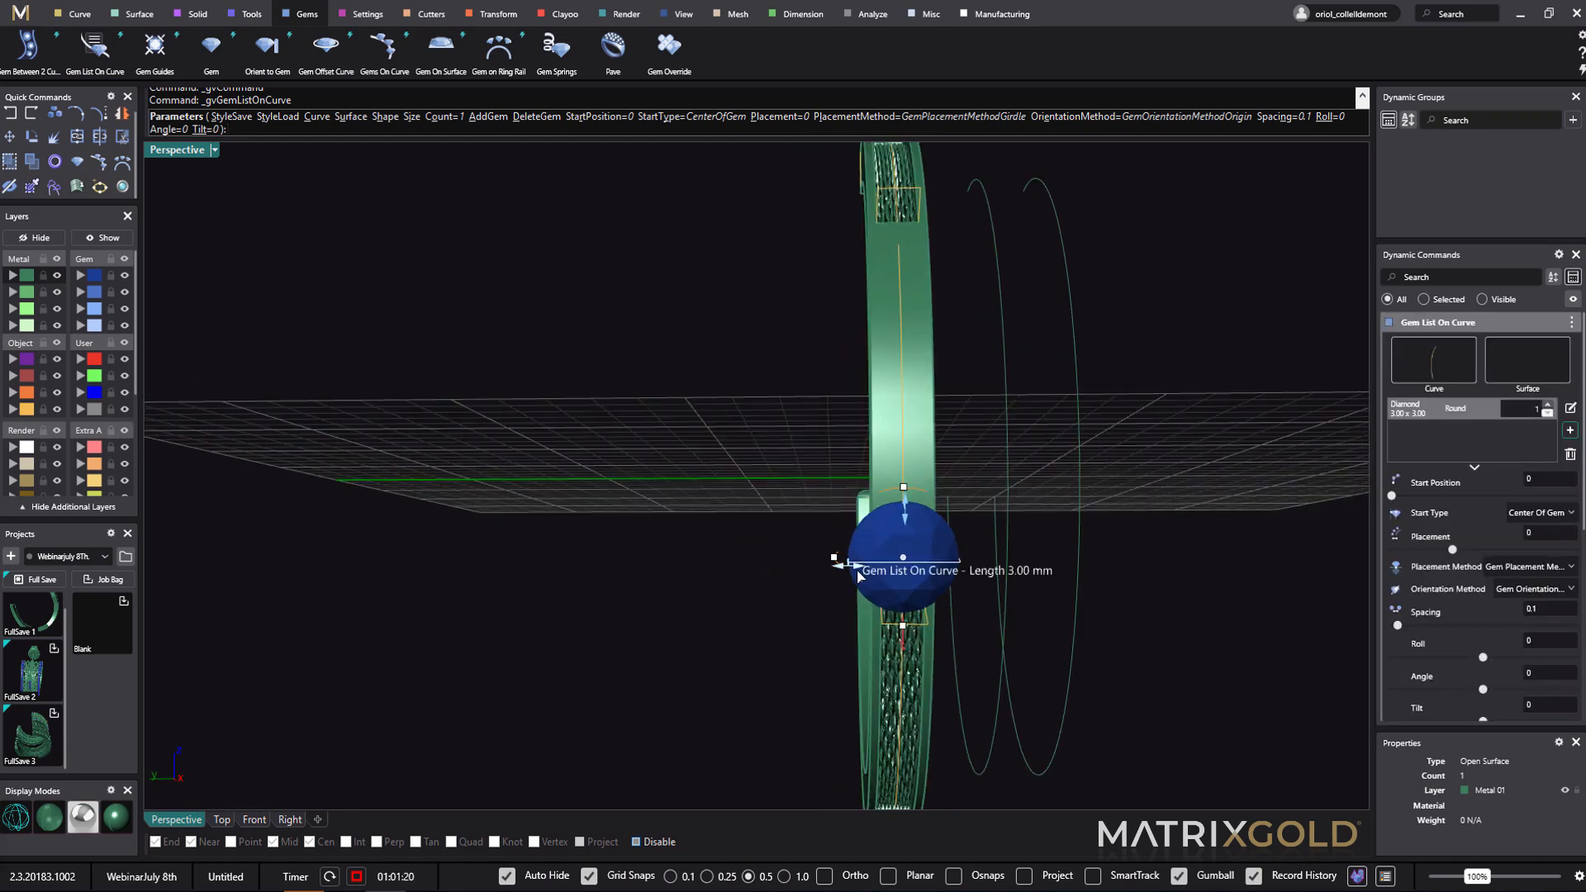
{"action": "left_click_drag", "start_coordinate": [859, 576], "coordinate": [876, 575]}
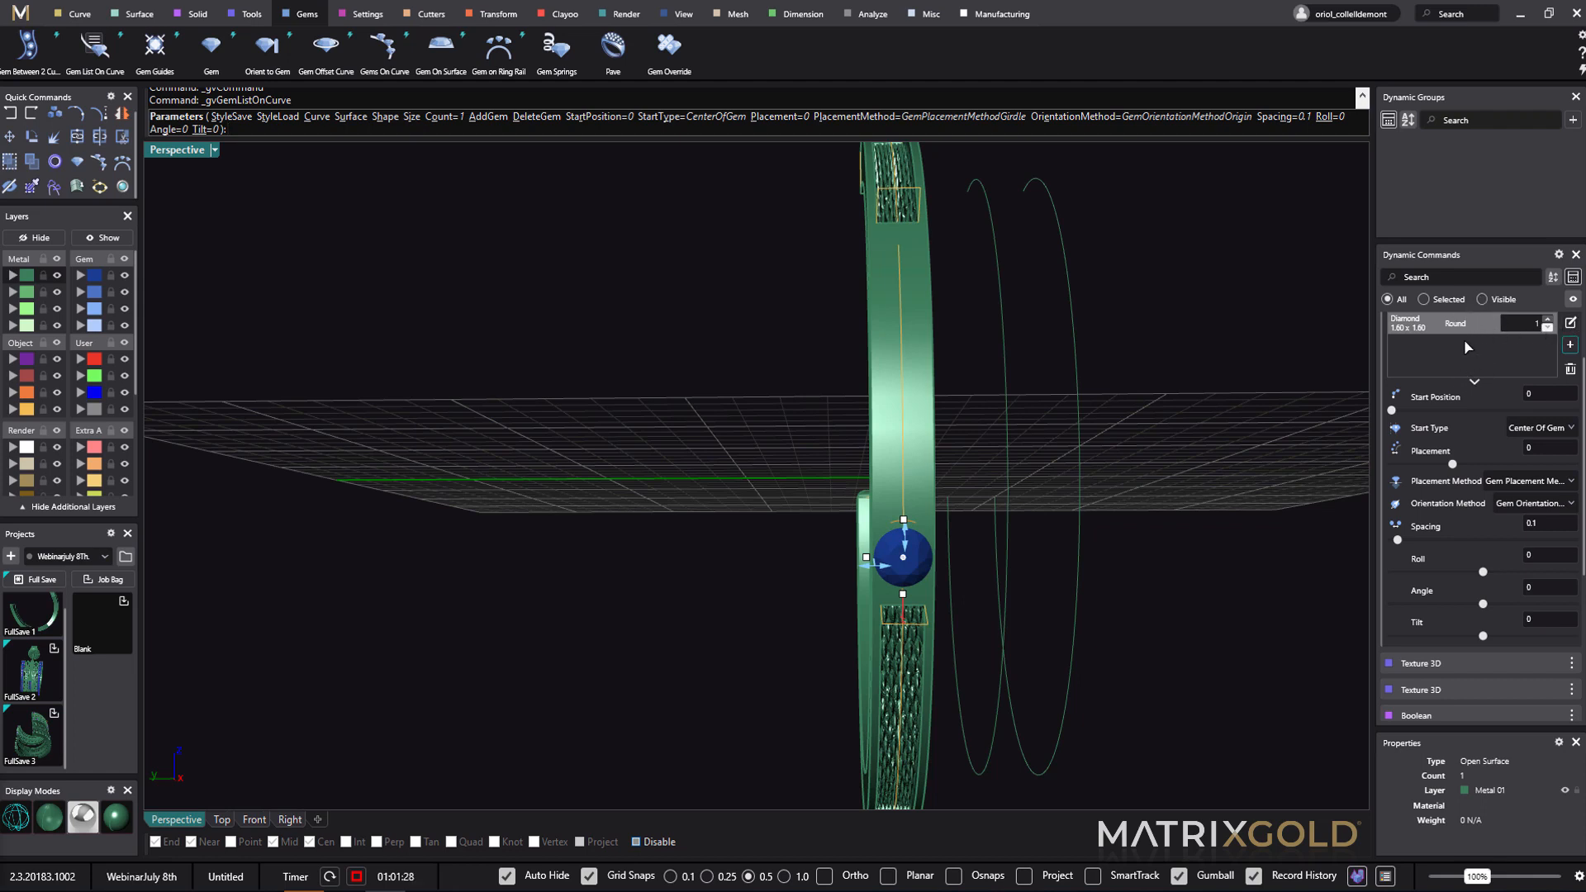
- Resize the round diamond in the gem list to 1.50 mm and set its count to 2
{"action": "left_click", "coordinate": [1572, 325]}
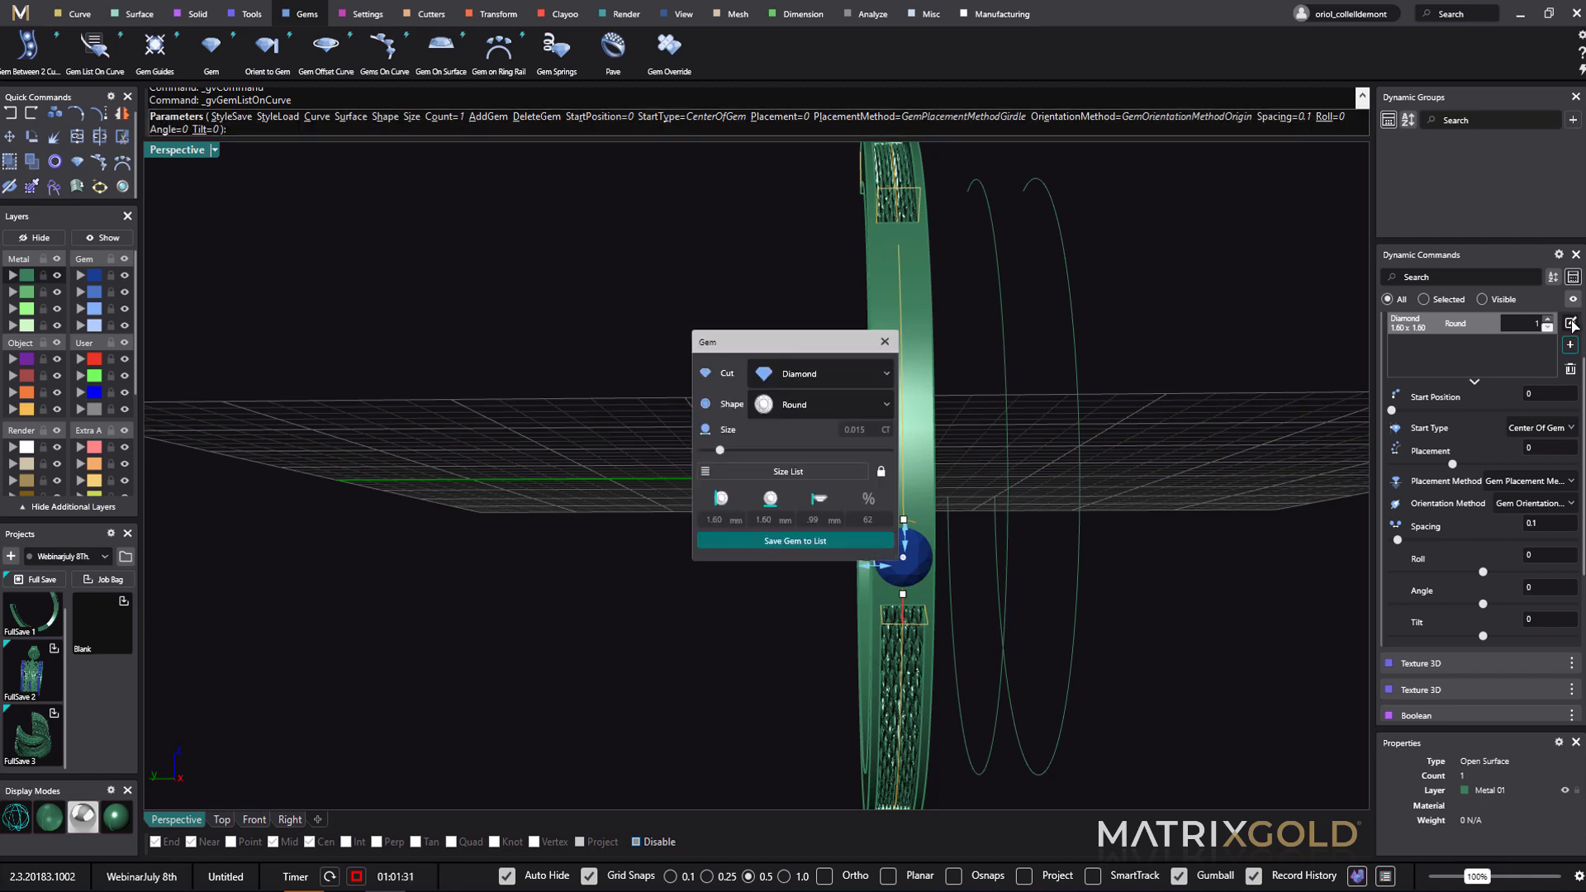
{"action": "left_click", "coordinate": [808, 473]}
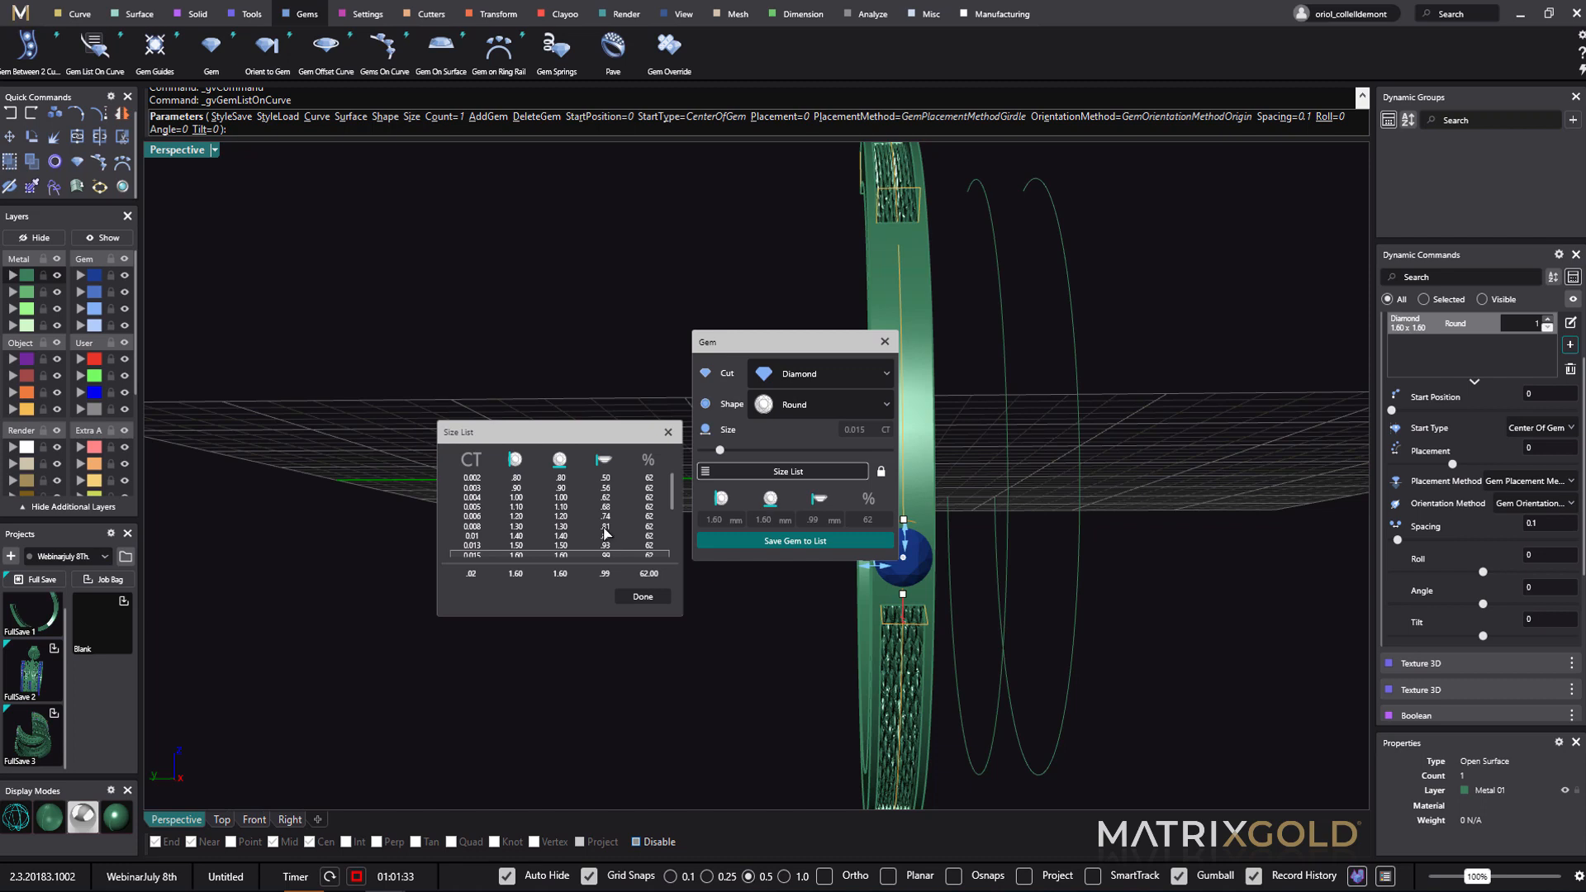
{"action": "left_click", "coordinate": [518, 547]}
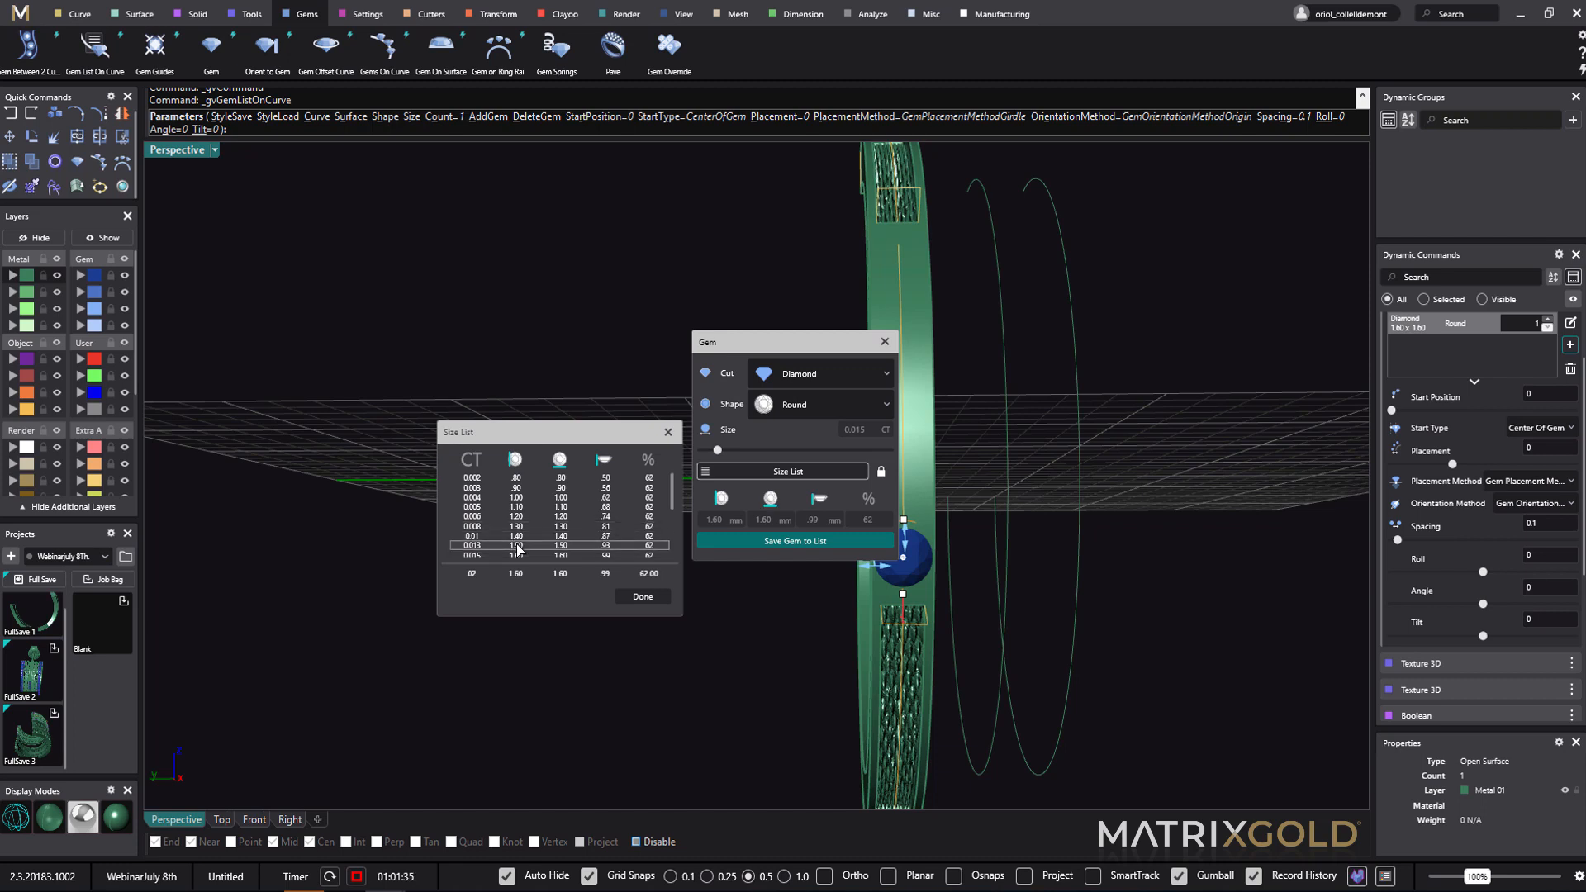
{"action": "left_click", "coordinate": [641, 598]}
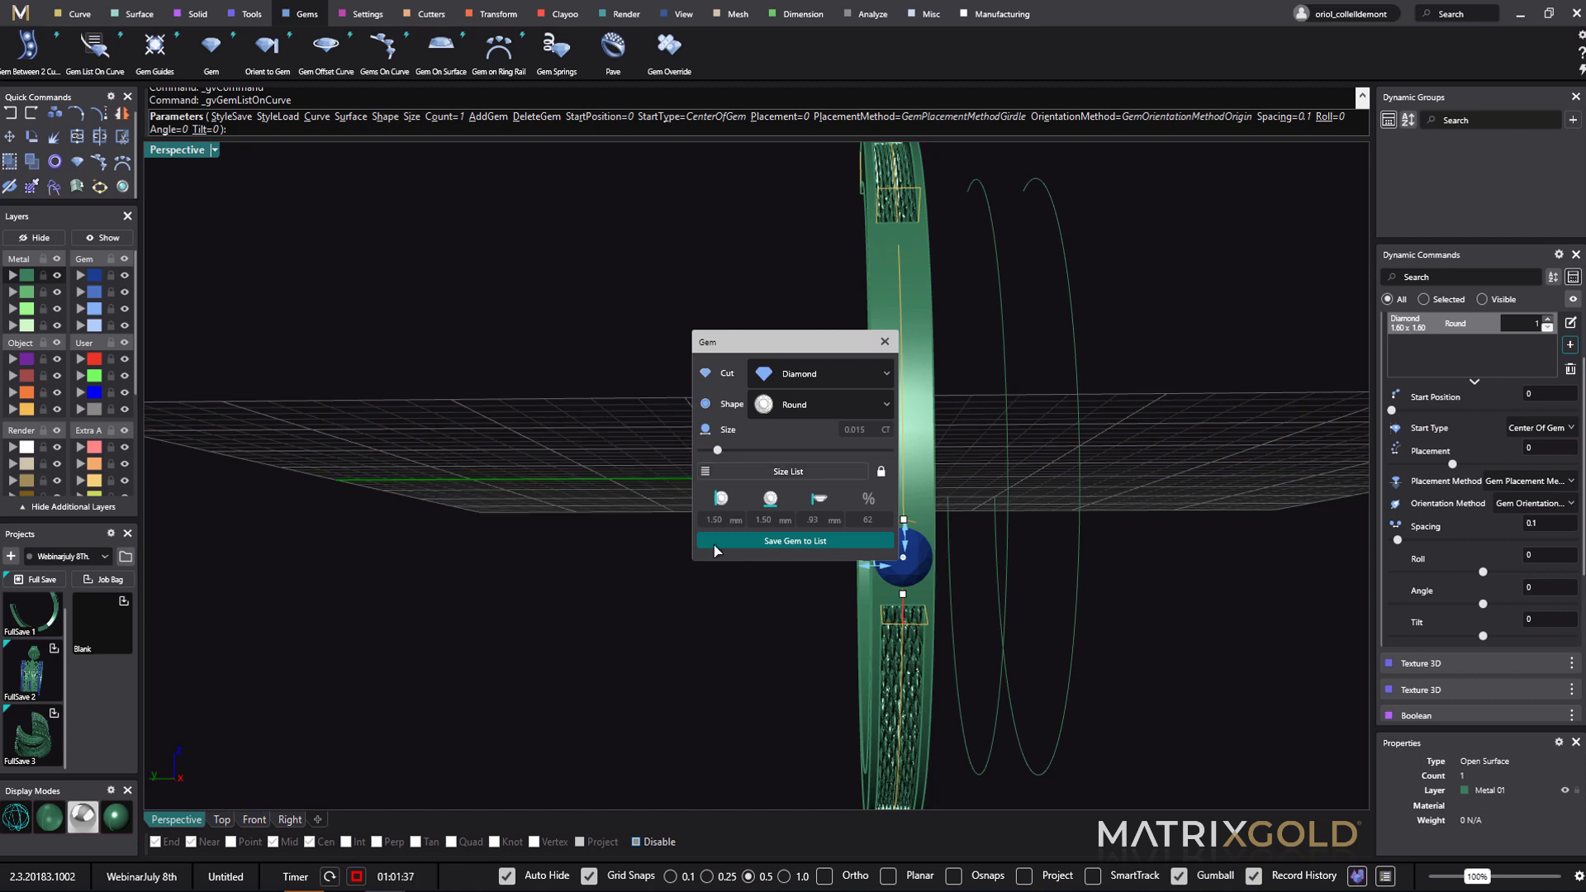
{"action": "left_click", "coordinate": [762, 542]}
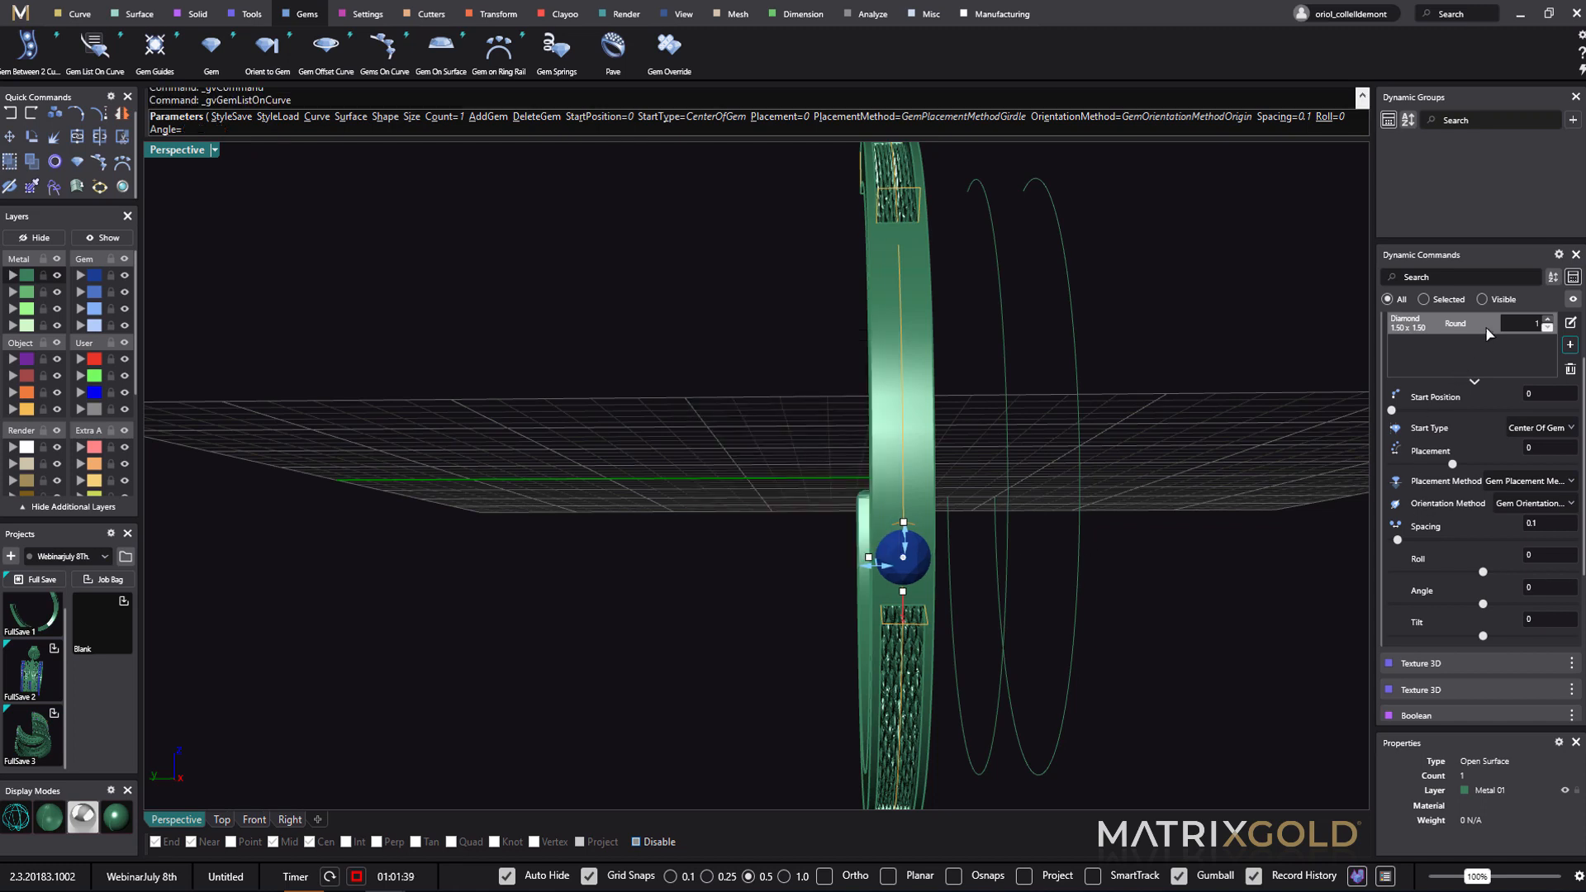
{"action": "left_click", "coordinate": [1549, 320]}
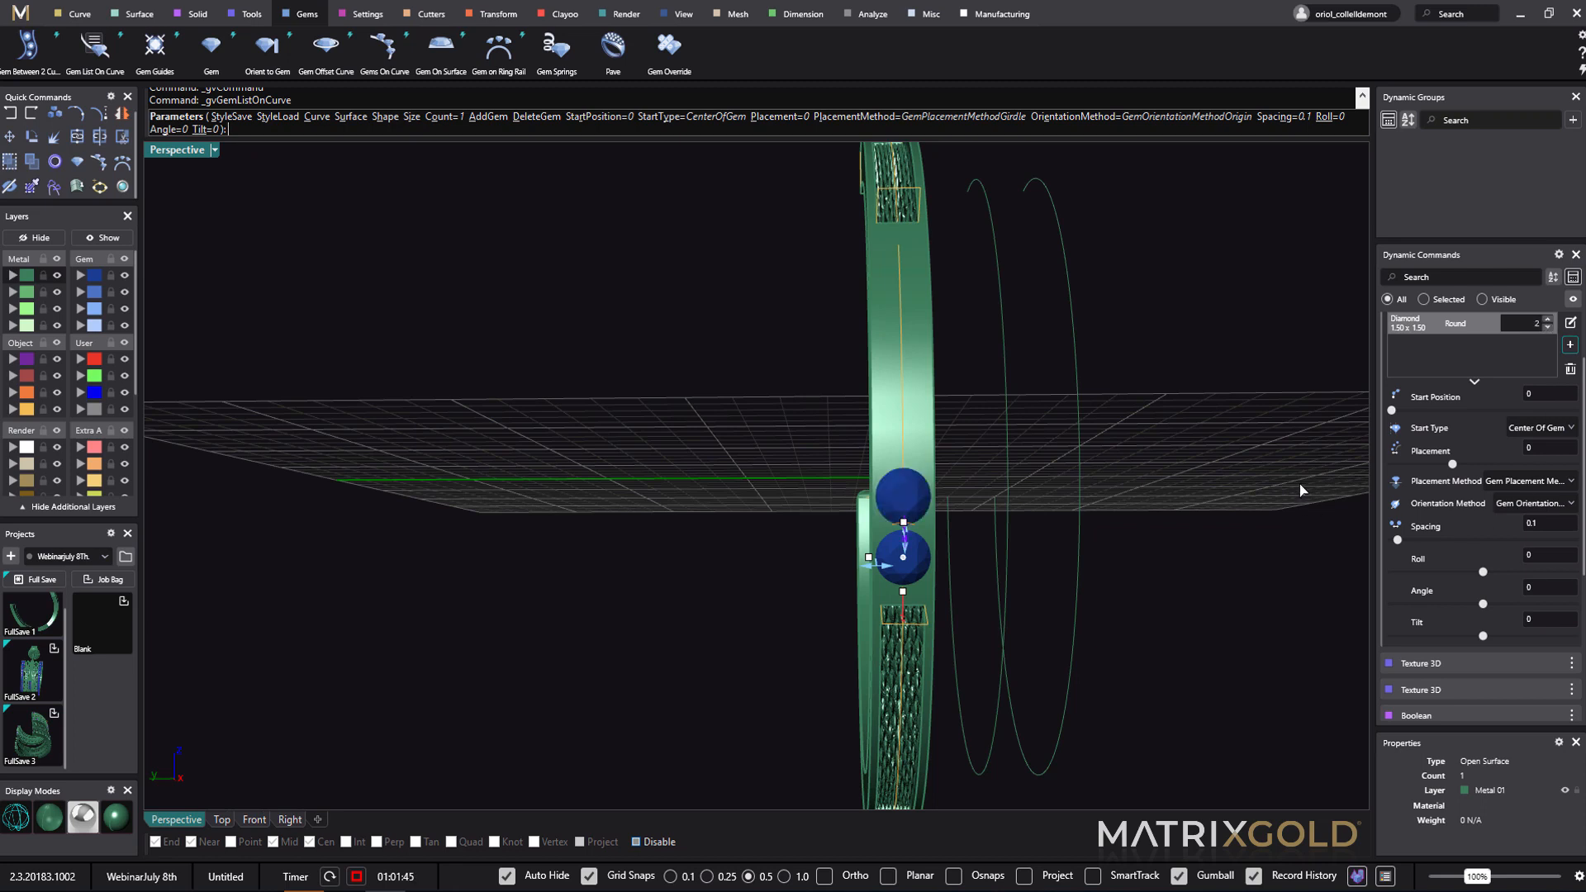
- Add a 1.40 mm round diamond to the gem list and set its count to 2
{"action": "left_click", "coordinate": [1570, 346]}
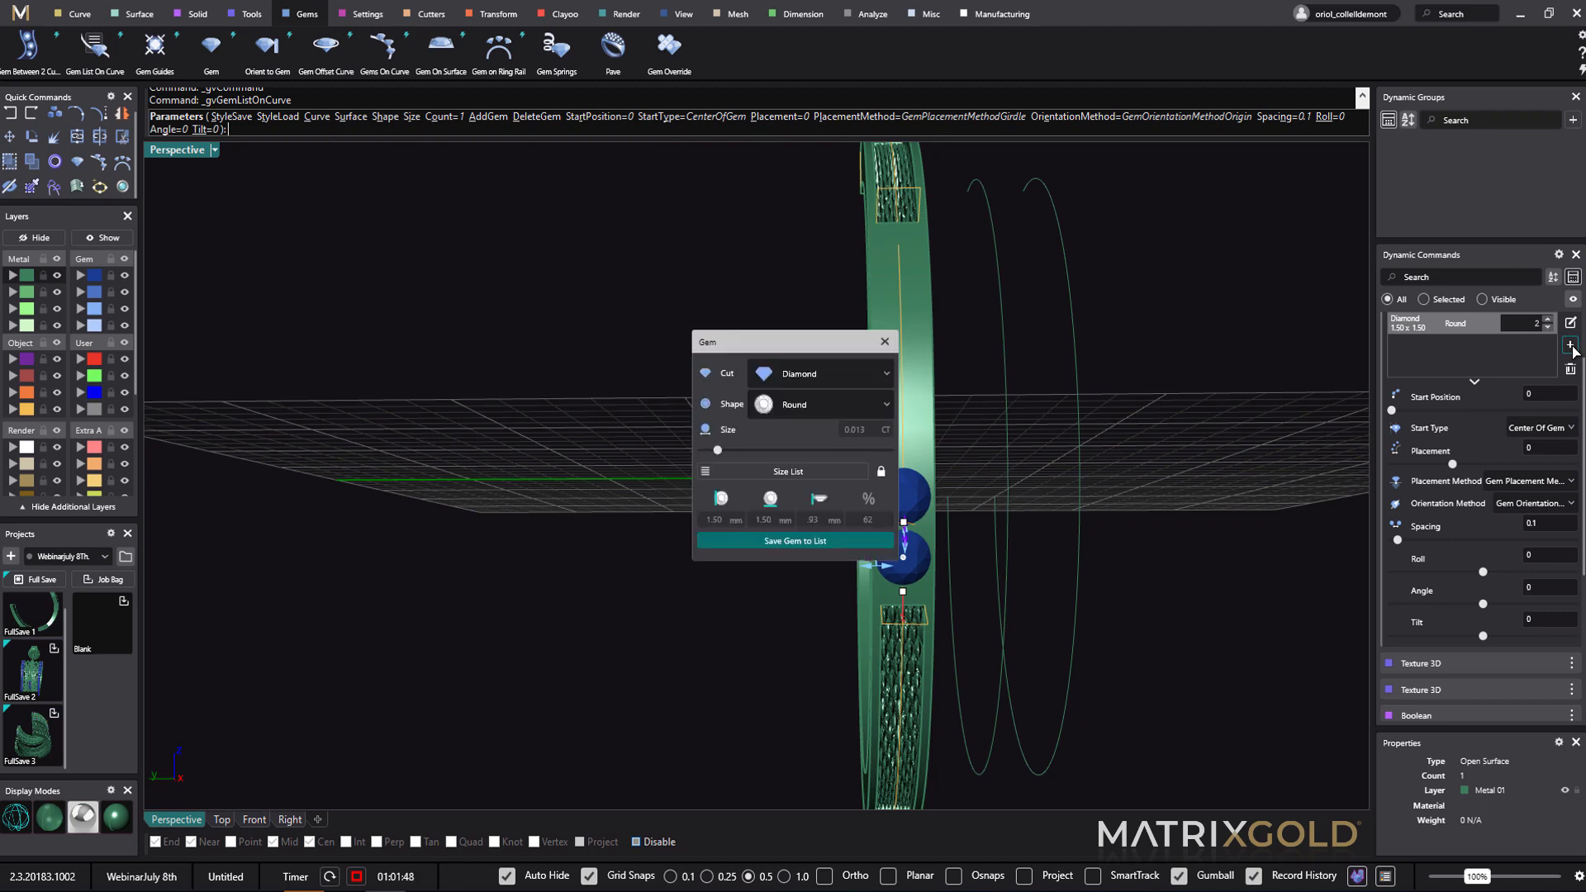
{"action": "left_click", "coordinate": [775, 473]}
{"action": "left_click", "coordinate": [535, 536]}
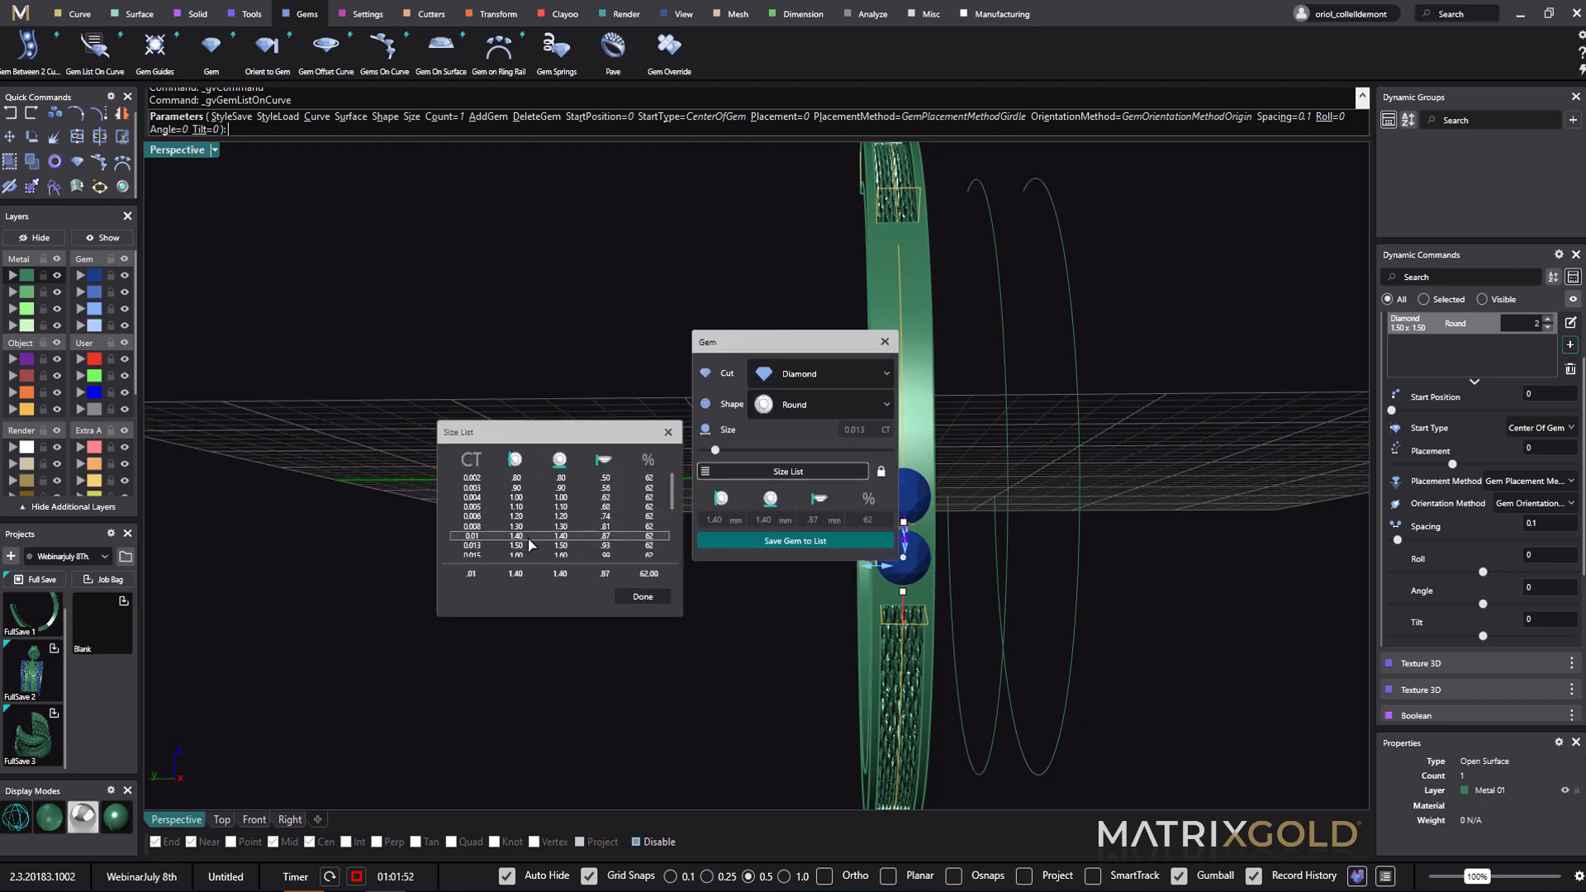
{"action": "left_click", "coordinate": [641, 596]}
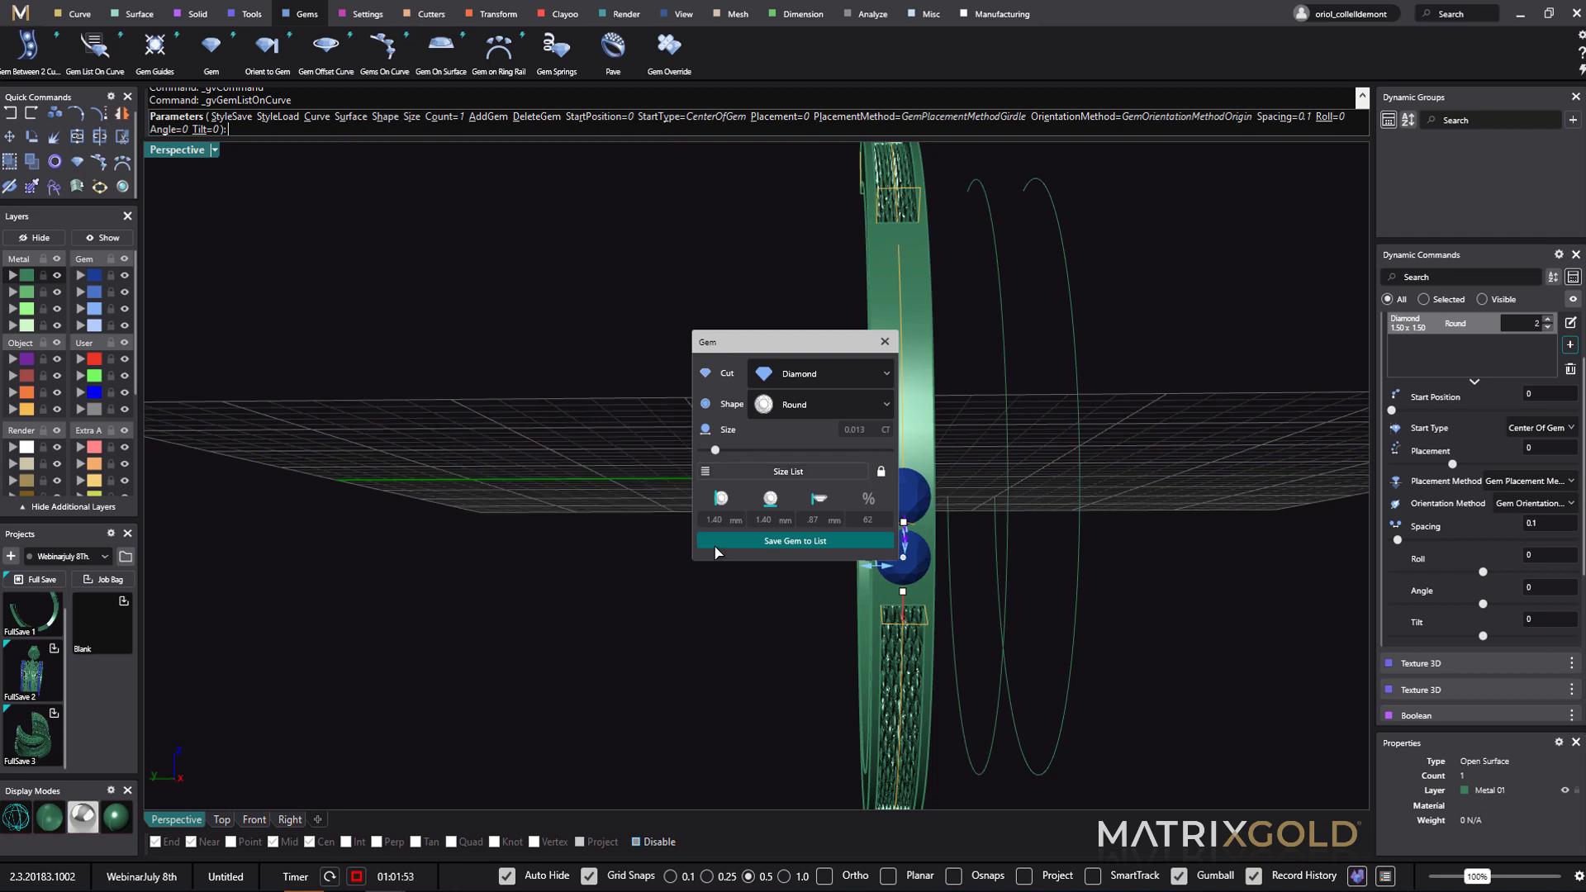
{"action": "left_click", "coordinate": [776, 542]}
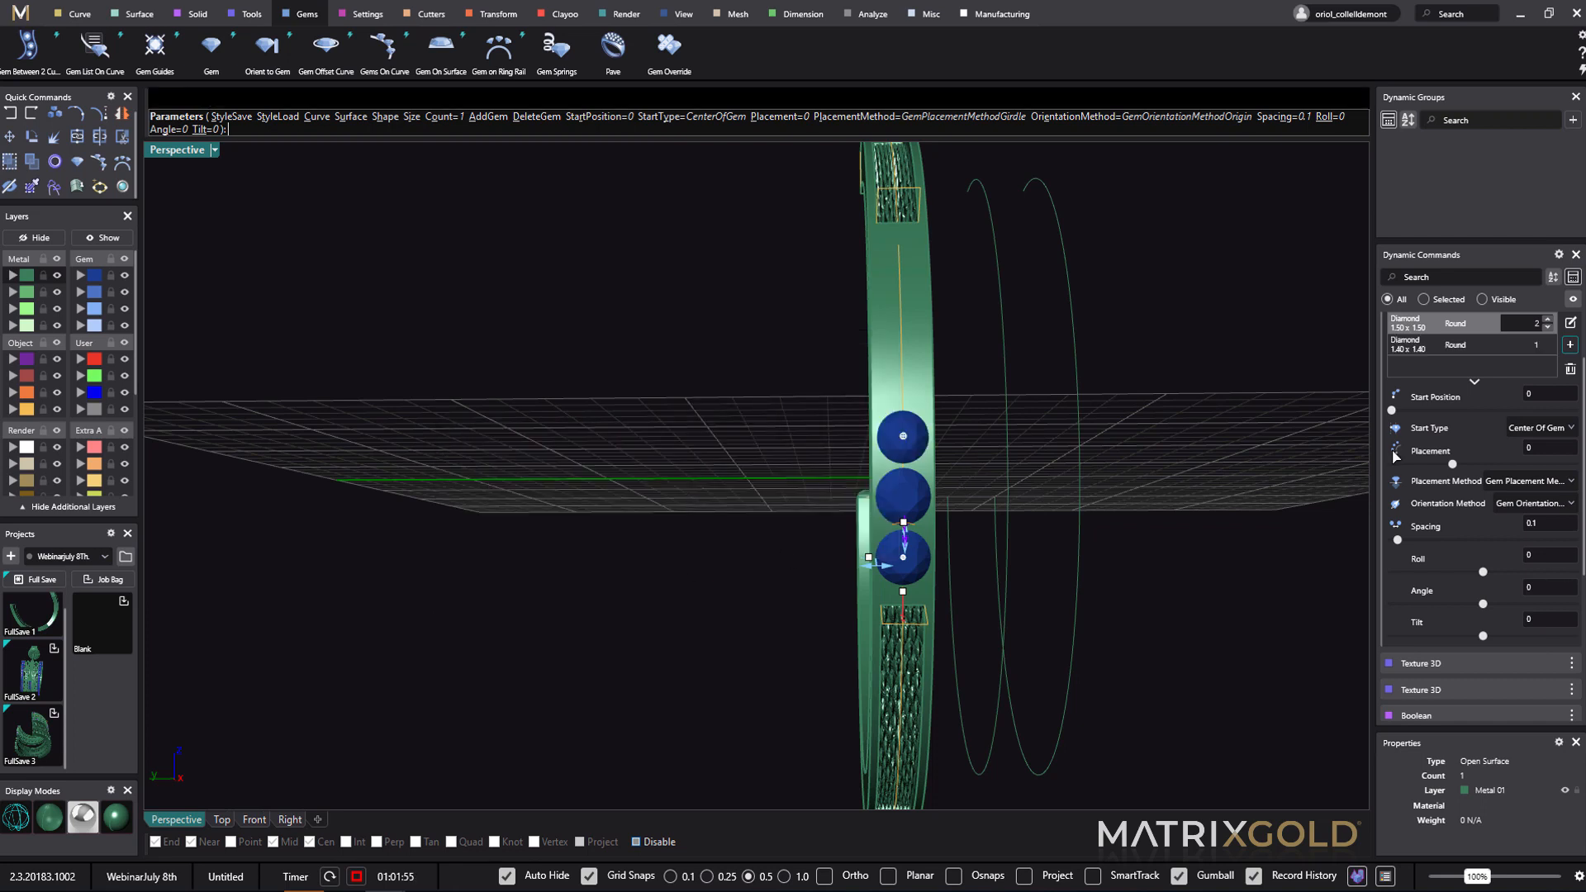
{"action": "left_click", "coordinate": [1495, 347]}
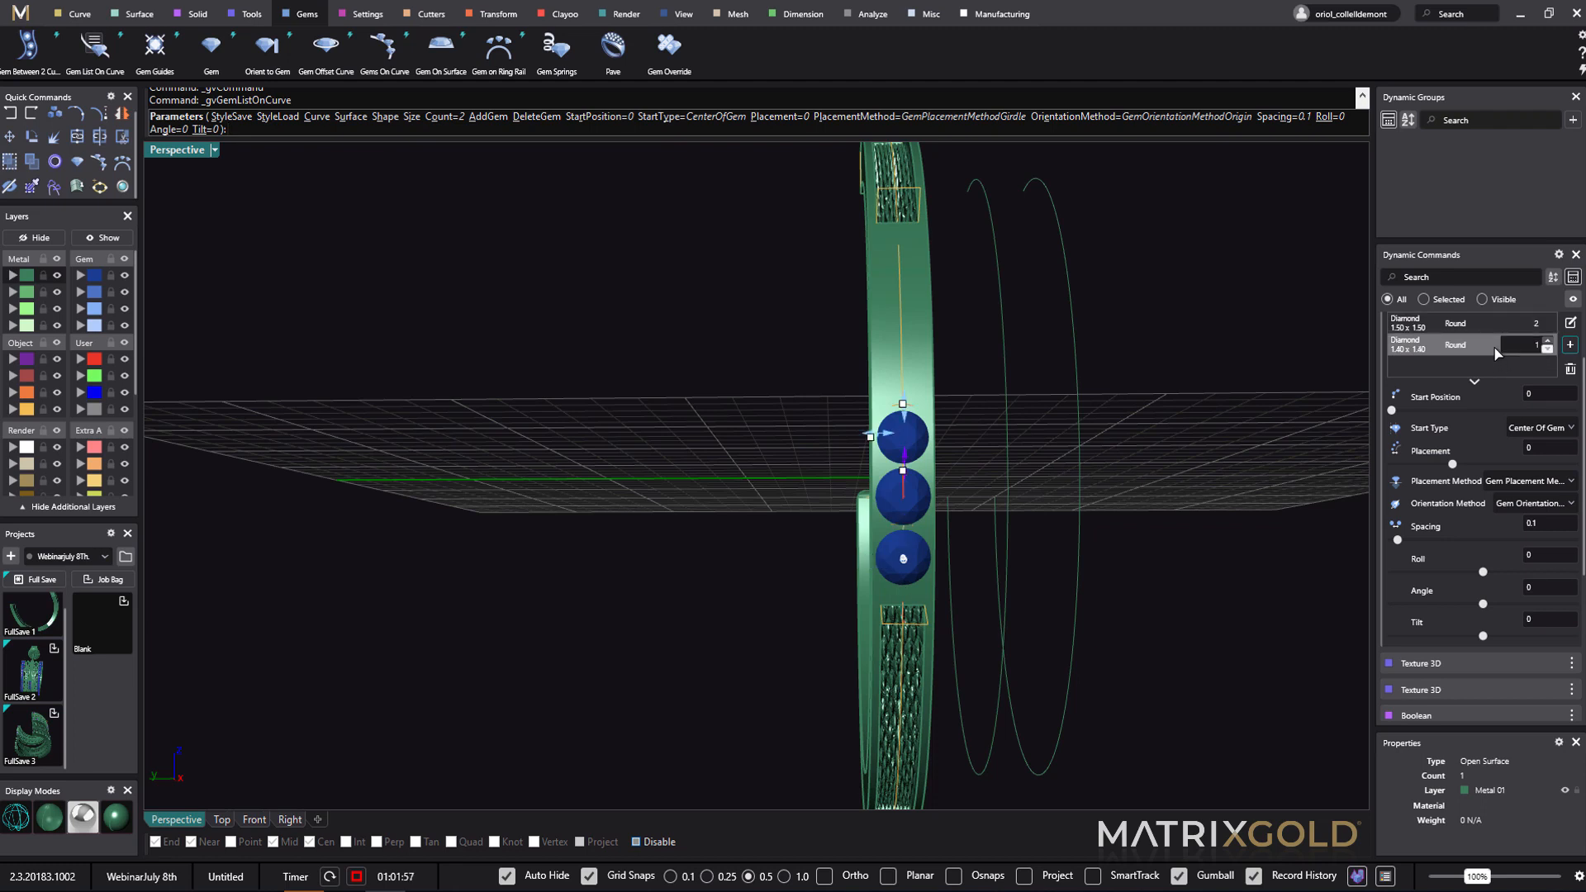
{"action": "left_click", "coordinate": [1548, 341]}
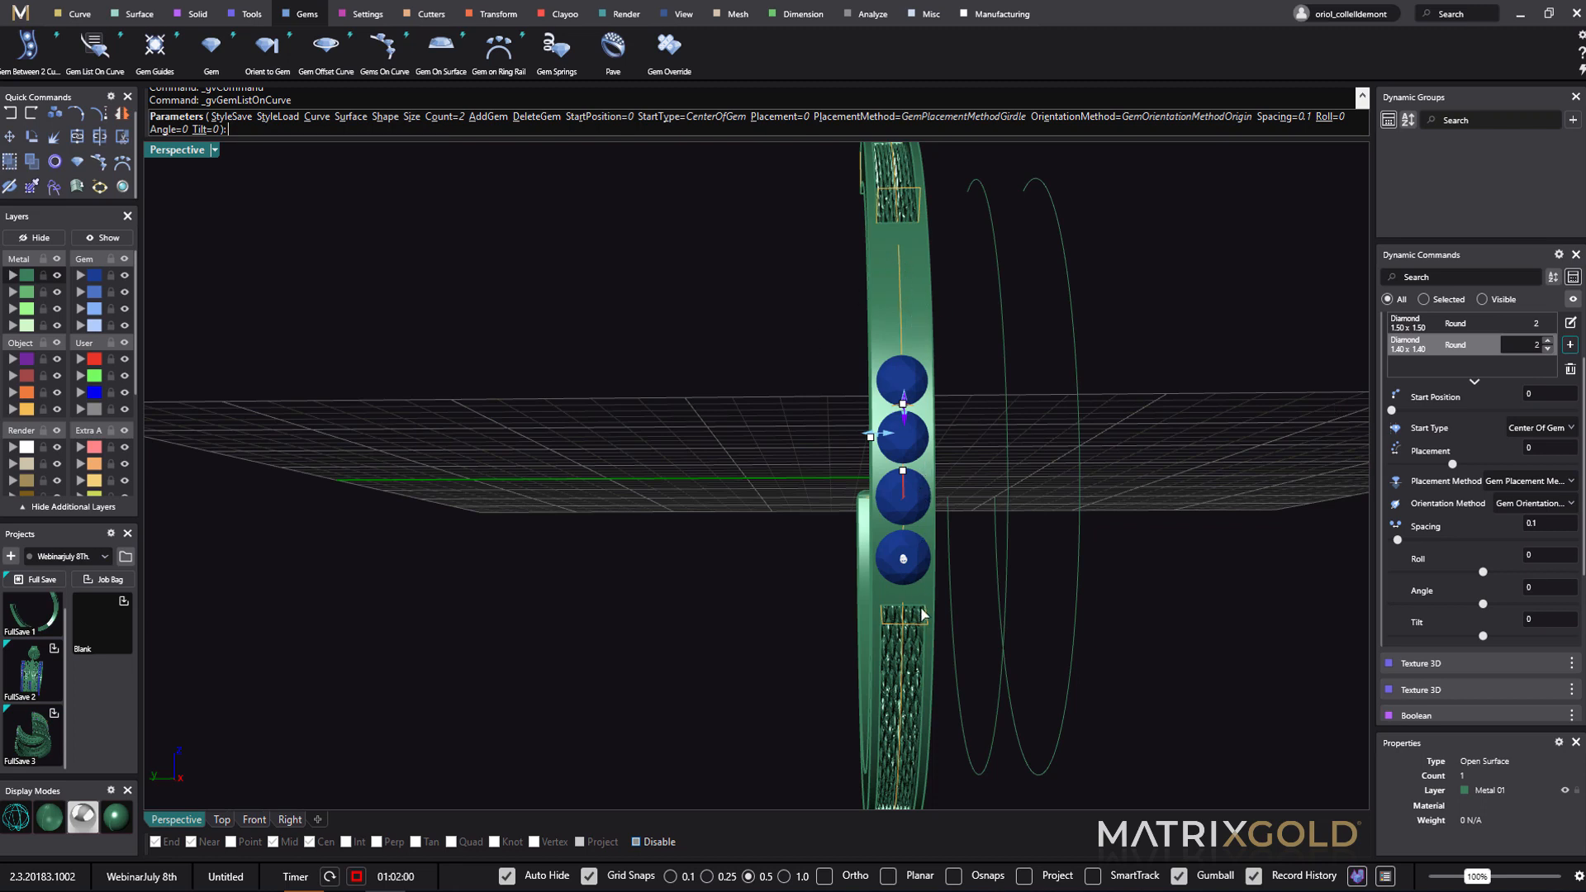
- Add another 1.50 mm round diamond entry at the end of the gem list with a count of 2
{"action": "left_click", "coordinate": [1570, 346]}
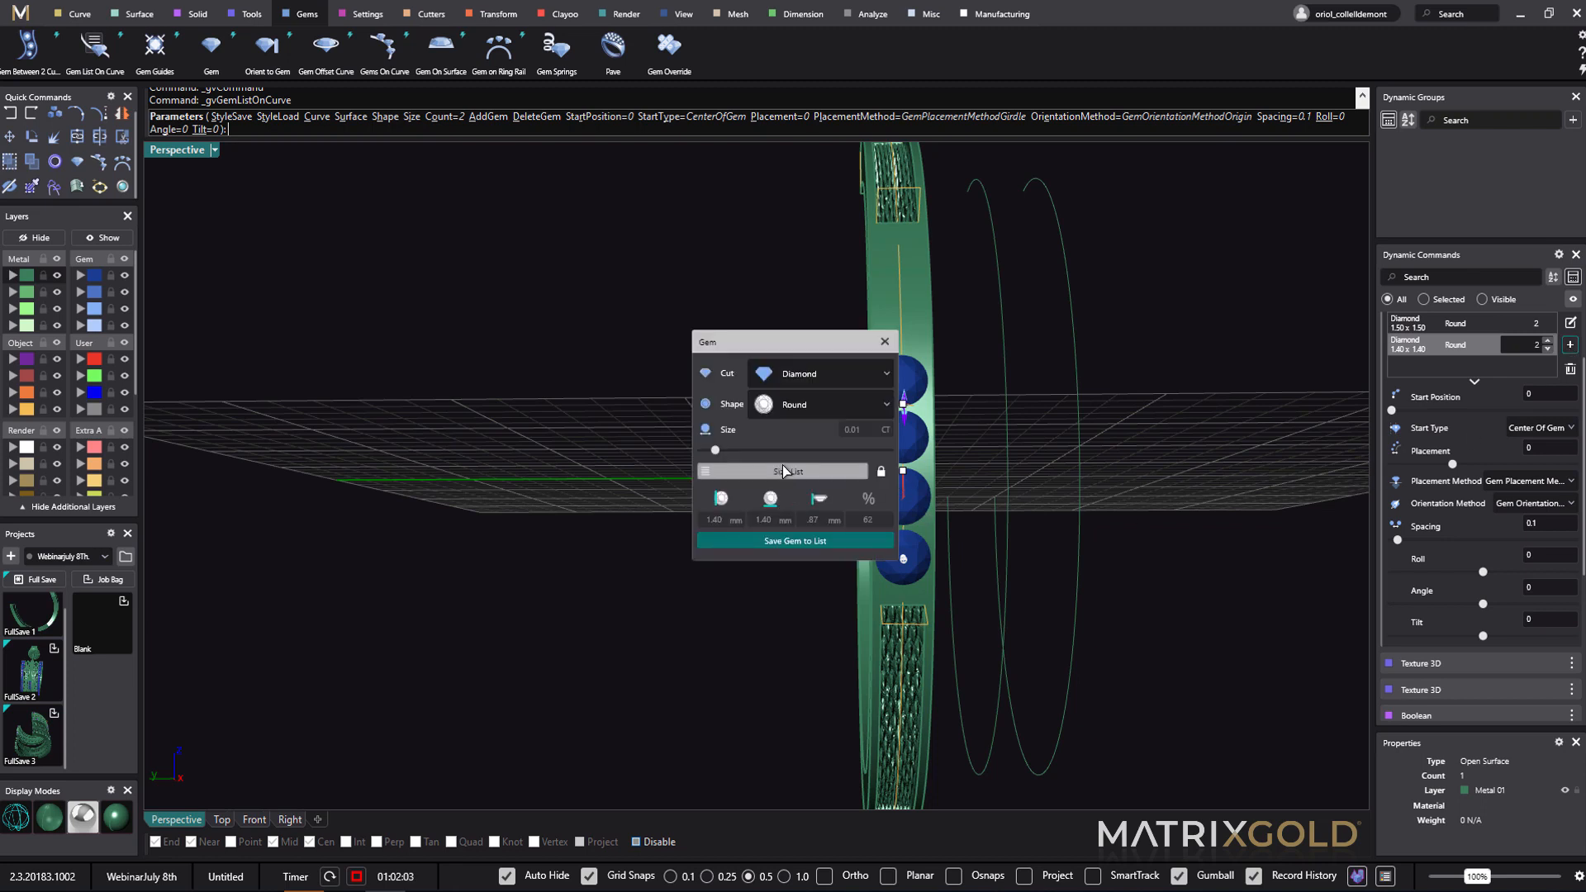
{"action": "left_click", "coordinate": [785, 477]}
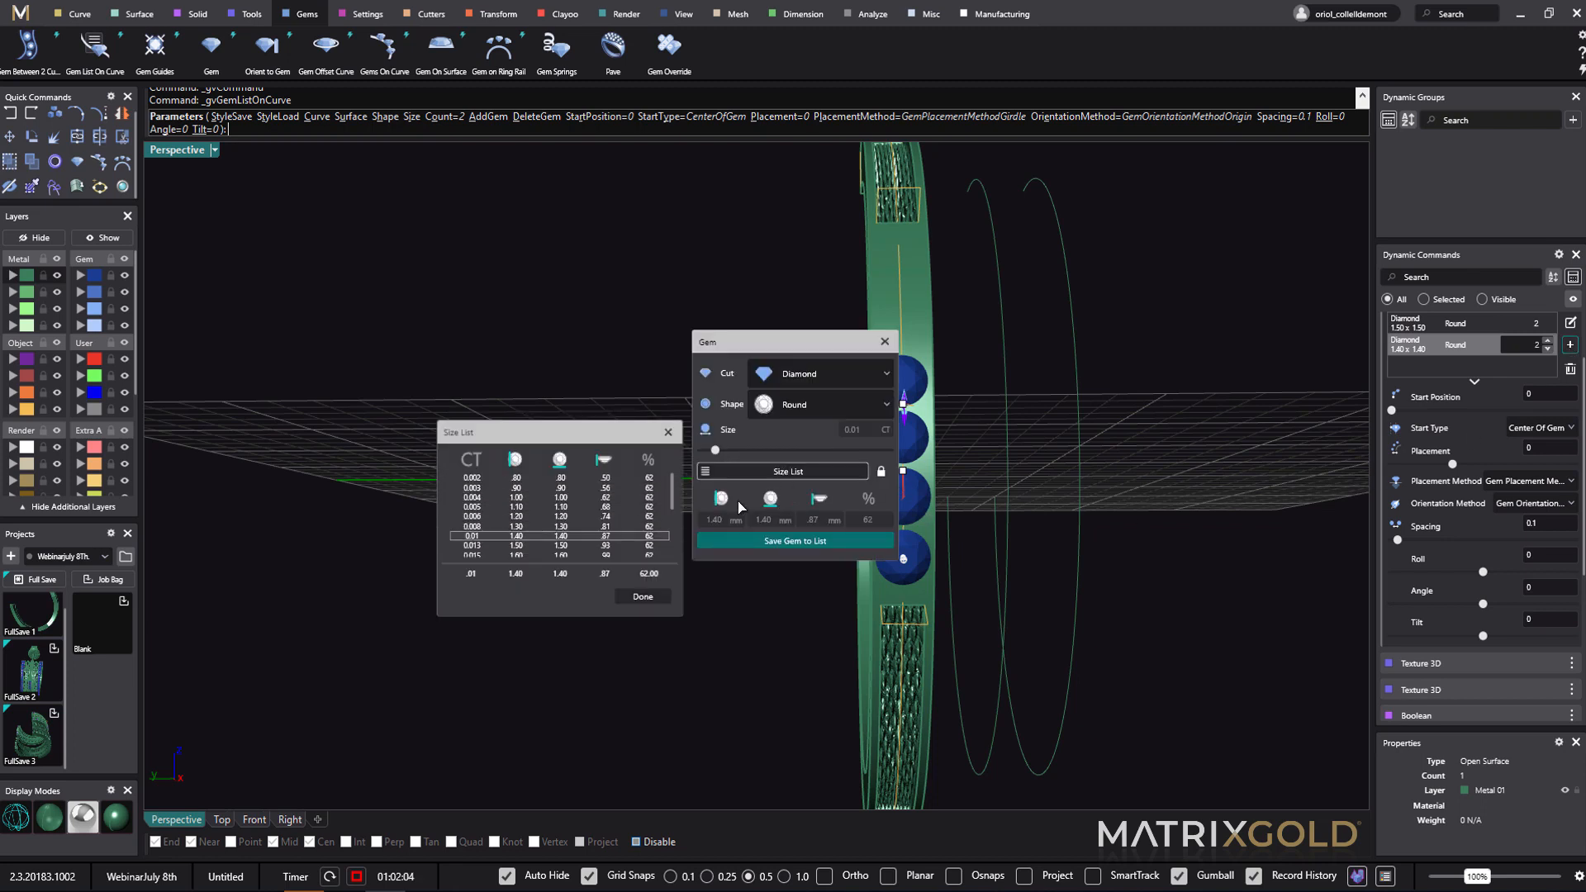
{"action": "left_click", "coordinate": [517, 547]}
{"action": "left_click", "coordinate": [652, 594]}
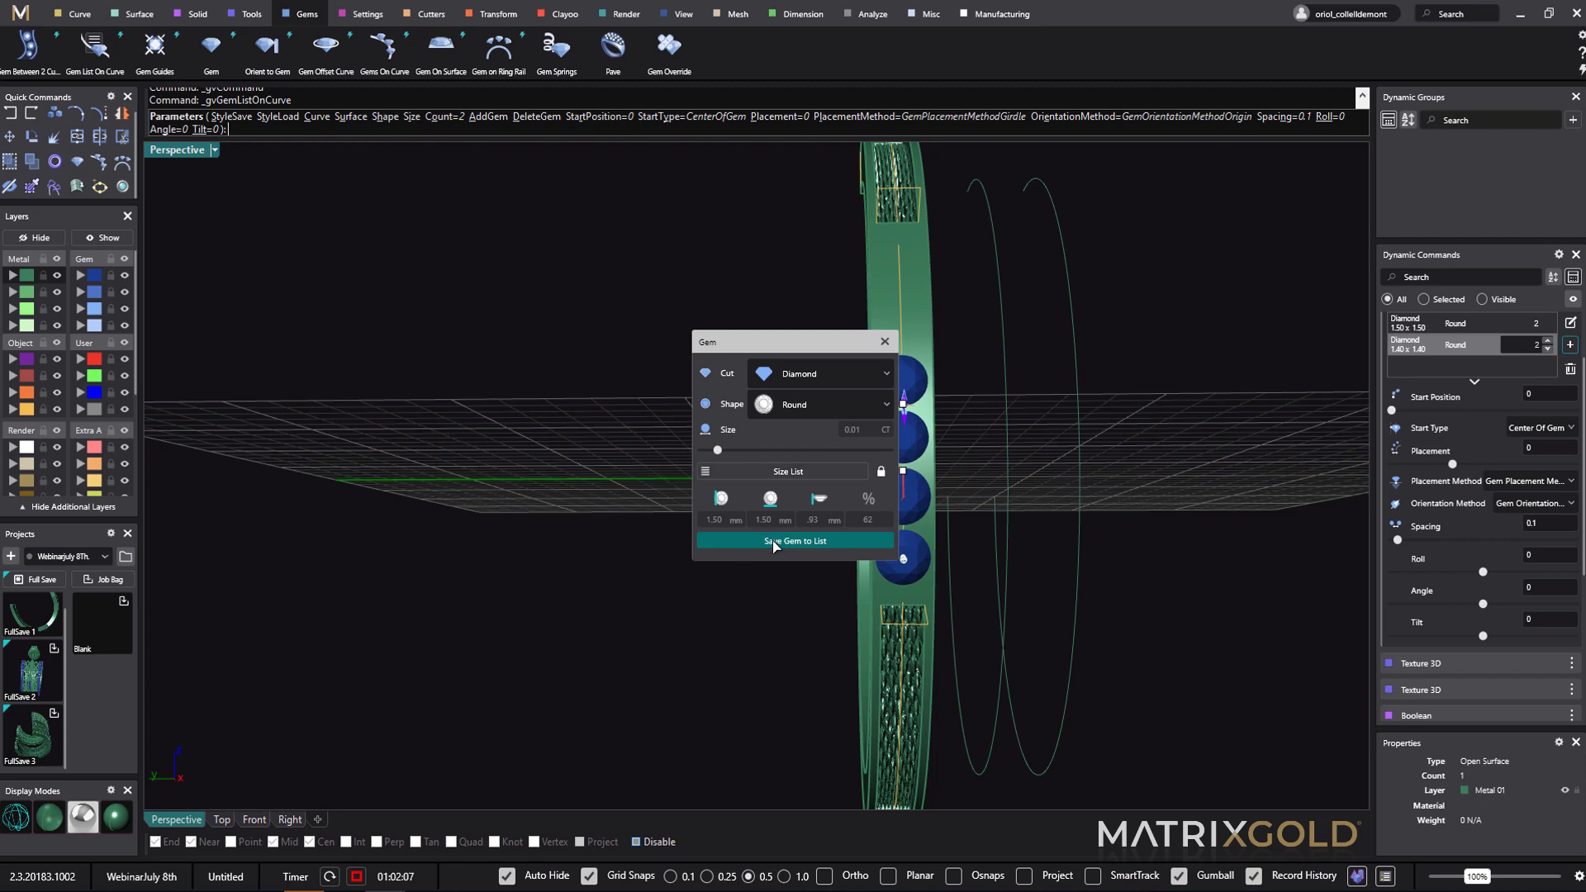
{"action": "left_click", "coordinate": [771, 540]}
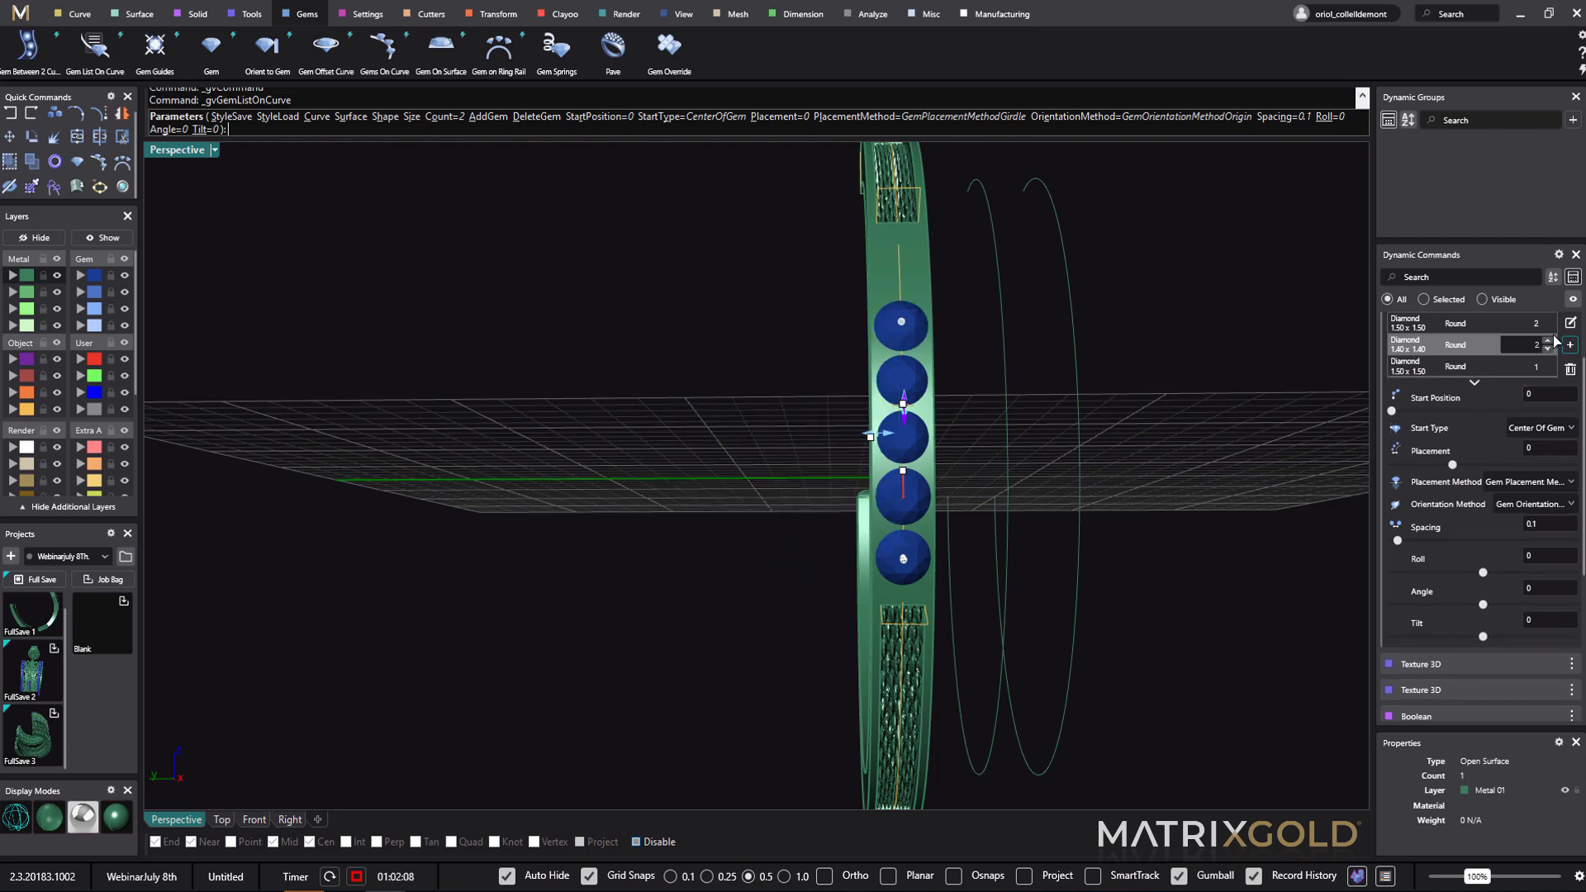
{"action": "left_click", "coordinate": [1543, 369]}
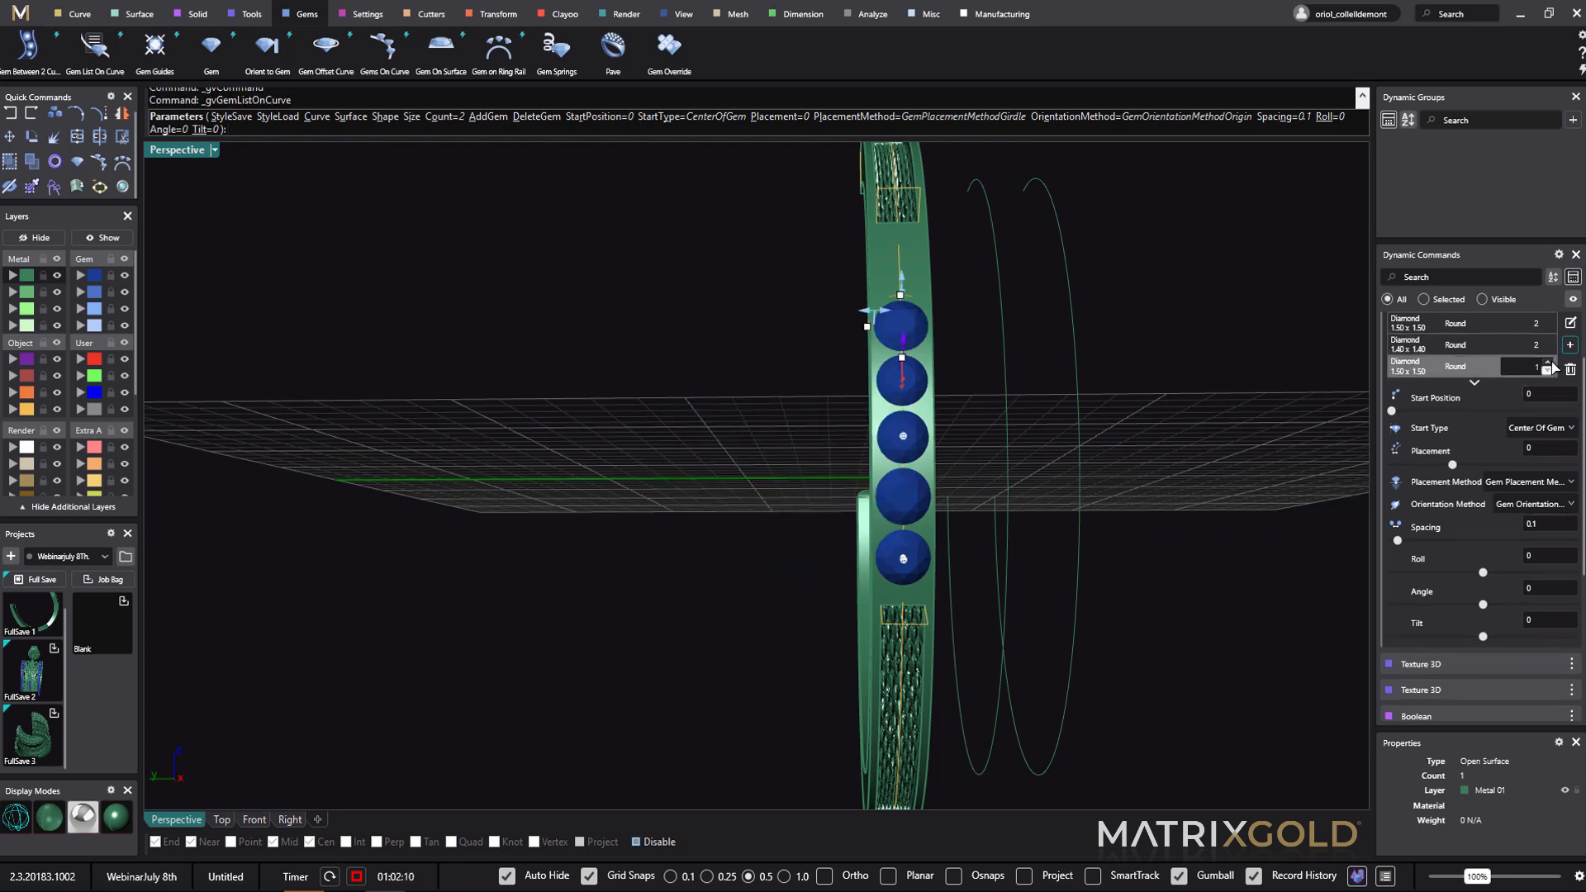
{"action": "left_click", "coordinate": [1546, 362]}
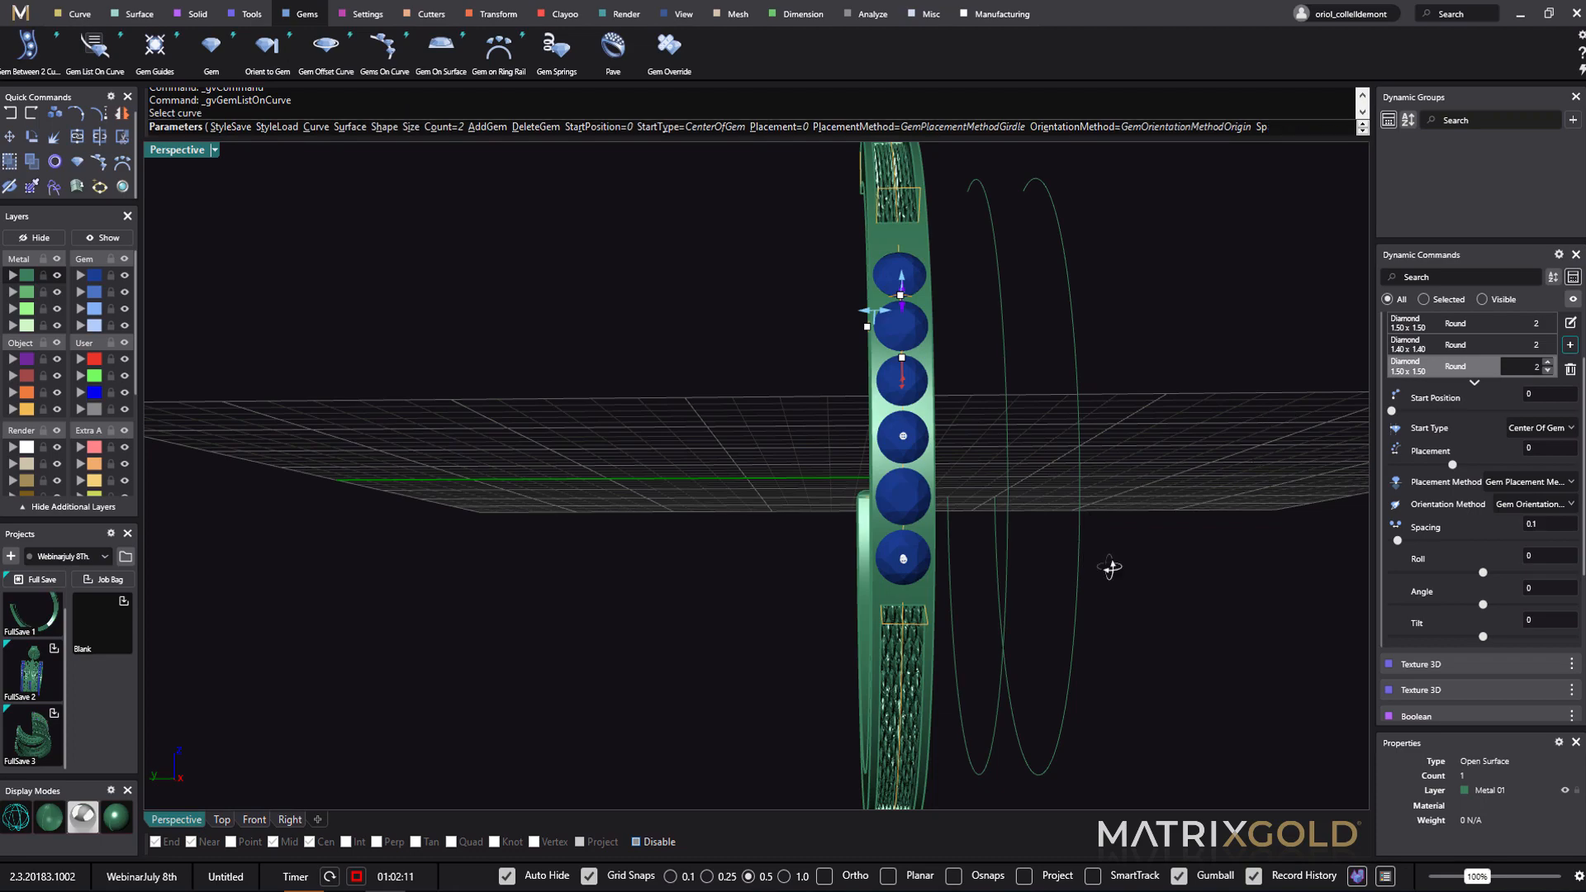
- Change the first gem list entry to 1.60 mm round diamonds and finish the Gem List On Curve command
{"action": "right_click_drag", "start_coordinate": [1112, 566], "coordinate": [1092, 507]}
{"action": "right_click_drag", "start_coordinate": [995, 499], "coordinate": [1069, 549]}
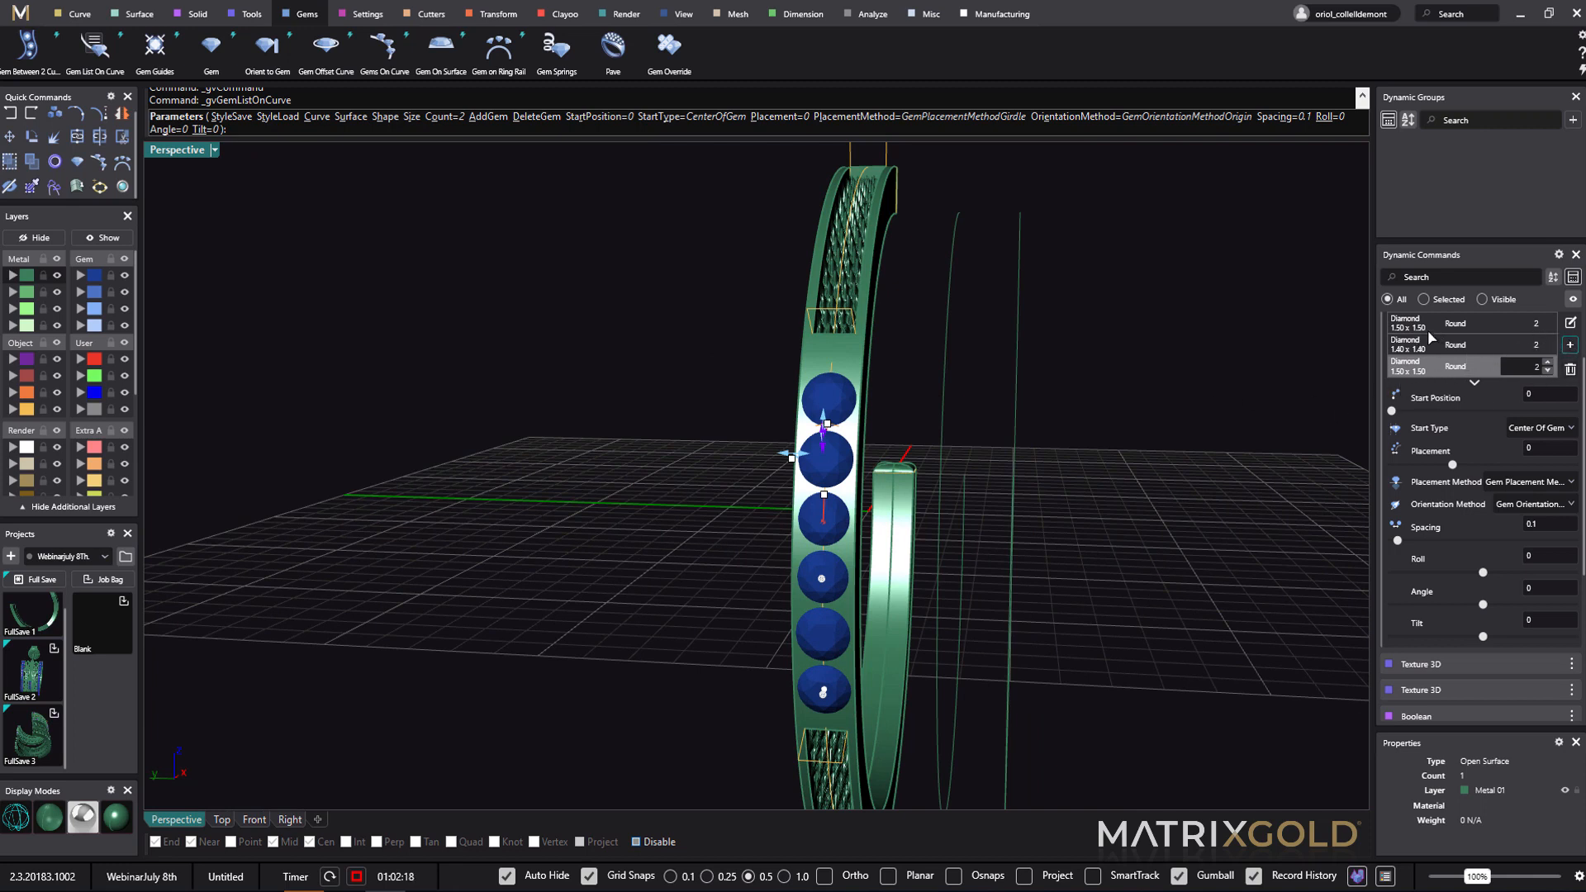
{"action": "left_click", "coordinate": [1490, 320]}
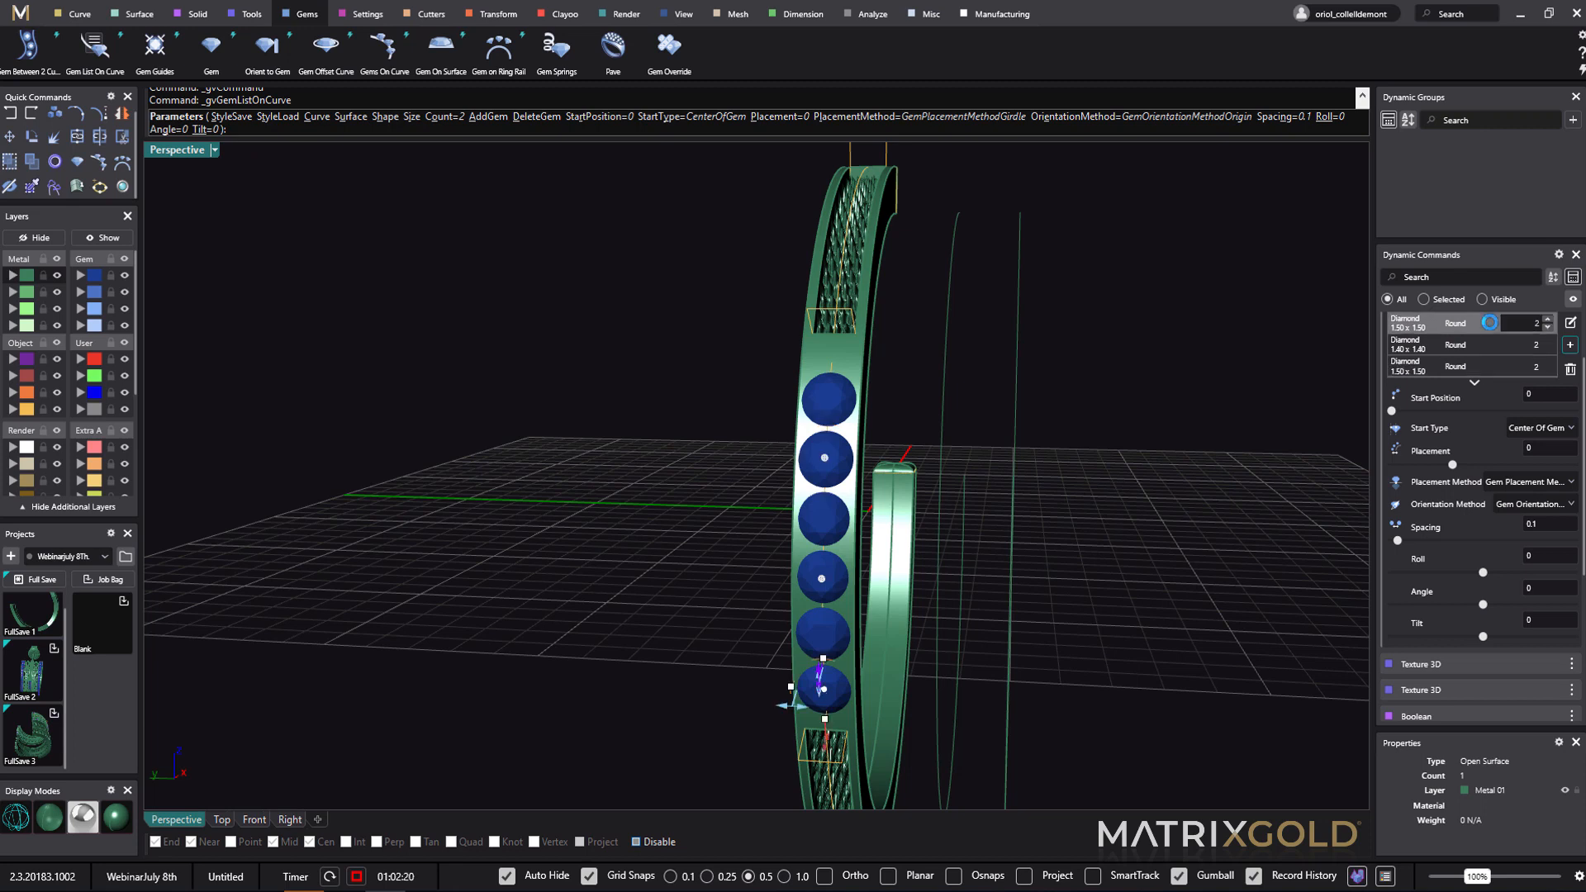
{"action": "left_click", "coordinate": [1571, 323]}
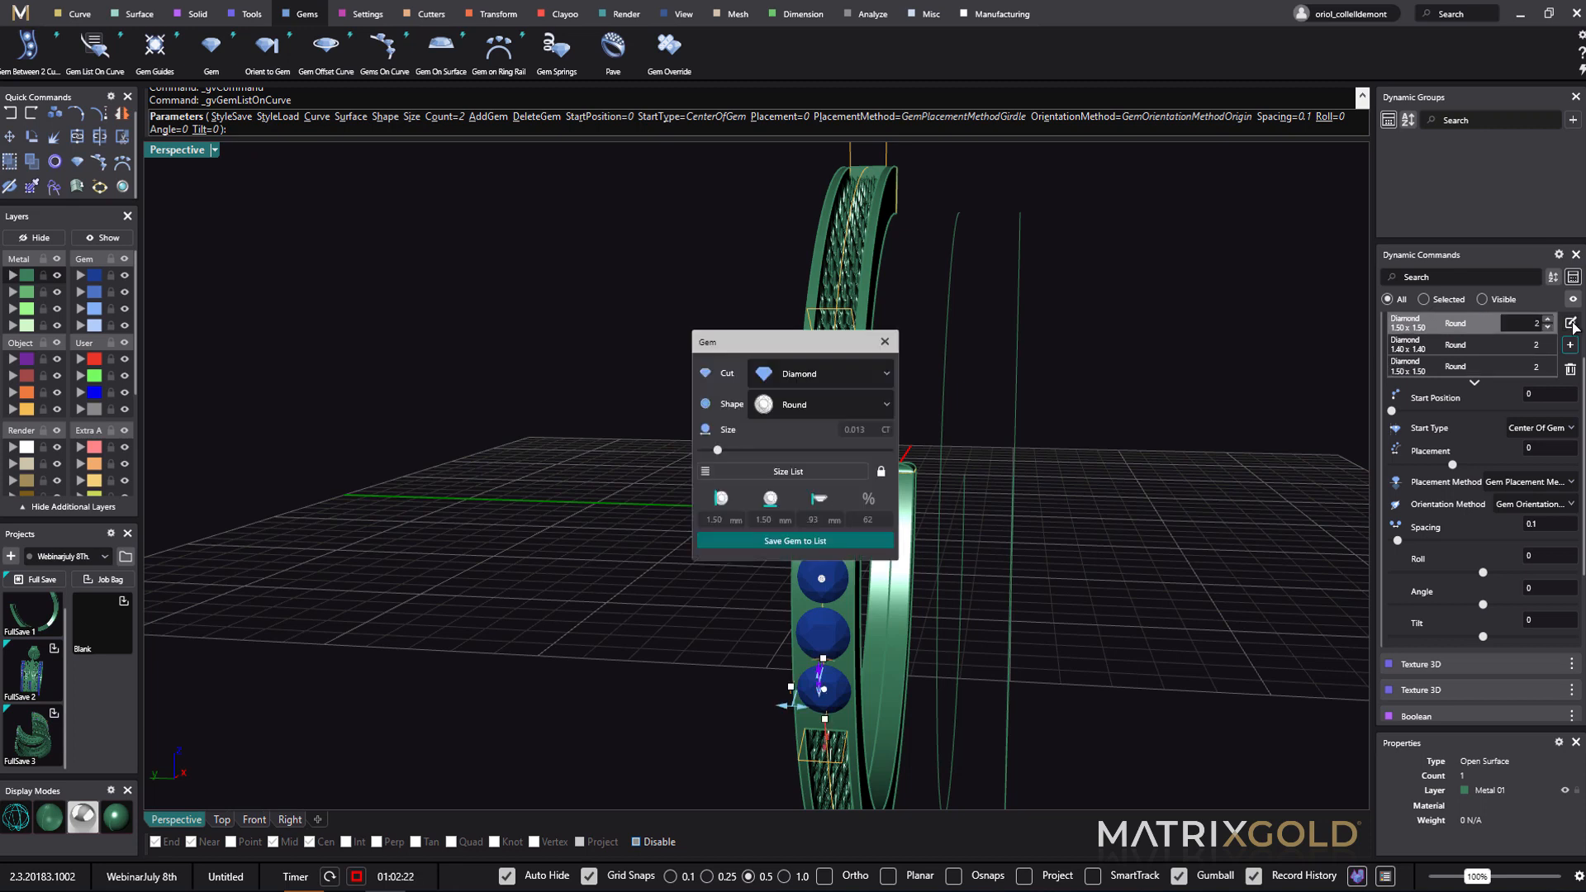
{"action": "left_click", "coordinate": [810, 473]}
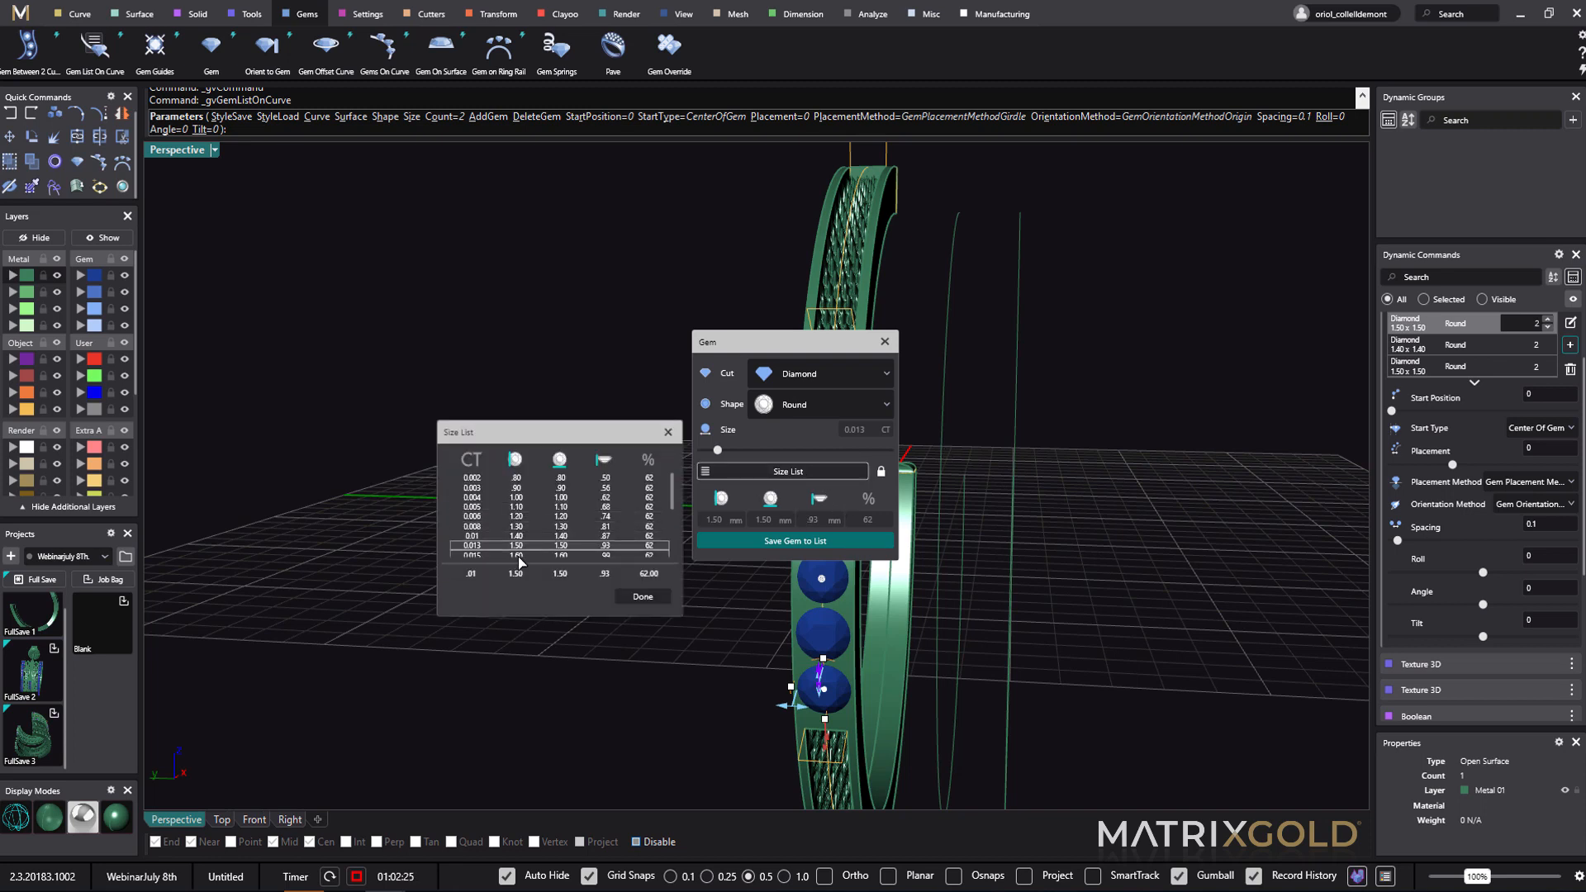
{"action": "left_click", "coordinate": [519, 557]}
{"action": "left_click", "coordinate": [642, 596]}
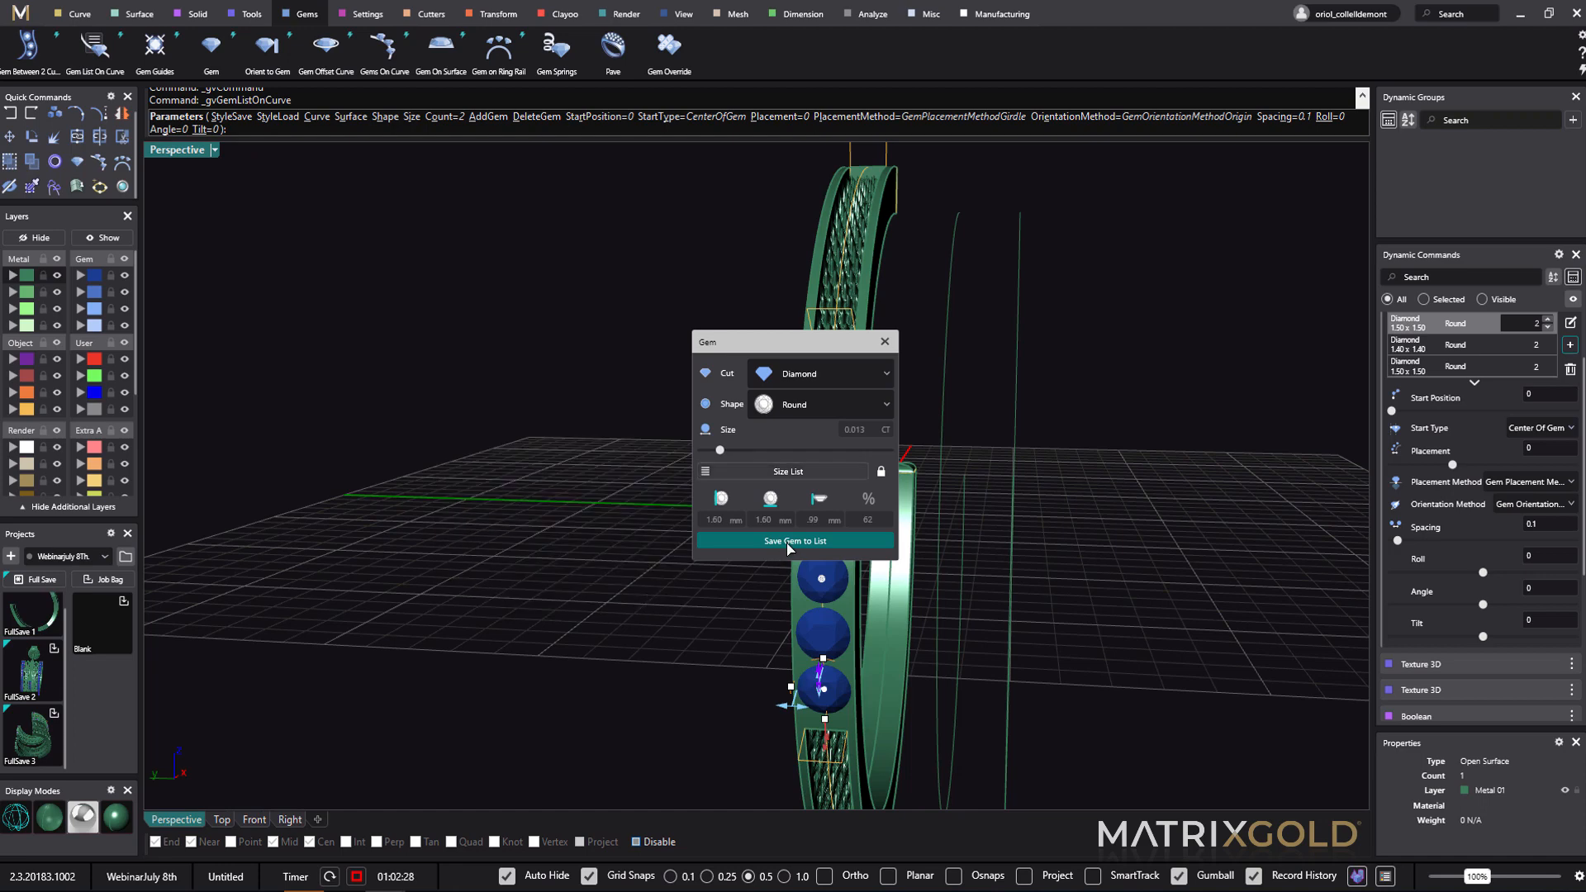
{"action": "left_click", "coordinate": [789, 541]}
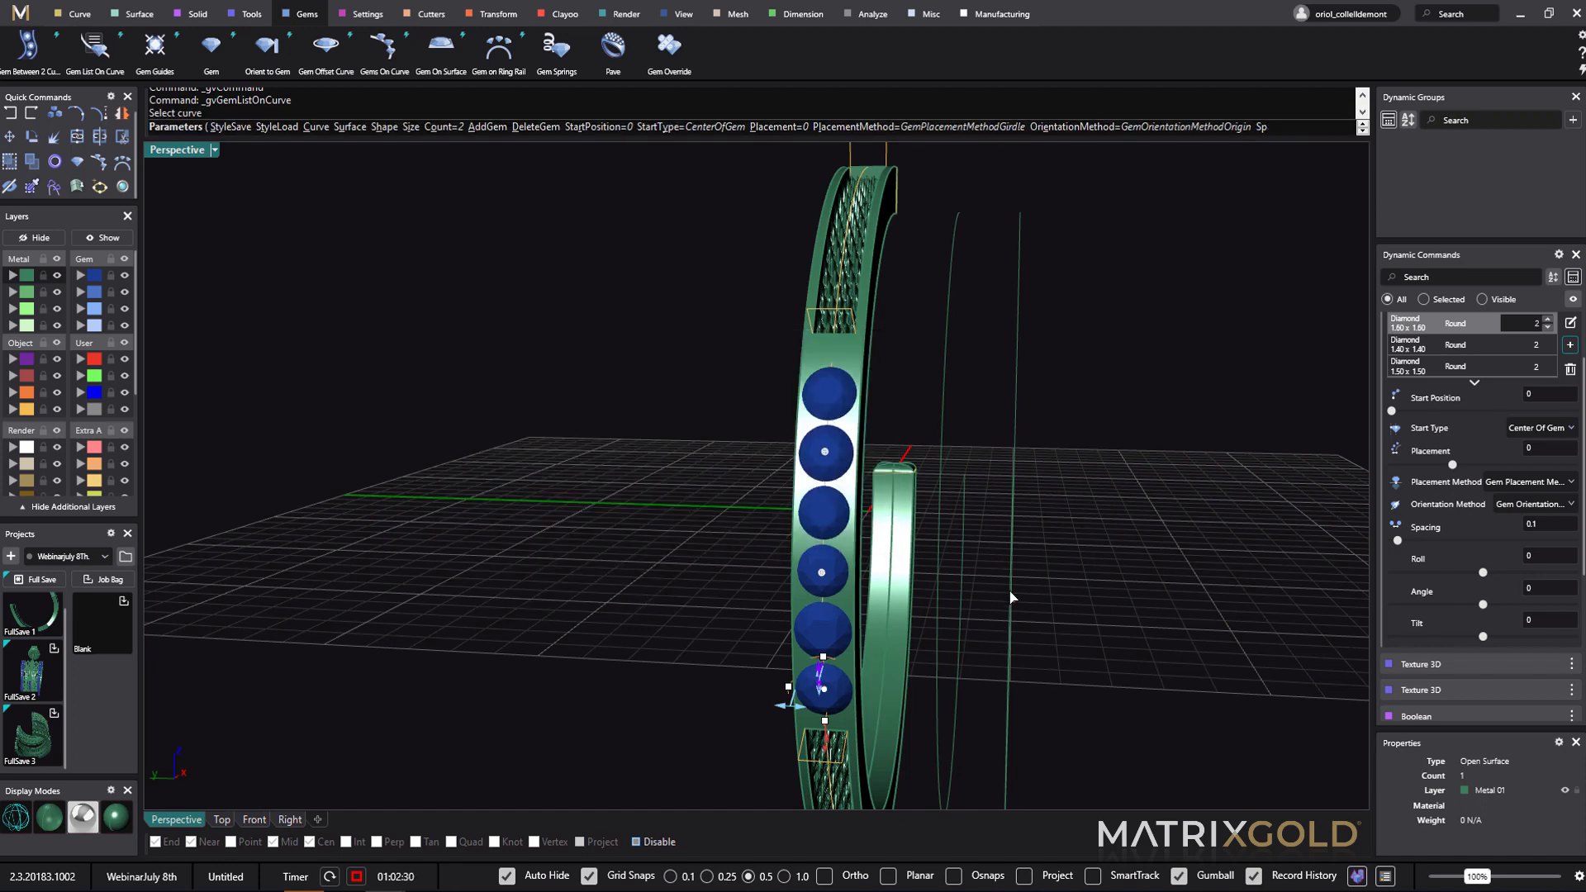
{"action": "right_click_drag", "start_coordinate": [1038, 592], "coordinate": [1201, 626]}
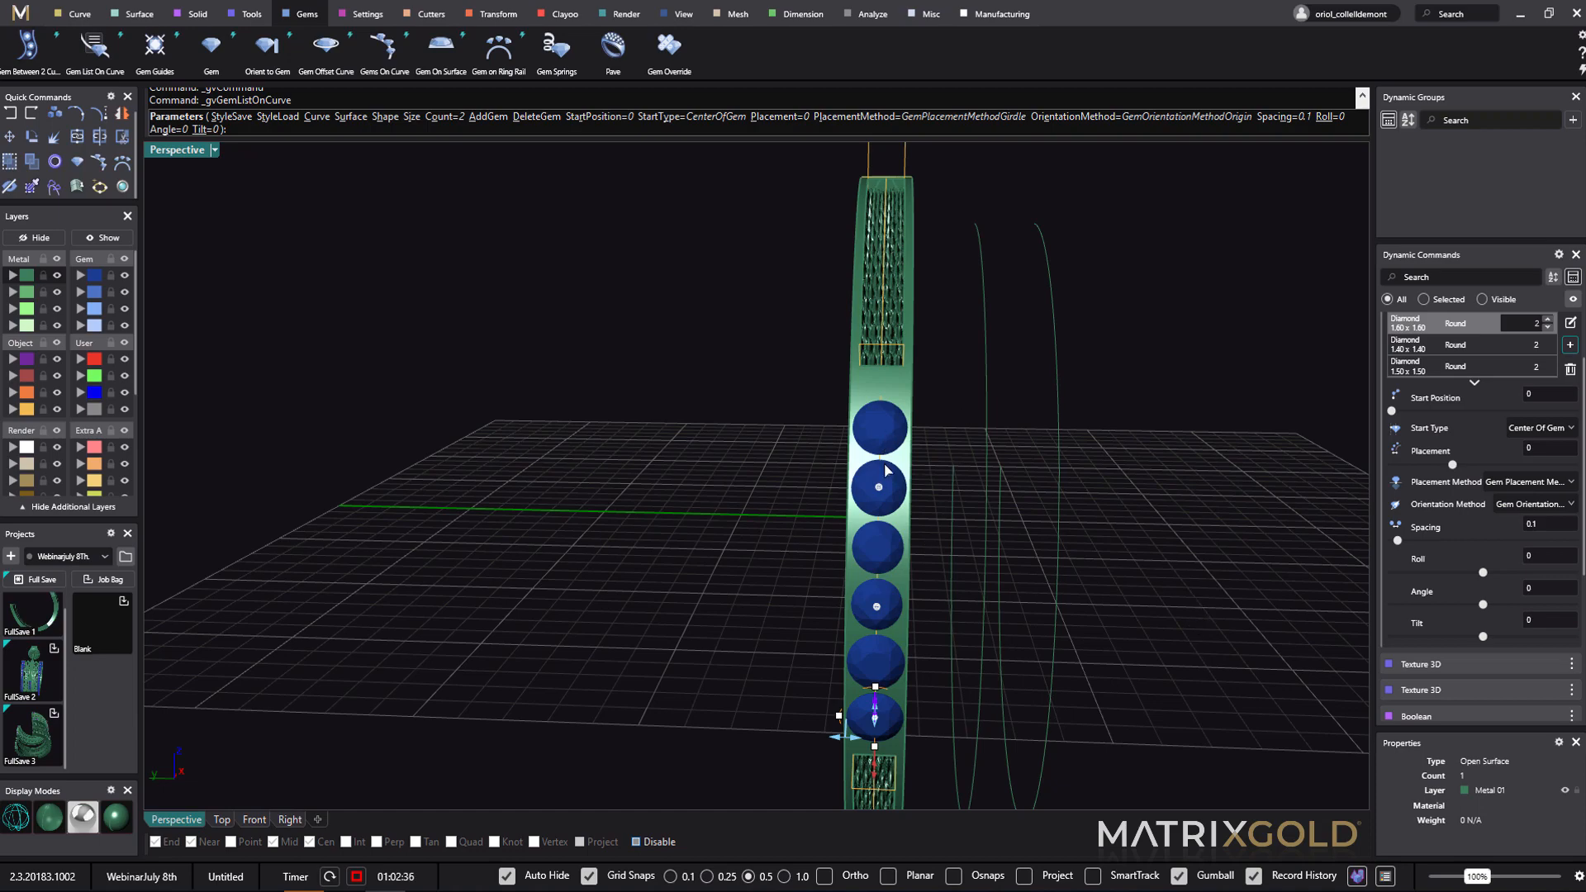
{"action": "right_click", "coordinate": [1058, 538]}
- Edit the Trim Curve command of the curve carrying the diamonds and extend its Trim End to 0.785
{"action": "mouse_move", "coordinate": [1170, 590]}
{"action": "right_mouse_down"}
{"action": "mouse_move", "coordinate": [1181, 513]}
{"action": "mouse_move", "coordinate": [1148, 598]}
{"action": "mouse_move", "coordinate": [1169, 568]}
{"action": "mouse_move", "coordinate": [1151, 559]}
{"action": "mouse_move", "coordinate": [1176, 566]}
{"action": "right_mouse_up"}
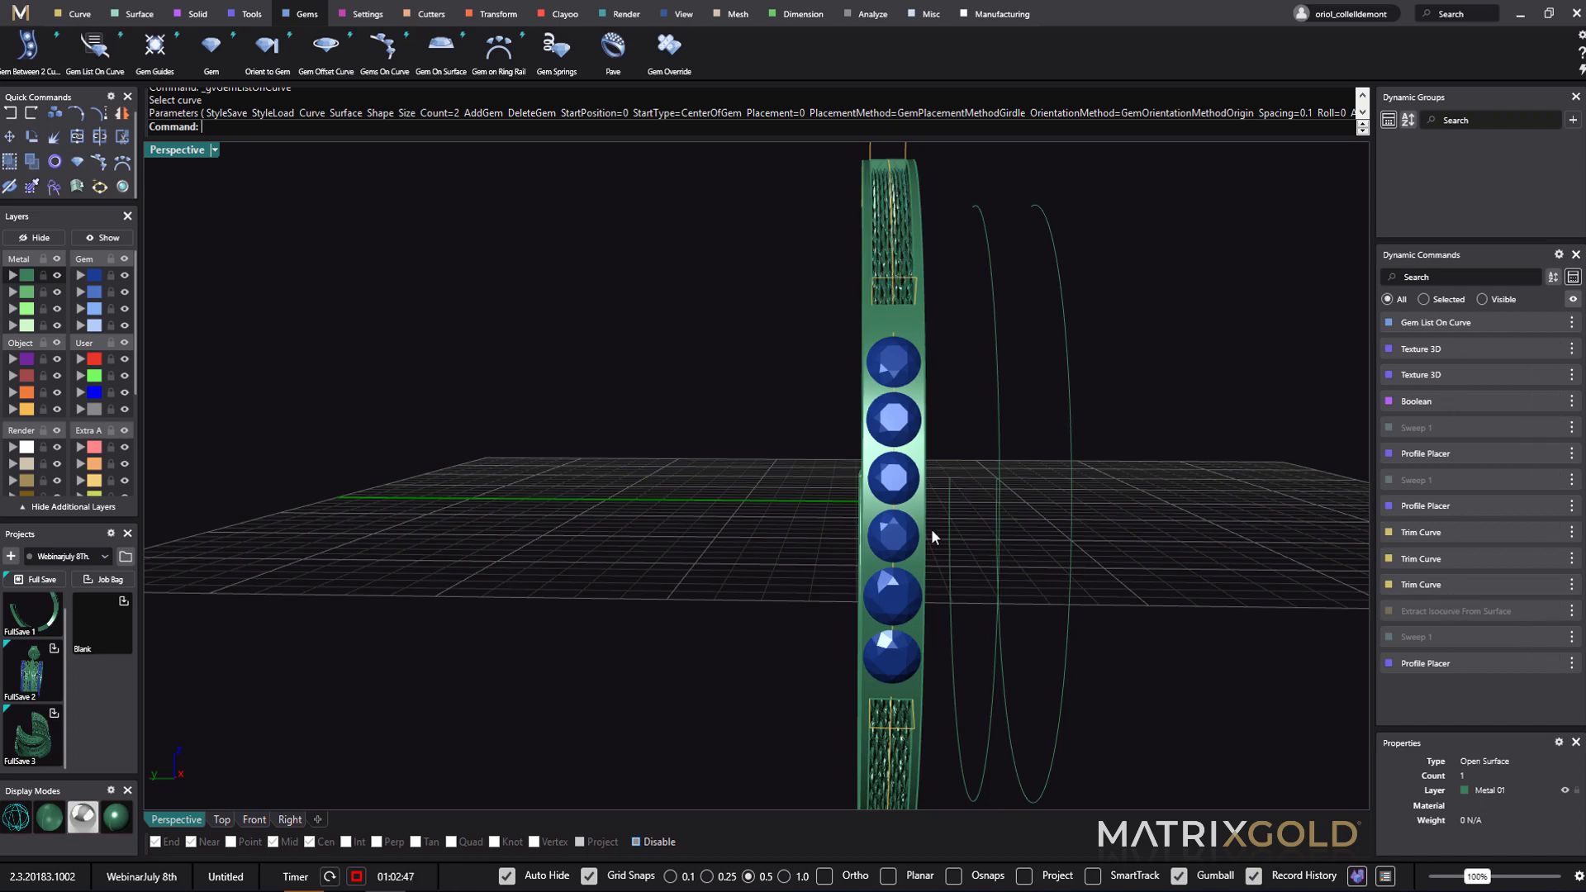
{"action": "right_click_drag", "start_coordinate": [1095, 476], "coordinate": [1094, 462]}
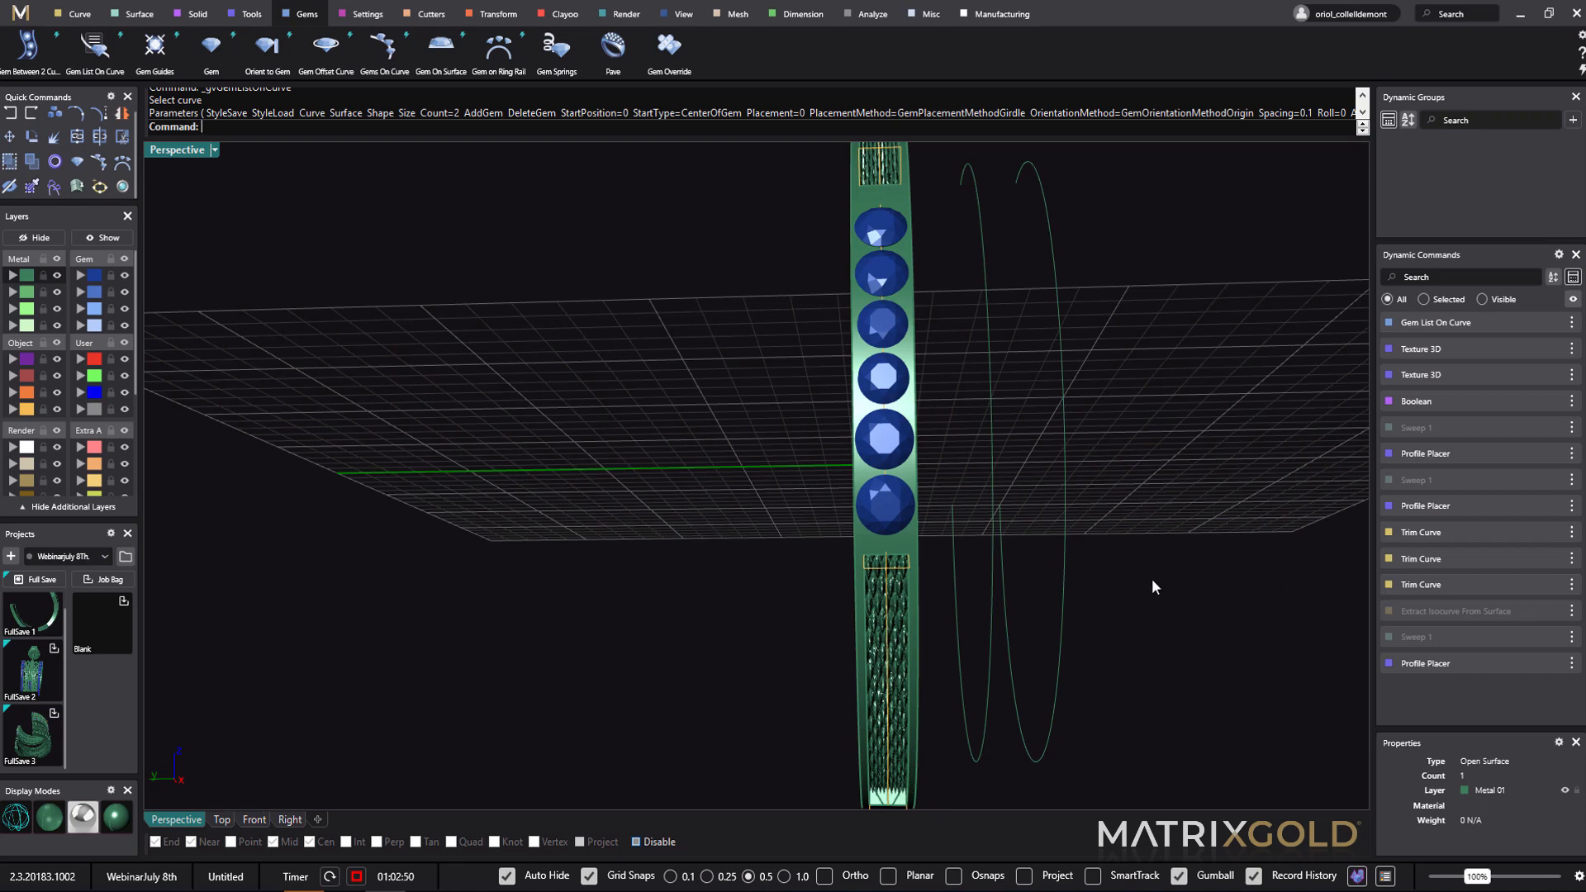
{"action": "scroll", "coordinate": [884, 475], "scroll_direction": "up", "scroll_amount": 5}
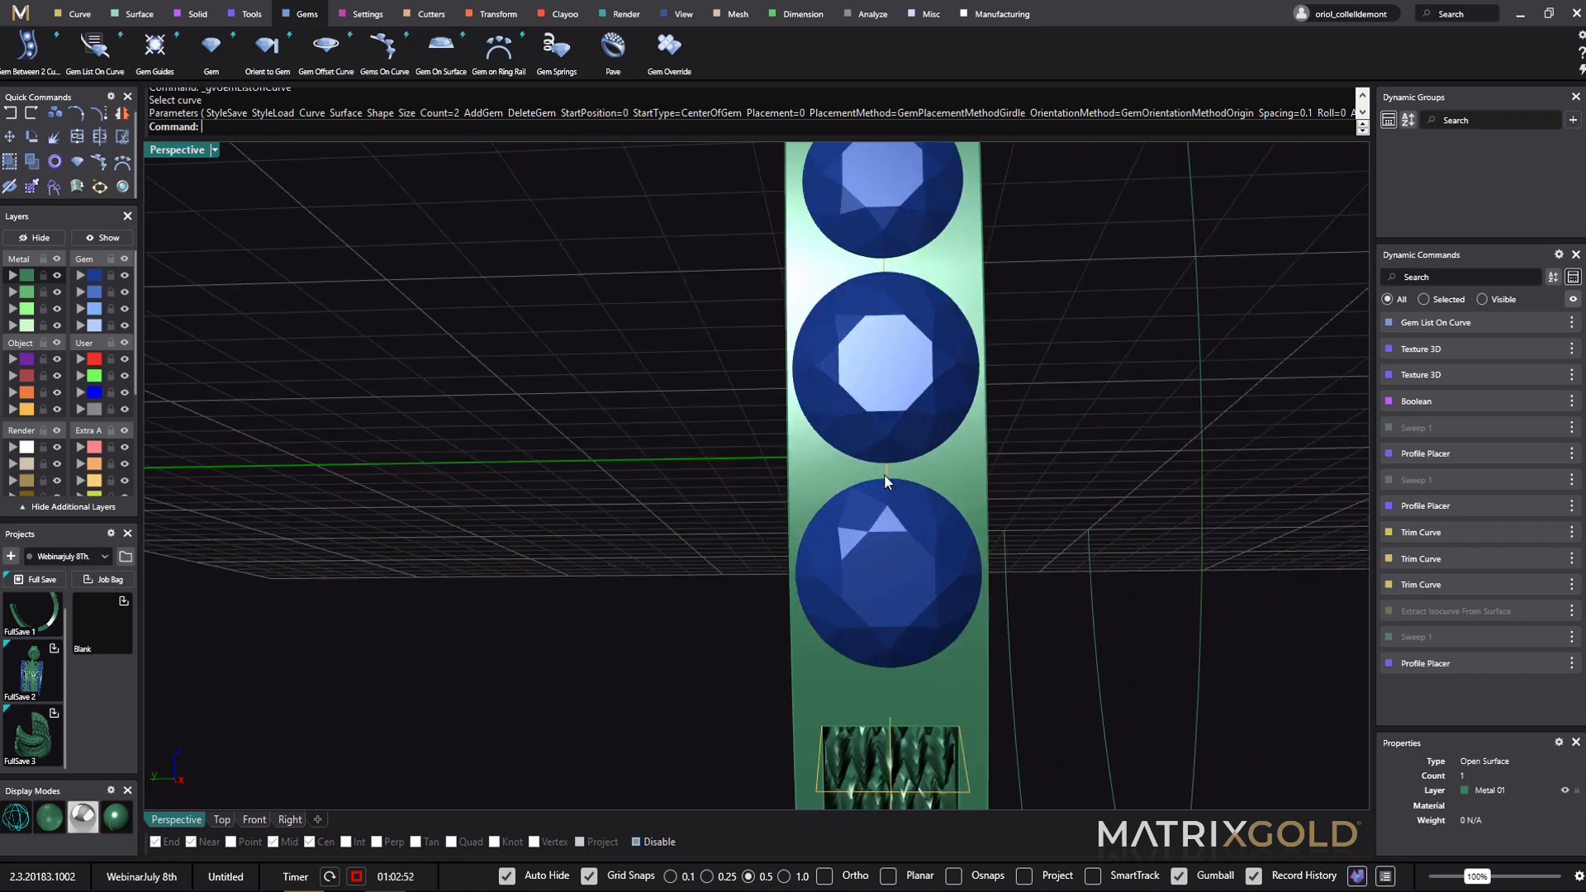
{"action": "left_click", "coordinate": [884, 474]}
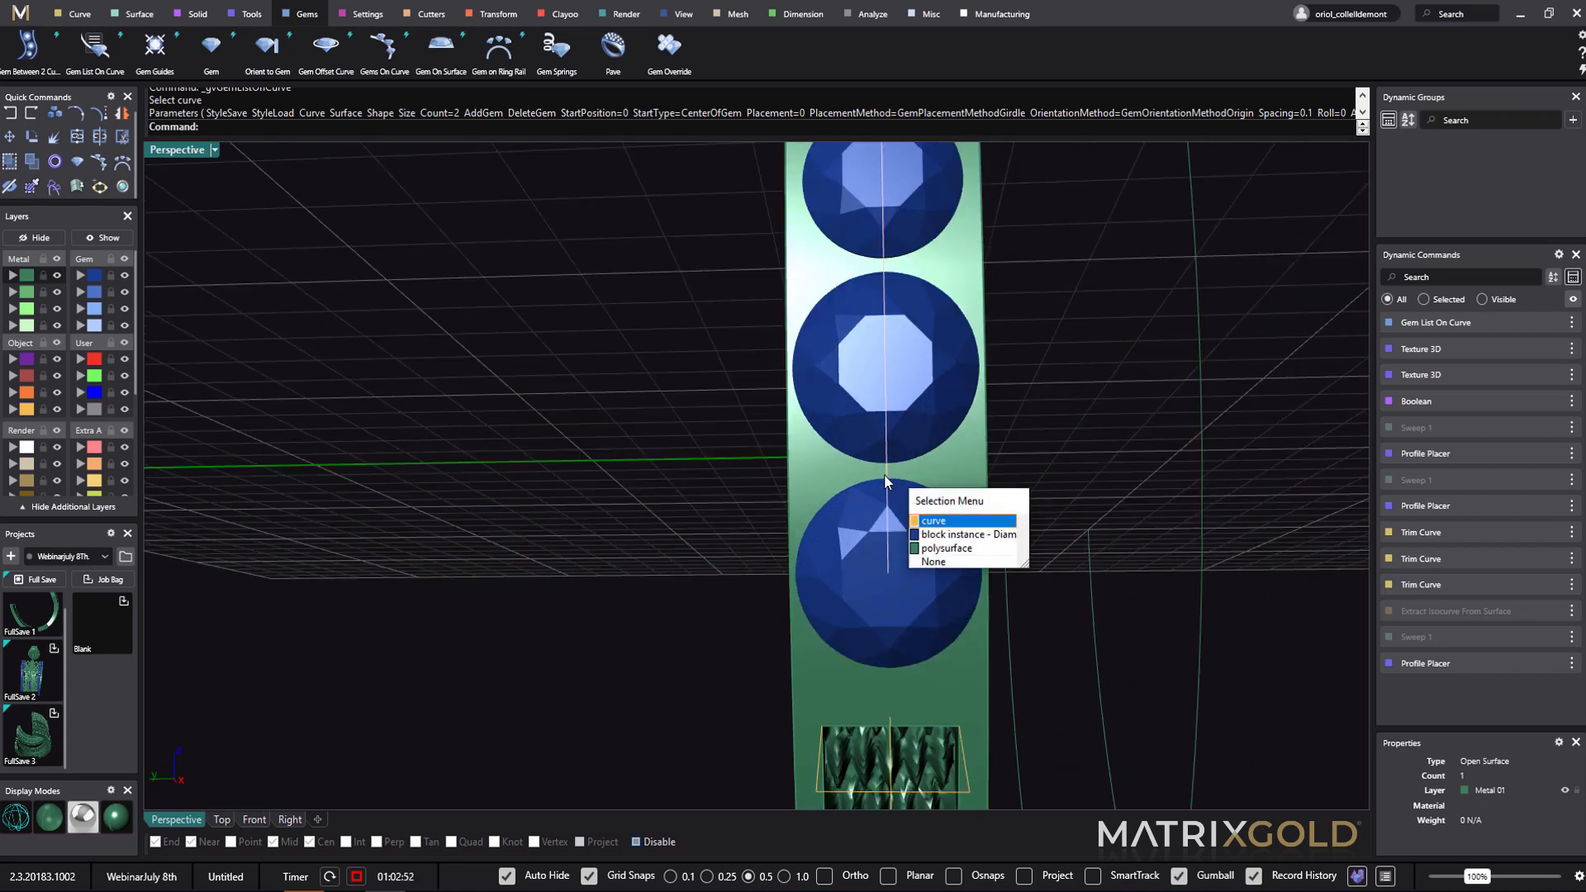
{"action": "left_click", "coordinate": [934, 522]}
{"action": "left_click", "coordinate": [1421, 558]}
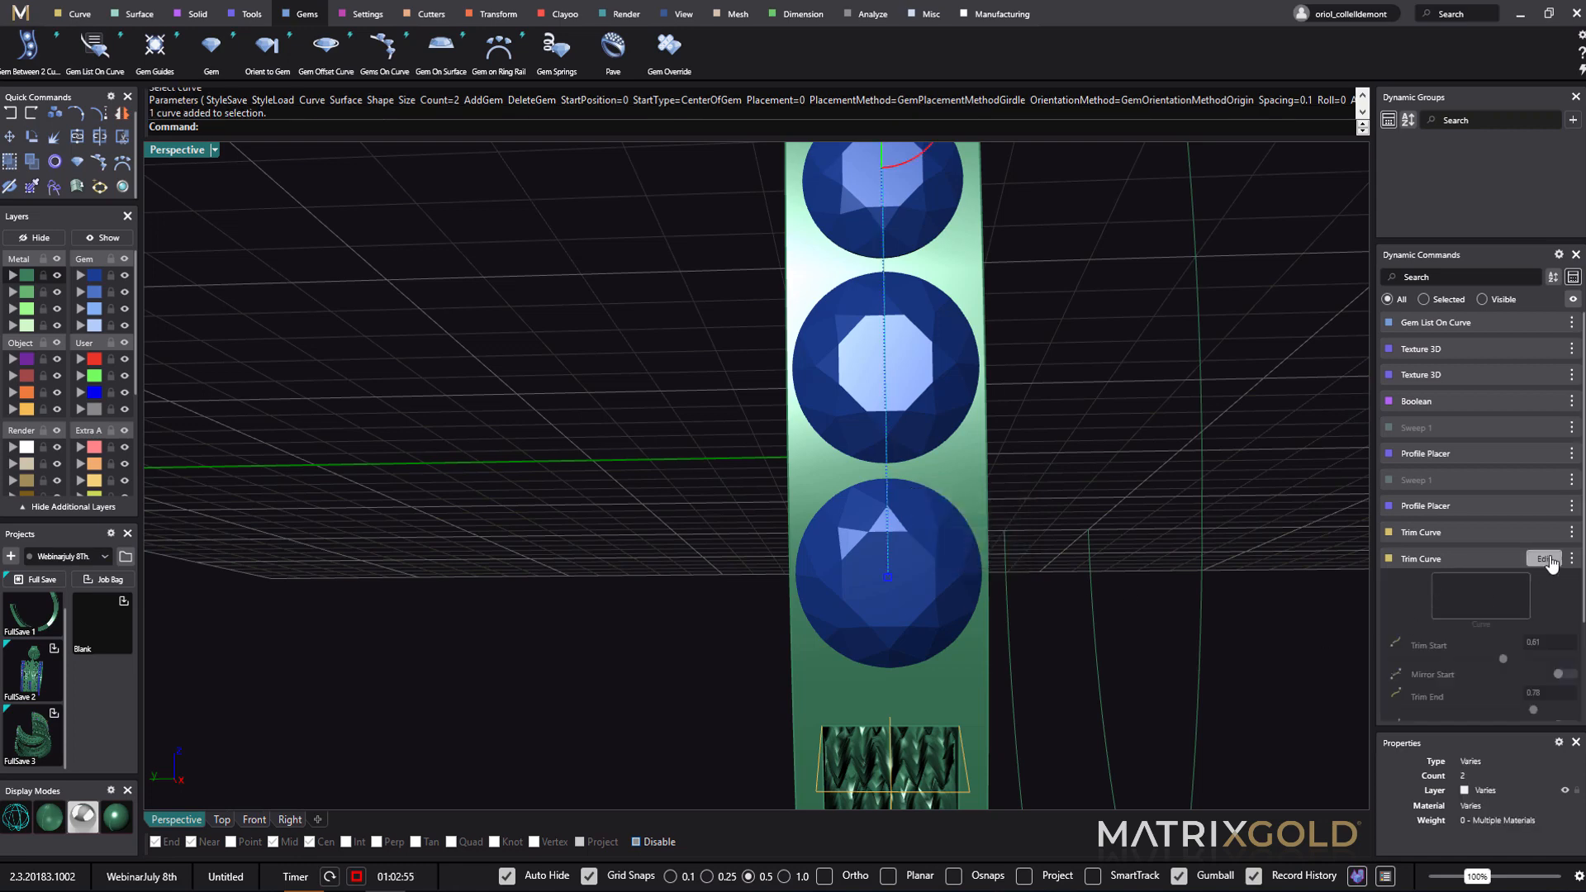
{"action": "key", "text": "F6"}
{"action": "scroll", "coordinate": [1039, 541], "scroll_direction": "down", "scroll_amount": 6}
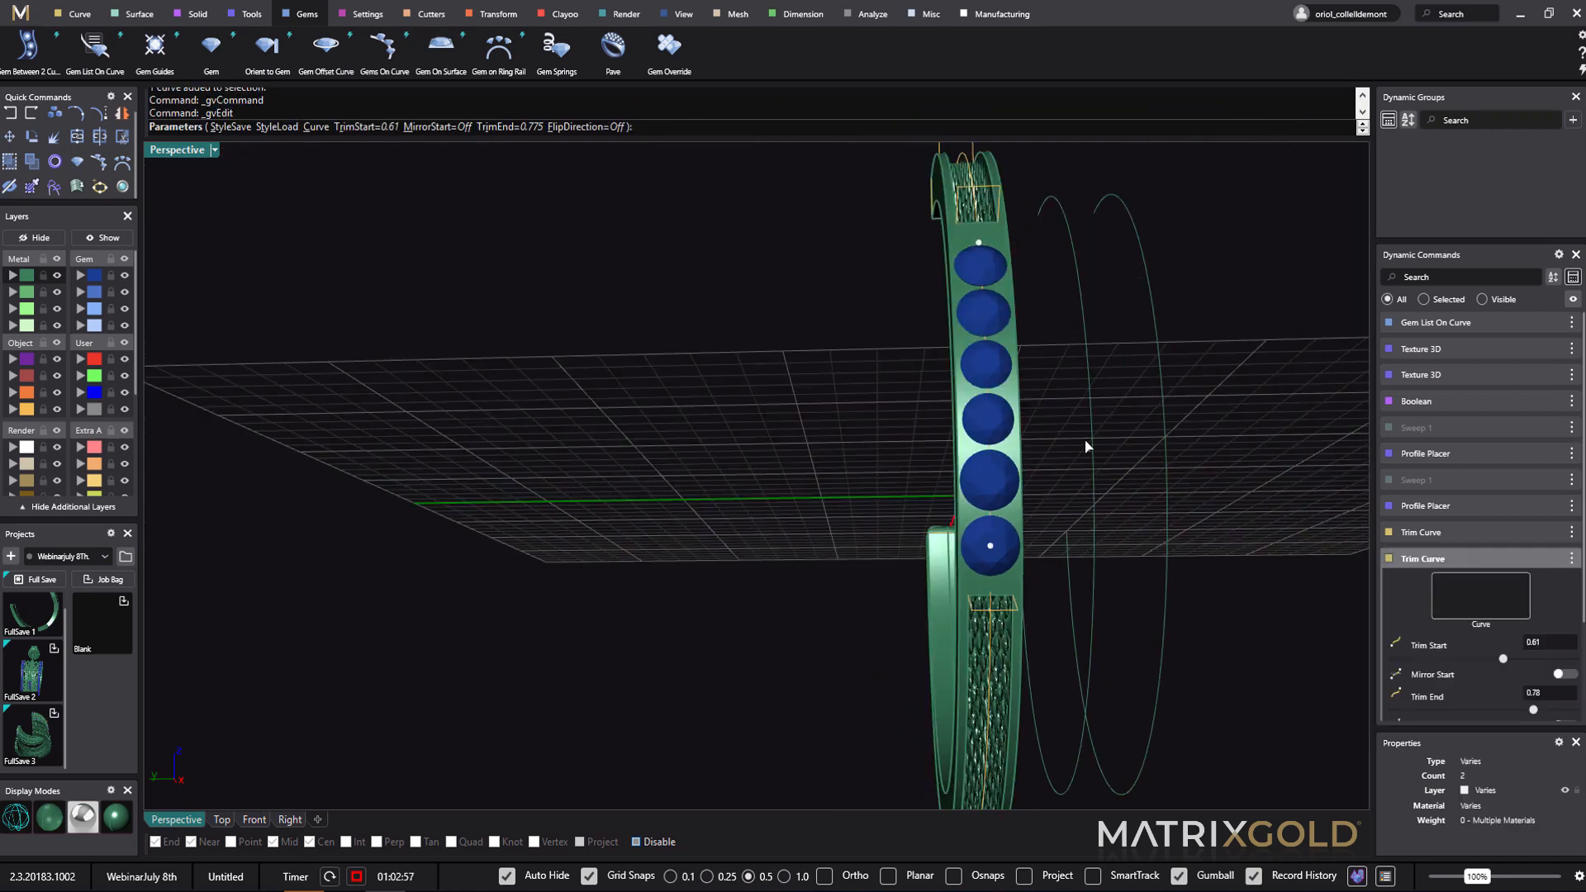
{"action": "mouse_move", "coordinate": [1087, 447]}
{"action": "right_mouse_down"}
{"action": "mouse_move", "coordinate": [1072, 477]}
{"action": "mouse_move", "coordinate": [1082, 453]}
{"action": "right_mouse_up"}
{"action": "right_click_drag", "start_coordinate": [985, 301], "coordinate": [1060, 381]}
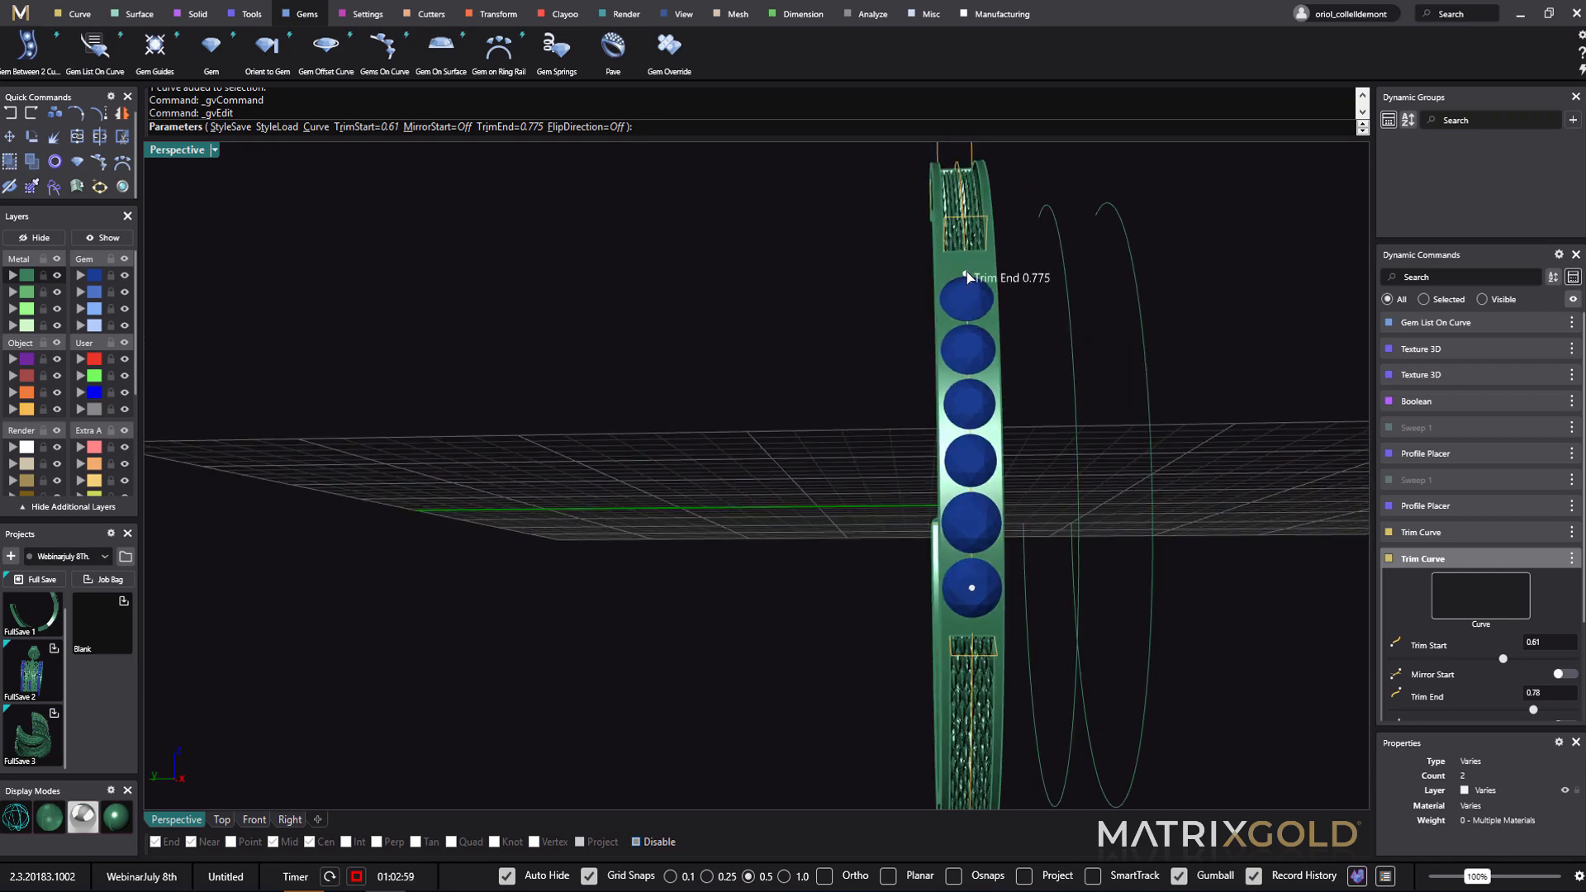
{"action": "left_click_drag", "start_coordinate": [967, 274], "coordinate": [966, 260]}
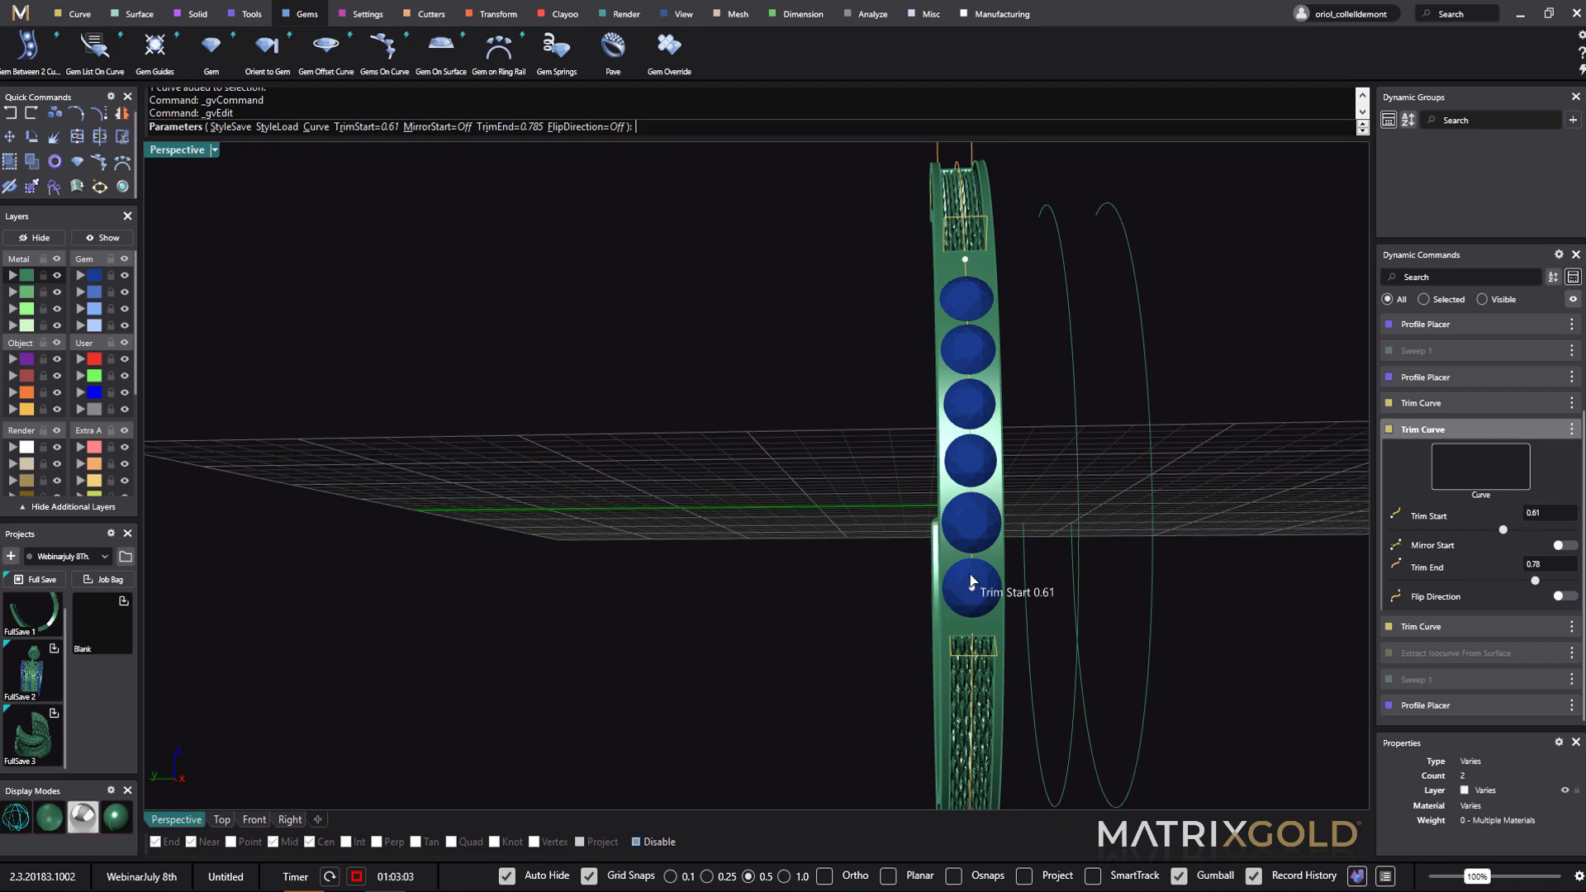
- Move the diamond curve's Trim Start to 0.615 to shift the row of gems between the textured channels
{"action": "left_click_drag", "start_coordinate": [973, 580], "coordinate": [973, 578]}
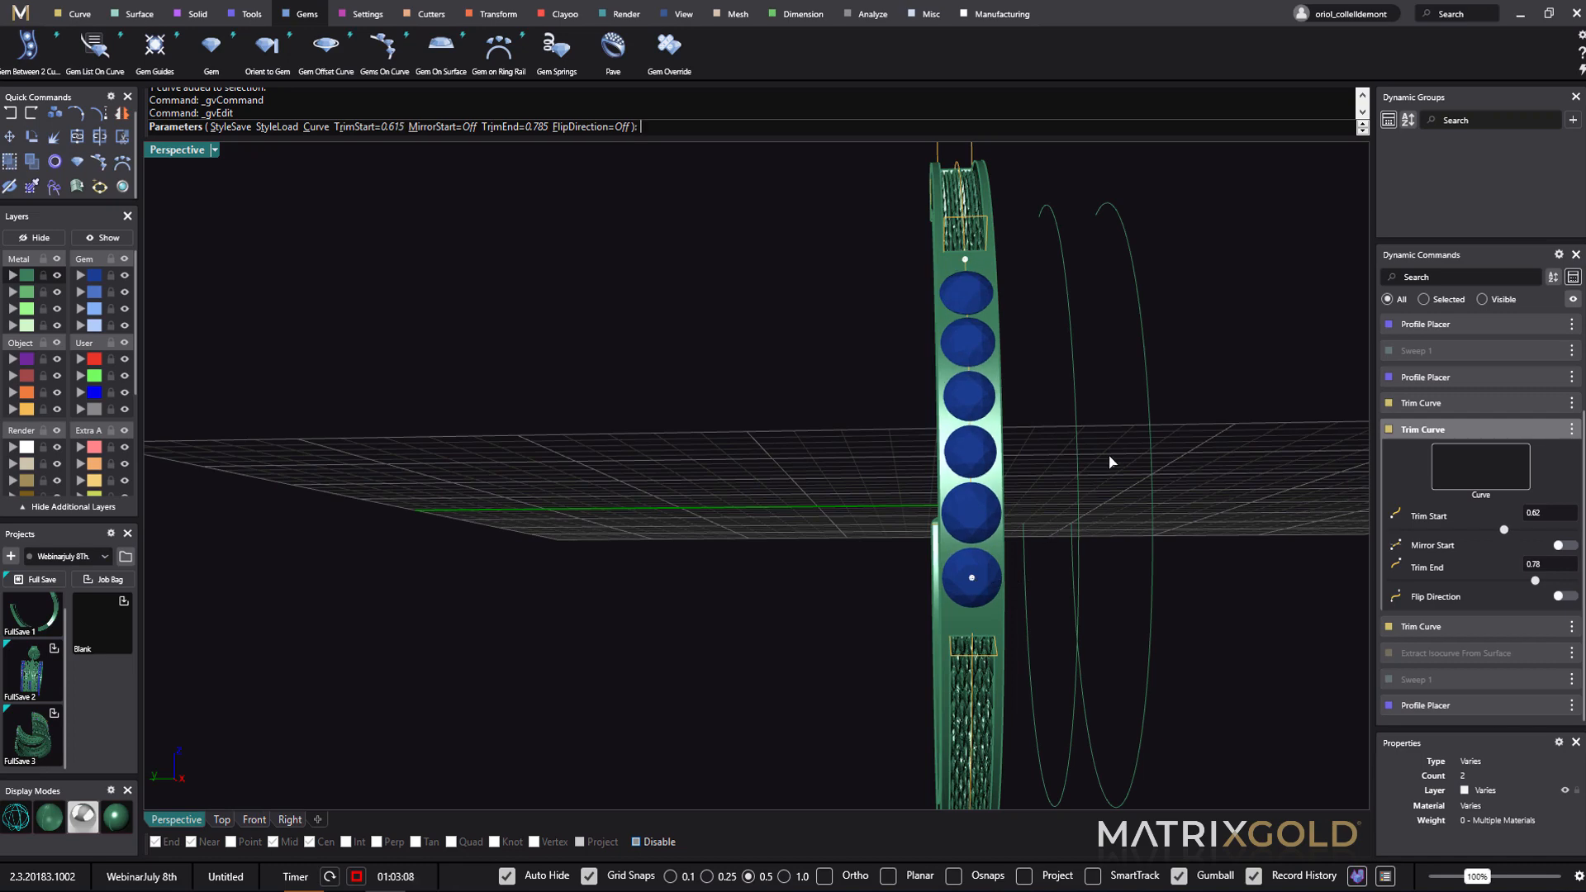
{"action": "right_click_drag", "start_coordinate": [1165, 532], "coordinate": [1146, 583]}
{"action": "right_click_drag", "start_coordinate": [1144, 578], "coordinate": [1191, 543], "text": "shift"}
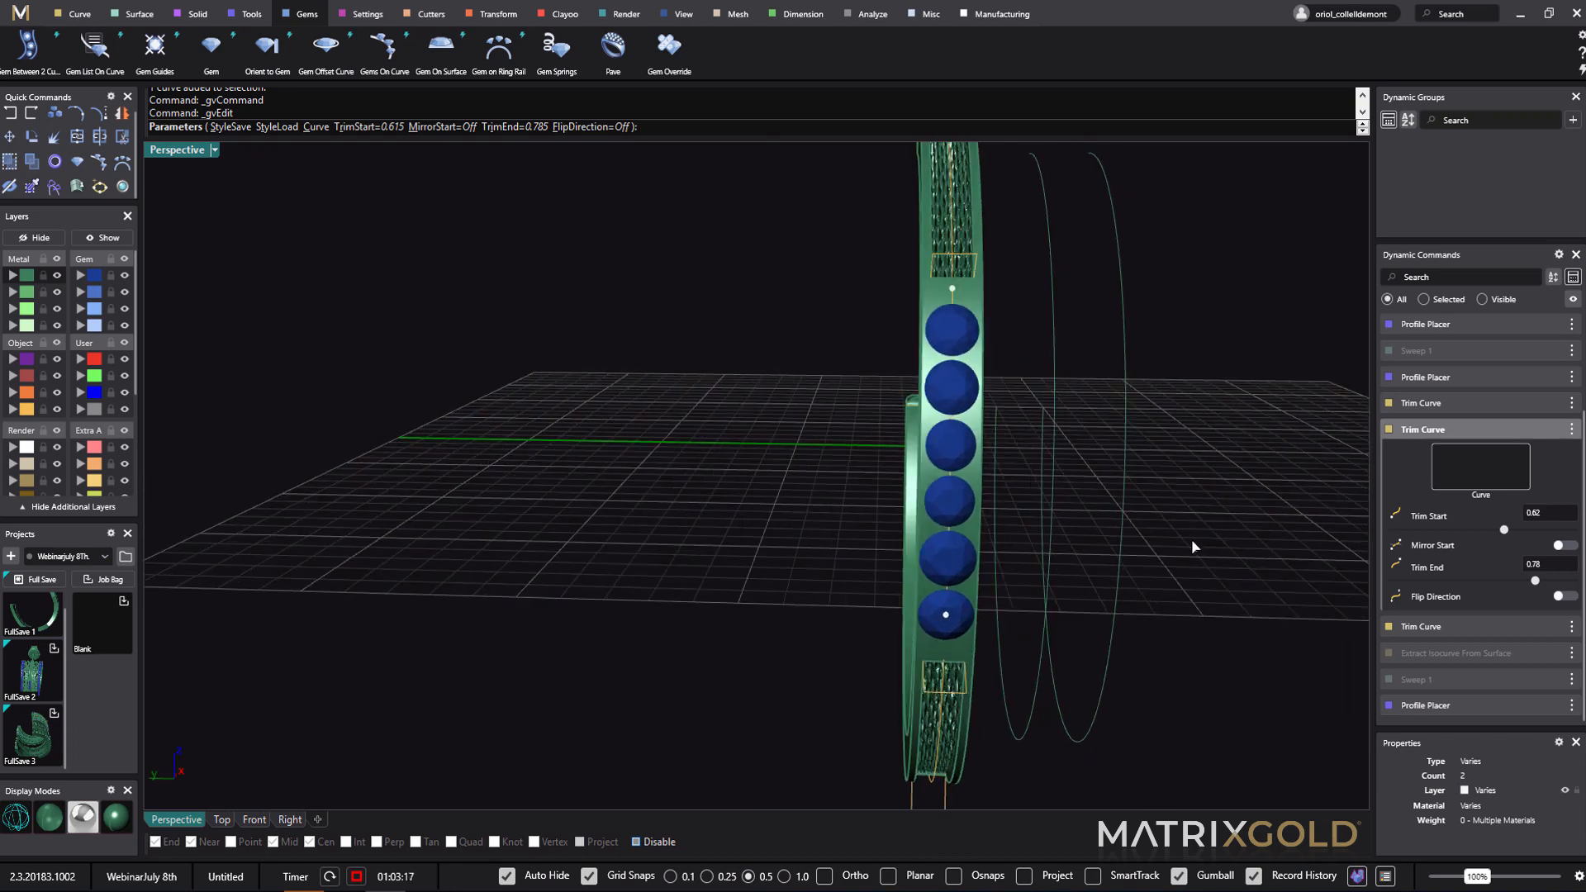
- Finish the Trim Curve edit and group all six diamonds on the Gem 01 layer
{"action": "right_click", "coordinate": [1236, 531]}
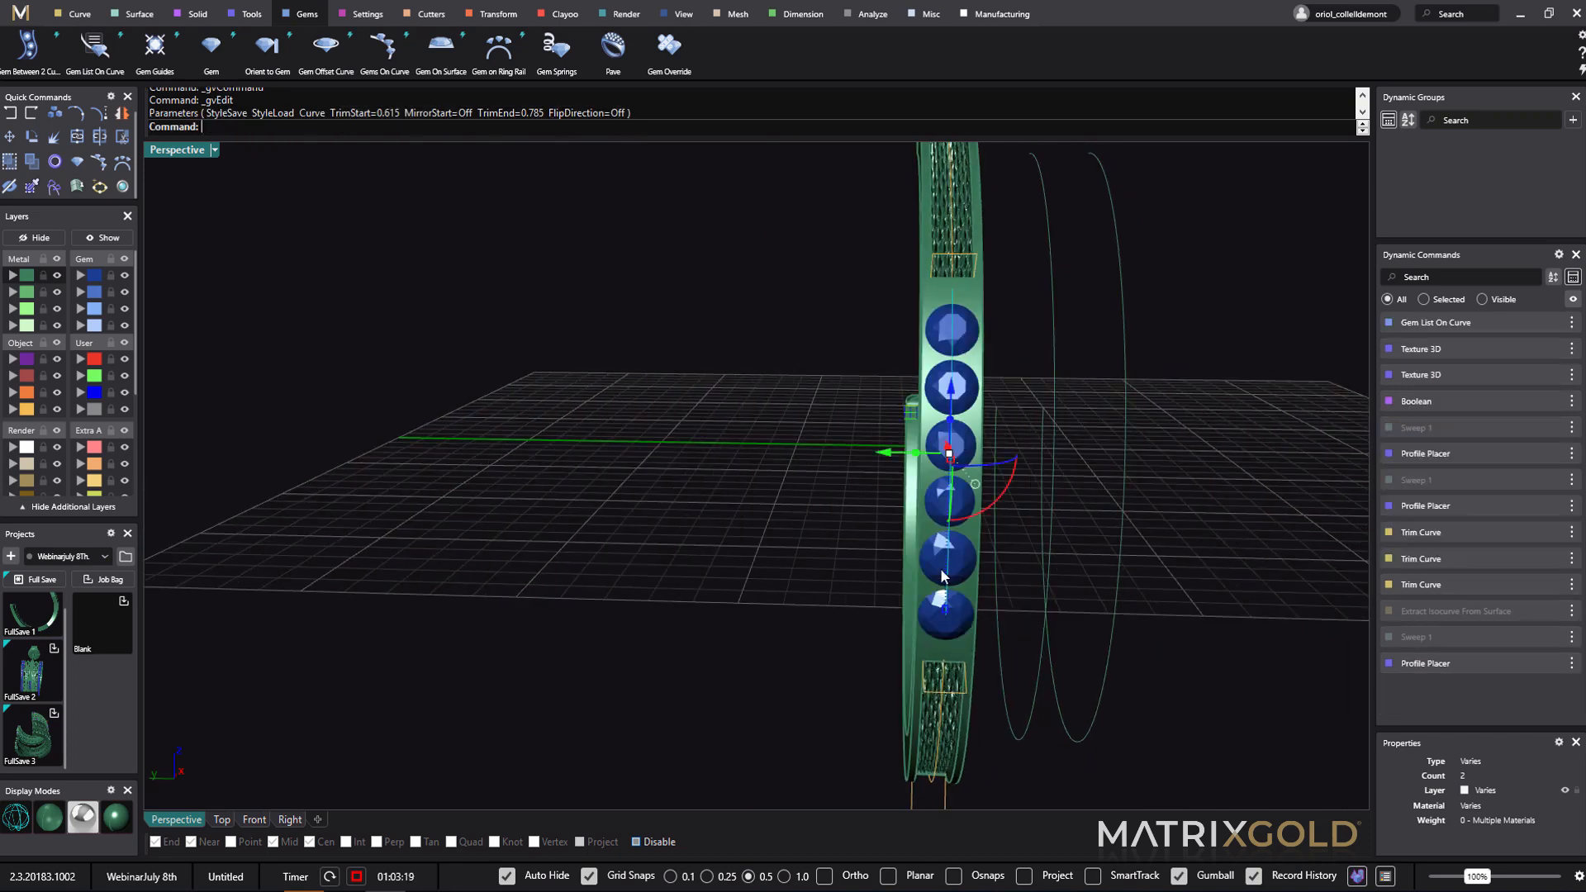
{"action": "left_click", "coordinate": [963, 615]}
{"action": "left_click", "coordinate": [1219, 493]}
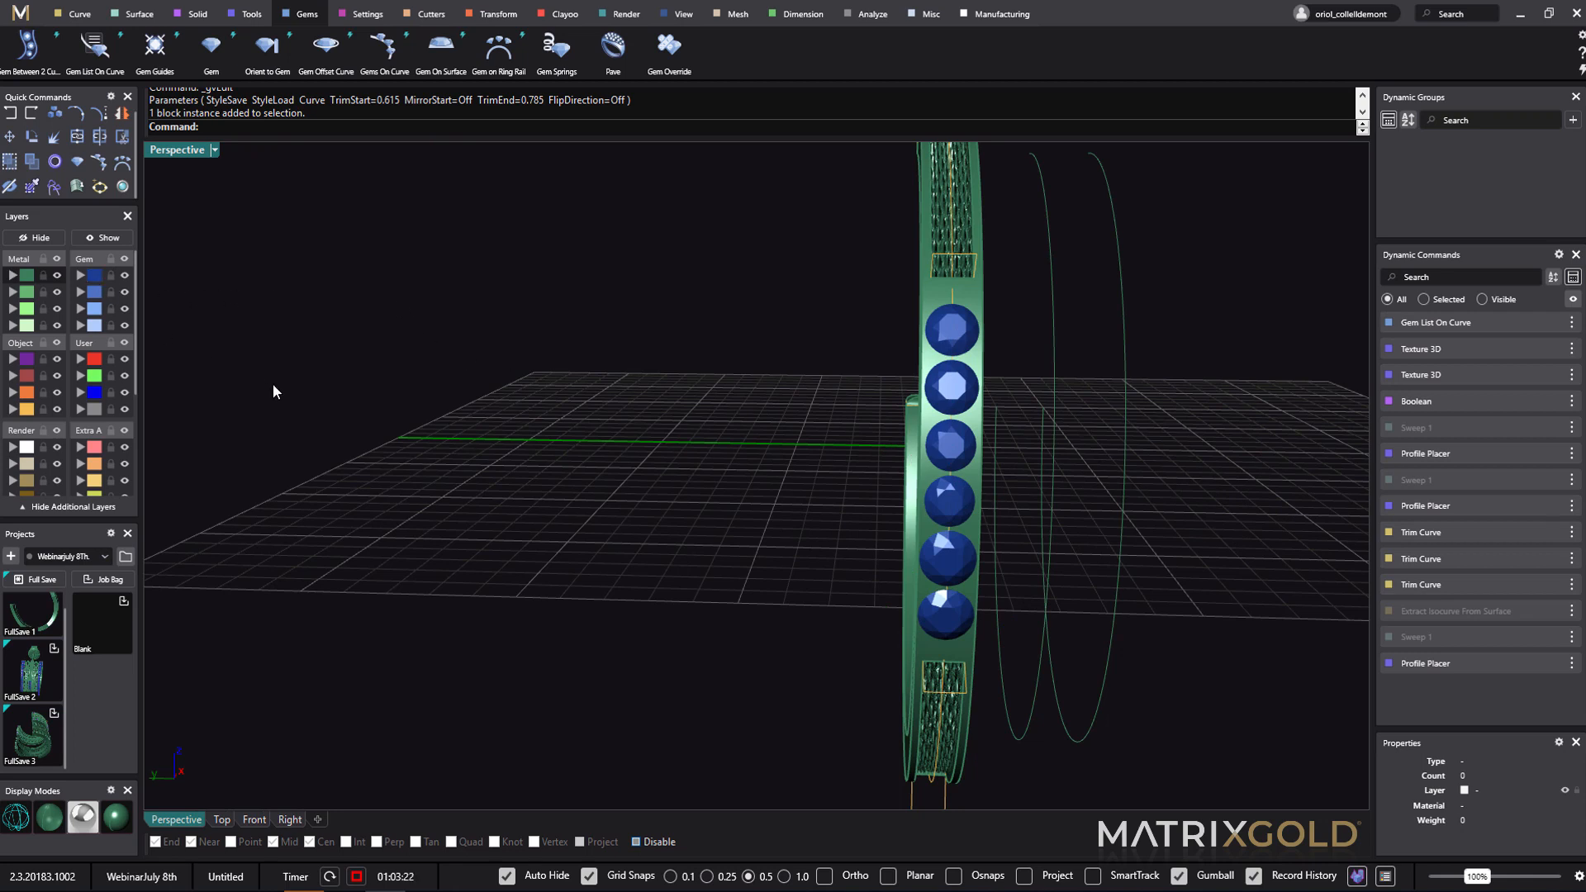
{"action": "left_click", "coordinate": [95, 283]}
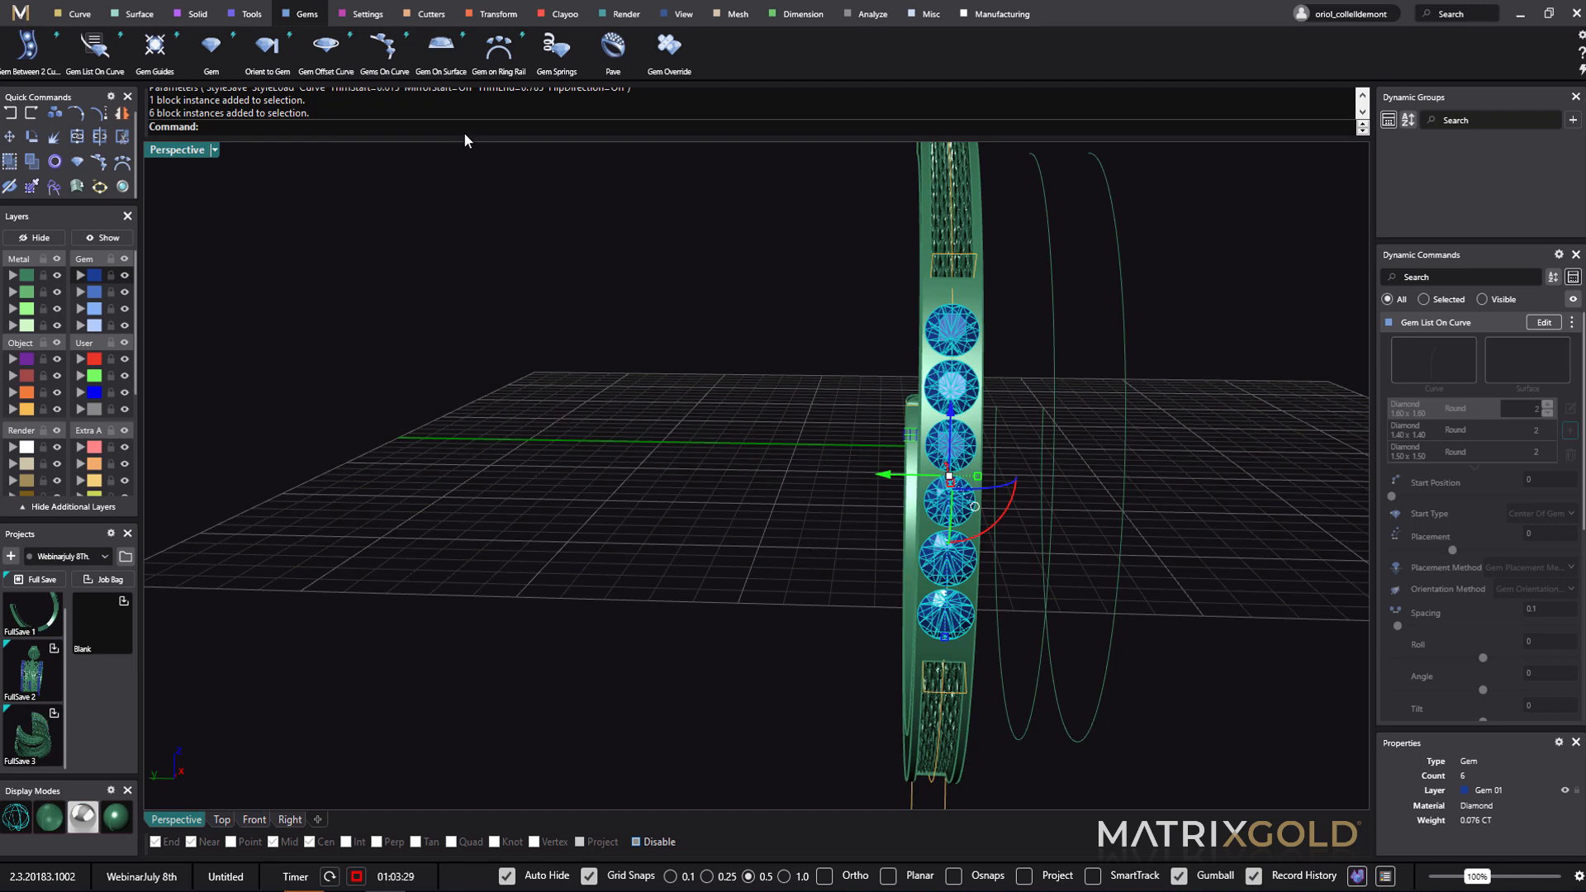
{"action": "type", "text": "Group"}
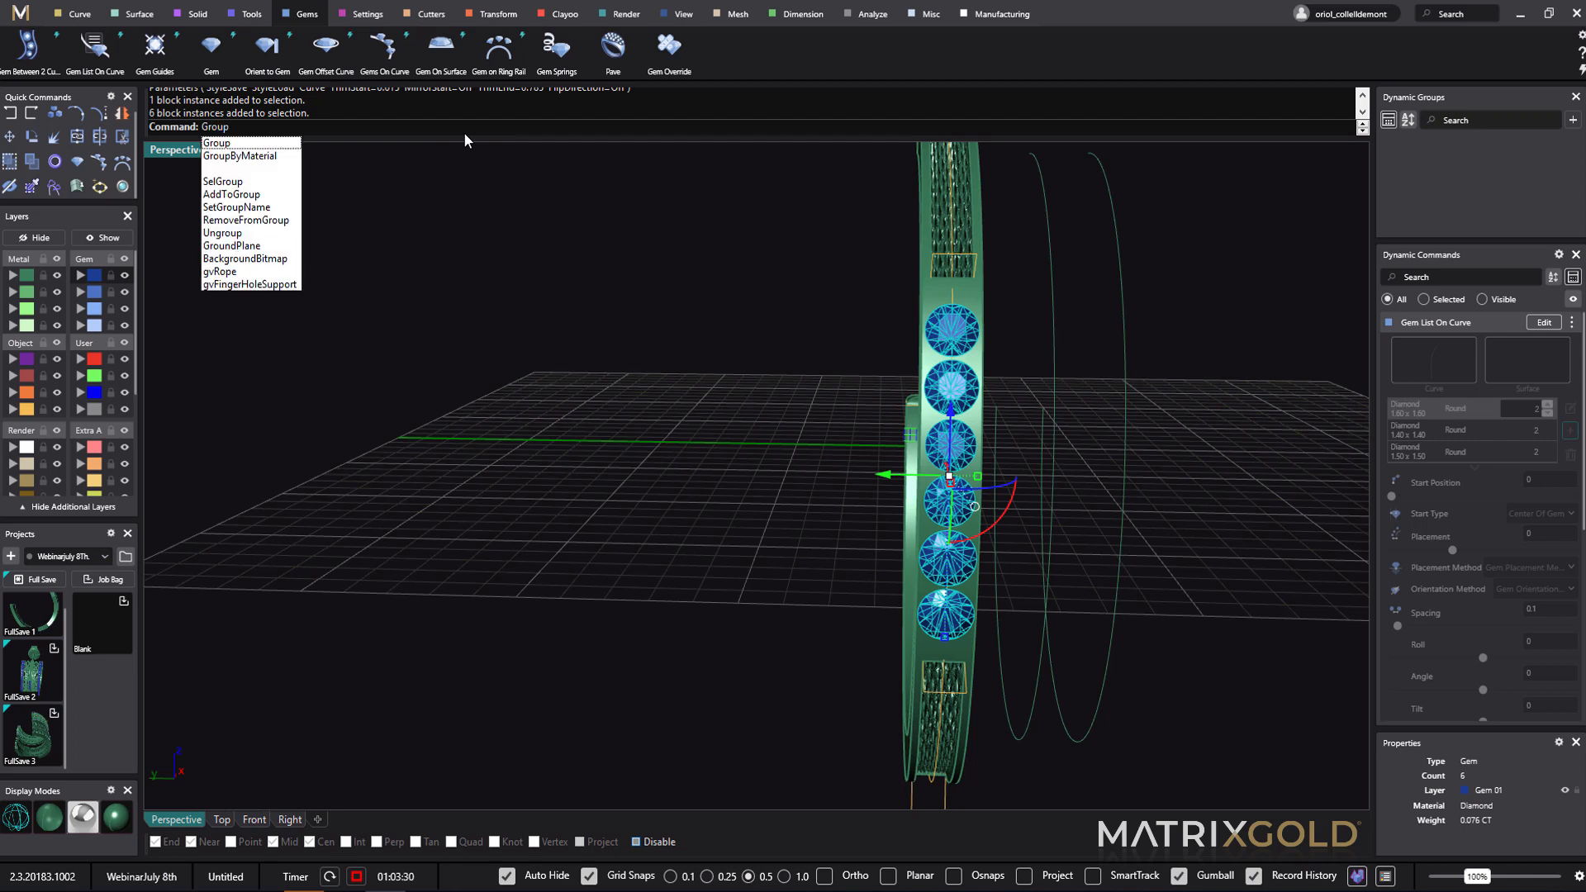
{"action": "key", "text": "Return"}
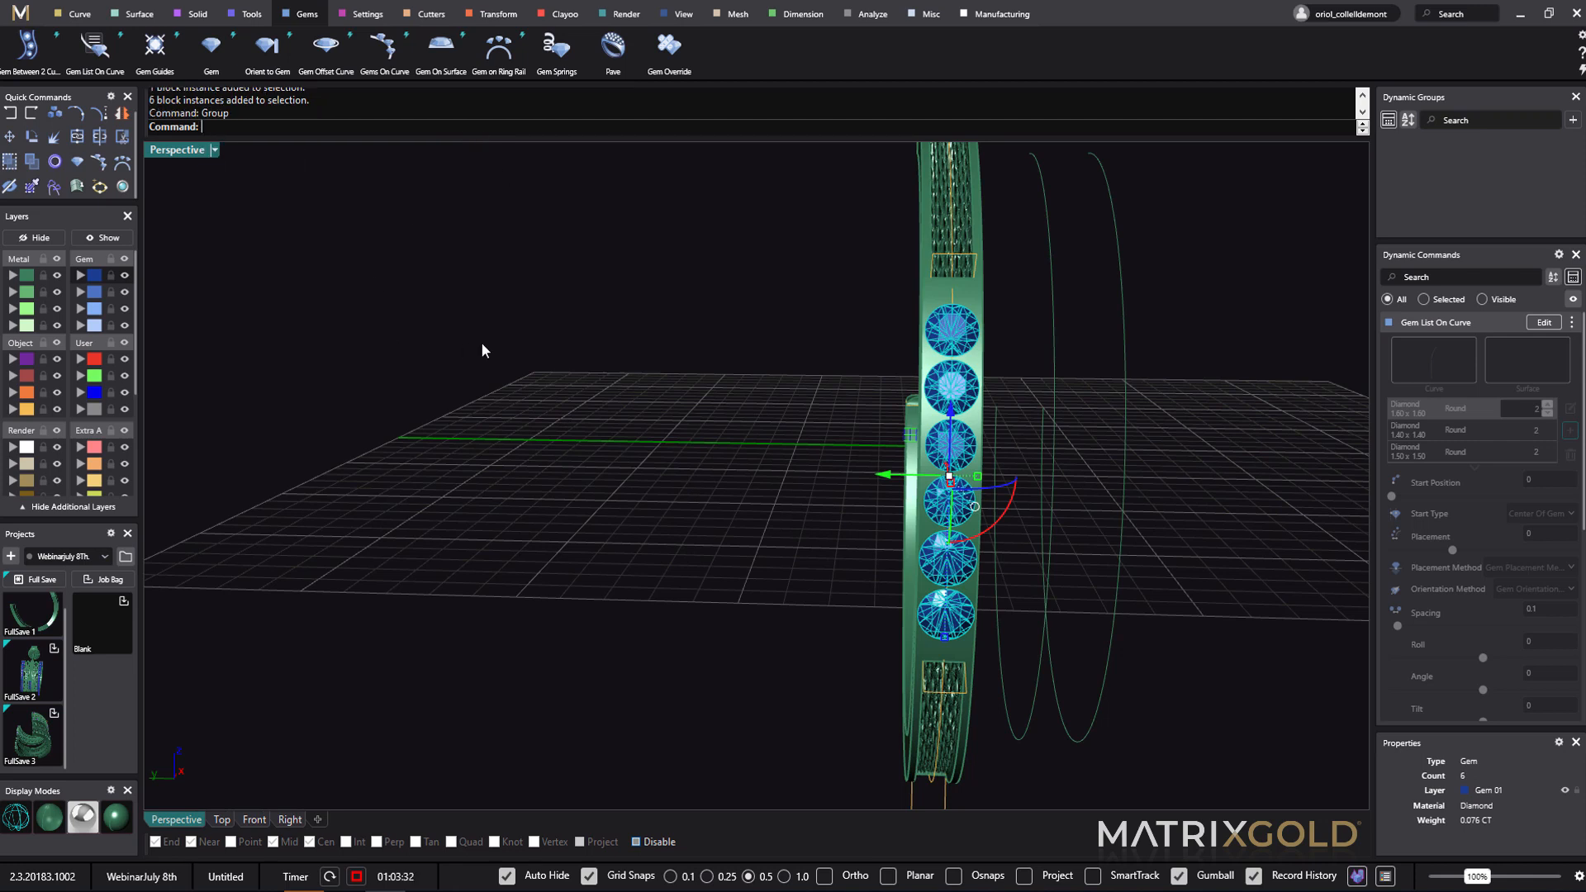
- Add prongs to the grouped diamonds with Prong Placer, using ProngLayout1 and a prong diameter of 0.5
{"action": "left_click", "coordinate": [648, 353]}
{"action": "left_click", "coordinate": [943, 327]}
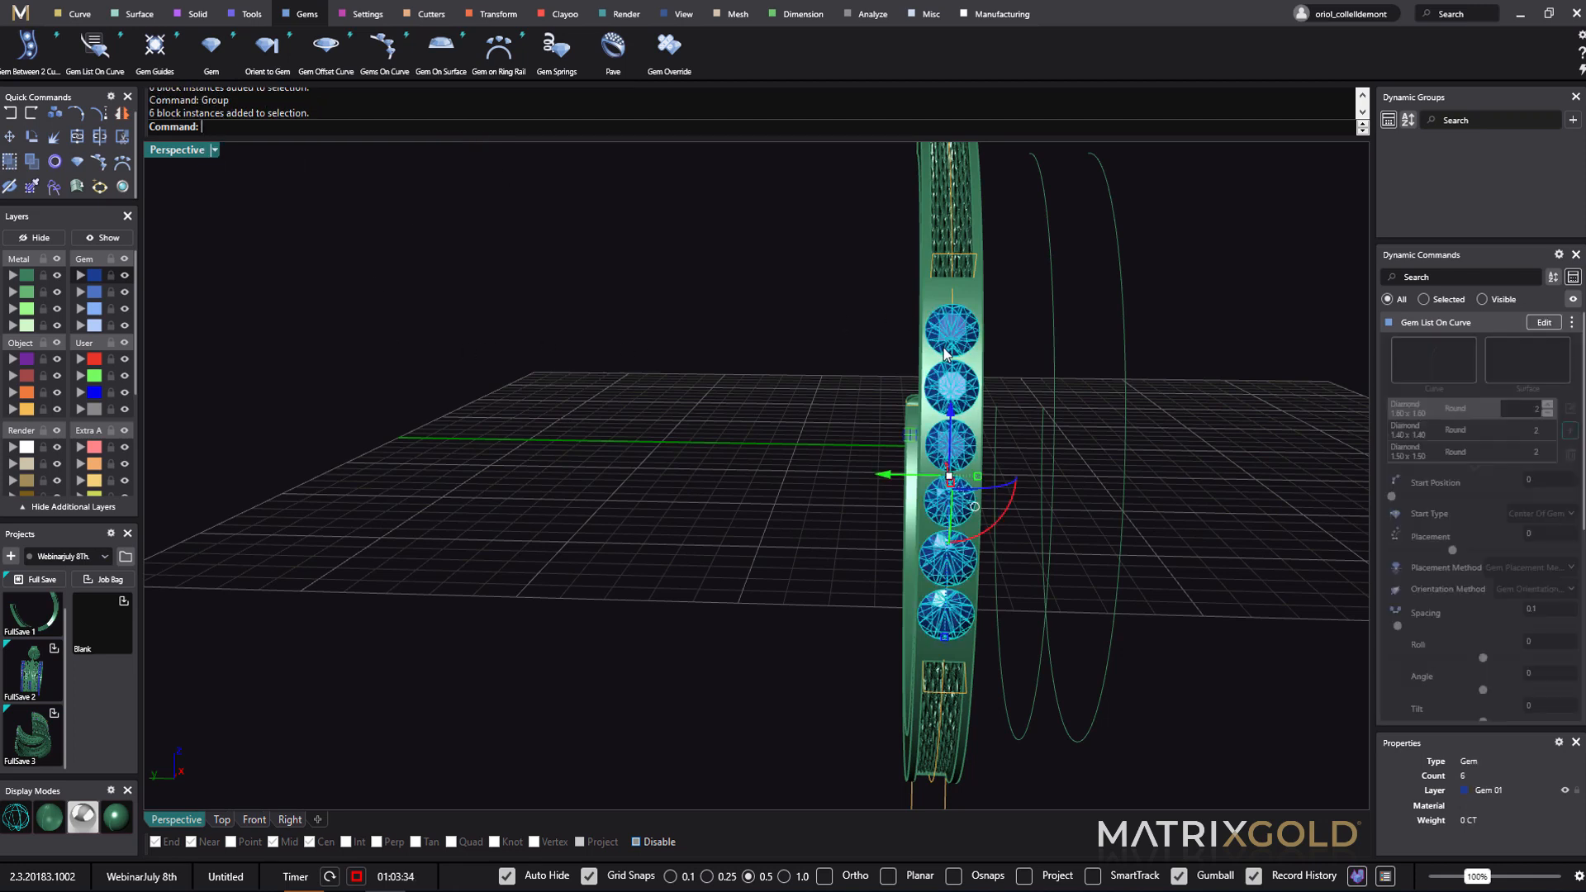
{"action": "left_click", "coordinate": [370, 16]}
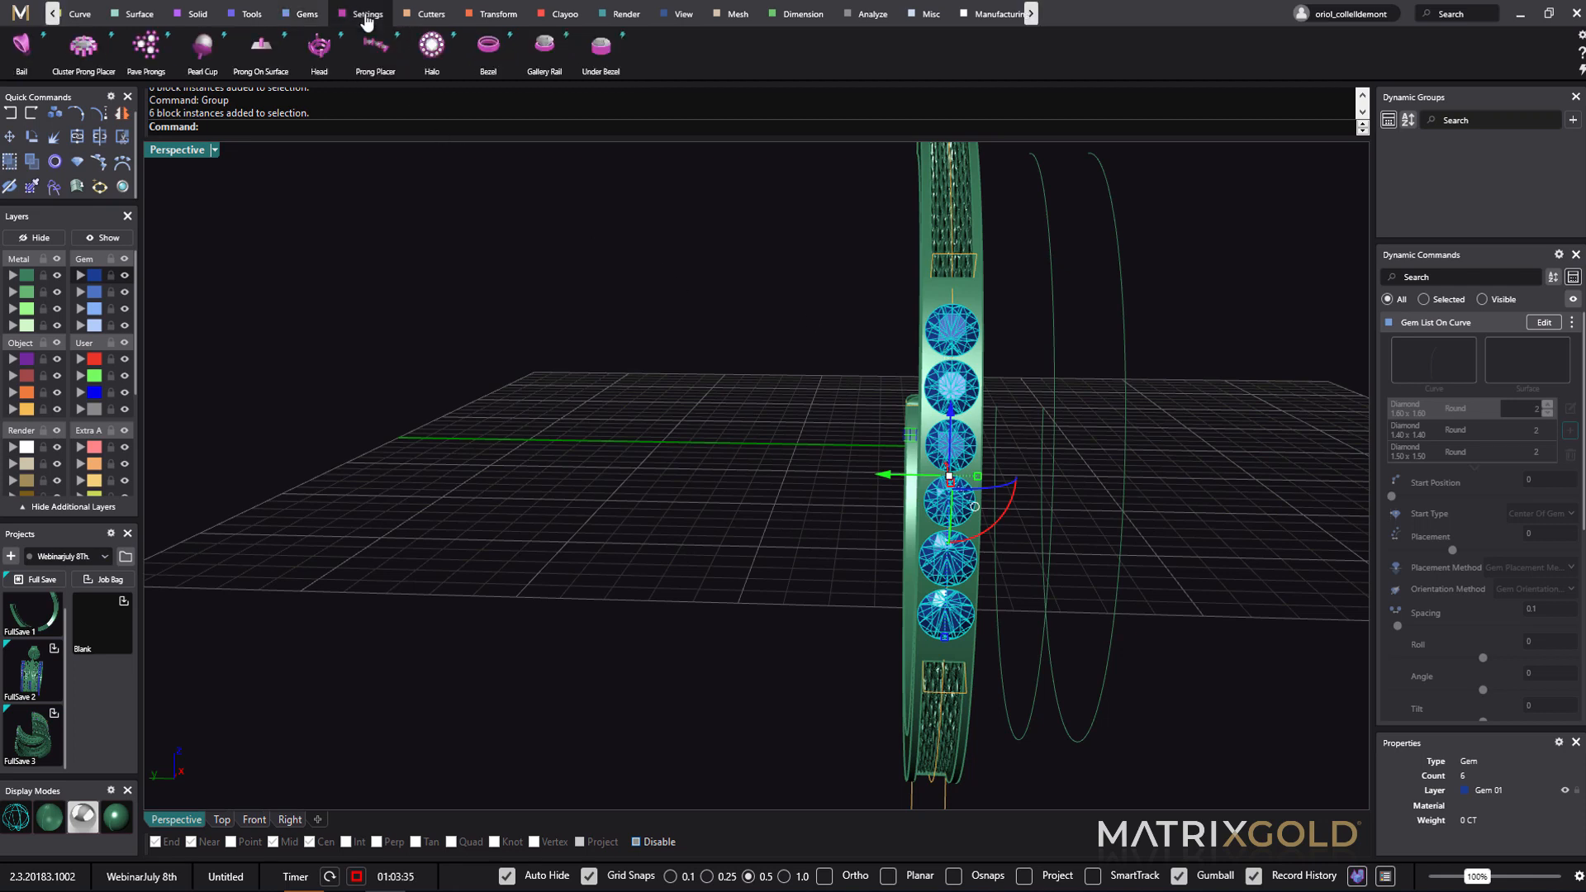
{"action": "left_click", "coordinate": [377, 60]}
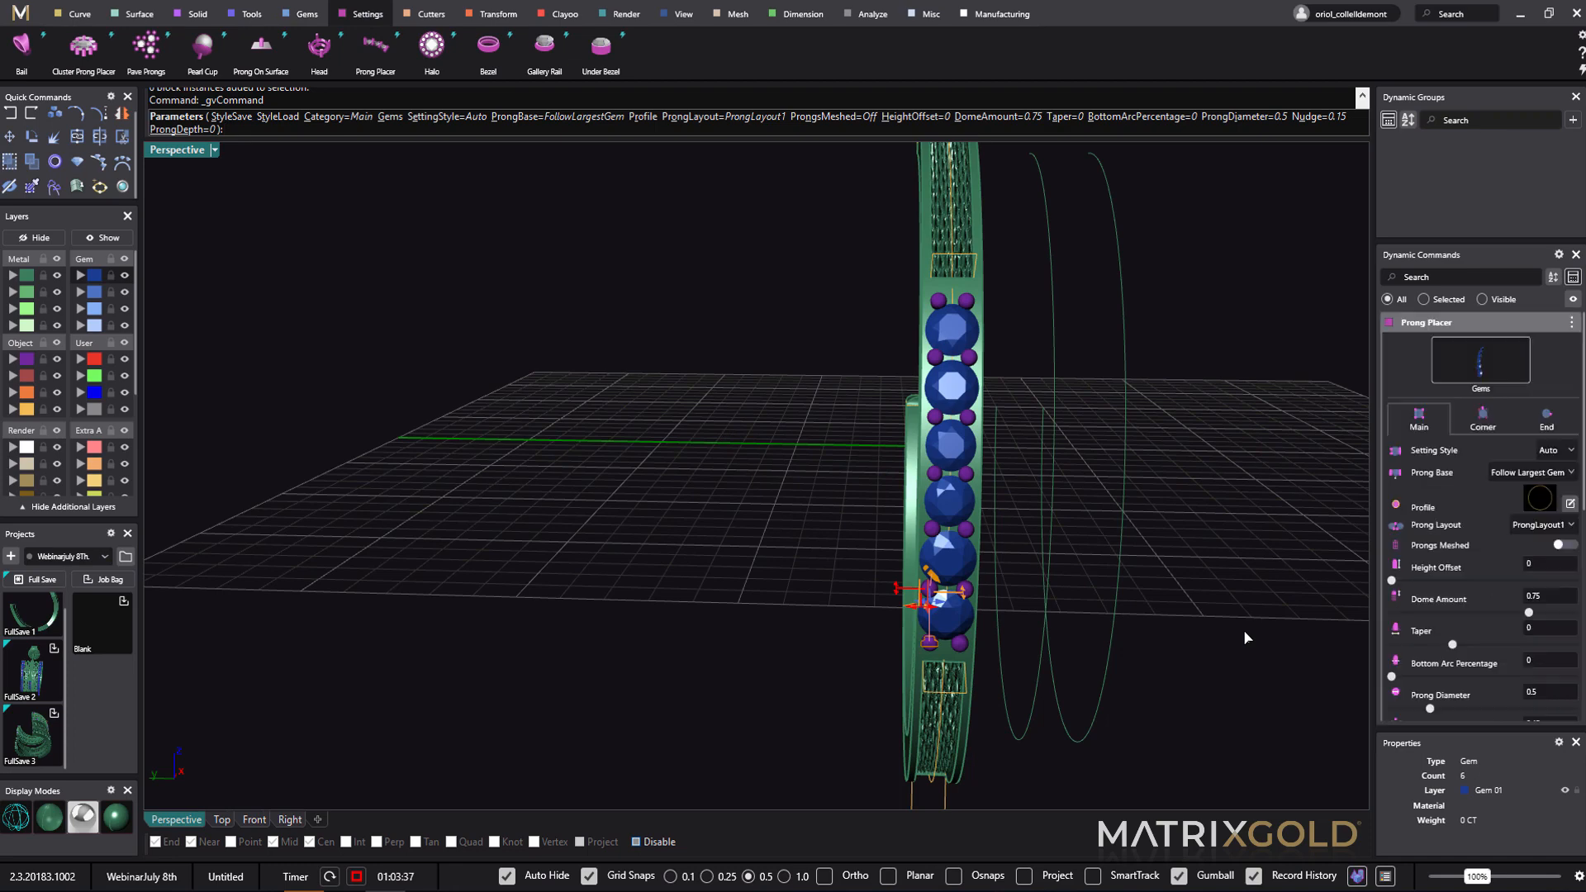
{"action": "key", "text": "Return"}
- Create Gem Cutters for the grouped diamonds with a top length of 3 and a bottom length of -3
{"action": "right_click_drag", "start_coordinate": [1242, 629], "coordinate": [1211, 641]}
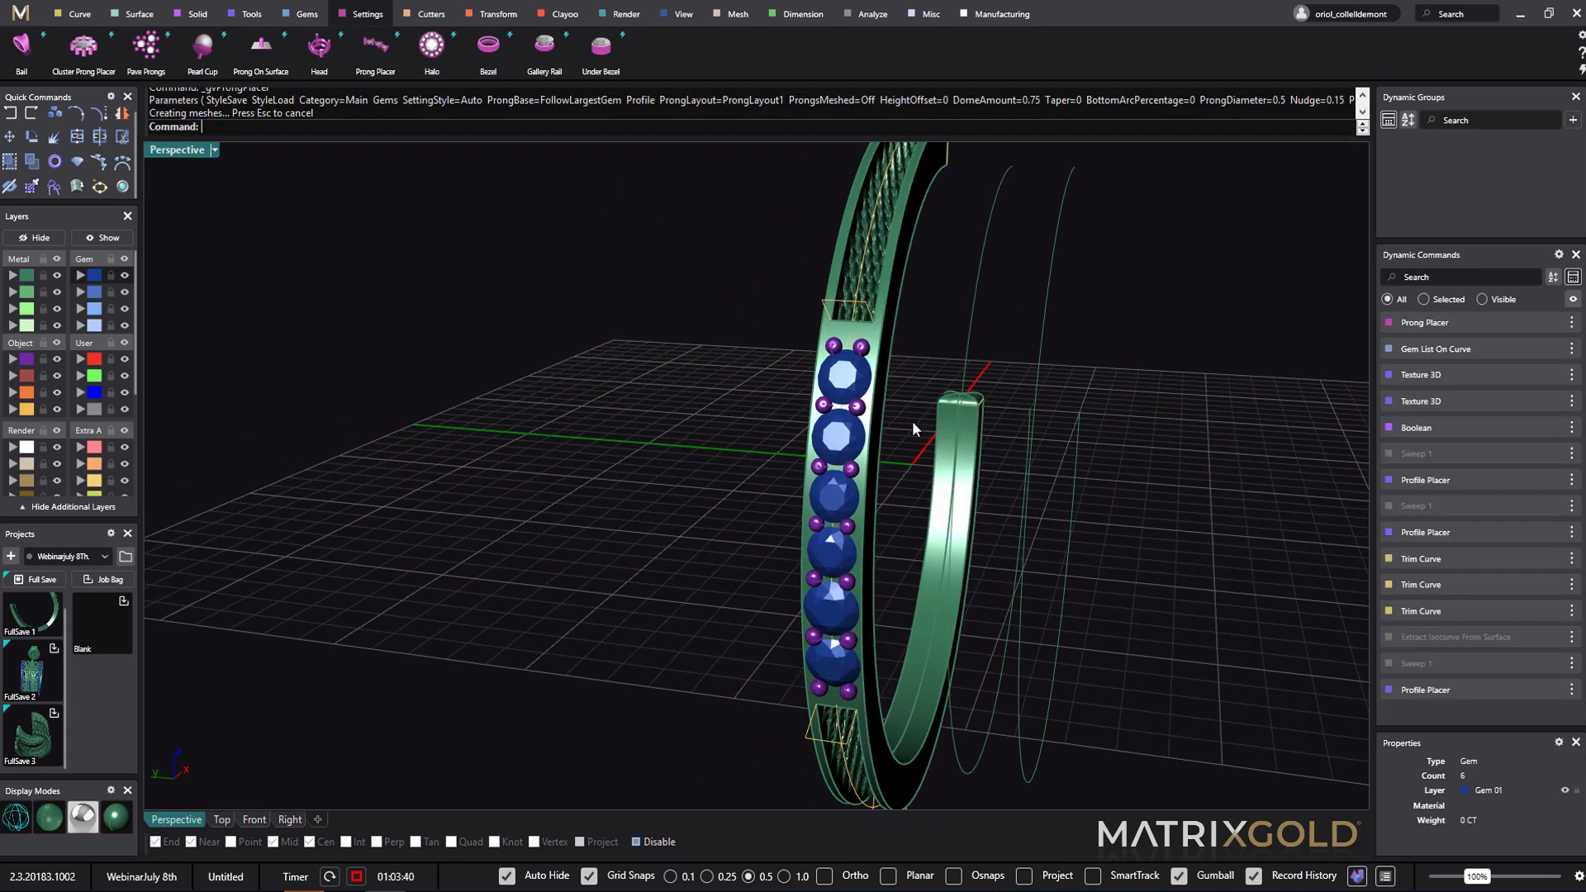
{"action": "left_click", "coordinate": [838, 384]}
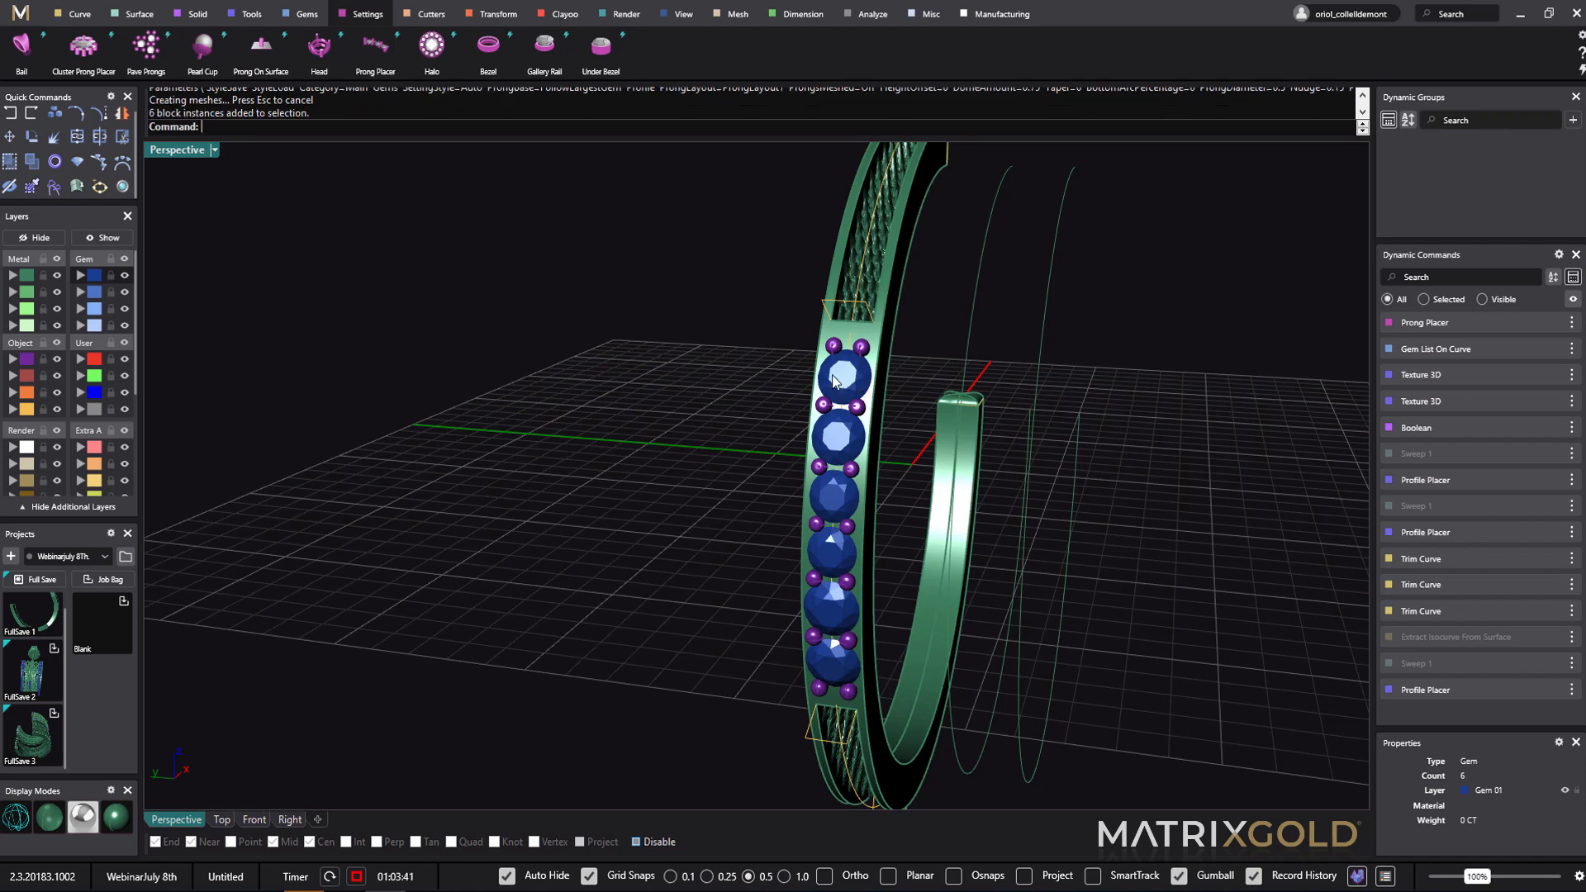
{"action": "left_click", "coordinate": [423, 15]}
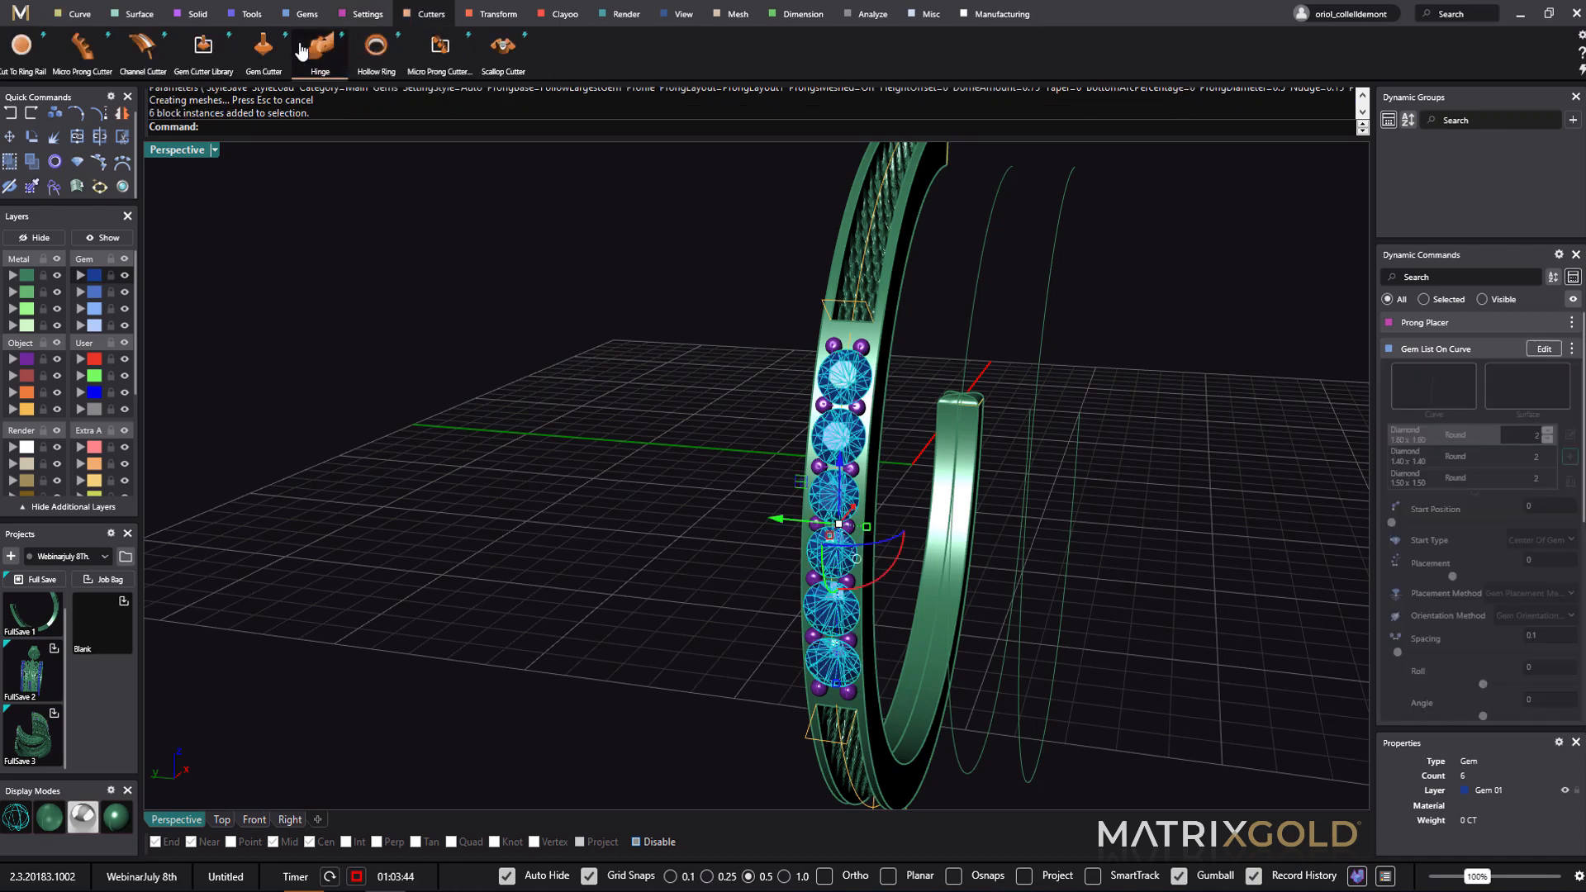
{"action": "left_click", "coordinate": [264, 52]}
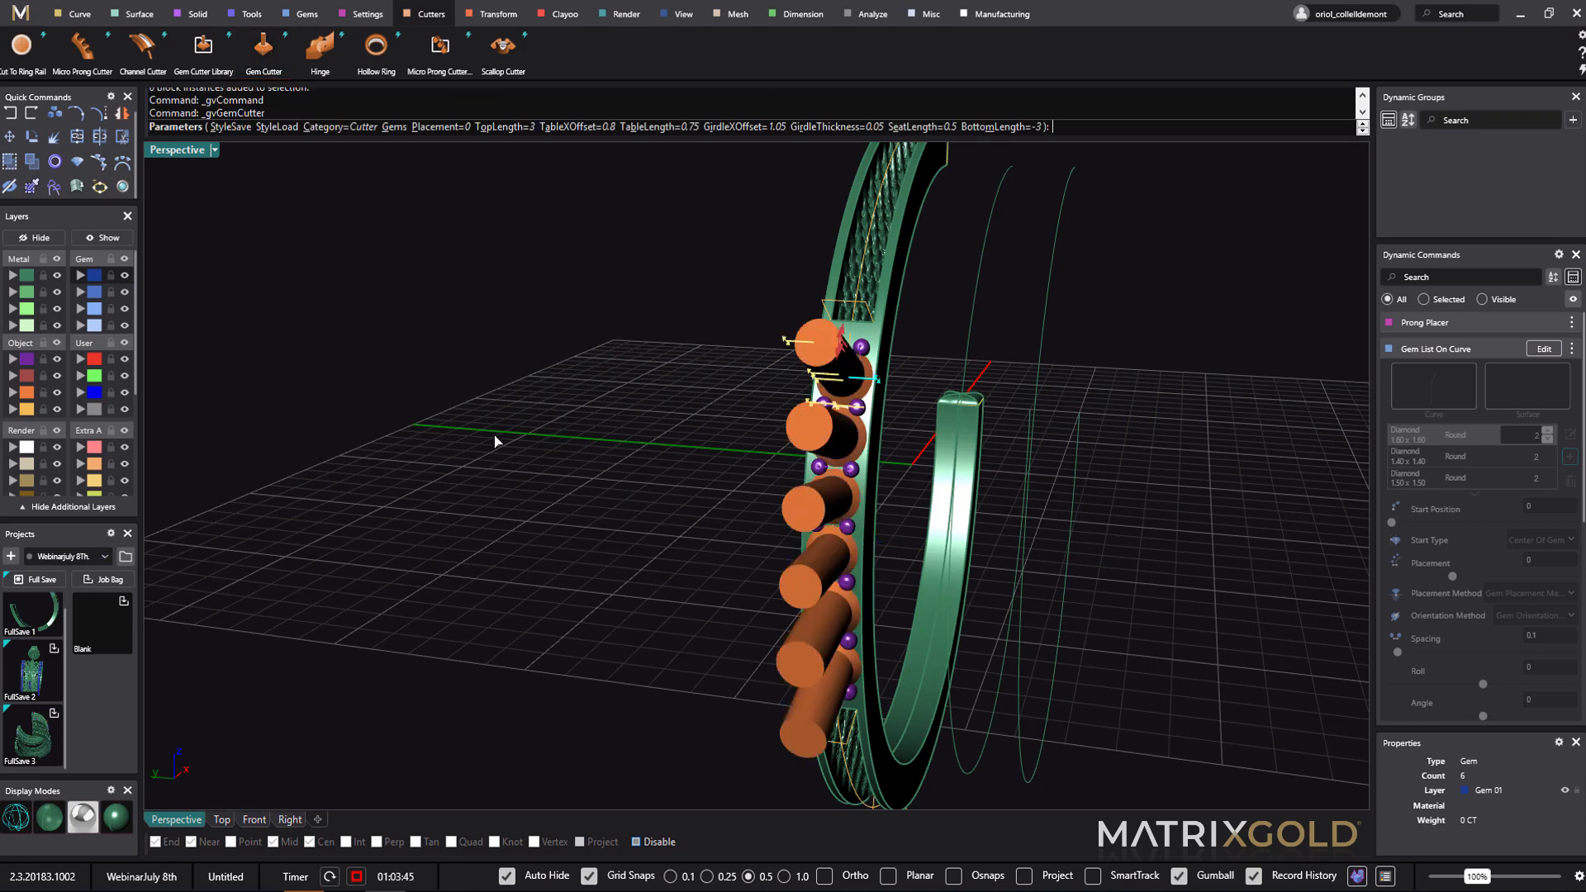
{"action": "key", "text": "Return"}
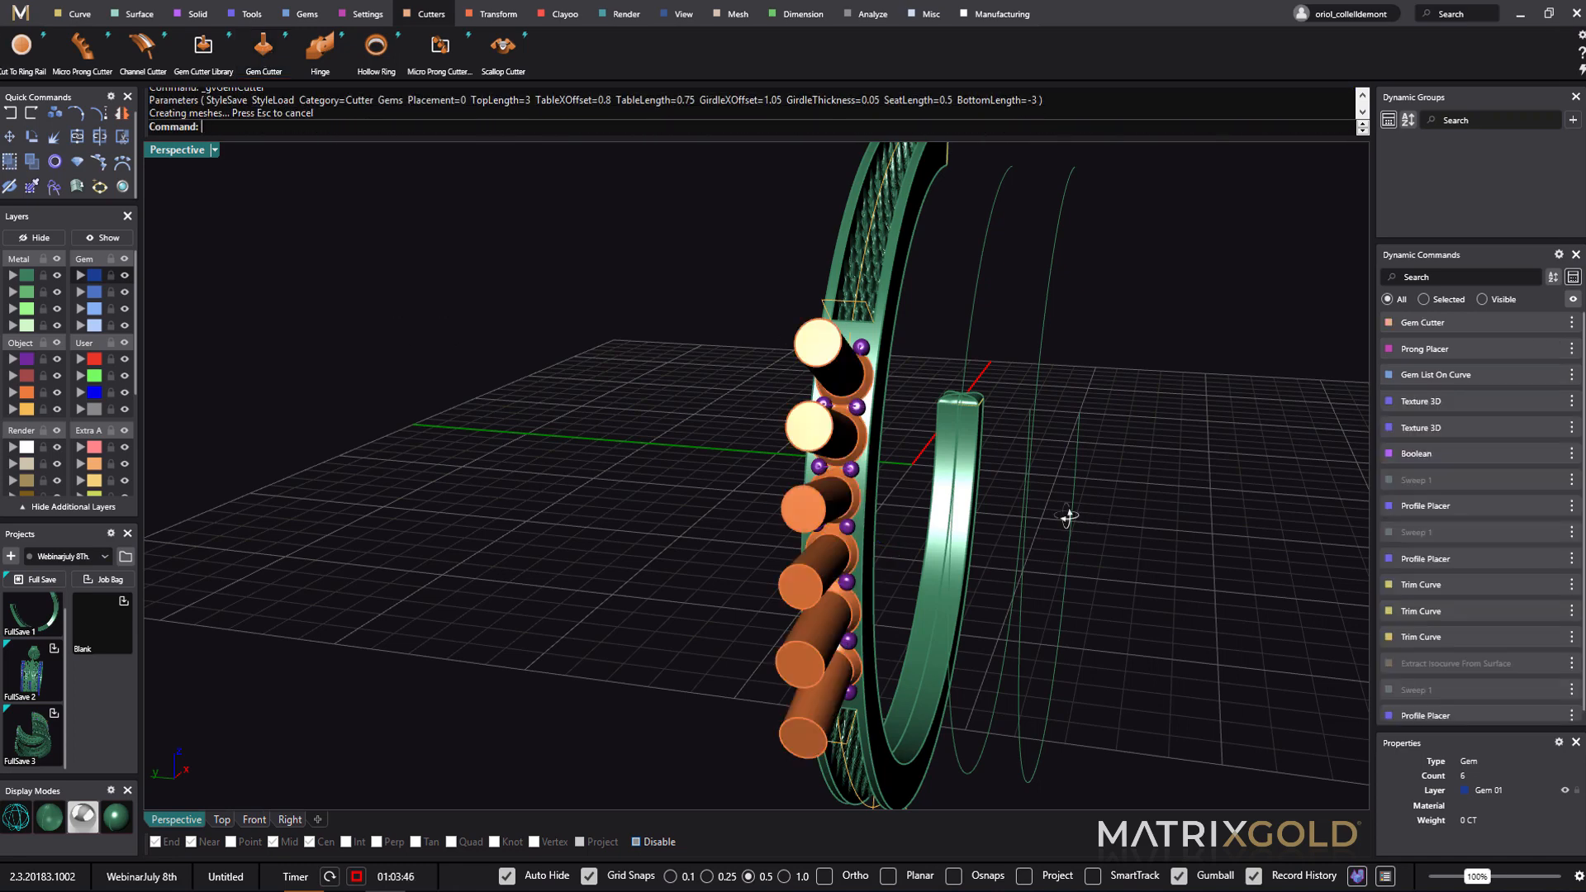
- Subtract the six gem cutters from the ring body with a Boolean Difference
{"action": "right_click_drag", "start_coordinate": [1066, 521], "coordinate": [980, 504]}
{"action": "left_click", "coordinate": [191, 14]}
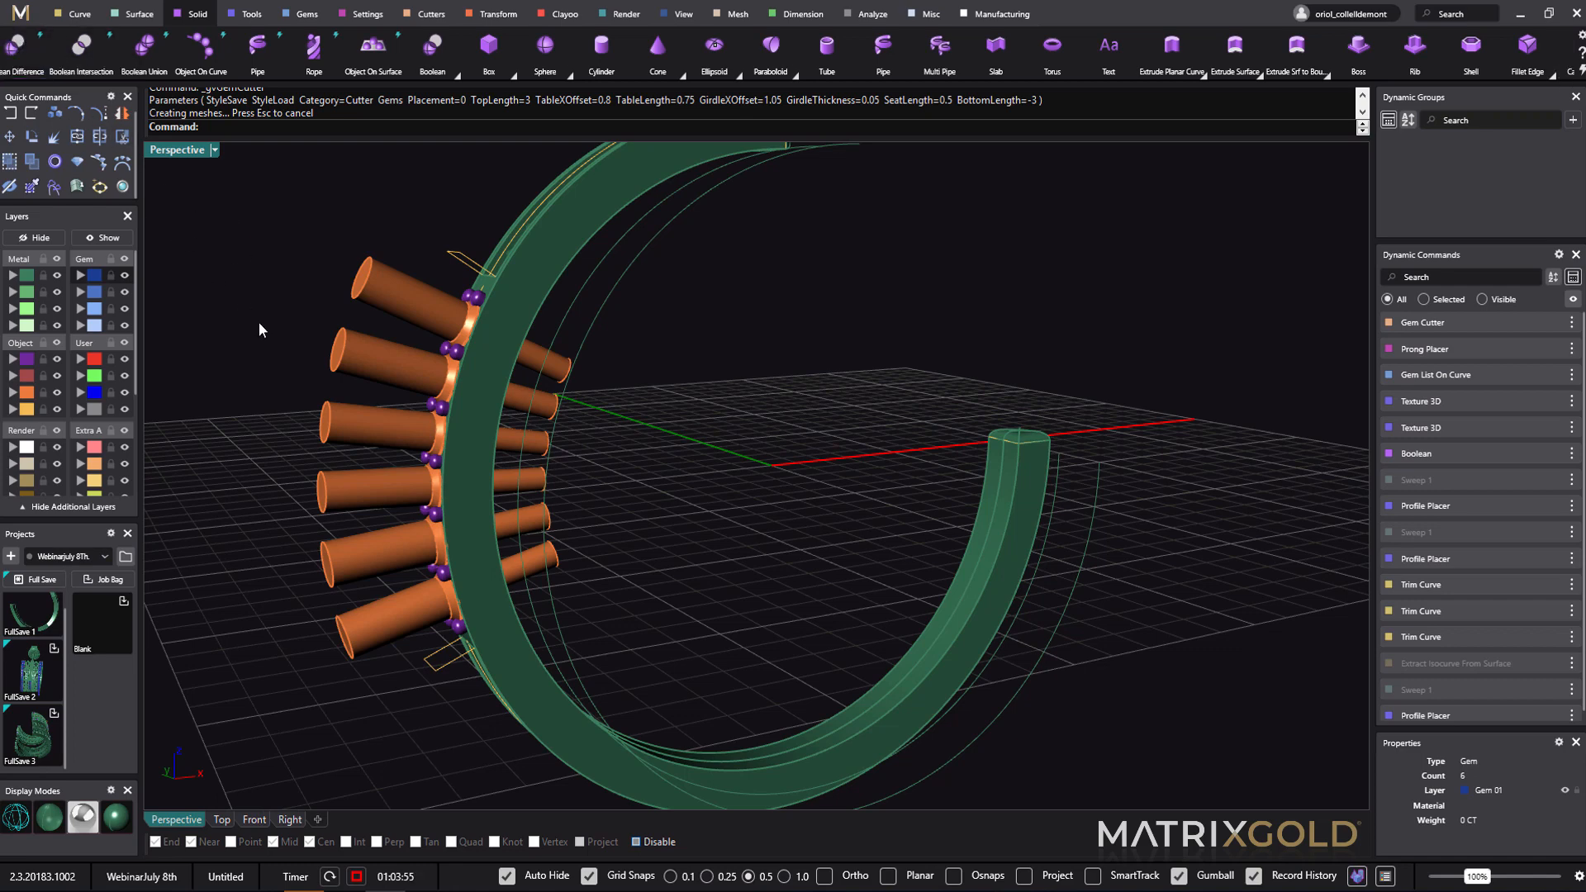
{"action": "right_click_drag", "start_coordinate": [309, 329], "coordinate": [380, 403]}
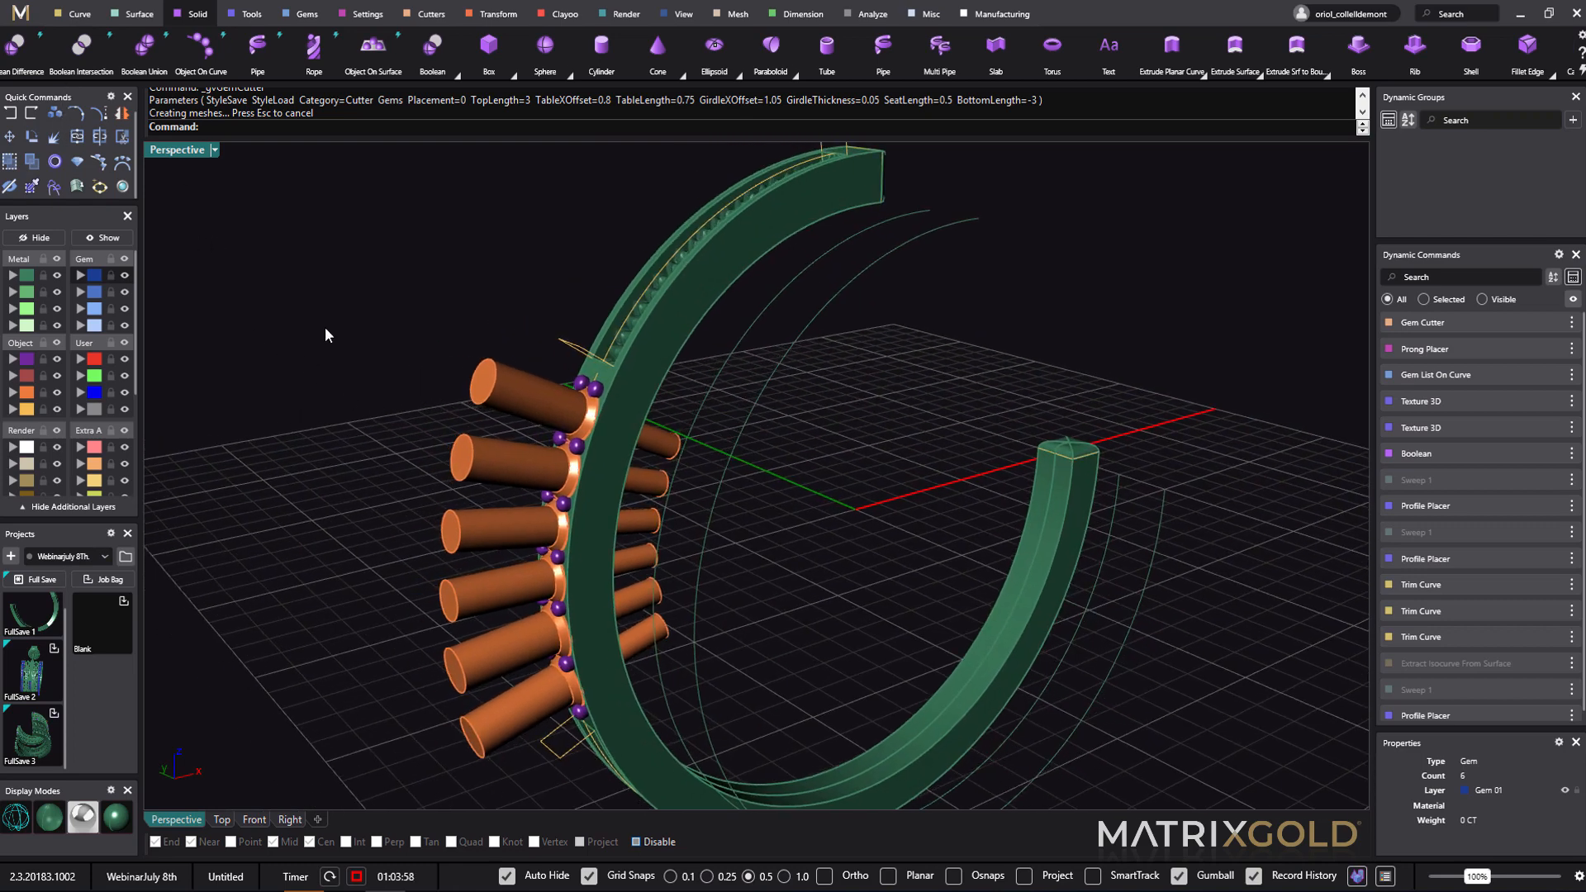
{"action": "left_click", "coordinate": [22, 62]}
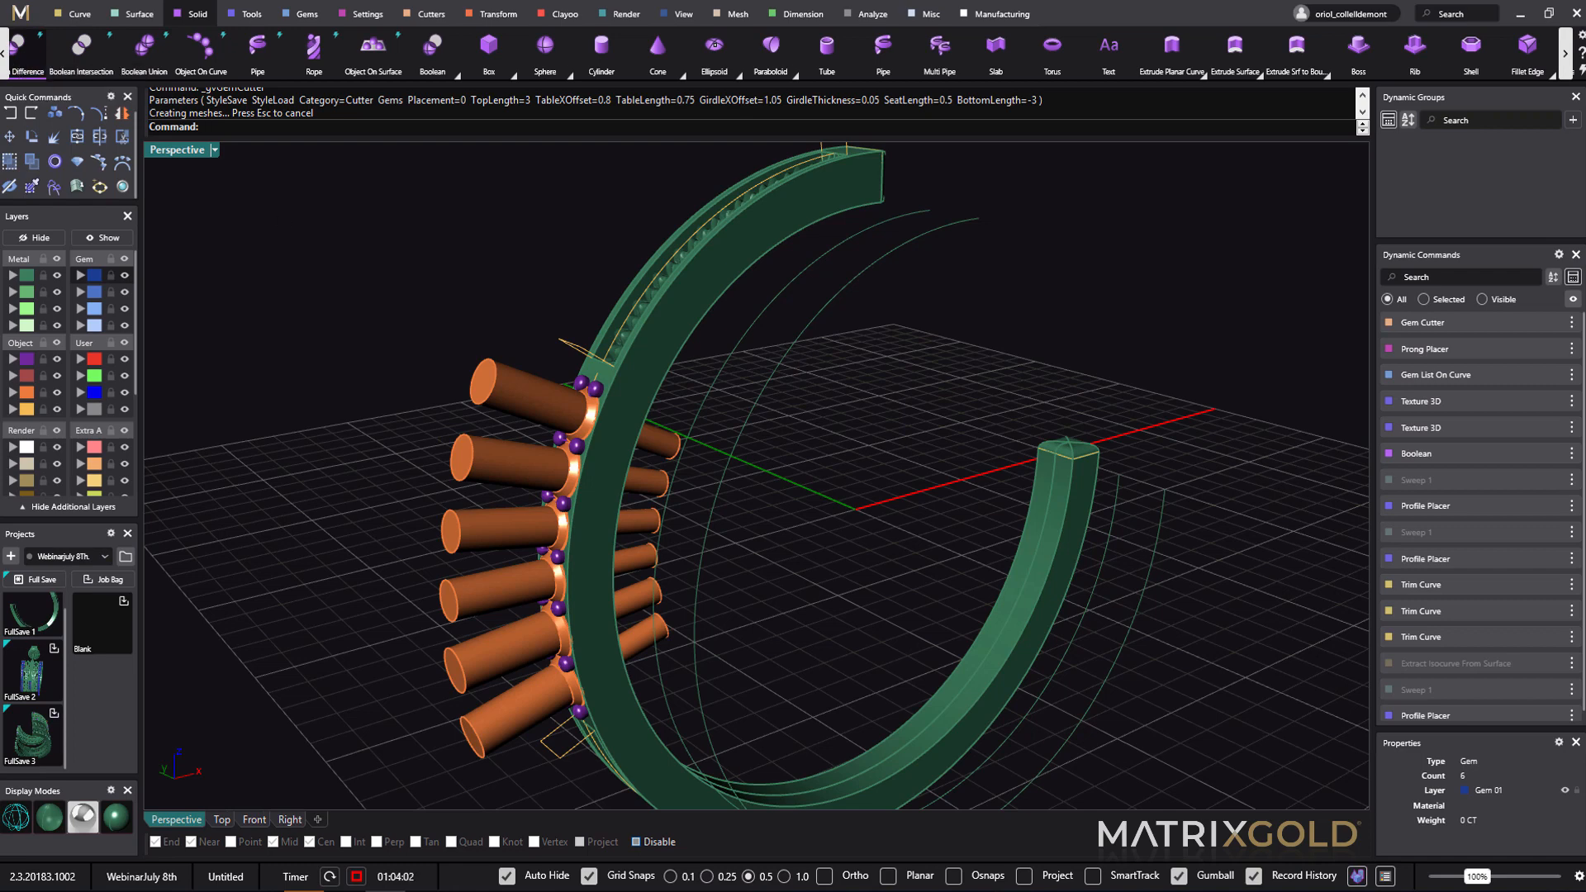
{"action": "left_click", "coordinate": [636, 378]}
{"action": "key", "text": "Return"}
{"action": "left_click", "coordinate": [472, 385]}
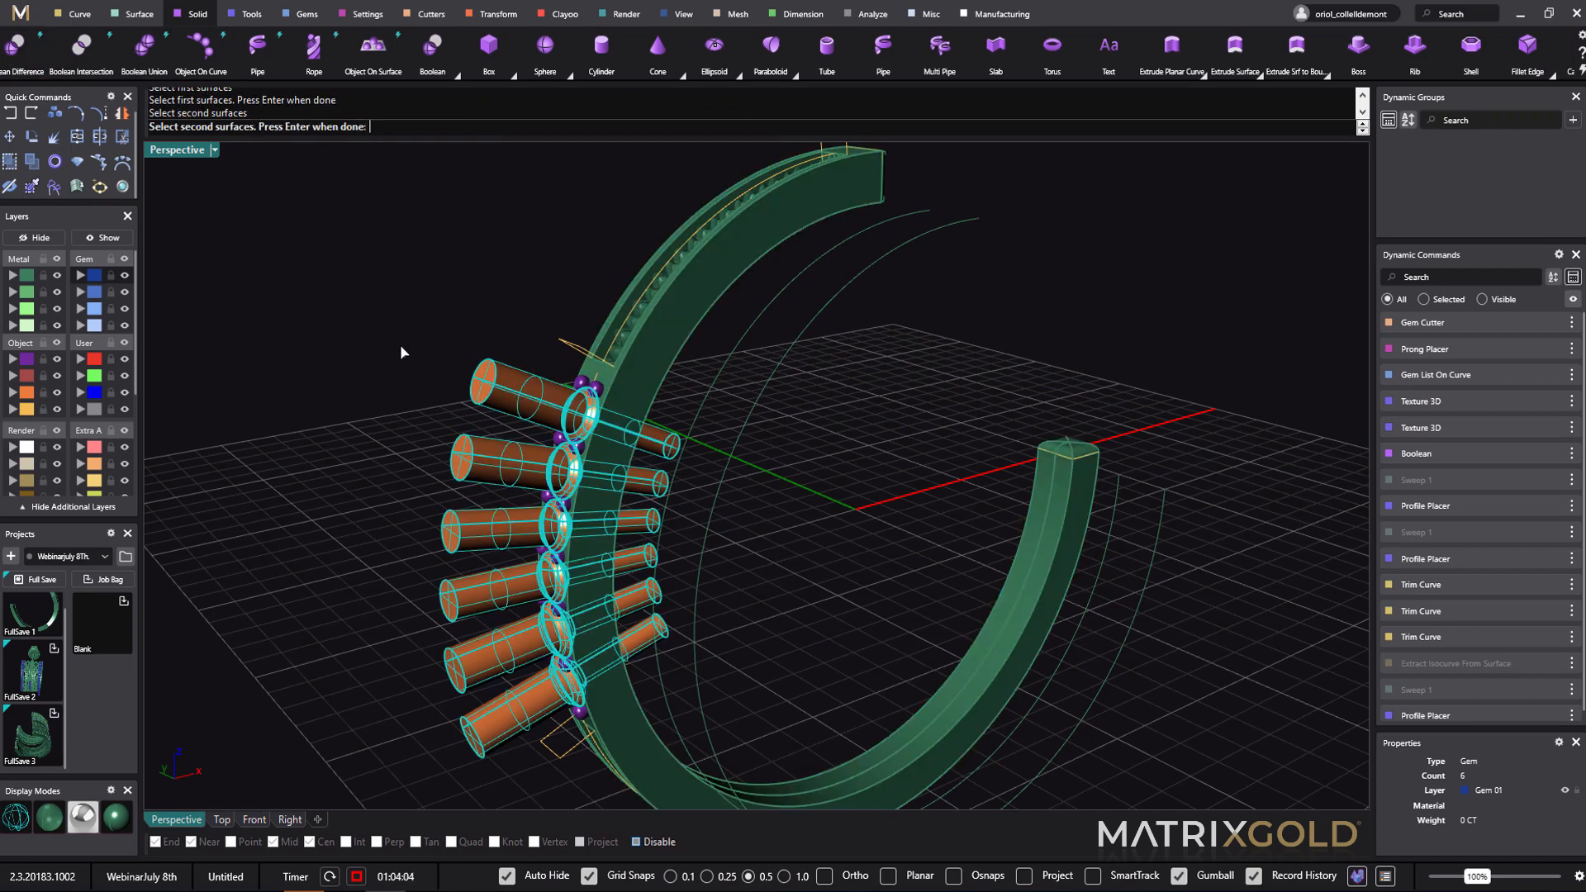
{"action": "key", "text": "Return"}
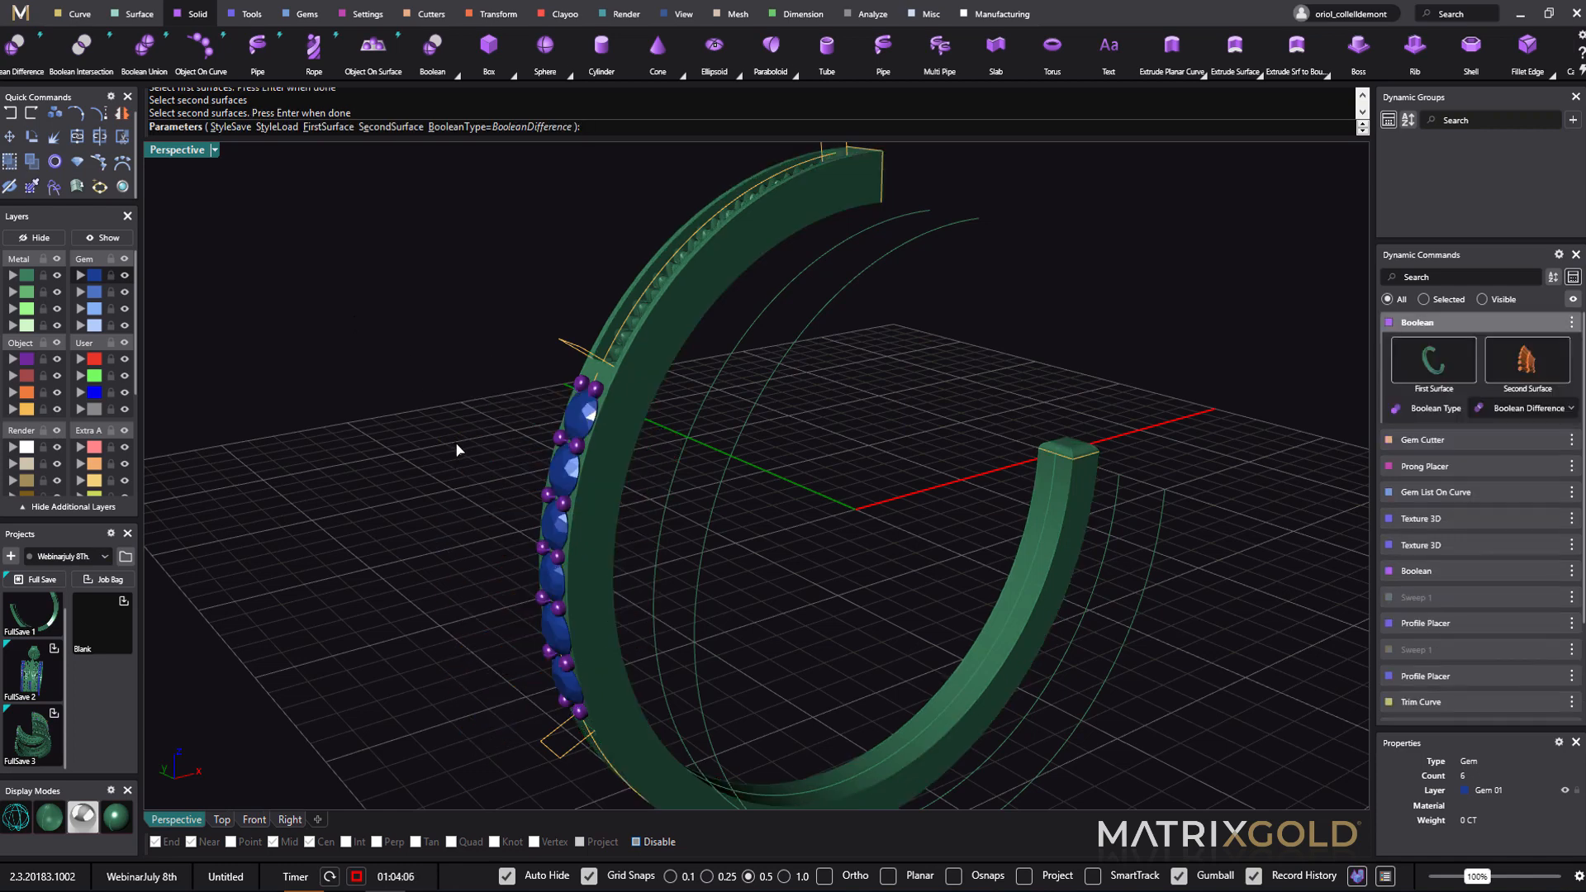
{"action": "key", "text": "Return"}
- Examine the cut ring from several angles, checking the gem row, prongs and textured channels
{"action": "right_click_drag", "start_coordinate": [454, 443], "coordinate": [788, 571]}
{"action": "scroll", "coordinate": [829, 540], "scroll_direction": "down", "scroll_amount": 3}
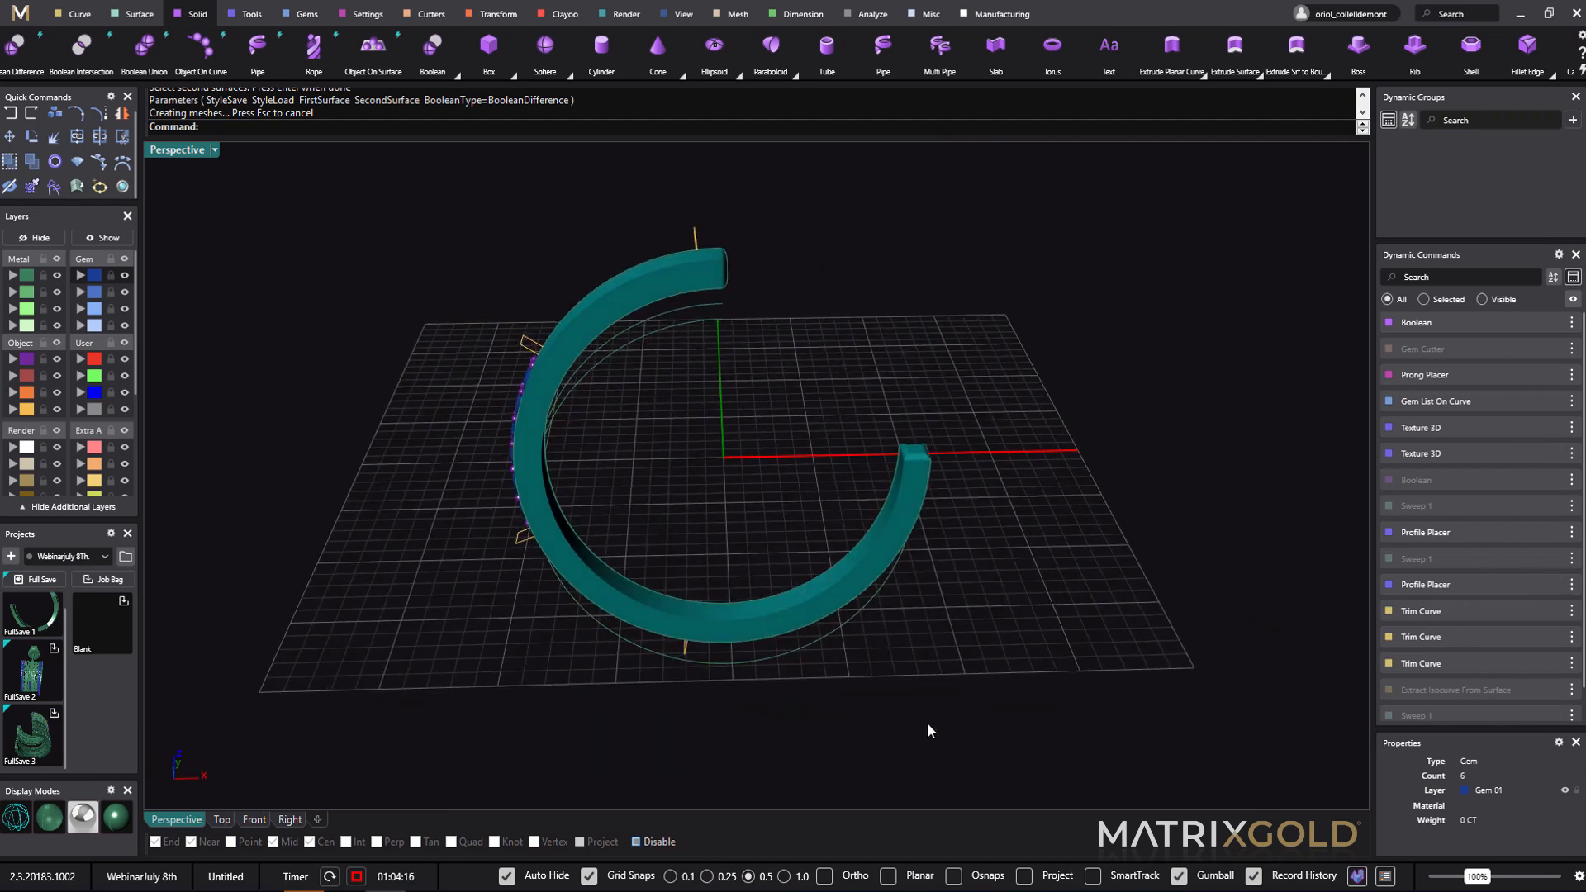
{"action": "right_click_drag", "start_coordinate": [928, 725], "coordinate": [1166, 667]}
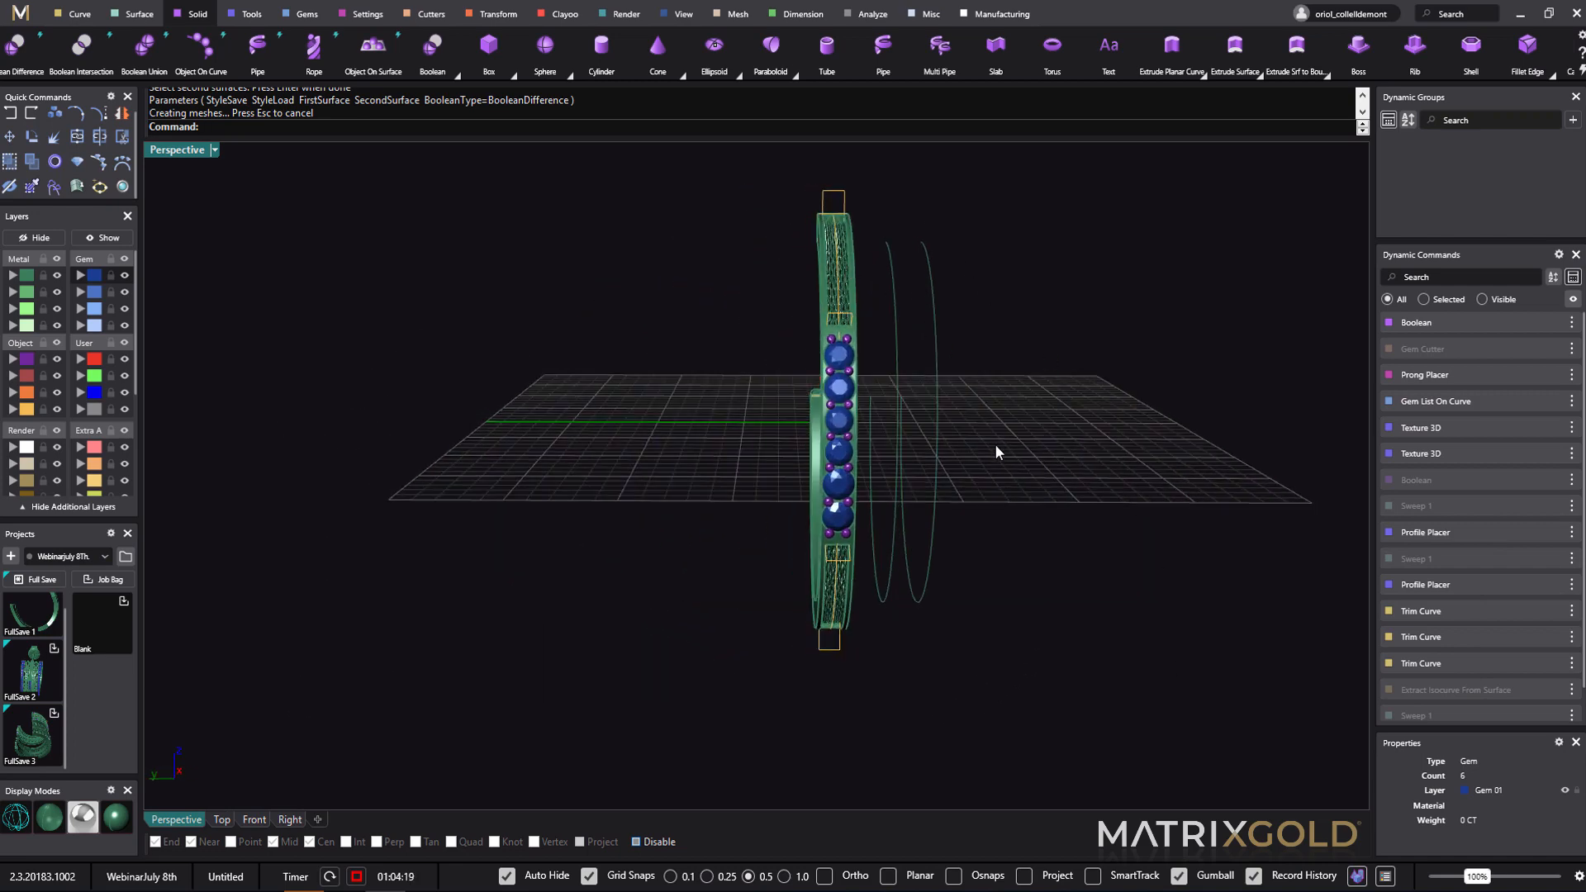
{"action": "right_click_drag", "start_coordinate": [841, 187], "coordinate": [984, 413]}
{"action": "scroll", "coordinate": [823, 356], "scroll_direction": "up", "scroll_amount": 5}
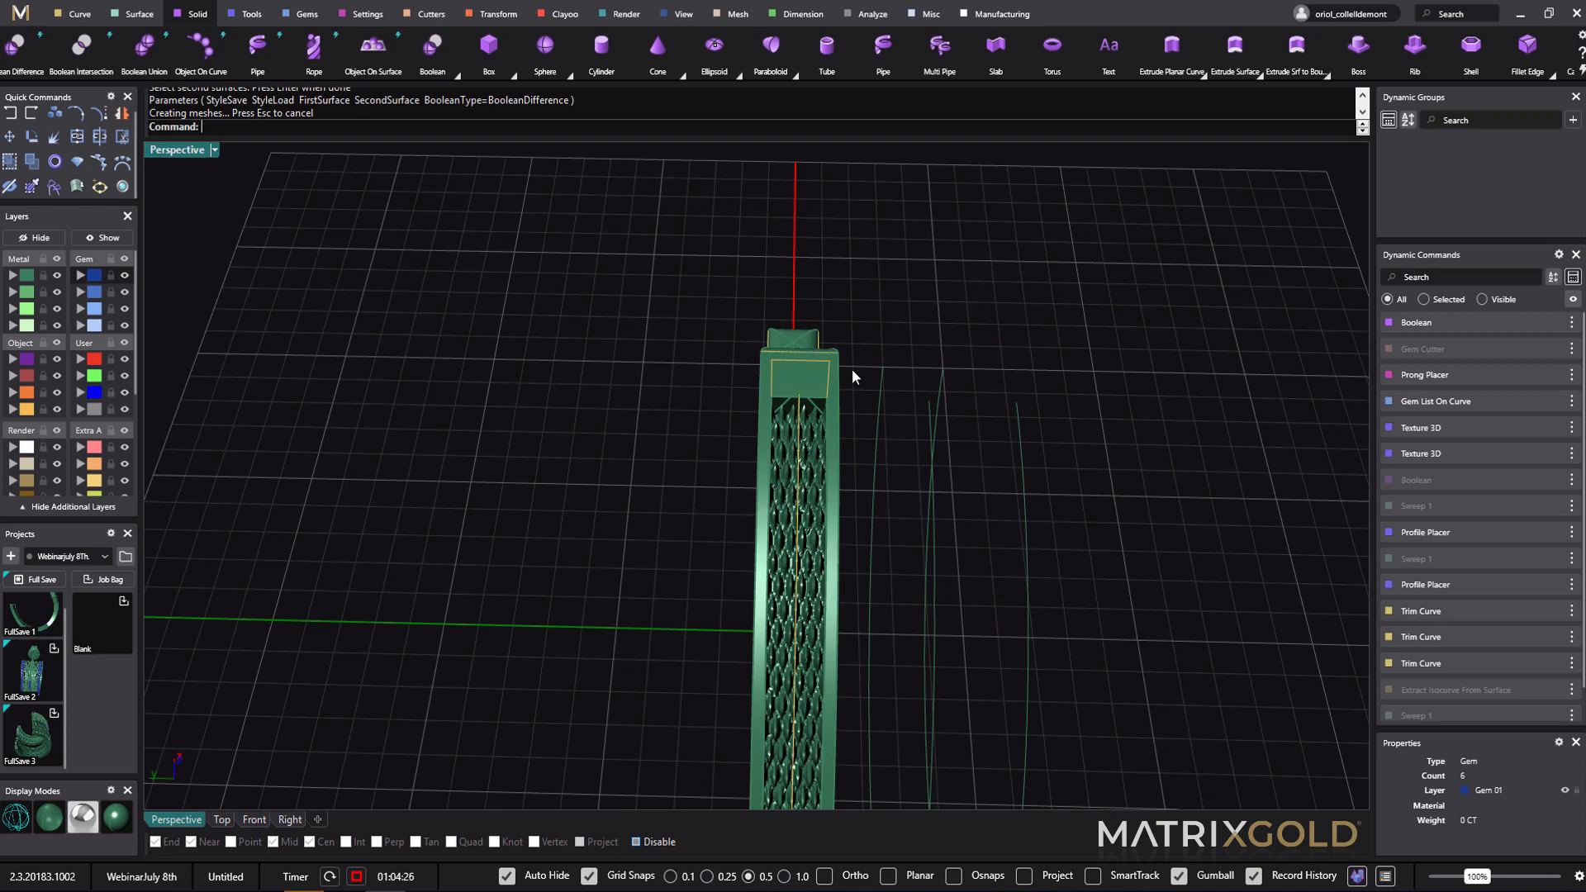
{"action": "right_click_drag", "start_coordinate": [949, 448], "coordinate": [928, 379]}
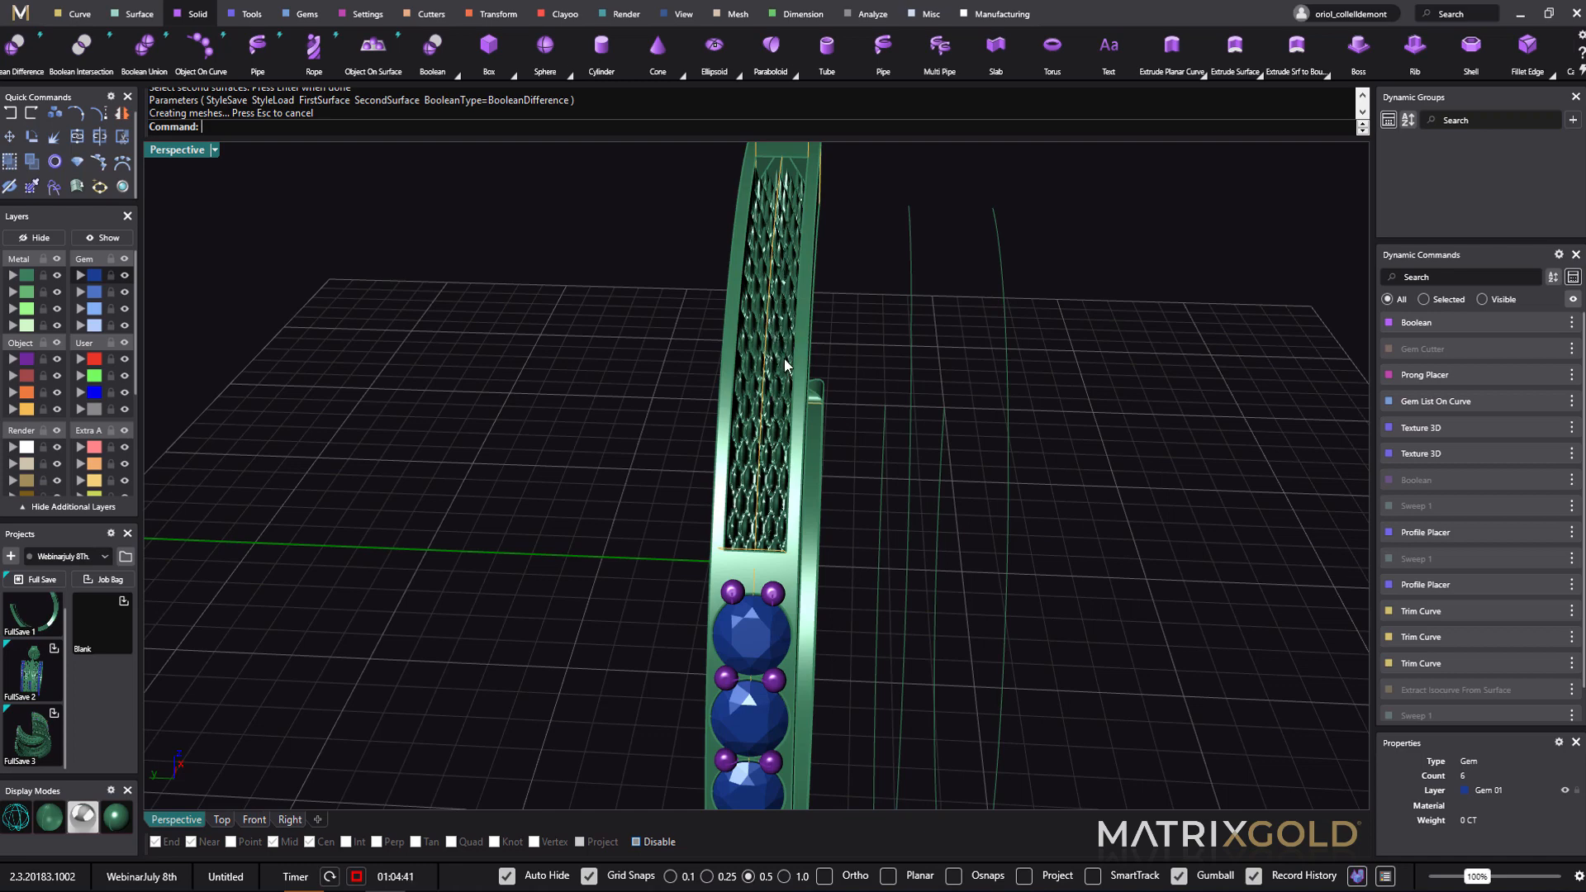
{"action": "right_click_drag", "start_coordinate": [869, 452], "coordinate": [1190, 446]}
{"action": "right_click_drag", "start_coordinate": [1195, 429], "coordinate": [1145, 533]}
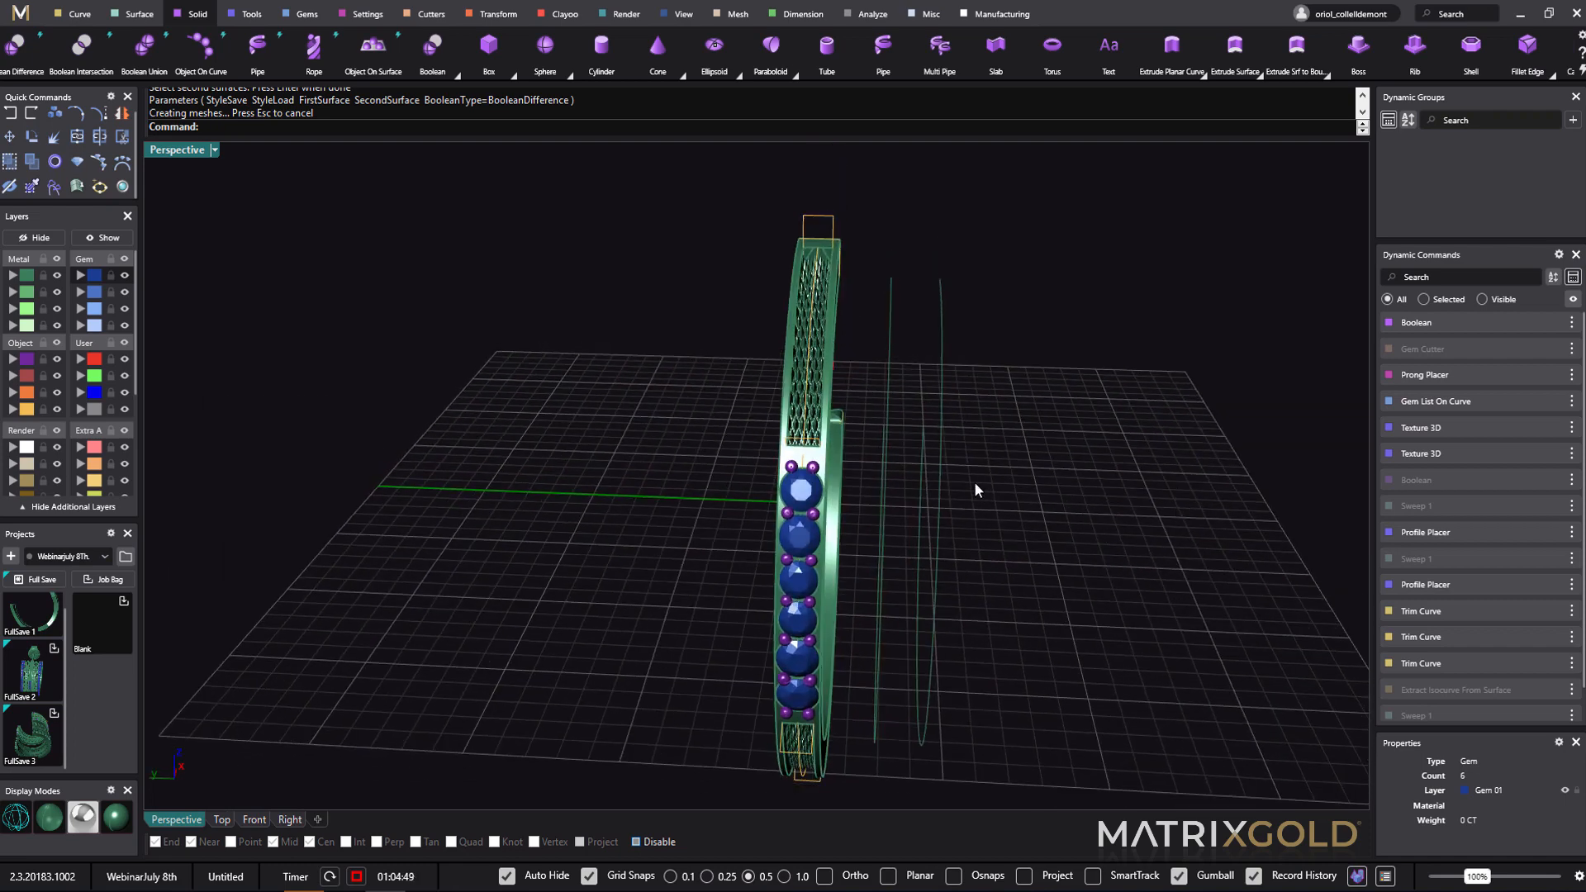
{"action": "right_click_drag", "start_coordinate": [1021, 449], "coordinate": [968, 395]}
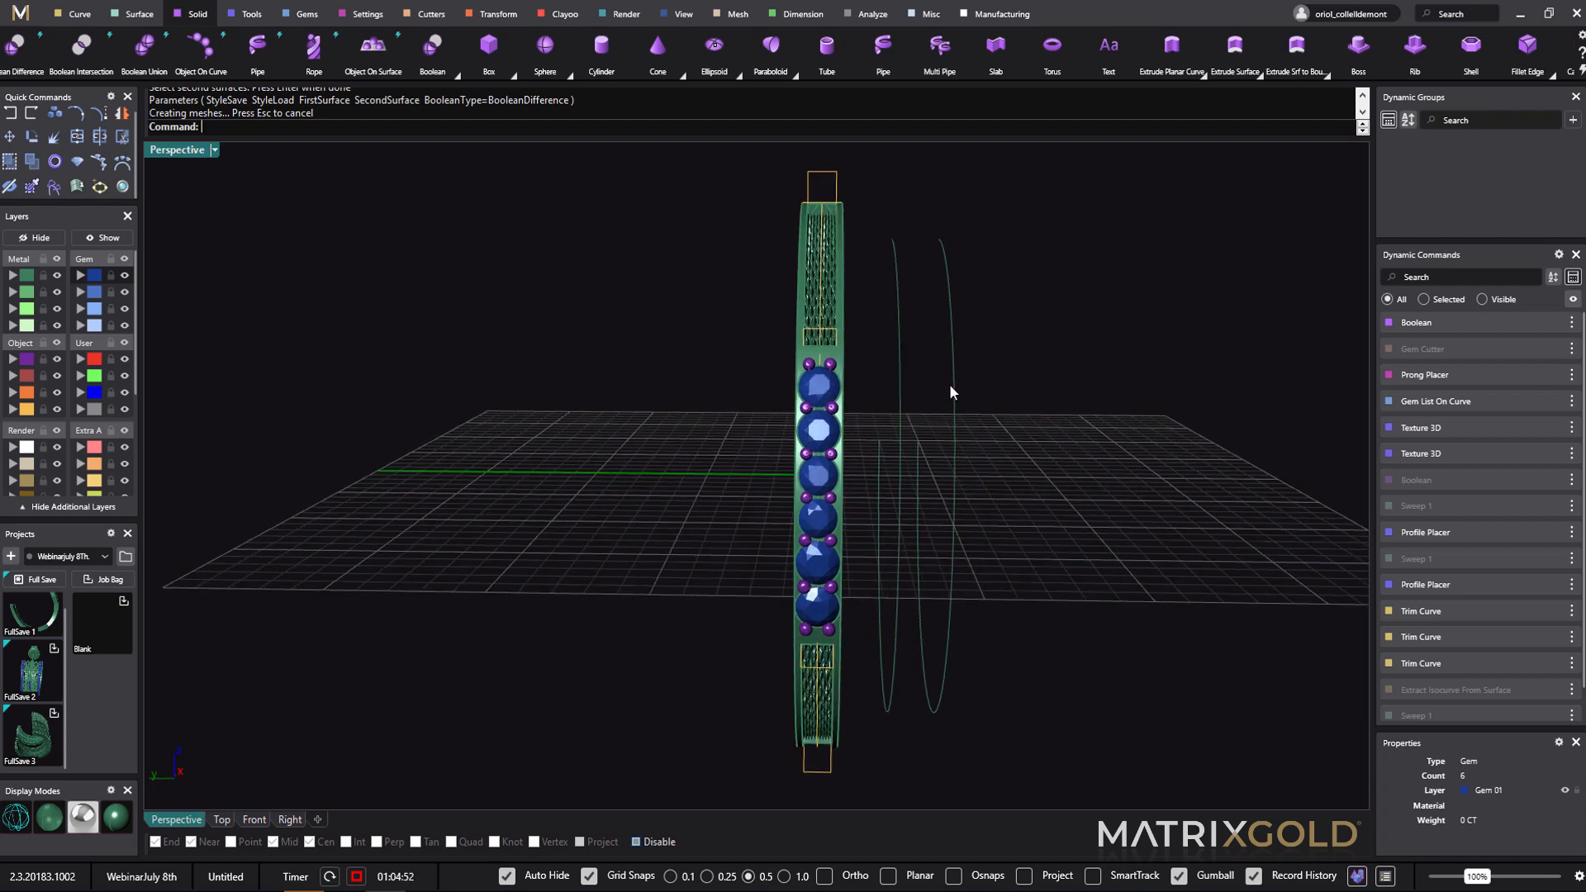
- Rebuild the guide curve farthest from the ring with a point count of 8 and degree 3, accepting the broken history
{"action": "left_click", "coordinate": [952, 382], "text": "shift"}
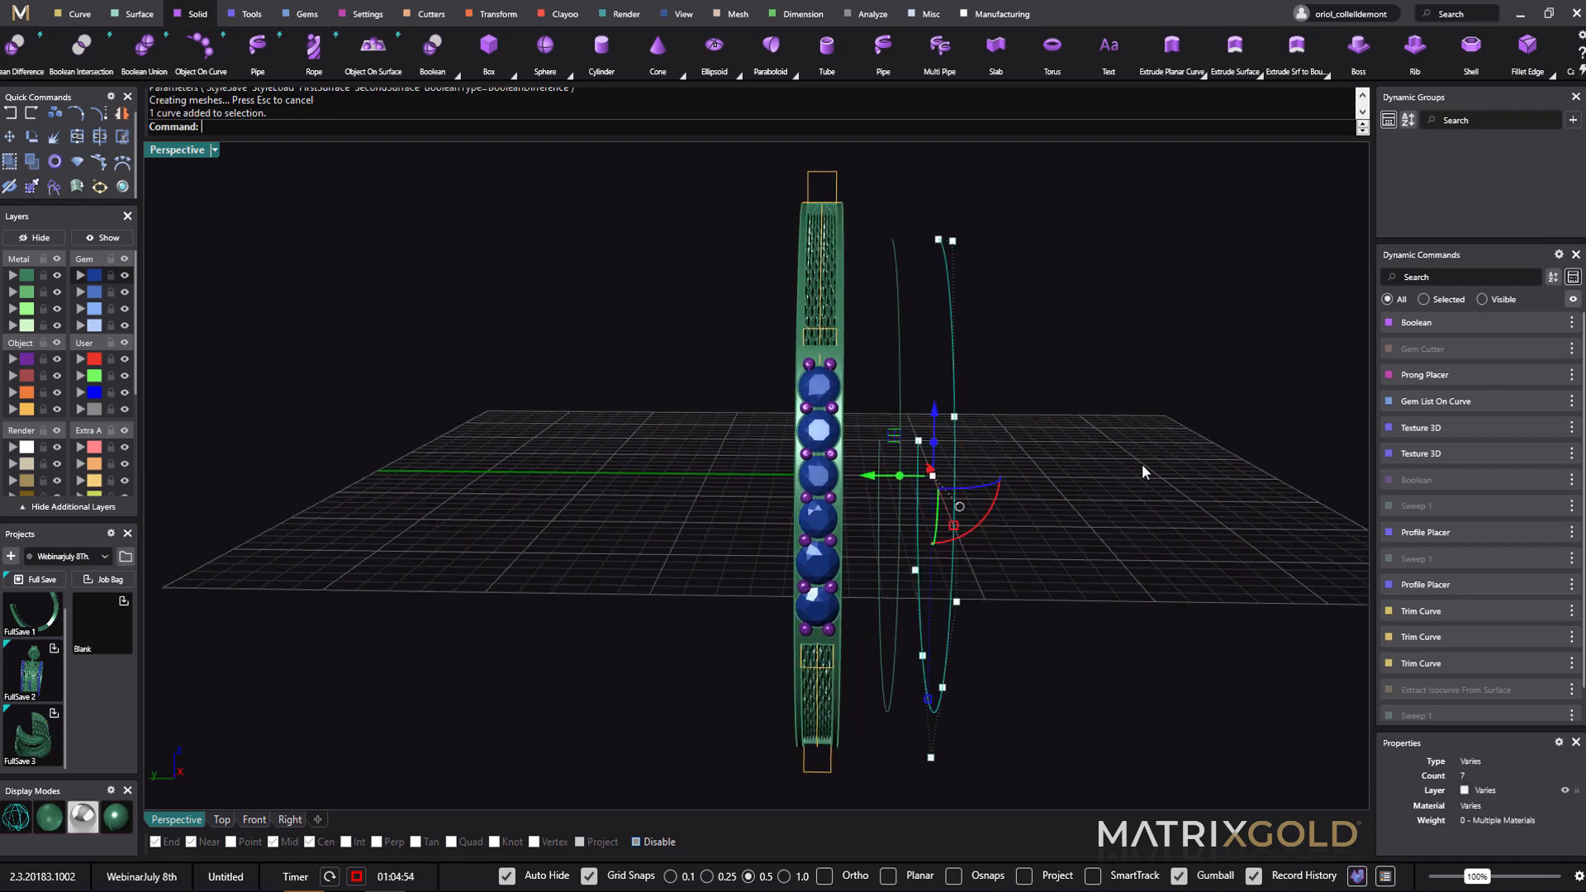
{"action": "type", "text": "Rebuild"}
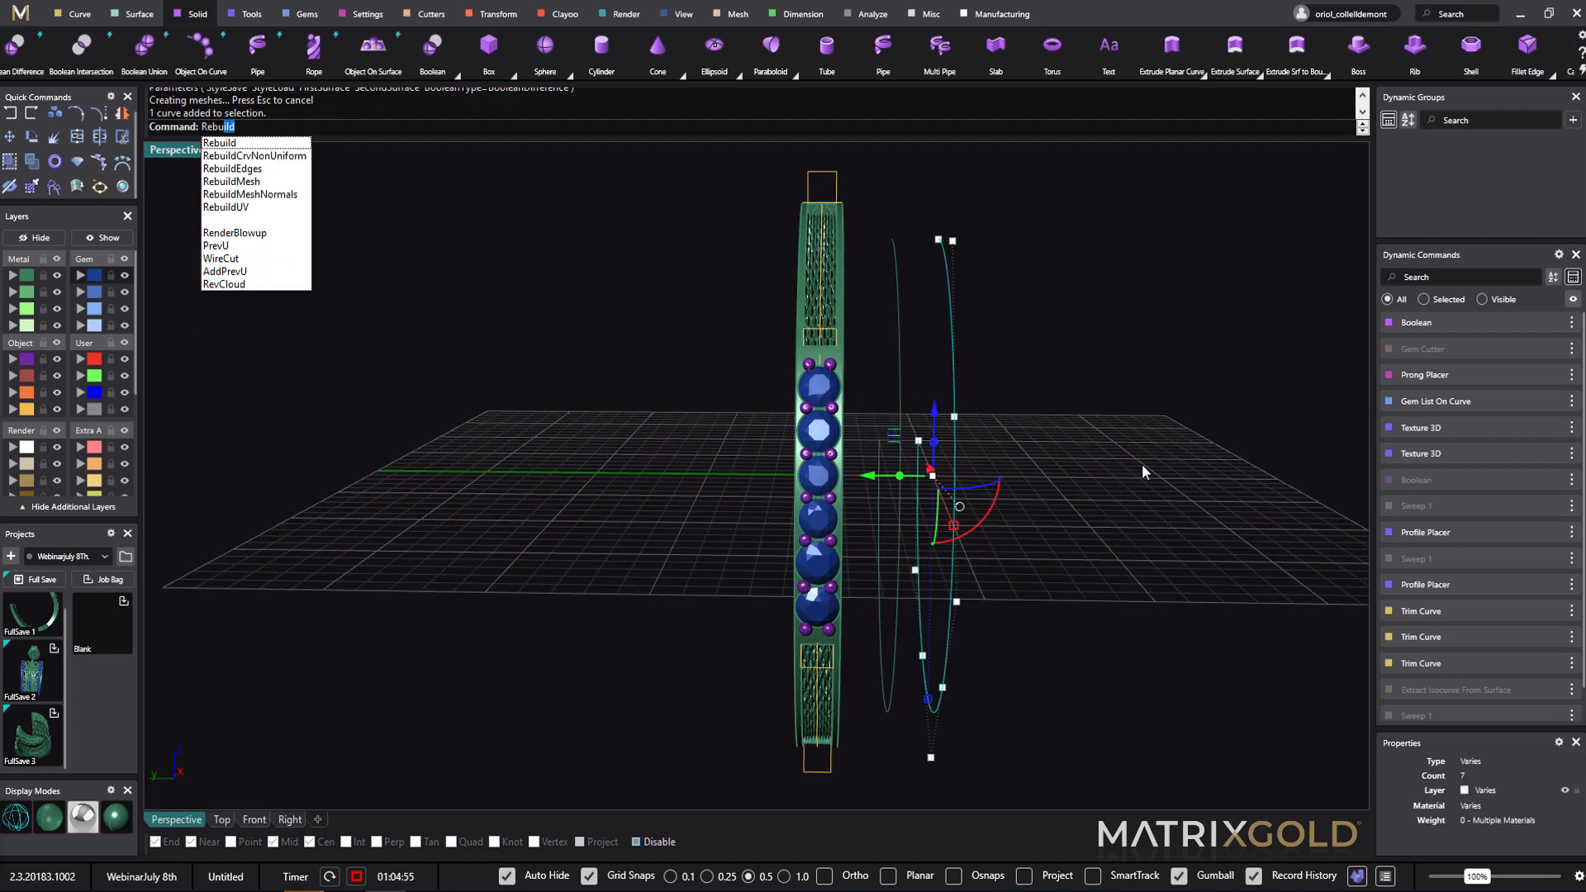
{"action": "key", "text": "Return"}
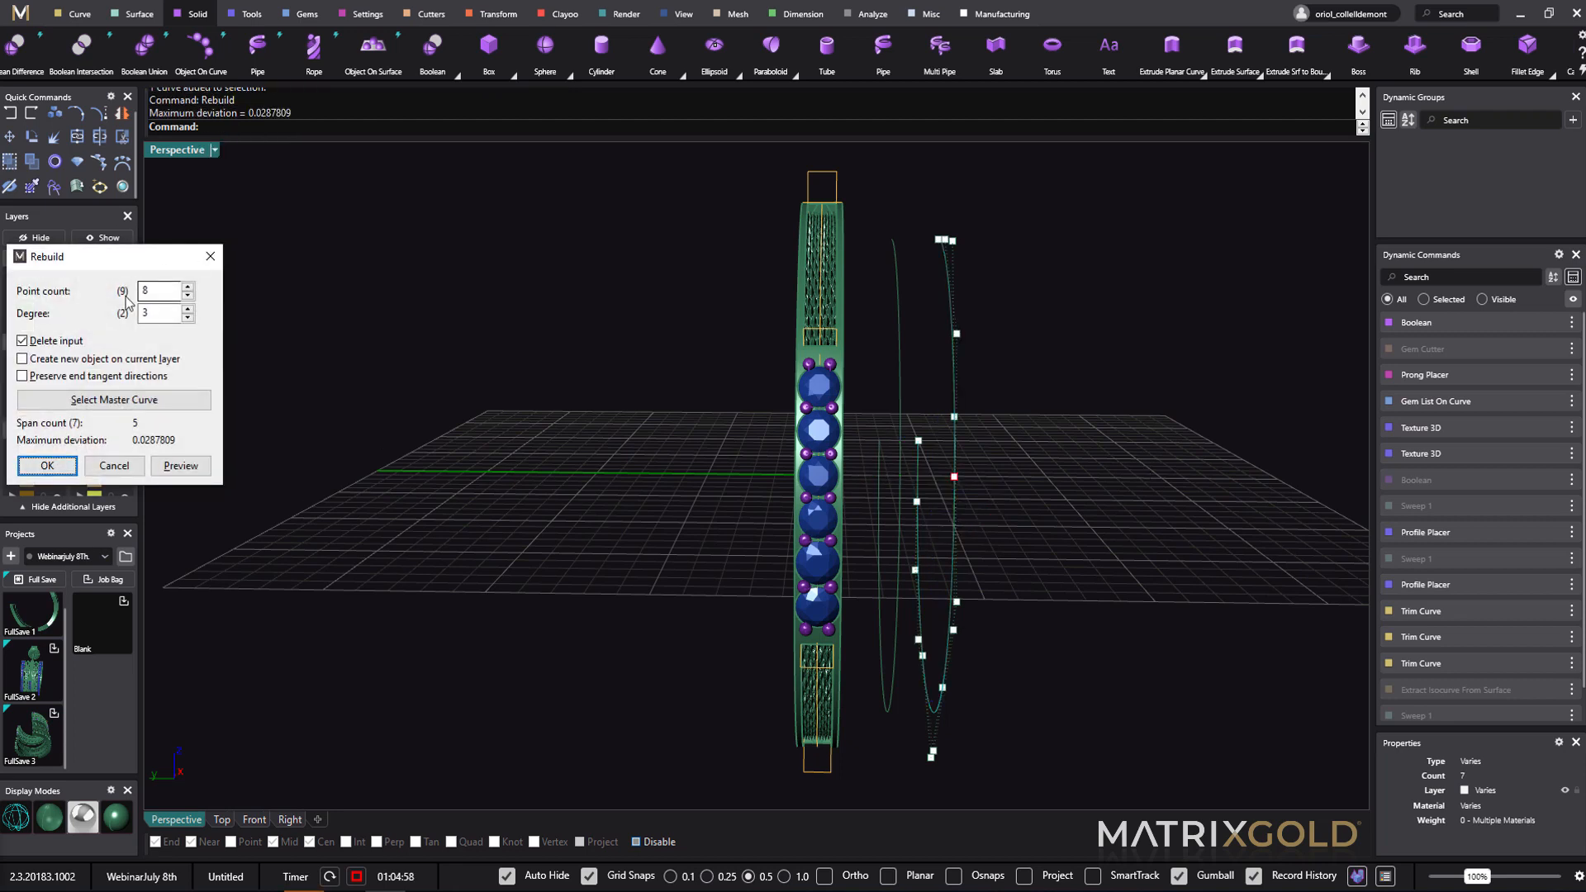
{"action": "left_click", "coordinate": [47, 467]}
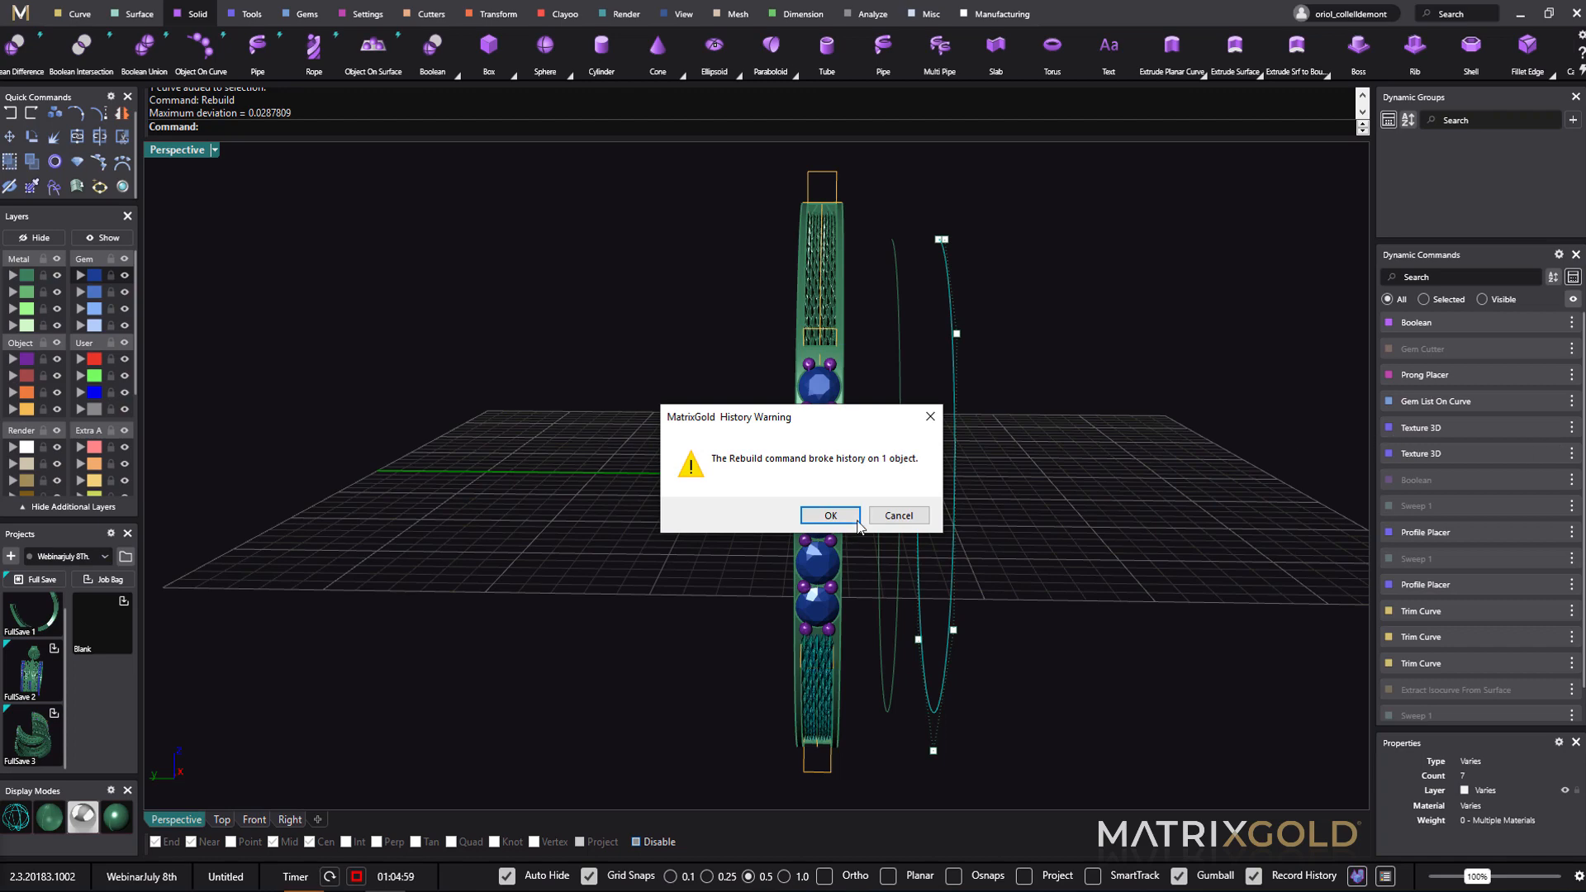
{"action": "left_click", "coordinate": [843, 520]}
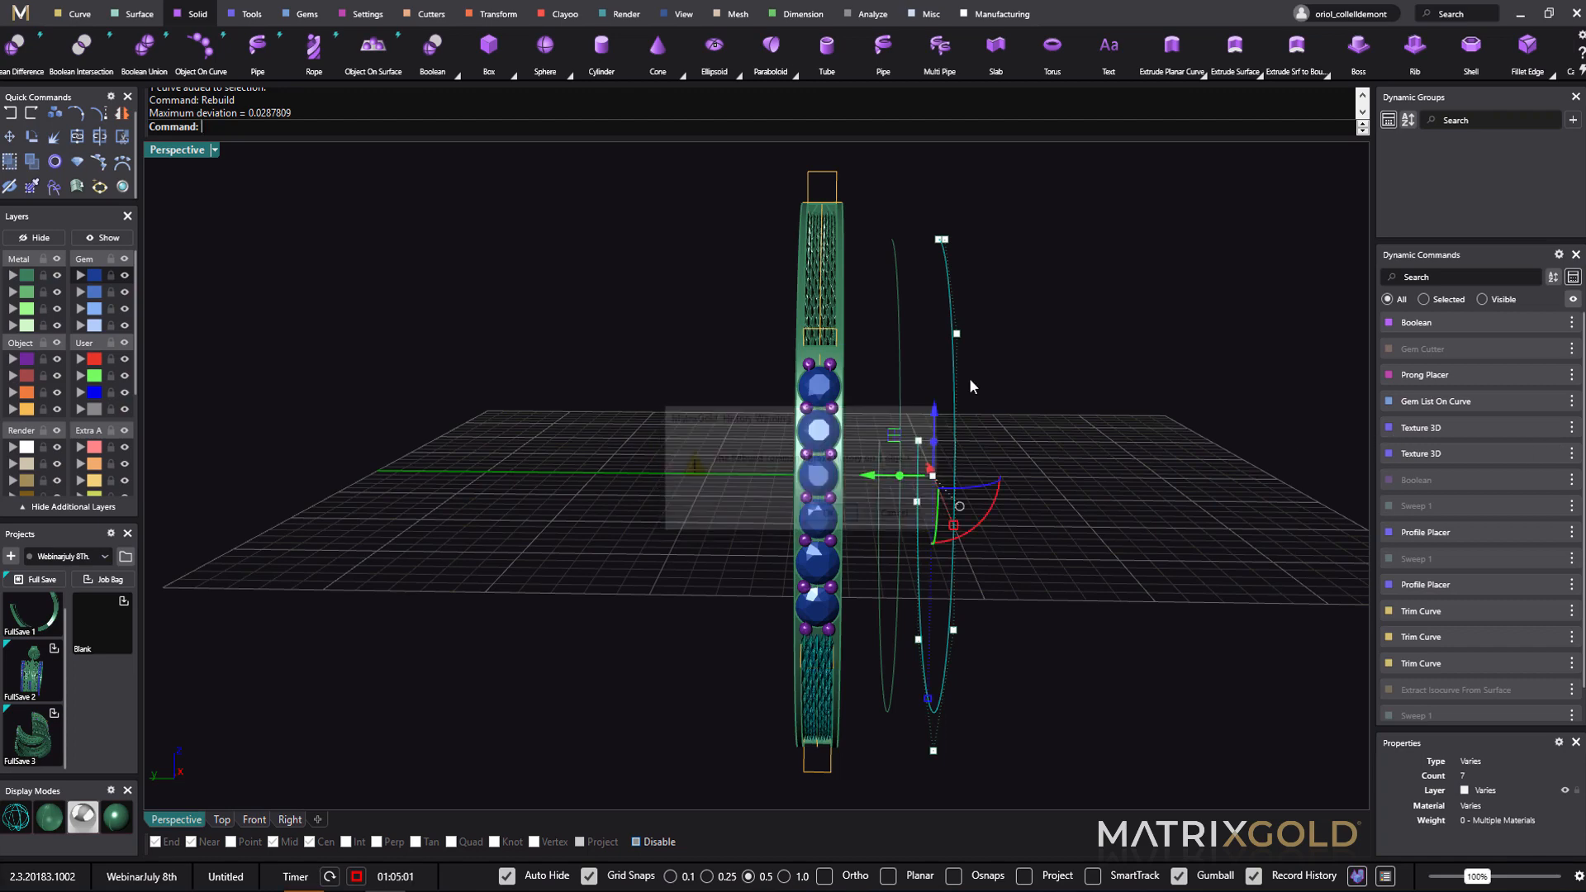
- Shift the rebuilt curve's upper and lower control points on the gem side sideways toward the ring, disabling Grid Snaps for fine adjustment
{"action": "right_click_drag", "start_coordinate": [1067, 438], "coordinate": [953, 319]}
{"action": "left_click", "coordinate": [972, 333]}
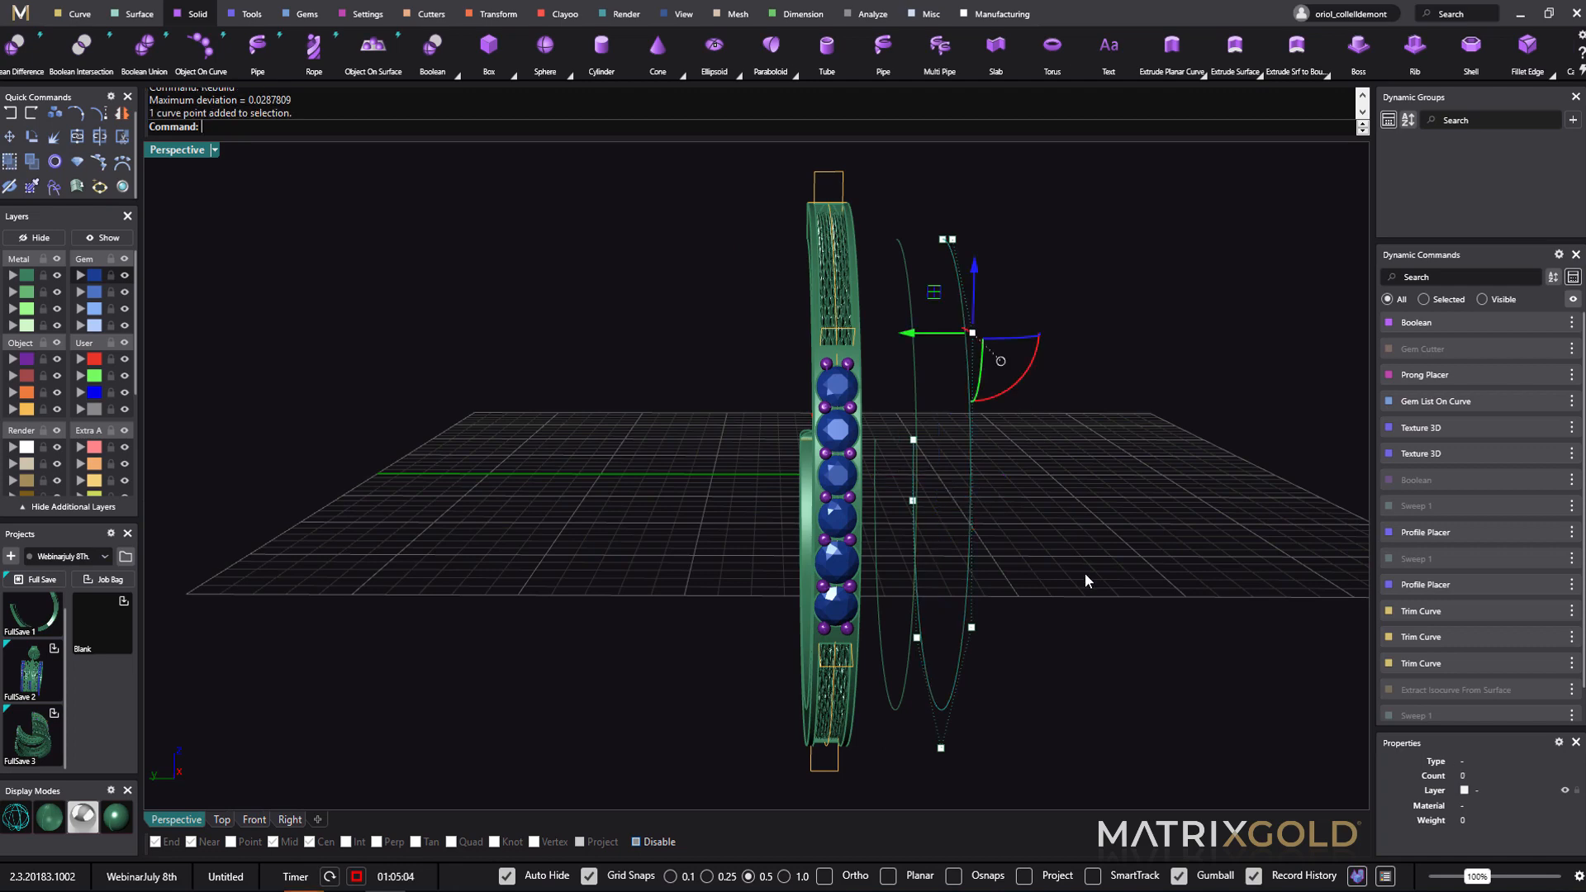
{"action": "right_click_drag", "start_coordinate": [1084, 572], "coordinate": [1067, 665]}
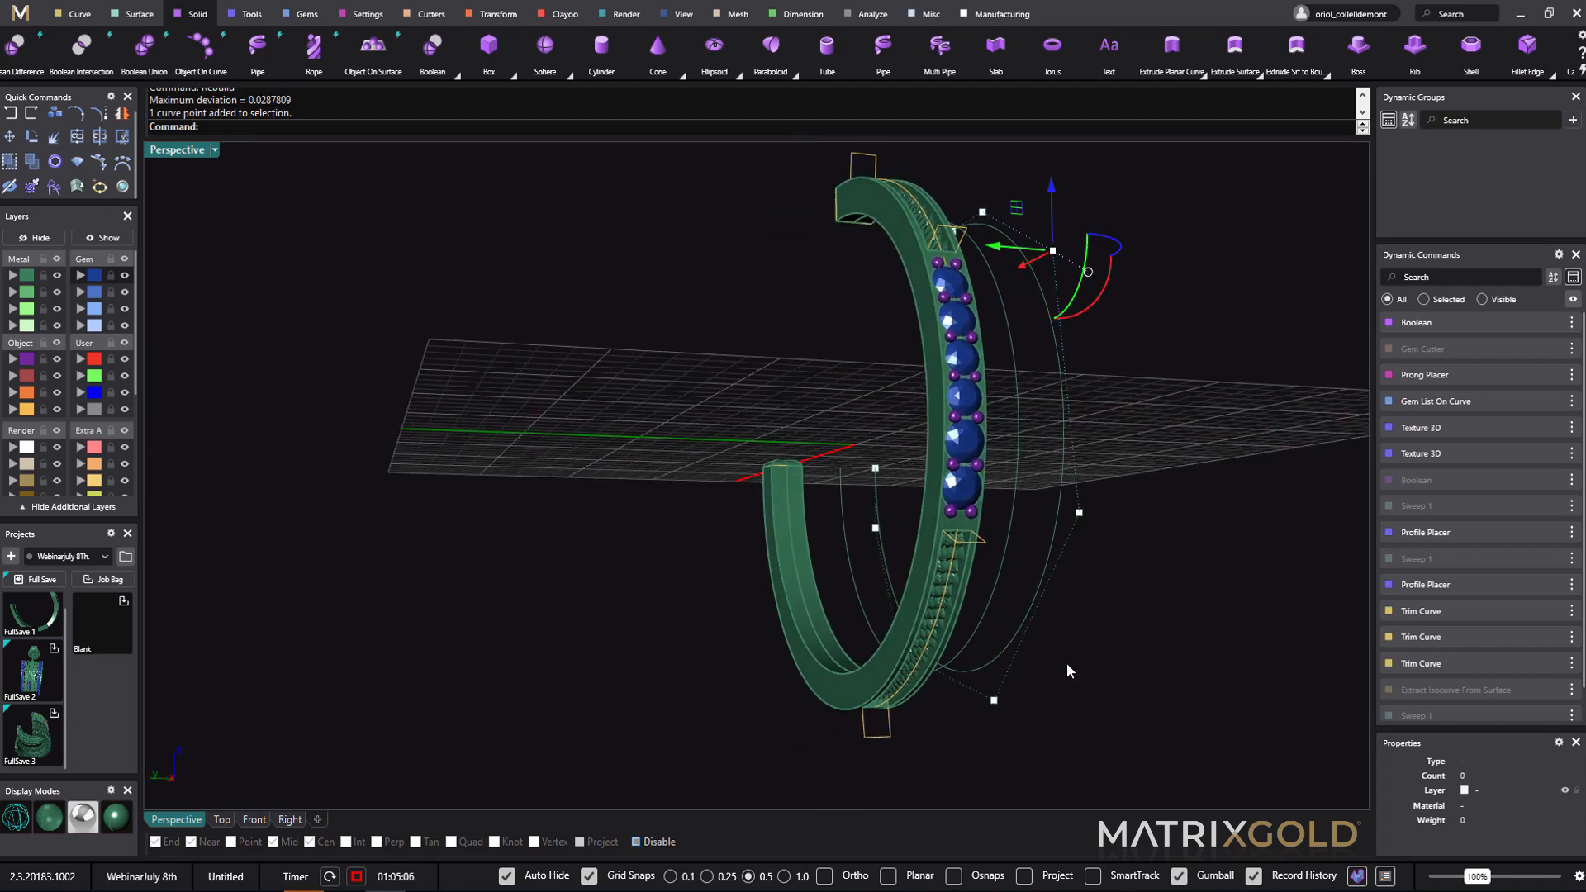
{"action": "left_click", "coordinate": [993, 700], "text": "shift"}
{"action": "right_click_drag", "start_coordinate": [1122, 613], "coordinate": [1051, 638]}
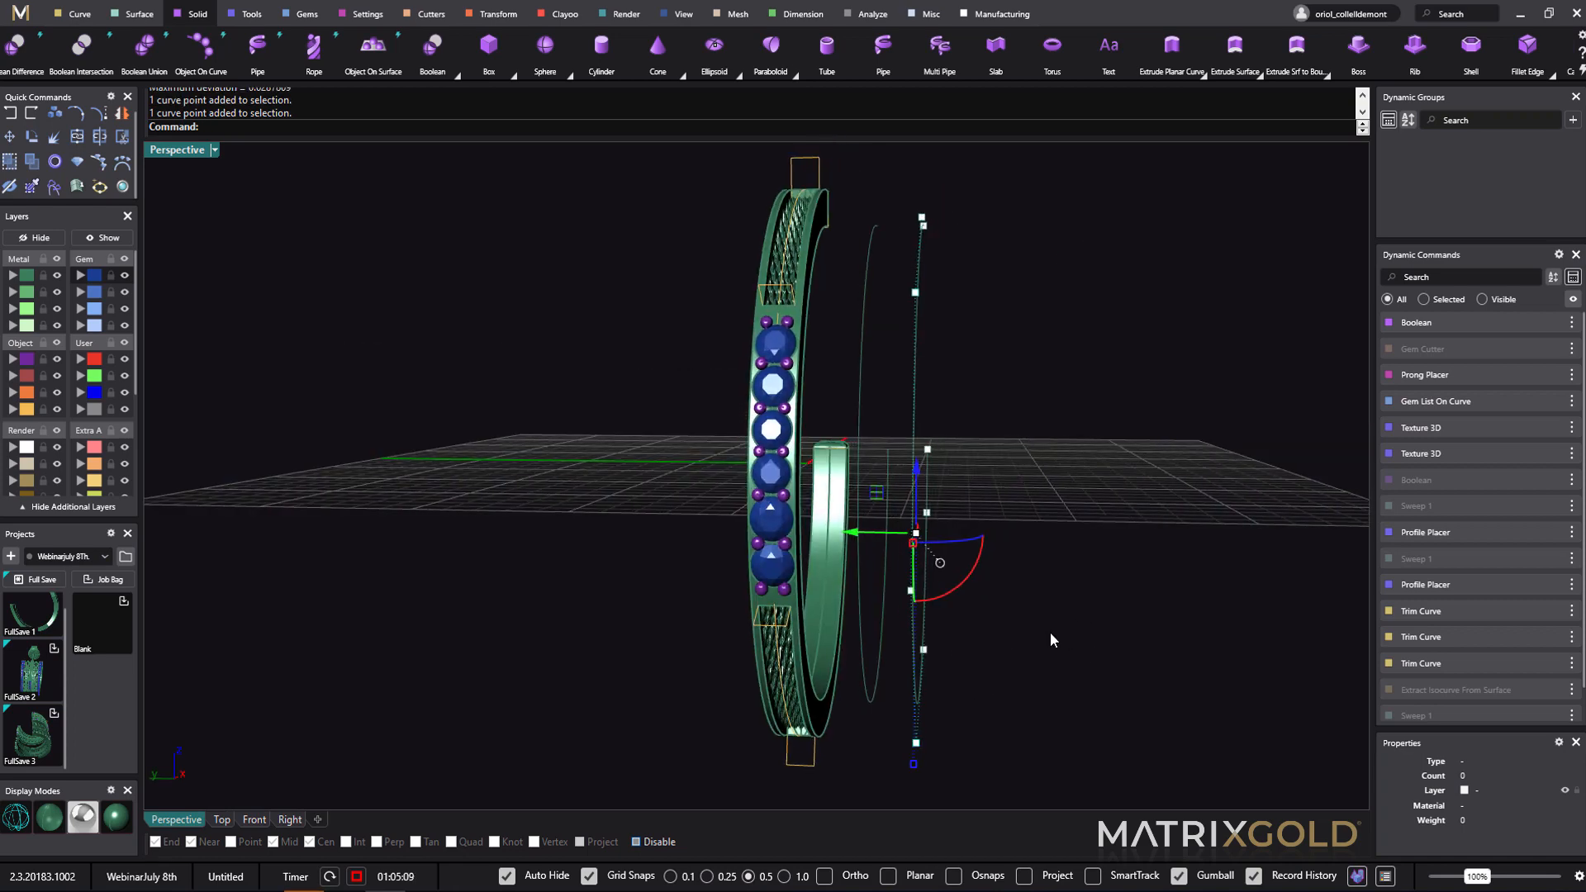
{"action": "left_click_drag", "start_coordinate": [861, 535], "coordinate": [839, 539]}
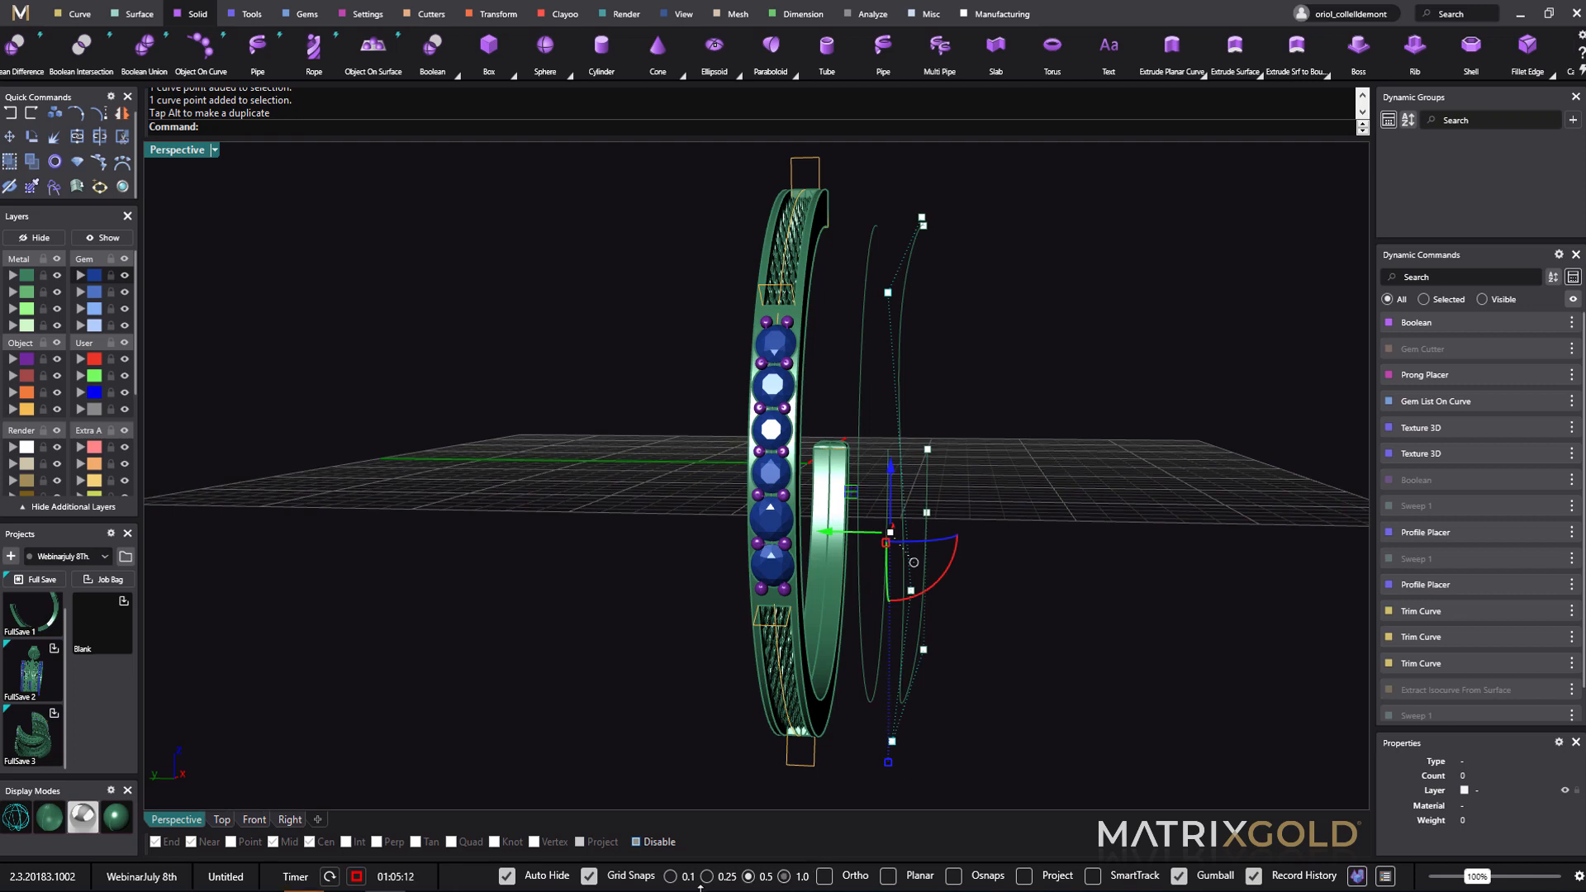
{"action": "left_click", "coordinate": [589, 875]}
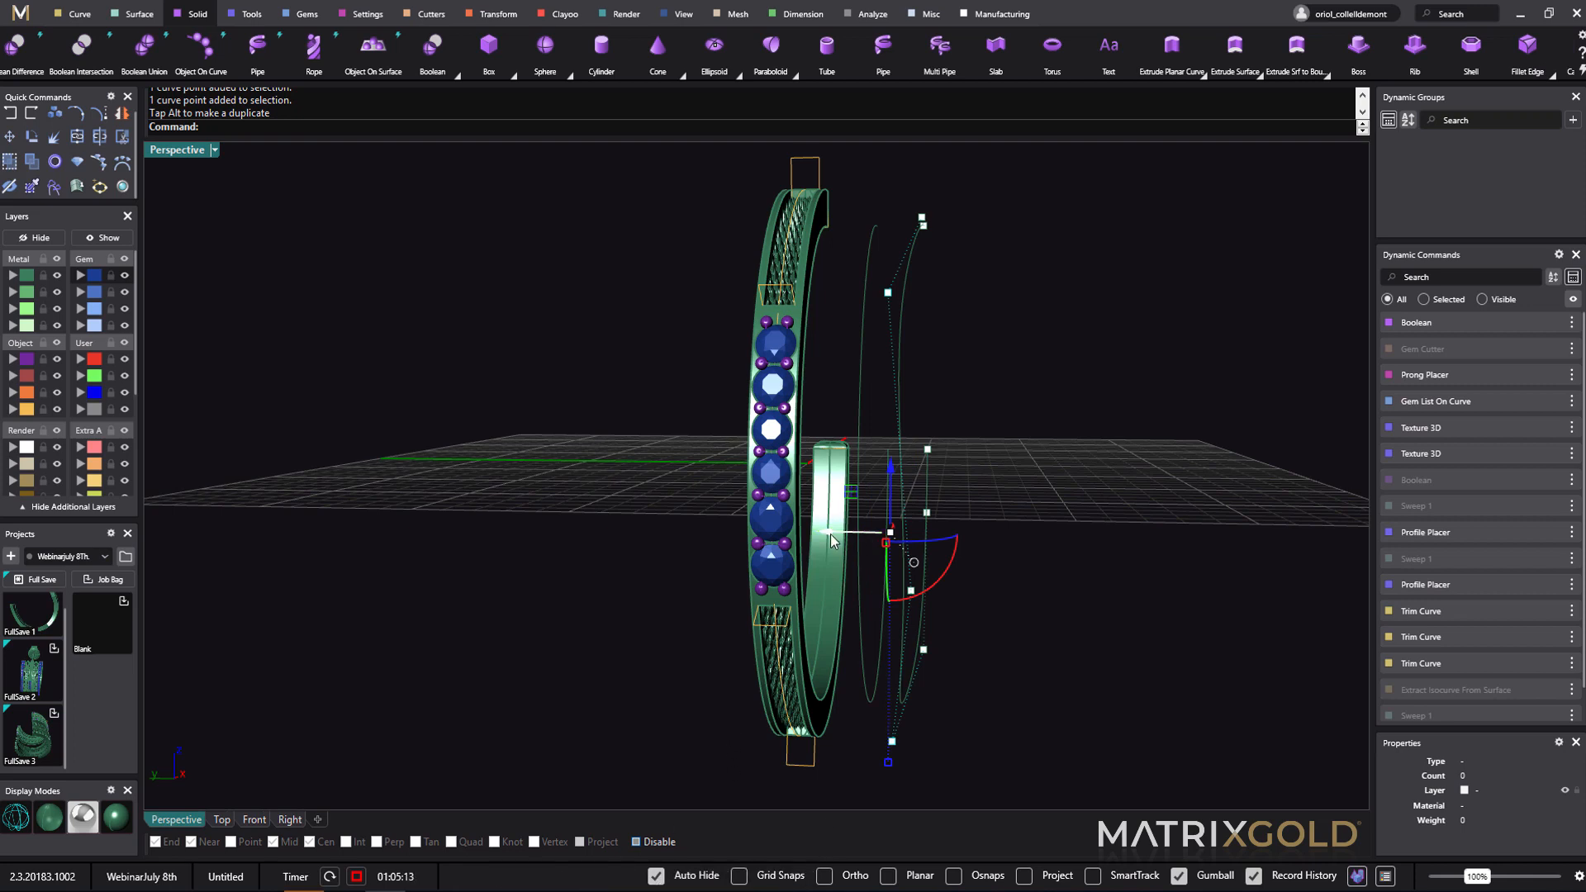
{"action": "left_click_drag", "start_coordinate": [831, 541], "coordinate": [816, 538]}
{"action": "right_click", "coordinate": [1139, 553]}
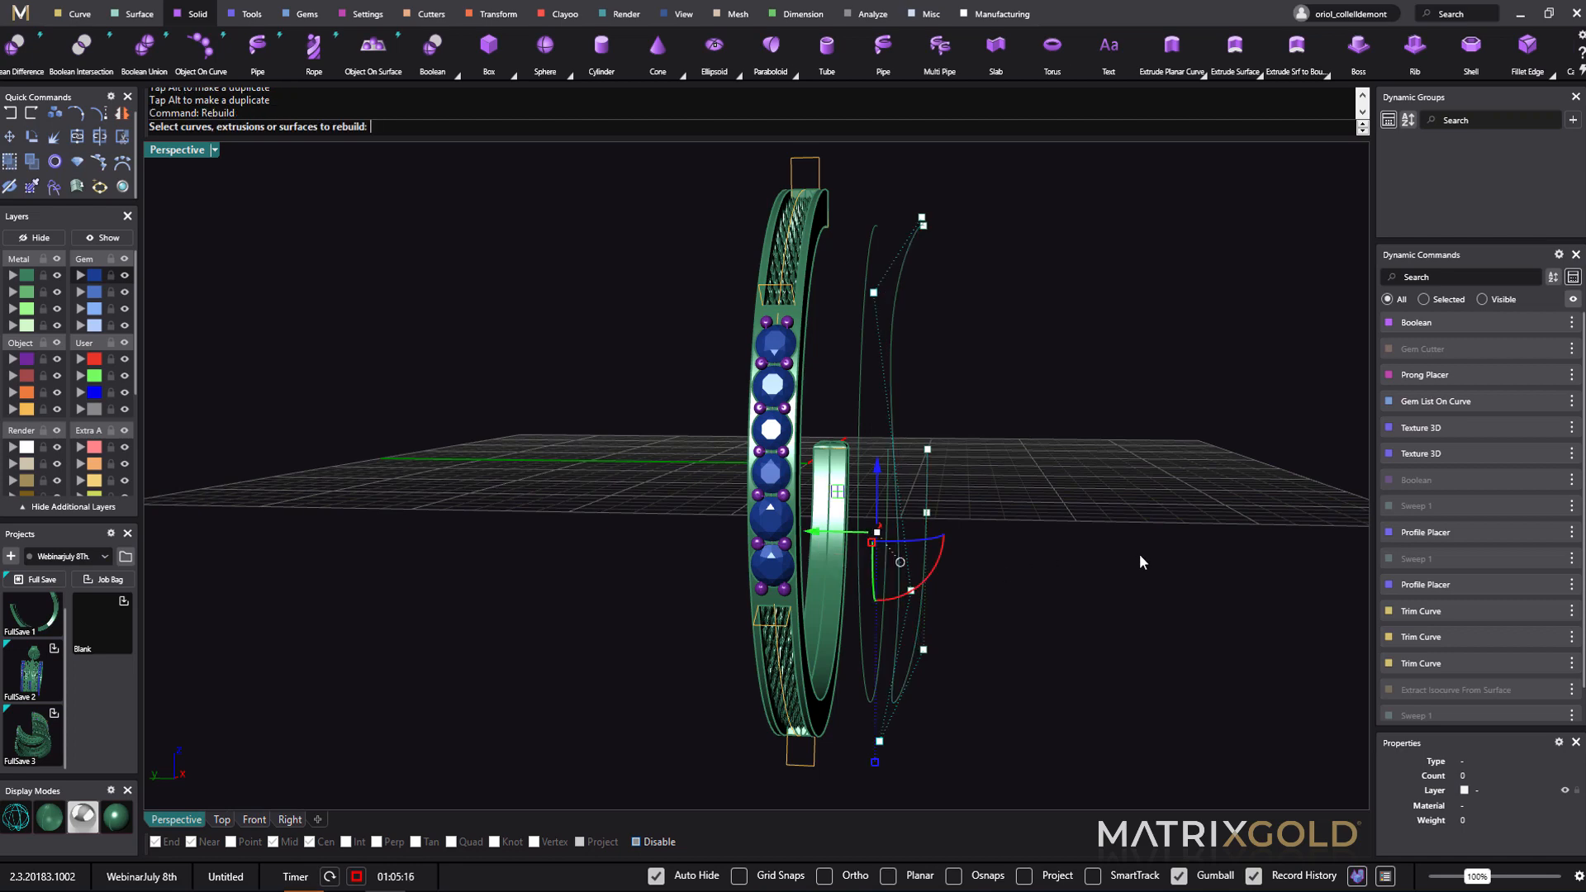
- Set up Profile Placer between the two reshaped guide curves and assign the straight square shank profile
{"action": "key", "text": "Escape"}
{"action": "key", "text": "Escape"}
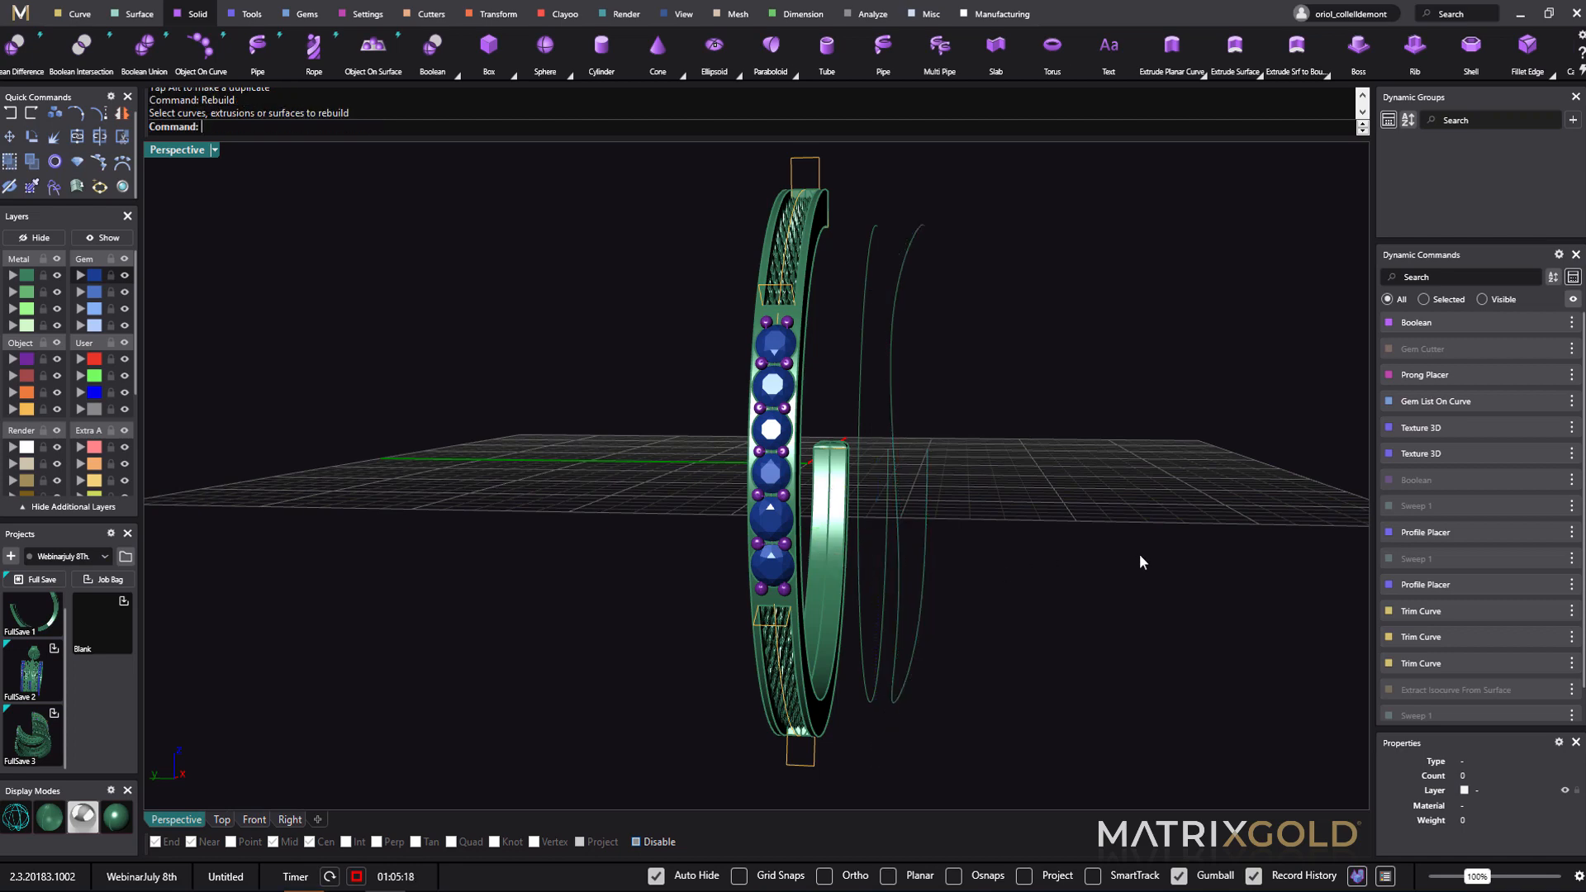
{"action": "mouse_move", "coordinate": [1140, 556]}
{"action": "right_mouse_down"}
{"action": "mouse_move", "coordinate": [1157, 556]}
{"action": "mouse_move", "coordinate": [1157, 582]}
{"action": "right_mouse_up"}
{"action": "left_click", "coordinate": [899, 304]}
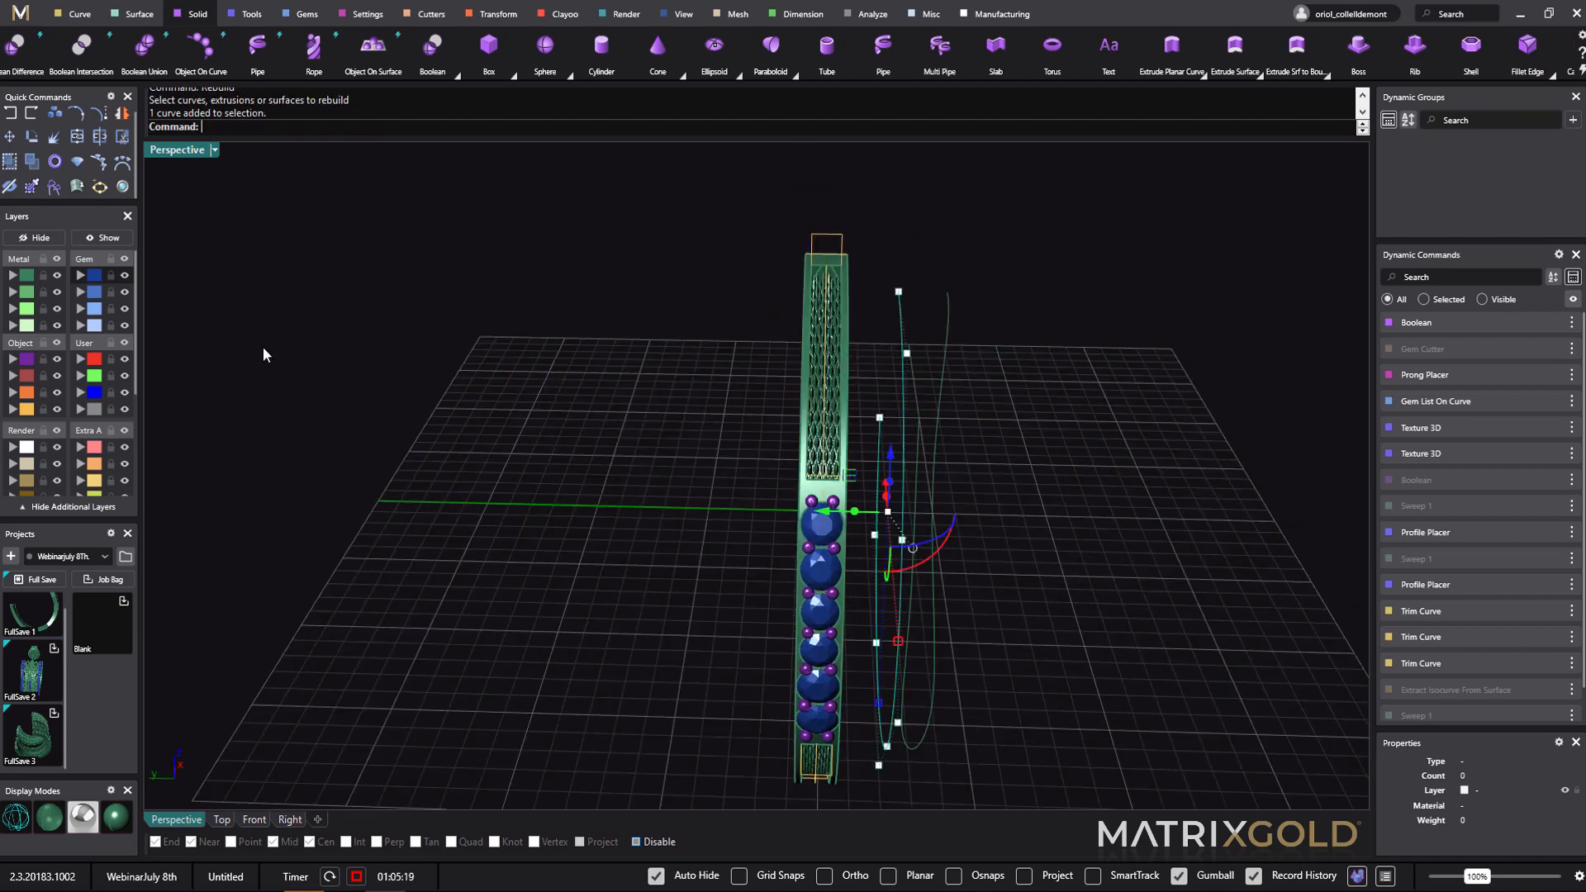
{"action": "left_click", "coordinate": [53, 187]}
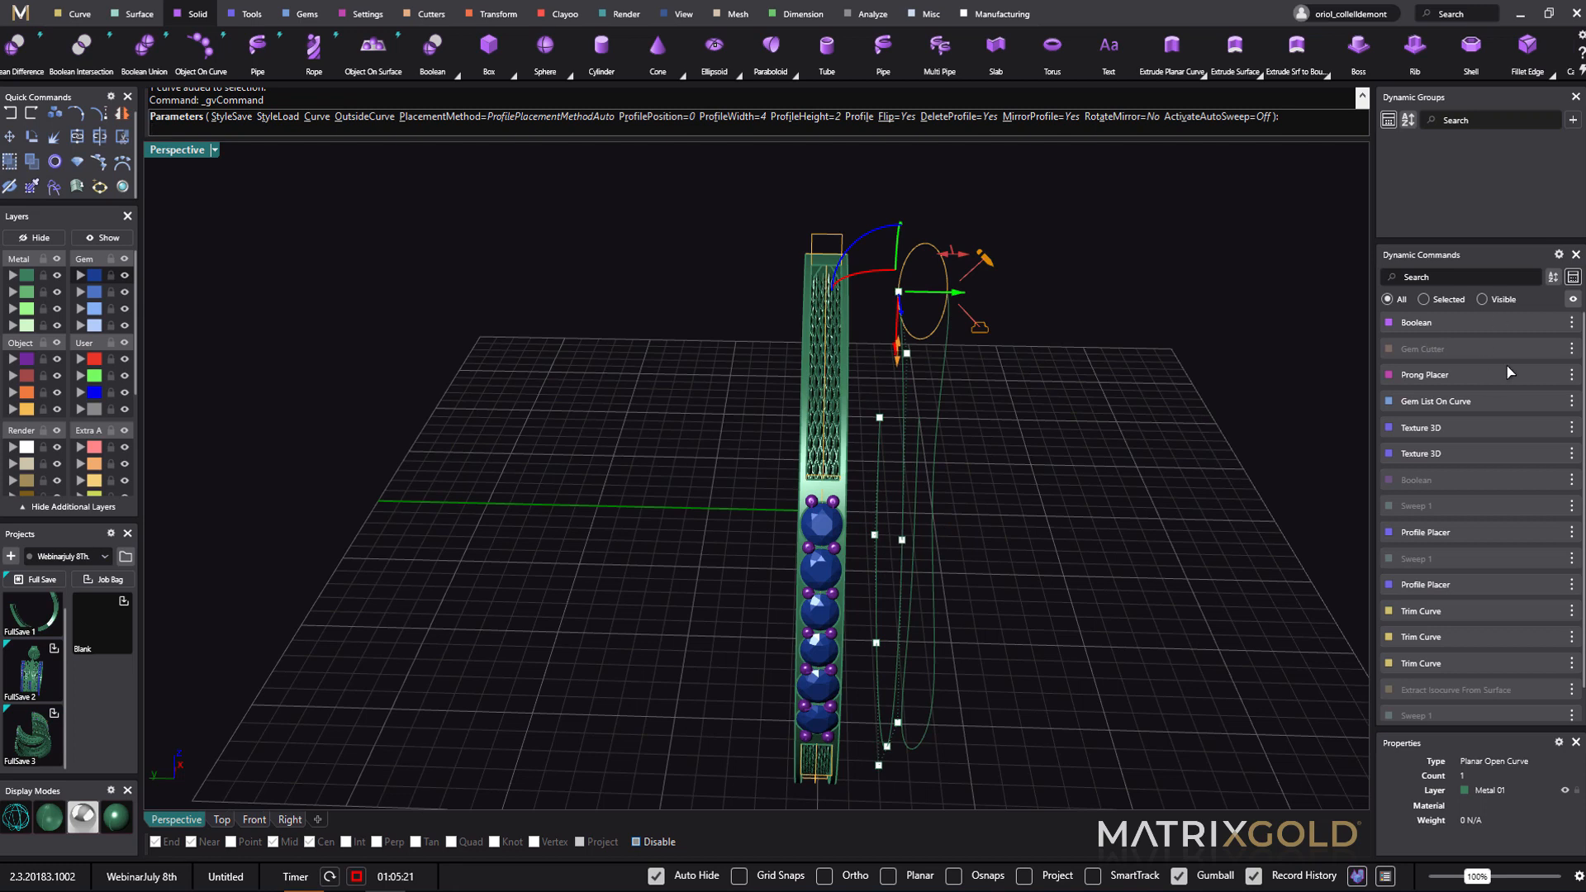
{"action": "left_click", "coordinate": [1542, 364]}
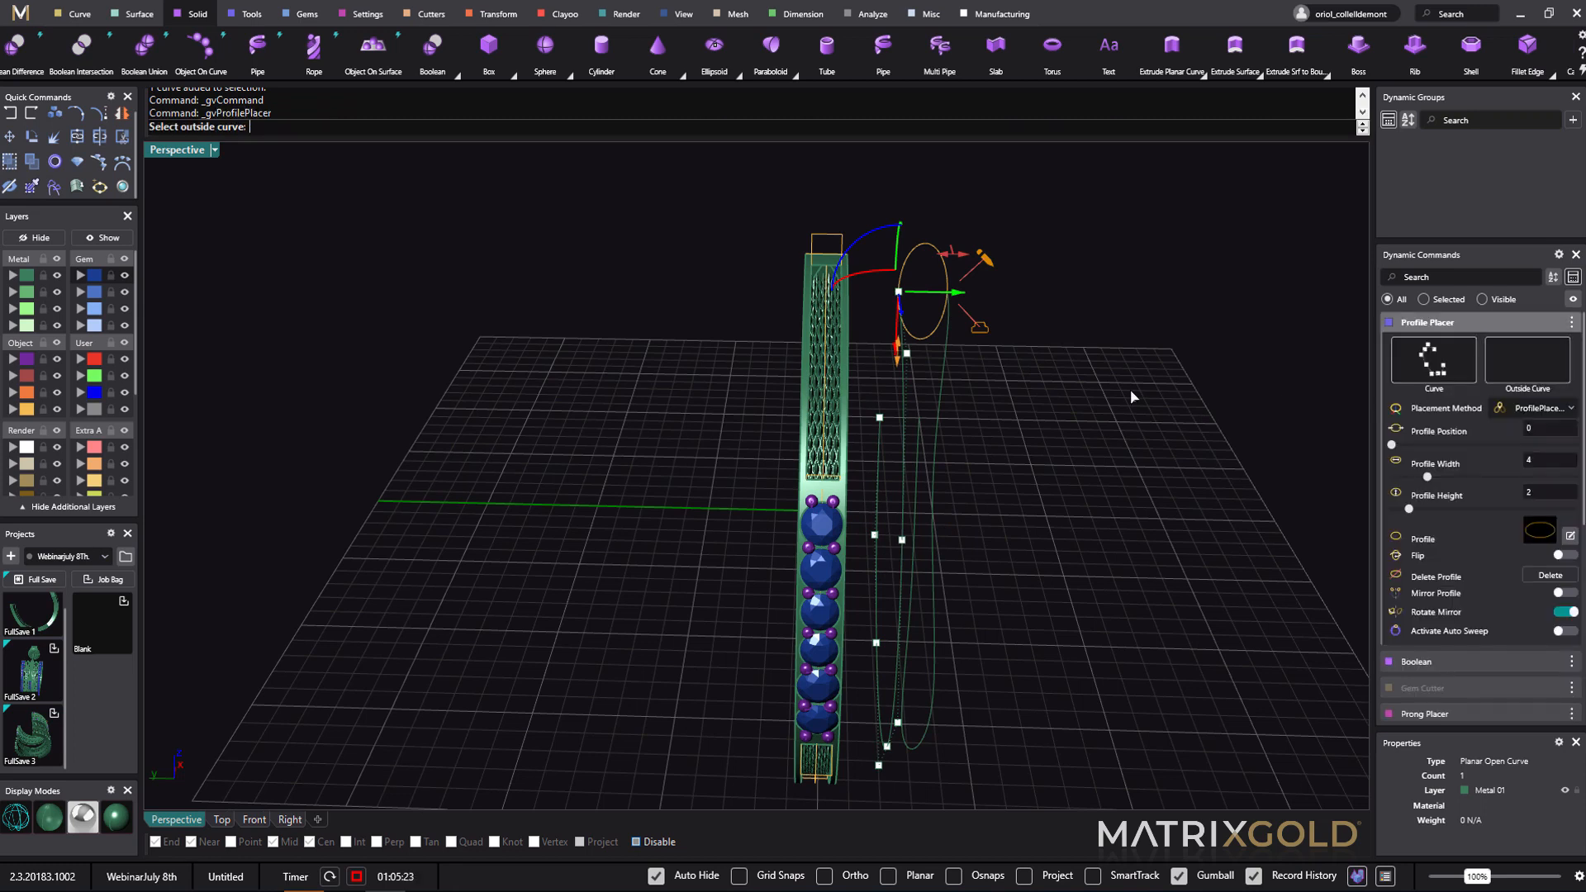
{"action": "left_click", "coordinate": [946, 355]}
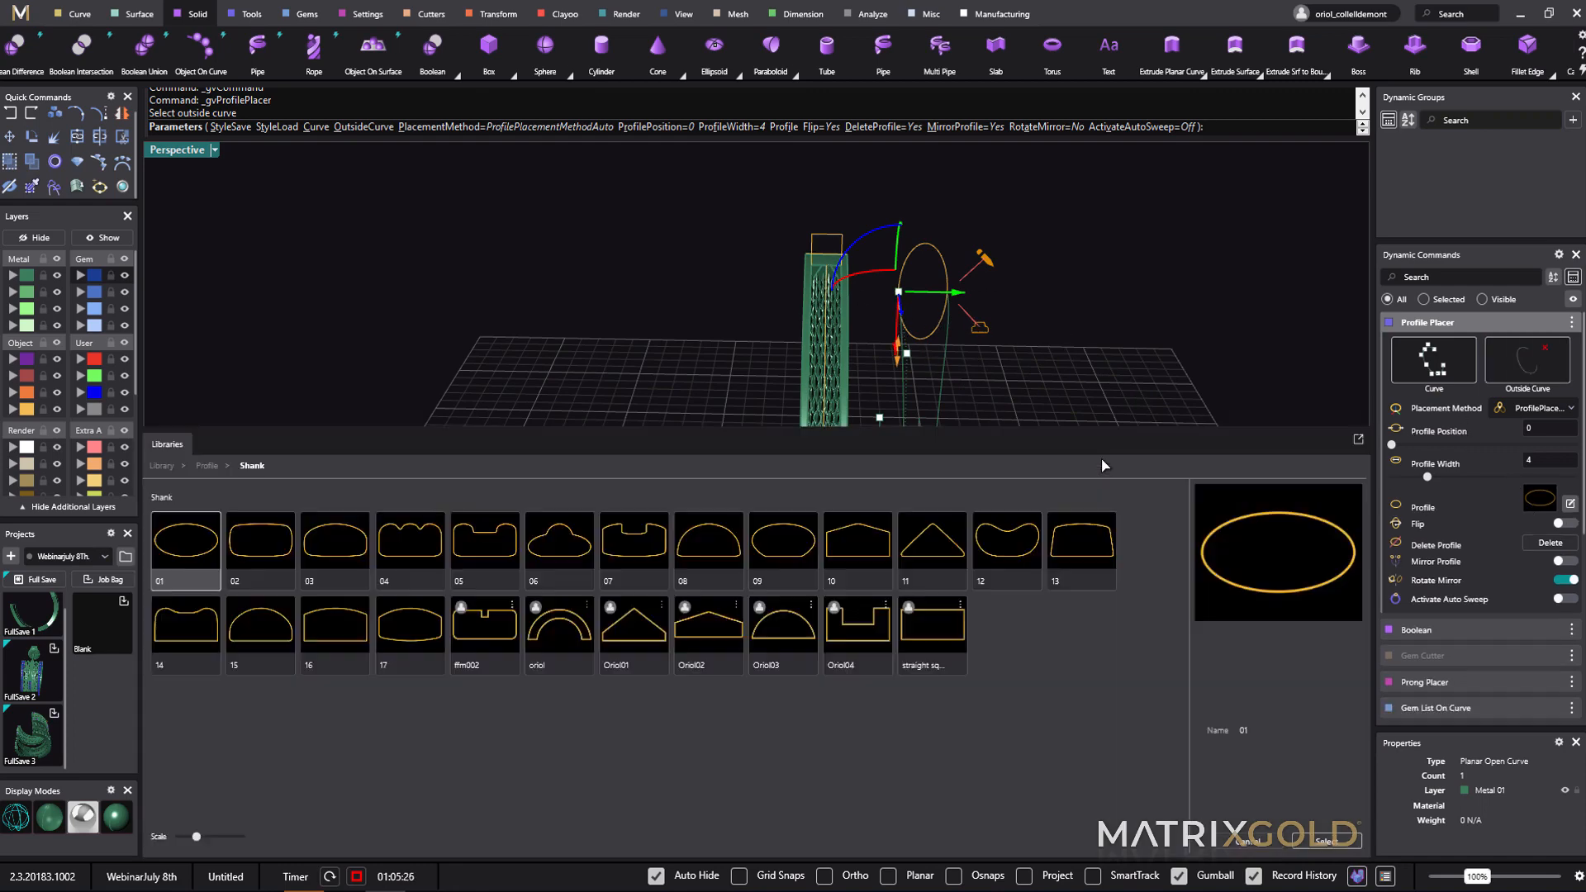
{"action": "left_click", "coordinate": [935, 635]}
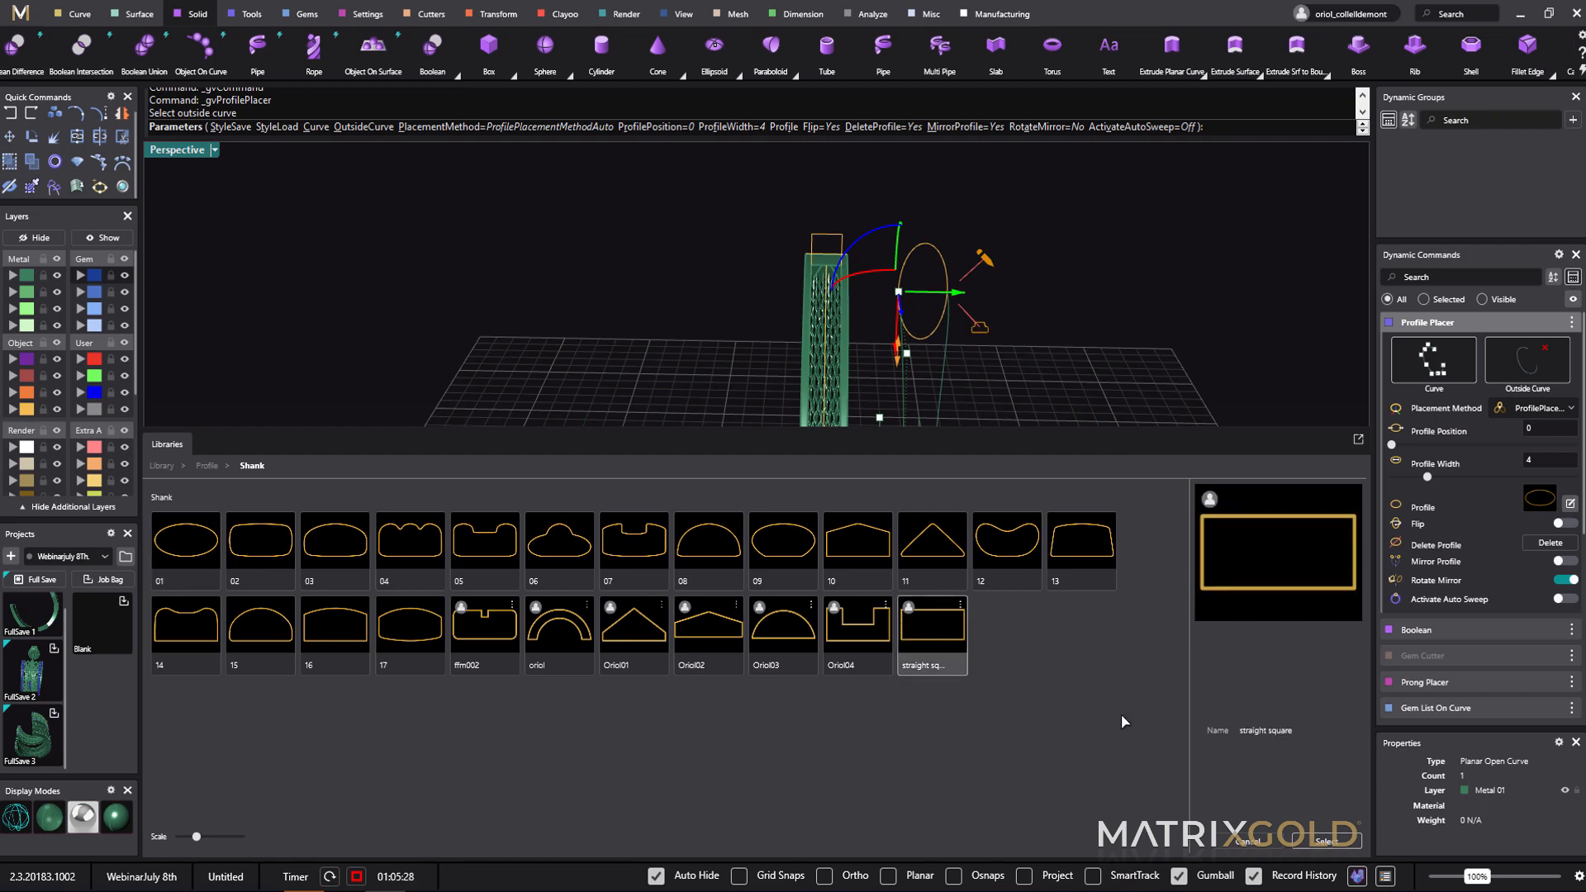
{"action": "left_click", "coordinate": [1327, 841]}
- Set the profile width to 1.6 and place another square profile at the opposite end of the guide curves, position 1
{"action": "scroll", "coordinate": [1035, 339], "scroll_direction": "up", "scroll_amount": 3}
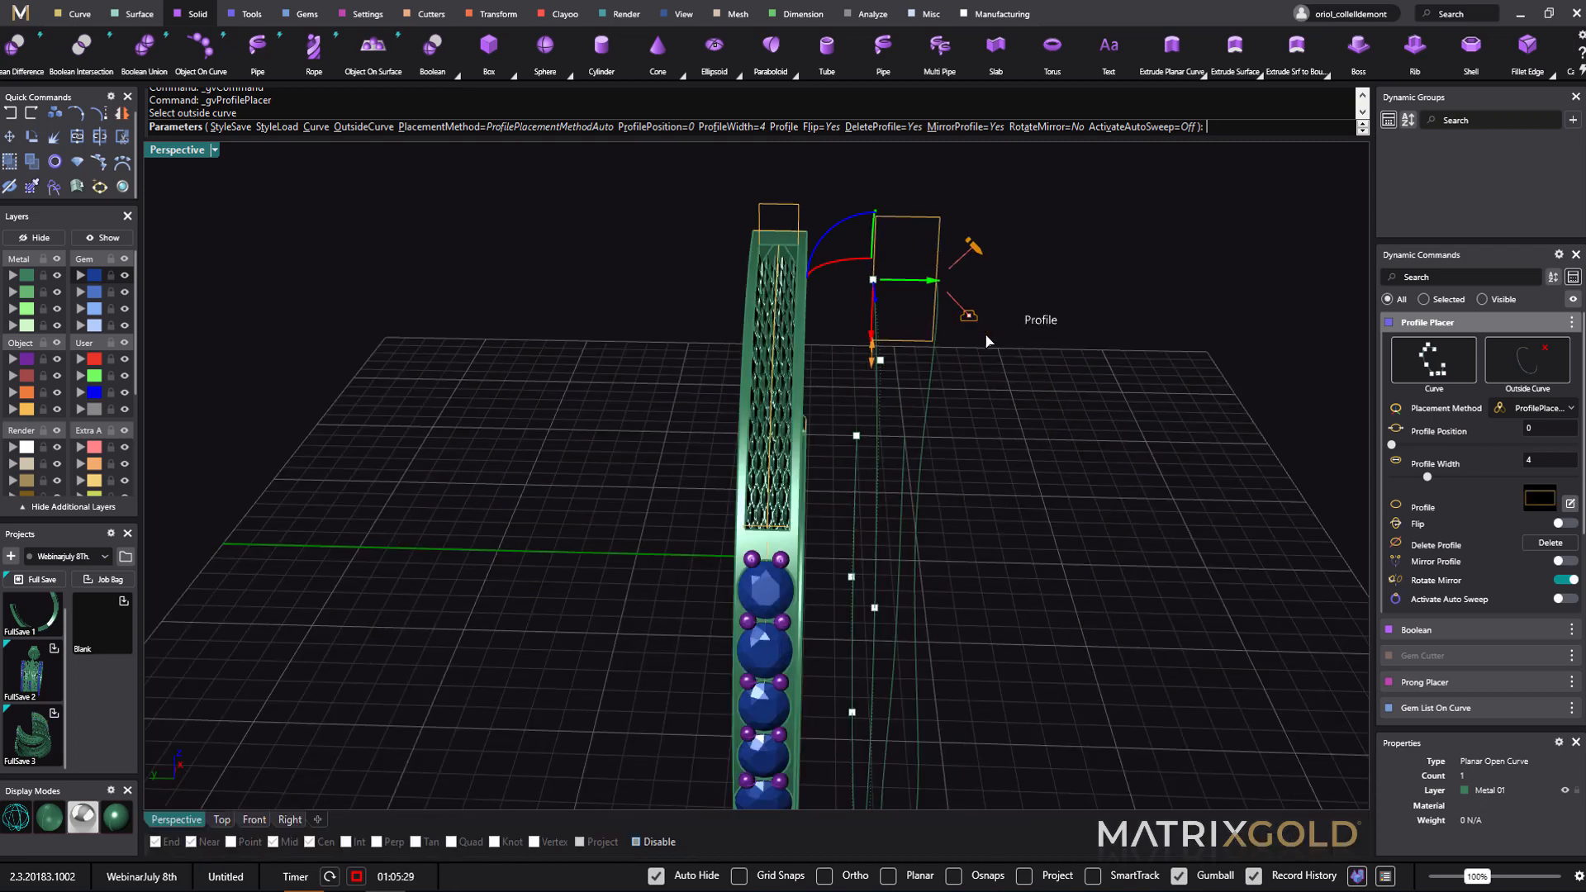
{"action": "right_click_drag", "start_coordinate": [904, 427], "coordinate": [884, 461]}
{"action": "left_click_drag", "start_coordinate": [912, 427], "coordinate": [942, 398]}
{"action": "right_click_drag", "start_coordinate": [942, 398], "coordinate": [1064, 503]}
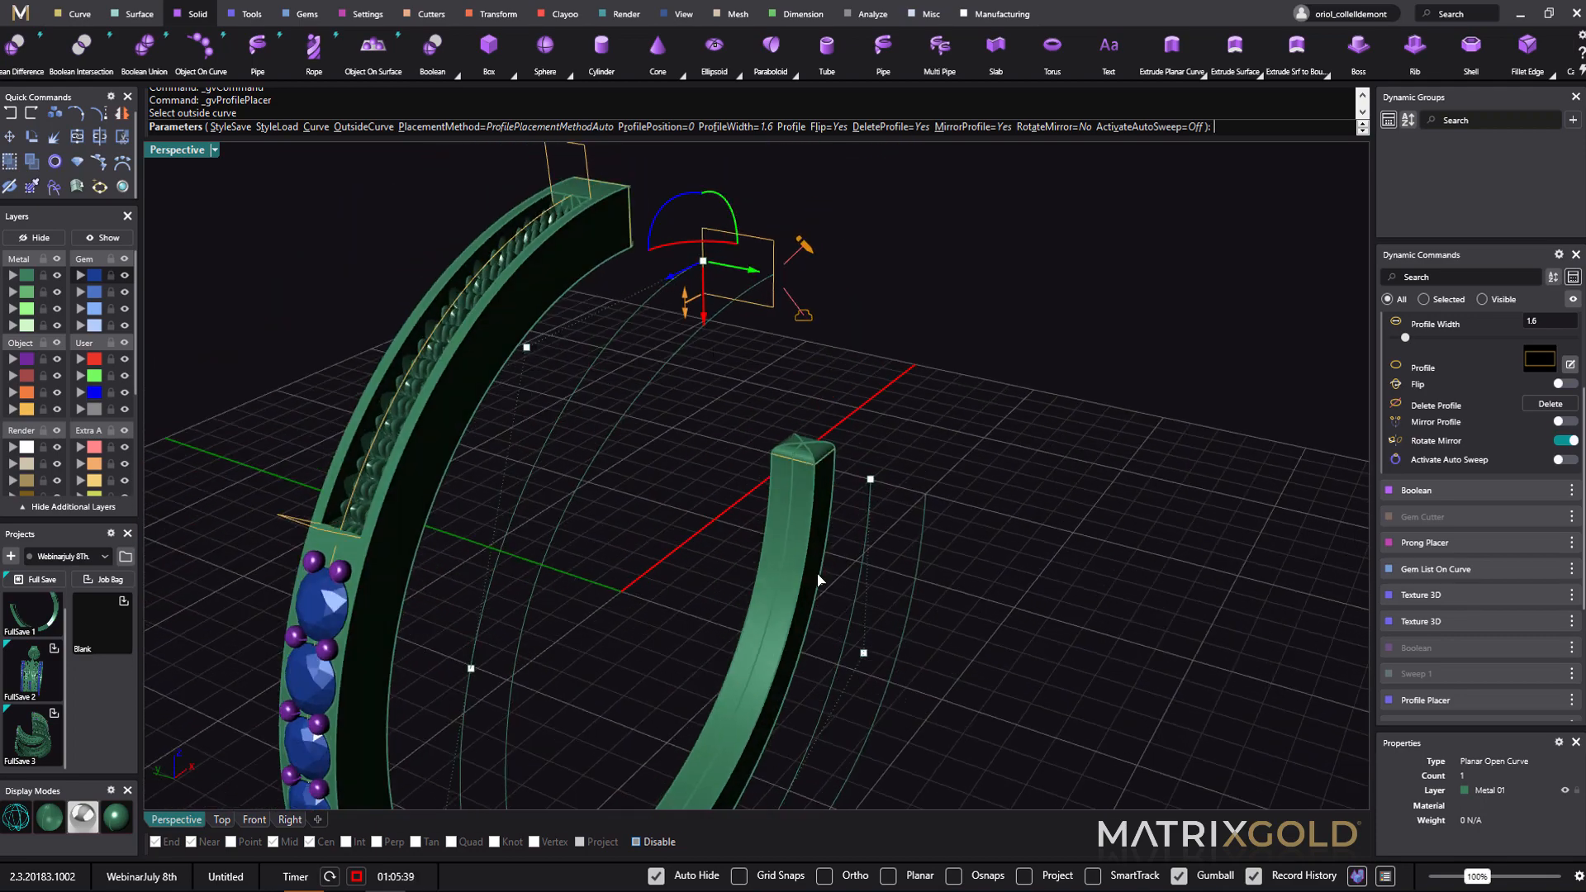
{"action": "left_click", "coordinate": [872, 494]}
{"action": "right_click_drag", "start_coordinate": [910, 531], "coordinate": [1055, 552]}
{"action": "right_click", "coordinate": [1054, 552]}
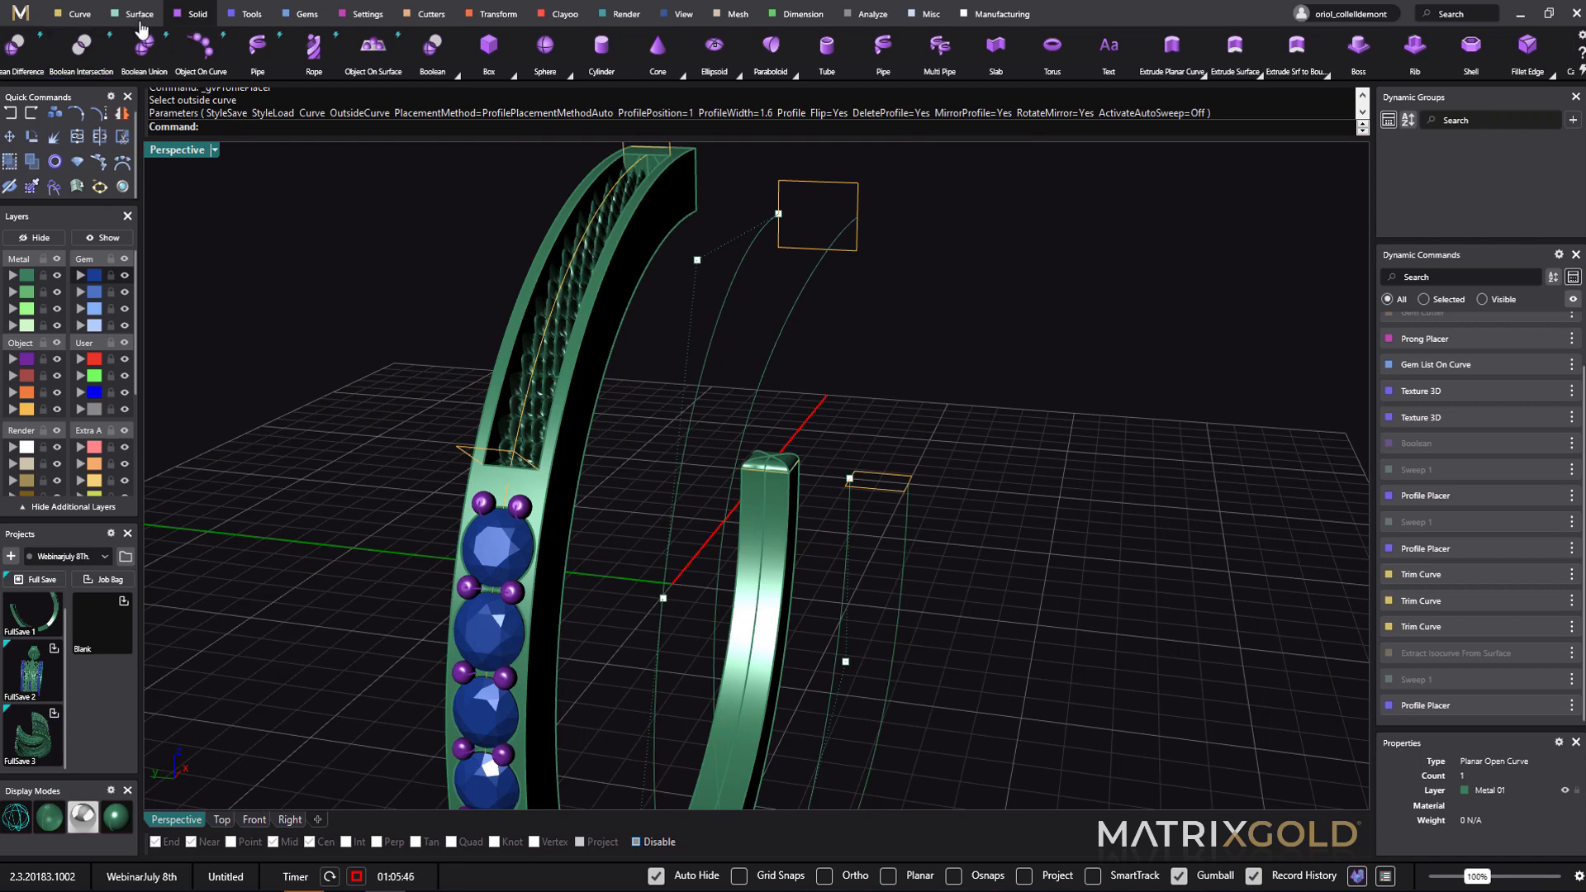
- Create the second band with Sweep 2, using both guide curves as rails and the two square end profiles
{"action": "left_click", "coordinate": [141, 15]}
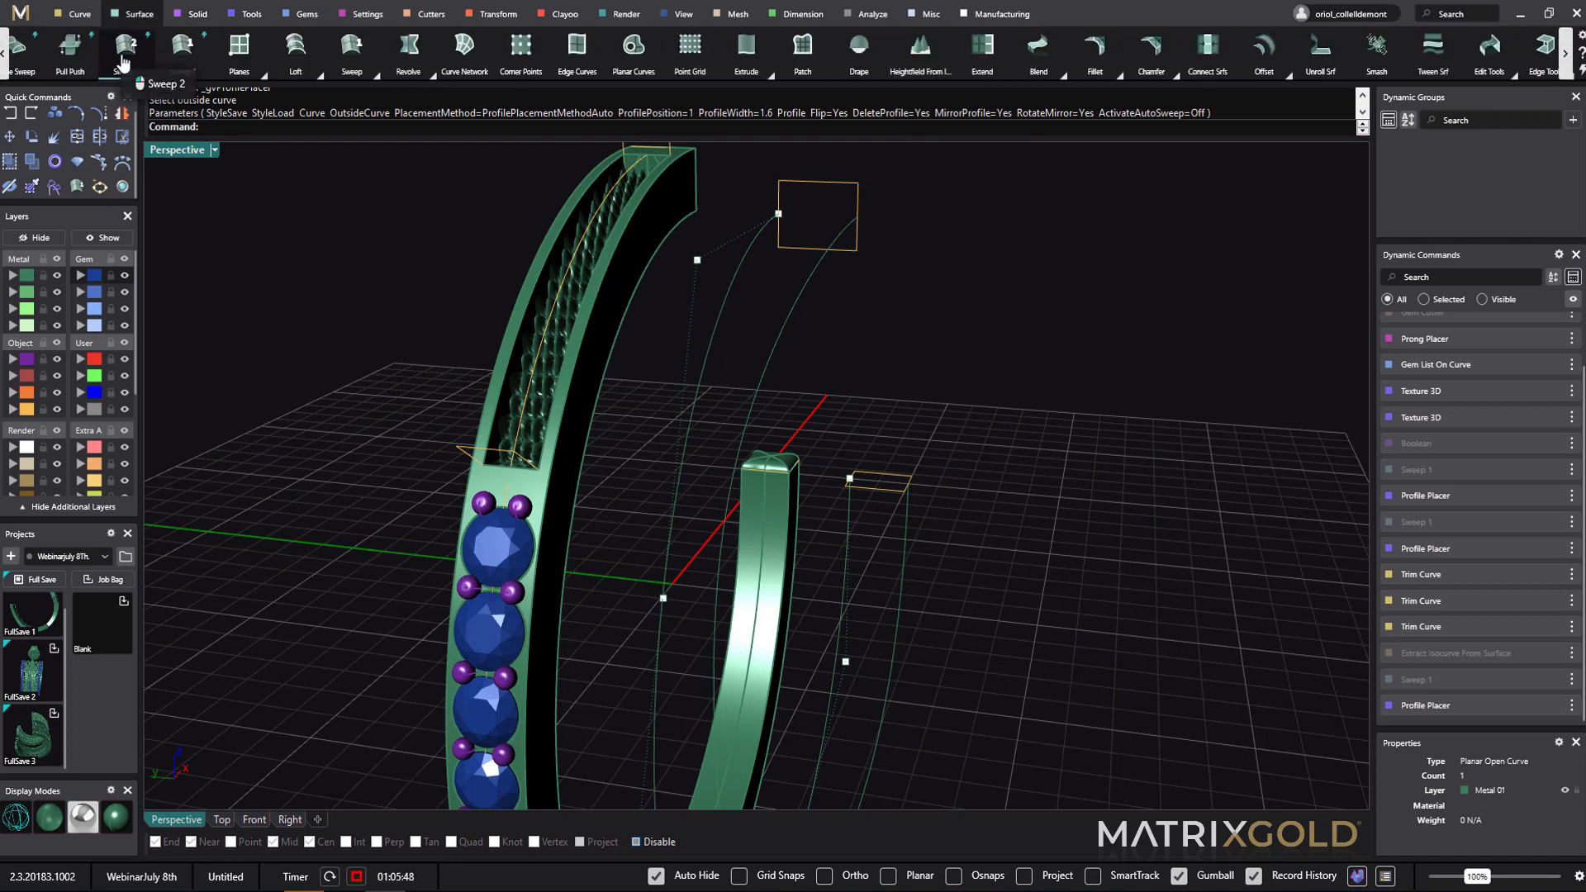
{"action": "left_click", "coordinate": [122, 62]}
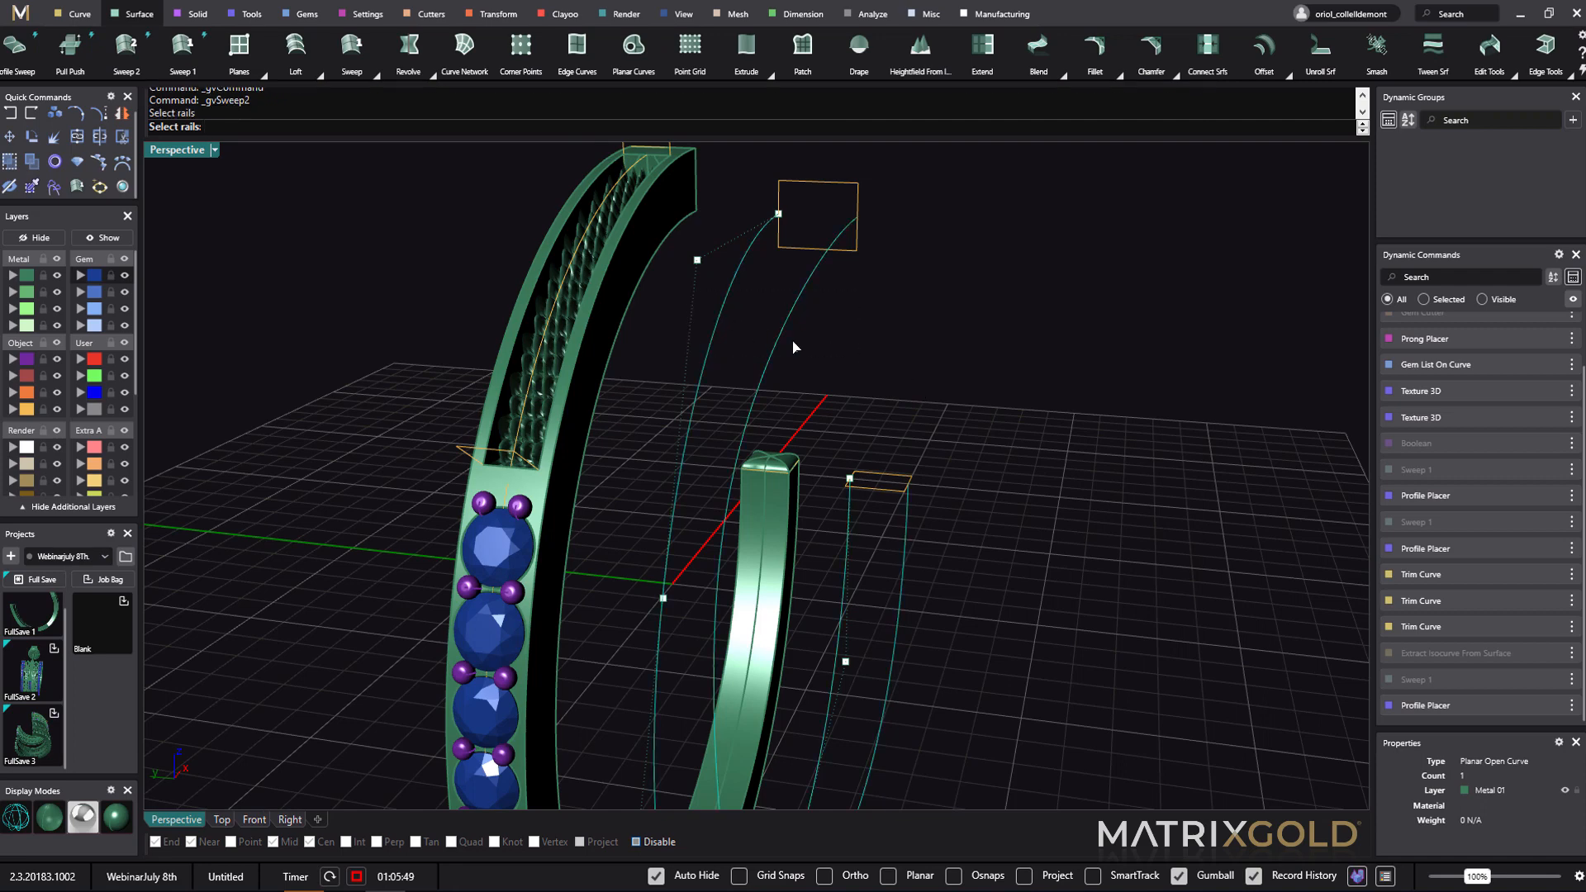
{"action": "left_click", "coordinate": [842, 193]}
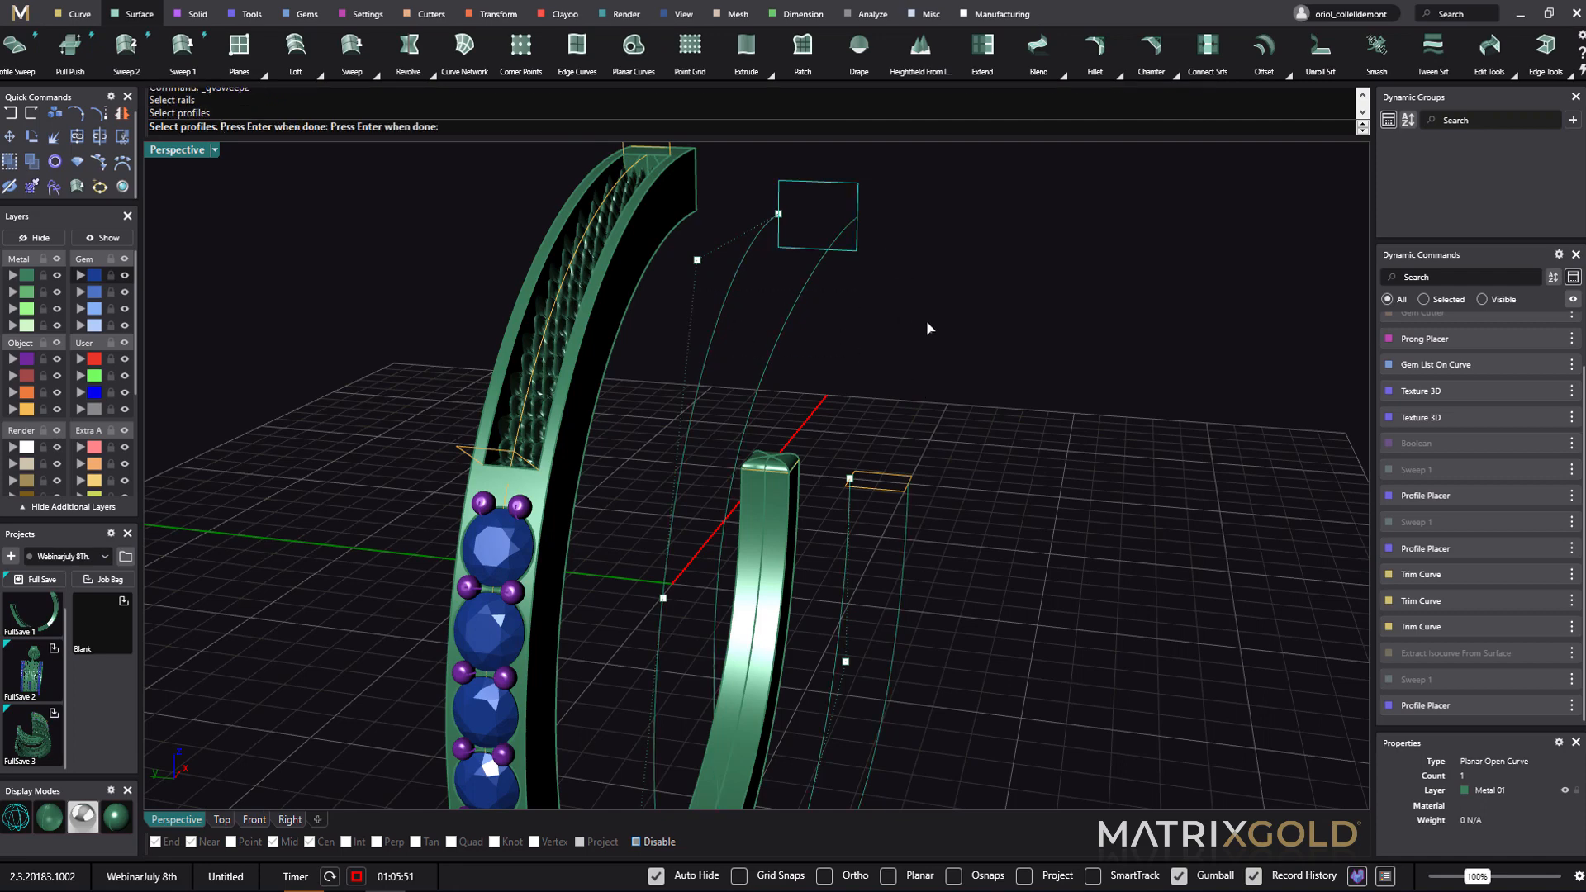
{"action": "left_click", "coordinate": [893, 477]}
{"action": "key", "text": "Return"}
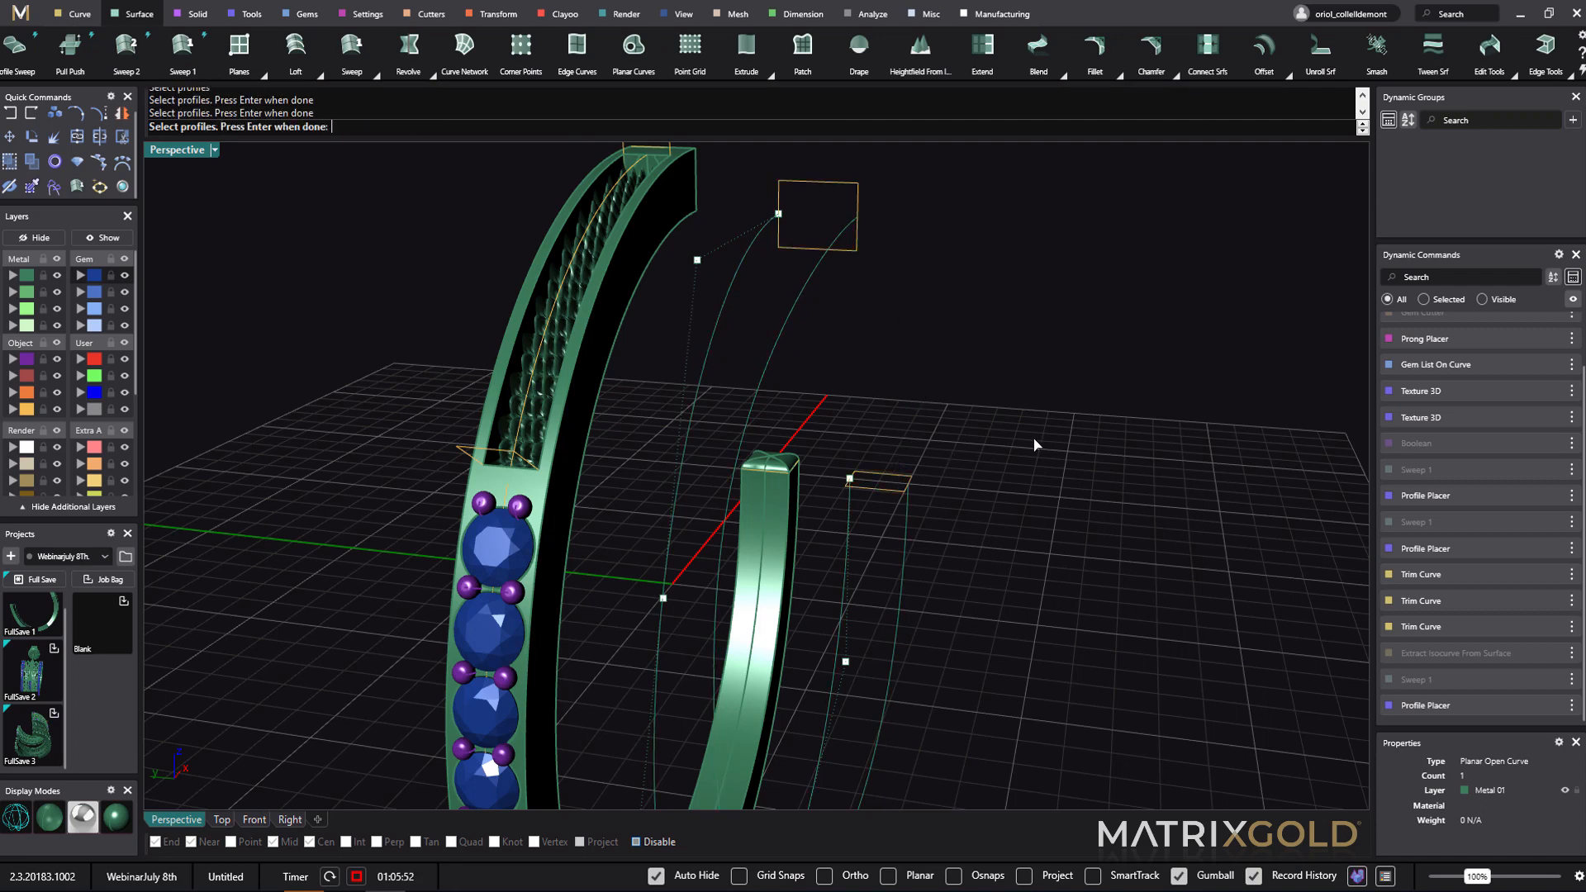
{"action": "right_click_drag", "start_coordinate": [1061, 495], "coordinate": [1085, 428]}
{"action": "scroll", "coordinate": [1083, 409], "scroll_direction": "down", "scroll_amount": 5}
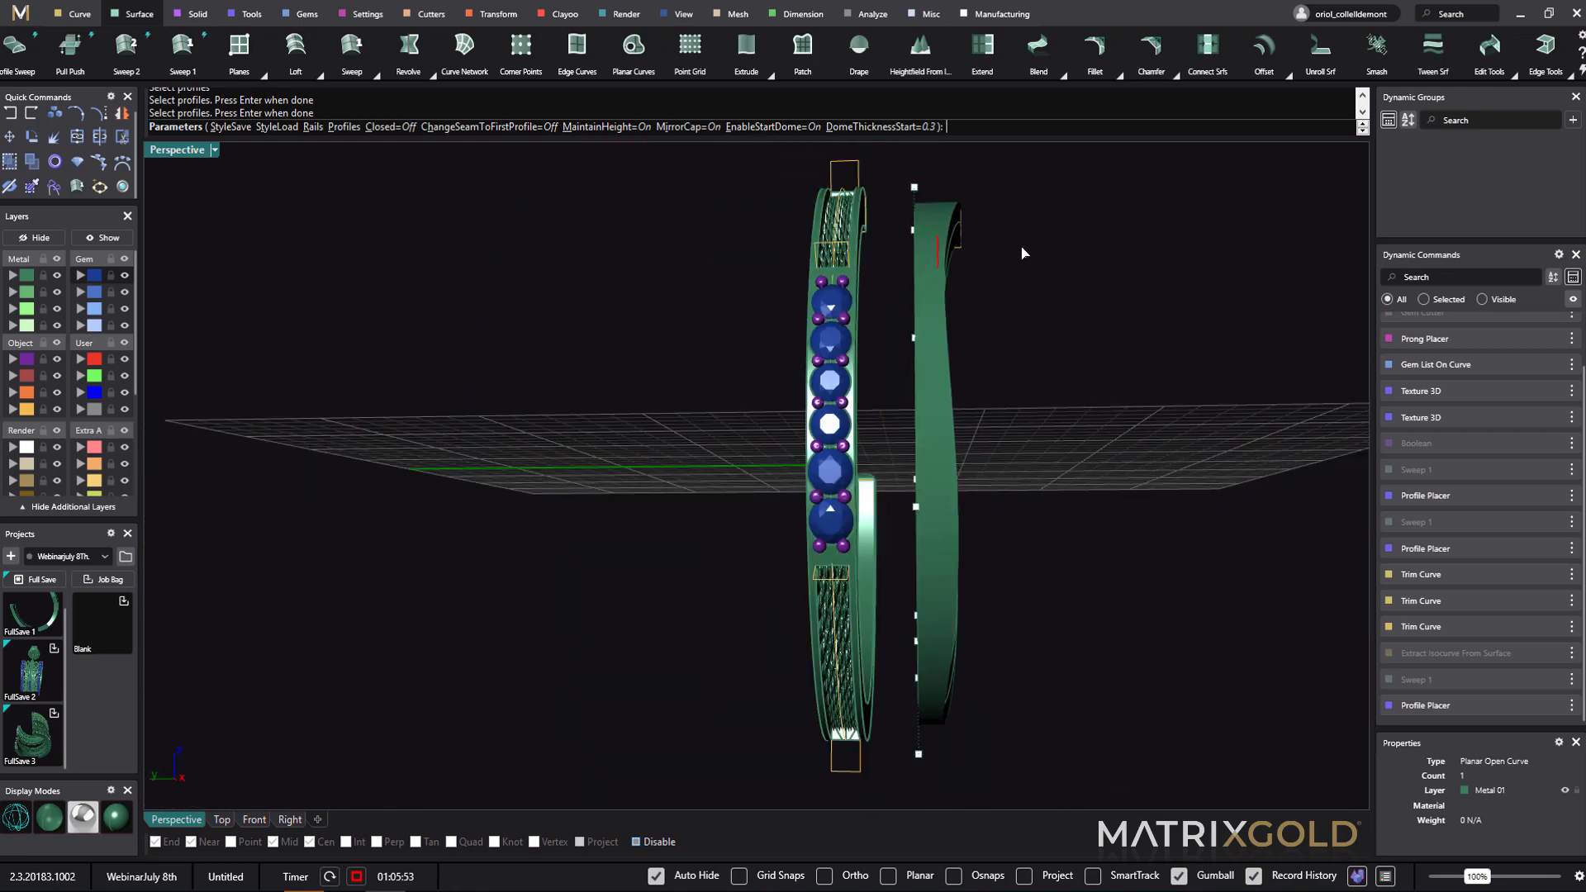
{"action": "right_click_drag", "start_coordinate": [1024, 601], "coordinate": [1104, 620]}
{"action": "key", "text": "Return"}
{"action": "right_click_drag", "start_coordinate": [1031, 541], "coordinate": [1132, 543]}
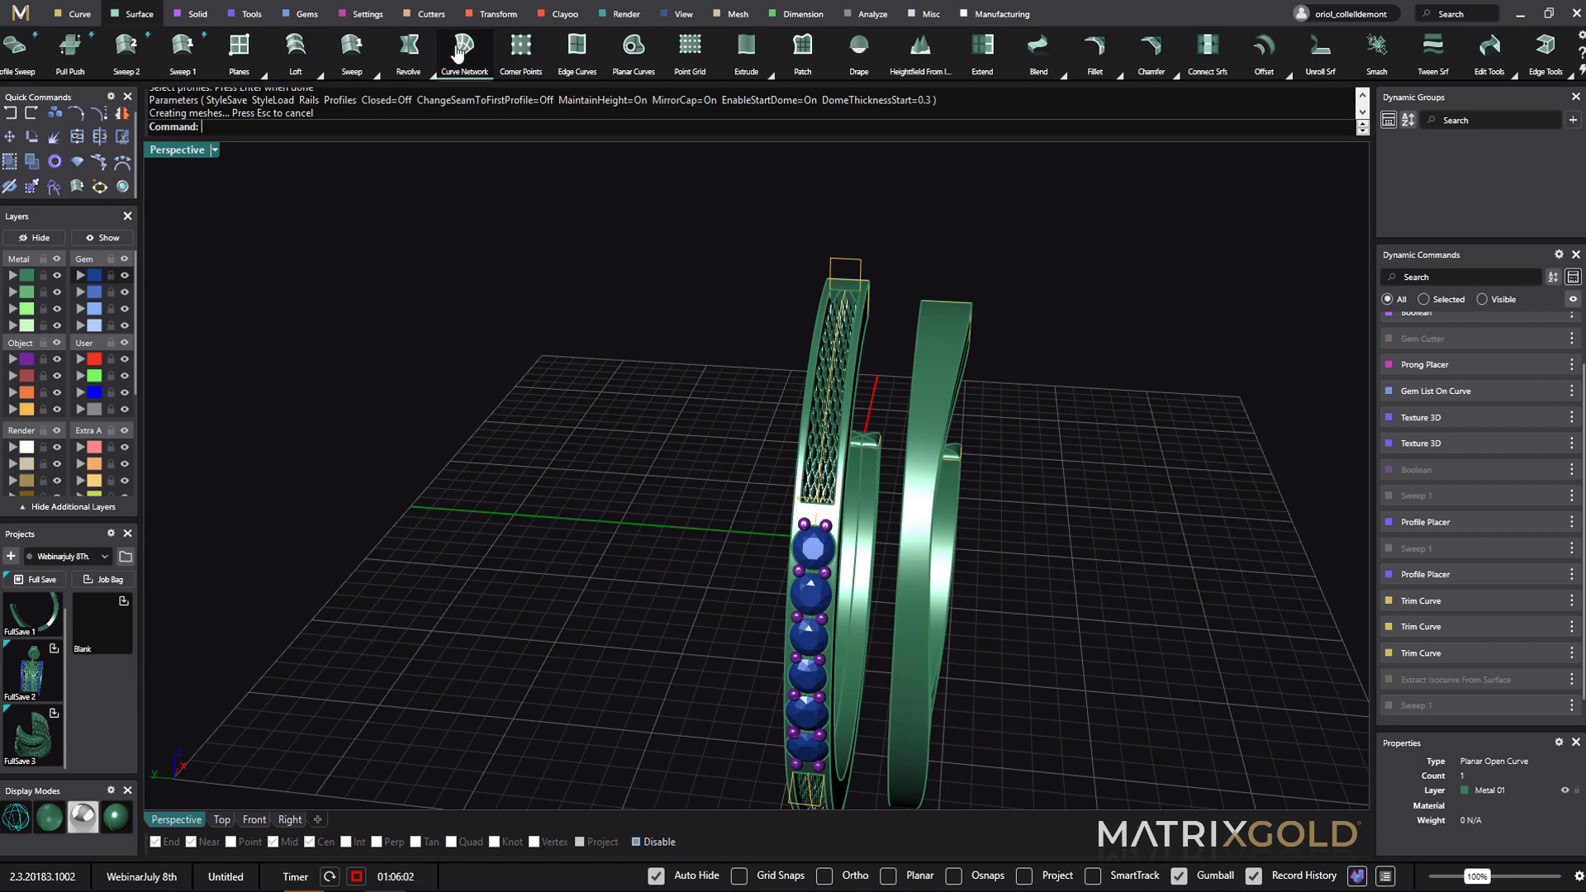
- Duplicate the two long edges of the new band's outer face as curves with Dup Edge
{"action": "left_click", "coordinate": [80, 18]}
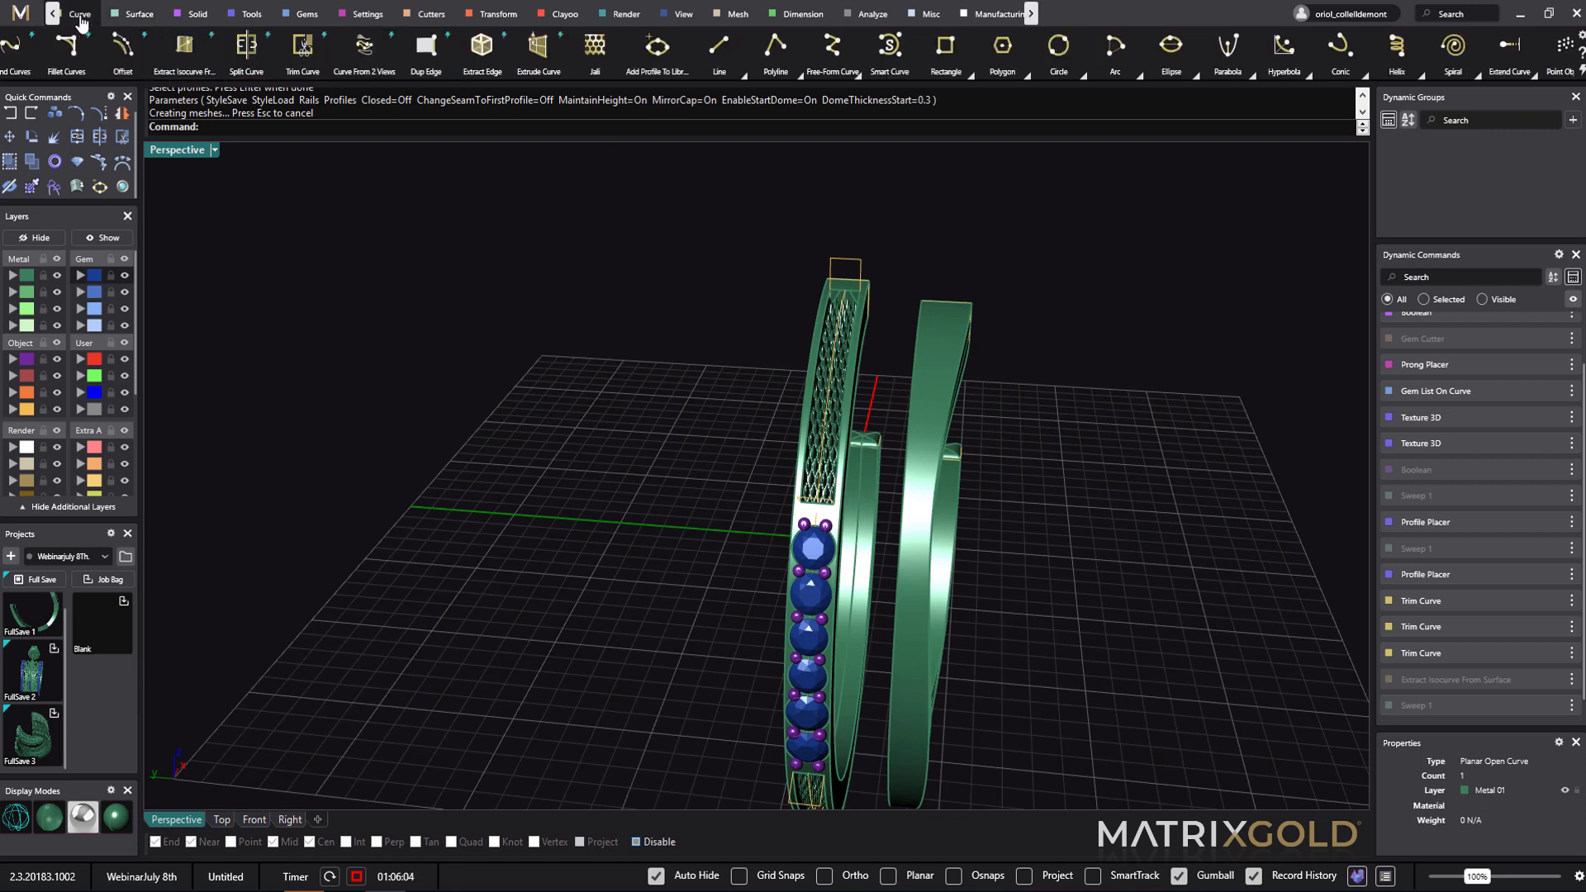
{"action": "left_click", "coordinate": [423, 50]}
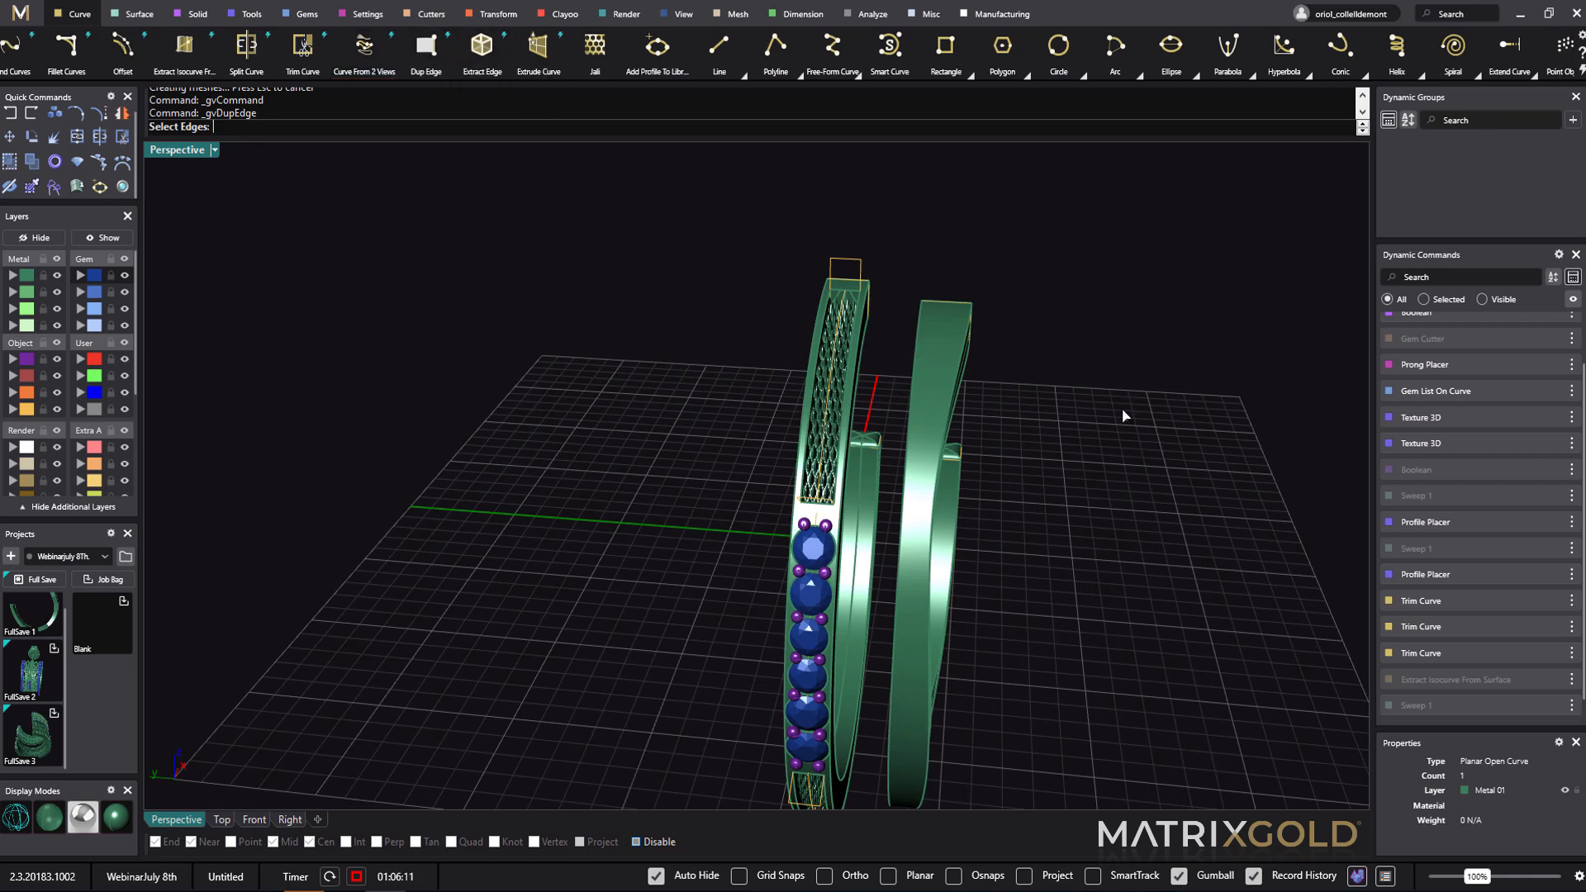
{"action": "left_click", "coordinate": [917, 327]}
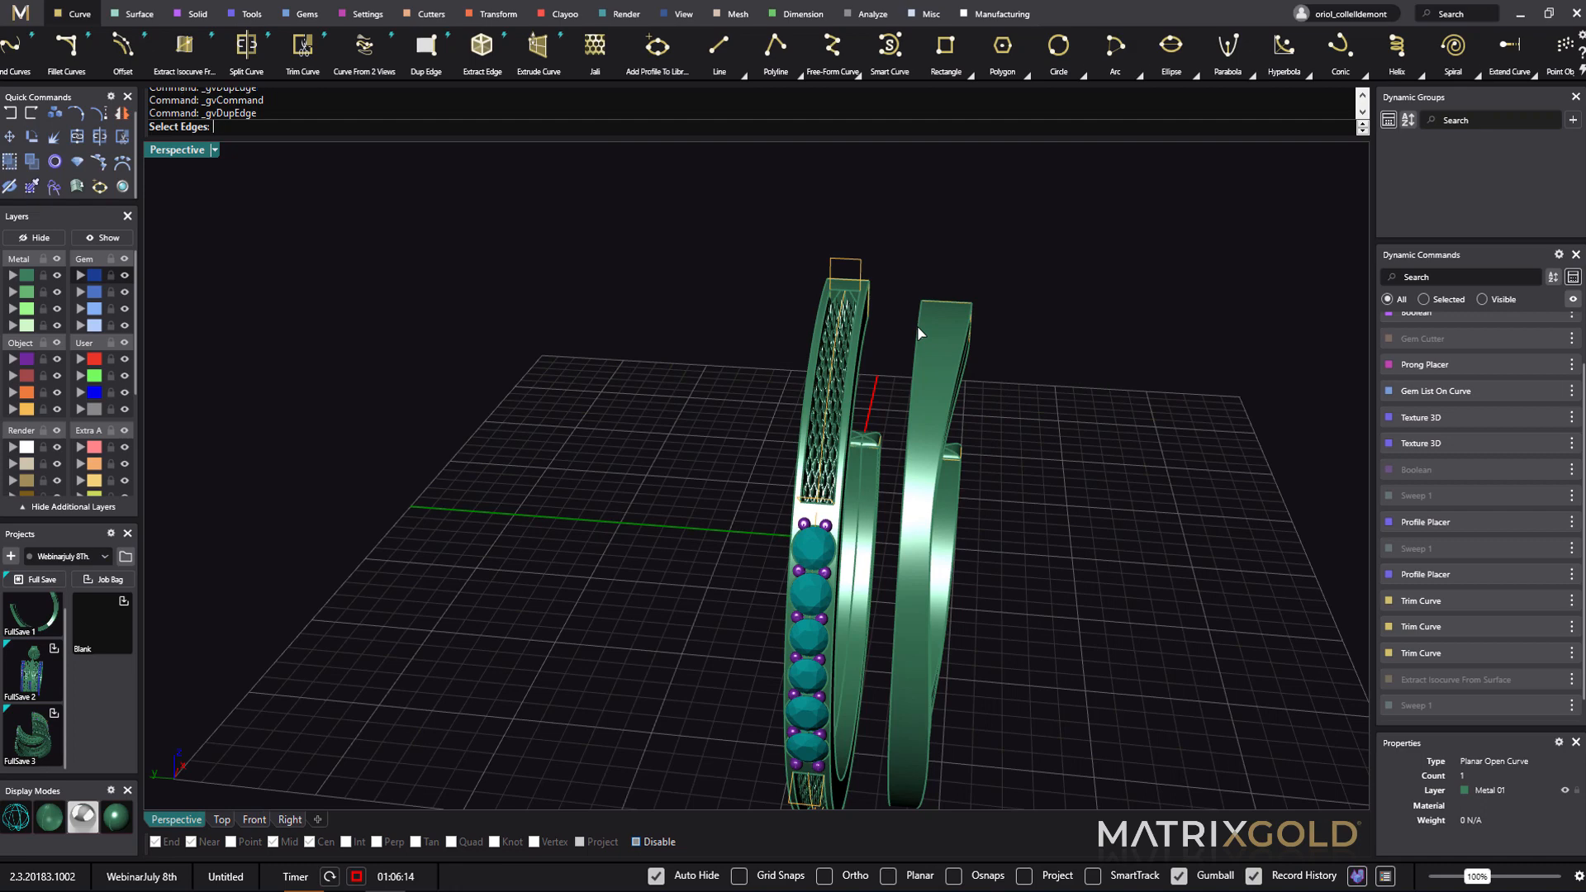
{"action": "left_click", "coordinate": [962, 366]}
{"action": "right_click_drag", "start_coordinate": [1118, 385], "coordinate": [1124, 387]}
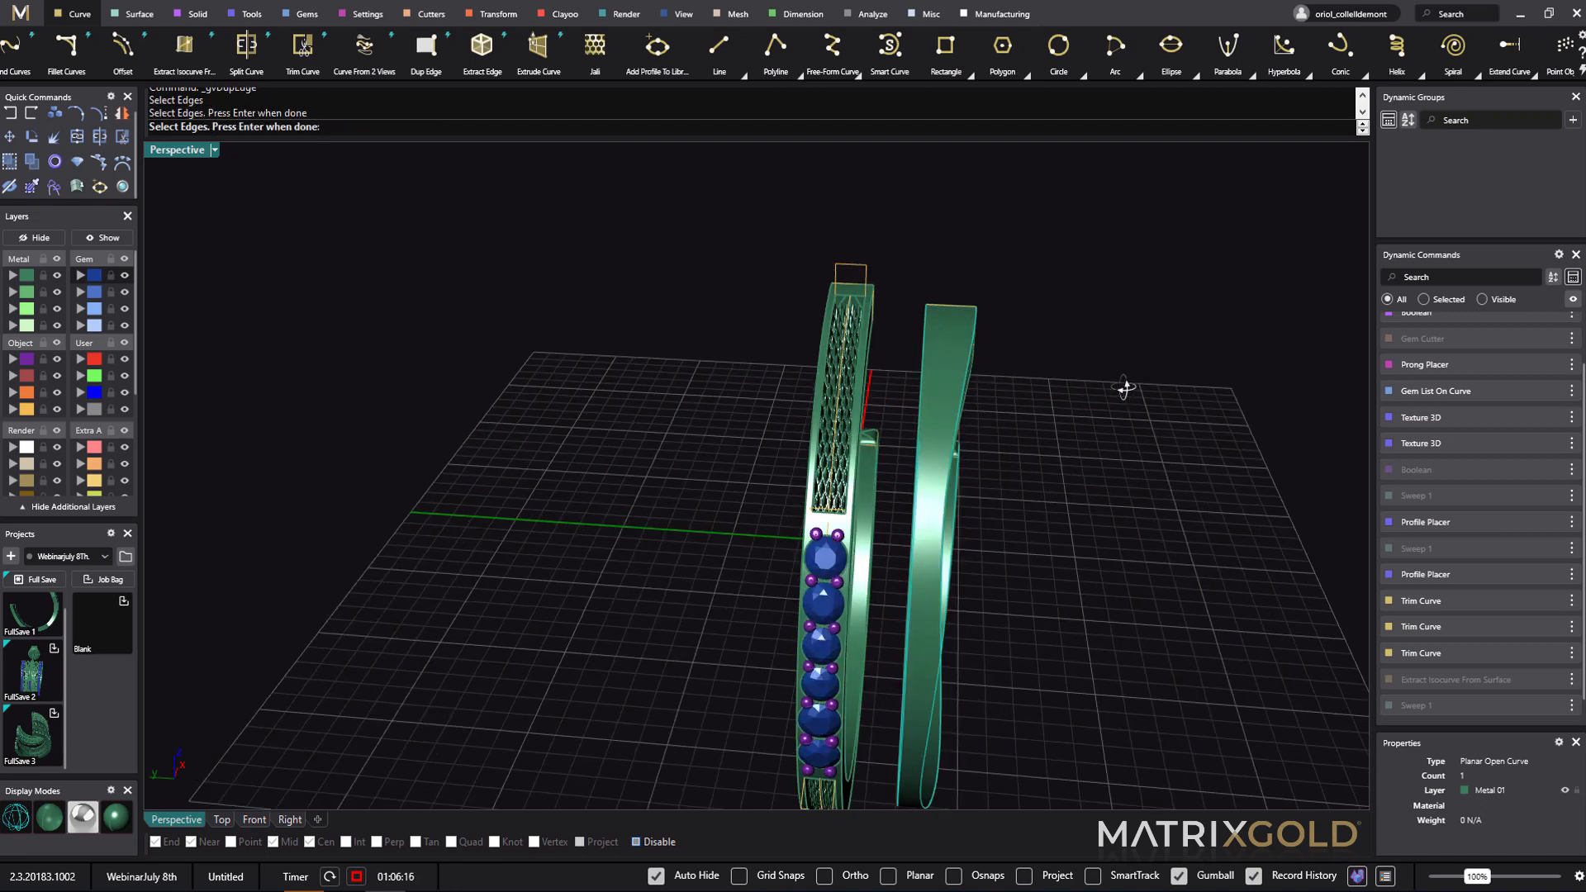
{"action": "key", "text": "Return"}
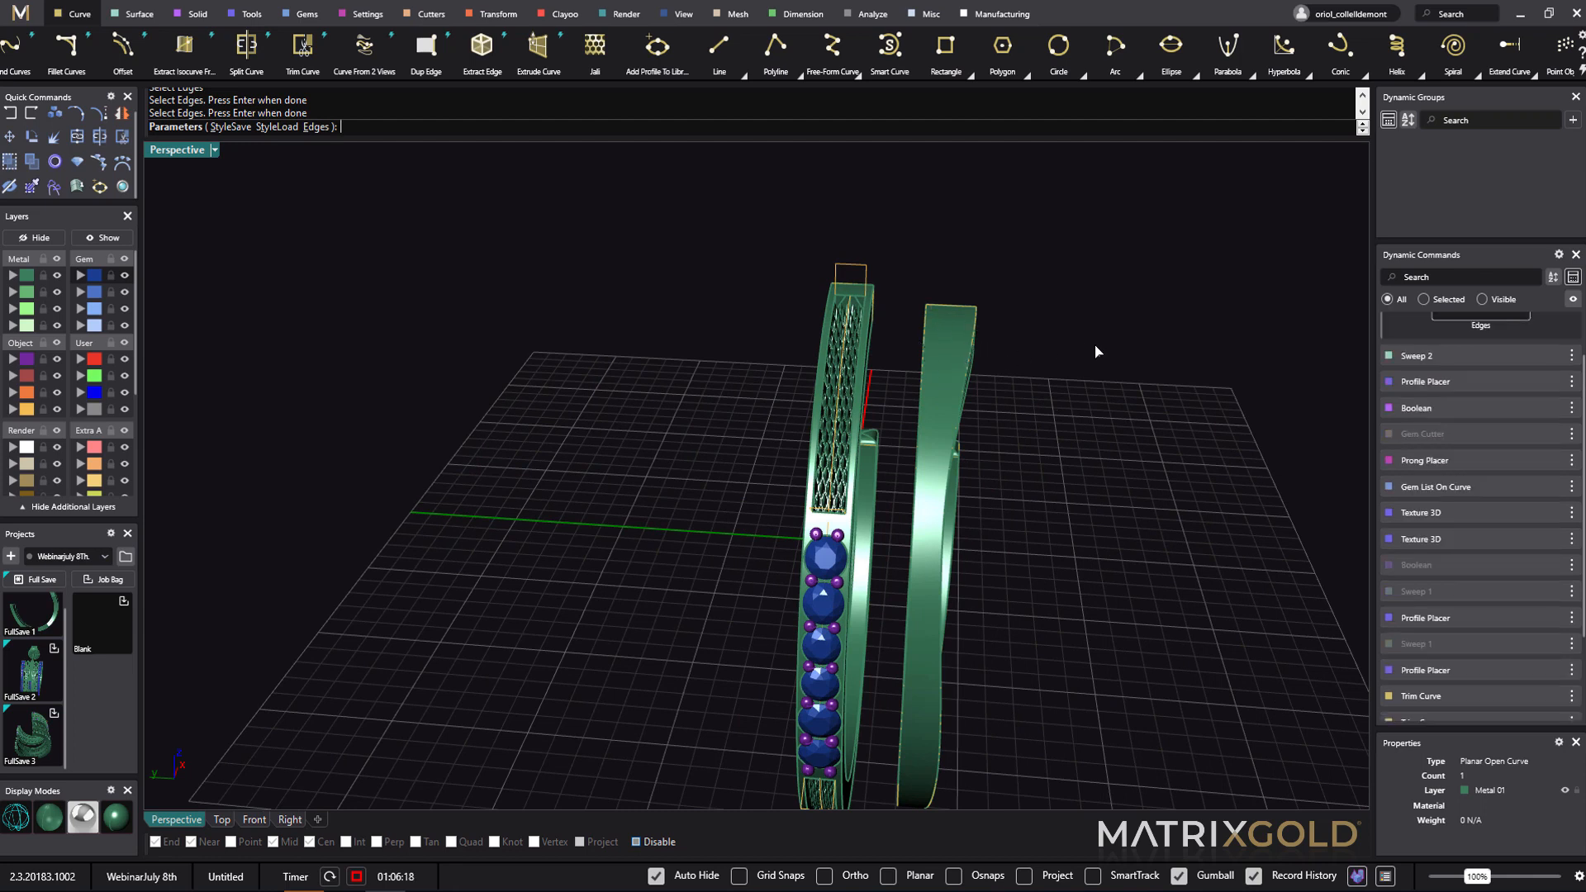
{"action": "key", "text": "Return"}
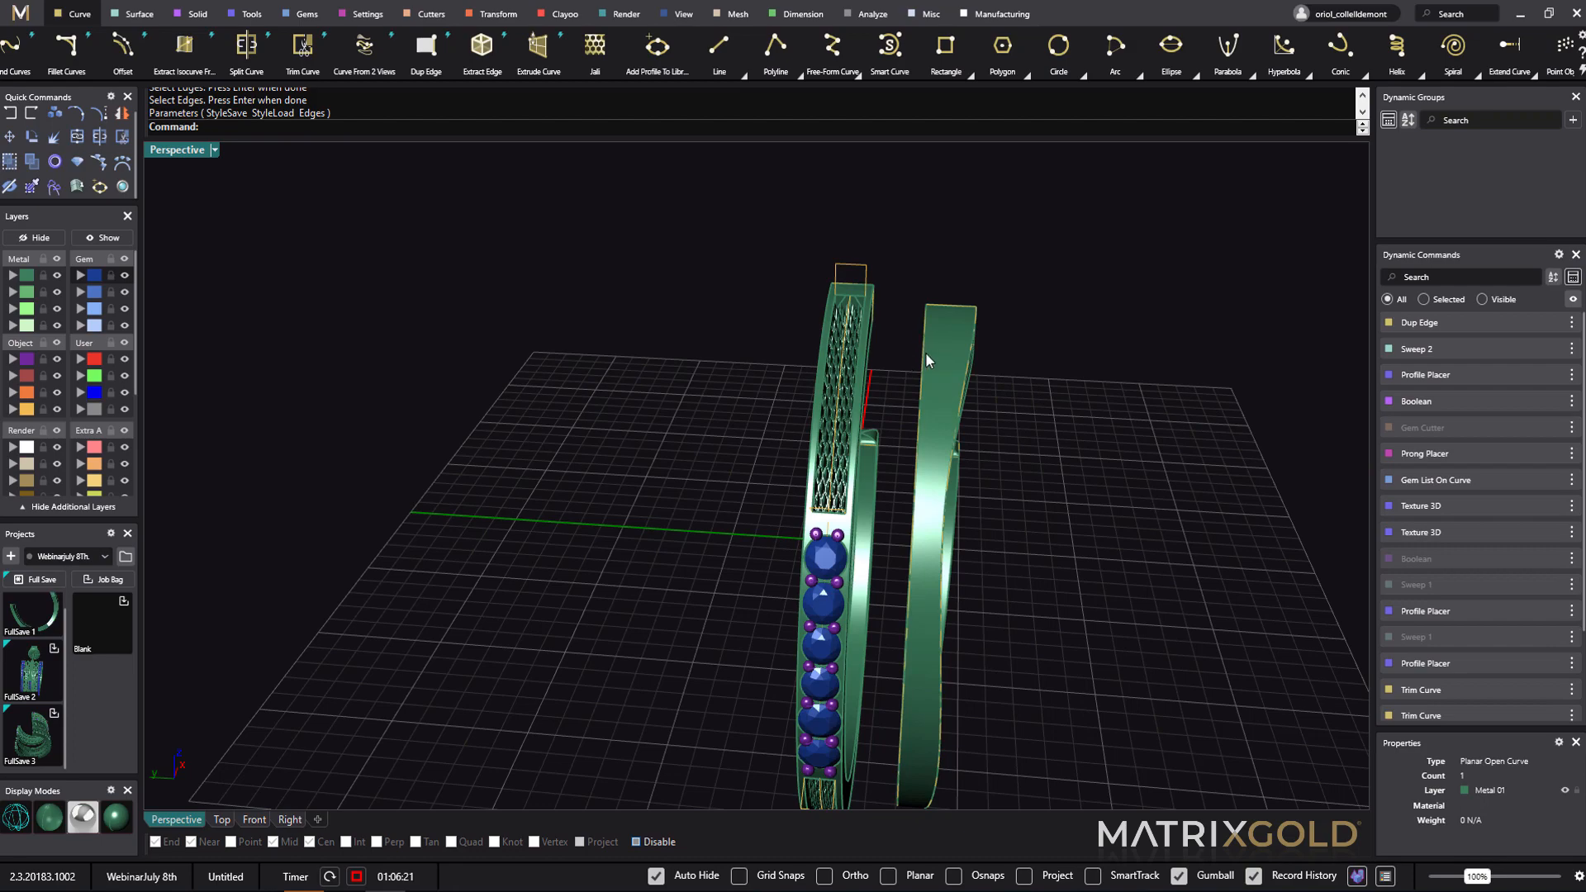
{"action": "right_click_drag", "start_coordinate": [992, 481], "coordinate": [1055, 371]}
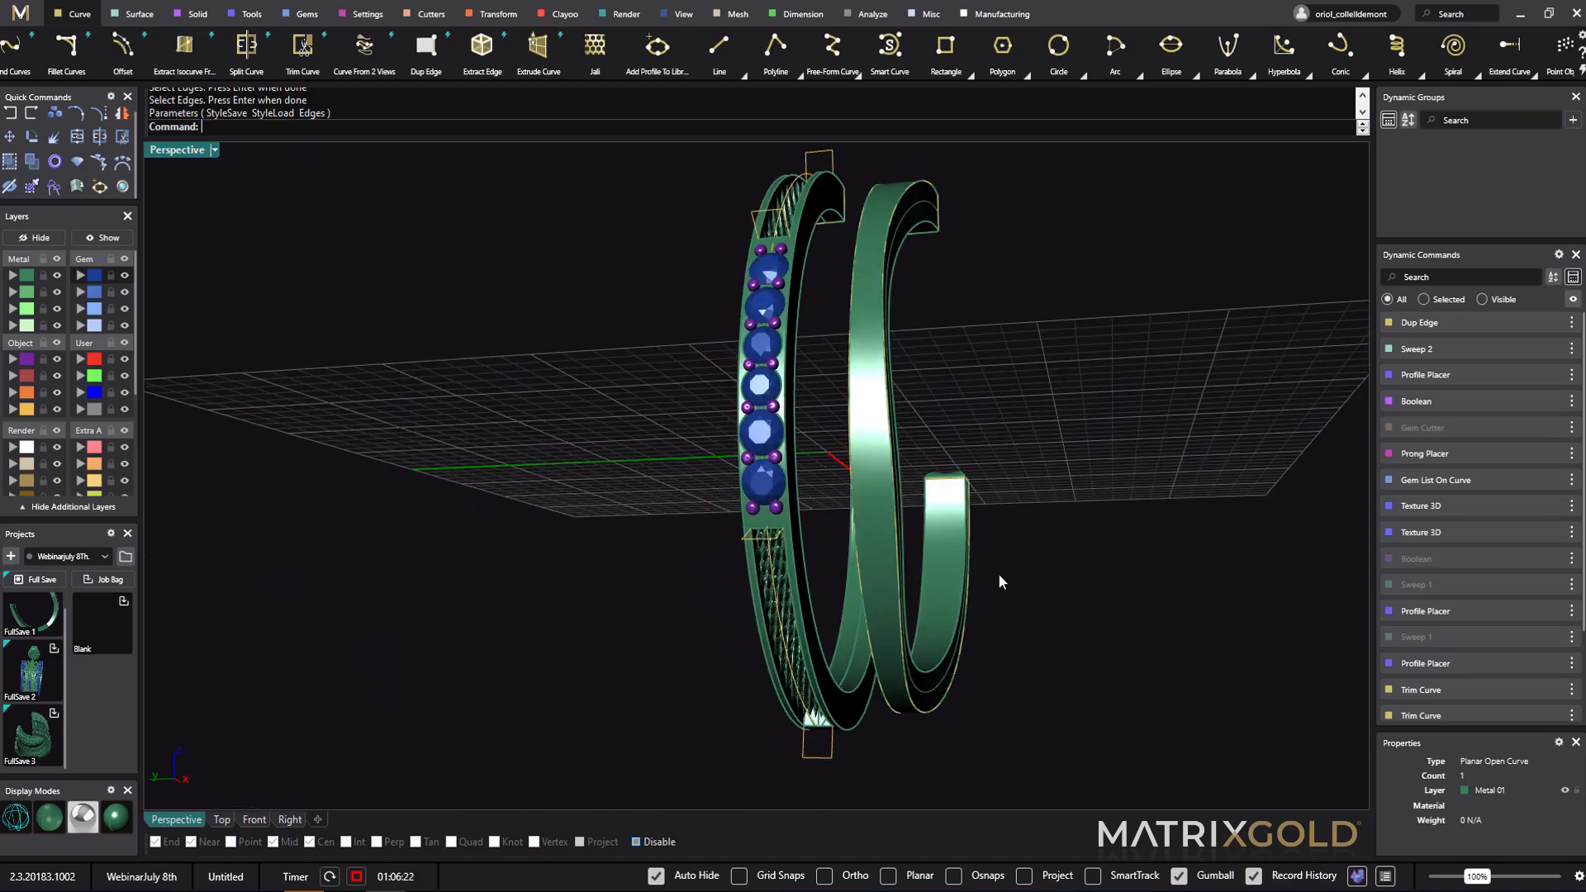
{"action": "right_click_drag", "start_coordinate": [1036, 634], "coordinate": [1052, 708]}
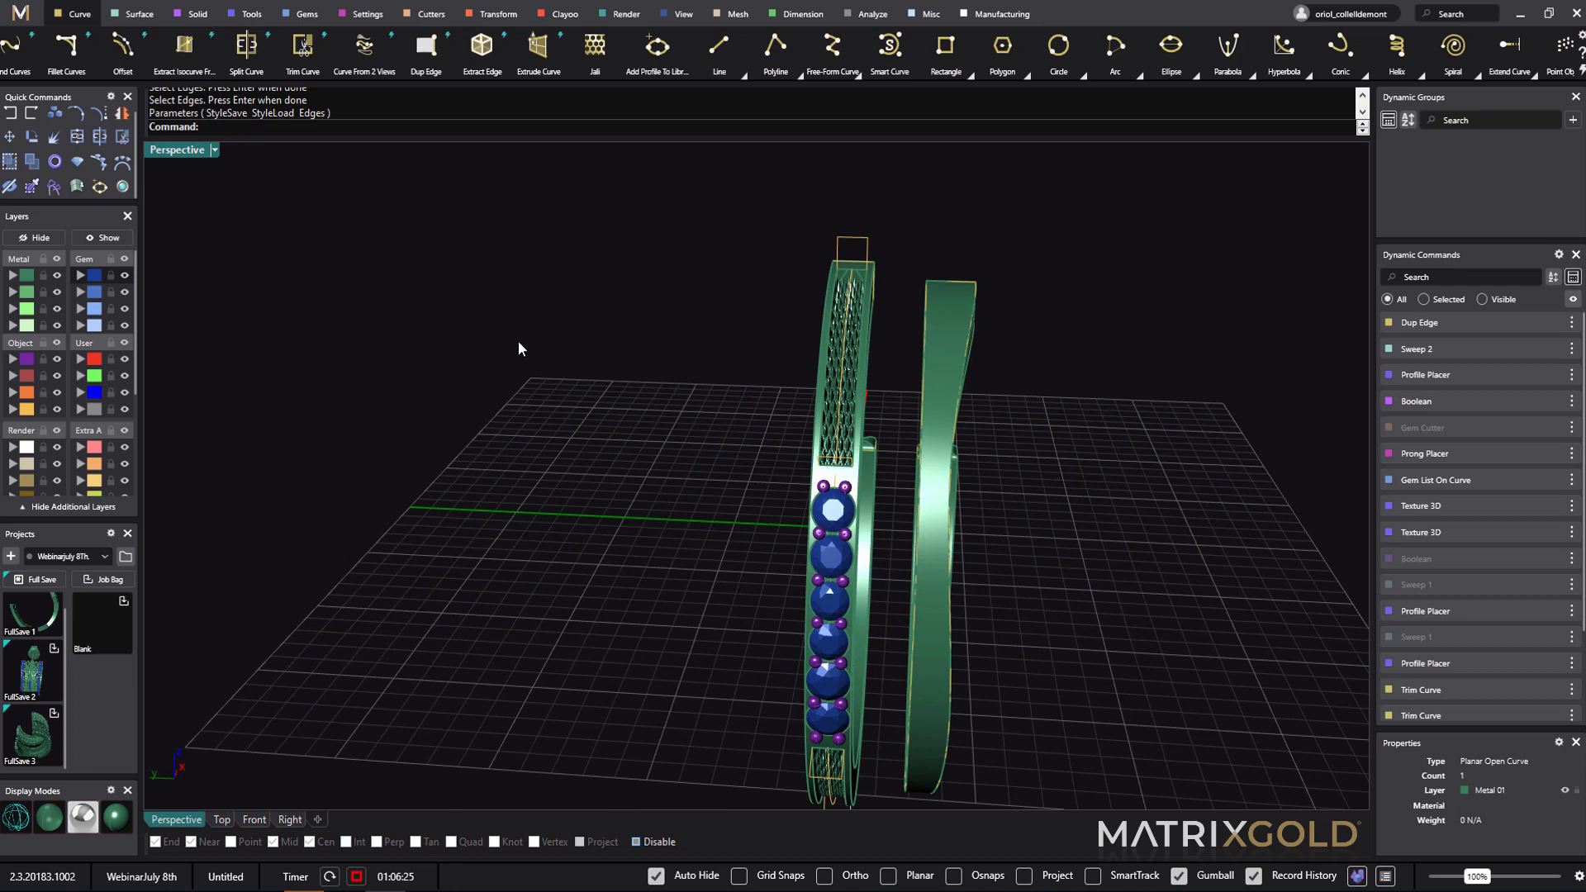
- Fill the new band's outer face with round diamonds using Gem Between 2 Curves on the duplicated edge curves
{"action": "left_click", "coordinate": [252, 16]}
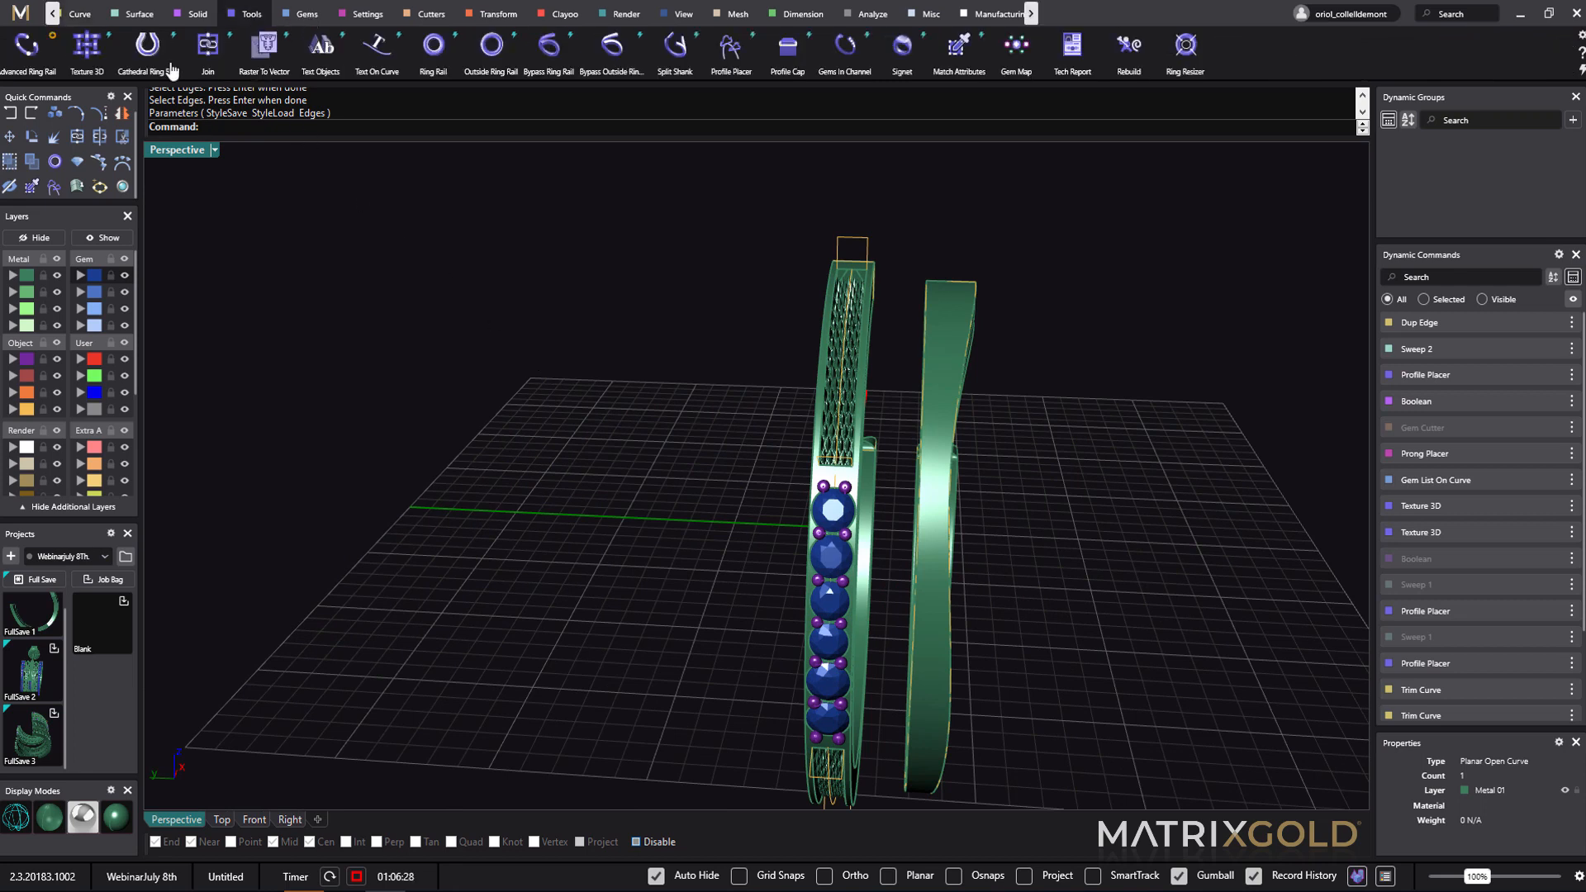
{"action": "left_click", "coordinate": [308, 15]}
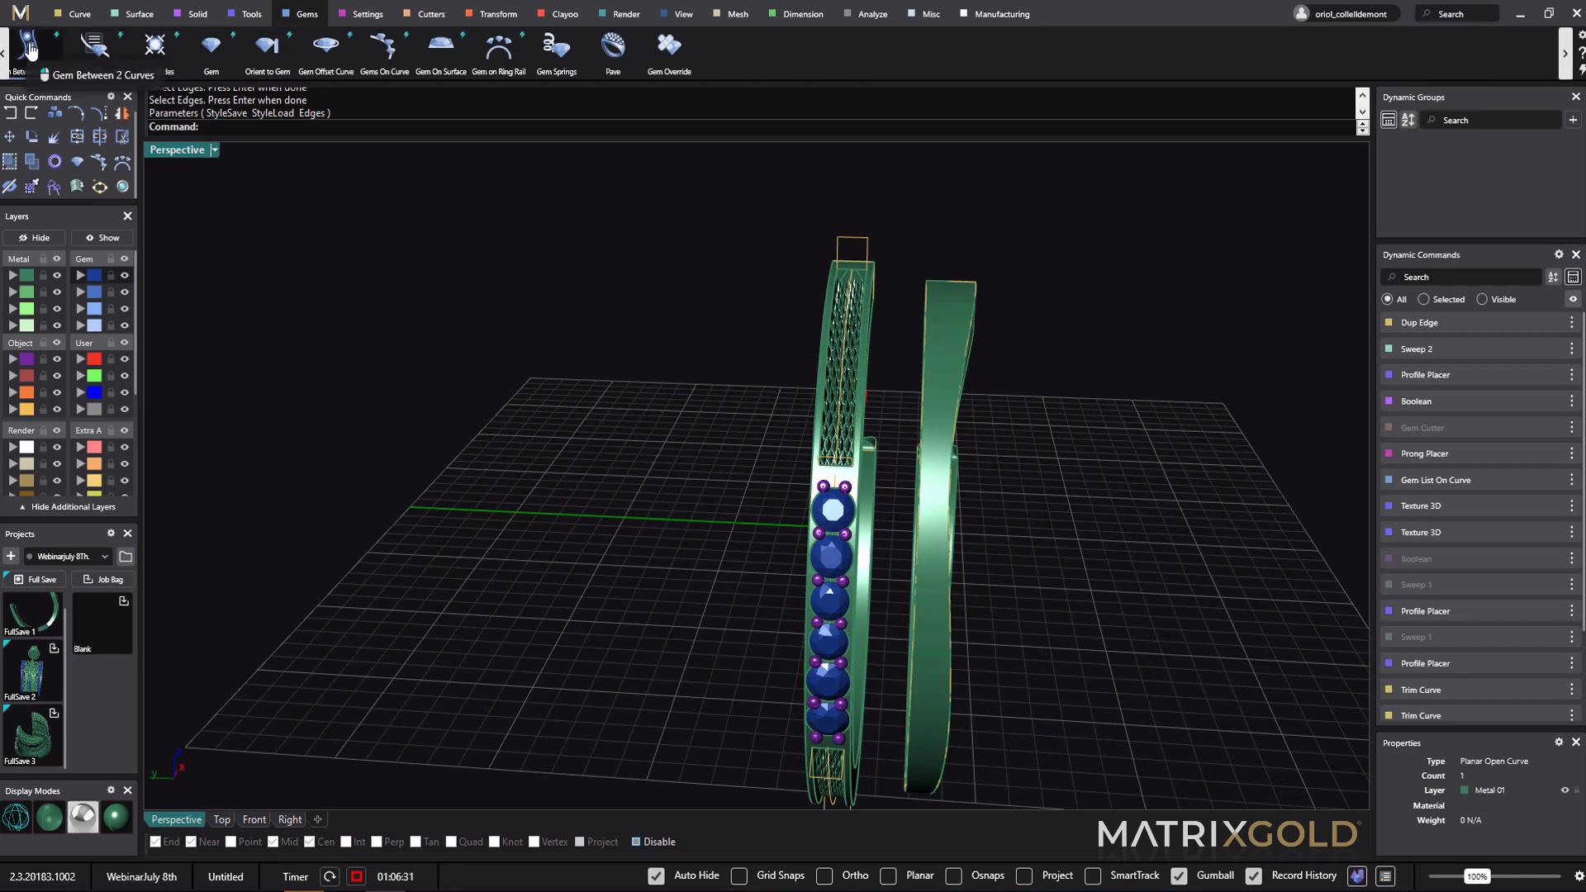
{"action": "left_click", "coordinate": [29, 47]}
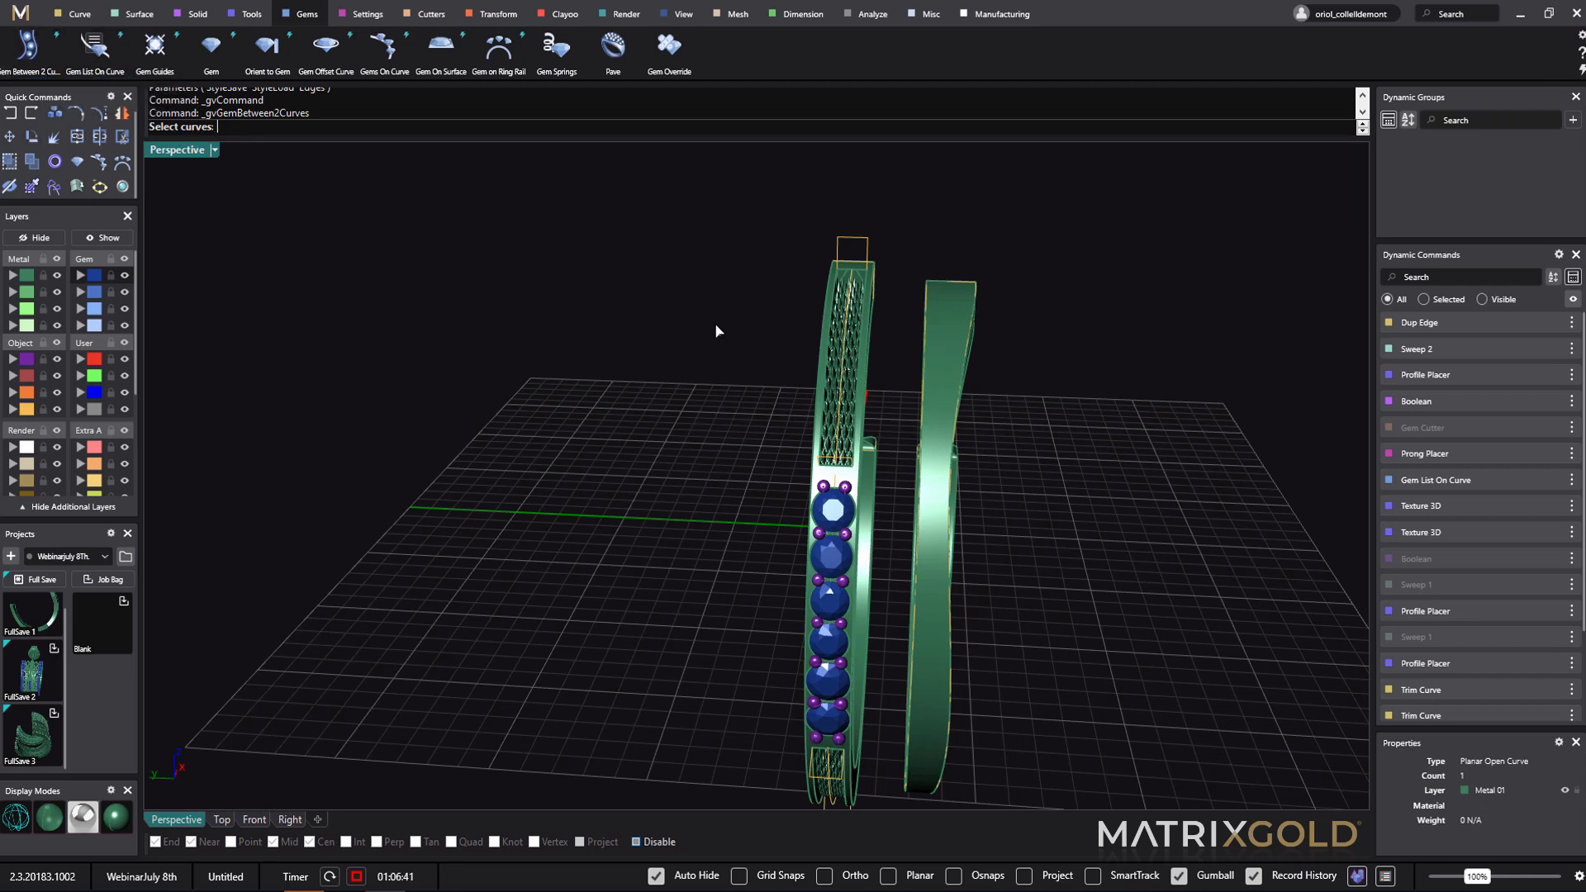
{"action": "left_click", "coordinate": [927, 316]}
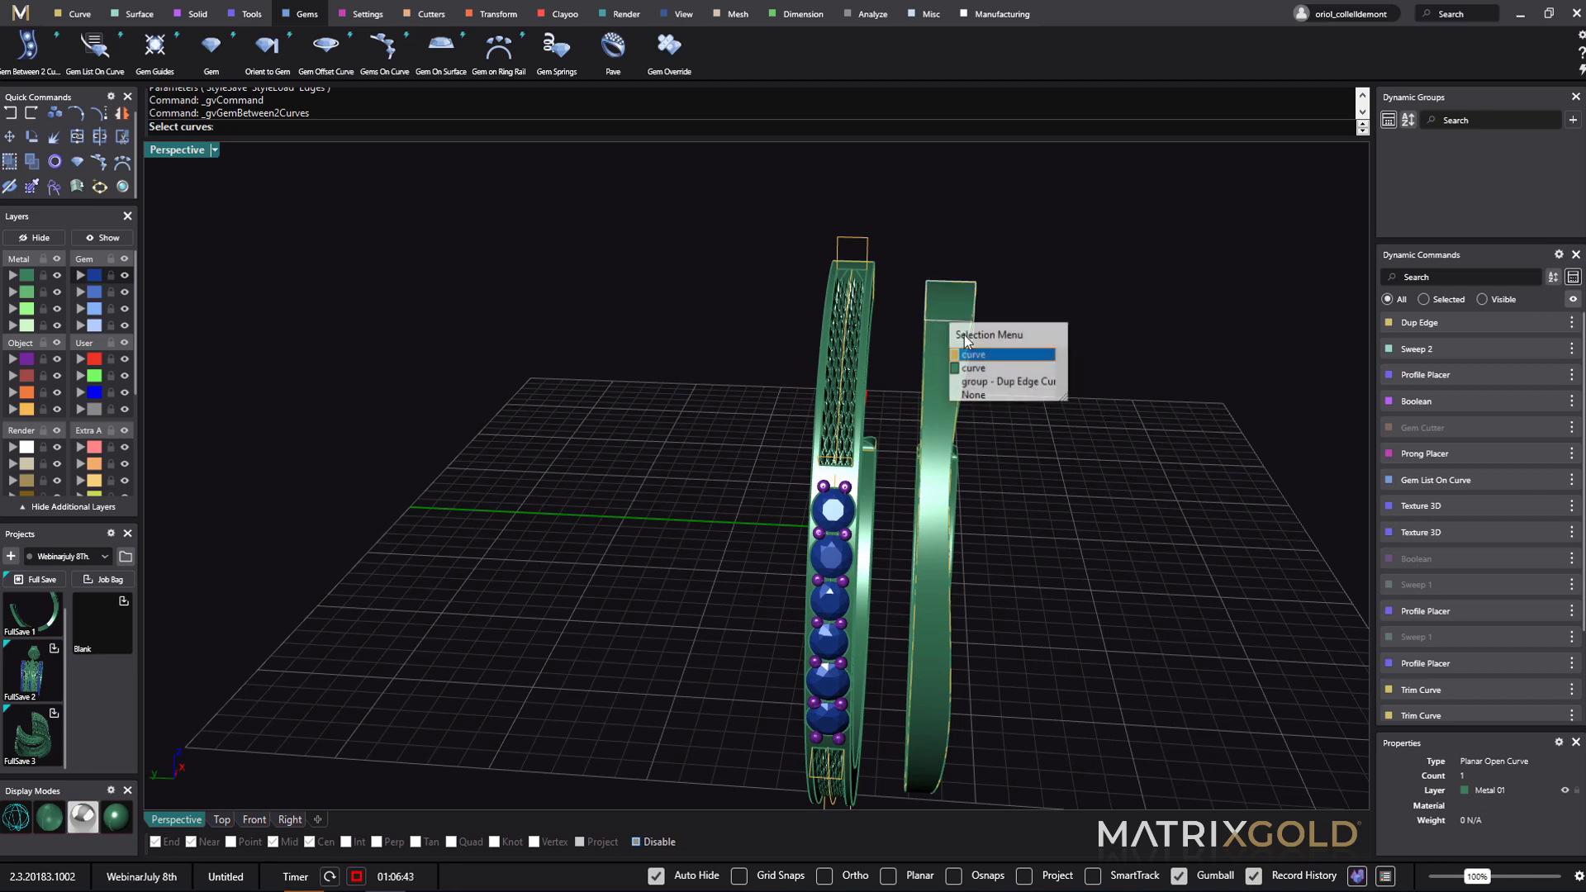
{"action": "left_click", "coordinate": [998, 383]}
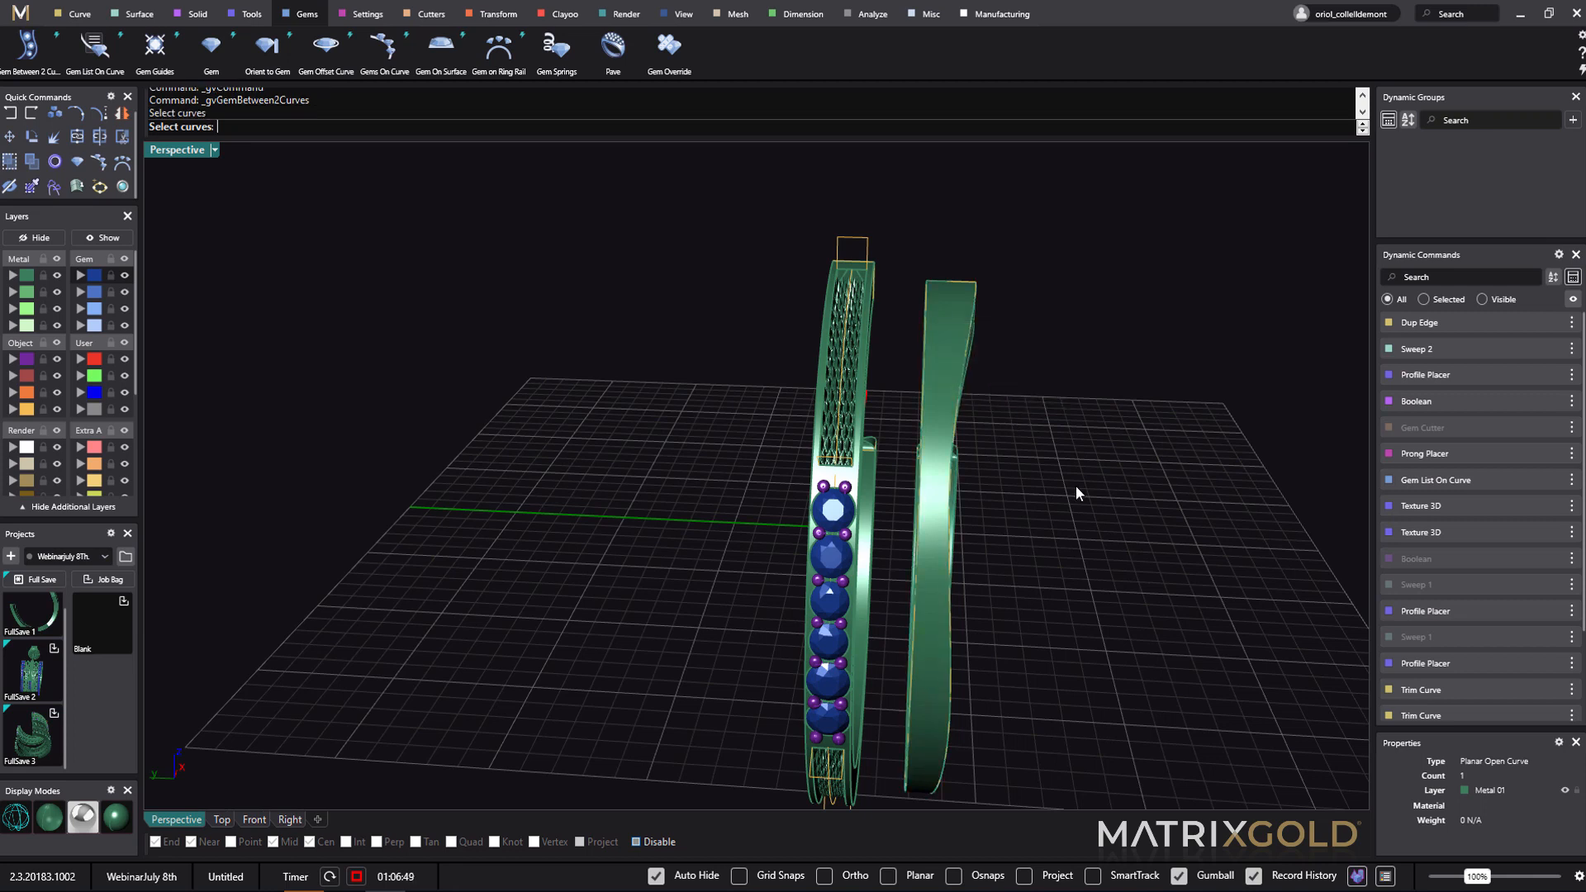
{"action": "right_click_drag", "start_coordinate": [1089, 507], "coordinate": [1034, 483]}
{"action": "scroll", "coordinate": [965, 375], "scroll_direction": "up", "scroll_amount": 5}
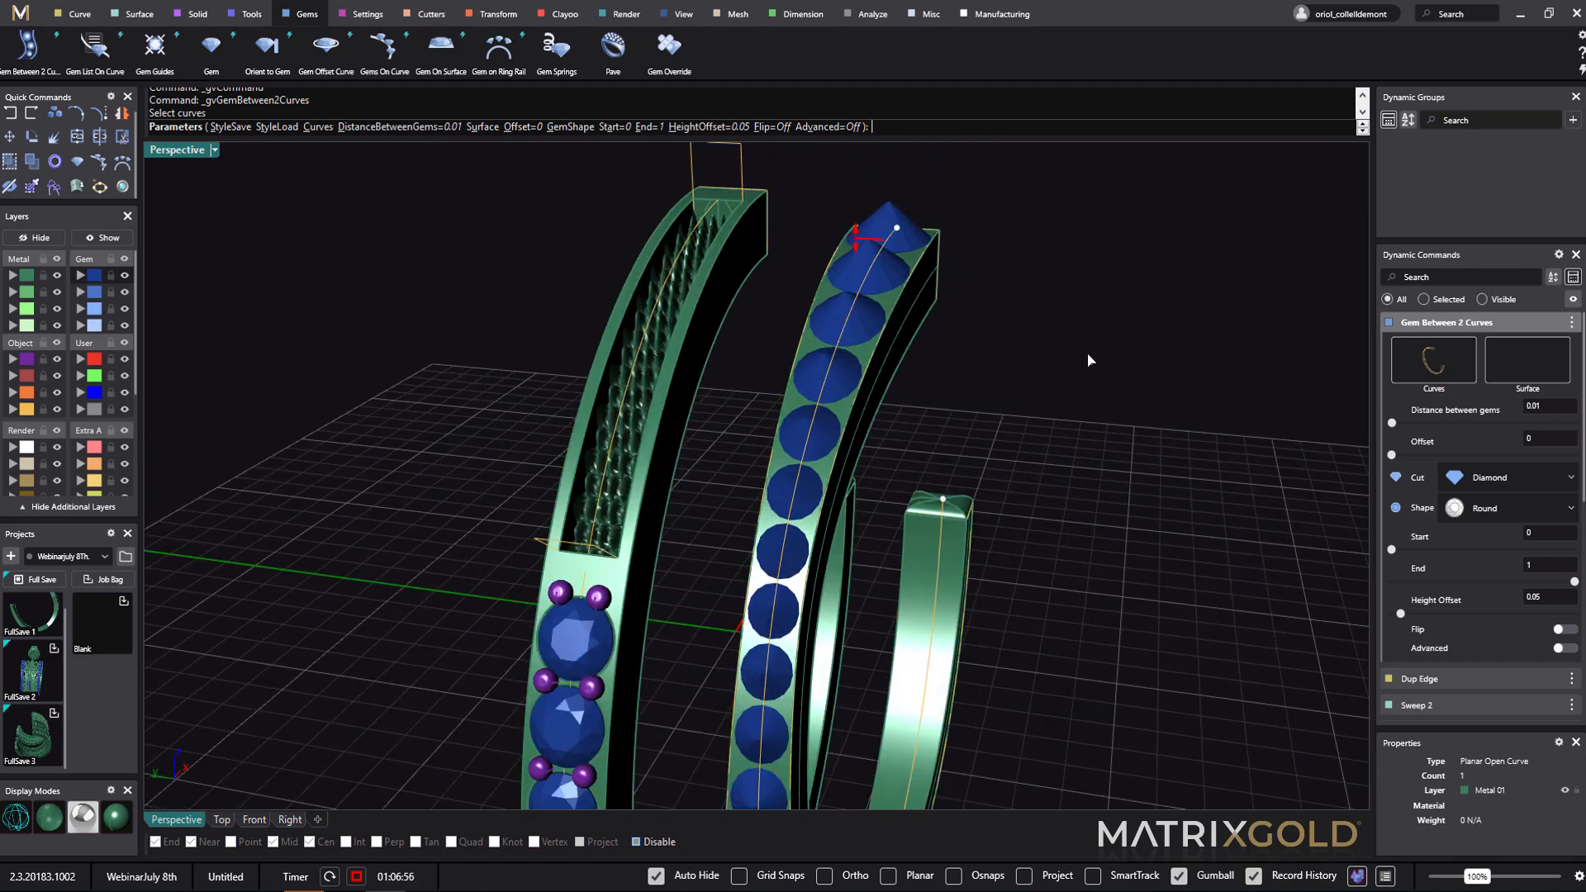
{"action": "right_click_drag", "start_coordinate": [1093, 361], "coordinate": [1133, 388]}
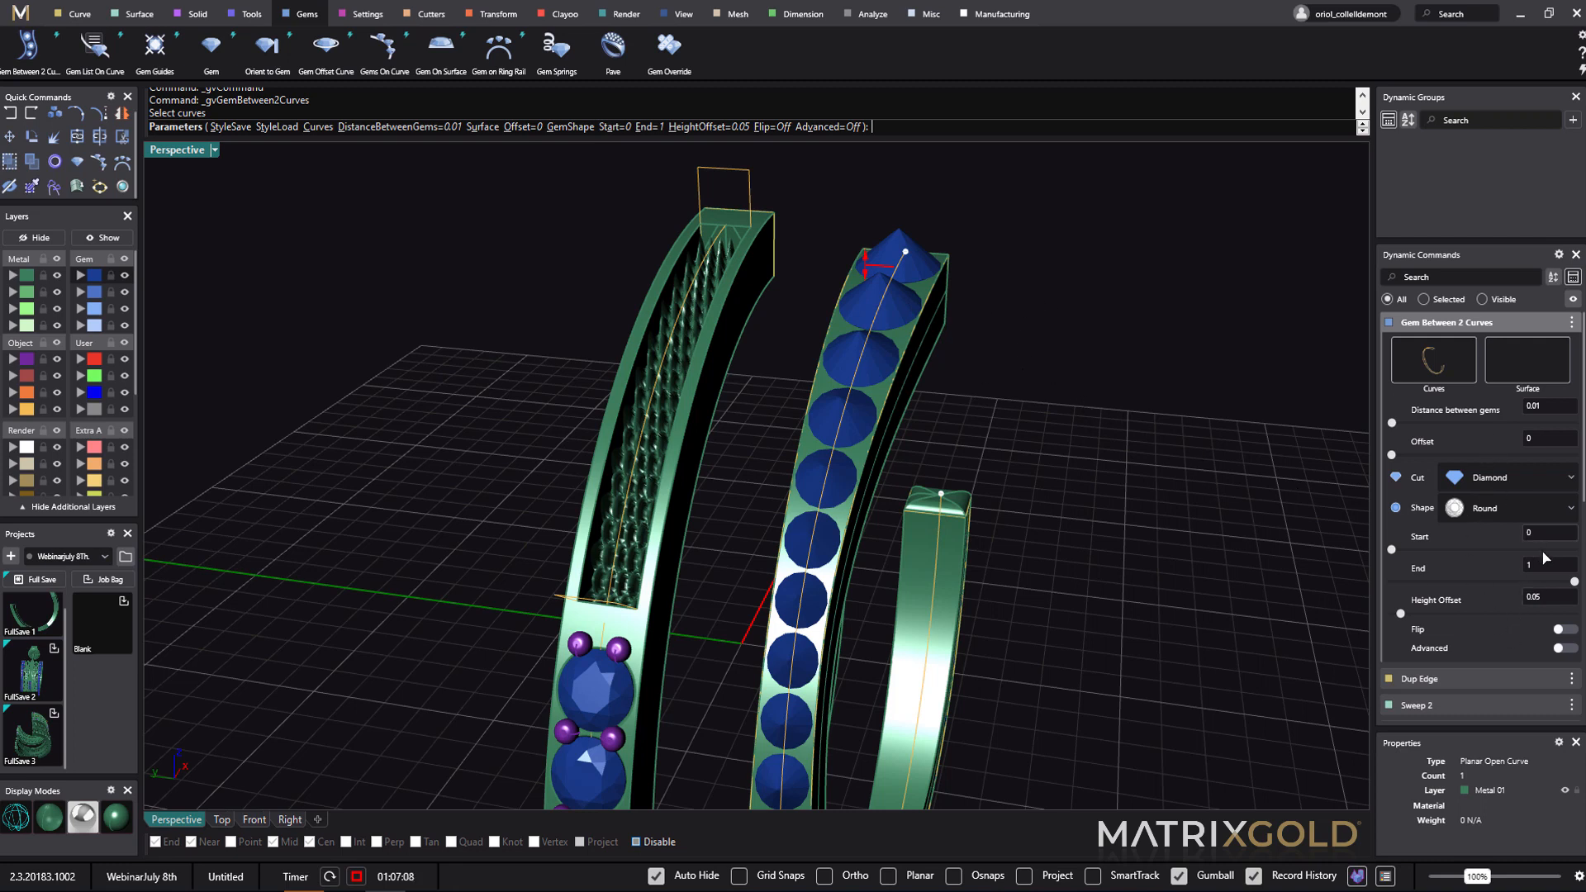
- Assign the tapered bangle's outer face as the Surface for the gems placed between its two edge curves
{"action": "left_click", "coordinate": [1563, 630]}
{"action": "left_click", "coordinate": [1567, 631]}
{"action": "left_click", "coordinate": [1535, 370]}
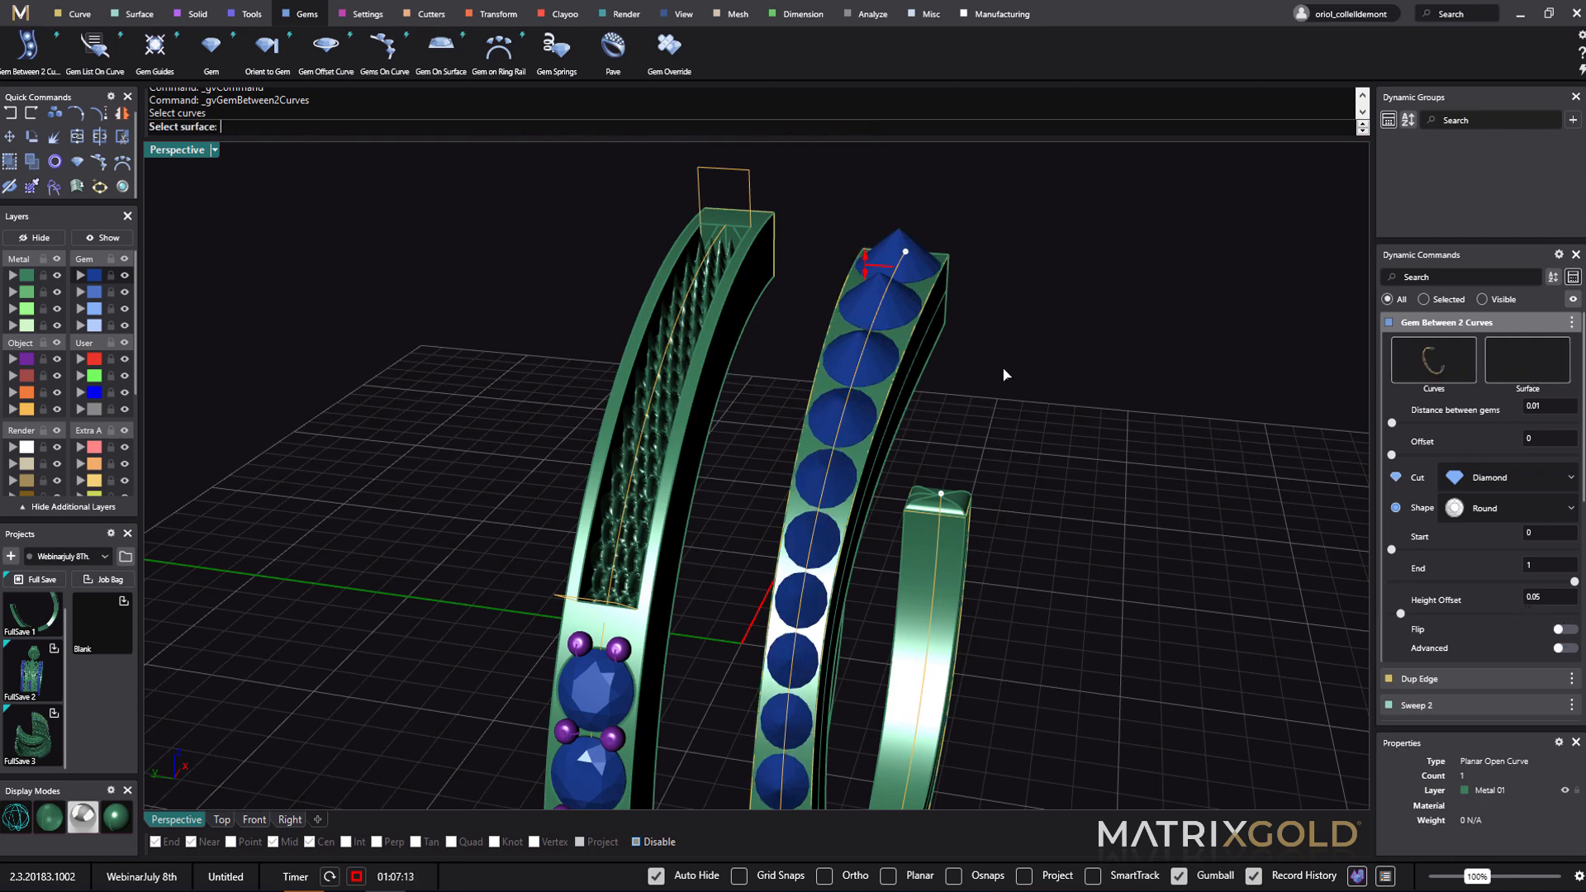
{"action": "left_click", "coordinate": [904, 340]}
{"action": "key", "text": "Return"}
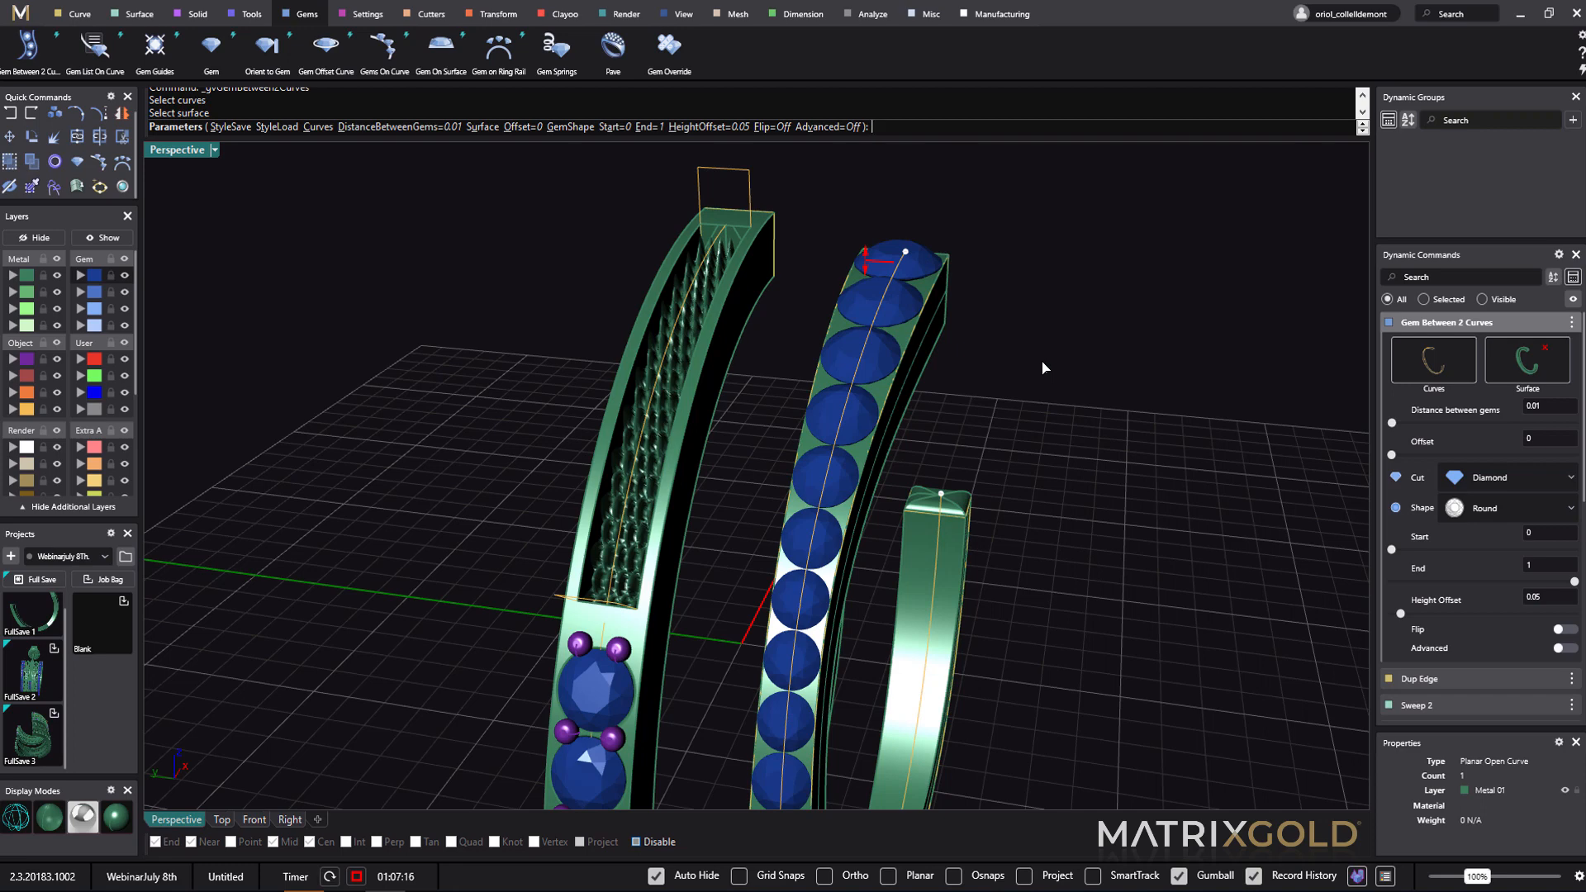
- Set the distance between gems on the tapered bangle to 0.2
{"action": "right_click_drag", "start_coordinate": [1110, 490], "coordinate": [1122, 460]}
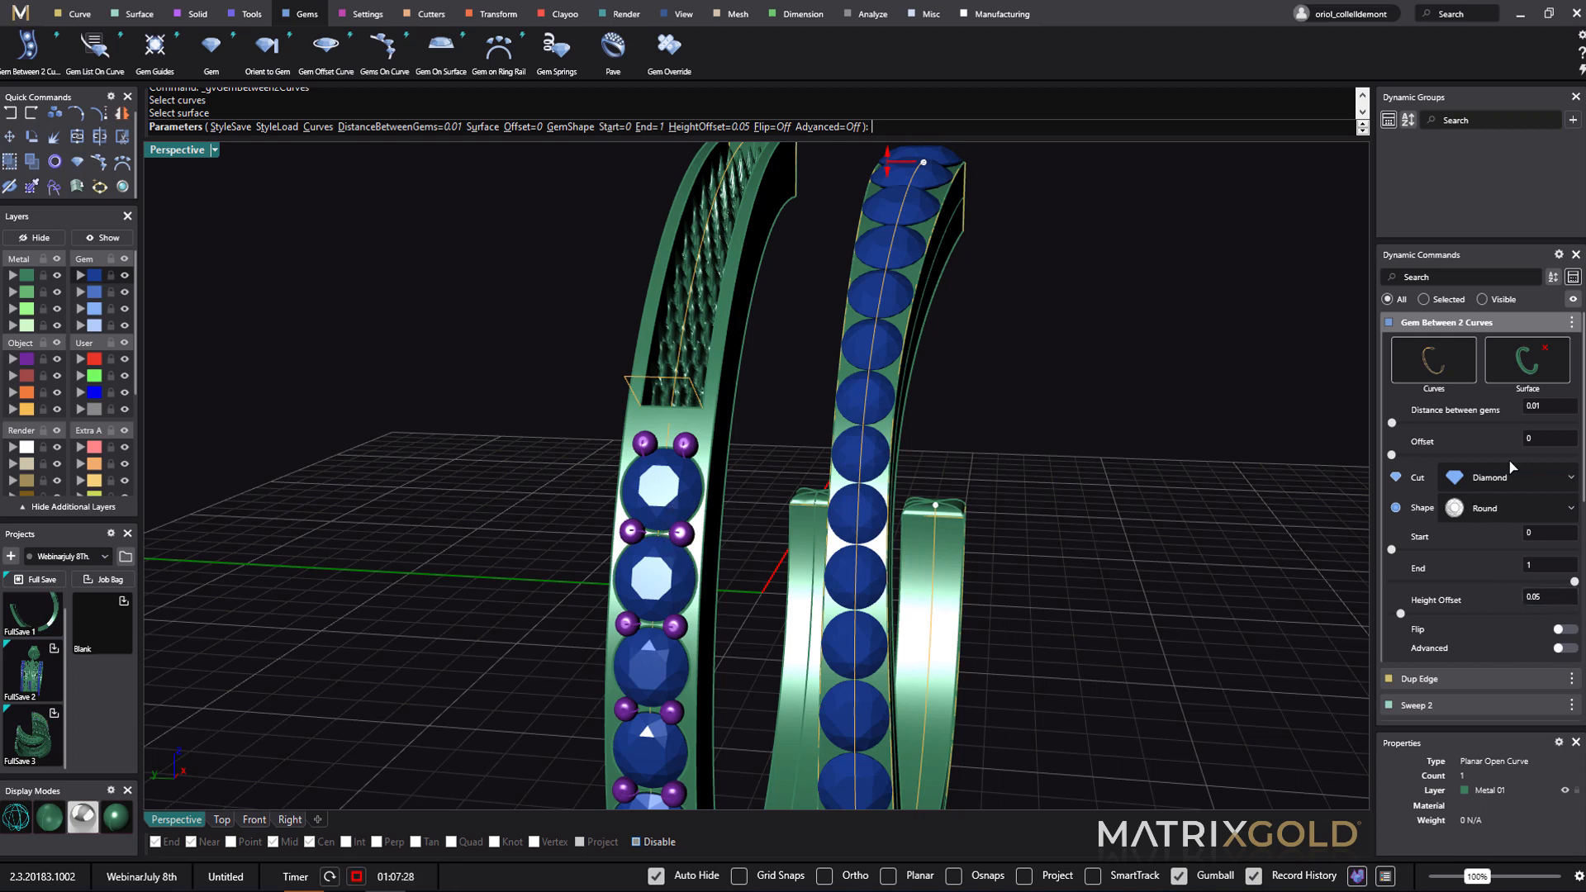
{"action": "left_click", "coordinate": [1549, 408]}
{"action": "type", "text": ".2"}
{"action": "key", "text": "Return"}
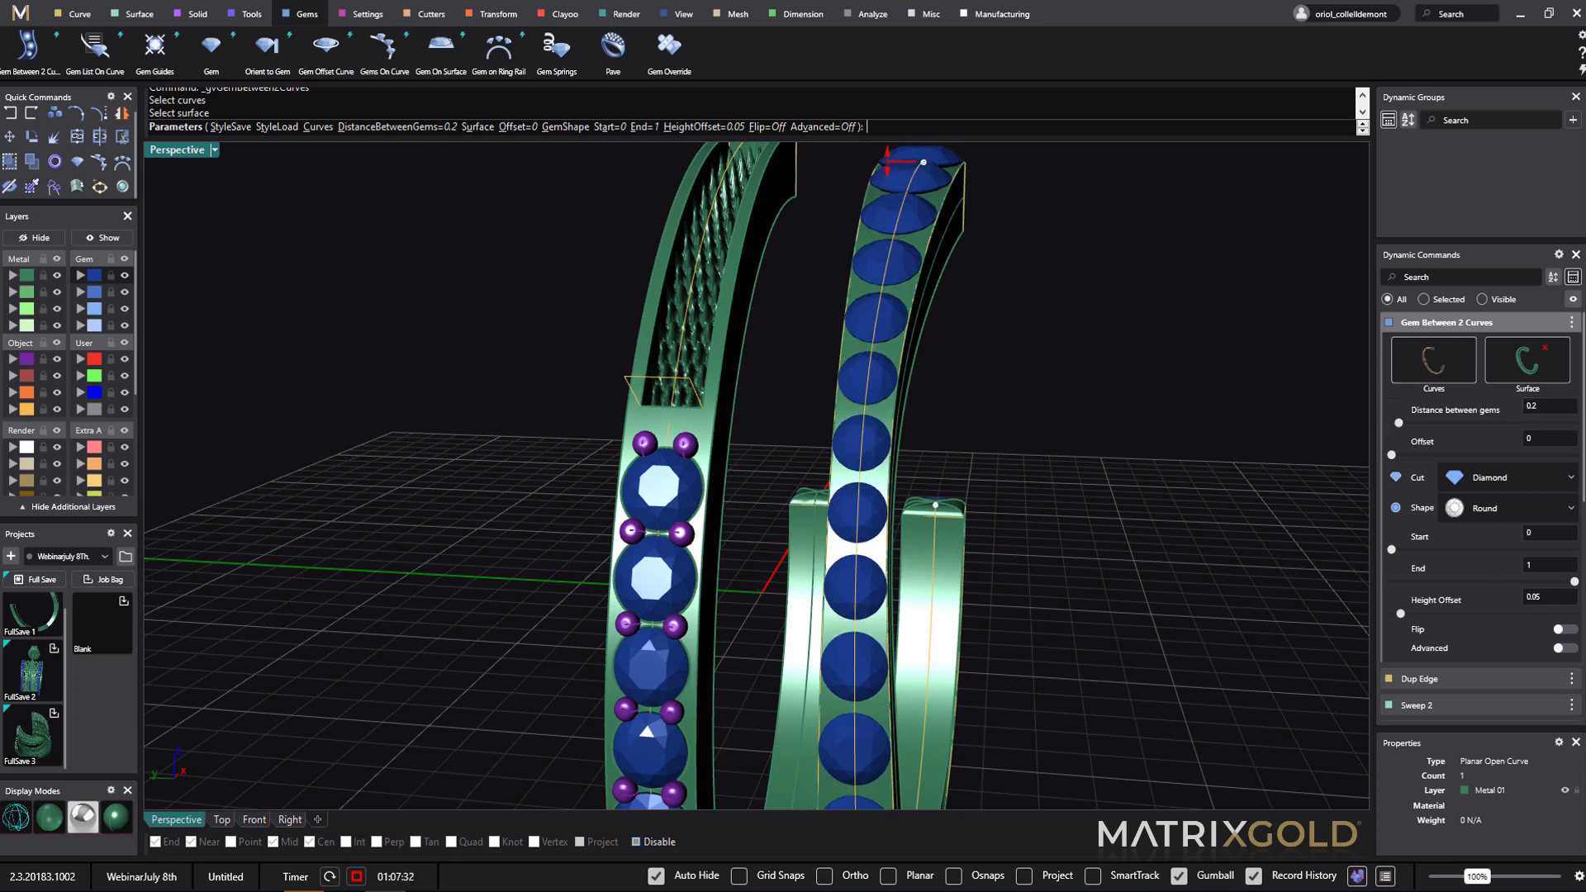
- Set the distance between gems on the tapered bangle to 0.1 and complete the gem placement
{"action": "left_click", "coordinate": [1569, 408]}
{"action": "type", "text": ".1"}
{"action": "key", "text": "Return"}
{"action": "key", "text": "Return"}
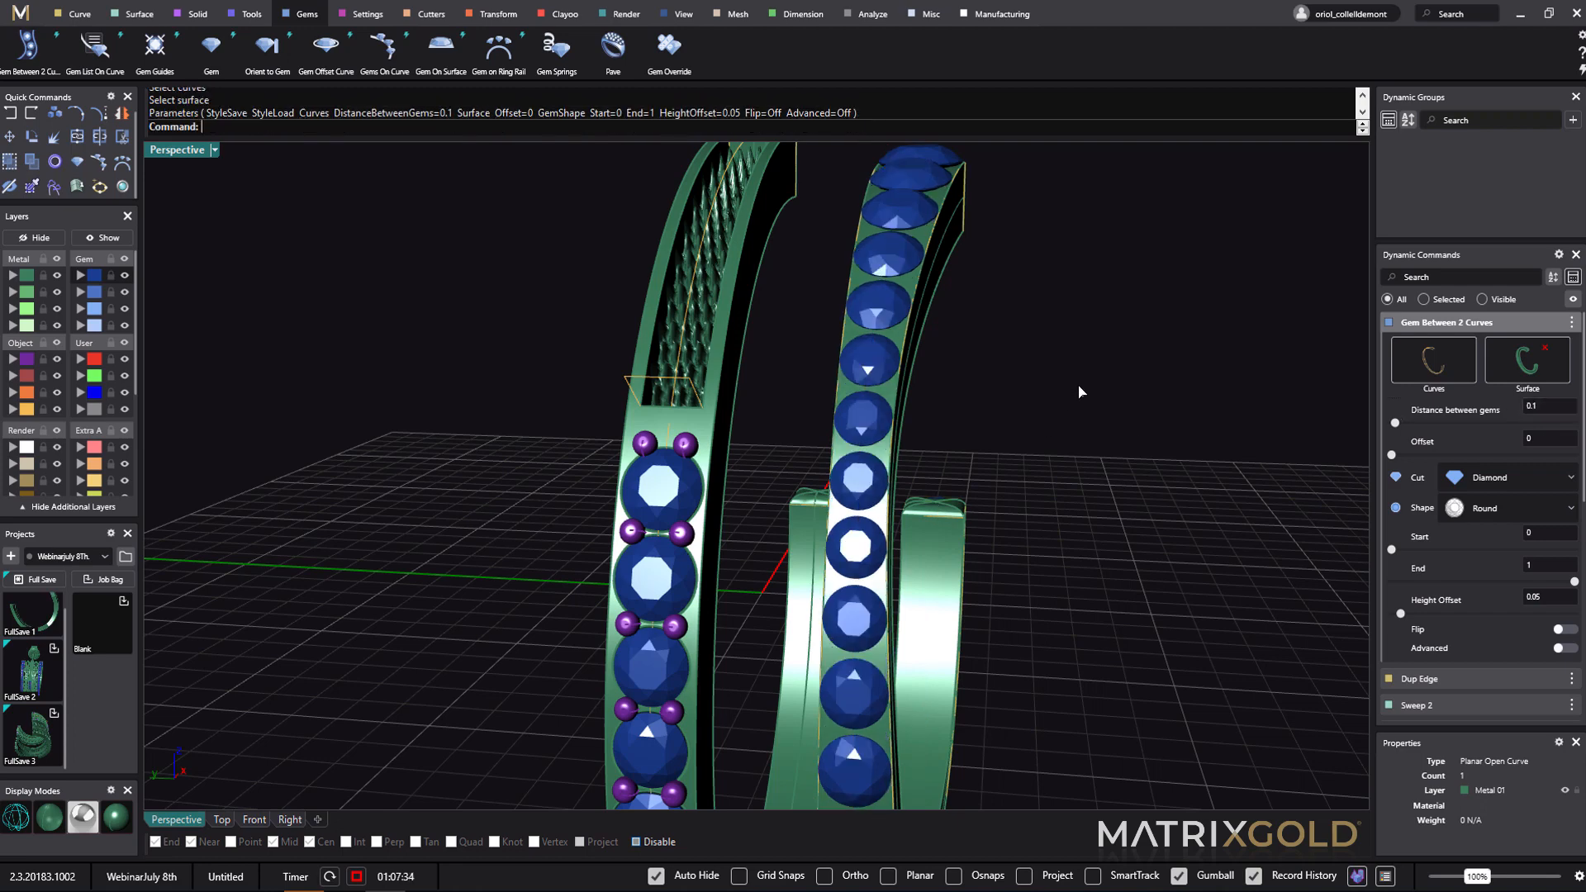
- Edit the Gem List On Curve of the textured bangle and set its spacing to 0.1
{"action": "right_click_drag", "start_coordinate": [1101, 471], "coordinate": [782, 463]}
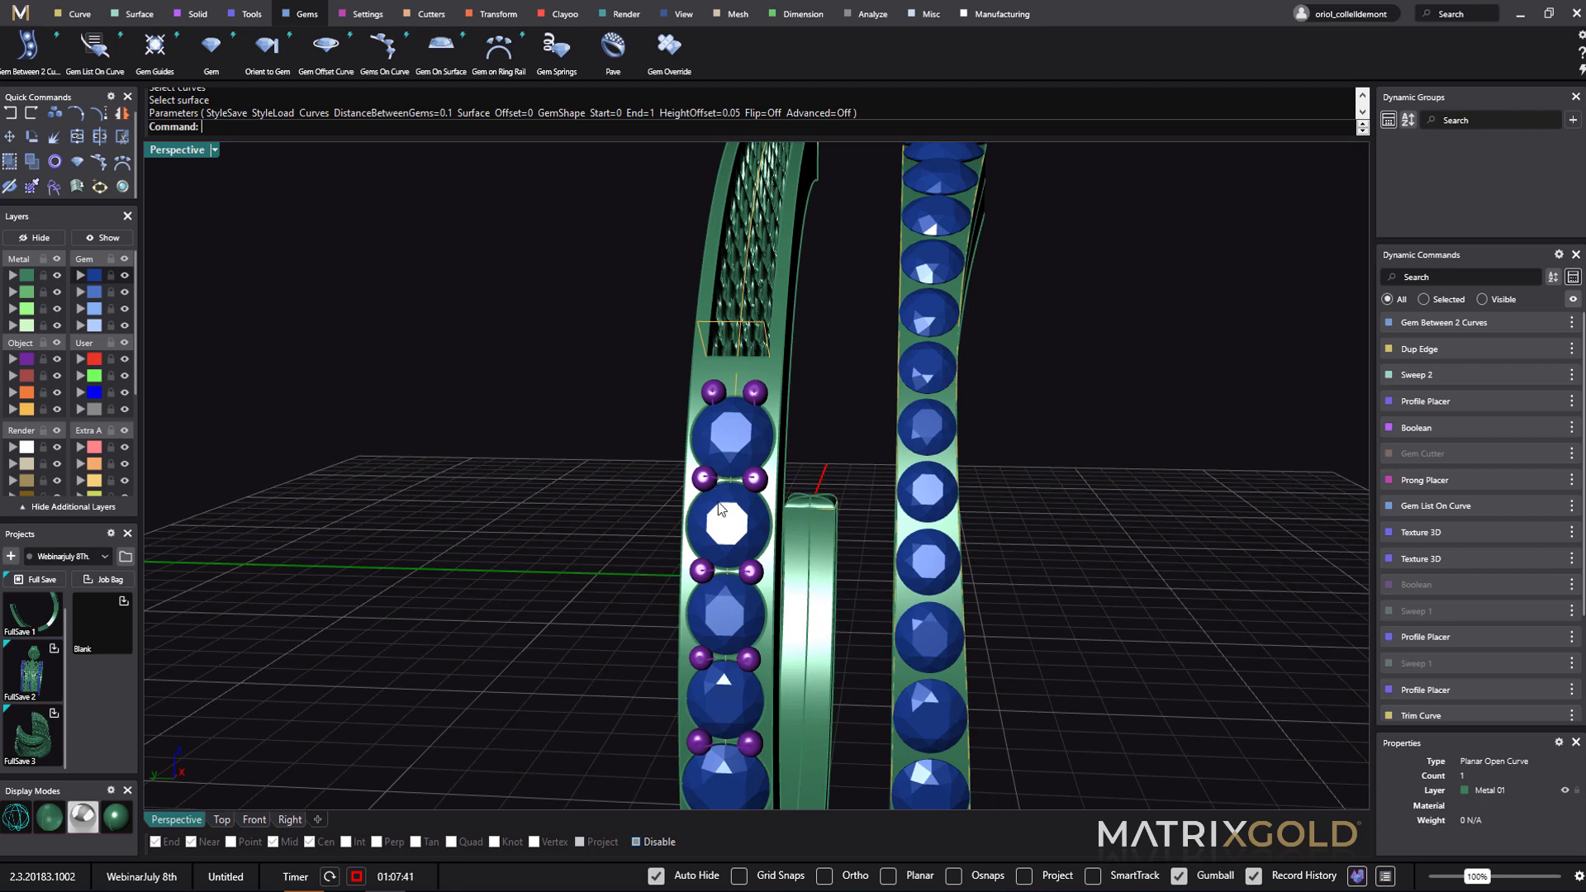
{"action": "left_click", "coordinate": [1397, 461]}
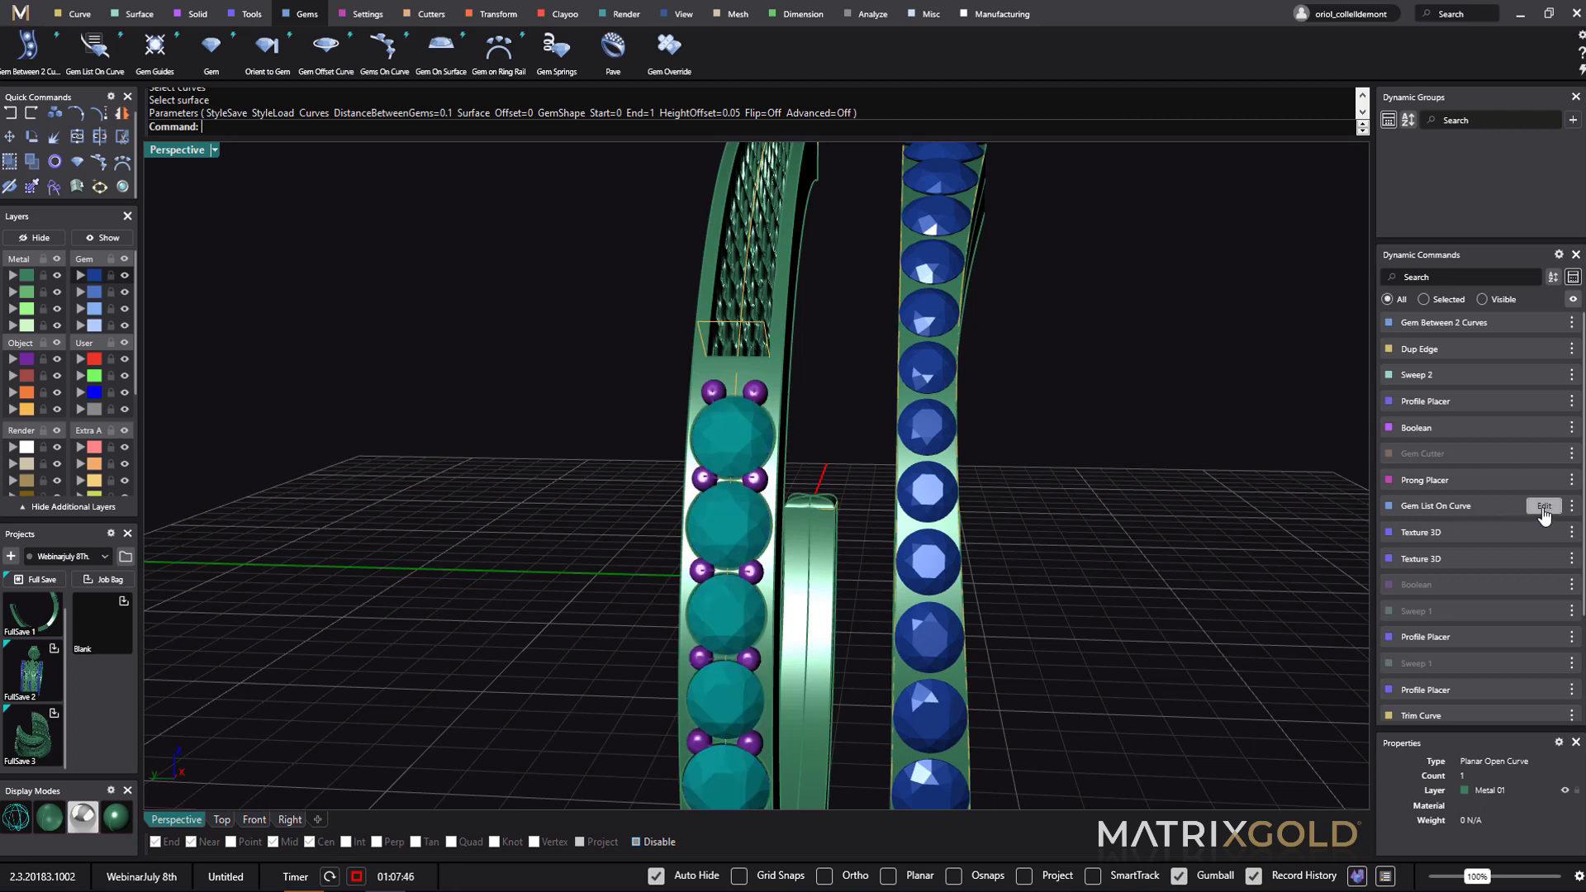
{"action": "left_click", "coordinate": [1543, 507]}
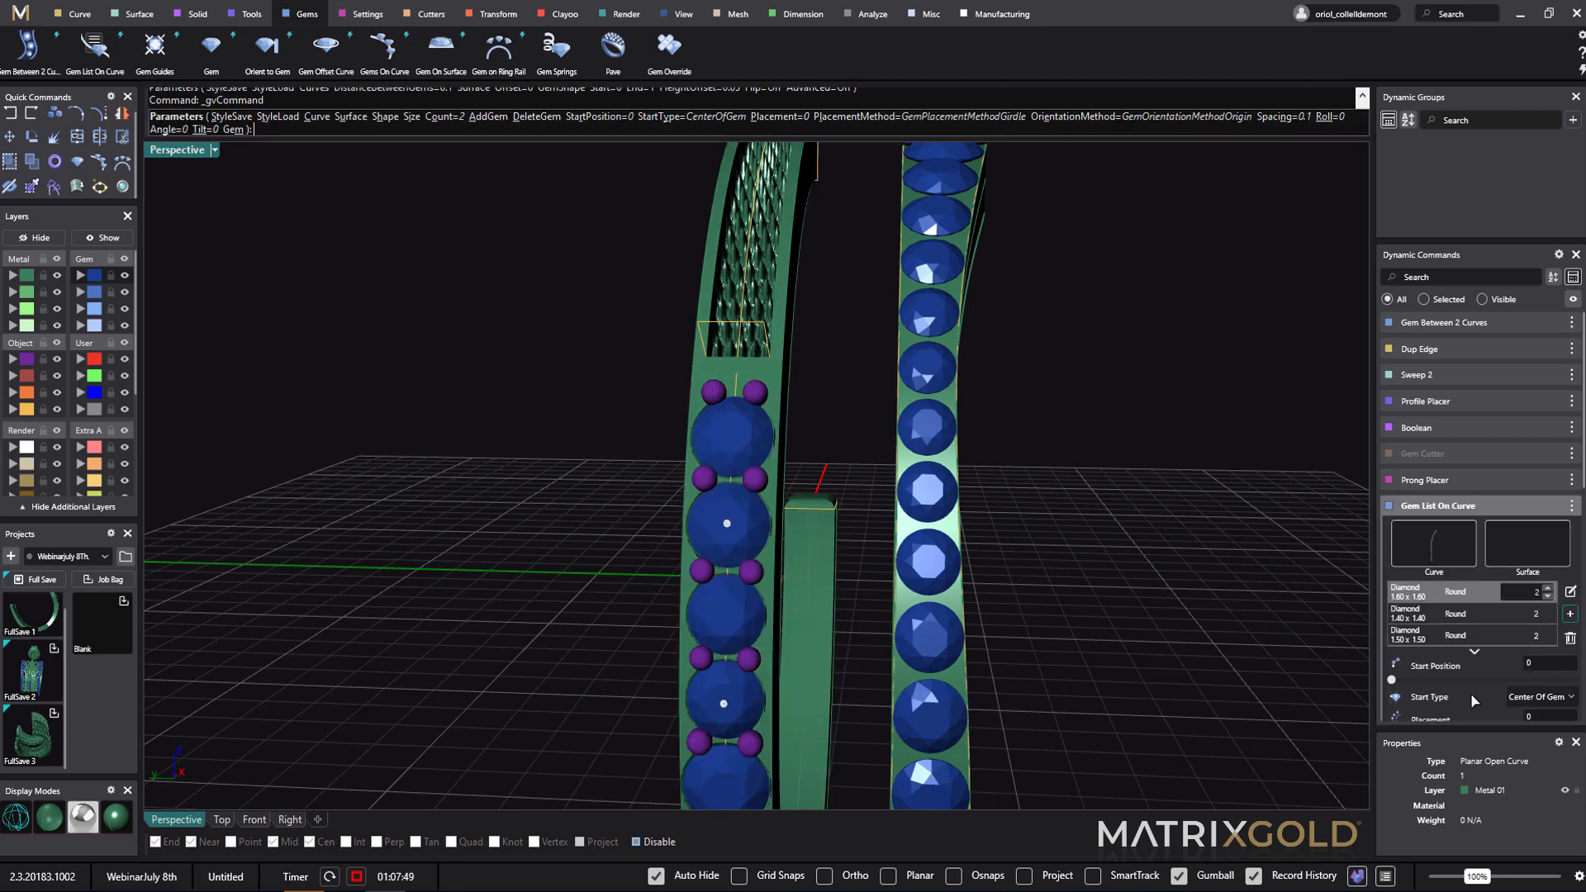
{"action": "scroll", "coordinate": [1470, 692], "scroll_direction": "down", "scroll_amount": 4}
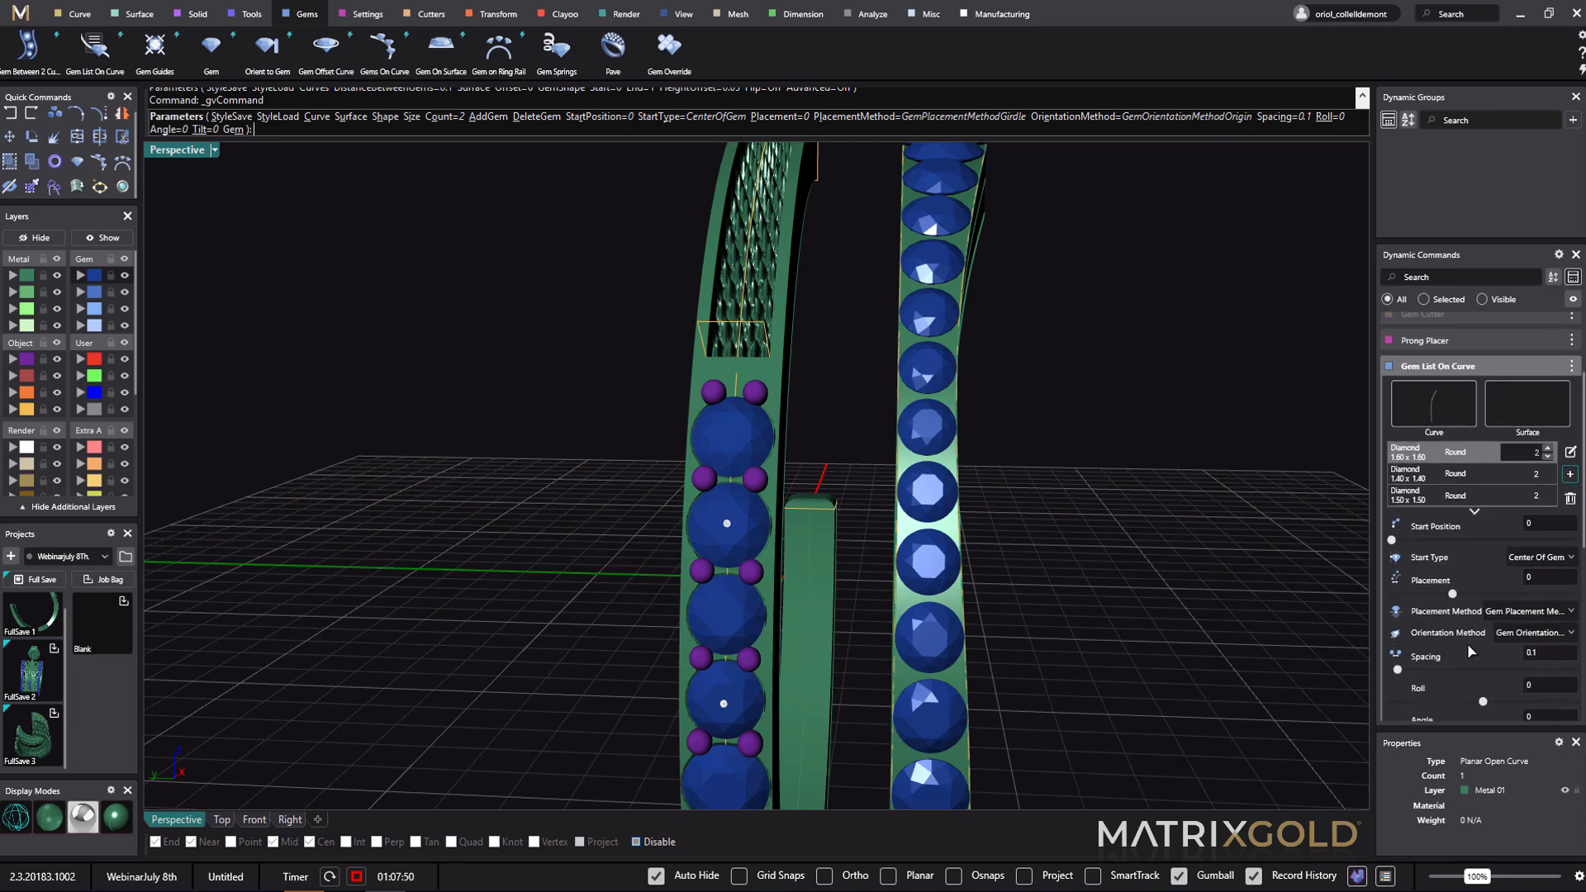
{"action": "left_click", "coordinate": [1549, 657]}
{"action": "type", "text": ".1"}
{"action": "key", "text": "Return"}
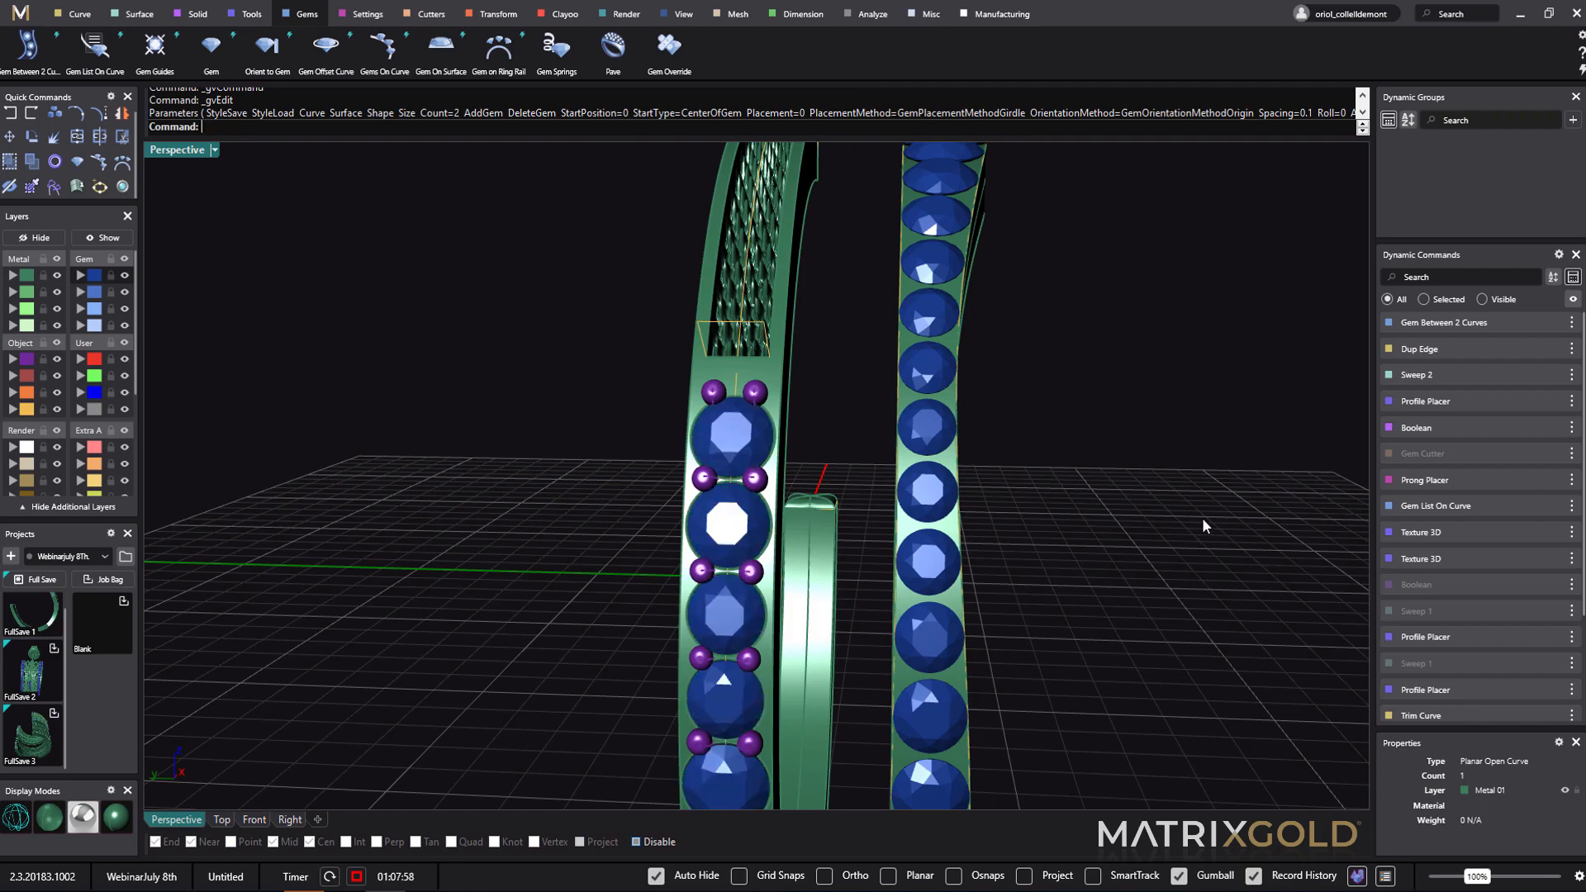
- Add prongs to the tapered bangle's gem row with Prong Placer, using its default settings
{"action": "right_click_drag", "start_coordinate": [1202, 517], "coordinate": [1199, 577]}
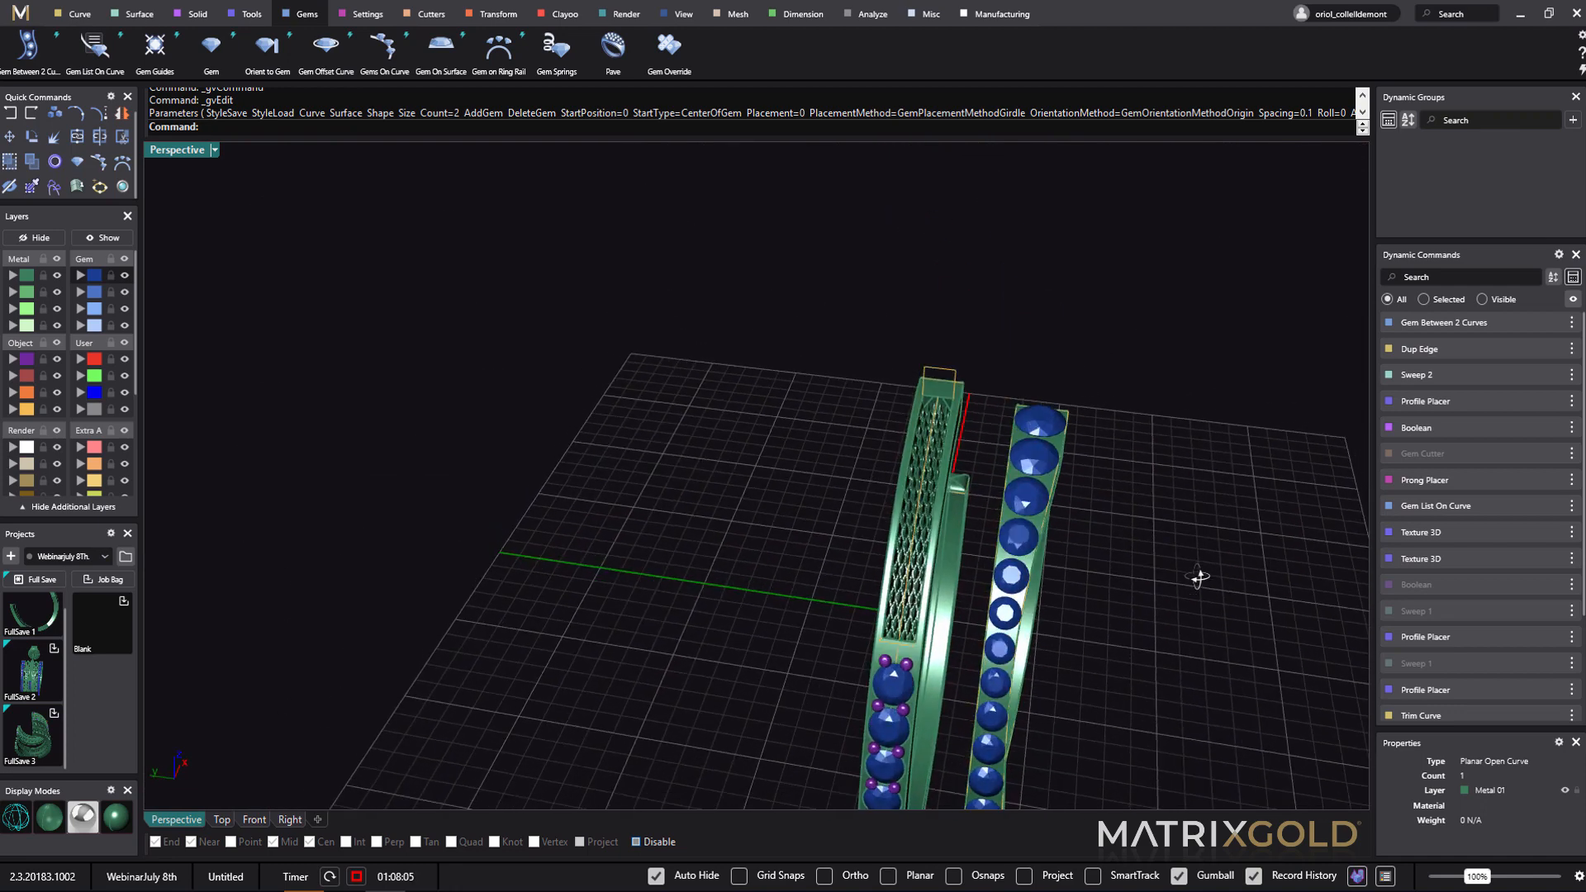
{"action": "left_click", "coordinate": [1038, 459]}
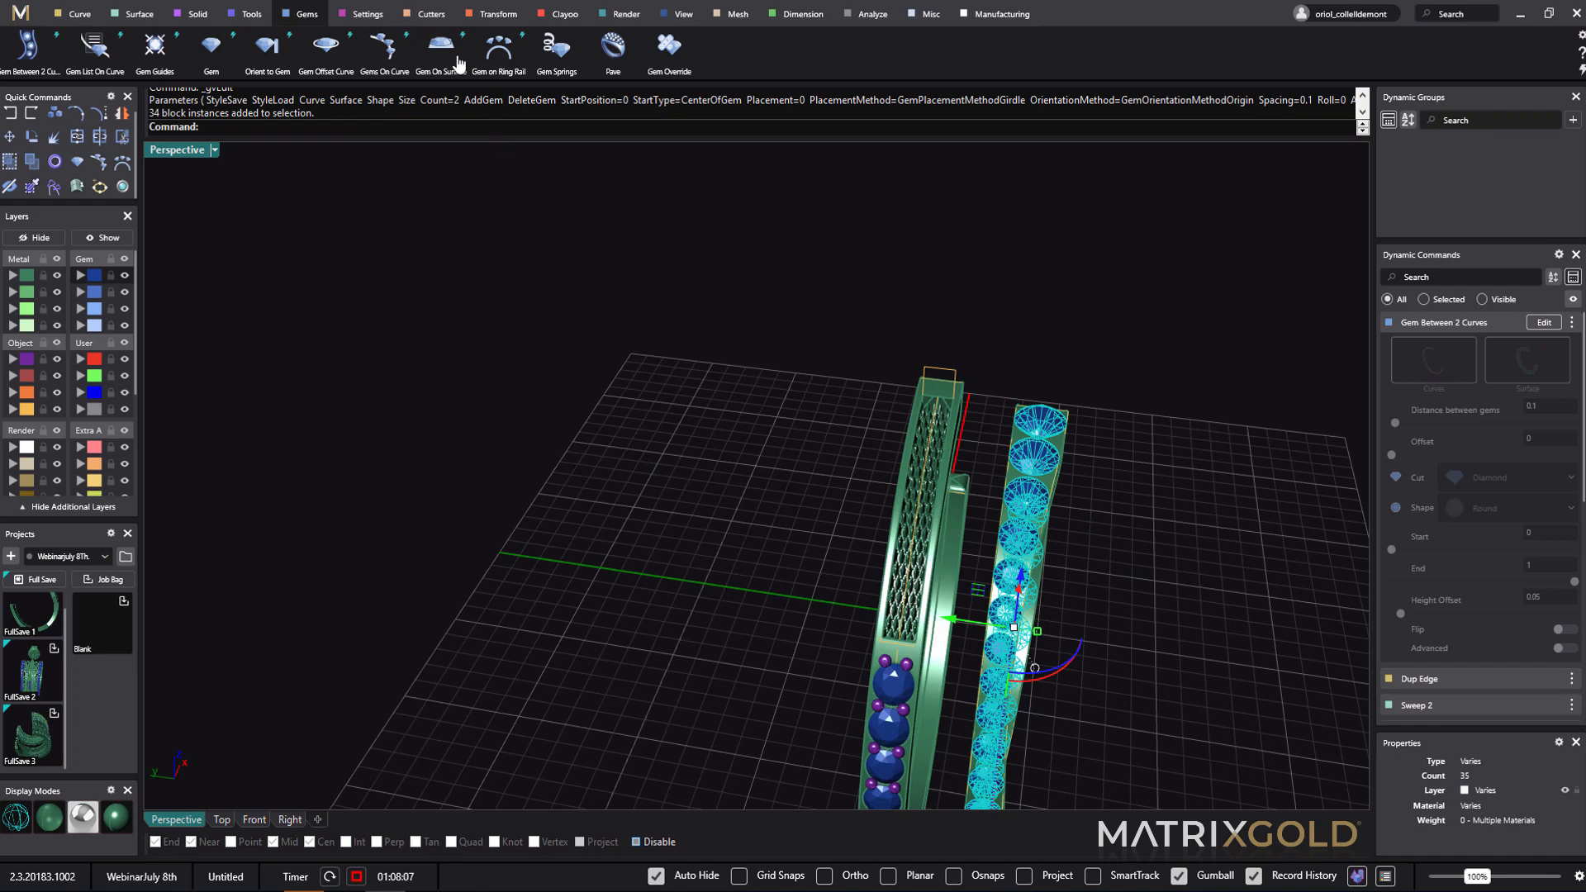
{"action": "left_click", "coordinate": [355, 14]}
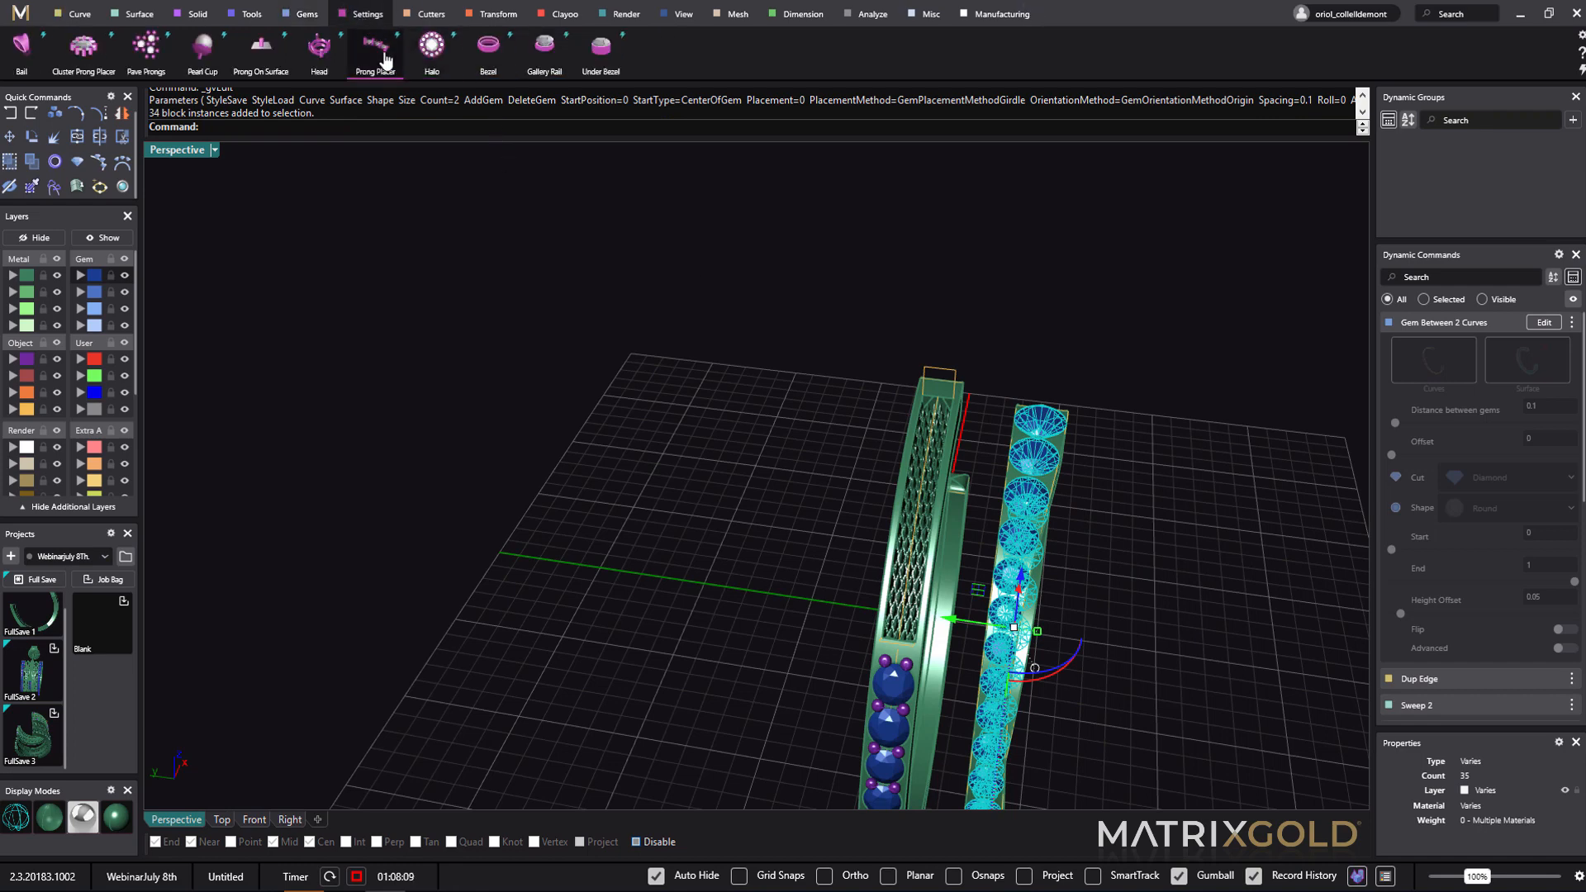
{"action": "left_click", "coordinate": [375, 46]}
{"action": "left_click", "coordinate": [1040, 421]}
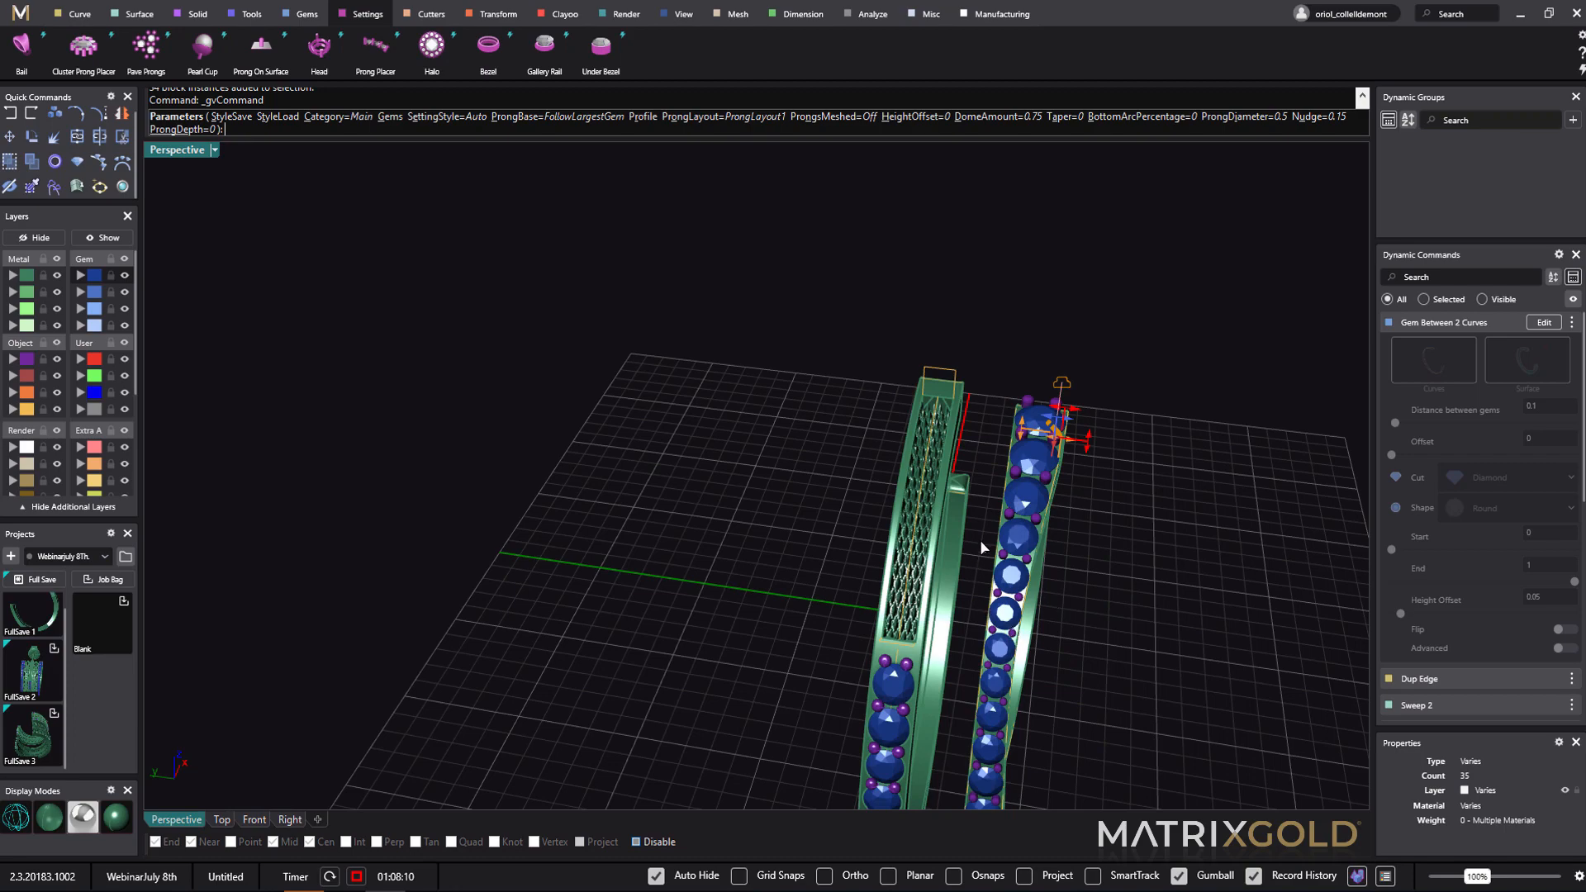
{"action": "right_click_drag", "start_coordinate": [979, 539], "coordinate": [883, 437]}
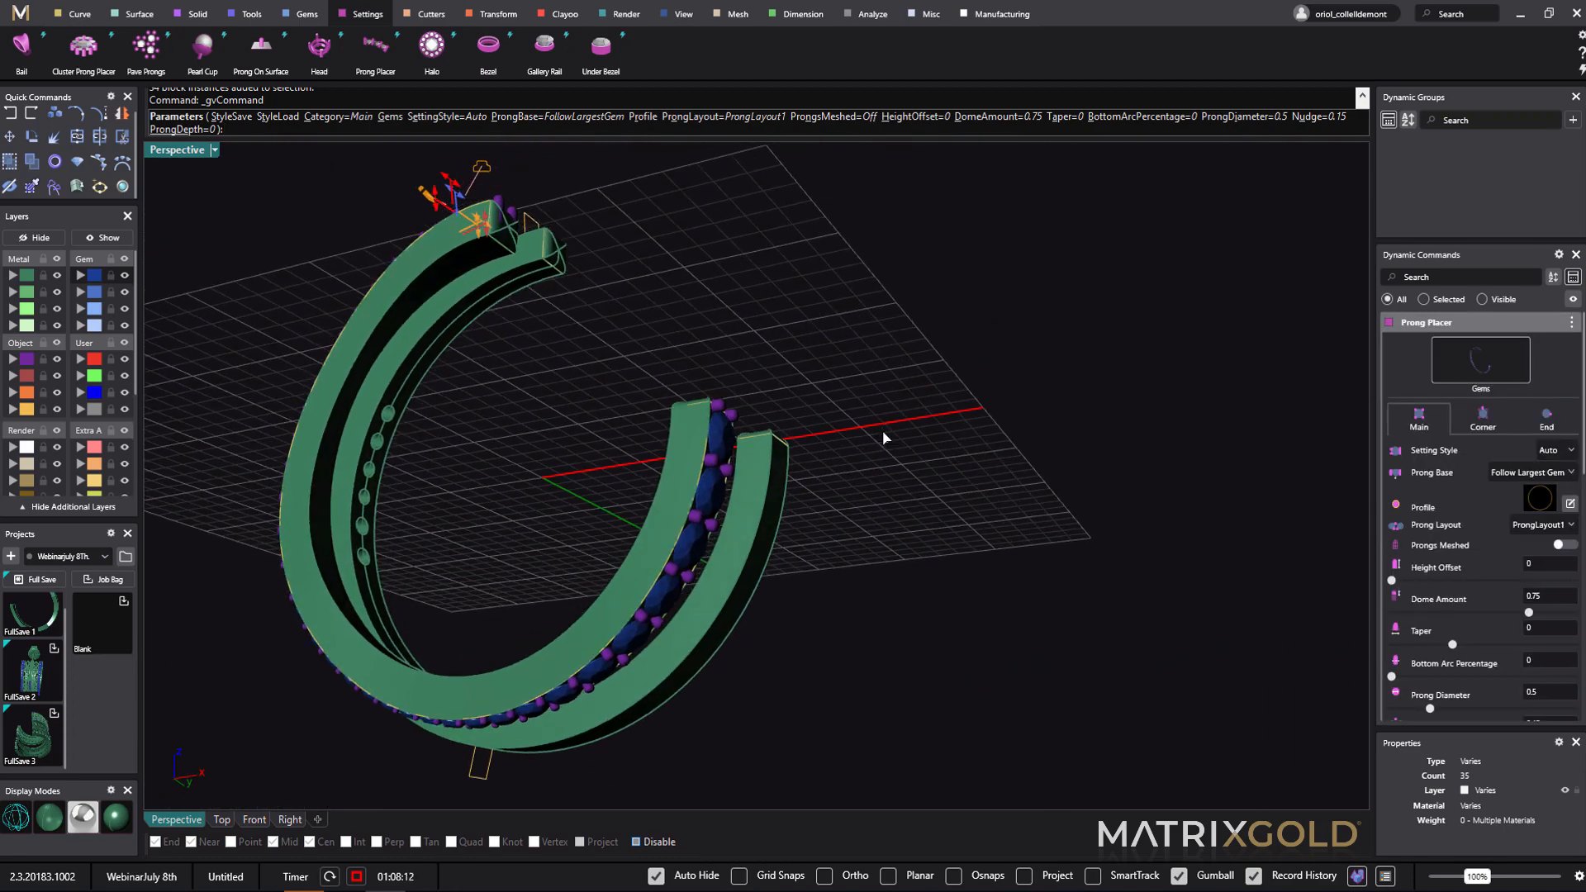
{"action": "right_click", "coordinate": [883, 437]}
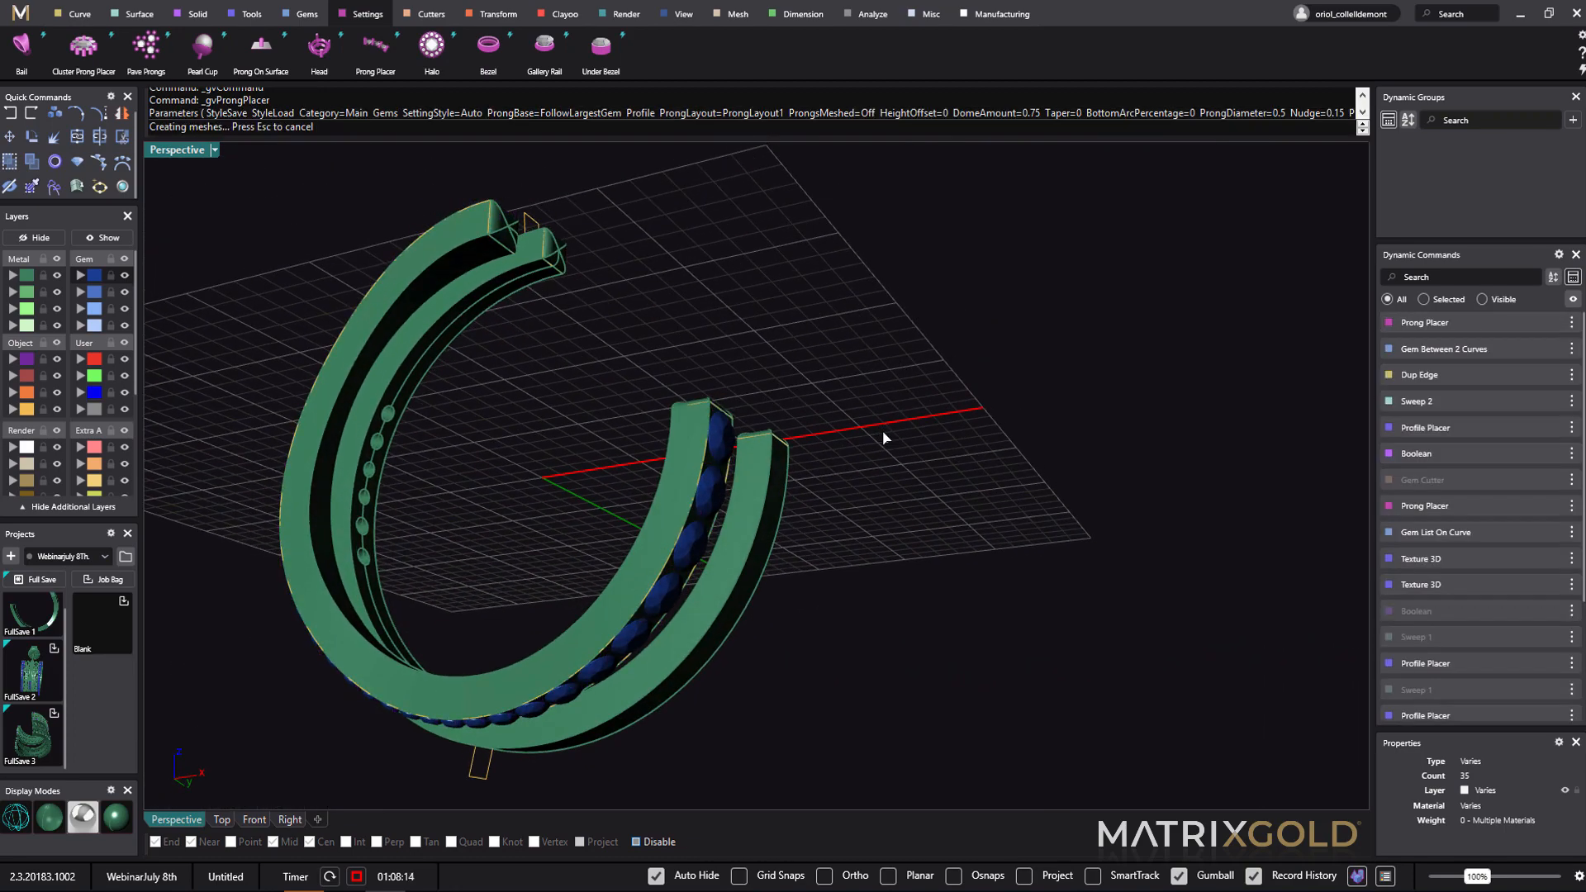
- Edit the tapered bangle's Gem Between 2 Curves so the gem row starts at about 0.032, inward from the band's end
{"action": "right_click_drag", "start_coordinate": [881, 435], "coordinate": [340, 429]}
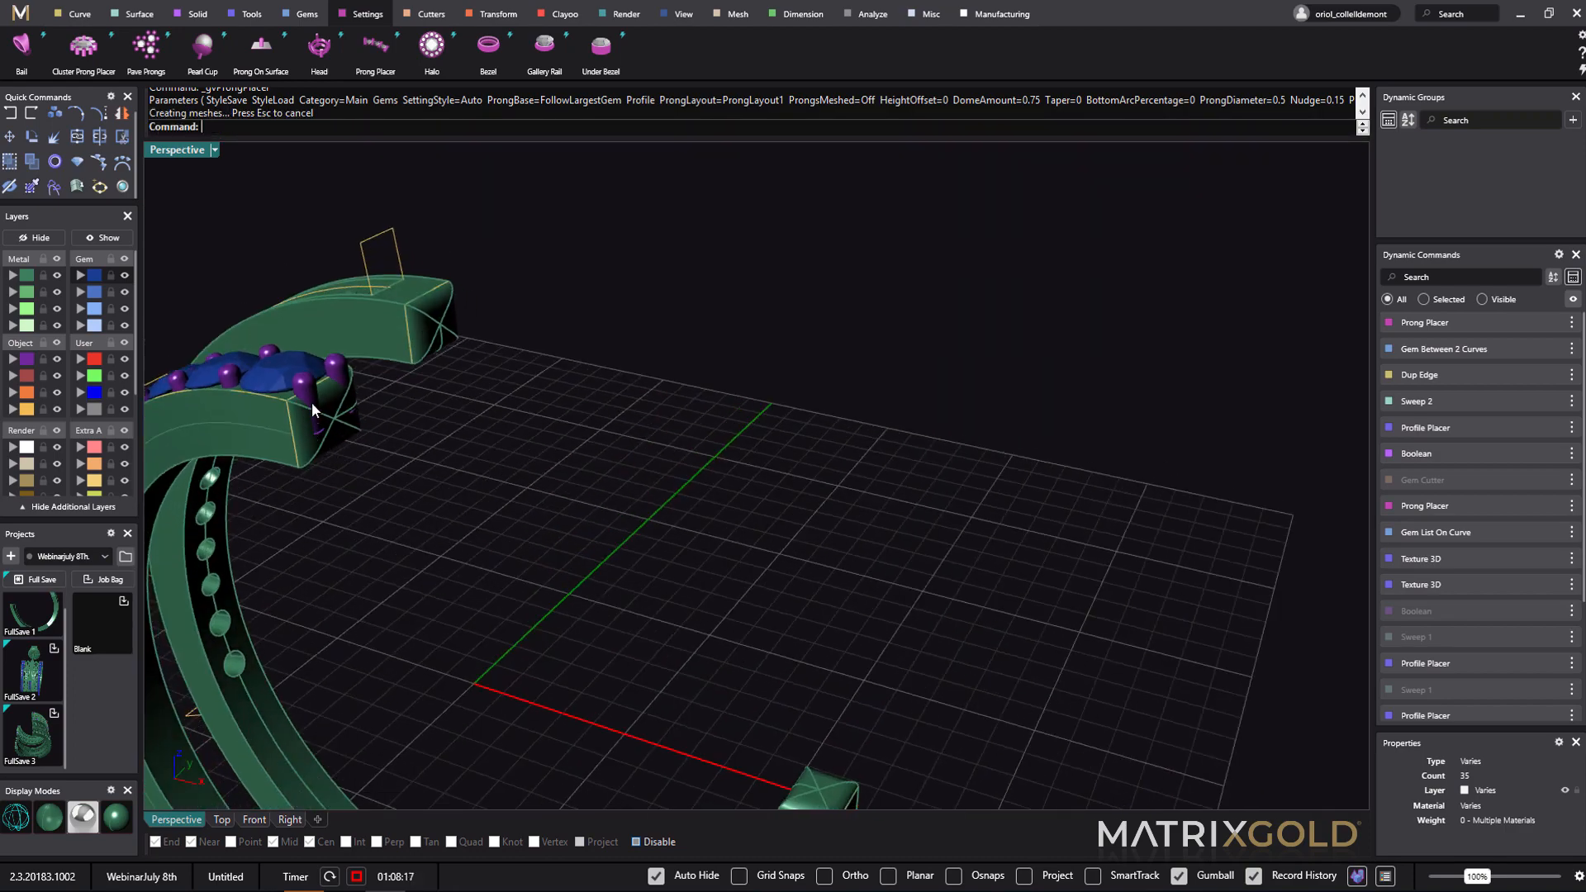
{"action": "right_click_drag", "start_coordinate": [454, 485], "coordinate": [895, 423]}
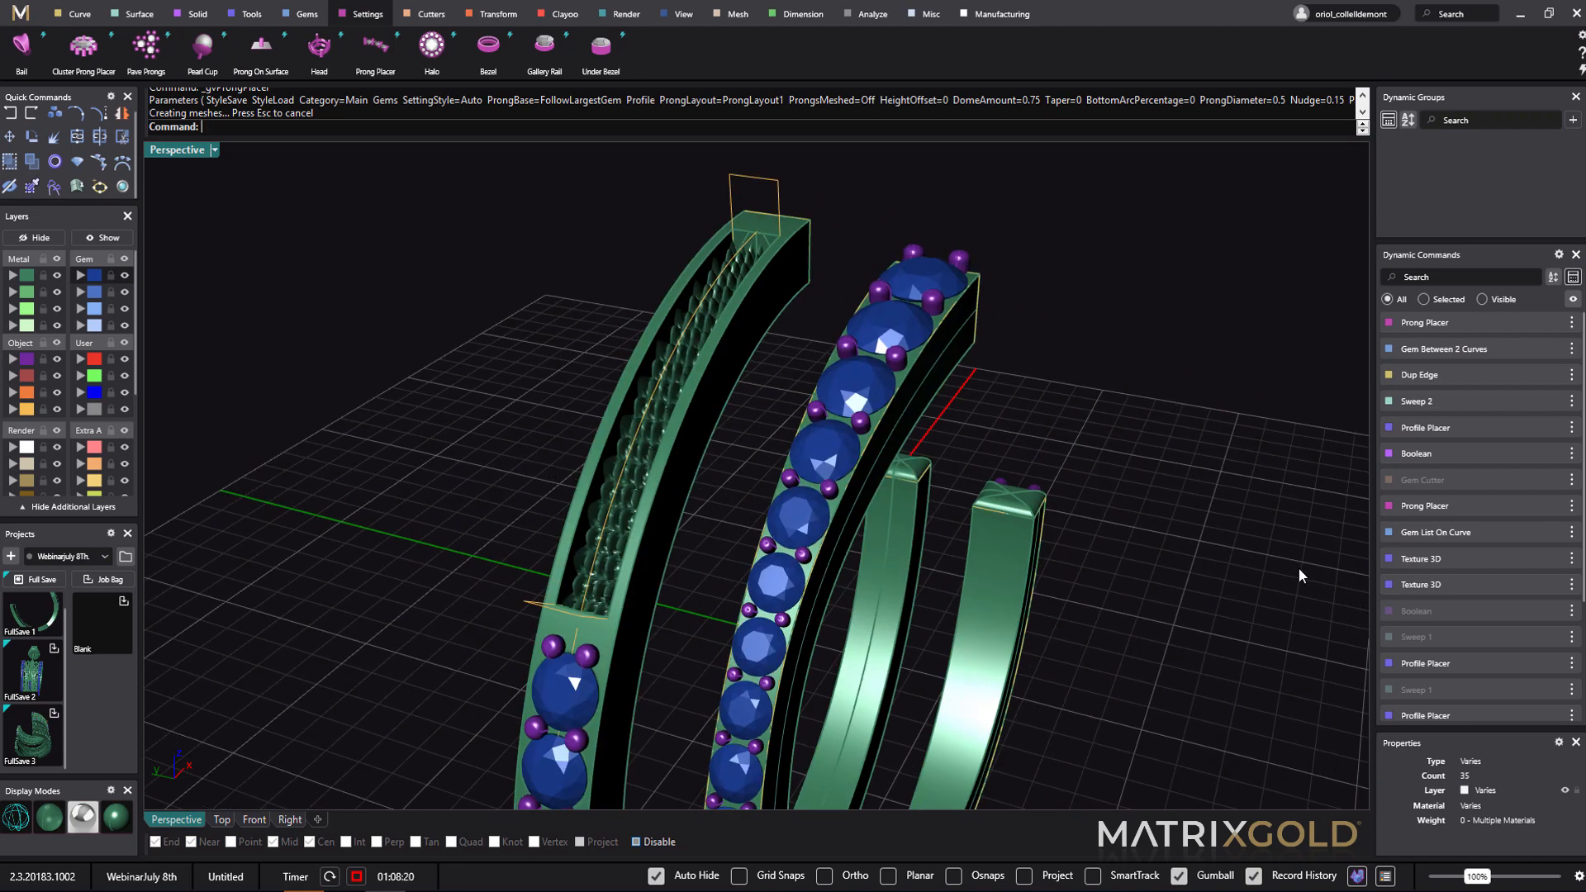
{"action": "right_click_drag", "start_coordinate": [1296, 567], "coordinate": [1269, 544]}
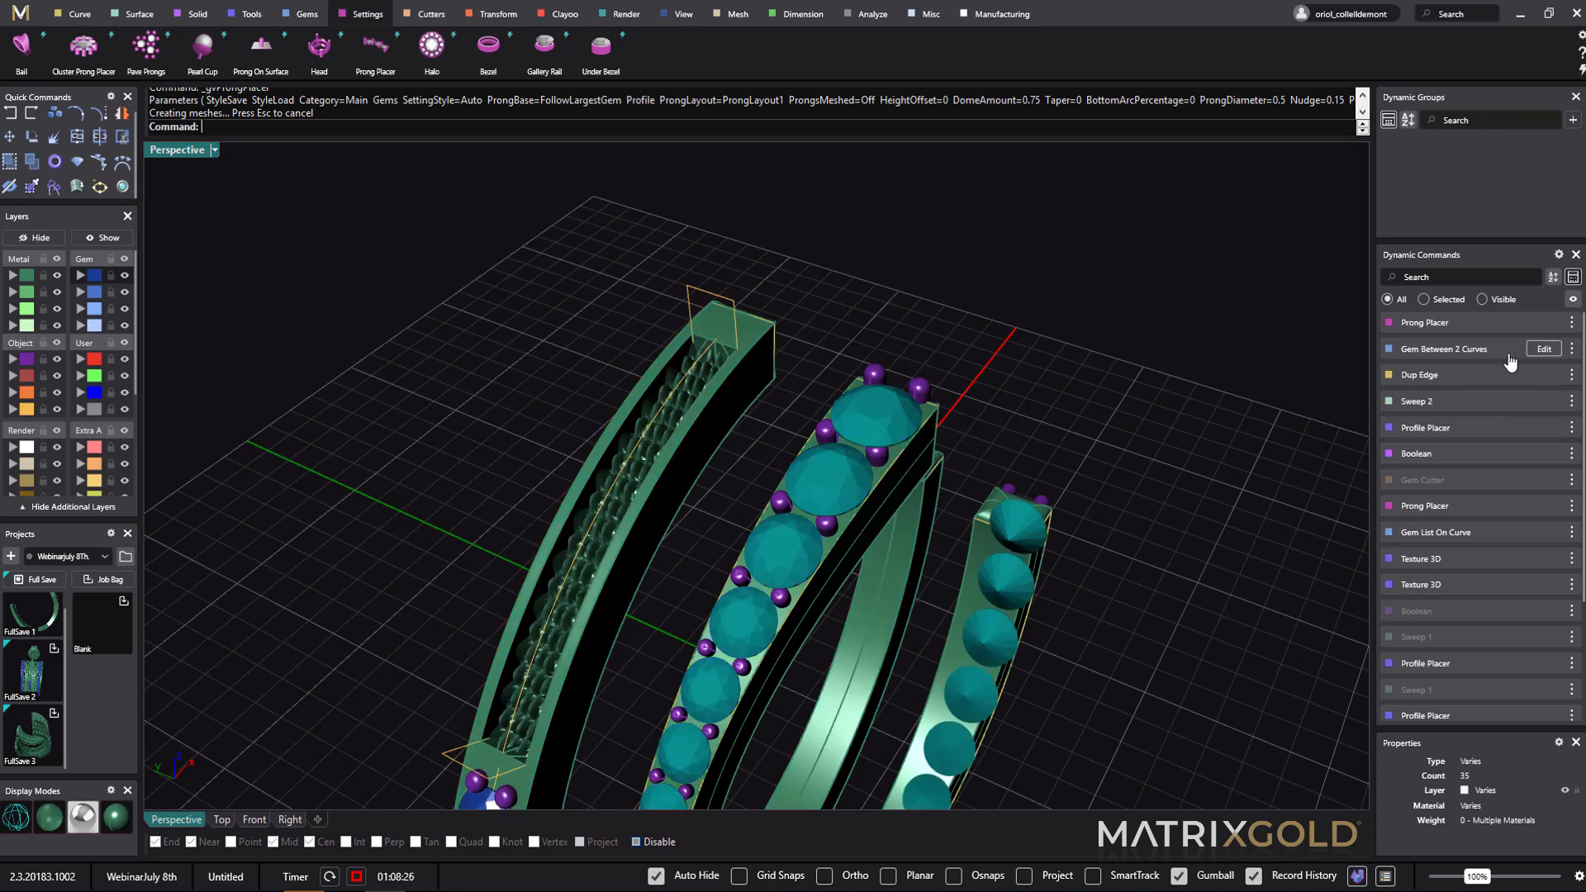
{"action": "left_click", "coordinate": [1539, 350]}
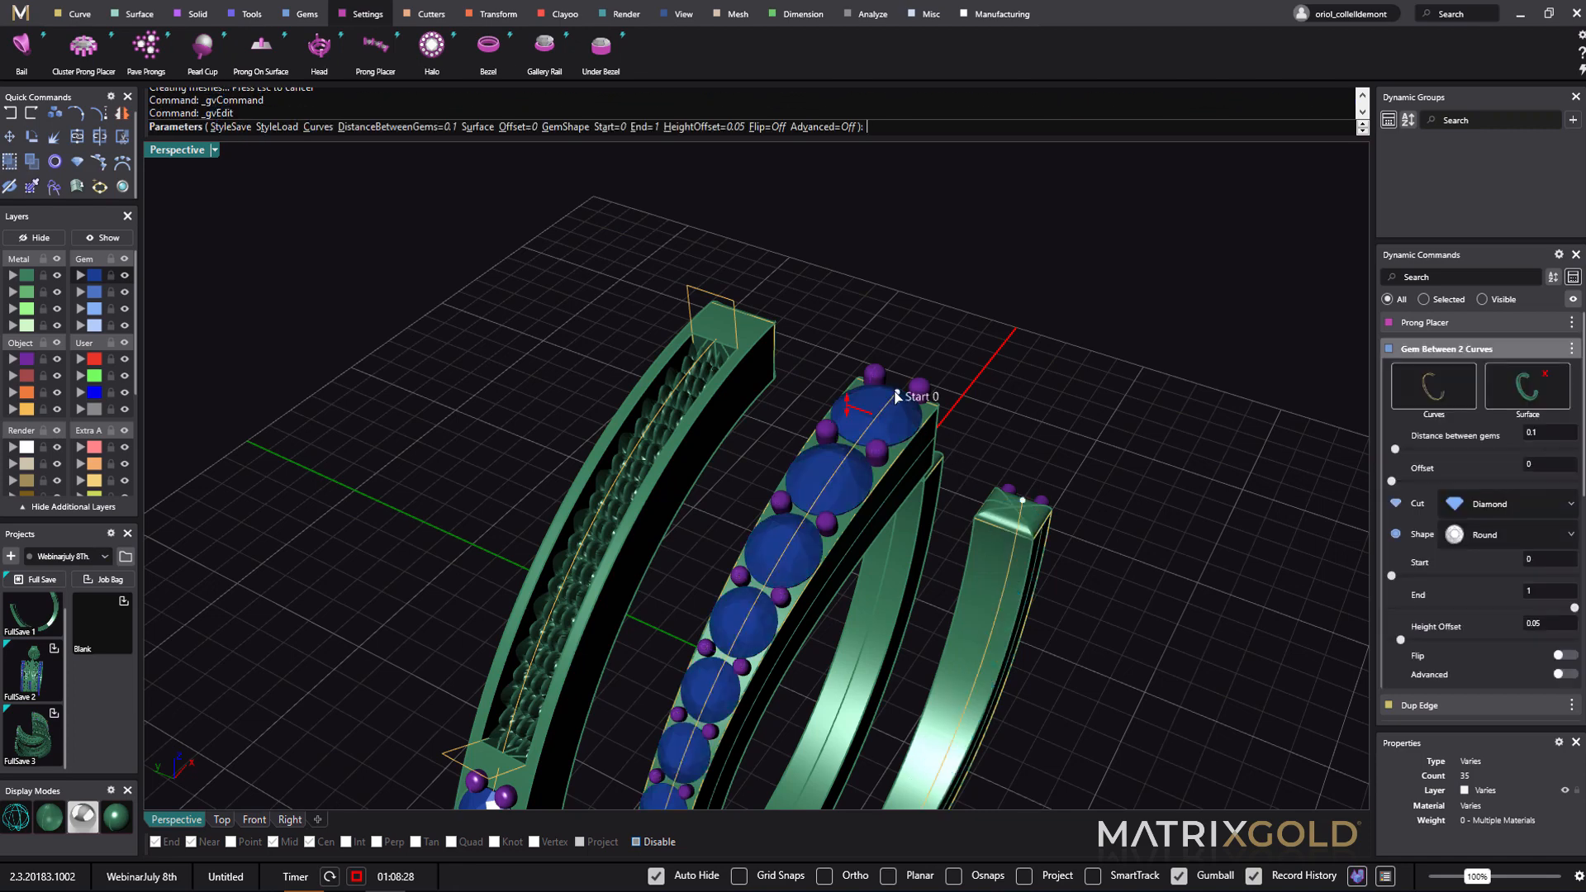
{"action": "left_click_drag", "start_coordinate": [897, 398], "coordinate": [881, 436]}
{"action": "right_click_drag", "start_coordinate": [888, 471], "coordinate": [976, 436]}
{"action": "right_click", "coordinate": [1094, 501]}
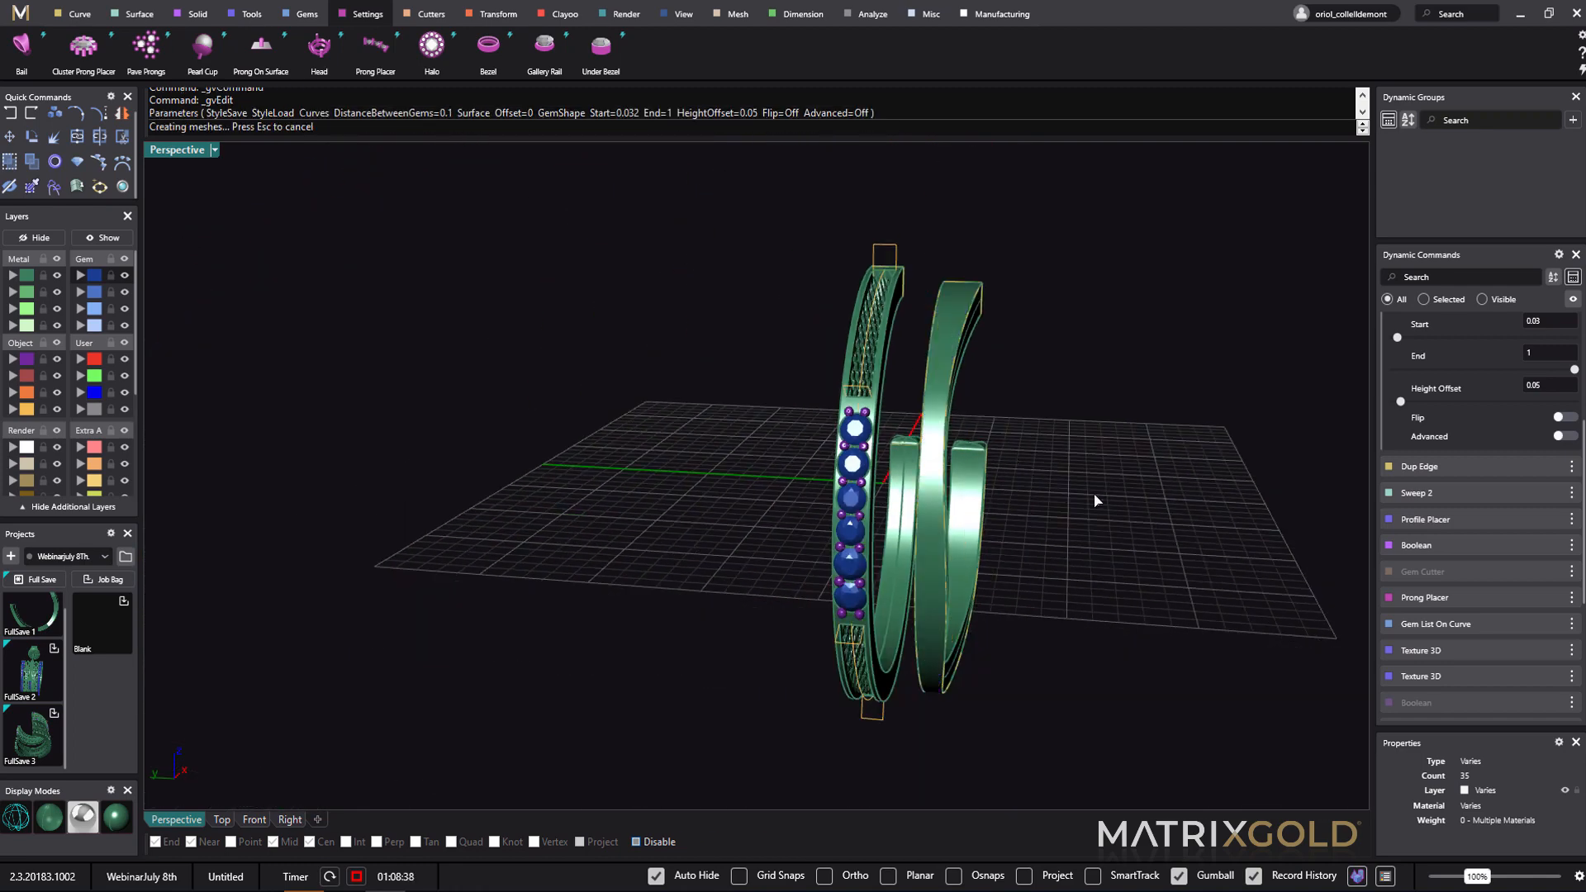
{"action": "left_click", "coordinate": [1152, 564]}
- Create gem cutters for all gems on the tapered bangle with the default Gem Cutter settings
{"action": "right_click_drag", "start_coordinate": [1152, 564], "coordinate": [1122, 593]}
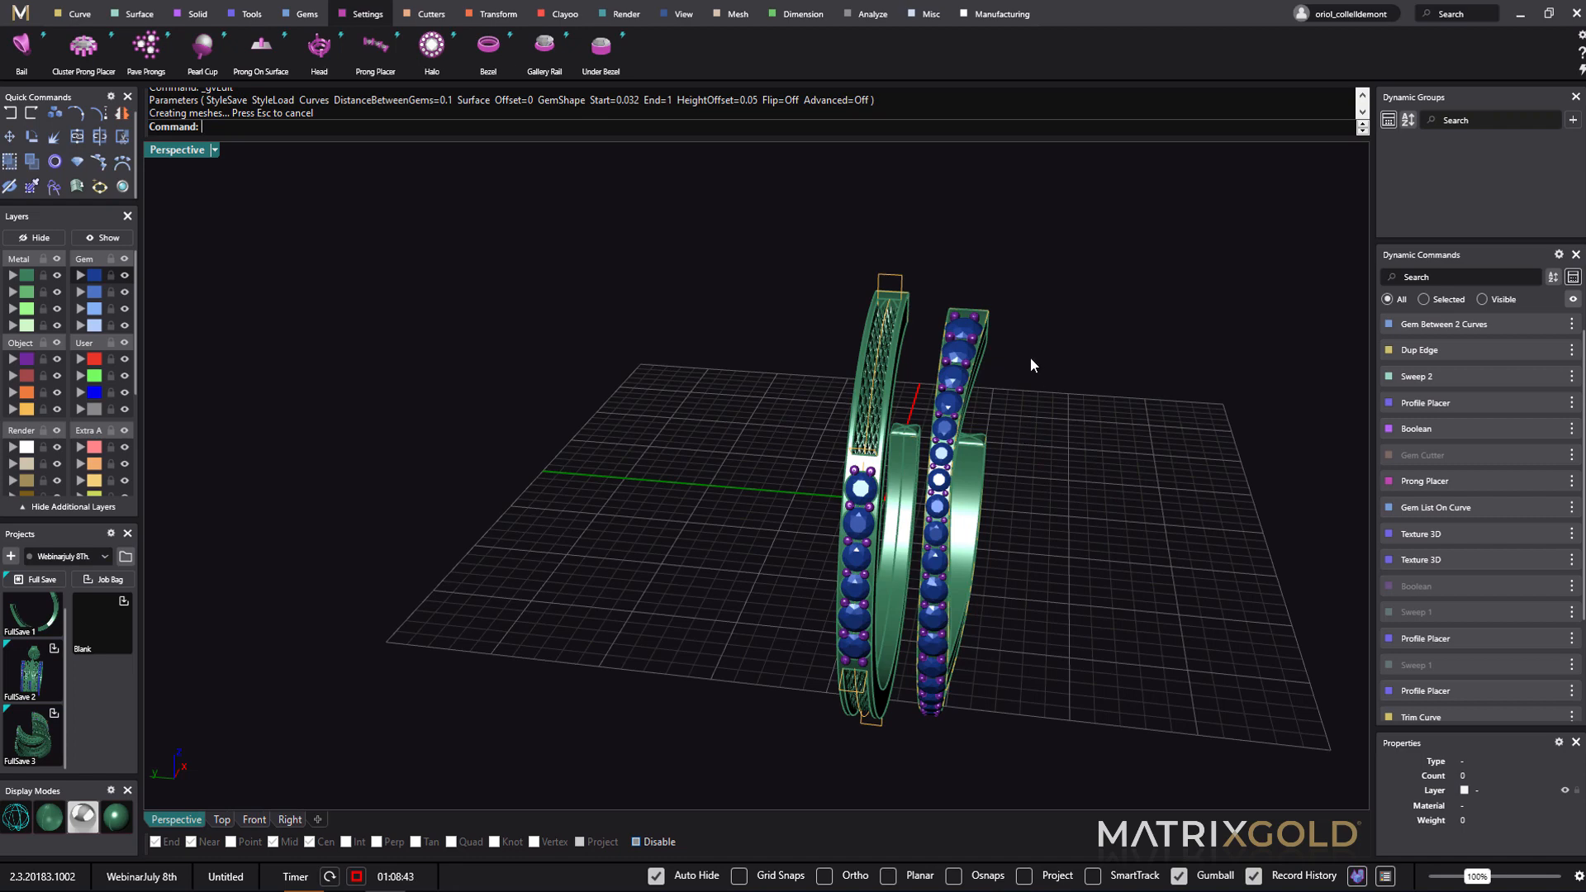
{"action": "right_click_drag", "start_coordinate": [969, 608], "coordinate": [1013, 648]}
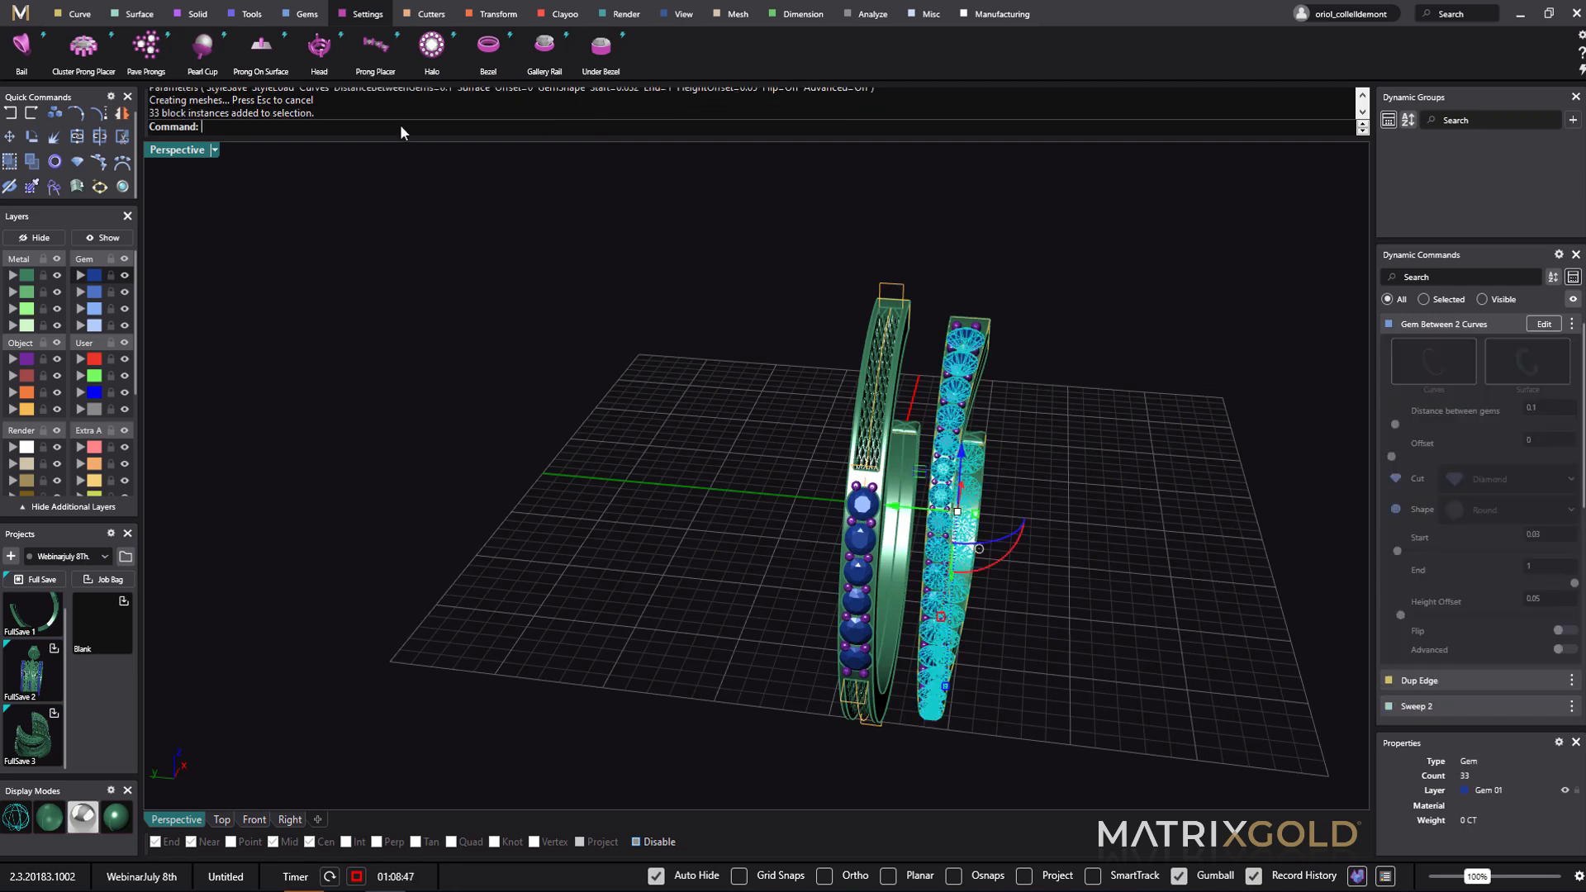
{"action": "left_click", "coordinate": [431, 14]}
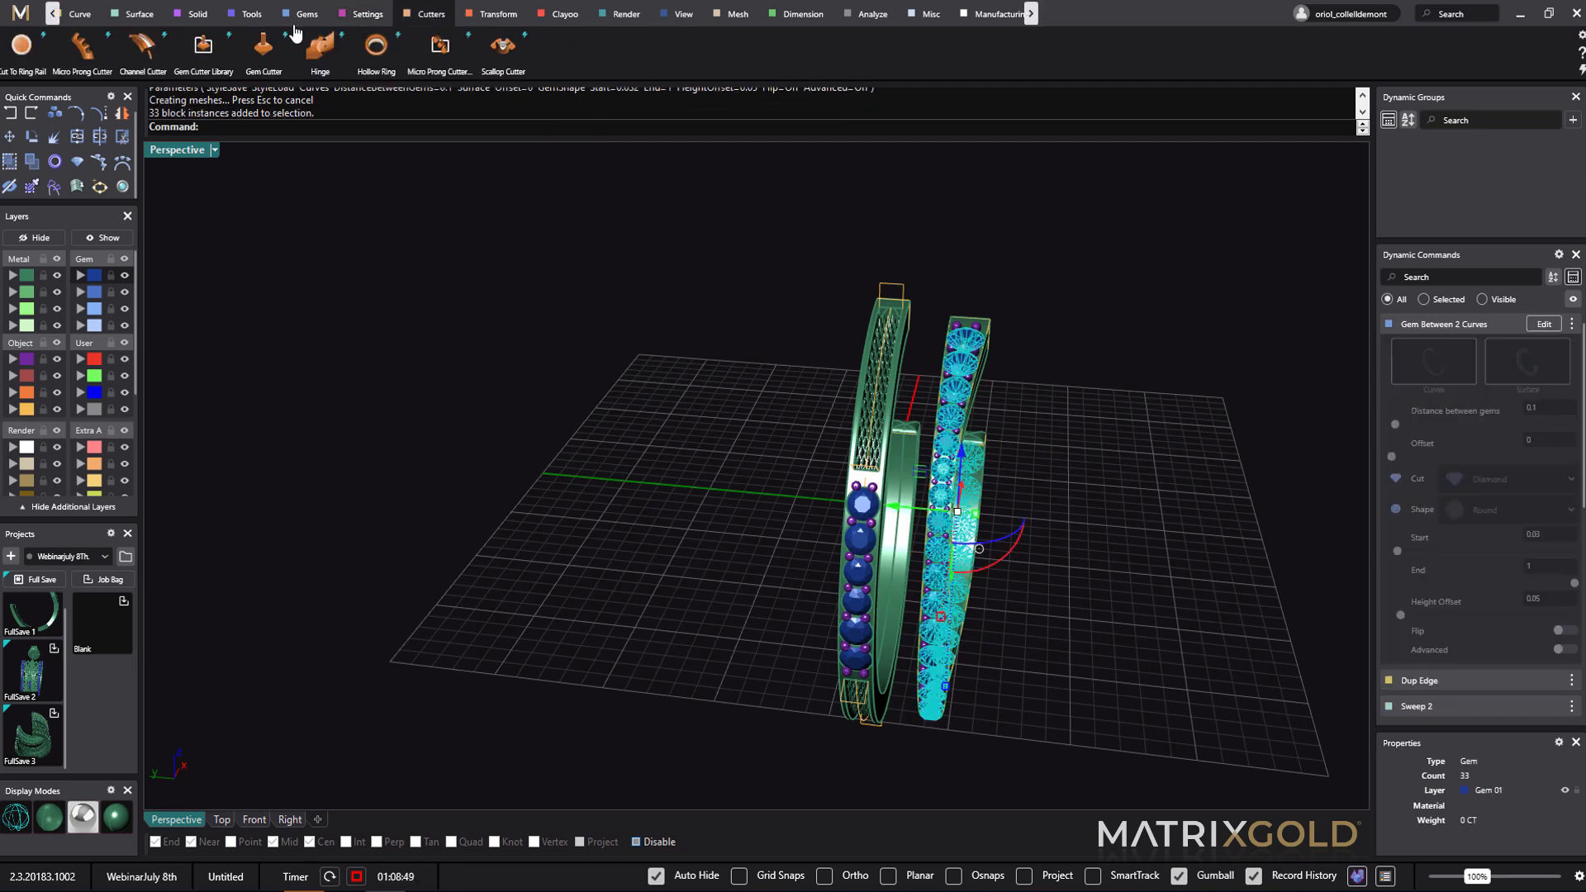
{"action": "left_click", "coordinate": [262, 47]}
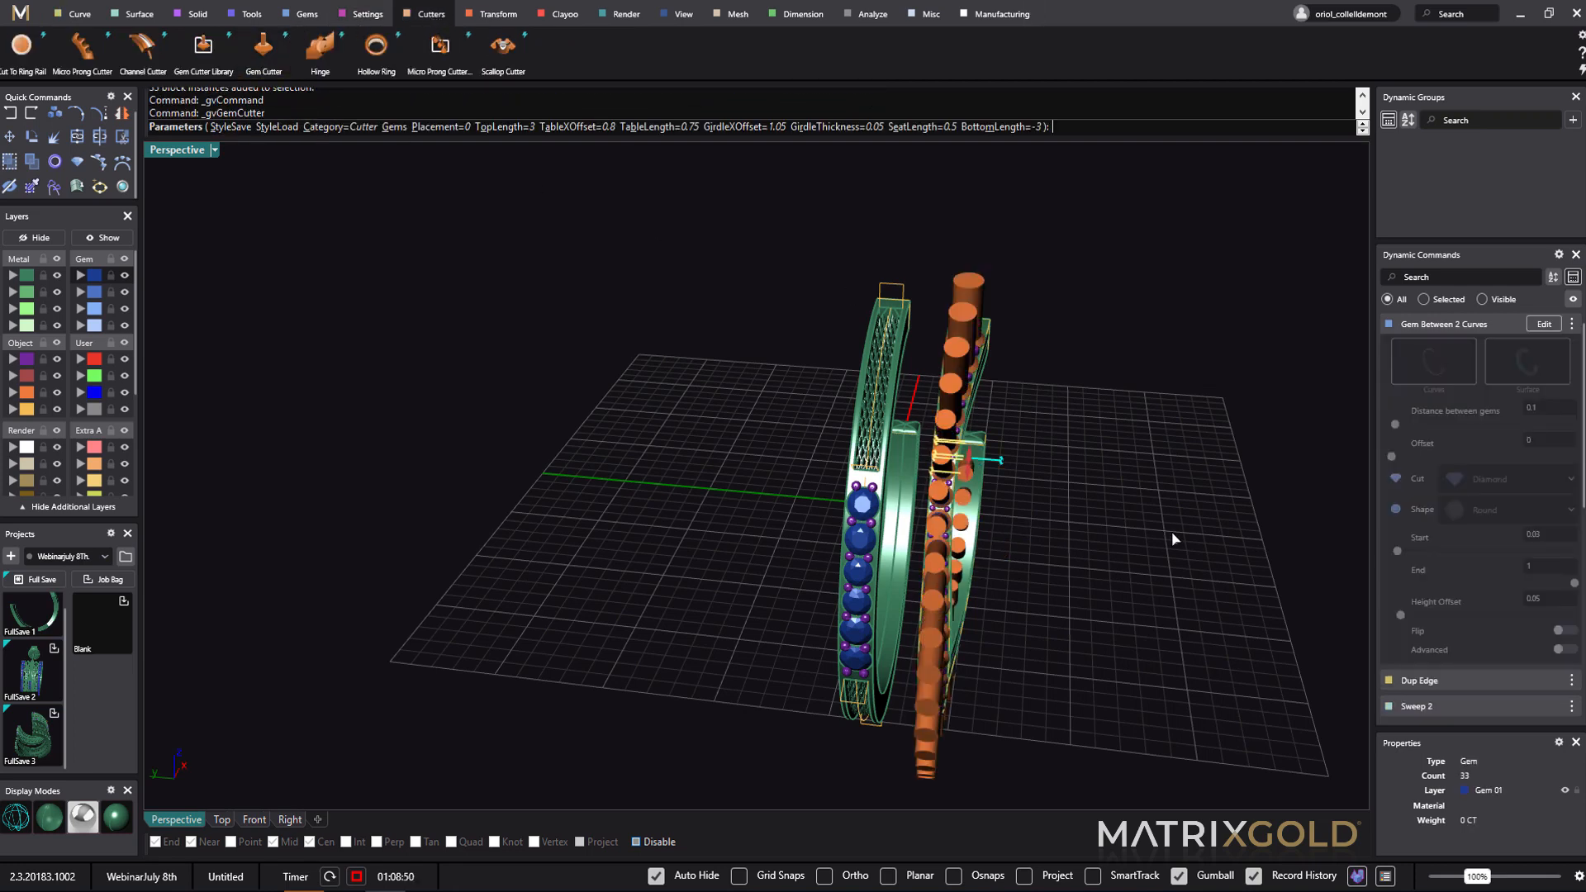
{"action": "mouse_move", "coordinate": [1171, 532]}
{"action": "right_mouse_down"}
{"action": "mouse_move", "coordinate": [1038, 517]}
{"action": "mouse_move", "coordinate": [1141, 525]}
{"action": "right_mouse_up"}
{"action": "key", "text": "Return"}
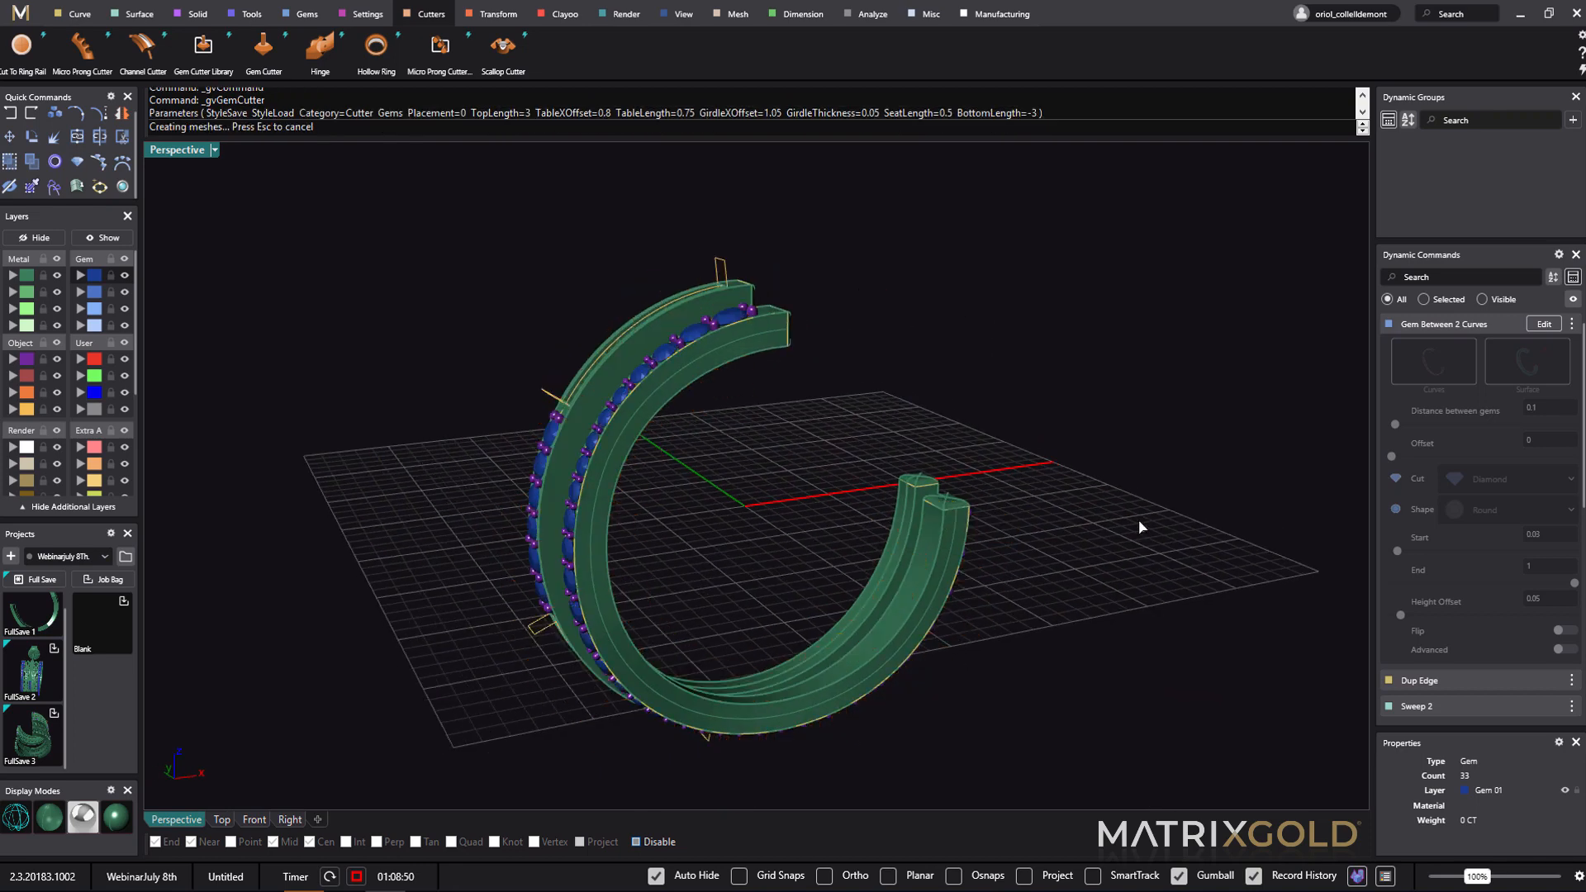
- Subtract the gem cutters from the tapered bangle with a Boolean Difference
{"action": "left_click", "coordinate": [197, 17]}
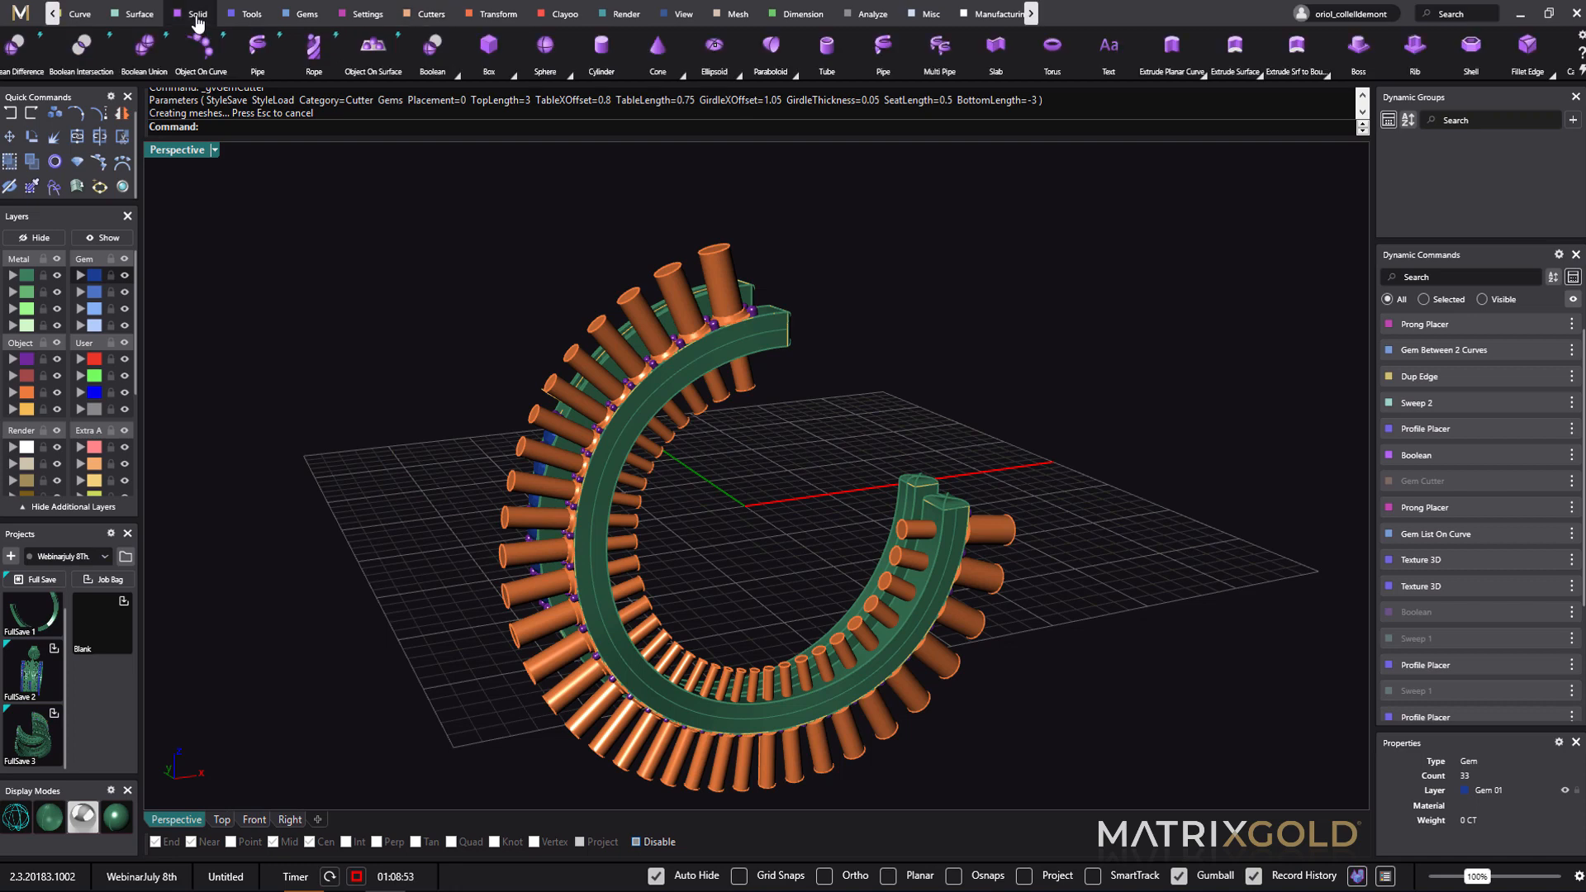
{"action": "left_click", "coordinate": [18, 47]}
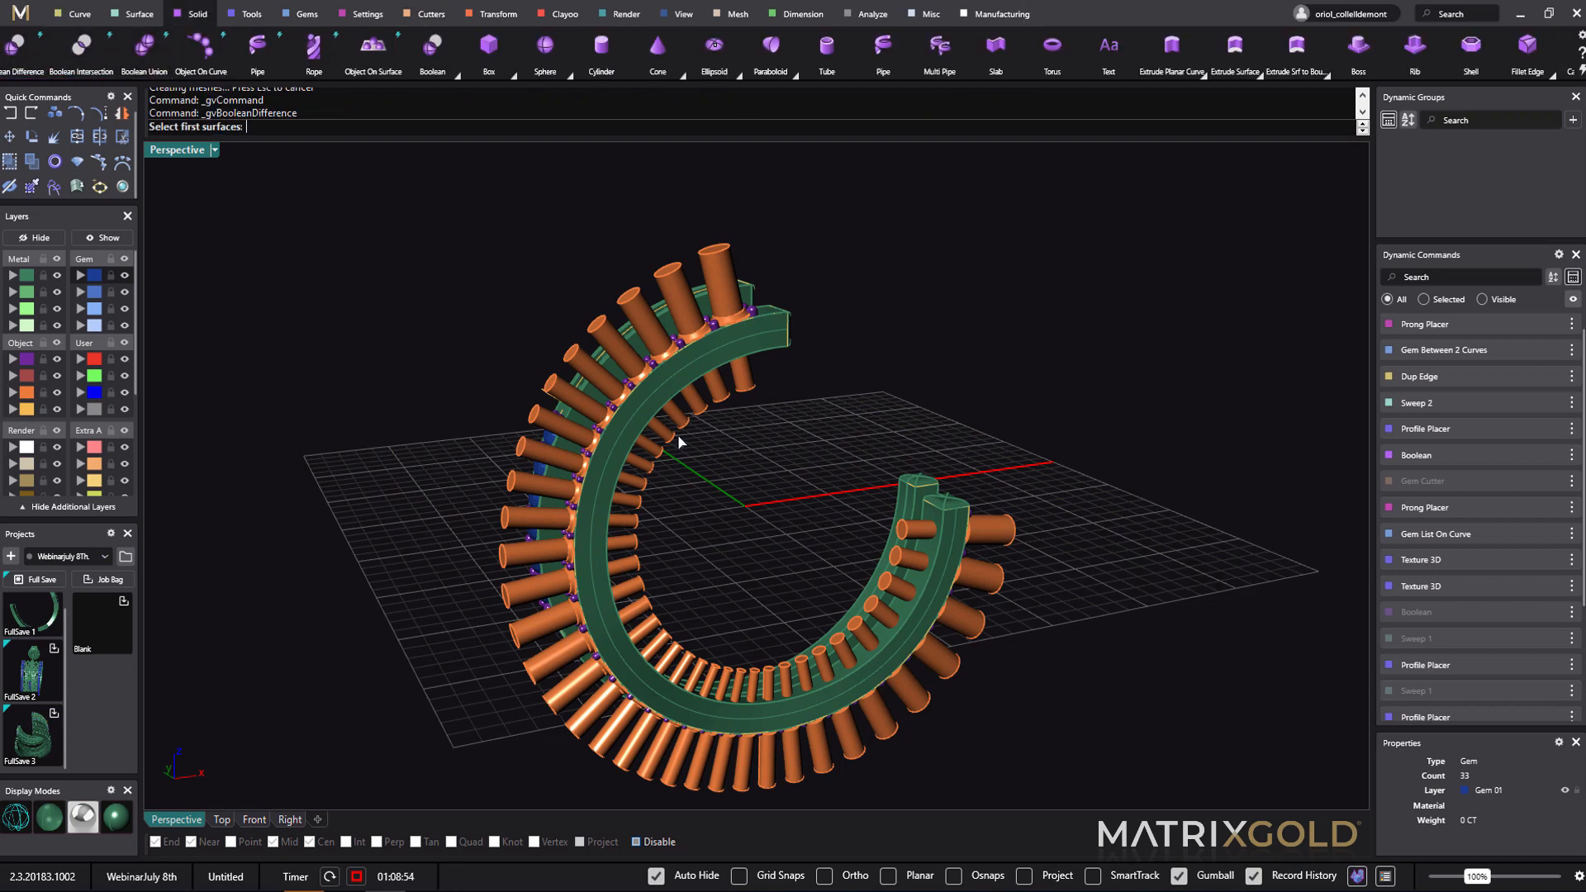
{"action": "left_click", "coordinate": [739, 350]}
{"action": "key", "text": "Return"}
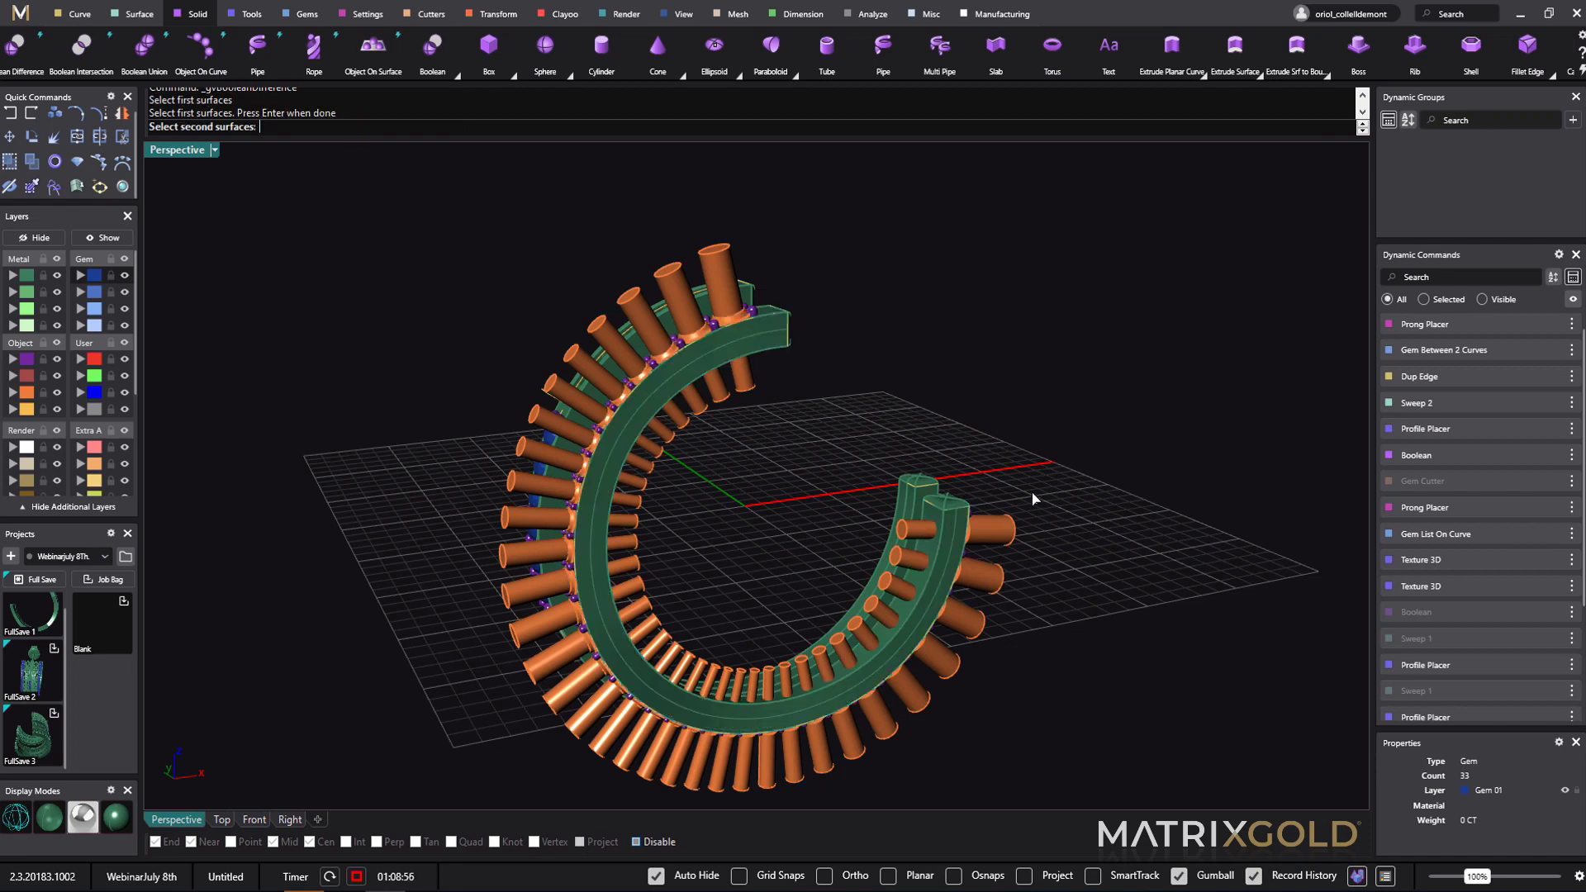
{"action": "left_click", "coordinate": [1006, 539]}
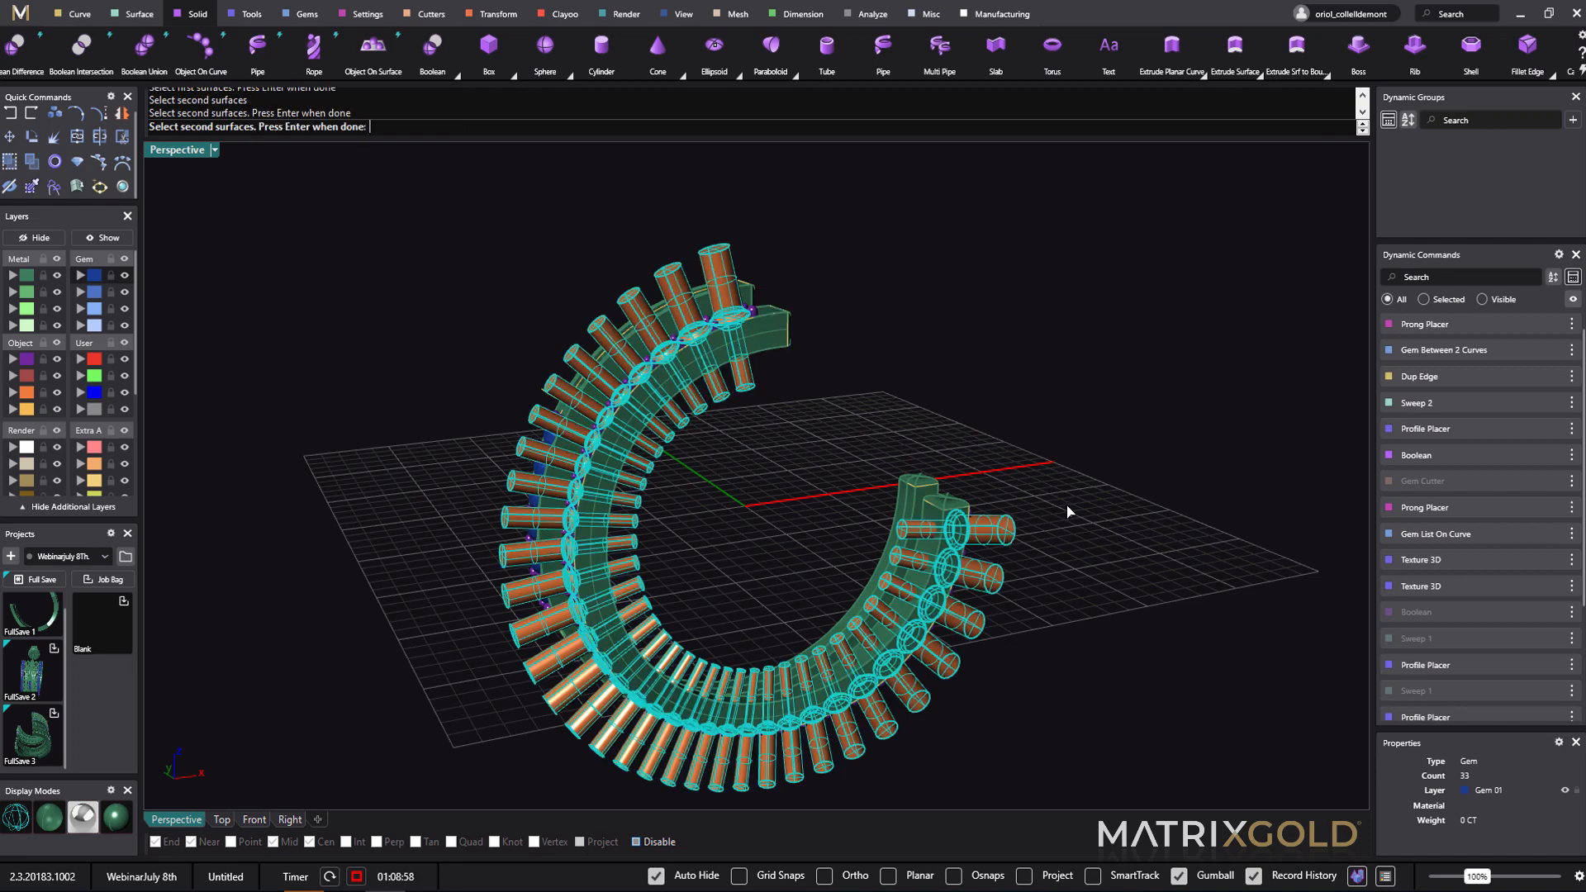
{"action": "key", "text": "Return"}
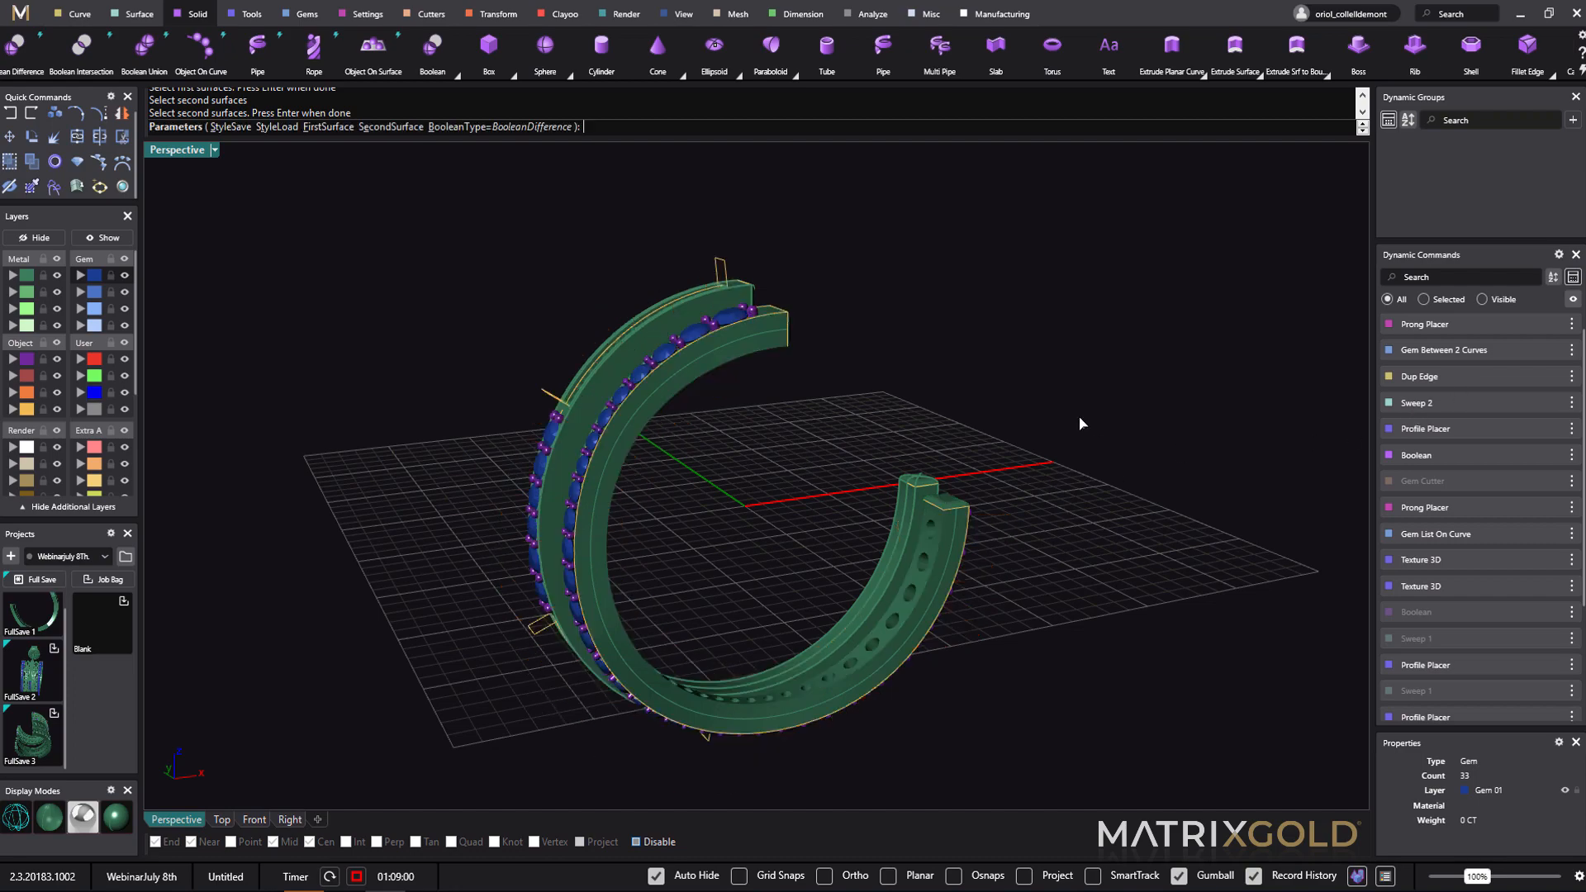
{"action": "key", "text": "Return"}
- Reopen the tapered bangle's Gem Between 2 Curves settings and examine how its gem row and prongs follow the band
{"action": "right_click_drag", "start_coordinate": [1059, 428], "coordinate": [1012, 478]}
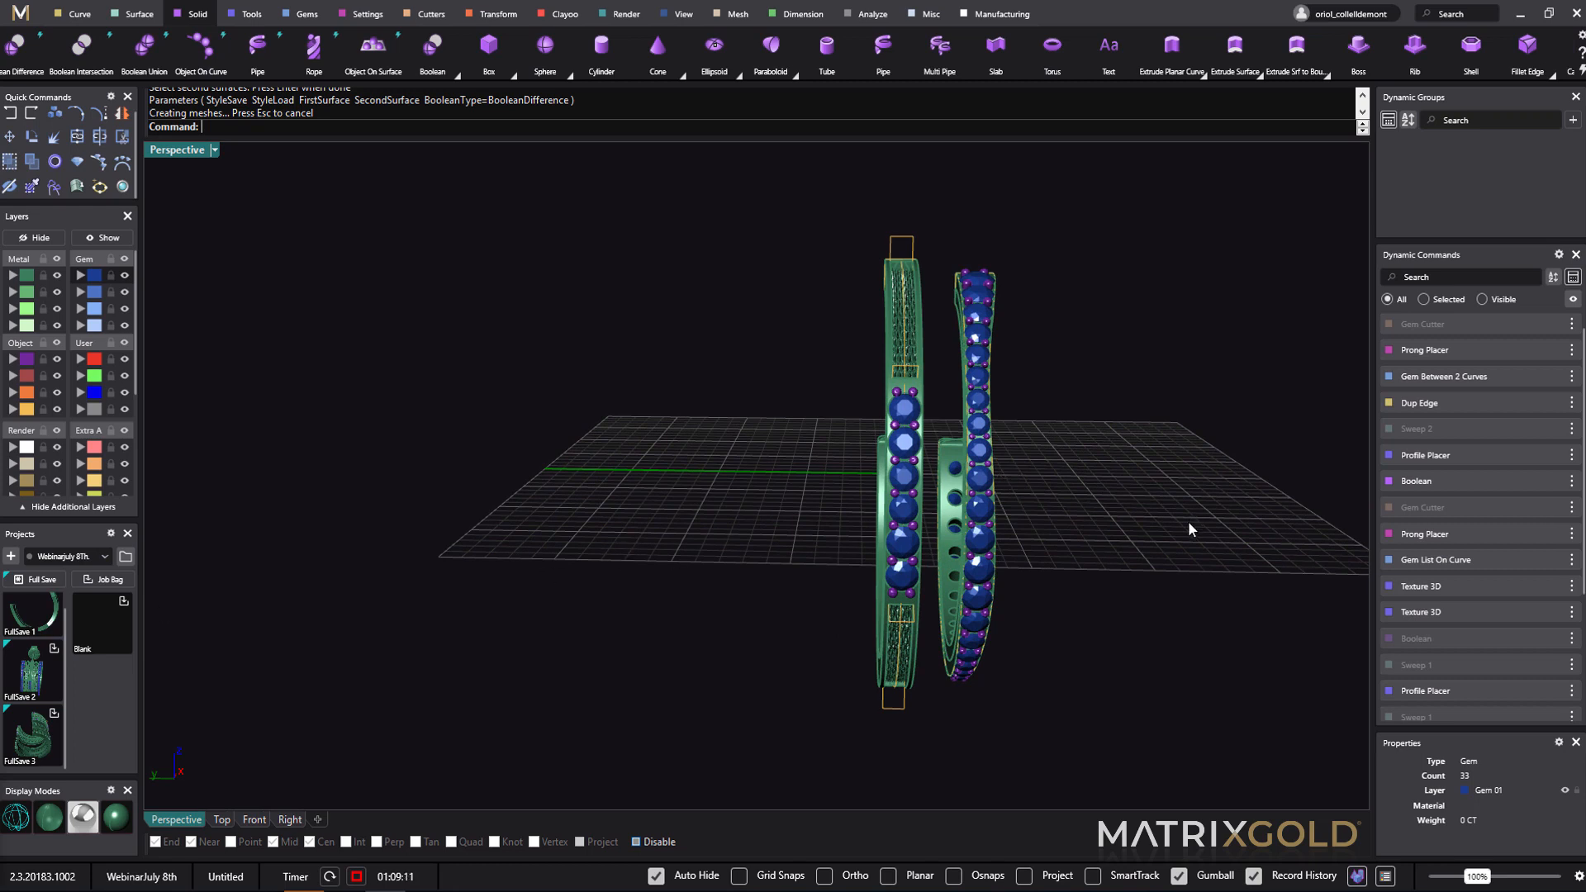
{"action": "right_click_drag", "start_coordinate": [1189, 529], "coordinate": [1066, 455]}
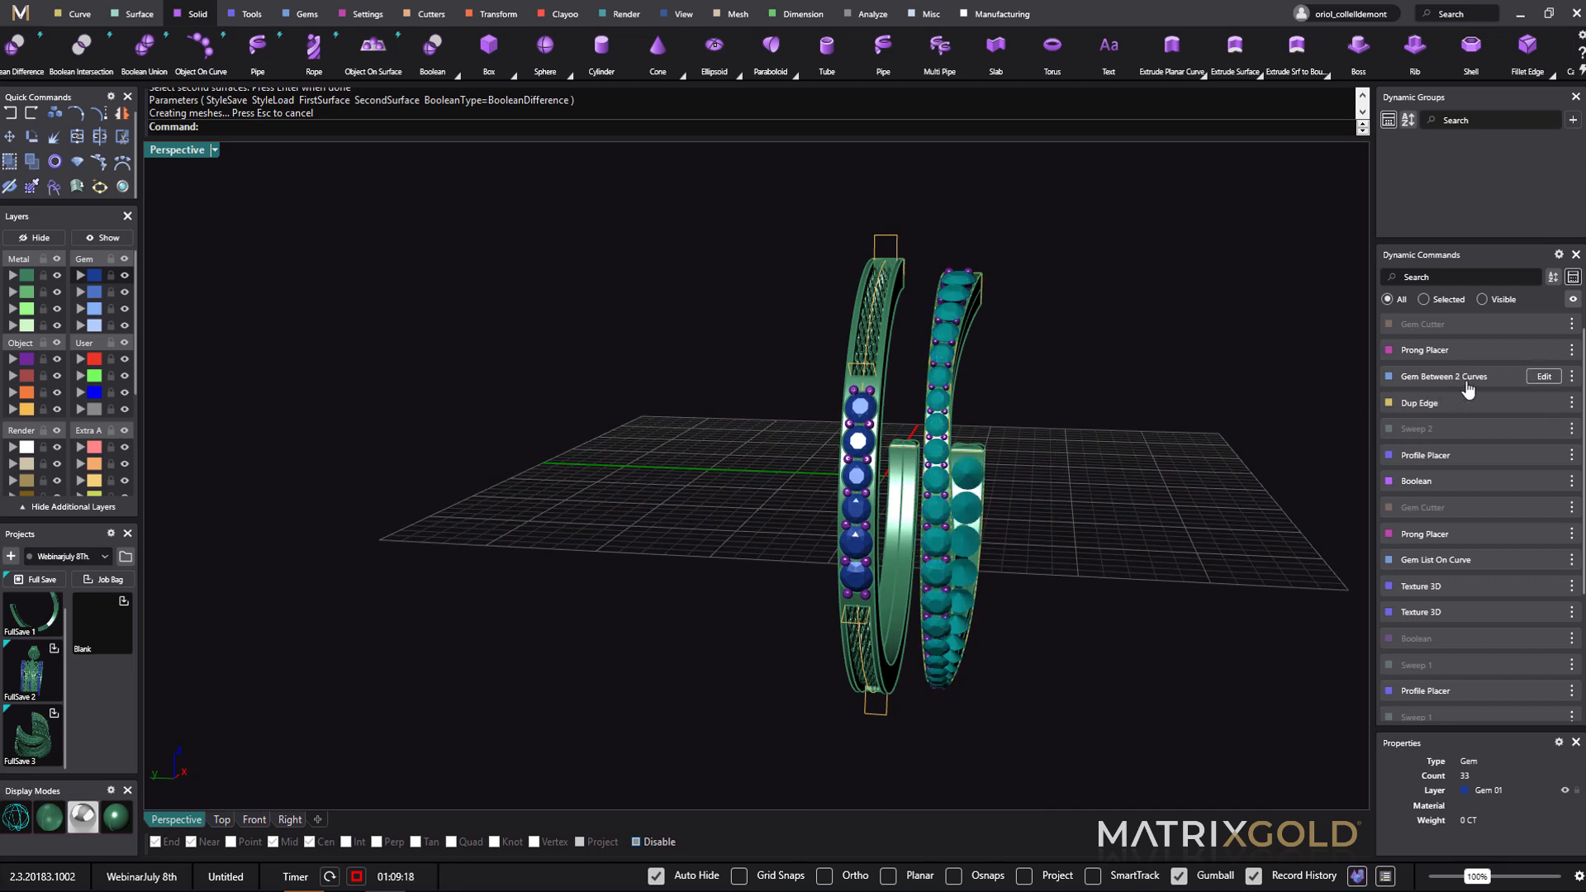
{"action": "left_click", "coordinate": [1544, 378]}
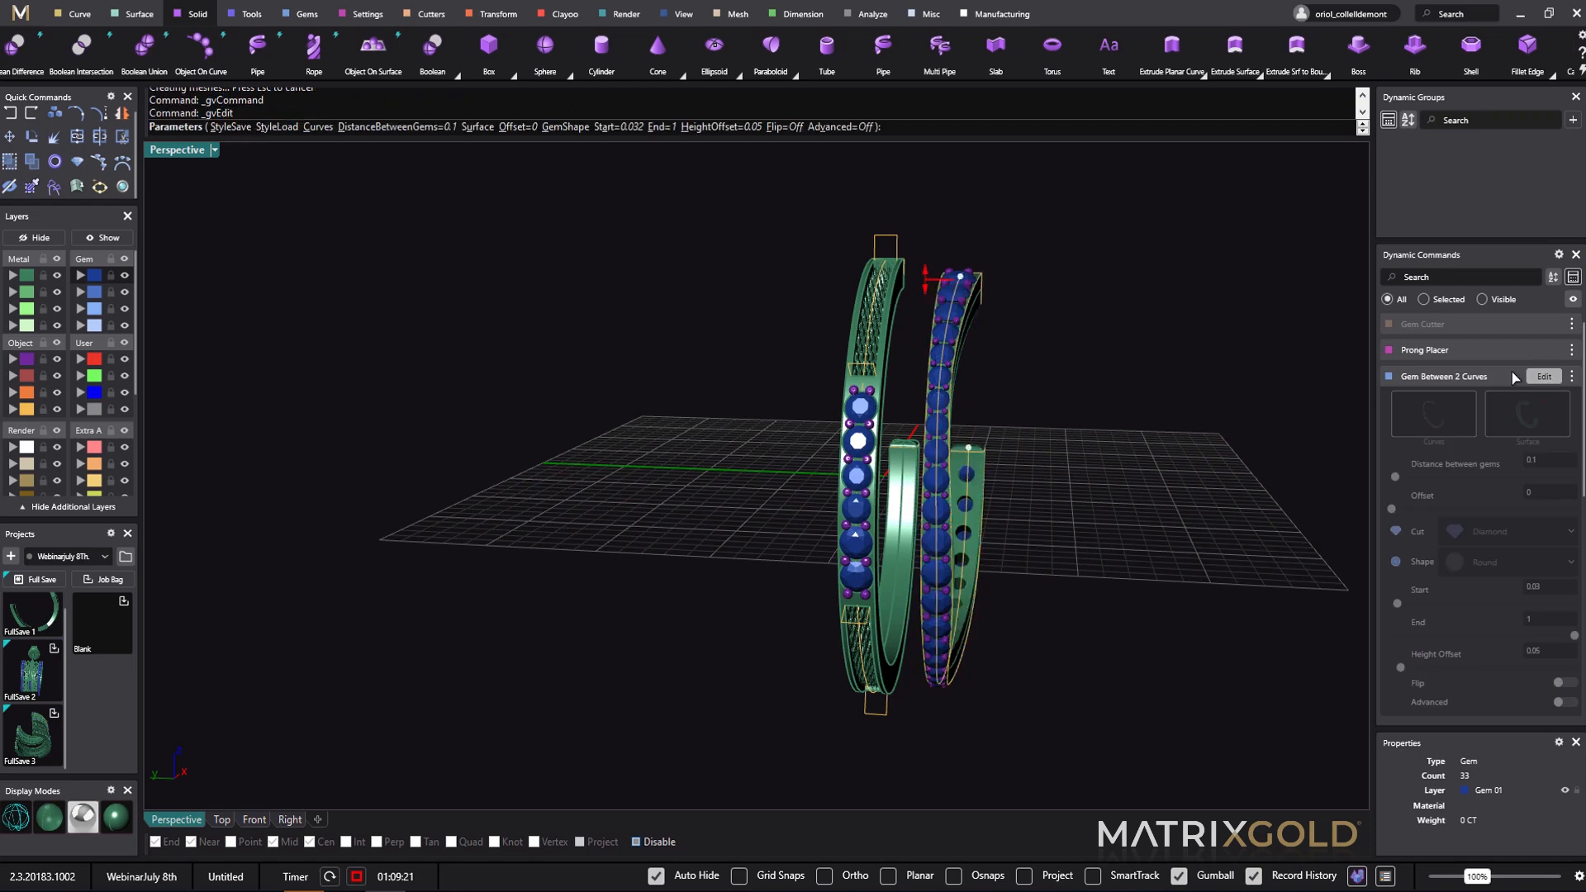
{"action": "scroll", "coordinate": [1187, 446], "scroll_direction": "up", "scroll_amount": 4}
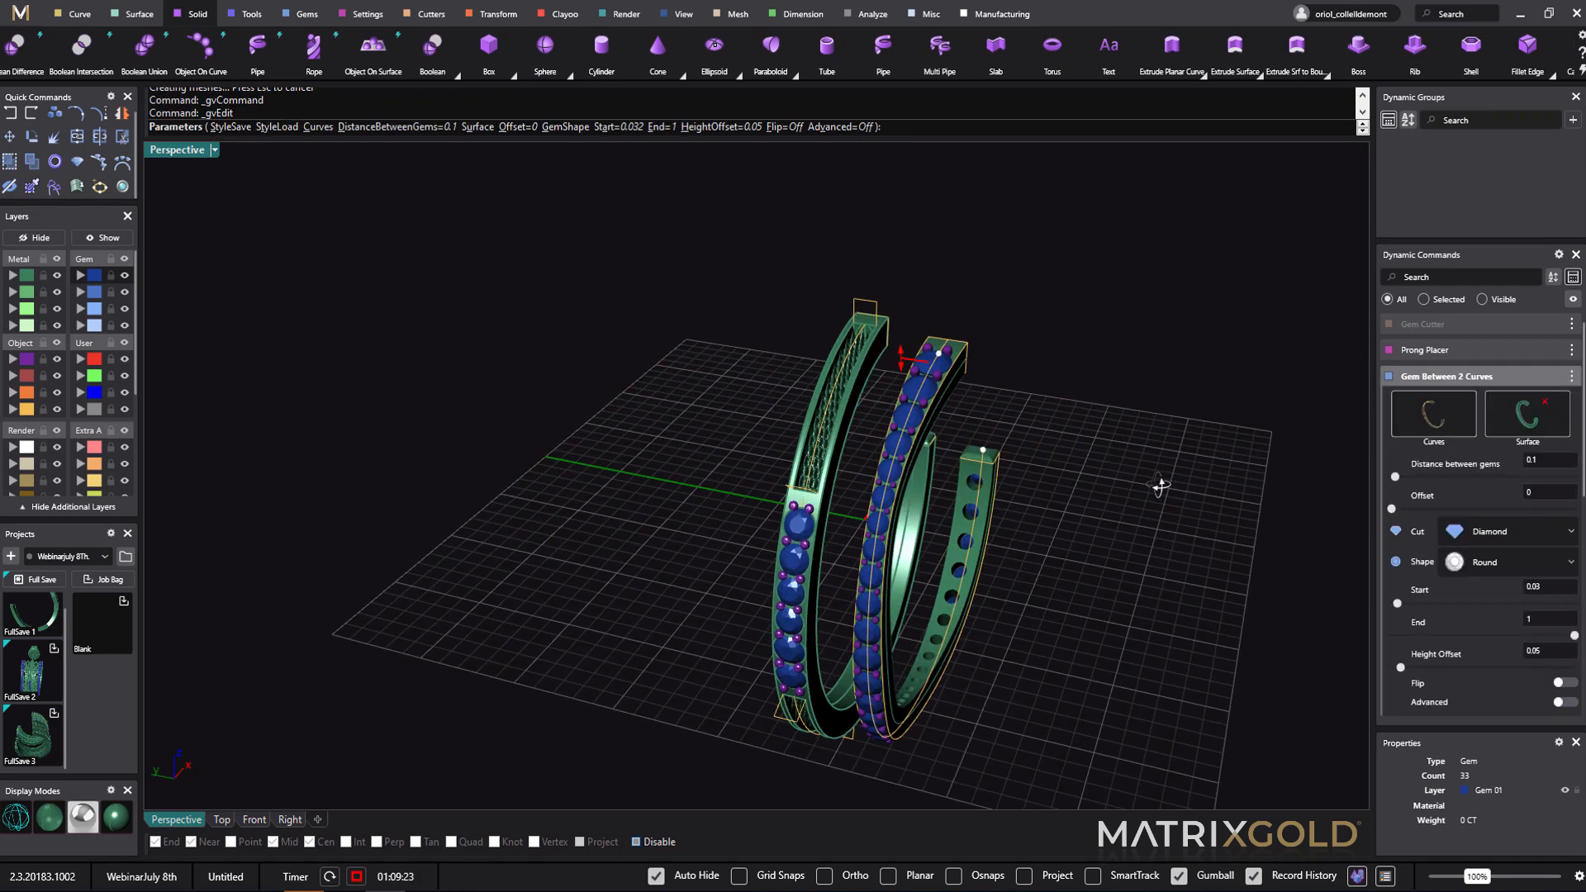
{"action": "scroll", "coordinate": [947, 368], "scroll_direction": "up", "scroll_amount": 3}
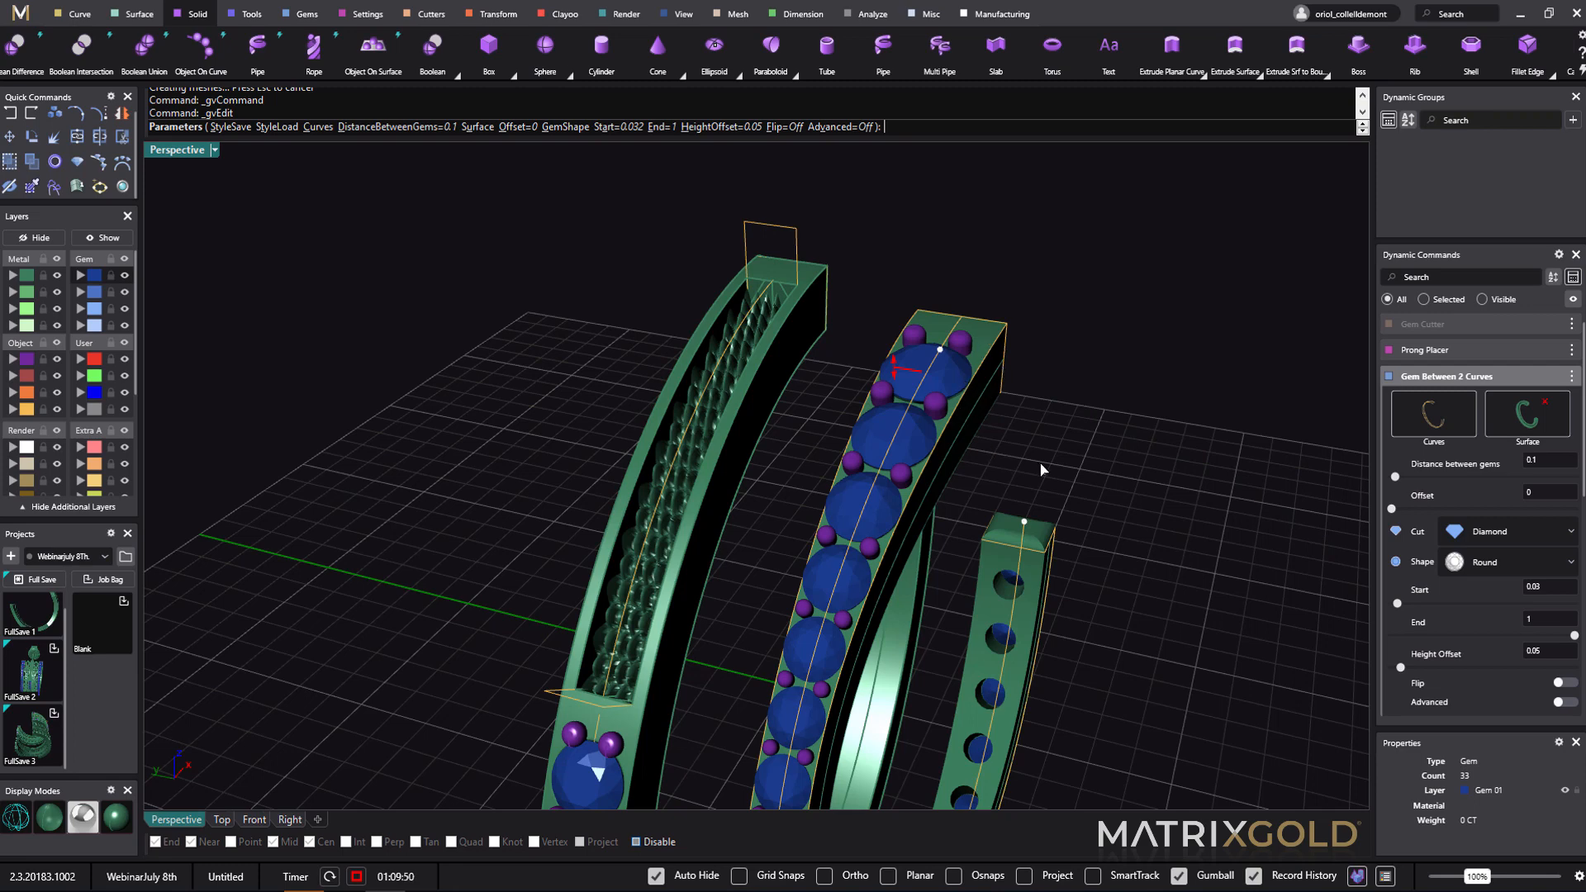
{"action": "right_click_drag", "start_coordinate": [1041, 470], "coordinate": [1042, 423]}
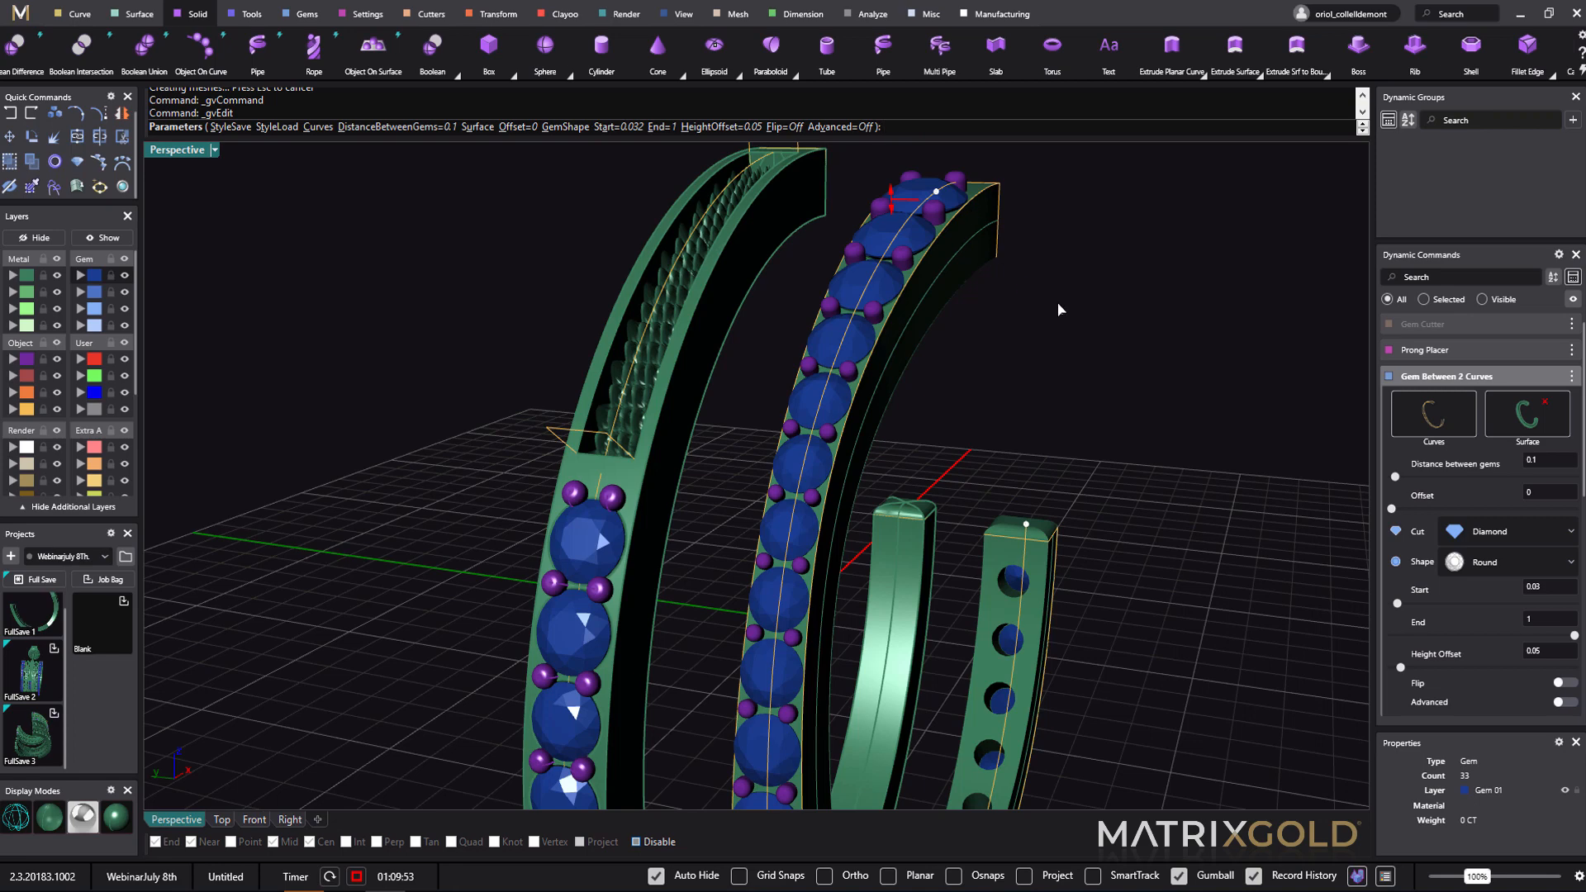
{"action": "right_click_drag", "start_coordinate": [1063, 309], "coordinate": [1133, 419]}
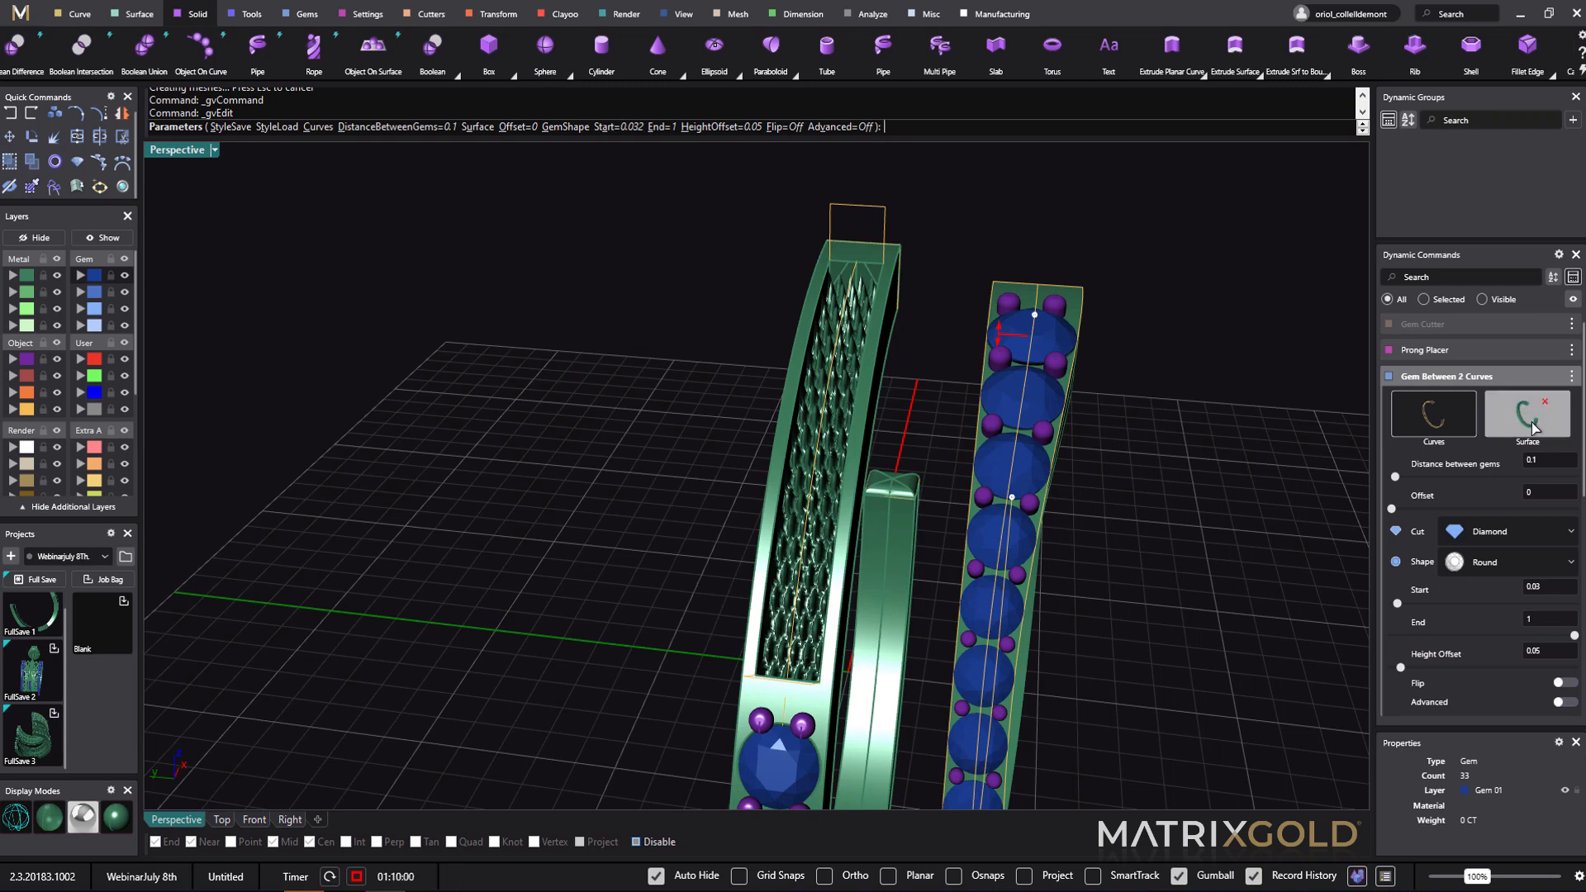
{"action": "scroll", "coordinate": [1193, 494], "scroll_direction": "up", "scroll_amount": 4}
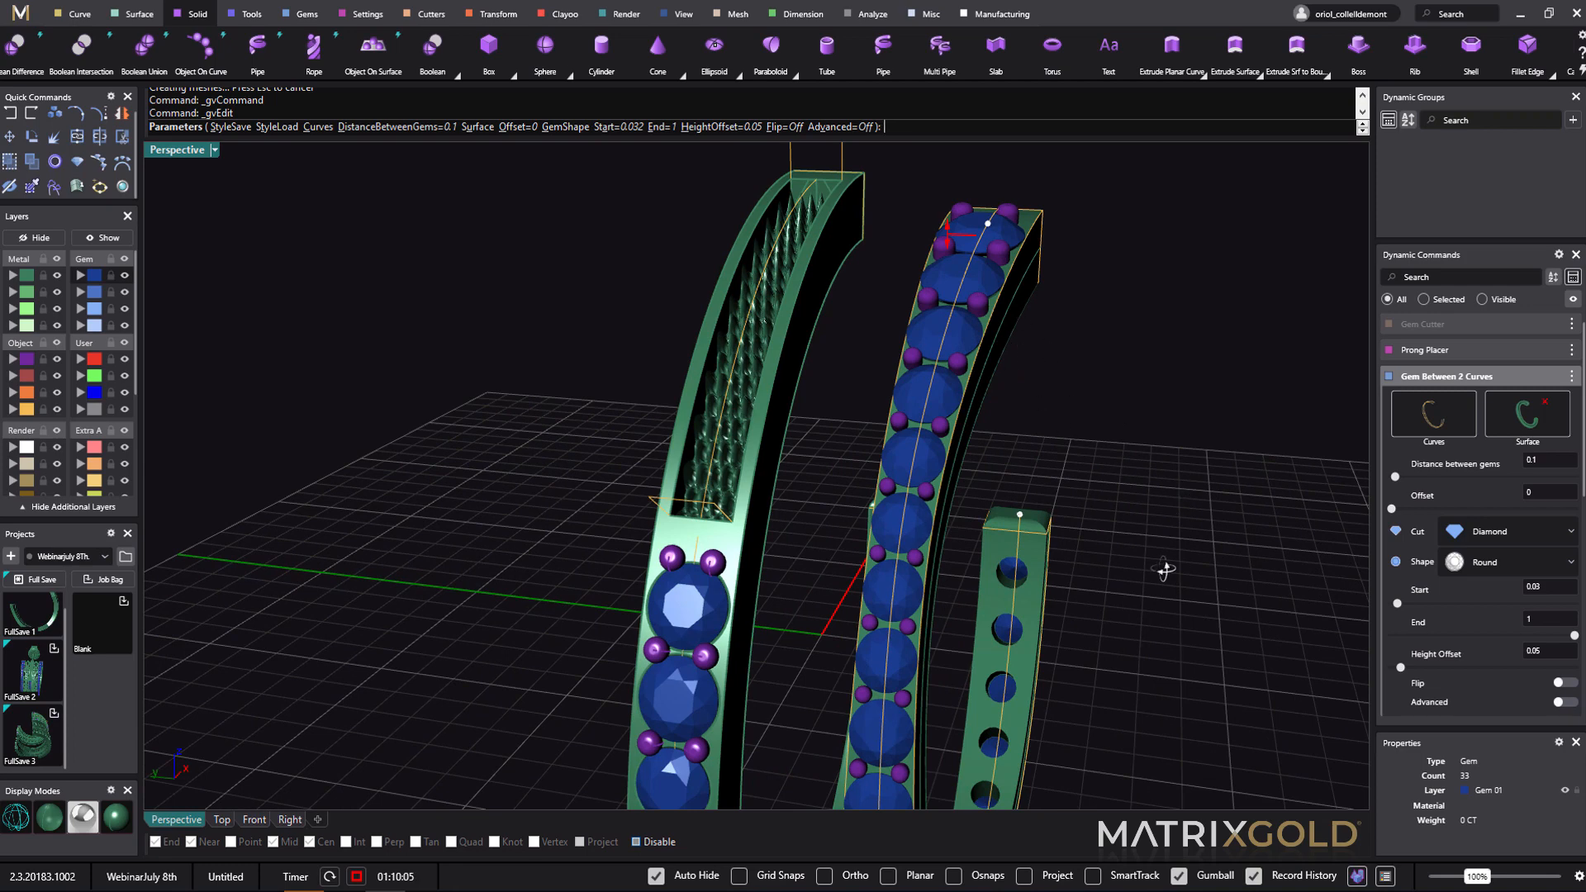
{"action": "right_click_drag", "start_coordinate": [1164, 569], "coordinate": [1157, 588]}
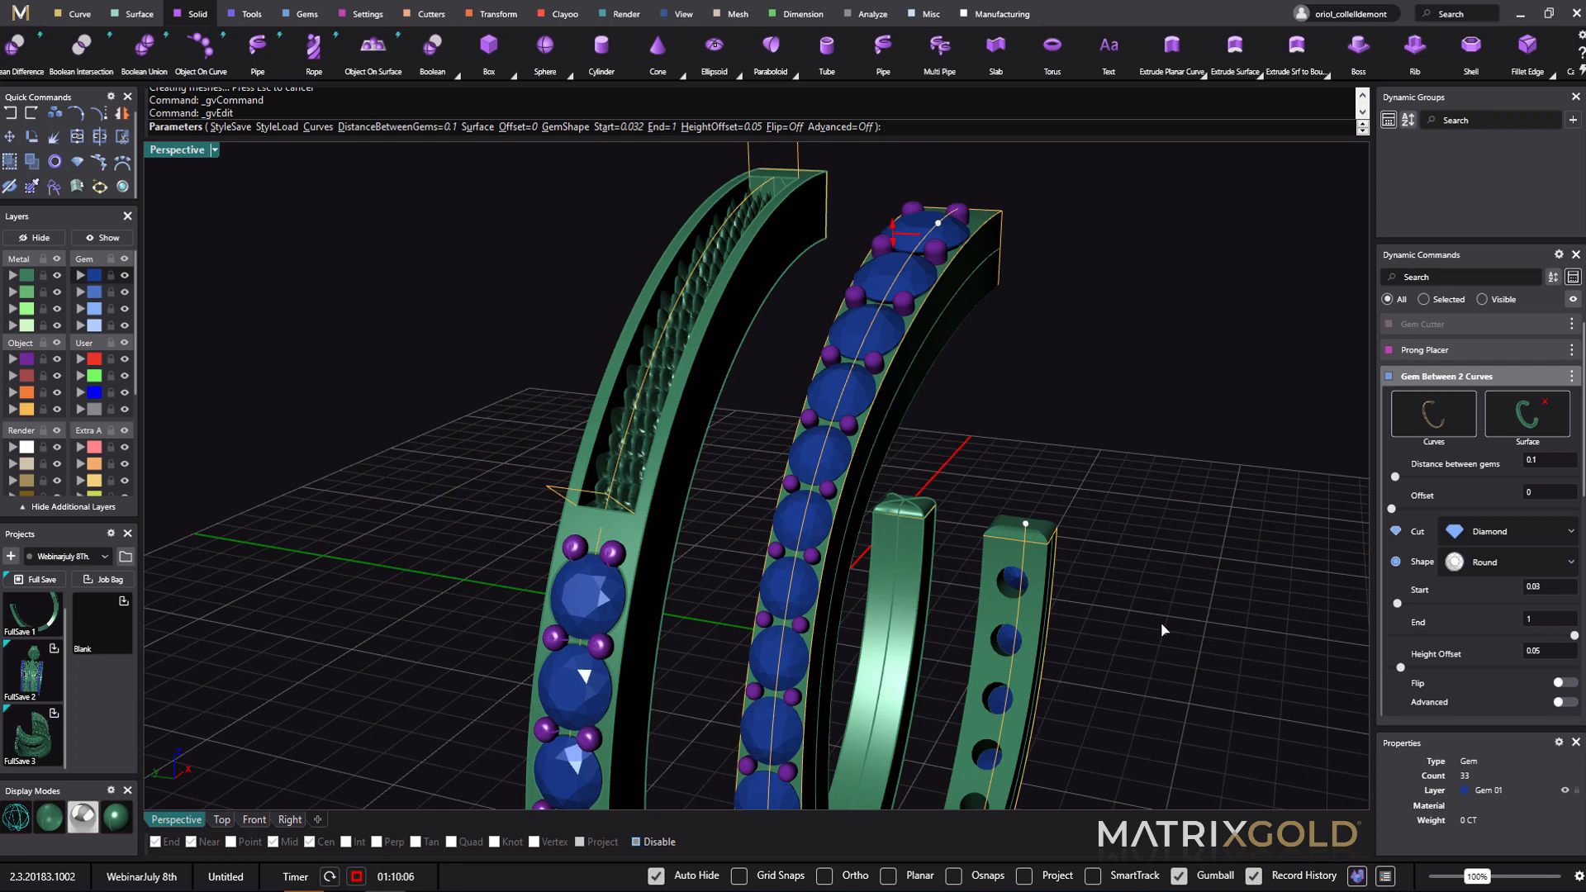
{"action": "scroll", "coordinate": [1162, 630], "scroll_direction": "up", "scroll_amount": 2}
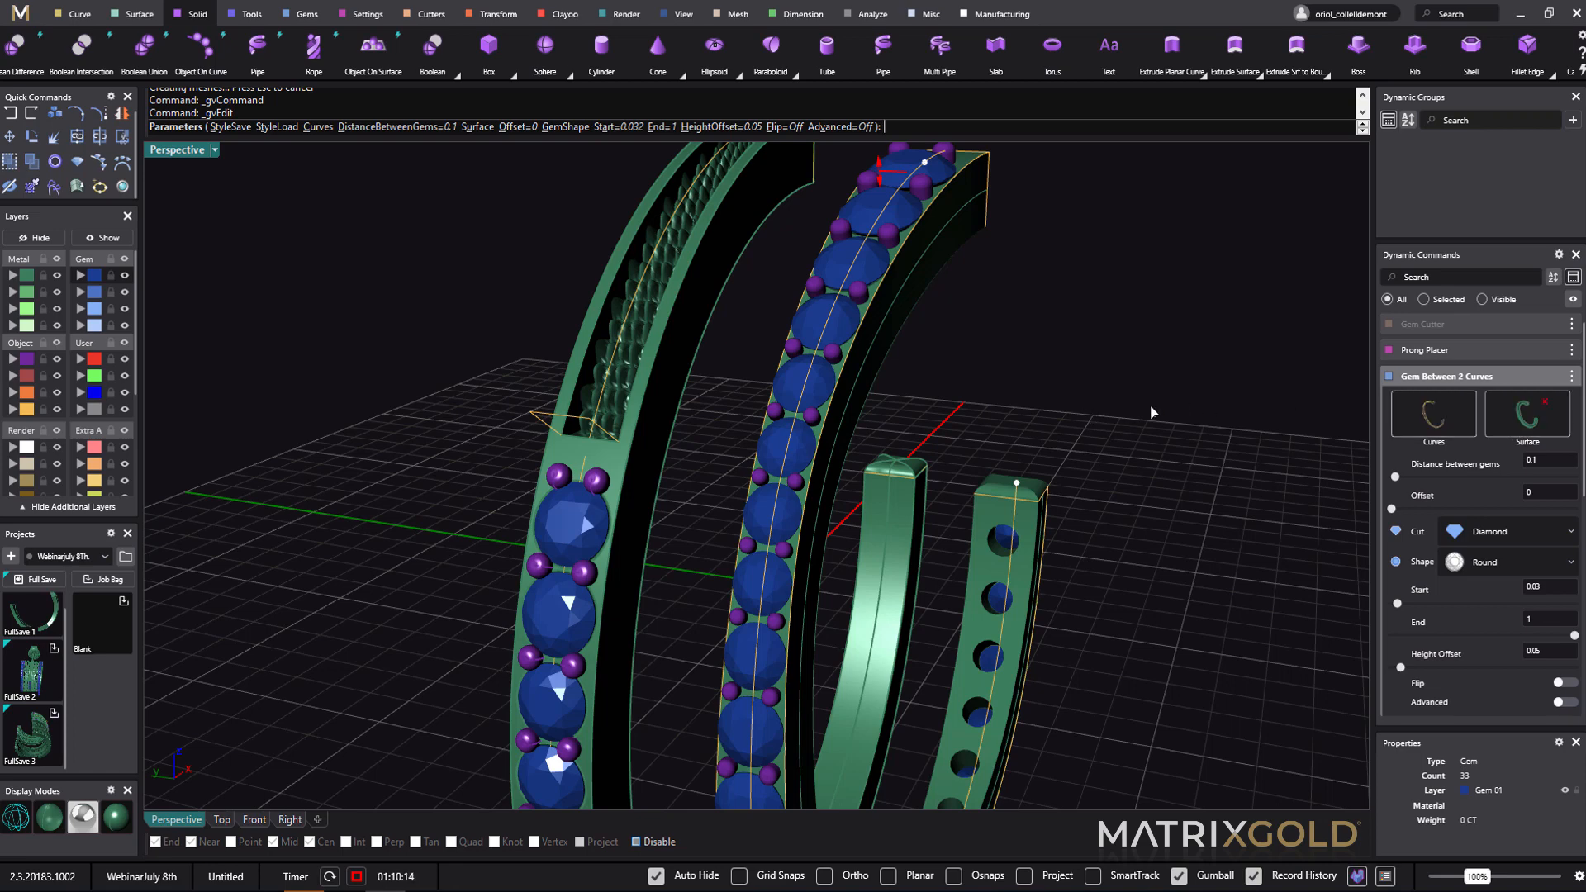
{"action": "right_click_drag", "start_coordinate": [1113, 401], "coordinate": [1104, 407]}
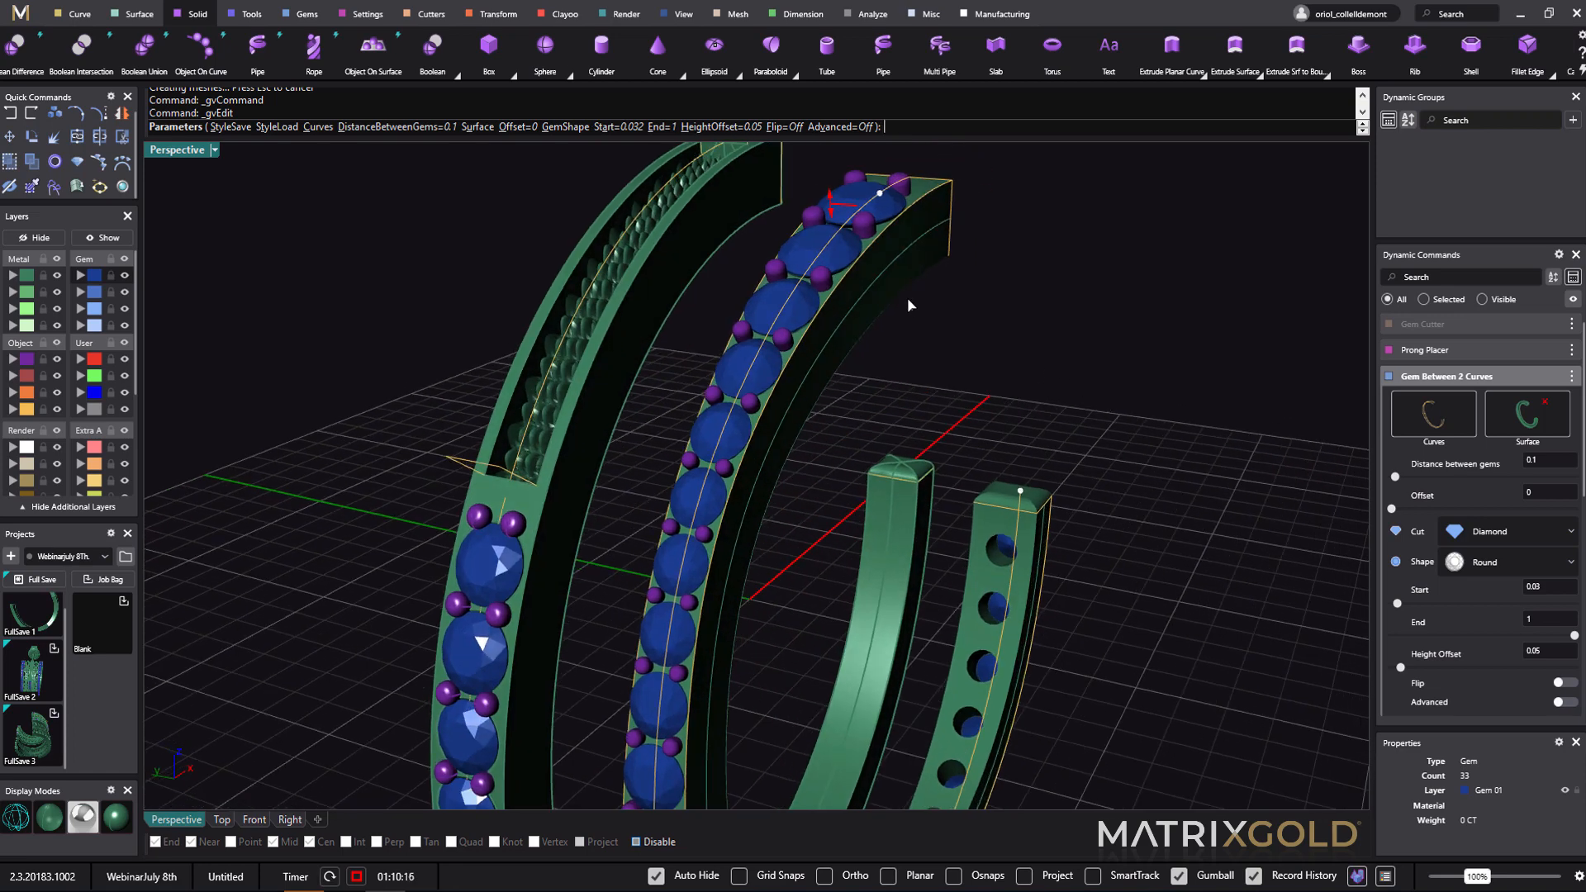
{"action": "right_click_drag", "start_coordinate": [1123, 621], "coordinate": [1161, 611]}
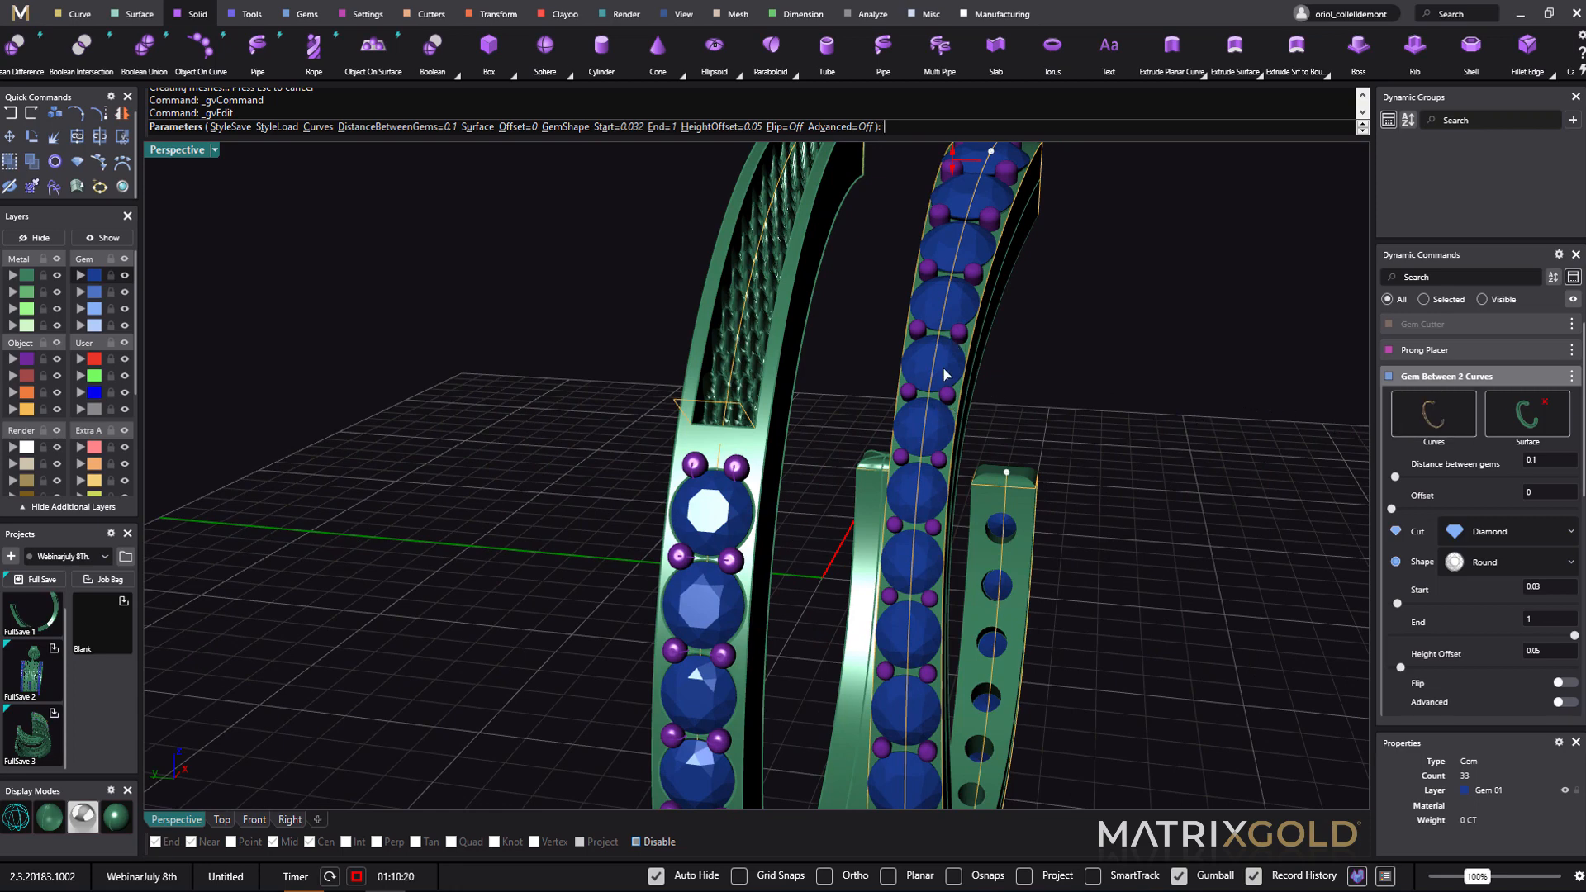
{"action": "key", "text": "Return"}
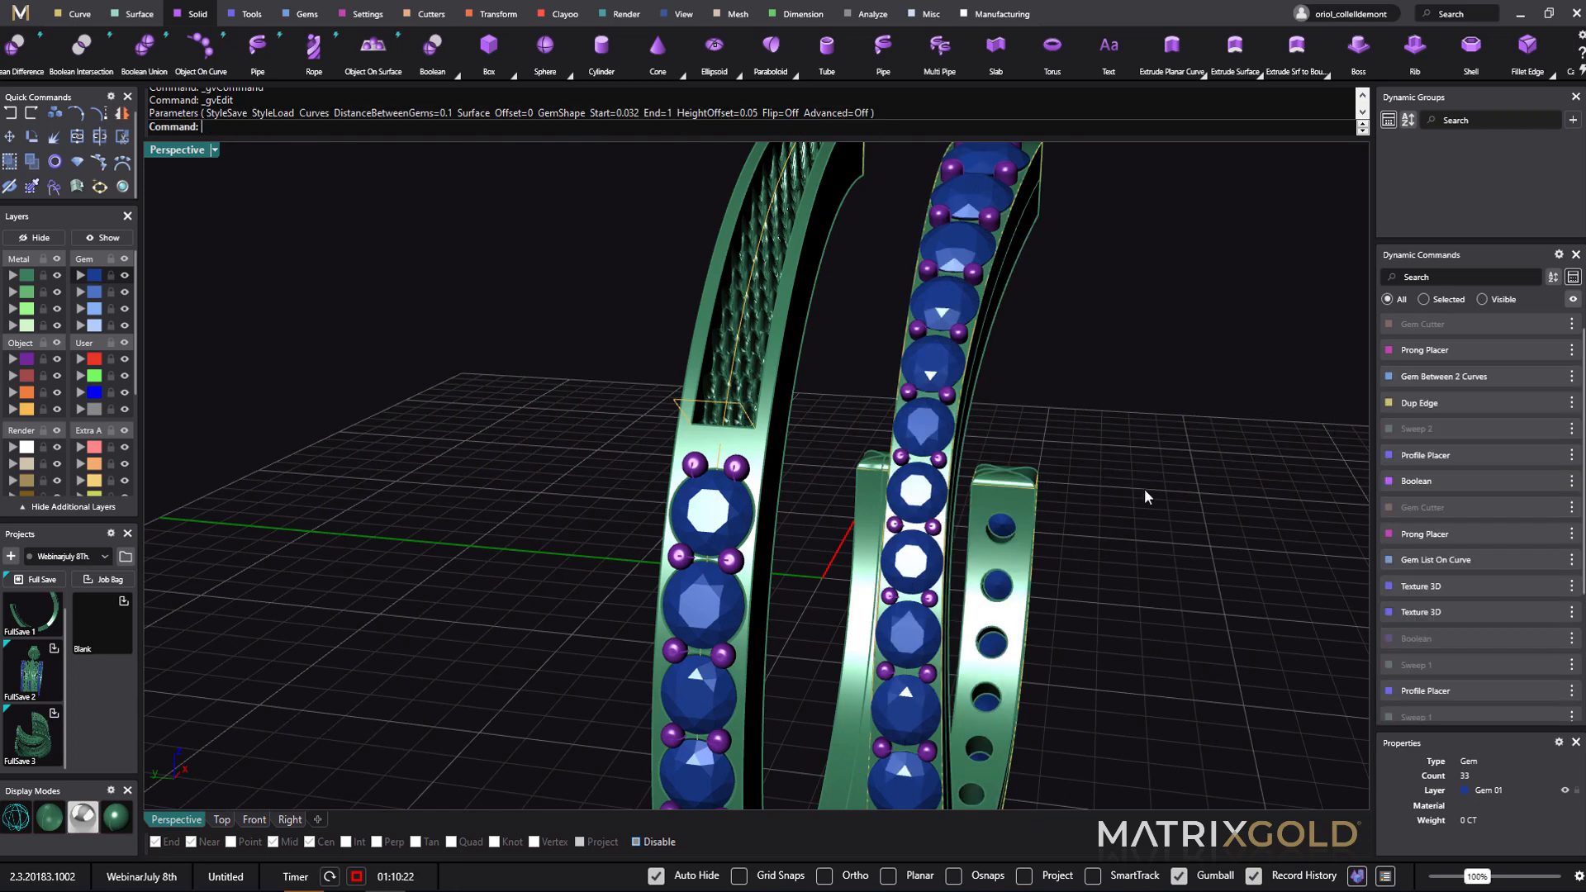
- Shift an upper control point of the tapered bangle's side curve slightly away from the other bangle
{"action": "right_click_drag", "start_coordinate": [1143, 488], "coordinate": [1089, 559]}
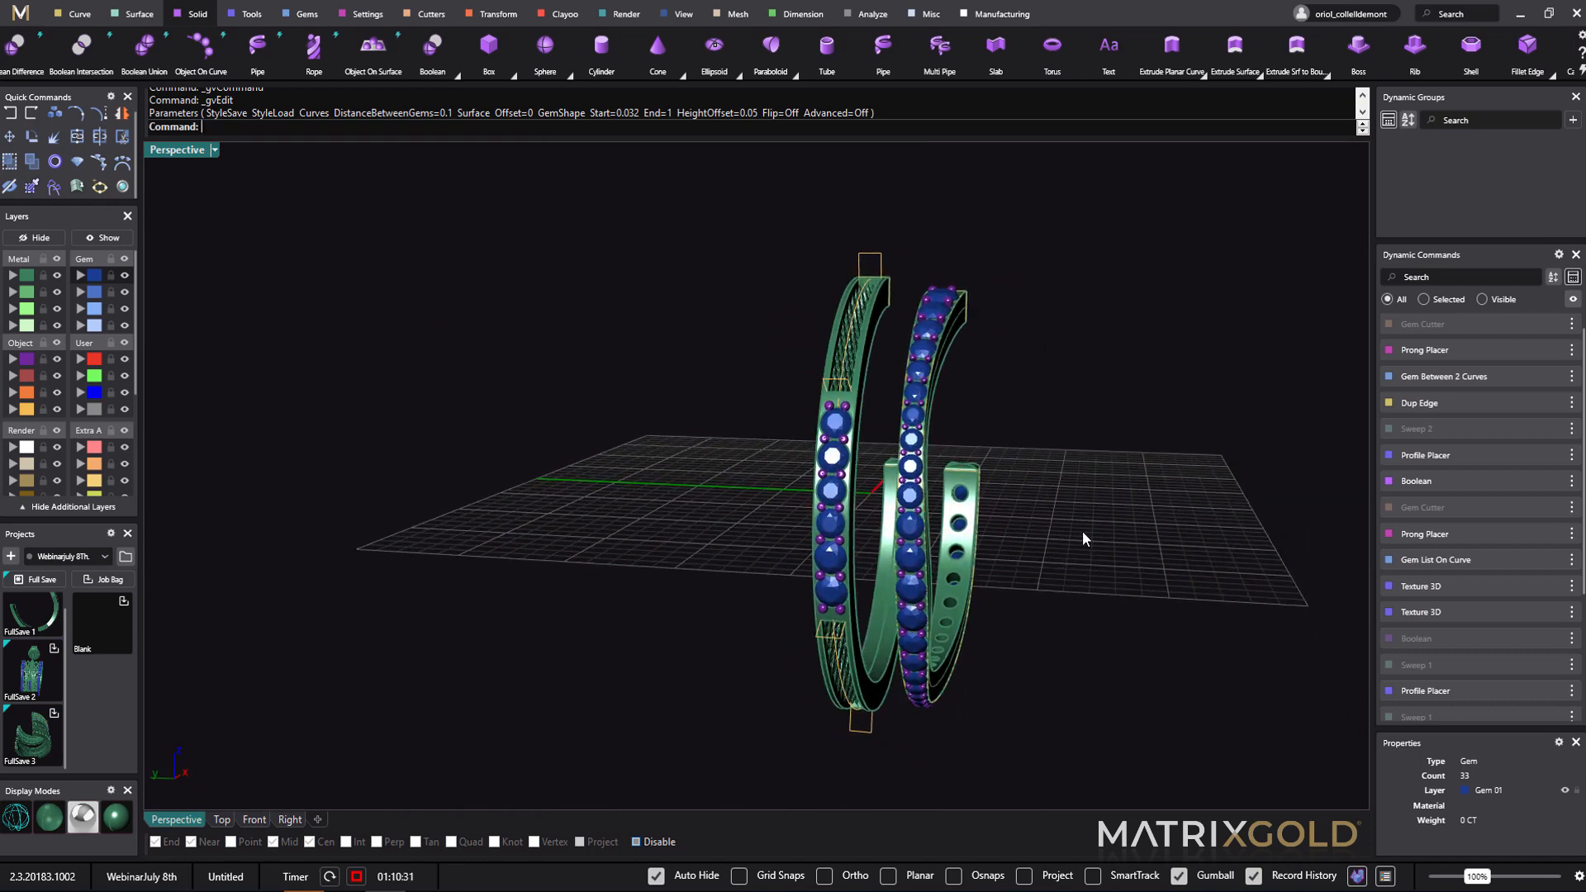
{"action": "right_click_drag", "start_coordinate": [1087, 498], "coordinate": [920, 572]}
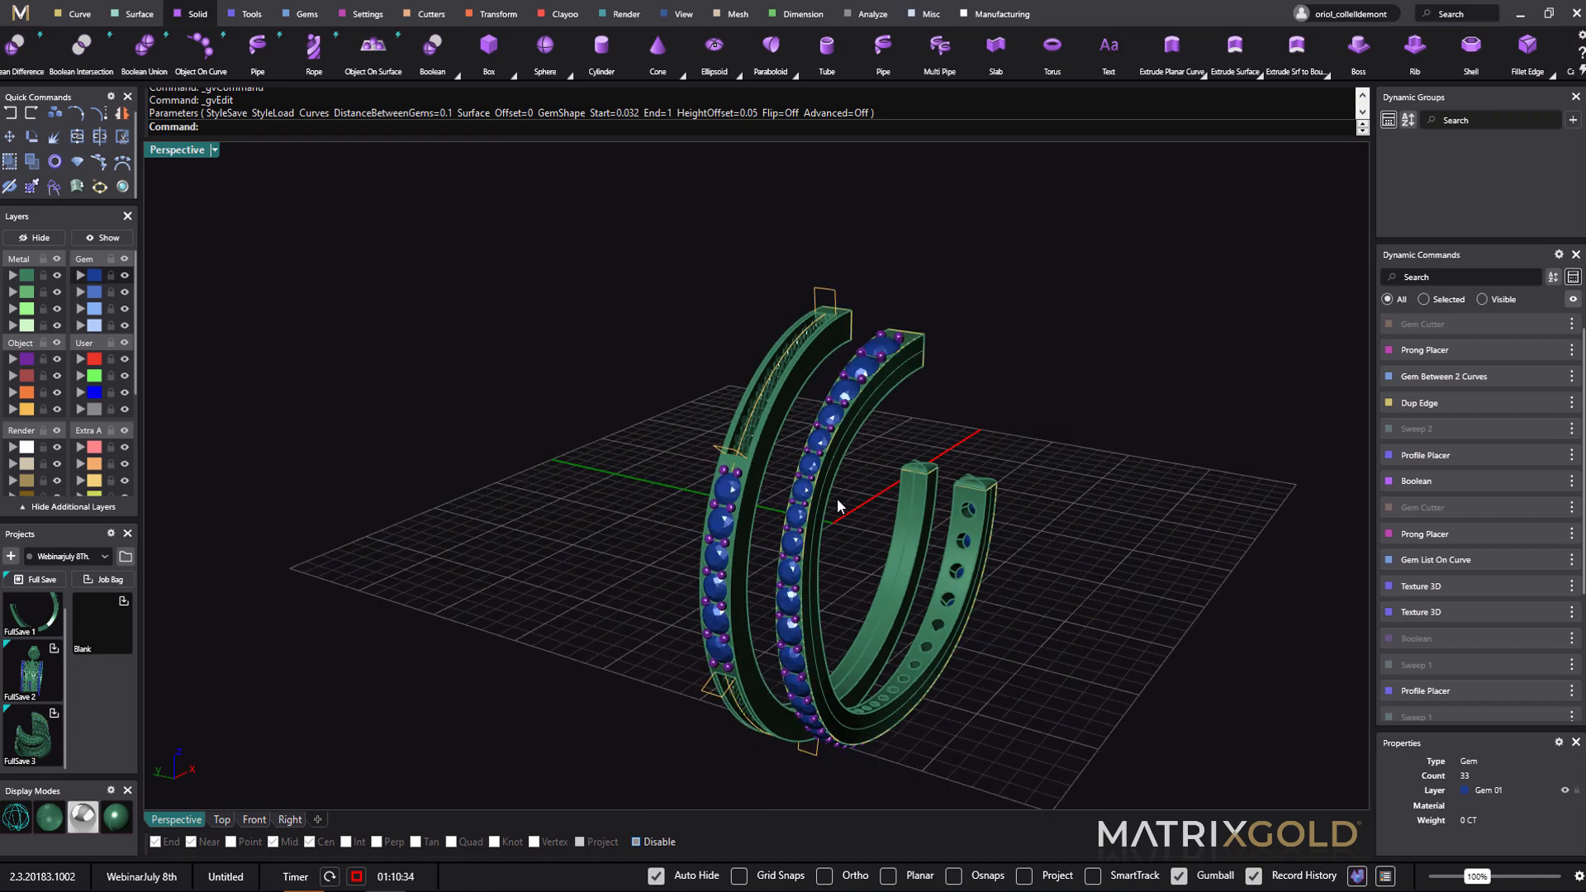
{"action": "right_click_drag", "start_coordinate": [843, 519], "coordinate": [908, 460]}
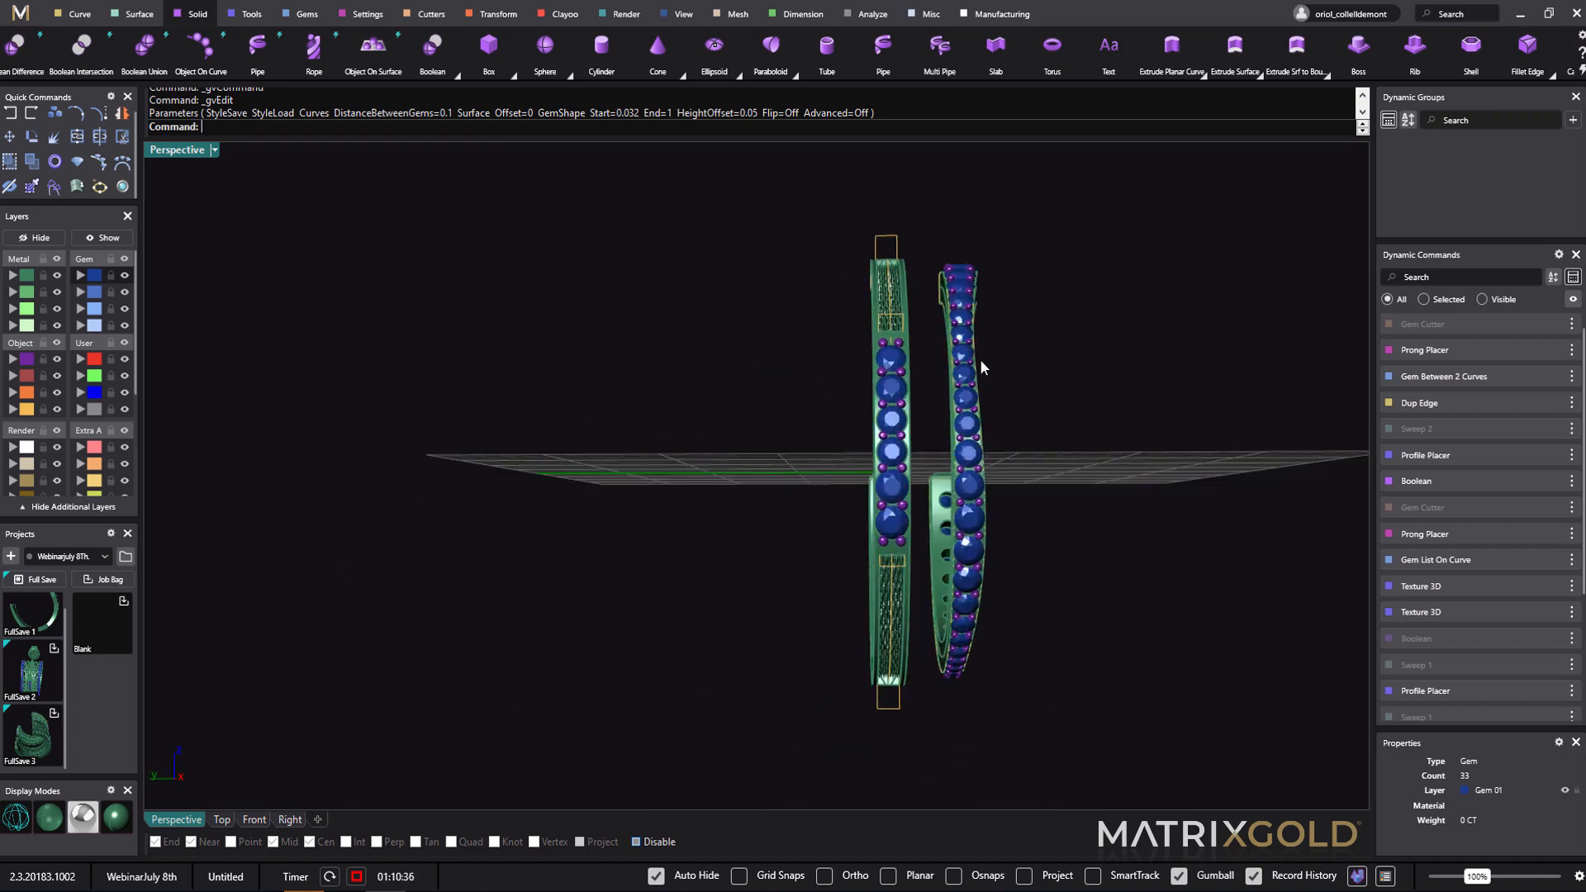
{"action": "scroll", "coordinate": [978, 351], "scroll_direction": "up", "scroll_amount": 3}
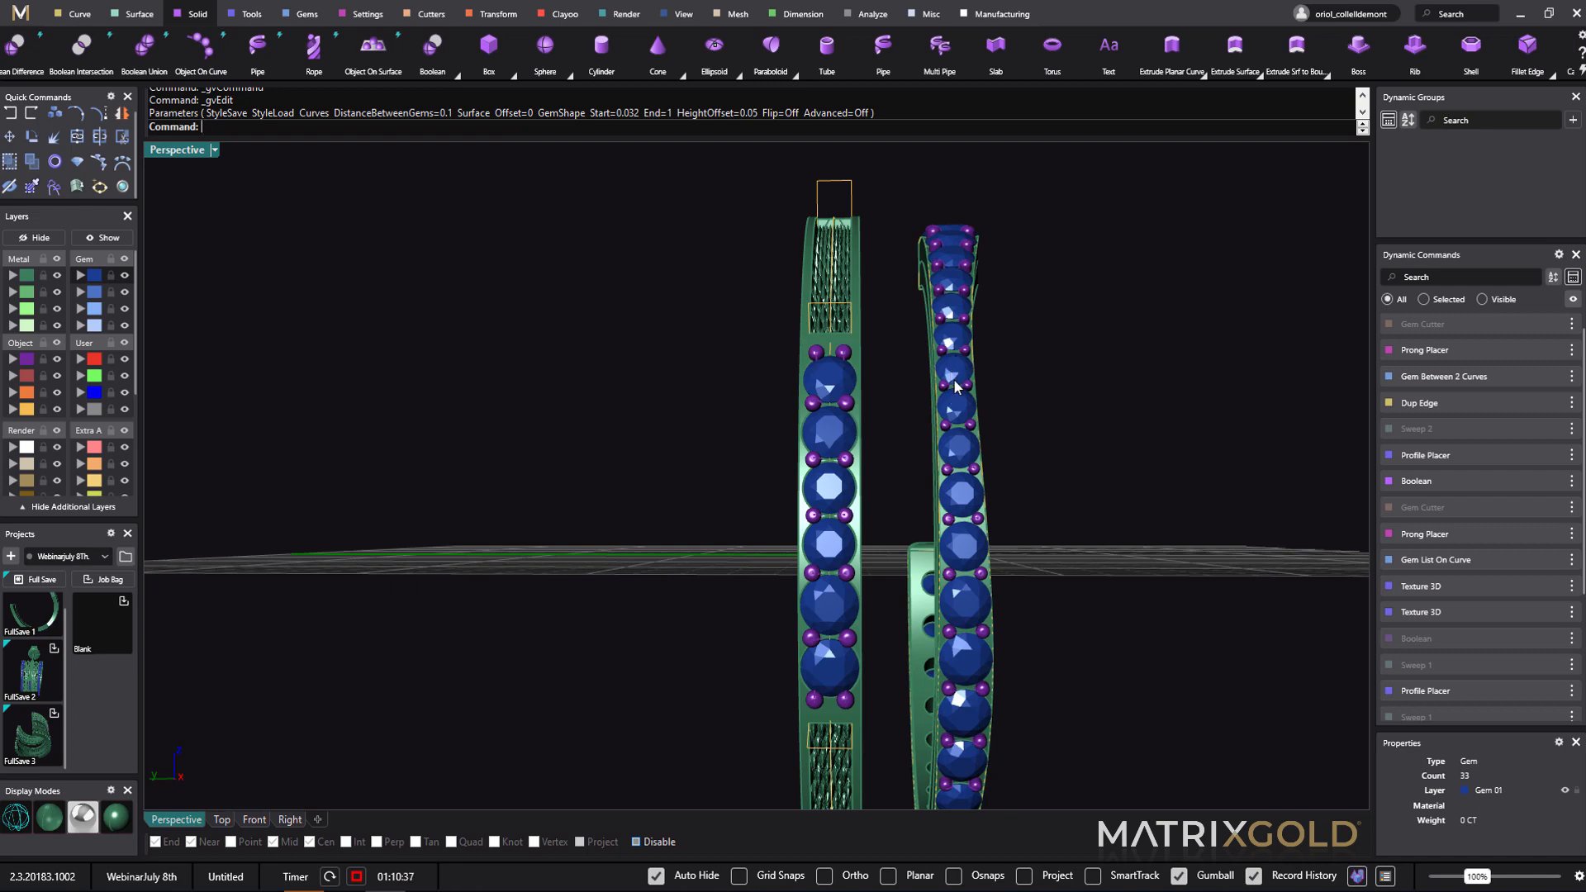
{"action": "right_click_drag", "start_coordinate": [1020, 453], "coordinate": [944, 476]}
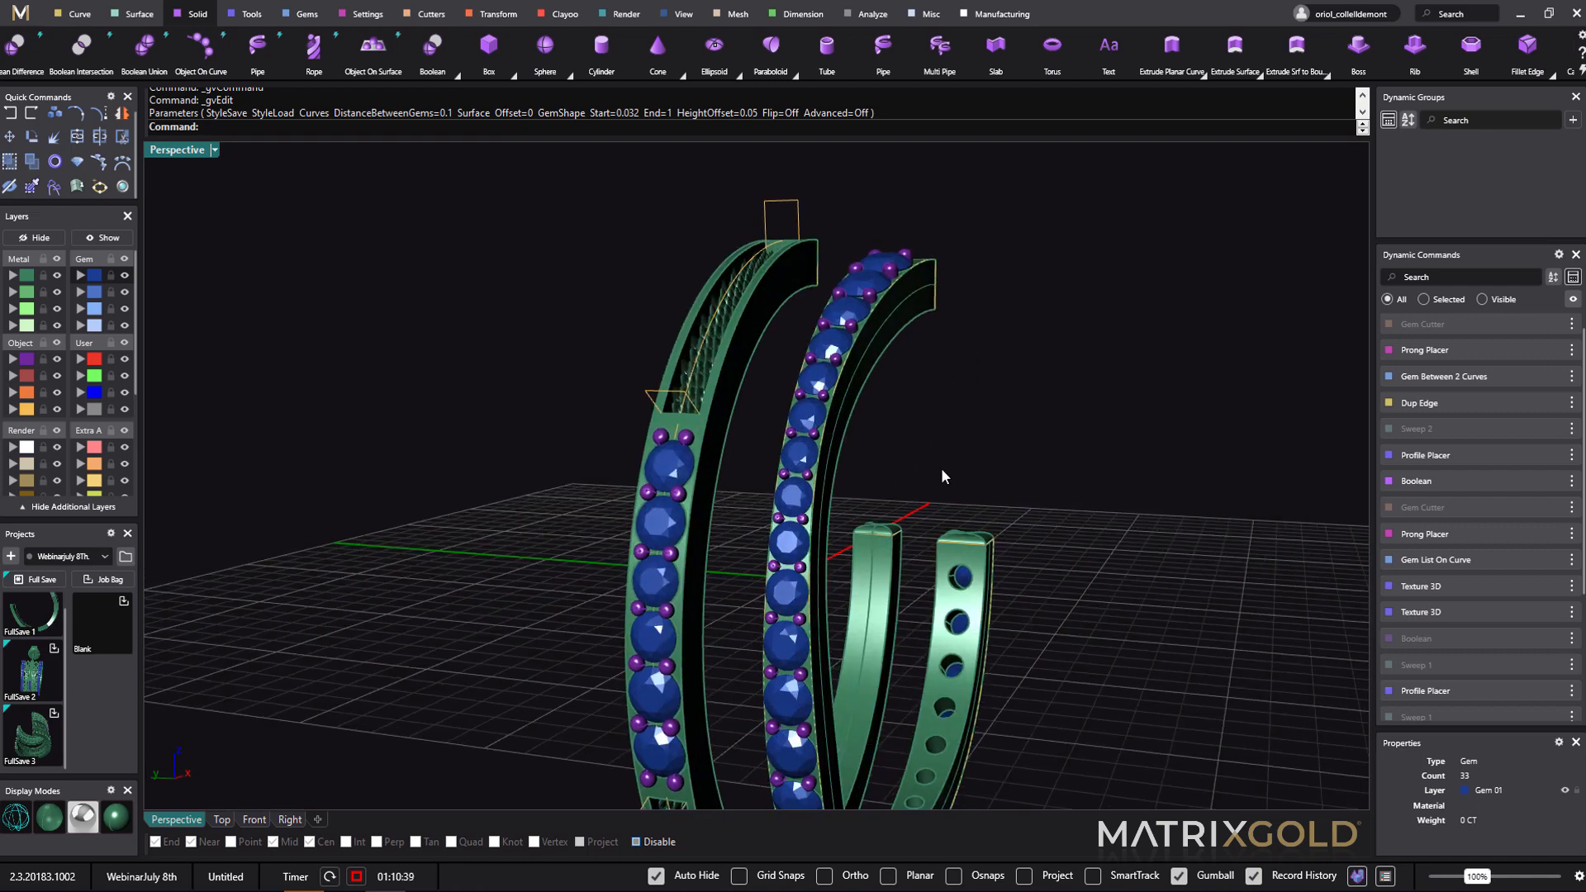
{"action": "left_click", "coordinate": [837, 419]}
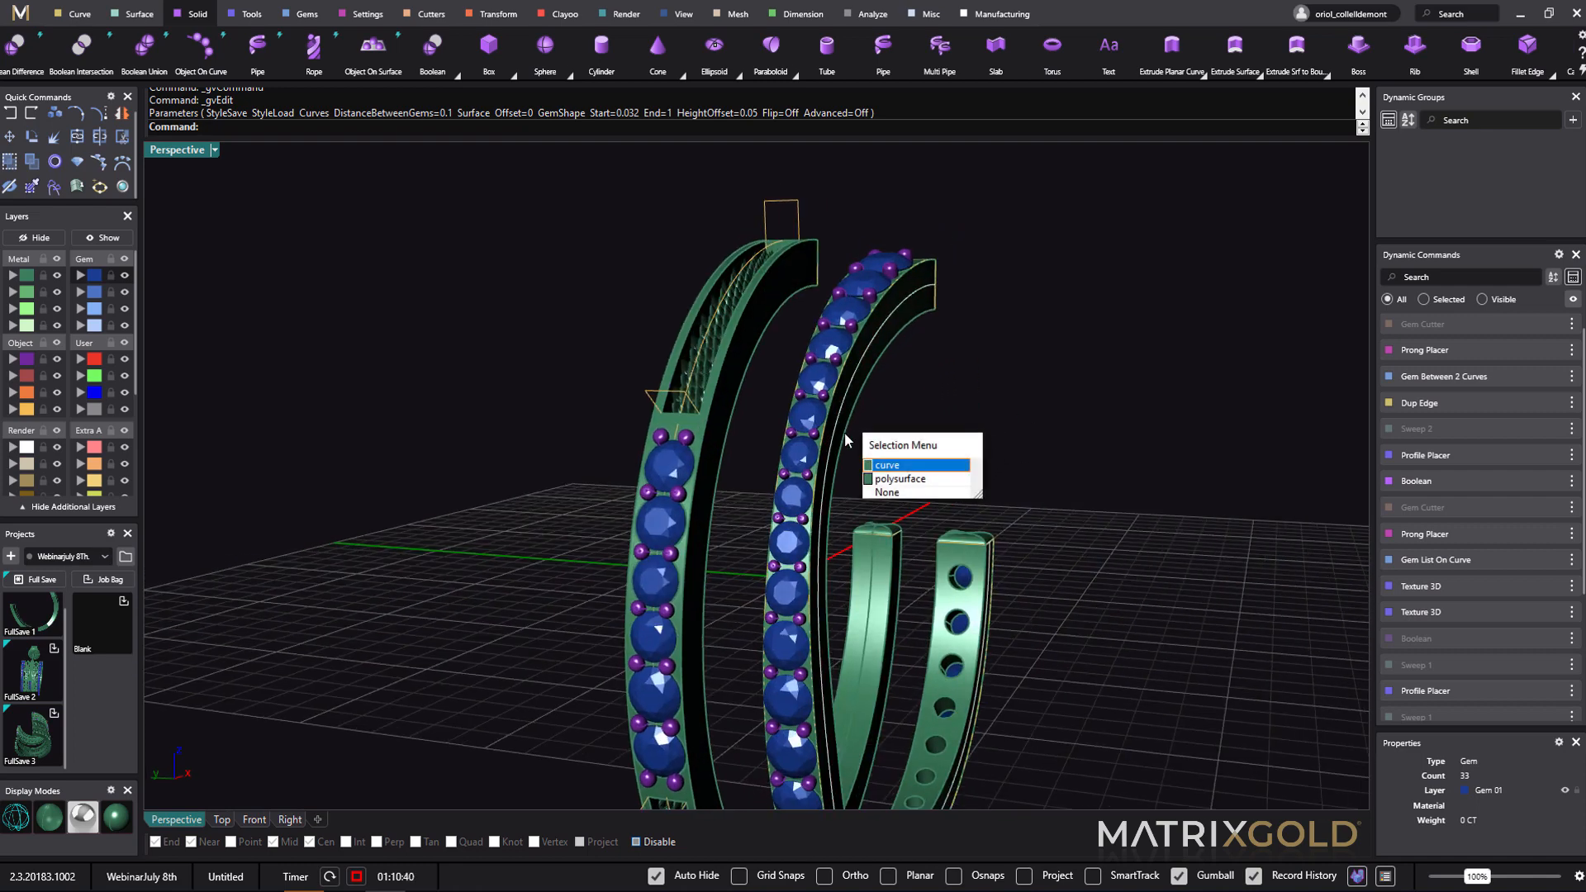
{"action": "left_click", "coordinate": [894, 465]}
{"action": "right_click_drag", "start_coordinate": [892, 463], "coordinate": [1001, 511]}
{"action": "left_click", "coordinate": [922, 404]}
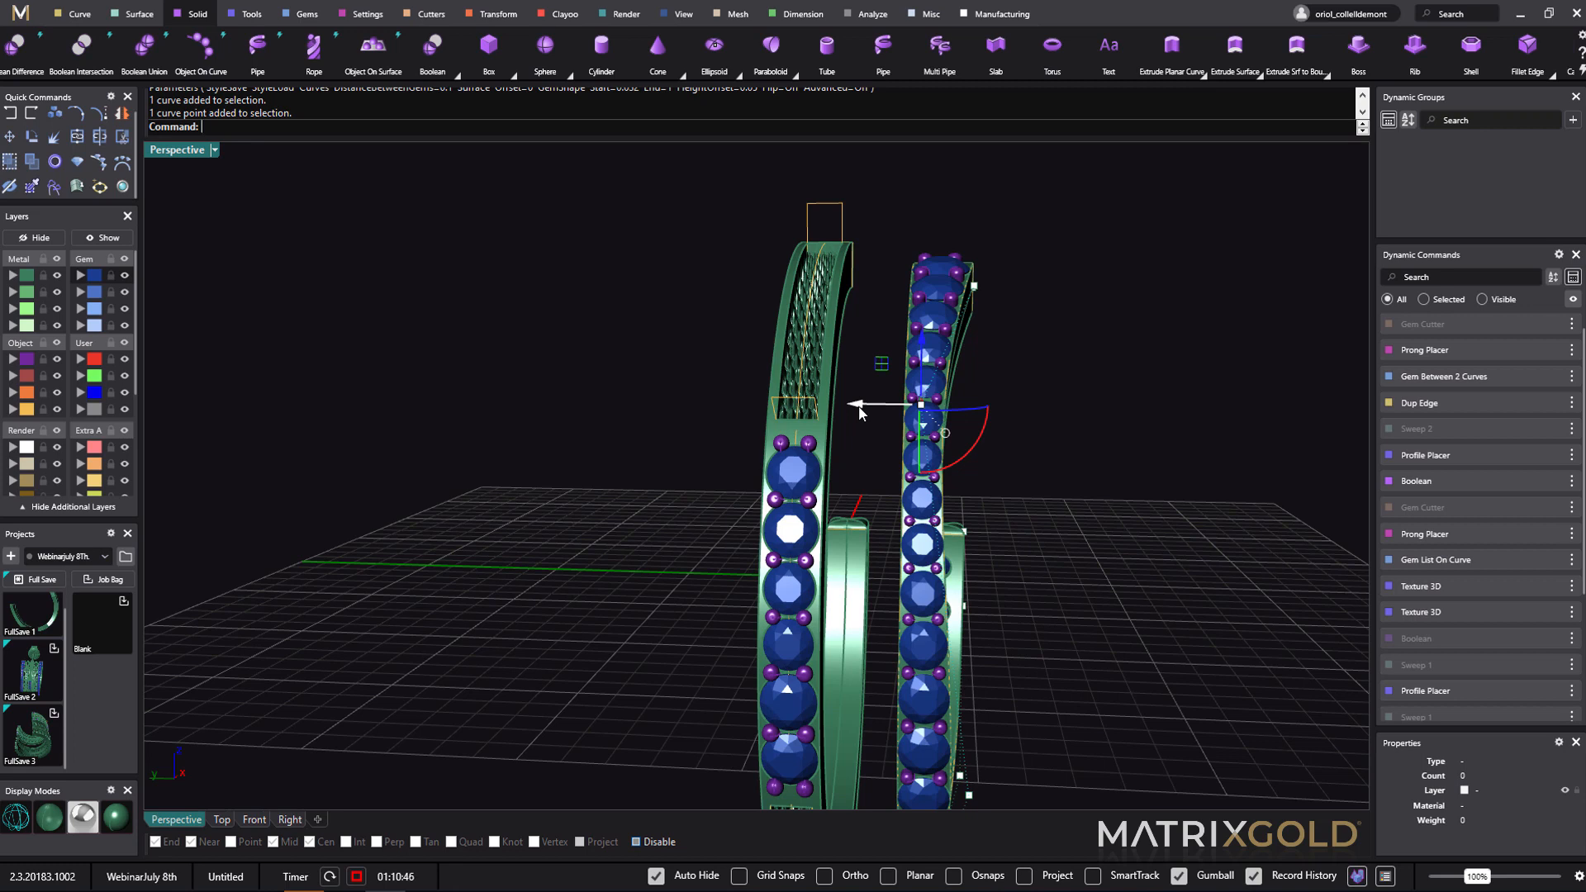
{"action": "left_click_drag", "start_coordinate": [859, 407], "coordinate": [884, 411]}
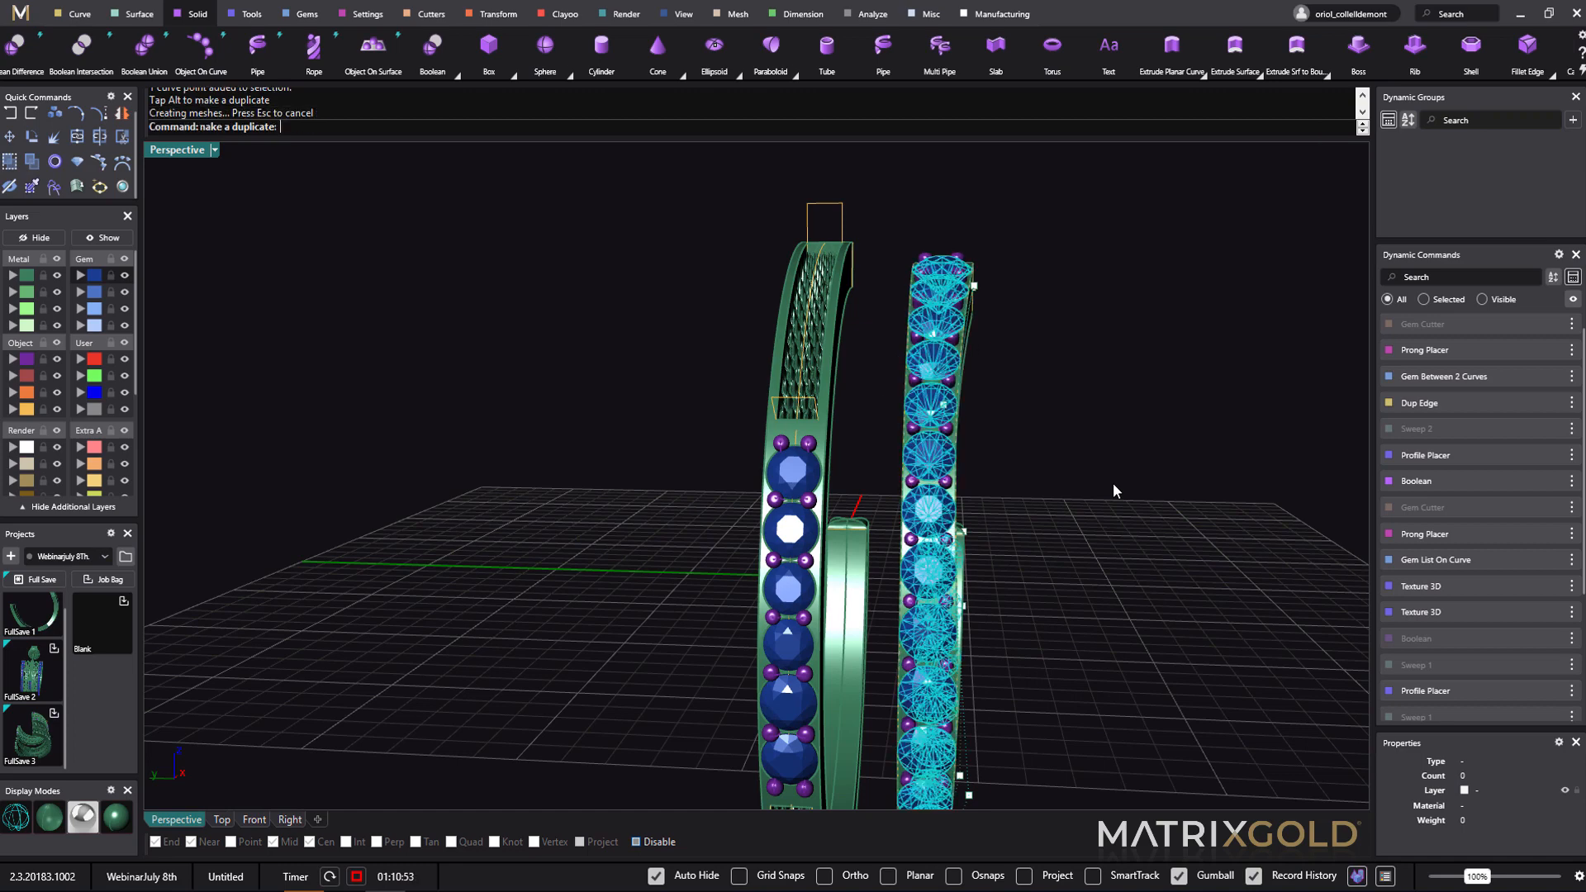
{"action": "key", "text": "Escape"}
{"action": "key", "text": "Escape"}
{"action": "mouse_move", "coordinate": [1158, 544]}
{"action": "right_mouse_down"}
{"action": "mouse_move", "coordinate": [1133, 546]}
{"action": "mouse_move", "coordinate": [1148, 561]}
{"action": "right_mouse_up"}
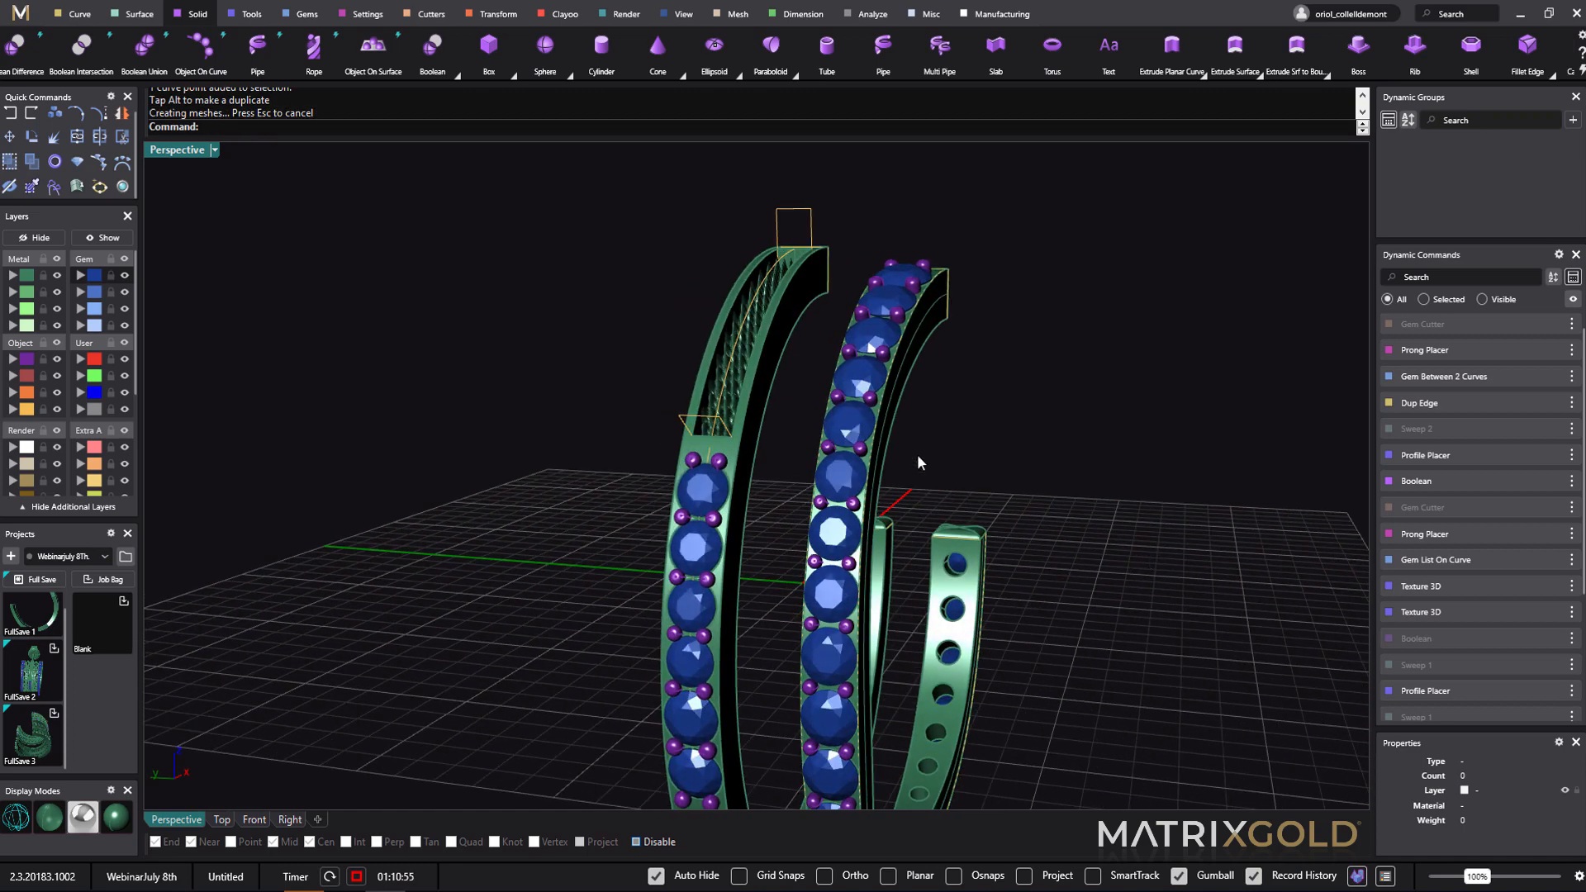
{"action": "right_click_drag", "start_coordinate": [1051, 383], "coordinate": [1028, 453]}
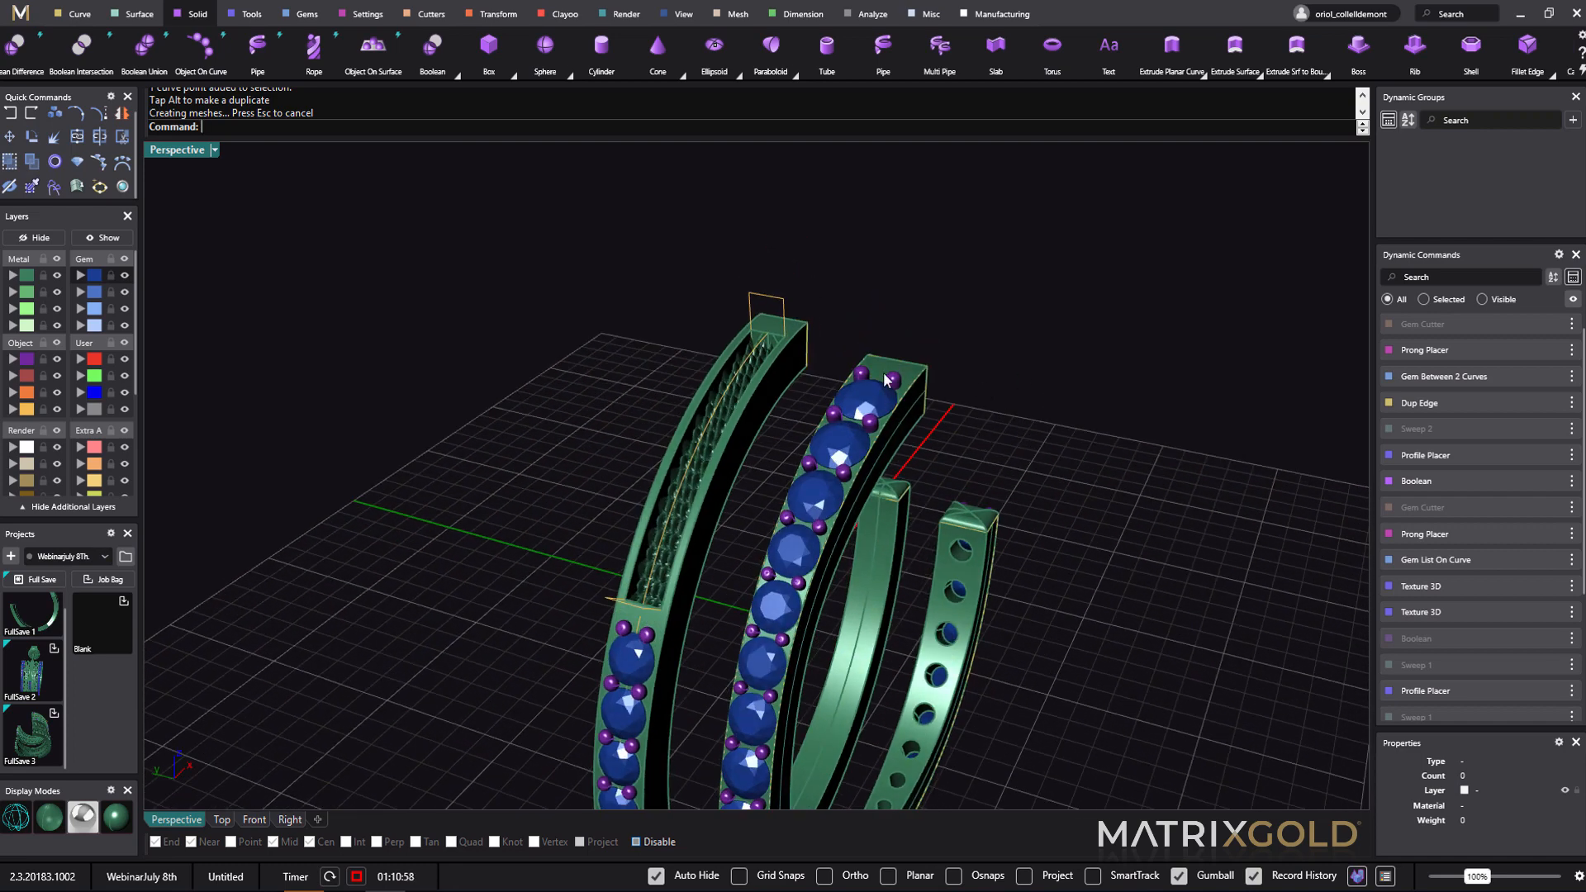
- Place a profile with Profile Placer on the tapered bangle's side curve that faces the other bangle
{"action": "right_click_drag", "start_coordinate": [1077, 510], "coordinate": [1165, 582]}
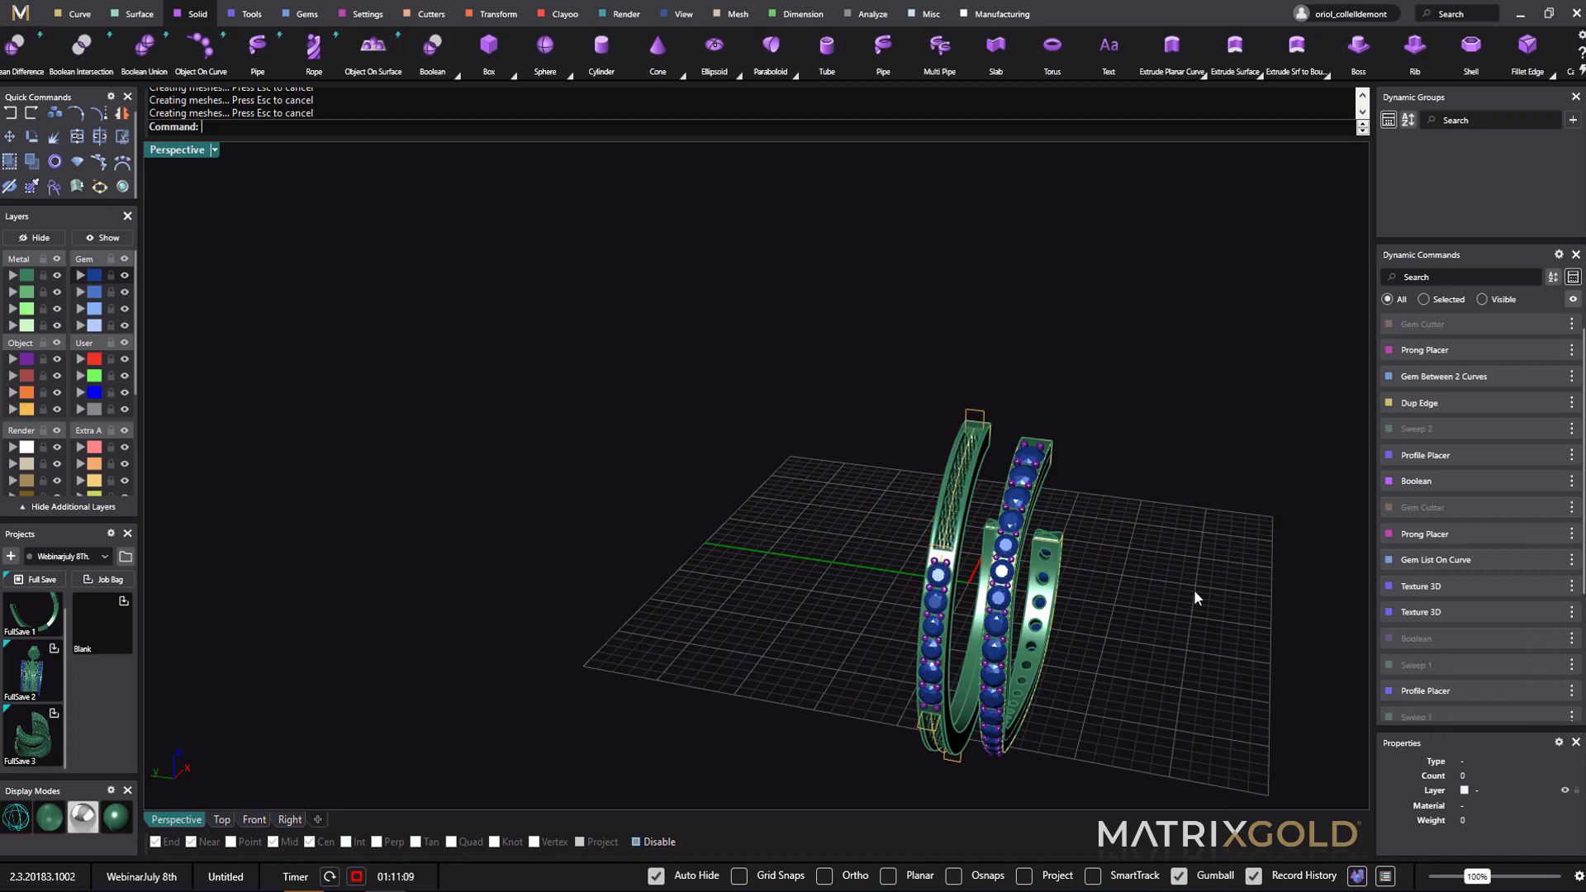
{"action": "right_click_drag", "start_coordinate": [1109, 681], "coordinate": [1183, 614]}
{"action": "scroll", "coordinate": [1097, 532], "scroll_direction": "up", "scroll_amount": 4}
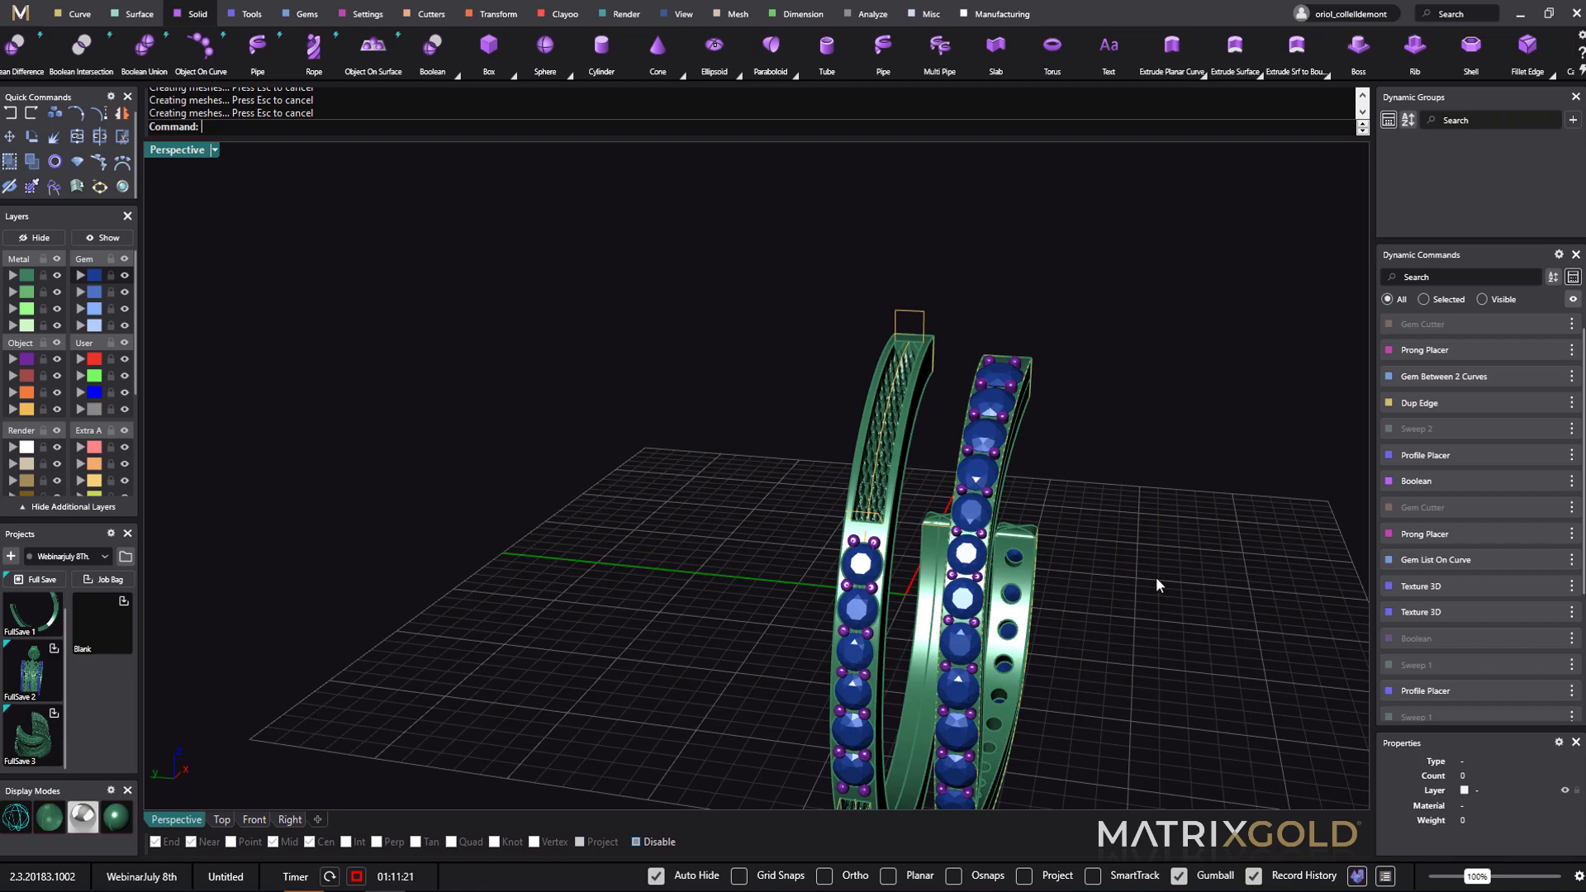
{"action": "right_click_drag", "start_coordinate": [1161, 585], "coordinate": [689, 332]}
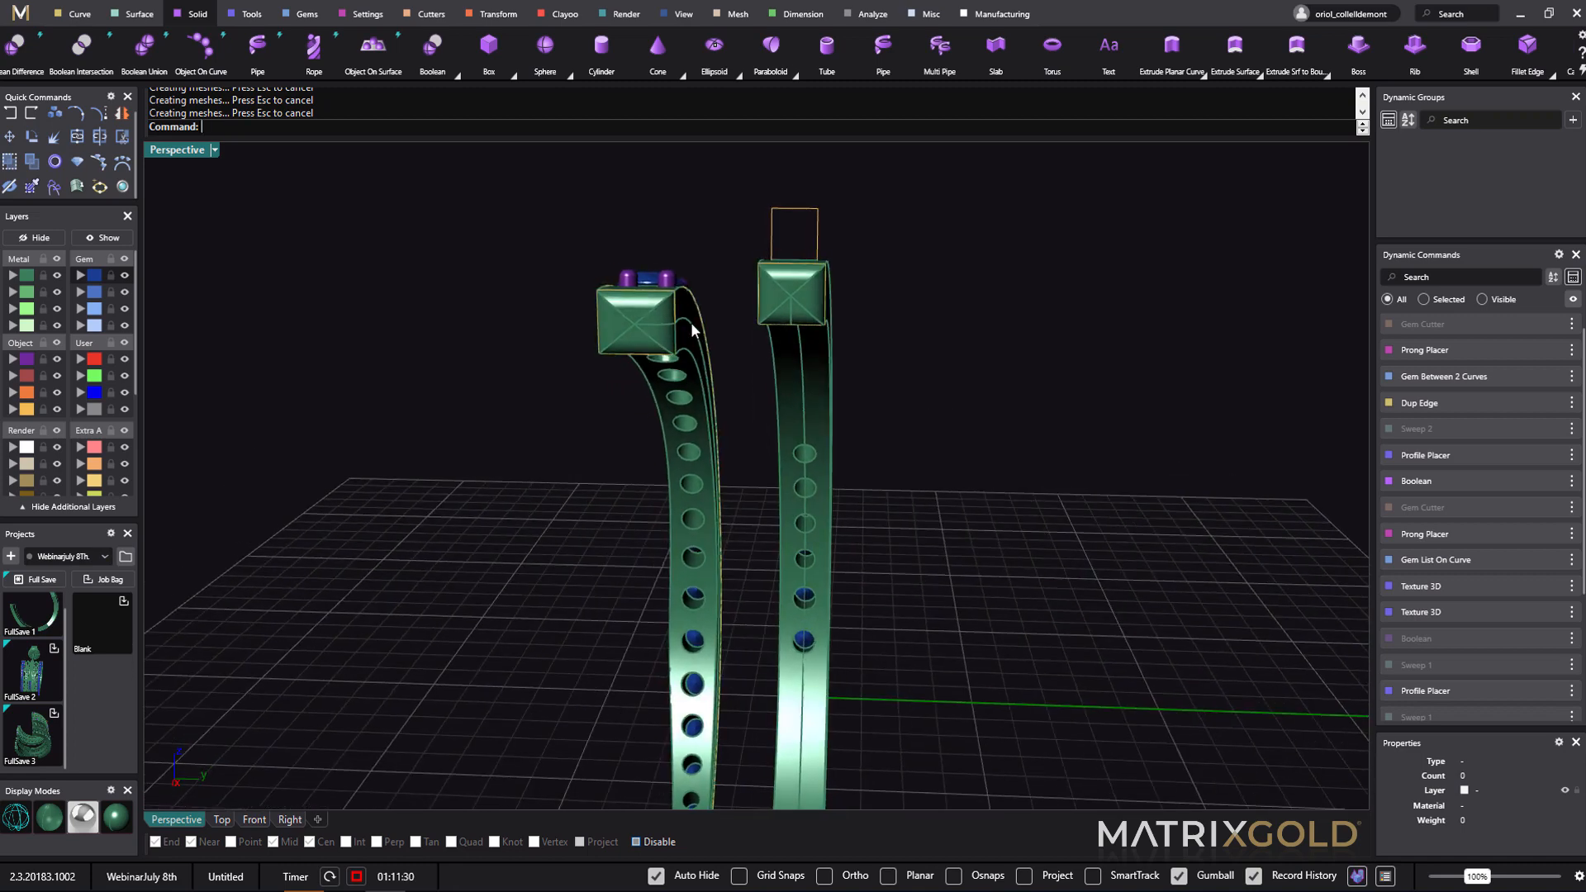
{"action": "left_click", "coordinate": [690, 322]}
{"action": "left_click", "coordinate": [737, 349]}
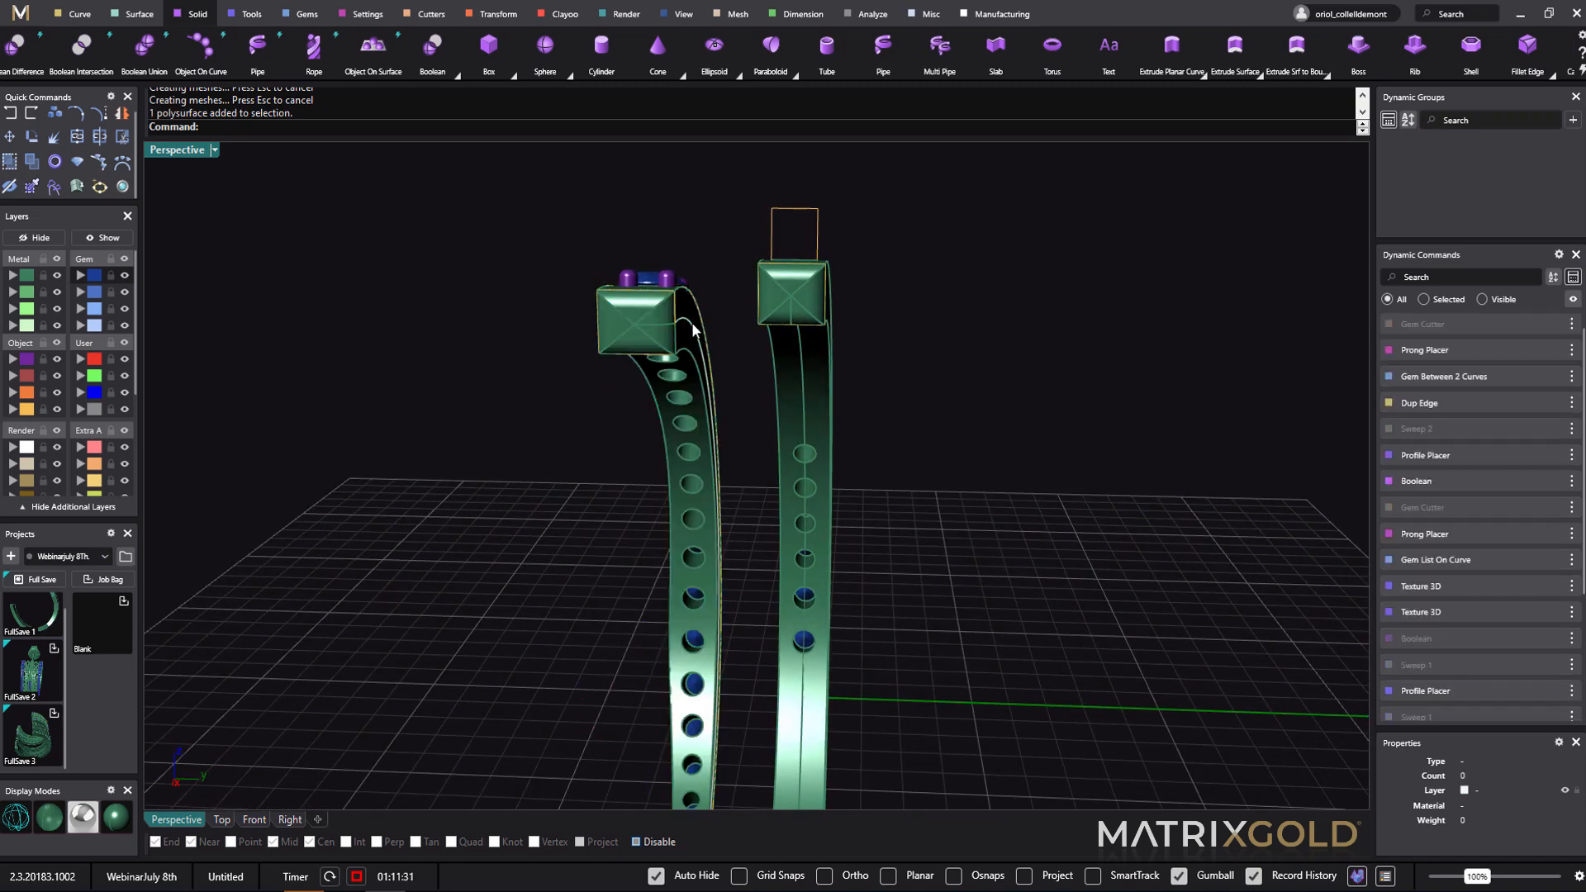
{"action": "left_click", "coordinate": [53, 189]}
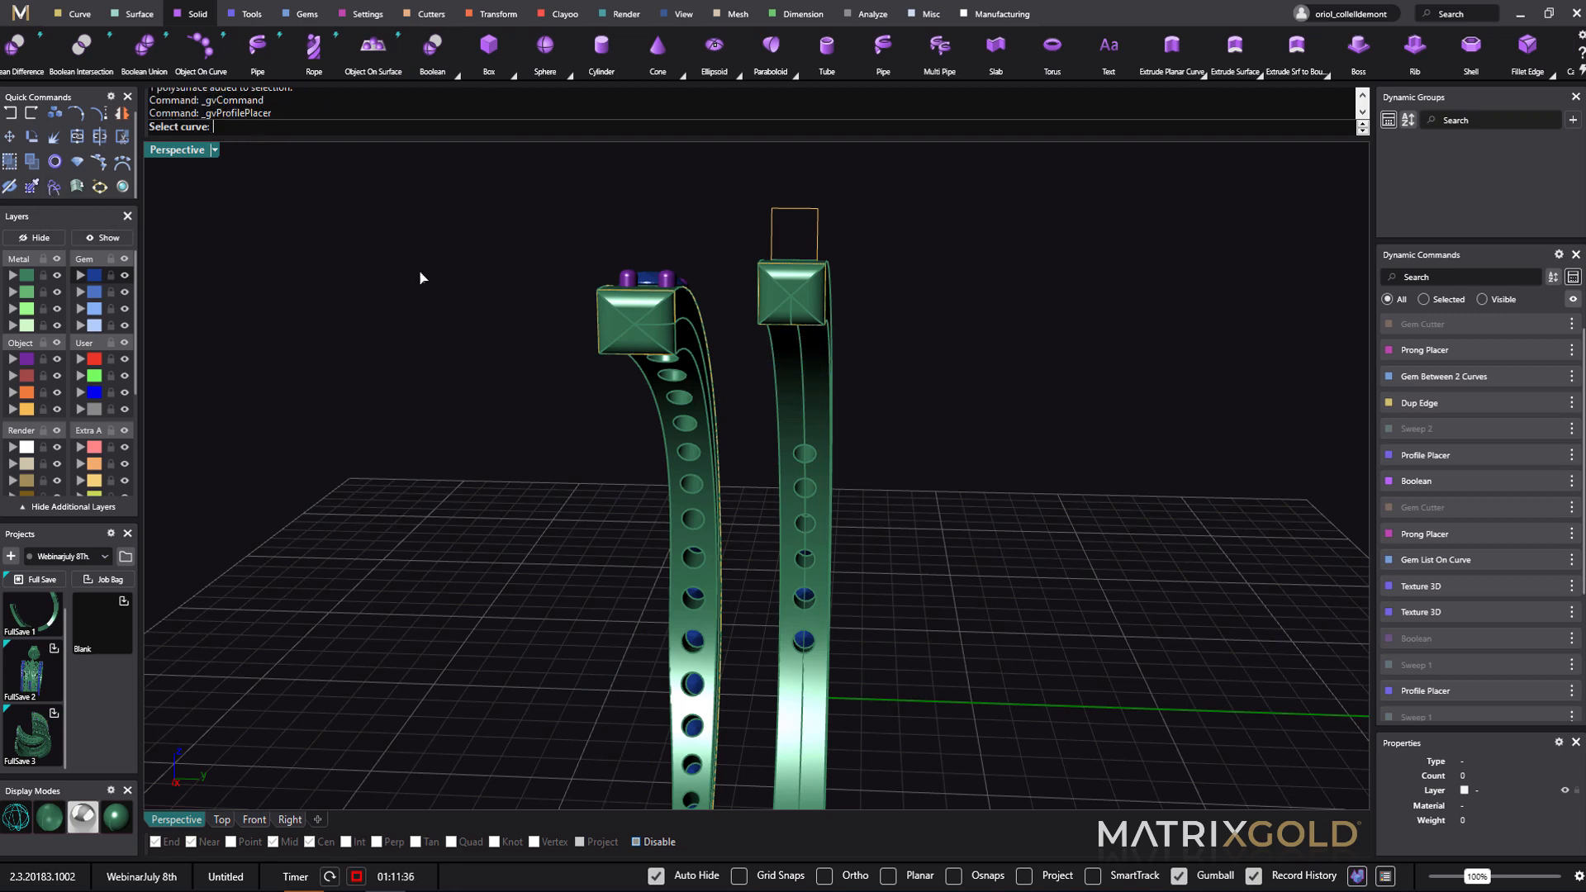
{"action": "left_click", "coordinate": [690, 325]}
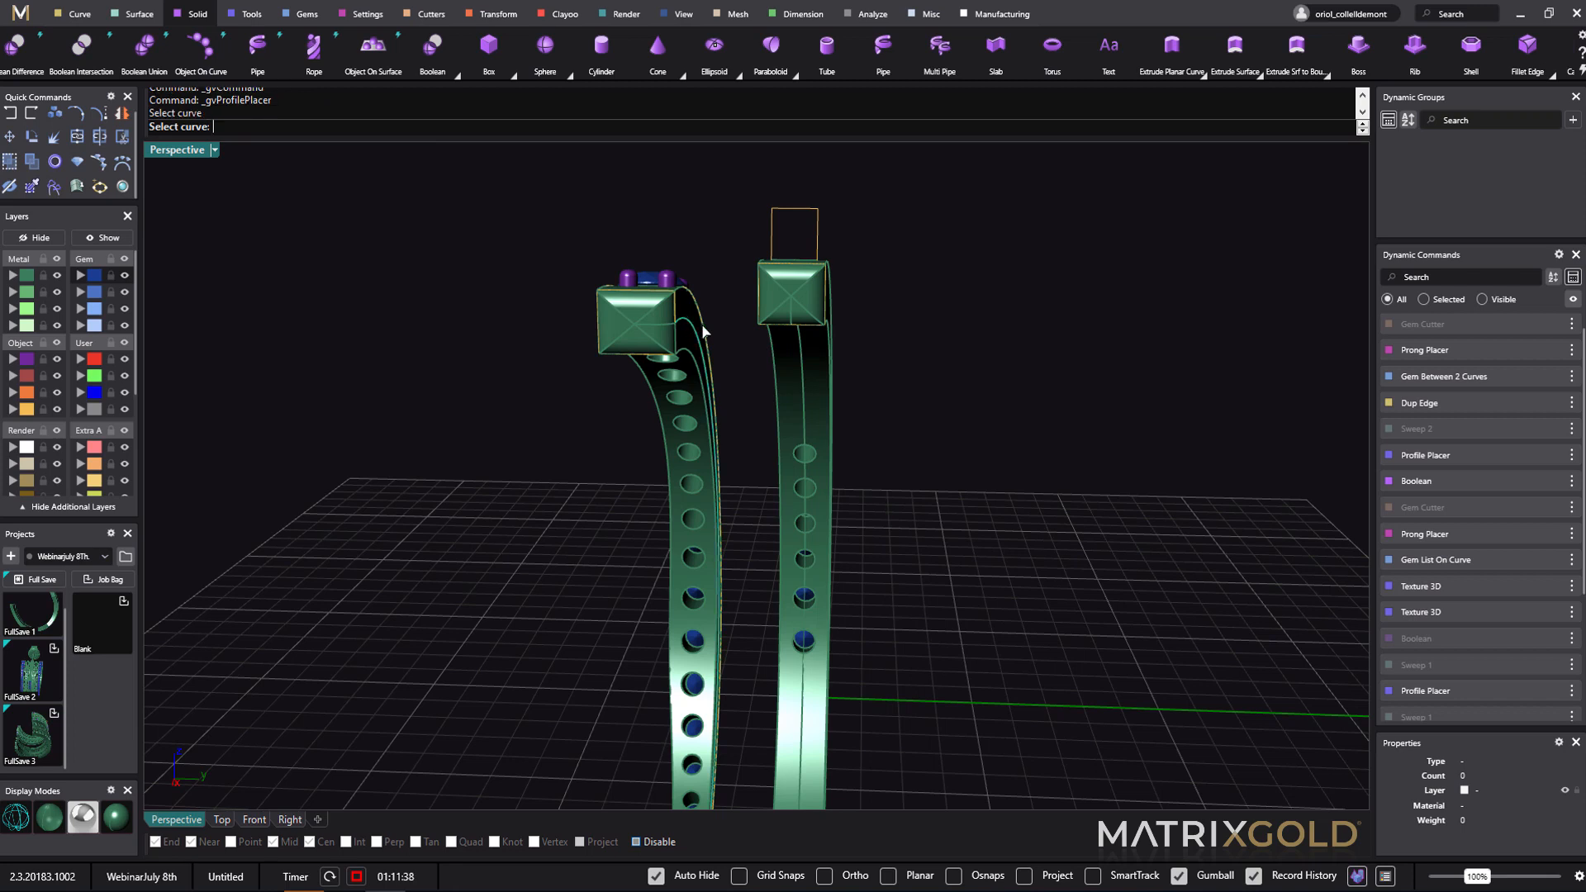
{"action": "left_click", "coordinate": [738, 382]}
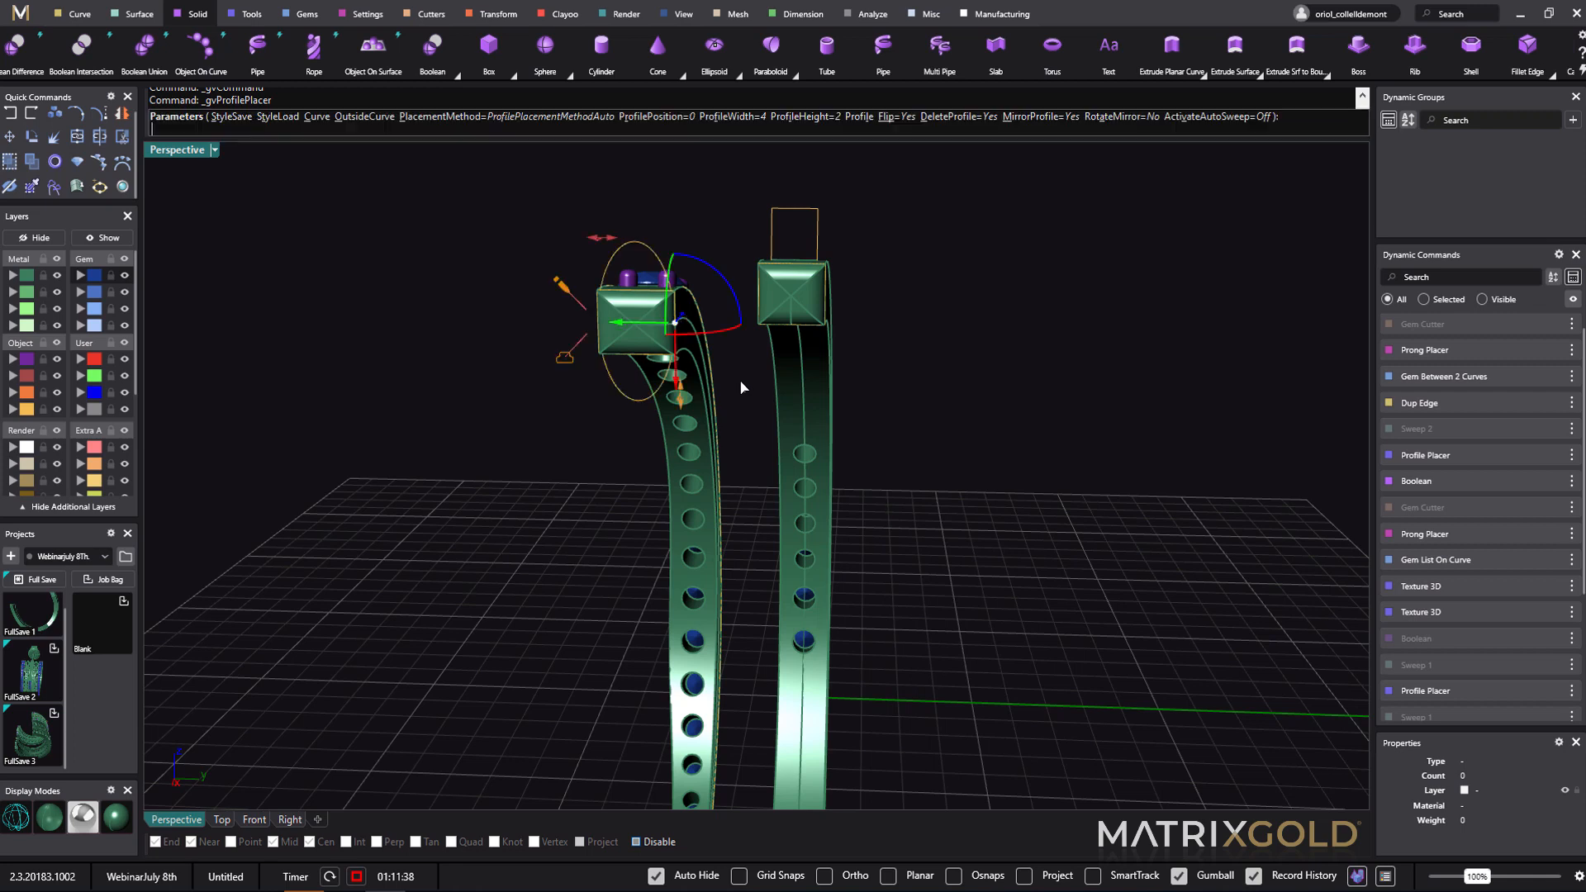
{"action": "left_click", "coordinate": [726, 281]}
{"action": "type", "text": "18"}
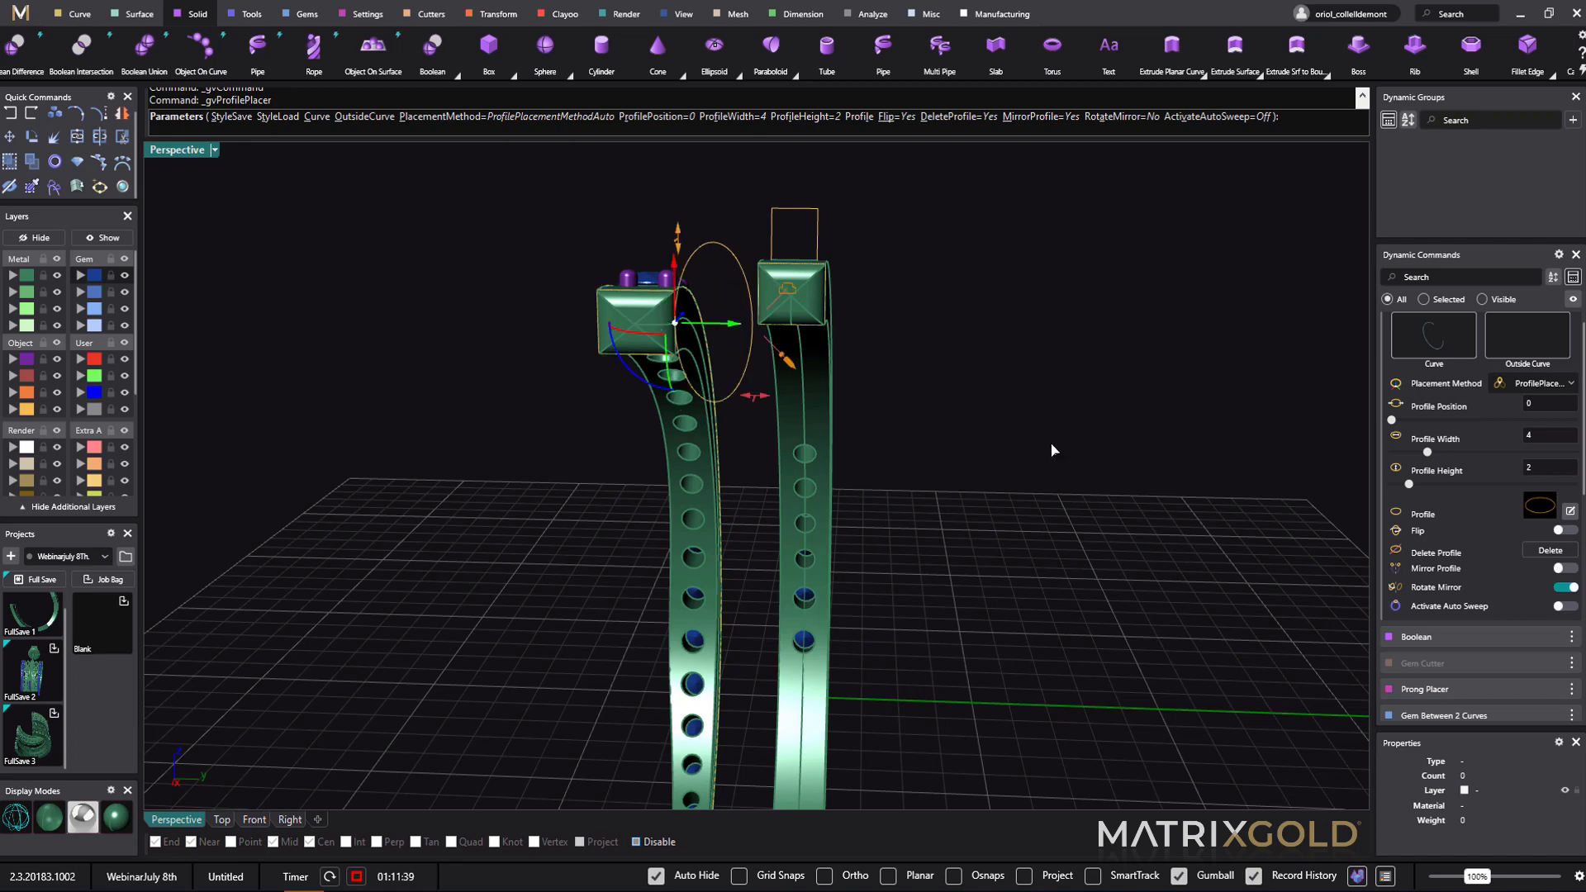
- Replace the placed oval profile with the straight square profile from the Shank library
{"action": "left_click", "coordinate": [1549, 506]}
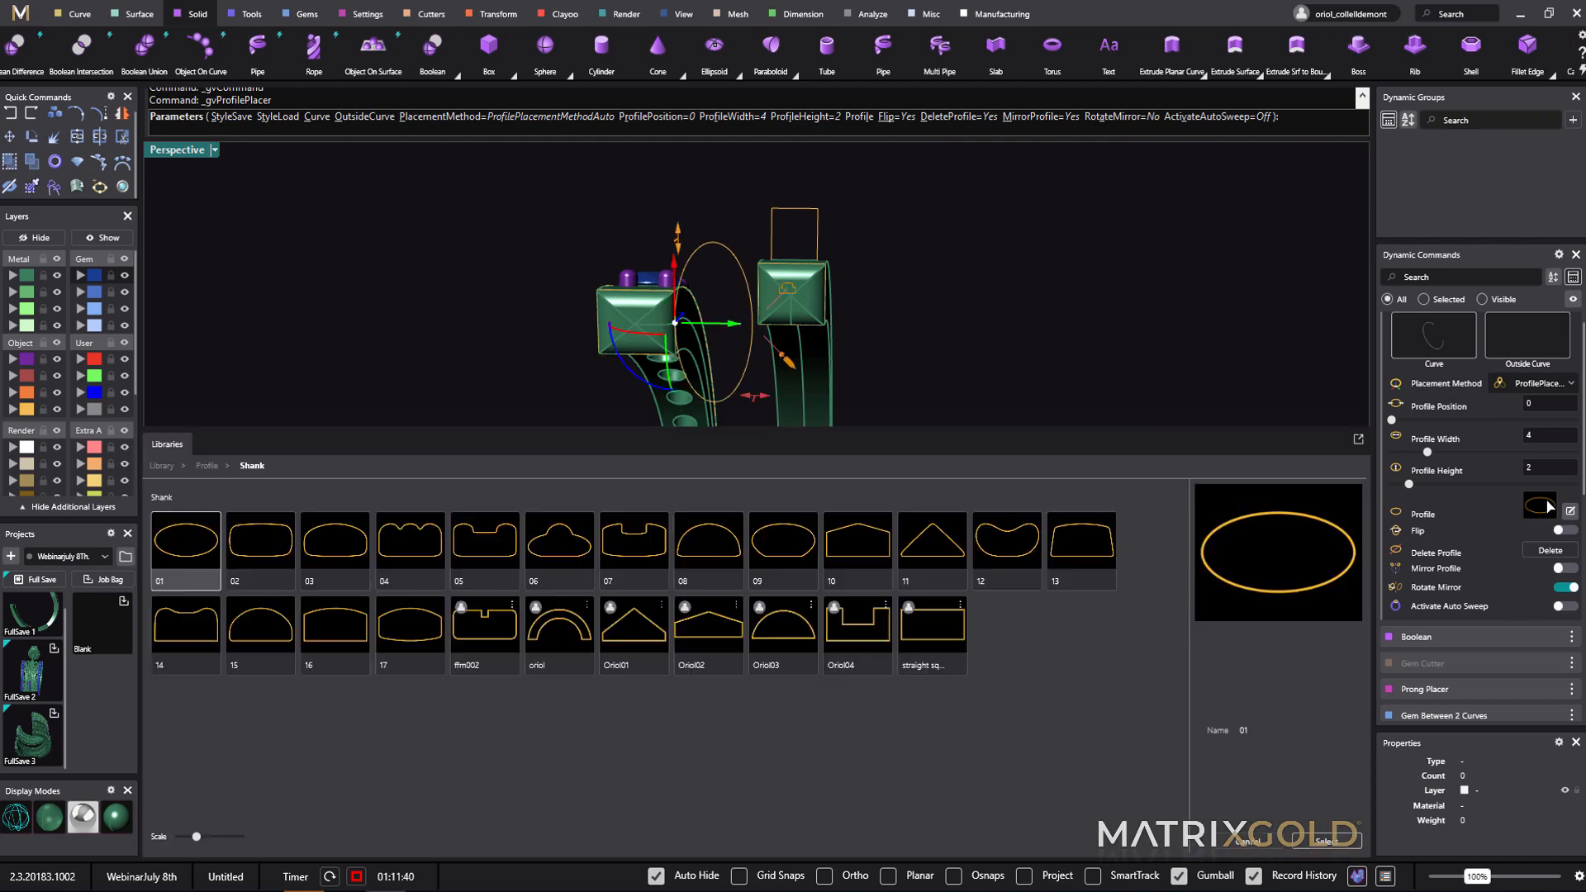
{"action": "left_click", "coordinate": [922, 638]}
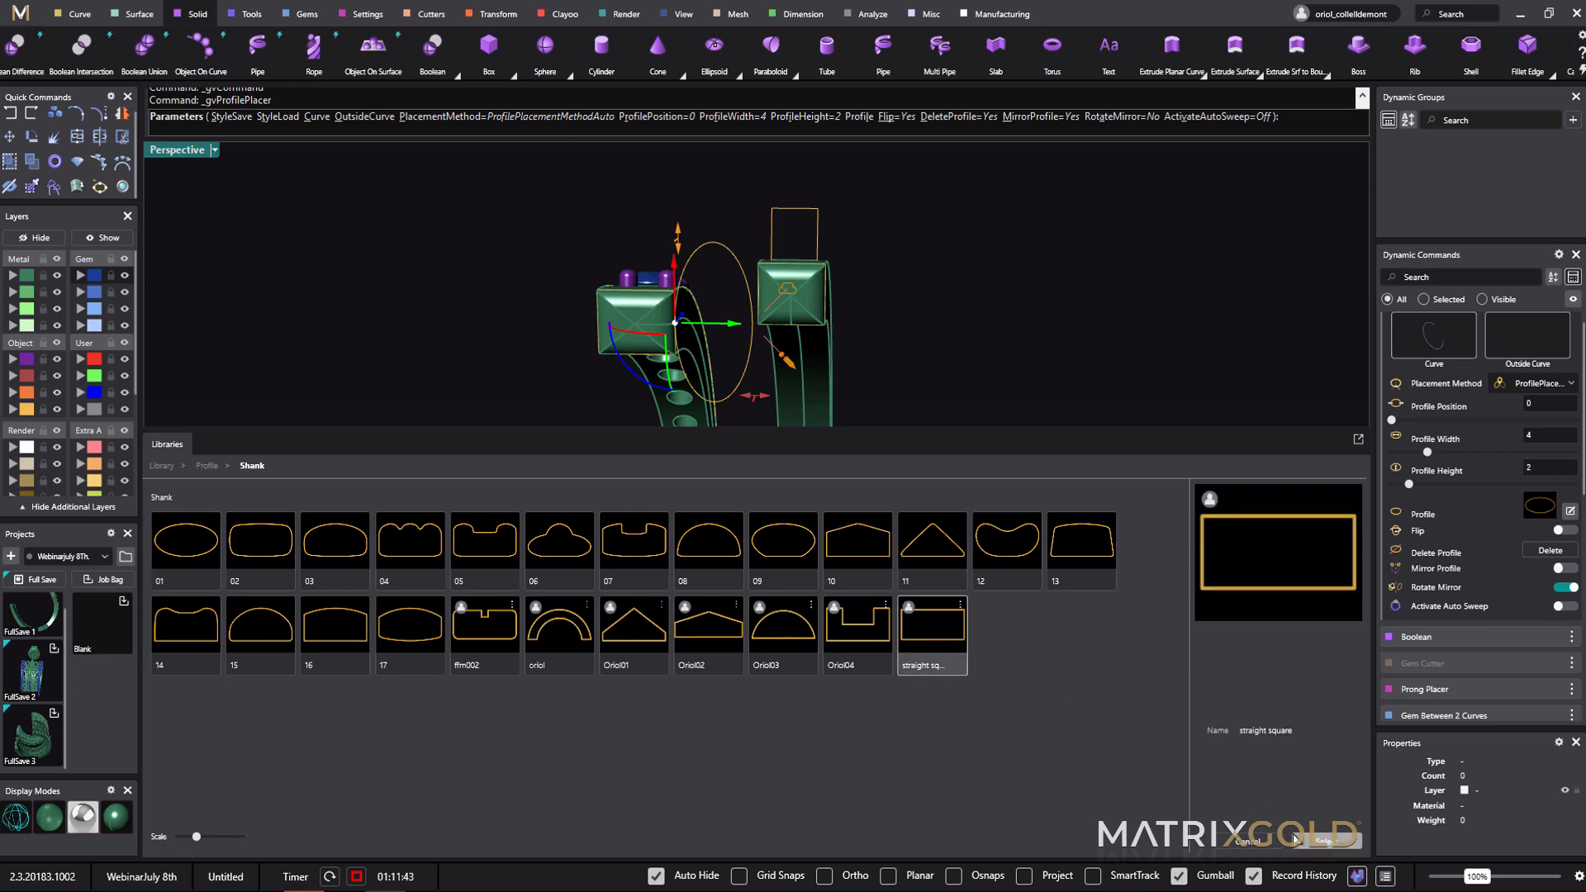
{"action": "left_click", "coordinate": [1325, 840]}
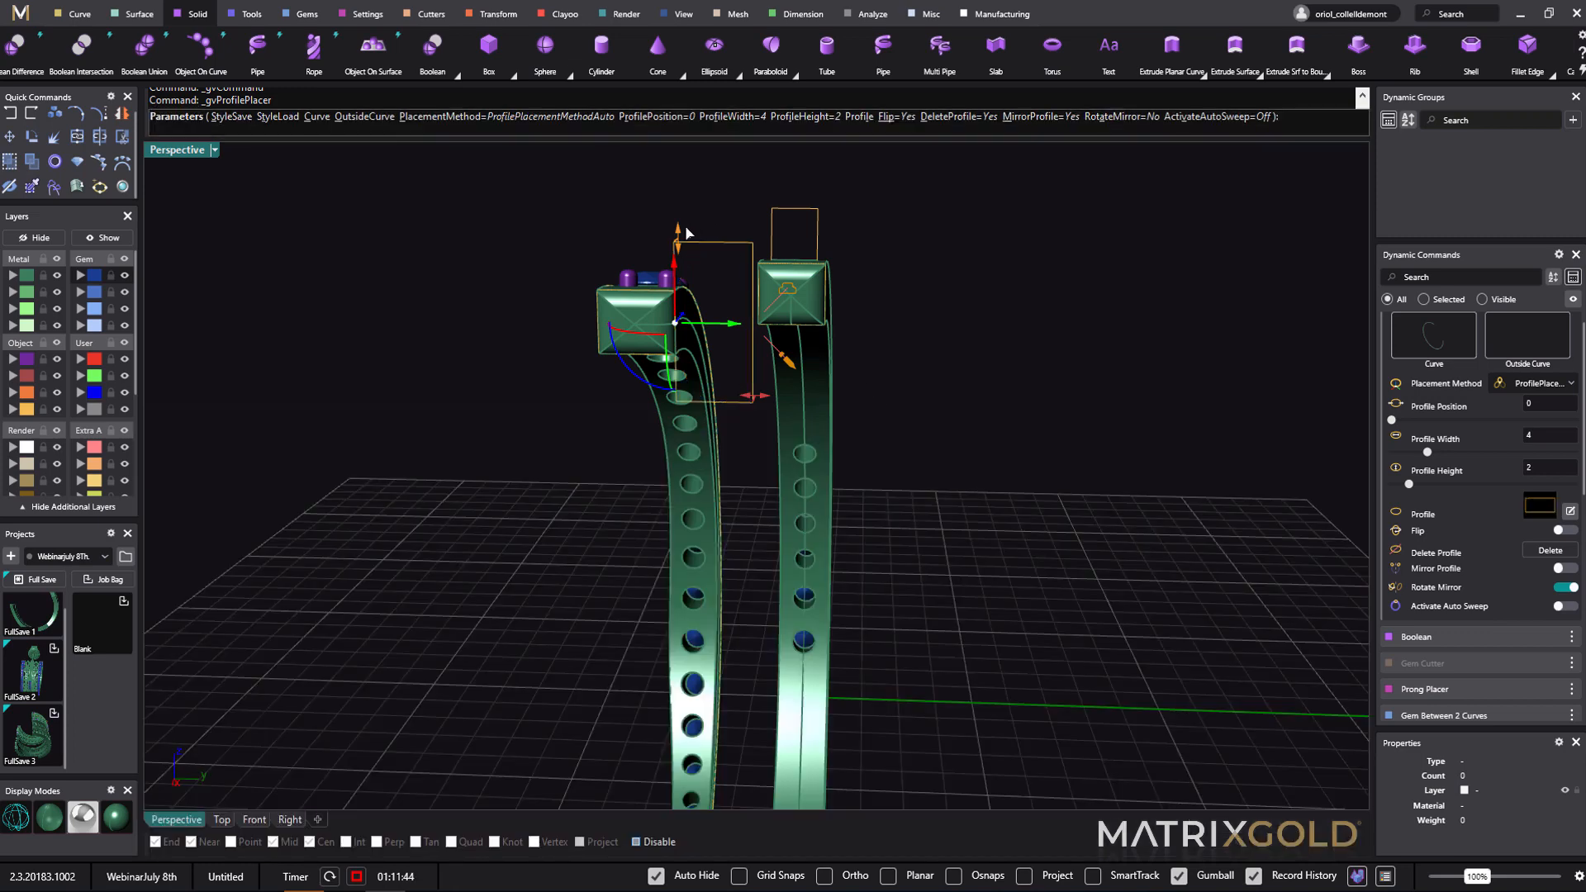
- Resize the rectangular profile to about 0.2 mm wide and 2.2 mm high, and raise it slightly between the two bangles
{"action": "left_click_drag", "start_coordinate": [676, 266], "coordinate": [706, 396]}
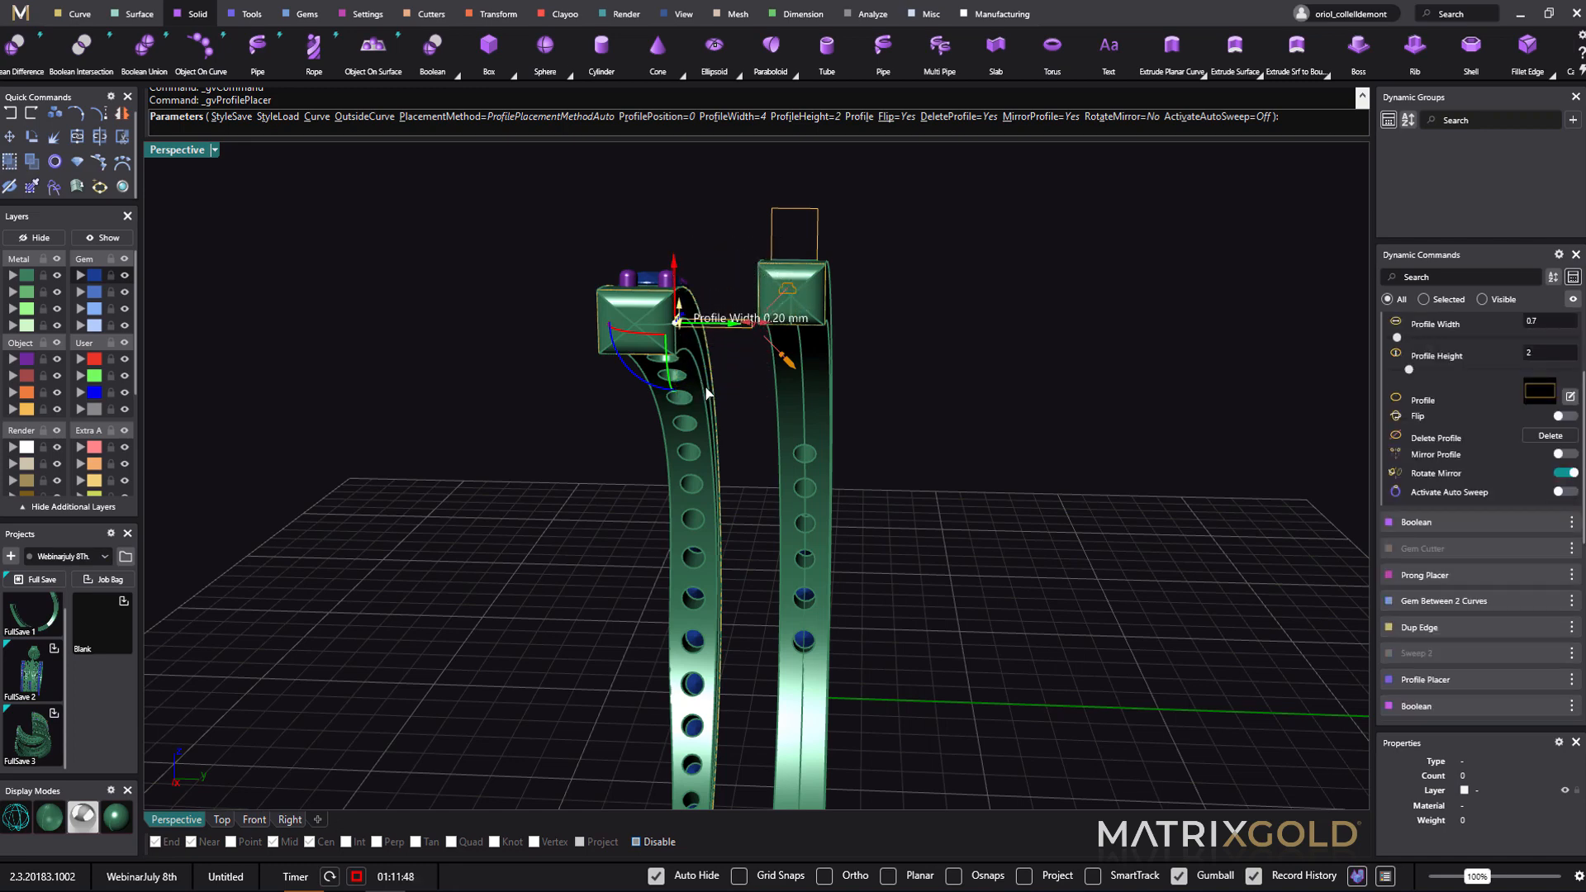
{"action": "scroll", "coordinate": [752, 346], "scroll_direction": "up", "scroll_amount": 5}
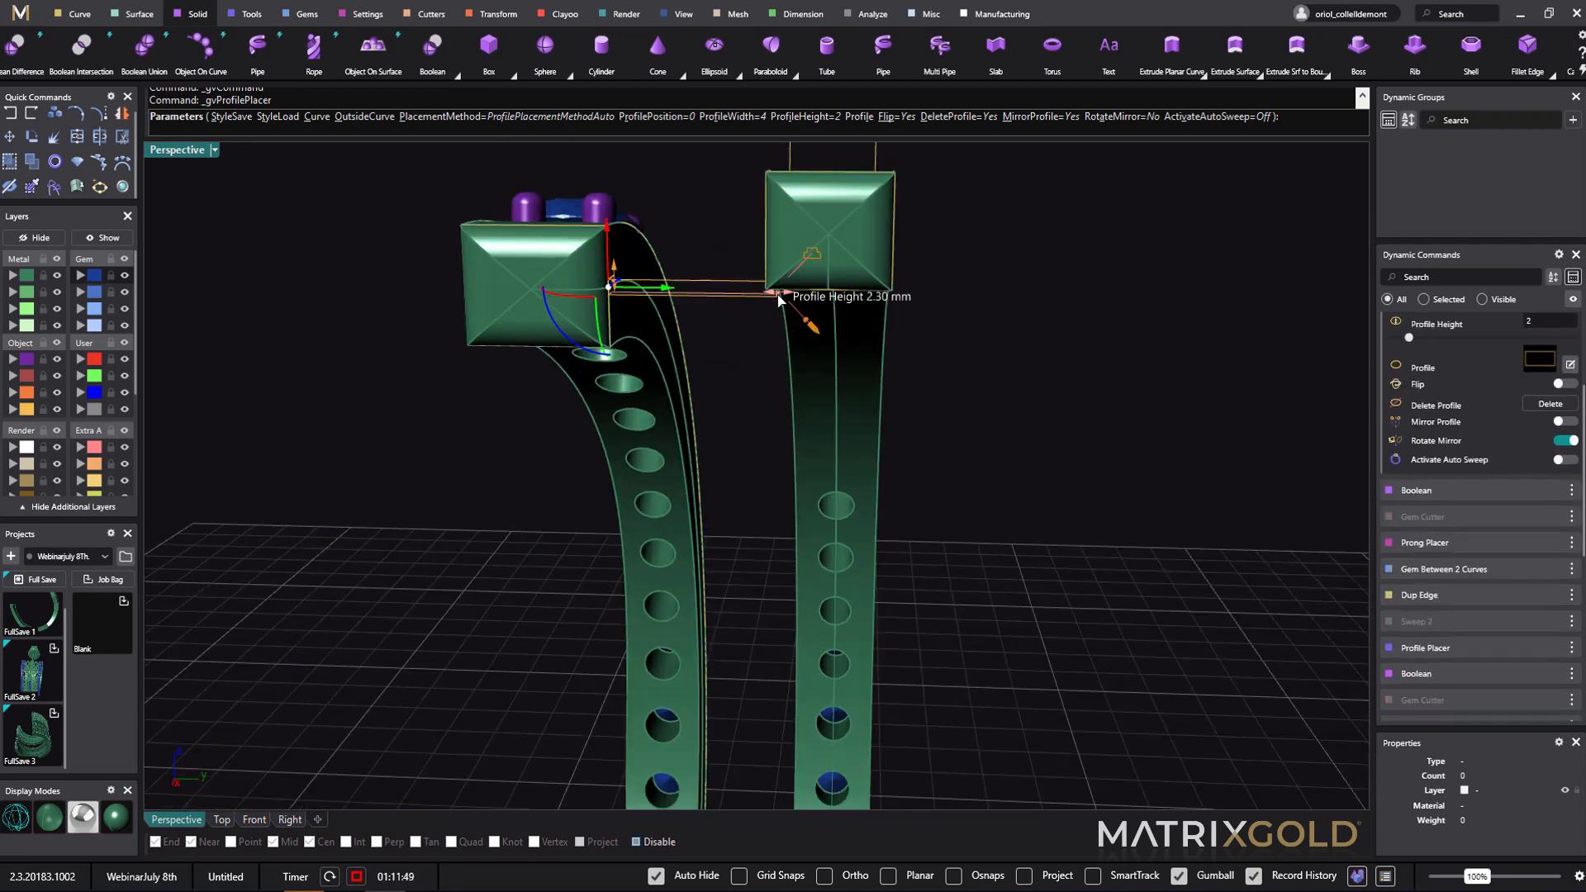
{"action": "left_click_drag", "start_coordinate": [779, 299], "coordinate": [774, 299]}
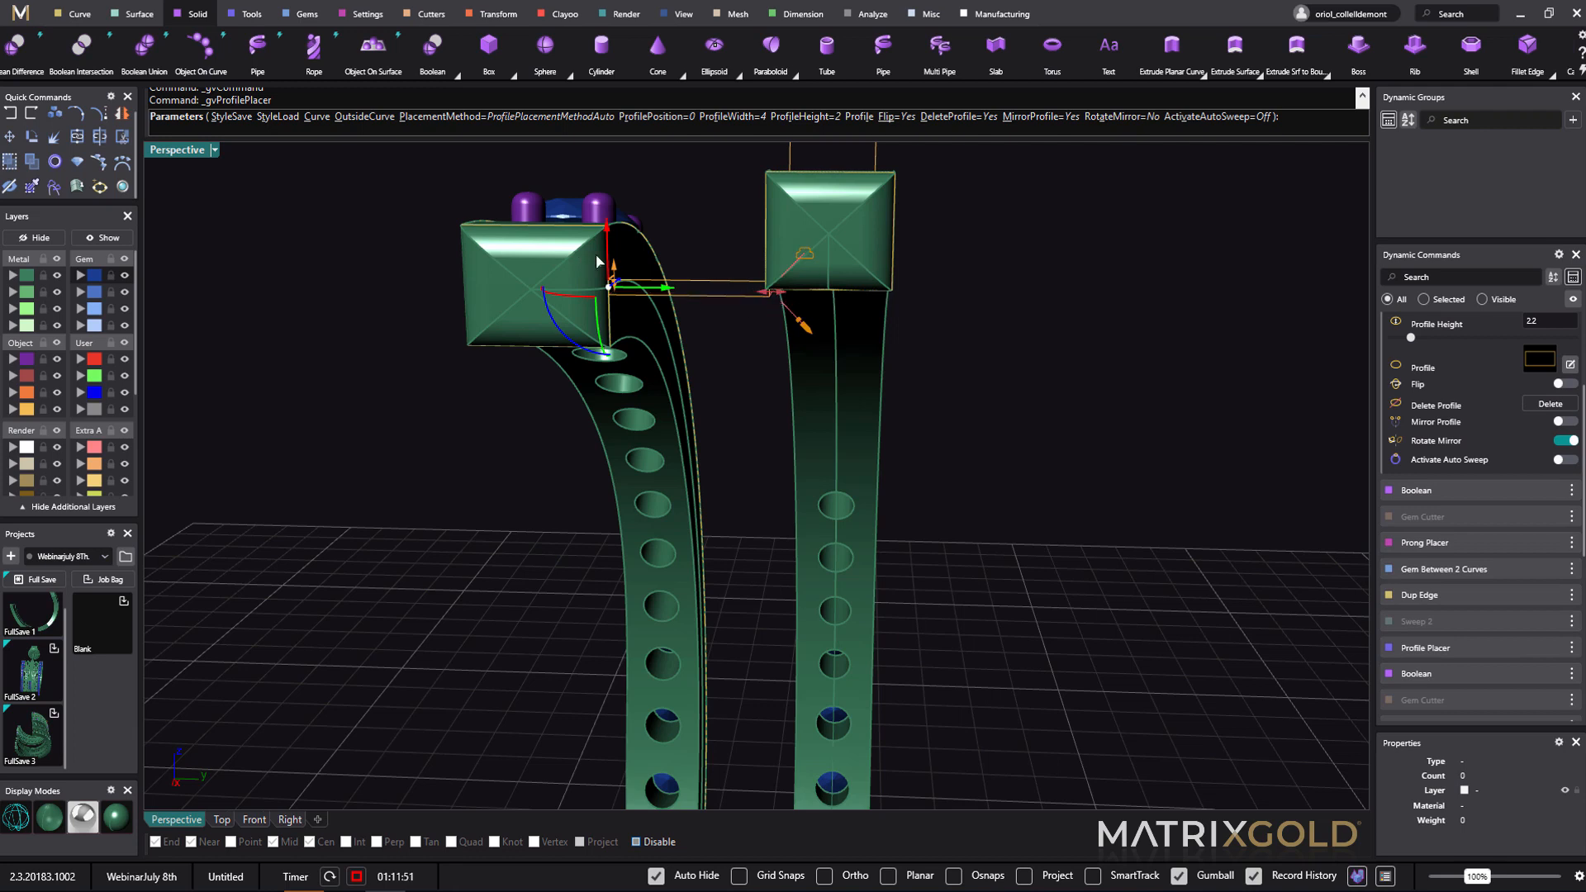
{"action": "left_click_drag", "start_coordinate": [613, 242], "coordinate": [607, 230]}
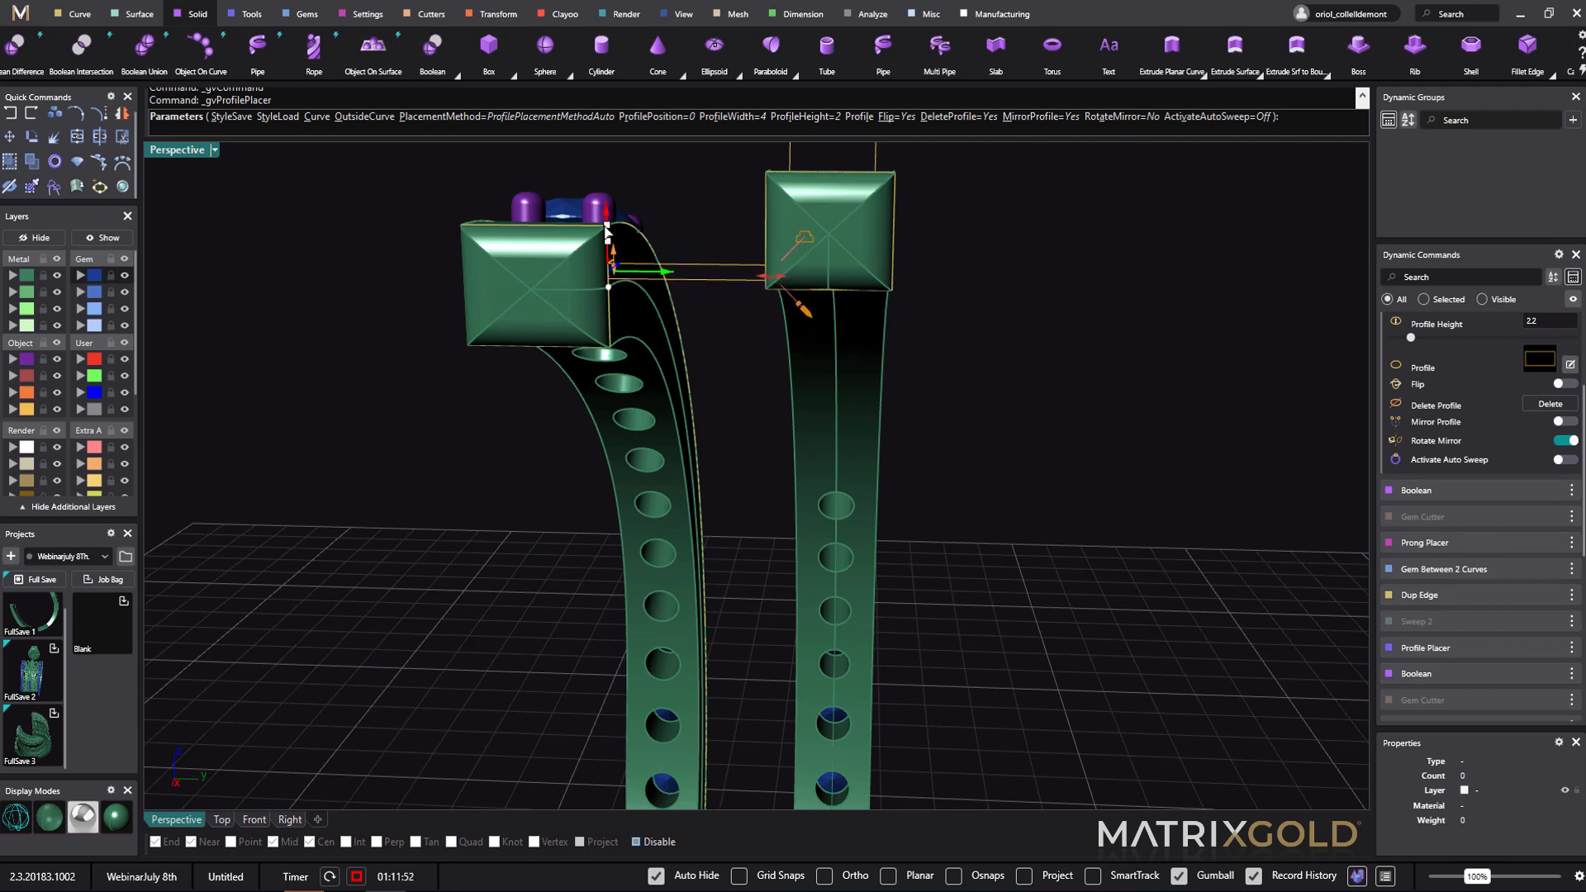
{"action": "right_click_drag", "start_coordinate": [743, 414], "coordinate": [1032, 626]}
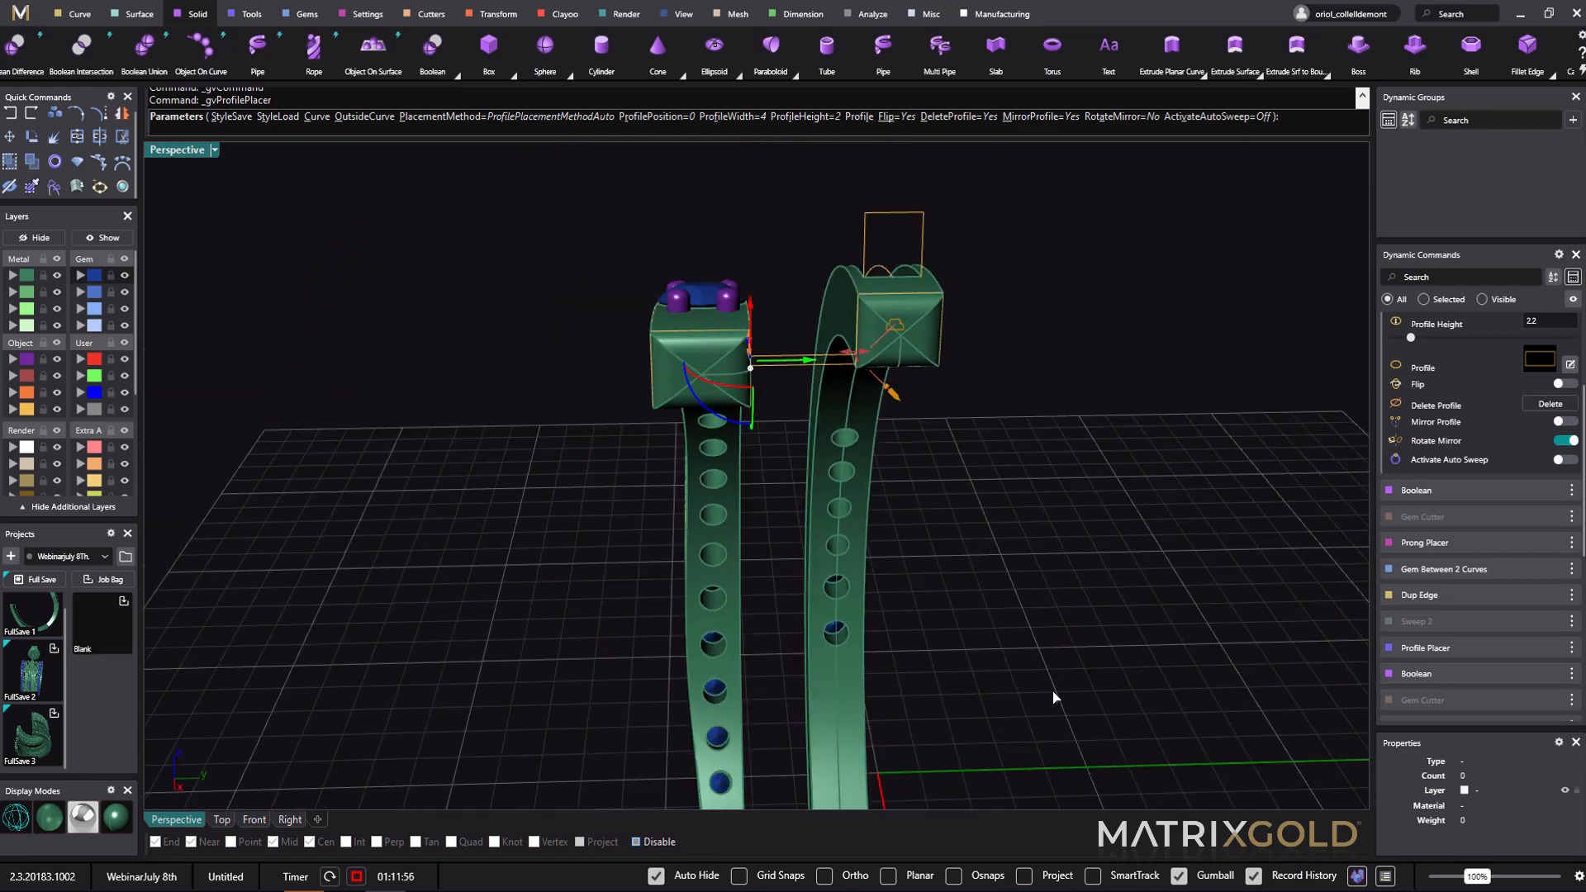
{"action": "right_click_drag", "start_coordinate": [1053, 696], "coordinate": [1153, 479]}
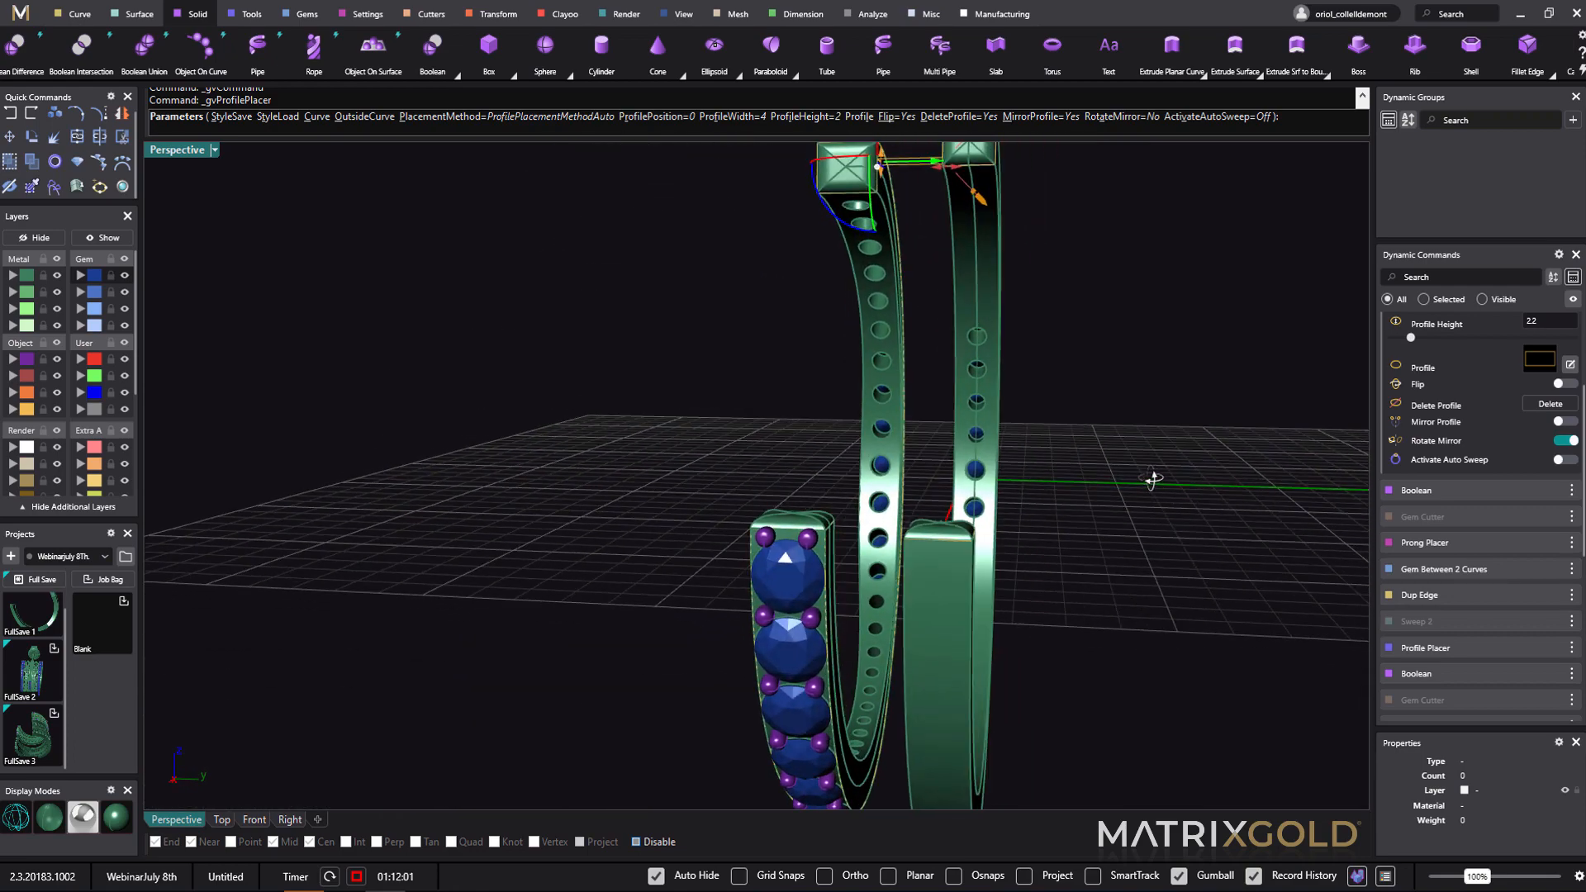
{"action": "right_click", "coordinate": [1151, 480]}
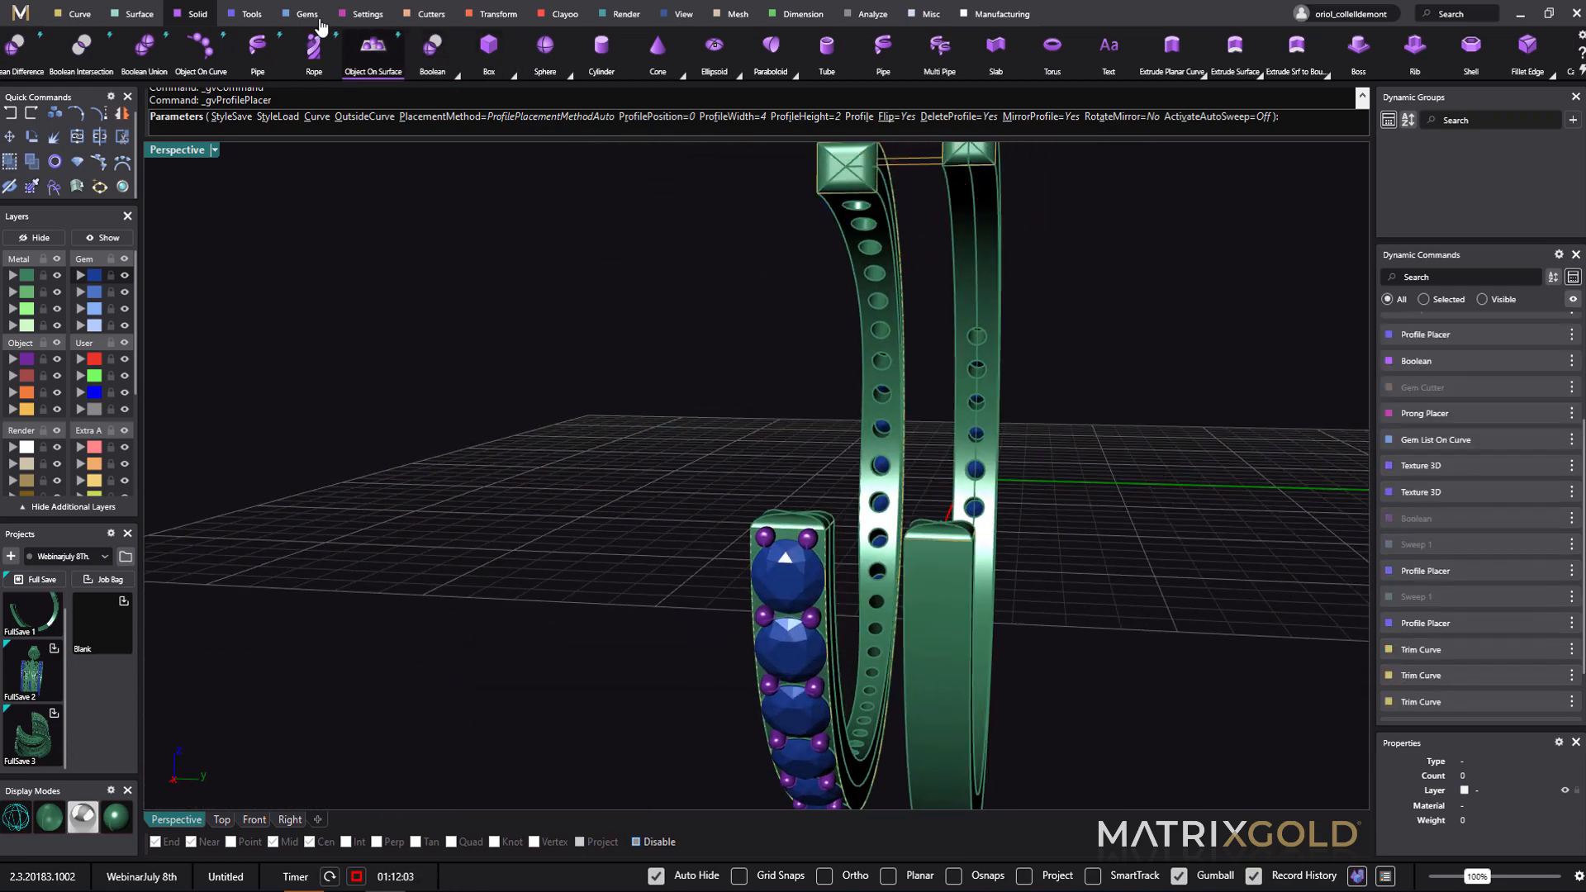
- Sweep the thin rectangular profile along the tapered bangle's side curve with Sweep 1
{"action": "scroll", "coordinate": [142, 76], "scroll_direction": "up", "scroll_amount": 1}
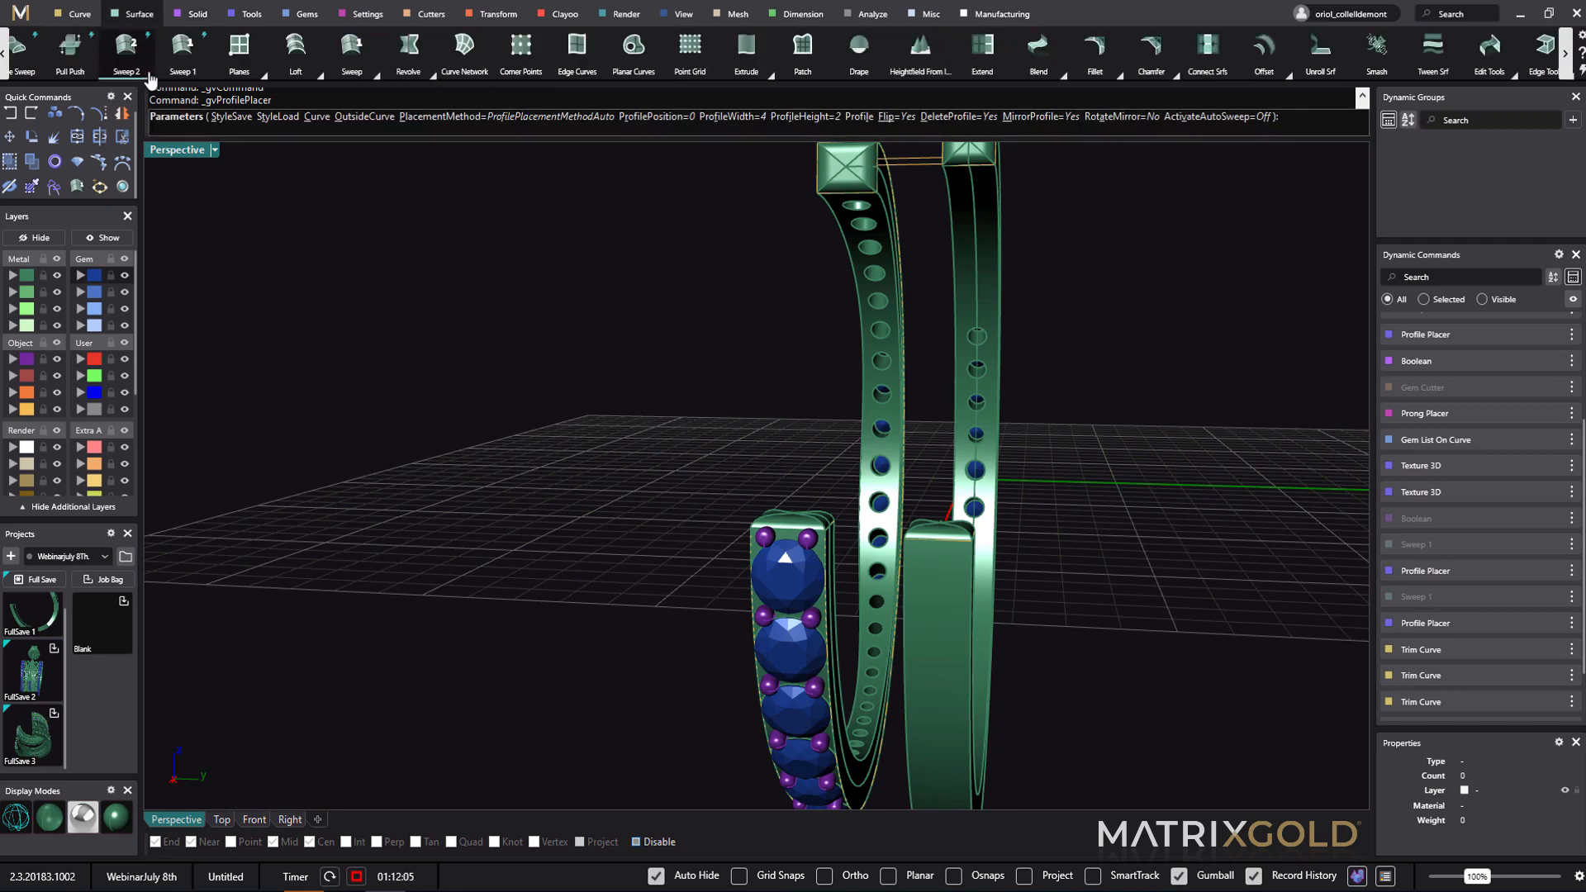
{"action": "left_click", "coordinate": [183, 48]}
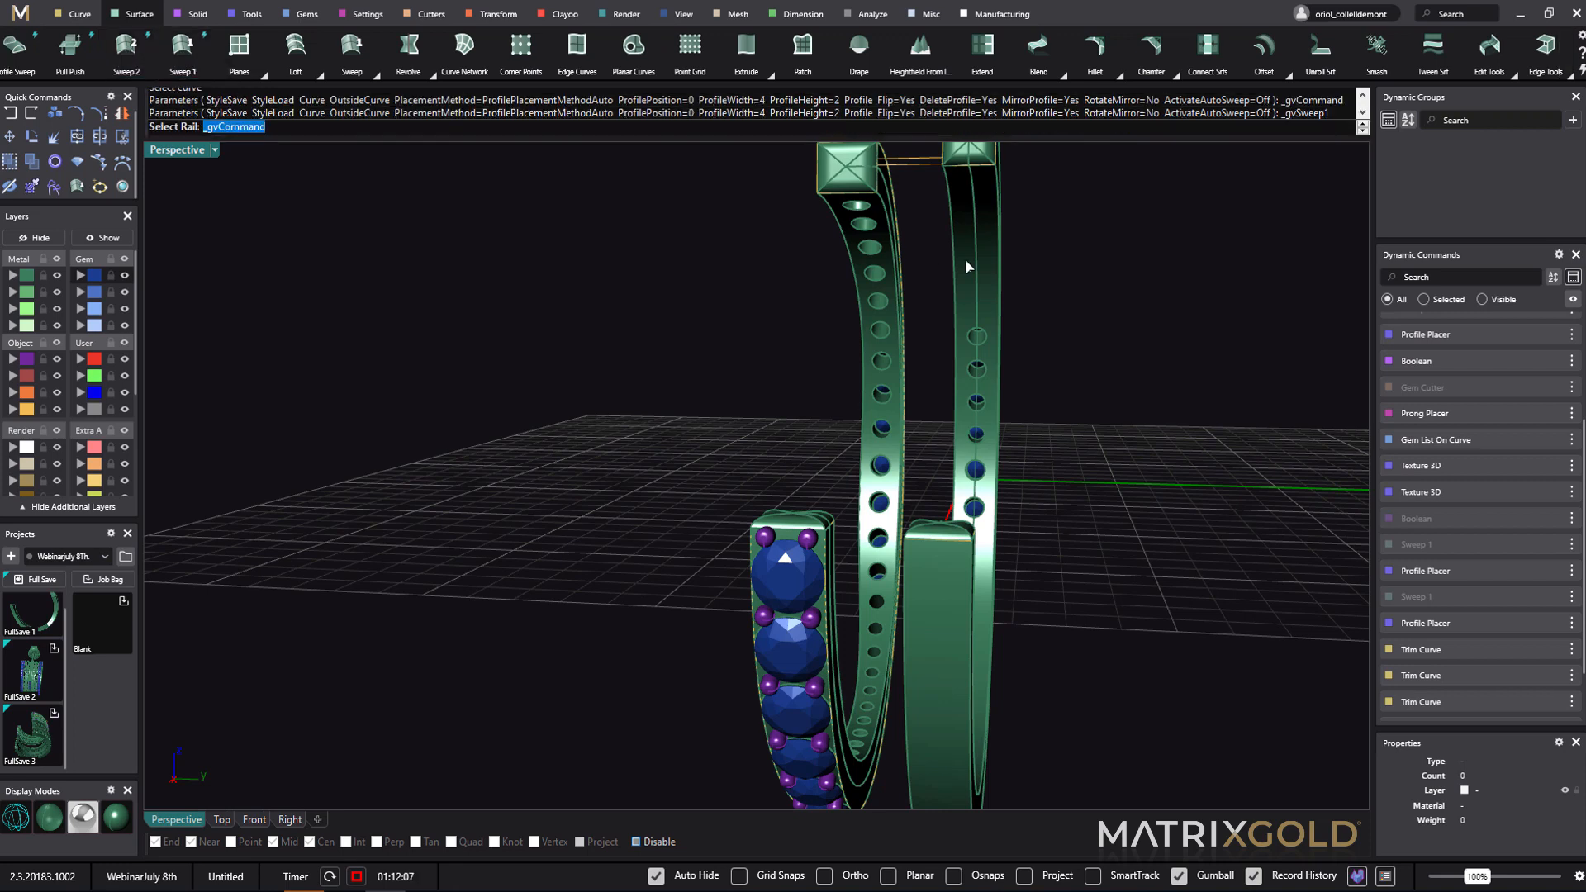
{"action": "left_click", "coordinate": [885, 192]}
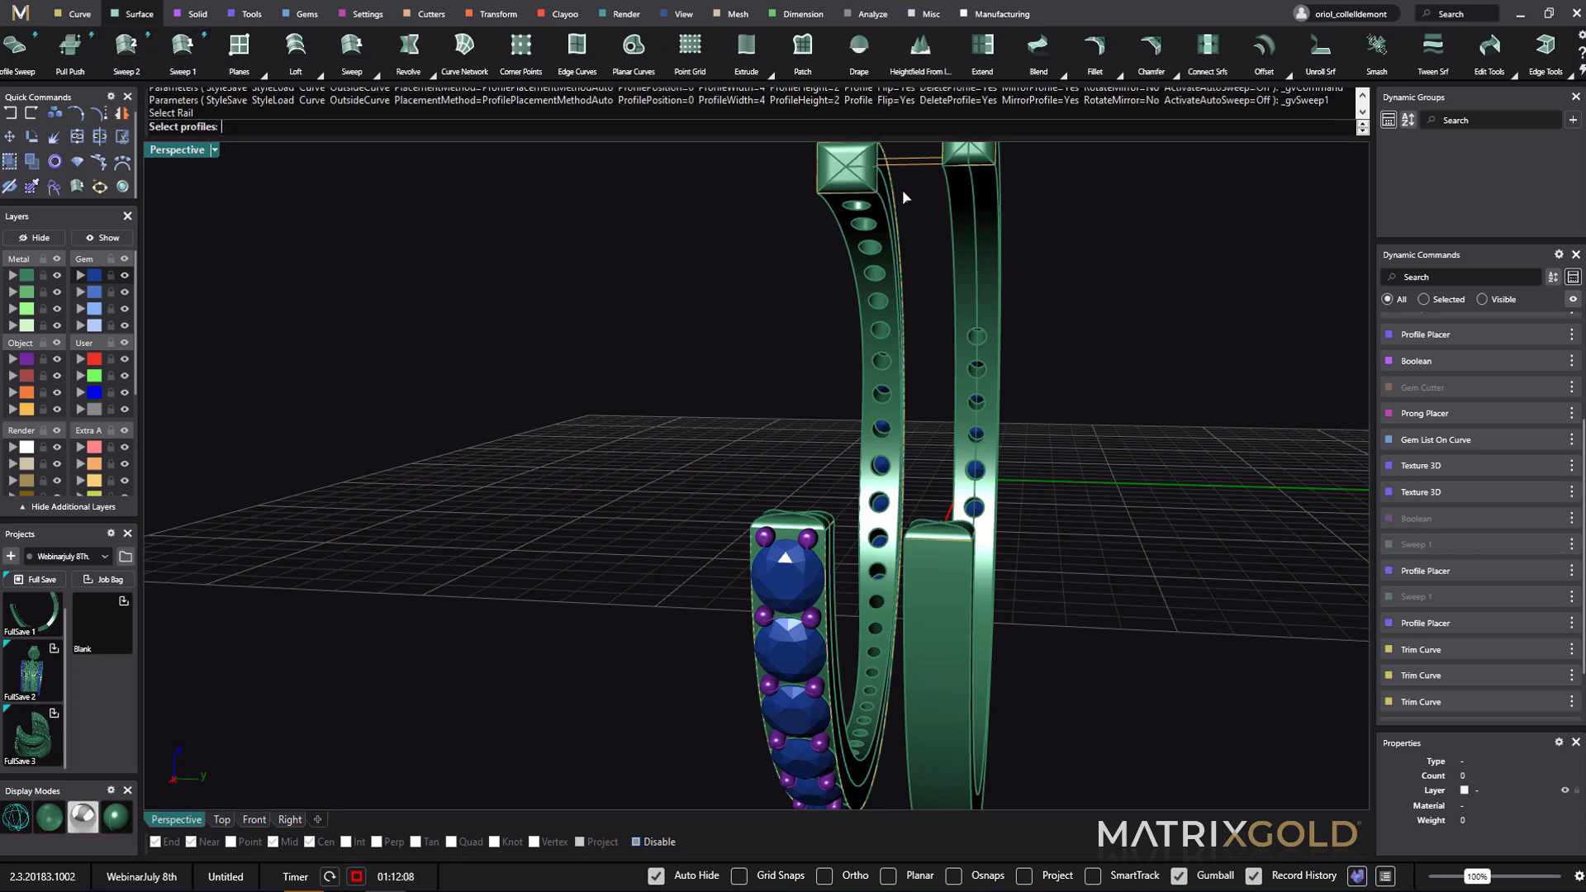
{"action": "left_click", "coordinate": [910, 164]}
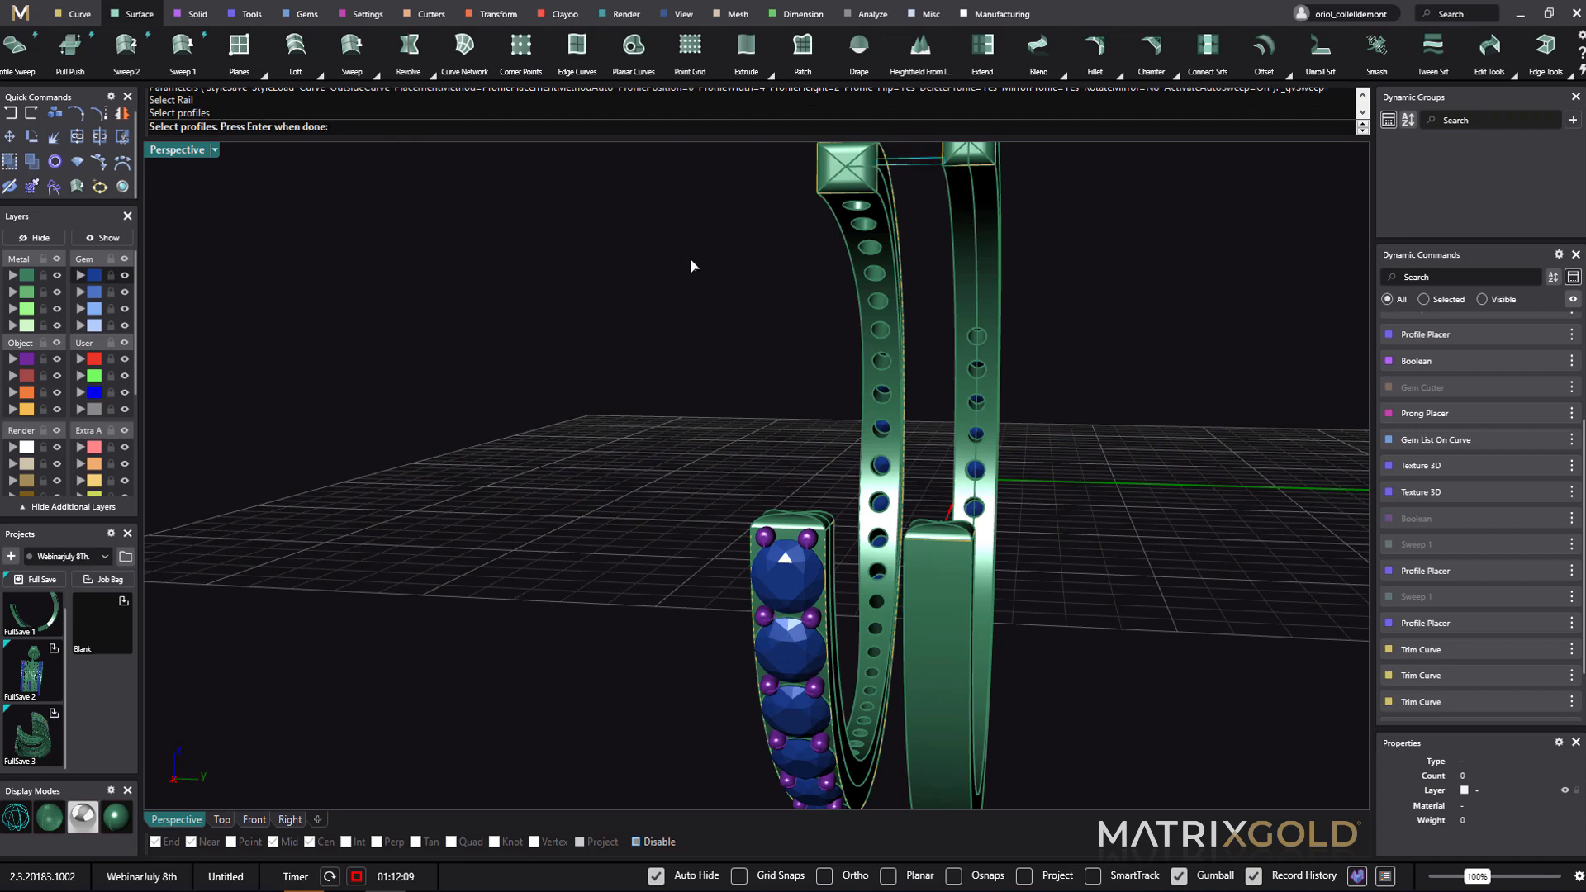
{"action": "key", "text": "Return"}
{"action": "right_click_drag", "start_coordinate": [650, 403], "coordinate": [638, 579]}
- Set the sweep's Dome Thickness Start to 0 and finish the thin connecting band
{"action": "scroll", "coordinate": [1534, 579], "scroll_direction": "up", "scroll_amount": 5}
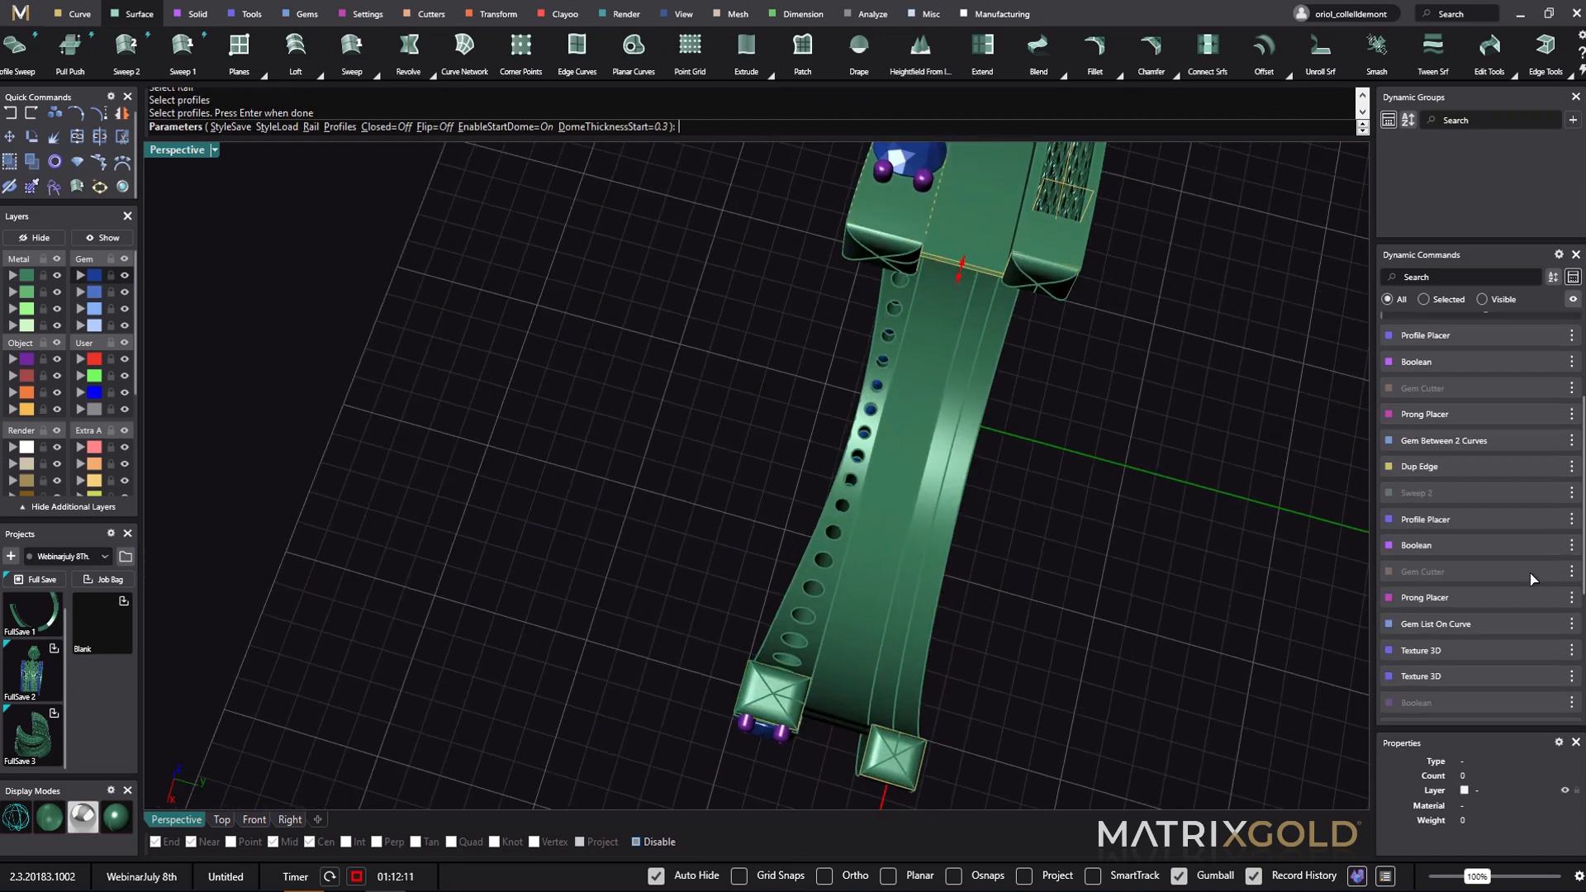
{"action": "scroll", "coordinate": [1530, 465], "scroll_direction": "up", "scroll_amount": 4}
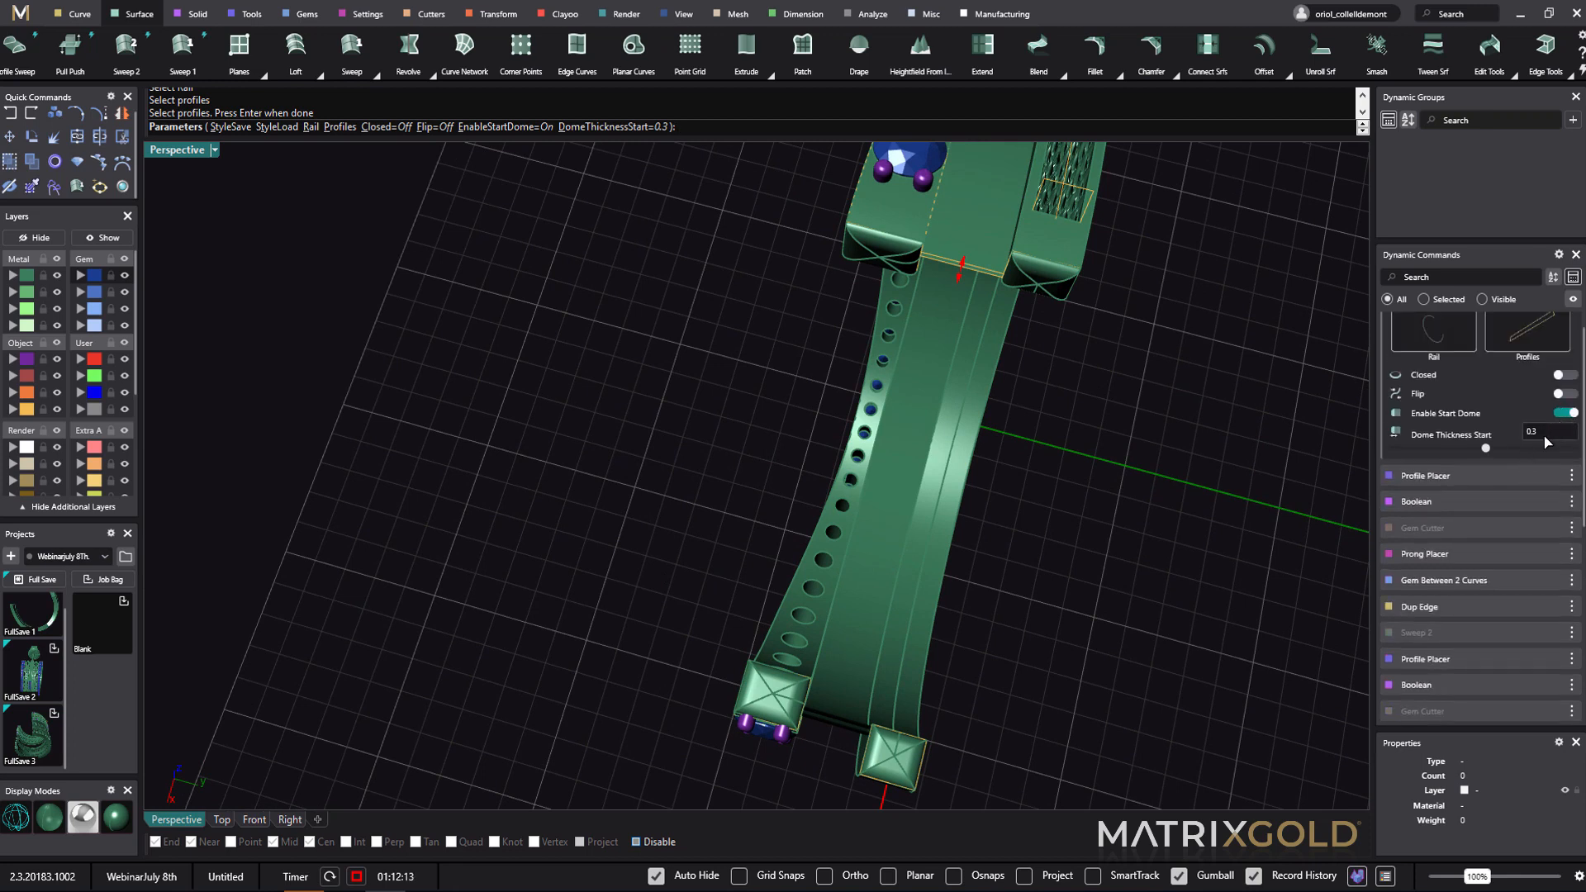
{"action": "left_click", "coordinate": [1545, 438]}
{"action": "type", "text": "0"}
{"action": "key", "text": "Return"}
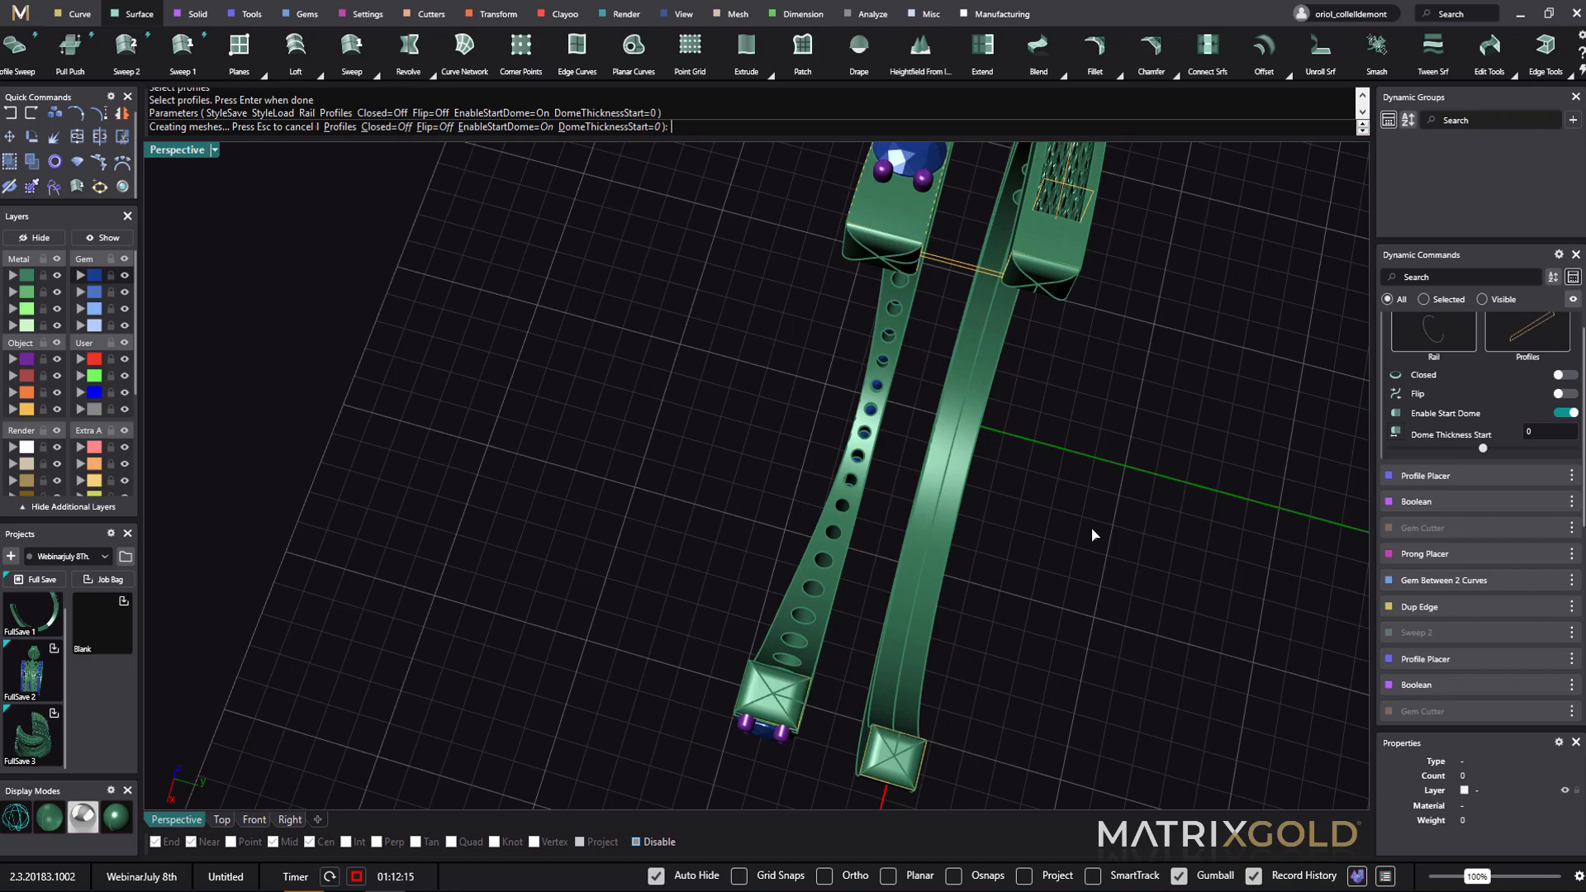
{"action": "key", "text": "Return"}
- Start a Smart Pattern on the outer surface of the thin band between the two bangles
{"action": "right_click_drag", "start_coordinate": [1062, 573], "coordinate": [668, 400]}
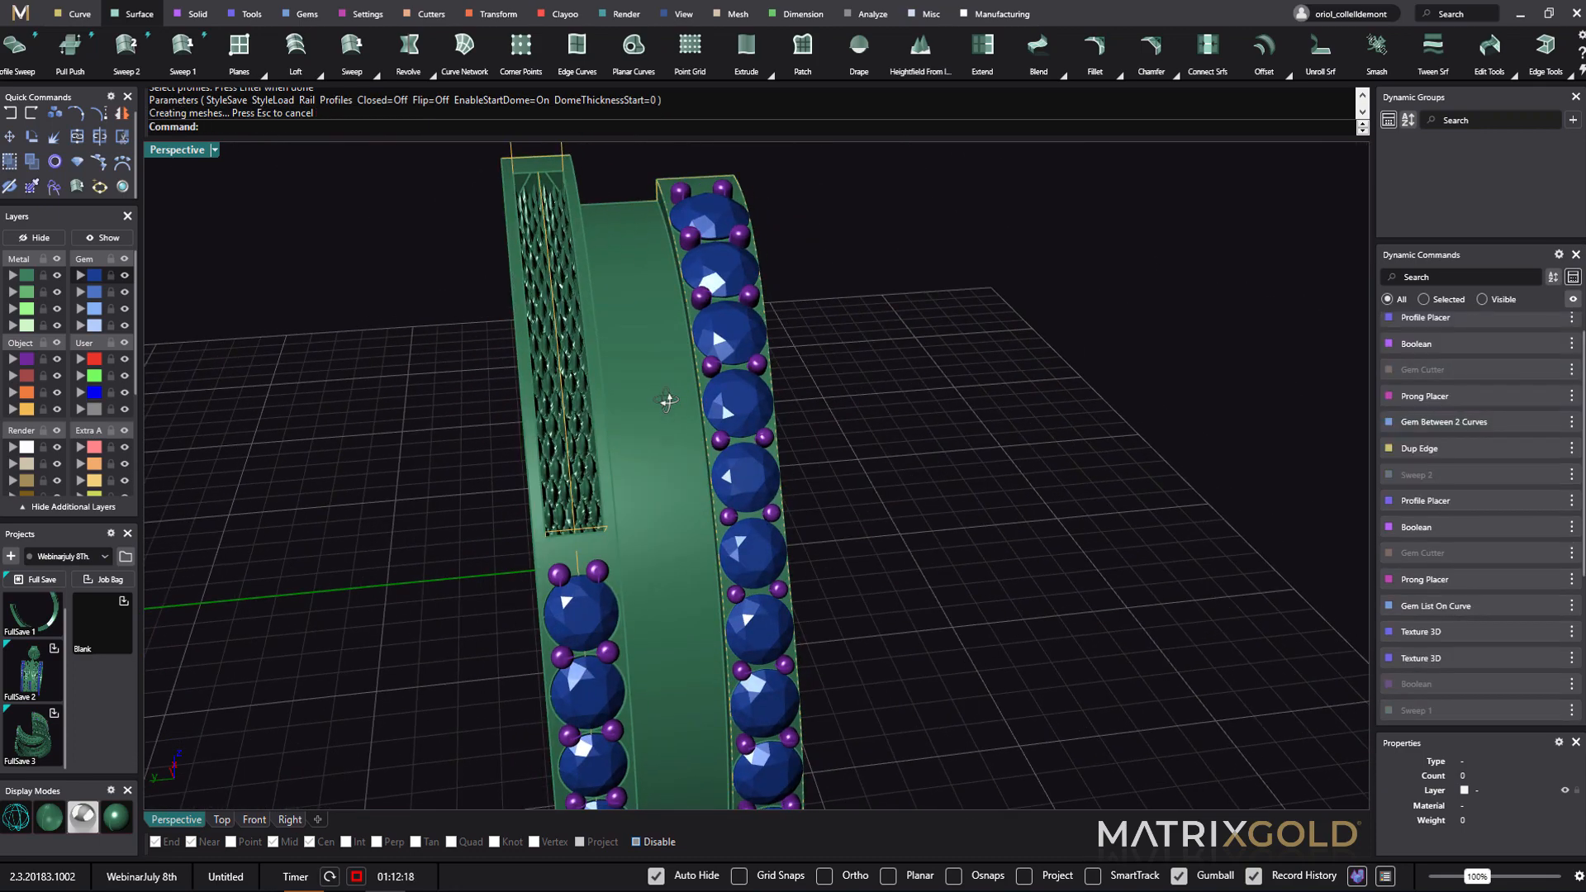
{"action": "mouse_move", "coordinate": [1016, 485]}
{"action": "right_mouse_down"}
{"action": "mouse_move", "coordinate": [1005, 393]}
{"action": "mouse_move", "coordinate": [947, 430]}
{"action": "mouse_move", "coordinate": [1019, 435]}
{"action": "mouse_move", "coordinate": [949, 492]}
{"action": "mouse_move", "coordinate": [977, 521]}
{"action": "mouse_move", "coordinate": [999, 498]}
{"action": "right_mouse_up"}
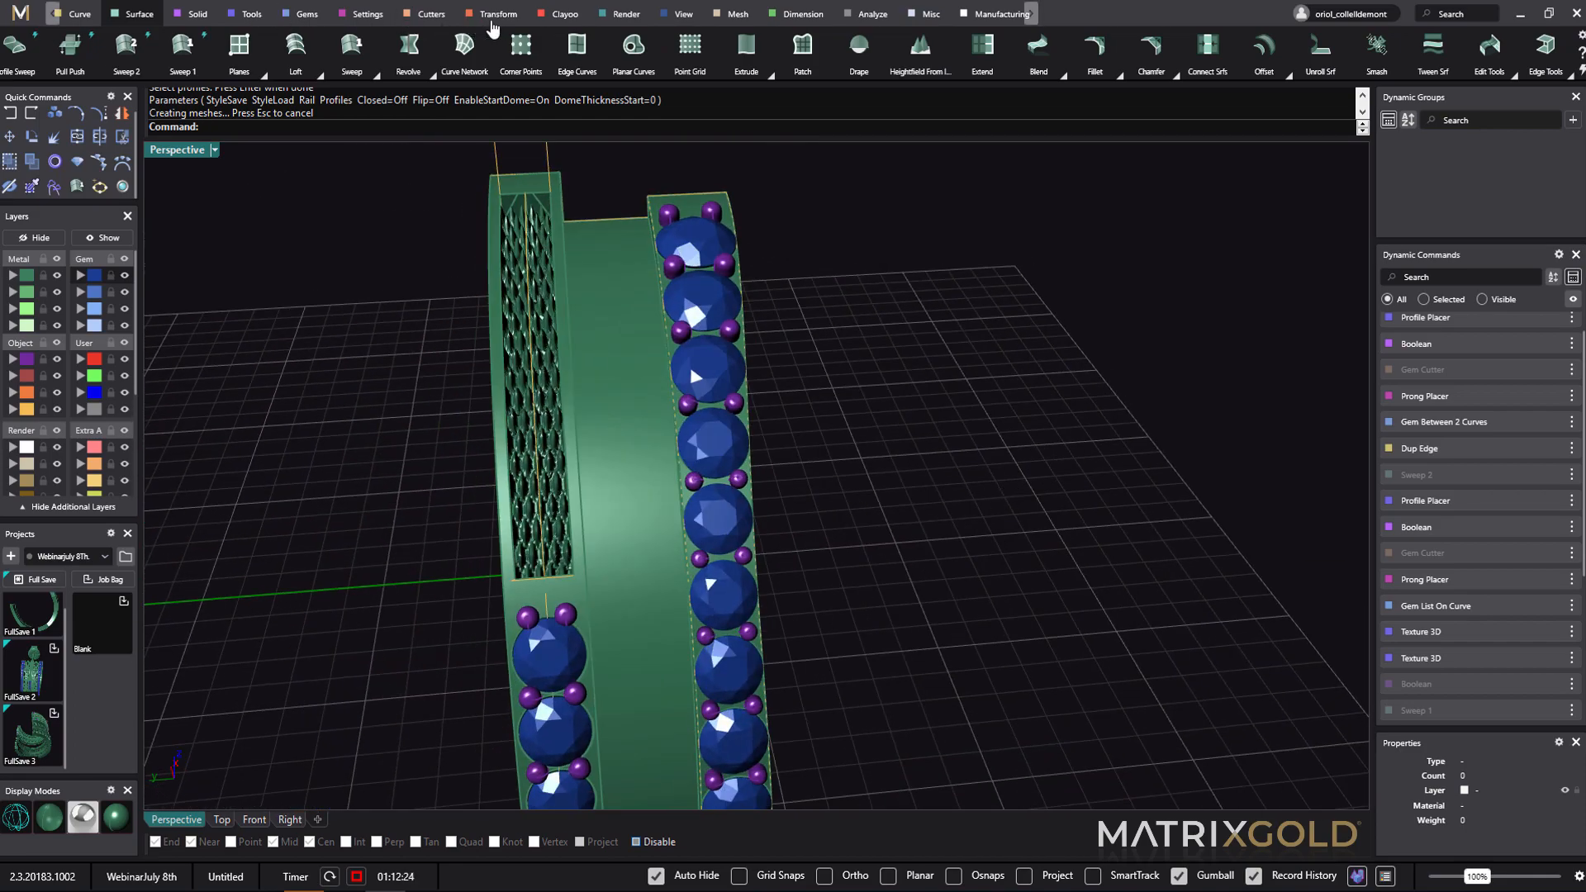
{"action": "left_click", "coordinate": [500, 14]}
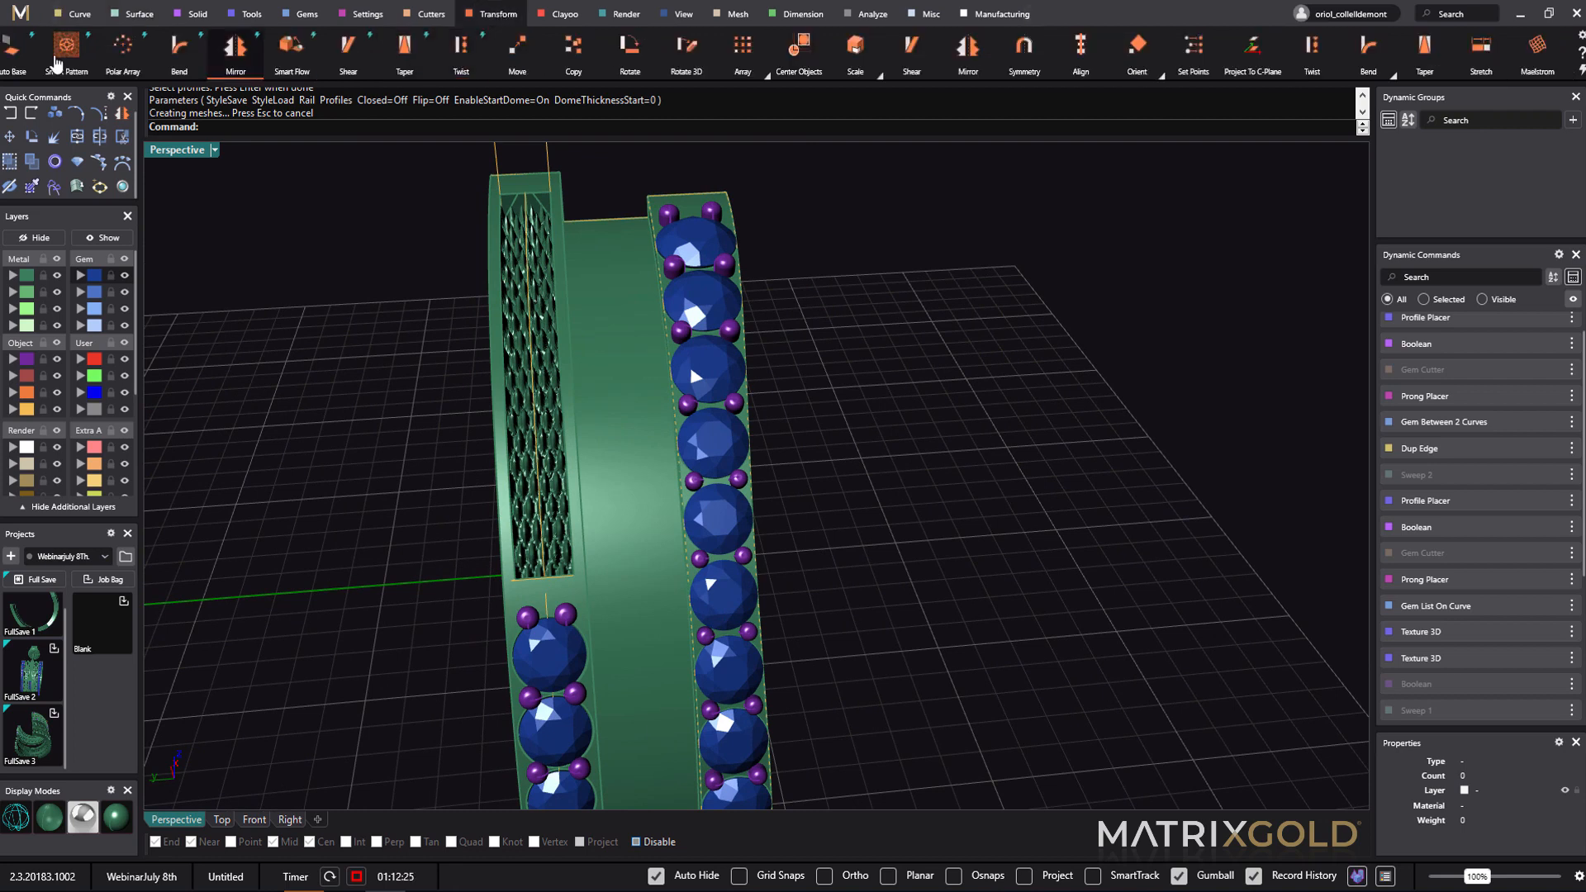
{"action": "left_click", "coordinate": [66, 48]}
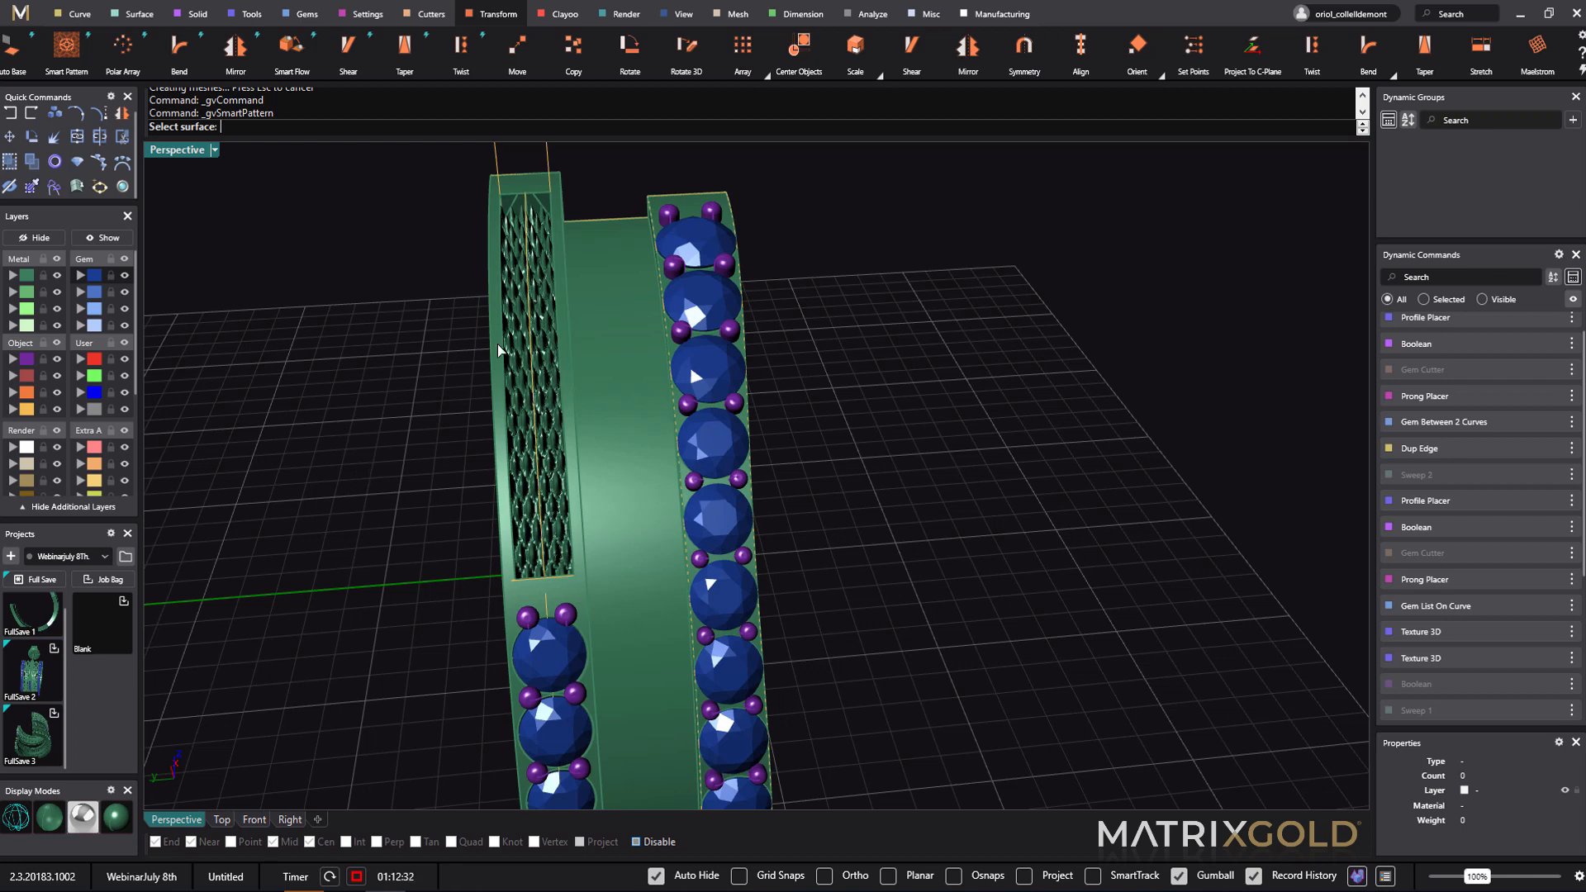
{"action": "left_click", "coordinate": [667, 398]}
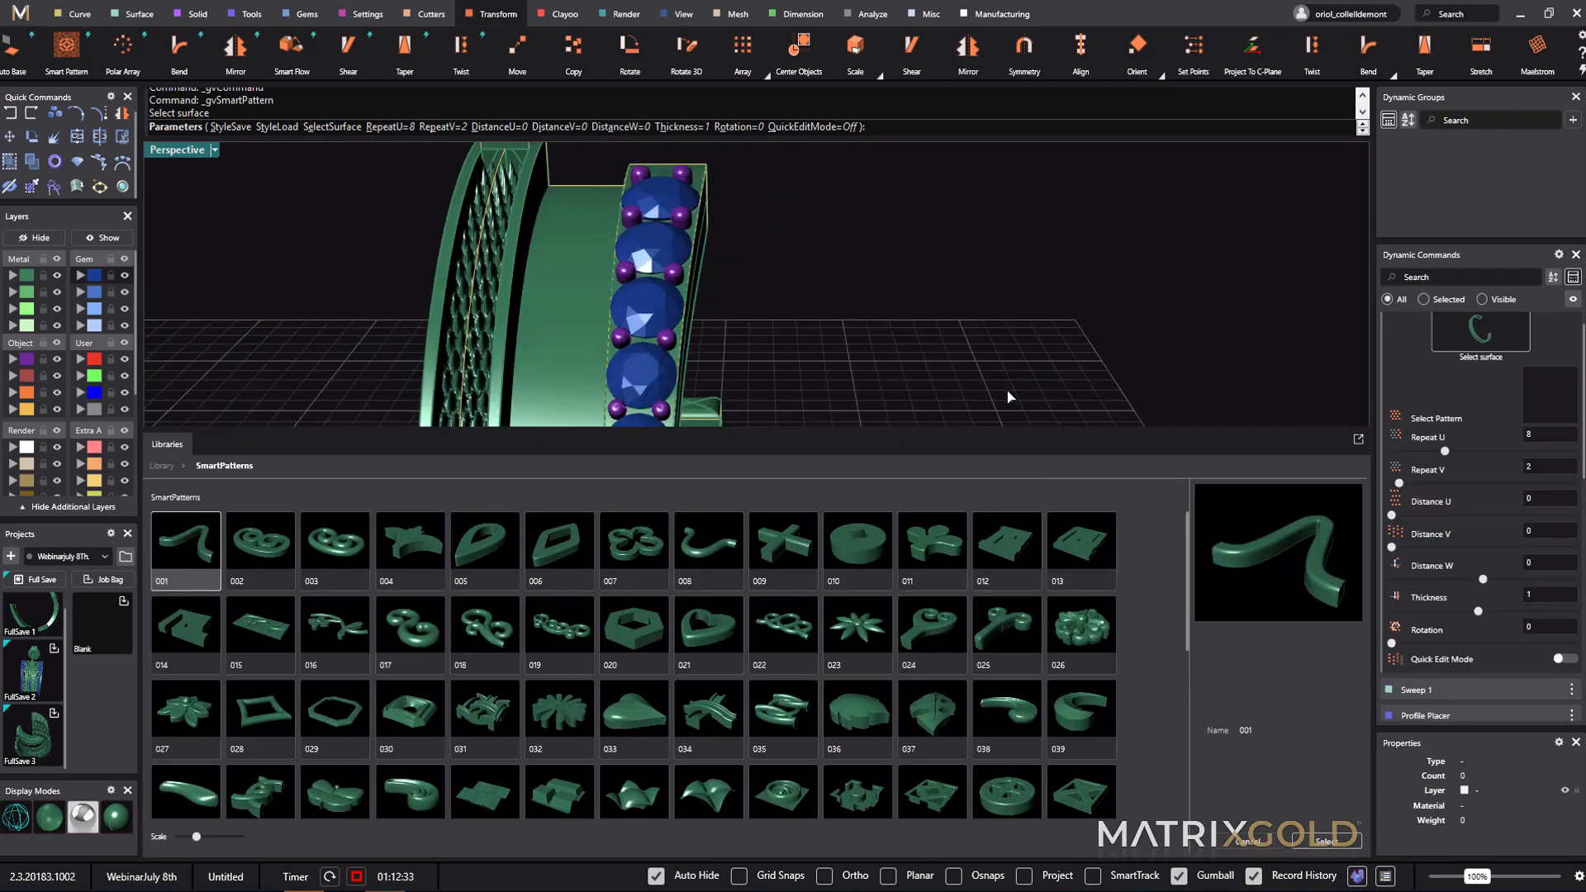
- Look through the SmartPatterns library for a motif that suits the thin band between the bangles
{"action": "right_click_drag", "start_coordinate": [1007, 398], "coordinate": [1074, 329]}
{"action": "mouse_move", "coordinate": [950, 322]}
{"action": "right_mouse_down"}
{"action": "mouse_move", "coordinate": [1030, 276]}
{"action": "mouse_move", "coordinate": [977, 340]}
{"action": "mouse_move", "coordinate": [973, 321]}
{"action": "right_mouse_up"}
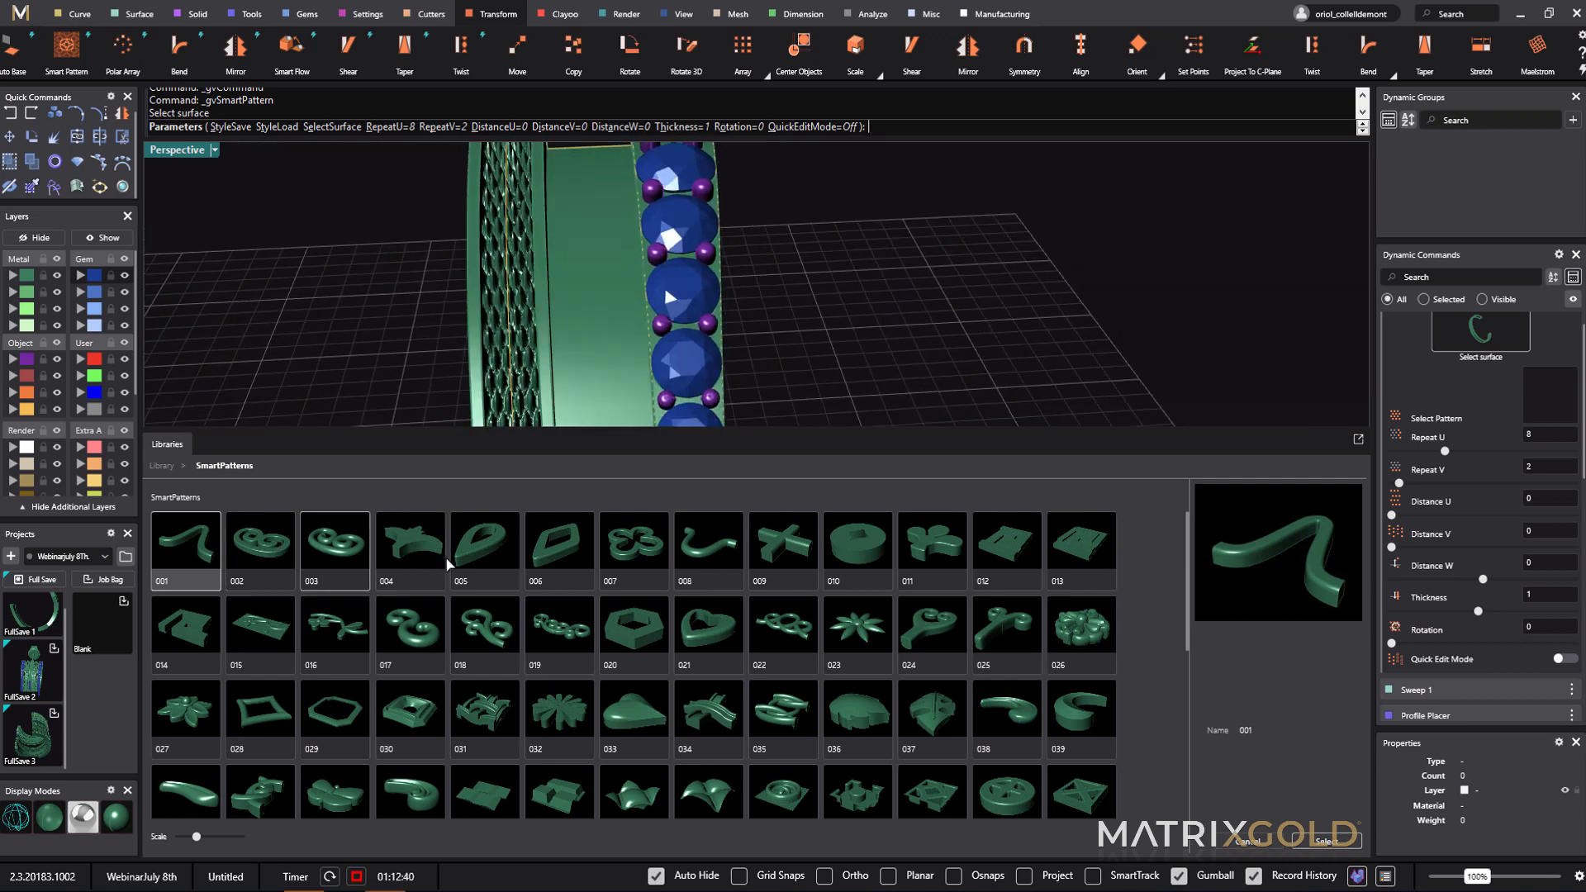
{"action": "scroll", "coordinate": [630, 687], "scroll_direction": "down", "scroll_amount": 1}
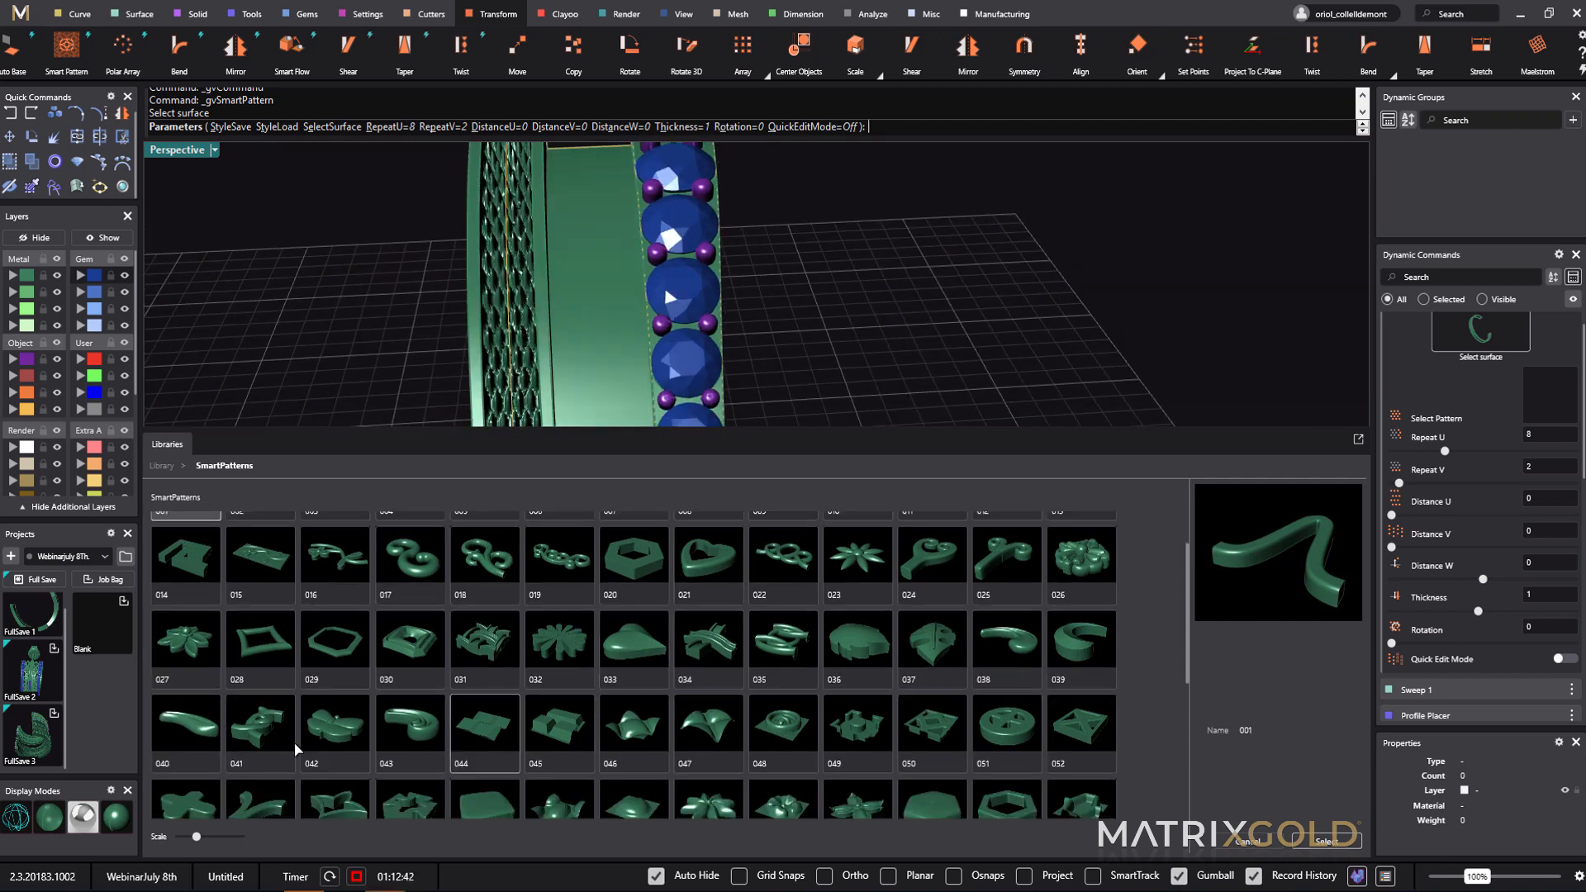
{"action": "scroll", "coordinate": [741, 741], "scroll_direction": "down", "scroll_amount": 2}
{"action": "scroll", "coordinate": [731, 741], "scroll_direction": "down", "scroll_amount": 1}
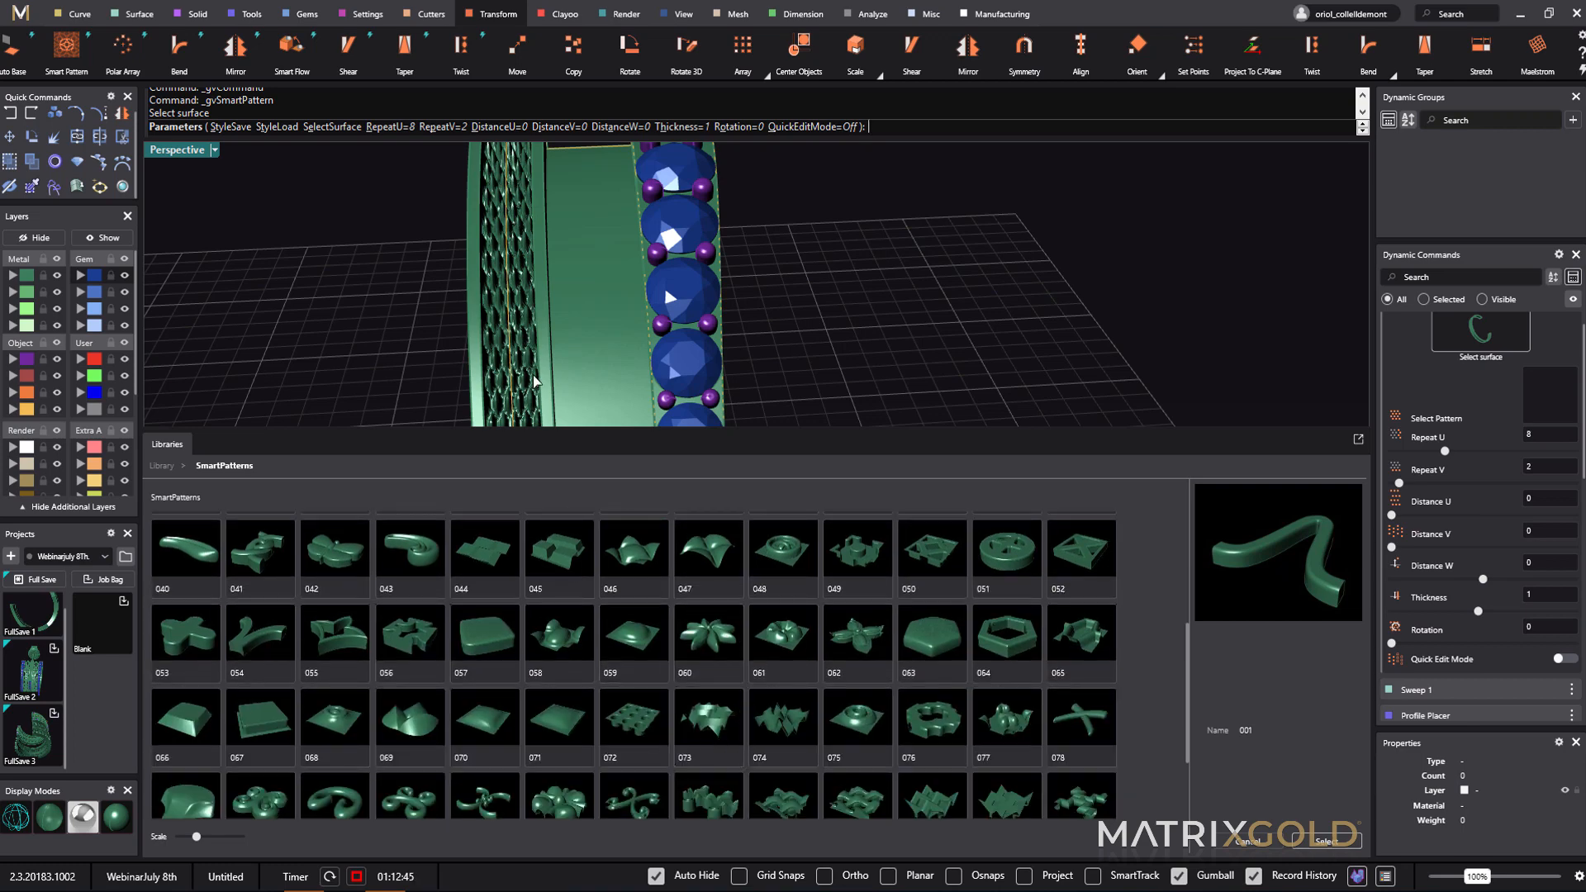
{"action": "scroll", "coordinate": [712, 752], "scroll_direction": "down", "scroll_amount": 1}
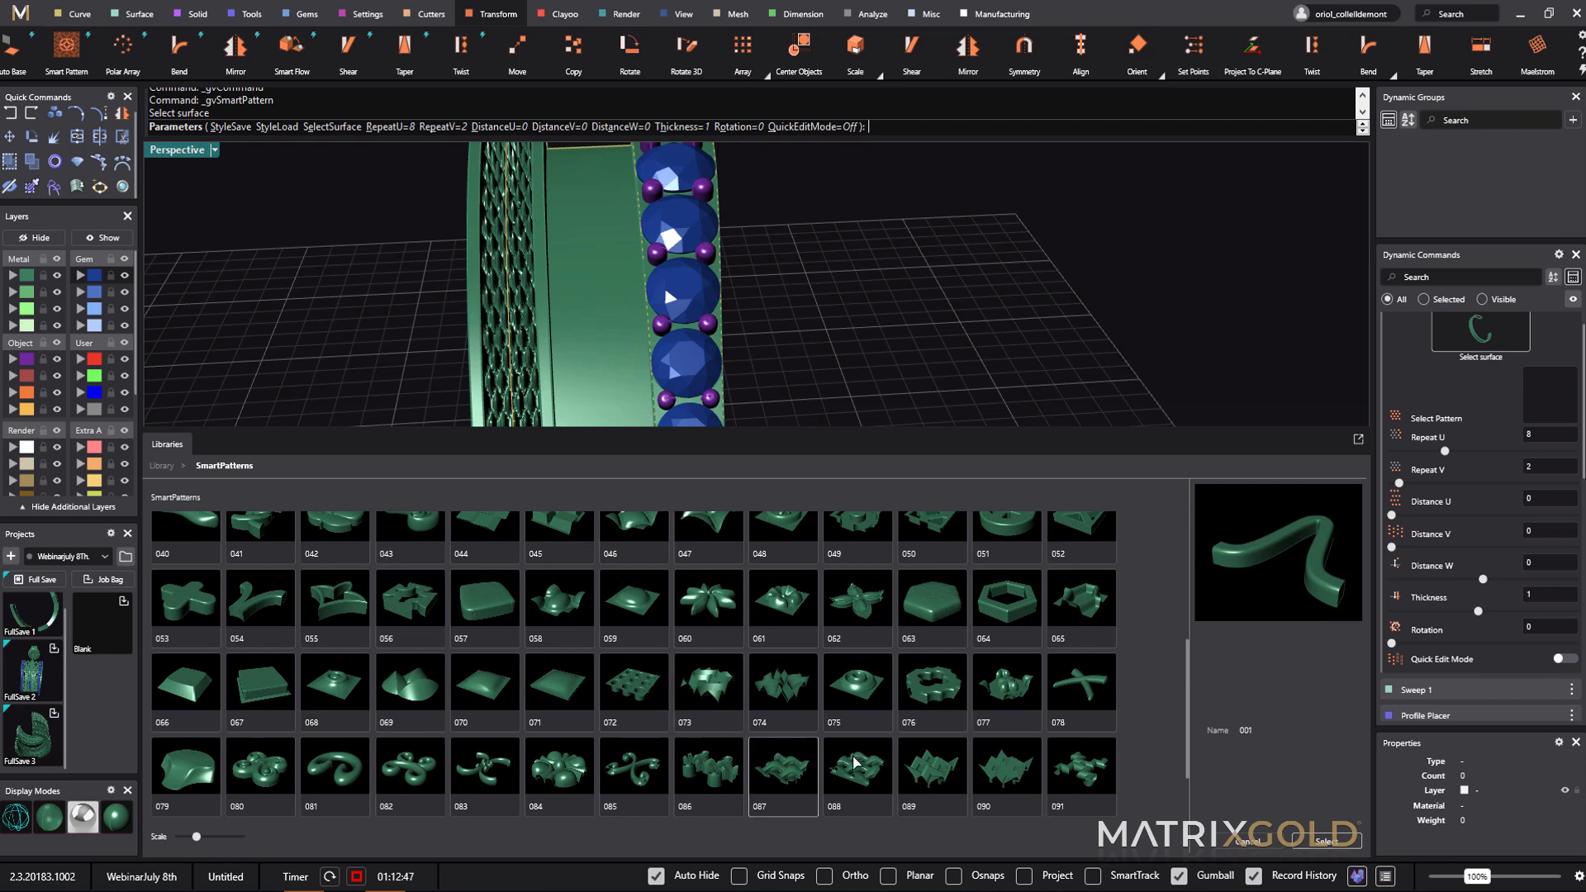
{"action": "scroll", "coordinate": [648, 761], "scroll_direction": "down", "scroll_amount": 3}
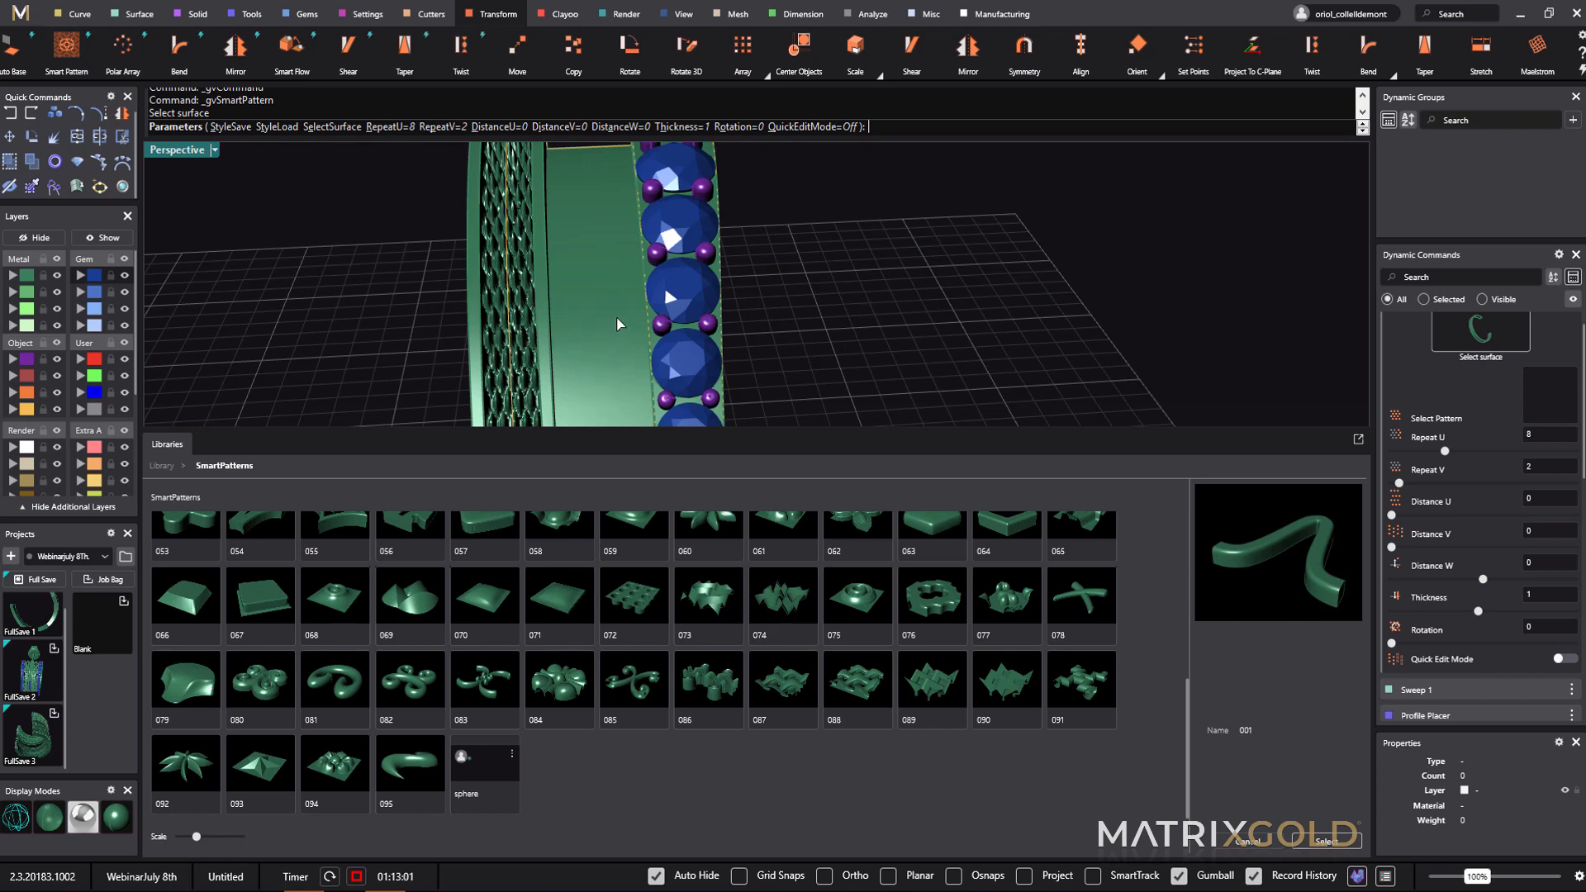
{"action": "left_click", "coordinate": [884, 358]}
{"action": "mouse_move", "coordinate": [884, 374]}
{"action": "right_mouse_down"}
{"action": "mouse_move", "coordinate": [882, 443]}
{"action": "mouse_move", "coordinate": [881, 399]}
{"action": "right_mouse_up"}
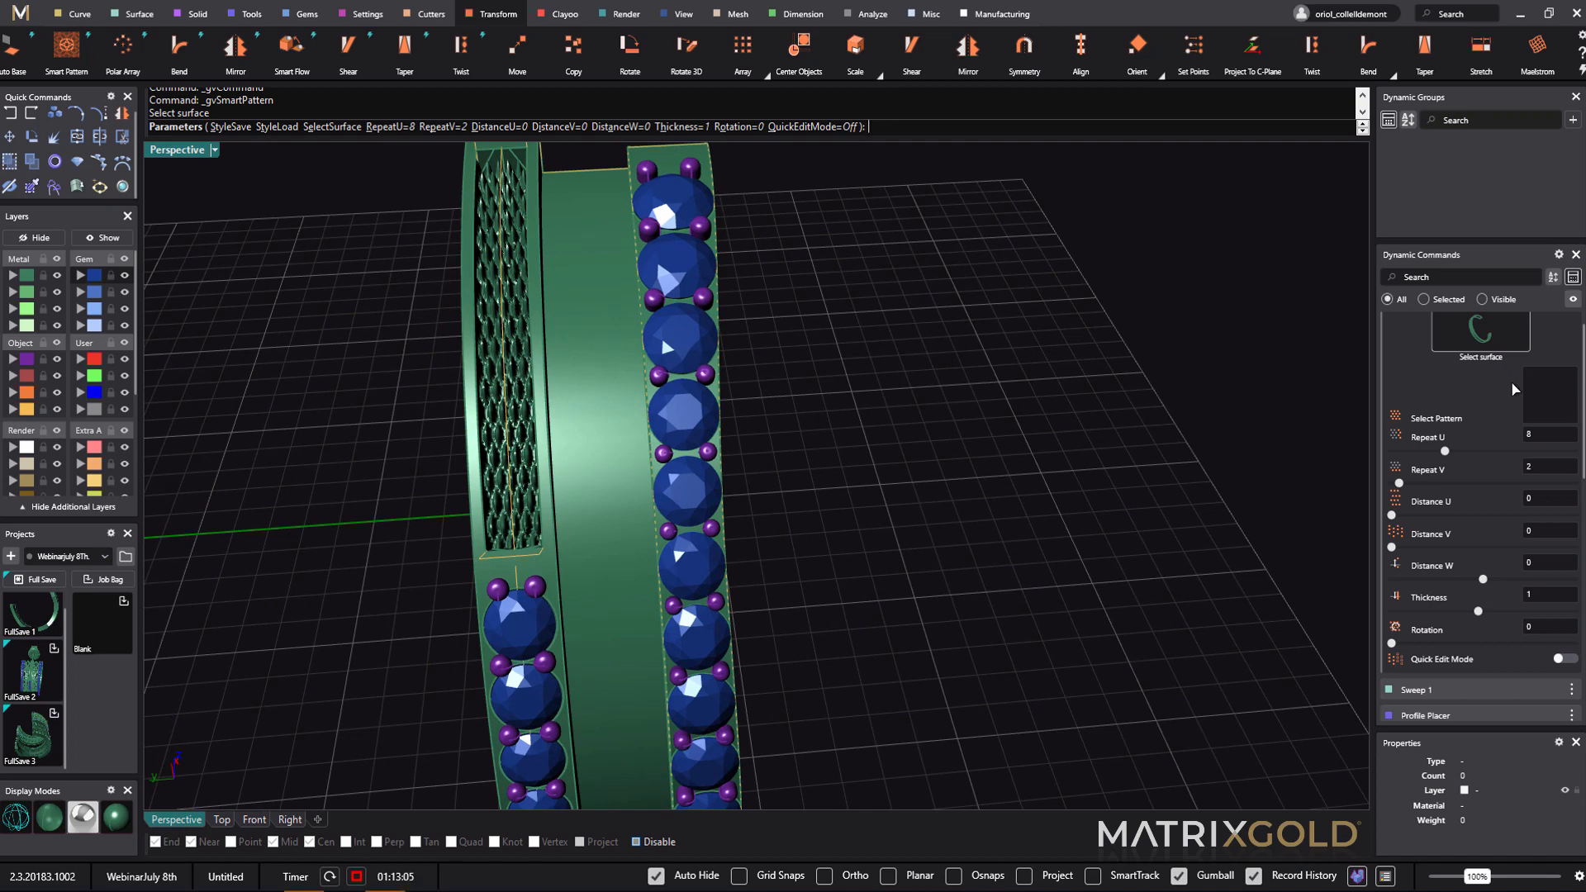
- Apply the four-loop clover pattern 007 from the SmartPatterns library to the thin band
{"action": "left_click", "coordinate": [1564, 406]}
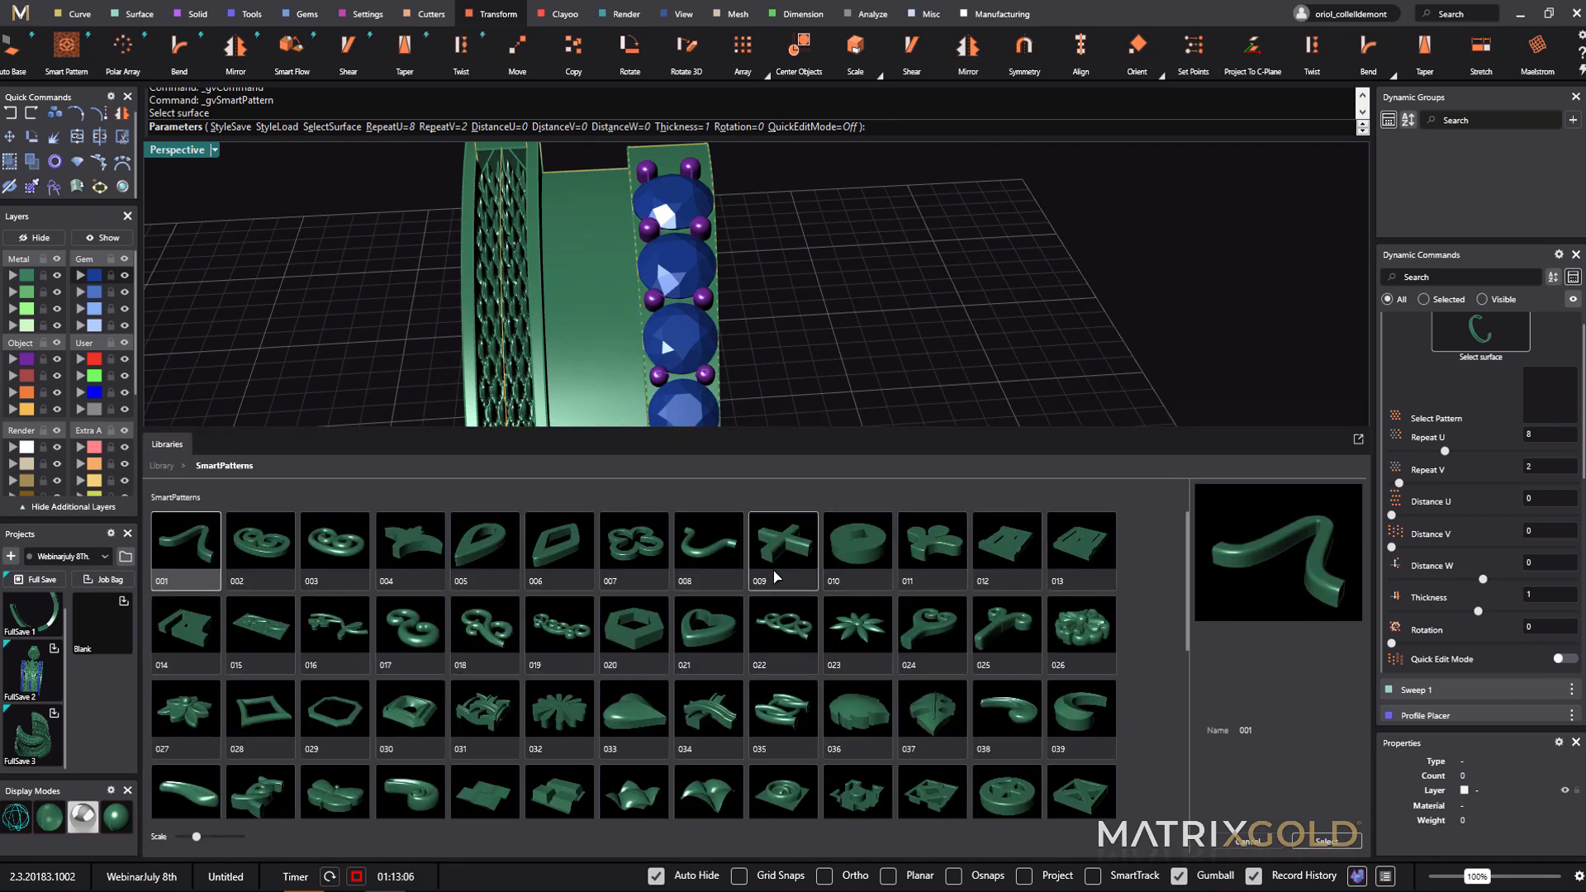
{"action": "left_click", "coordinate": [637, 551]}
{"action": "double_click", "coordinate": [645, 547]}
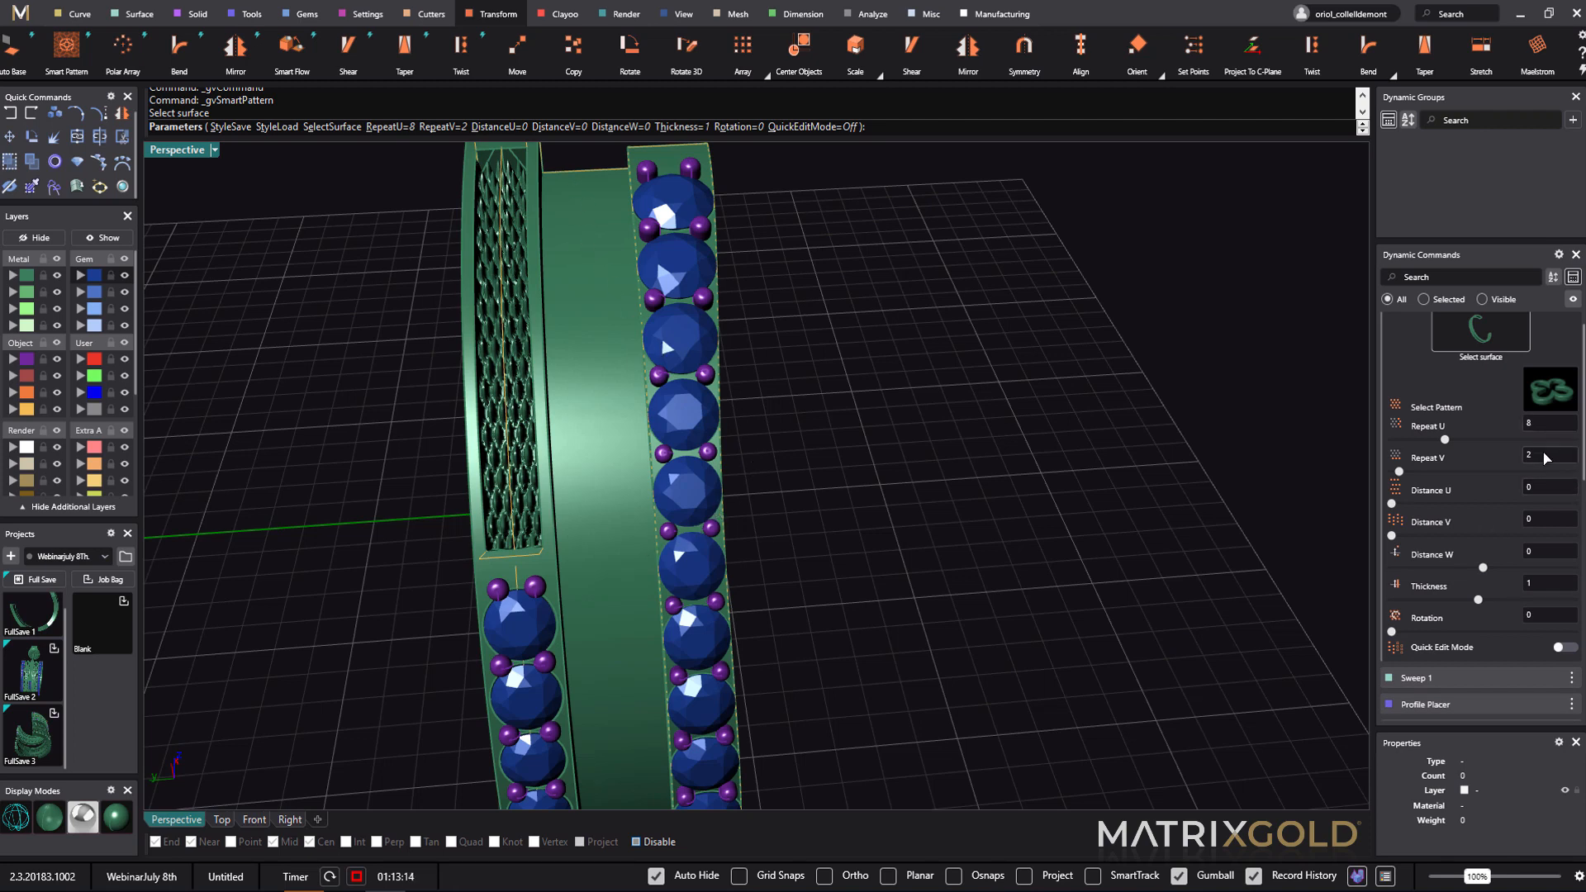
{"action": "right_click_drag", "start_coordinate": [949, 312], "coordinate": [957, 351]}
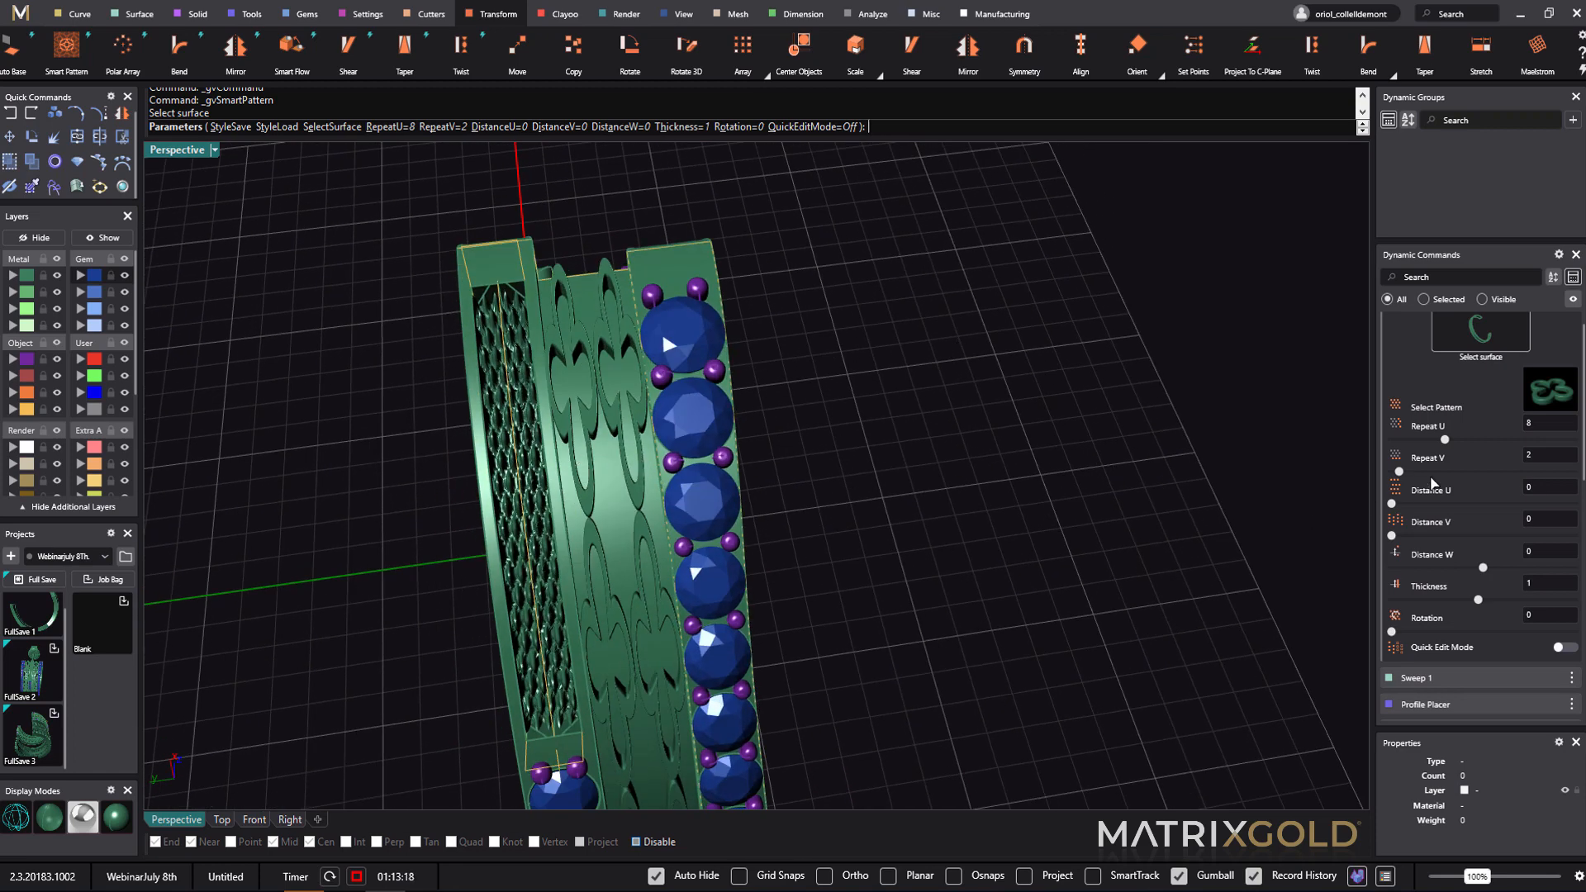
- Set the clover pattern's Repeat V to 1 and Repeat U to 16
{"action": "left_click", "coordinate": [1541, 456]}
{"action": "key", "text": "Return"}
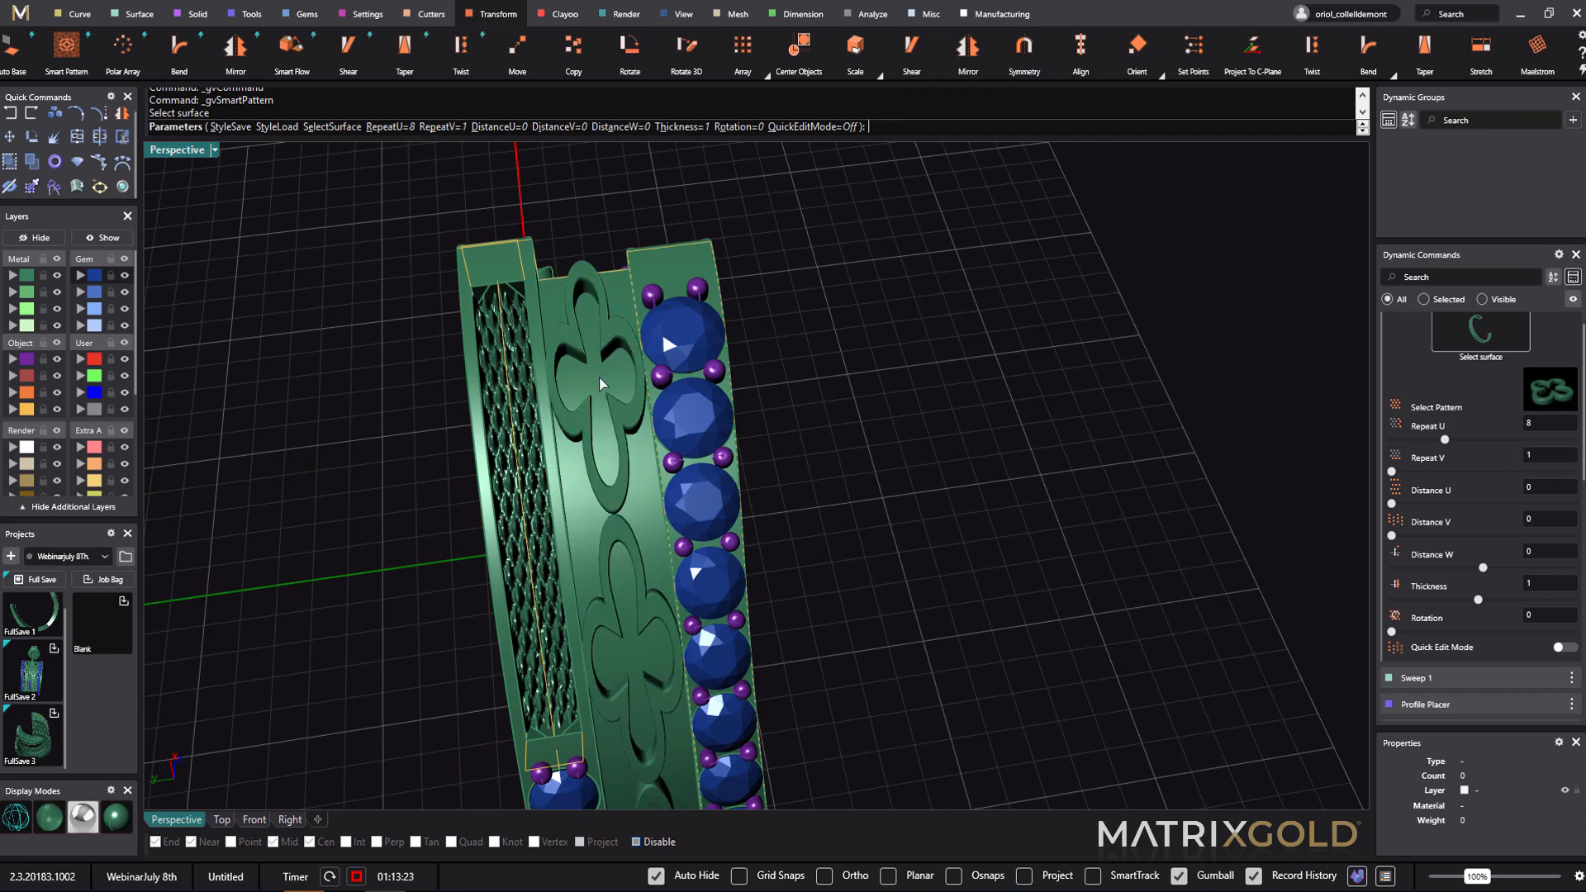
{"action": "left_click", "coordinate": [1567, 424]}
{"action": "key", "text": "Return"}
{"action": "right_click_drag", "start_coordinate": [906, 471], "coordinate": [919, 517]}
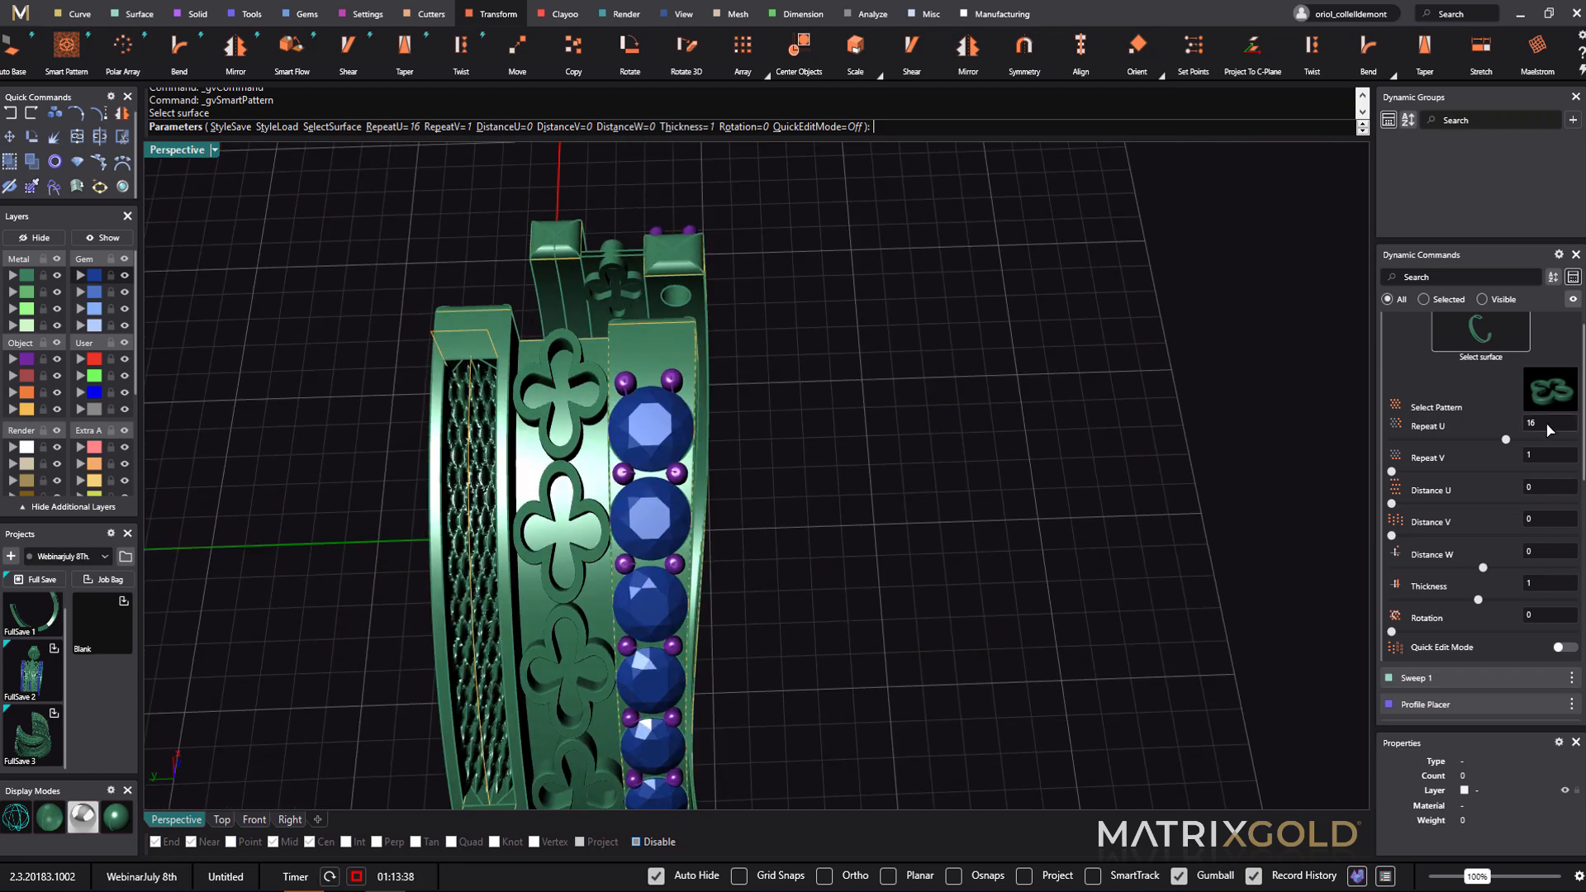
- Increase the clover pattern's Repeat U to 20 and inspect it from the inside of the bangle
{"action": "left_click", "coordinate": [1549, 427]}
{"action": "key", "text": "Return"}
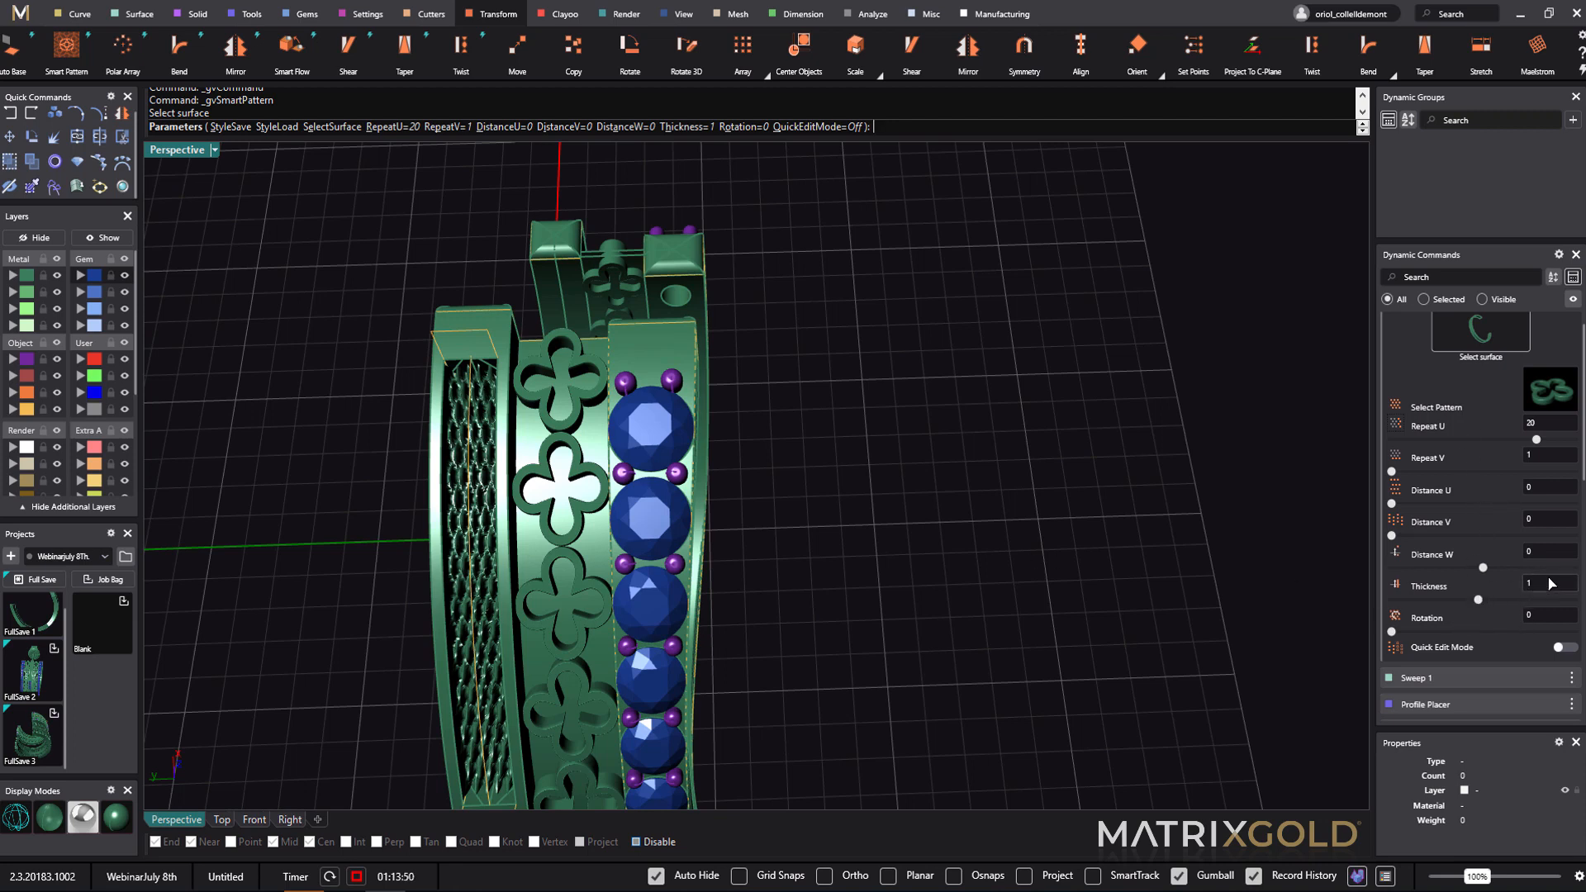
{"action": "right_click_drag", "start_coordinate": [861, 503], "coordinate": [1162, 623]}
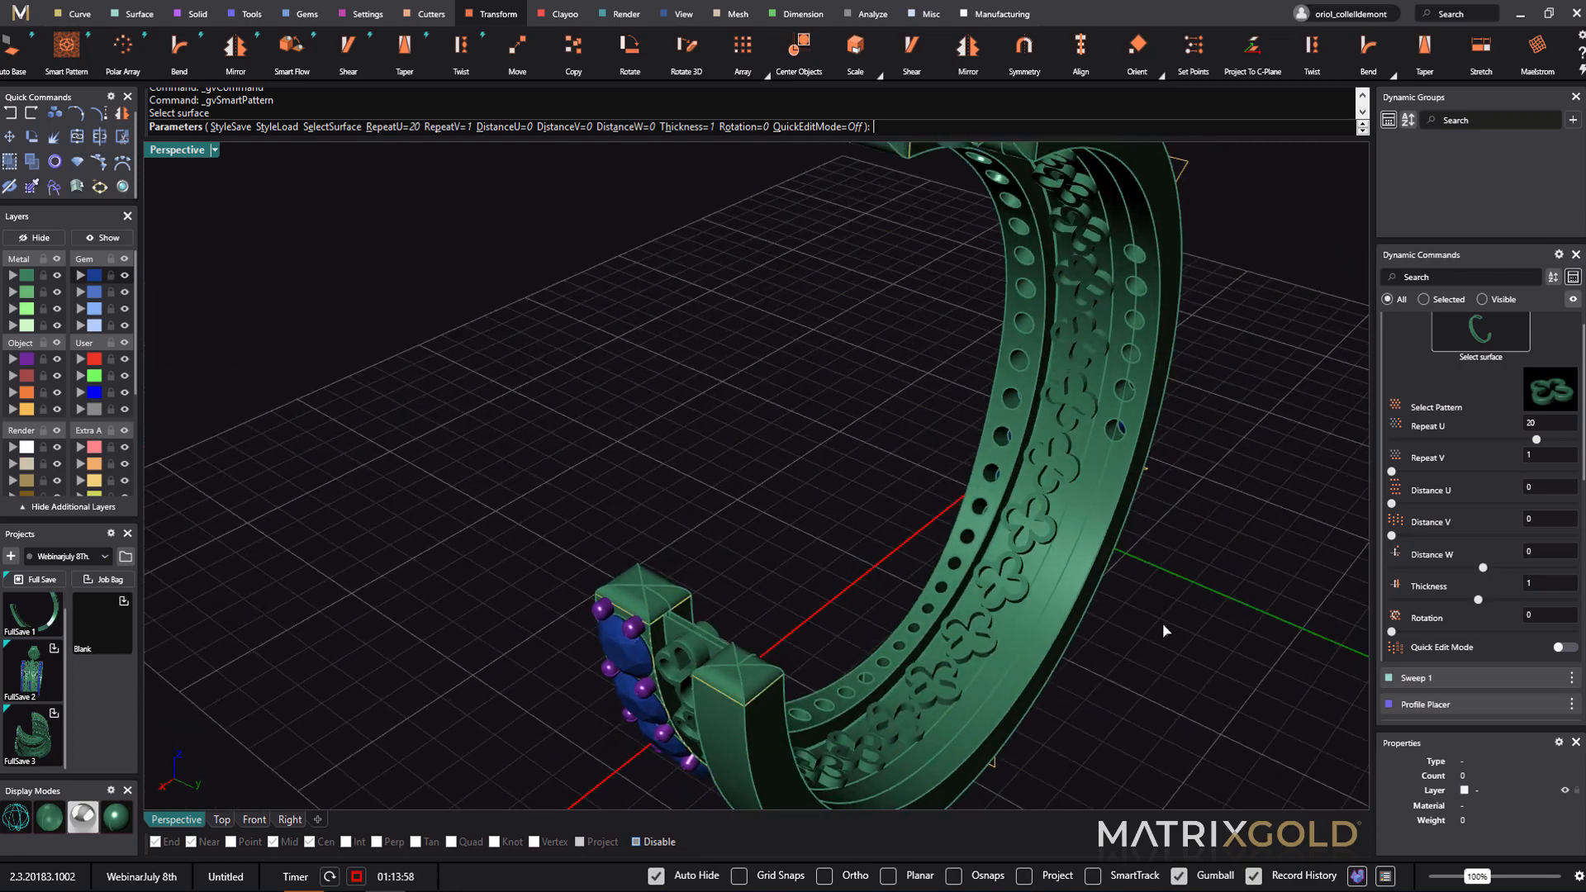
- Accept the clover pattern, move the band beneath it to layer Metal 02, and hide that layer and the profile curves' layer
{"action": "right_click", "coordinate": [1163, 625]}
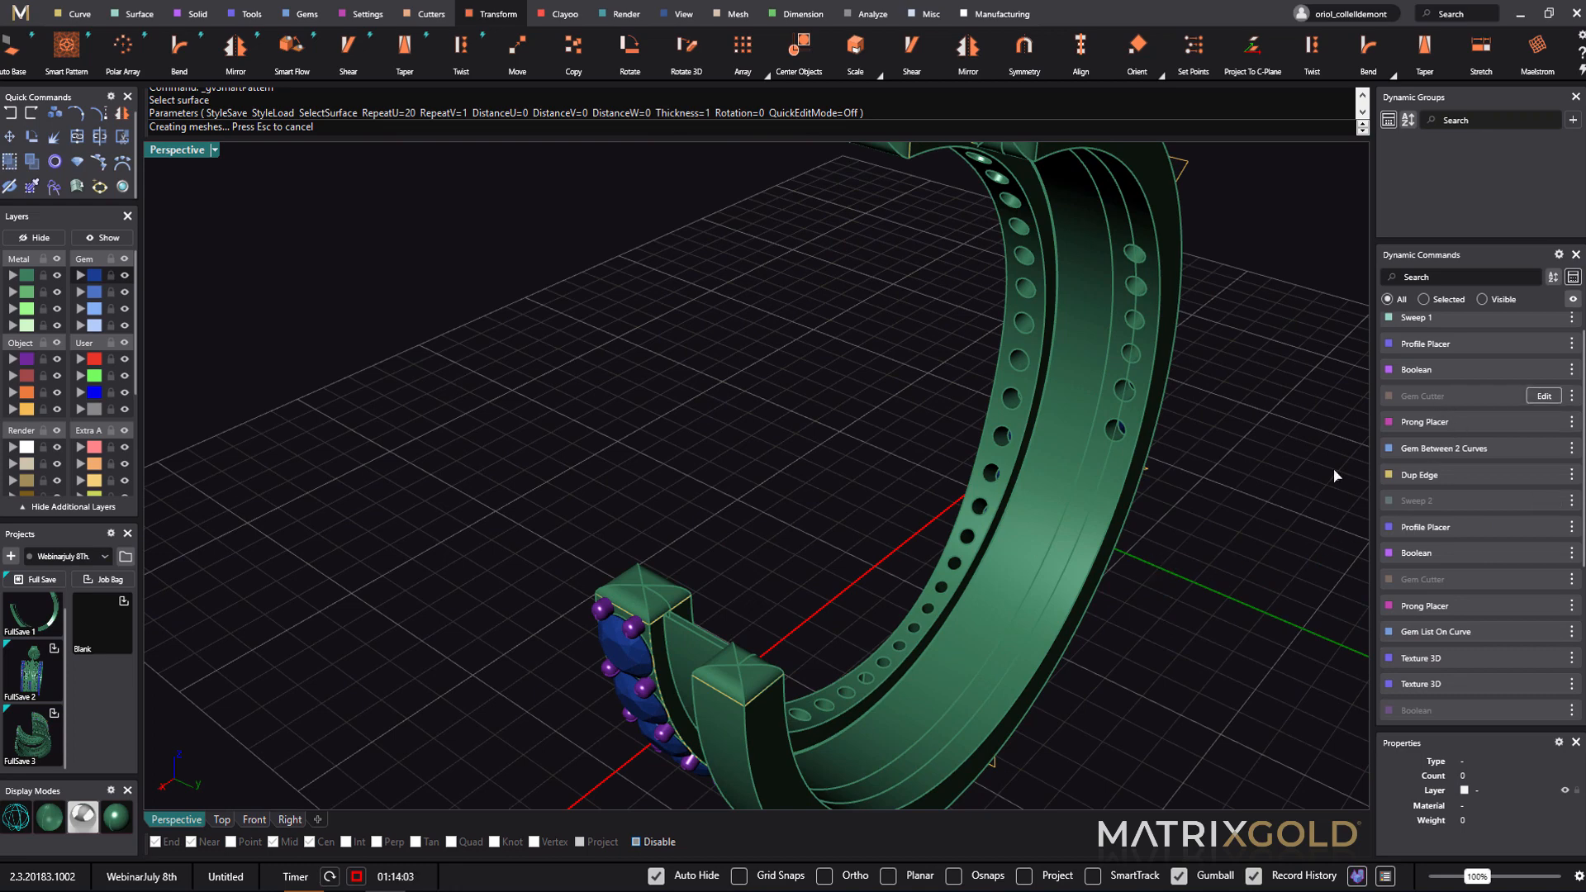
{"action": "right_click_drag", "start_coordinate": [1128, 617], "coordinate": [1045, 439]}
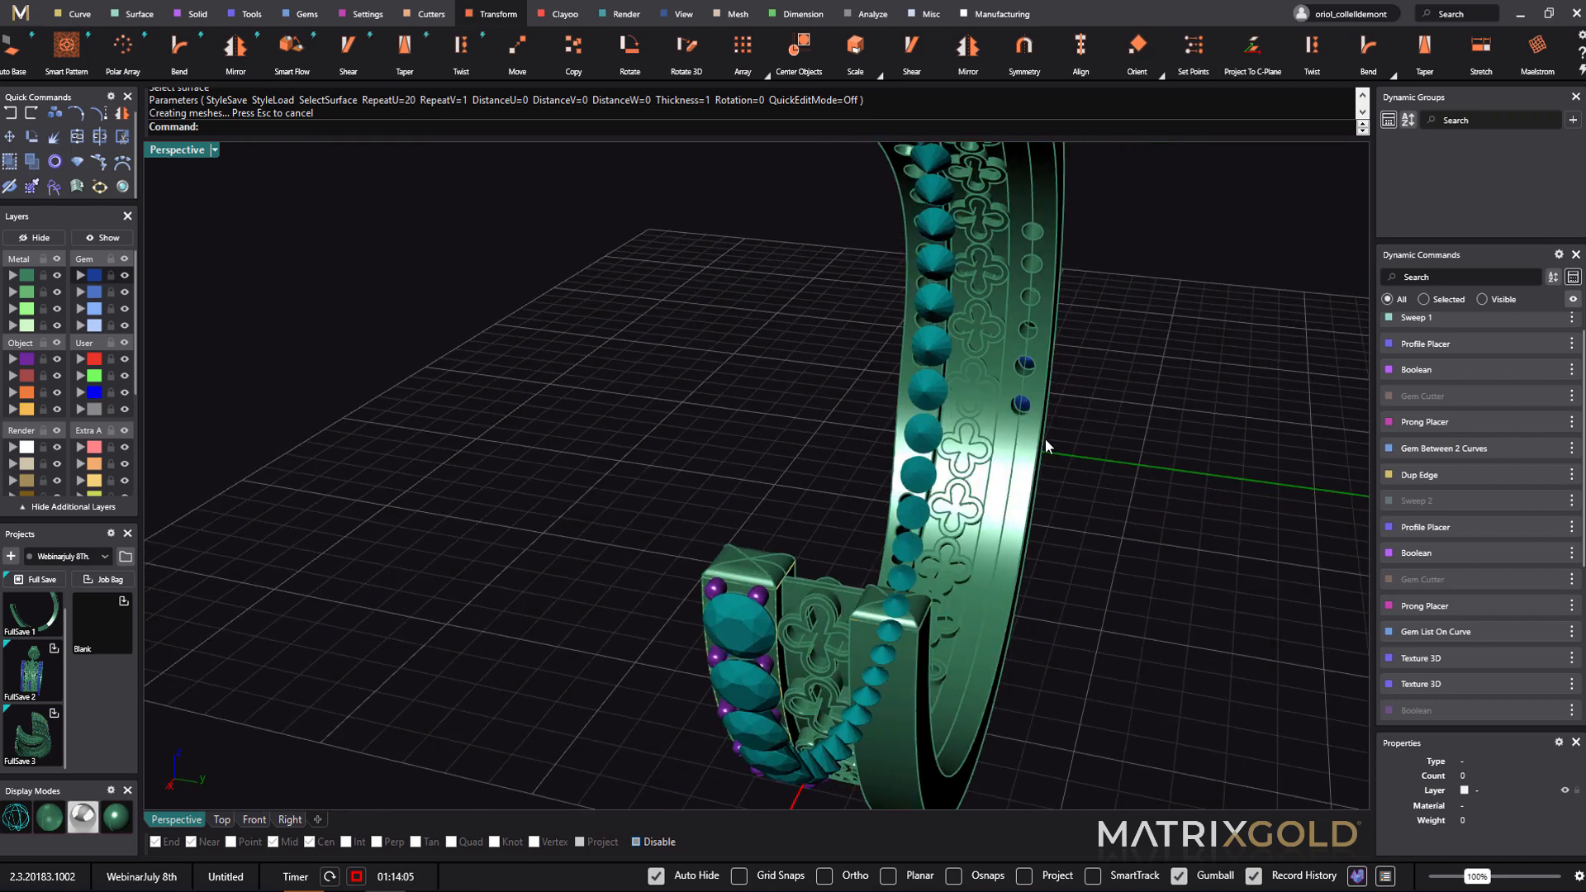
{"action": "left_click", "coordinate": [990, 418]}
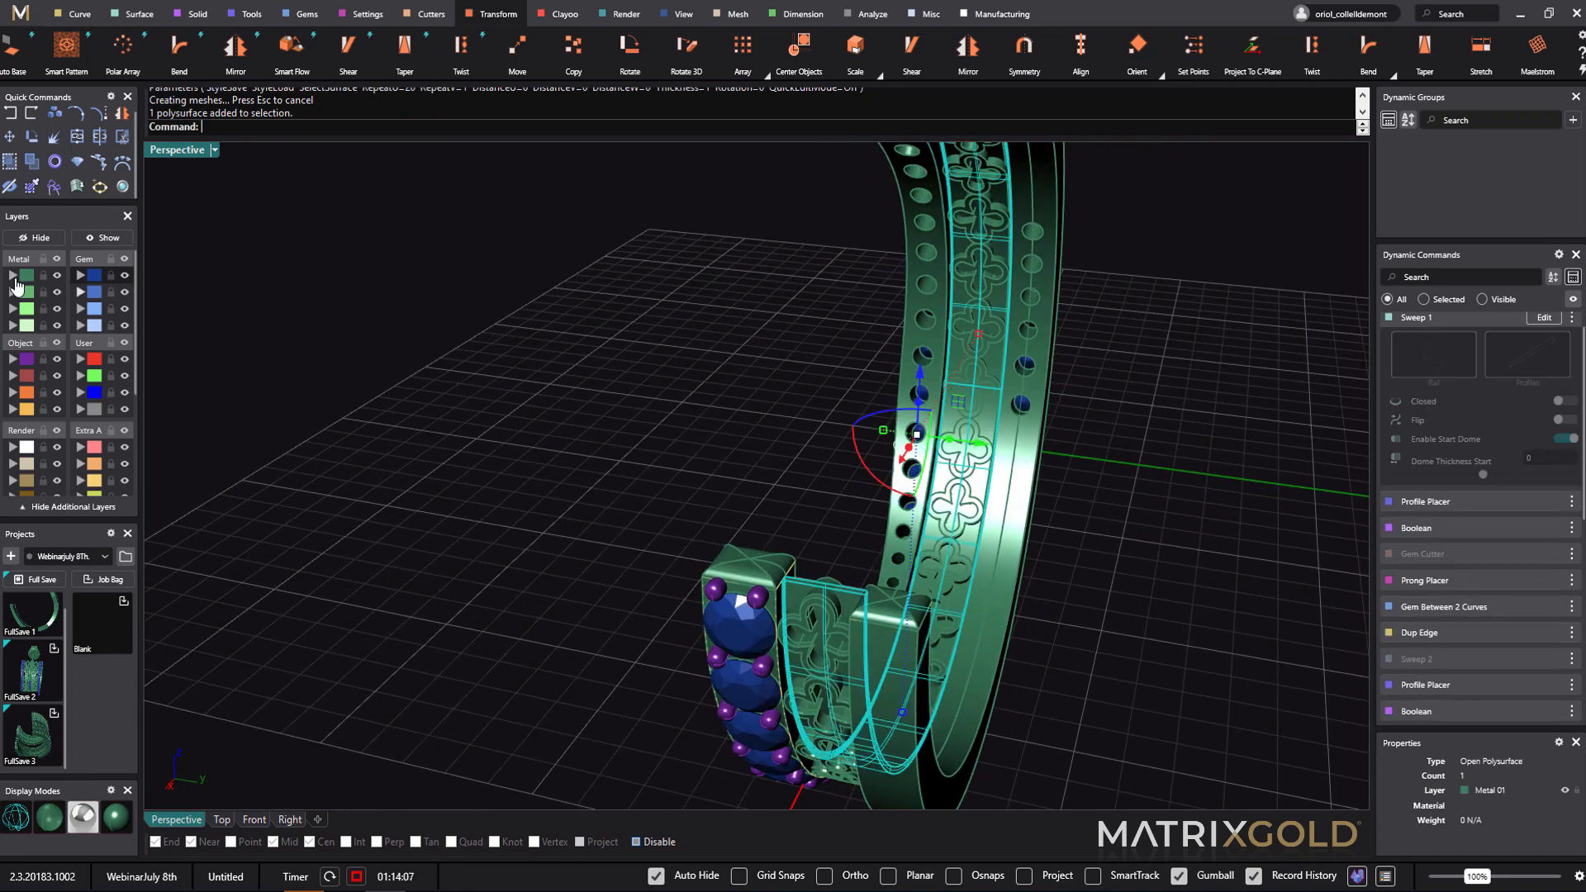
{"action": "left_click", "coordinate": [27, 291]}
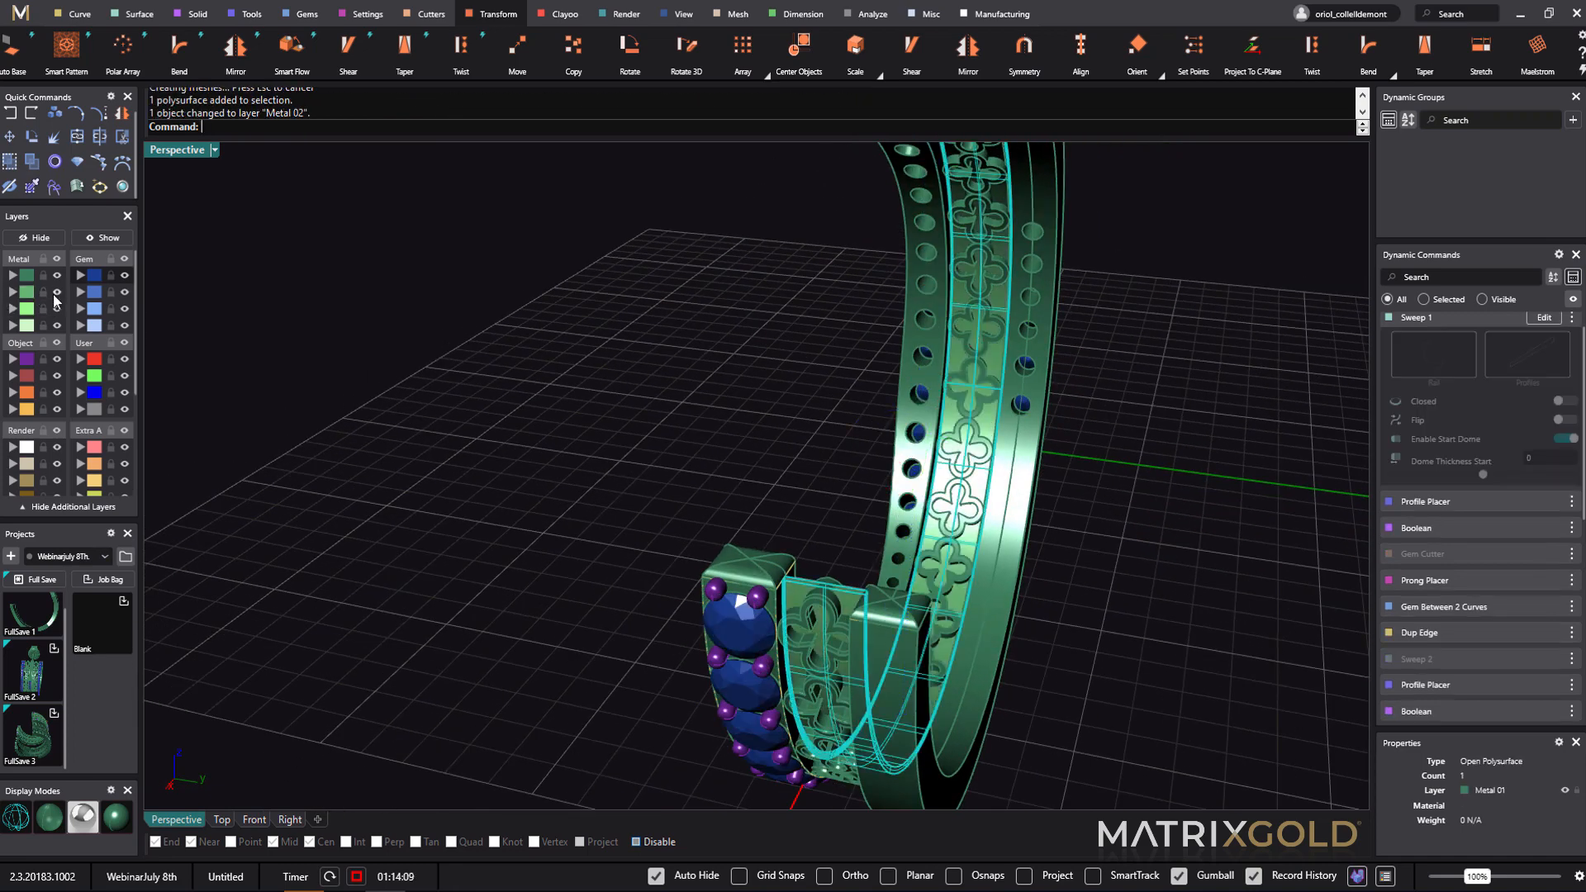
{"action": "right_click_drag", "start_coordinate": [1149, 428], "coordinate": [731, 504]}
{"action": "scroll", "coordinate": [709, 438], "scroll_direction": "down", "scroll_amount": 5}
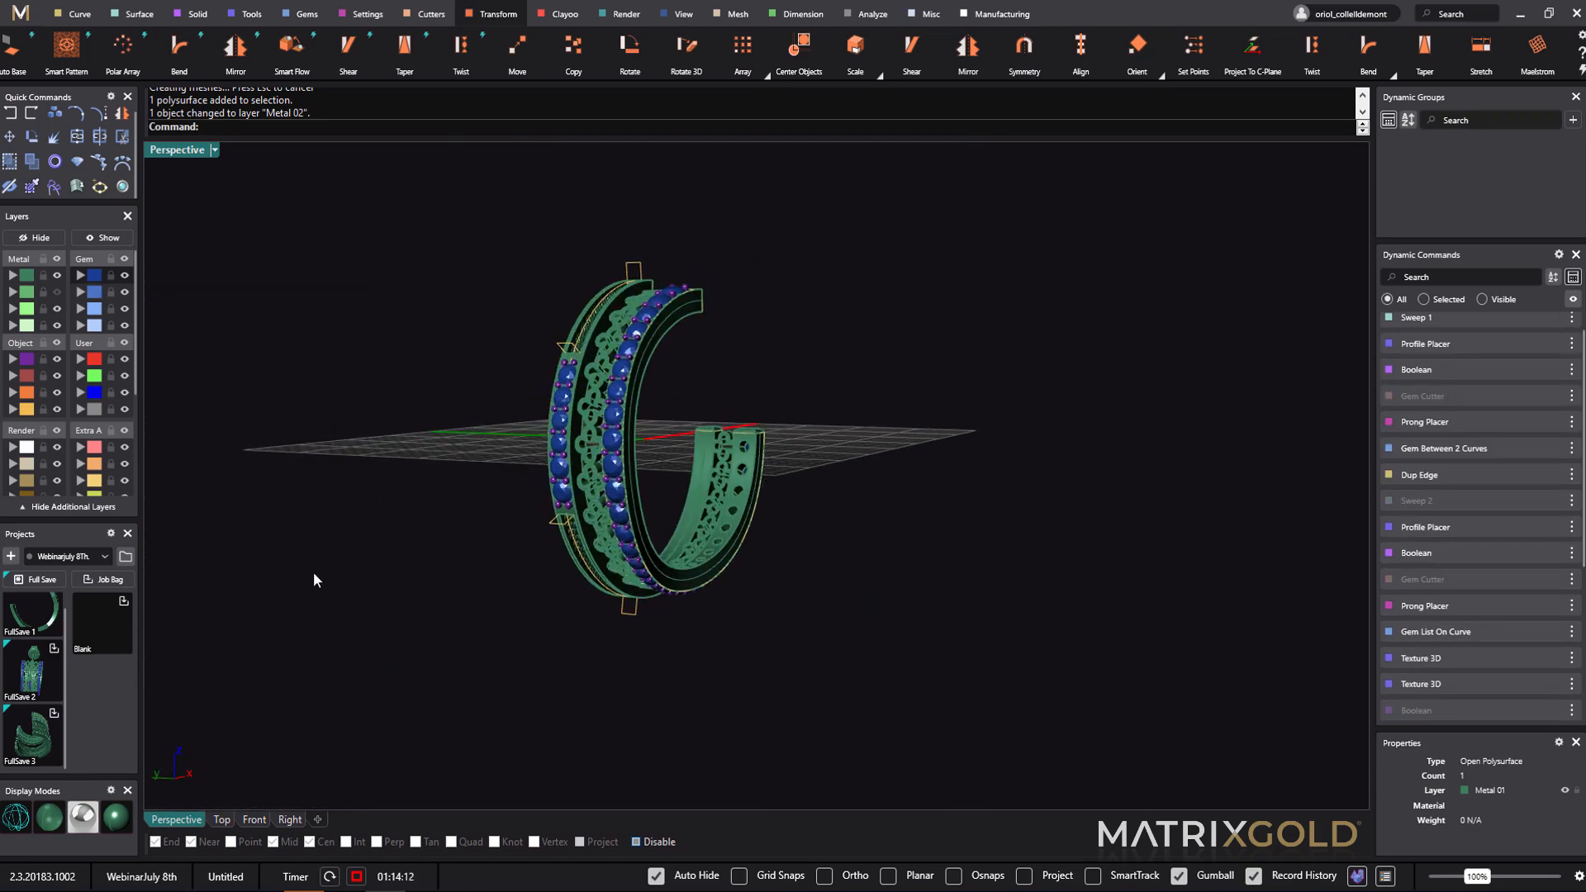
{"action": "left_click", "coordinate": [57, 409]}
{"action": "right_click_drag", "start_coordinate": [502, 598], "coordinate": [975, 570]}
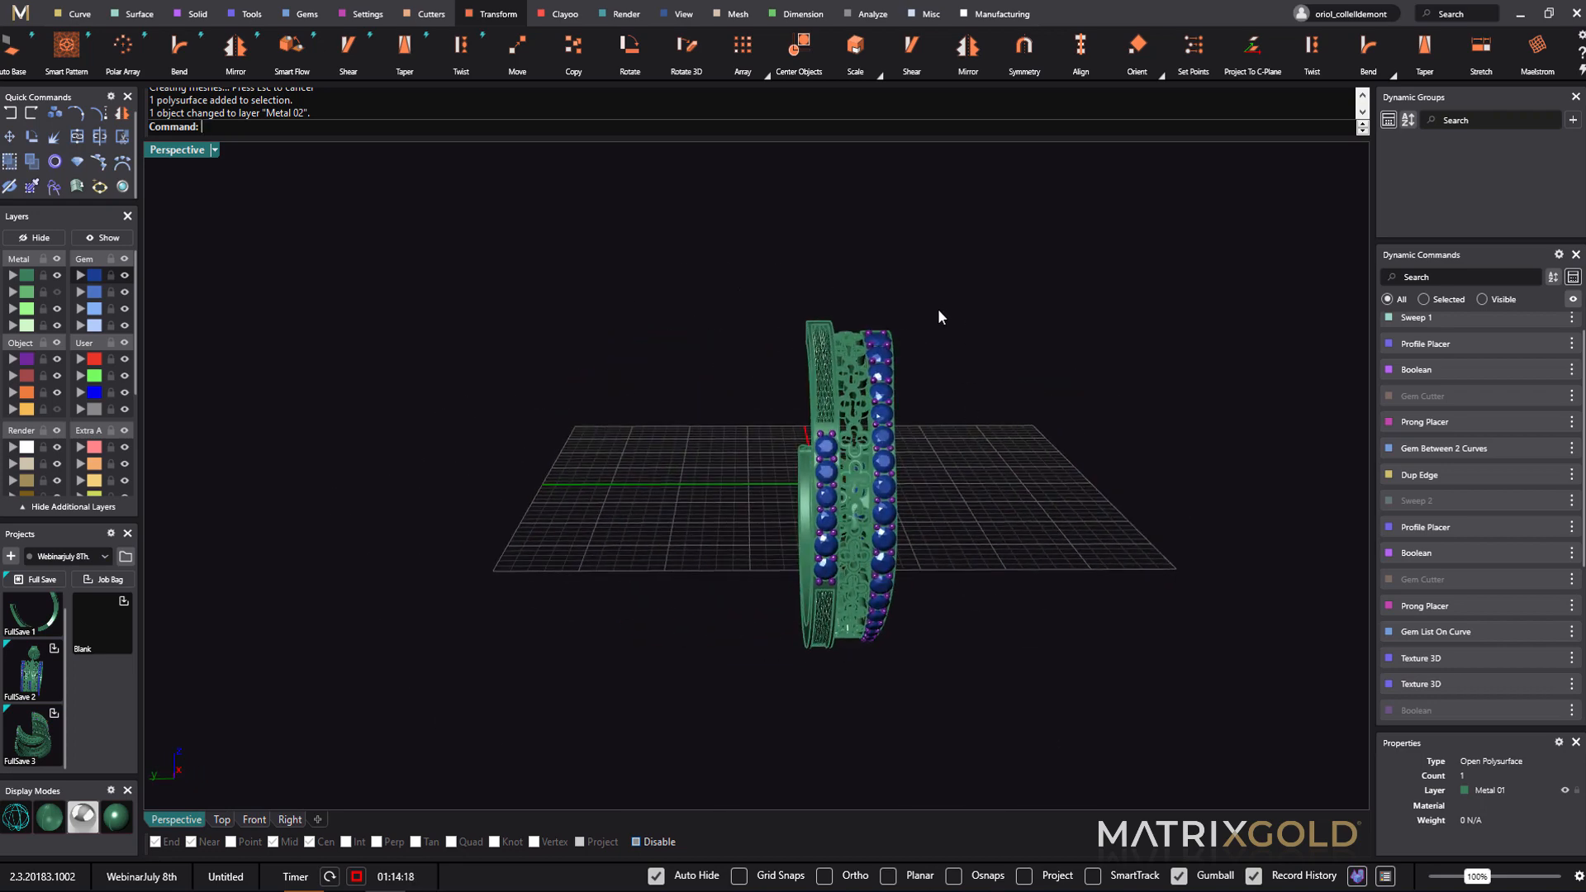
- Mirror the outer bangle with its gems, prongs and clover band, with X Mirror on and Y Mirror off
{"action": "left_click_drag", "start_coordinate": [904, 385], "coordinate": [855, 403]}
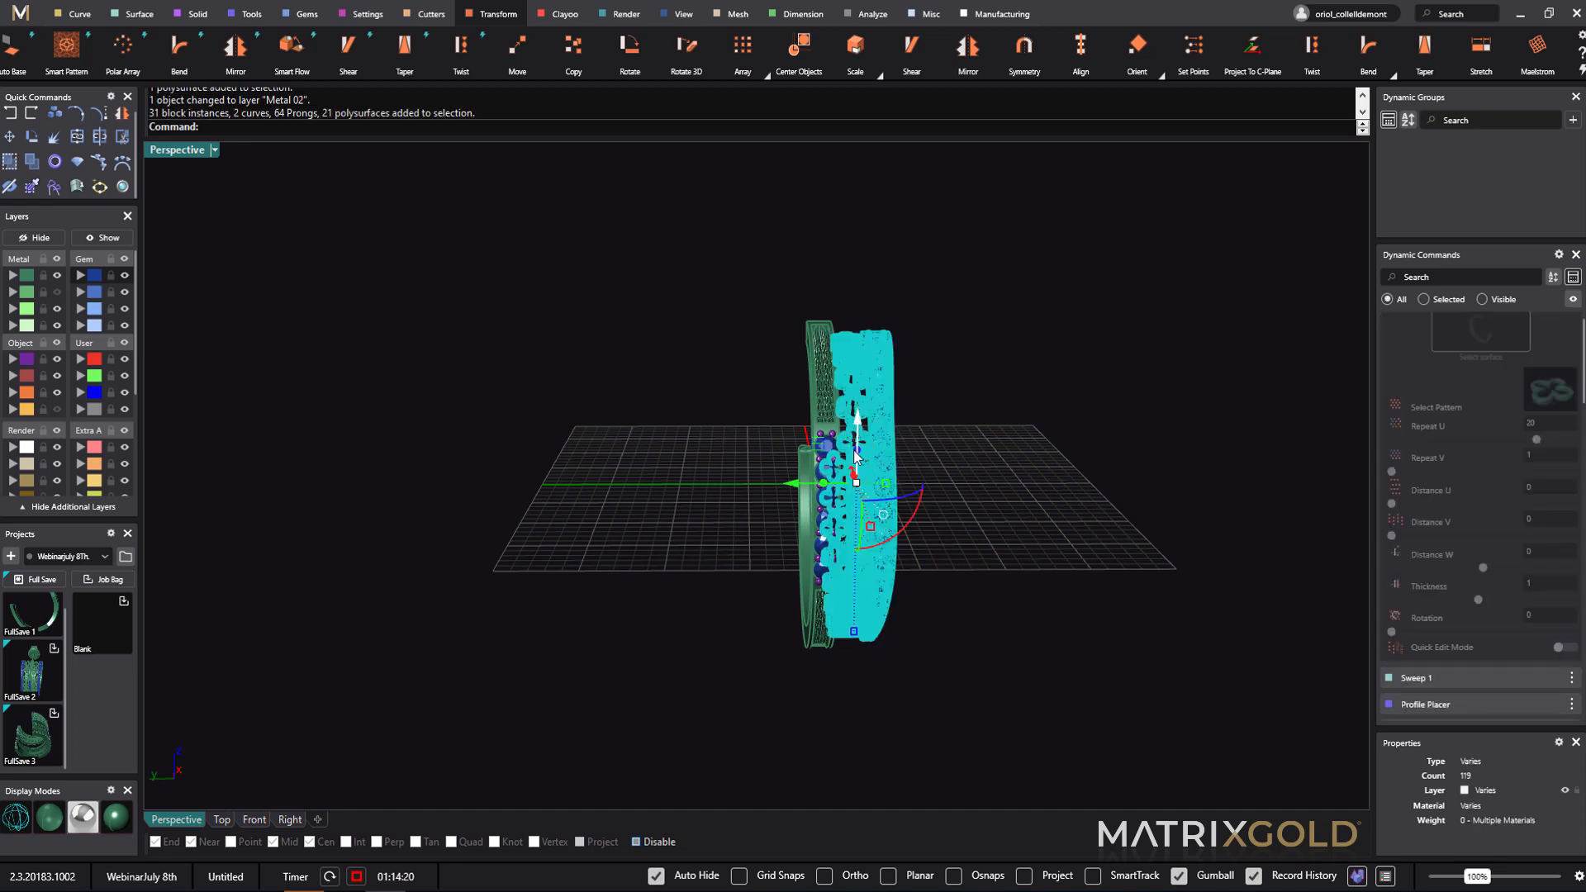
{"action": "left_click", "coordinate": [234, 59]}
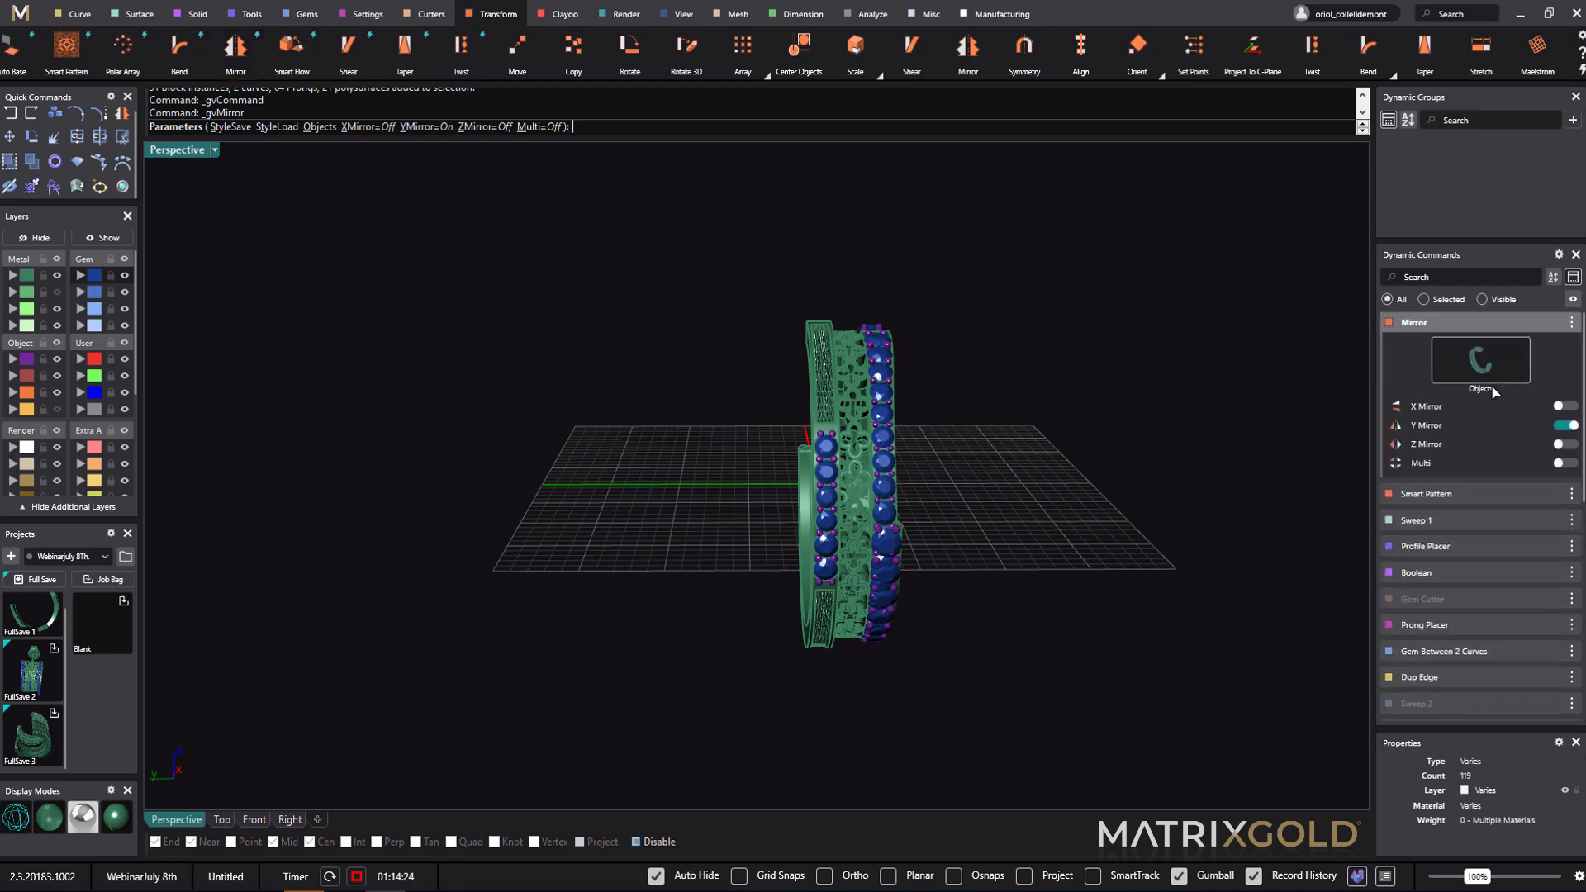
{"action": "left_click", "coordinate": [1564, 406]}
{"action": "left_click", "coordinate": [1564, 425]}
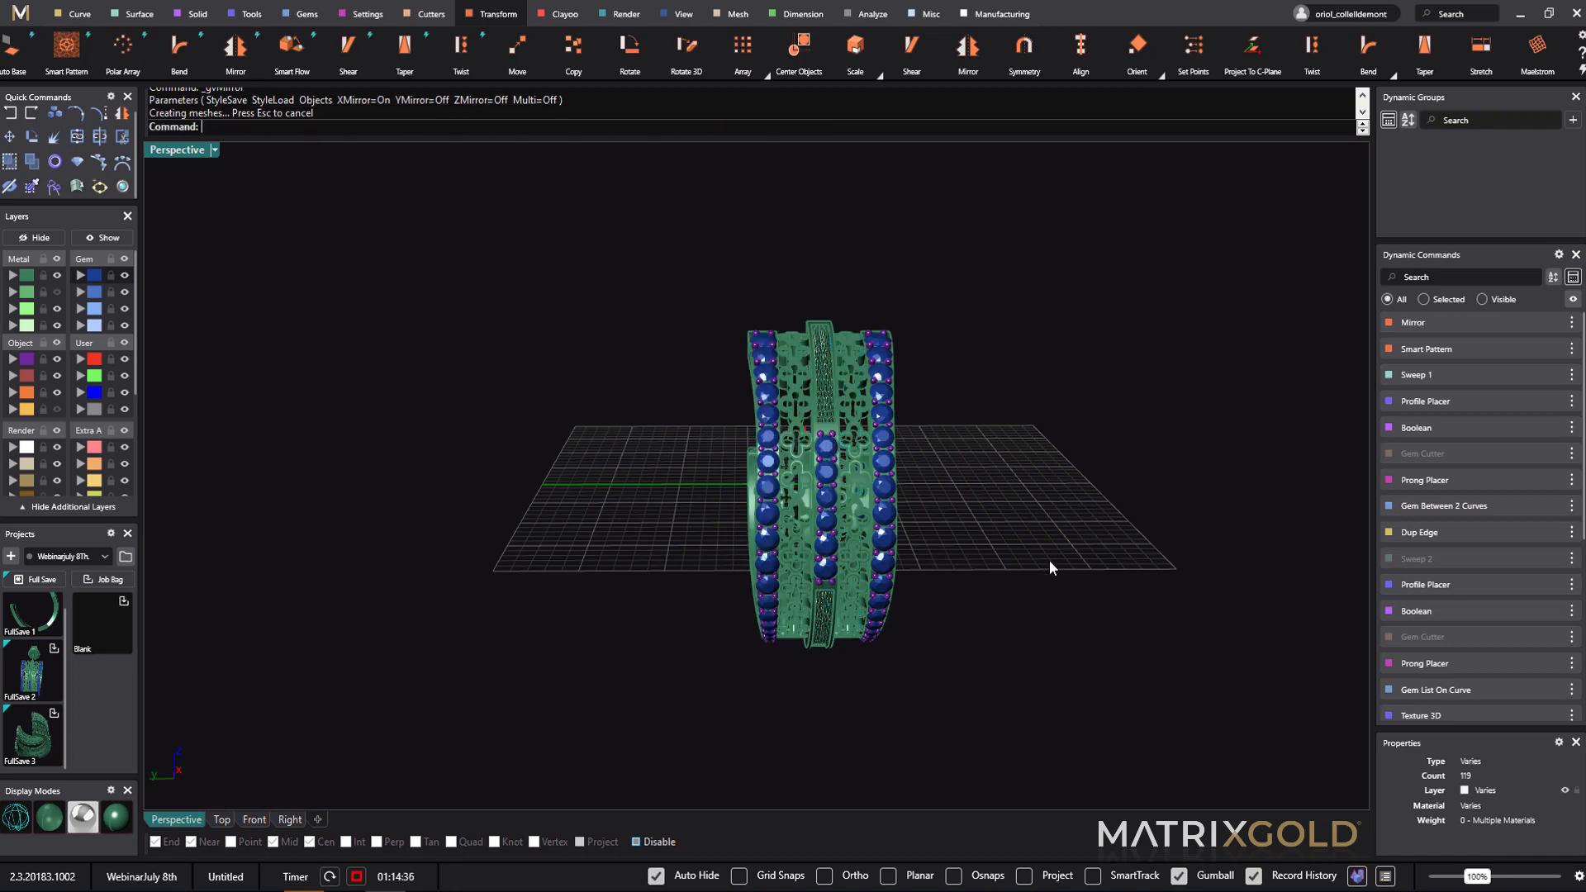
{"action": "right_click_drag", "start_coordinate": [1086, 560], "coordinate": [990, 456]}
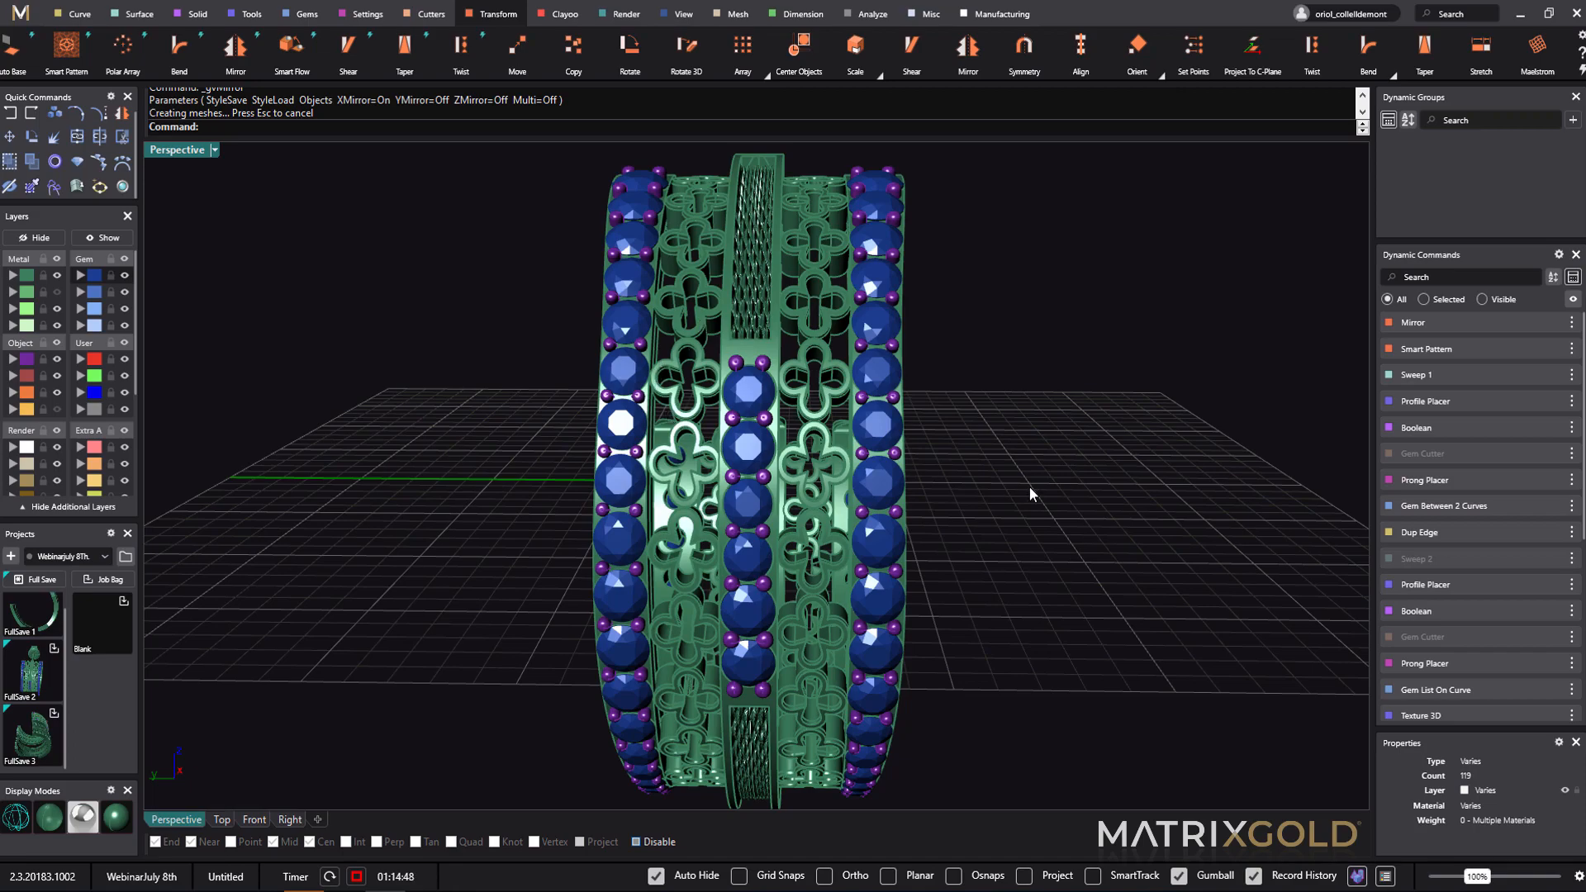
{"action": "right_click_drag", "start_coordinate": [1049, 556], "coordinate": [1160, 652]}
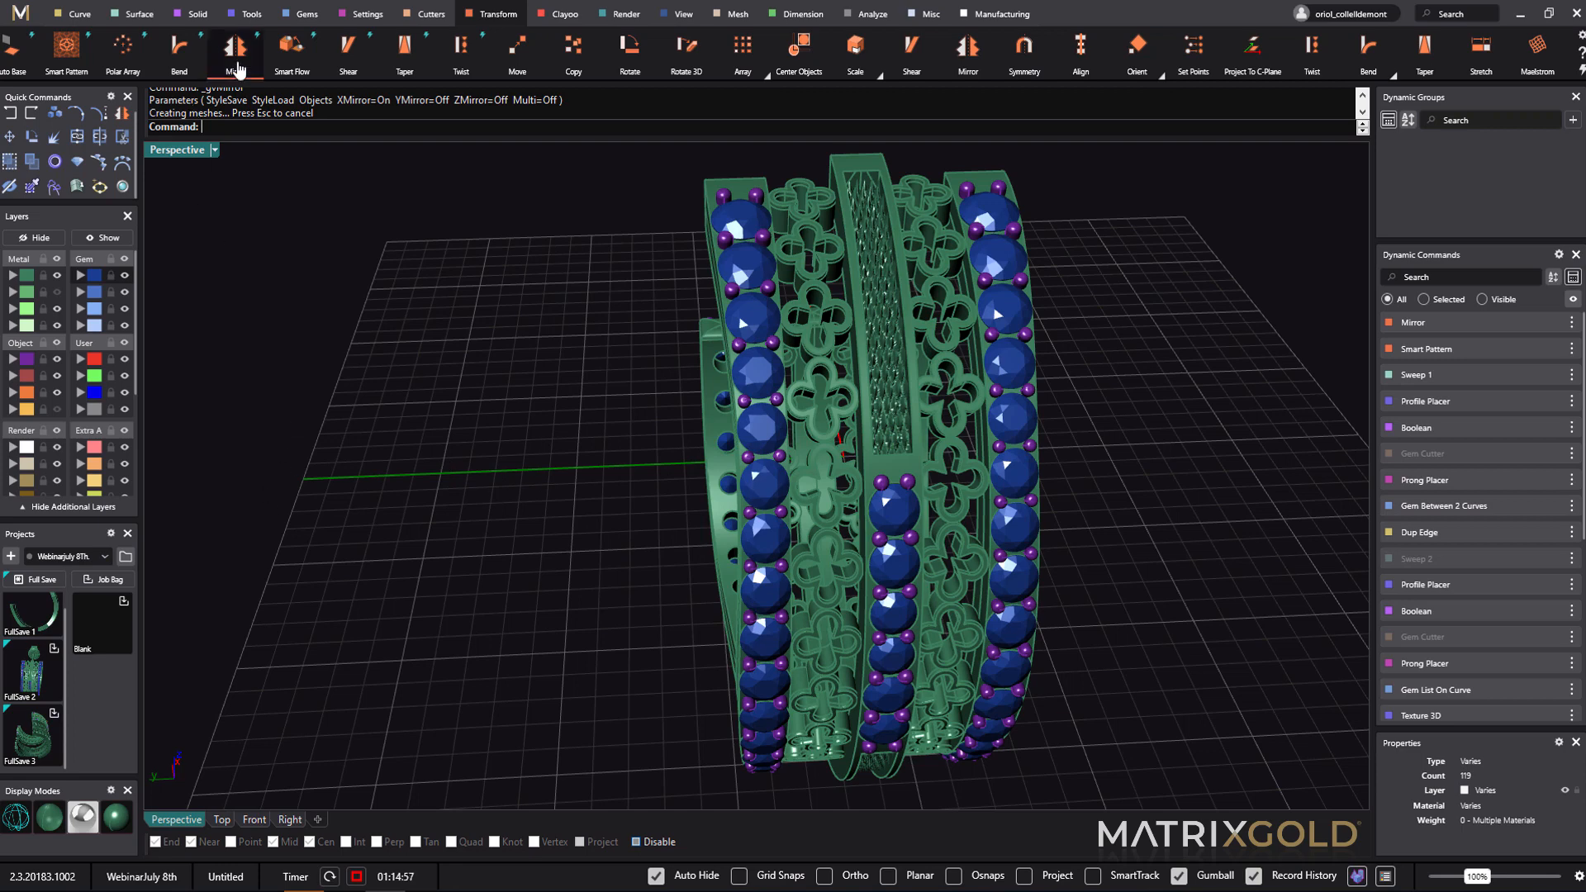
- Run Mesh Repair on all Metal 01 objects together with the prongs of the three bangles
{"action": "left_click", "coordinate": [997, 15]}
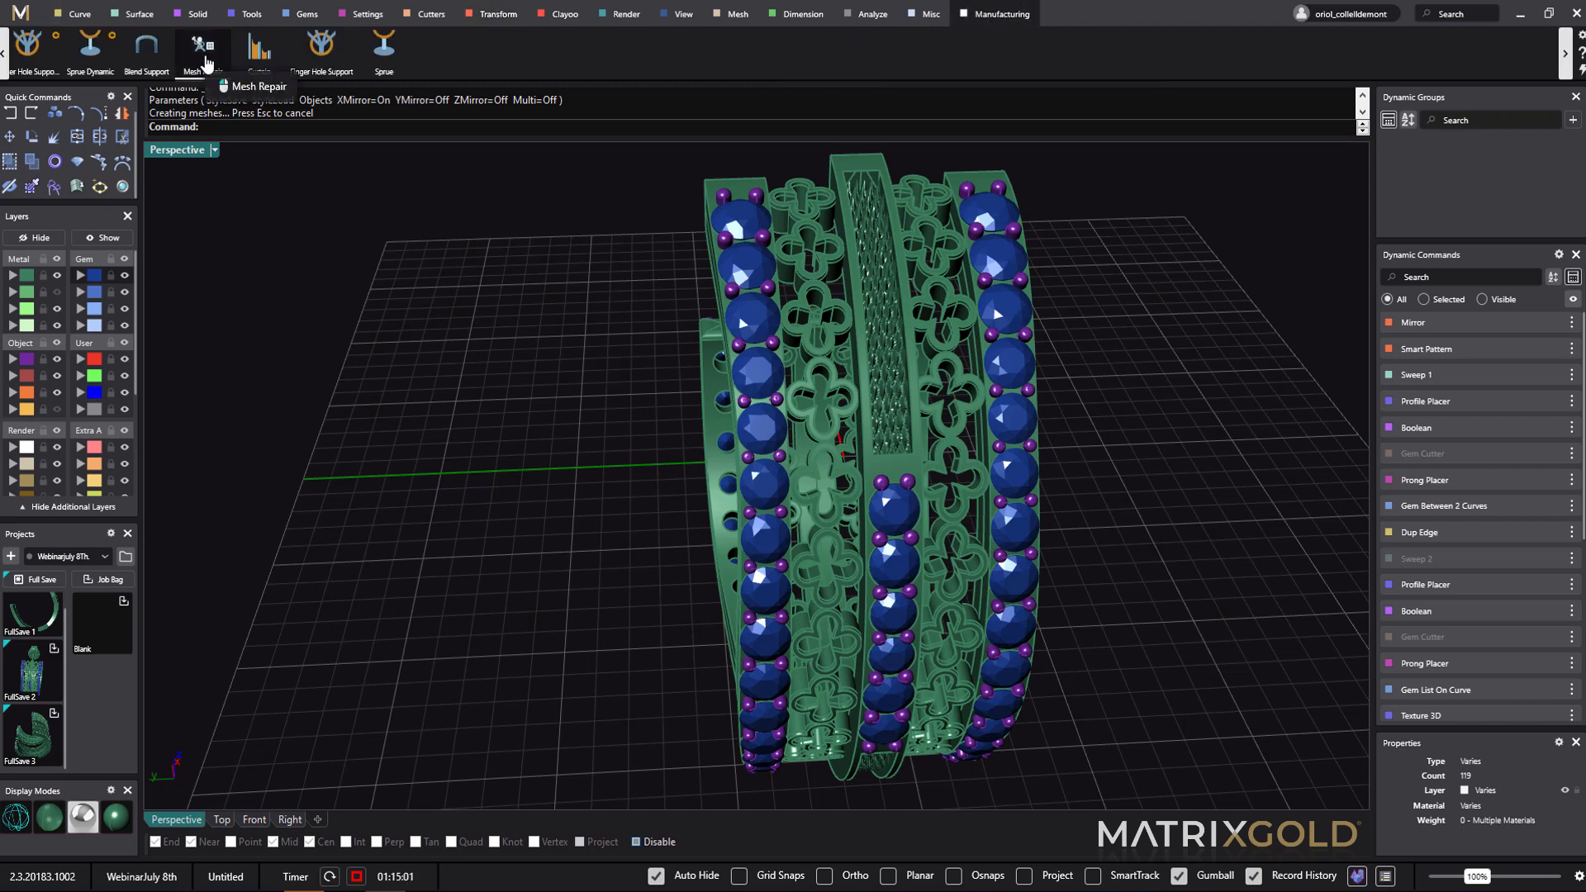
{"action": "left_click", "coordinate": [204, 50]}
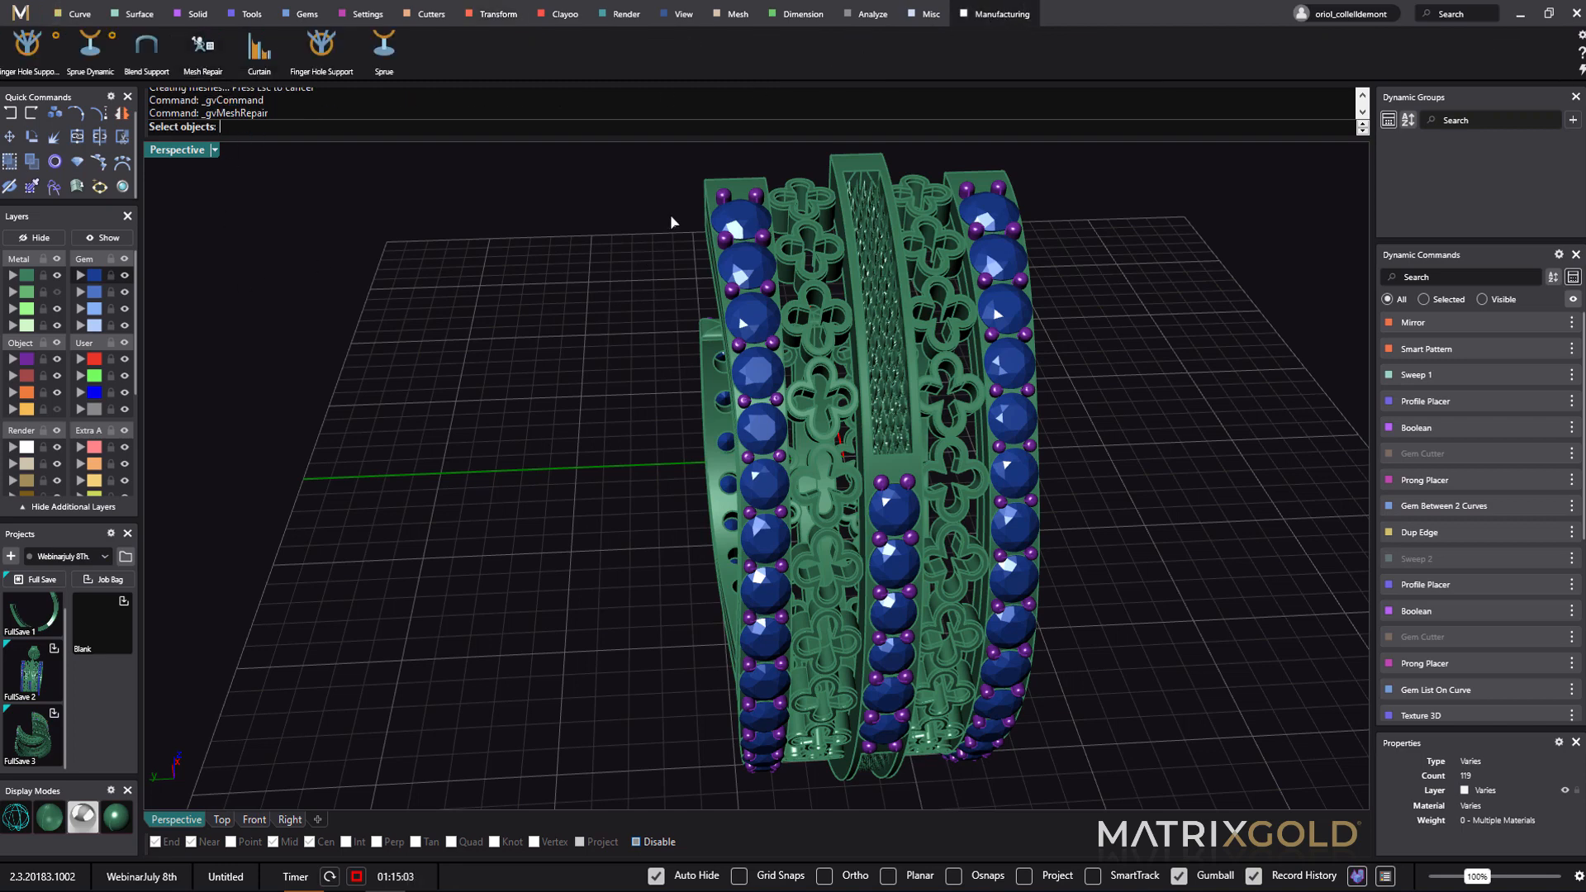
{"action": "right_click", "coordinate": [27, 274]}
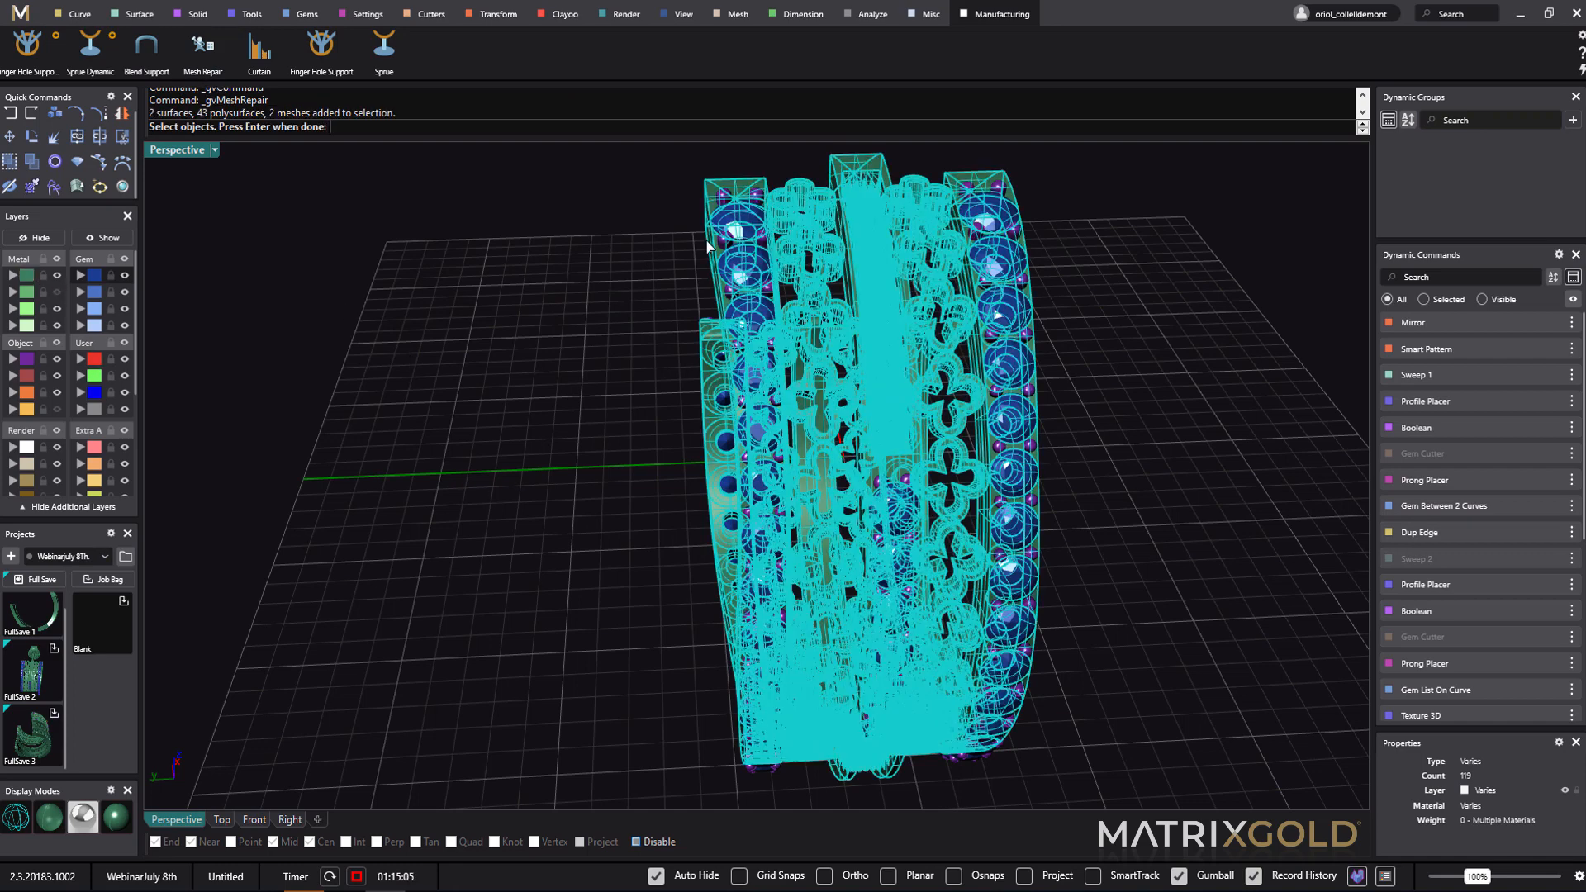
{"action": "left_click", "coordinate": [765, 211]}
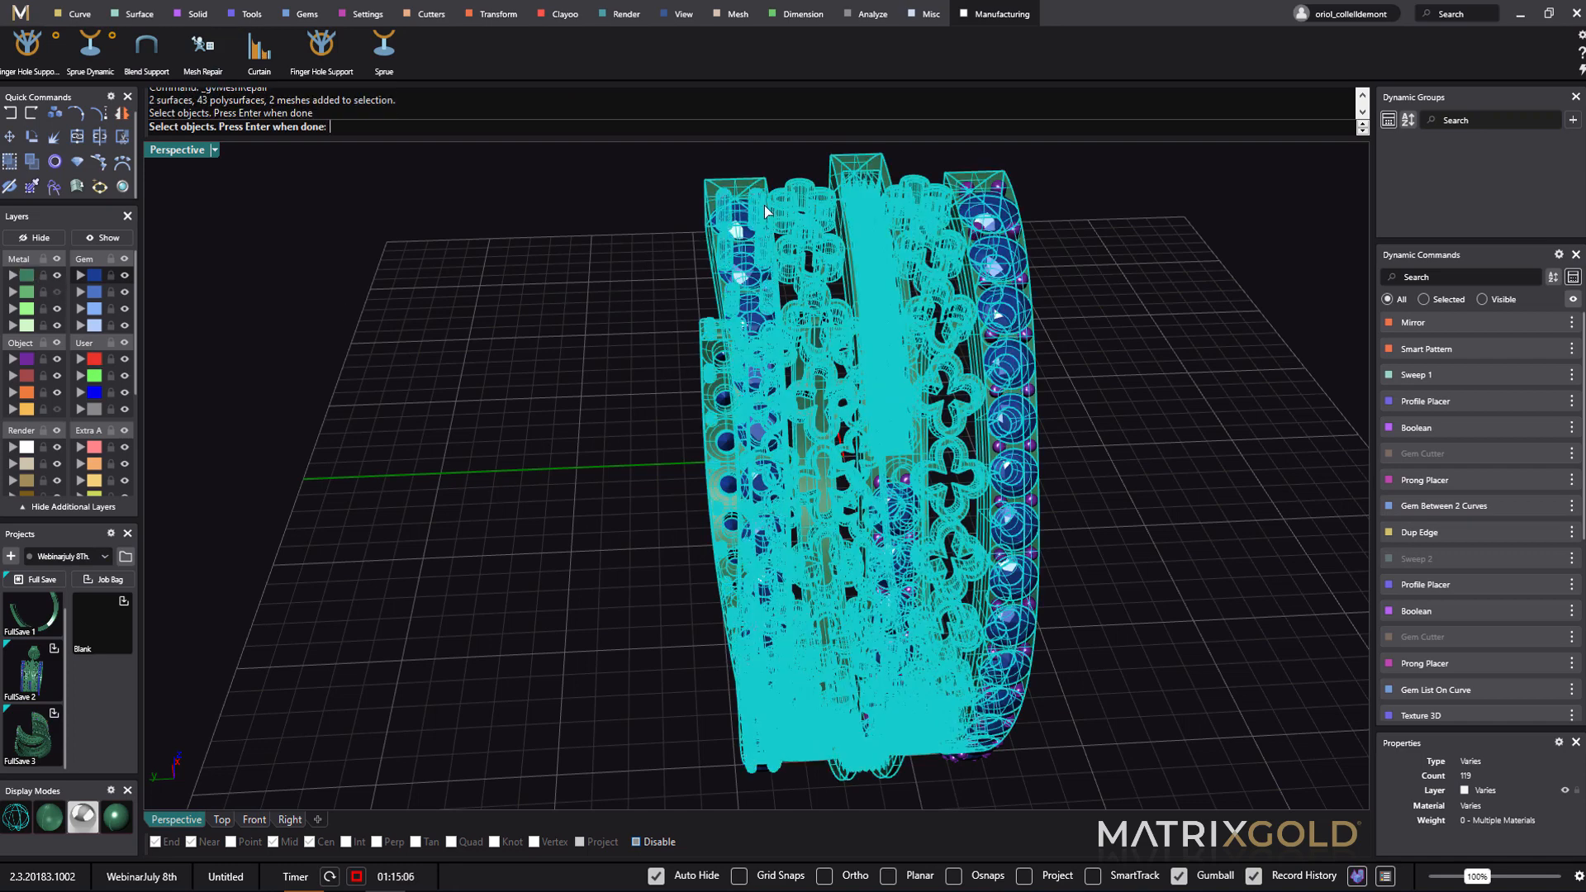
{"action": "left_click", "coordinate": [1010, 192]}
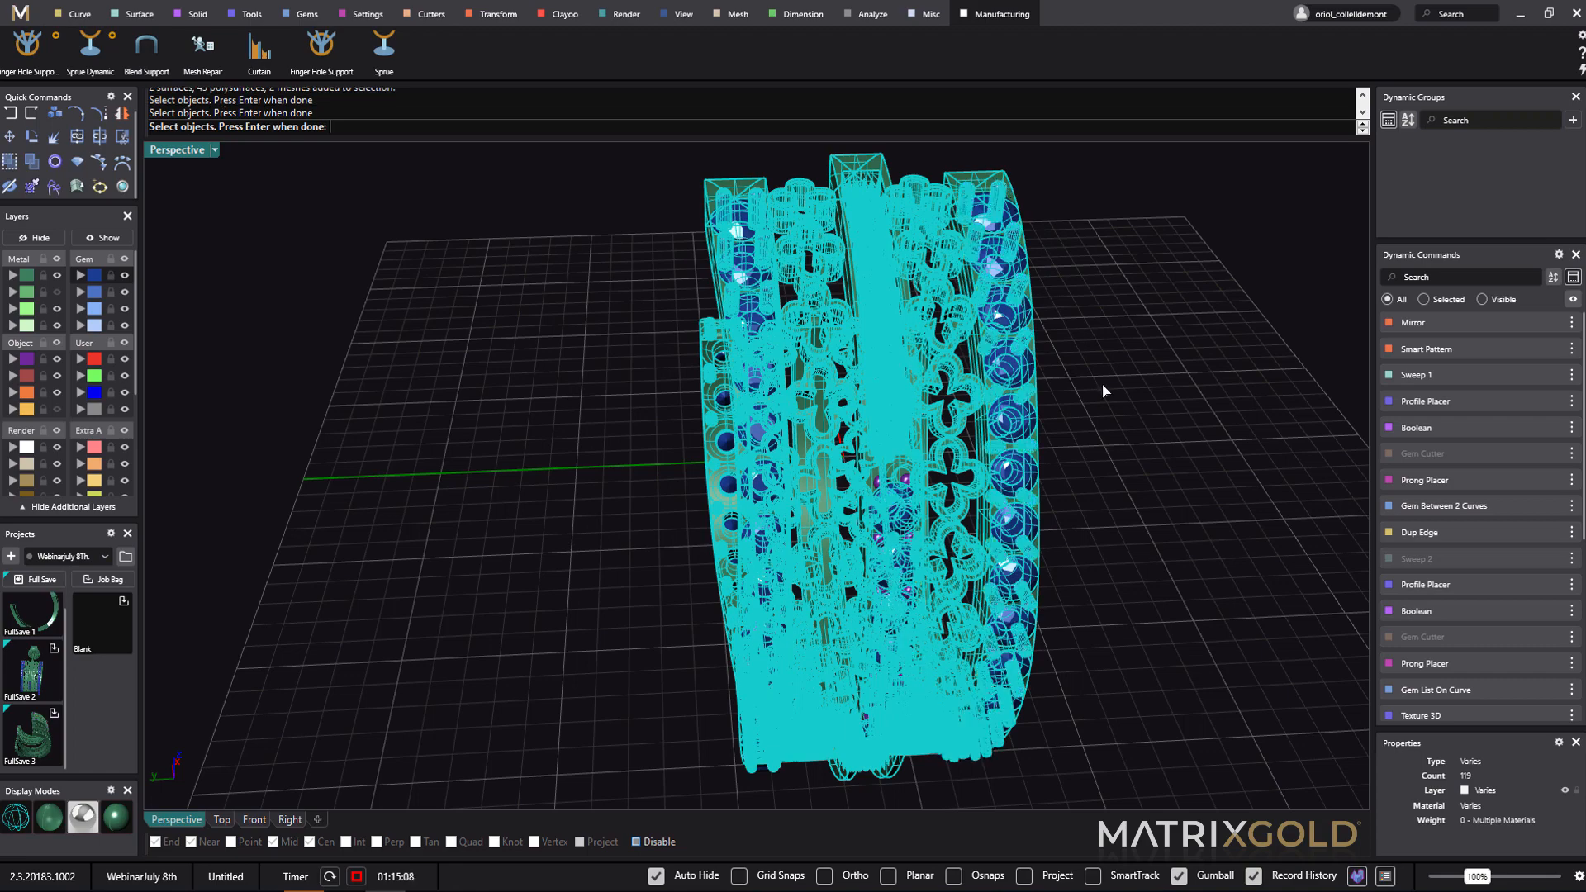
{"action": "right_click_drag", "start_coordinate": [1105, 391], "coordinate": [1103, 312]}
{"action": "scroll", "coordinate": [880, 260], "scroll_direction": "up", "scroll_amount": 5}
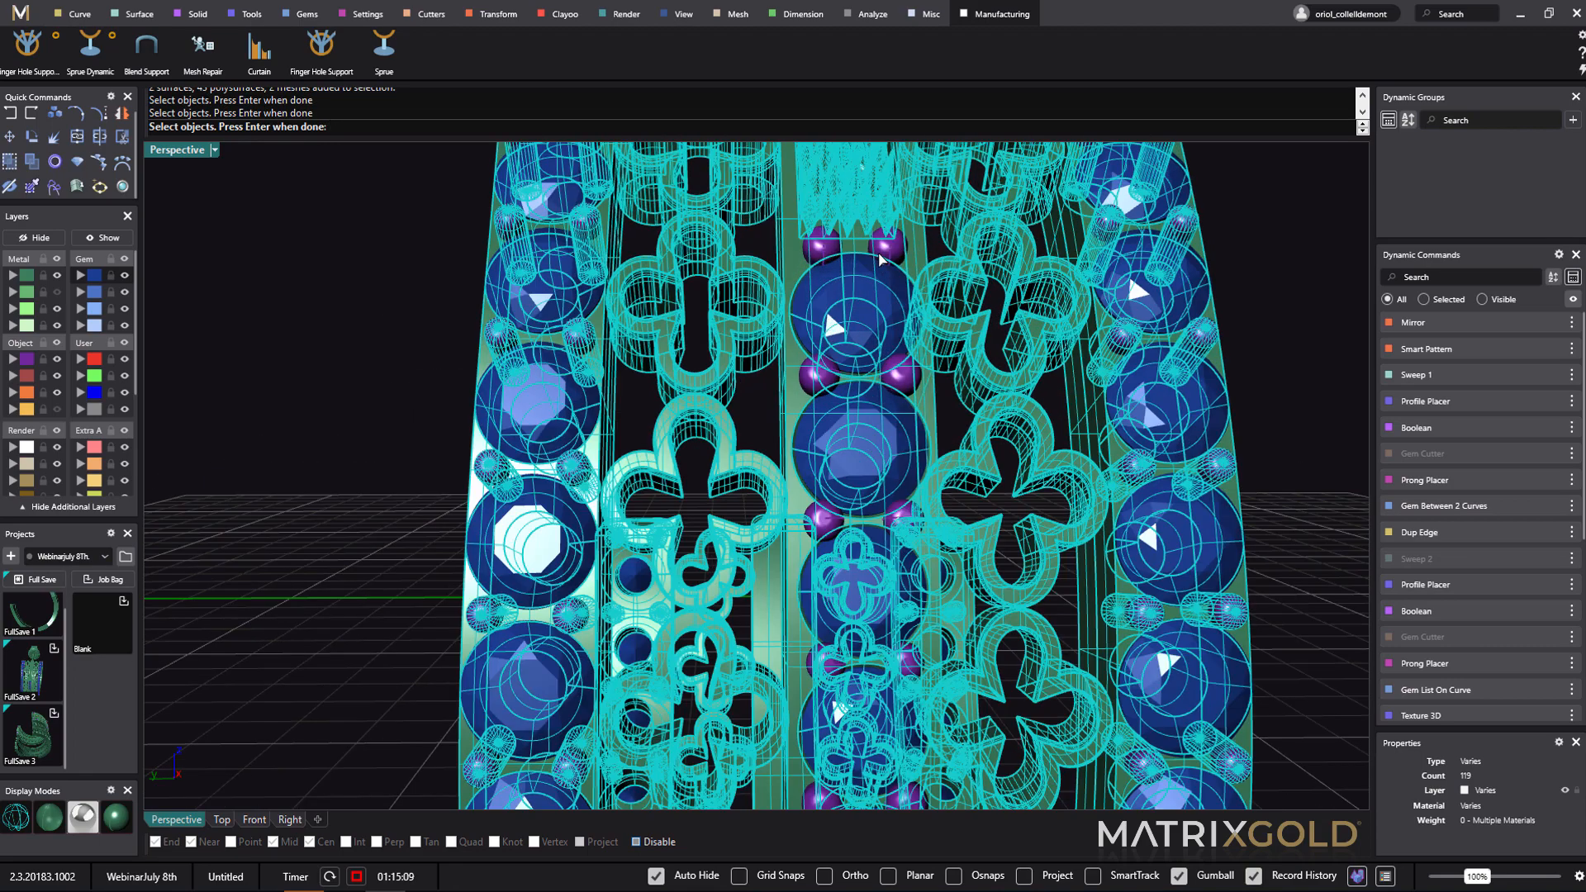
{"action": "left_click", "coordinate": [882, 257]}
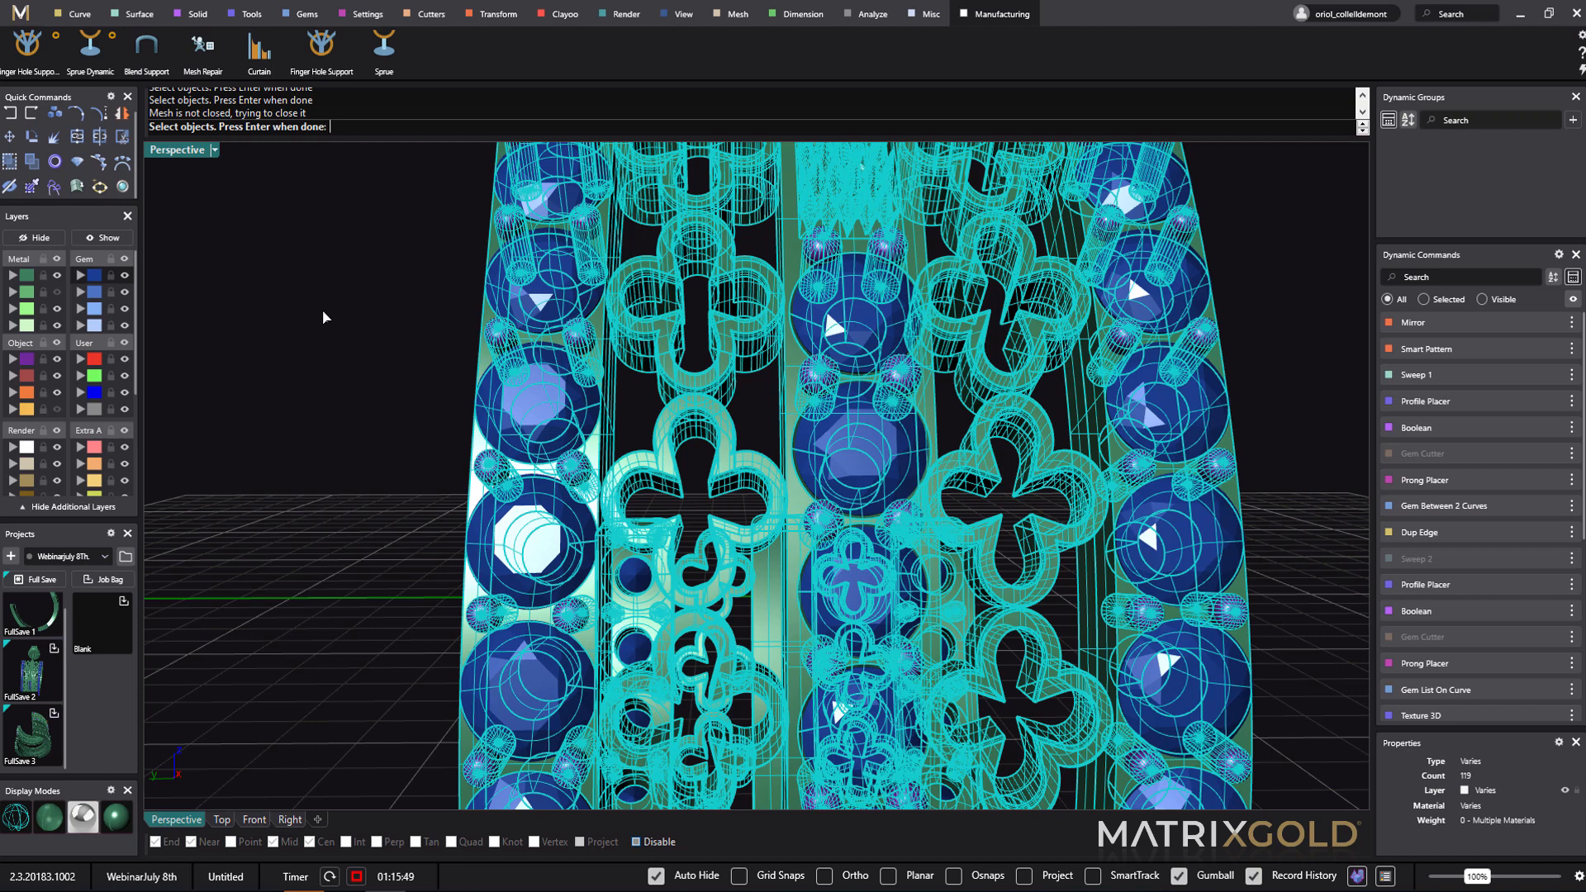
{"action": "key", "text": "Return"}
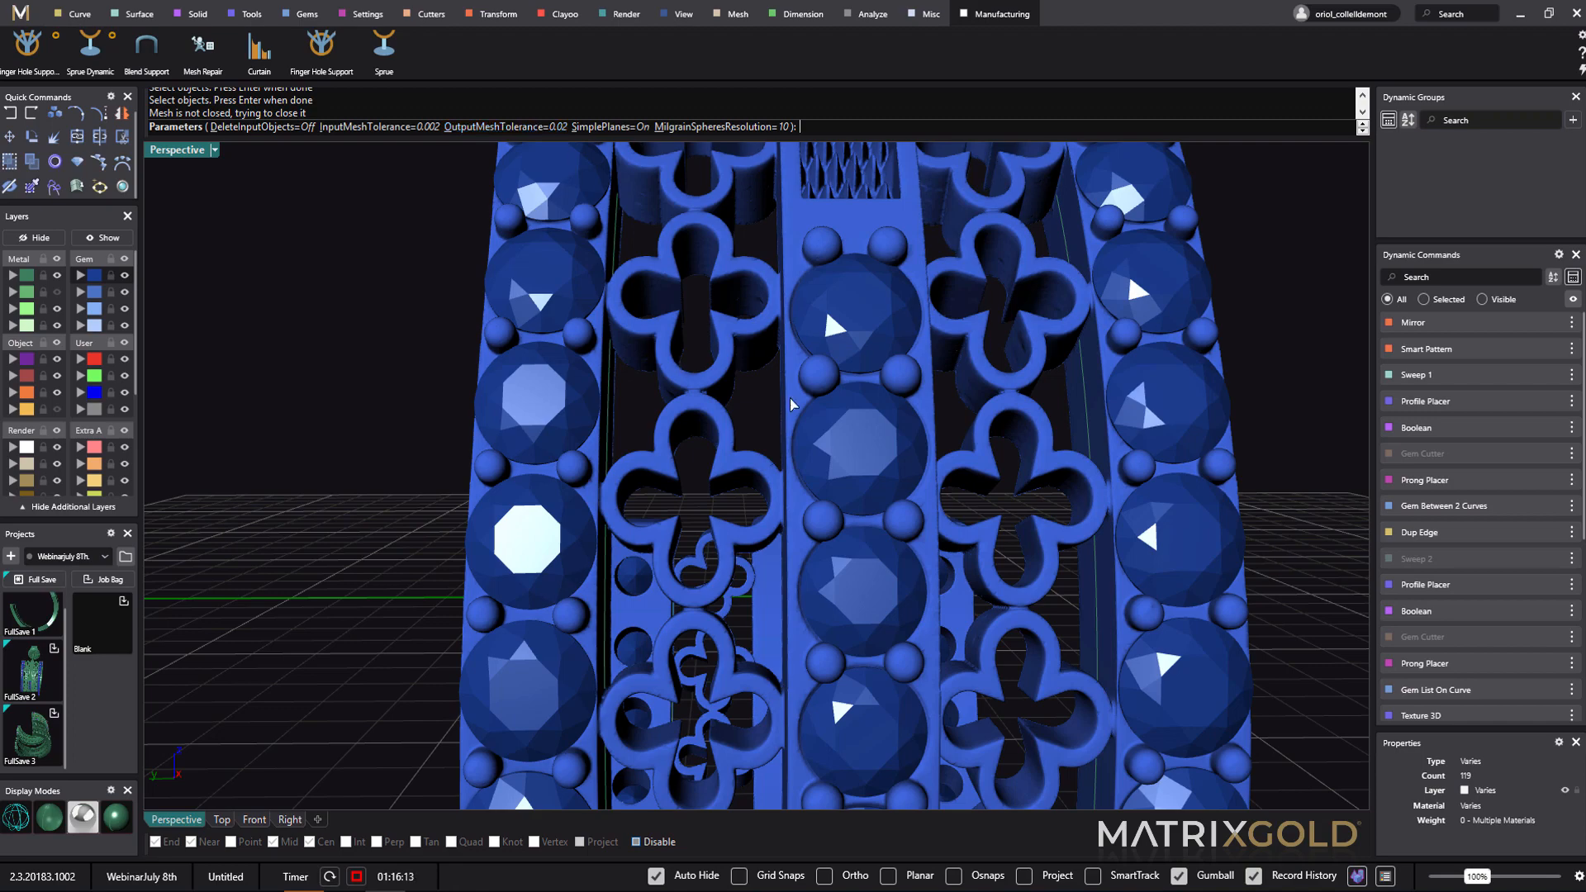
- Examine the repaired mesh preview up close, checking the clover joints, scale texture, prongs, gem holes and inner edges
{"action": "right_click_drag", "start_coordinate": [996, 487], "coordinate": [998, 525]}
{"action": "scroll", "coordinate": [987, 528], "scroll_direction": "up", "scroll_amount": 8}
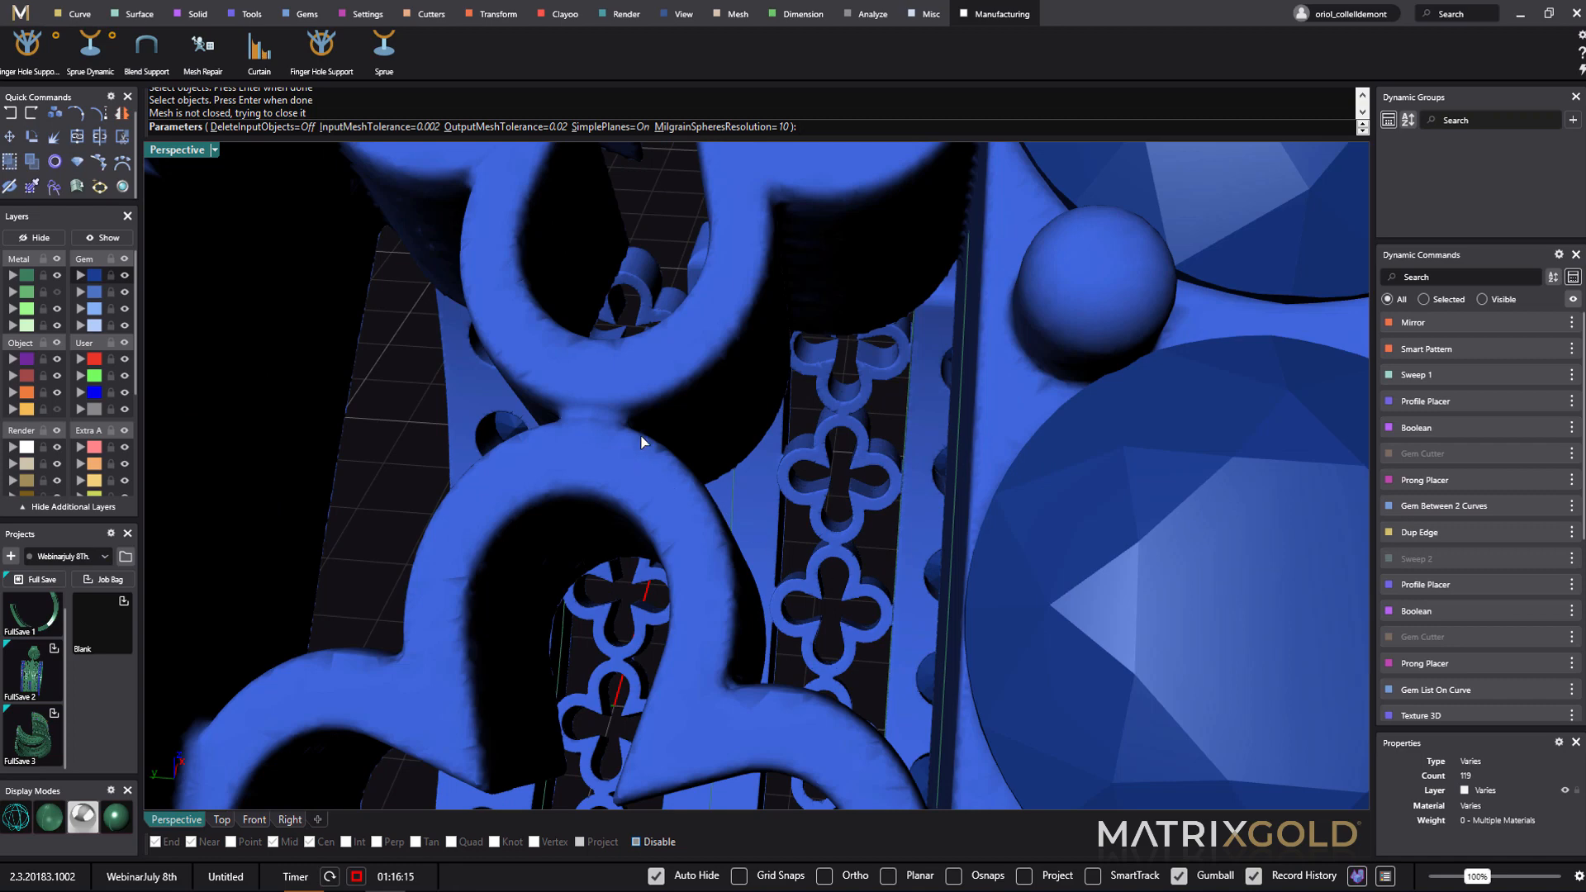
{"action": "right_click_drag", "start_coordinate": [724, 650], "coordinate": [777, 660]}
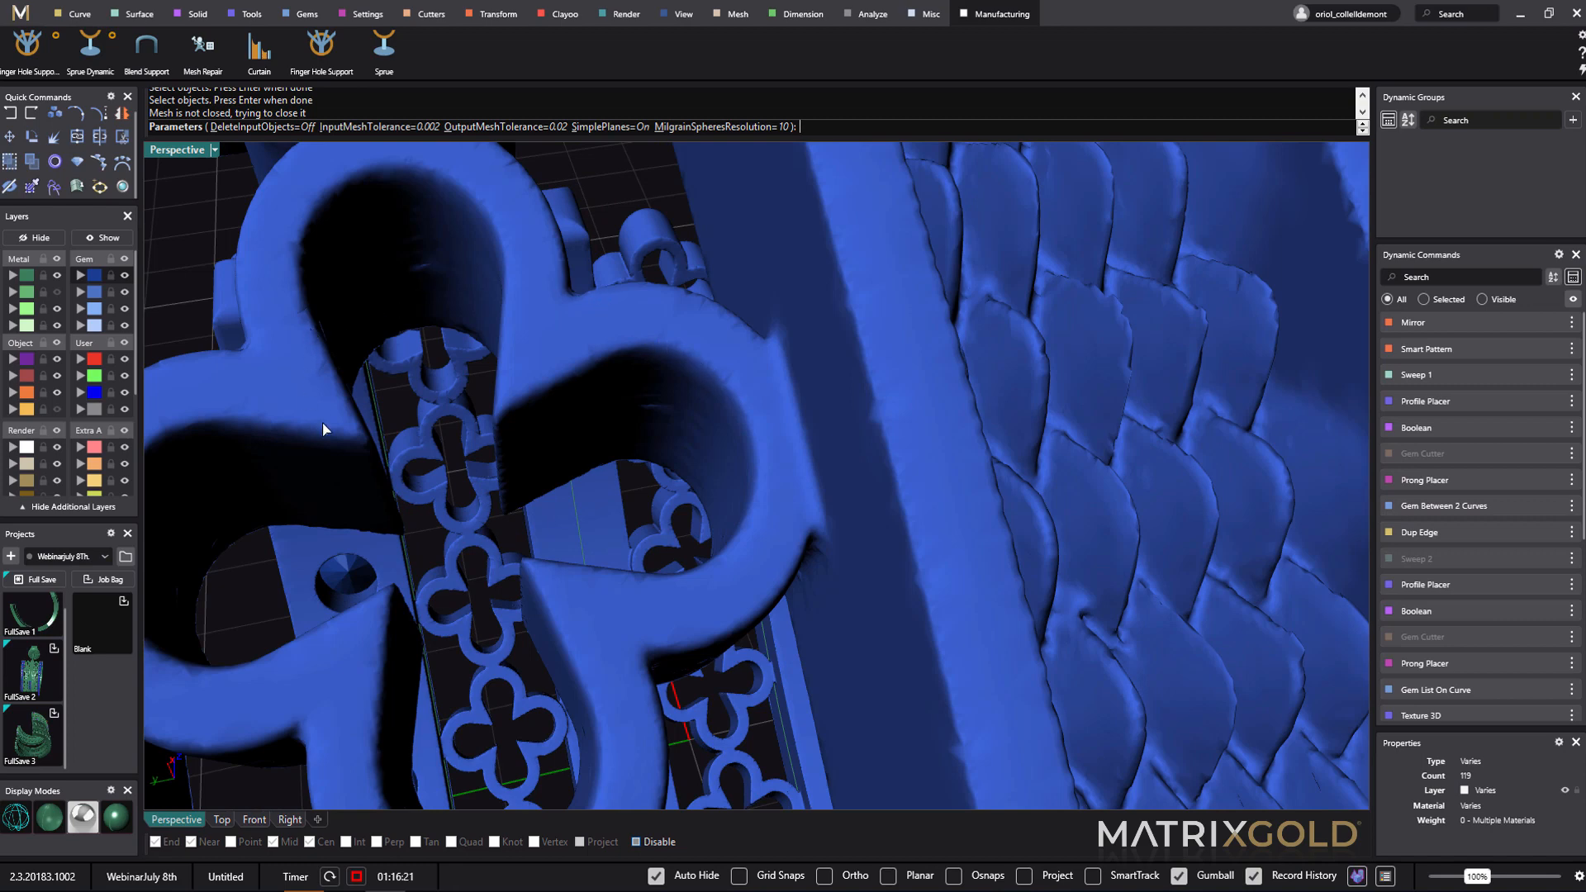
{"action": "scroll", "coordinate": [349, 443], "scroll_direction": "down", "scroll_amount": 5}
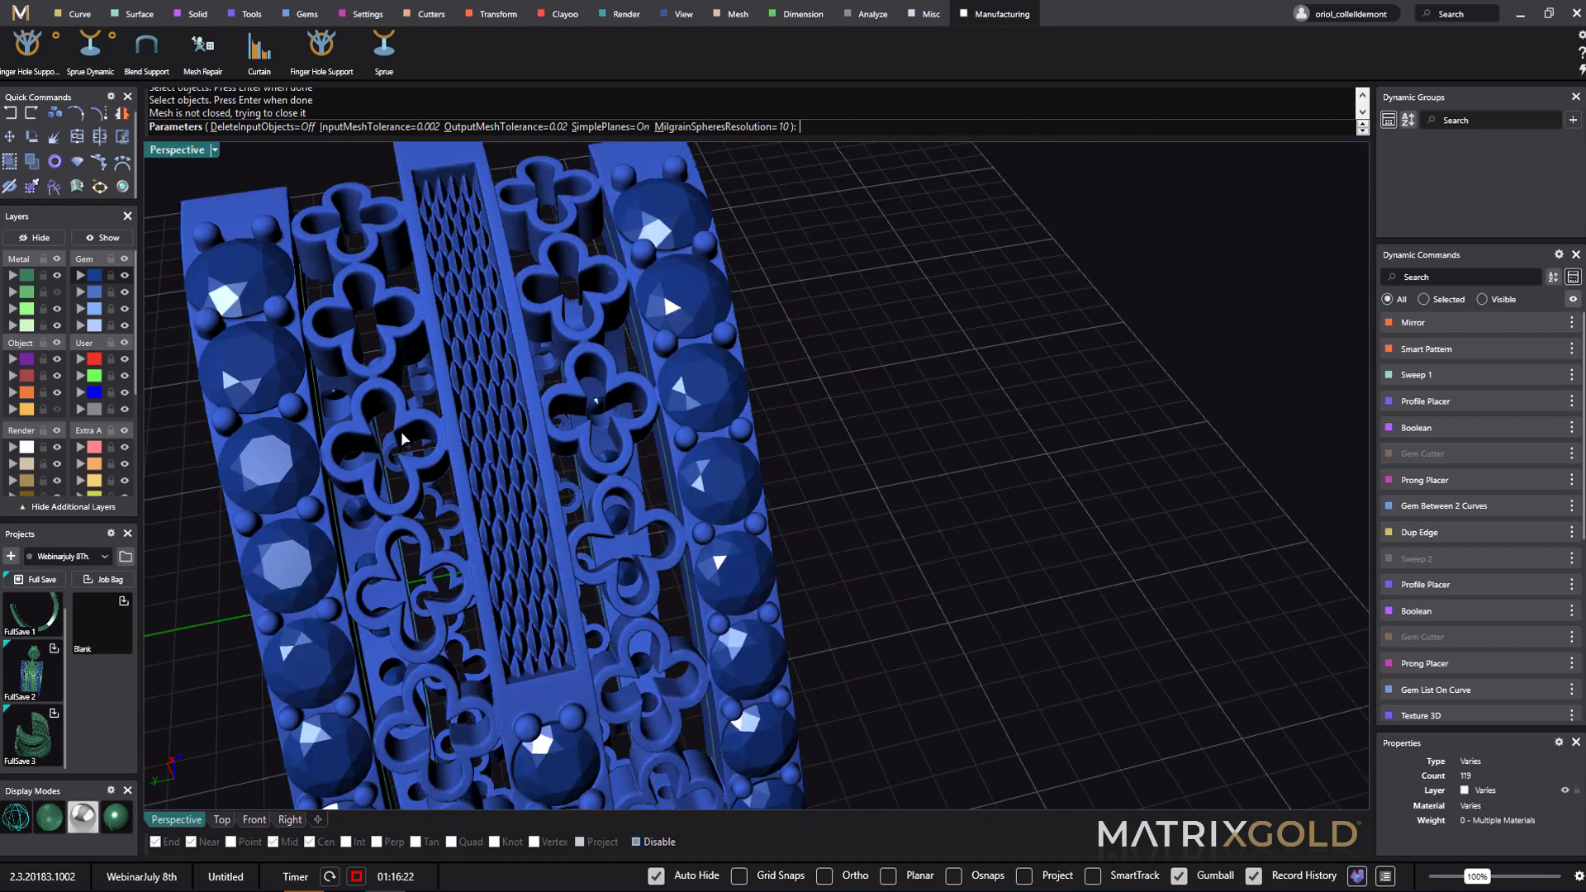
{"action": "scroll", "coordinate": [400, 432], "scroll_direction": "up", "scroll_amount": 3}
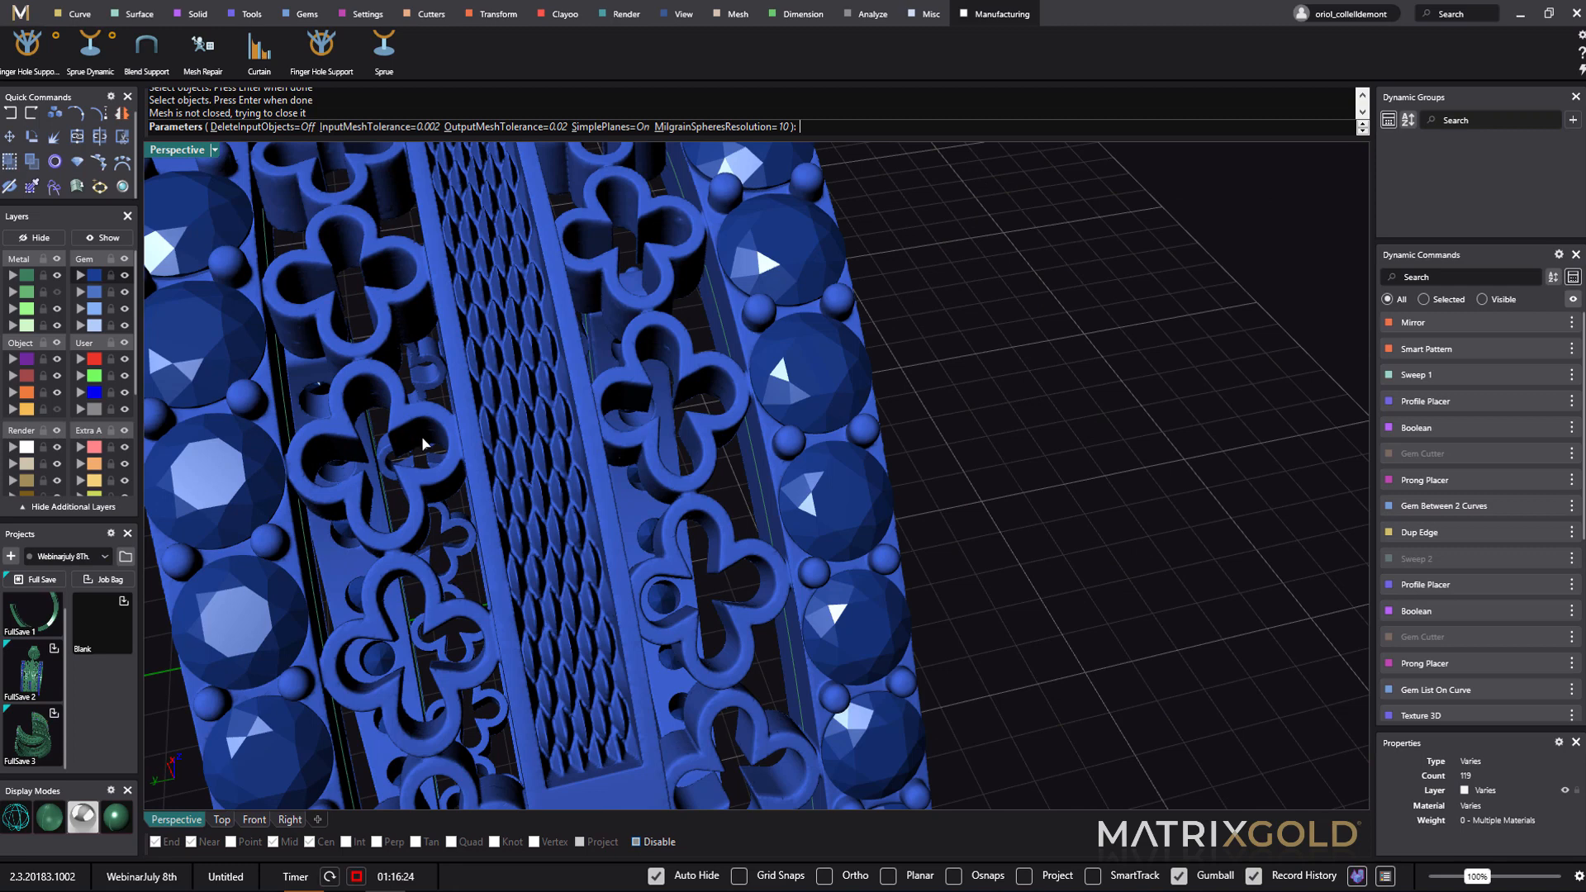
{"action": "scroll", "coordinate": [429, 504], "scroll_direction": "down", "scroll_amount": 2}
{"action": "scroll", "coordinate": [429, 504], "scroll_direction": "up", "scroll_amount": 3}
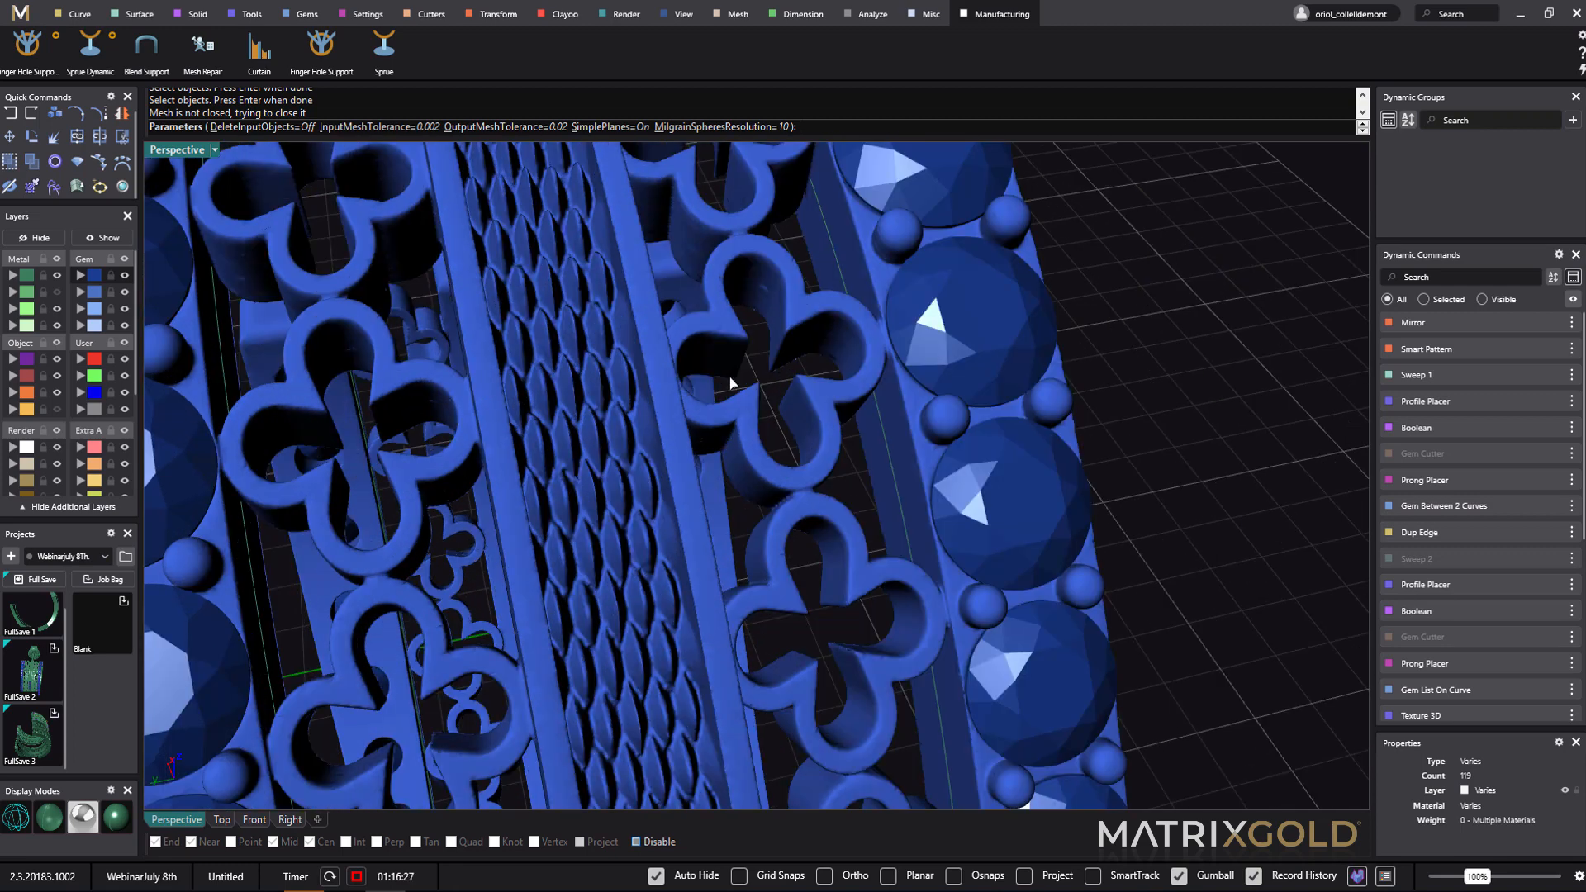
{"action": "scroll", "coordinate": [842, 553], "scroll_direction": "down", "scroll_amount": 3}
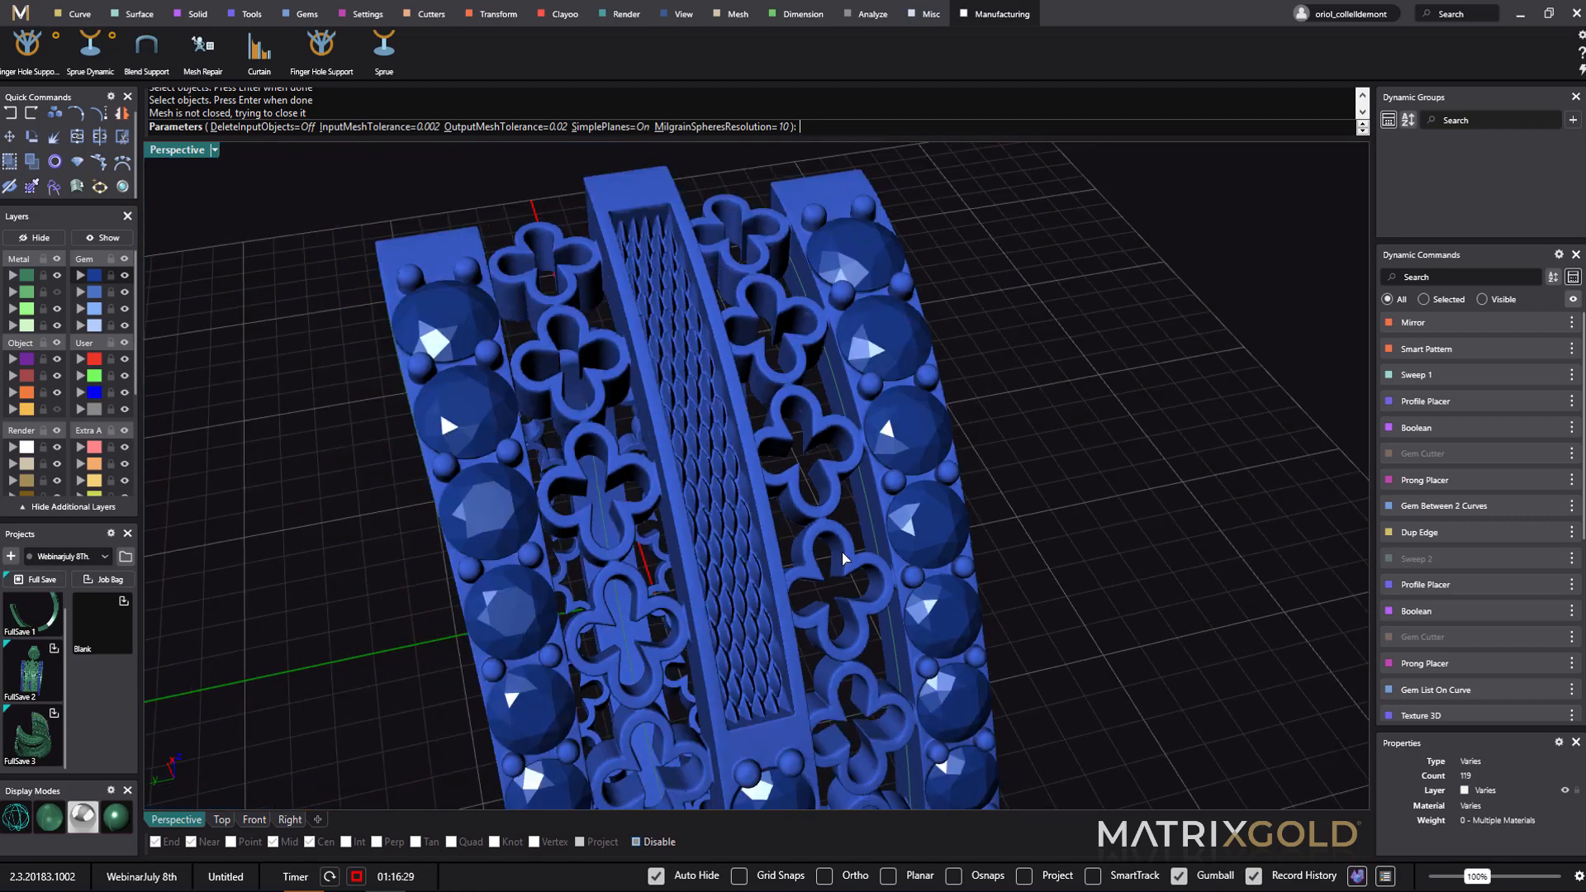
{"action": "right_click_drag", "start_coordinate": [846, 562], "coordinate": [575, 363]}
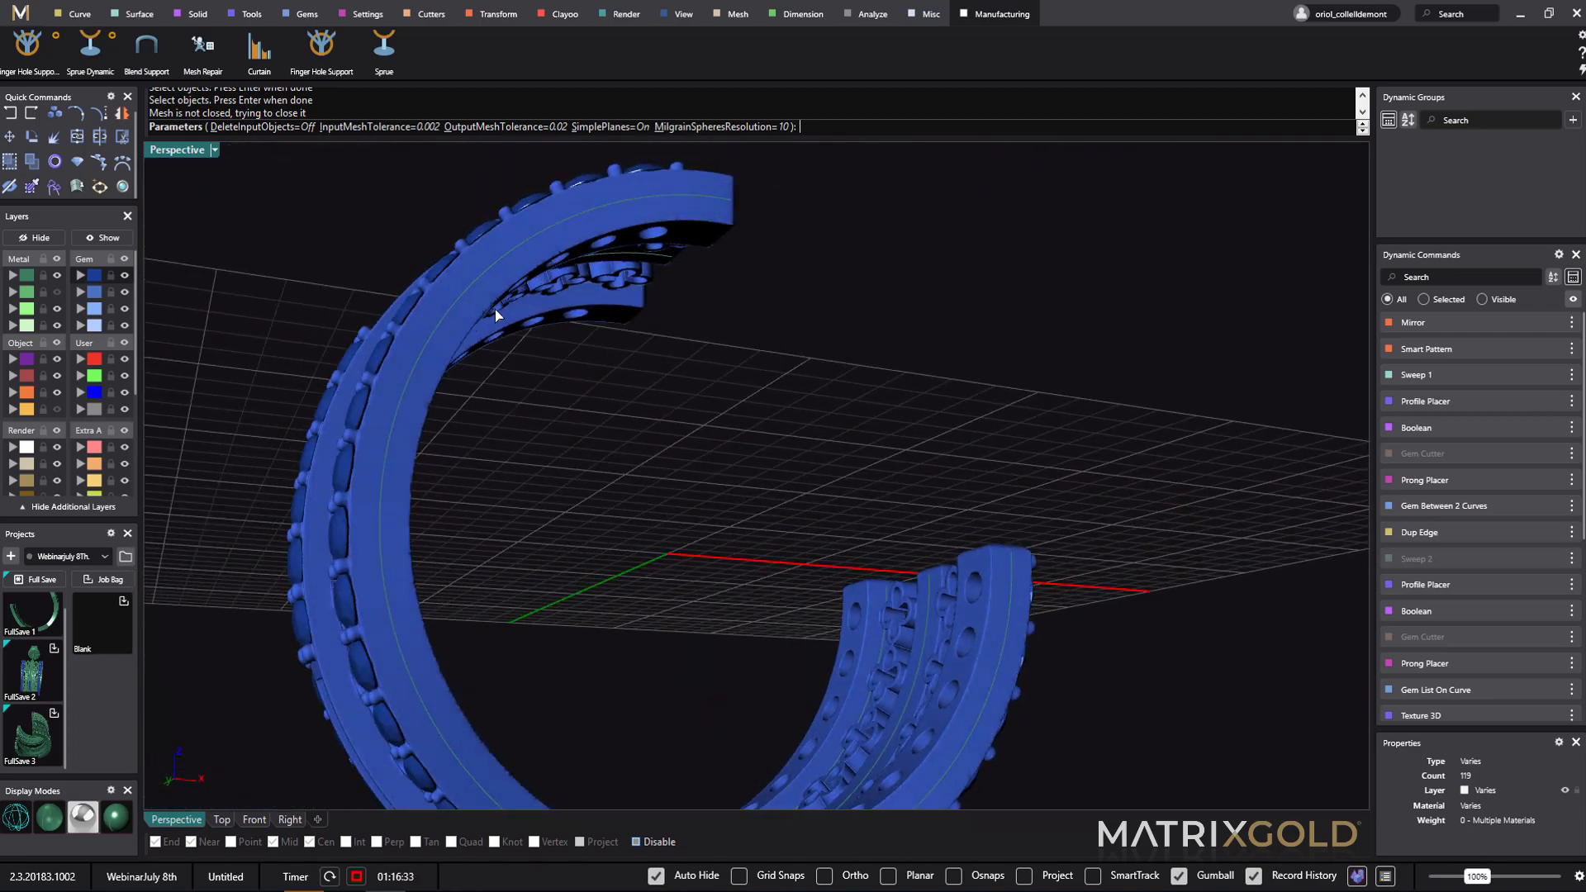
{"action": "scroll", "coordinate": [494, 309], "scroll_direction": "up", "scroll_amount": 4}
{"action": "right_click_drag", "start_coordinate": [585, 229], "coordinate": [424, 325]}
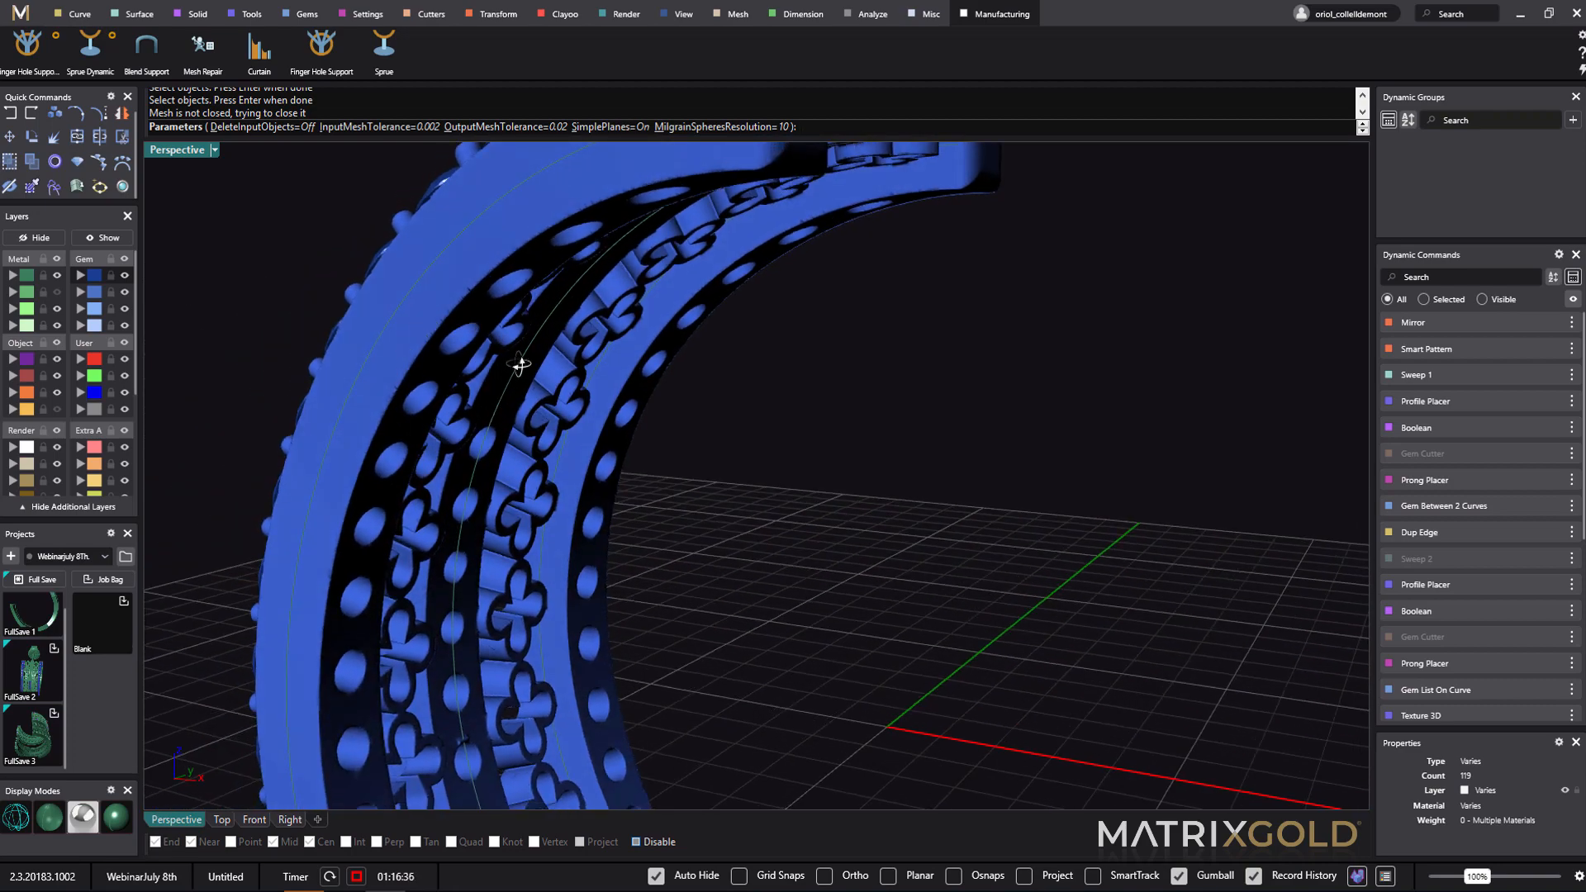
{"action": "right_click_drag", "start_coordinate": [520, 358], "coordinate": [436, 376]}
{"action": "right_click_drag", "start_coordinate": [411, 447], "coordinate": [608, 400]}
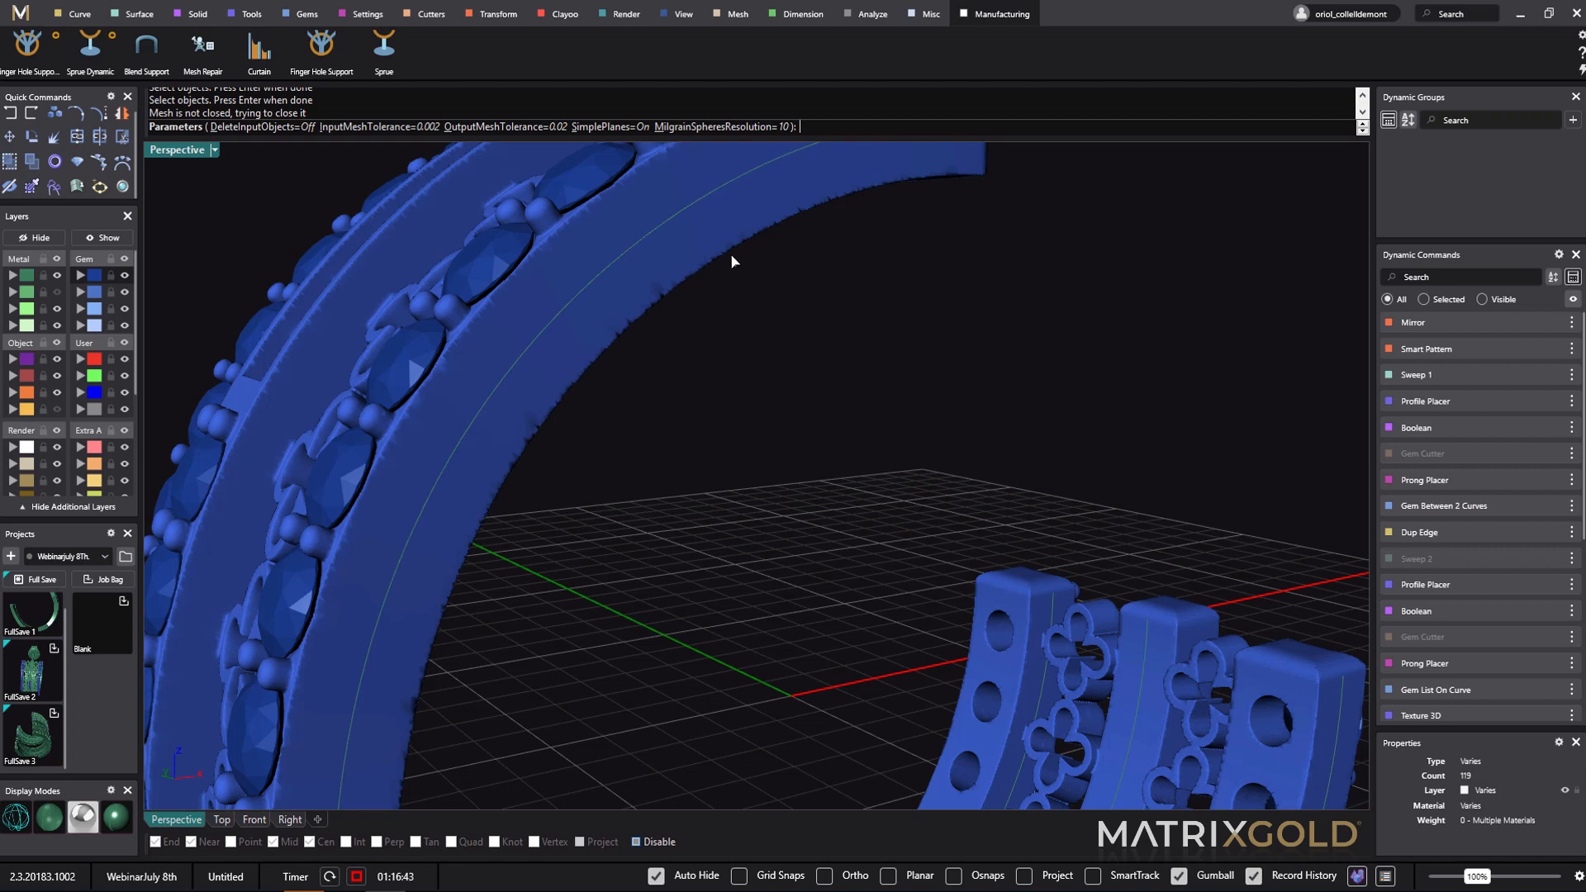
{"action": "scroll", "coordinate": [686, 417], "scroll_direction": "up", "scroll_amount": 3}
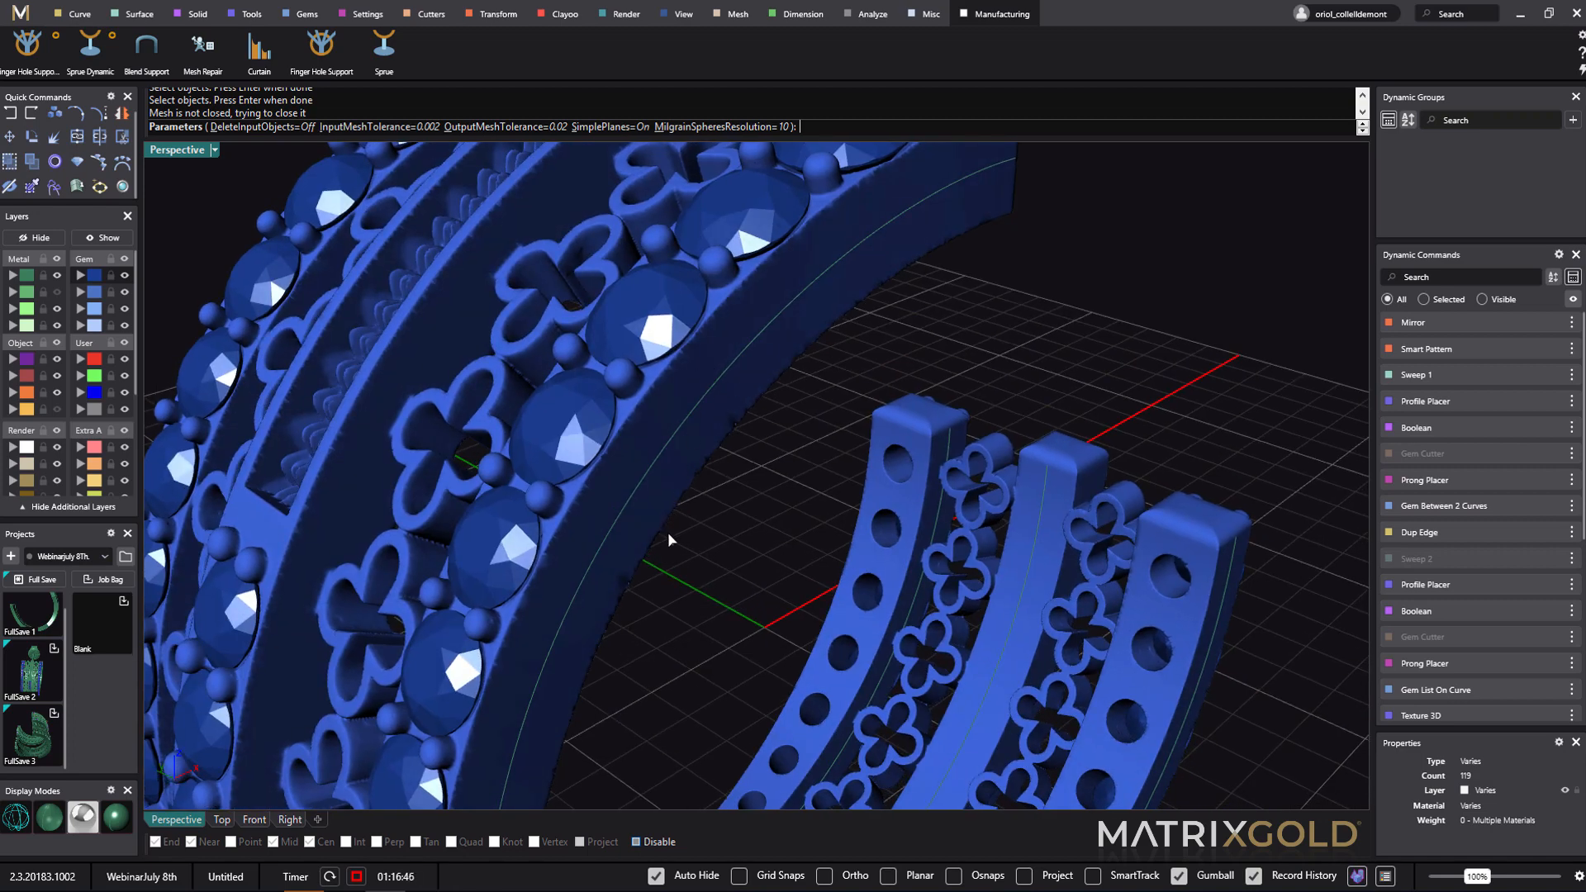
{"action": "scroll", "coordinate": [696, 580], "scroll_direction": "down", "scroll_amount": 3}
{"action": "right_click_drag", "start_coordinate": [702, 577], "coordinate": [823, 619]}
{"action": "right_click_drag", "start_coordinate": [921, 646], "coordinate": [1010, 526]}
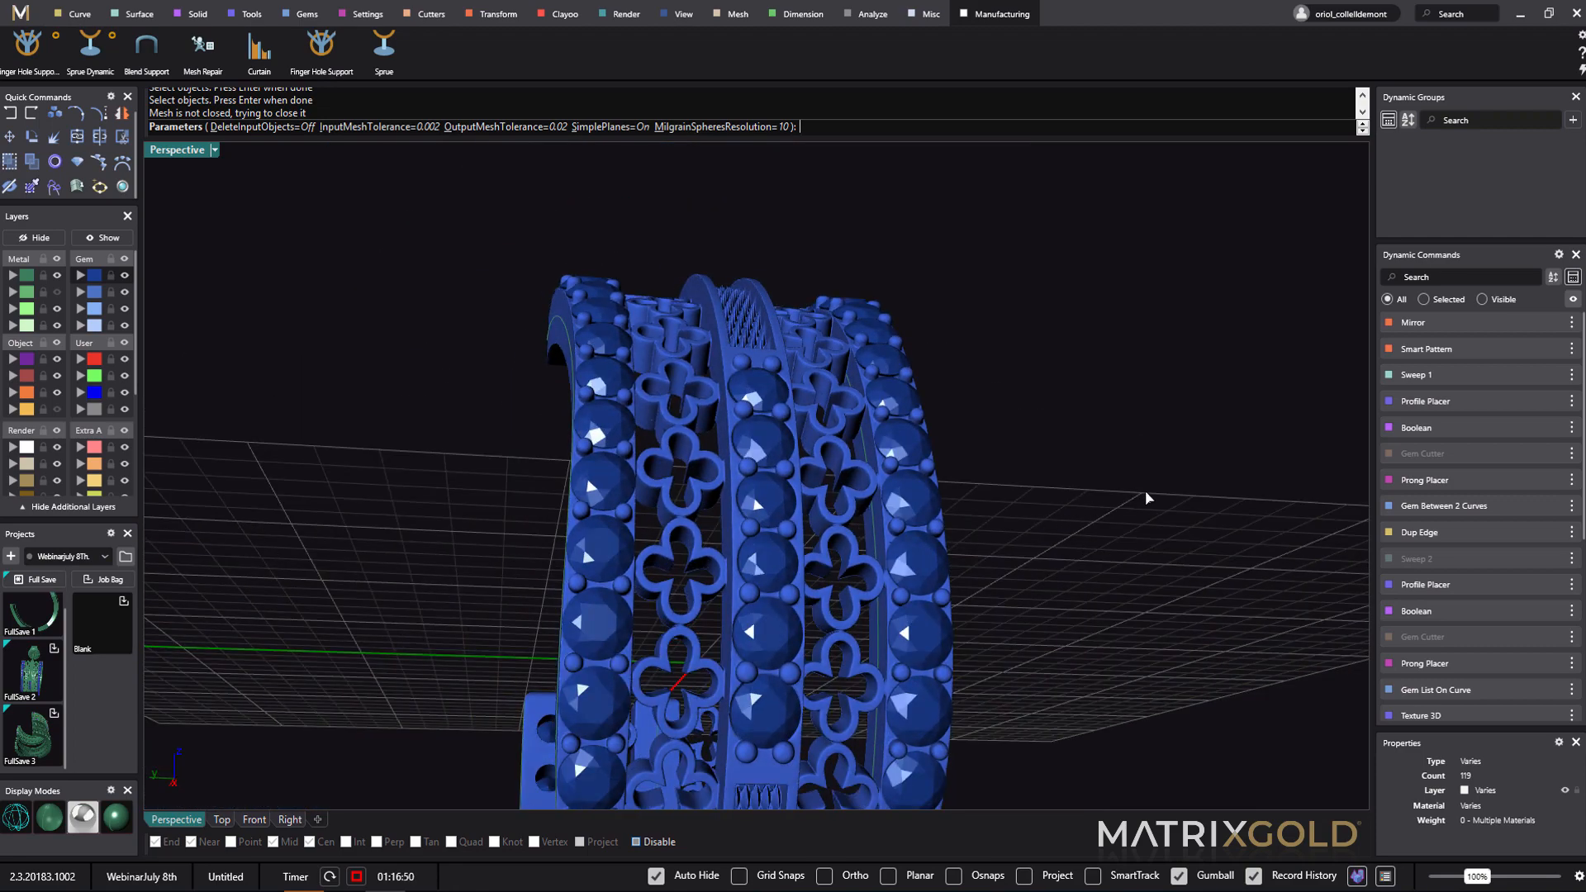
- Accept the Mesh Repair with input objects kept, and check the resulting mesh against the original bangle parts
{"action": "key", "text": "Return"}
{"action": "key", "text": "Return"}
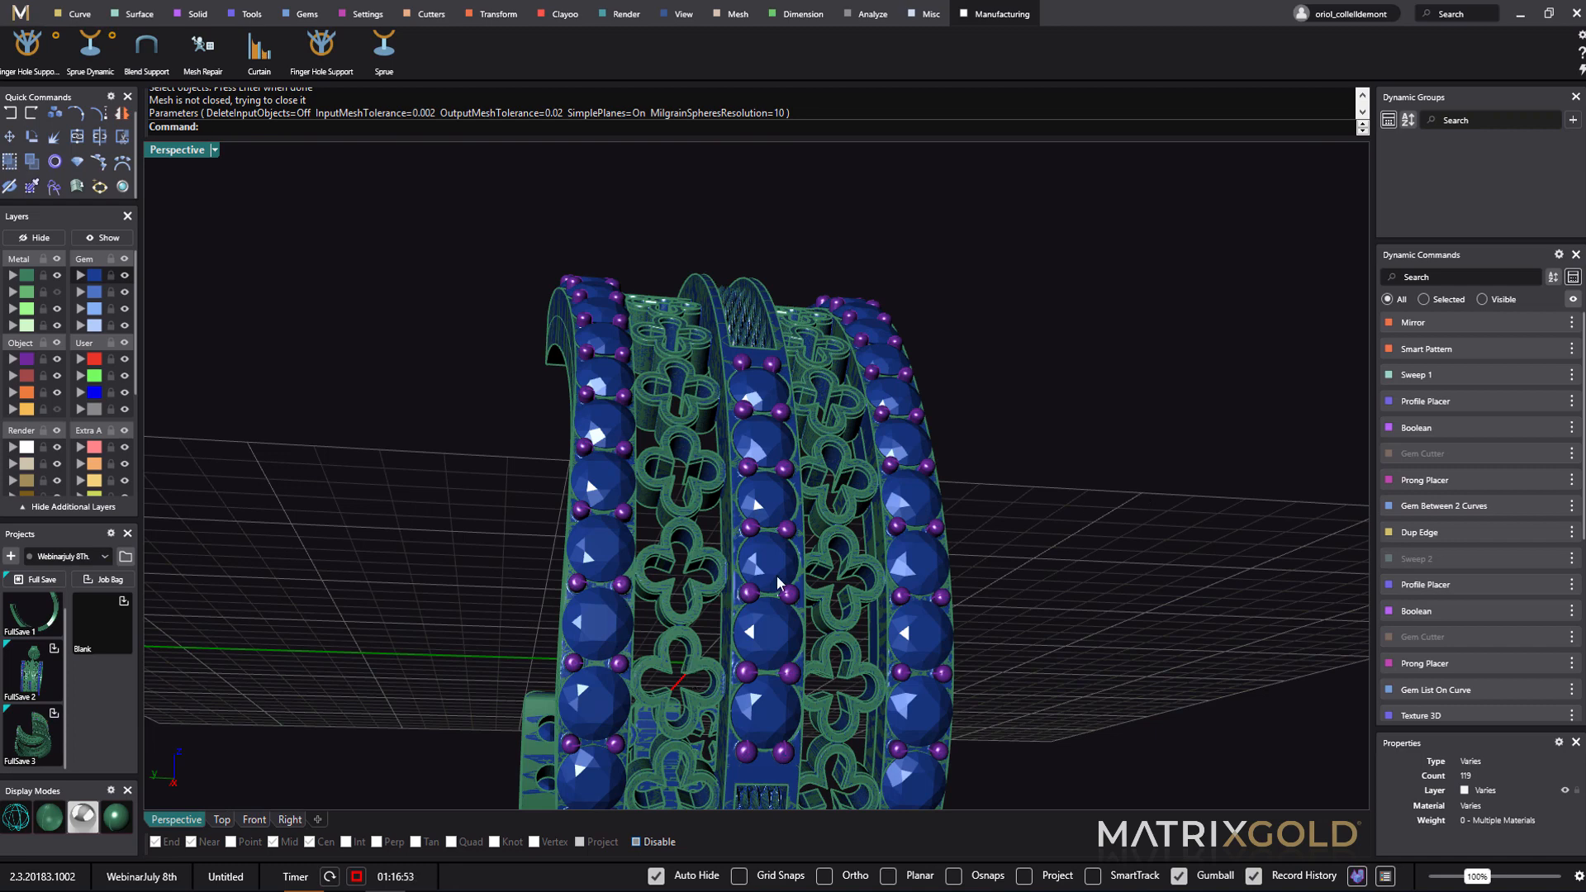
{"action": "right_click_drag", "start_coordinate": [1140, 524], "coordinate": [1091, 622]}
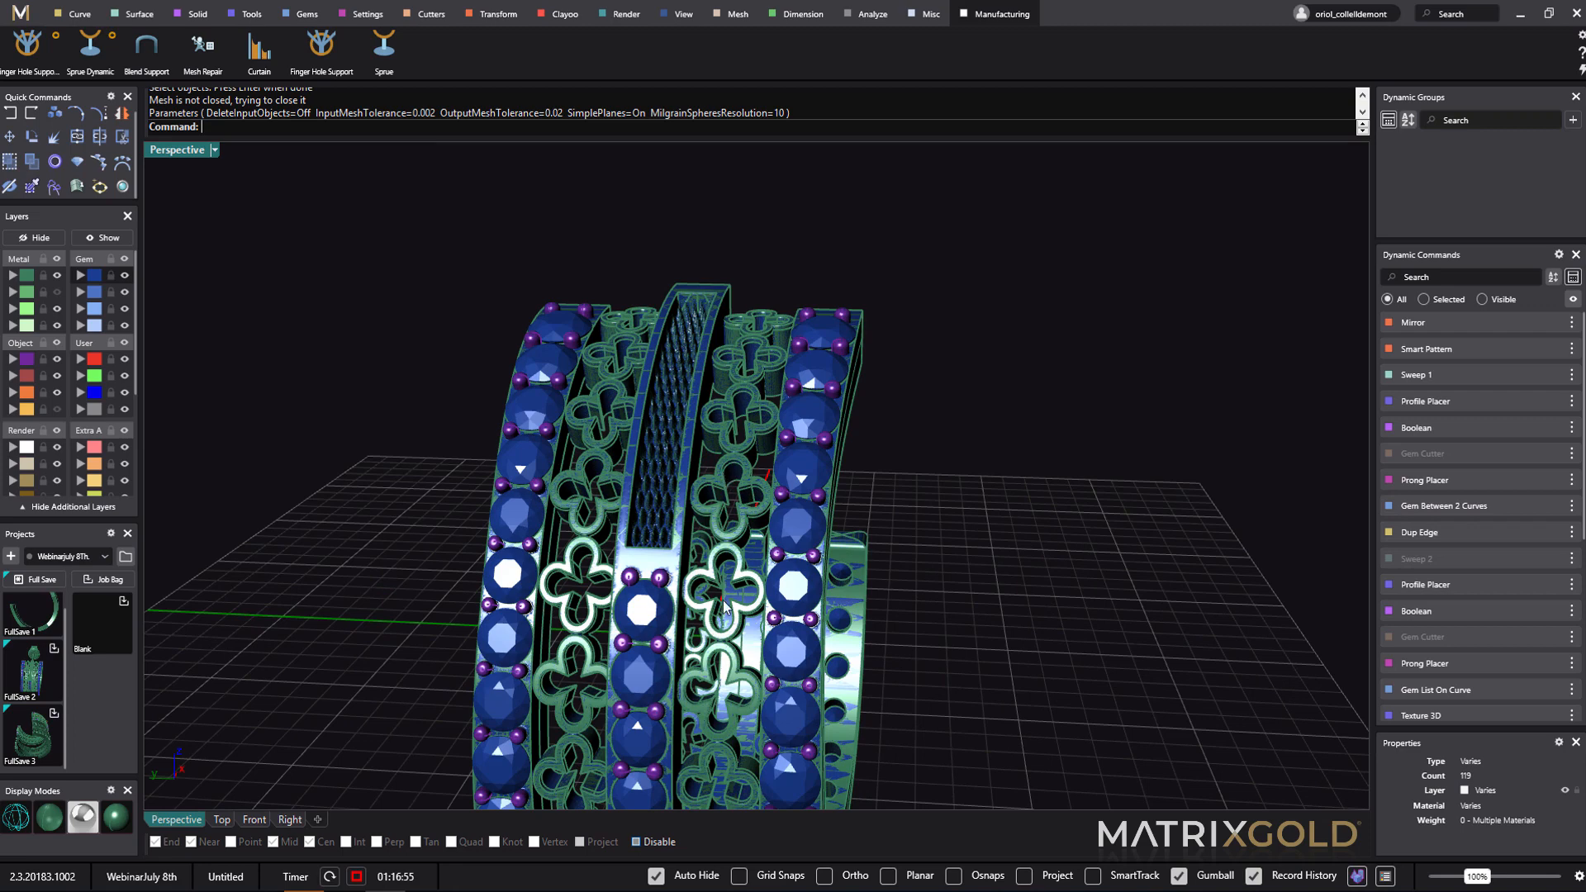
{"action": "left_click", "coordinate": [859, 573]}
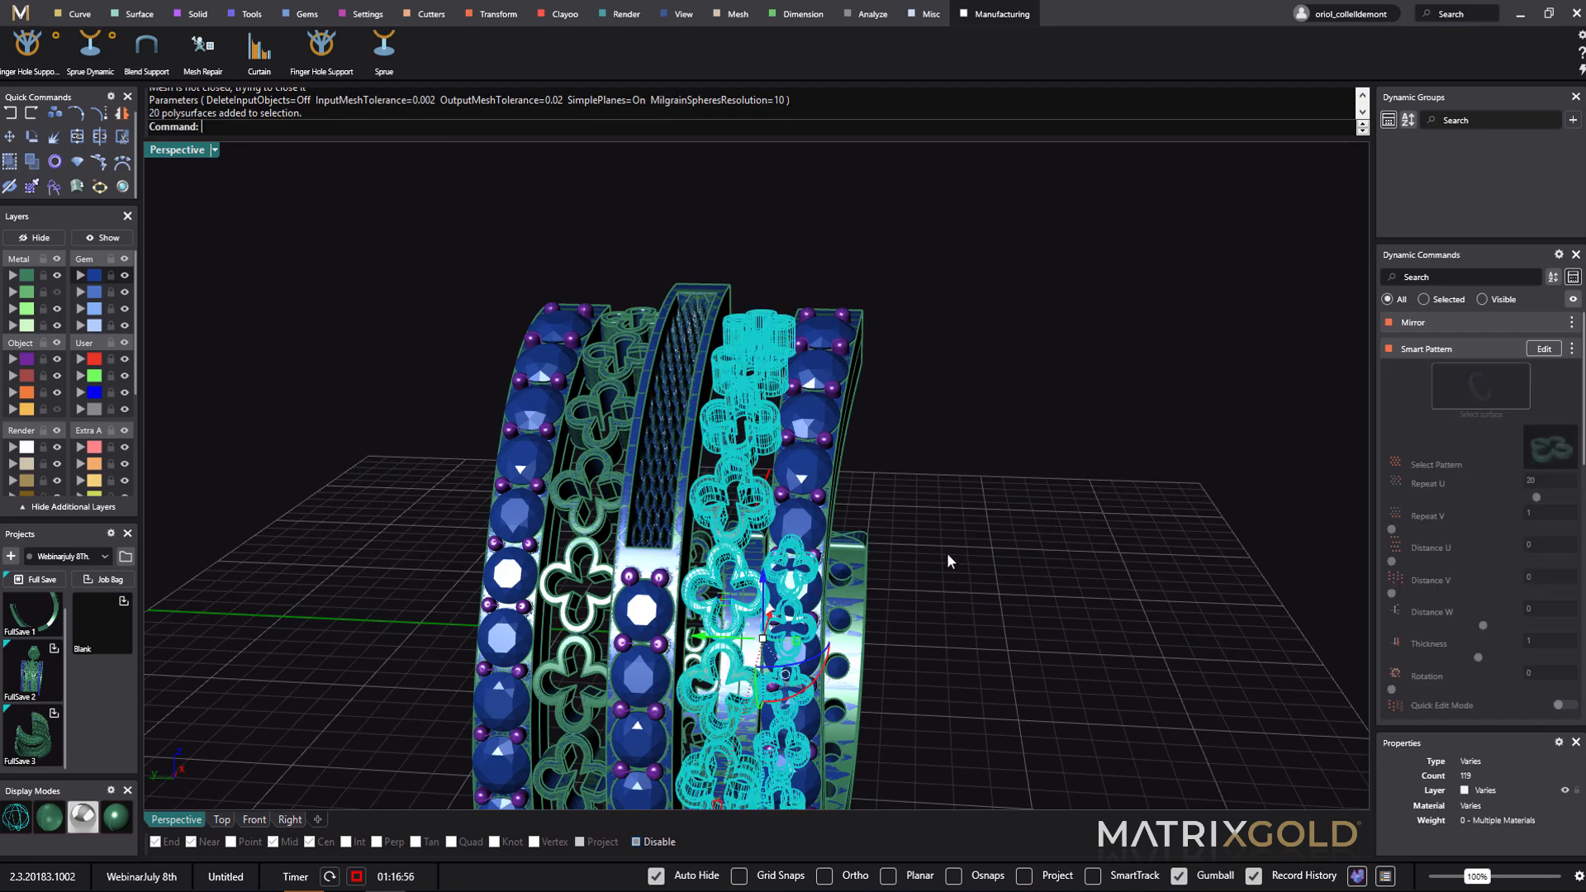
{"action": "left_click", "coordinate": [947, 554]}
{"action": "left_click", "coordinate": [857, 566]}
{"action": "left_click", "coordinate": [952, 552]}
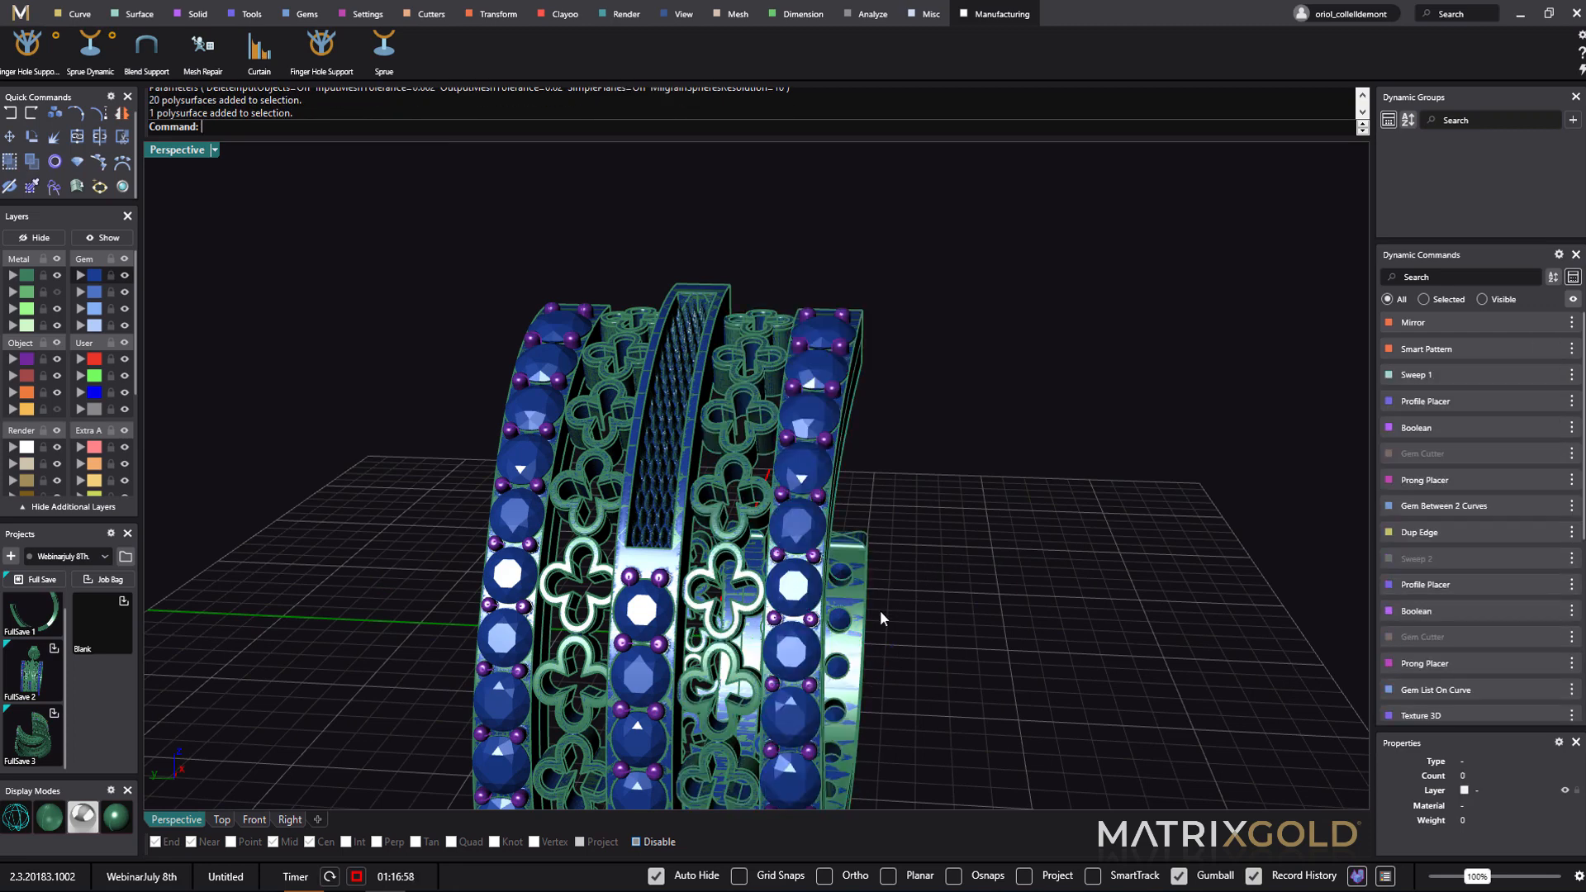
{"action": "right_click_drag", "start_coordinate": [880, 612], "coordinate": [919, 576]}
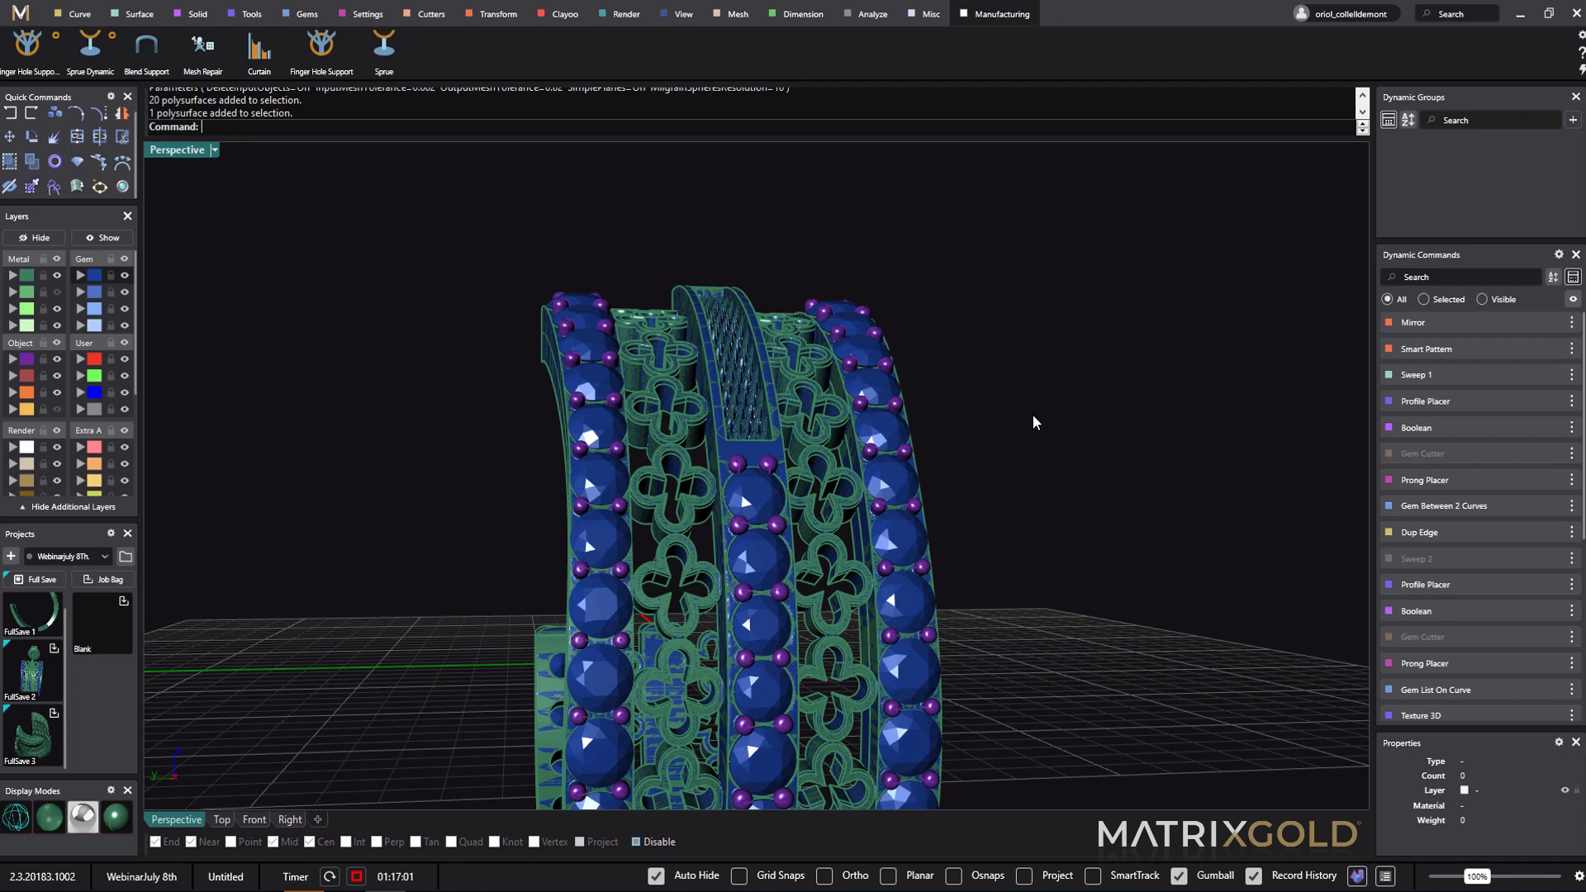
- Move the repaired mesh along the Y axis clear of the original bangle, and compare the two
{"action": "left_click", "coordinate": [859, 493]}
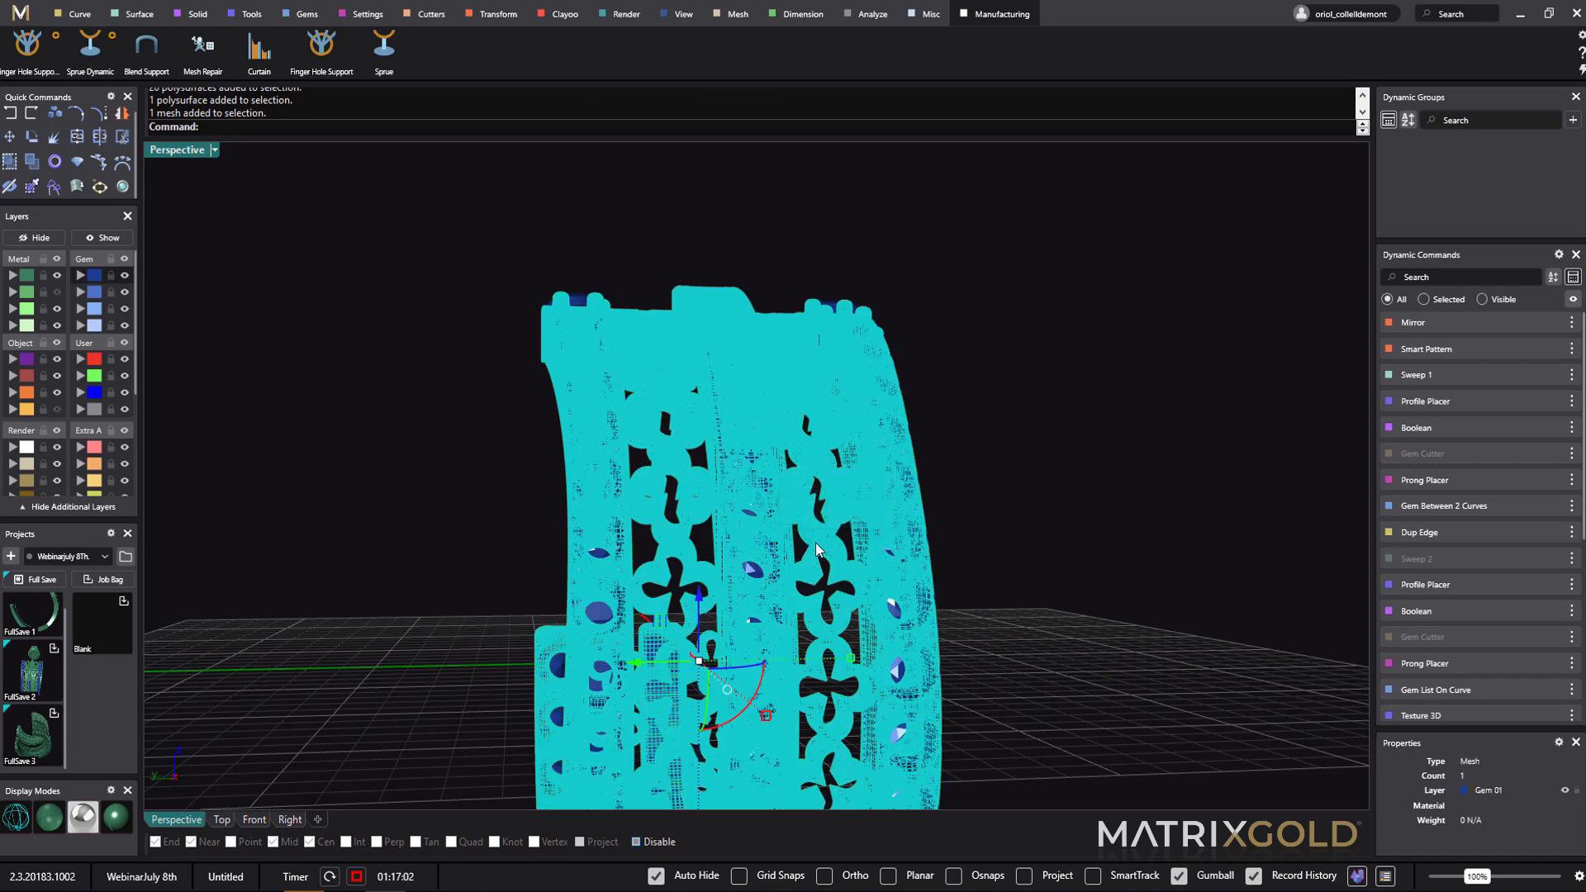
{"action": "left_click_drag", "start_coordinate": [634, 660], "coordinate": [288, 628]}
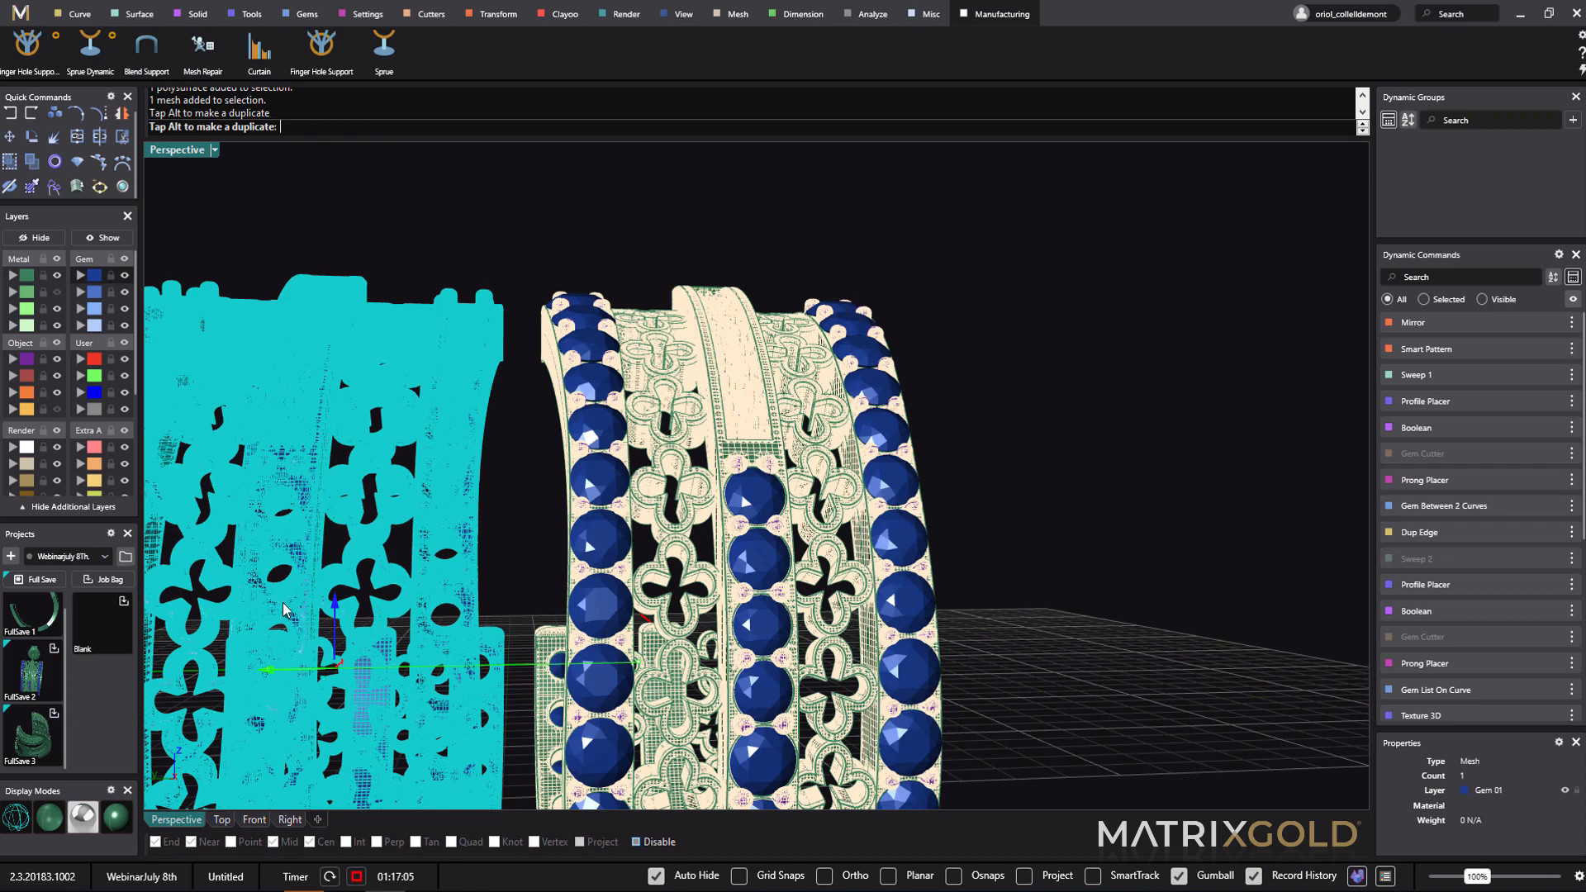
{"action": "left_click", "coordinate": [1051, 457]}
{"action": "right_click_drag", "start_coordinate": [1051, 457], "coordinate": [829, 588]}
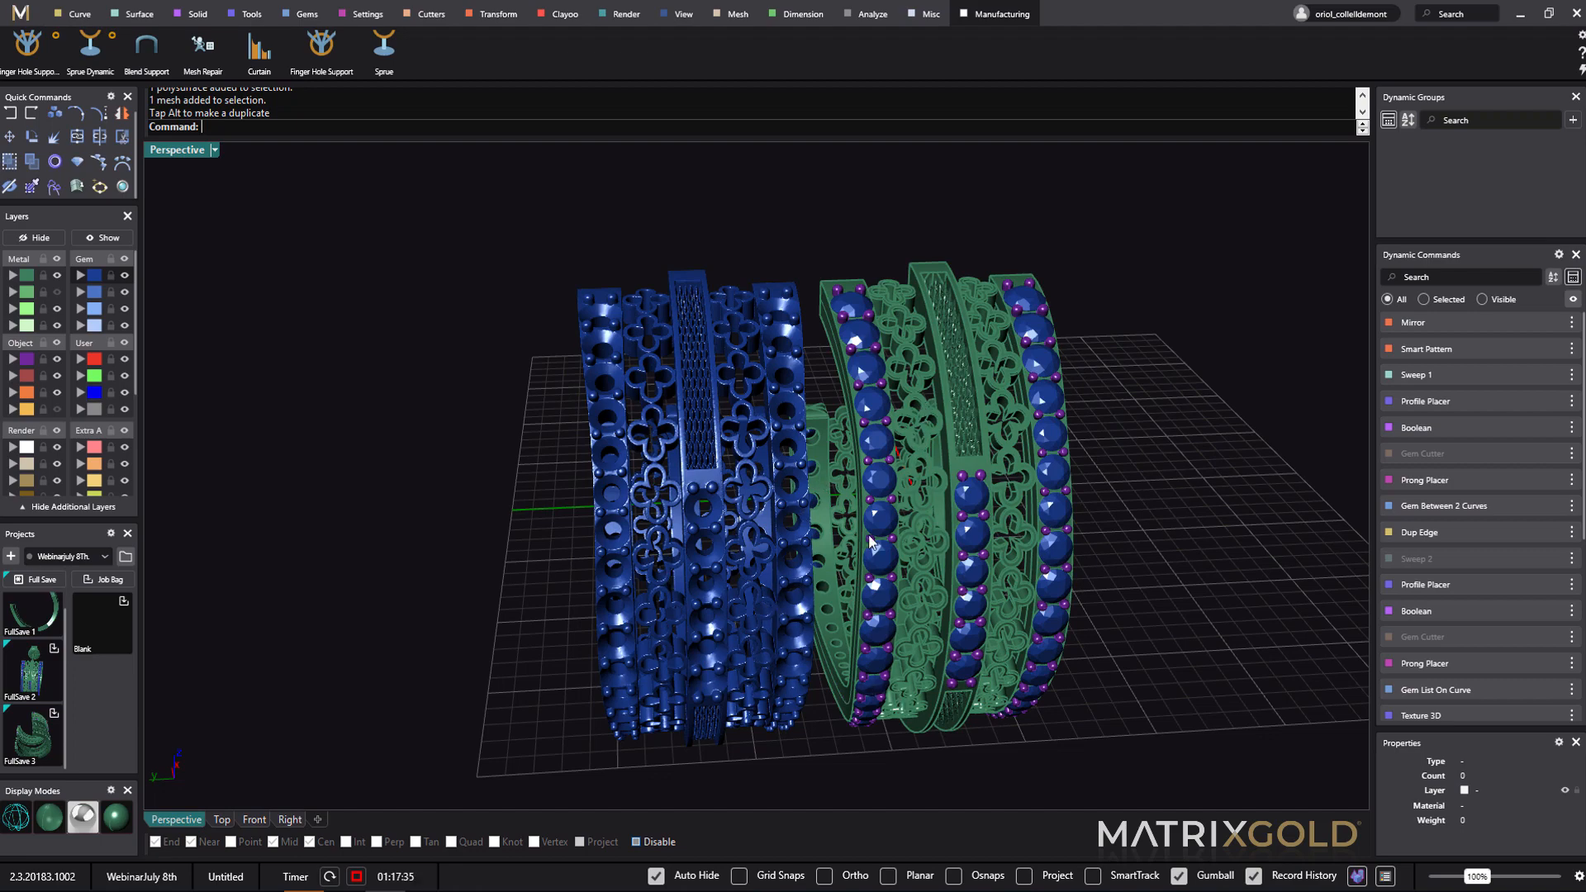
{"action": "mouse_move", "coordinate": [715, 542]}
{"action": "right_mouse_down"}
{"action": "mouse_move", "coordinate": [1048, 521]}
{"action": "mouse_move", "coordinate": [1218, 474]}
{"action": "mouse_move", "coordinate": [943, 561]}
{"action": "mouse_move", "coordinate": [676, 528]}
{"action": "mouse_move", "coordinate": [708, 503]}
{"action": "mouse_move", "coordinate": [689, 533]}
{"action": "right_mouse_up"}
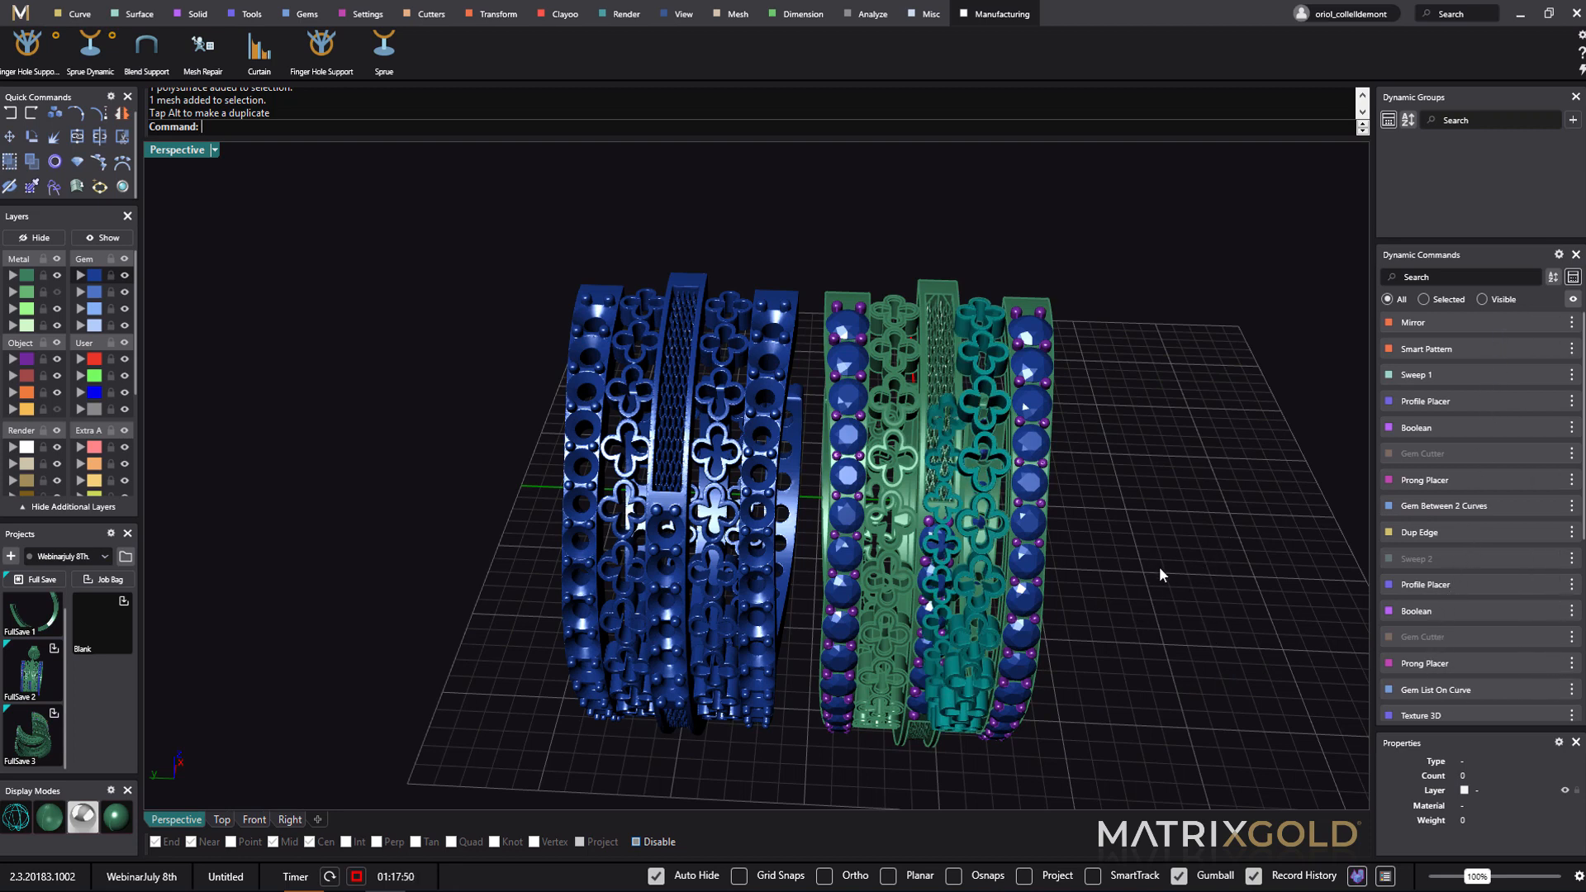
- Delete the repaired mesh standing beside the original bangle
{"action": "right_click_drag", "start_coordinate": [1092, 669], "coordinate": [707, 615]}
{"action": "left_click", "coordinate": [707, 621]}
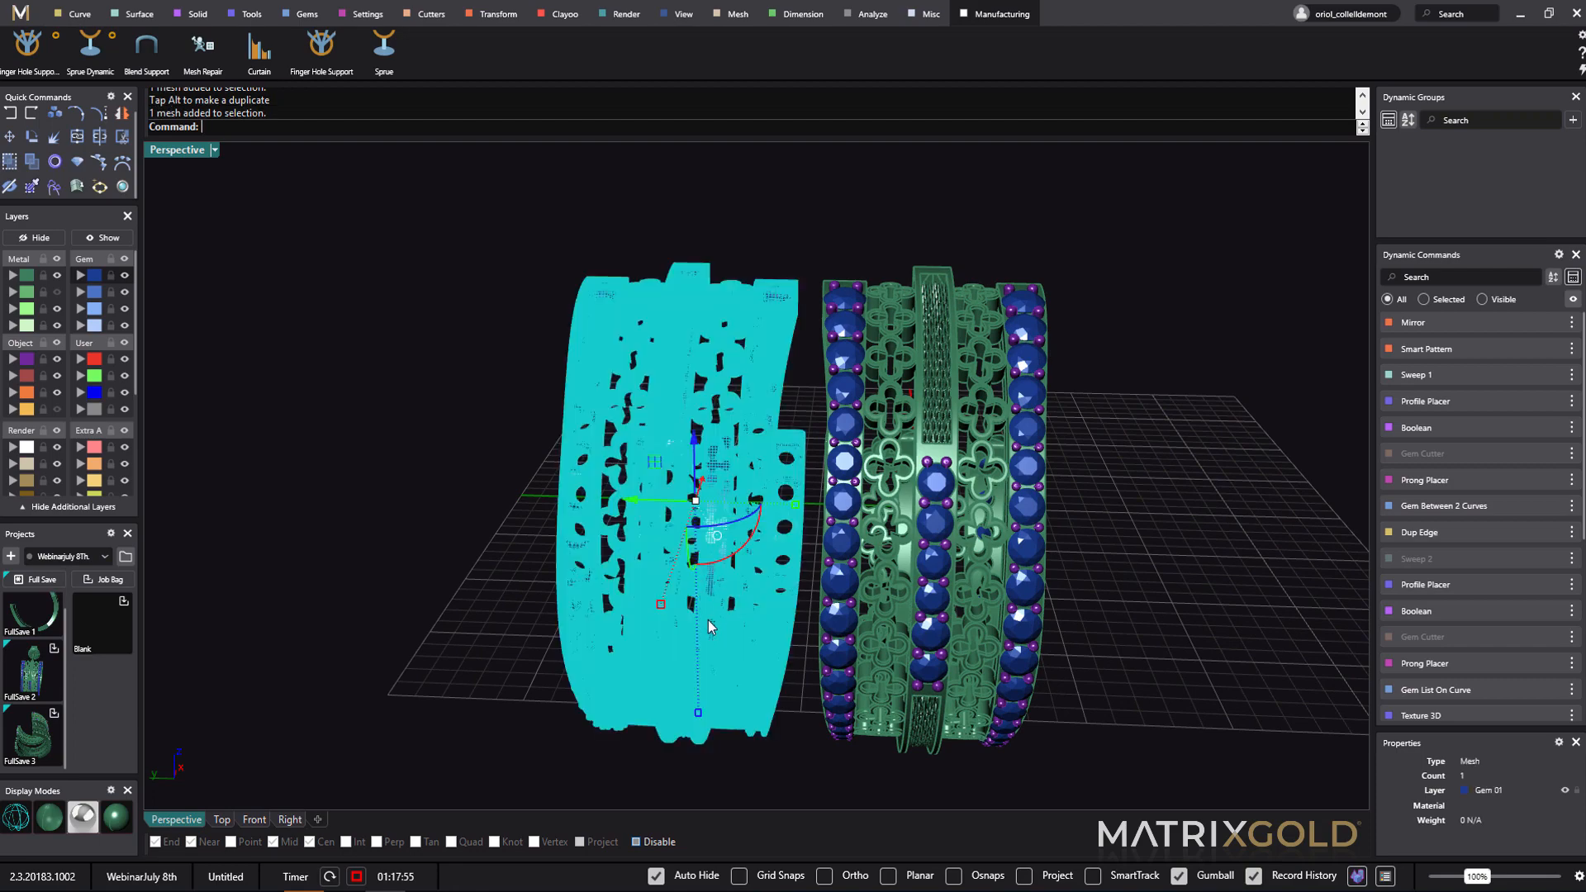
{"action": "key", "text": "Delete"}
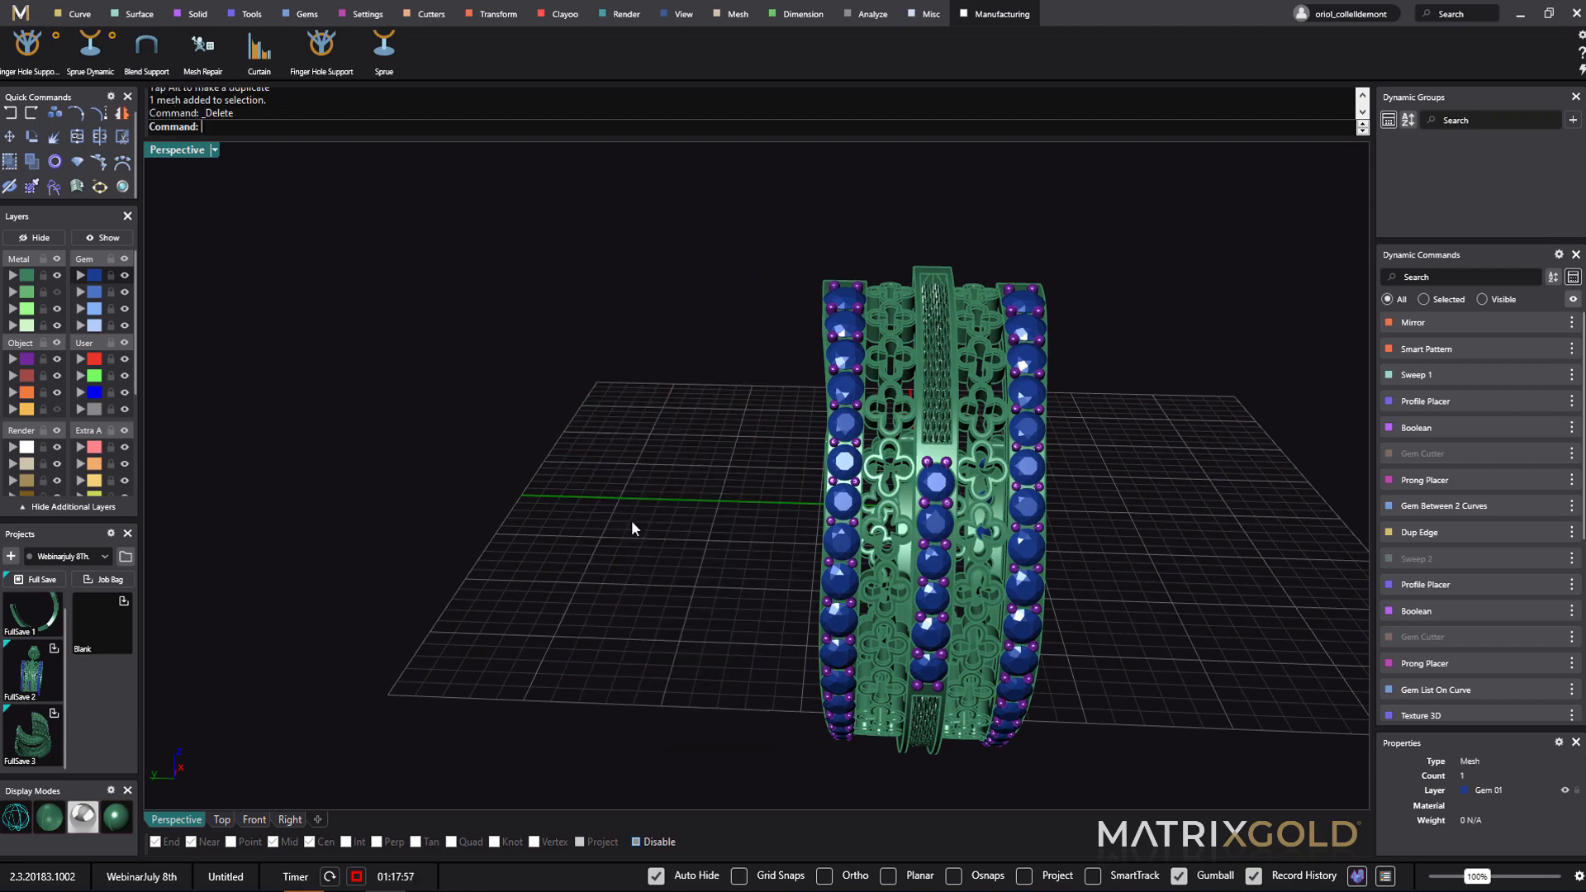
- Import finding 03, the earring post with its back, from the Findings collection, and leave the collection browser
{"action": "right_click_drag", "start_coordinate": [697, 548], "coordinate": [350, 611]}
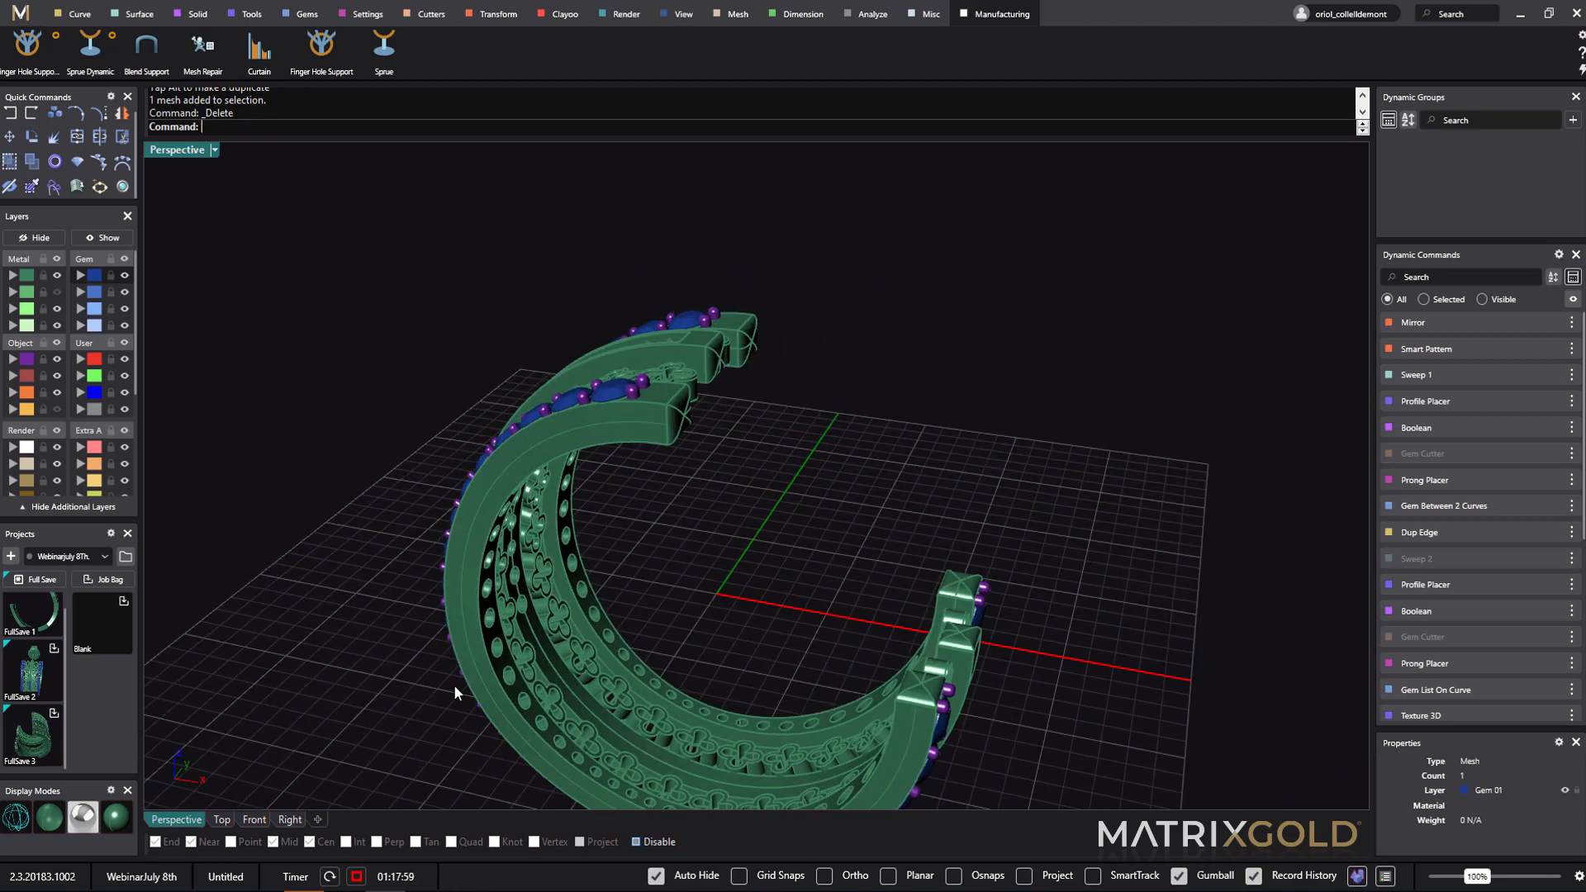
{"action": "right_click_drag", "start_coordinate": [455, 692], "coordinate": [351, 687]}
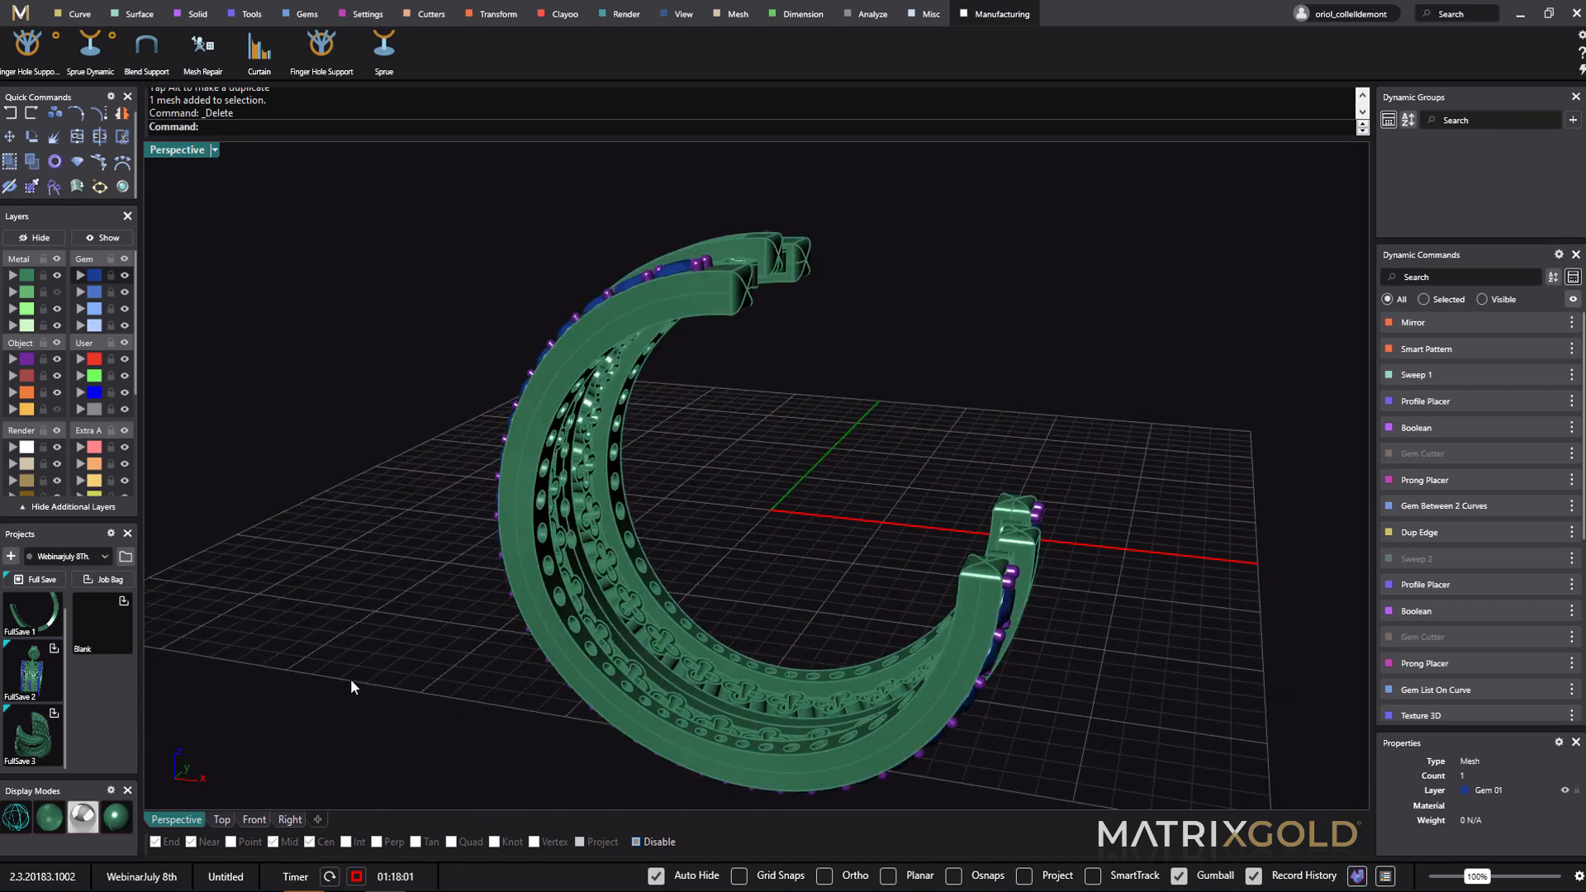
{"action": "left_click", "coordinate": [124, 565]}
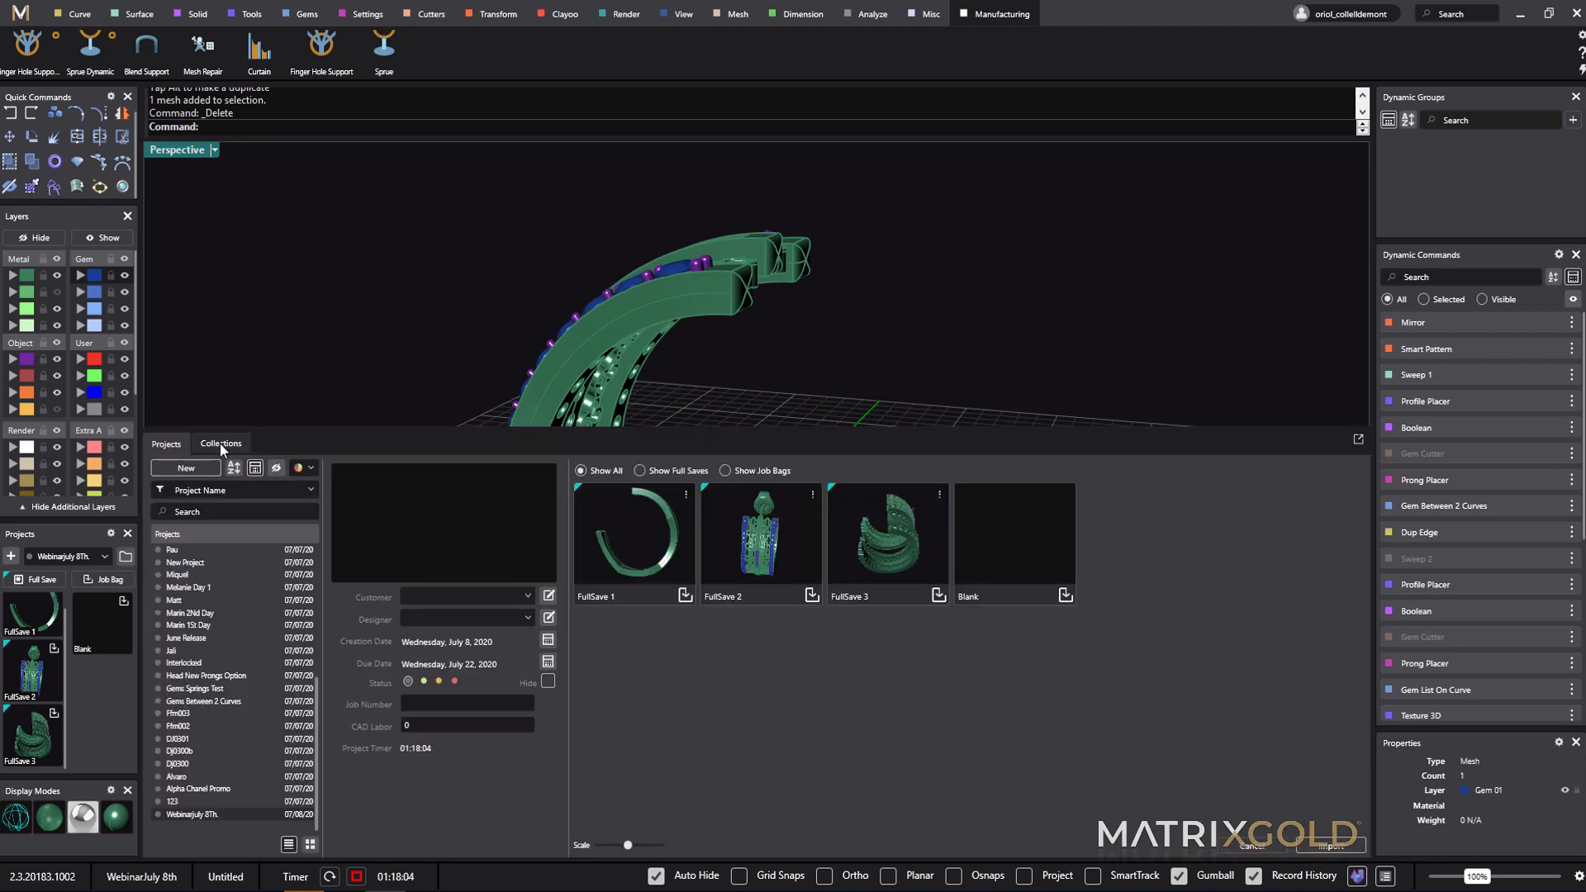
{"action": "left_click", "coordinate": [220, 444]}
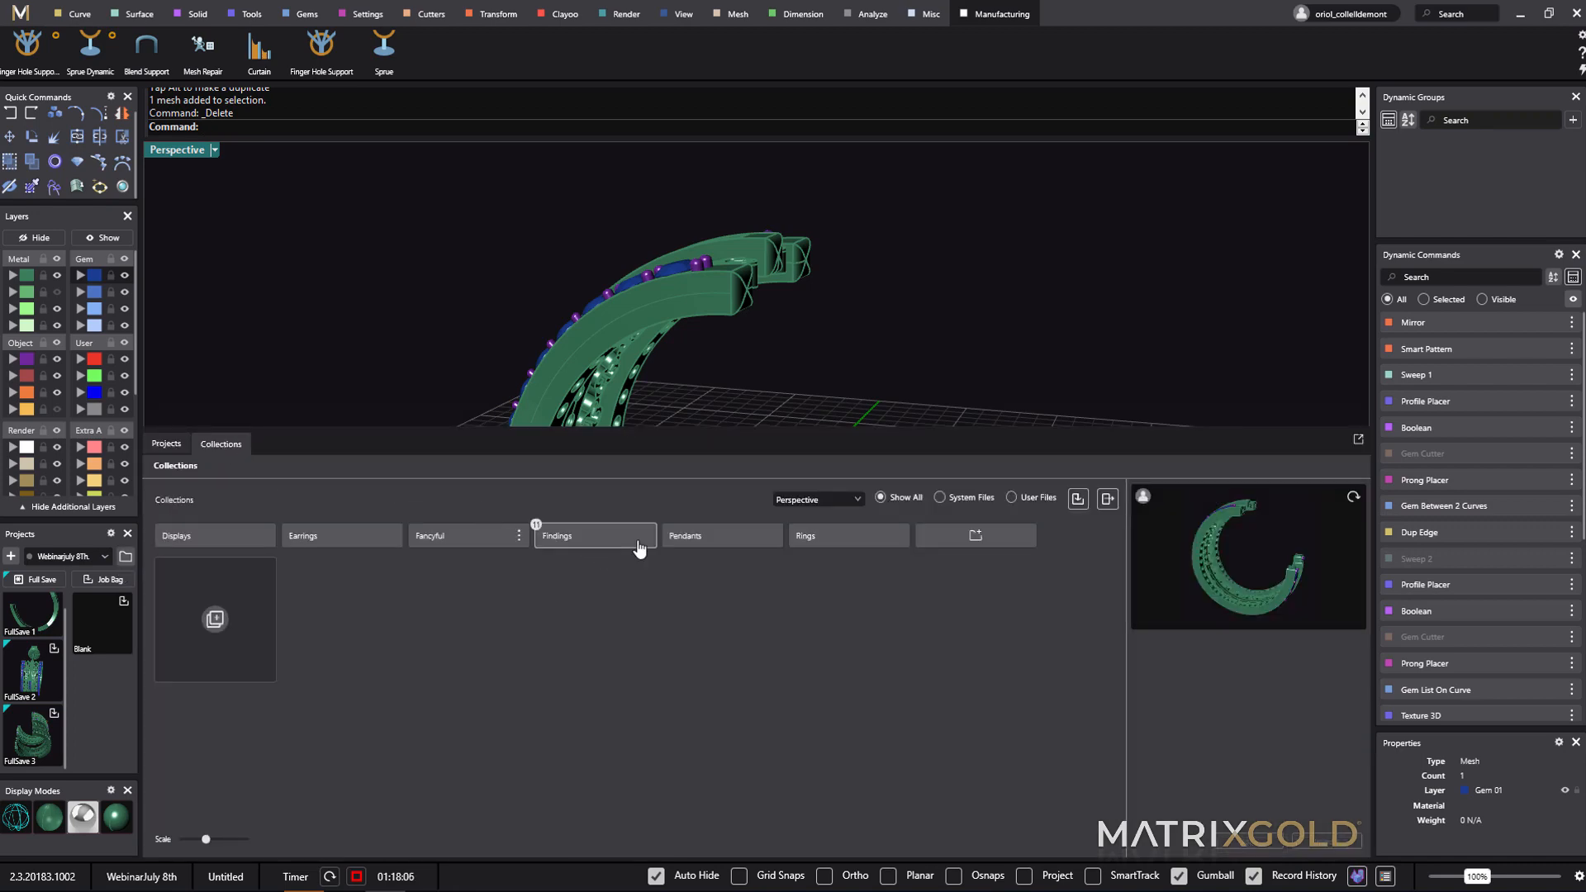
{"action": "left_click", "coordinate": [595, 539]}
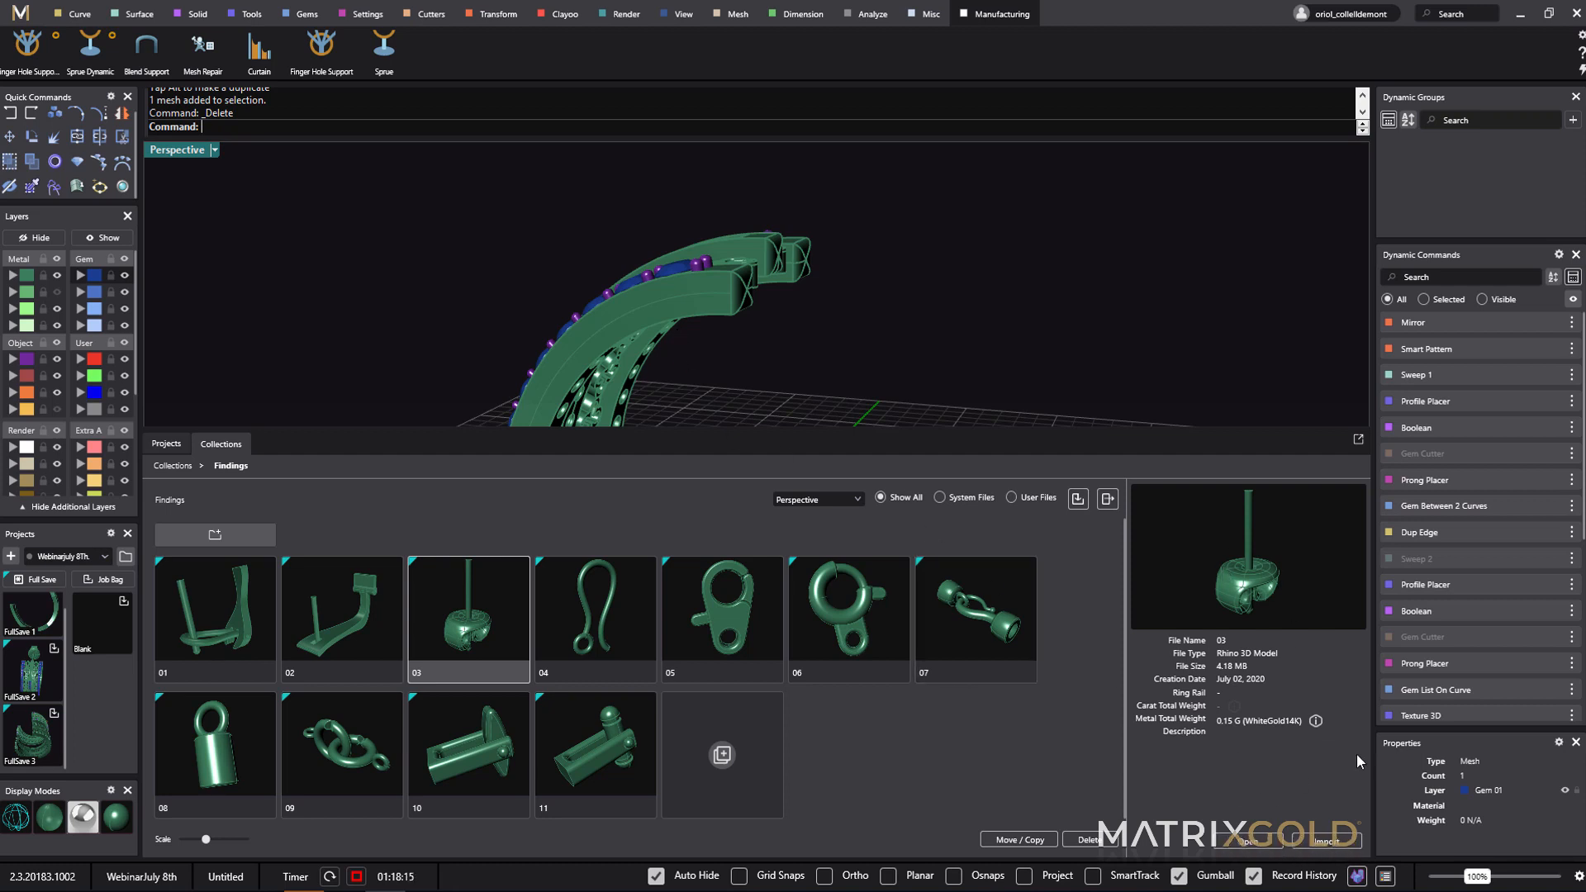
{"action": "left_click", "coordinate": [1337, 841]}
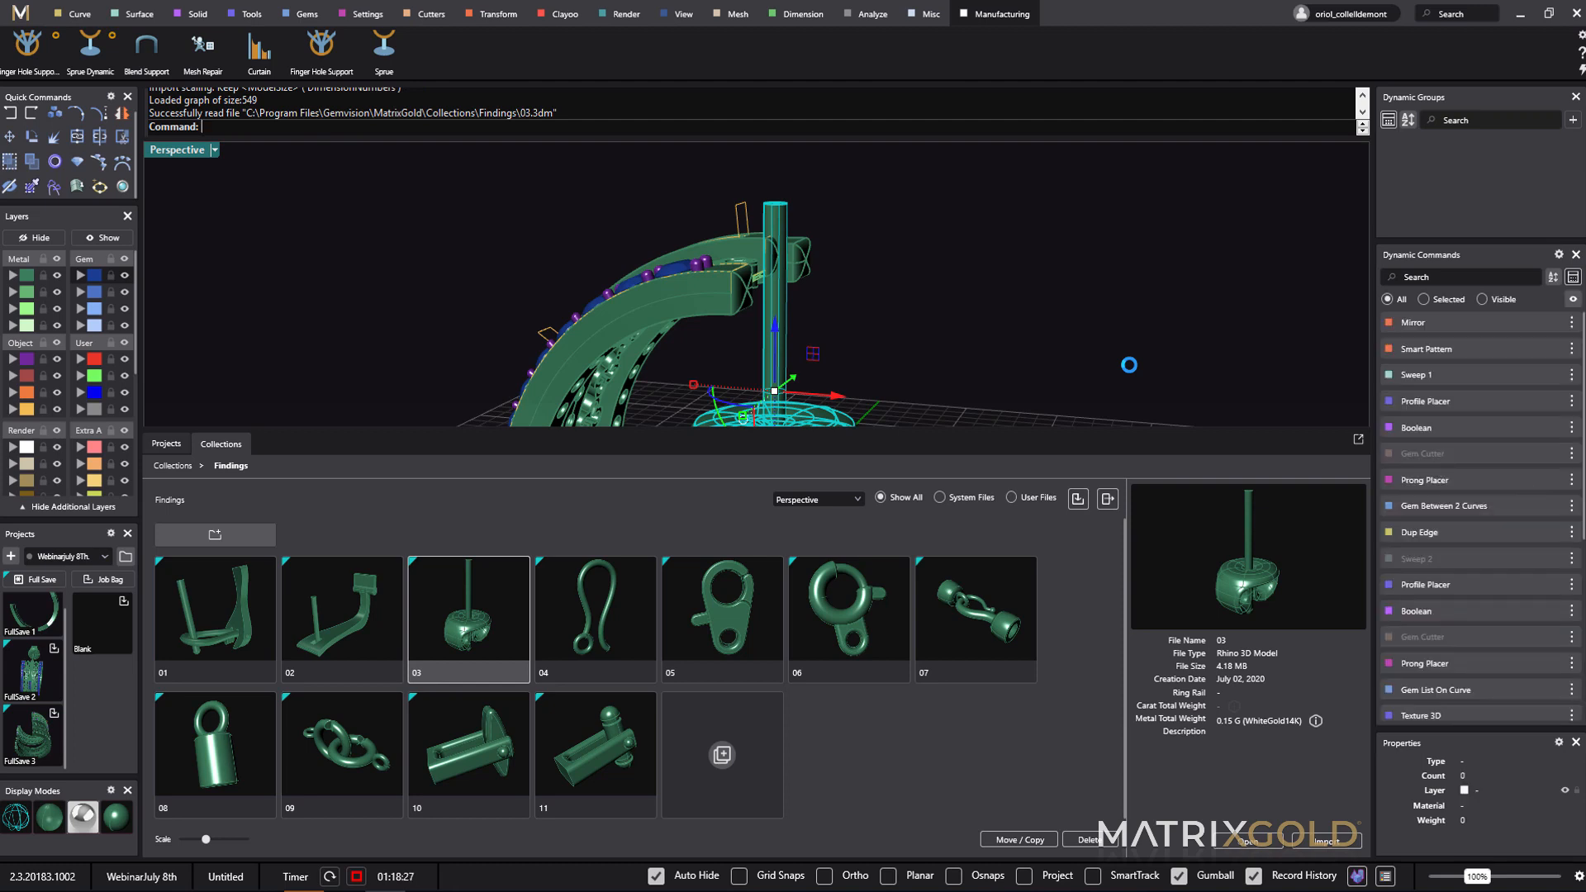
{"action": "left_click", "coordinate": [955, 330]}
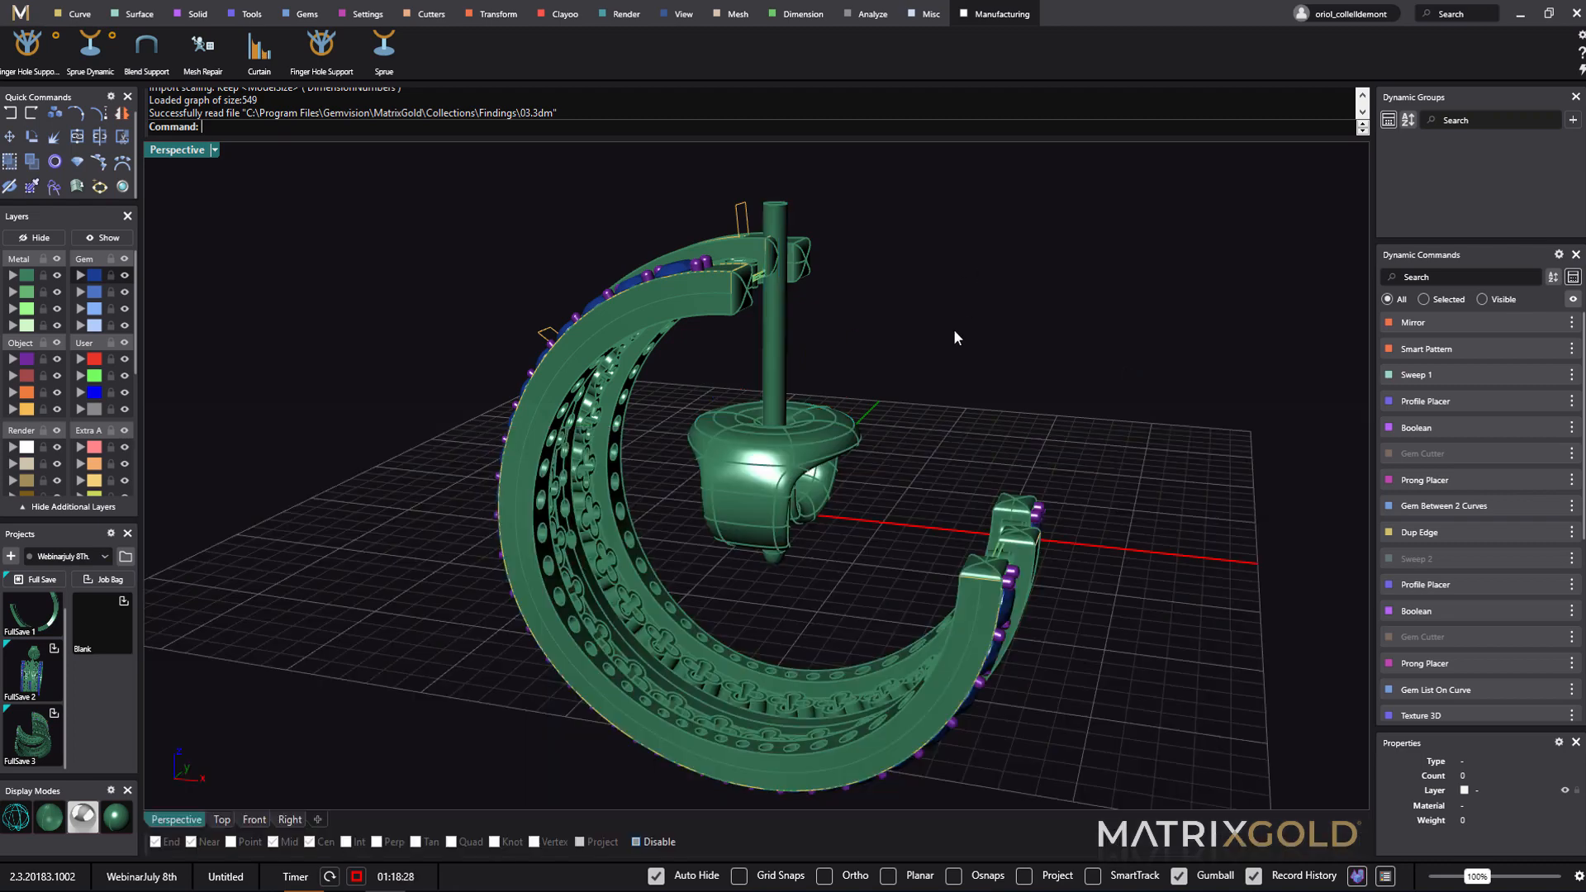
- Rotate the imported post and back to lie horizontally, and place it against the upper end of the middle band
{"action": "right_click_drag", "start_coordinate": [955, 330], "coordinate": [1014, 367]}
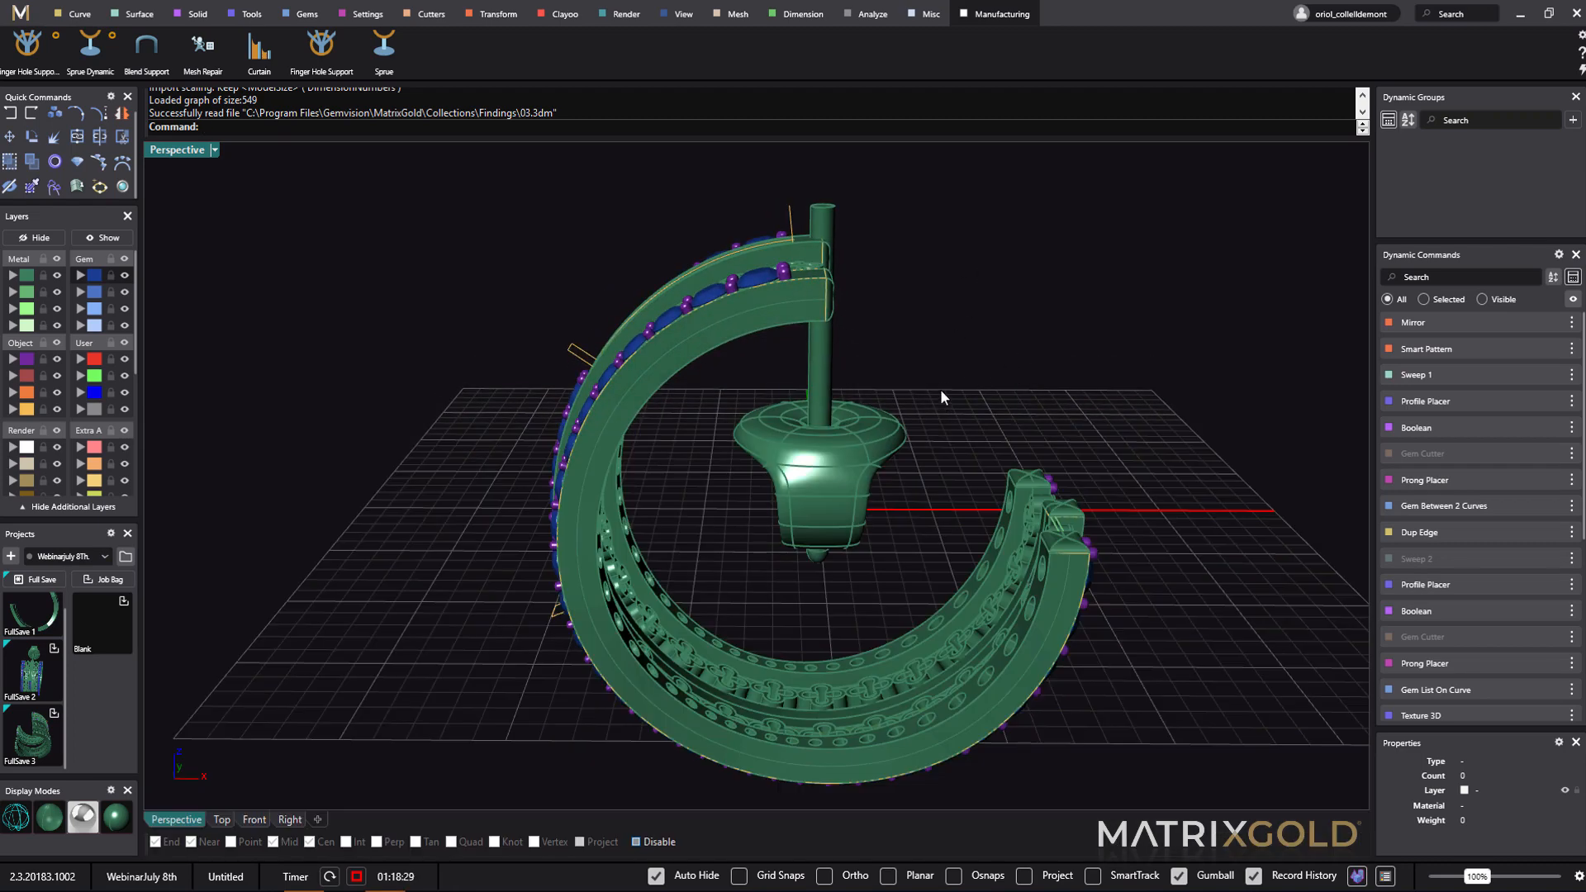
{"action": "left_click", "coordinate": [816, 505]}
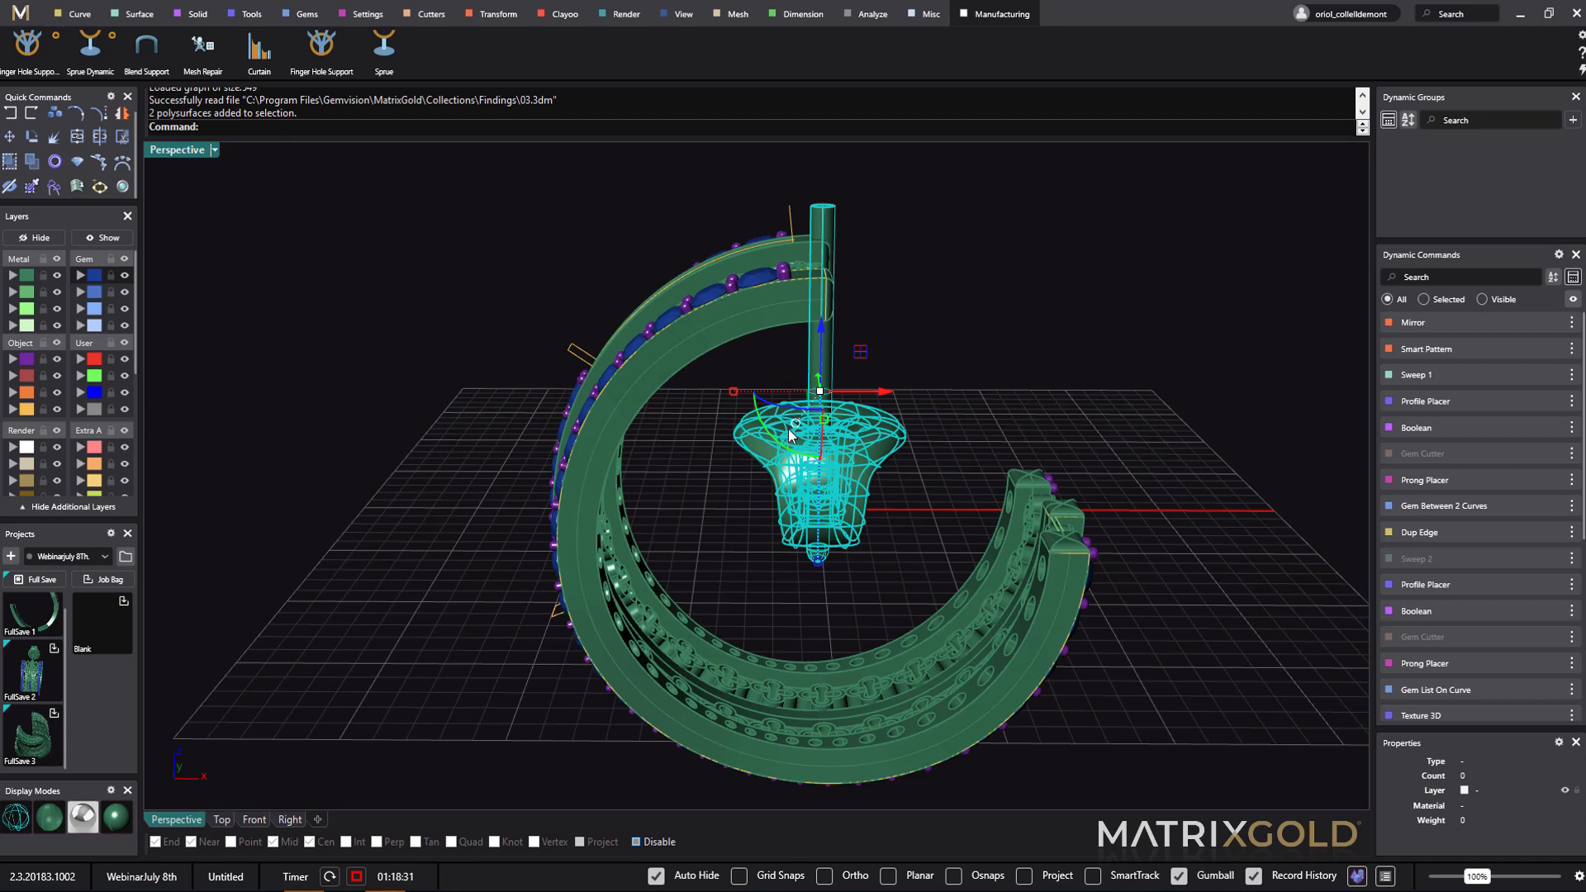
{"action": "left_click_drag", "start_coordinate": [798, 453], "coordinate": [966, 221]}
{"action": "right_click_drag", "start_coordinate": [1164, 372], "coordinate": [885, 513]}
{"action": "left_click", "coordinate": [1143, 428]}
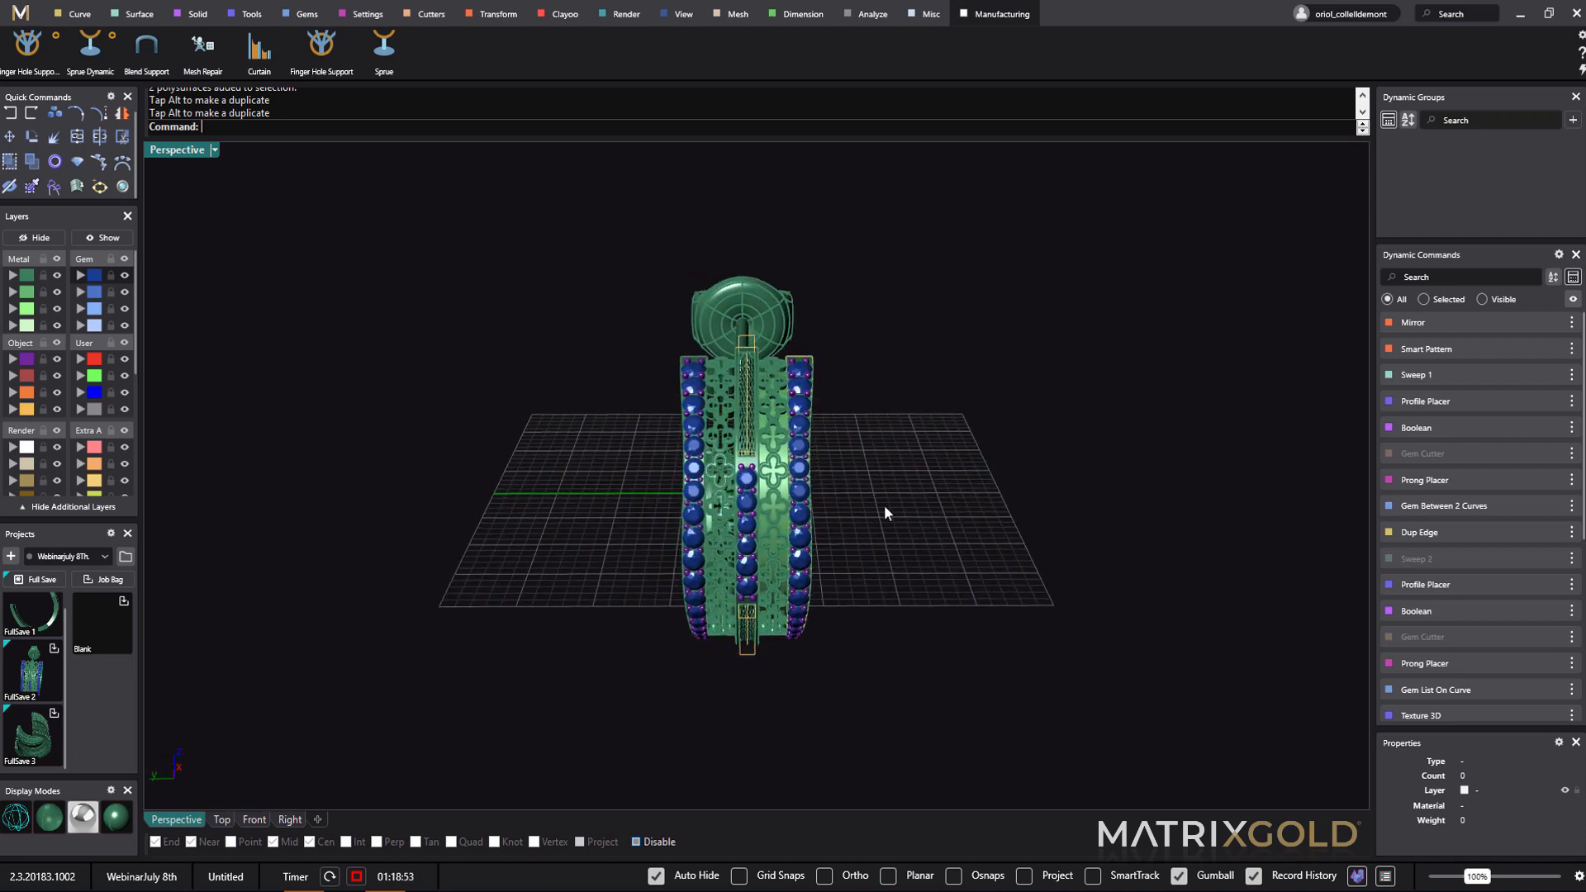
- Hide the second Metal layer holding the plain surface under the clover bands, and check the piece from the side
{"action": "scroll", "coordinate": [885, 513], "scroll_direction": "up", "scroll_amount": 5}
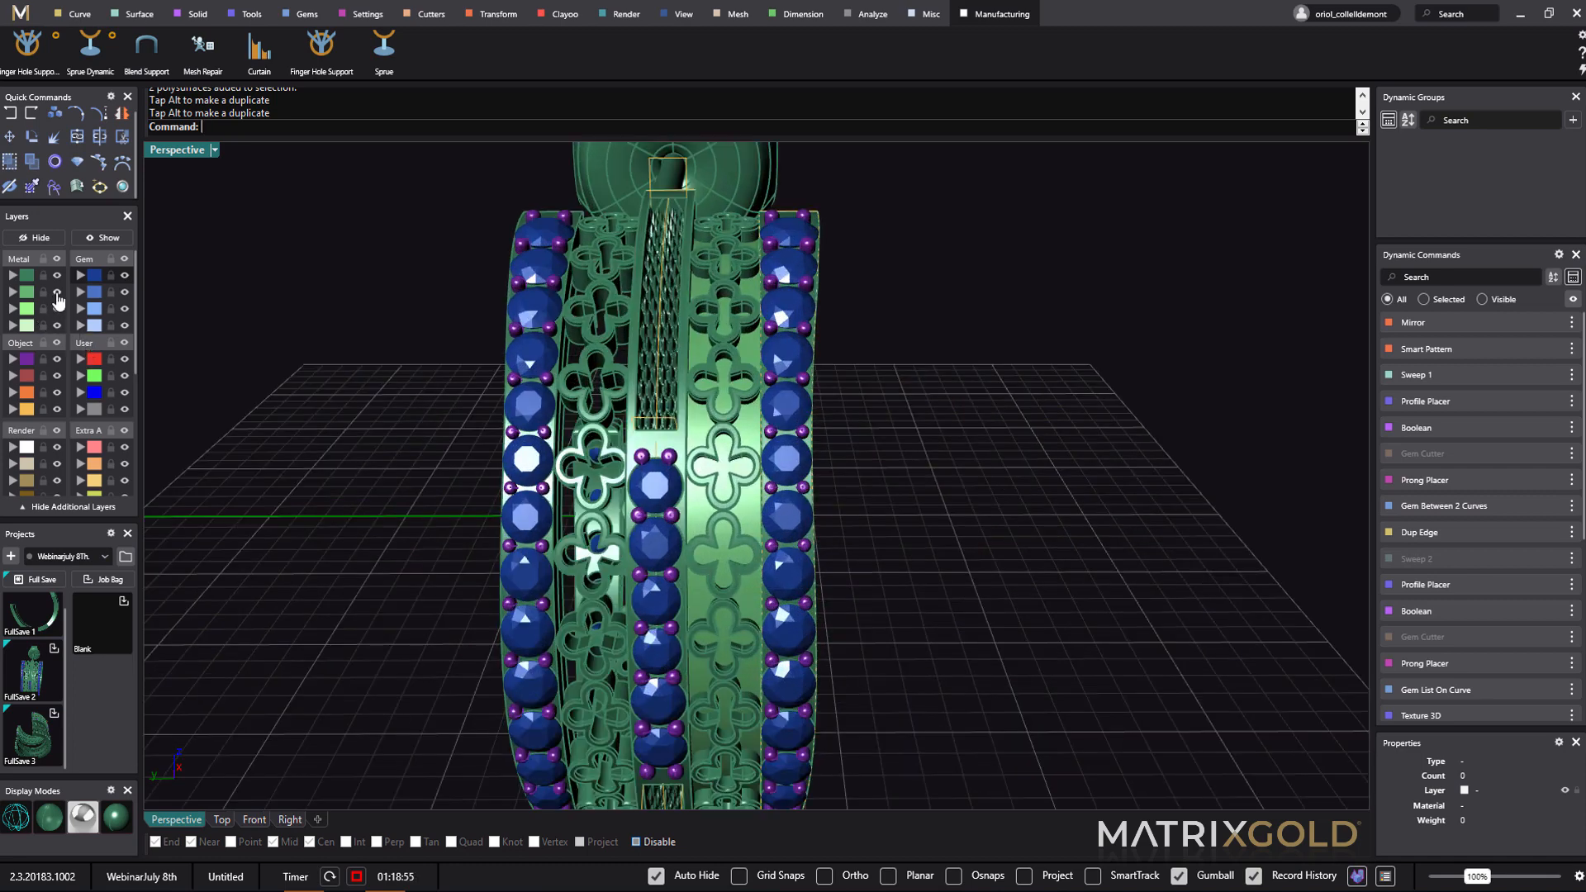
{"action": "left_click", "coordinate": [57, 293]}
{"action": "right_click_drag", "start_coordinate": [979, 494], "coordinate": [1041, 488]}
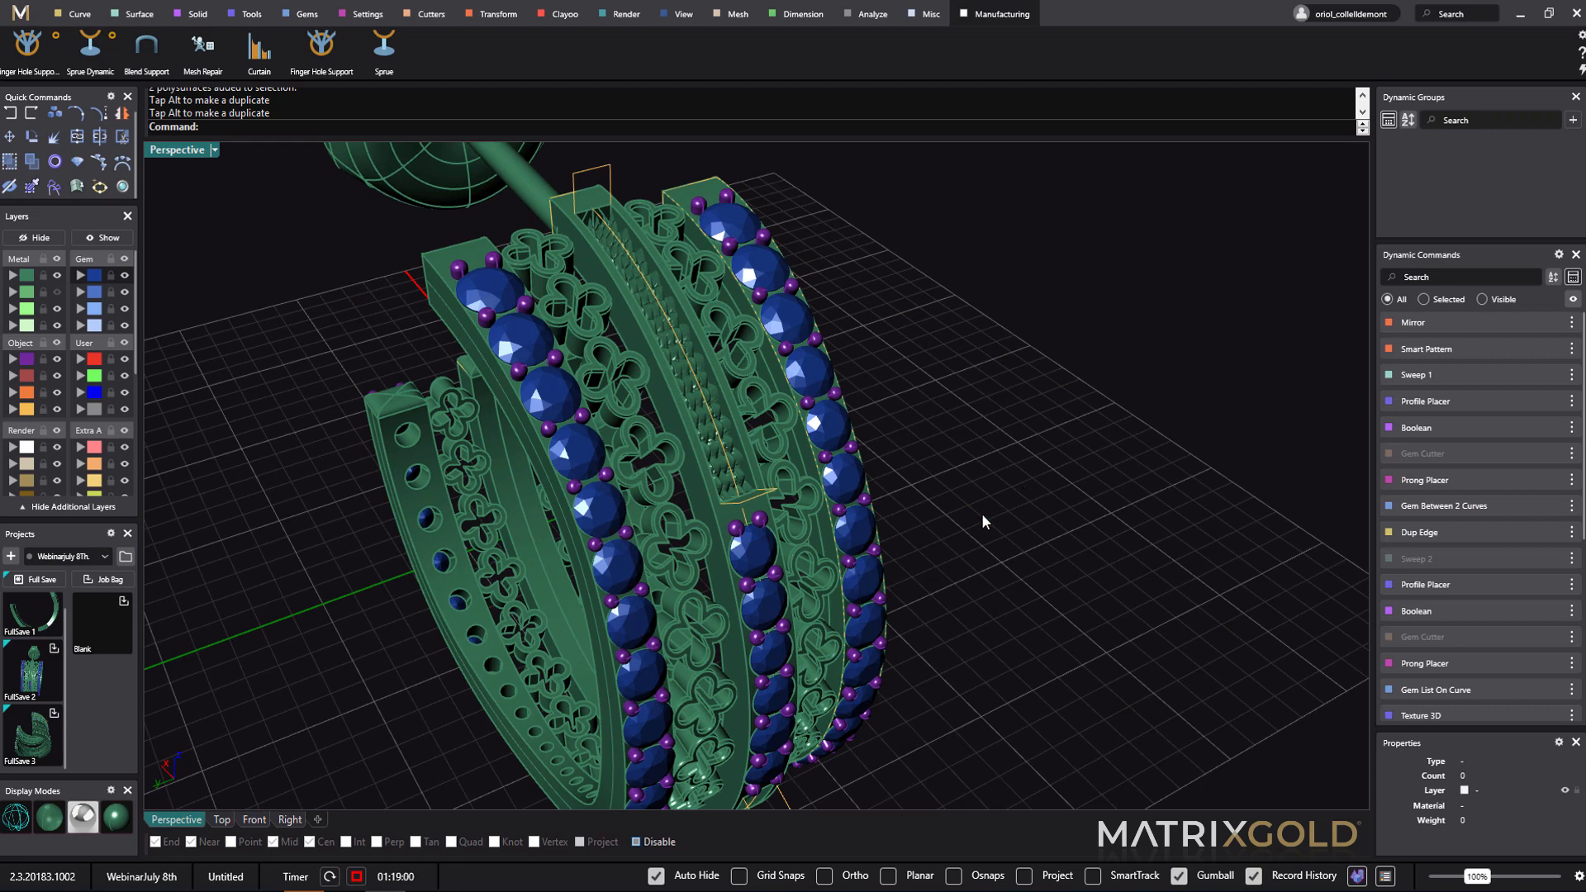
{"action": "mouse_move", "coordinate": [1049, 501]}
{"action": "right_mouse_down"}
{"action": "mouse_move", "coordinate": [1073, 488]}
{"action": "mouse_move", "coordinate": [1043, 496]}
{"action": "right_mouse_up"}
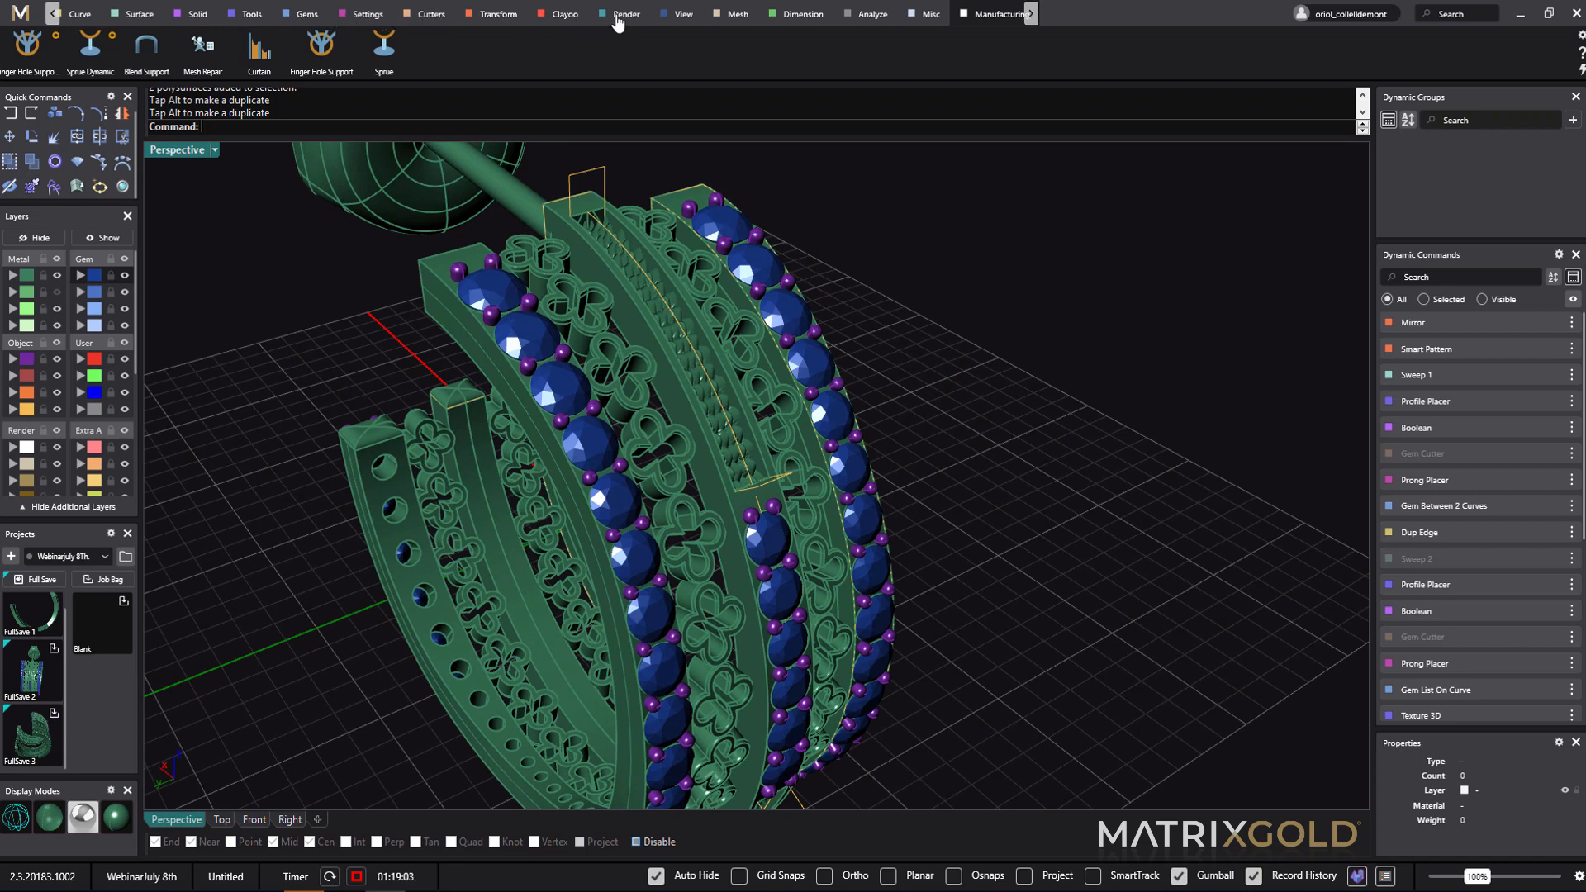
- Open Render Studio and show its library of metal and gem materials
{"action": "left_click", "coordinate": [617, 23]}
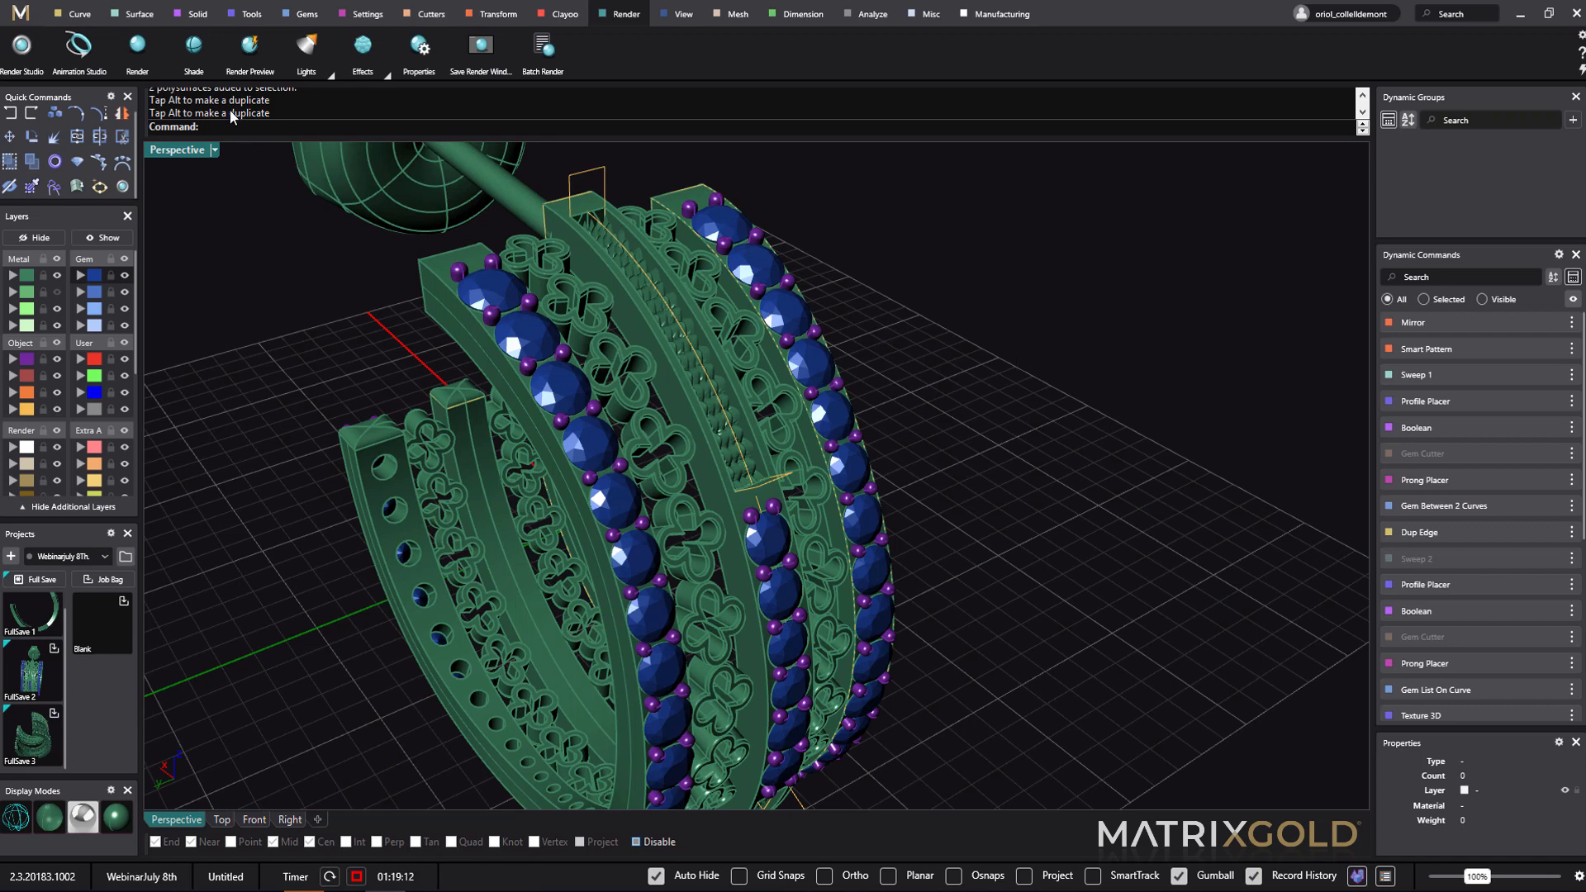
{"action": "left_click", "coordinate": [22, 45]}
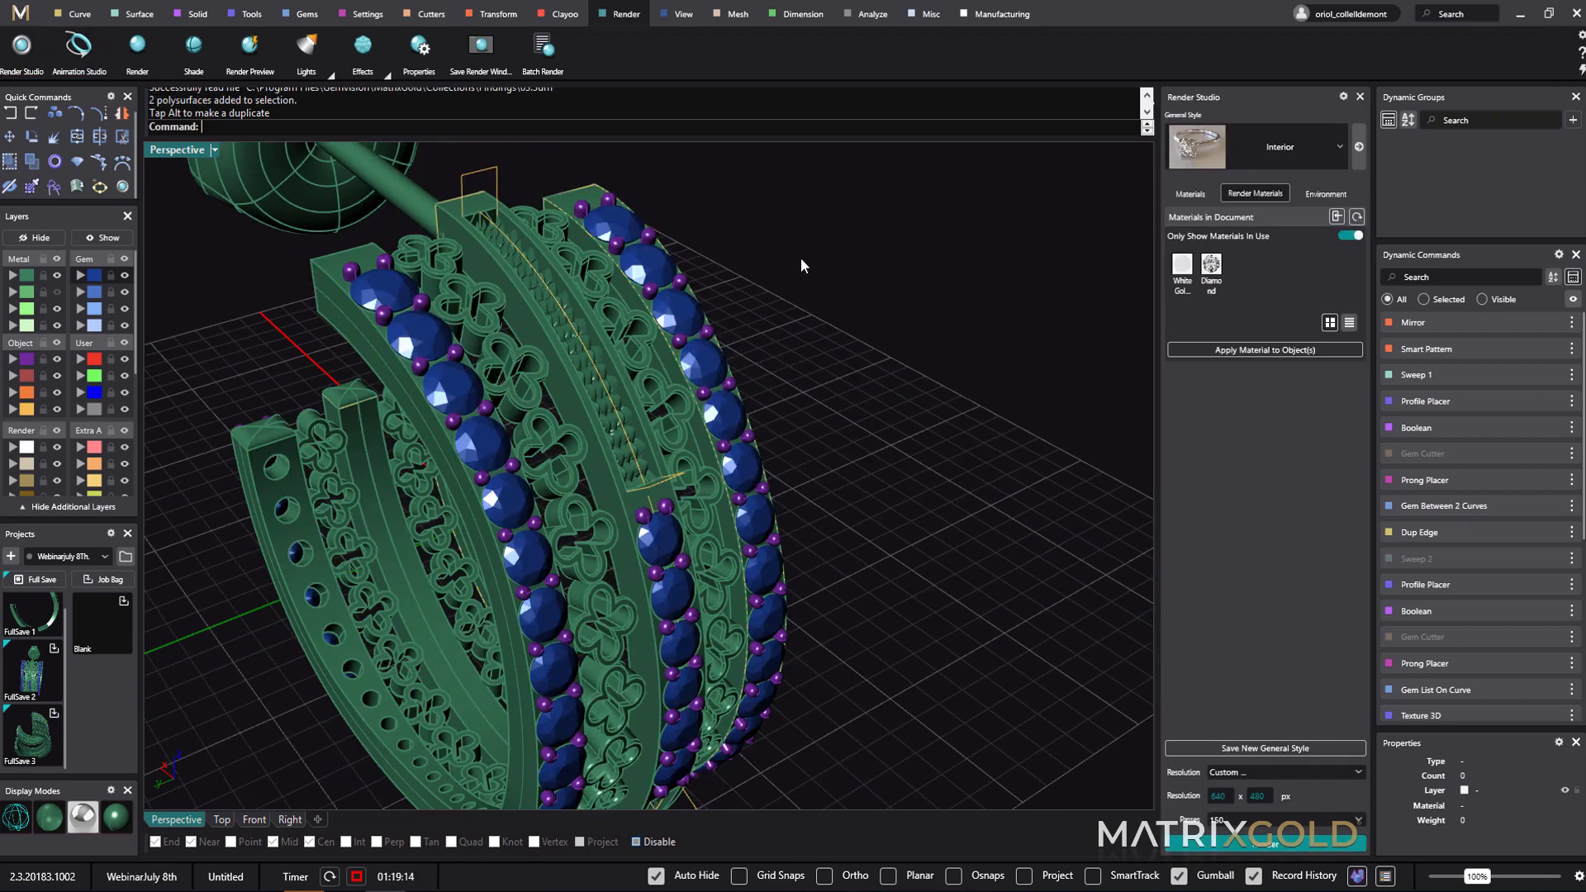
{"action": "right_click_drag", "start_coordinate": [964, 509], "coordinate": [919, 489]}
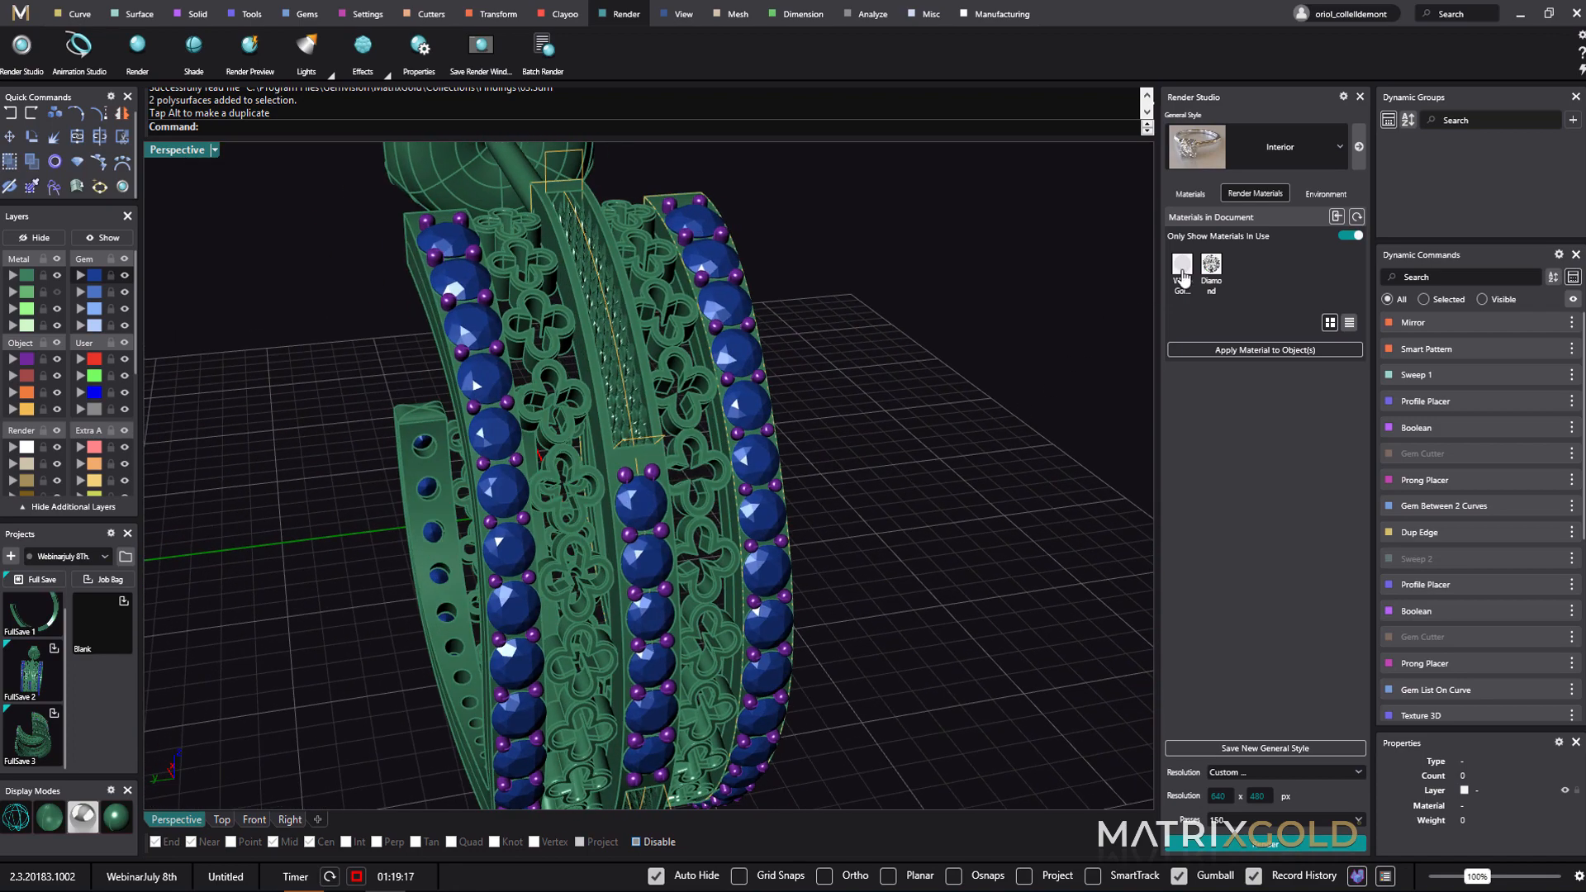
{"action": "left_click", "coordinate": [1193, 195]}
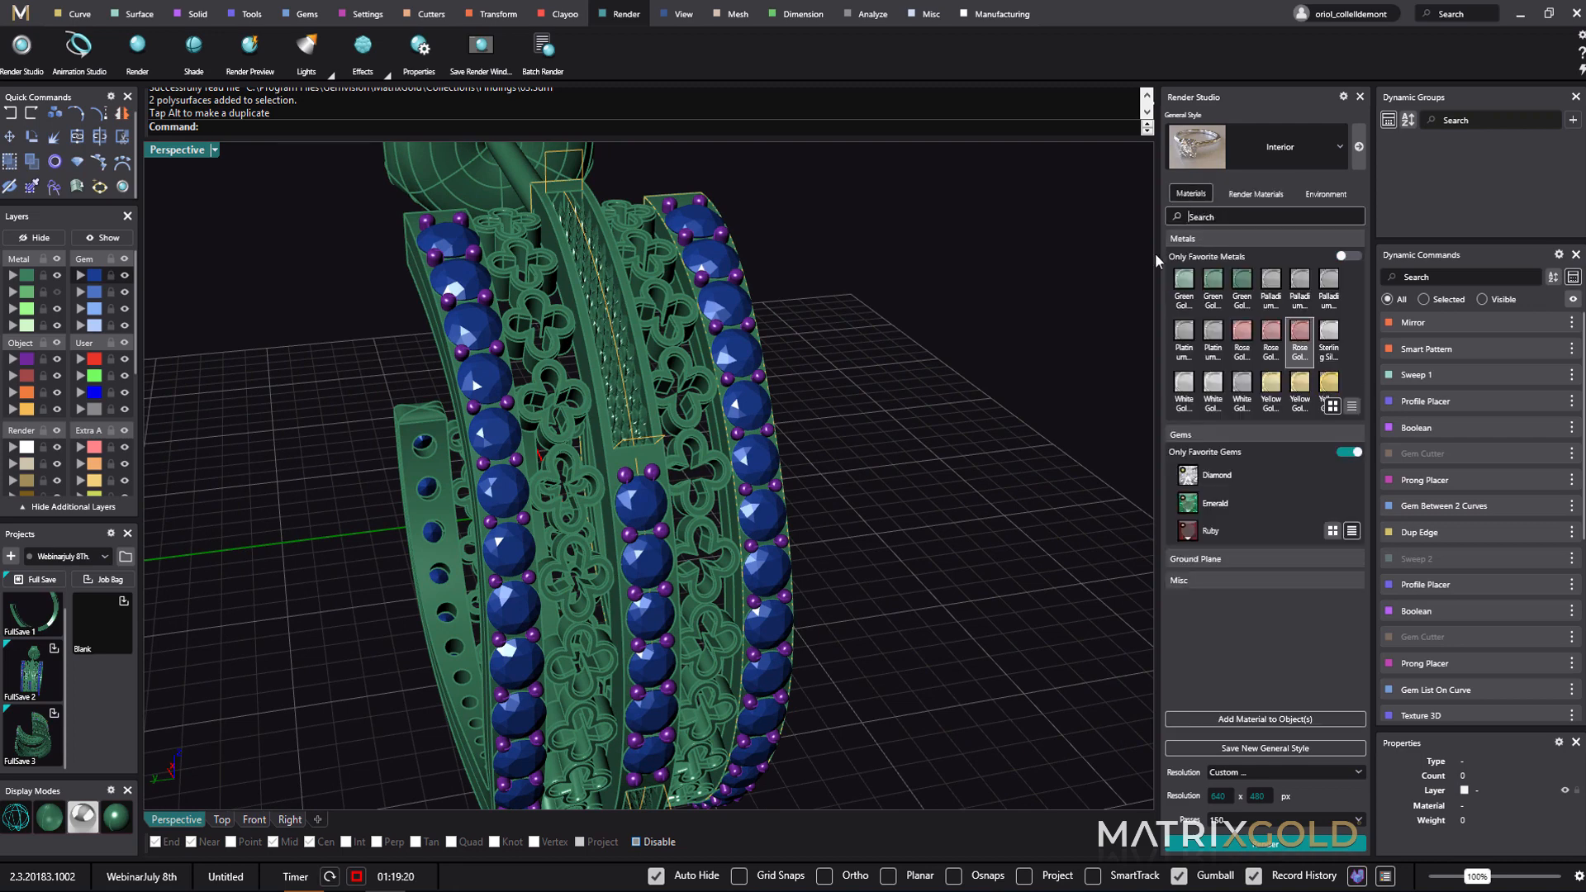
- Ungroup the mirrored outer band with its gems, prongs and clover pattern
{"action": "left_click", "coordinate": [709, 506]}
{"action": "left_click", "coordinate": [575, 380], "text": "shift"}
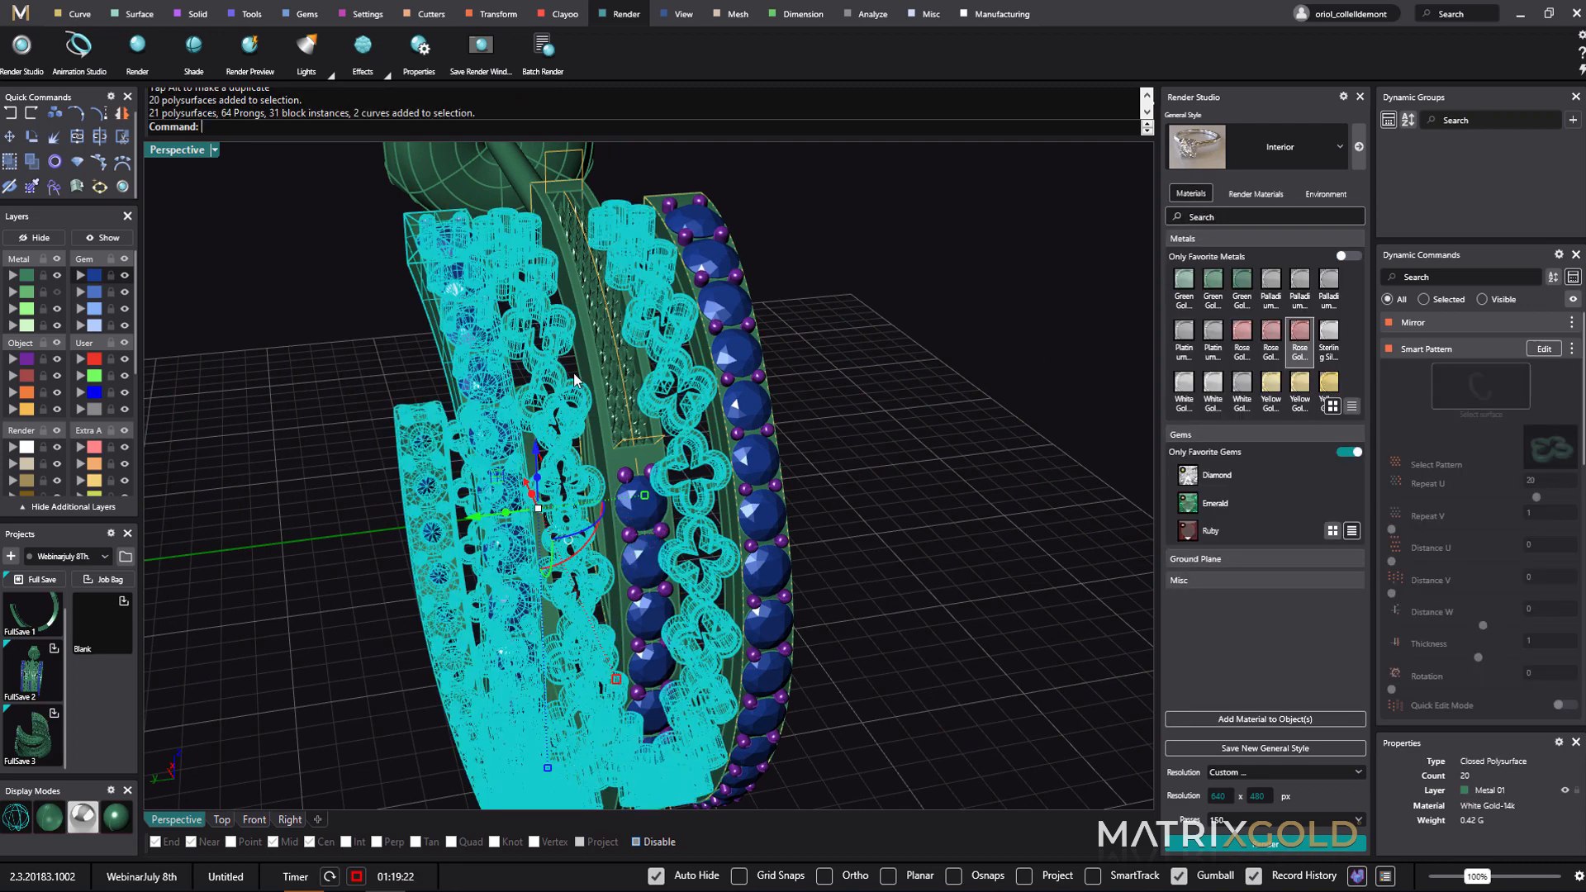
{"action": "left_click", "coordinate": [1045, 474]}
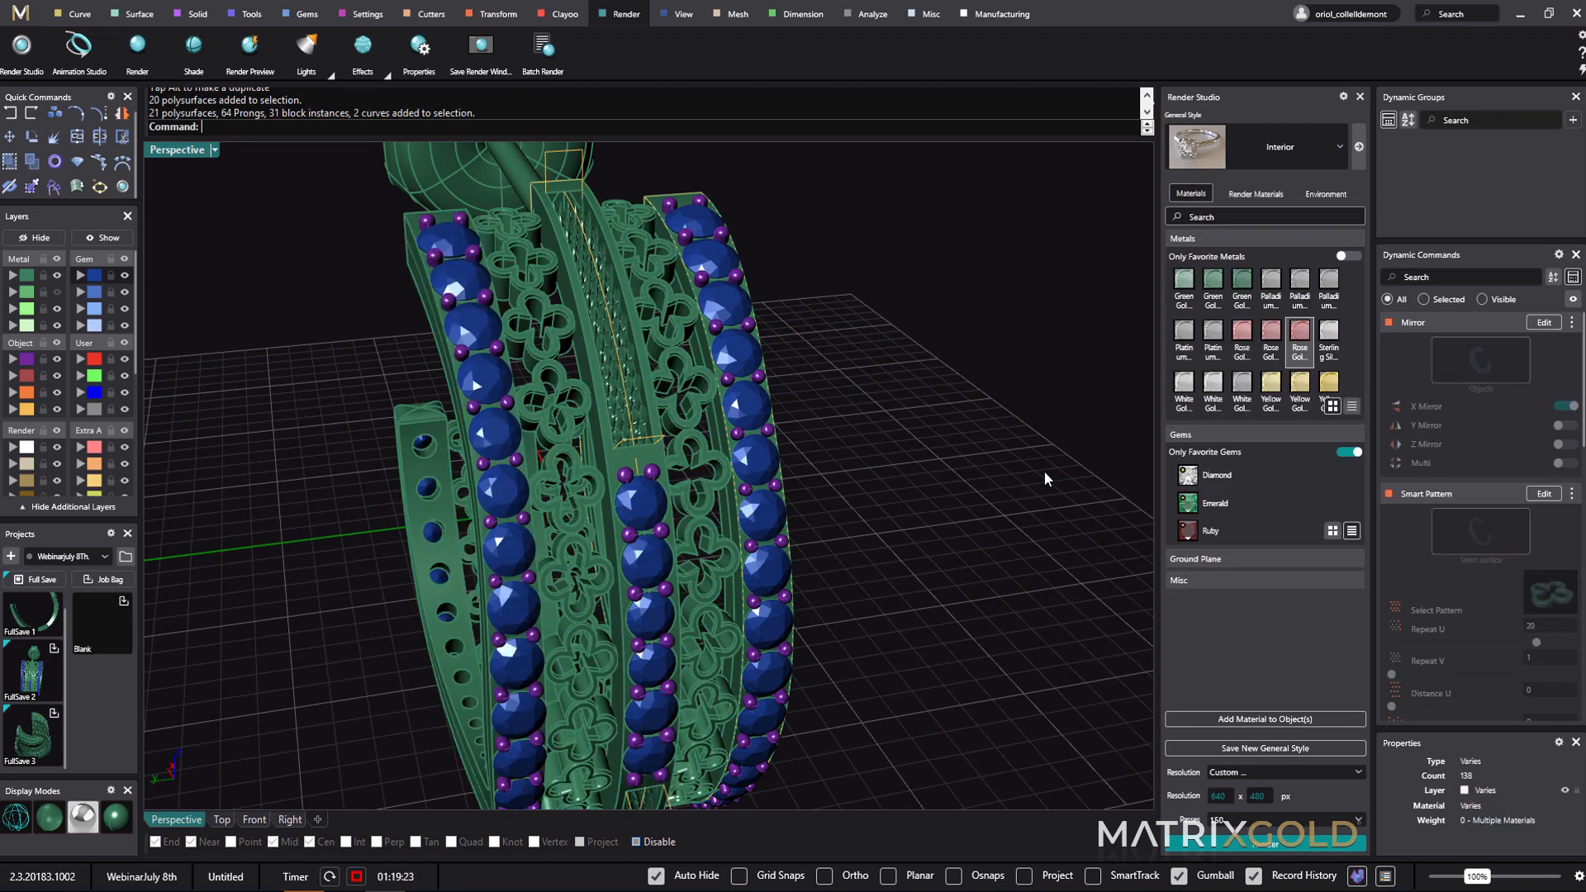
{"action": "left_click", "coordinate": [542, 344]}
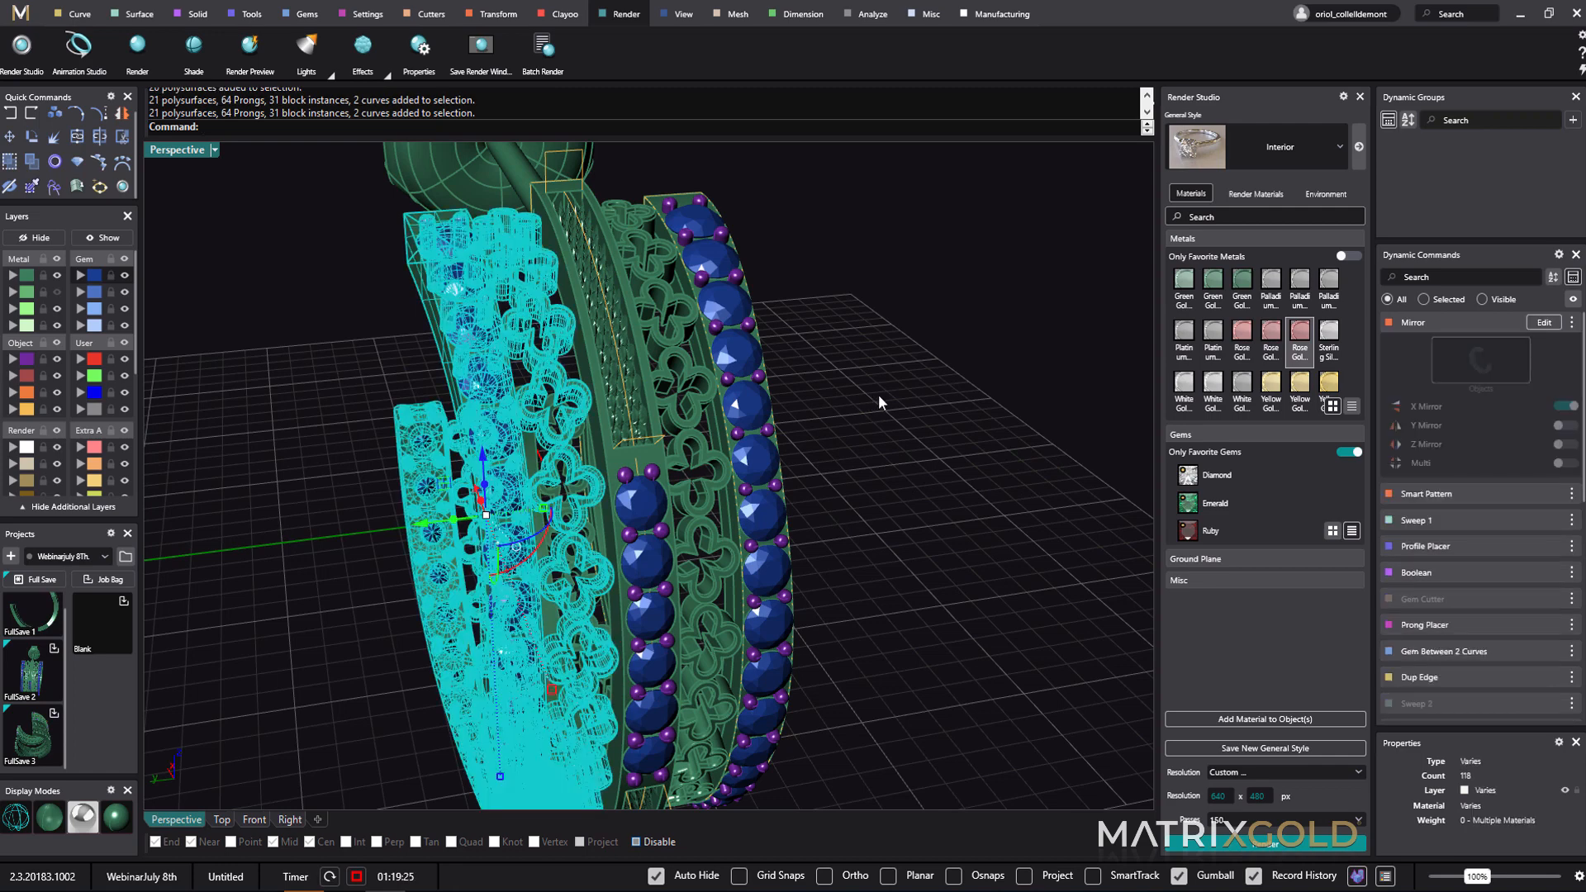
{"action": "type", "text": "ngroup"}
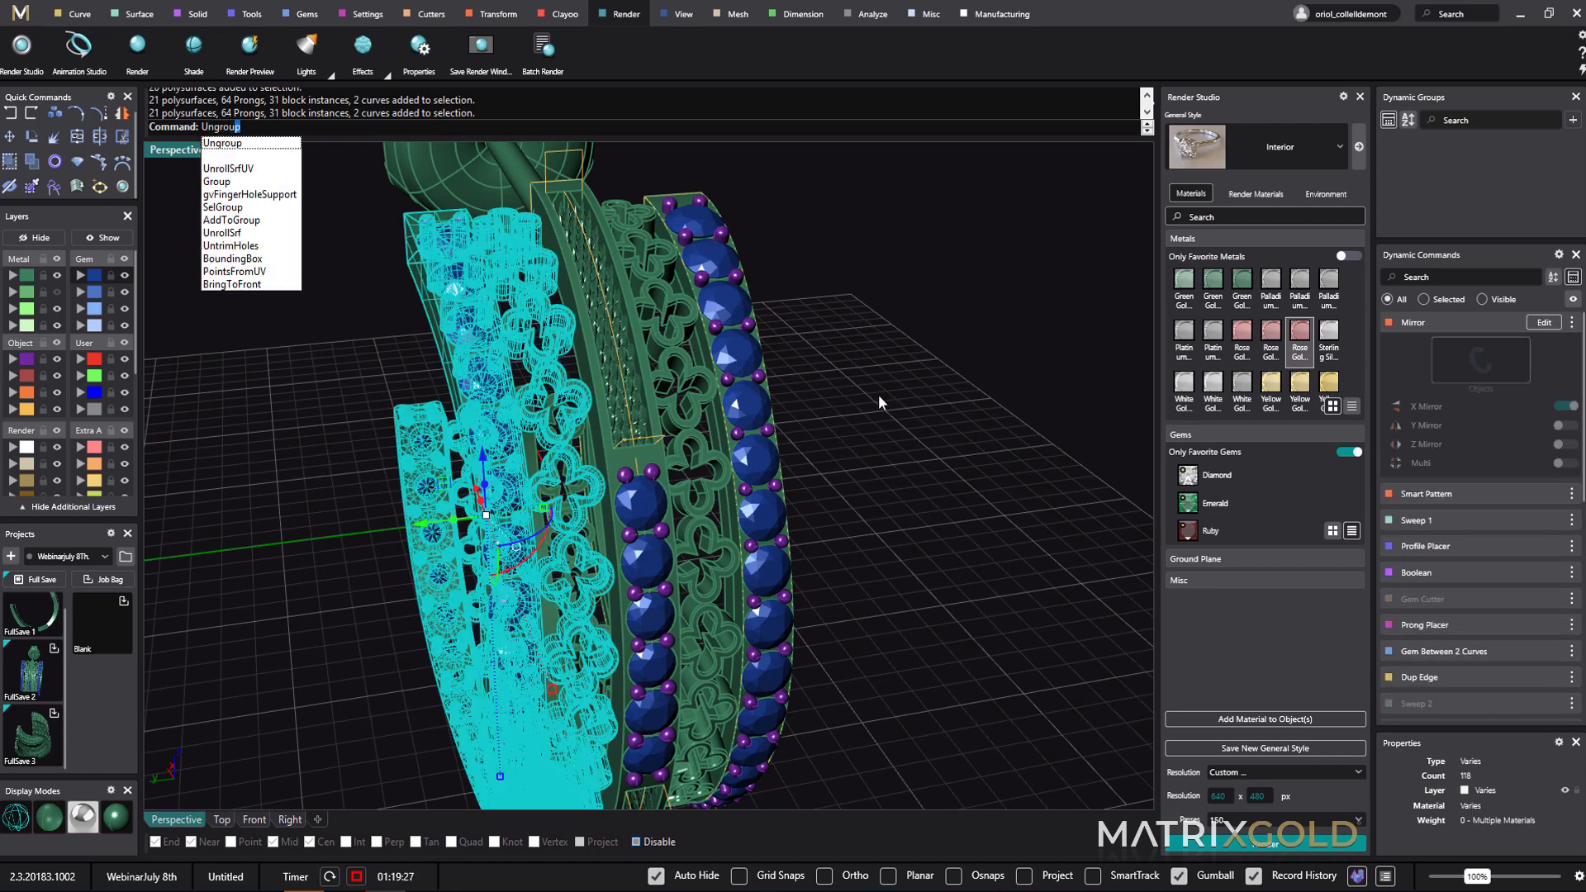
{"action": "key", "text": "Return"}
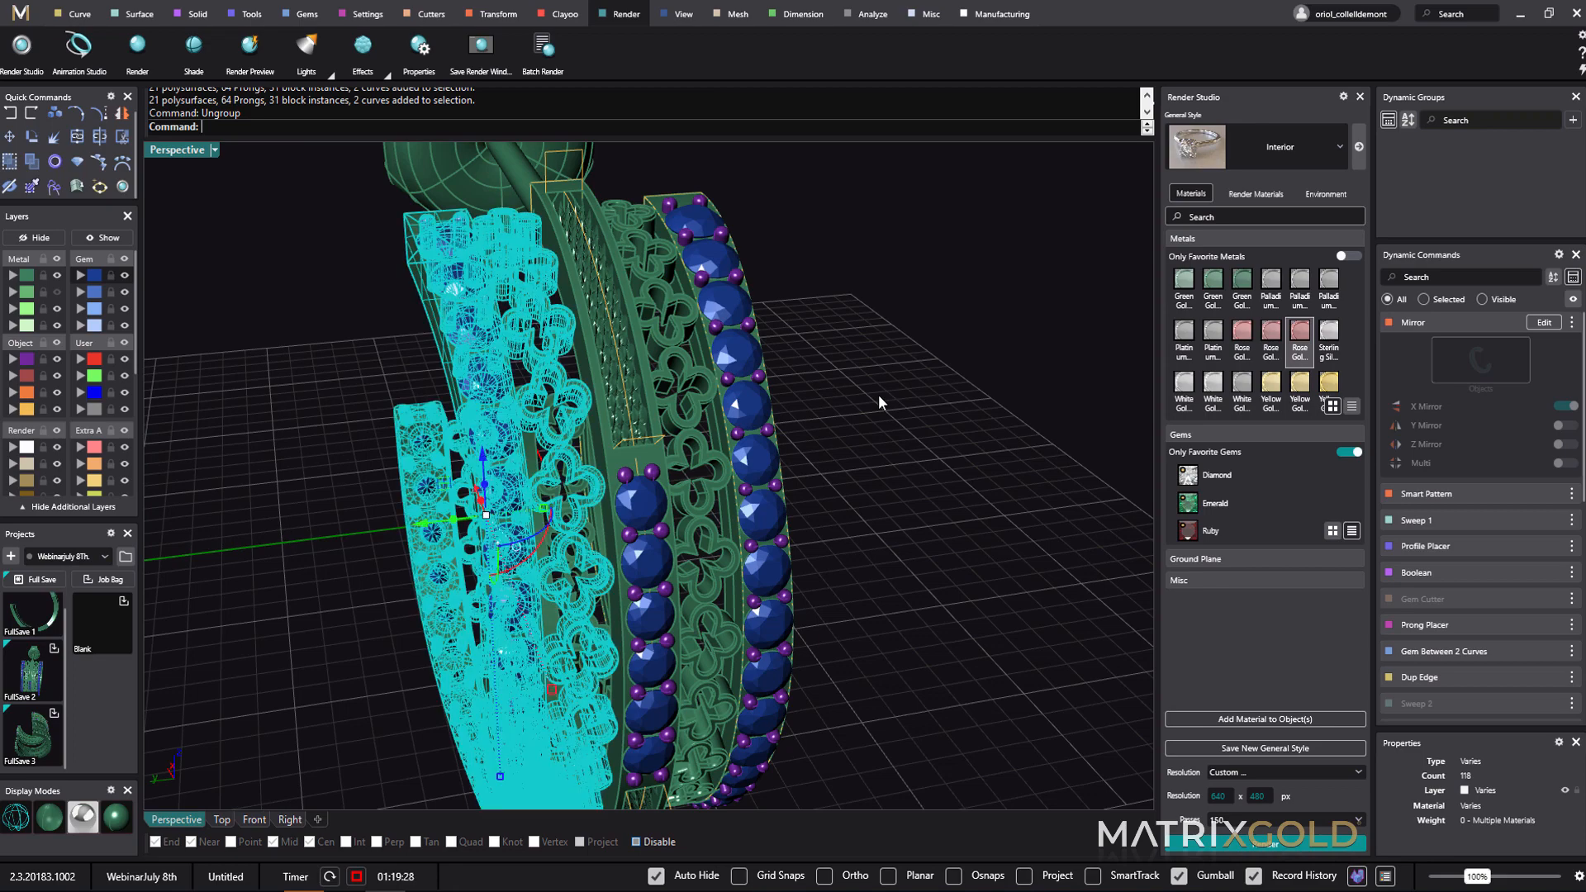
{"action": "left_click", "coordinate": [891, 281]}
- Group the clover polysurfaces of both pattern bands together
{"action": "right_click_drag", "start_coordinate": [891, 281], "coordinate": [870, 486]}
{"action": "scroll", "coordinate": [888, 372], "scroll_direction": "down", "scroll_amount": 6}
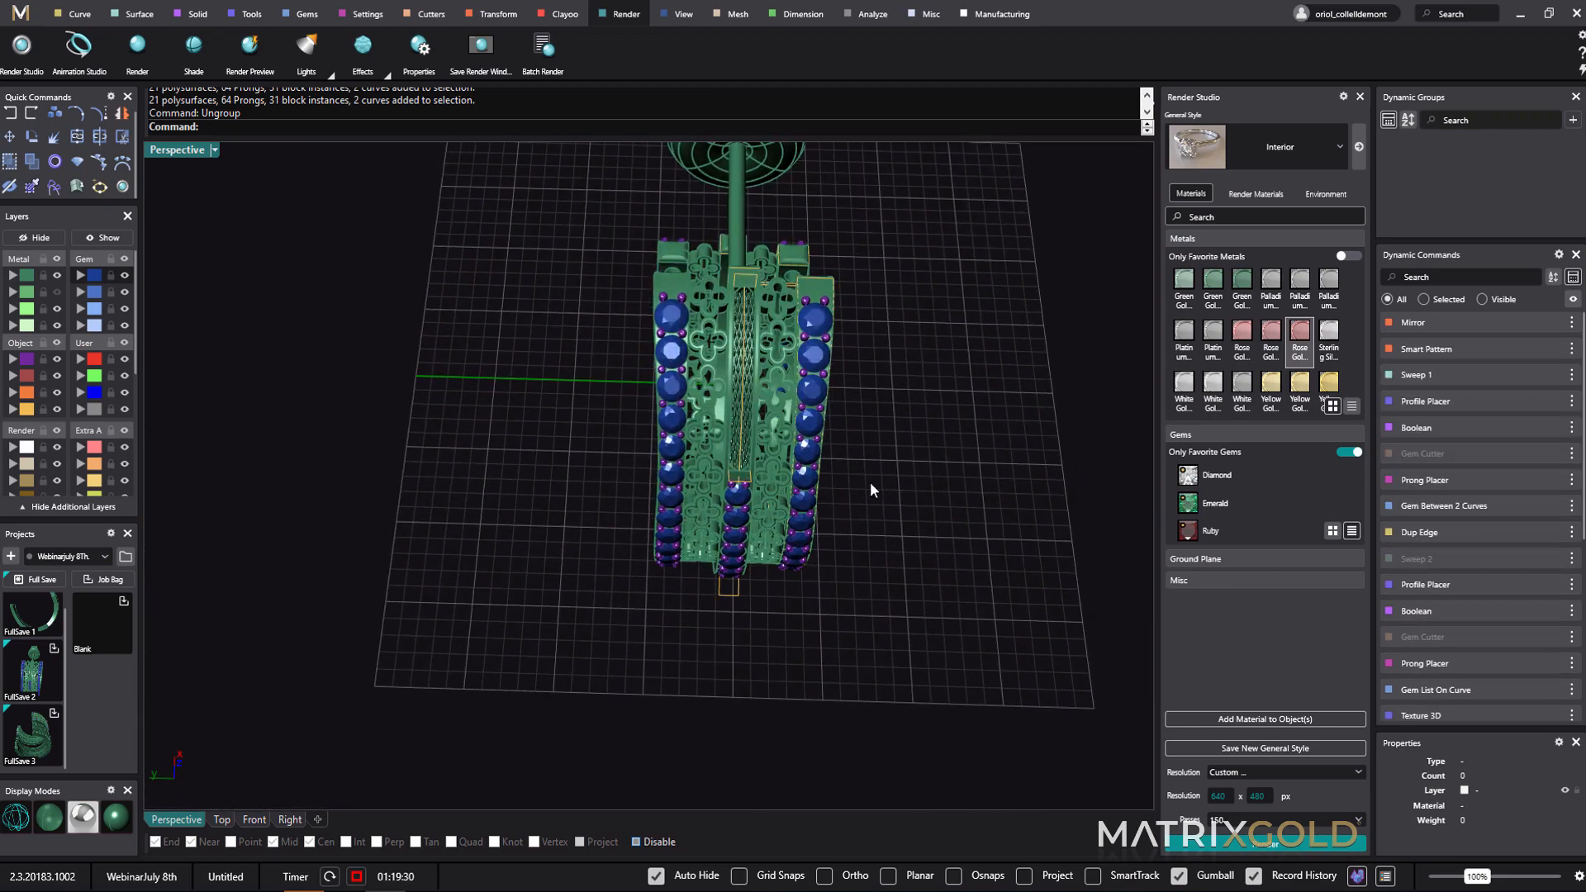
{"action": "left_click_drag", "start_coordinate": [709, 220], "coordinate": [703, 570]}
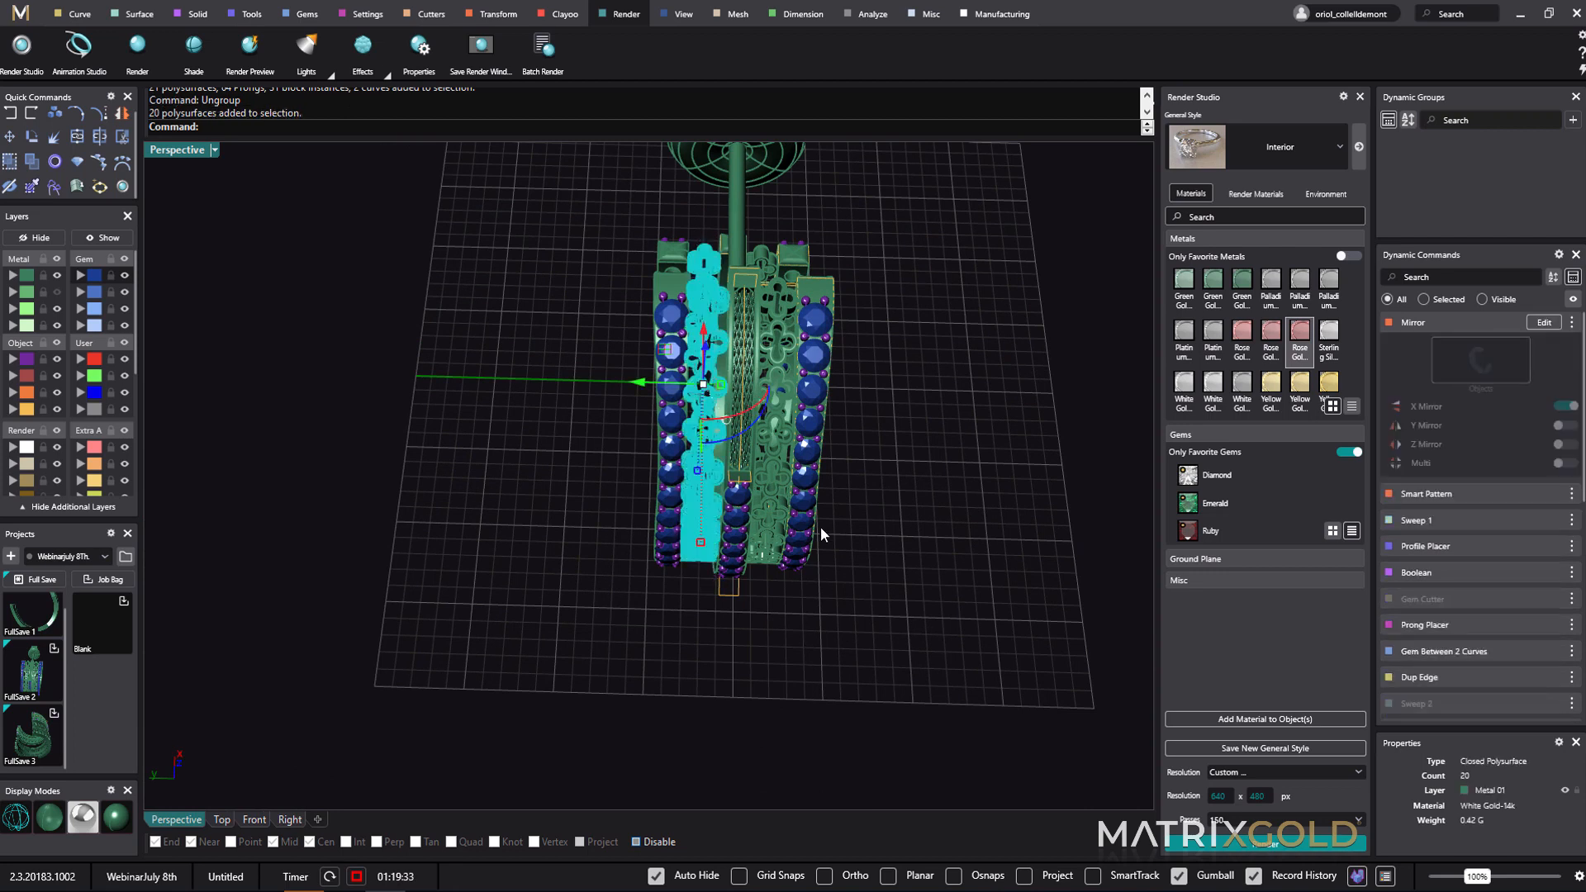
{"action": "left_click", "coordinate": [780, 322], "text": "shift"}
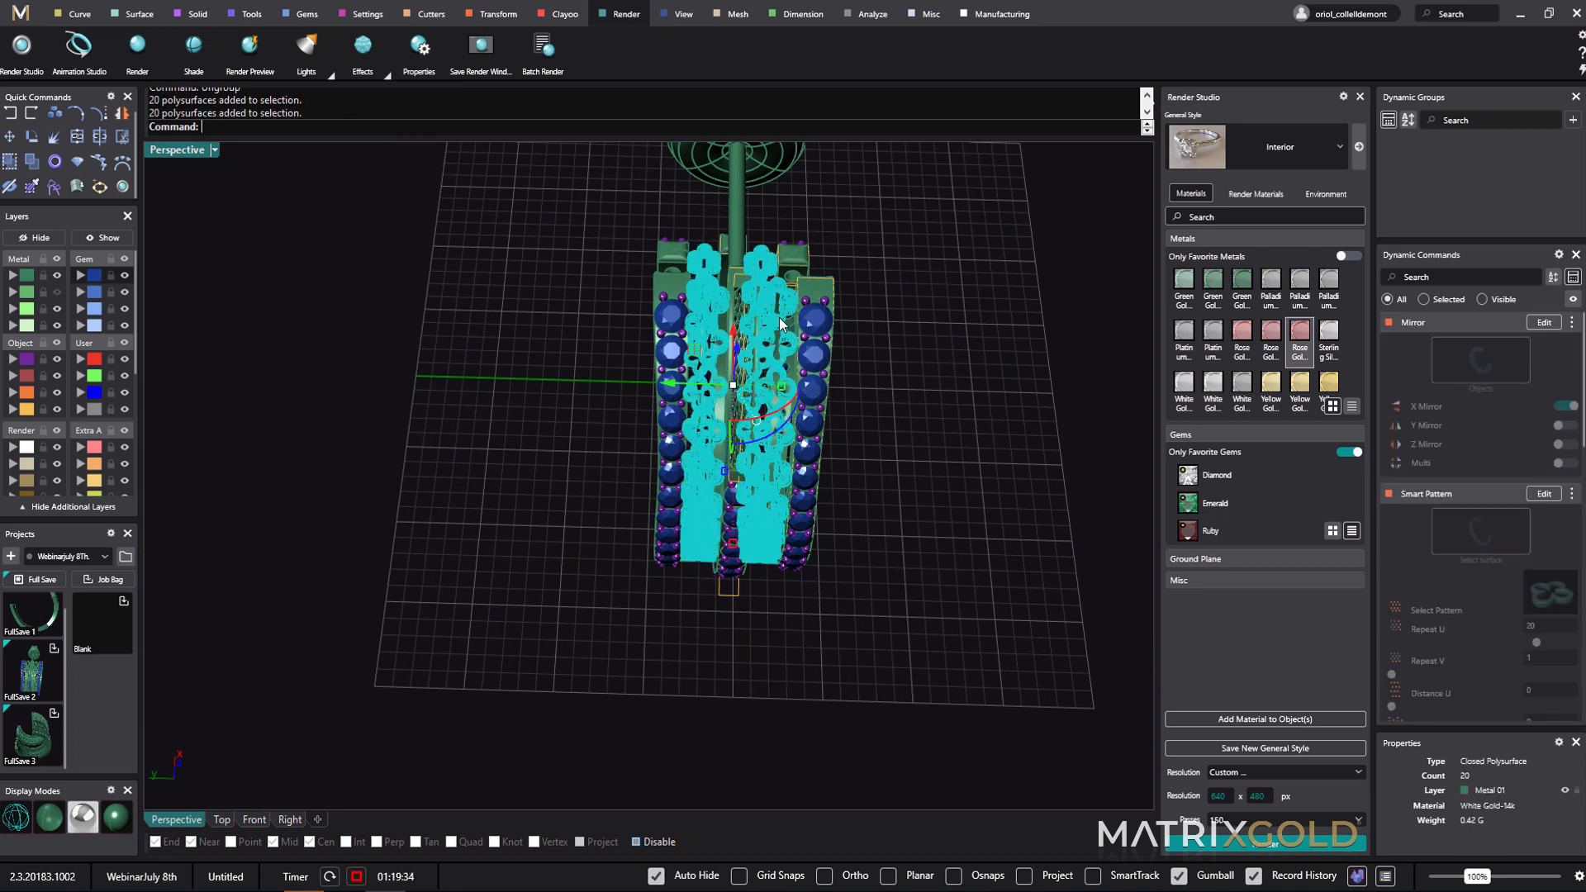
{"action": "type", "text": "Group"}
{"action": "key", "text": "Return"}
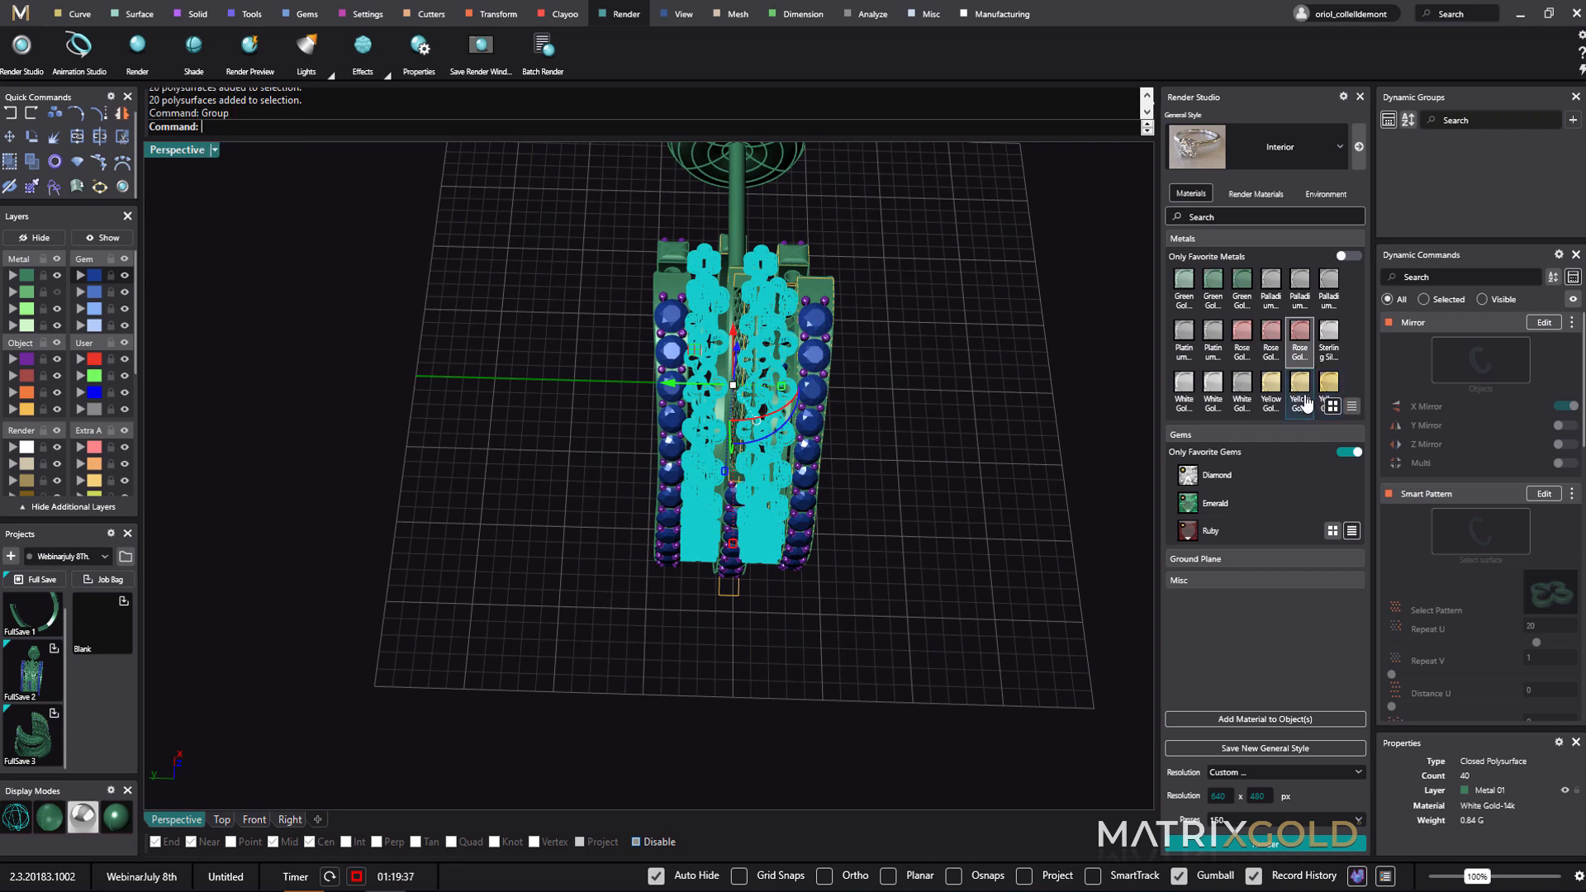
- Apply the middle Yellow Gold material to the grouped clover bands, and view the piece in the rendered display mode
{"action": "left_click", "coordinate": [1304, 401]}
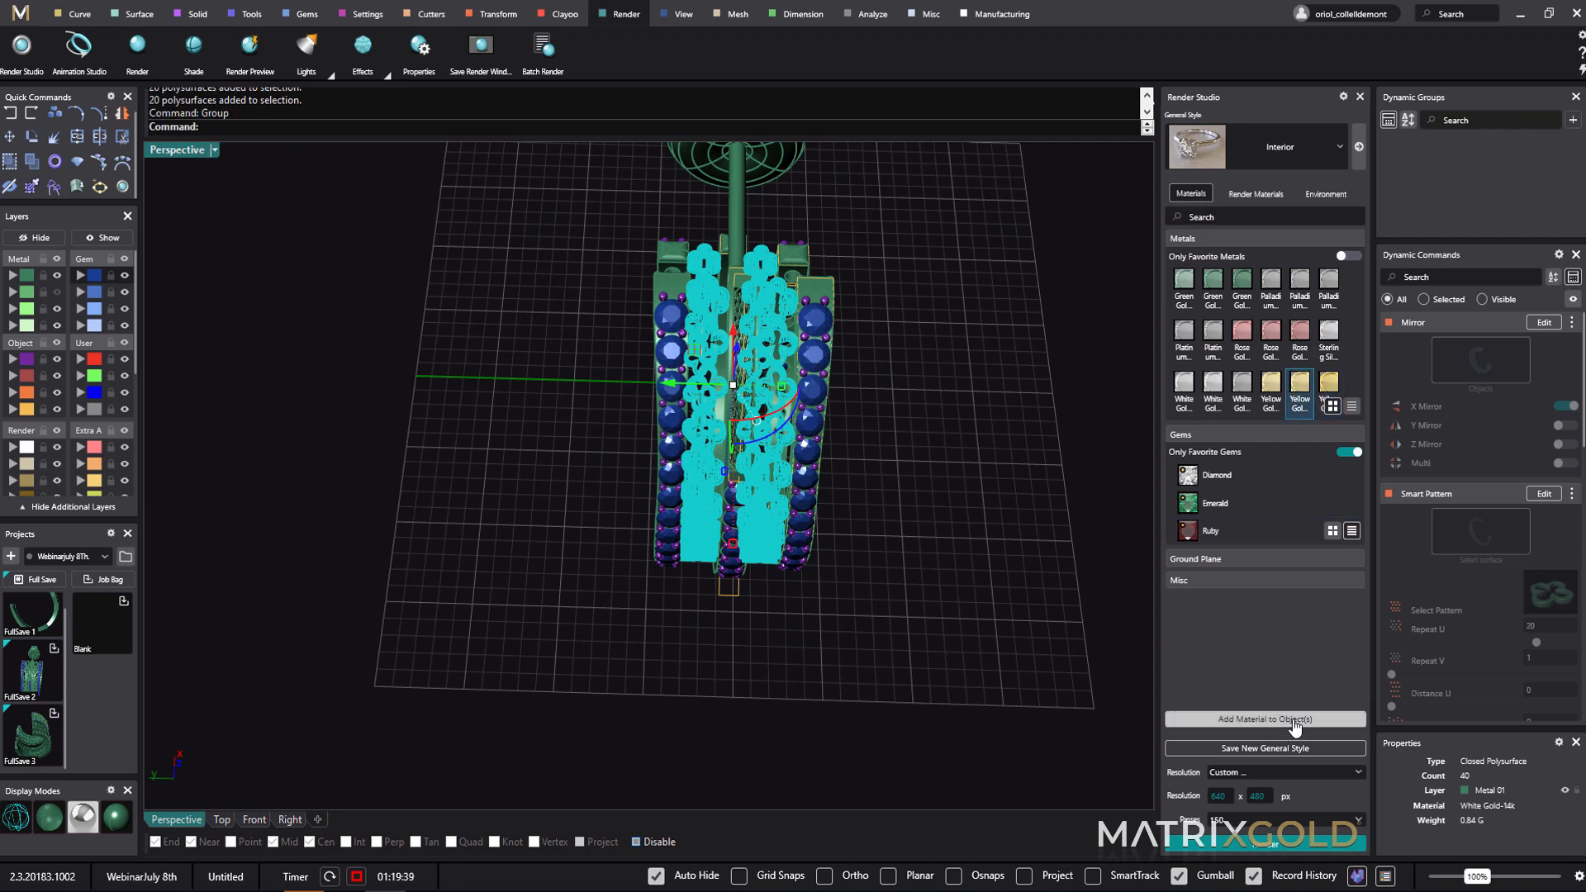
{"action": "left_click", "coordinate": [1294, 724]}
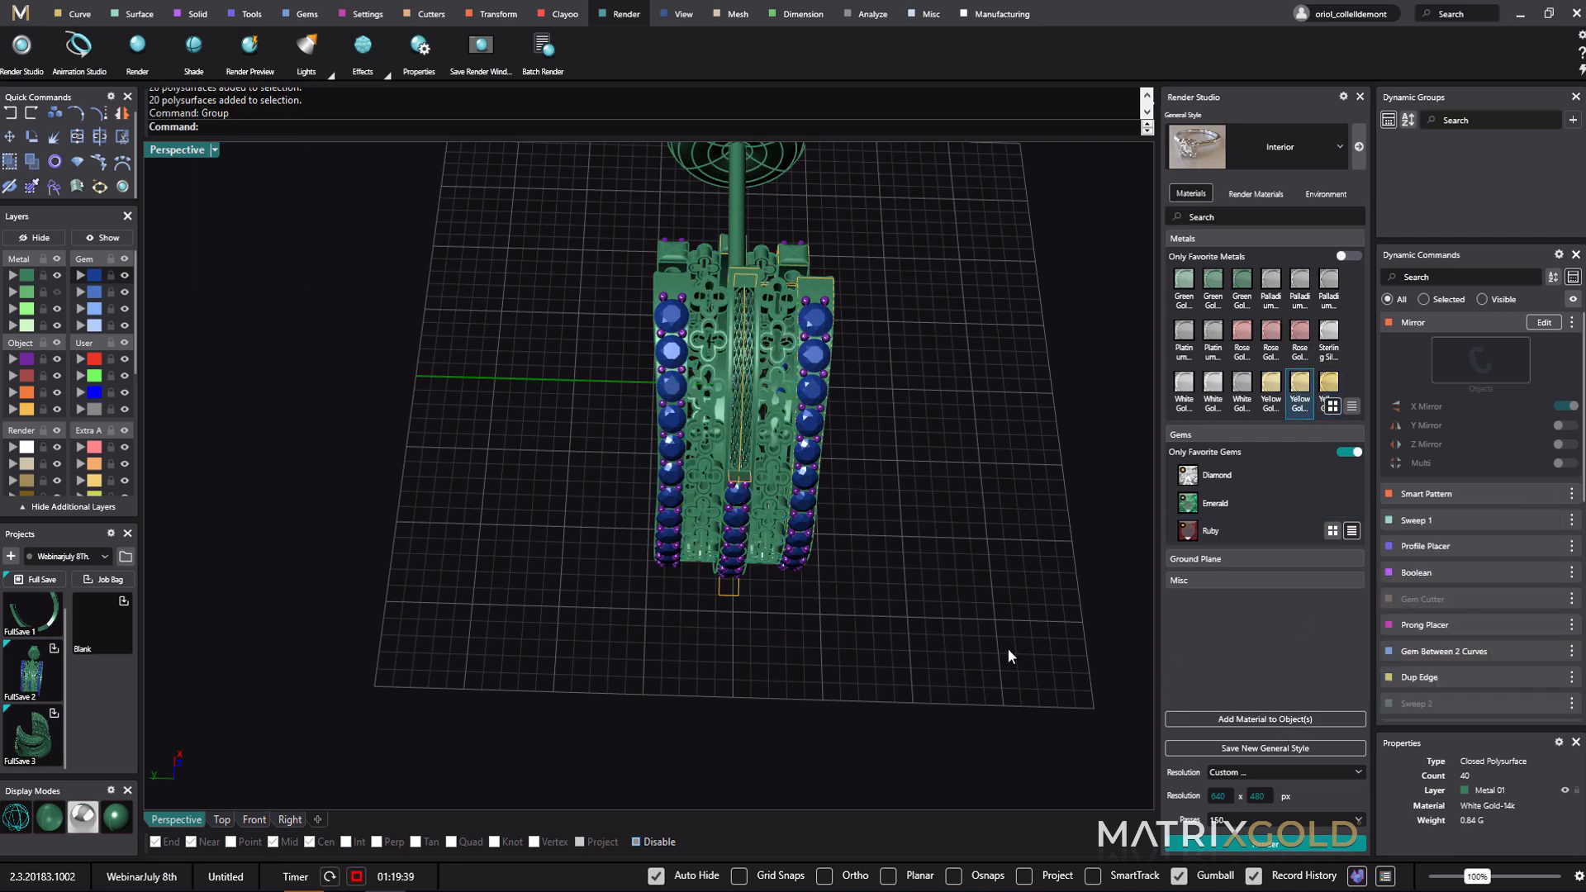
{"action": "left_click", "coordinate": [81, 822]}
{"action": "right_click_drag", "start_coordinate": [868, 612], "coordinate": [899, 563]}
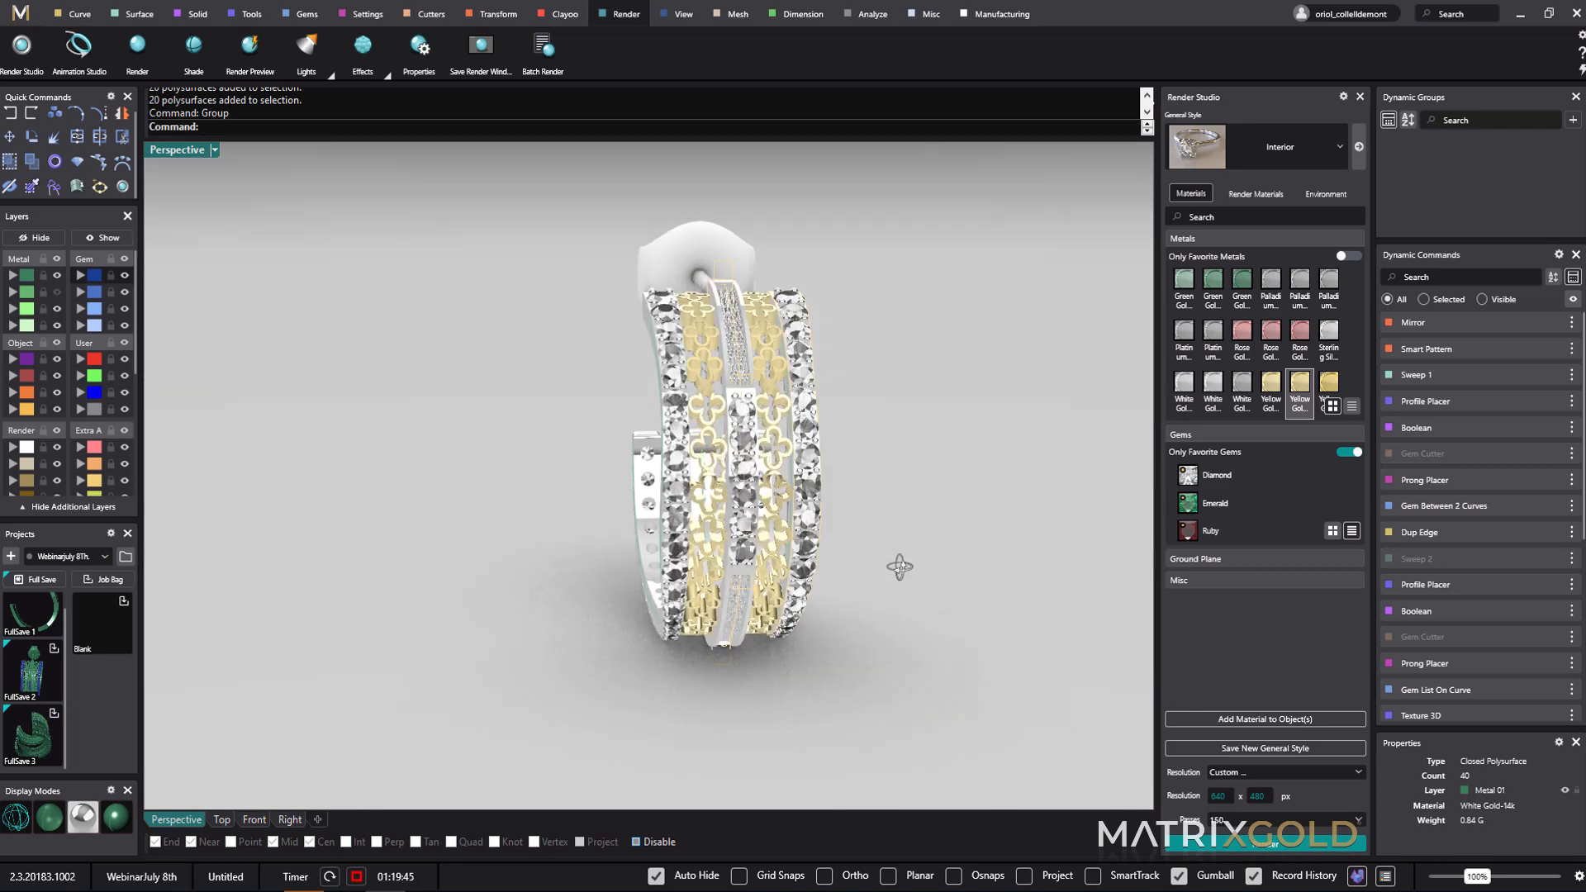
- Change the Yellow Gold render material's color to a deeper, more saturated gold
{"action": "scroll", "coordinate": [760, 413], "scroll_direction": "up", "scroll_amount": 5}
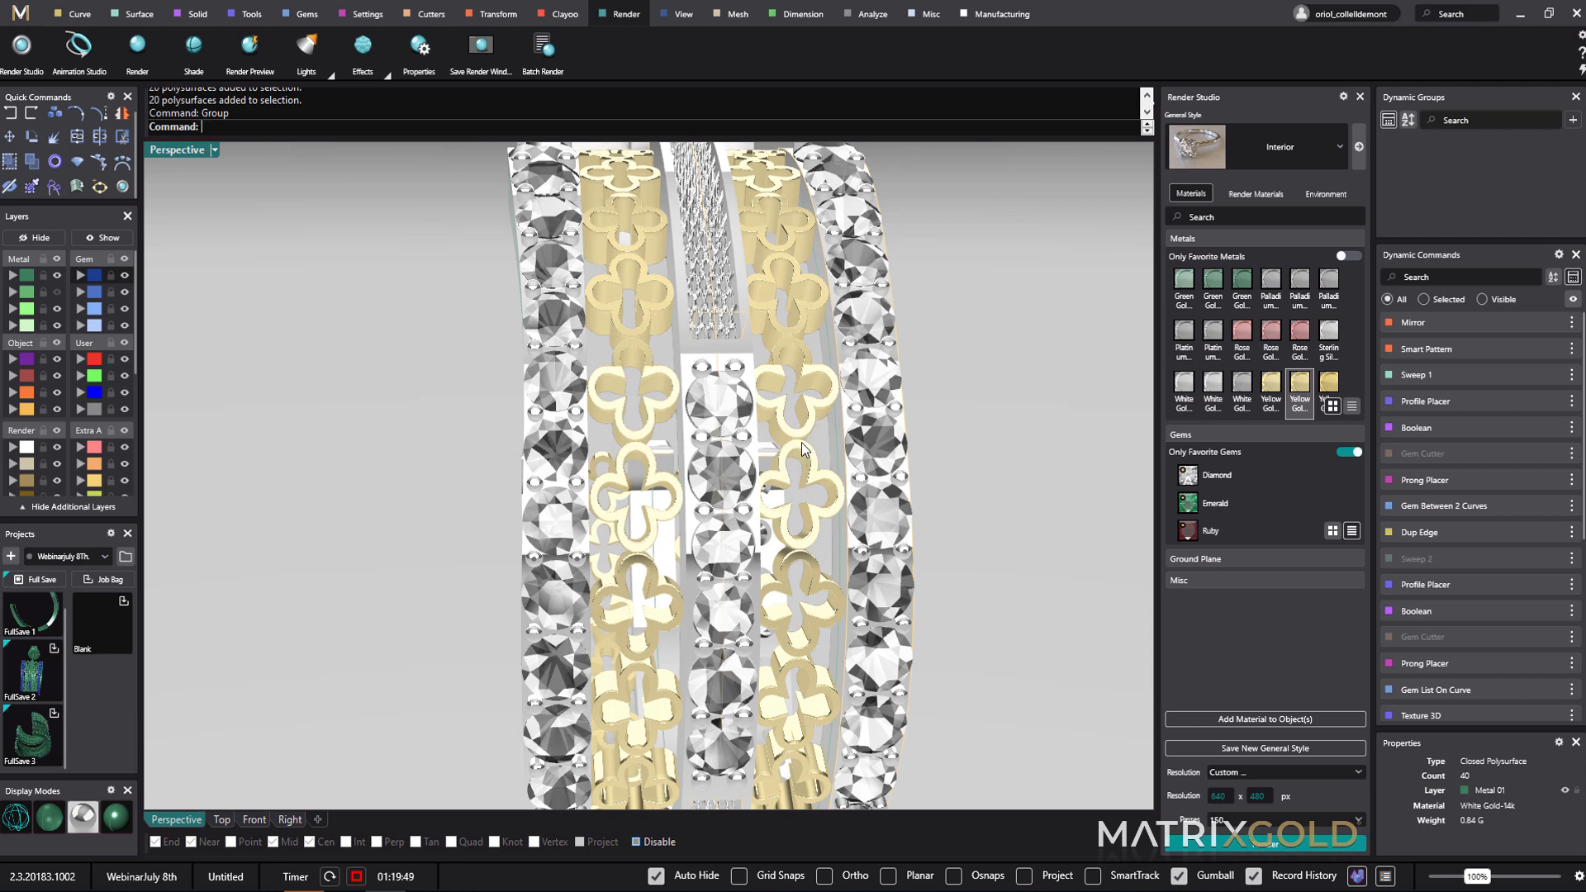
{"action": "left_click", "coordinate": [1277, 197]}
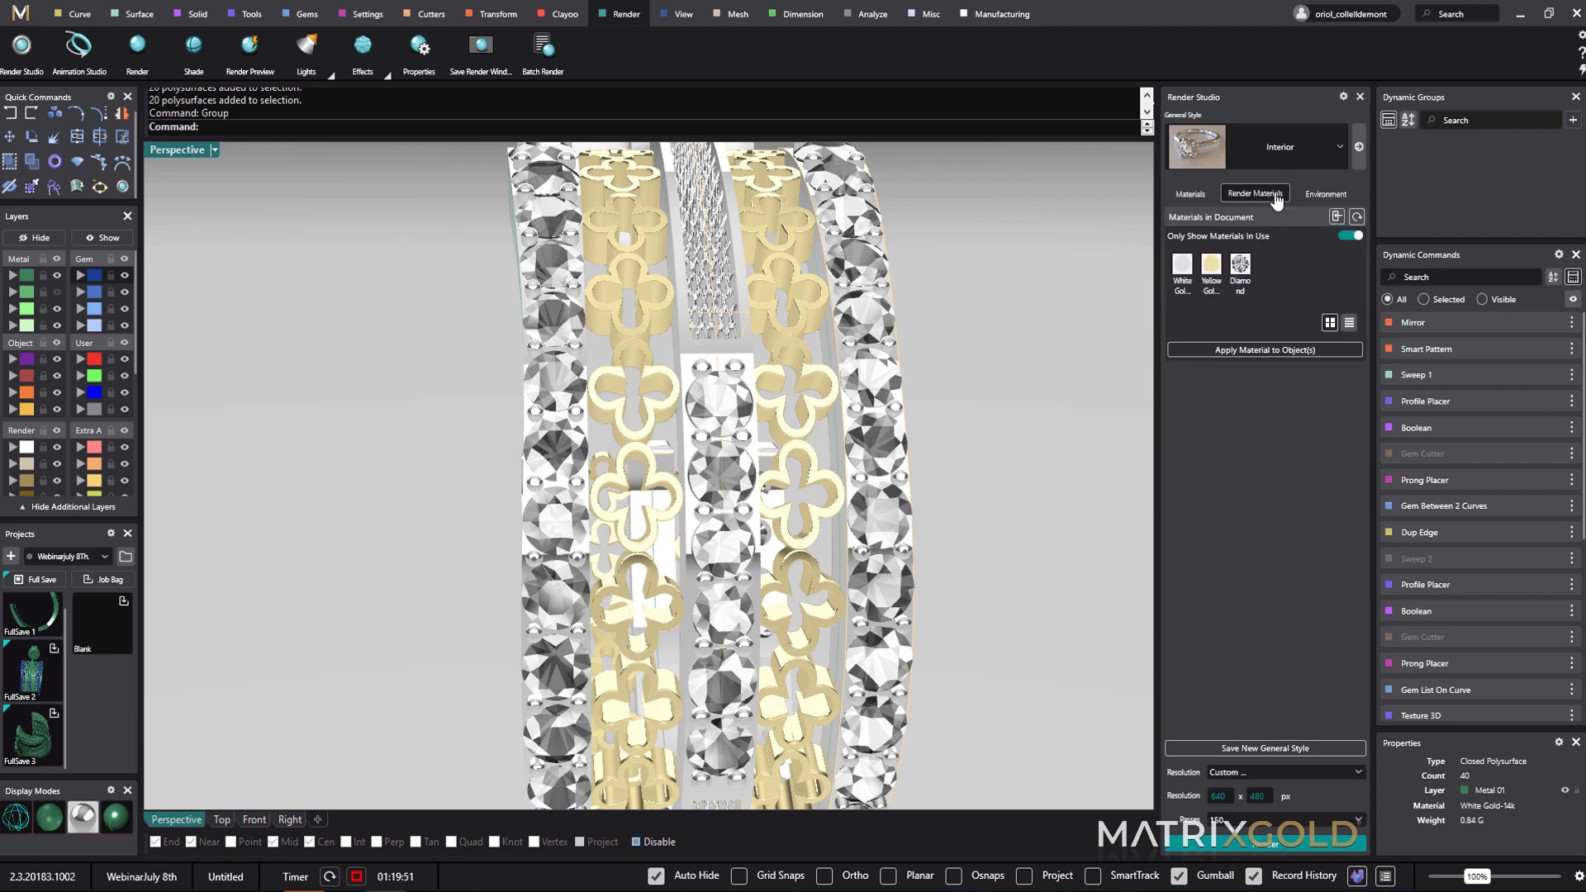
{"action": "left_click", "coordinate": [1220, 275]}
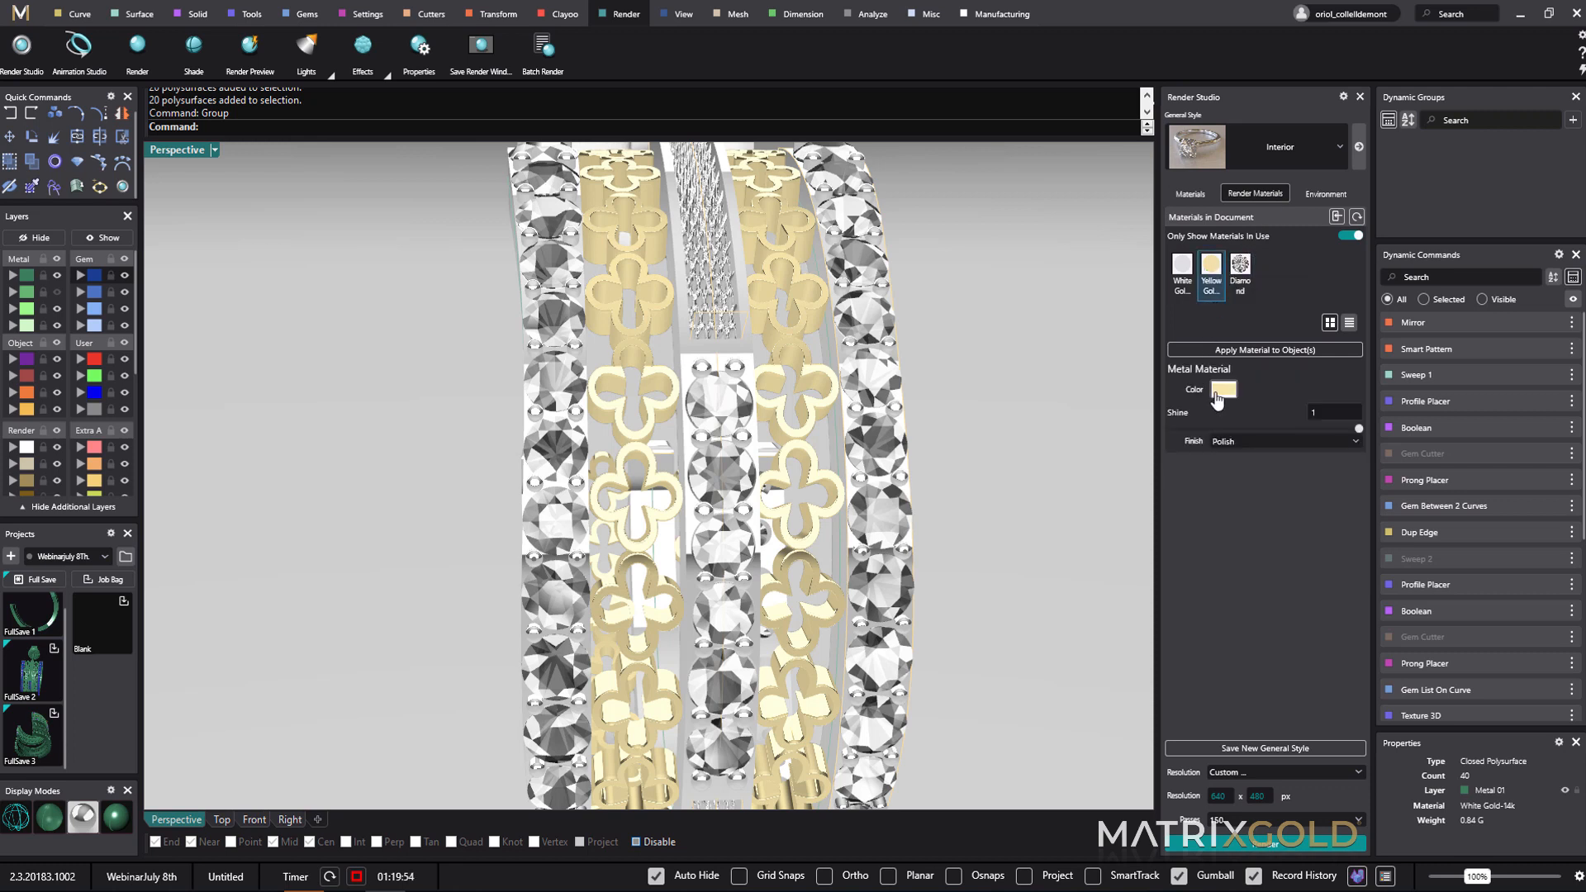
{"action": "left_click", "coordinate": [1217, 392]}
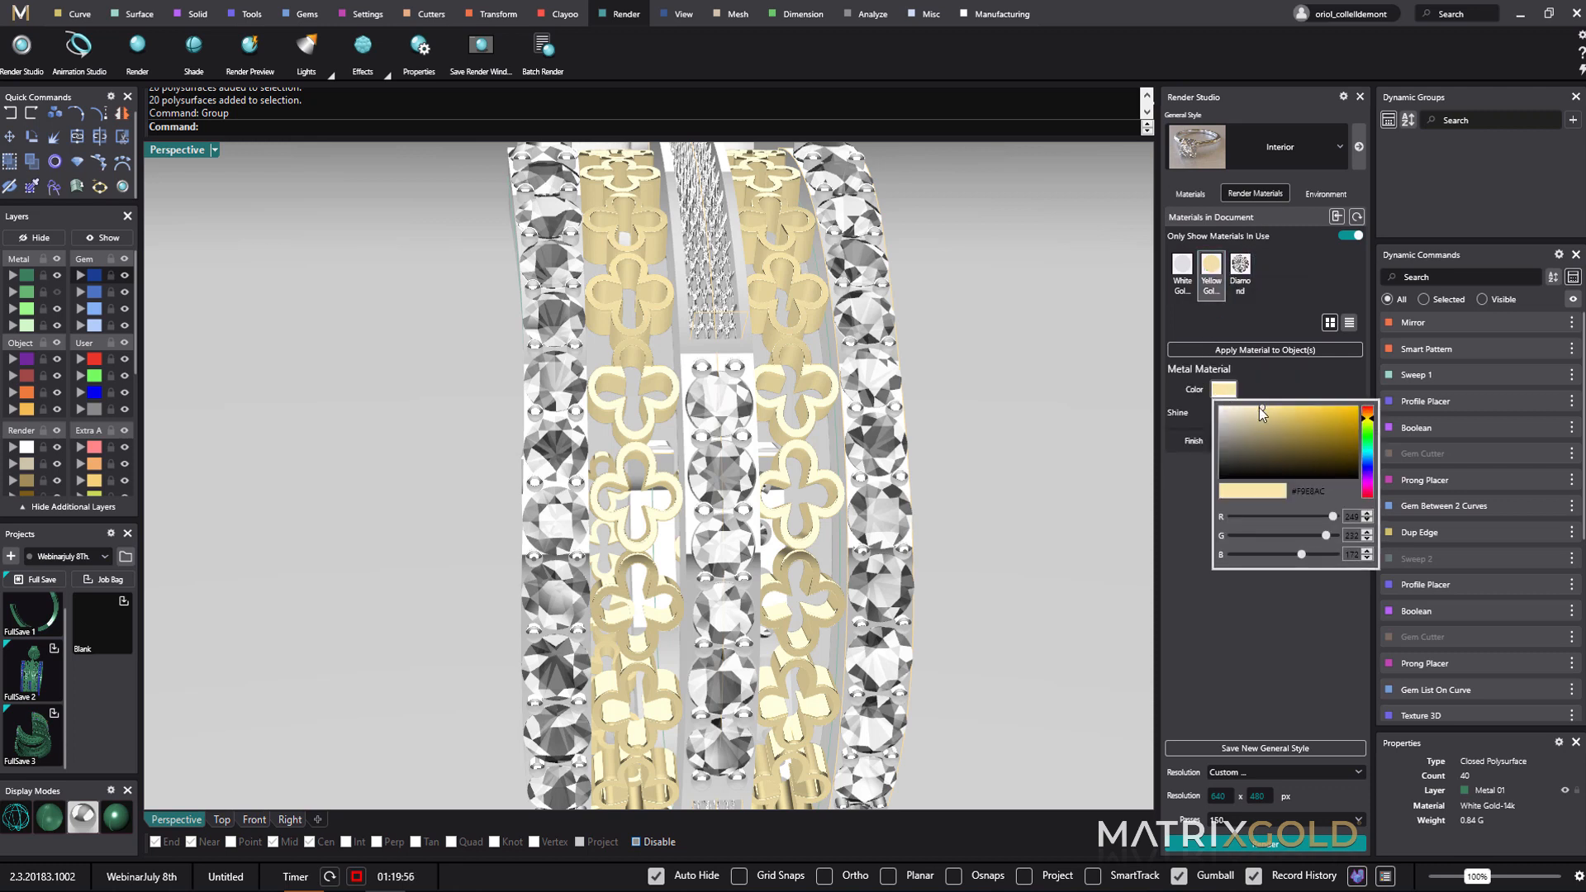
{"action": "left_click_drag", "start_coordinate": [1266, 407], "coordinate": [1290, 418]}
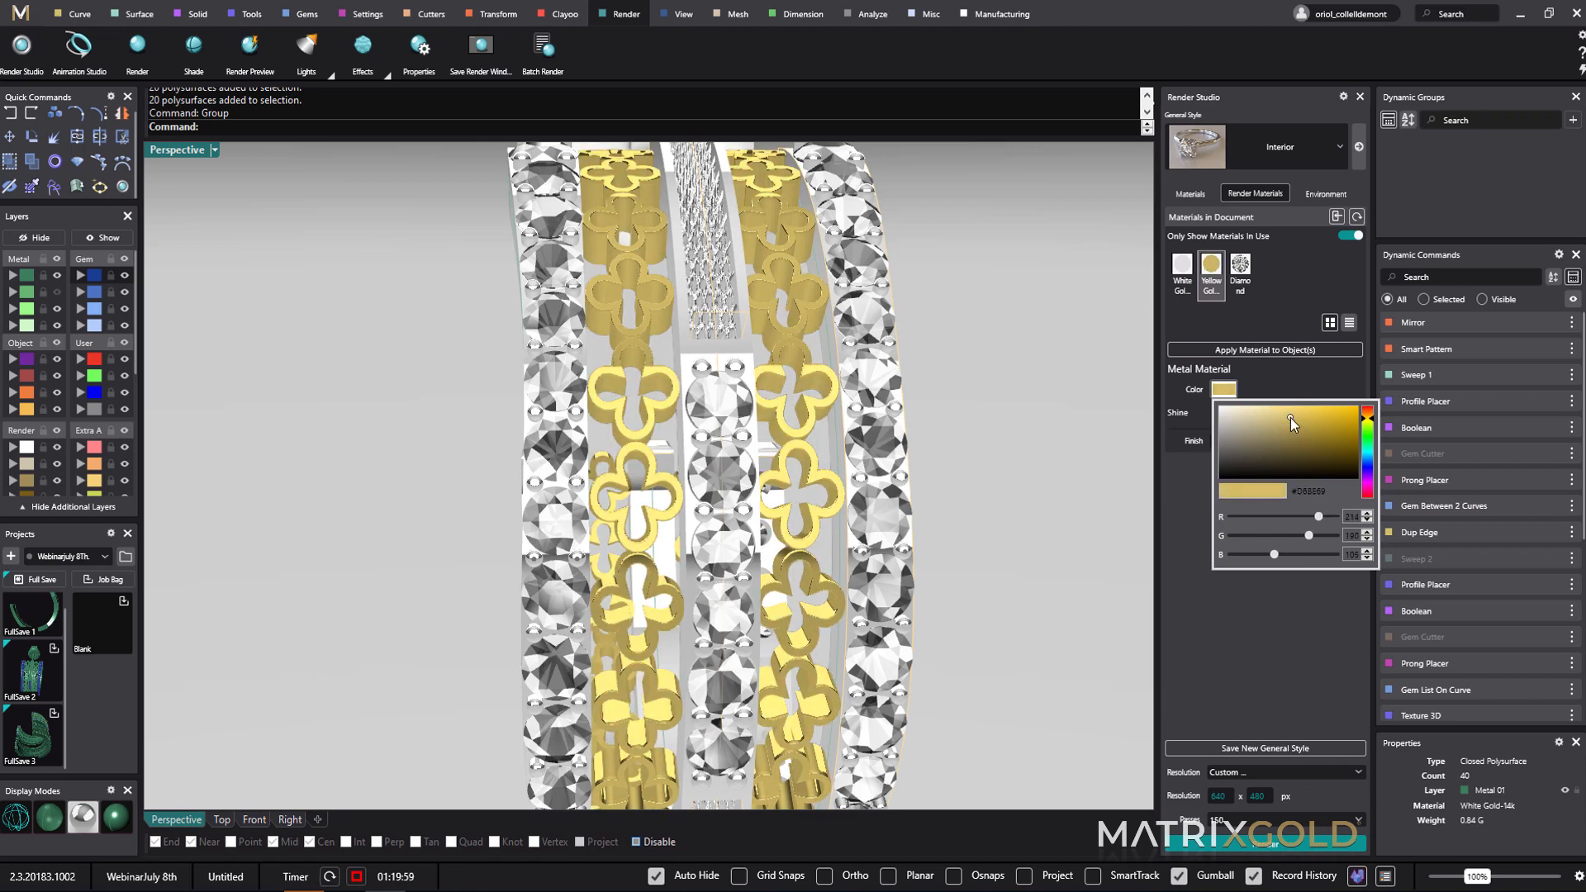
{"action": "left_click", "coordinate": [1221, 643]}
- Save the adjusted Yellow Gold render material under the name "Yellow Gold-14k webinar"
{"action": "right_click", "coordinate": [1212, 282]}
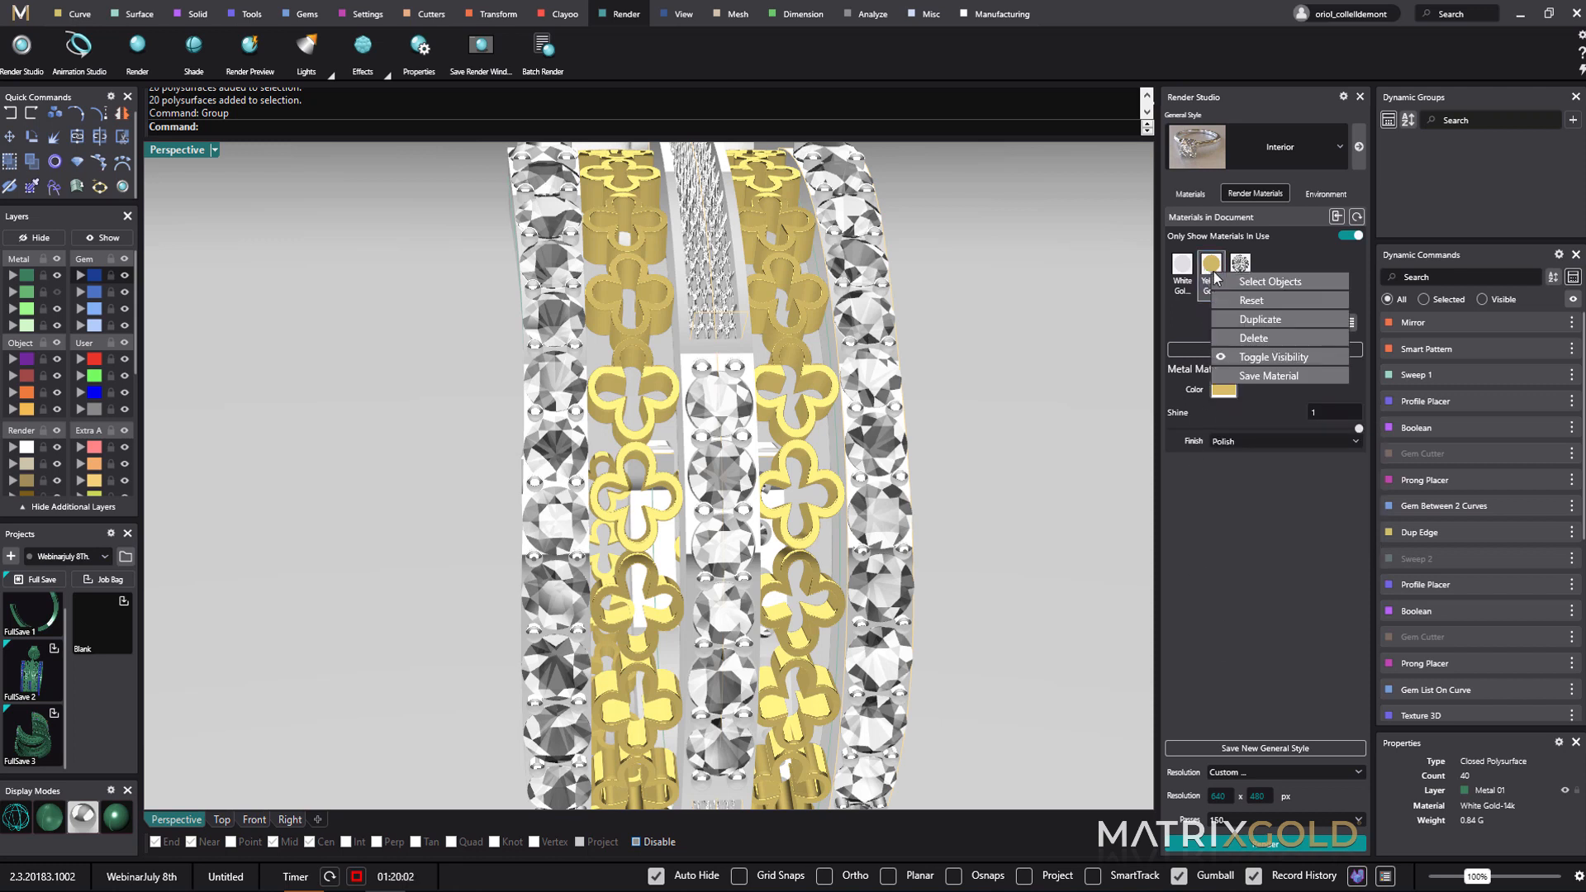
{"action": "left_click", "coordinate": [1266, 376]}
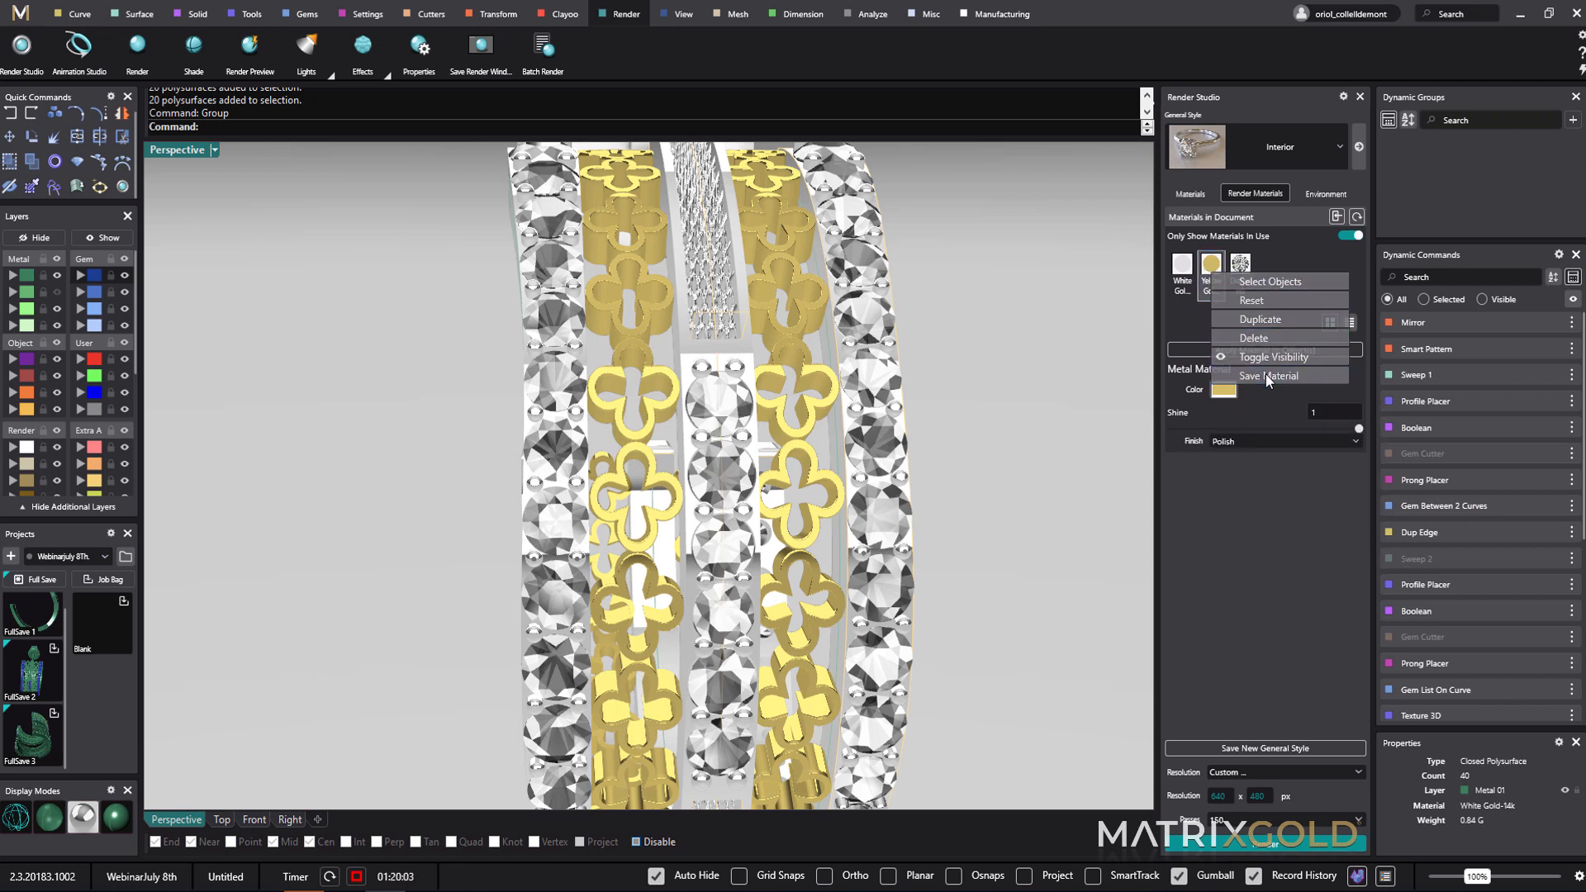
{"action": "left_click", "coordinate": [881, 468]}
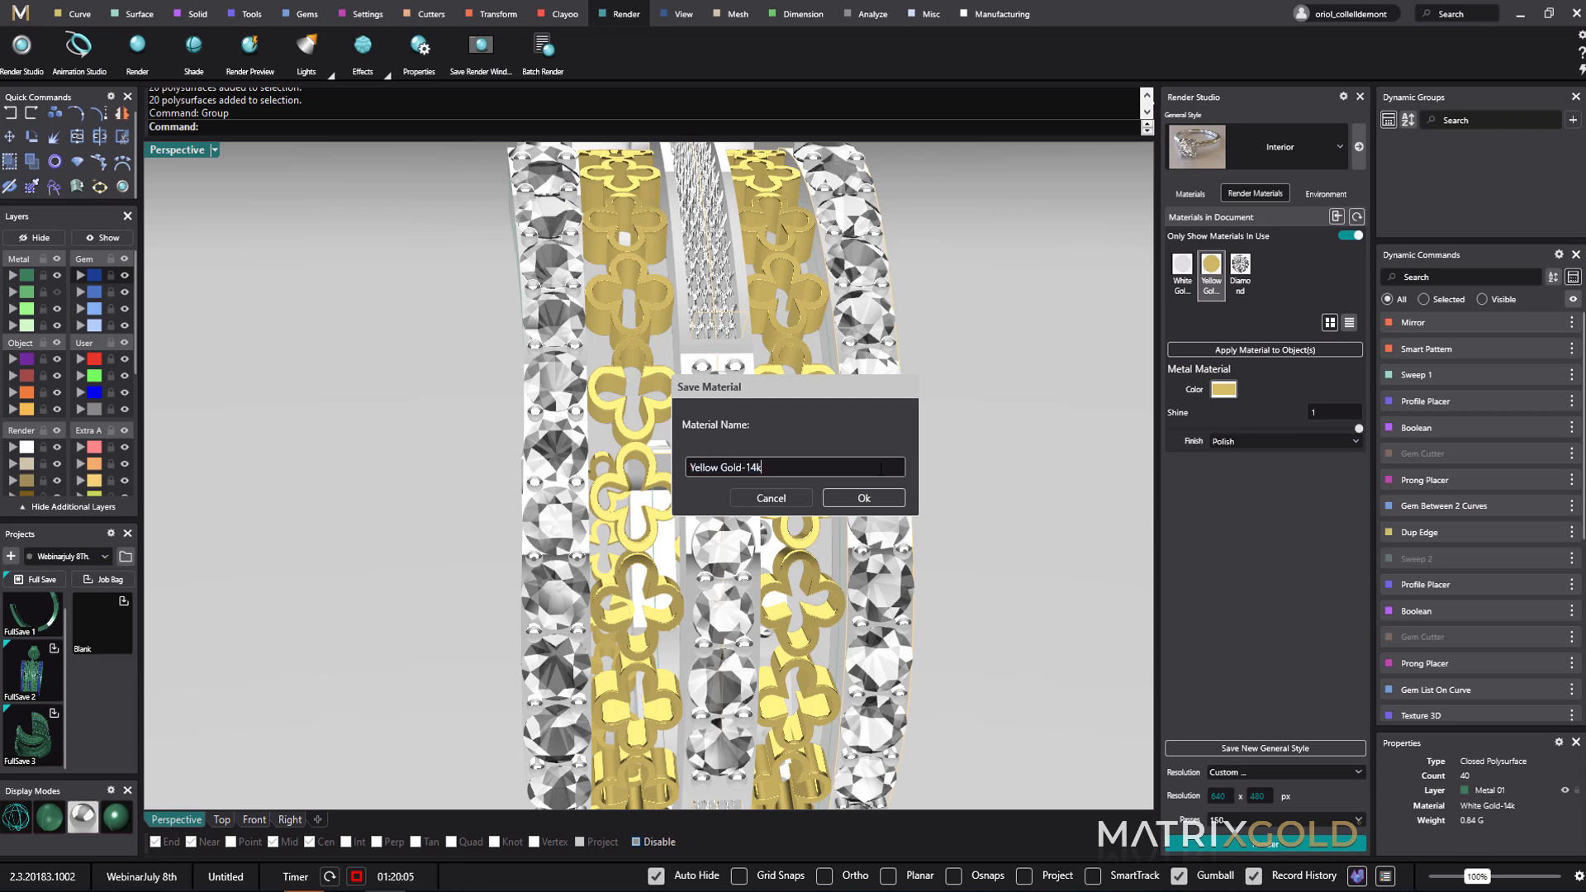
{"action": "type", "text": "webinar"}
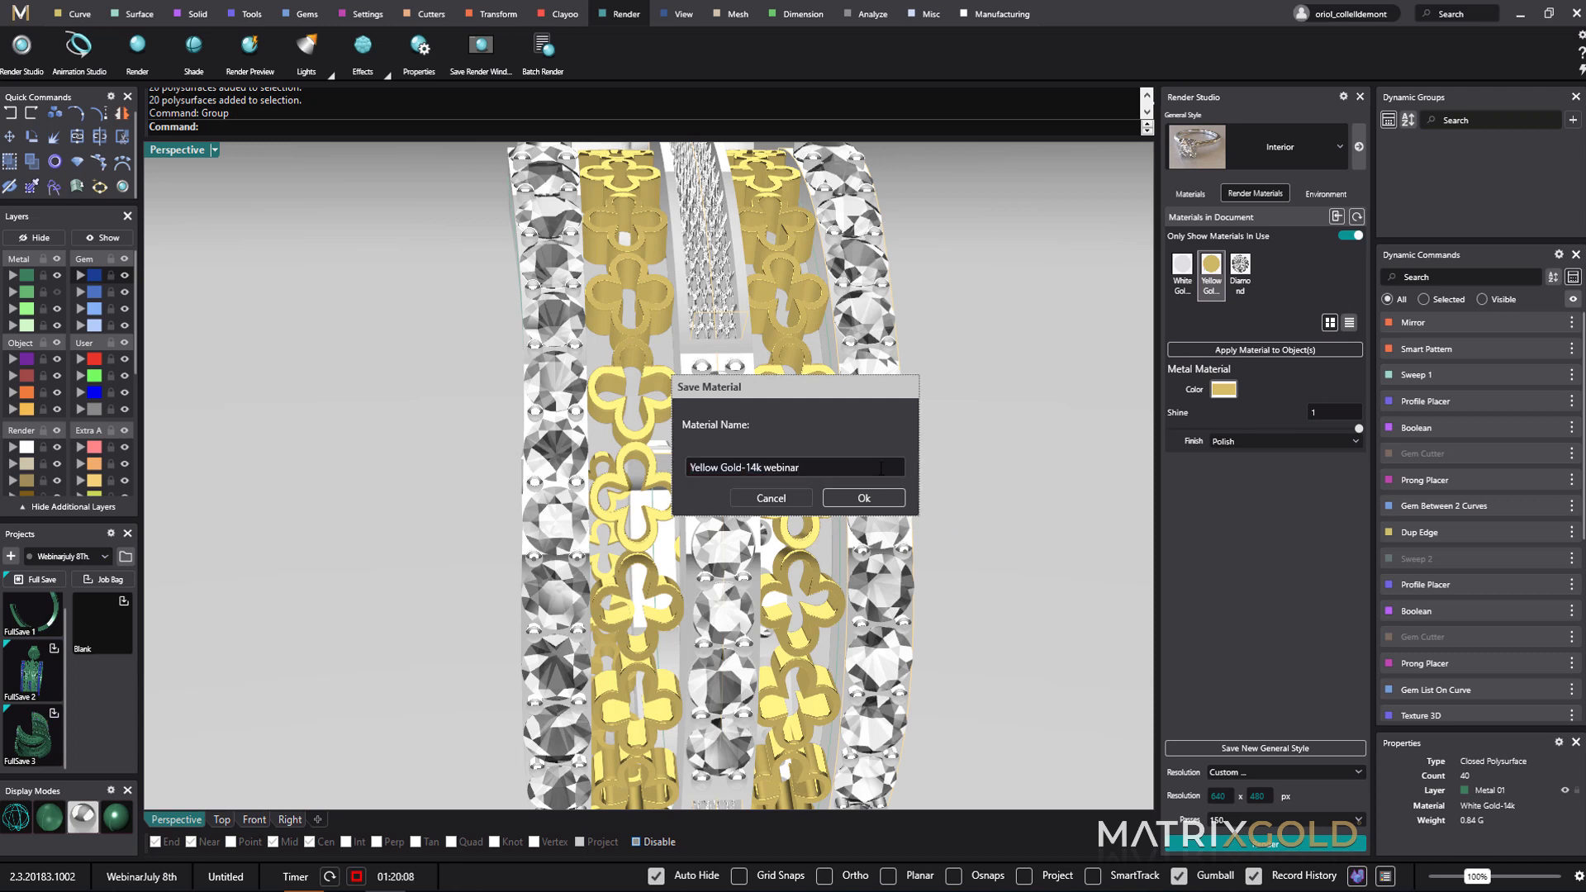
{"action": "key", "text": "Return"}
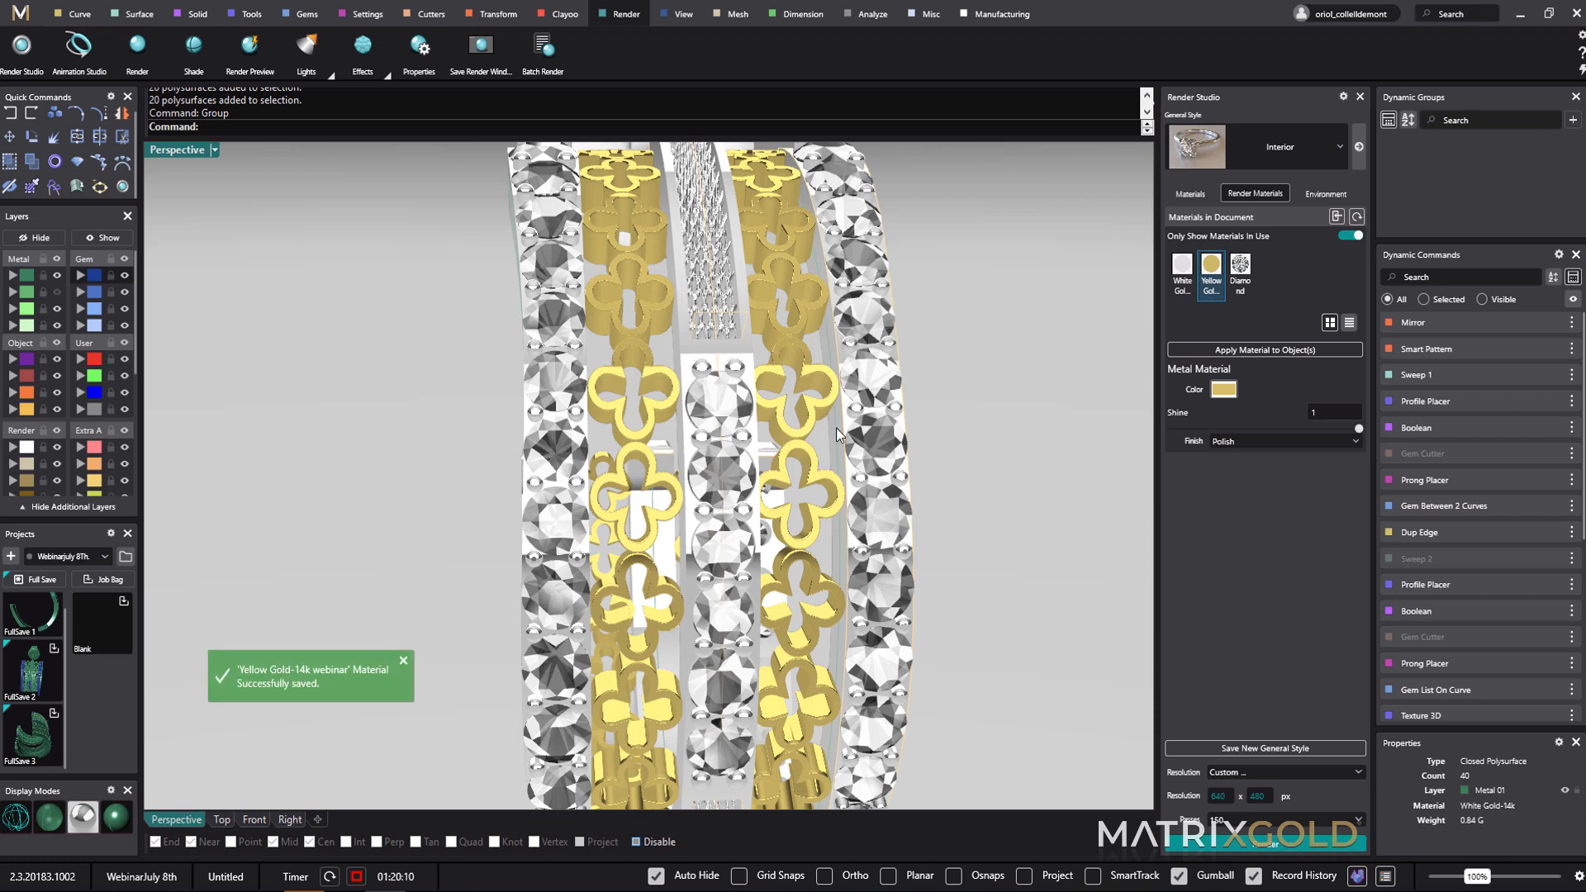
- Import the saved "Yellow Gold-14k webinar" material file into the document's render materials
{"action": "left_click", "coordinate": [727, 324]}
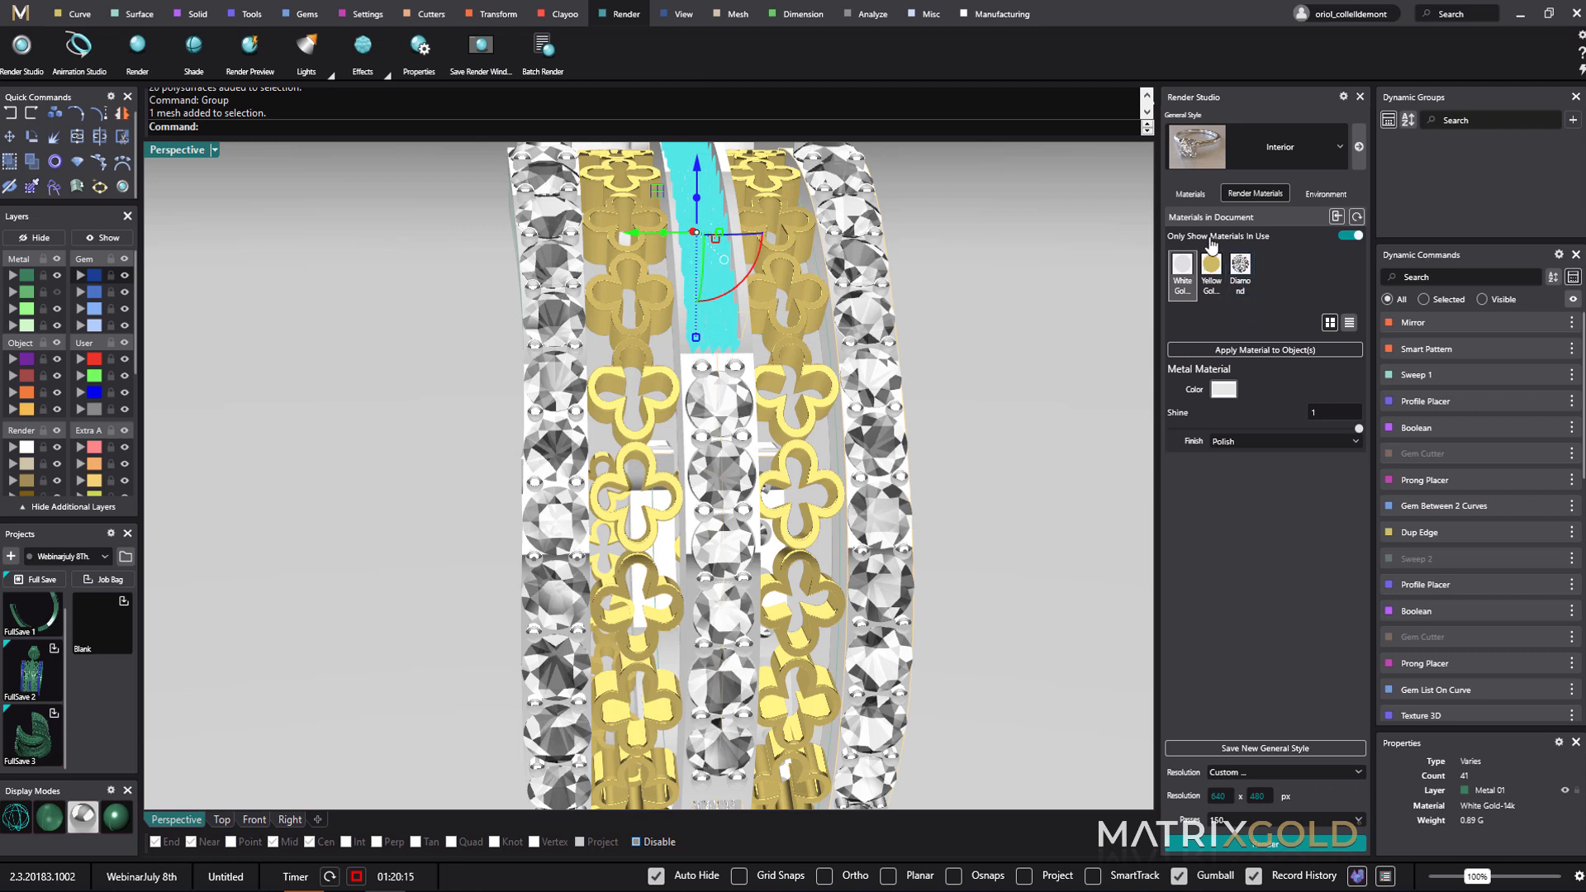
{"action": "left_click", "coordinate": [1337, 217]}
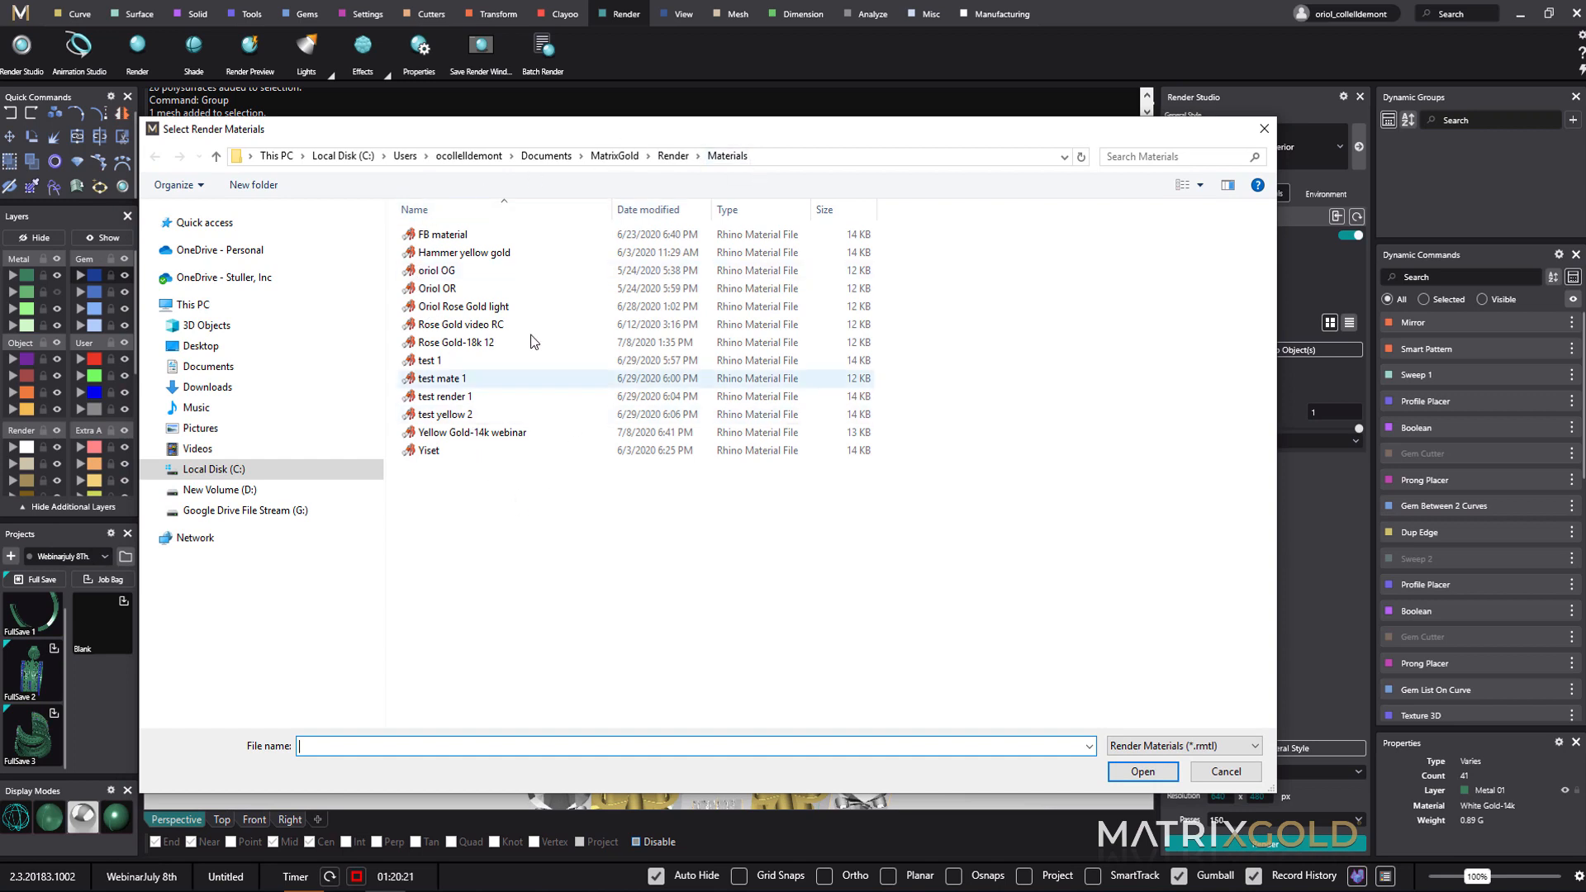
{"action": "left_click", "coordinate": [506, 435]}
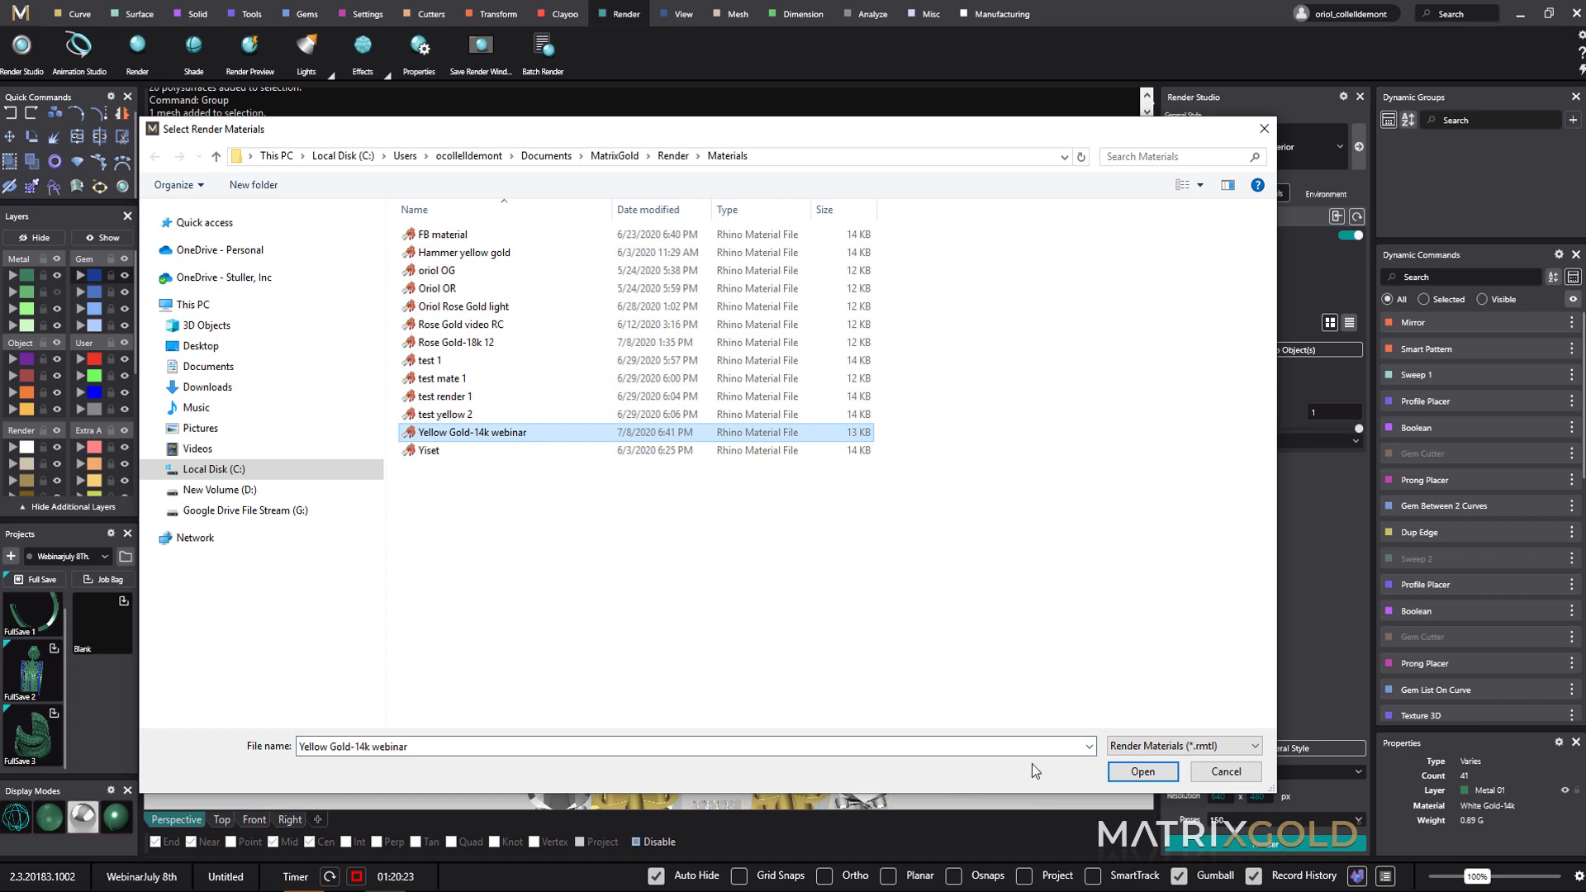
{"action": "left_click", "coordinate": [1144, 777]}
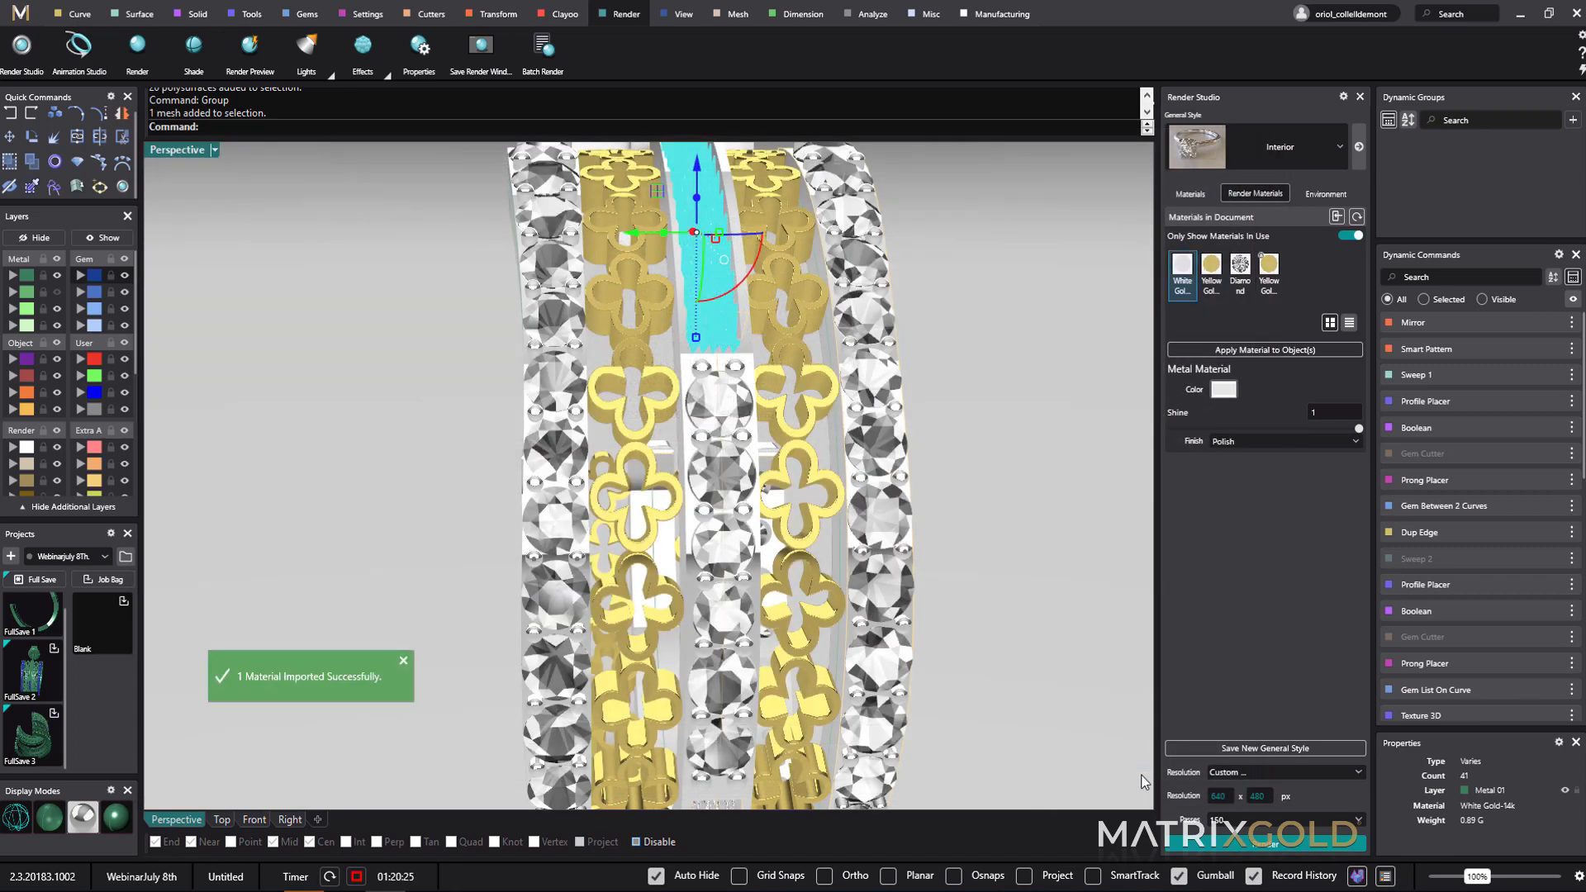
{"action": "left_click", "coordinate": [1028, 486]}
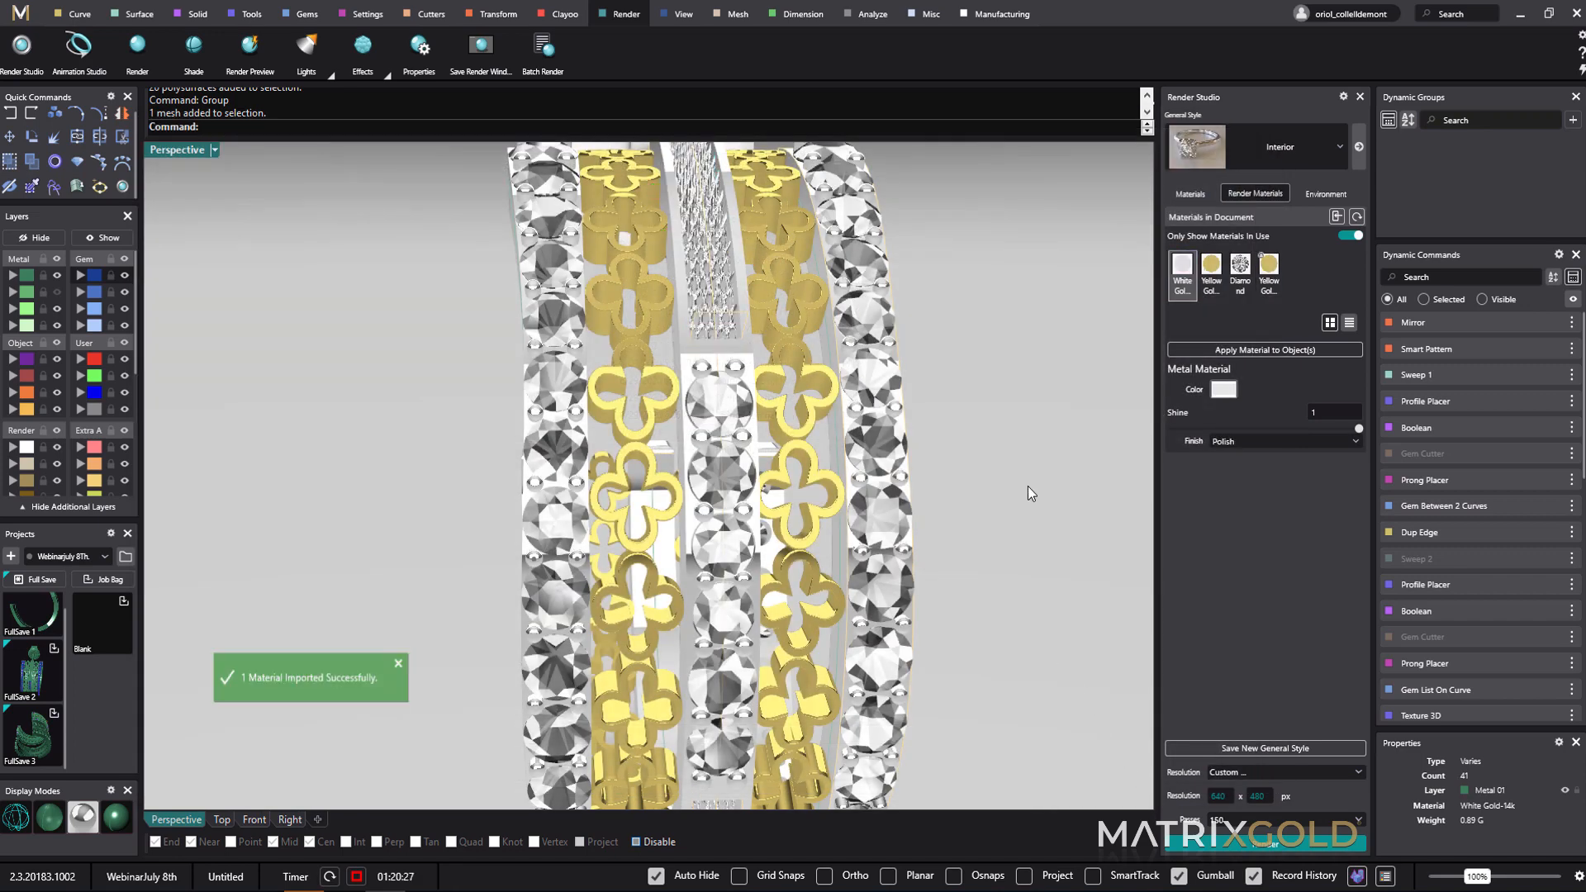
- Apply the imported Yellow Gold material to the textured mesh above the central row of diamonds
{"action": "left_click", "coordinate": [1269, 266]}
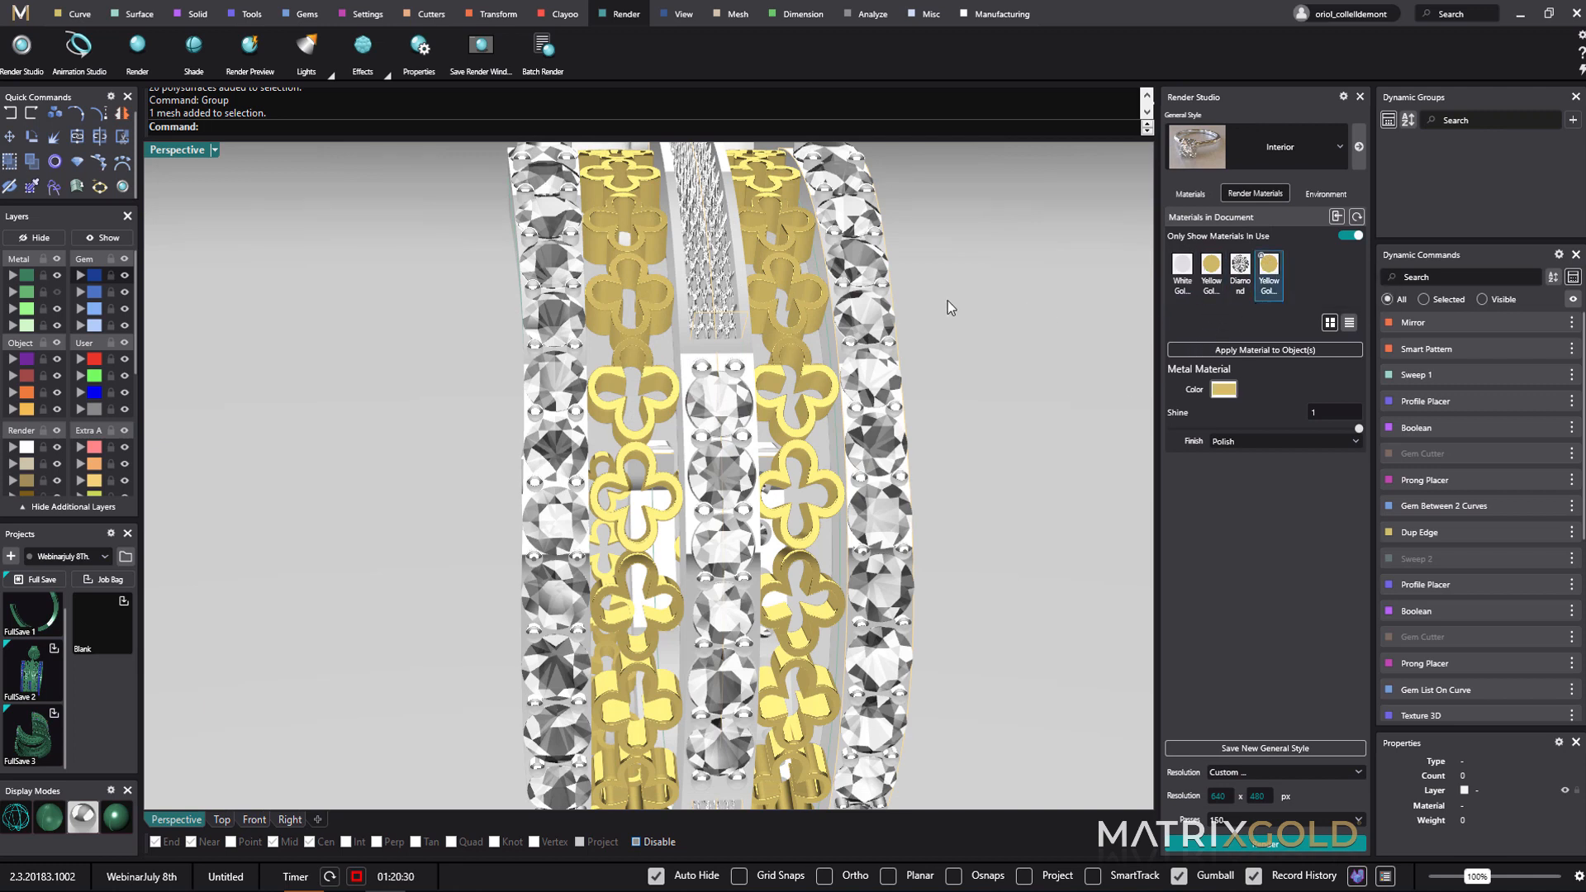
{"action": "left_click", "coordinate": [702, 261]}
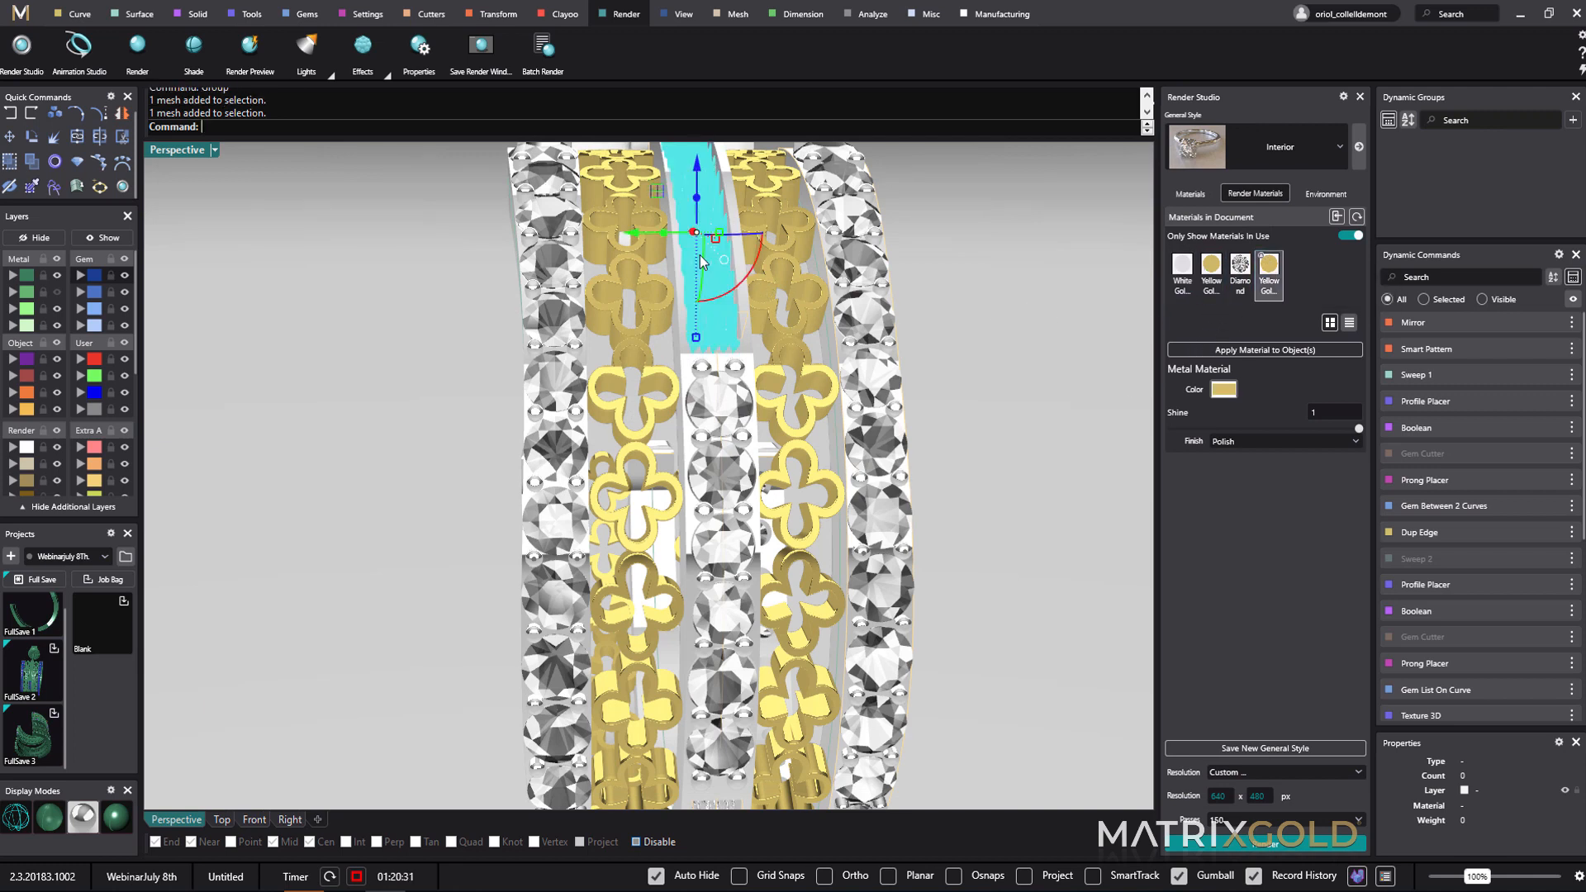
{"action": "left_click", "coordinate": [1182, 266]}
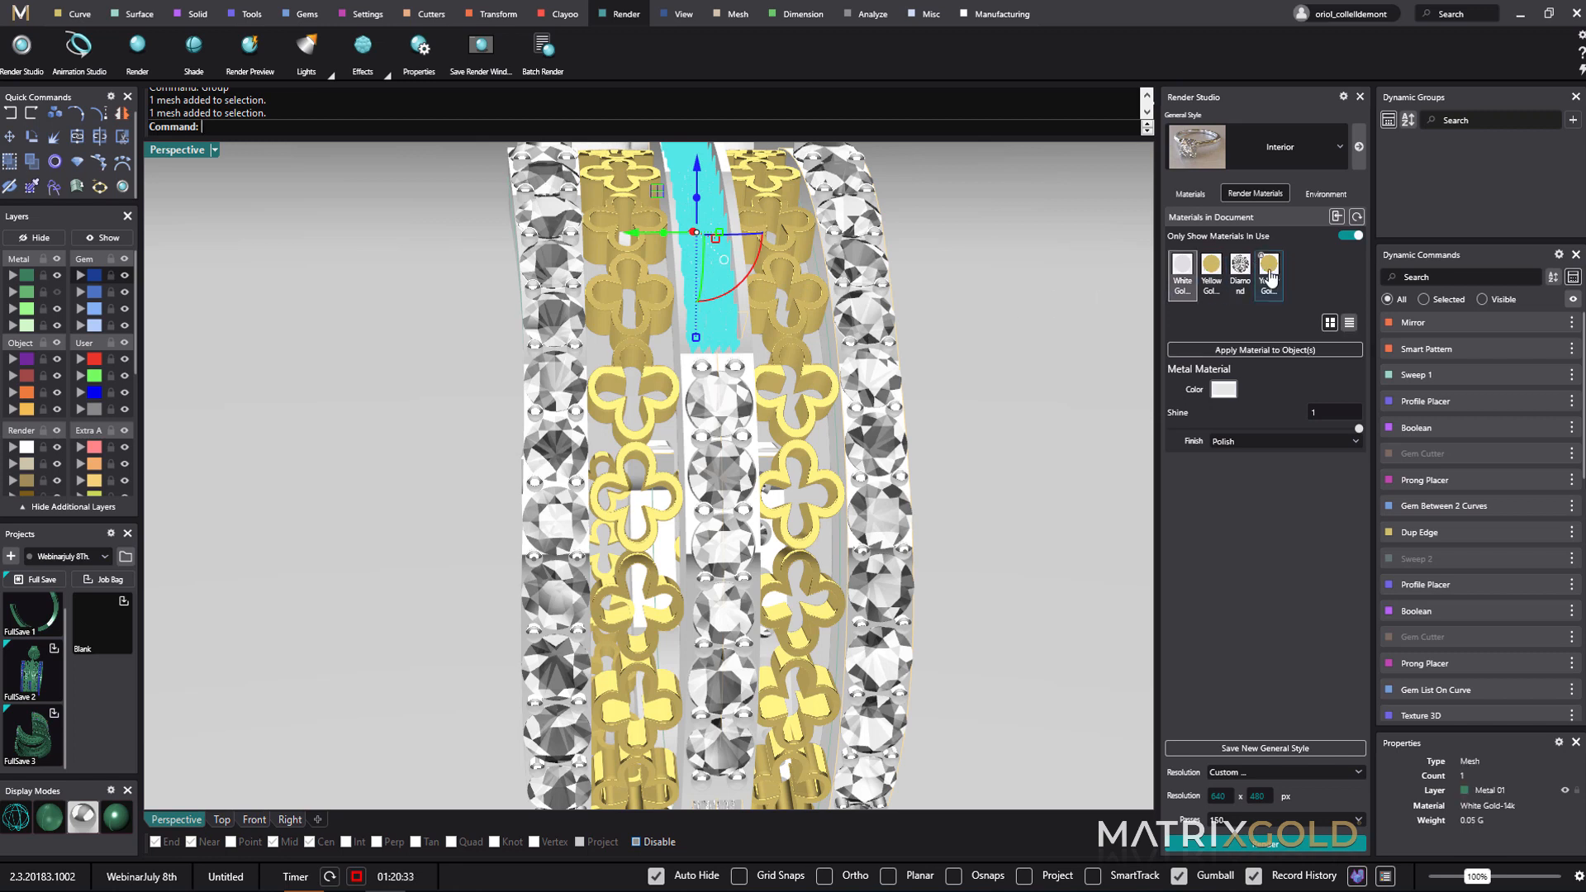
{"action": "left_click", "coordinate": [1269, 266]}
{"action": "left_click", "coordinate": [1238, 354]}
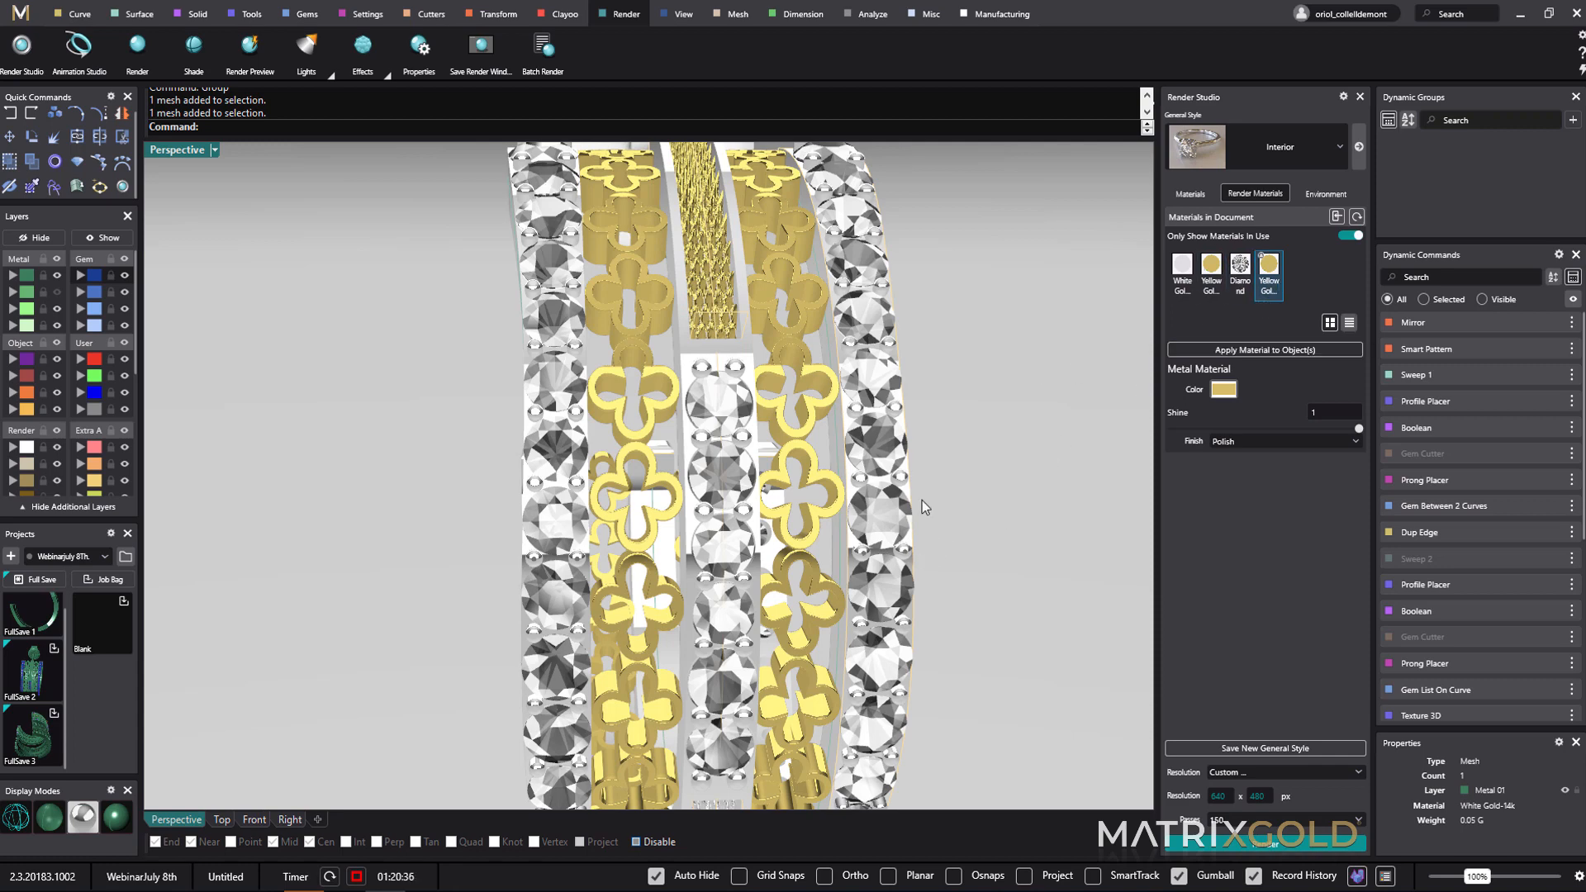
- Apply the imported Yellow Gold material to the textured mesh below the central row of diamonds
{"action": "scroll", "coordinate": [973, 441], "scroll_direction": "down", "scroll_amount": 4}
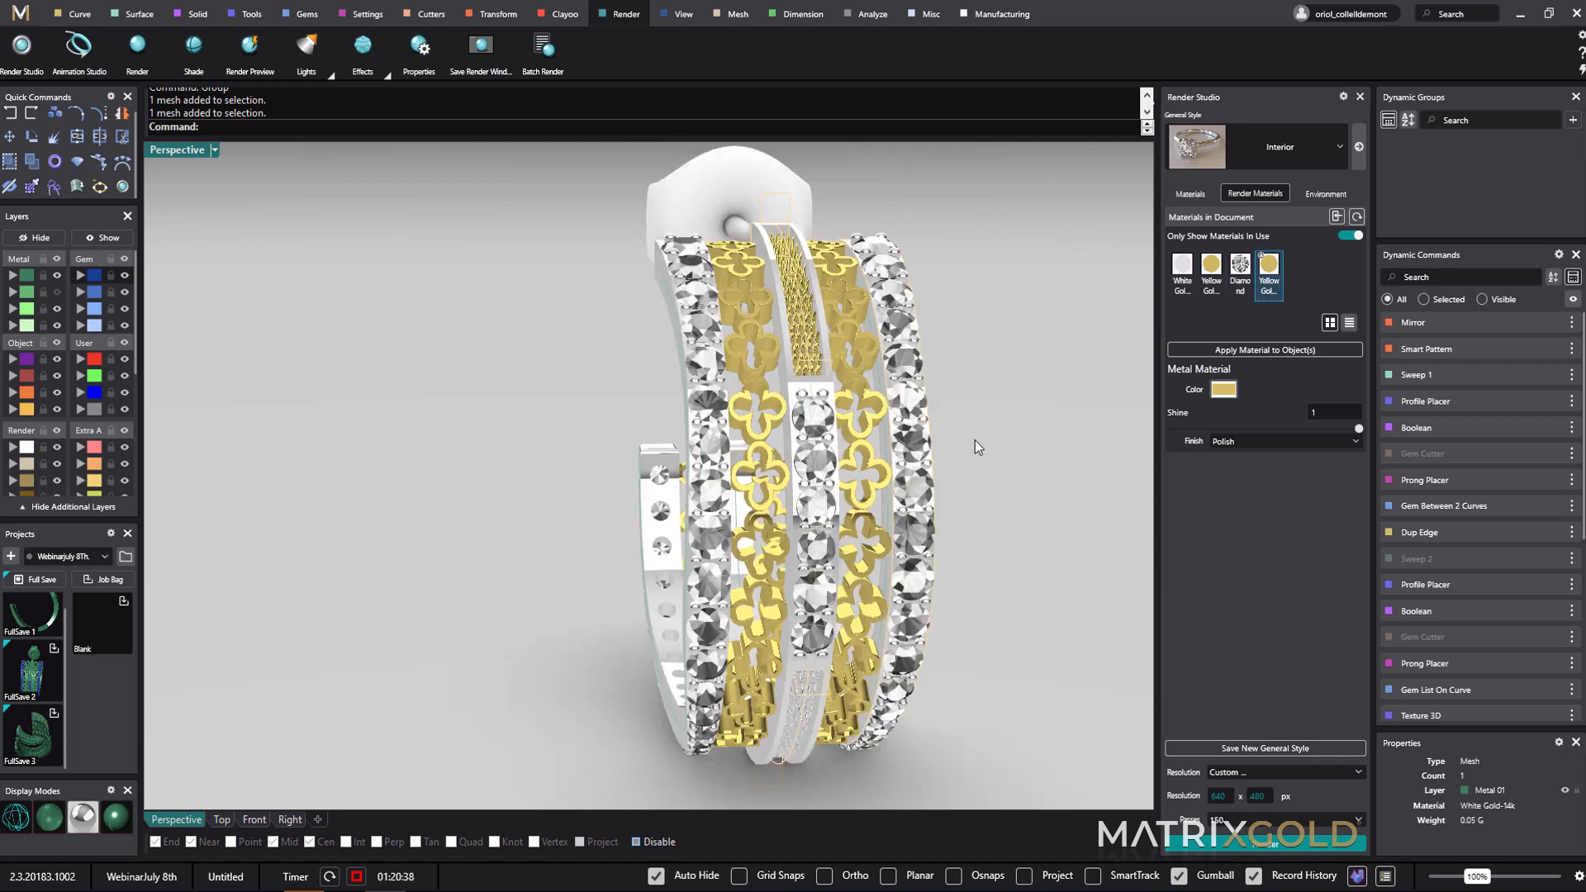
{"action": "right_click_drag", "start_coordinate": [973, 442], "coordinate": [664, 578]}
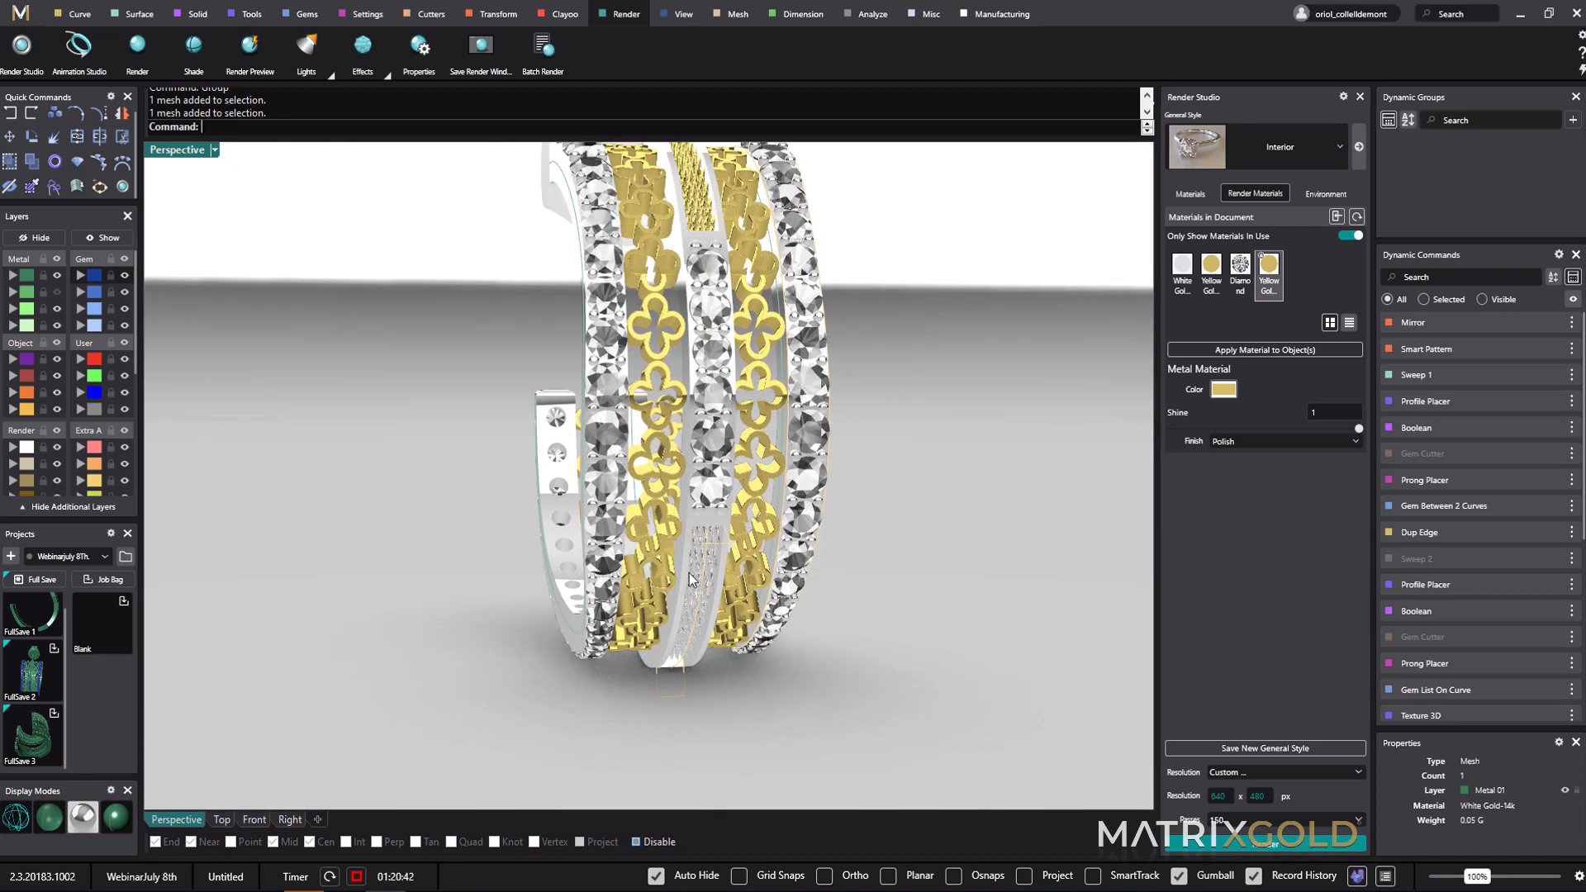
{"action": "left_click", "coordinate": [695, 582], "text": "shift"}
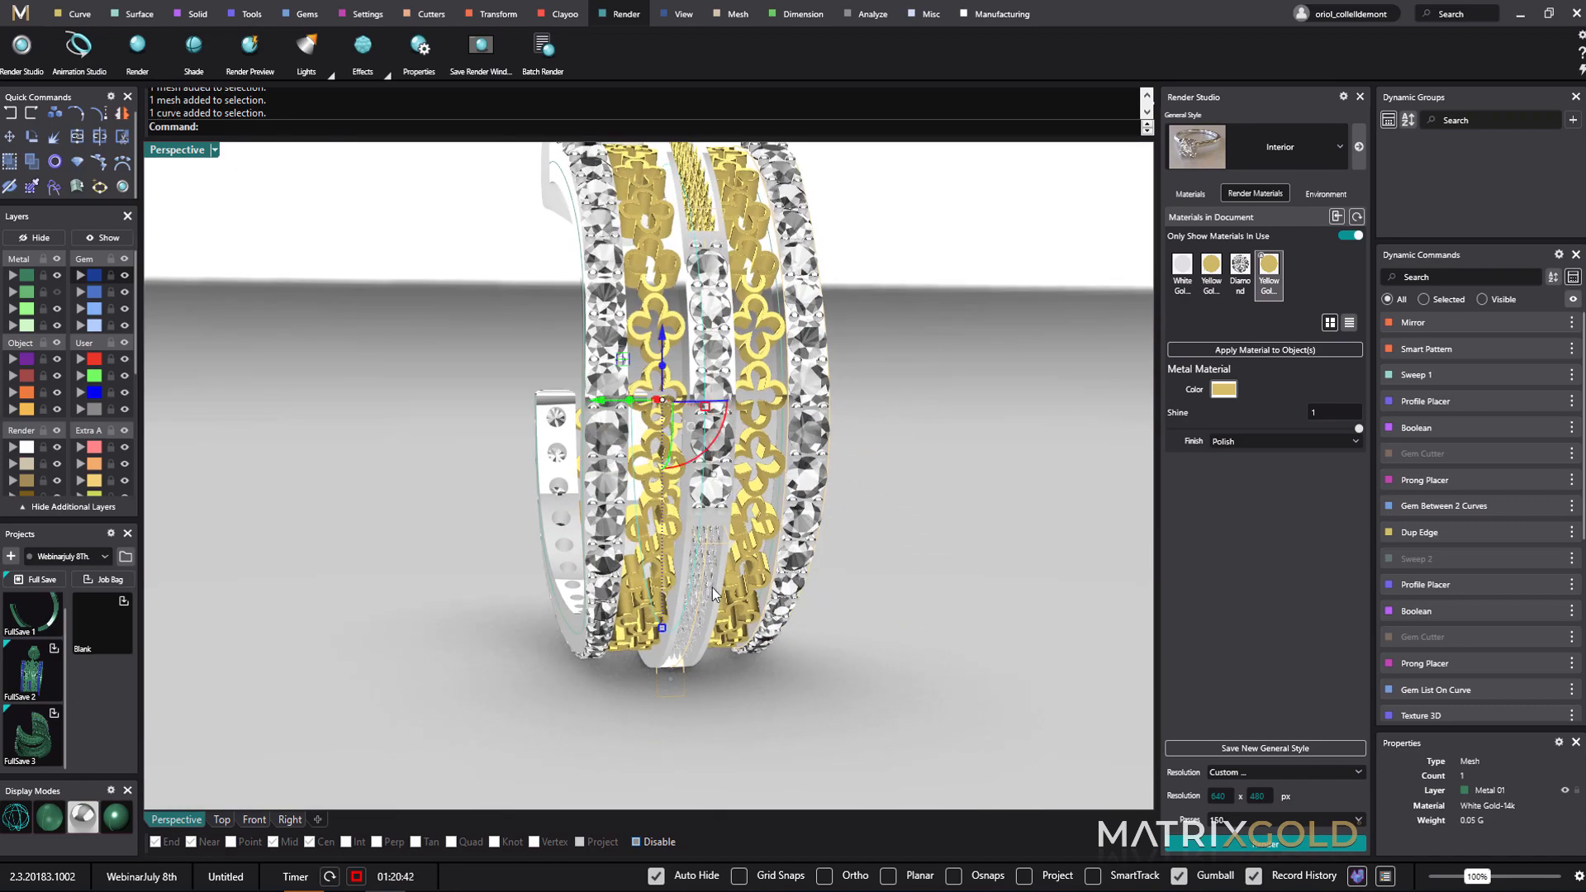
{"action": "left_click", "coordinate": [711, 594]}
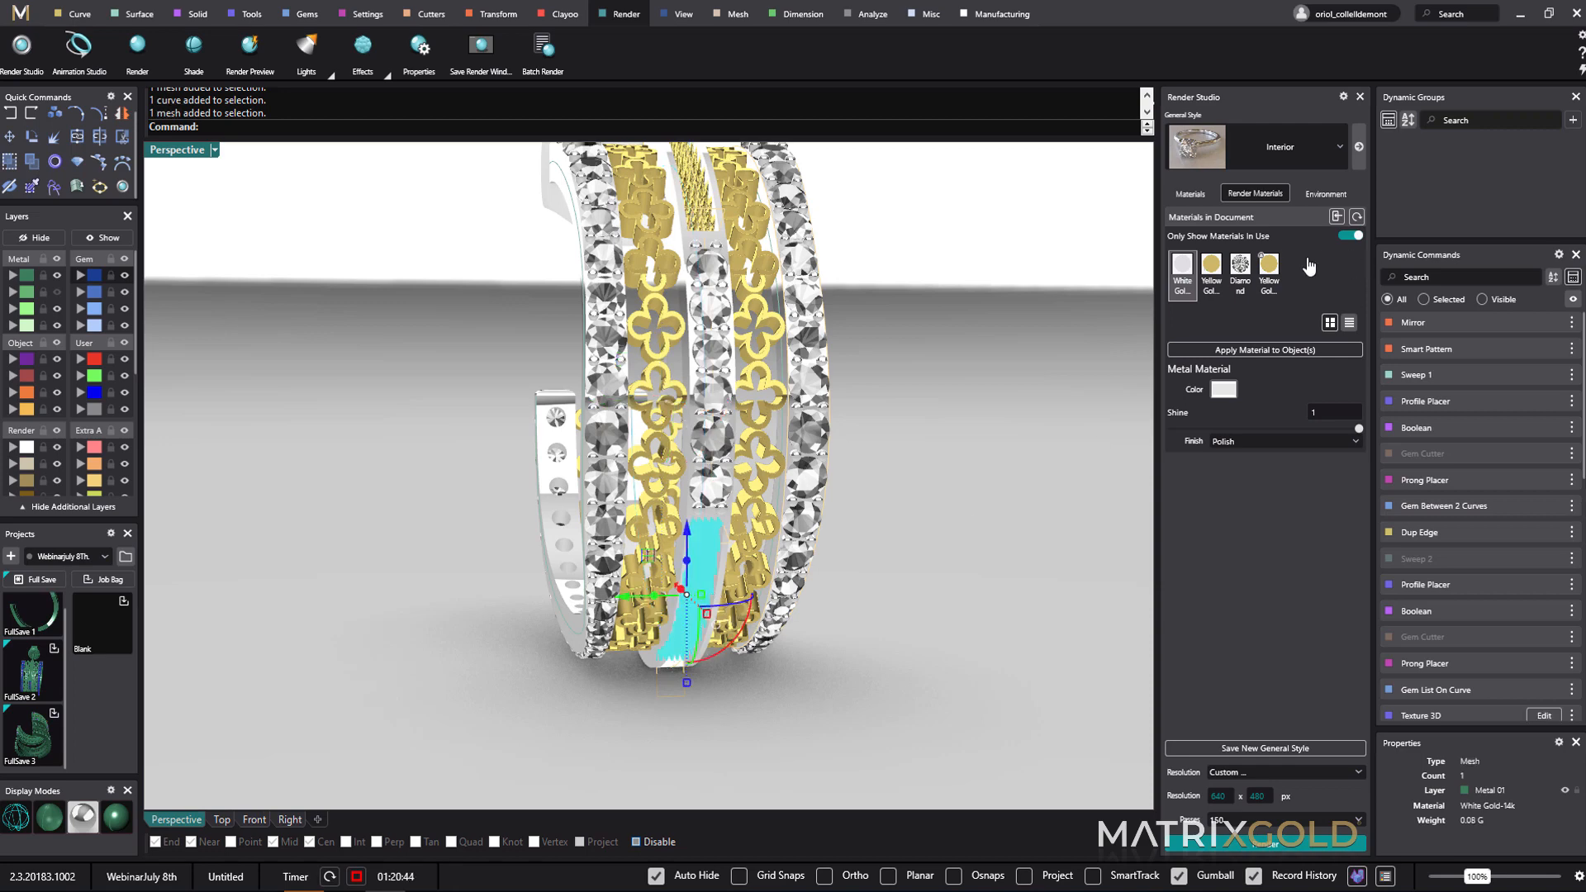
{"action": "left_click", "coordinate": [1270, 269]}
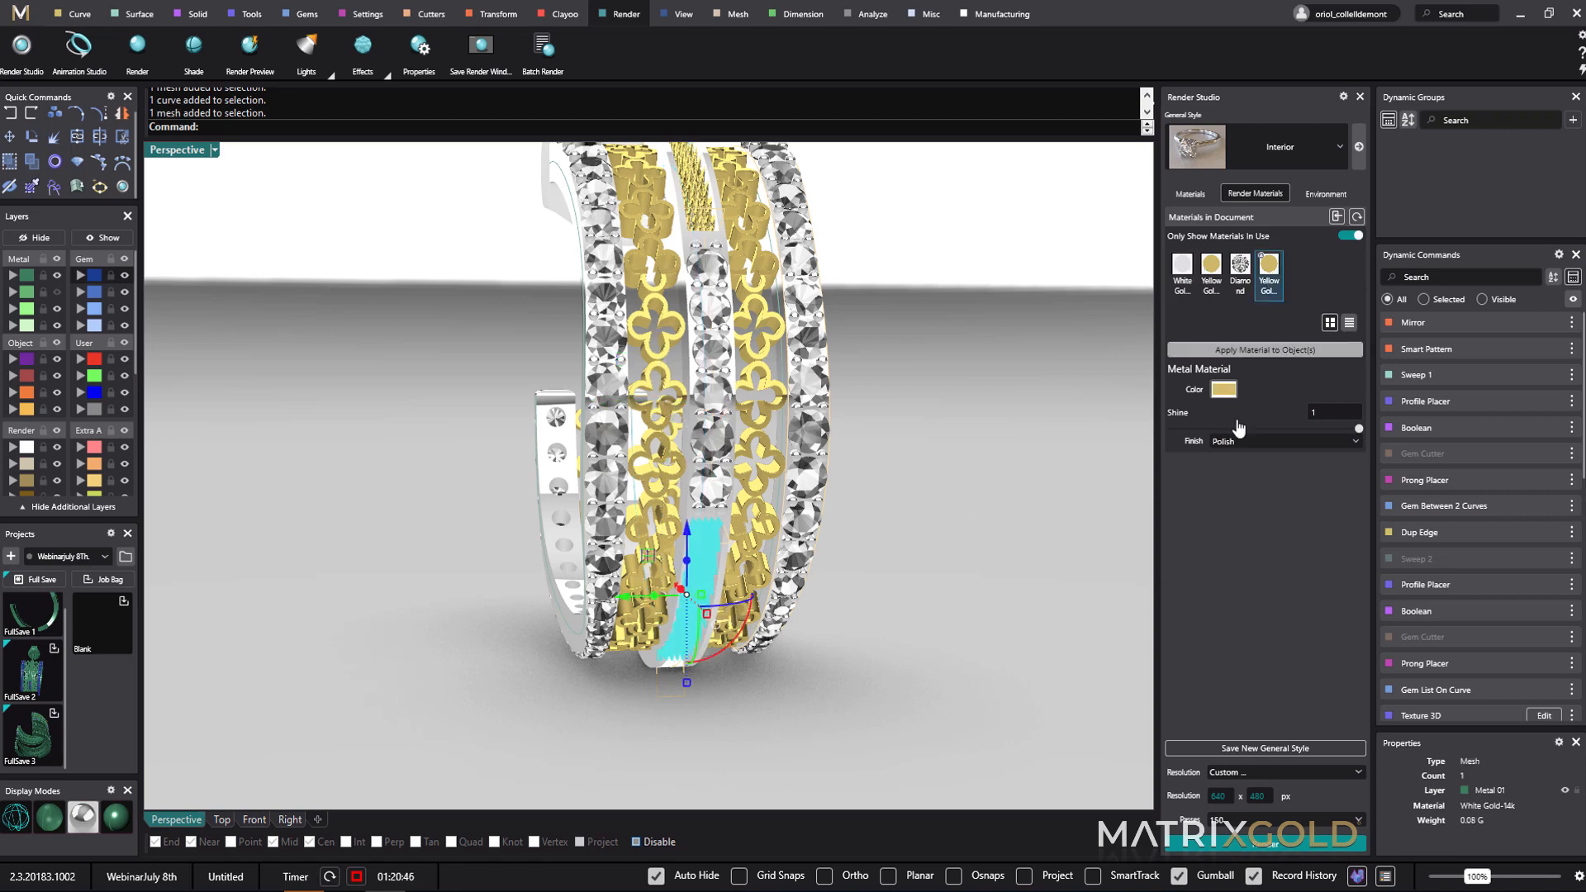
{"action": "left_click", "coordinate": [1264, 349]}
- Apply the White Gold render material to the earring post and its butterfly back
{"action": "right_click_drag", "start_coordinate": [934, 514], "coordinate": [849, 509]}
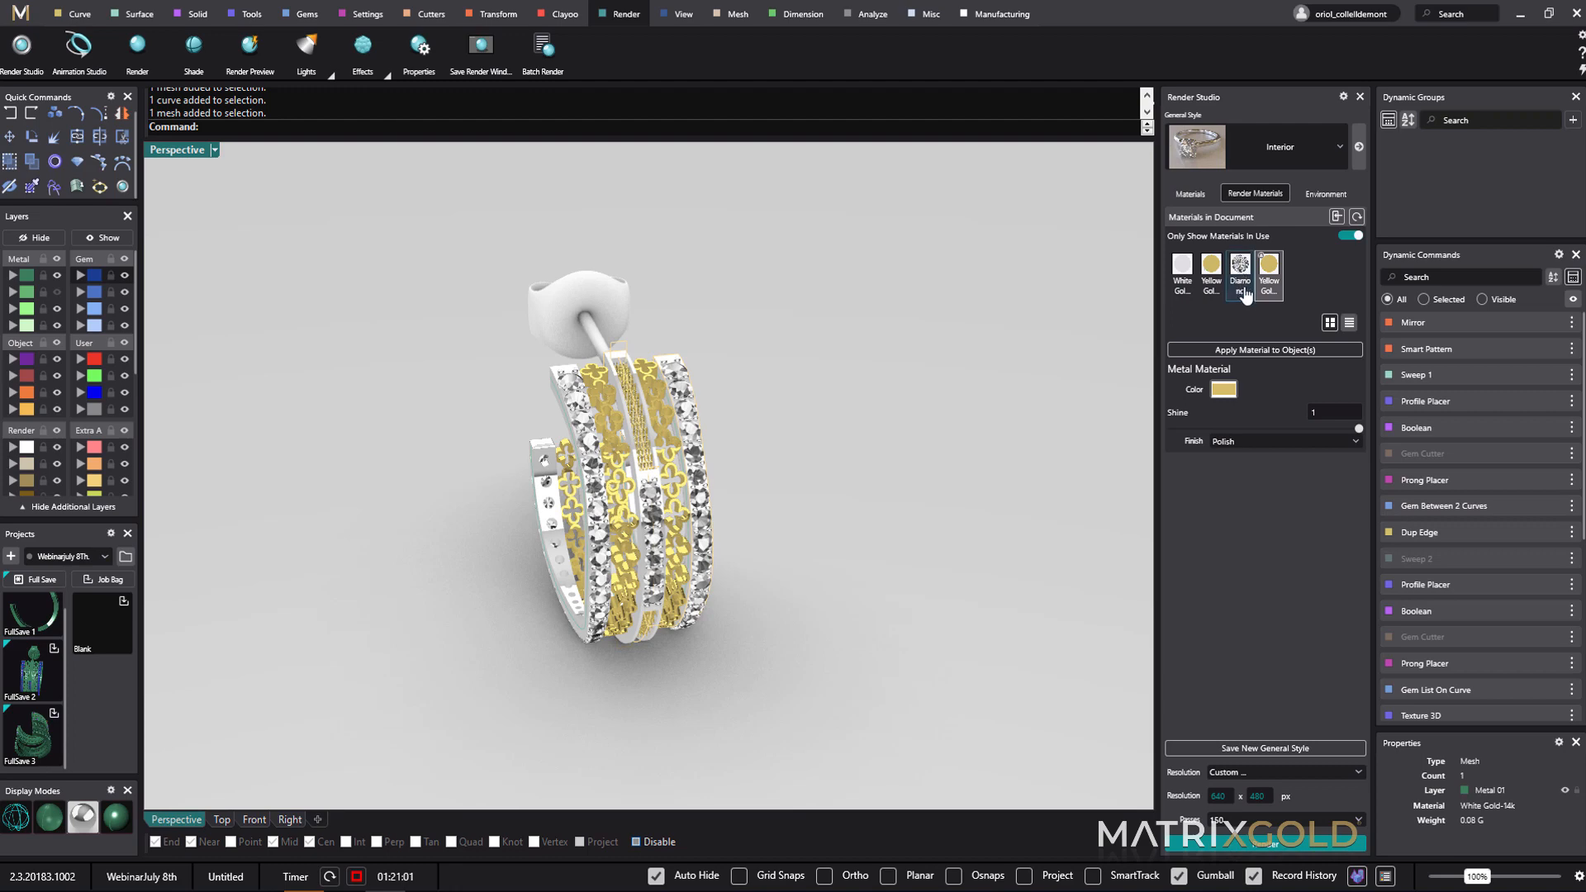
{"action": "right_click_drag", "start_coordinate": [922, 547], "coordinate": [928, 500]}
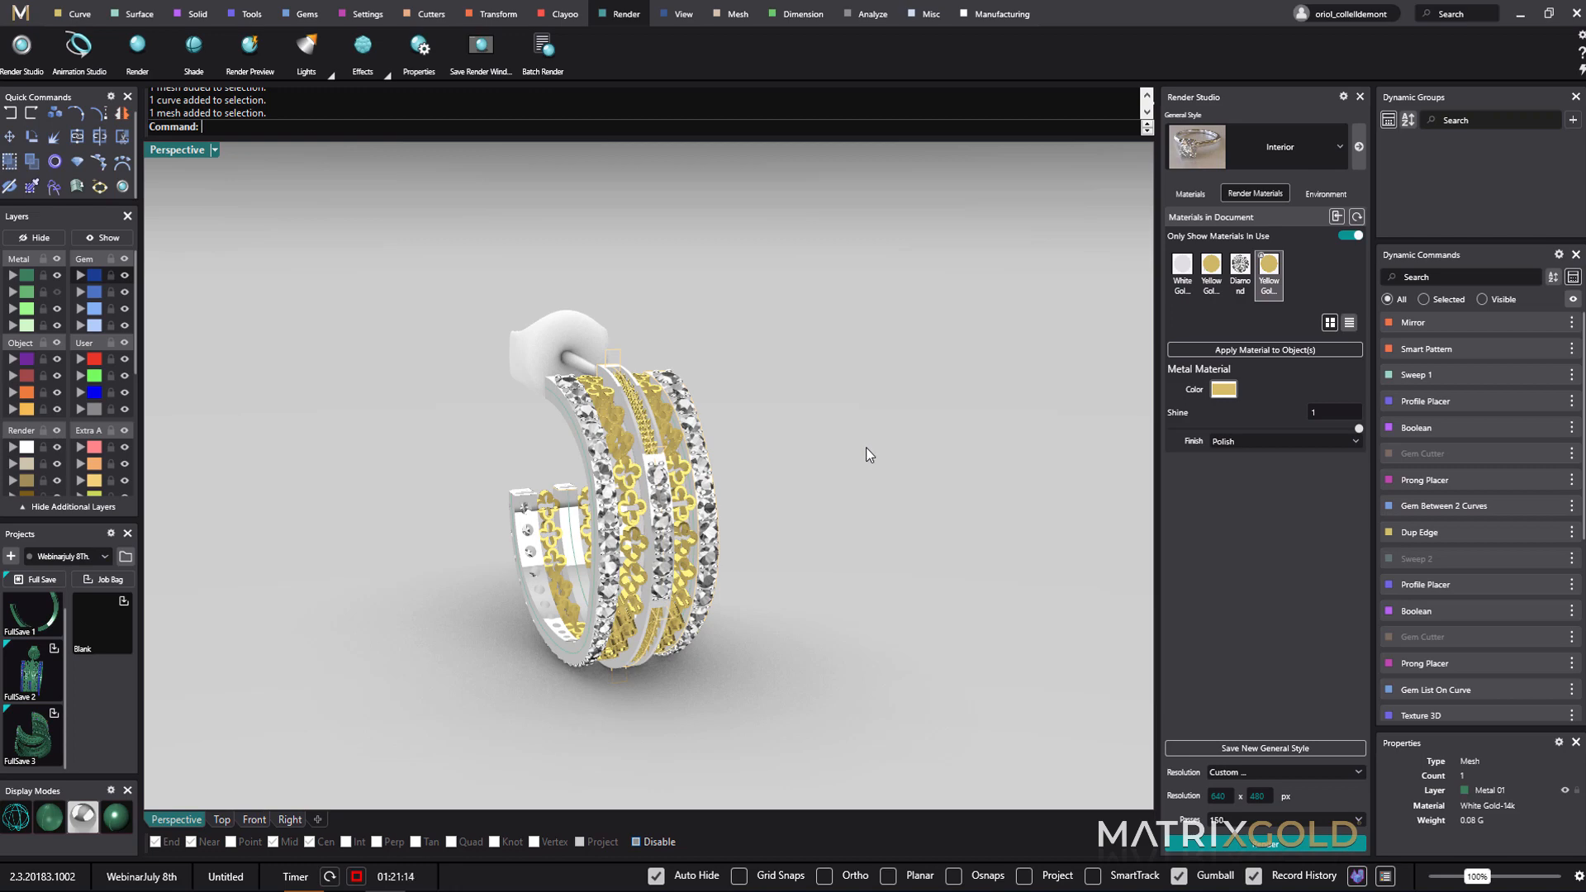
{"action": "right_click_drag", "start_coordinate": [866, 448], "coordinate": [586, 278]}
{"action": "left_click_drag", "start_coordinate": [586, 278], "coordinate": [476, 357]}
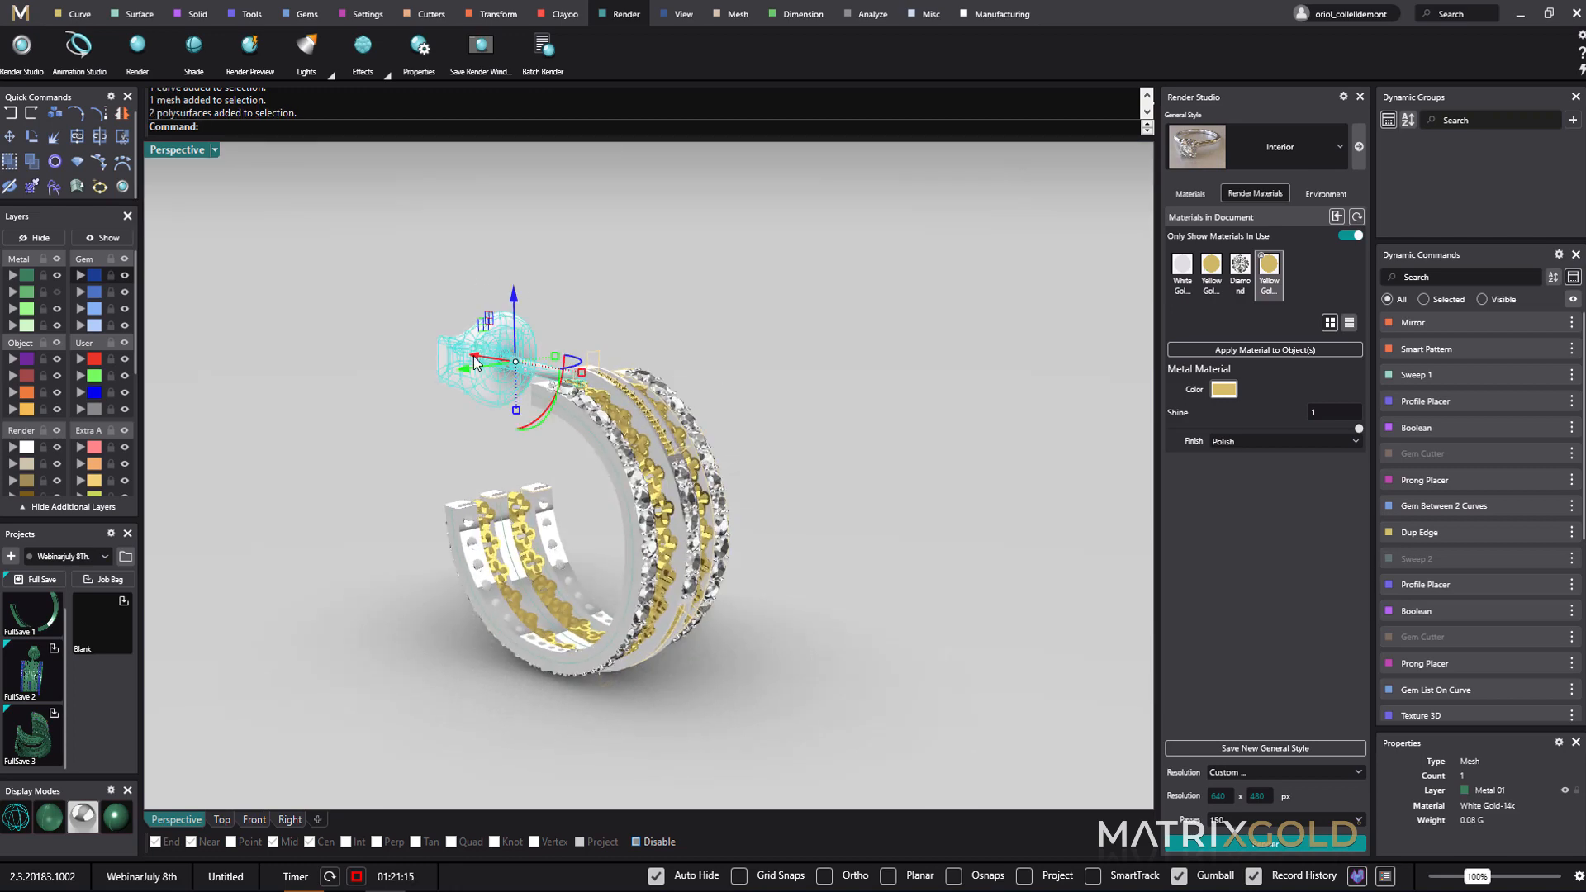
{"action": "left_click", "coordinate": [1177, 268]}
{"action": "left_click", "coordinate": [1264, 349]}
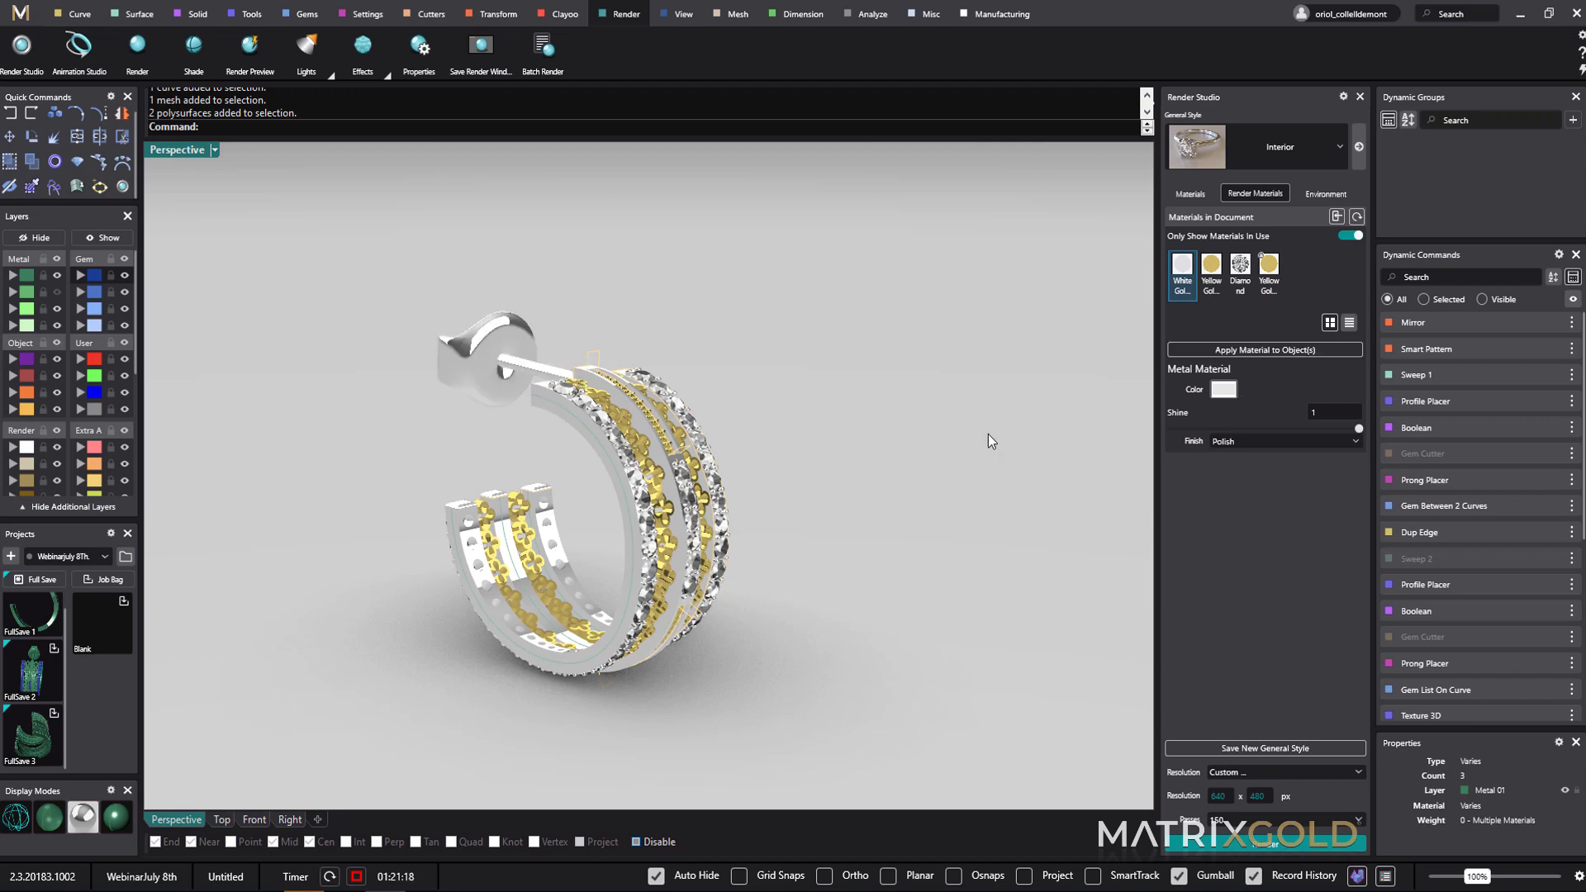
- Dismiss the error notification and toggle the visibility of the Diamond render material
{"action": "right_click_drag", "start_coordinate": [896, 460], "coordinate": [844, 465]}
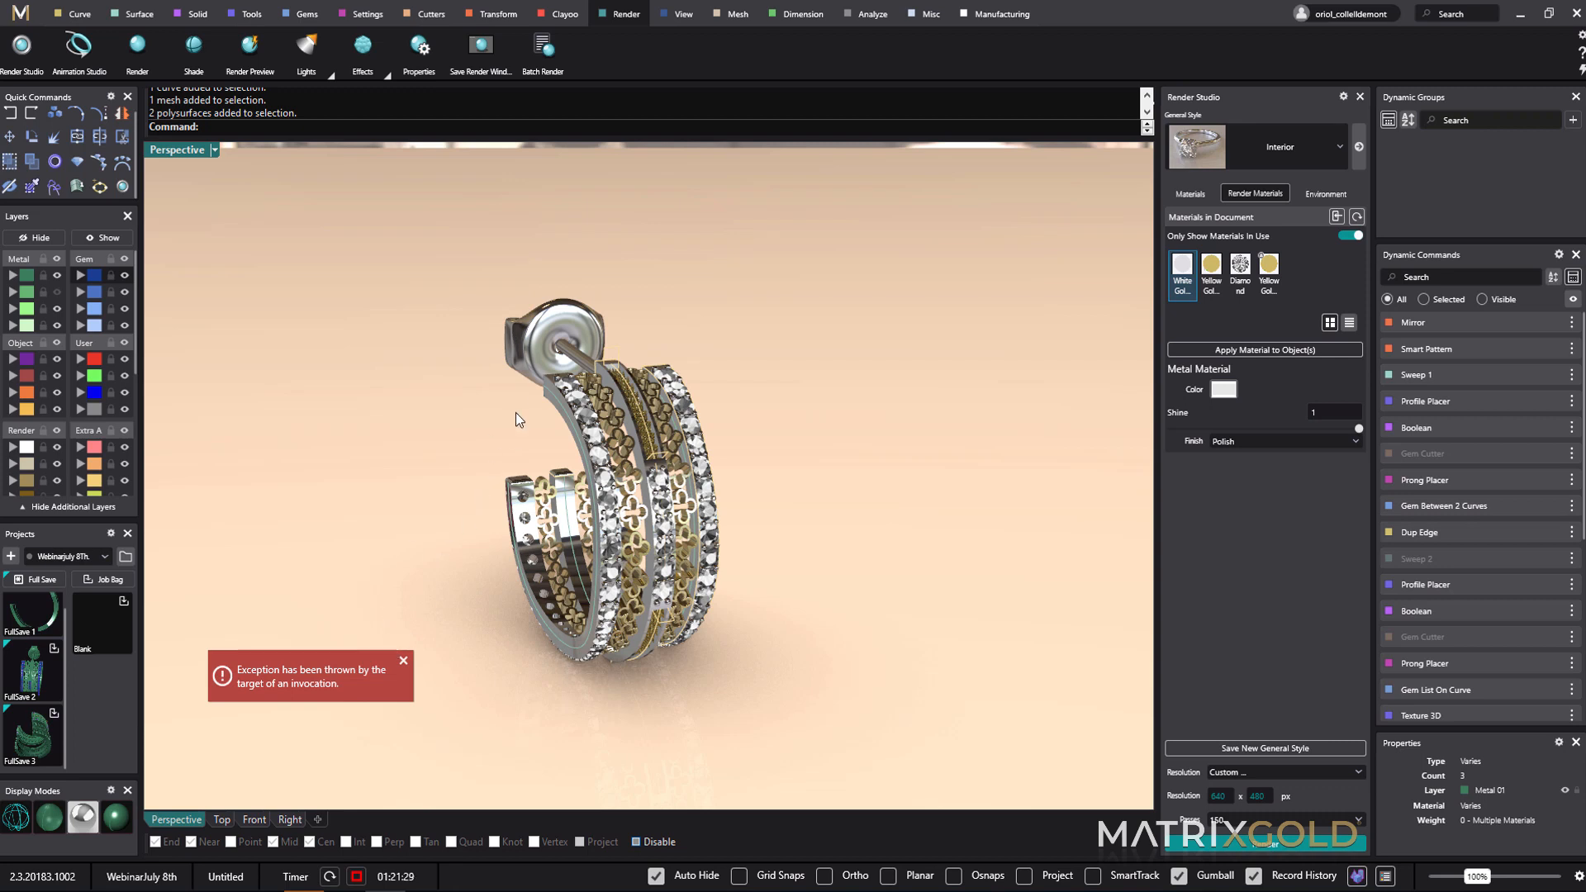
{"action": "left_click", "coordinate": [403, 660]}
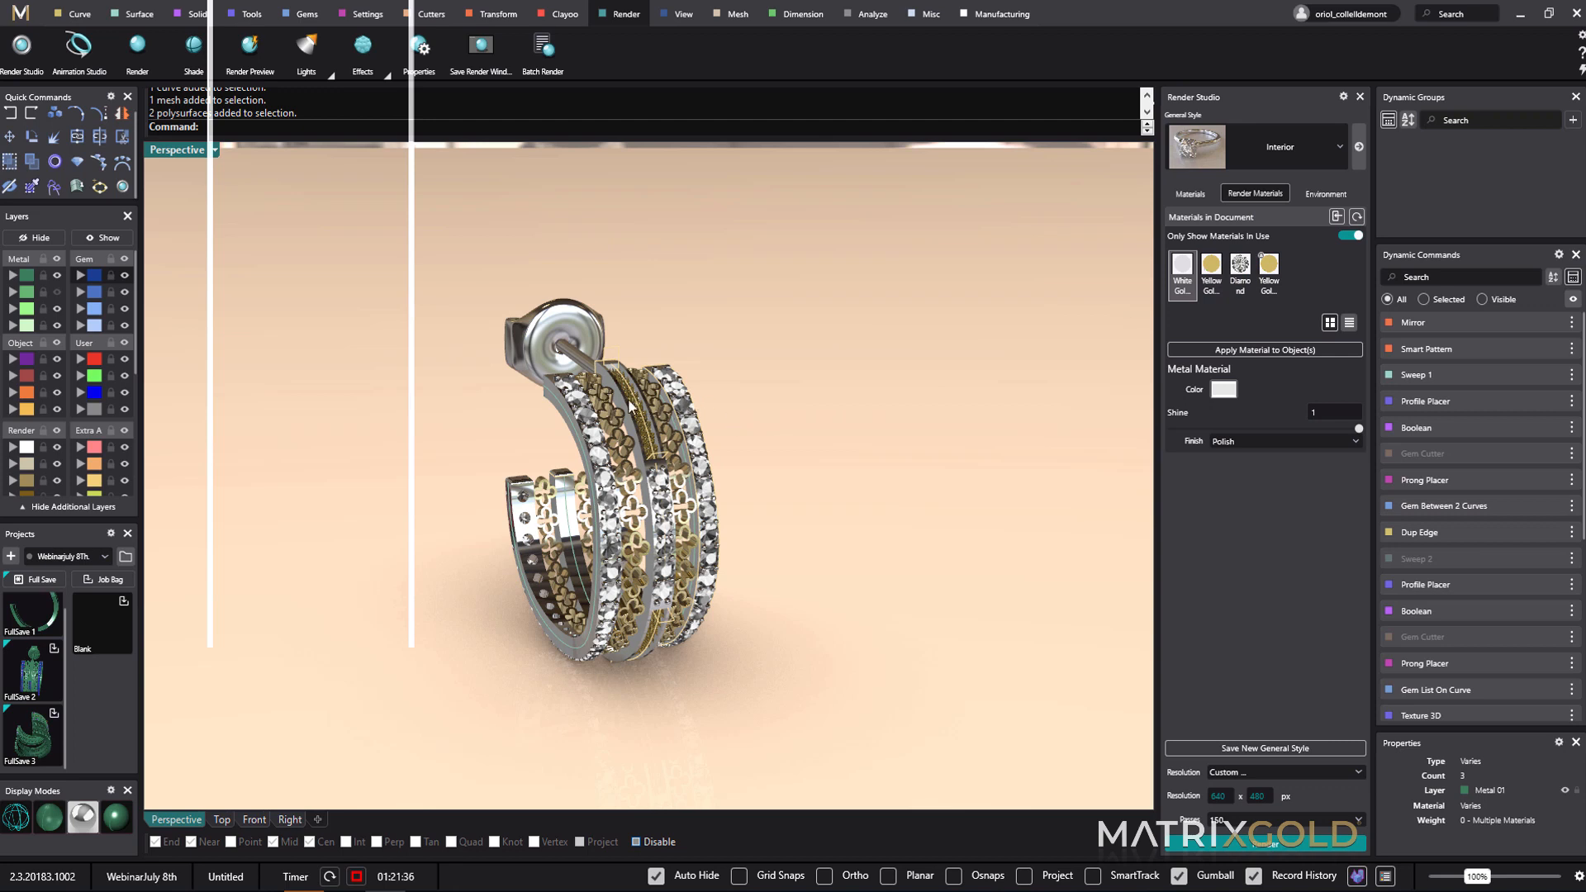
{"action": "right_click", "coordinate": [1238, 275]}
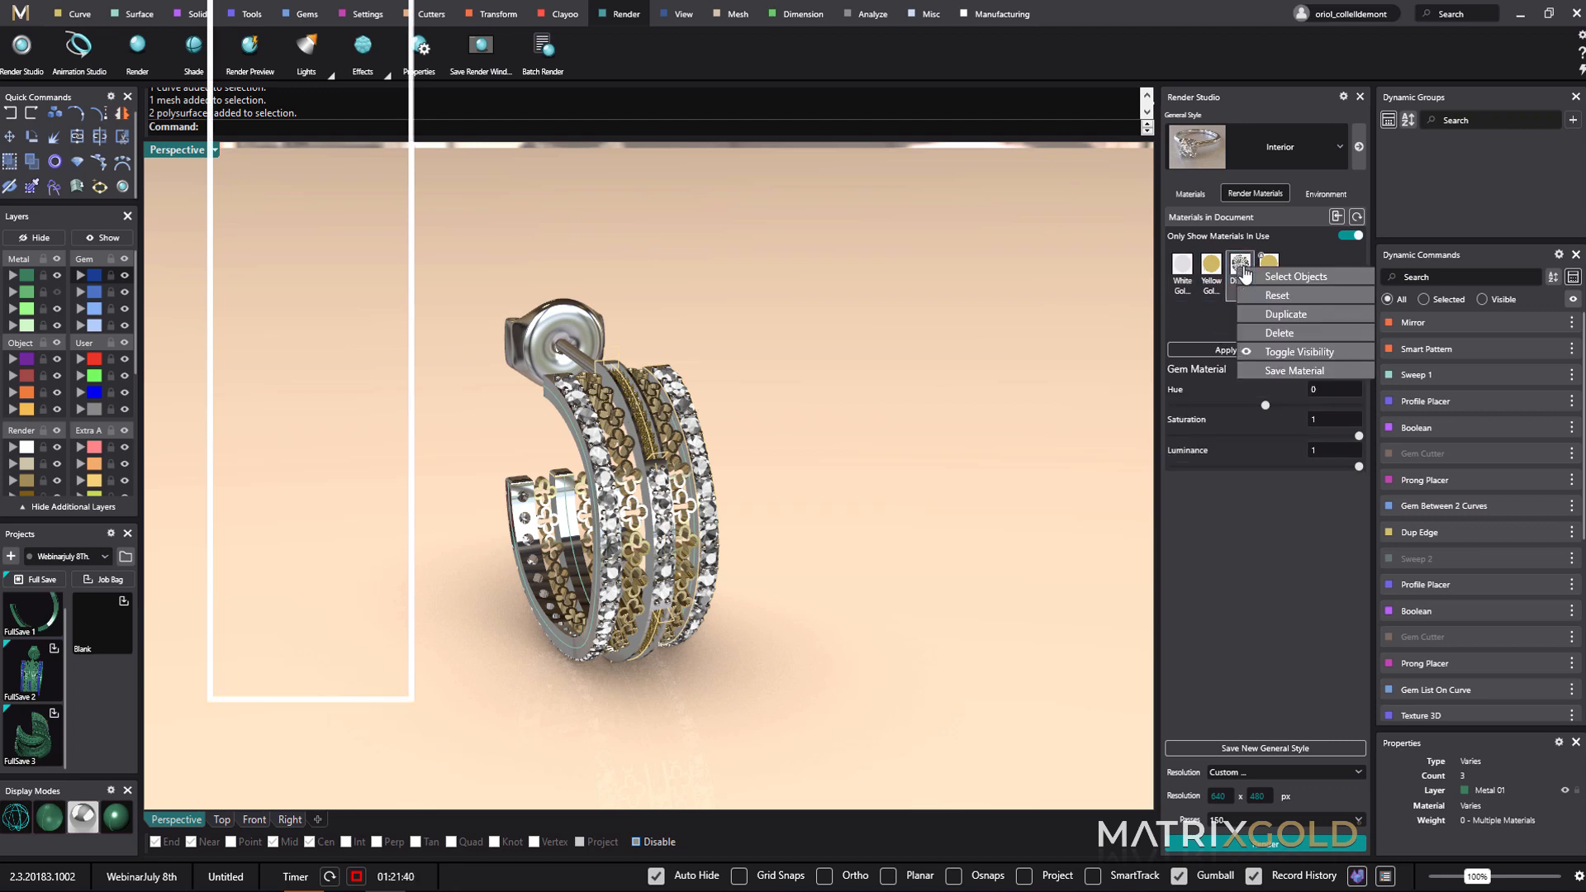
{"action": "left_click", "coordinate": [1281, 351]}
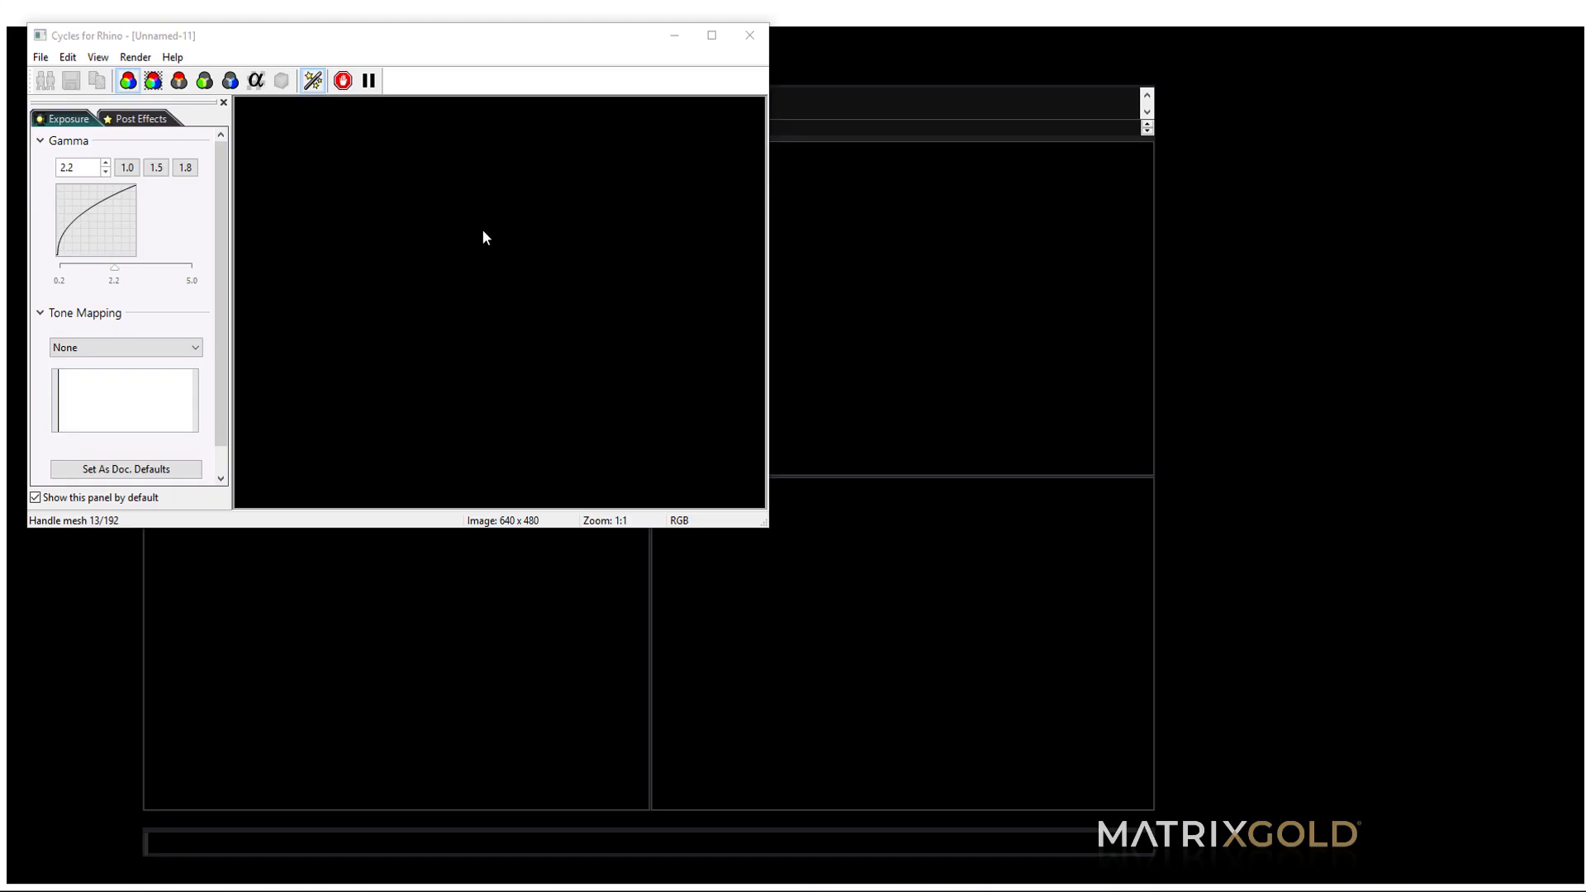
- Restore the main window to full size and show the 640 x 480 earring render with a transparent background
{"action": "key", "text": "super+Down"}
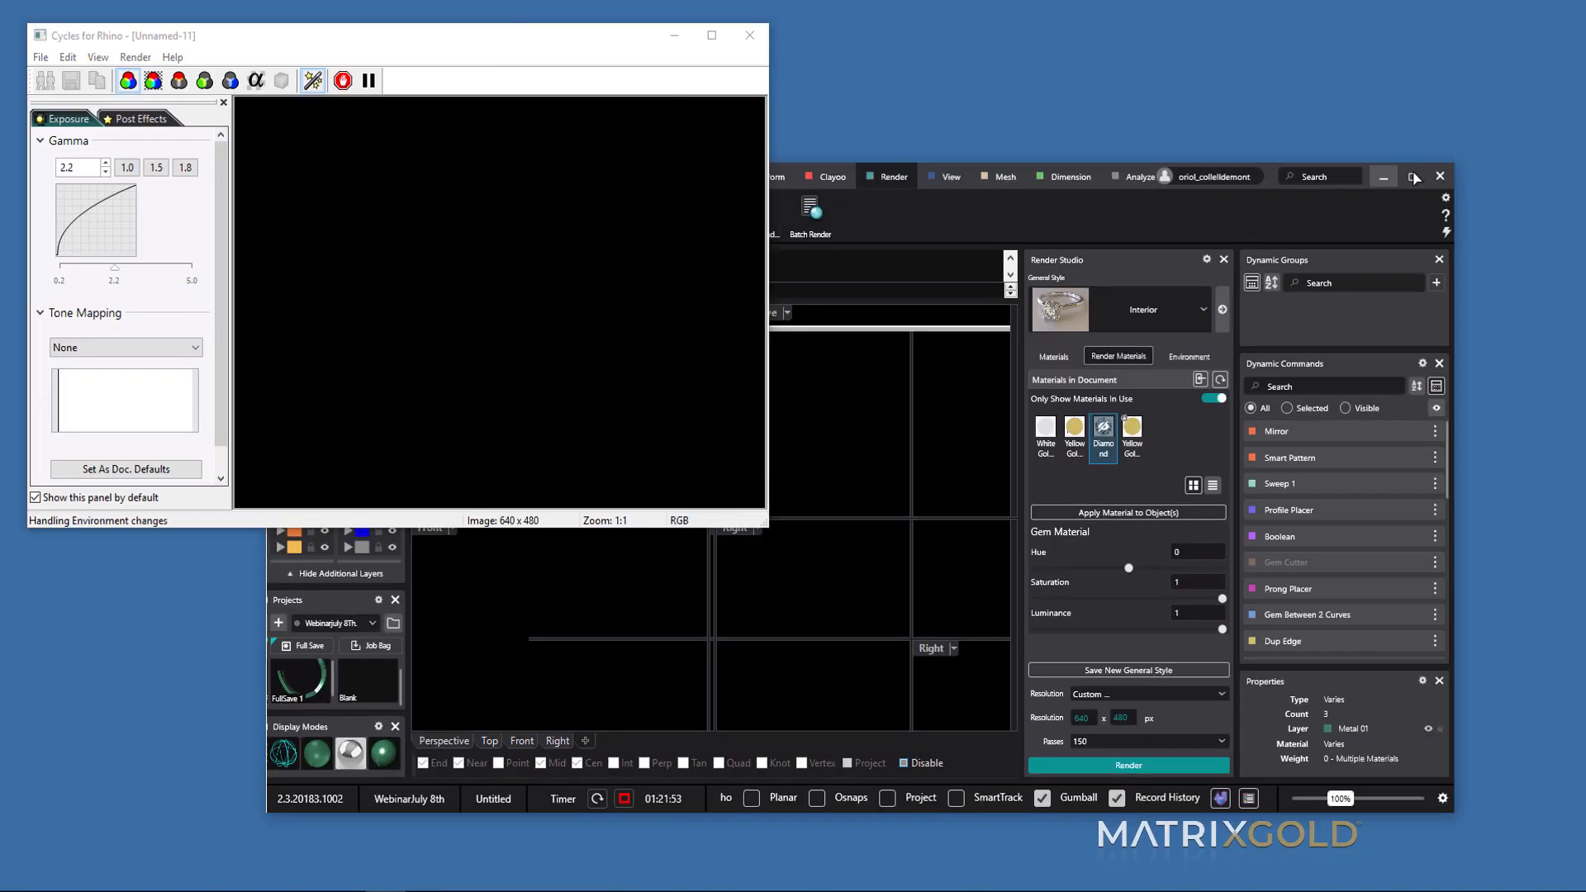
{"action": "left_click", "coordinate": [1413, 175]}
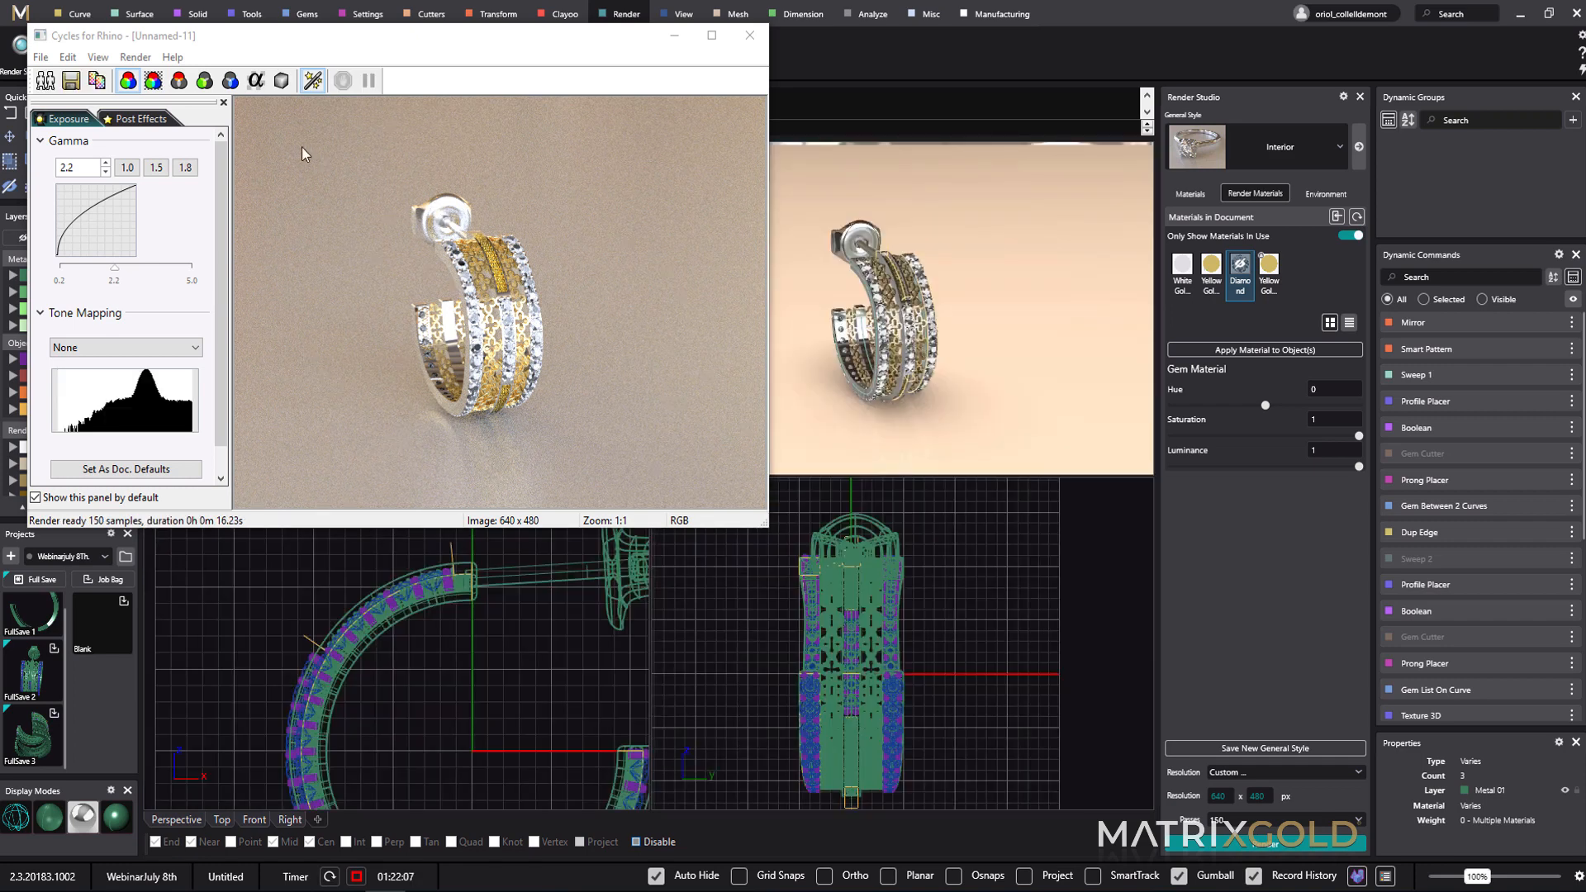
{"action": "left_click", "coordinate": [154, 81]}
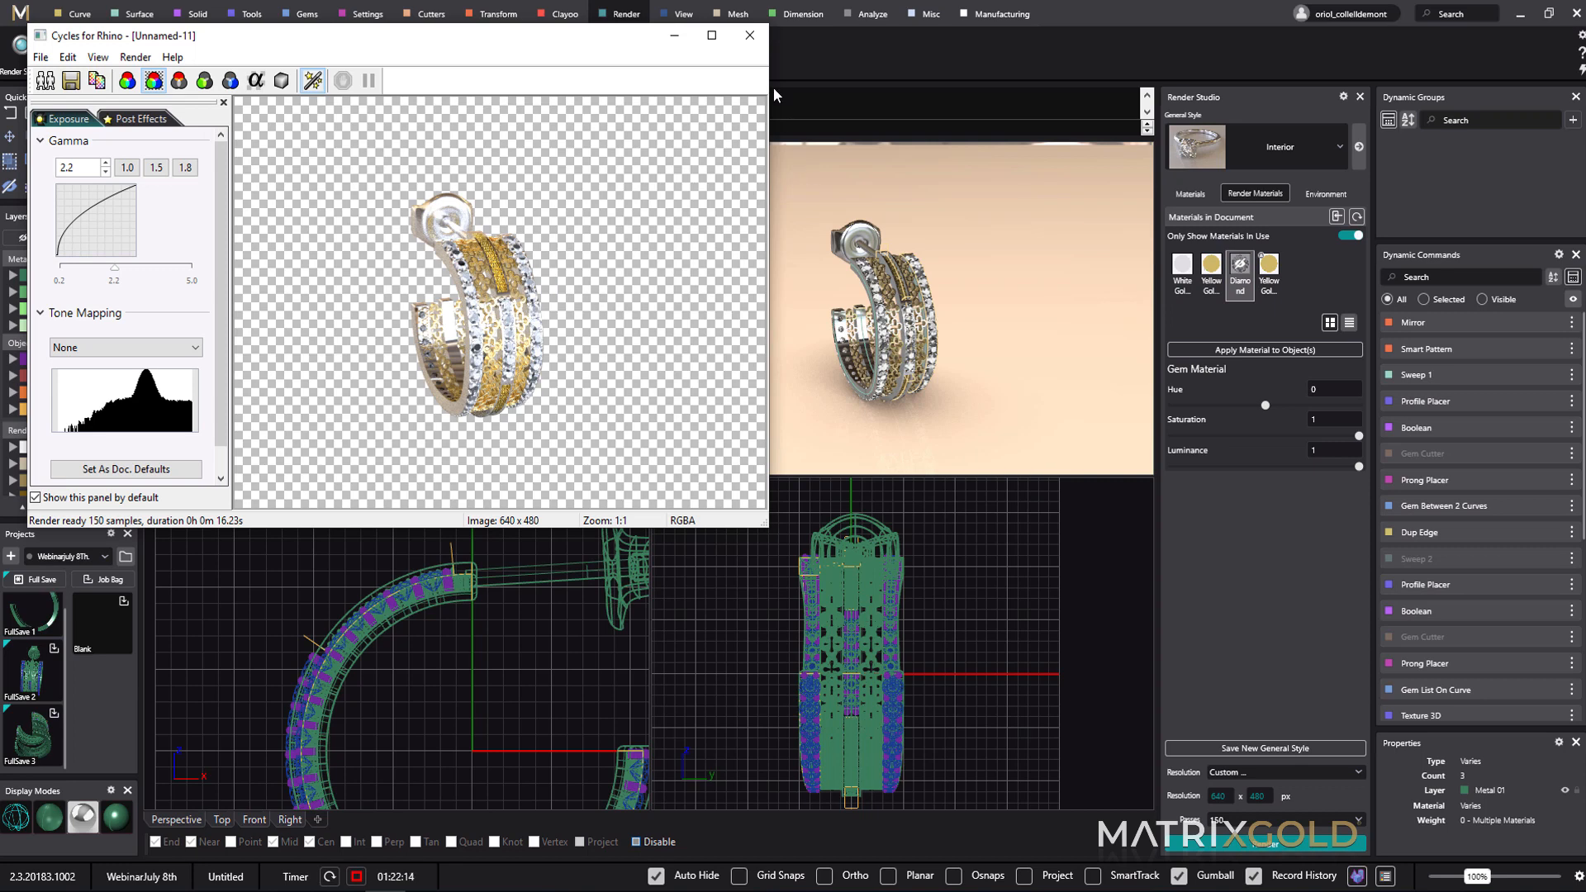
- Close the finished render and toggle the Diamond render material's visibility on and back off
{"action": "left_click", "coordinate": [750, 36]}
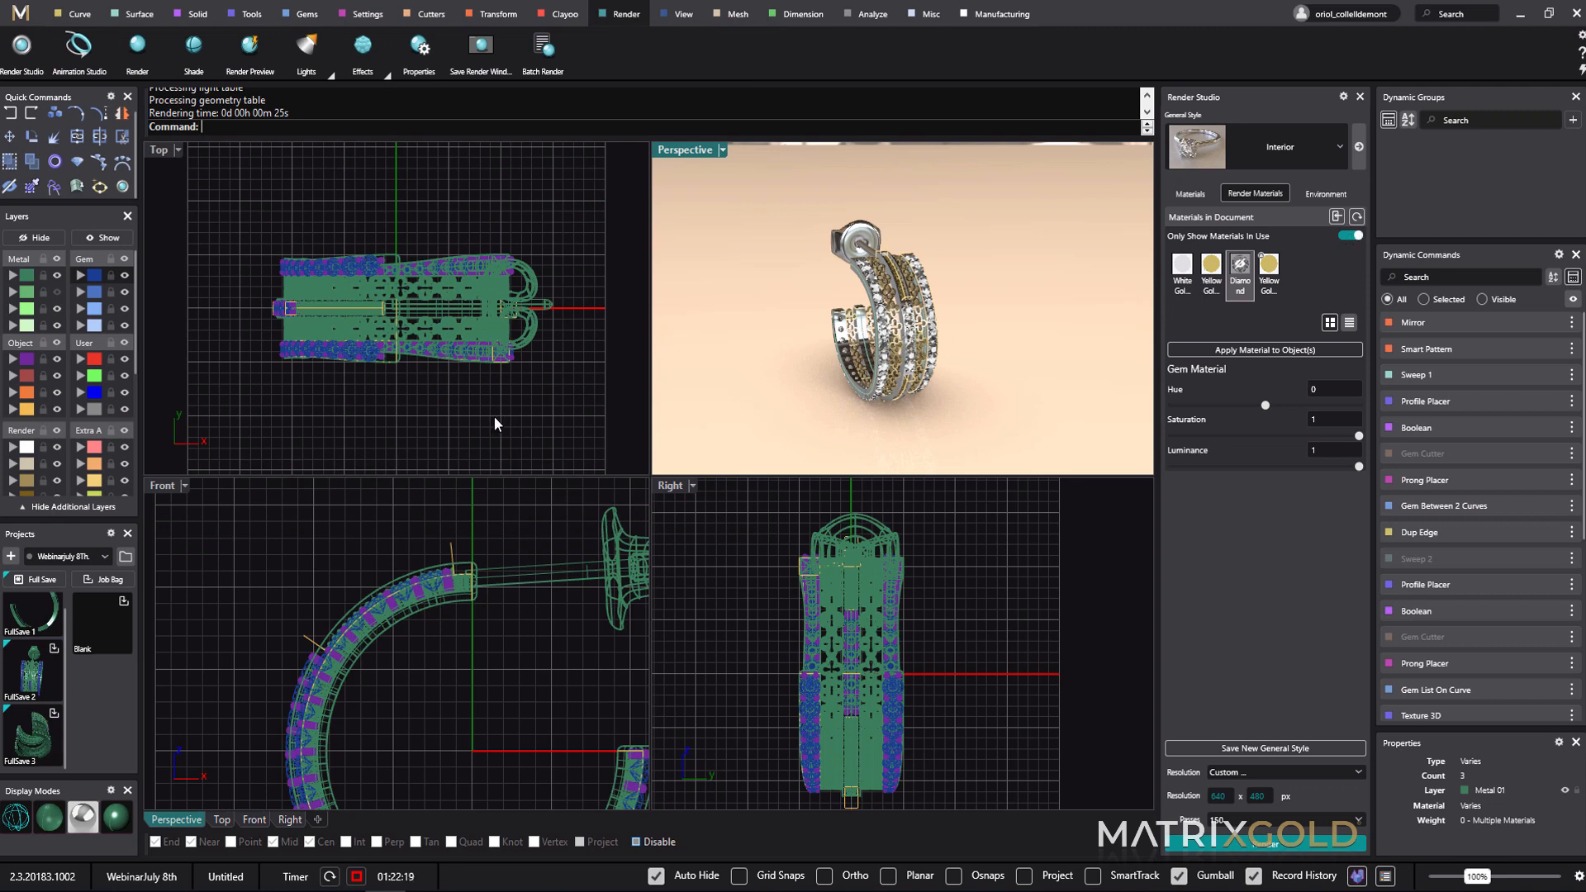
{"action": "left_click", "coordinate": [1240, 269]}
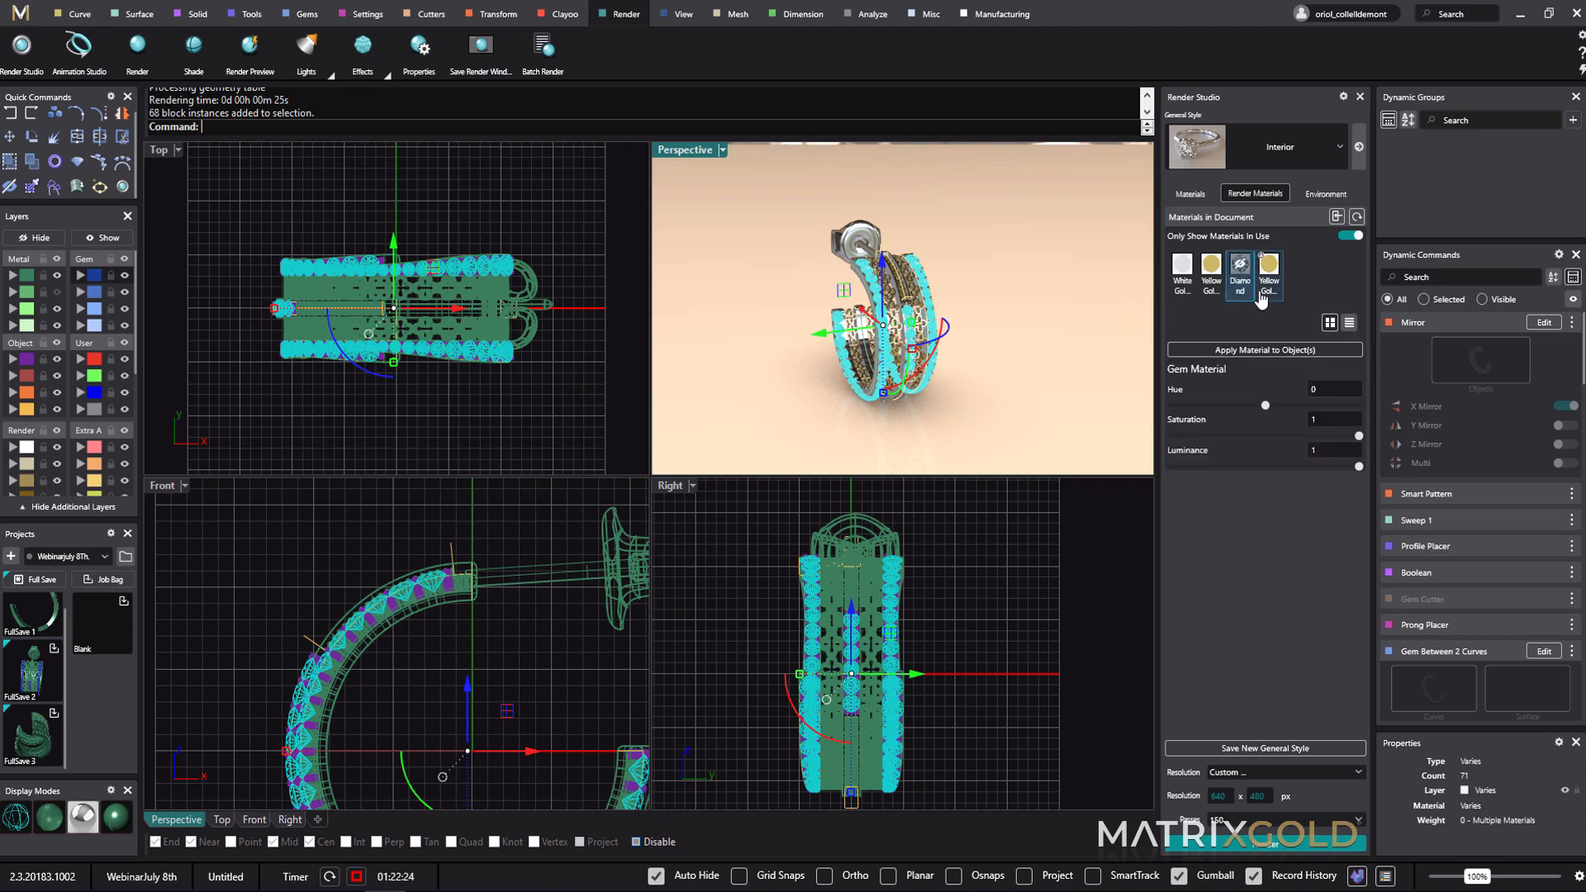
{"action": "right_click", "coordinate": [1239, 266]}
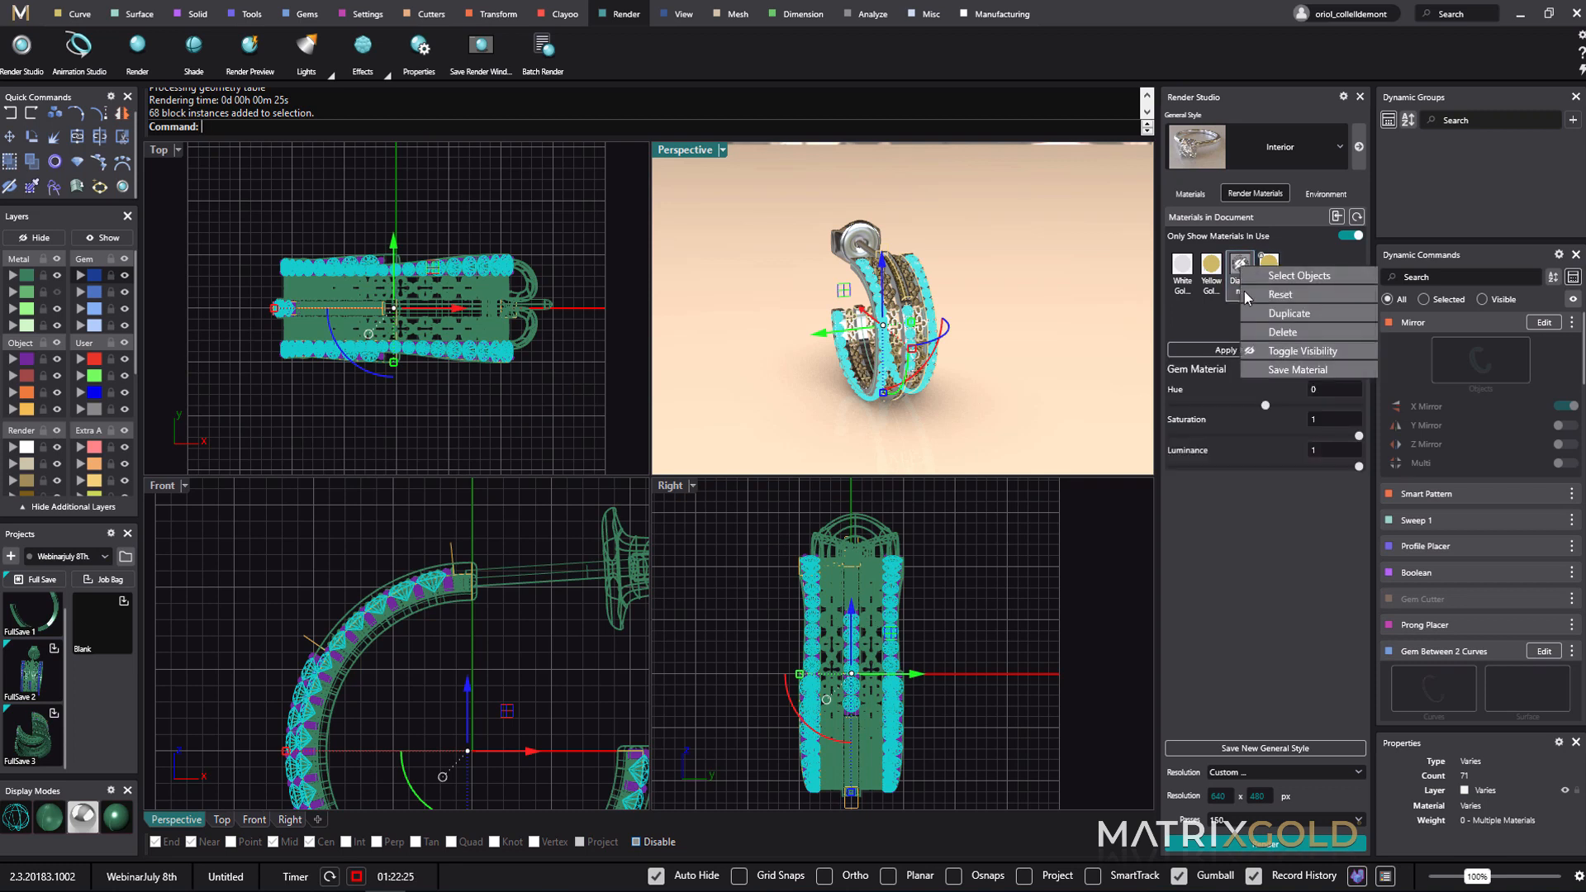
{"action": "left_click", "coordinate": [1305, 352]}
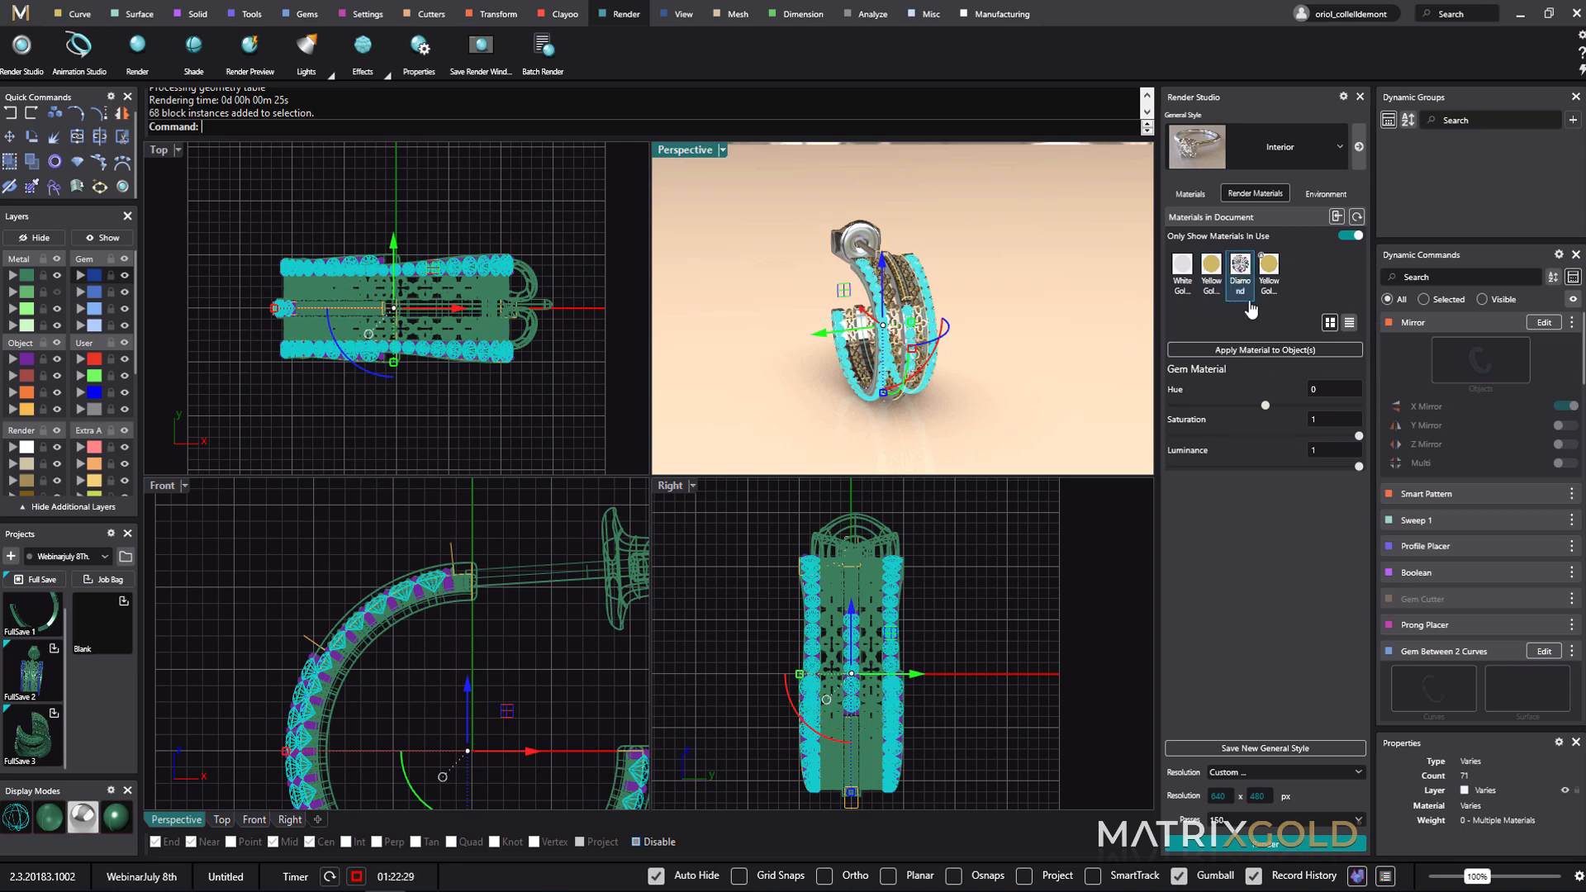
{"action": "right_click", "coordinate": [1240, 271]}
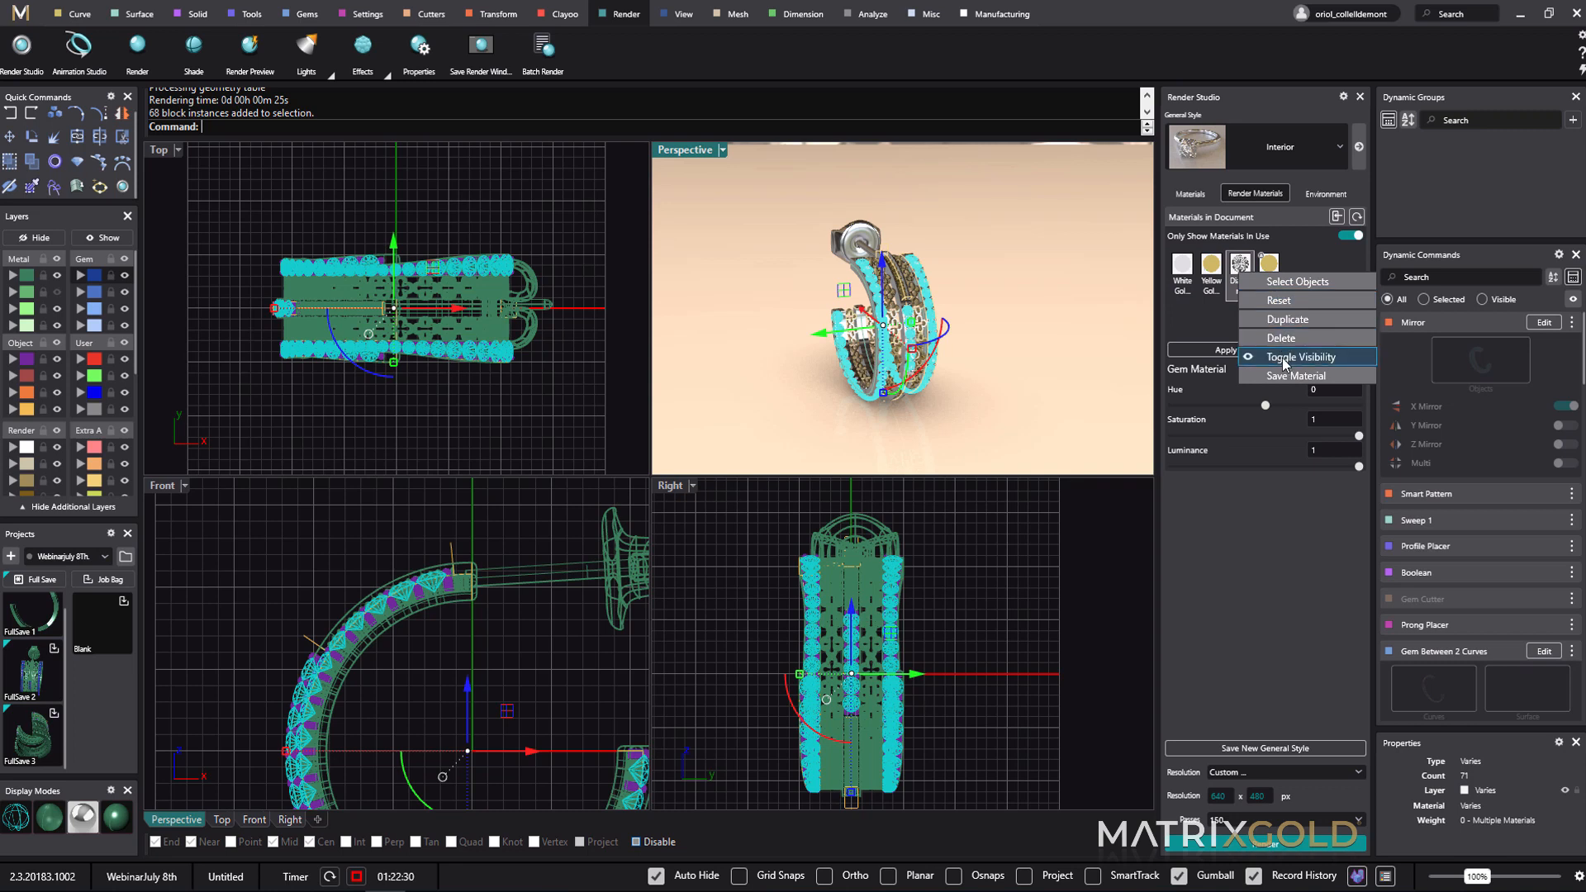
{"action": "left_click", "coordinate": [1286, 357]}
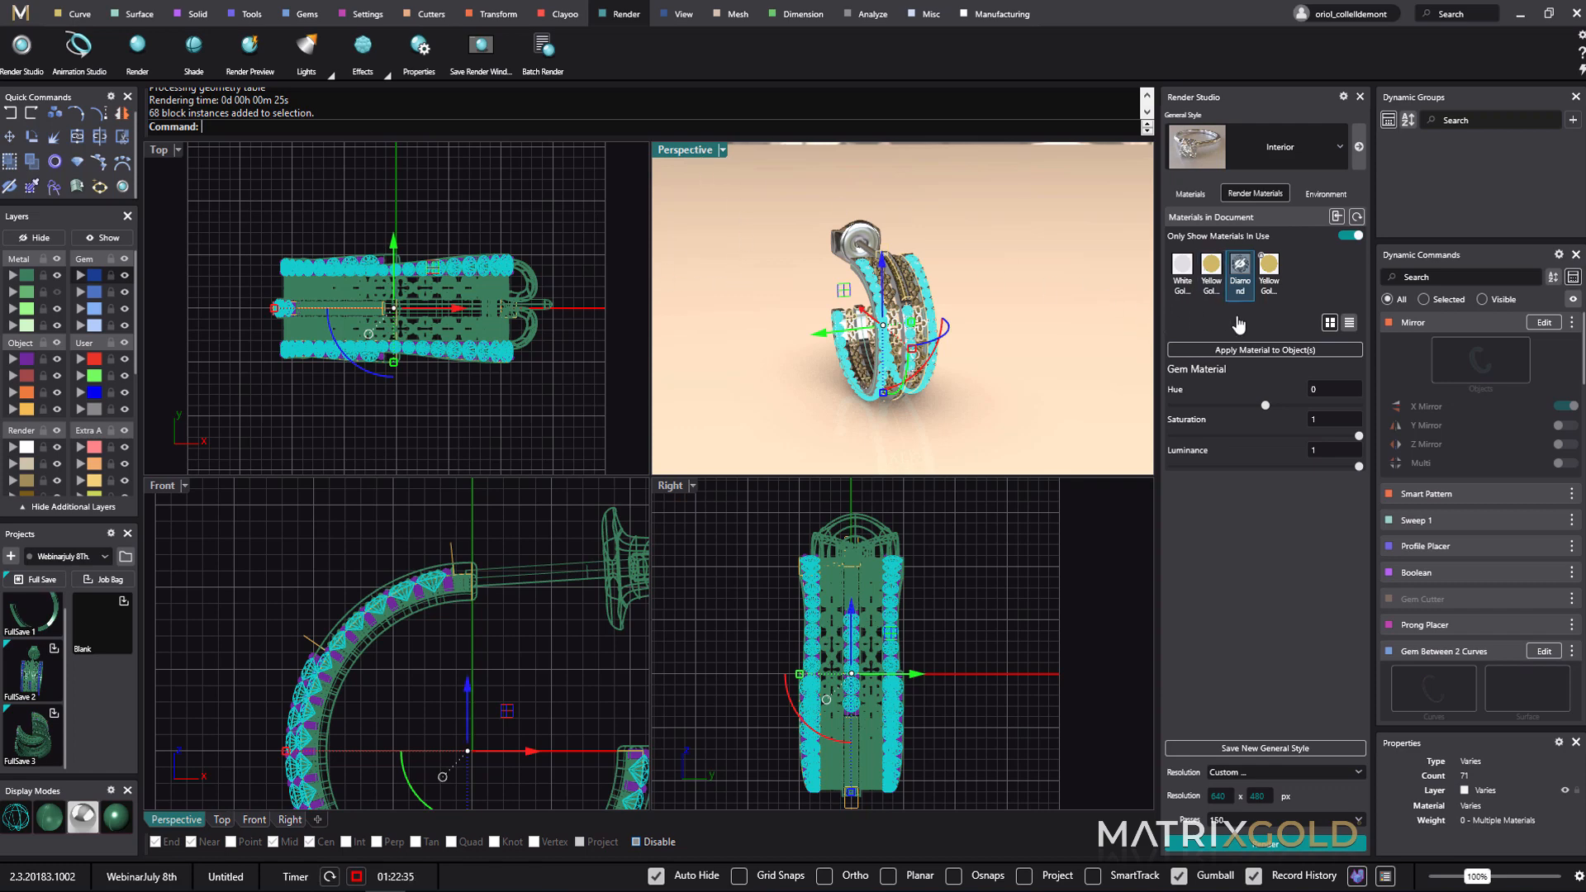
- Render the earring again, inspect it with a transparent background, and close the render window
{"action": "left_click", "coordinate": [1286, 848]}
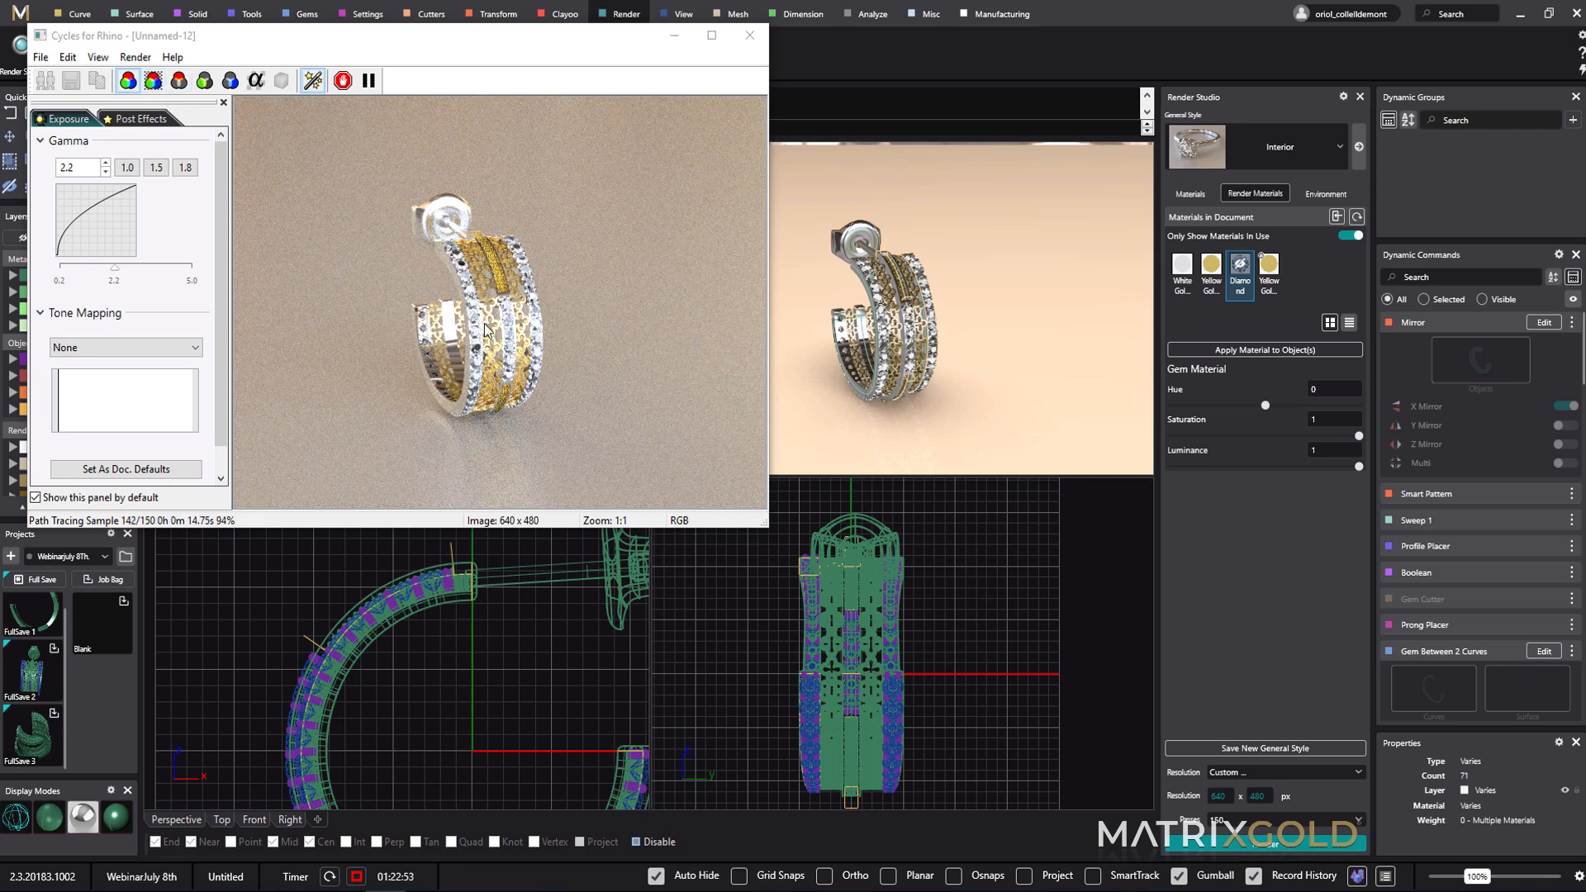
{"action": "left_click", "coordinate": [154, 81]}
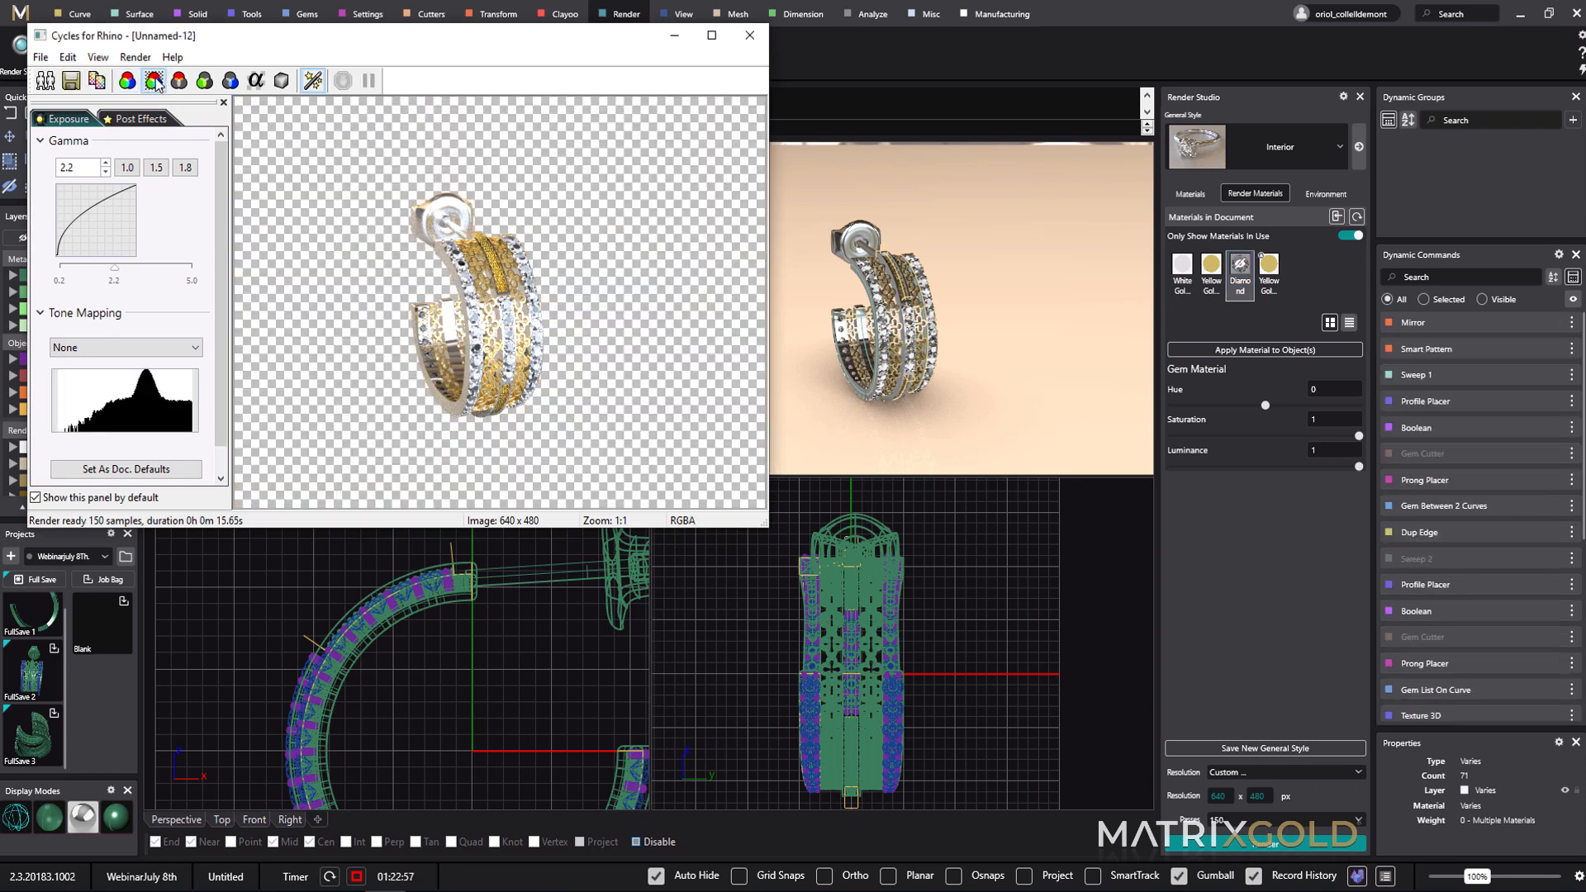
{"action": "left_click", "coordinate": [750, 35]}
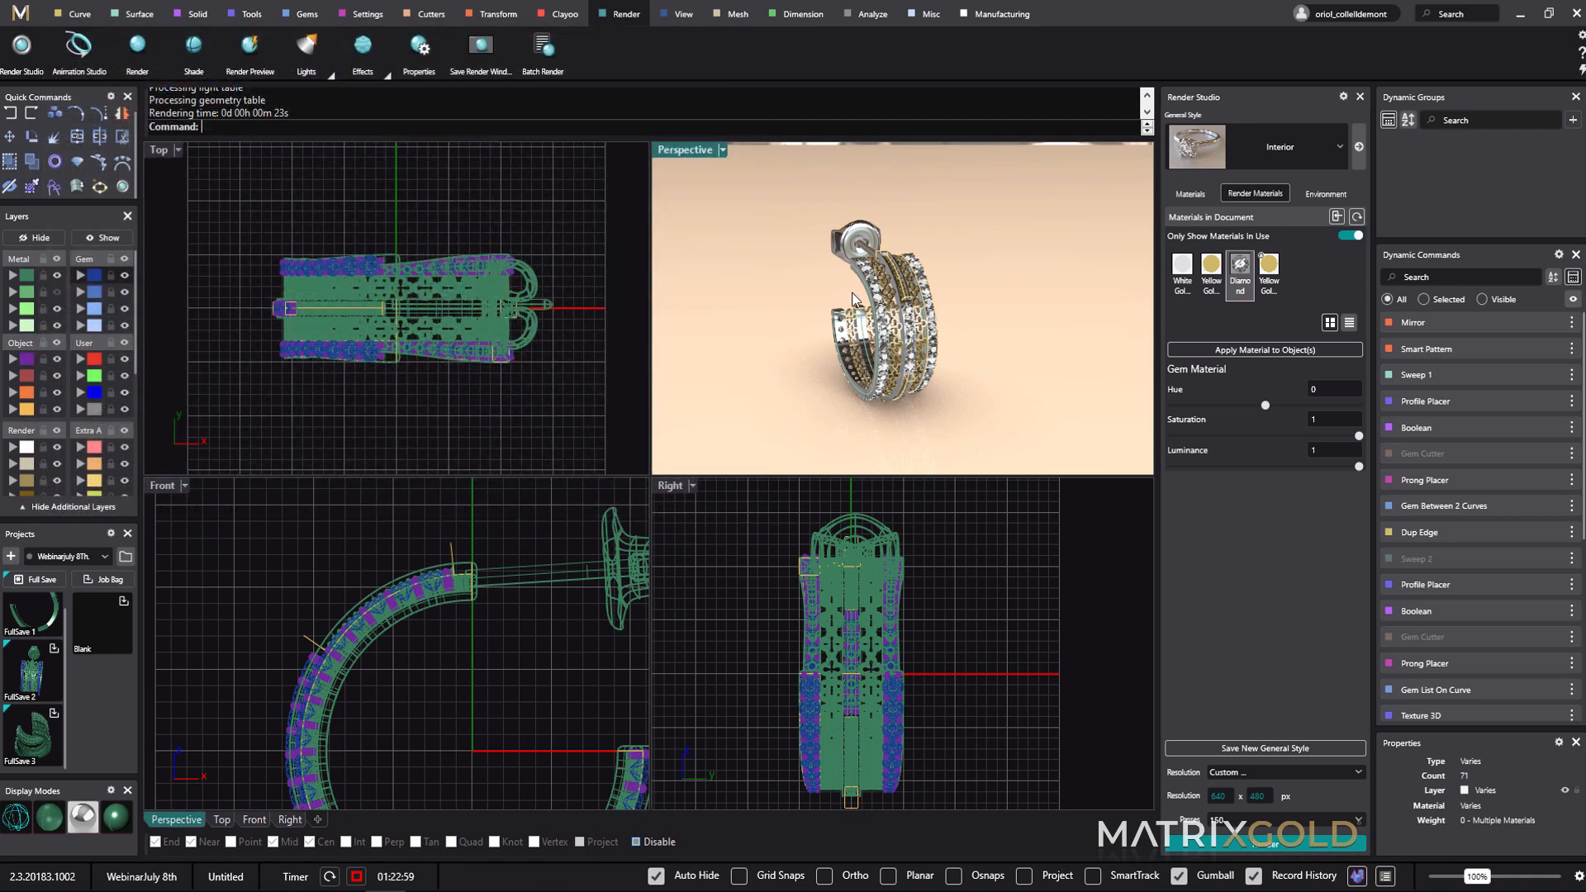
- Add the Diamond material from the gem library to all gems on the first gem layer
{"action": "left_click", "coordinate": [1191, 195]}
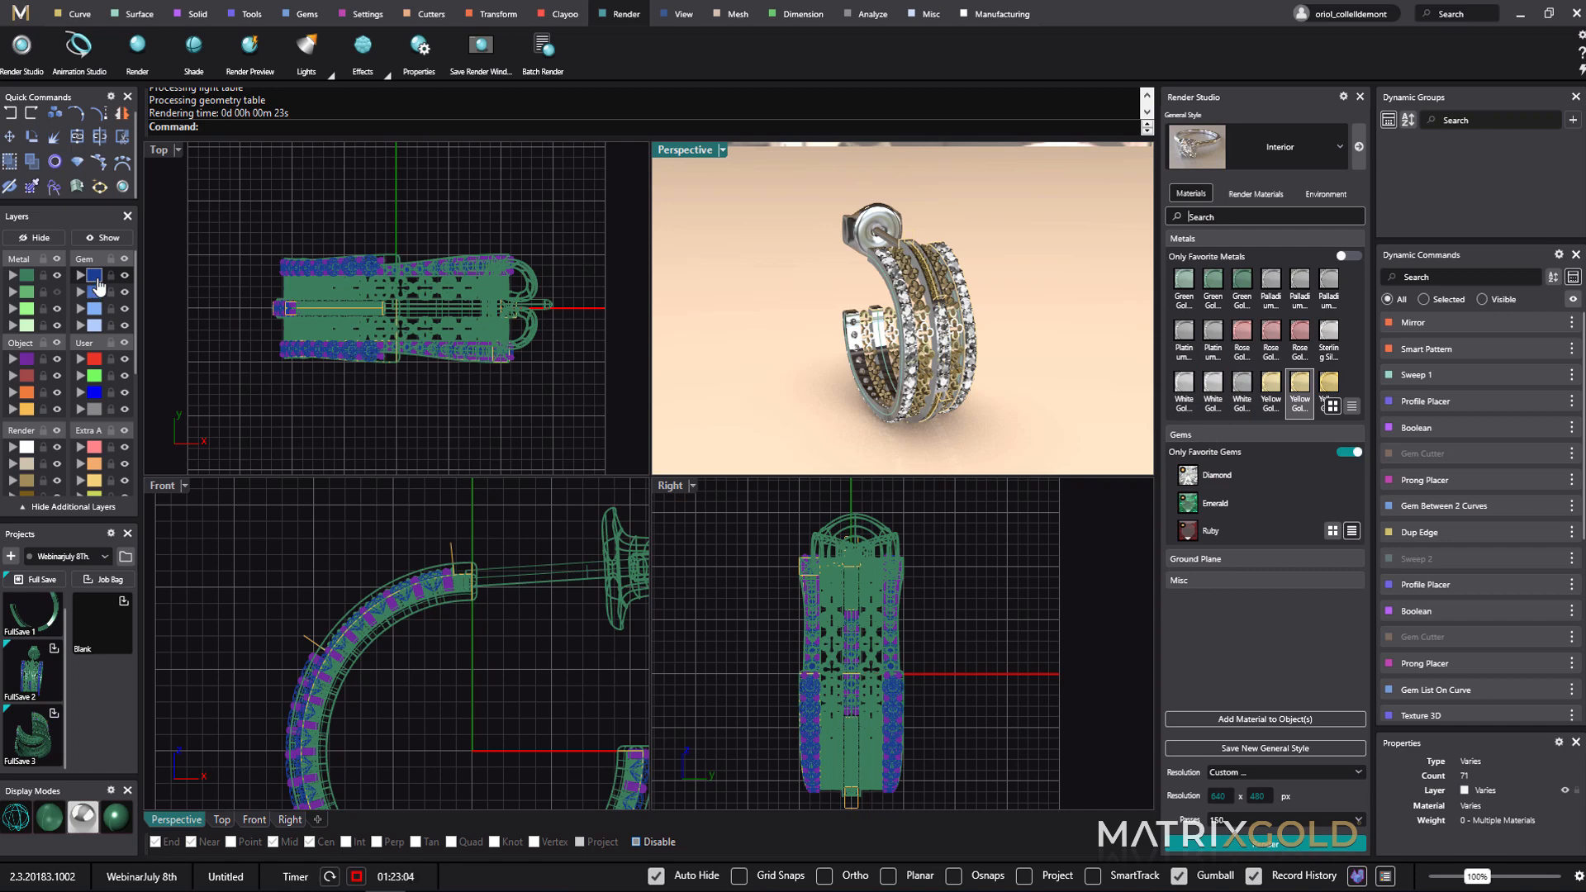
{"action": "left_click", "coordinate": [96, 283]}
{"action": "left_click", "coordinate": [1187, 485]}
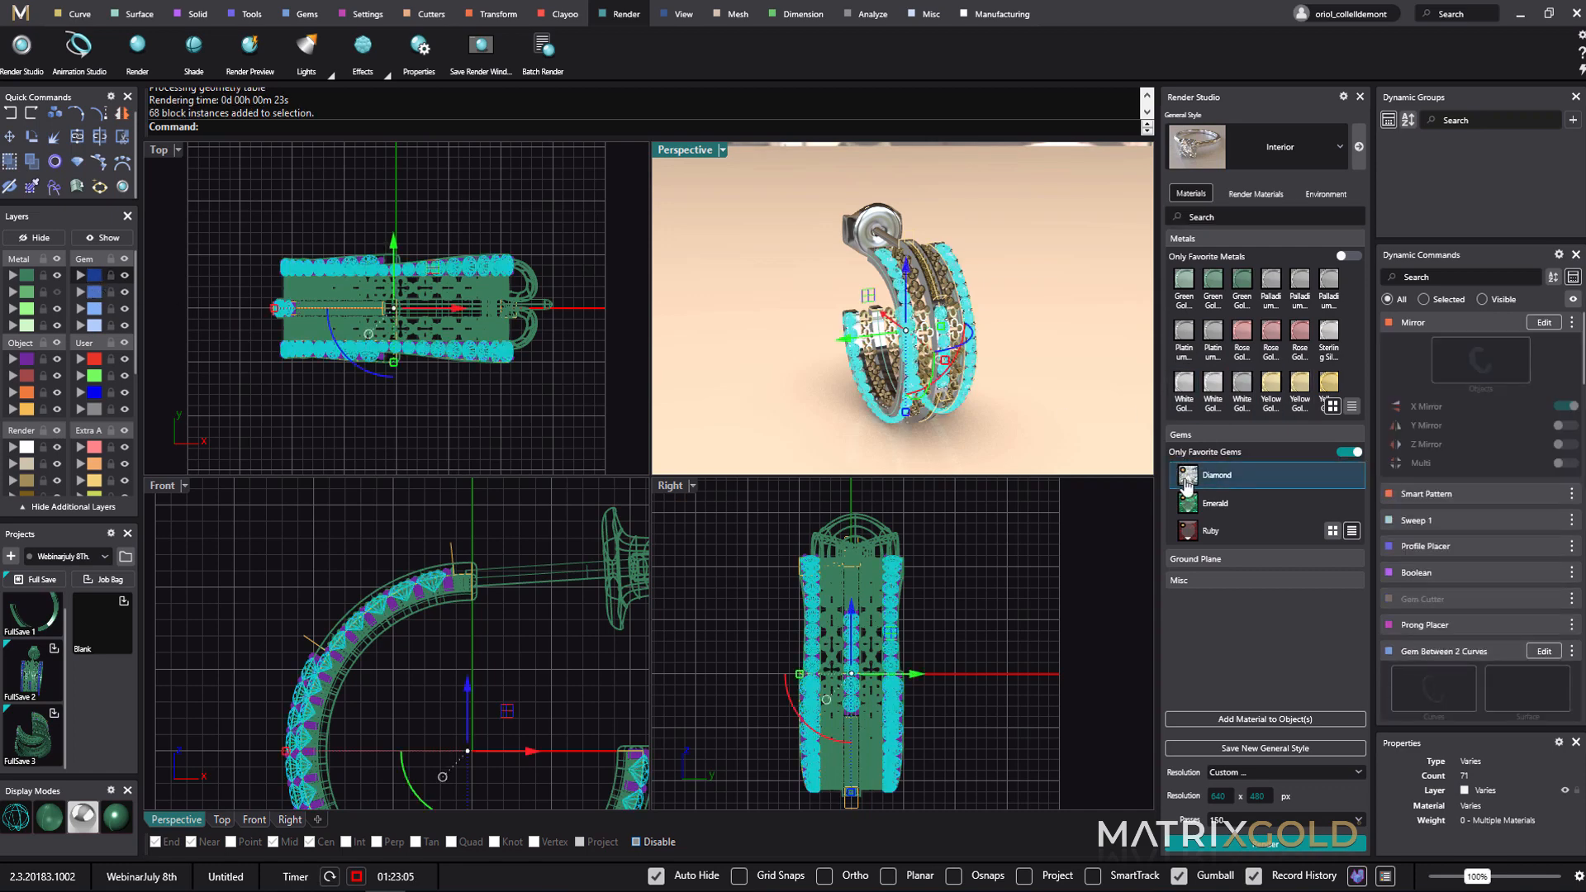
{"action": "left_click", "coordinate": [1265, 722]}
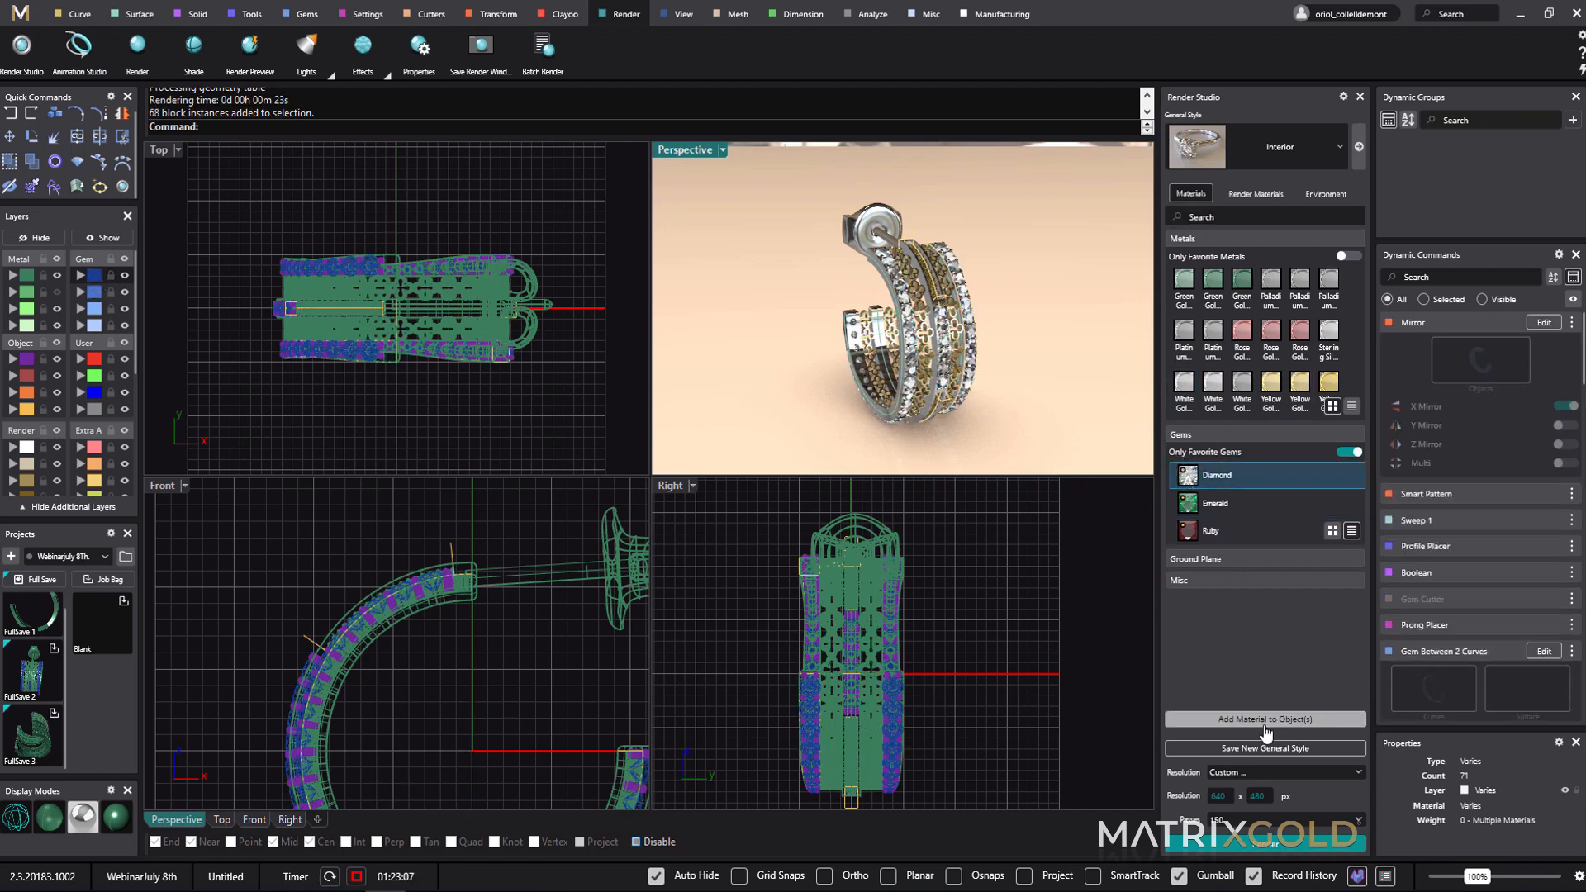
- Toggle the visibility of the Diamond (1) render material in the document's materials
{"action": "left_click", "coordinate": [1261, 195]}
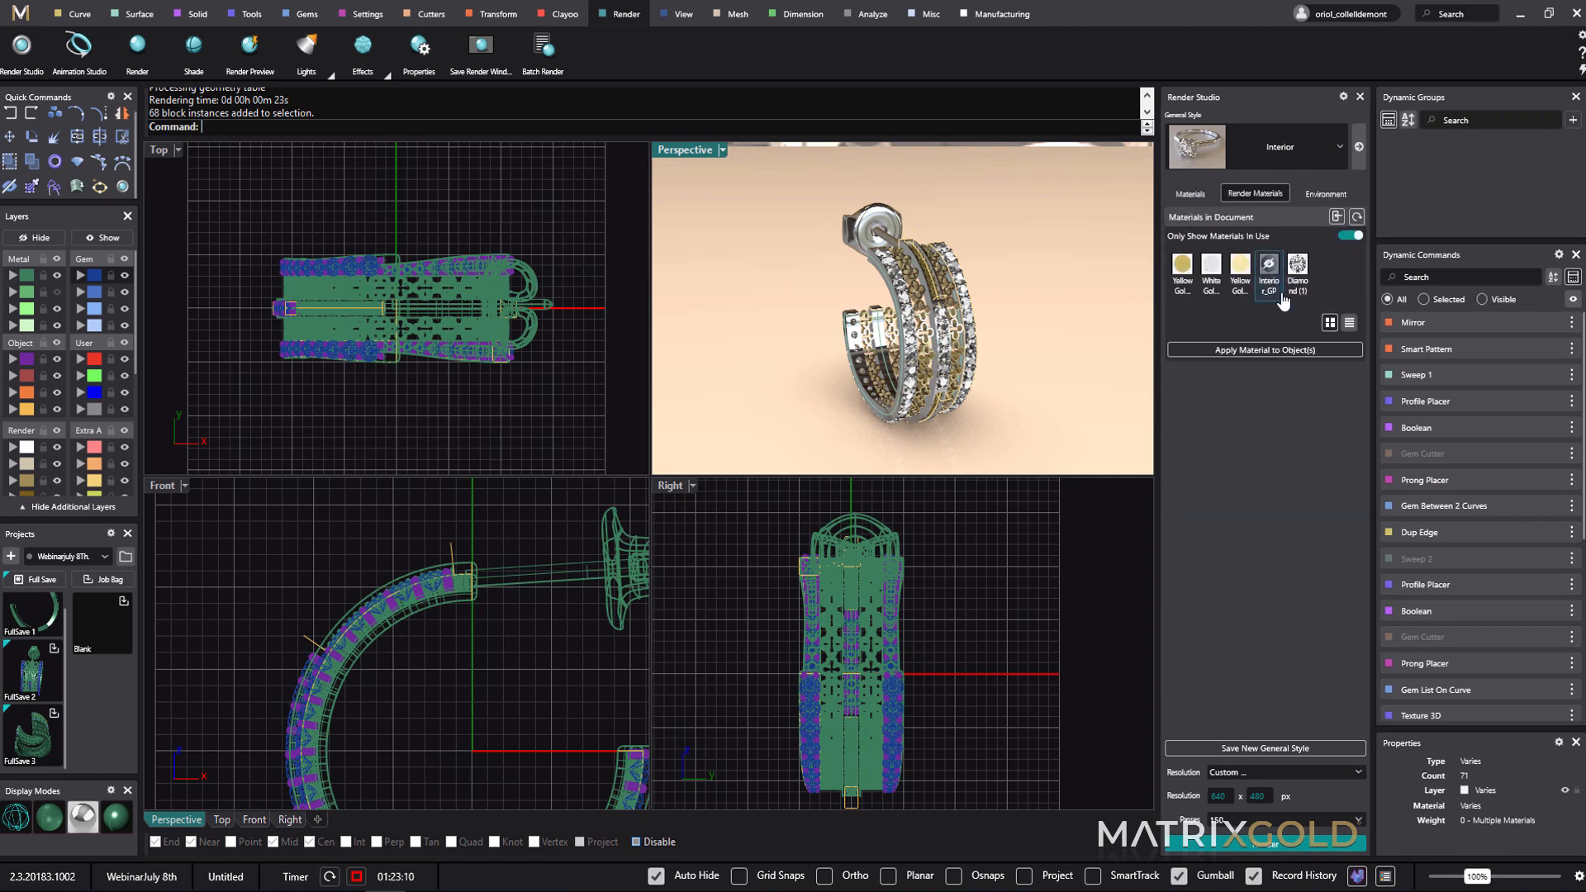
{"action": "left_click", "coordinate": [1298, 271]}
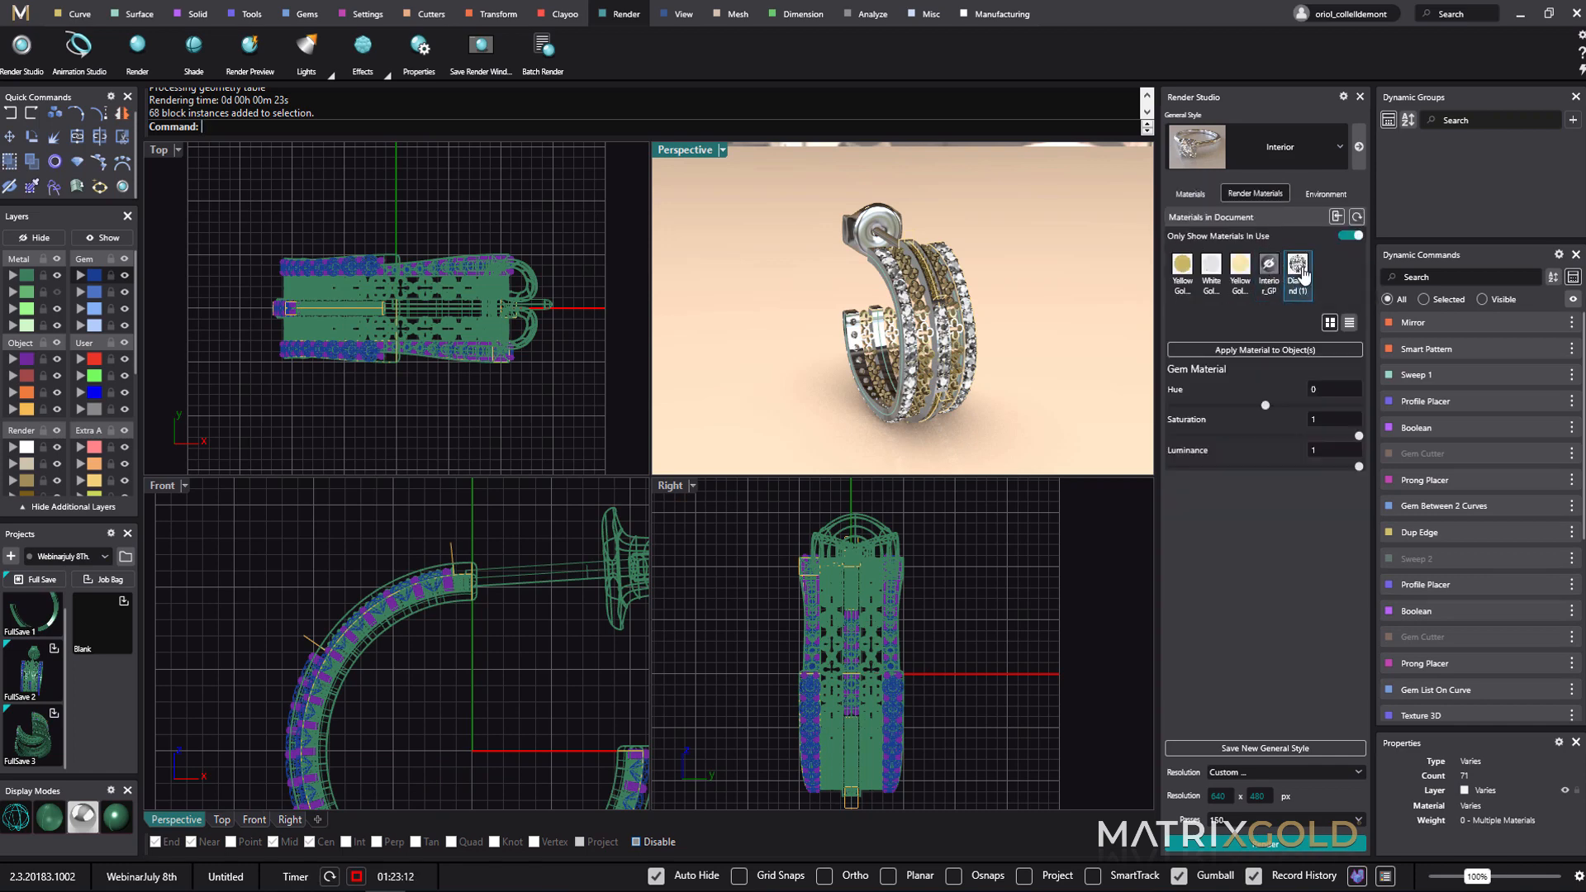
{"action": "right_click", "coordinate": [1299, 271]}
{"action": "left_click", "coordinate": [1326, 352]}
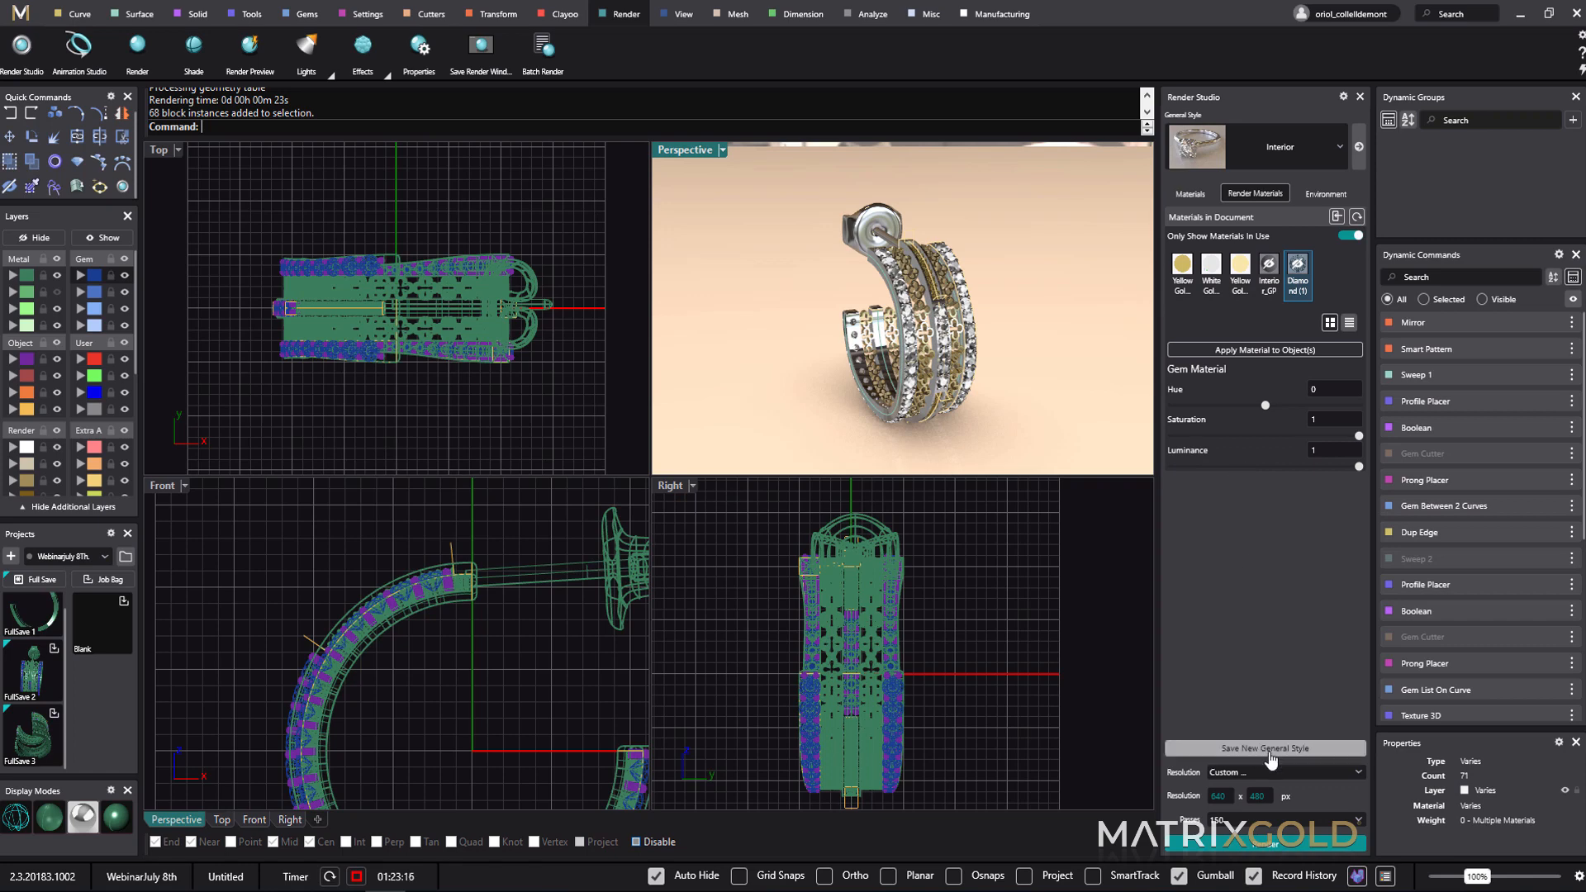
- Render the earring with the Diamond (1) material, inspect it against a transparent background, and close the render
{"action": "left_click", "coordinate": [1276, 844]}
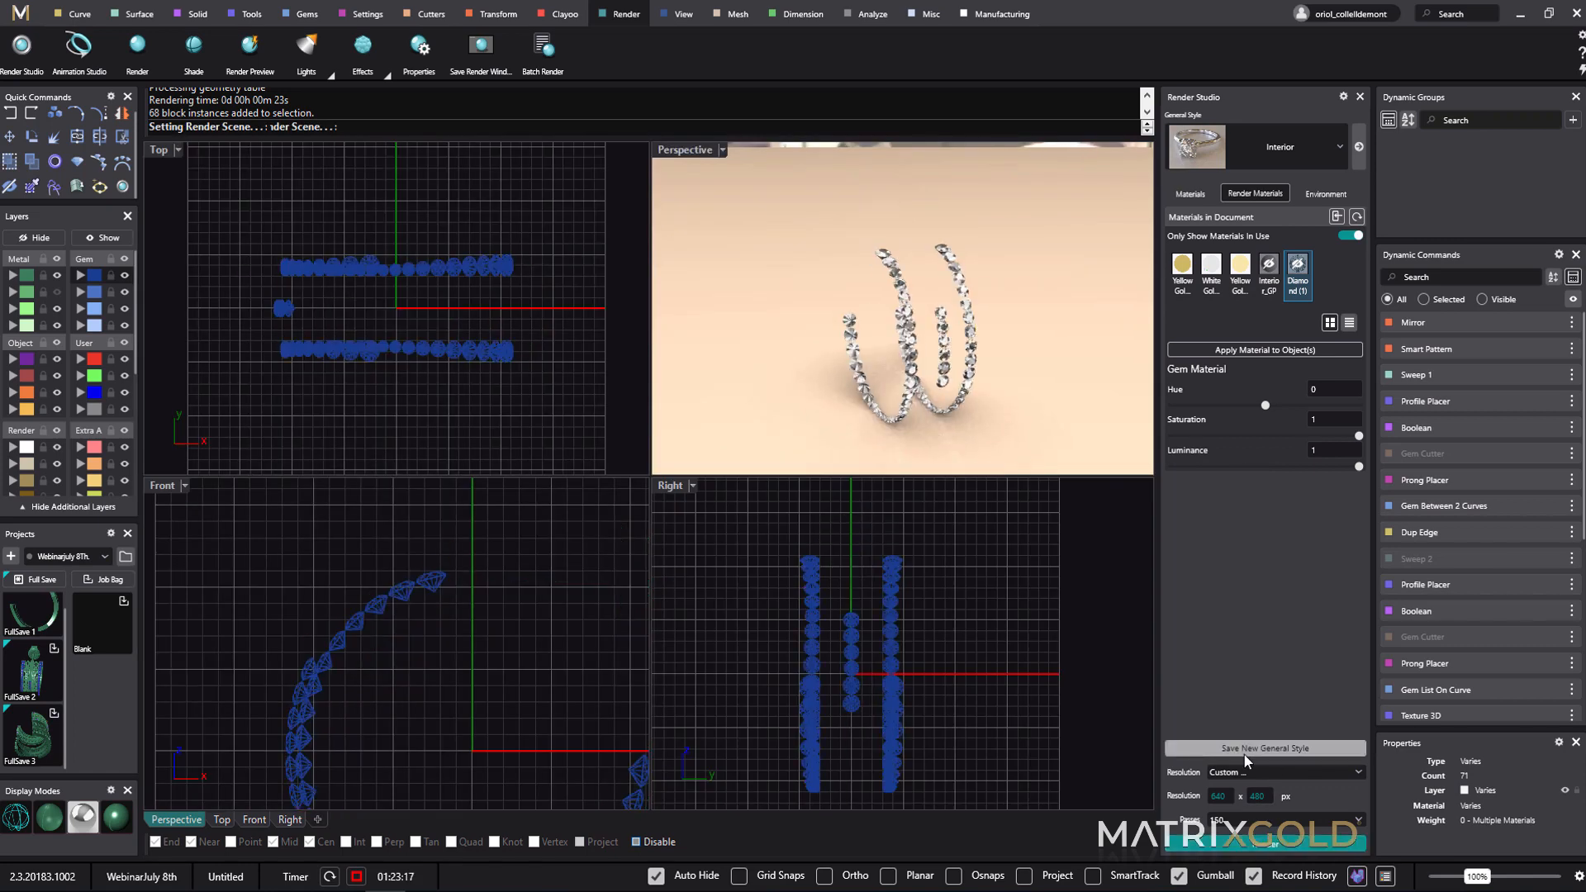
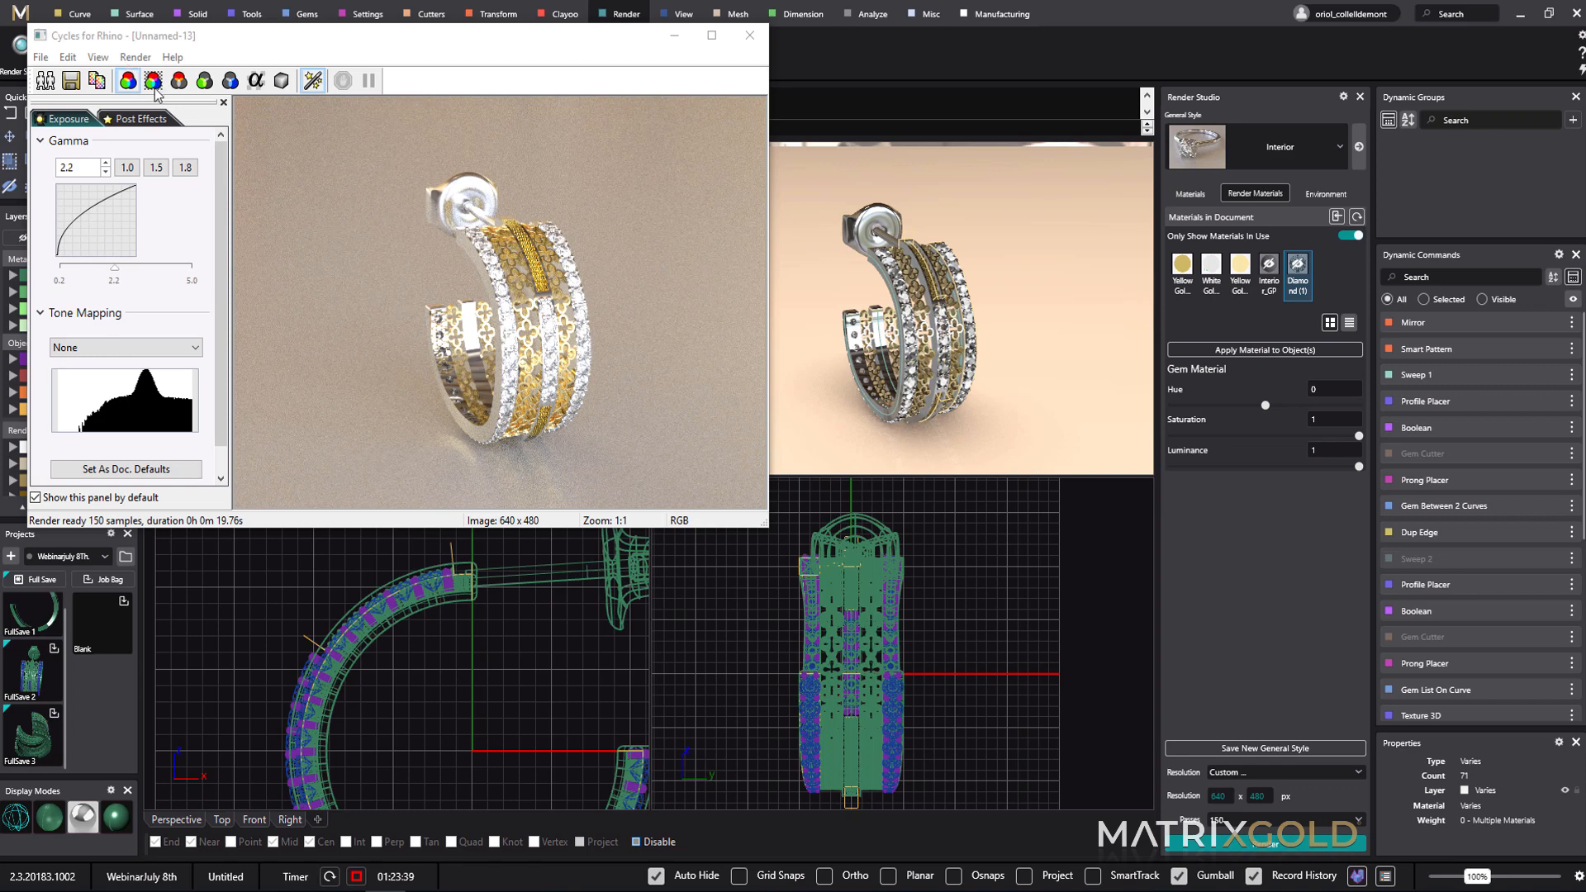
{"action": "left_click", "coordinate": [156, 85]}
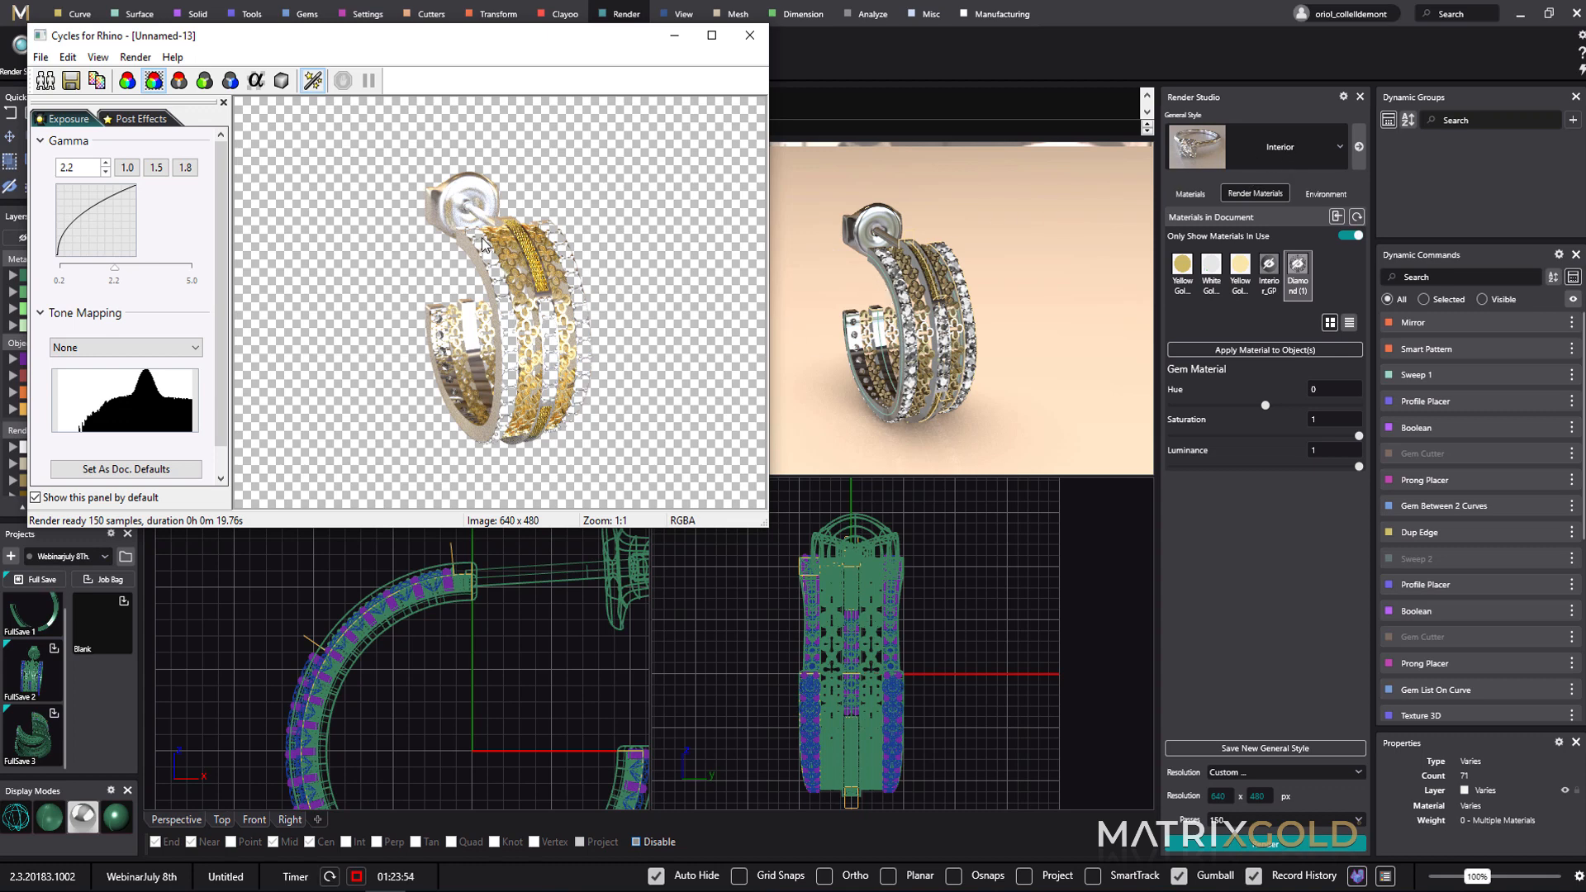
{"action": "left_click", "coordinate": [748, 36]}
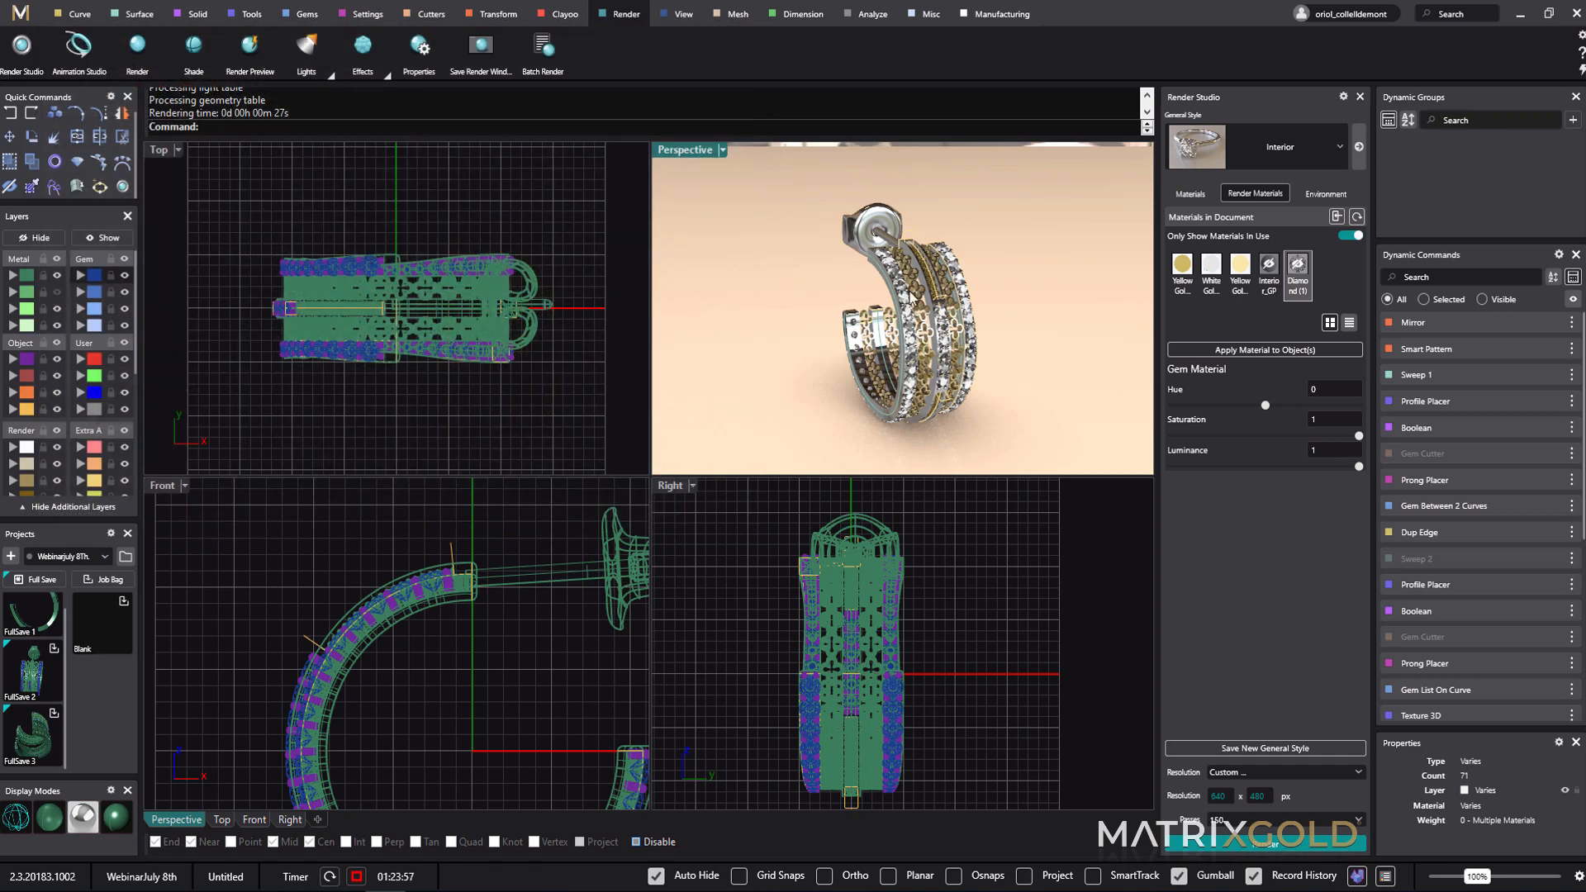
- Hide the first two metal layers and the purple object layer to isolate the gems
{"action": "left_click", "coordinate": [58, 278]}
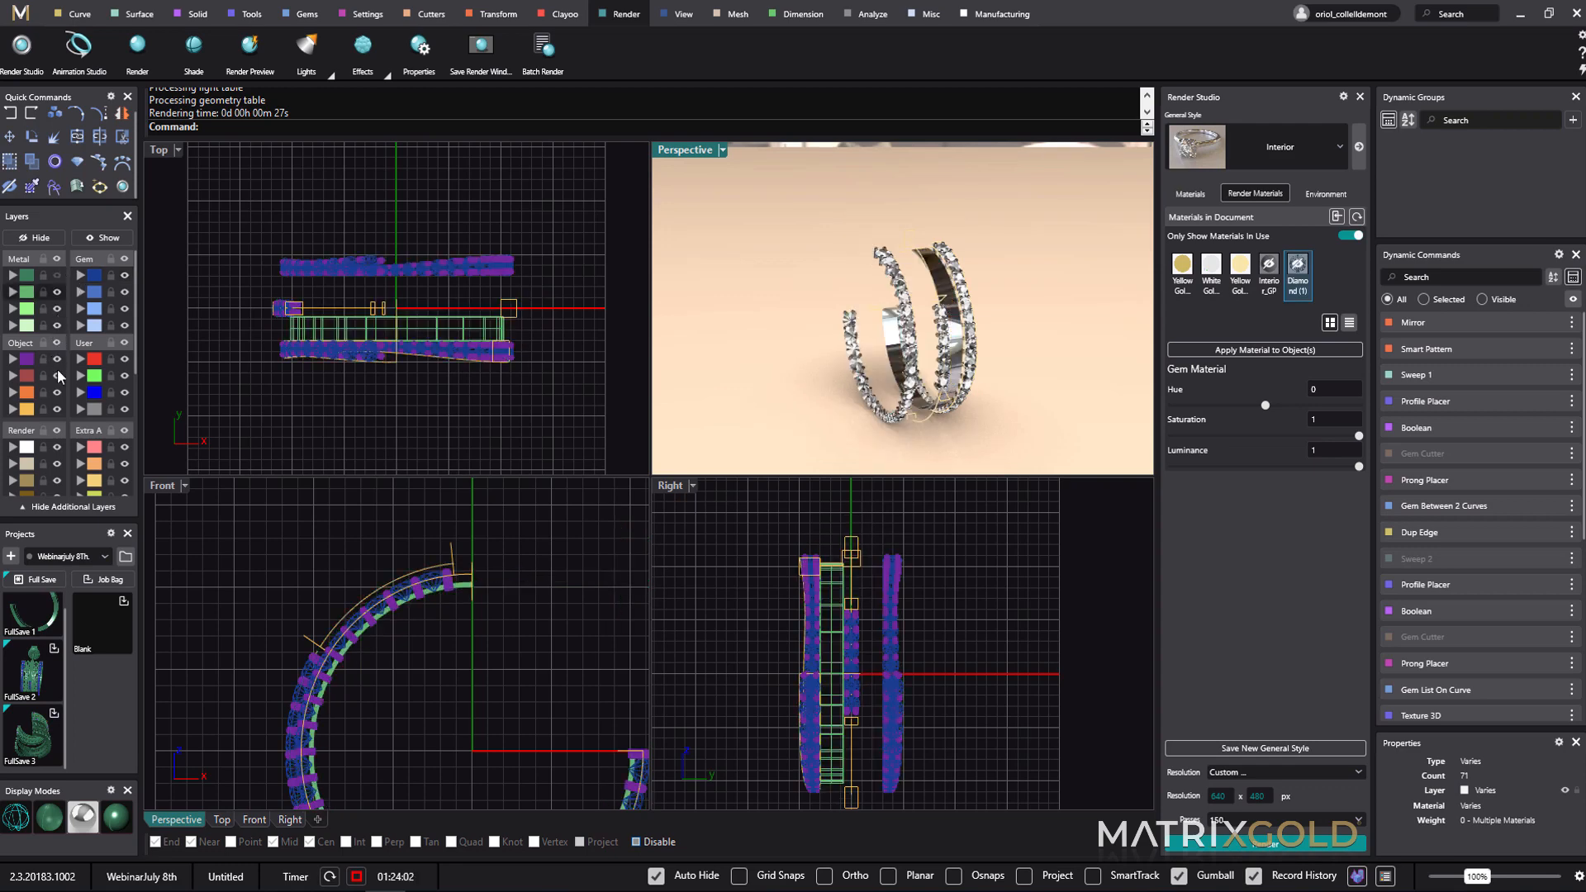
{"action": "left_click", "coordinate": [56, 360]}
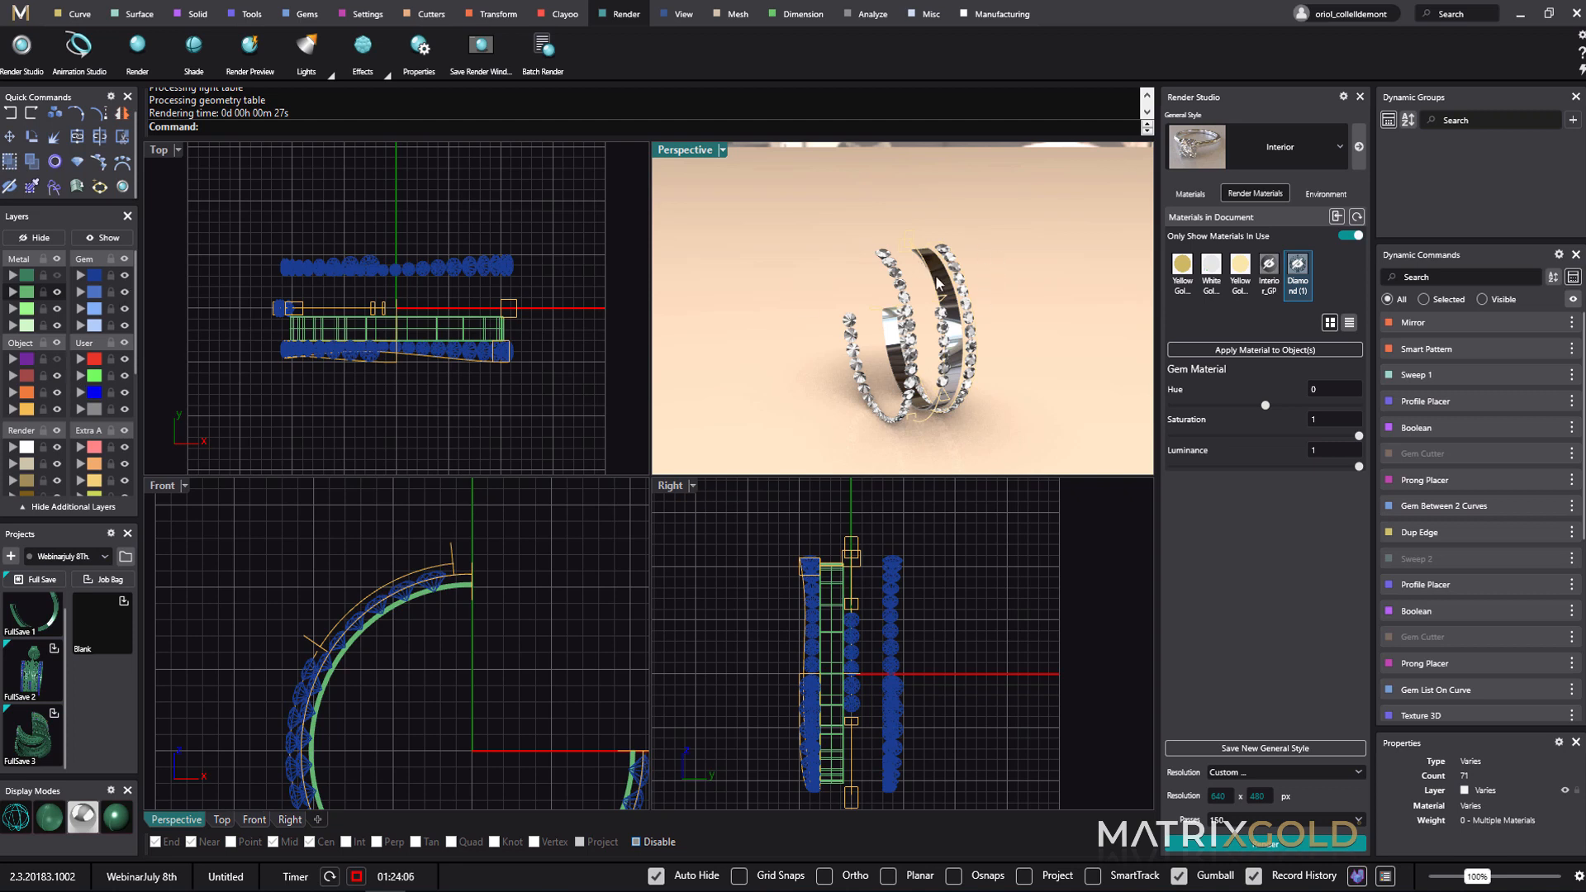
{"action": "left_click", "coordinate": [497, 358]}
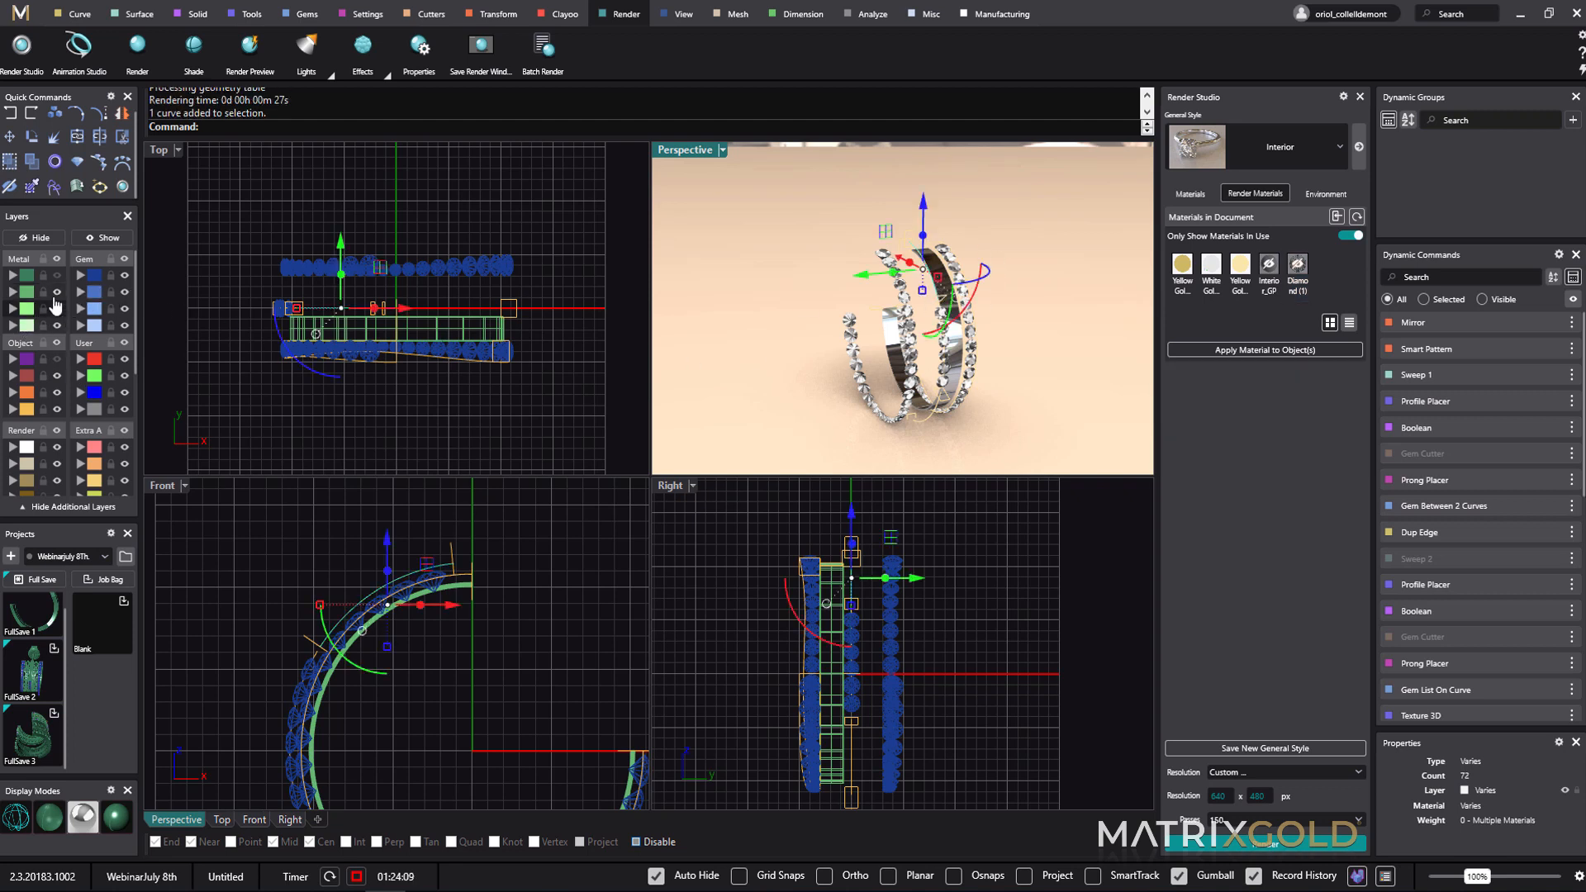
{"action": "left_click", "coordinate": [57, 293]}
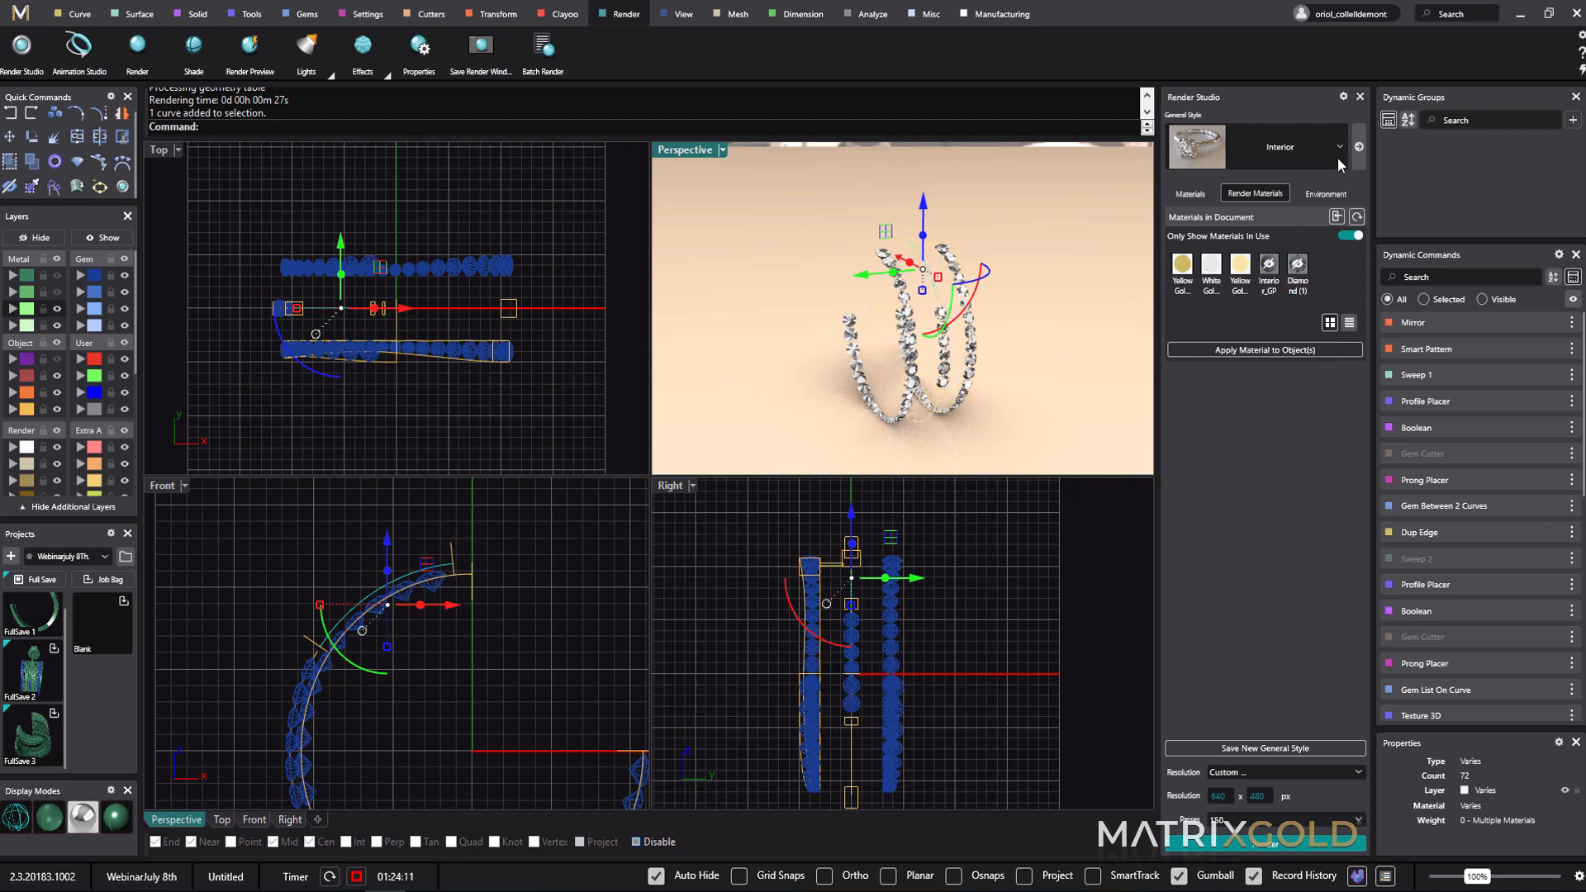
- Set the general render style to Matrix Classic and toggle the visibility of the Diamond (1) material
{"action": "left_click", "coordinate": [1316, 148]}
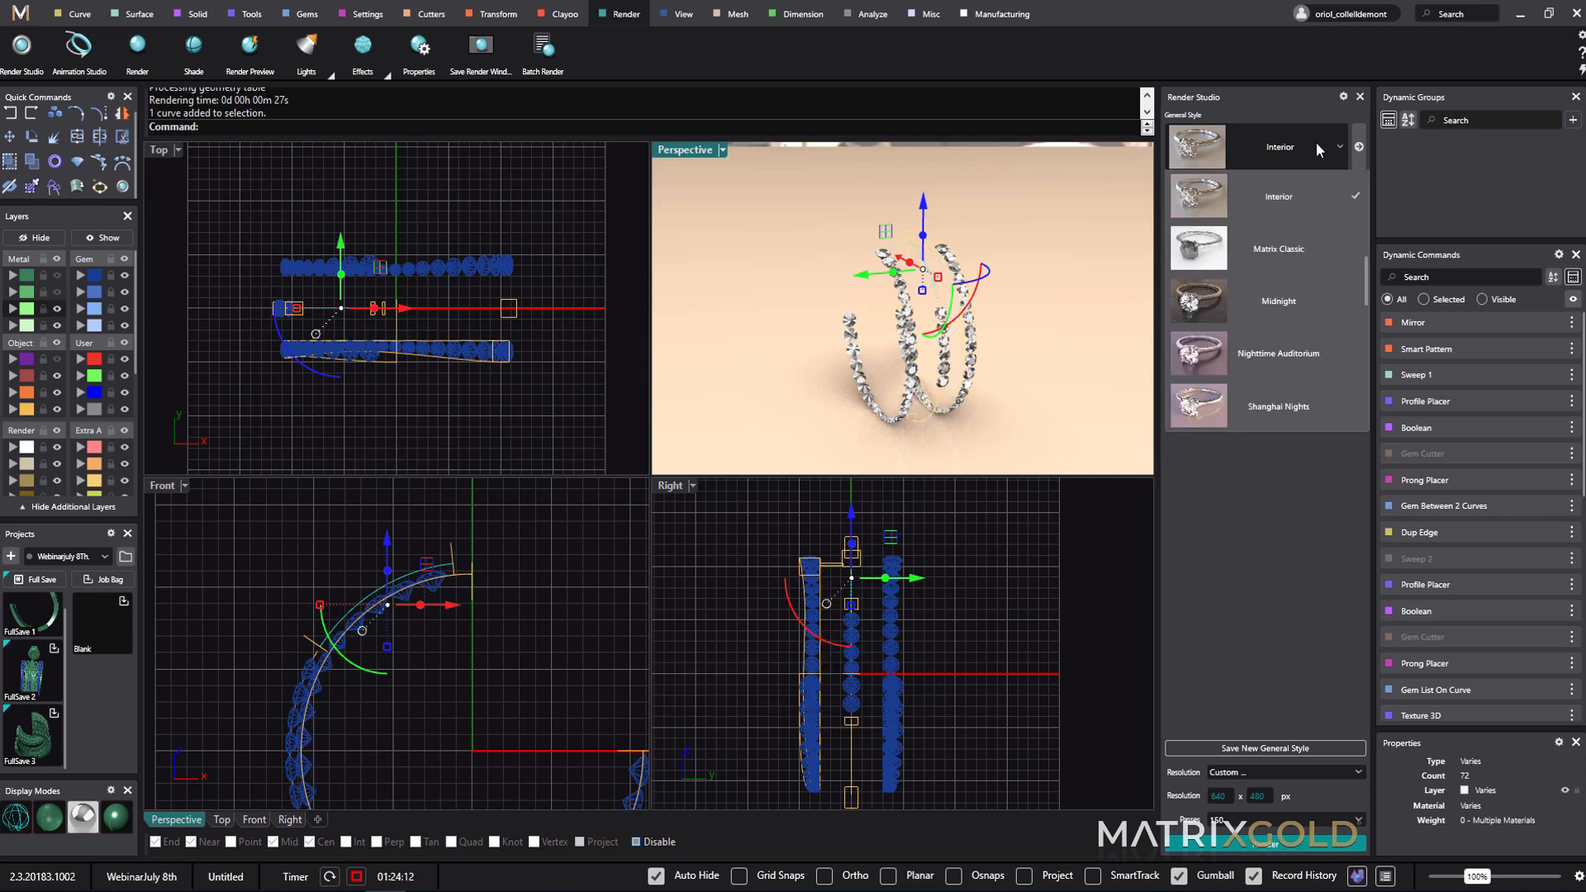
{"action": "left_click", "coordinate": [1282, 266]}
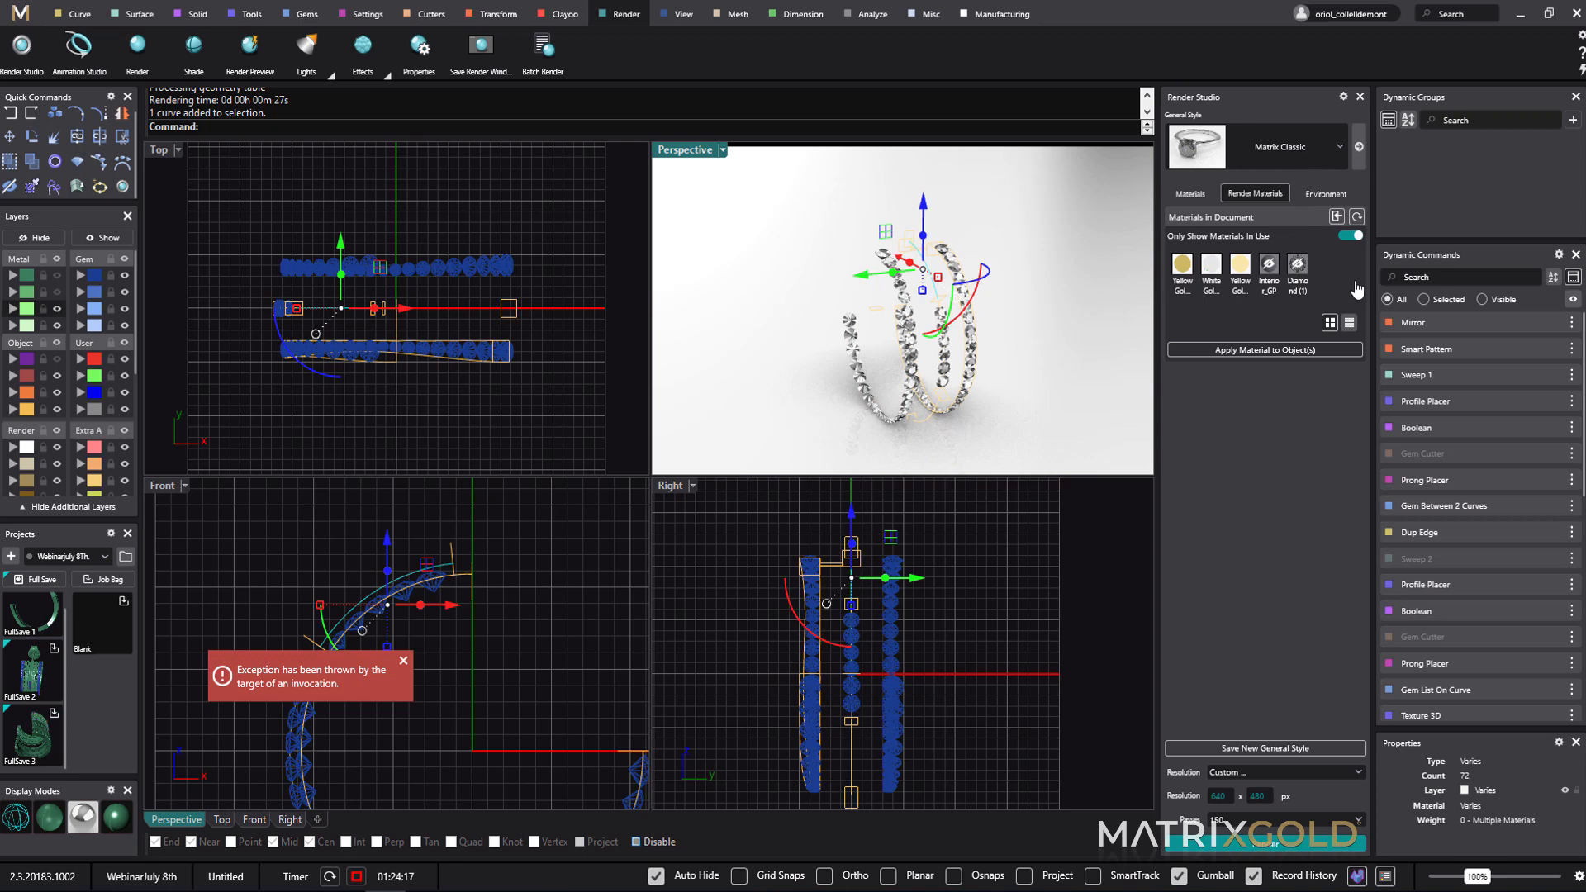
{"action": "right_click", "coordinate": [1294, 270]}
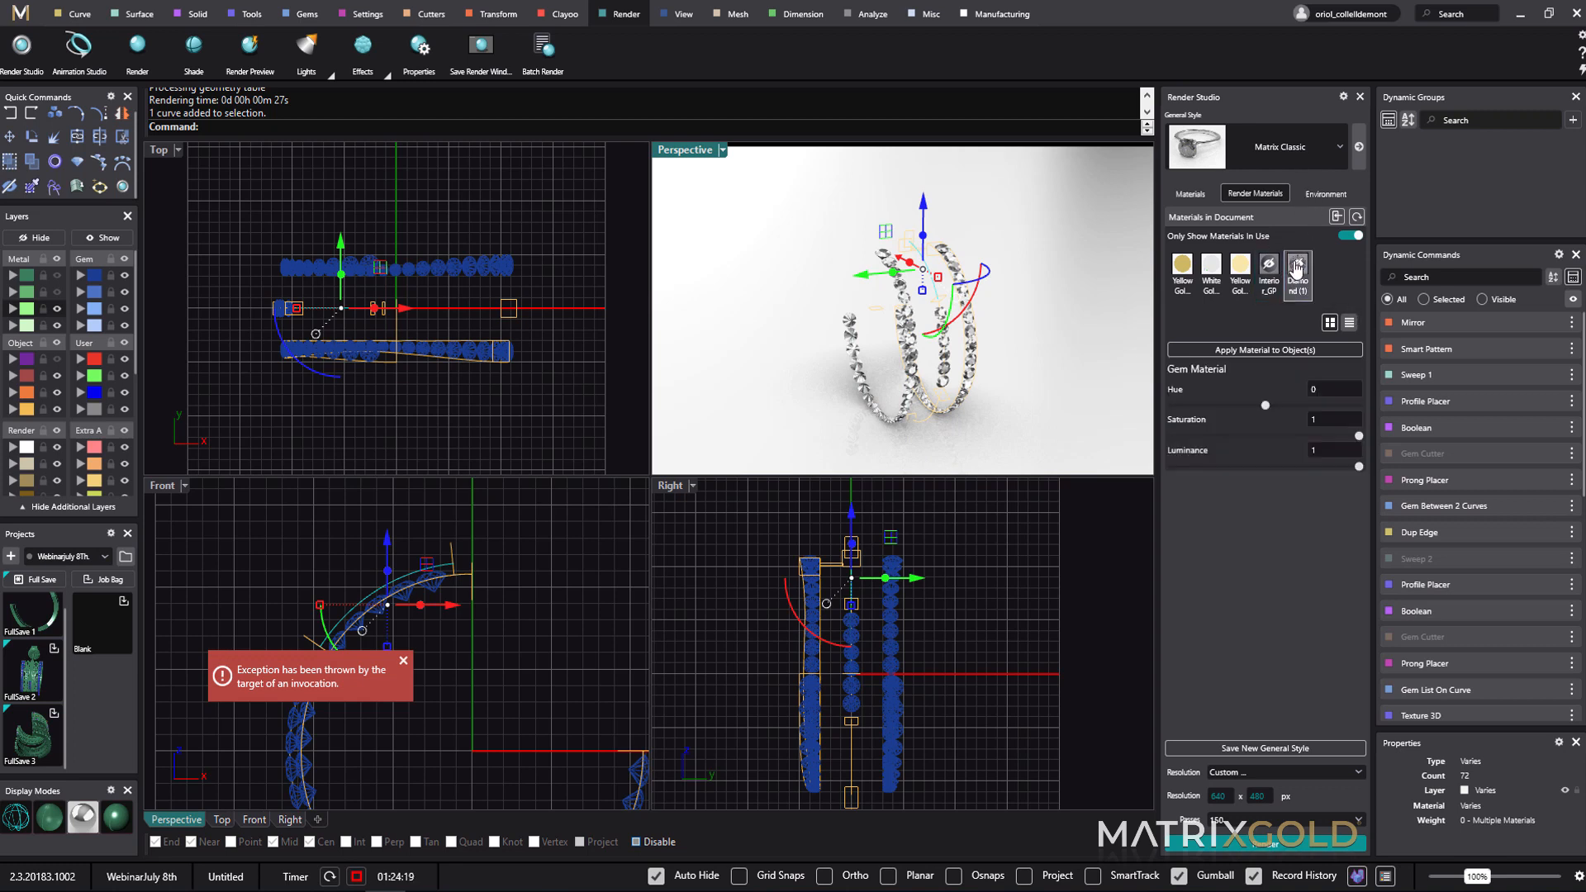
{"action": "left_click", "coordinate": [1335, 345]}
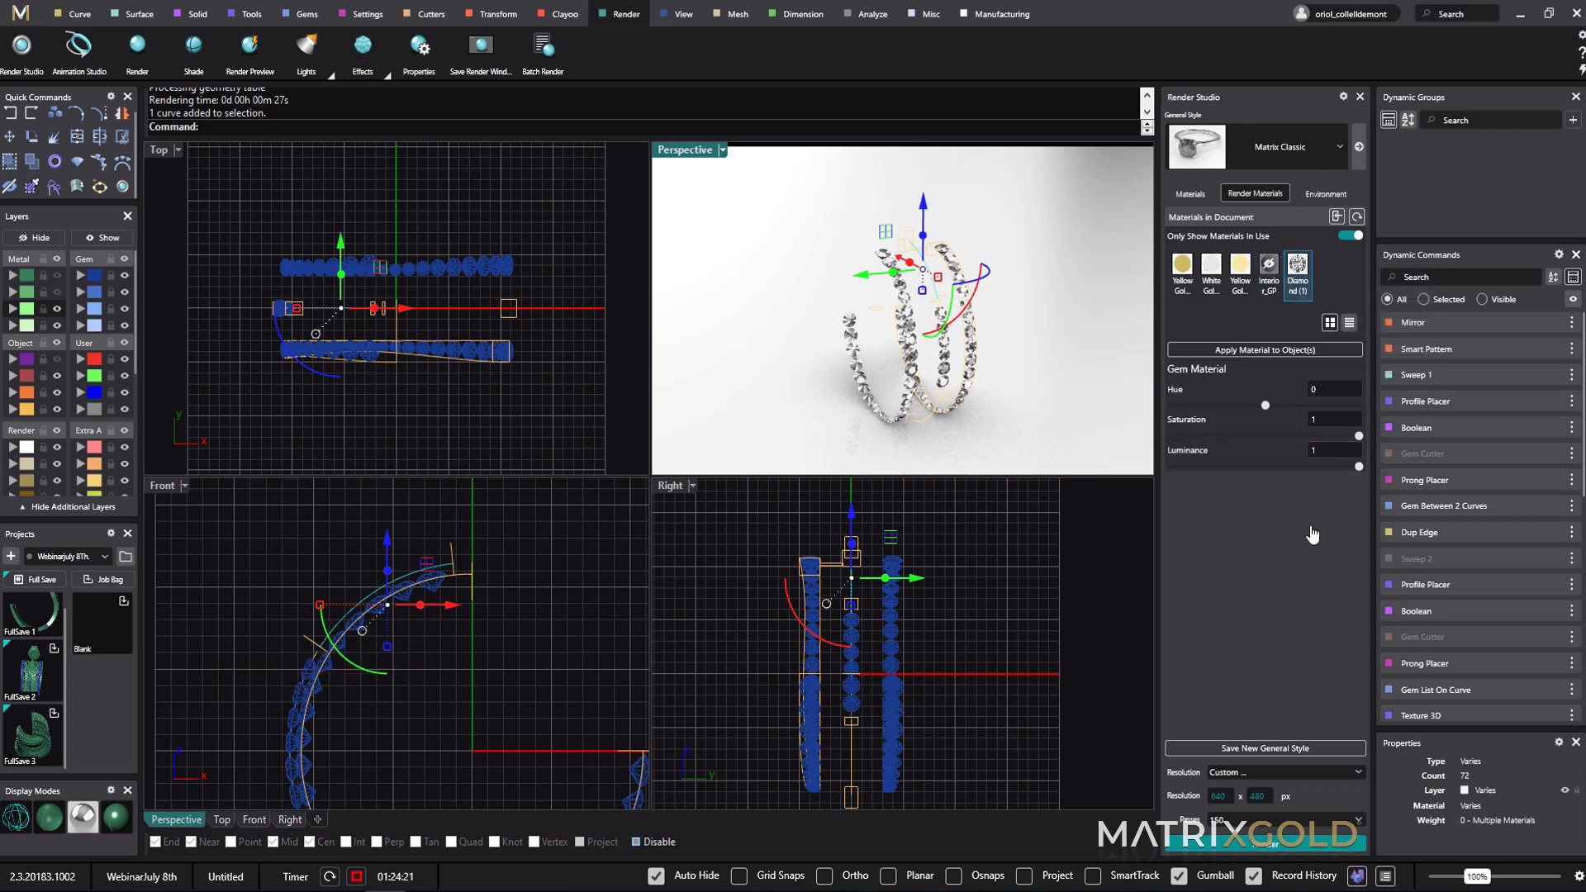
- Render the isolated gems with a transparent background, view the PNG save options, and close without saving
{"action": "left_click", "coordinate": [1259, 847]}
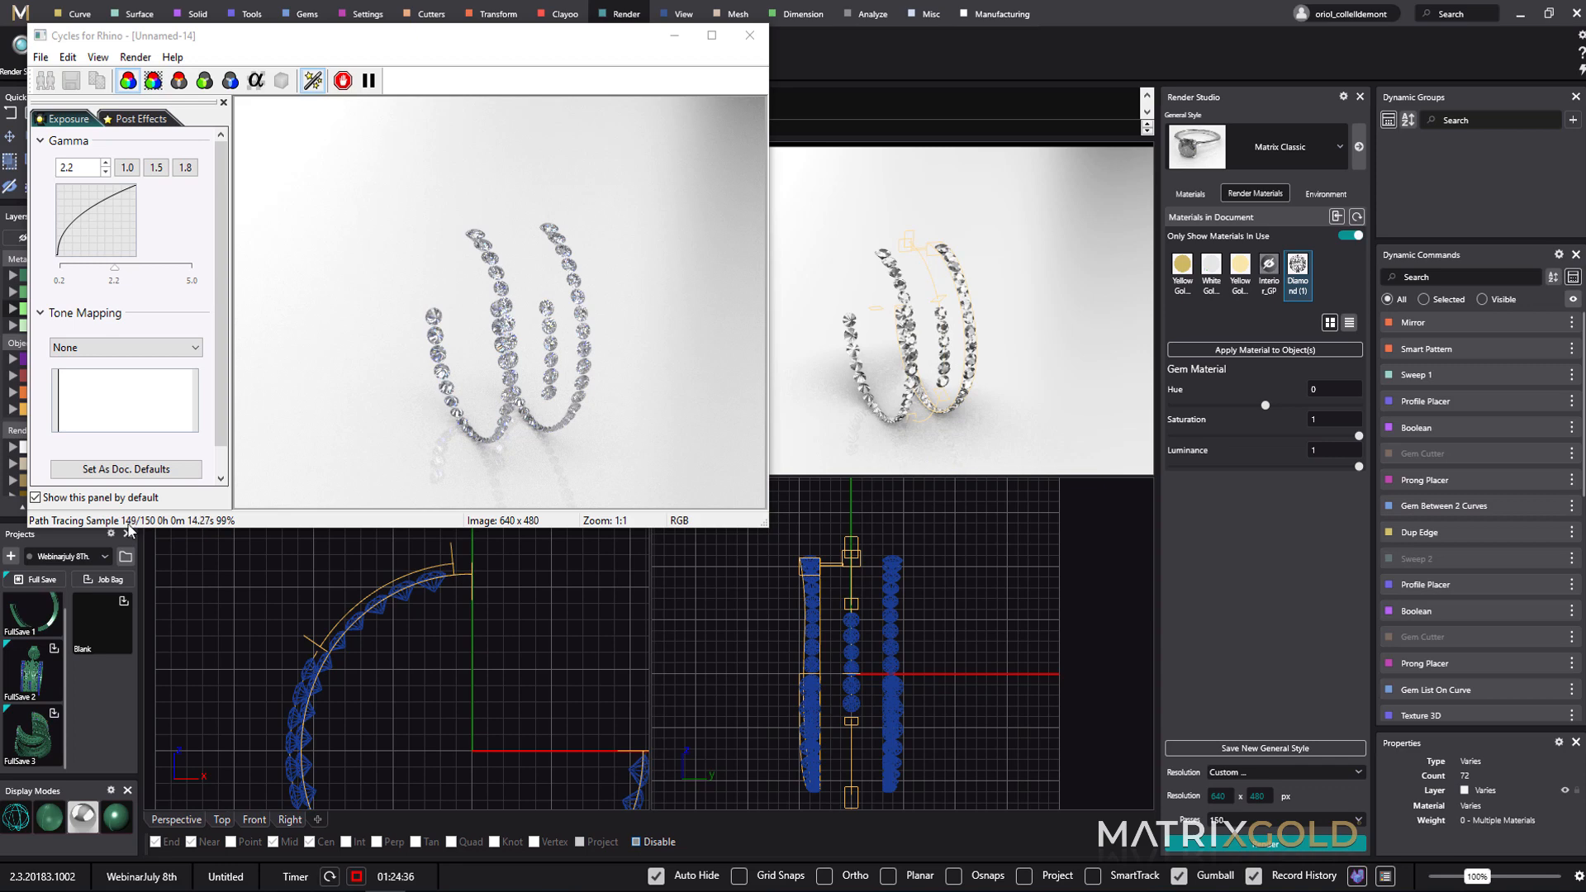
{"action": "left_click", "coordinate": [154, 80]}
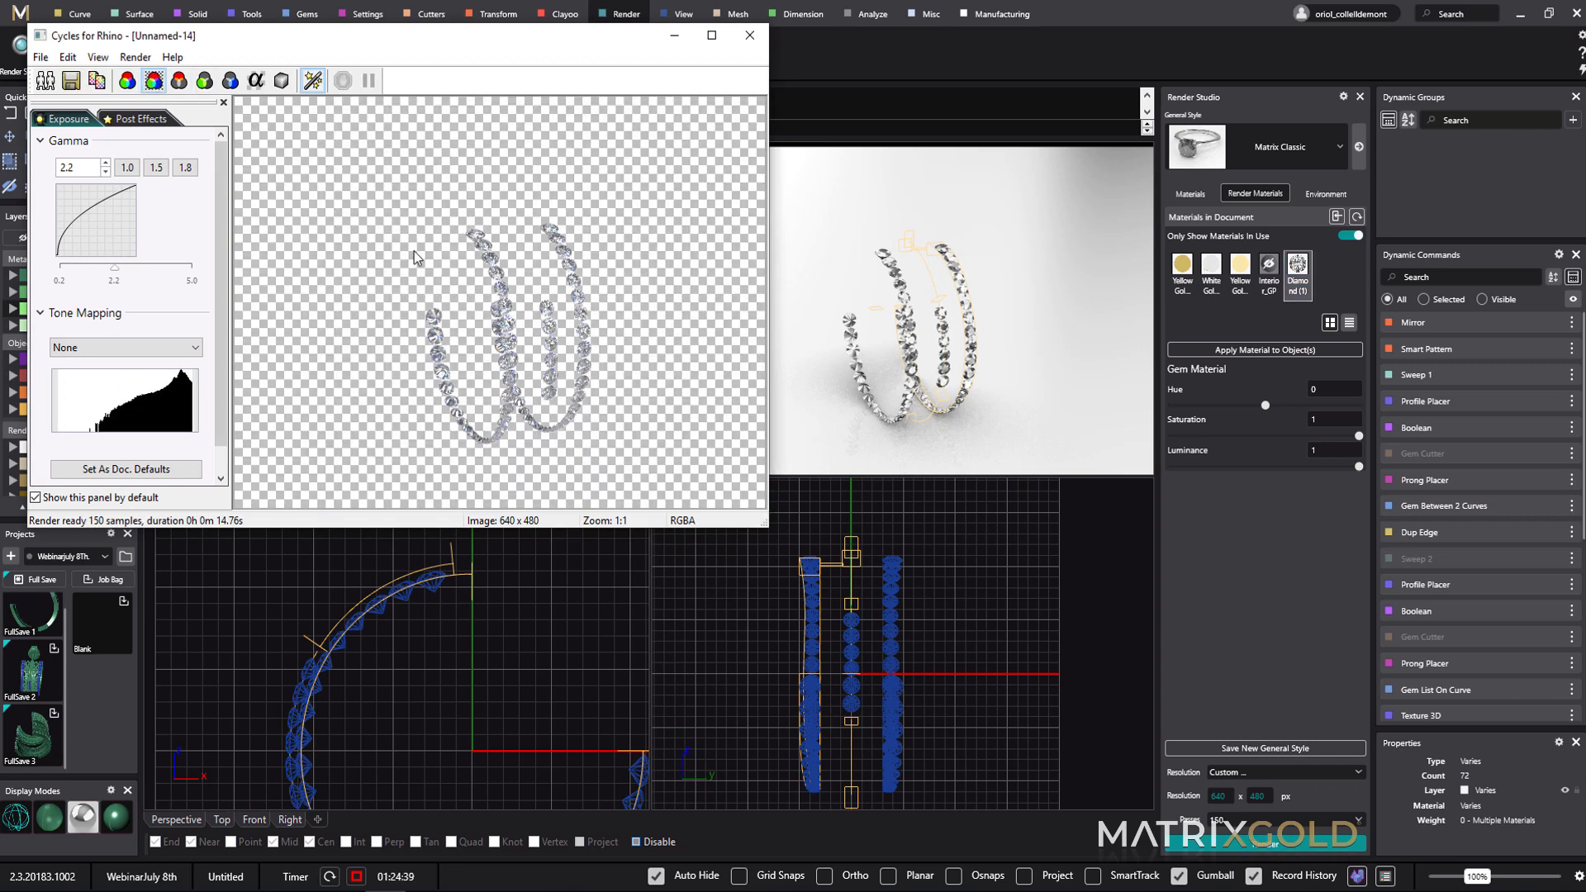
{"action": "left_click", "coordinate": [73, 81]}
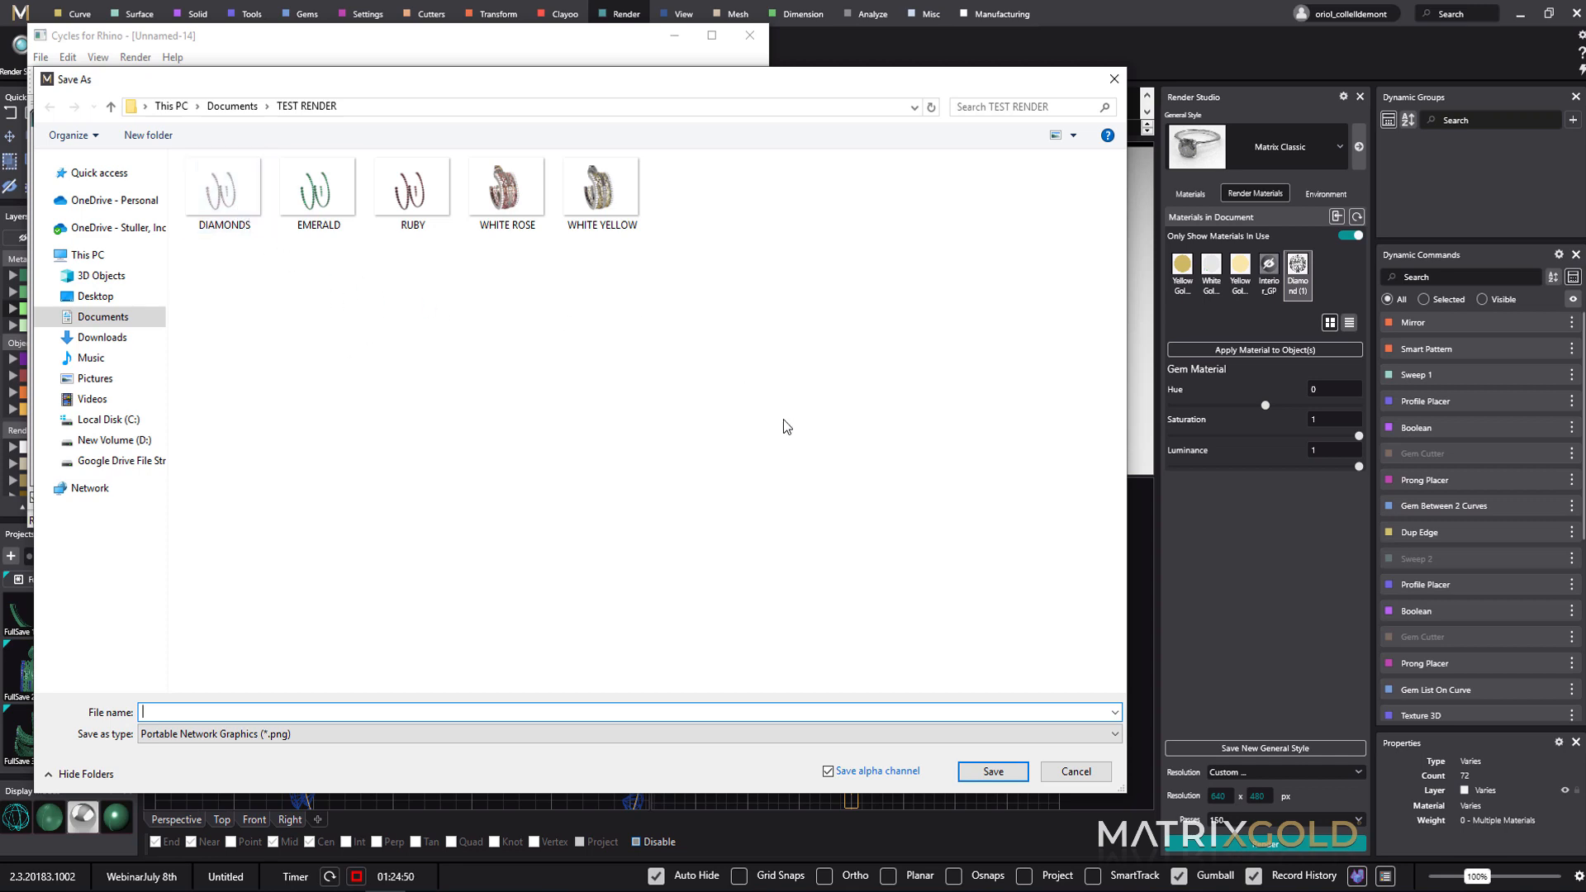
{"action": "left_click", "coordinate": [1088, 778]}
{"action": "left_click", "coordinate": [750, 38]}
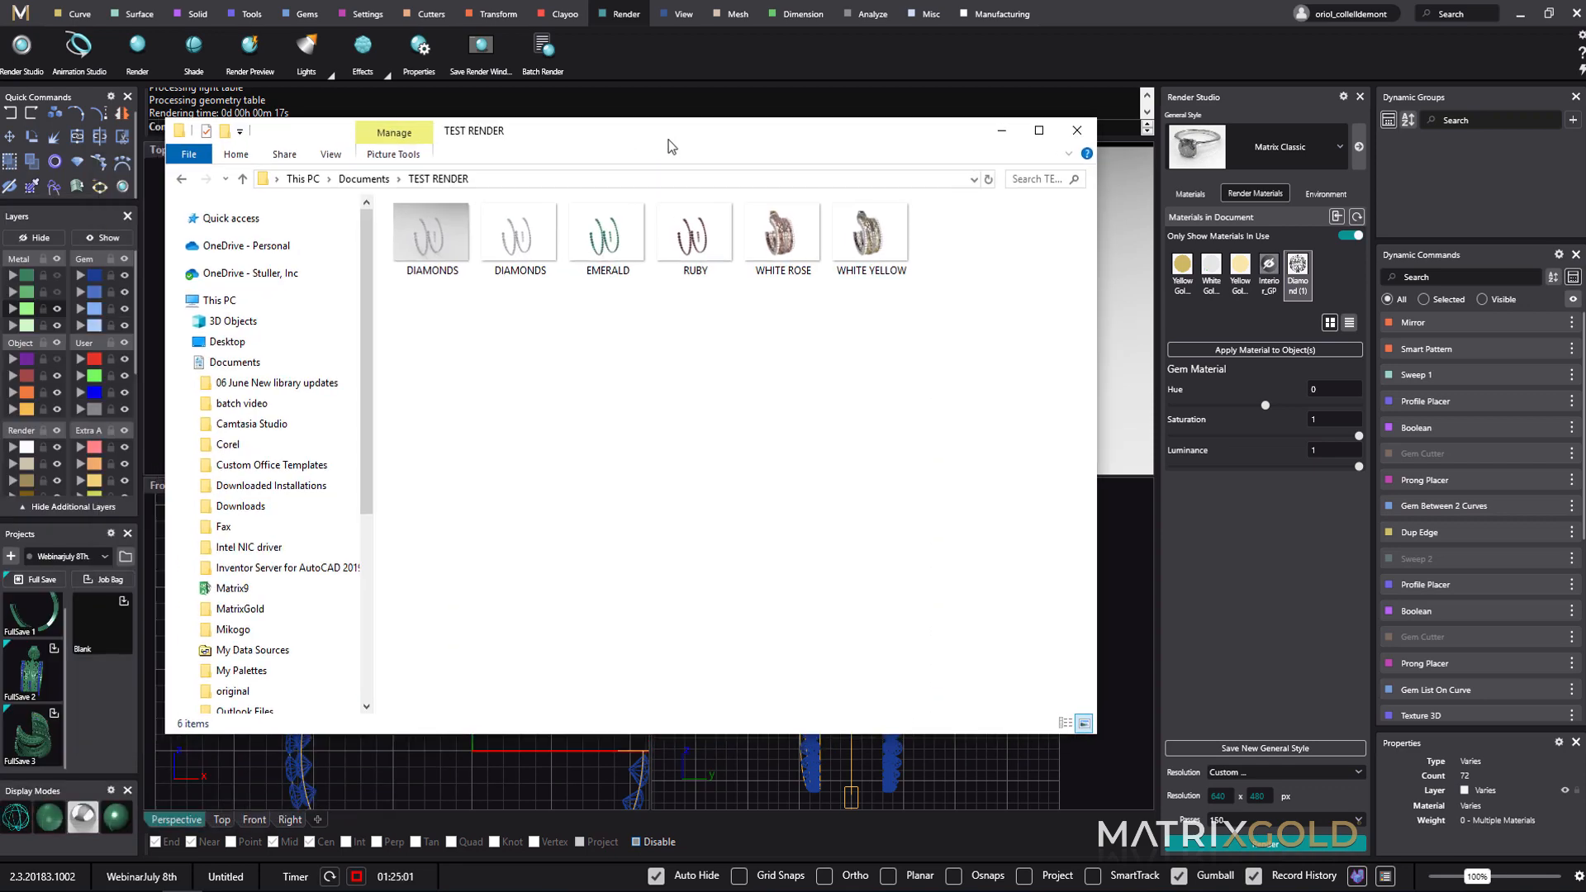
- Delete the DIAMONDS image with the gray background from the TEST RENDER folder in File Explorer
{"action": "left_click_drag", "start_coordinate": [668, 140], "coordinate": [776, 140]}
{"action": "left_click", "coordinate": [593, 256]}
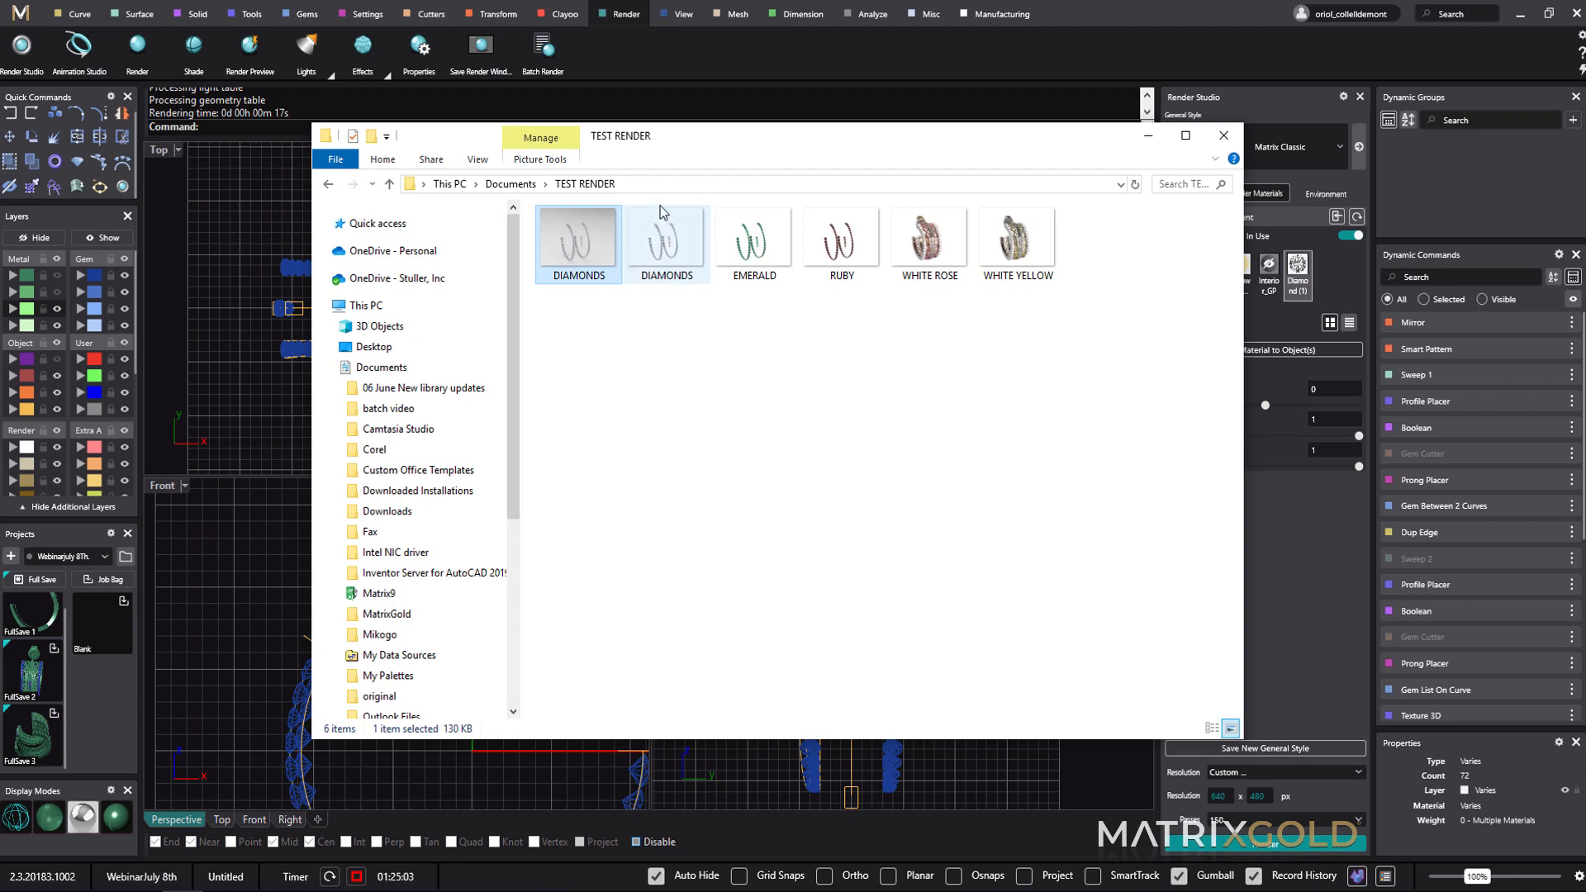
{"action": "key", "text": "Delete"}
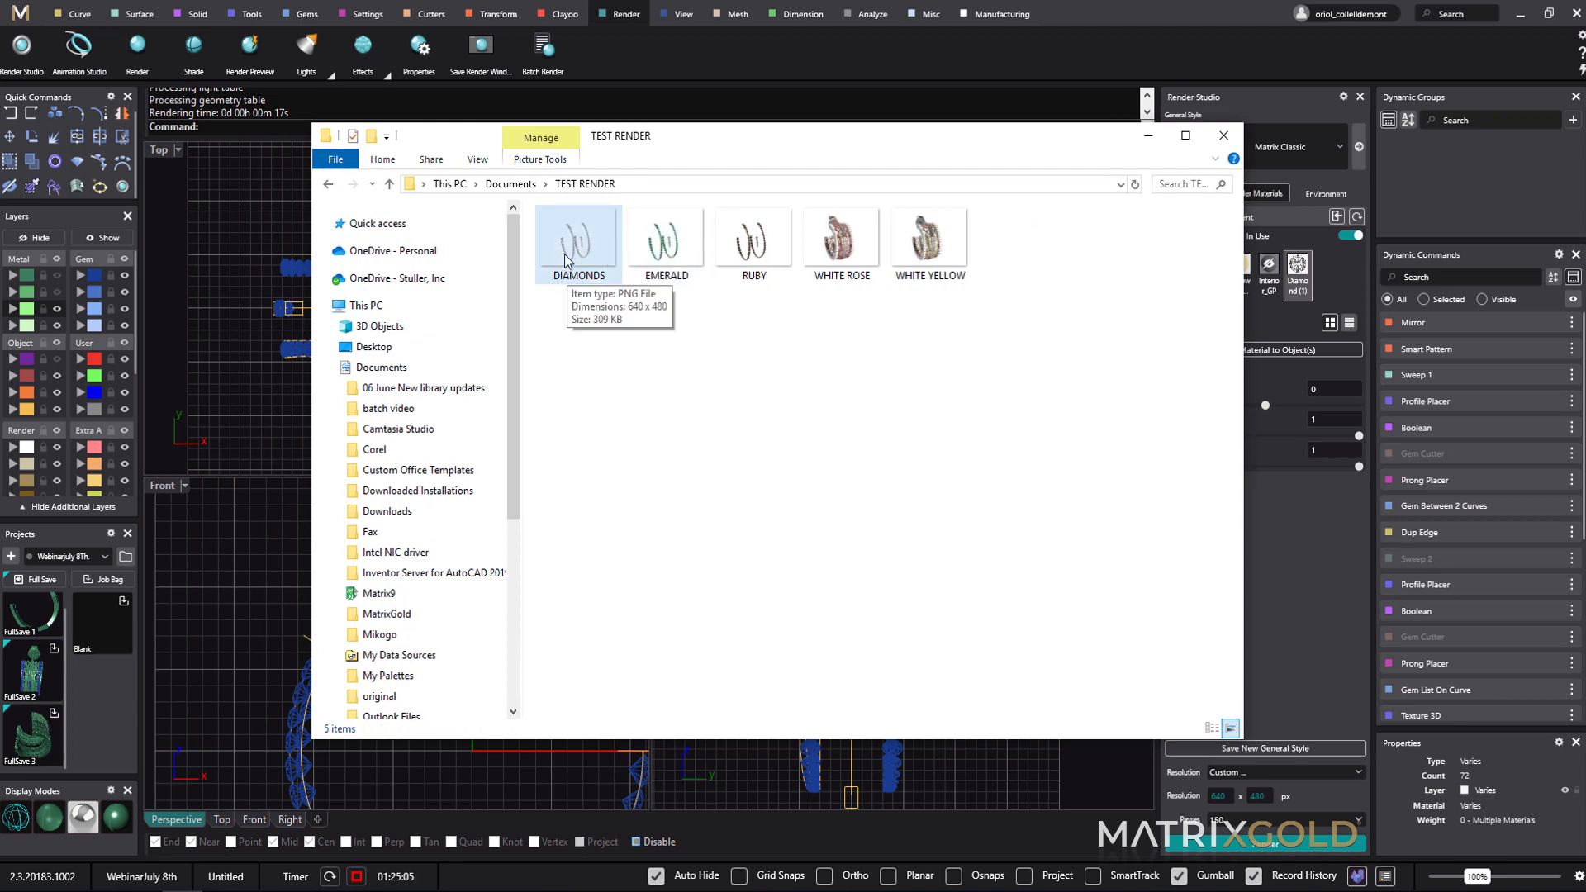
- View the transparent DIAMONDS.png from the TEST RENDER folder in Photos and move on to EMERALD.png
{"action": "left_click", "coordinate": [567, 259]}
{"action": "double_click", "coordinate": [568, 259]}
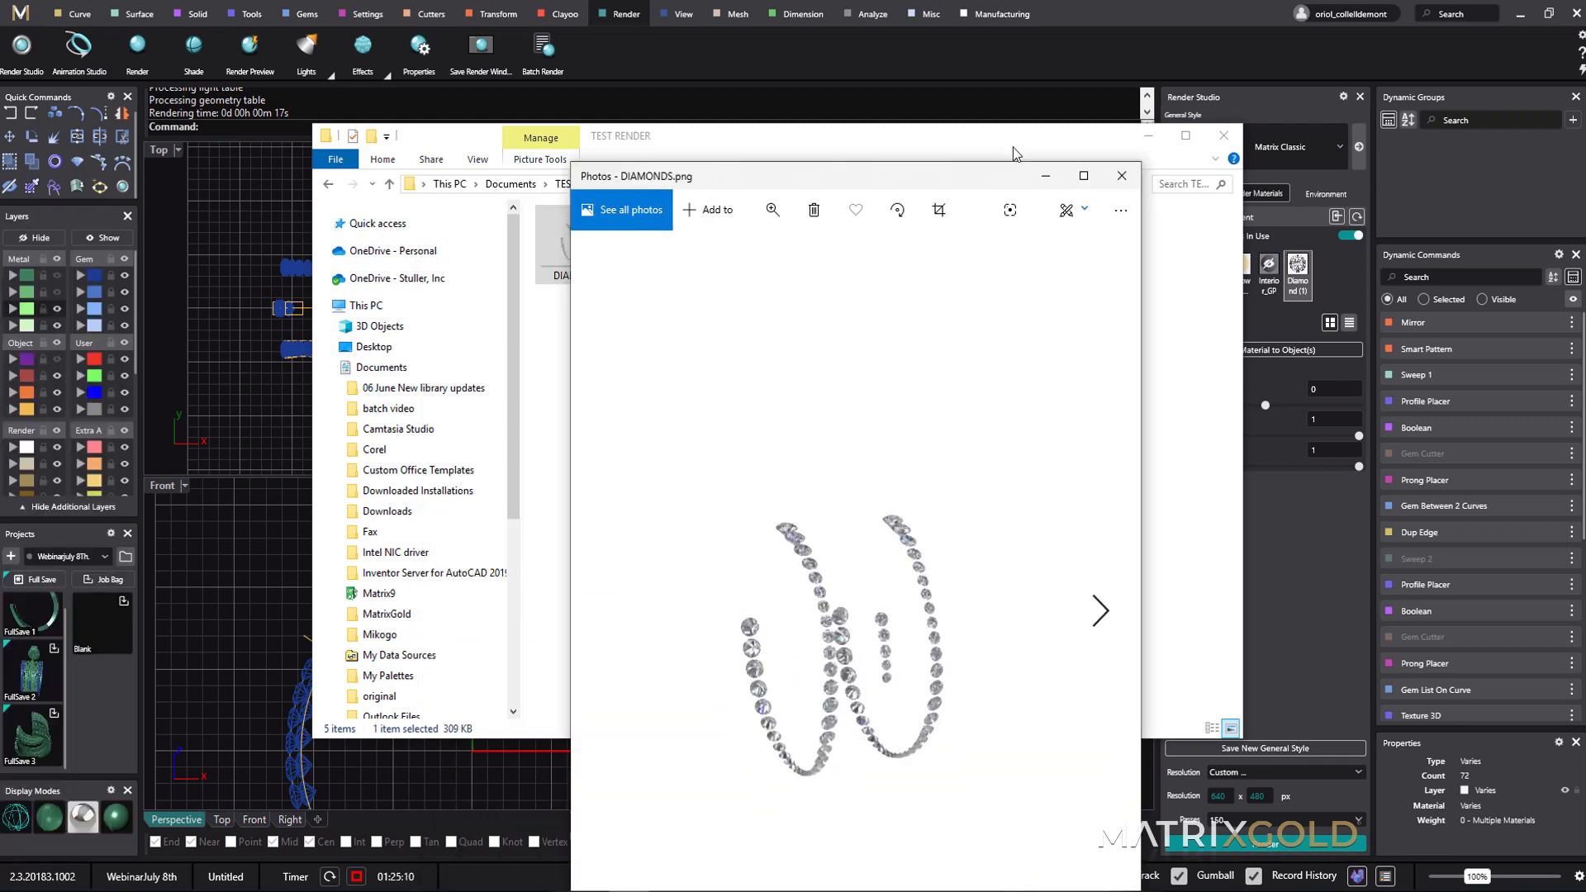
{"action": "left_click", "coordinate": [1087, 479]}
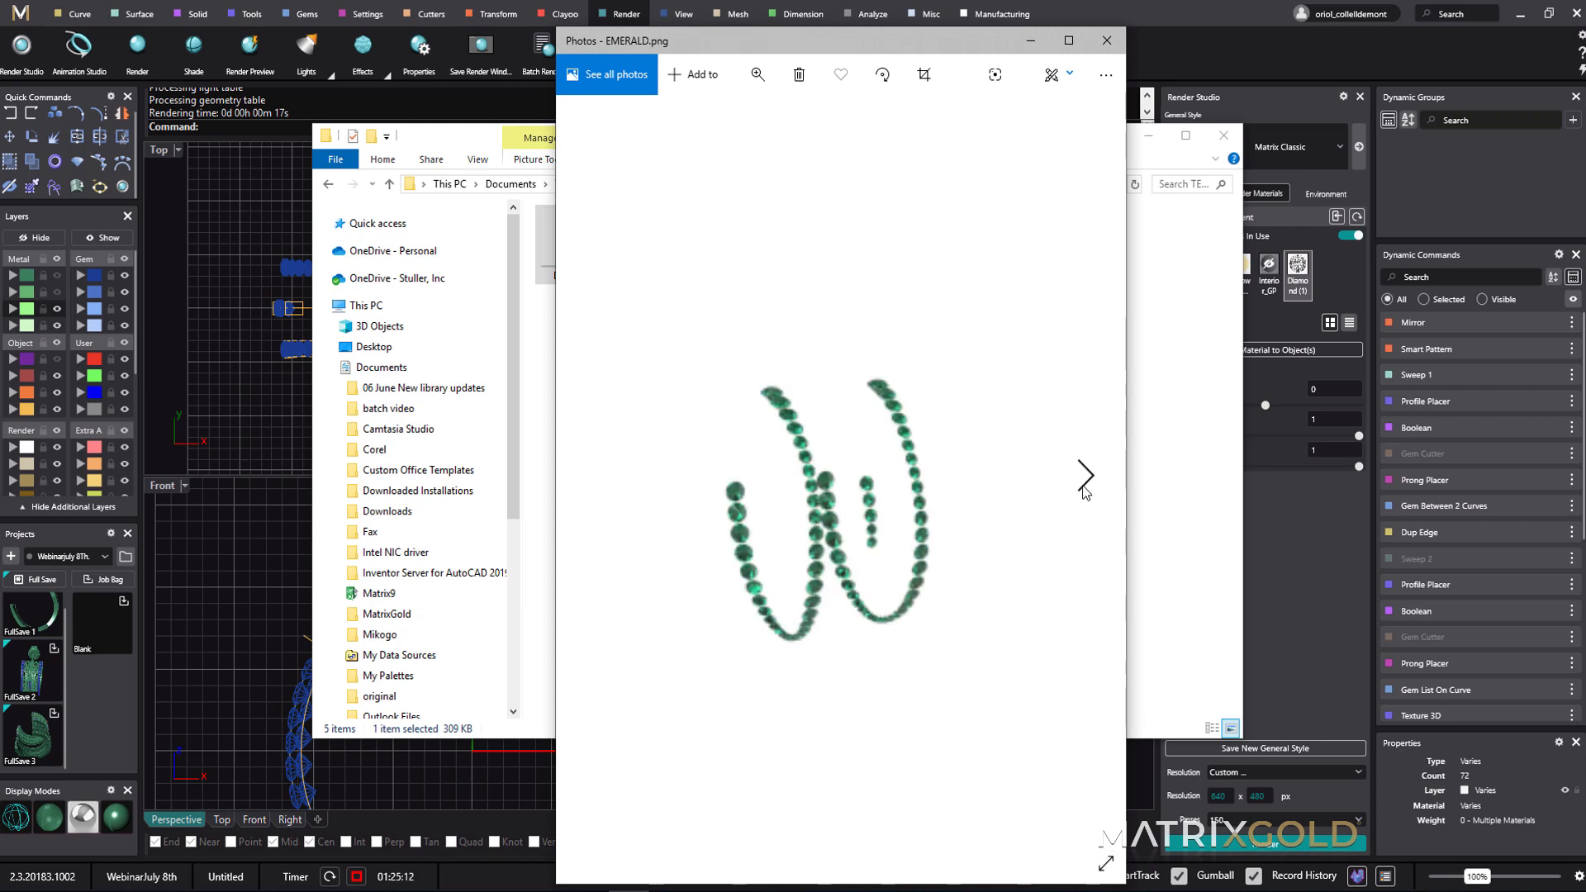
- View the EMERALD, RUBY, WHITE ROSE and WHITE YELLOW renders in Photos, and close the viewer and the TEST RENDER folder
{"action": "left_click", "coordinate": [1086, 479]}
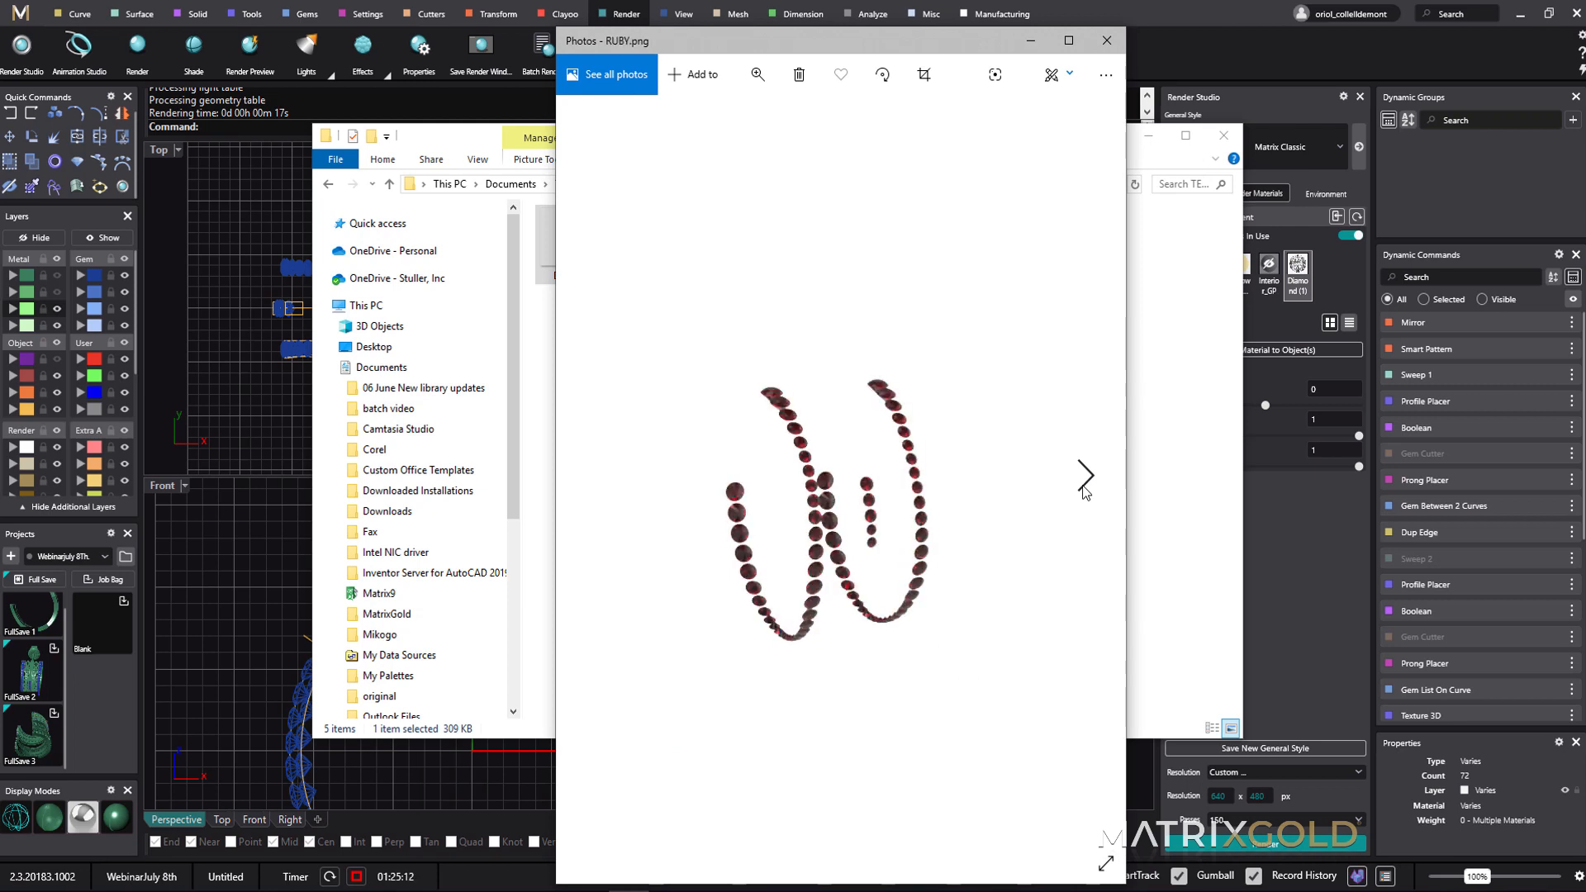
{"action": "left_click", "coordinate": [1086, 488]}
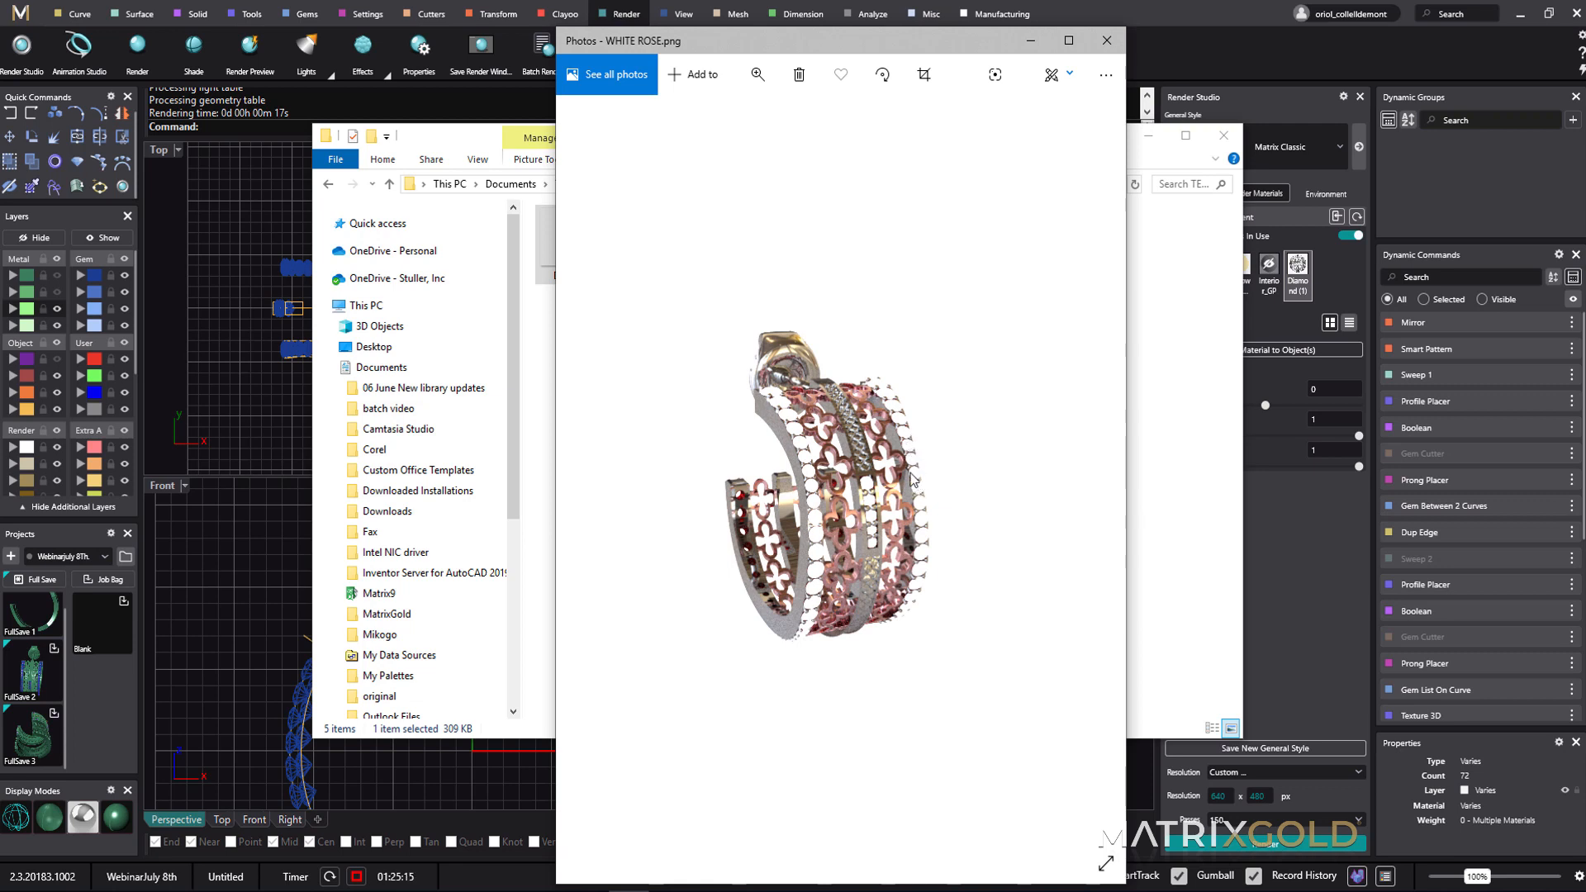
{"action": "left_click", "coordinate": [1087, 479]}
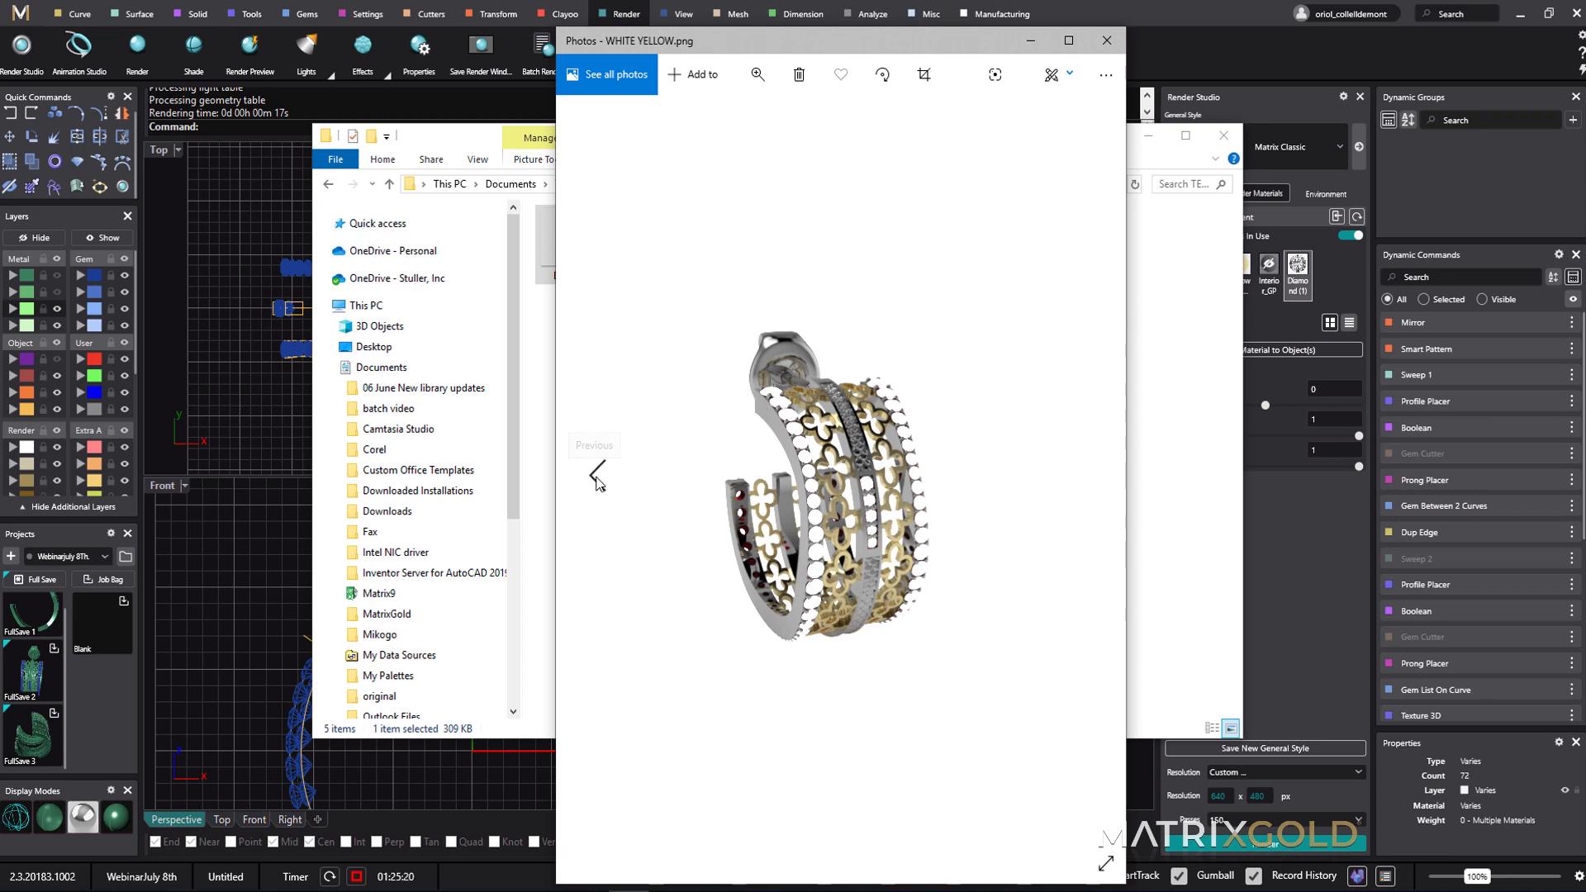
{"action": "left_click", "coordinate": [598, 479]}
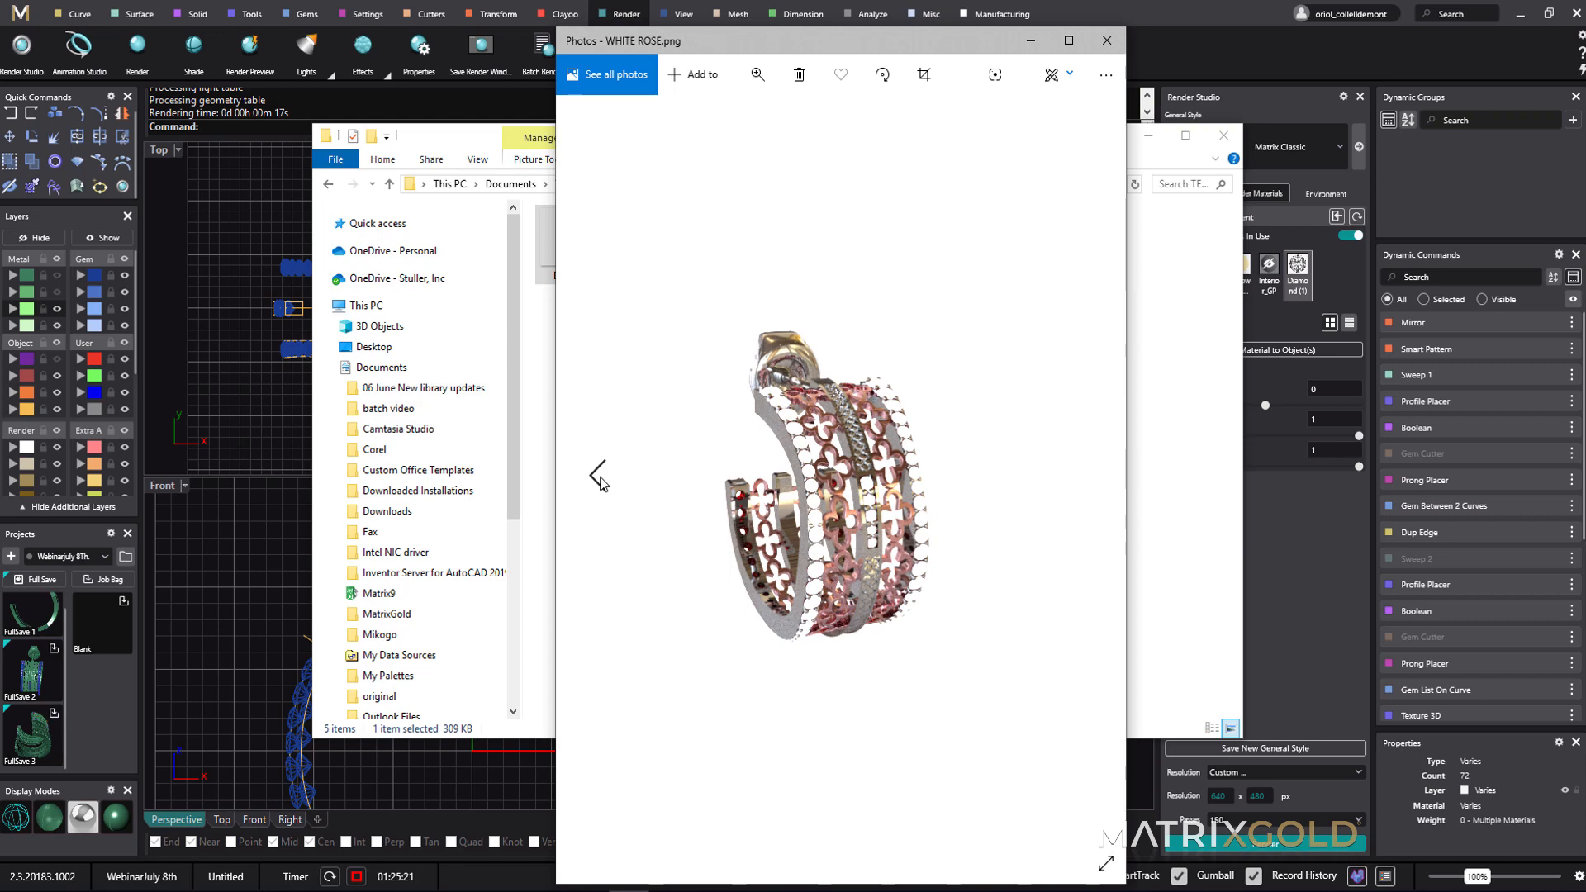
{"action": "left_click", "coordinate": [598, 477]}
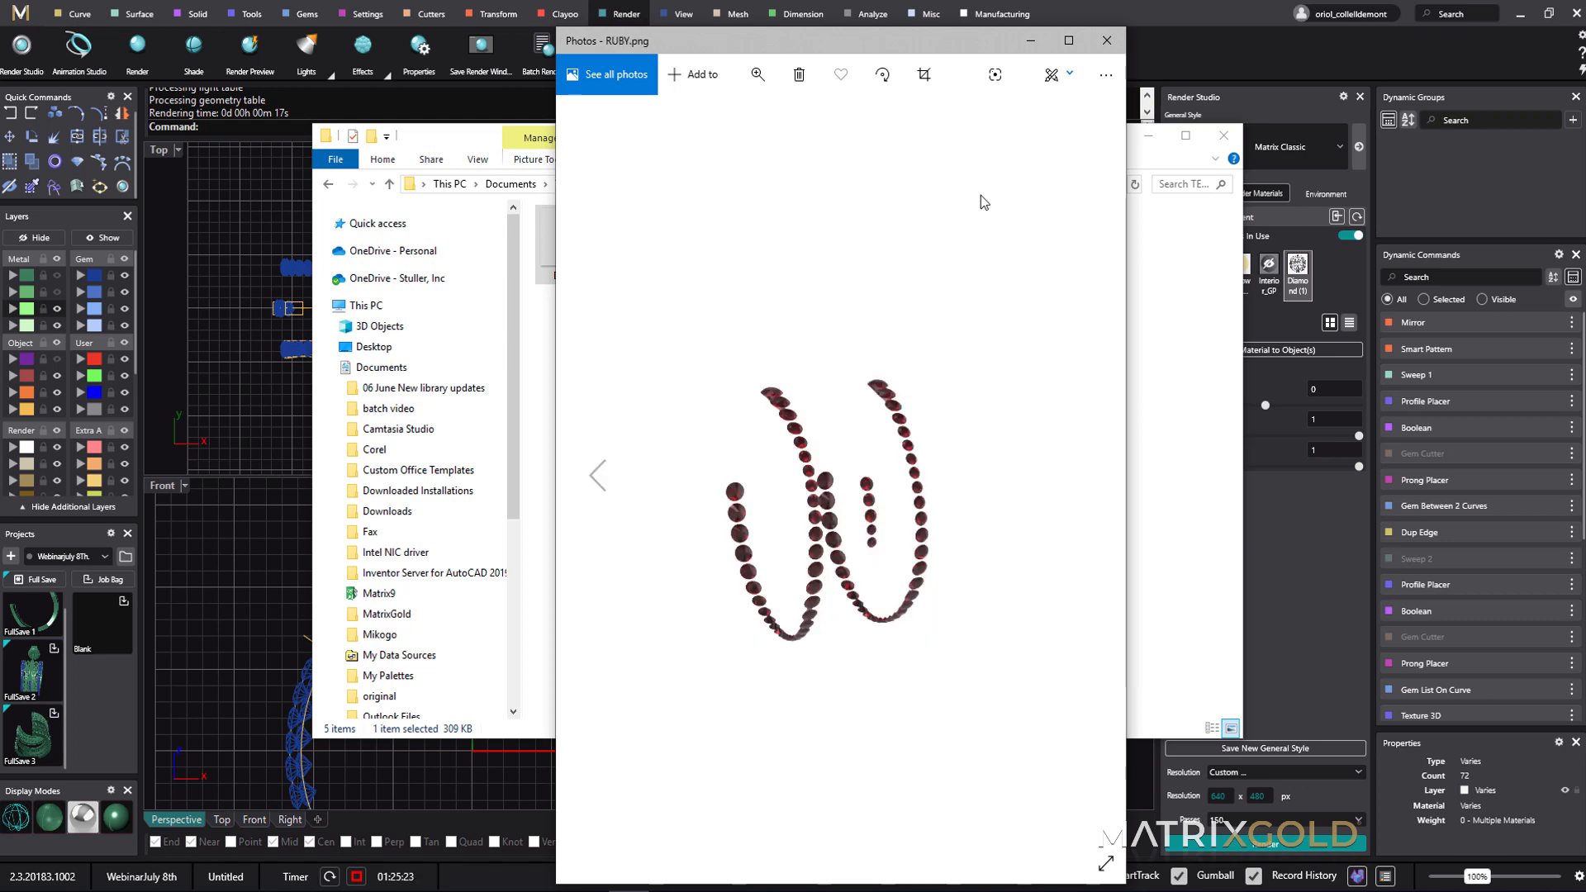
{"action": "left_click", "coordinate": [1107, 40]}
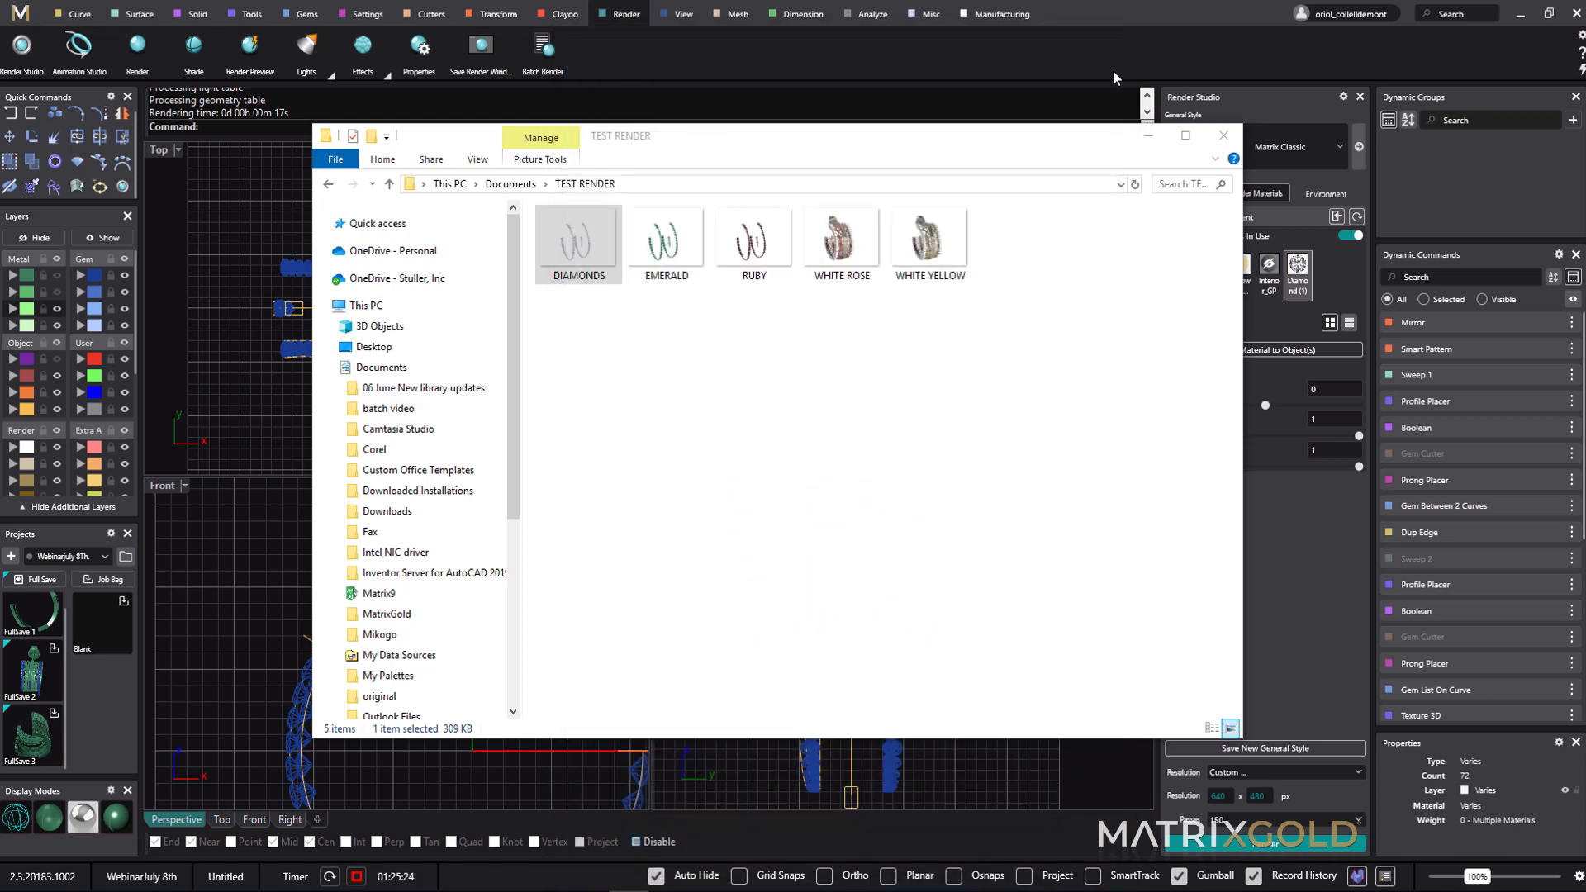
{"action": "left_click", "coordinate": [1224, 135]}
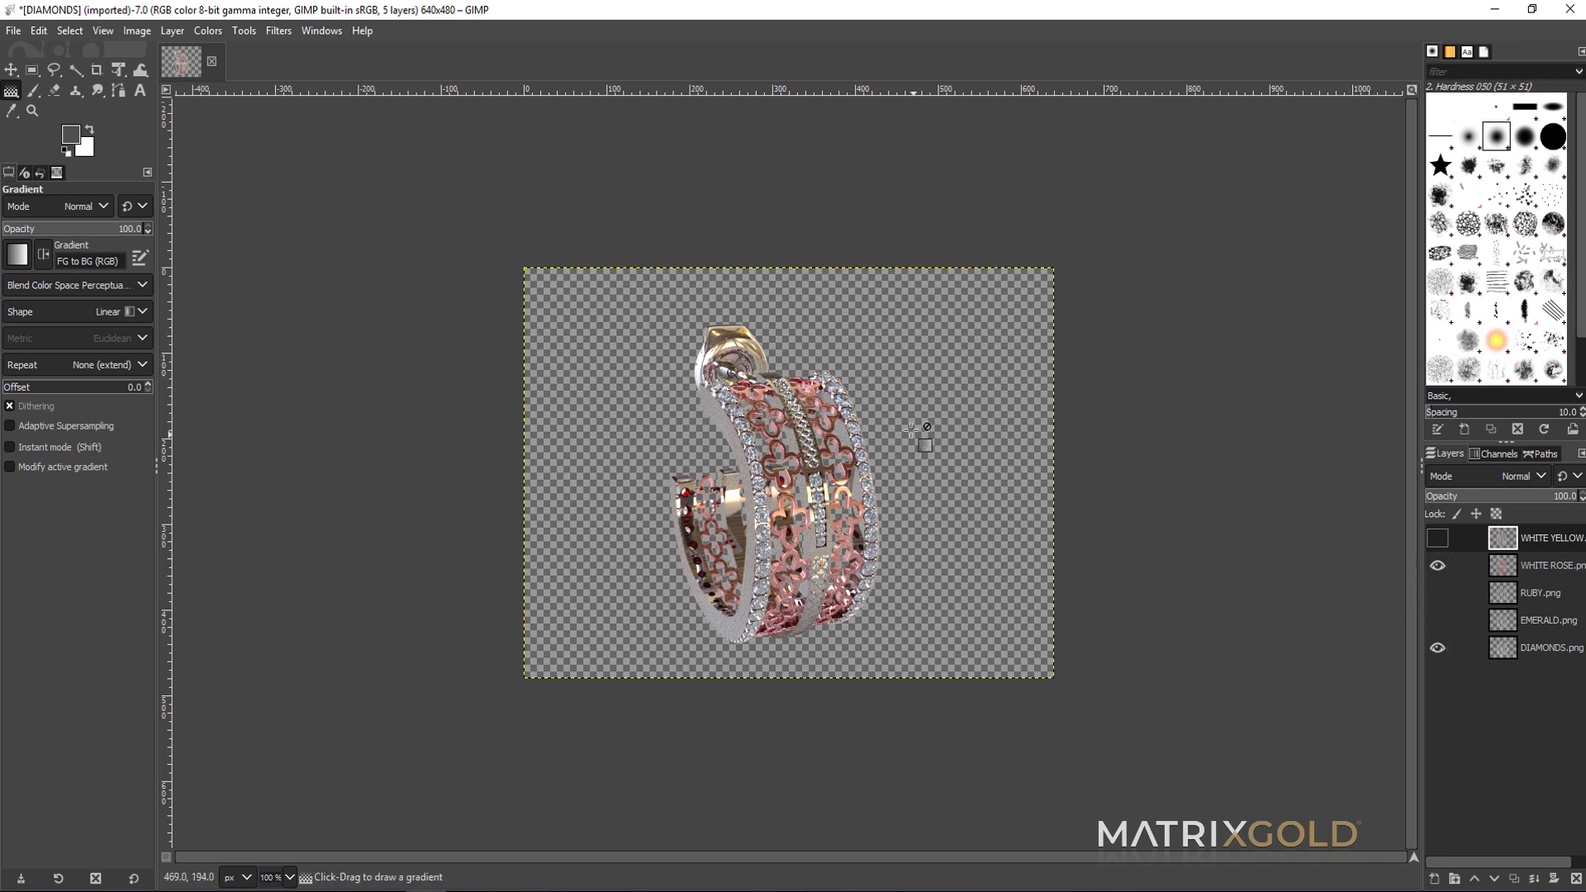
- In GIMP, toggle the WHITE YELLOW, RUBY and EMERALD layers to preview metal and gem combinations, leaving only WHITE ROSE and DIAMONDS visible
{"action": "left_click", "coordinate": [1437, 539]}
{"action": "left_click", "coordinate": [1439, 592]}
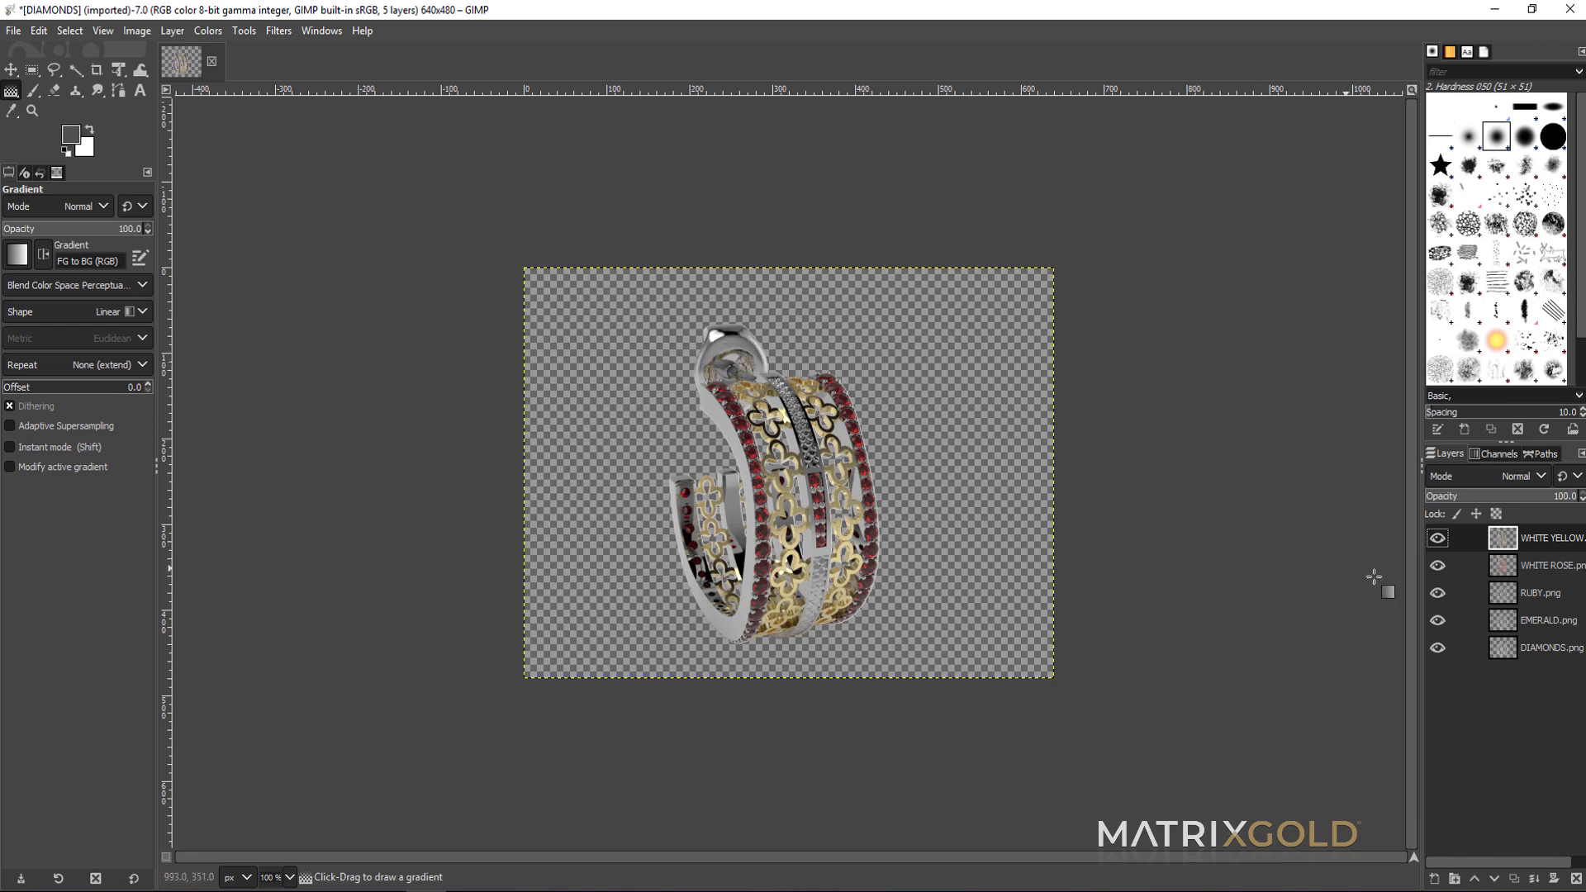
{"action": "left_click", "coordinate": [1438, 538]}
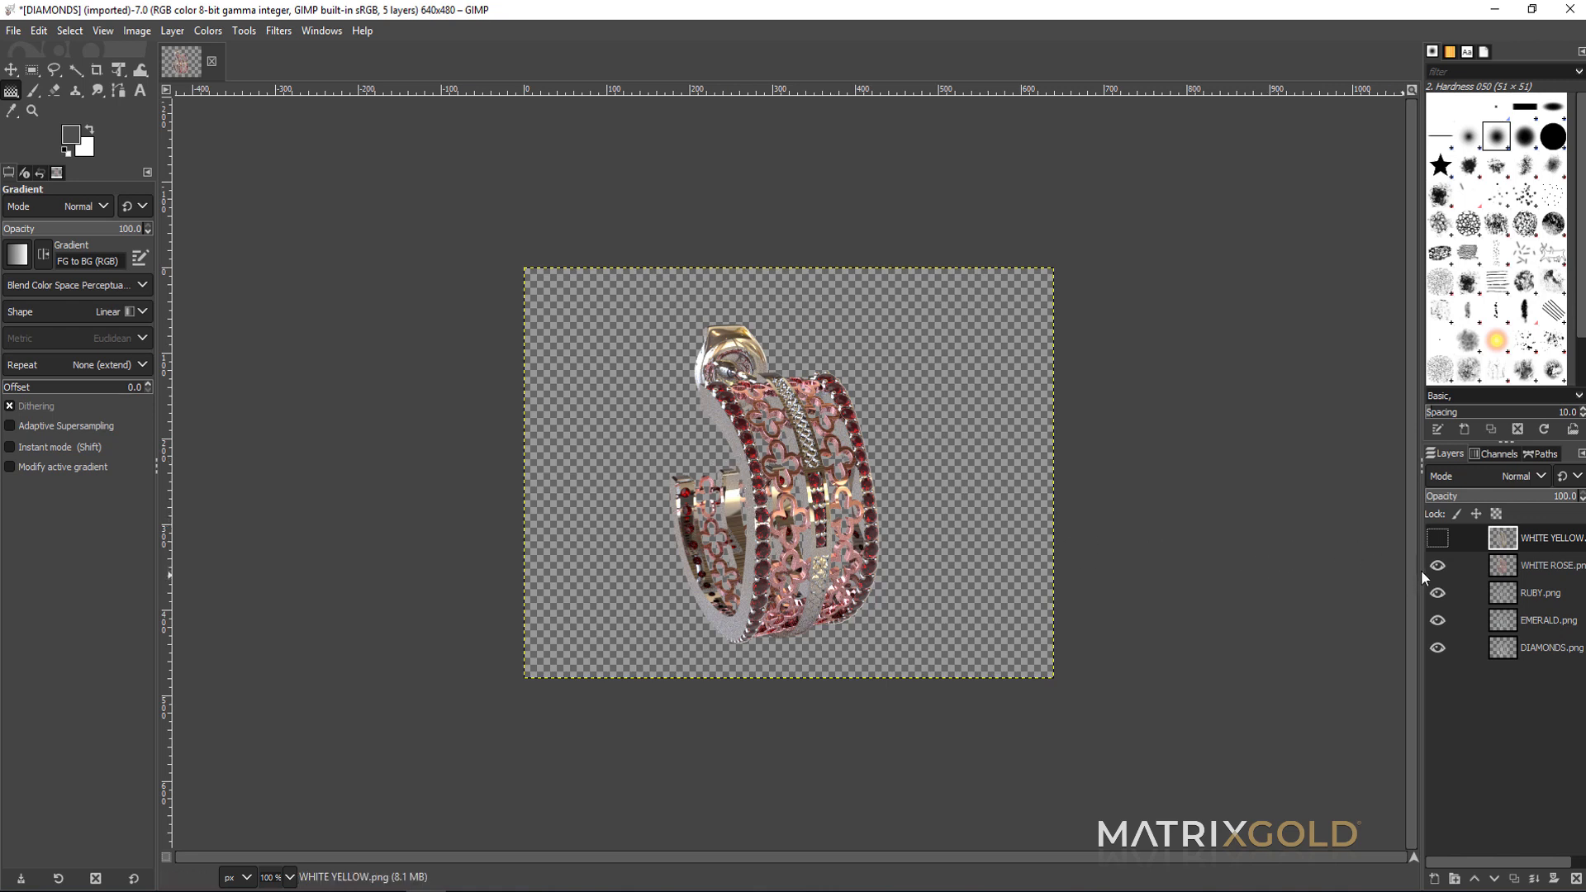
{"action": "left_click", "coordinate": [1438, 593]}
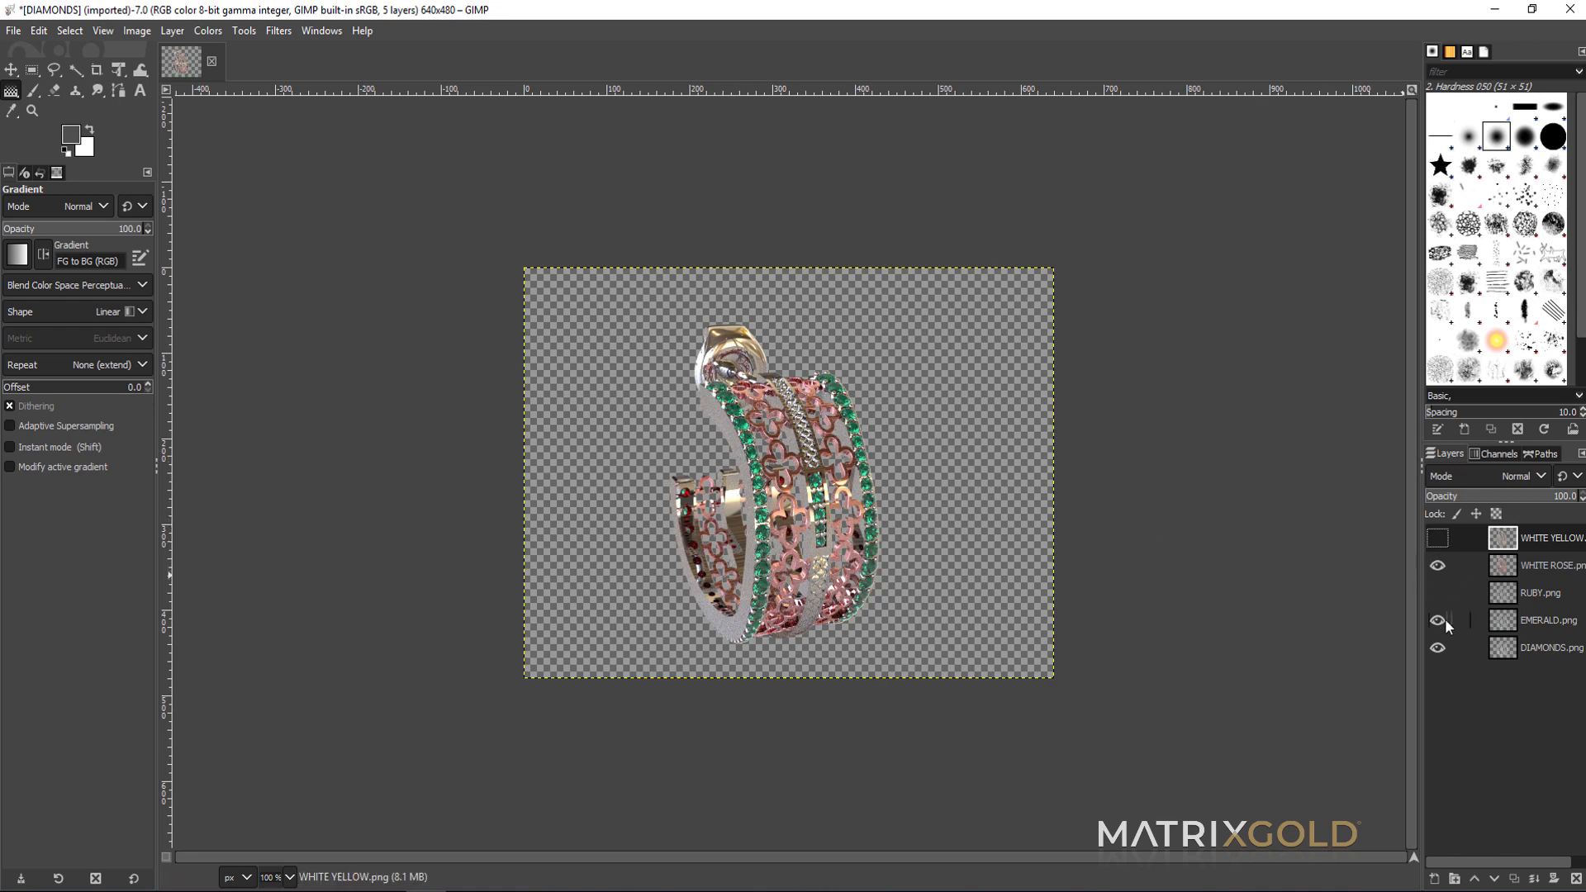
{"action": "left_click", "coordinate": [1438, 620]}
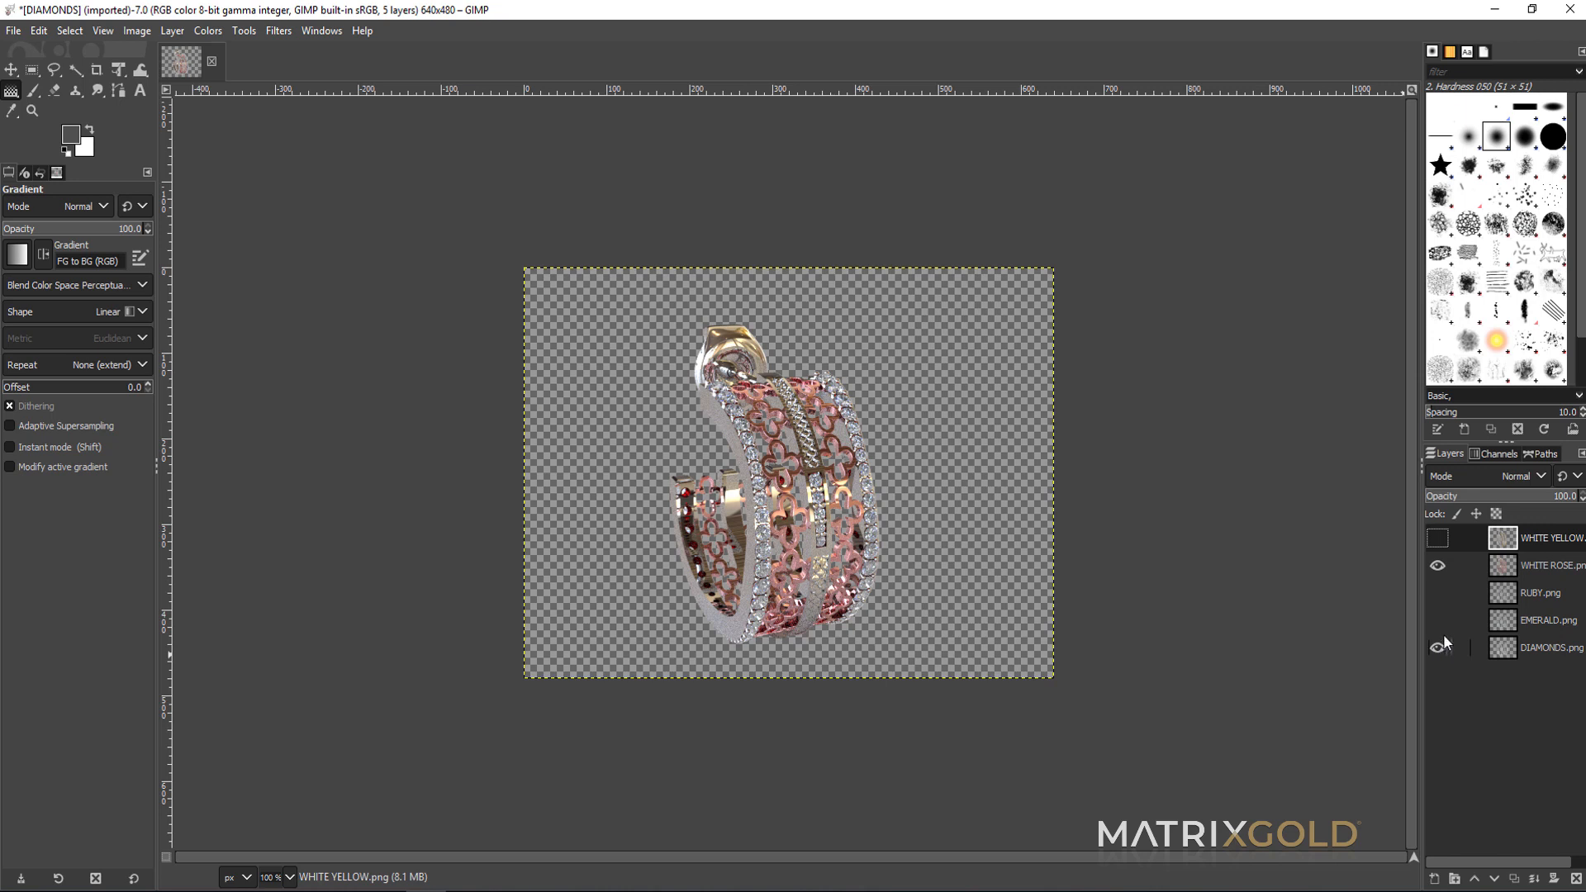
- Hide the WHITE ROSE layer and show the WHITE YELLOW, EMERALD and RUBY layers over the diamonds
{"action": "left_click", "coordinate": [1438, 565]}
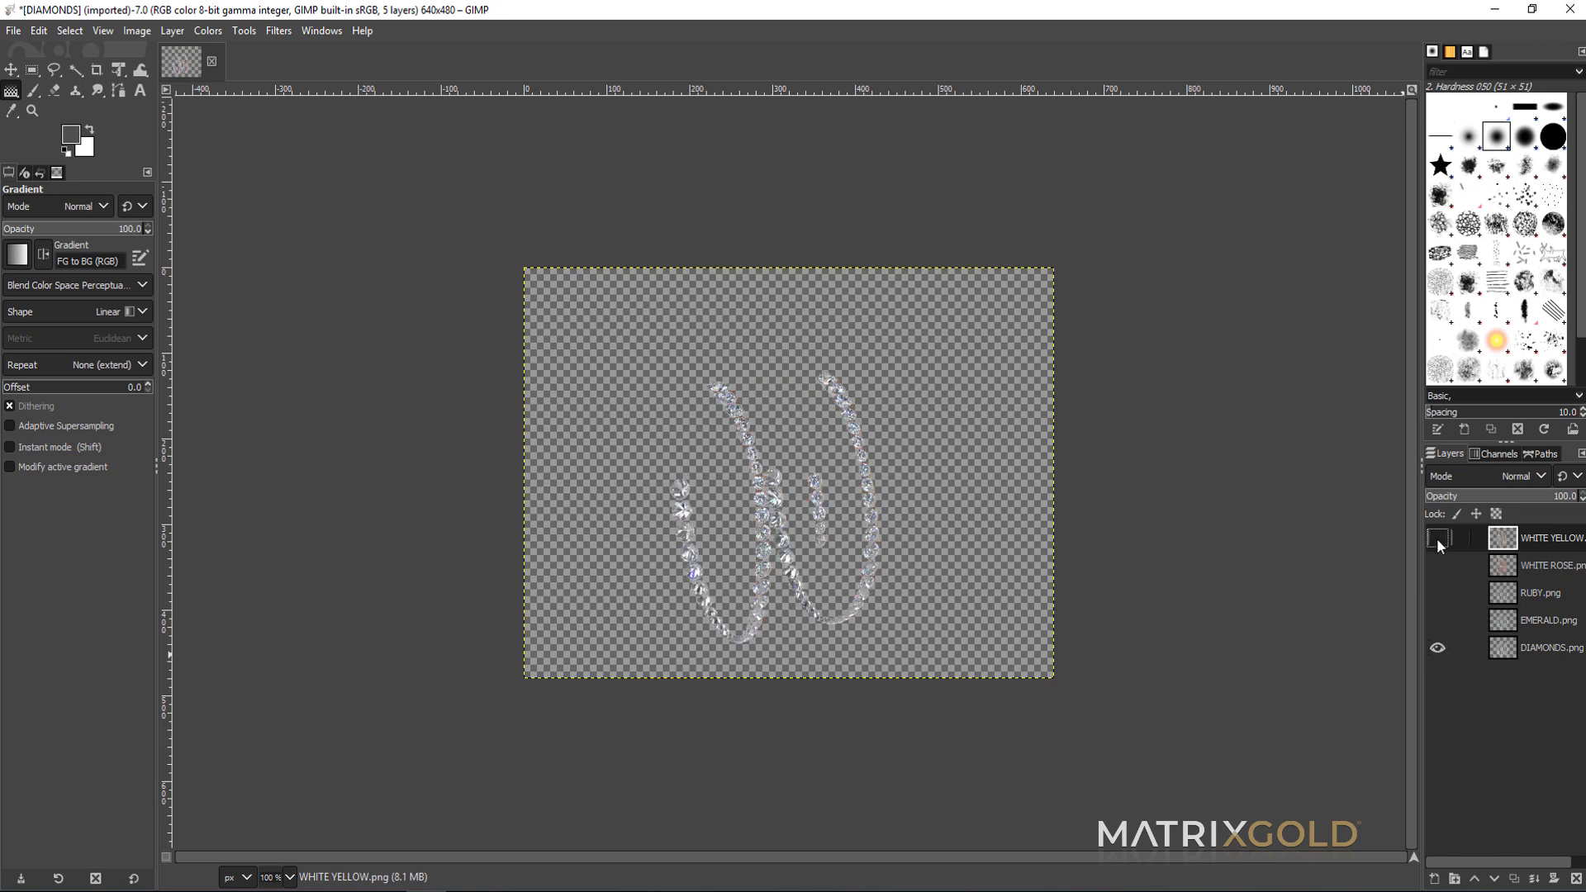
{"action": "left_click", "coordinate": [1437, 538]}
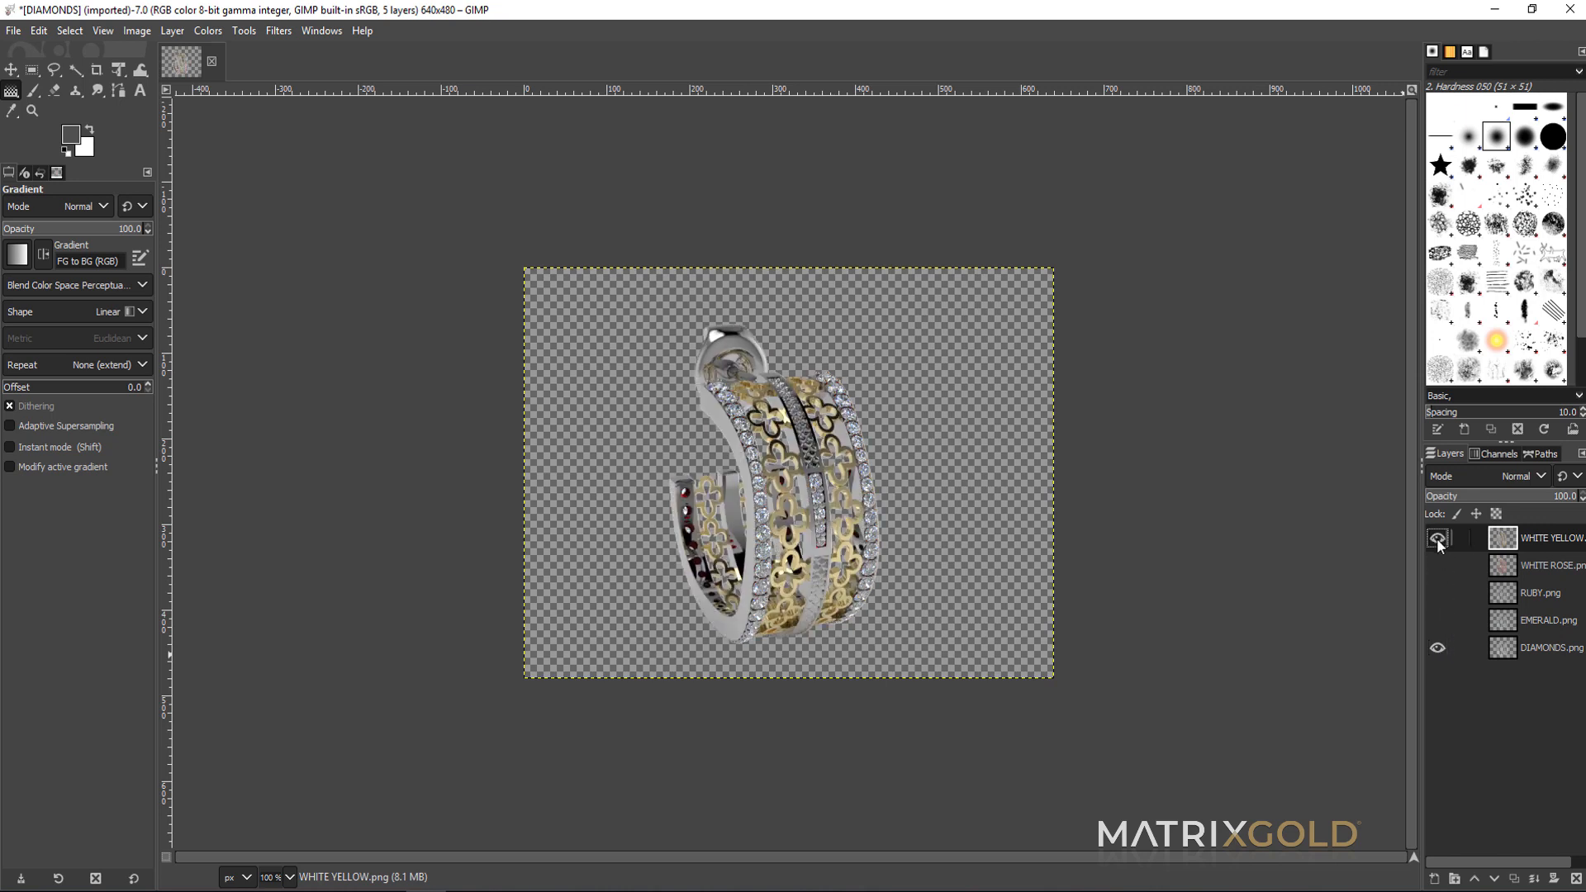
{"action": "left_click", "coordinate": [1438, 621]}
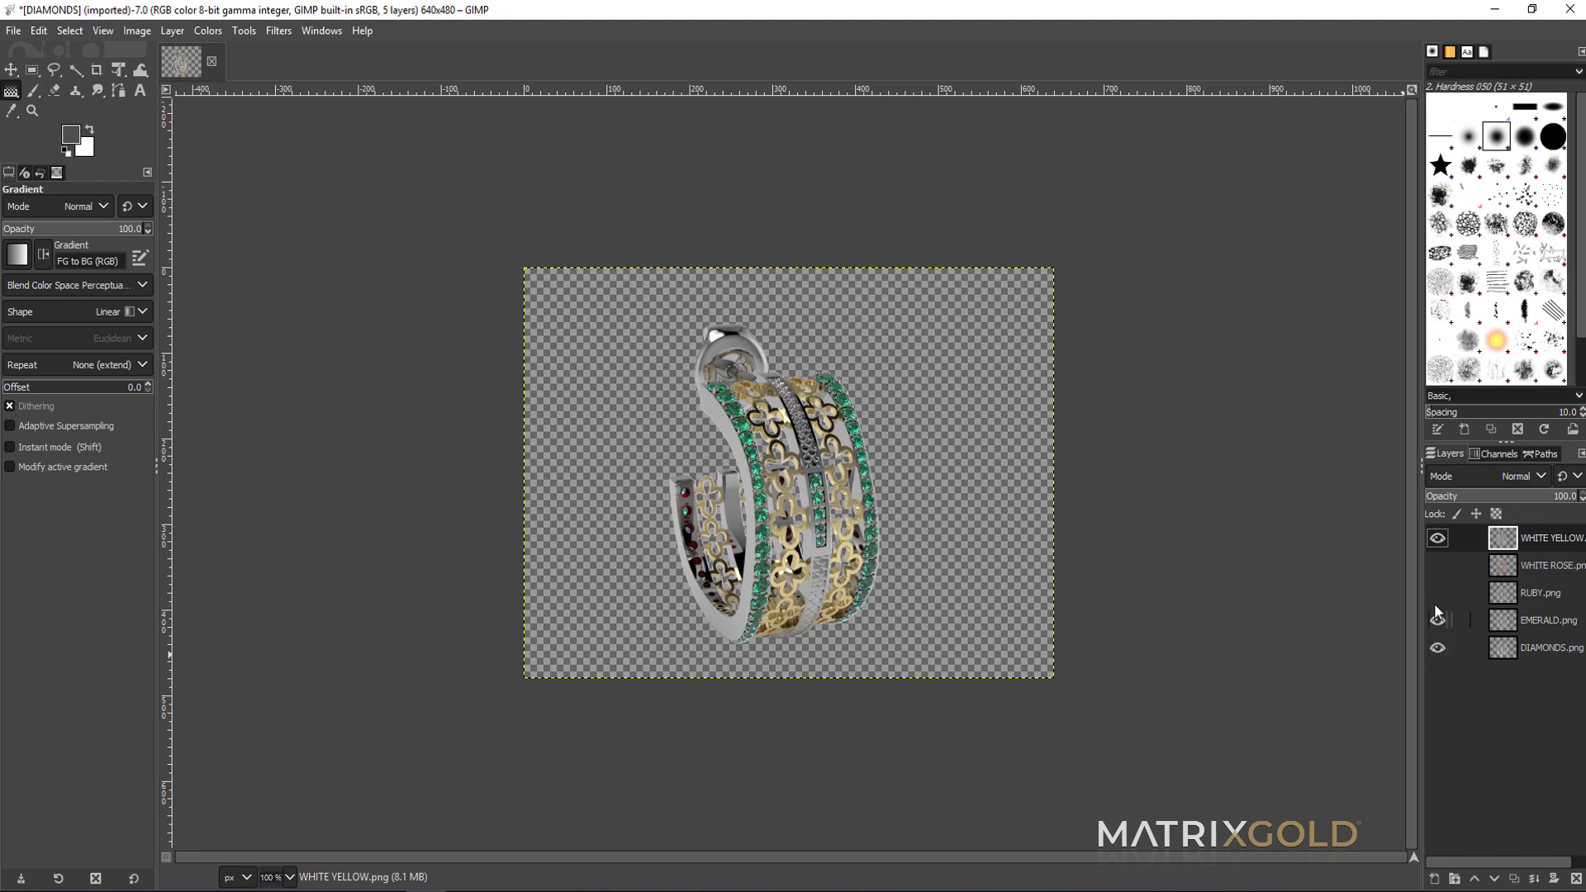
{"action": "left_click", "coordinate": [1438, 593]}
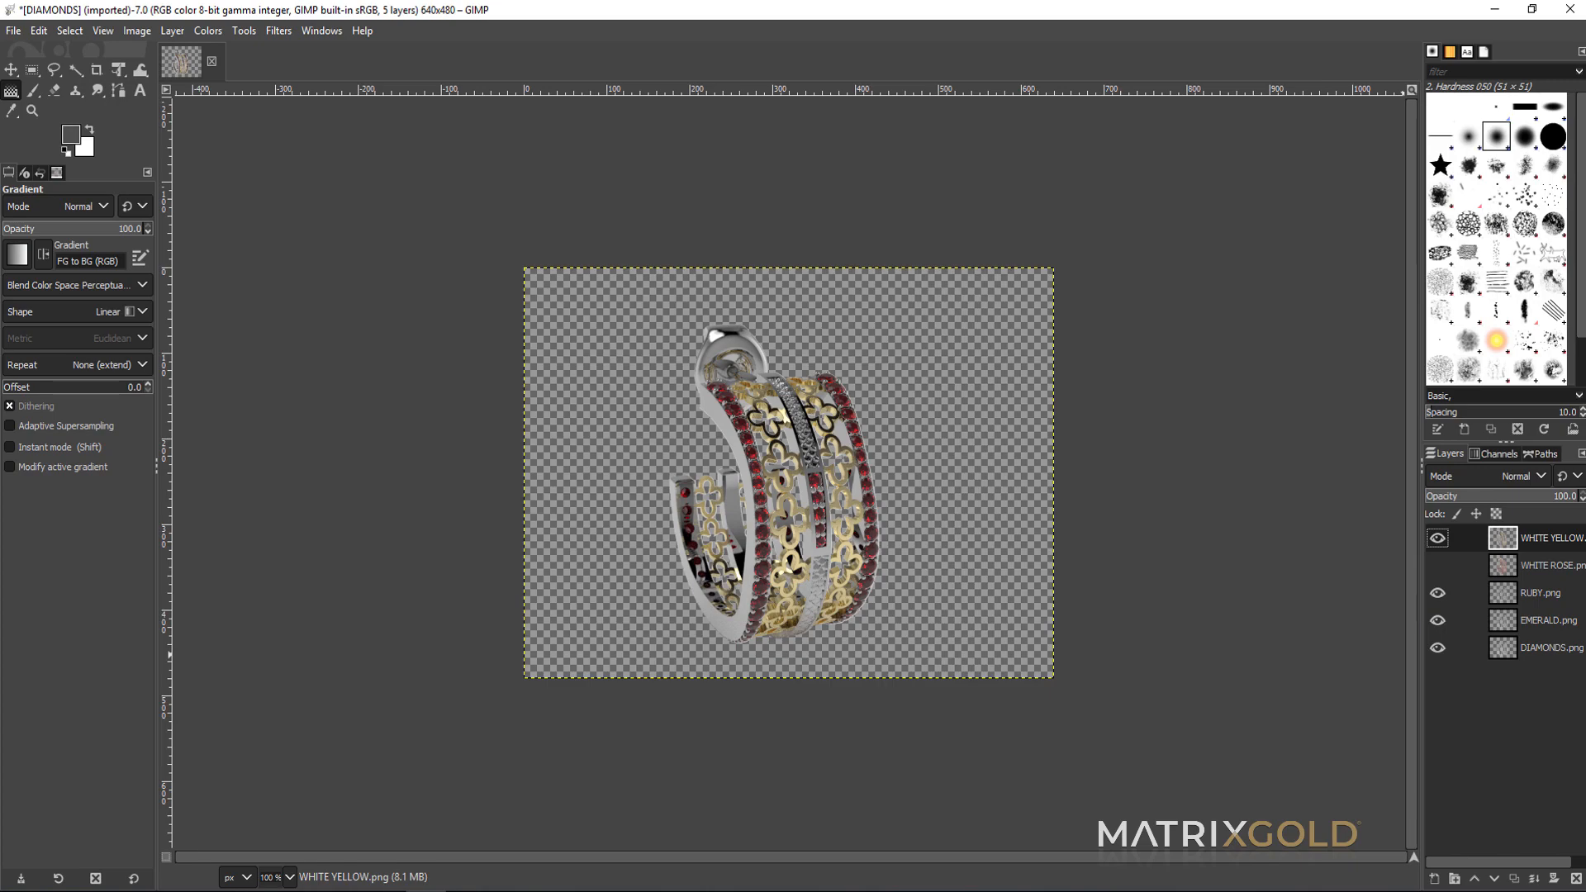
- Switch back to MatrixGold, show the first Metal layer, and maximize the perspective view in the green shaded display mode
{"action": "left_click", "coordinate": [386, 891]}
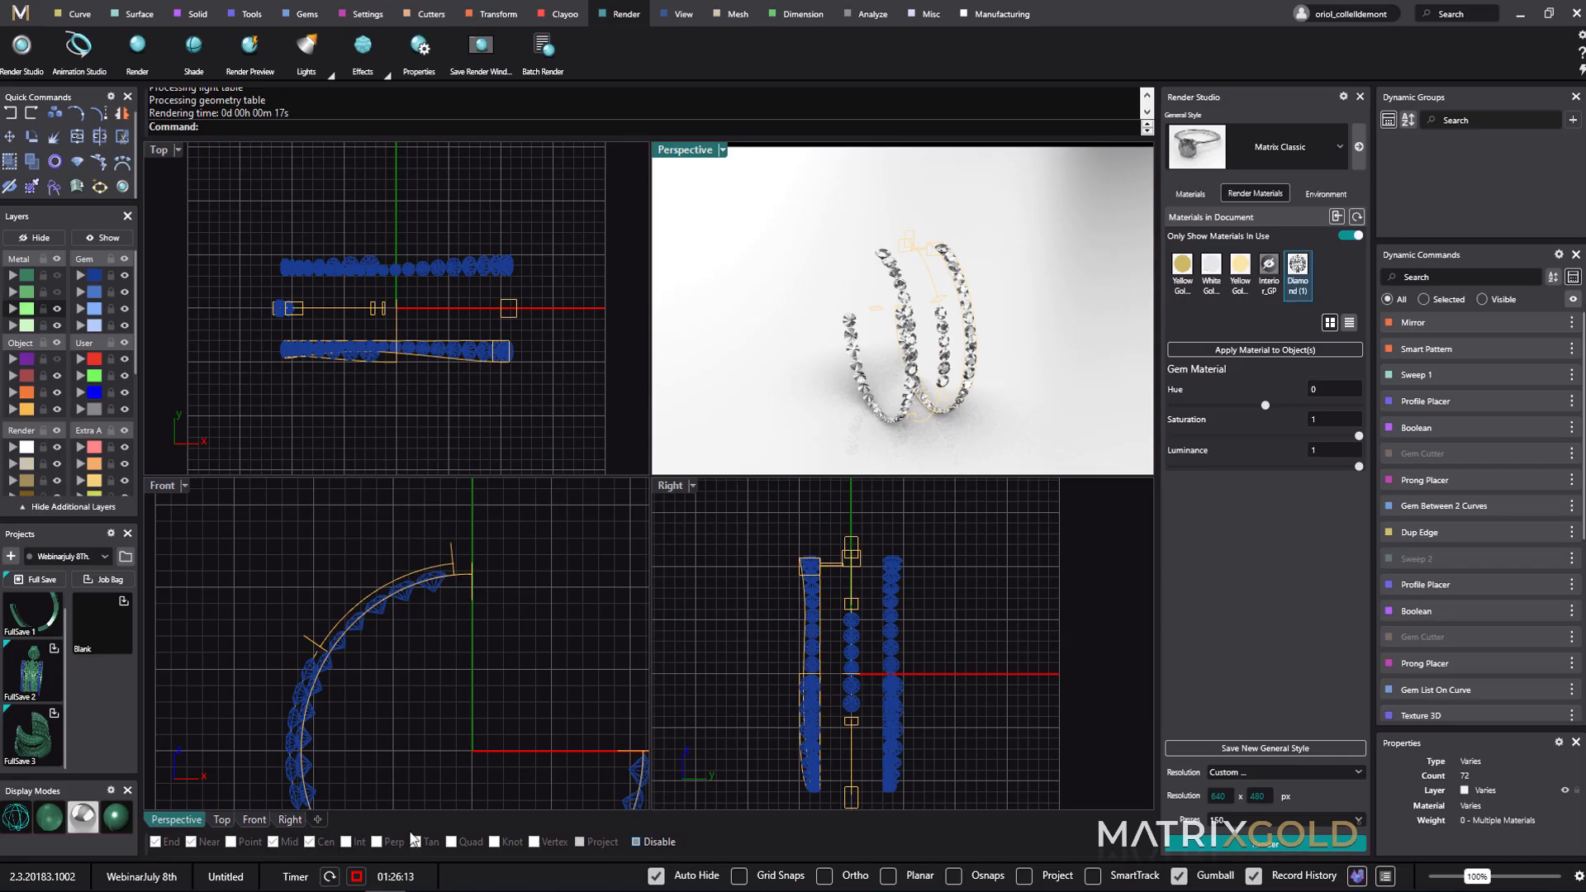
{"action": "left_click", "coordinate": [57, 276]}
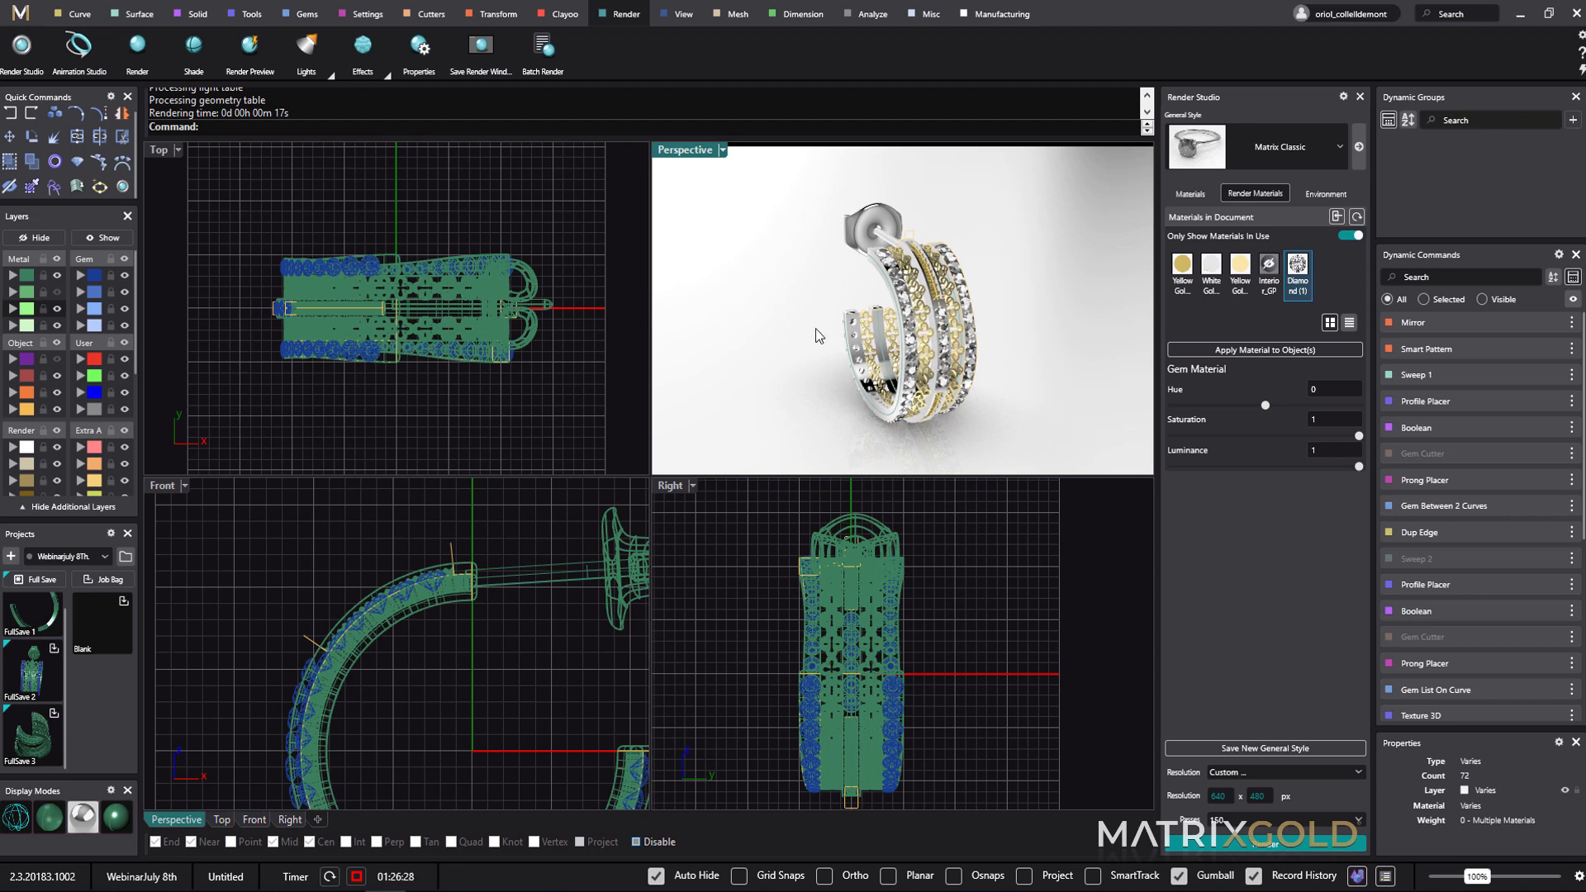
{"action": "left_click", "coordinate": [124, 813]}
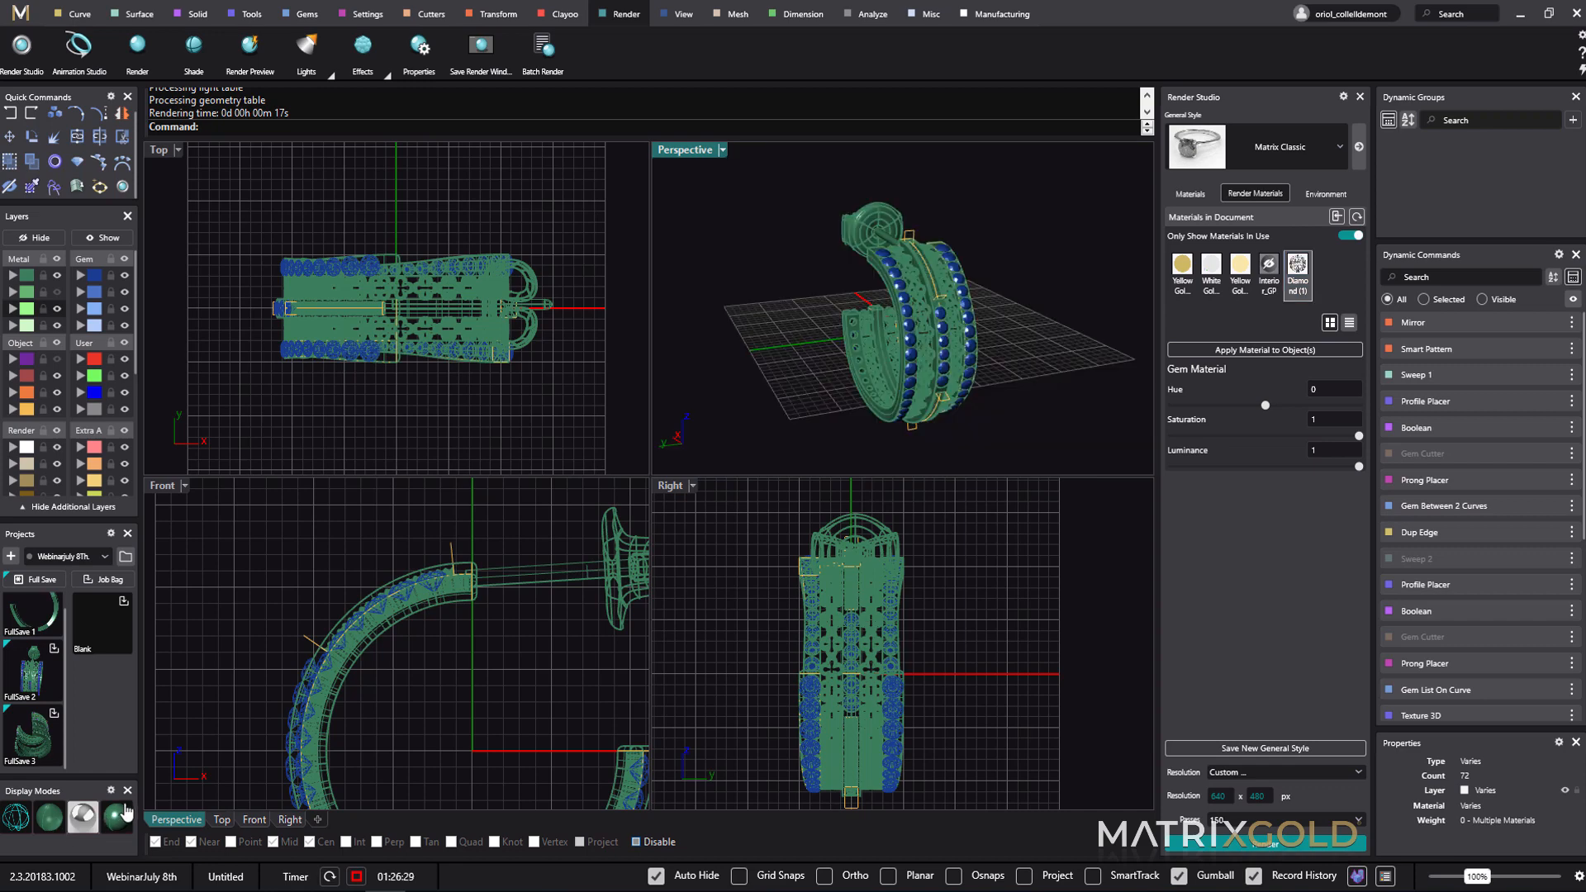
{"action": "double_click", "coordinate": [692, 153]}
- Show the purple Object layer that holds the prongs beside the gems on the earring's bands
{"action": "mouse_move", "coordinate": [917, 471]}
{"action": "right_mouse_down"}
{"action": "mouse_move", "coordinate": [840, 506]}
{"action": "mouse_move", "coordinate": [814, 570]}
{"action": "right_mouse_up"}
{"action": "scroll", "coordinate": [705, 418], "scroll_direction": "up", "scroll_amount": 8}
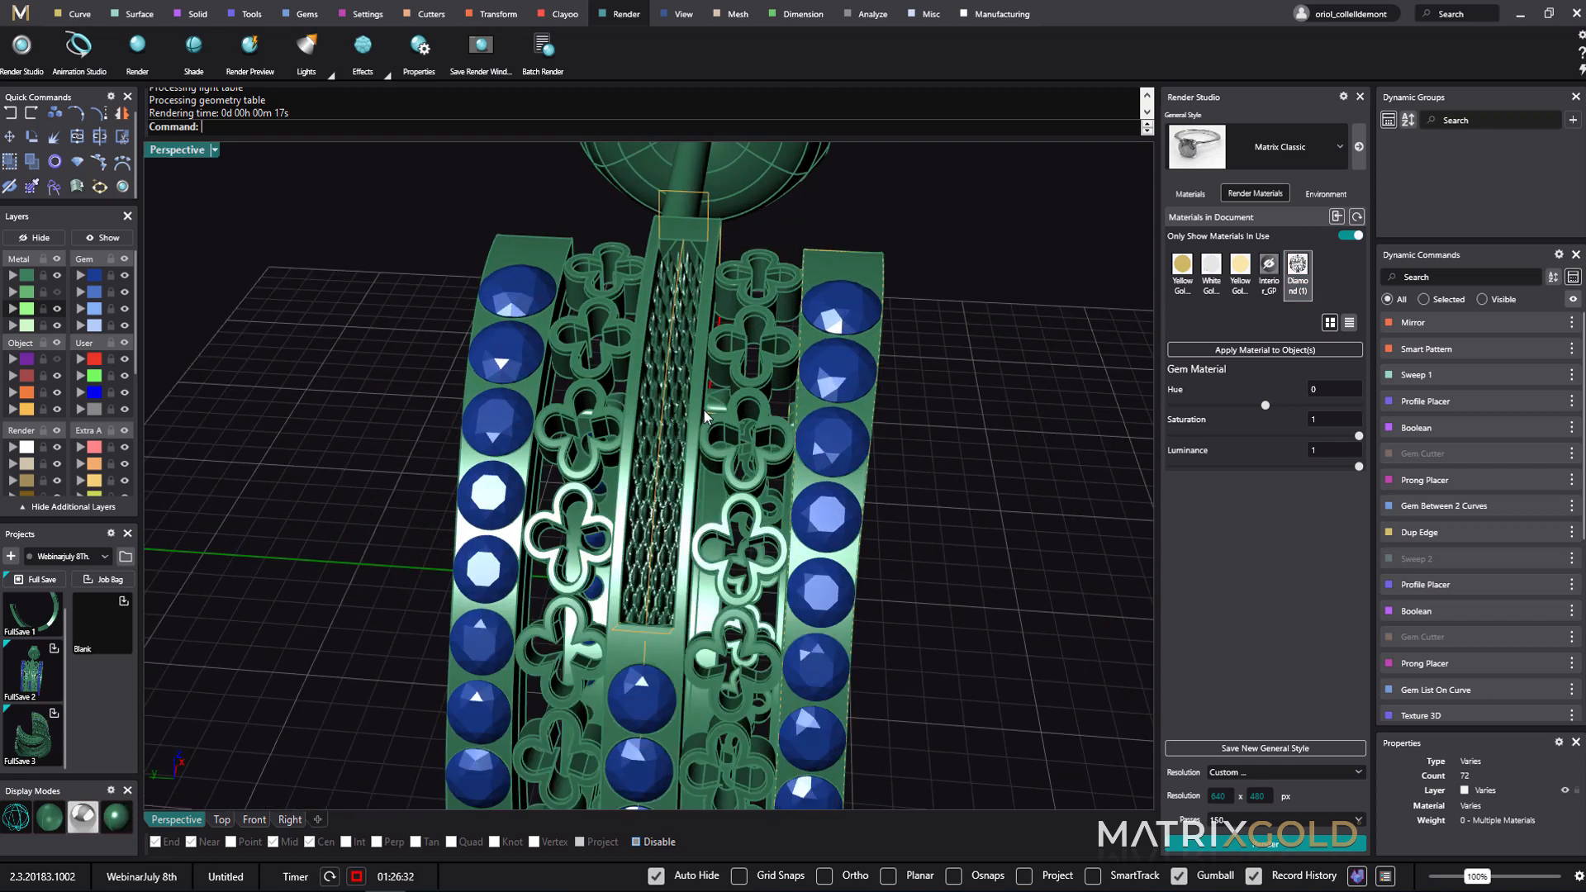
{"action": "scroll", "coordinate": [705, 417], "scroll_direction": "up", "scroll_amount": 2}
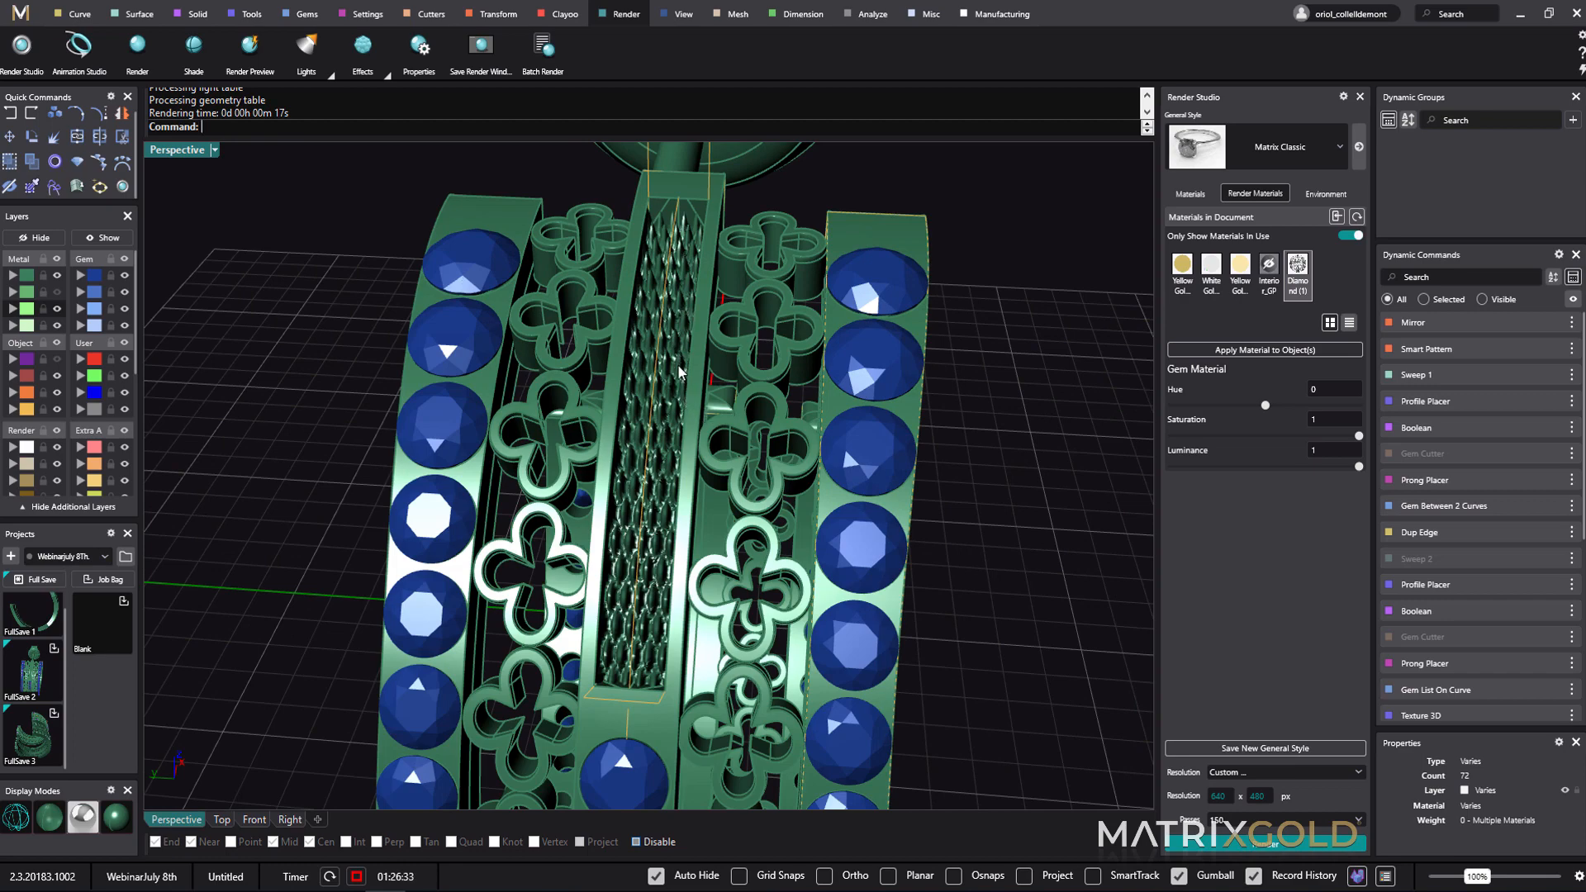
{"action": "right_click_drag", "start_coordinate": [682, 446], "coordinate": [686, 291]}
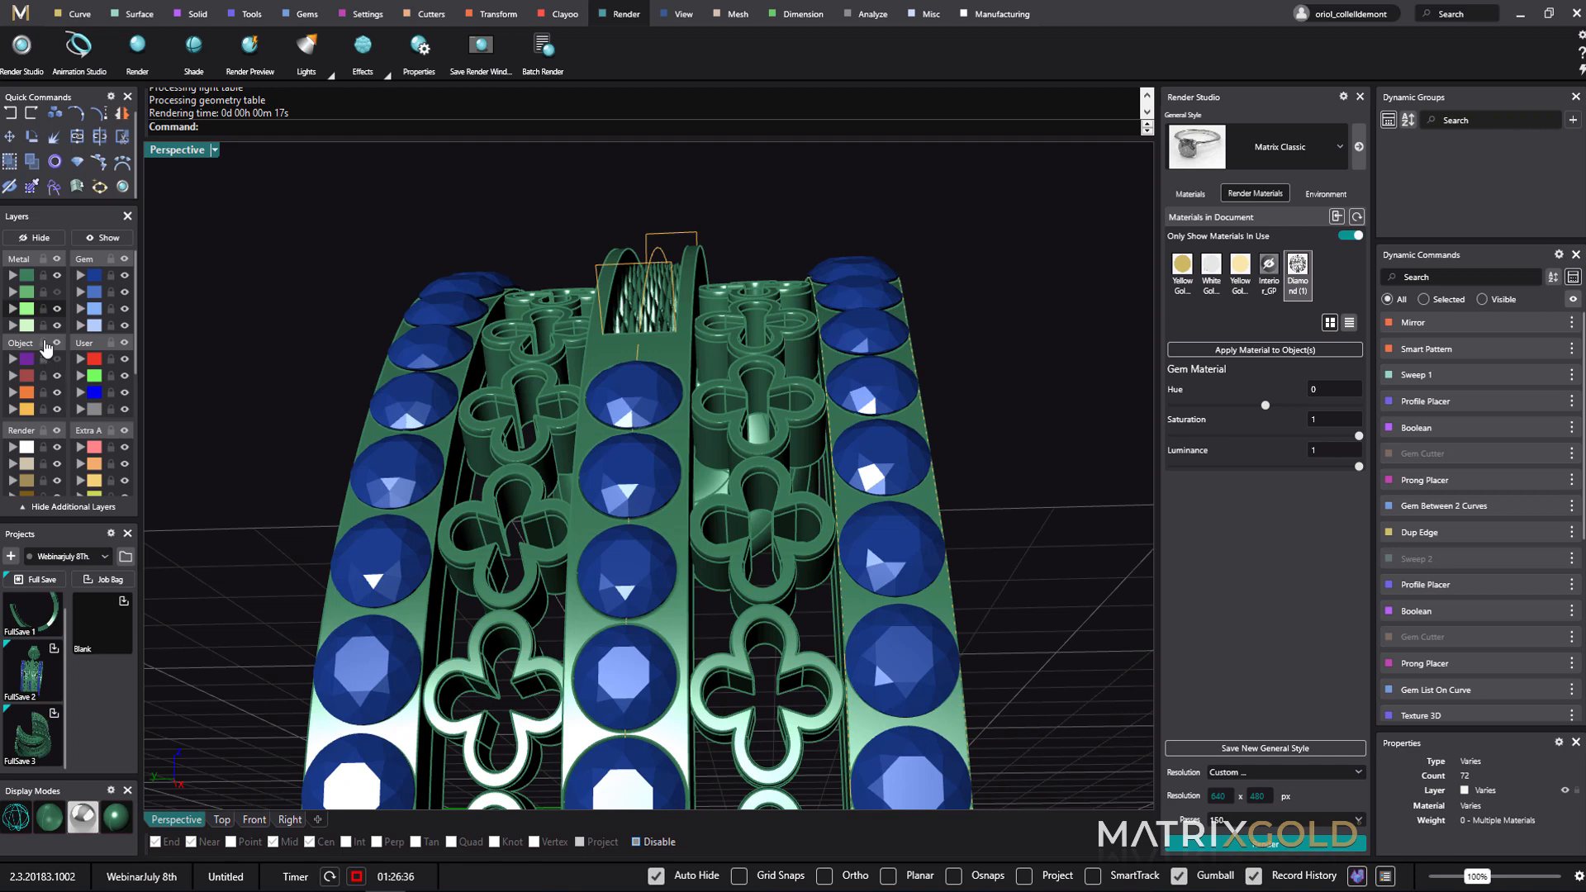
{"action": "left_click", "coordinate": [56, 359]}
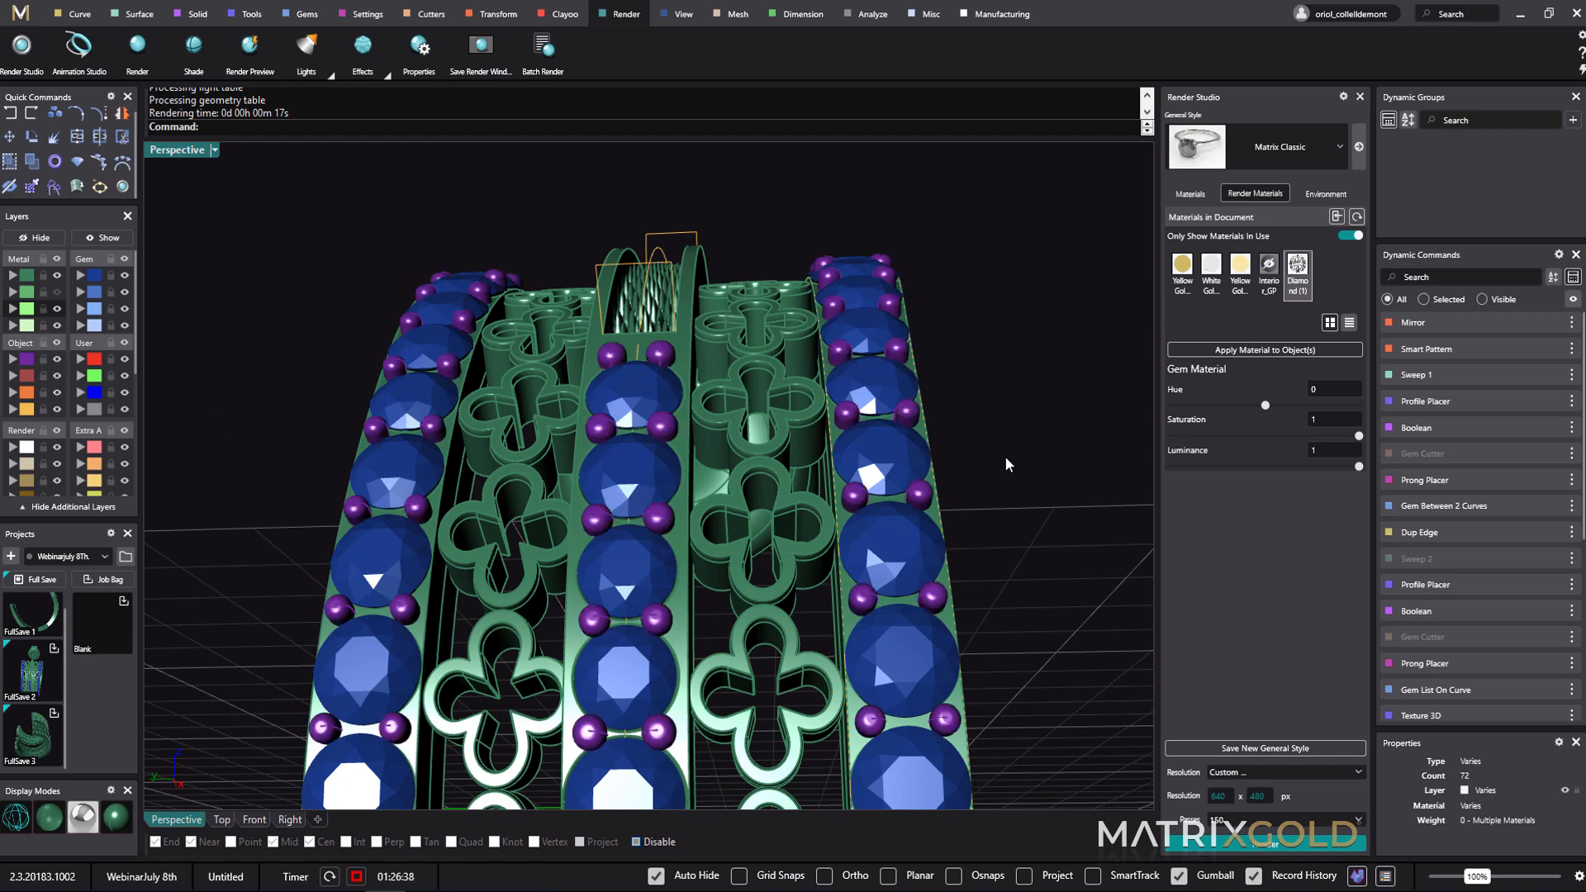
- Examine the prongs, gems, clover patterns and textured centre band of the earring from several angles
{"action": "right_click_drag", "start_coordinate": [1103, 464], "coordinate": [1074, 507]}
{"action": "right_click_drag", "start_coordinate": [529, 495], "coordinate": [634, 499]}
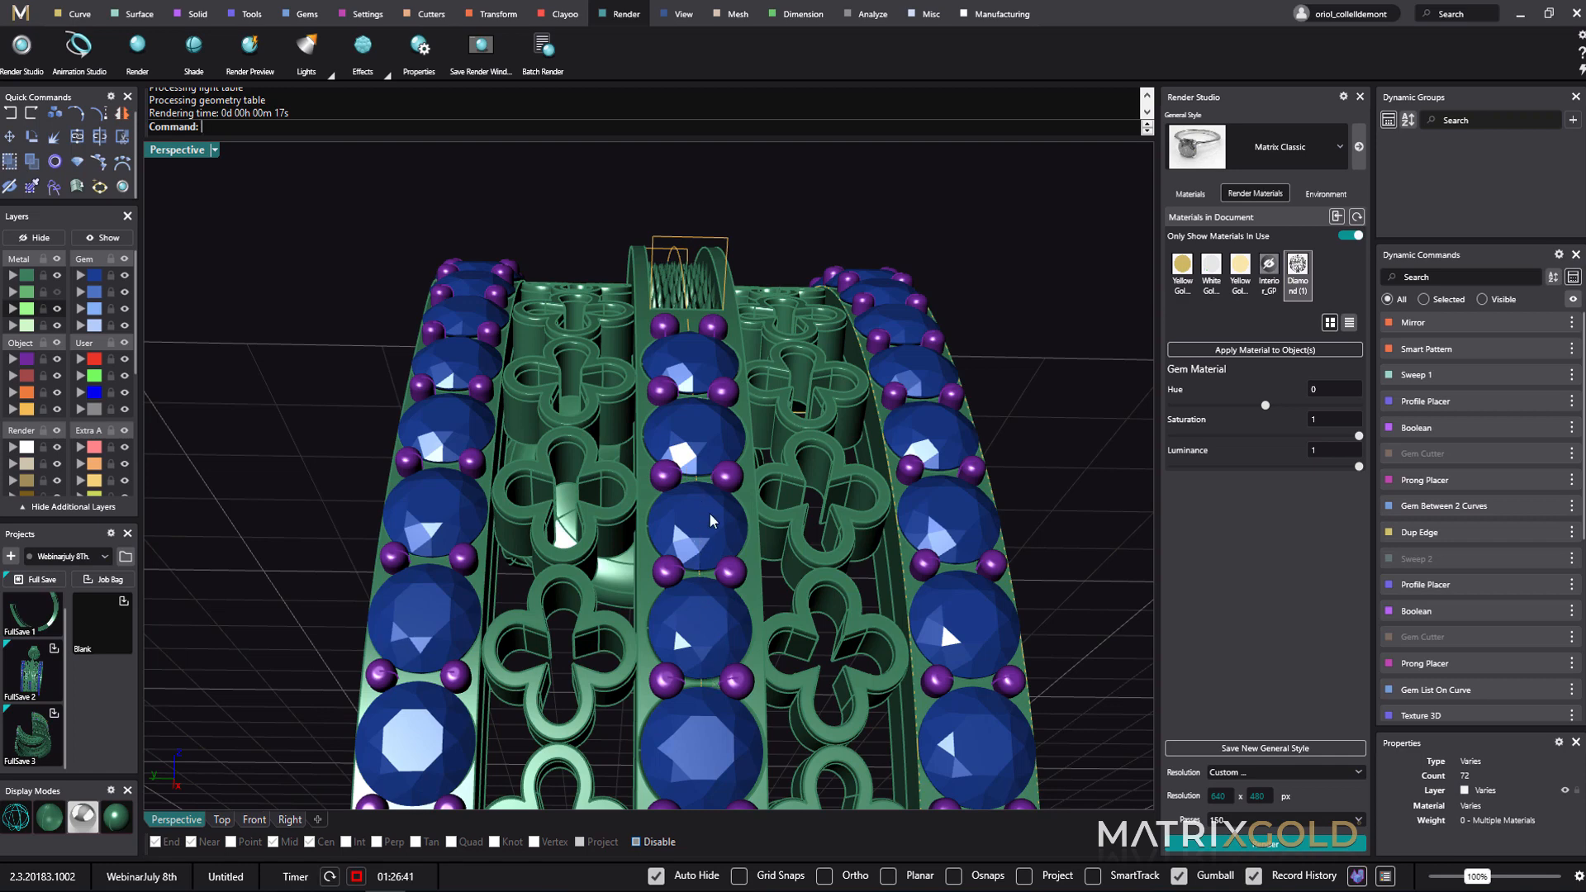
{"action": "mouse_move", "coordinate": [750, 559]}
{"action": "right_mouse_down"}
{"action": "mouse_move", "coordinate": [727, 537]}
{"action": "mouse_move", "coordinate": [750, 558]}
{"action": "right_mouse_up"}
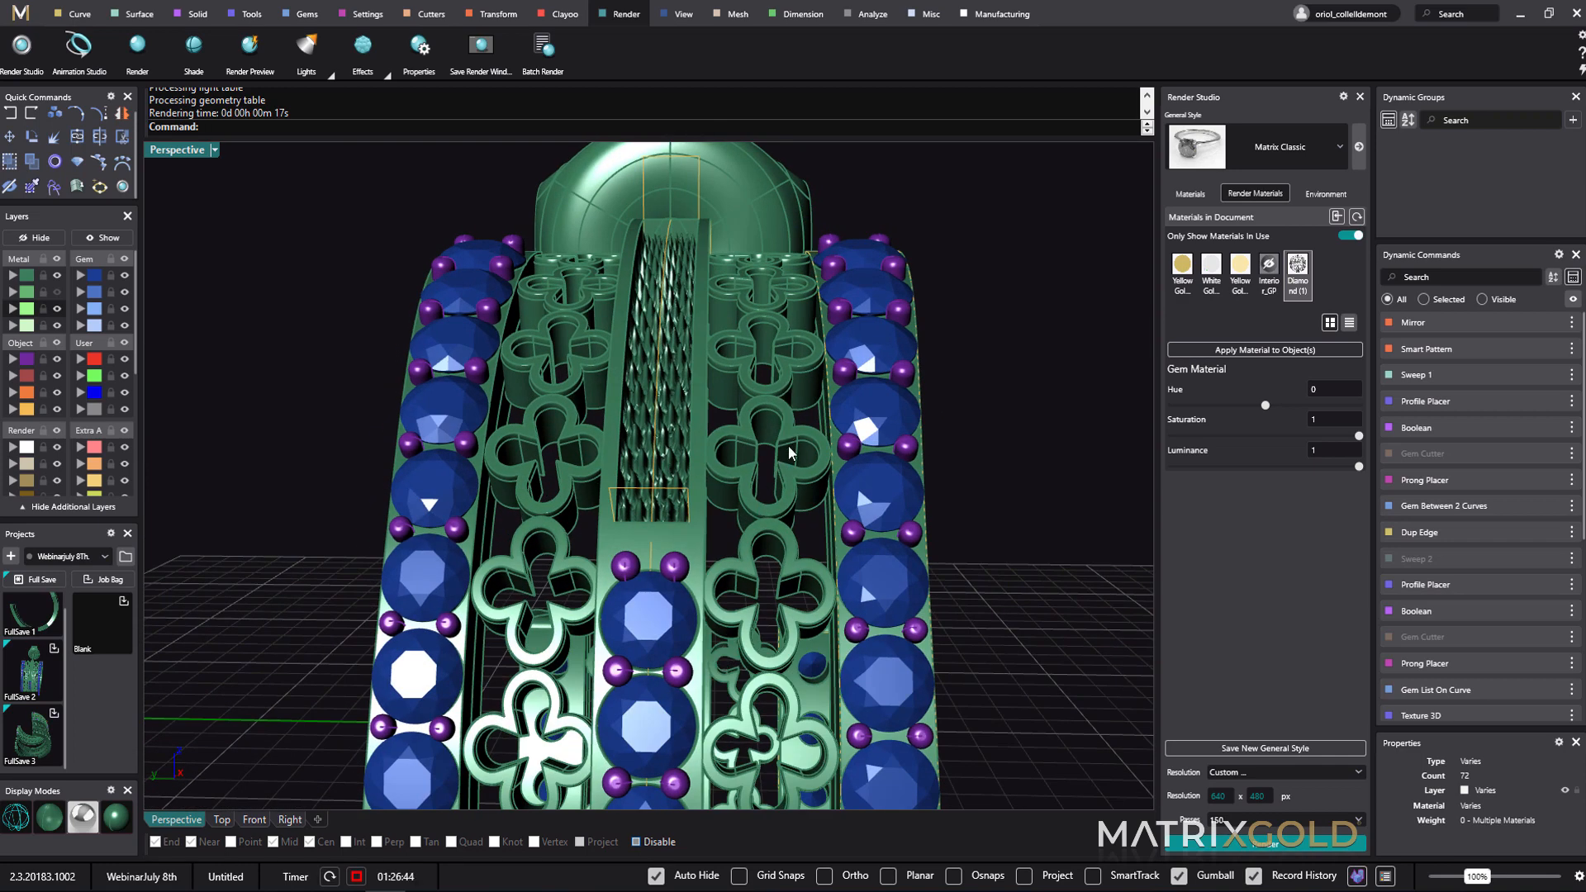
{"action": "scroll", "coordinate": [791, 478], "scroll_direction": "down", "scroll_amount": 2}
{"action": "right_click_drag", "start_coordinate": [791, 477], "coordinate": [918, 473]}
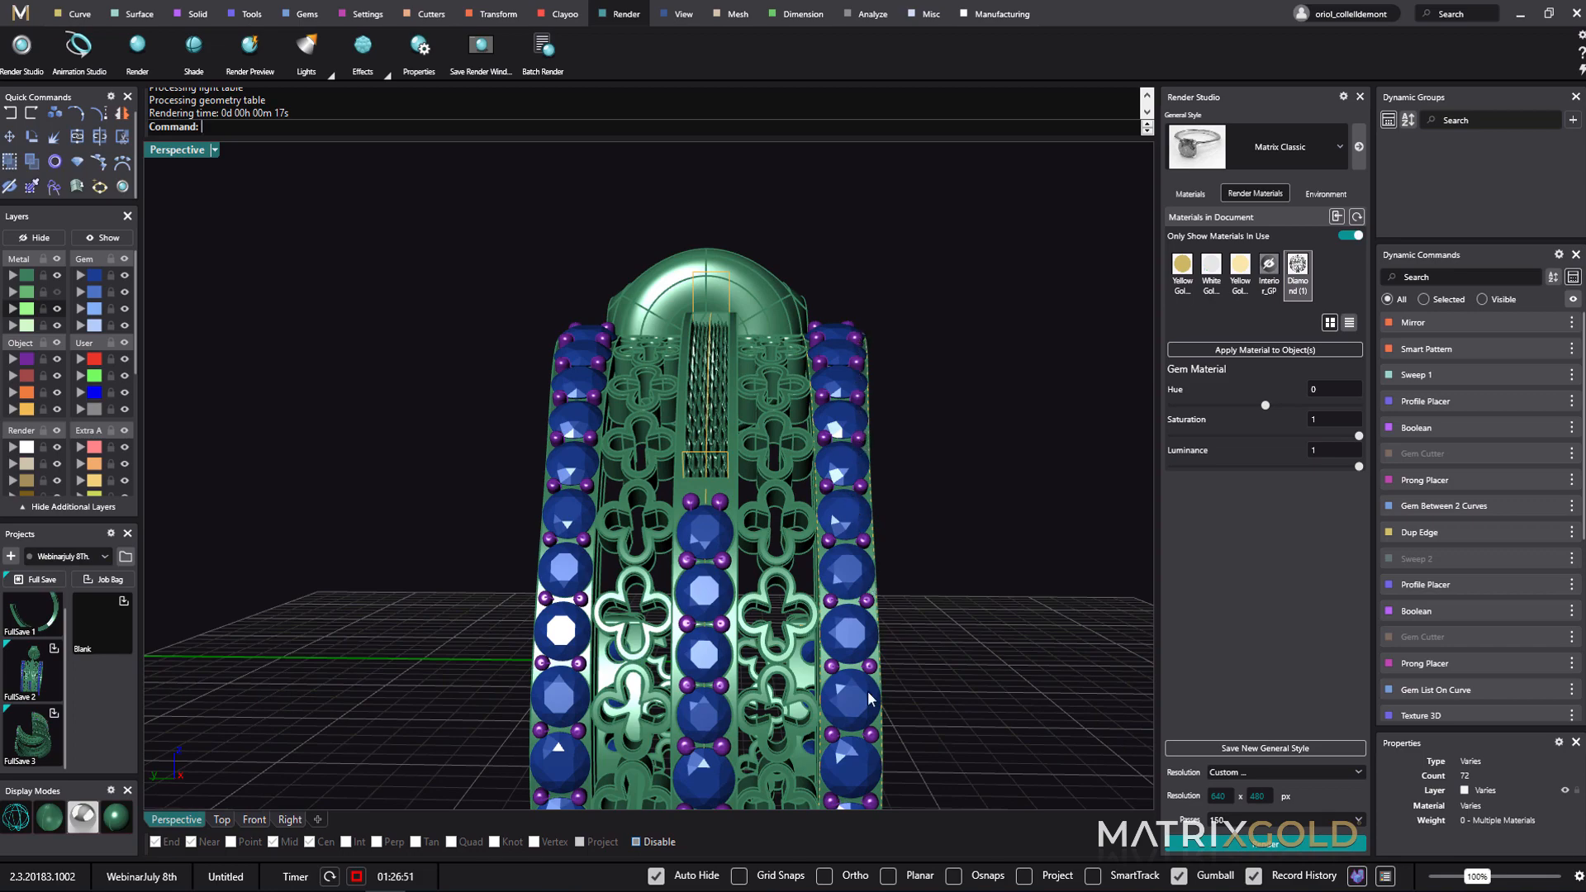
{"action": "right_click_drag", "start_coordinate": [911, 643], "coordinate": [979, 597]}
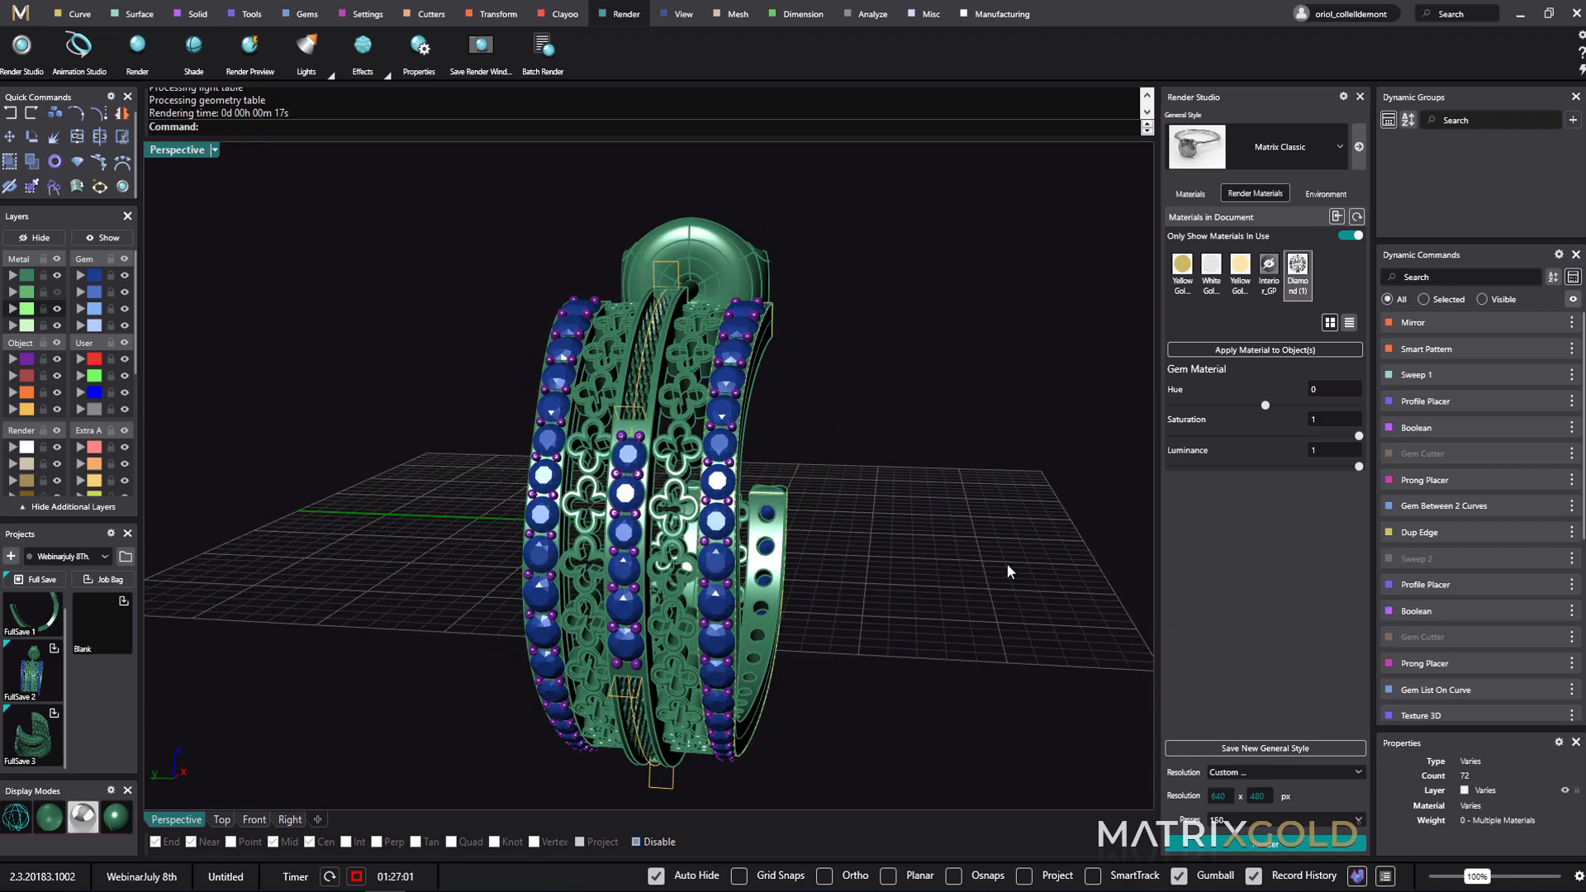
{"action": "right_click_drag", "start_coordinate": [993, 538], "coordinate": [826, 559]}
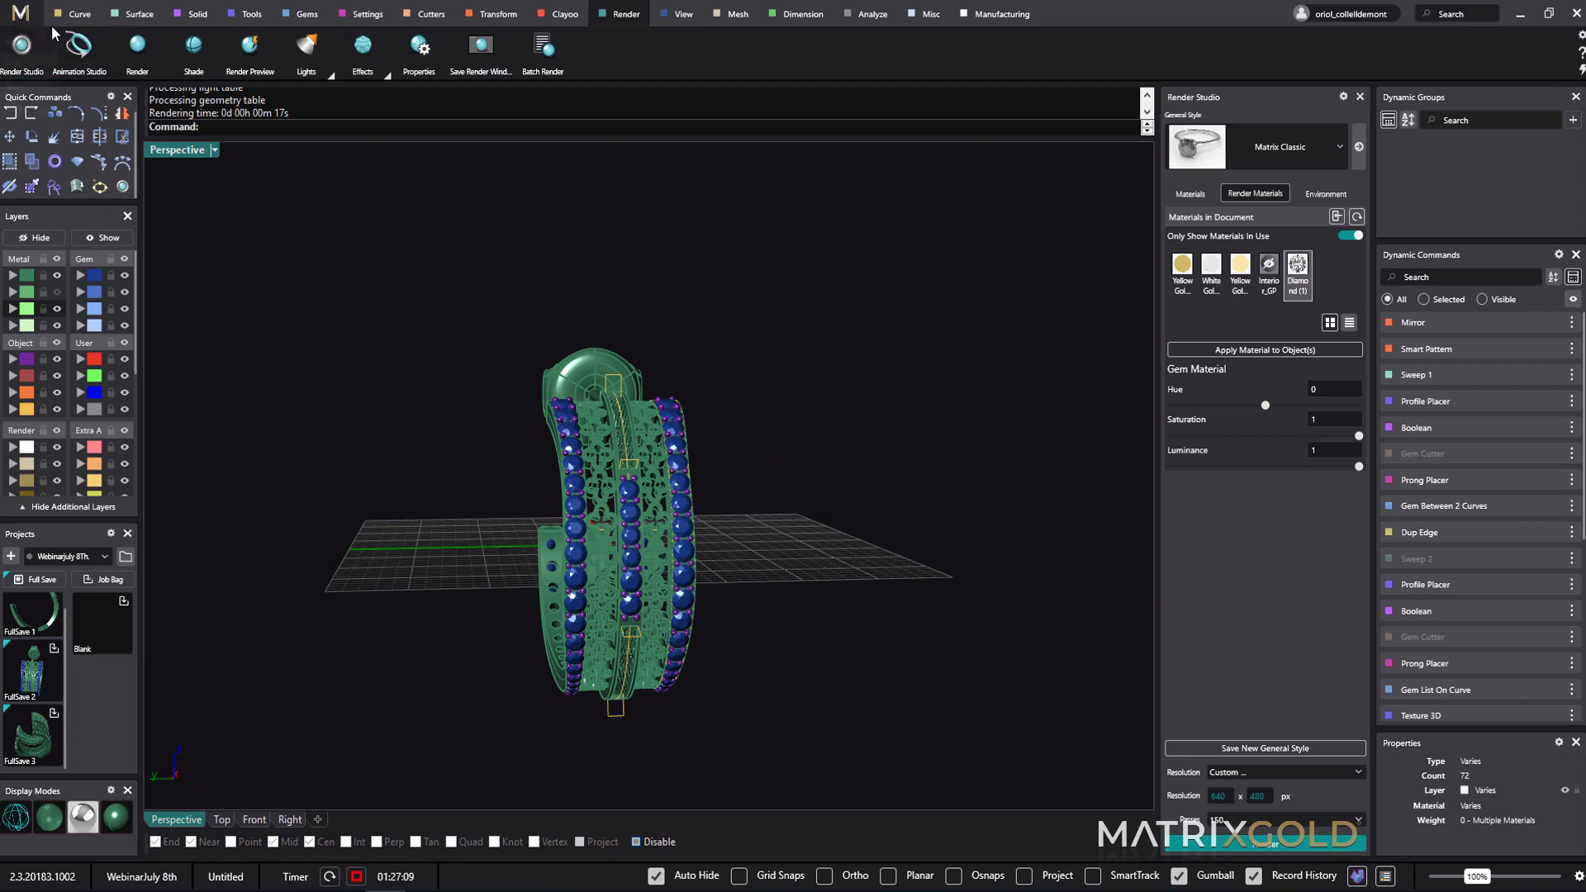
- Start a new document without saving the earring's changes, and maximize the perspective view
{"action": "left_click", "coordinate": [21, 14]}
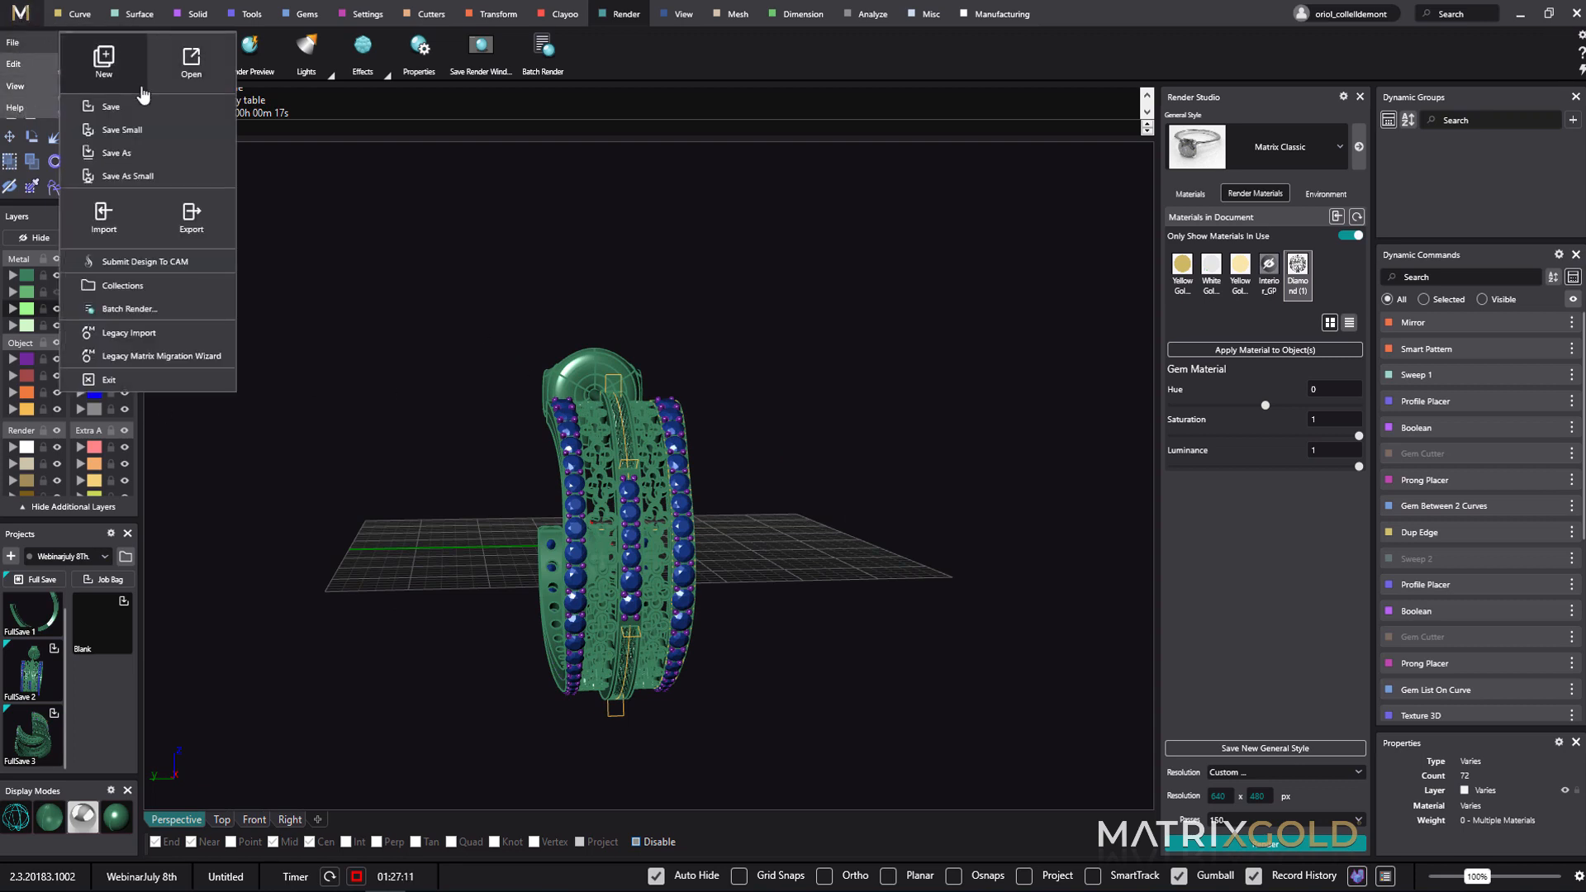
{"action": "left_click", "coordinate": [109, 64]}
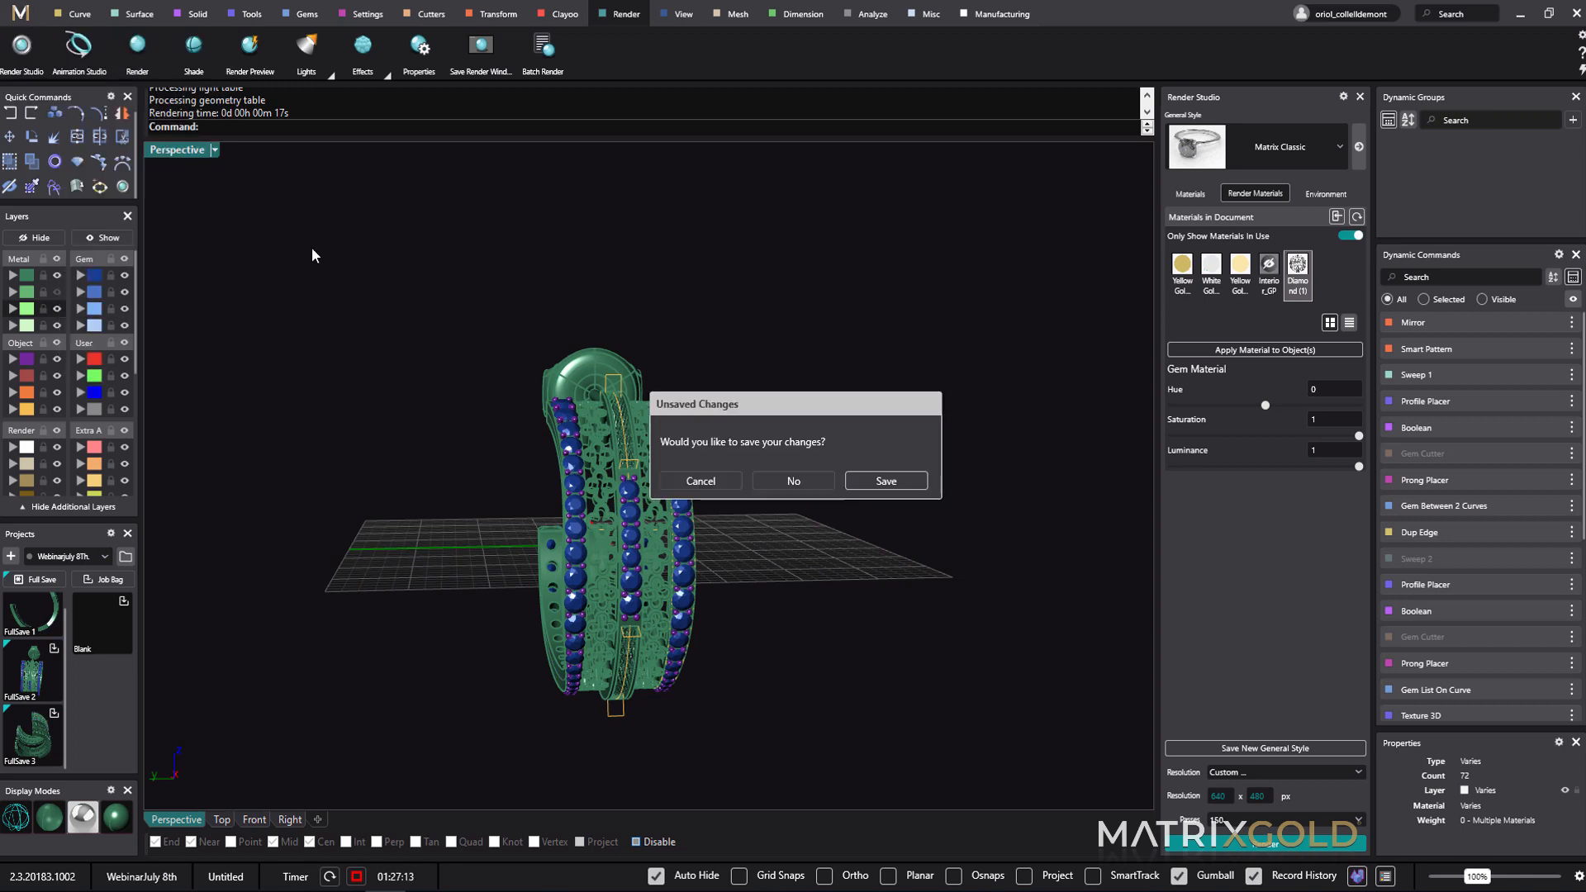
{"action": "left_click", "coordinate": [791, 482]}
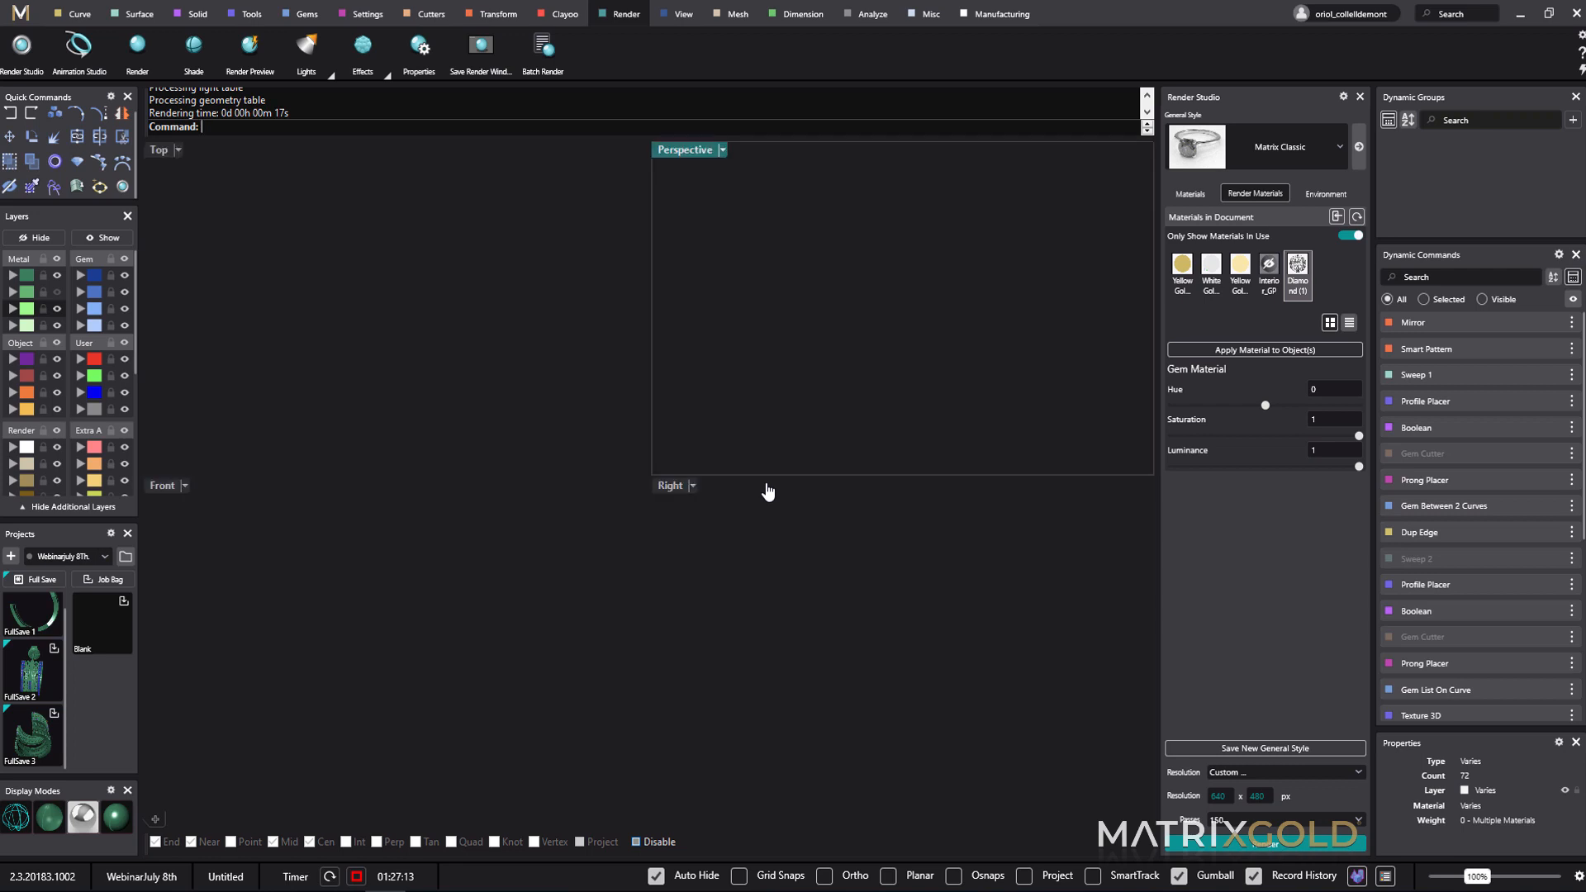
{"action": "double_click", "coordinate": [685, 150]}
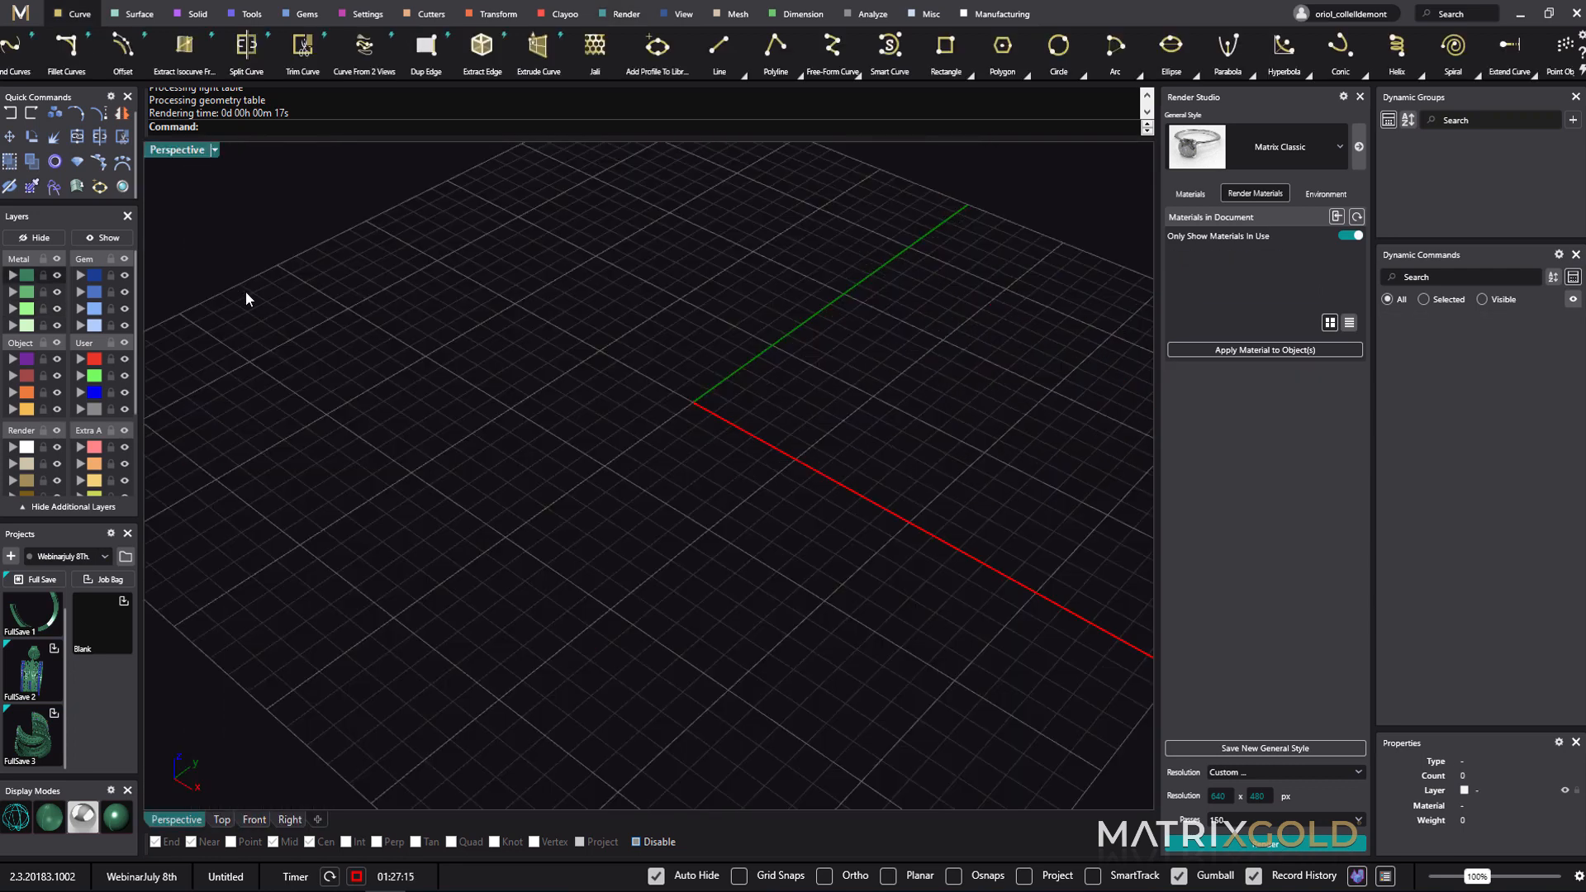
- Create a ring rail with the US region and size 7, and bring up the ring and profile modelling commands
{"action": "left_click", "coordinate": [56, 163]}
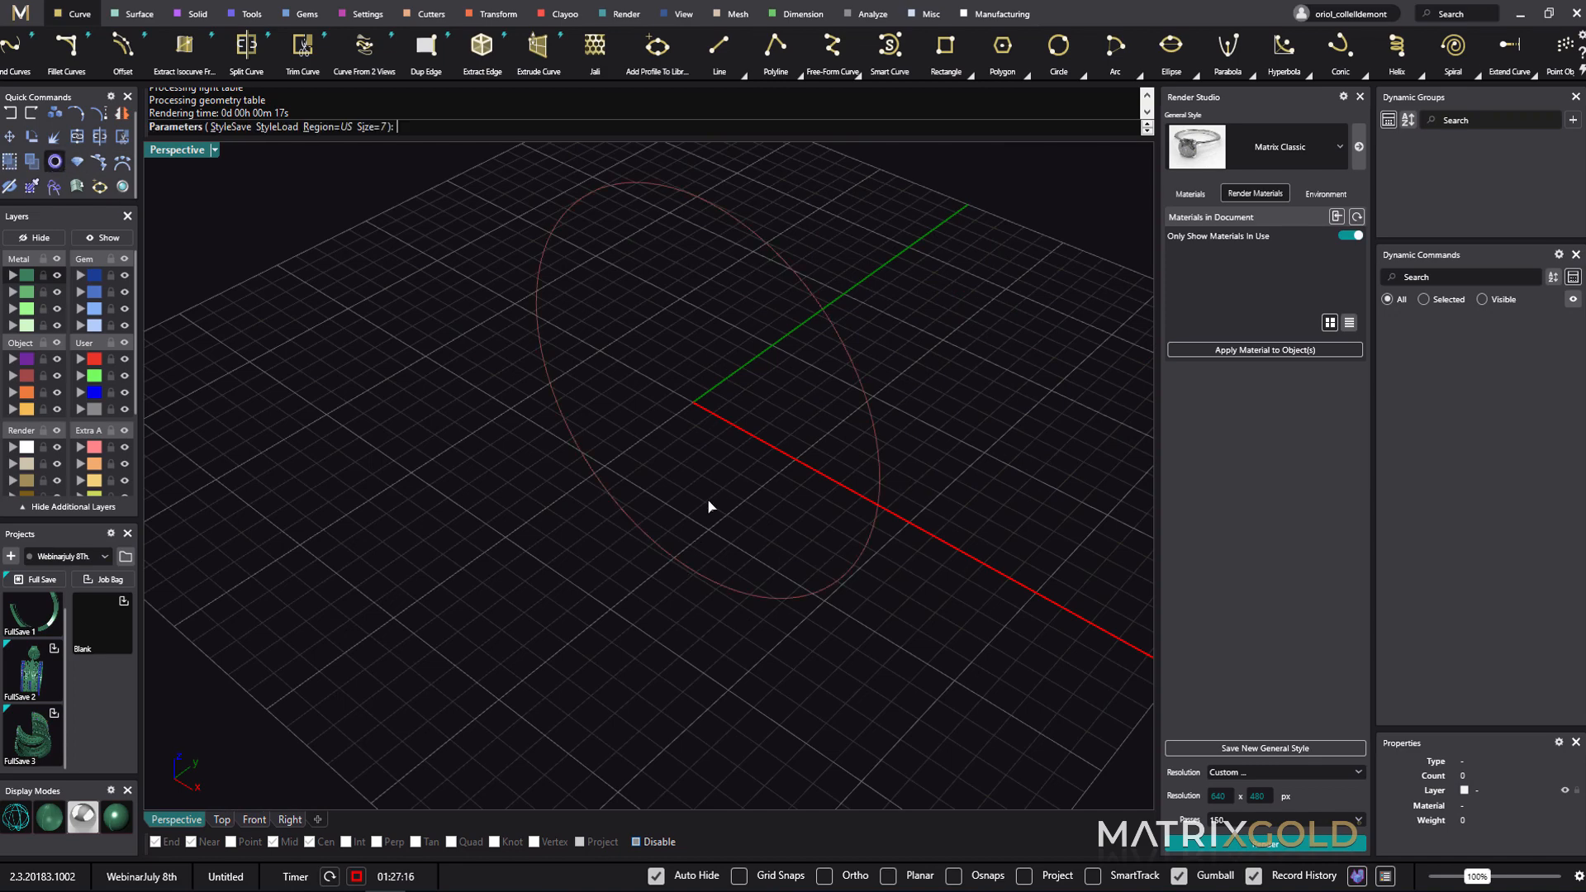
{"action": "right_click_drag", "start_coordinate": [707, 507], "coordinate": [712, 572], "text": "shift"}
{"action": "key", "text": "Return"}
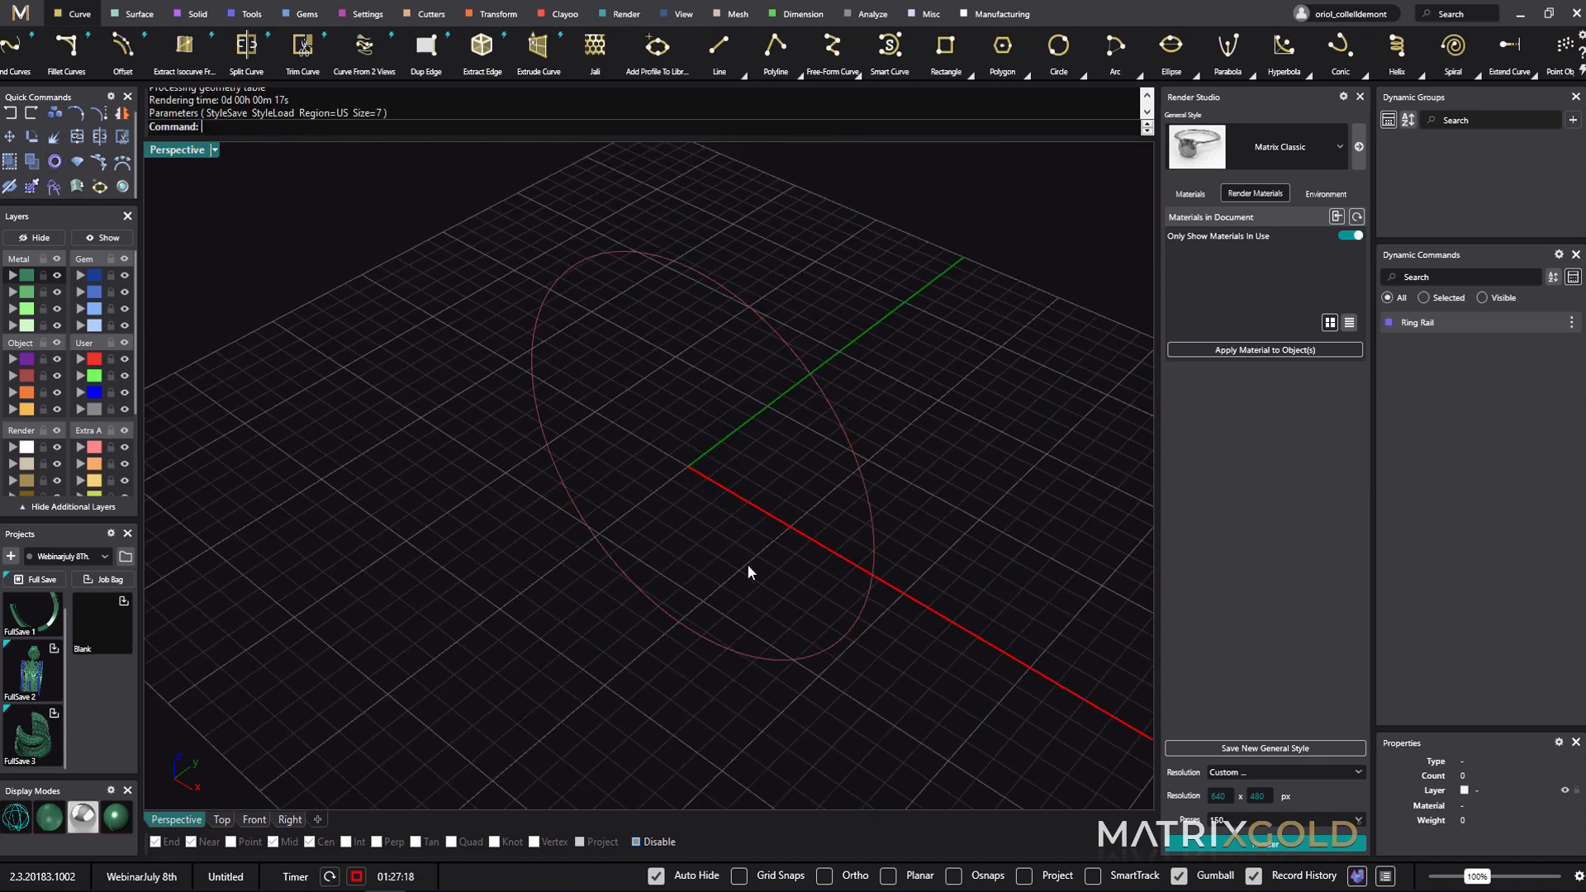
{"action": "right_click_drag", "start_coordinate": [804, 479], "coordinate": [832, 454]}
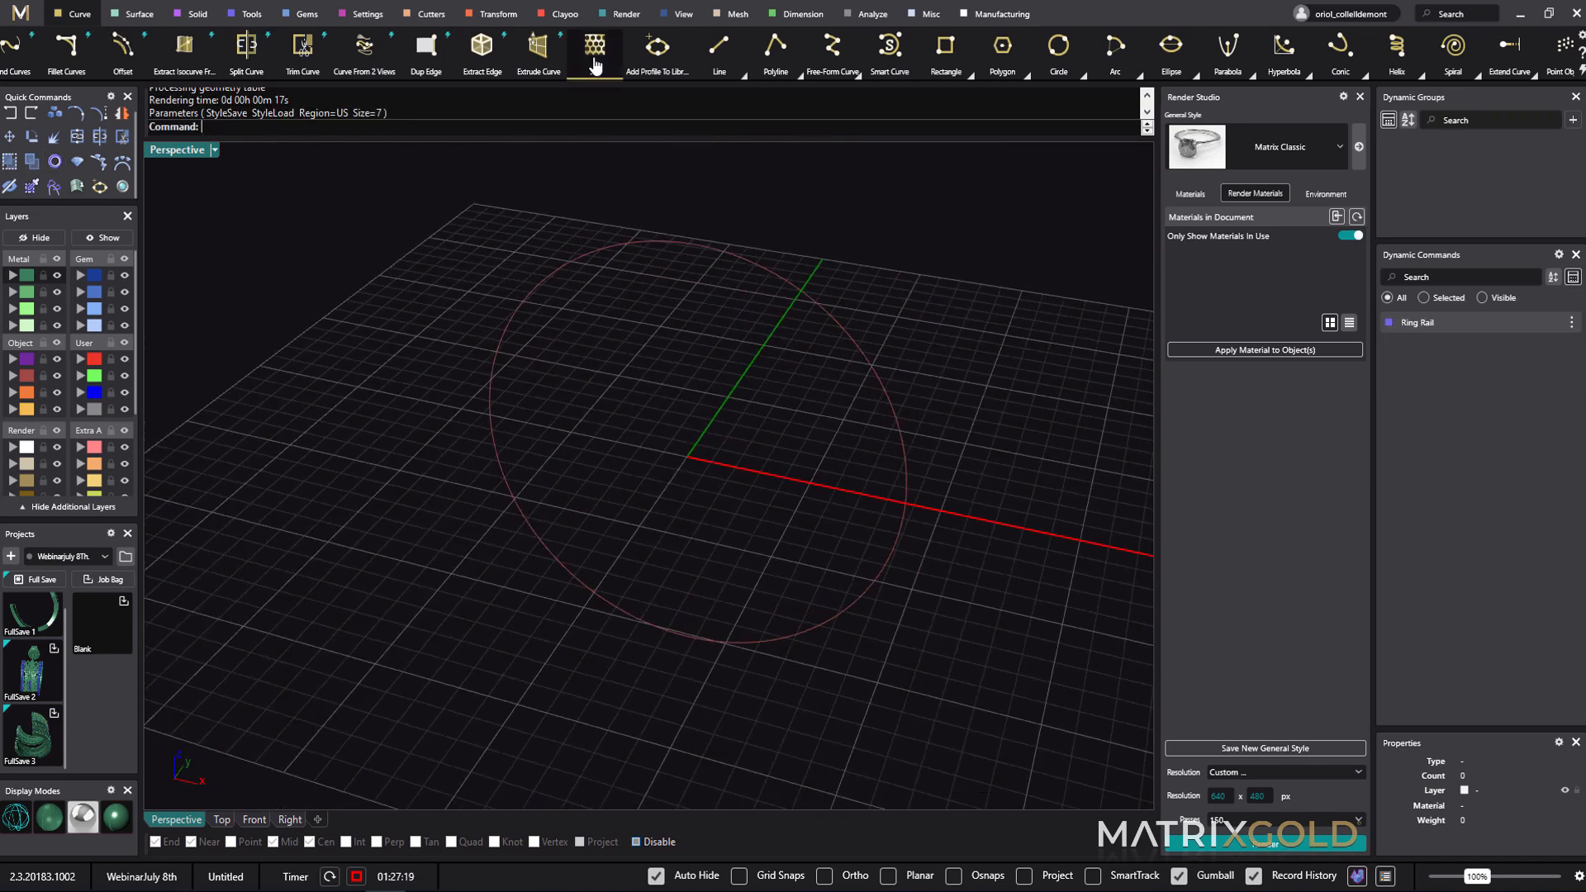
{"action": "left_click", "coordinate": [252, 14]}
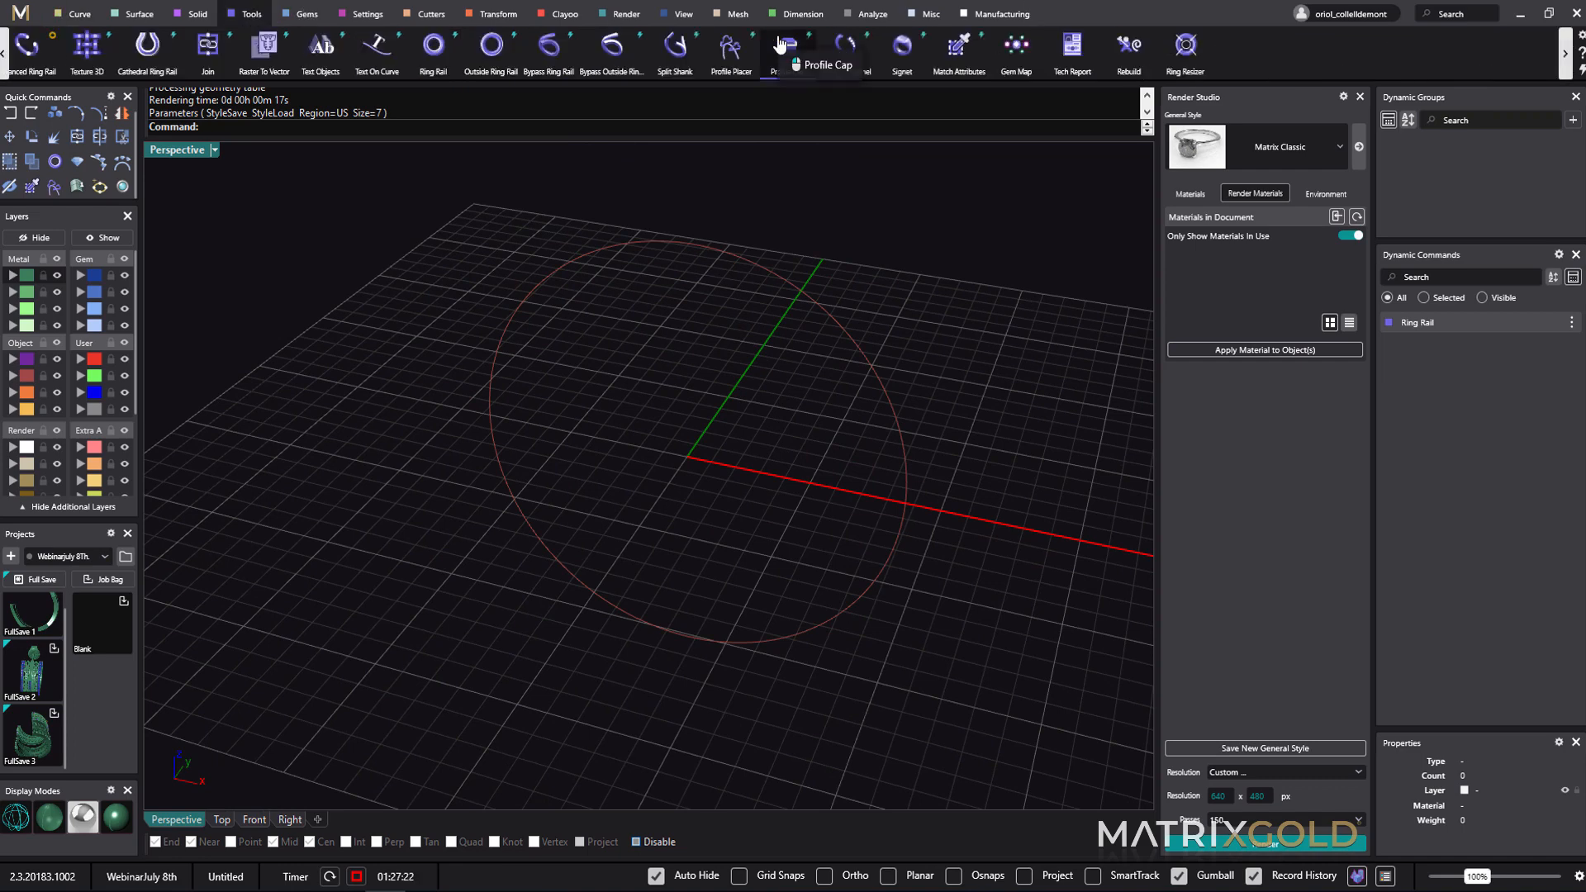
- Create a signet ring on the ring rail with a top profile height of 12.9 mm and side profile width of 8 mm
{"action": "left_click", "coordinate": [902, 45]}
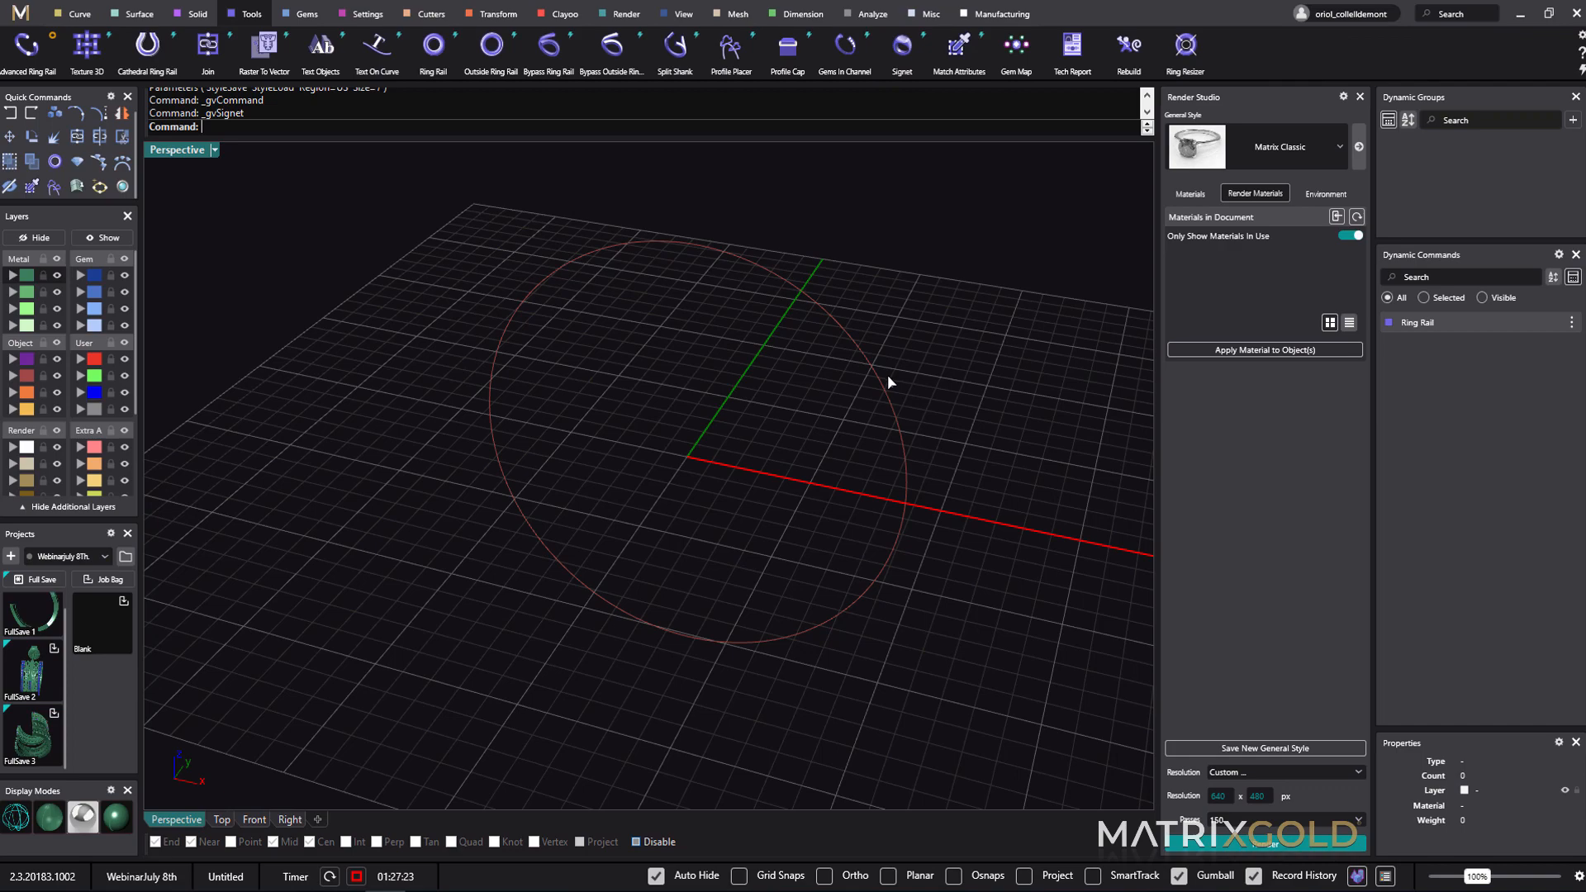
{"action": "left_click", "coordinate": [844, 302]}
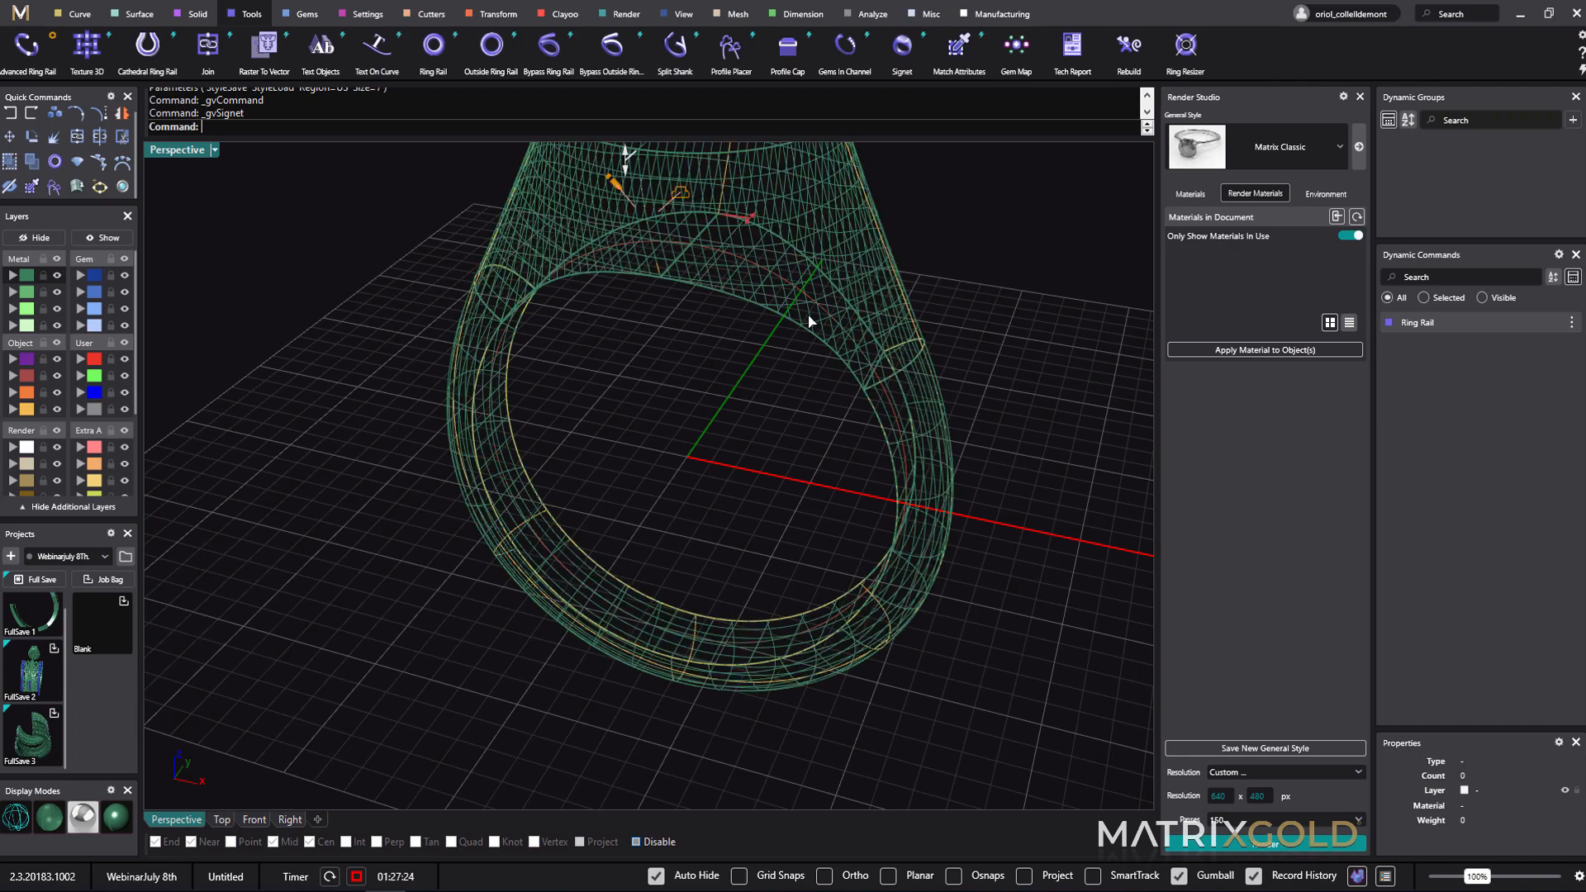
{"action": "mouse_move", "coordinate": [703, 388]}
{"action": "right_mouse_down"}
{"action": "mouse_move", "coordinate": [701, 358]}
{"action": "mouse_move", "coordinate": [732, 343]}
{"action": "mouse_move", "coordinate": [697, 496]}
{"action": "mouse_move", "coordinate": [703, 395]}
{"action": "mouse_move", "coordinate": [697, 417]}
{"action": "mouse_move", "coordinate": [739, 453]}
{"action": "mouse_move", "coordinate": [719, 454]}
{"action": "mouse_move", "coordinate": [718, 411]}
{"action": "right_mouse_up"}
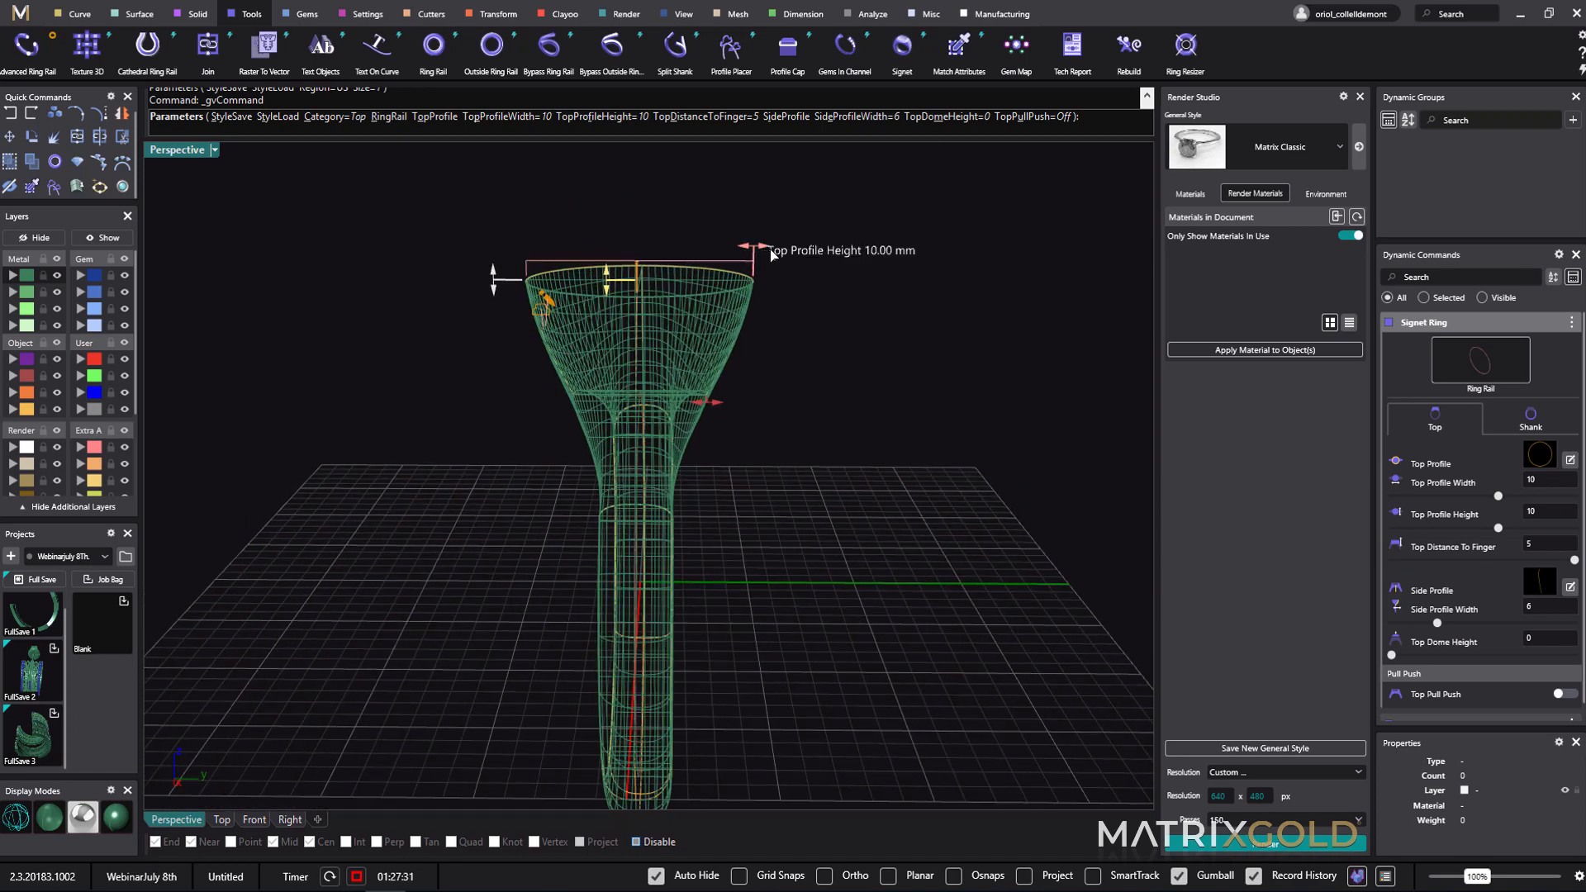
{"action": "mouse_move", "coordinate": [770, 255]}
{"action": "left_mouse_down"}
{"action": "mouse_move", "coordinate": [735, 257]}
{"action": "mouse_move", "coordinate": [788, 256]}
{"action": "left_mouse_up"}
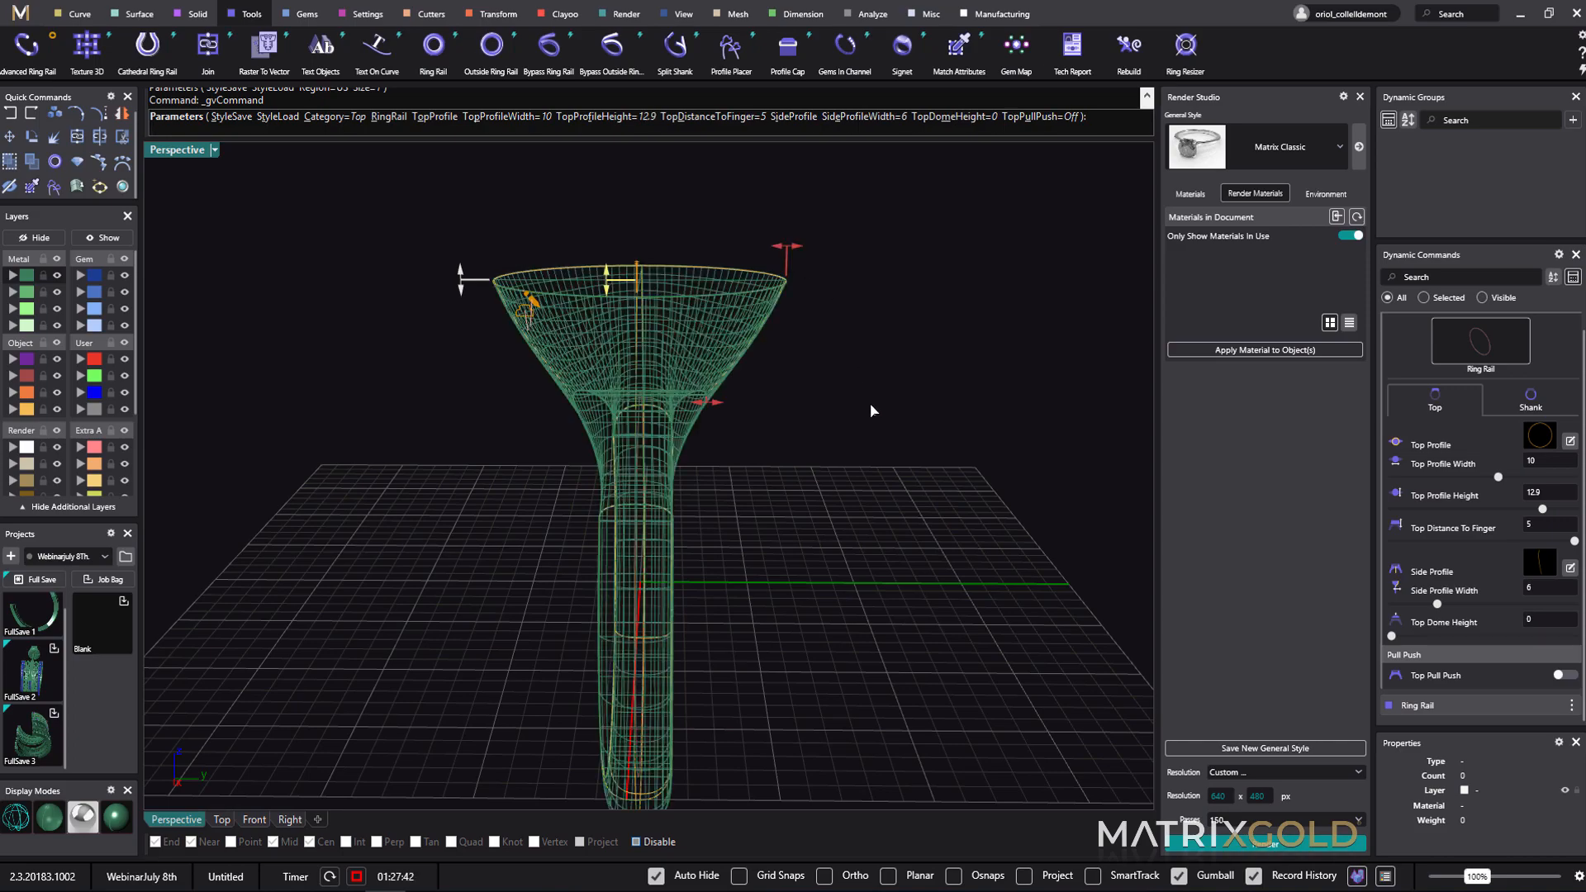
{"action": "mouse_move", "coordinate": [871, 410]}
{"action": "right_mouse_down"}
{"action": "mouse_move", "coordinate": [821, 460]}
{"action": "mouse_move", "coordinate": [784, 430]}
{"action": "mouse_move", "coordinate": [843, 379]}
{"action": "mouse_move", "coordinate": [872, 384]}
{"action": "right_mouse_up"}
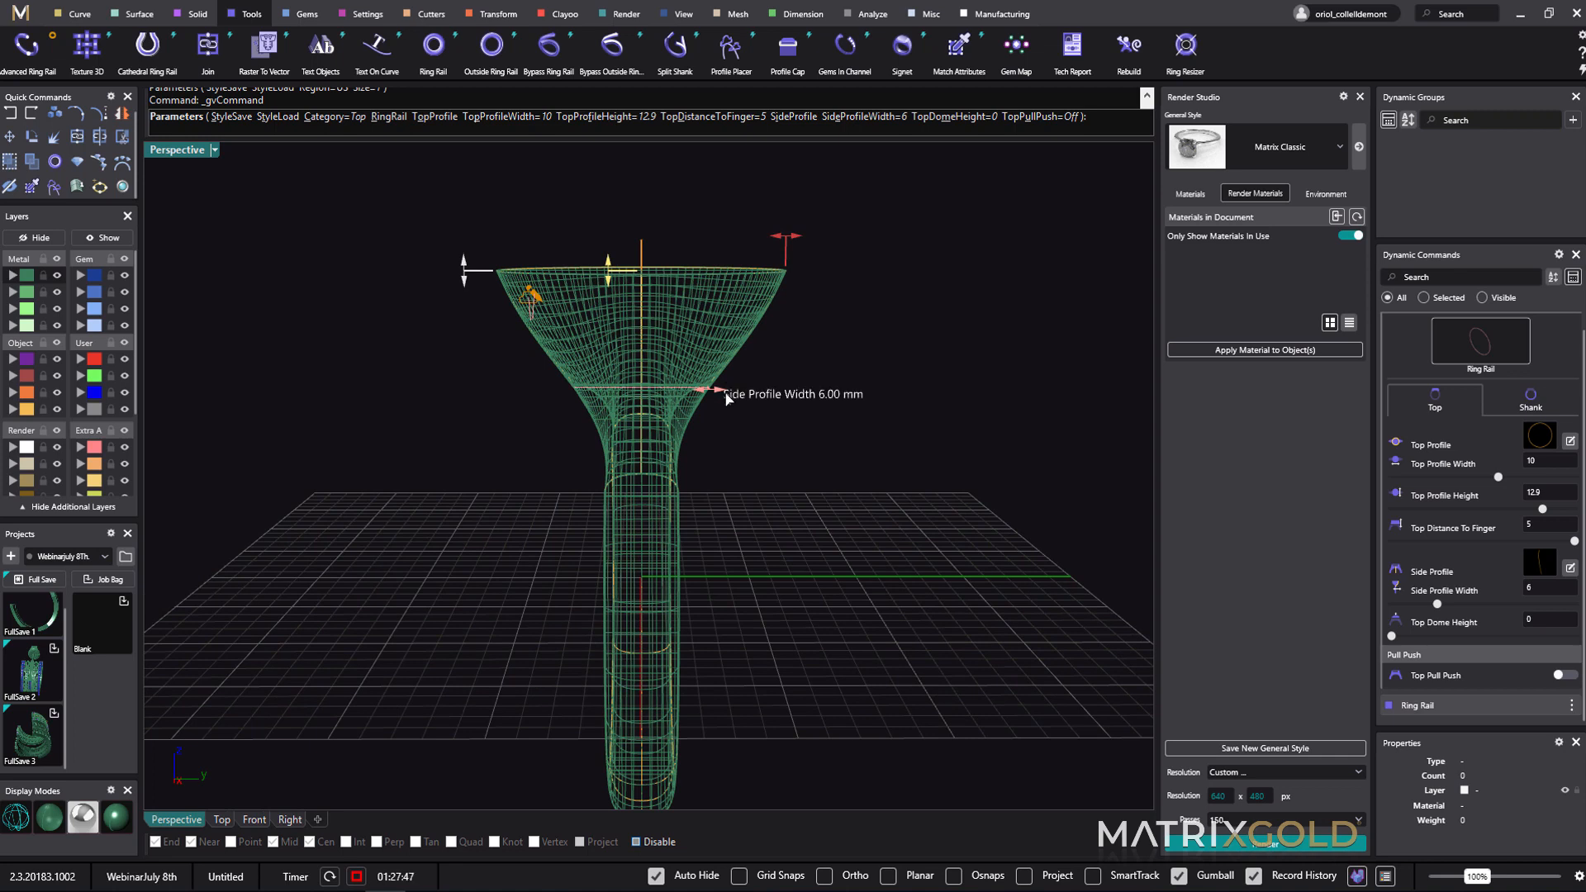
{"action": "mouse_move", "coordinate": [727, 399]}
{"action": "left_mouse_down"}
{"action": "mouse_move", "coordinate": [746, 399]}
{"action": "mouse_move", "coordinate": [707, 399]}
{"action": "mouse_move", "coordinate": [731, 394]}
{"action": "left_mouse_up"}
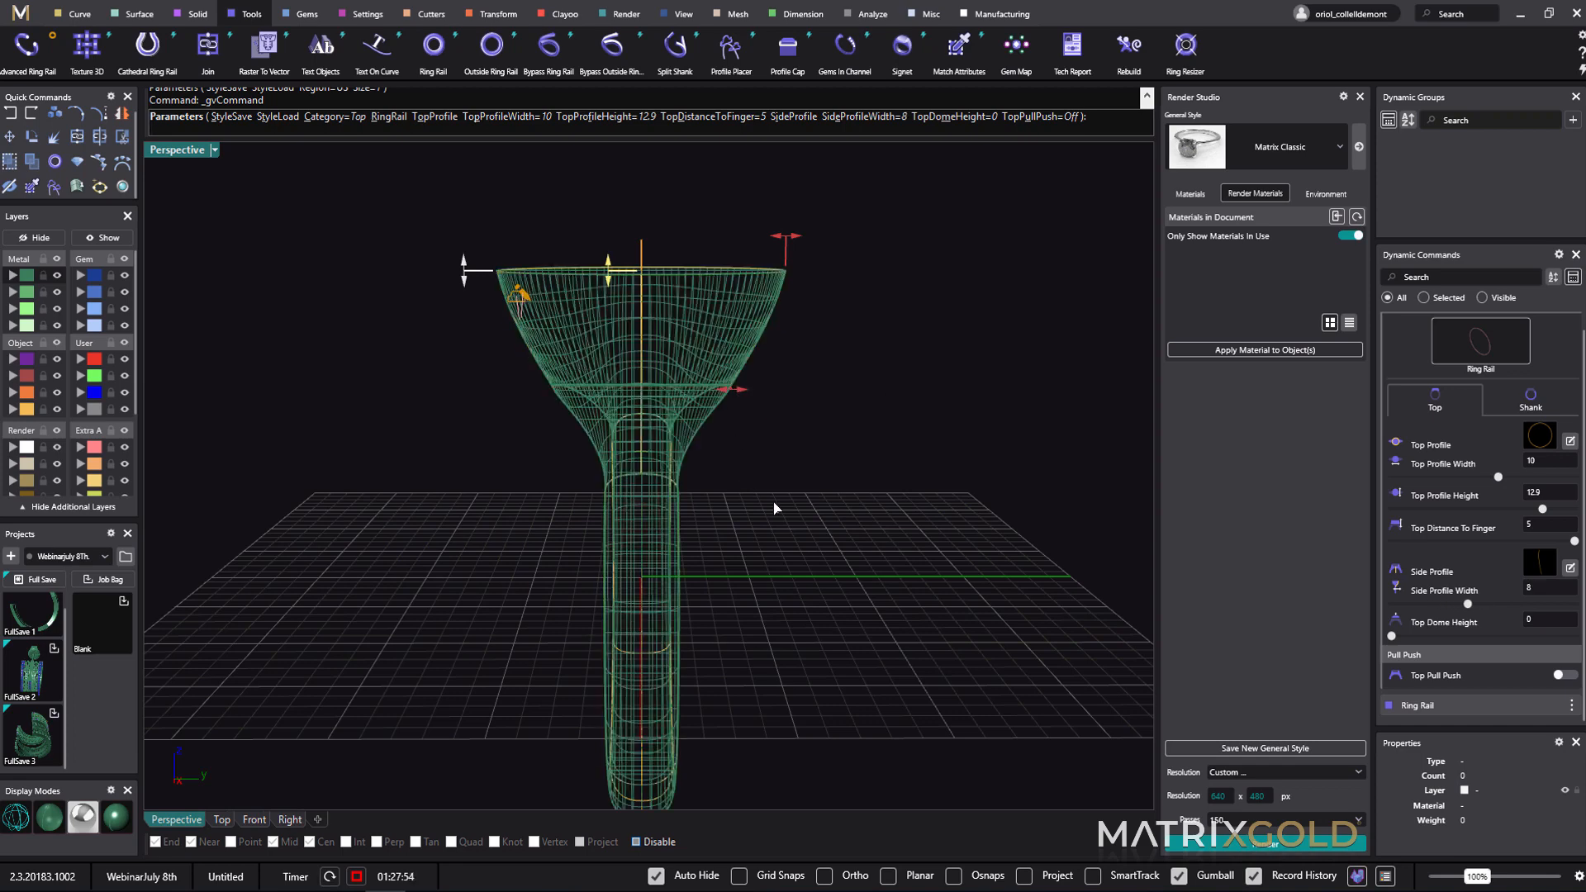
- Replace the signet ring's side profile with library profile 004 from SignetTopSide, and display the ring shaded
{"action": "right_click_drag", "start_coordinate": [774, 507], "coordinate": [500, 275]}
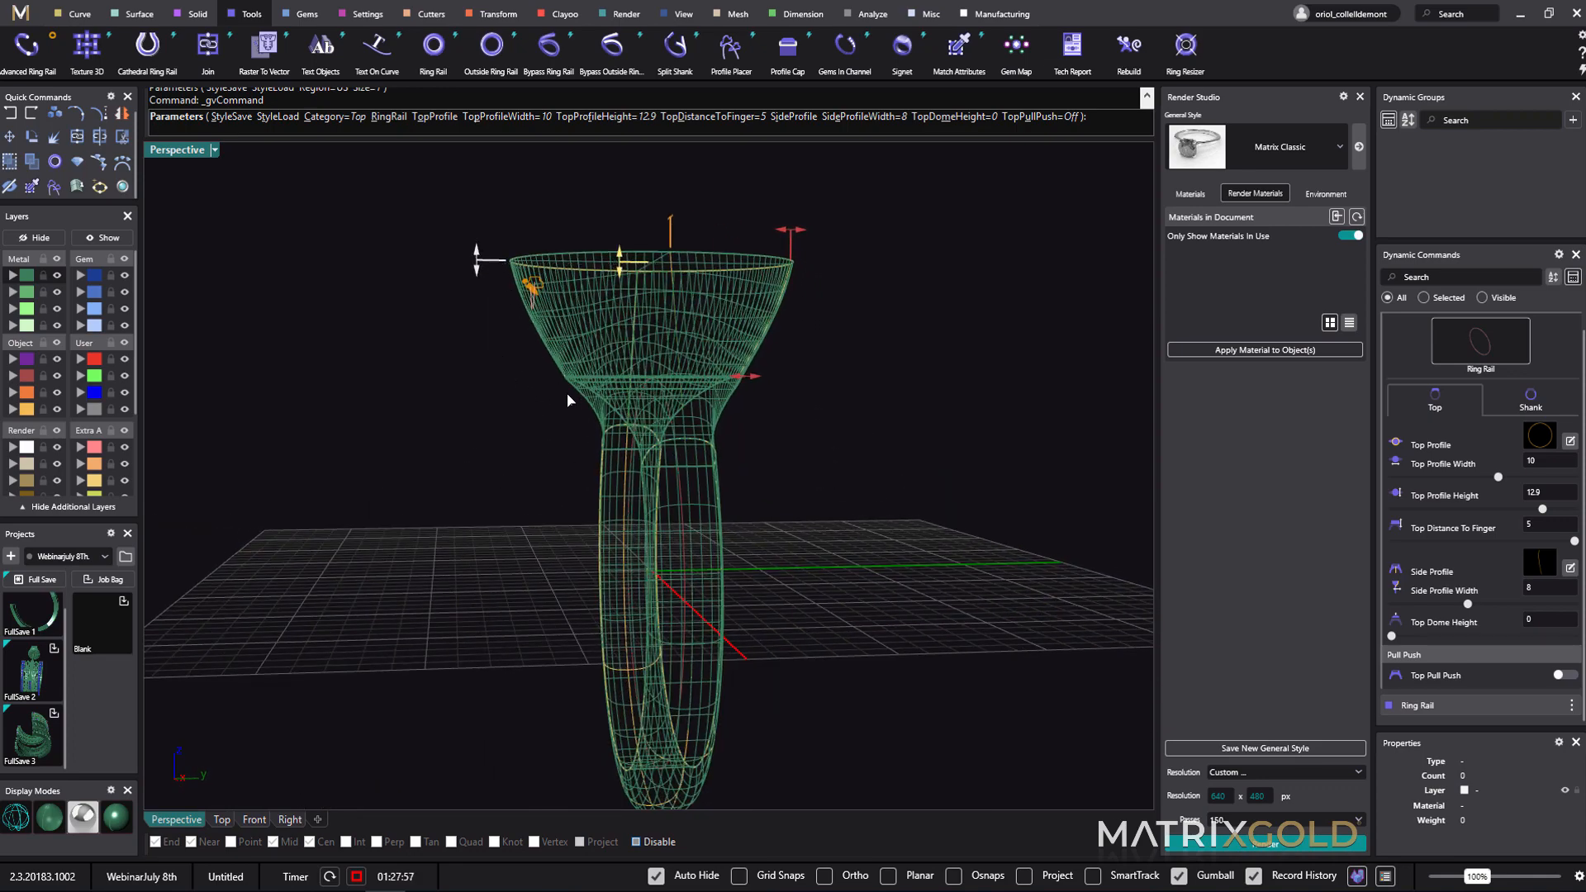
{"action": "right_click_drag", "start_coordinate": [539, 351], "coordinate": [551, 376]}
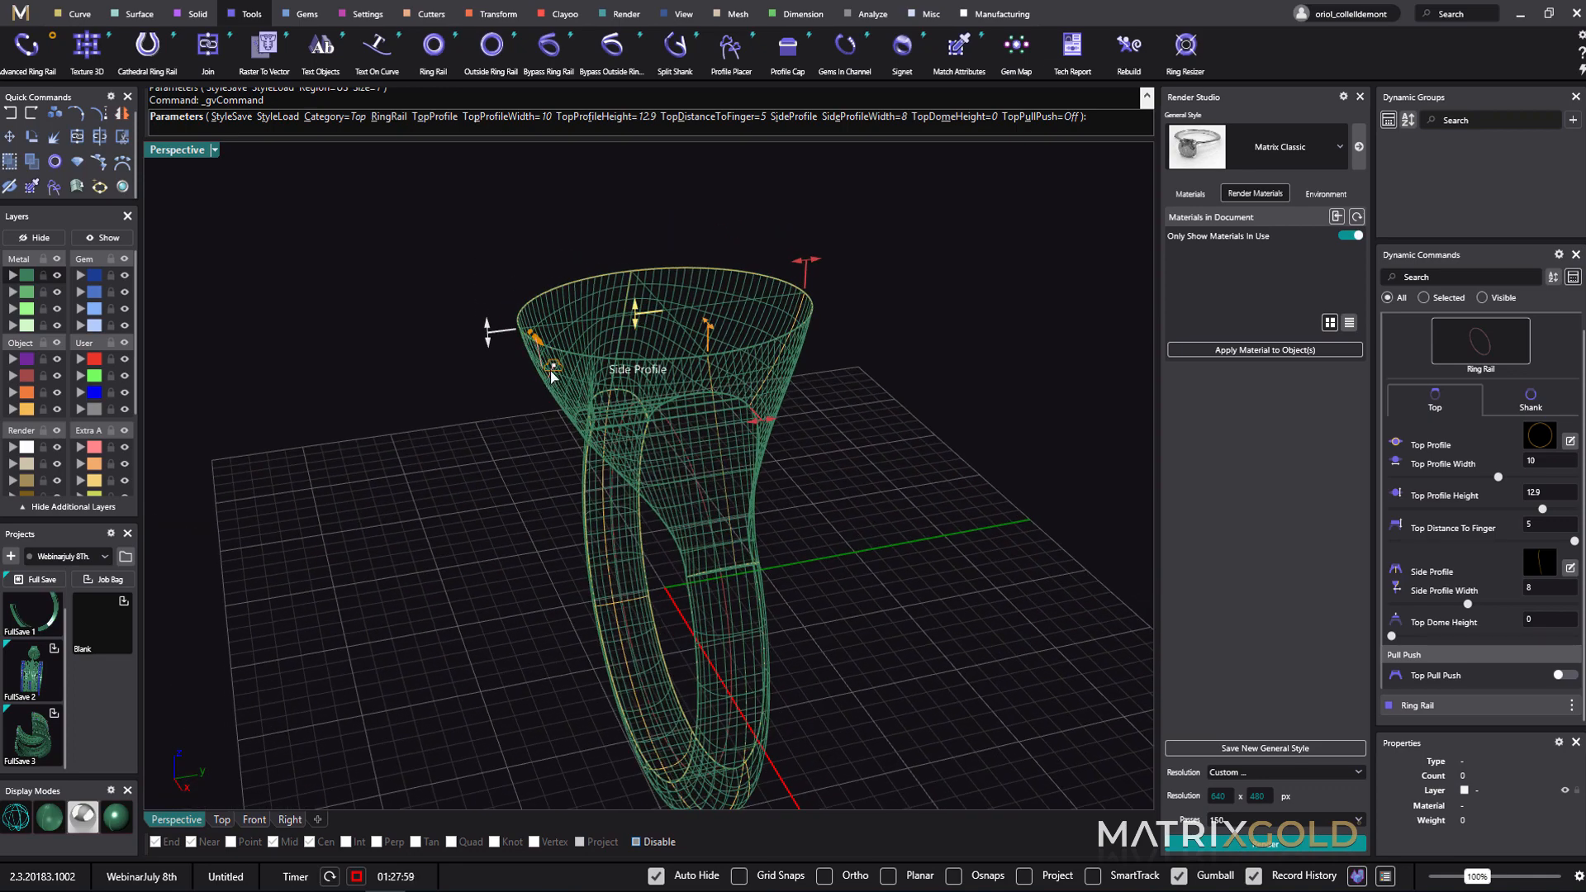
{"action": "left_click", "coordinate": [552, 373]}
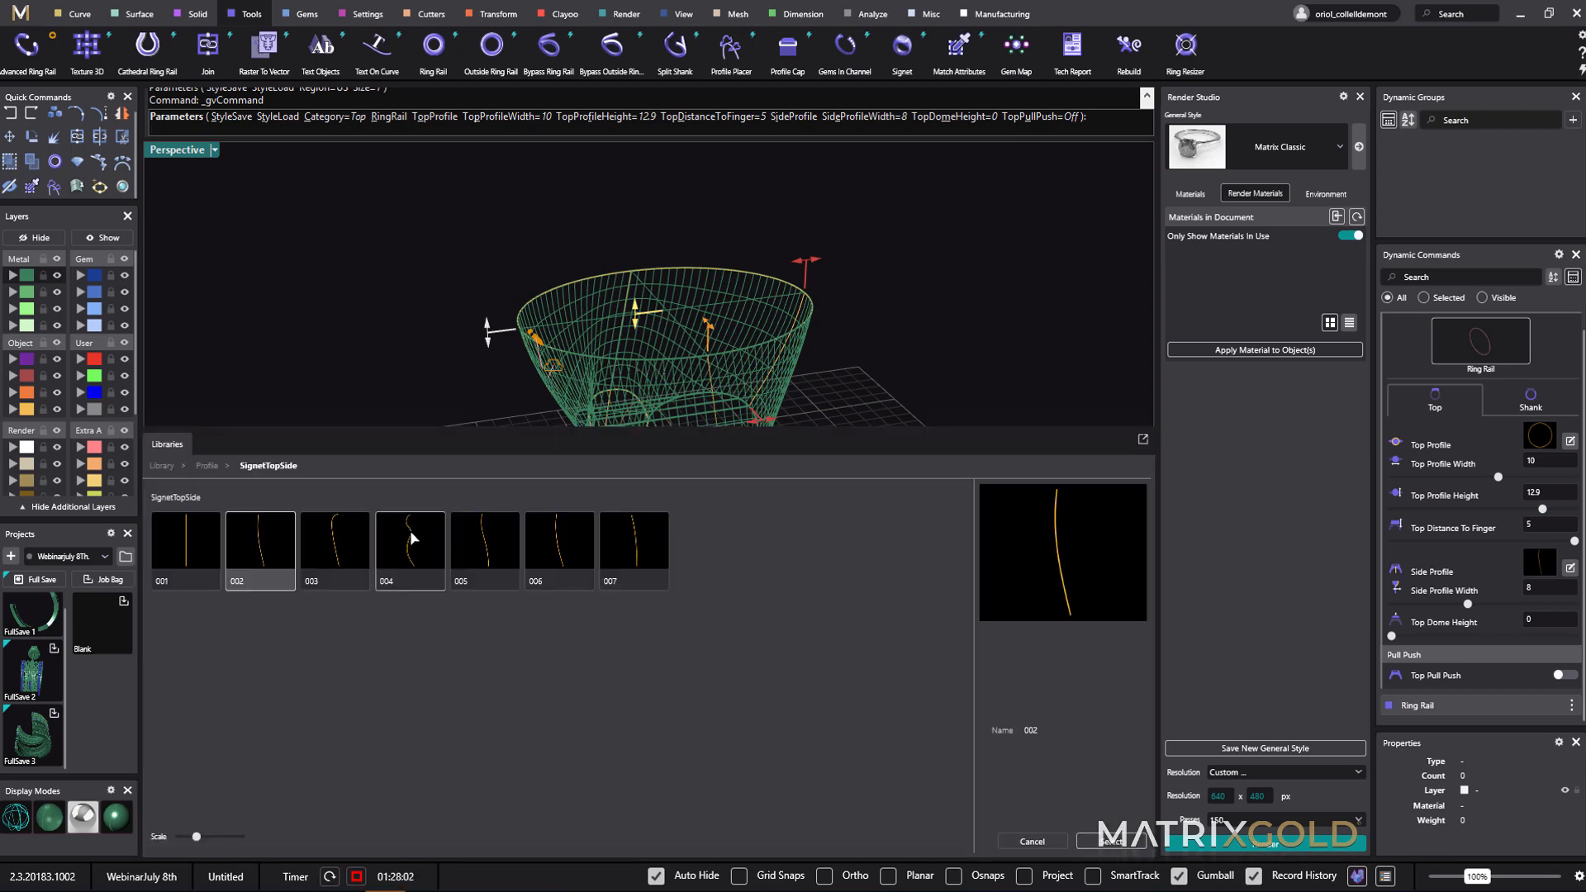
{"action": "double_click", "coordinate": [422, 555]}
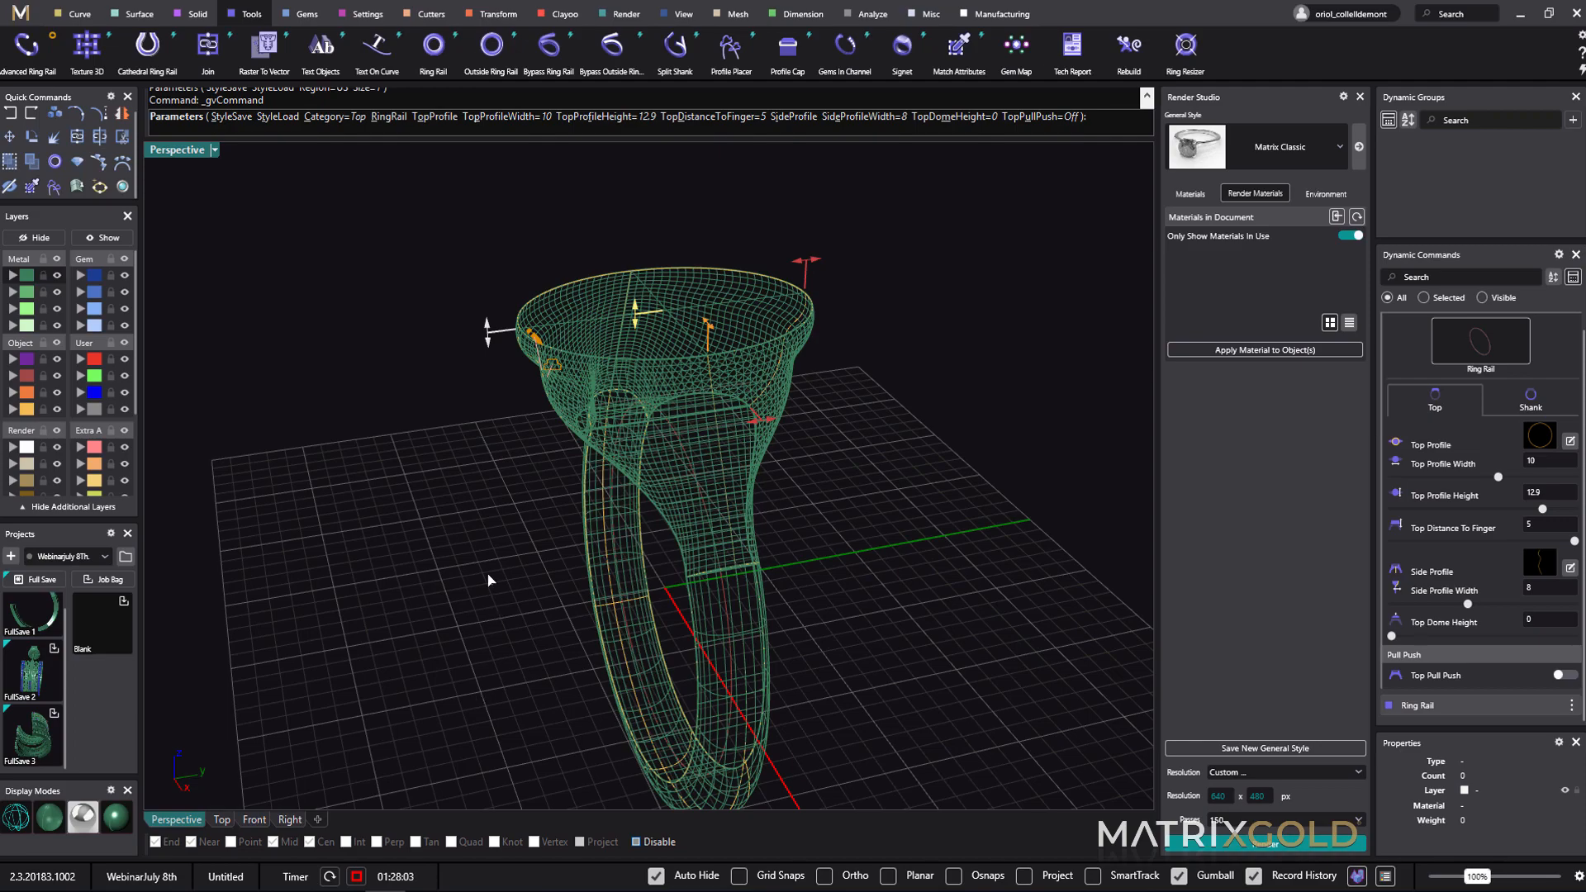
{"action": "right_click_drag", "start_coordinate": [487, 505], "coordinate": [931, 555]}
{"action": "left_click", "coordinate": [124, 820]}
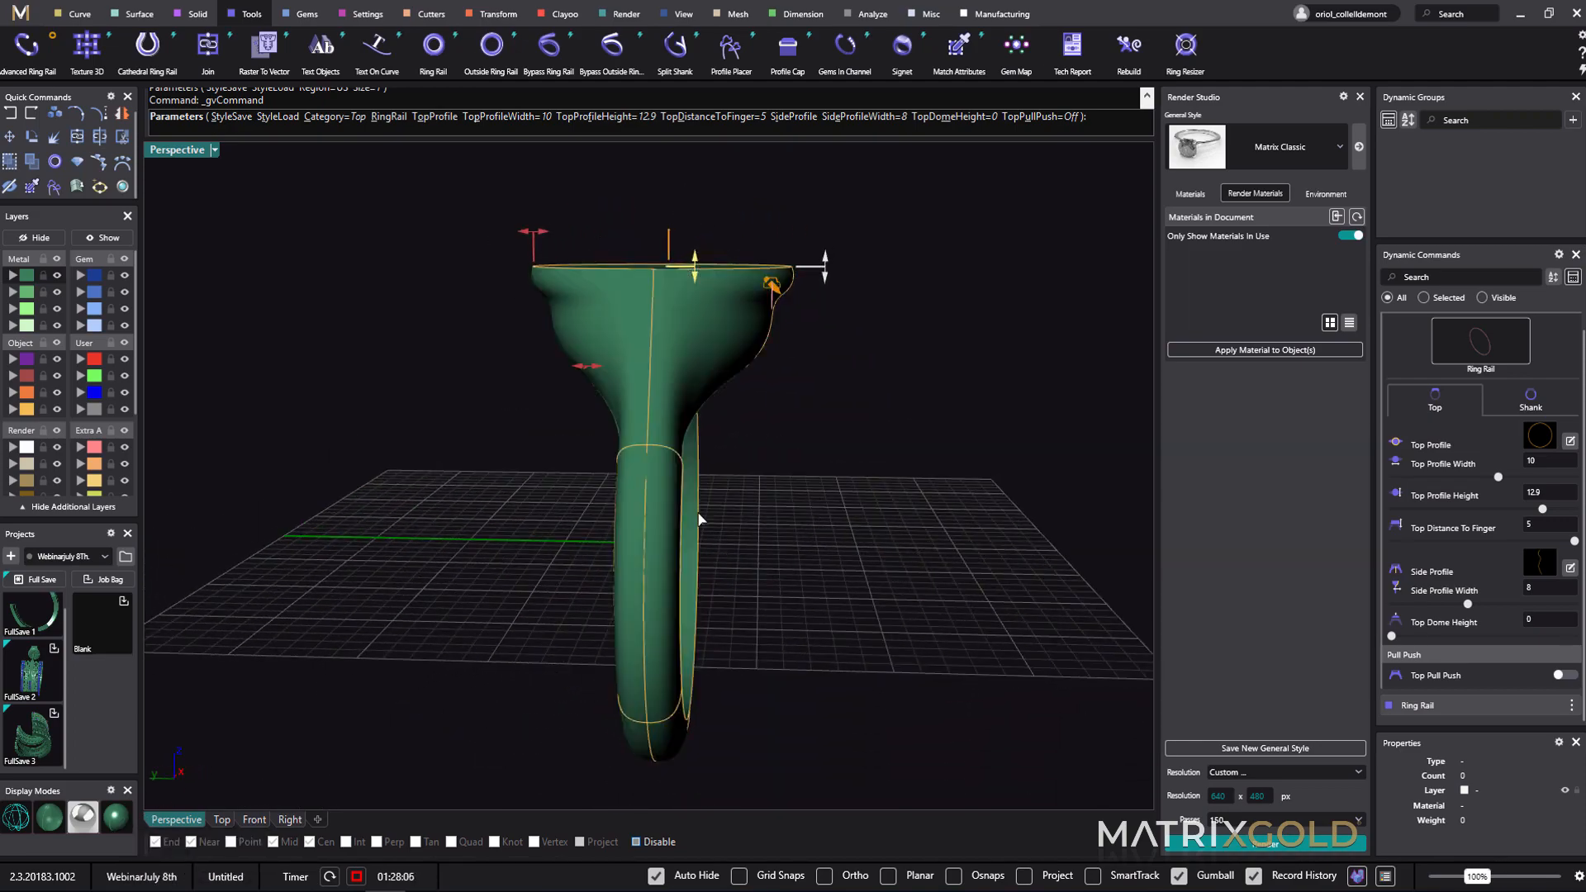
{"action": "right_click_drag", "start_coordinate": [774, 473], "coordinate": [749, 527], "text": "shift"}
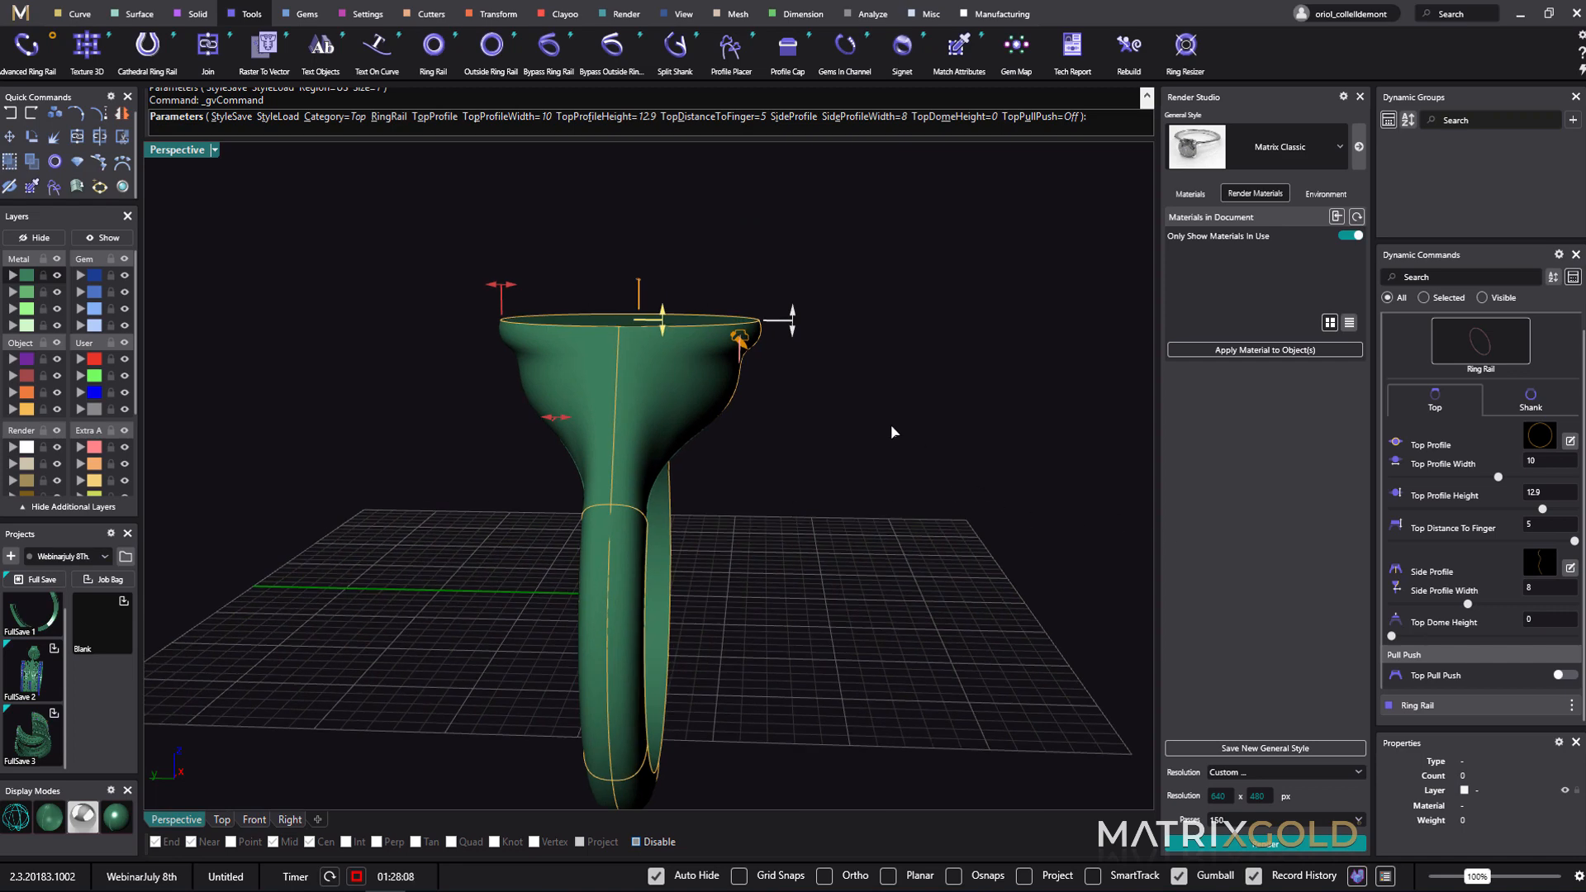
{"action": "mouse_move", "coordinate": [892, 432]}
{"action": "right_mouse_down"}
{"action": "mouse_move", "coordinate": [899, 450]}
{"action": "mouse_move", "coordinate": [875, 429]}
{"action": "right_mouse_up"}
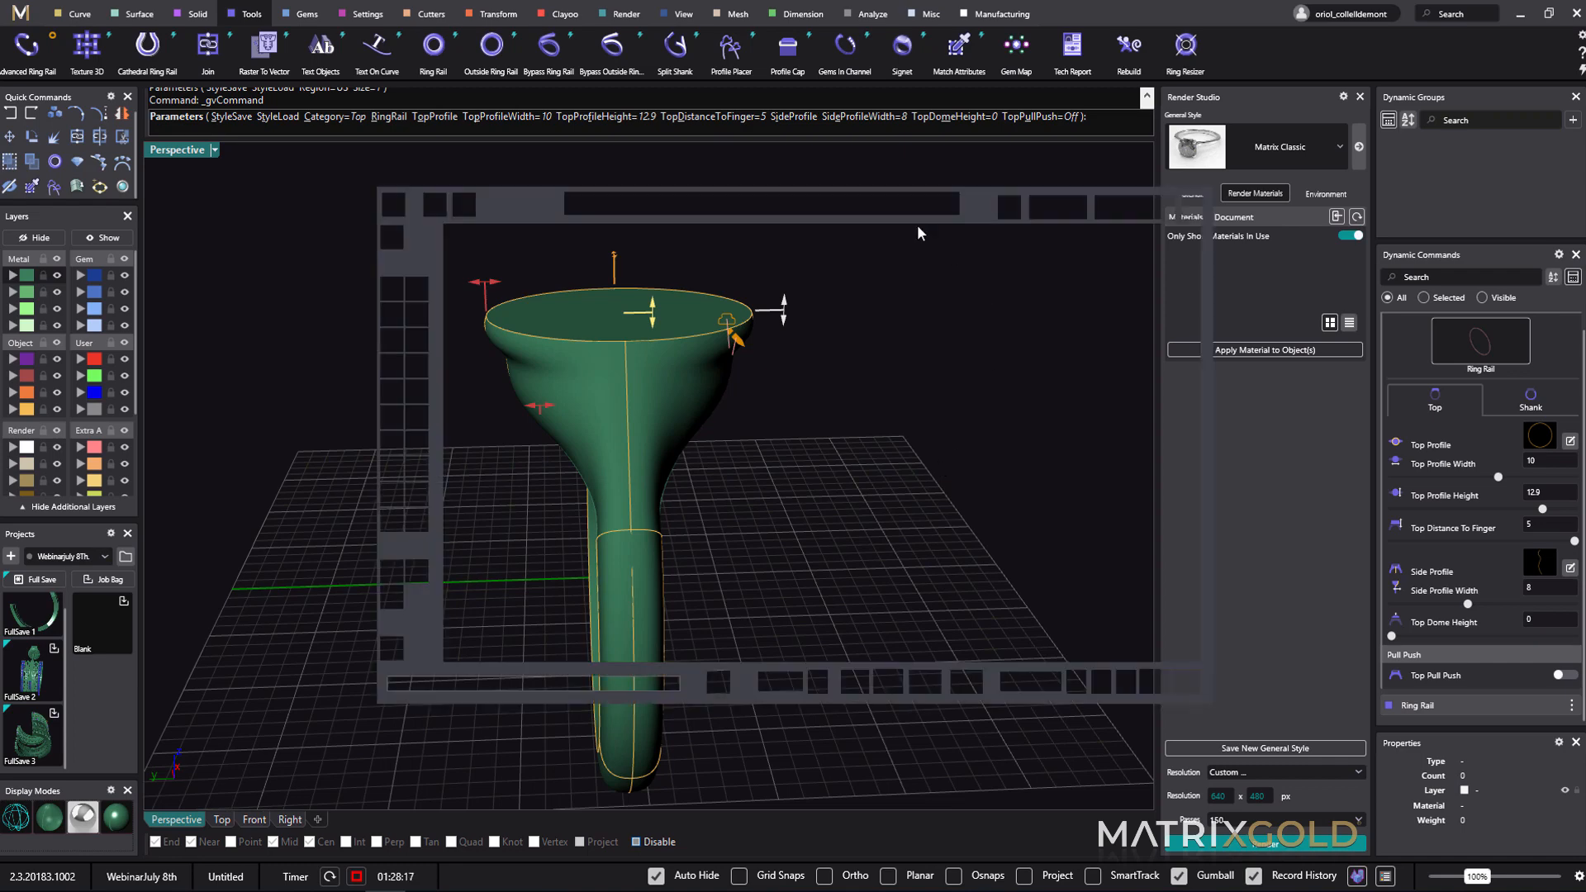
- Reshape the signet ring's side profile in the Profile Editor, moving its upper and lower control points outward for stronger curves
{"action": "left_click_drag", "start_coordinate": [894, 213], "coordinate": [1295, 256]}
{"action": "right_click_drag", "start_coordinate": [588, 491], "coordinate": [574, 425]}
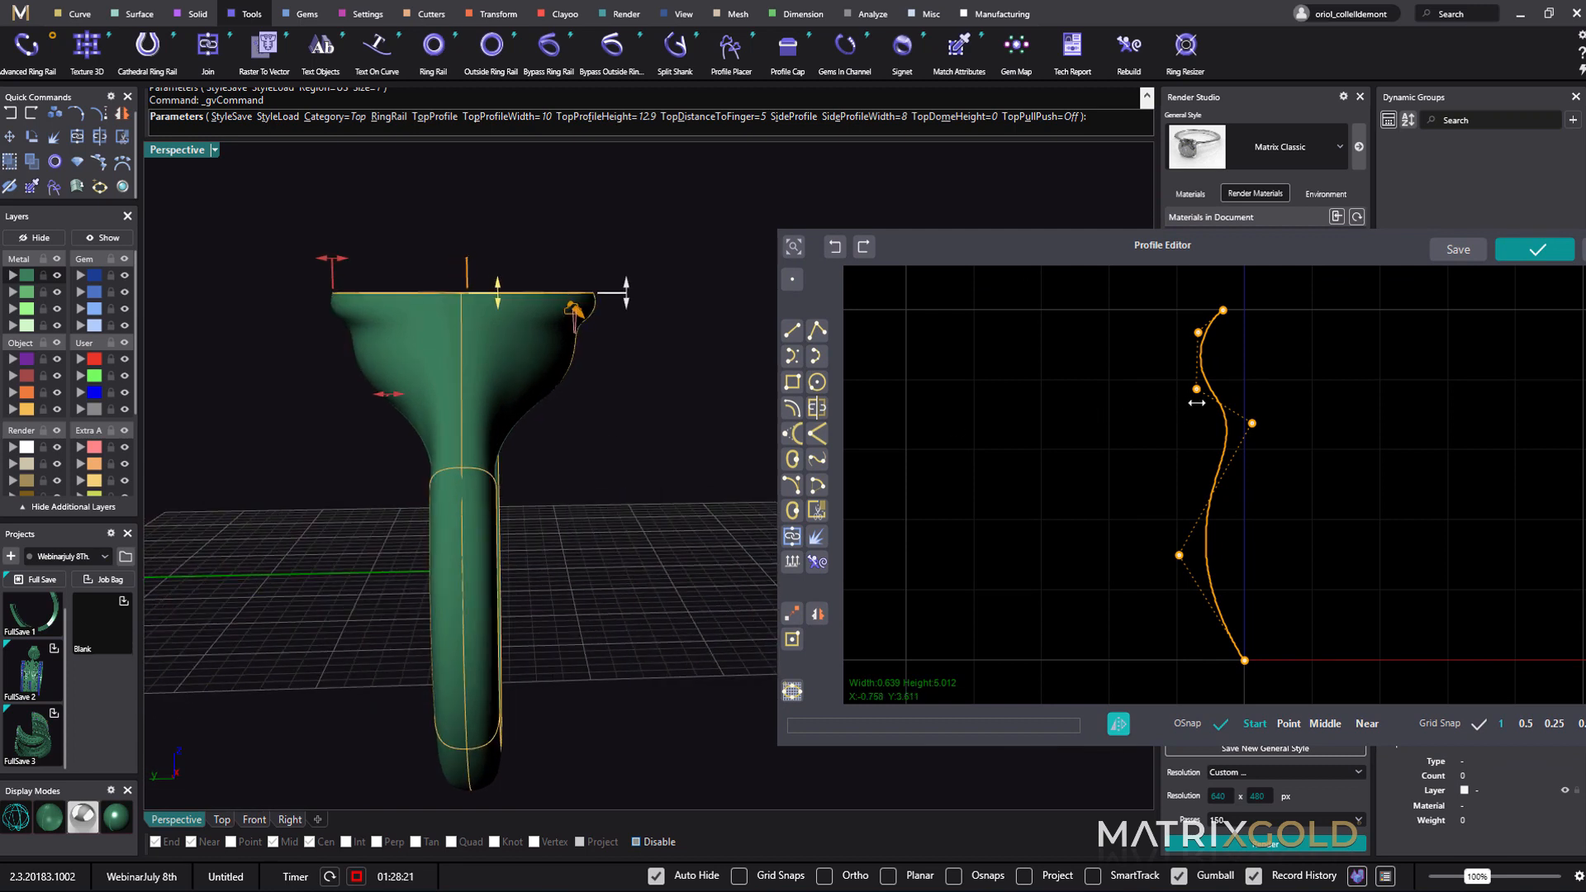
{"action": "left_click_drag", "start_coordinate": [1196, 389], "coordinate": [1070, 440]}
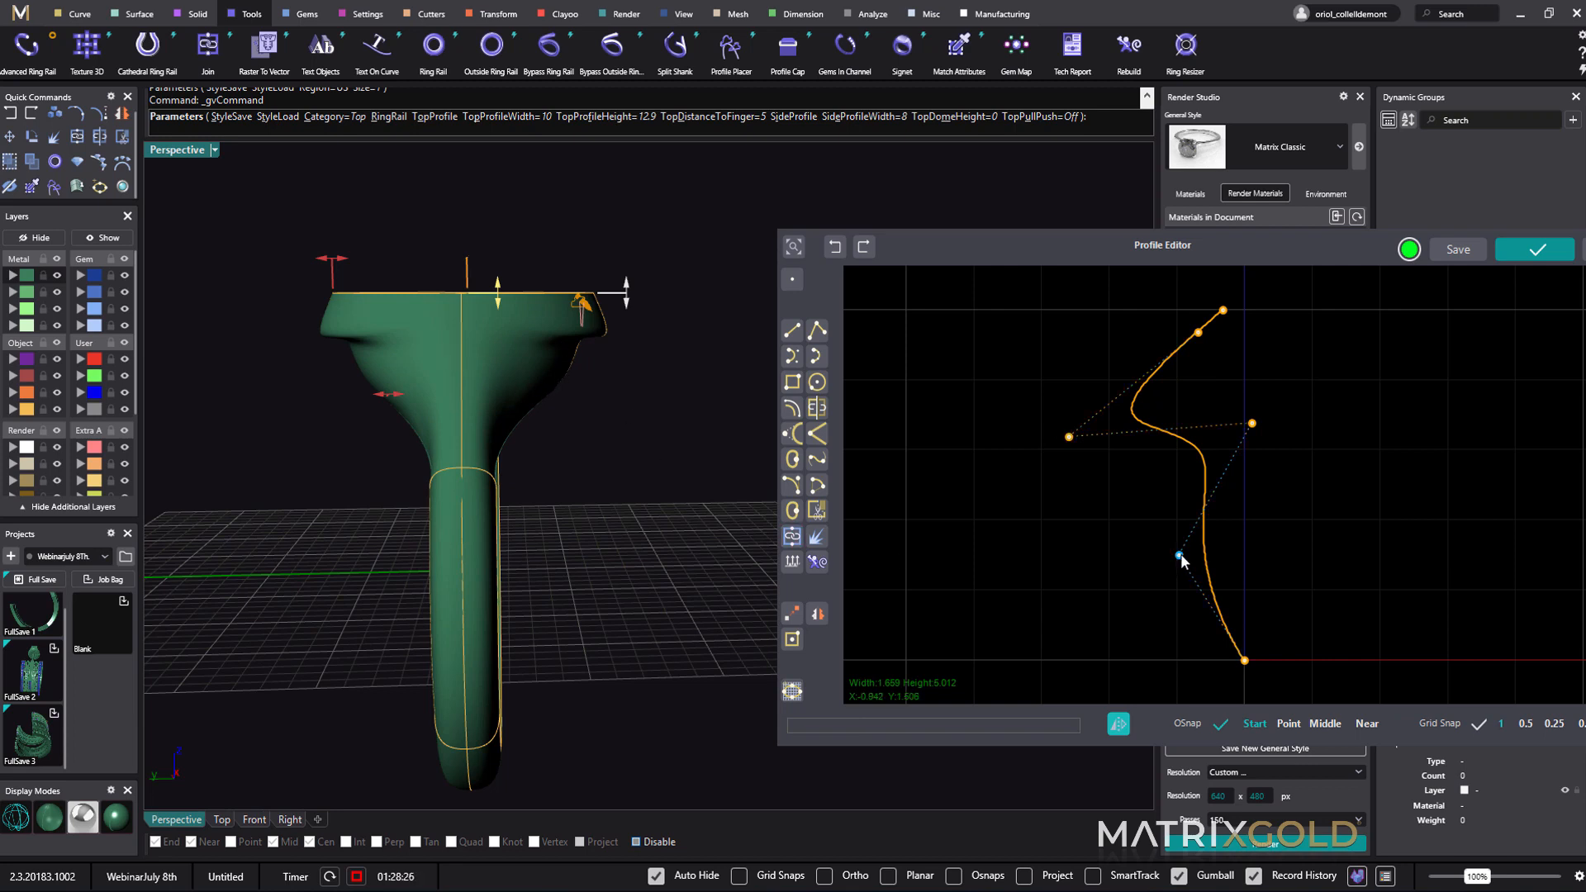
{"action": "left_click_drag", "start_coordinate": [1179, 556], "coordinate": [1082, 575]}
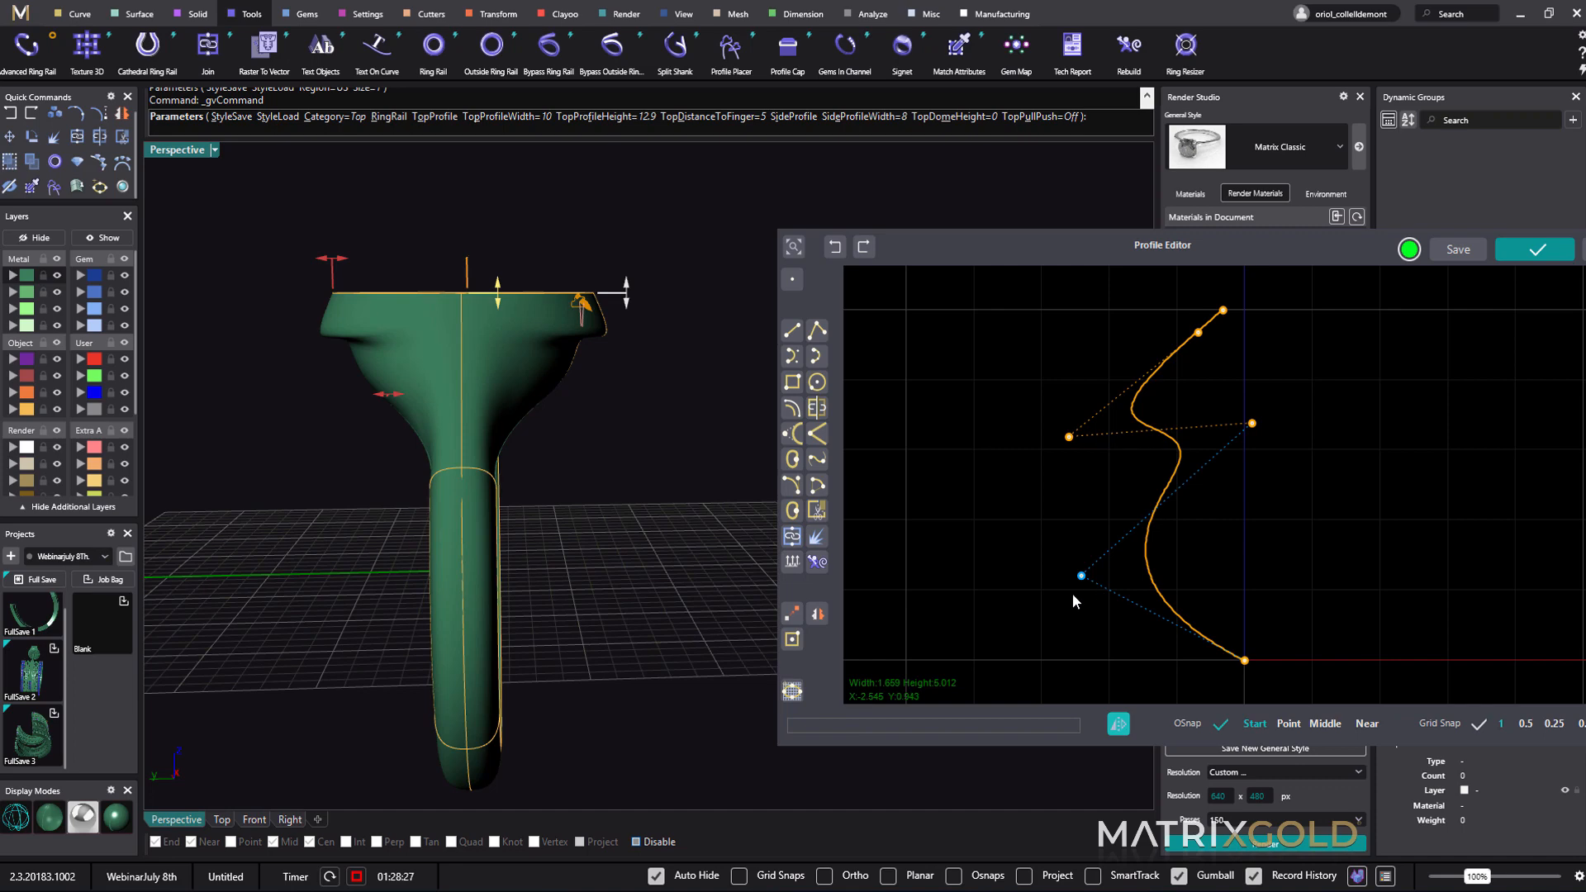
{"action": "right_click_drag", "start_coordinate": [524, 457], "coordinate": [305, 445]}
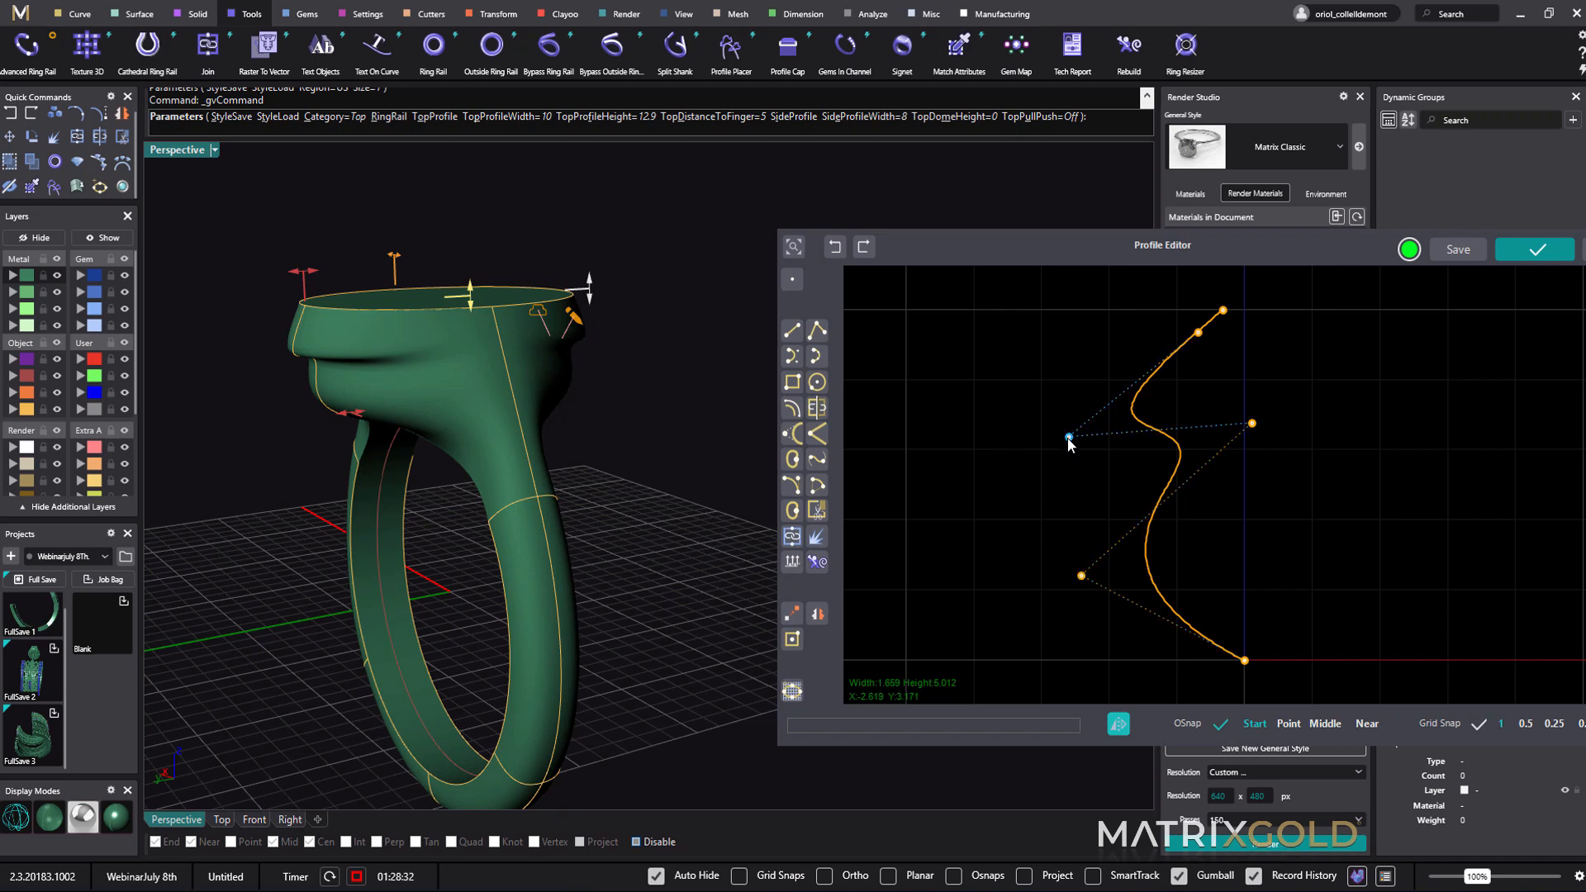
{"action": "left_click_drag", "start_coordinate": [1069, 442], "coordinate": [1147, 394]}
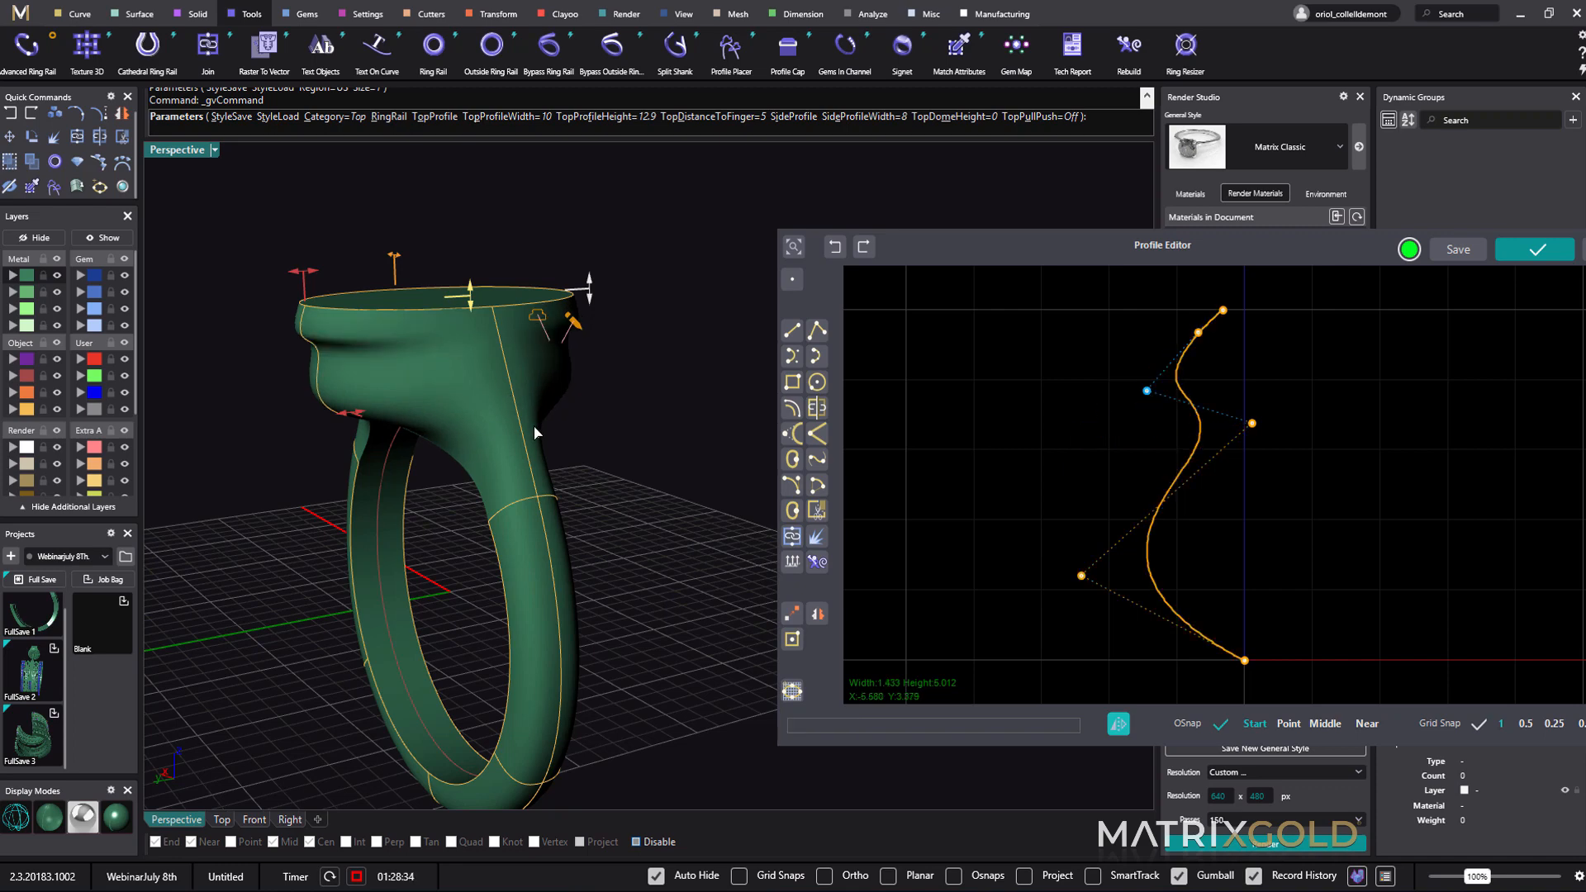
{"action": "right_click_drag", "start_coordinate": [535, 431], "coordinate": [631, 488]}
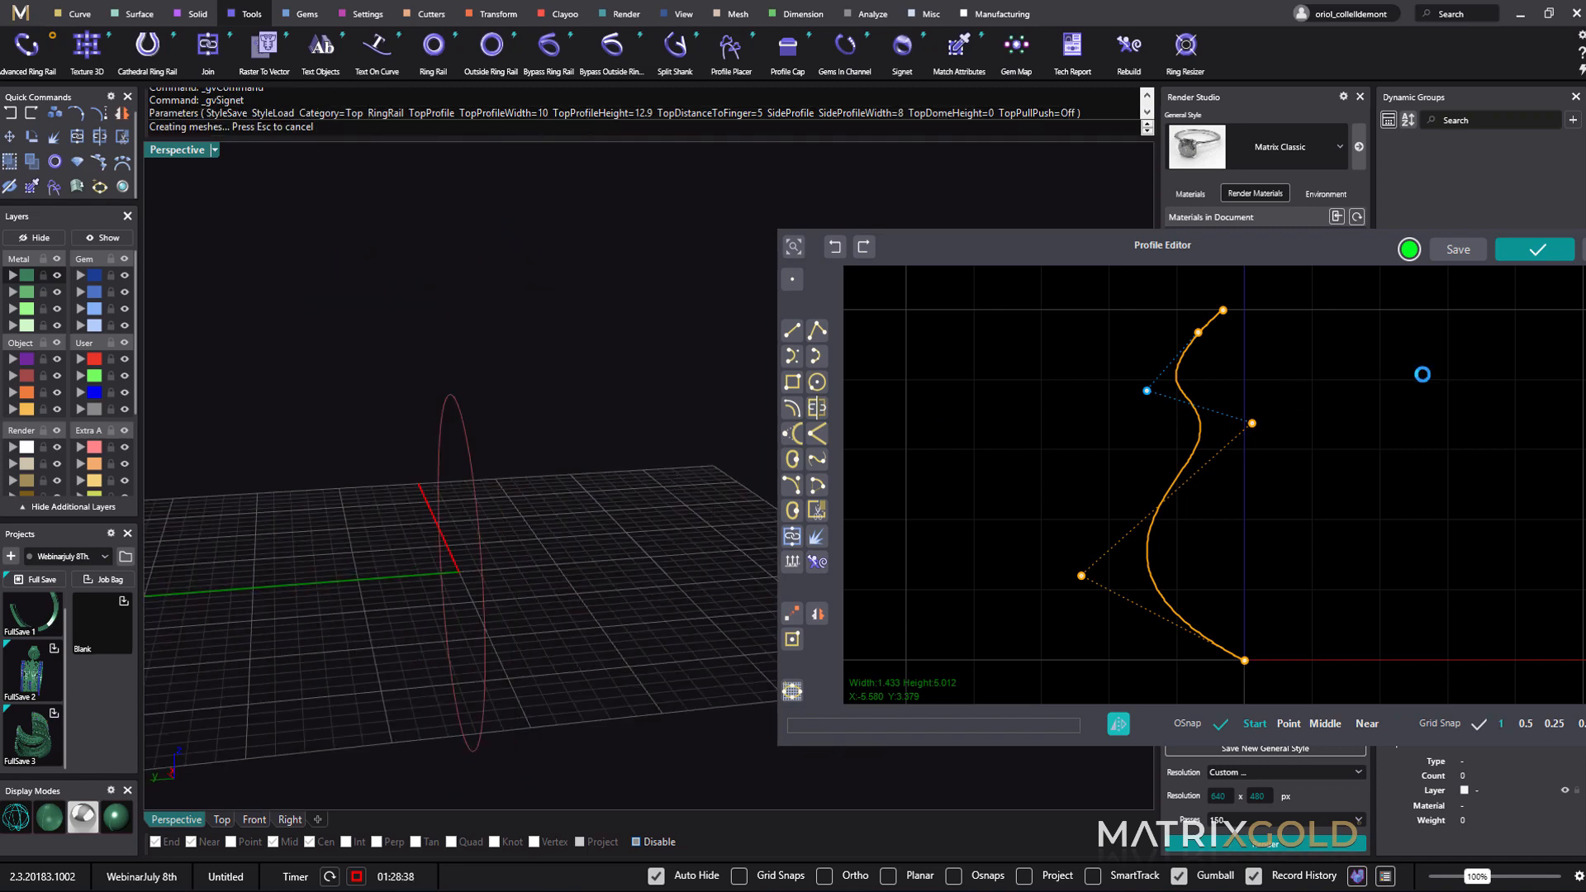
{"action": "left_click", "coordinate": [1531, 252]}
- Reopen the signet ring for editing, turn on Top Pull Push to recess its top face, and accept the ring
{"action": "right_click_drag", "start_coordinate": [880, 469], "coordinate": [735, 471]}
{"action": "left_click", "coordinate": [1545, 326]}
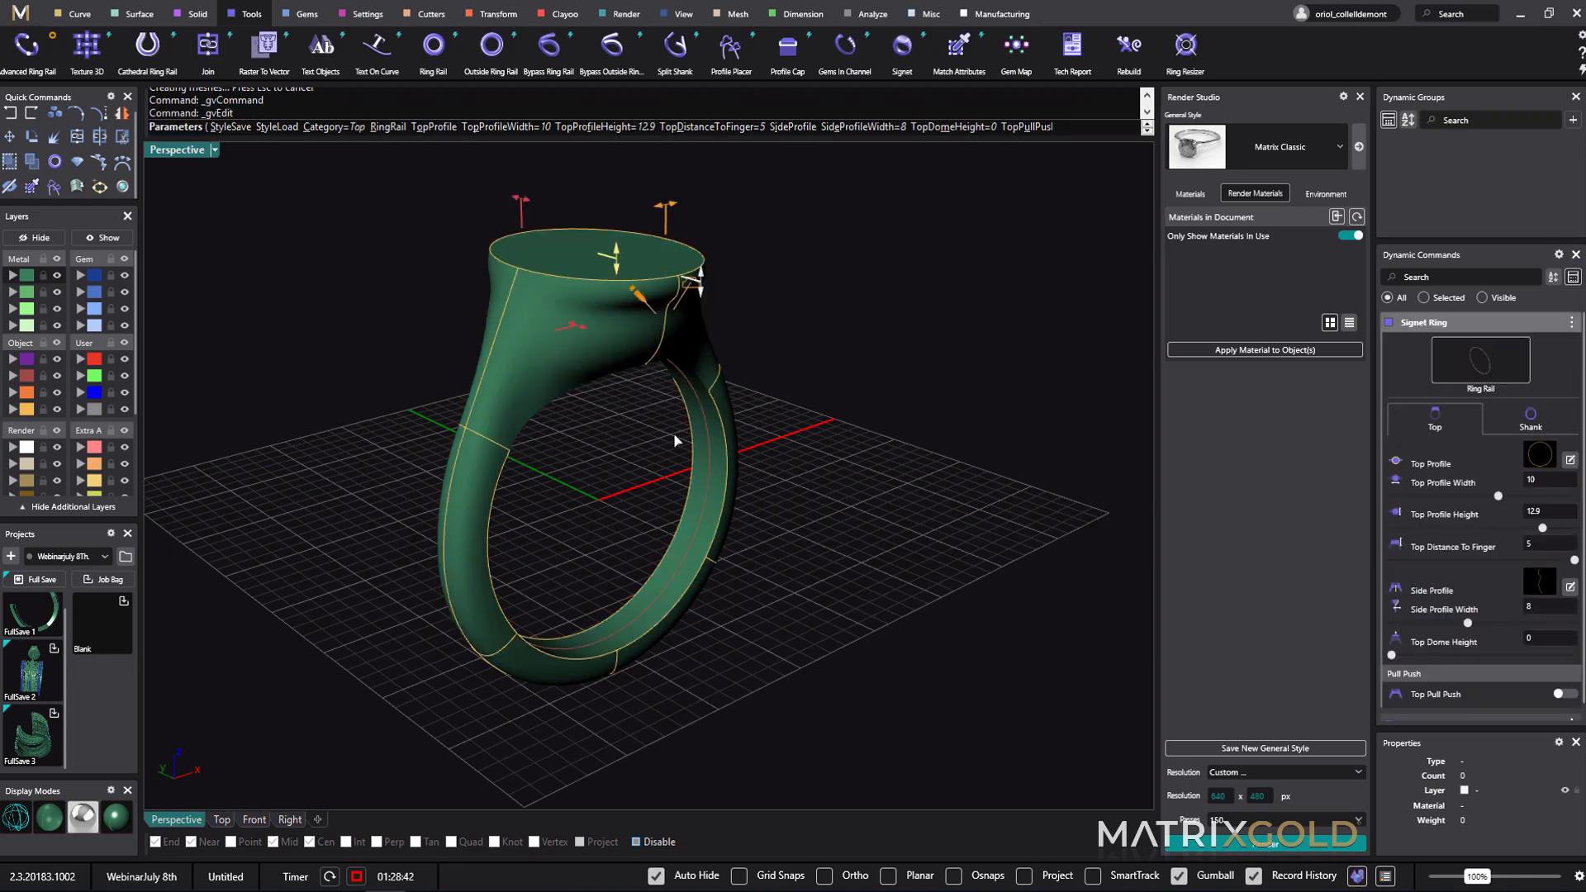
{"action": "right_click_drag", "start_coordinate": [750, 463], "coordinate": [817, 499]}
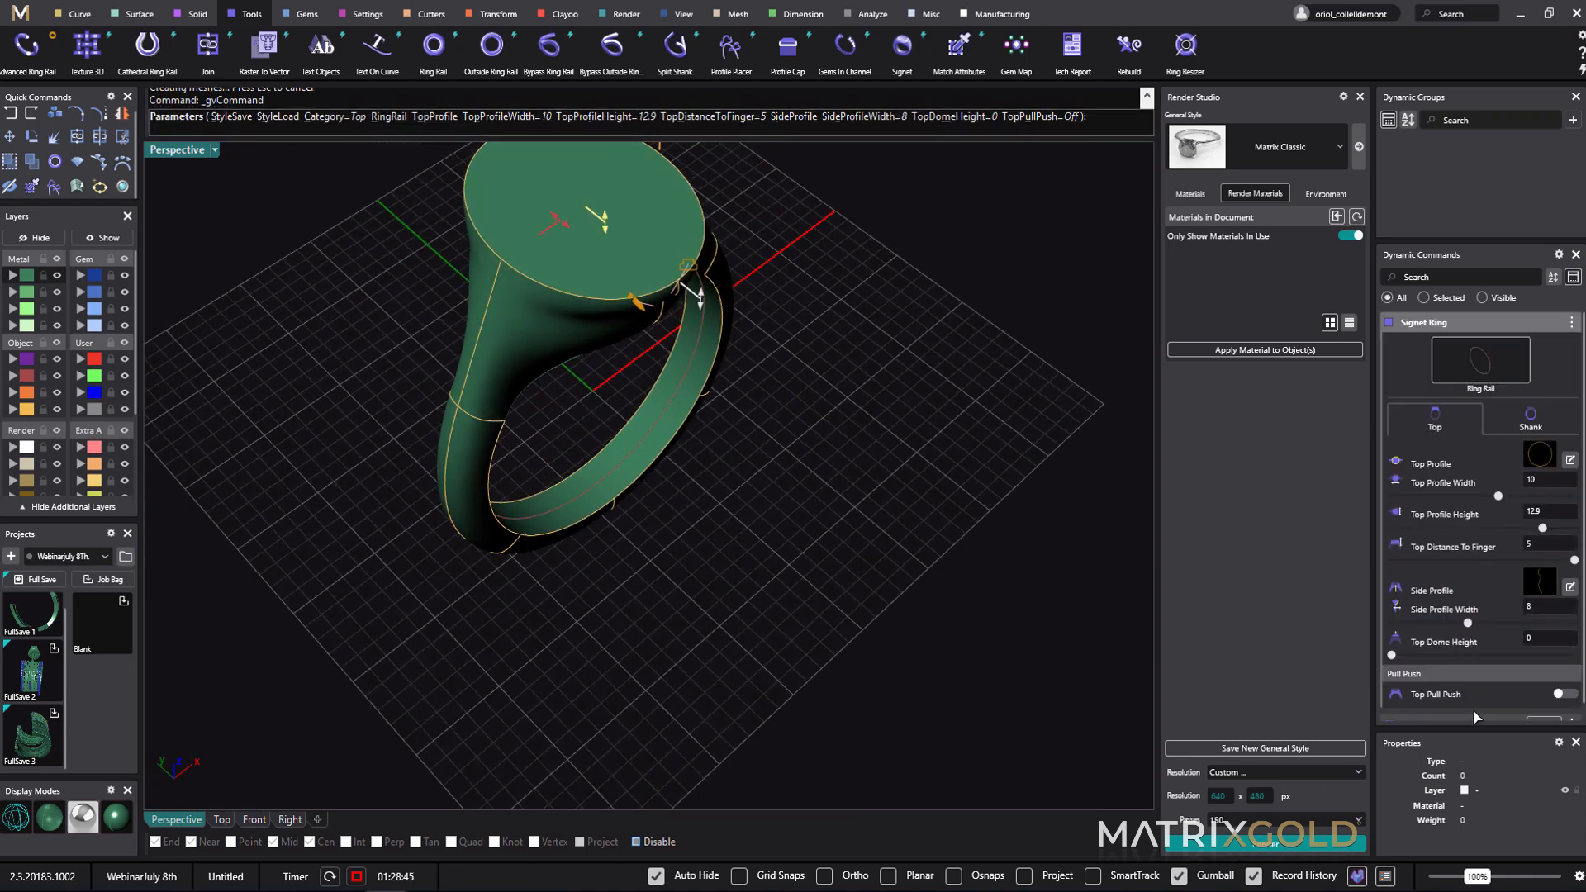
{"action": "left_click", "coordinate": [1561, 694]}
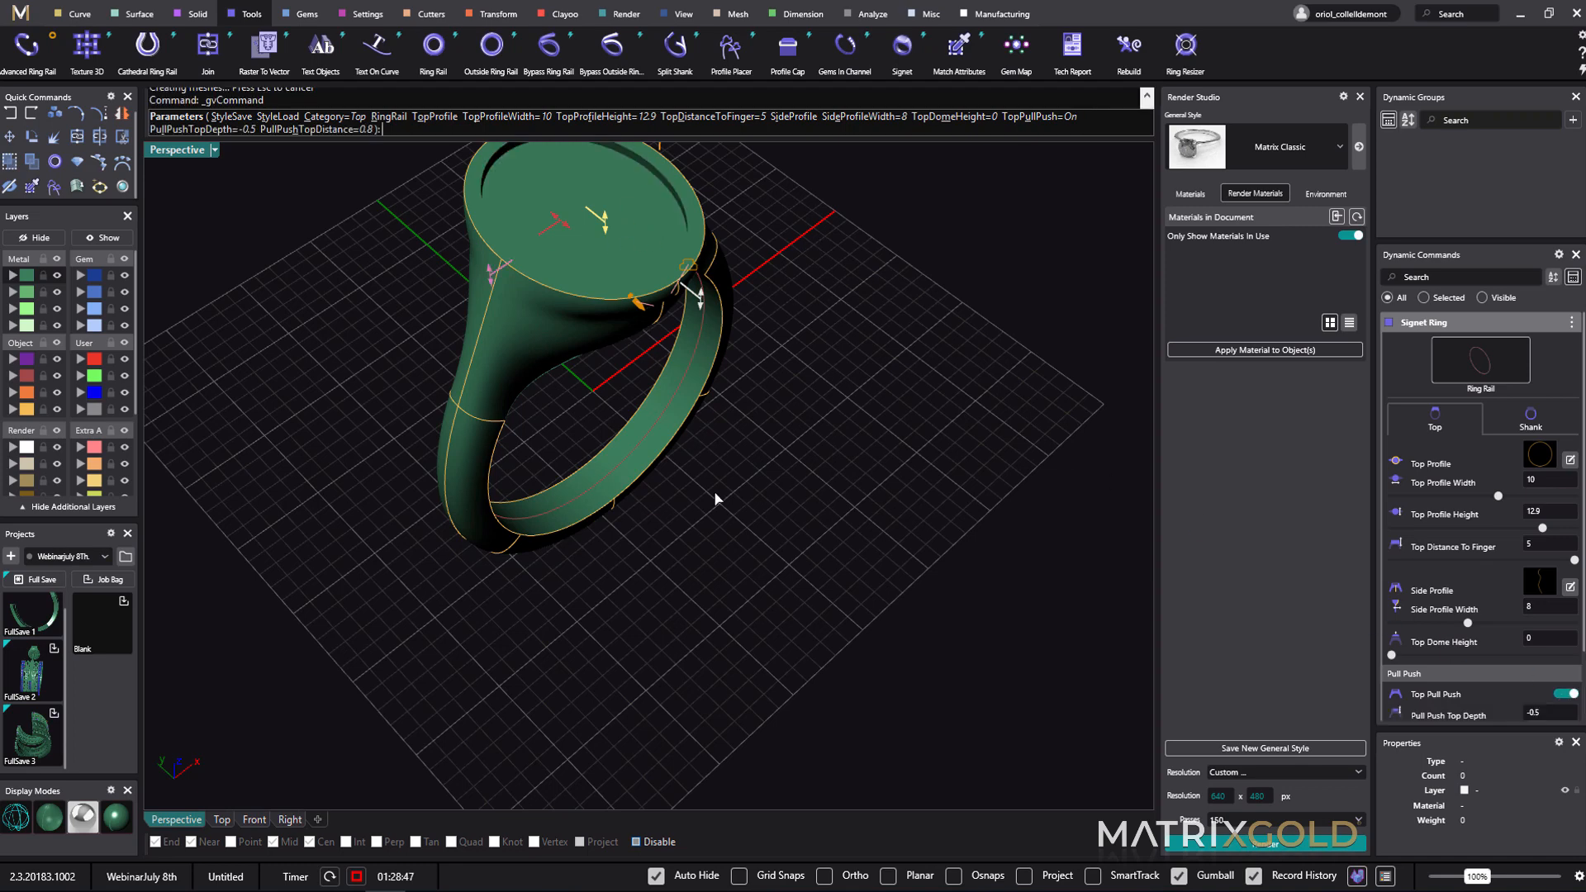
{"action": "right_click_drag", "start_coordinate": [756, 635], "coordinate": [692, 369]}
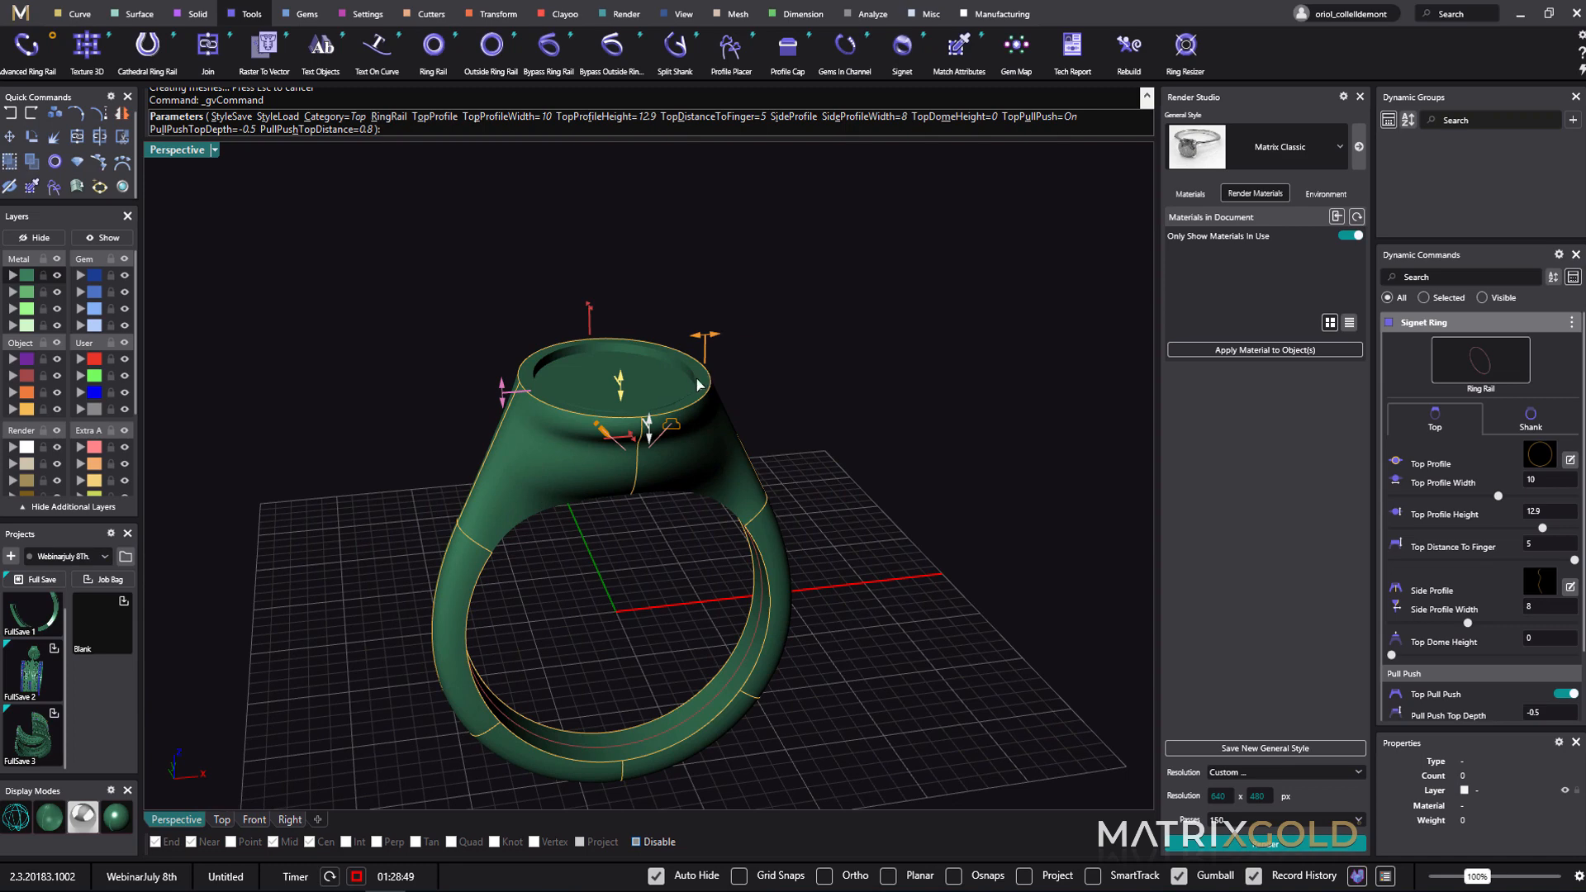
{"action": "right_click_drag", "start_coordinate": [607, 326], "coordinate": [807, 685]}
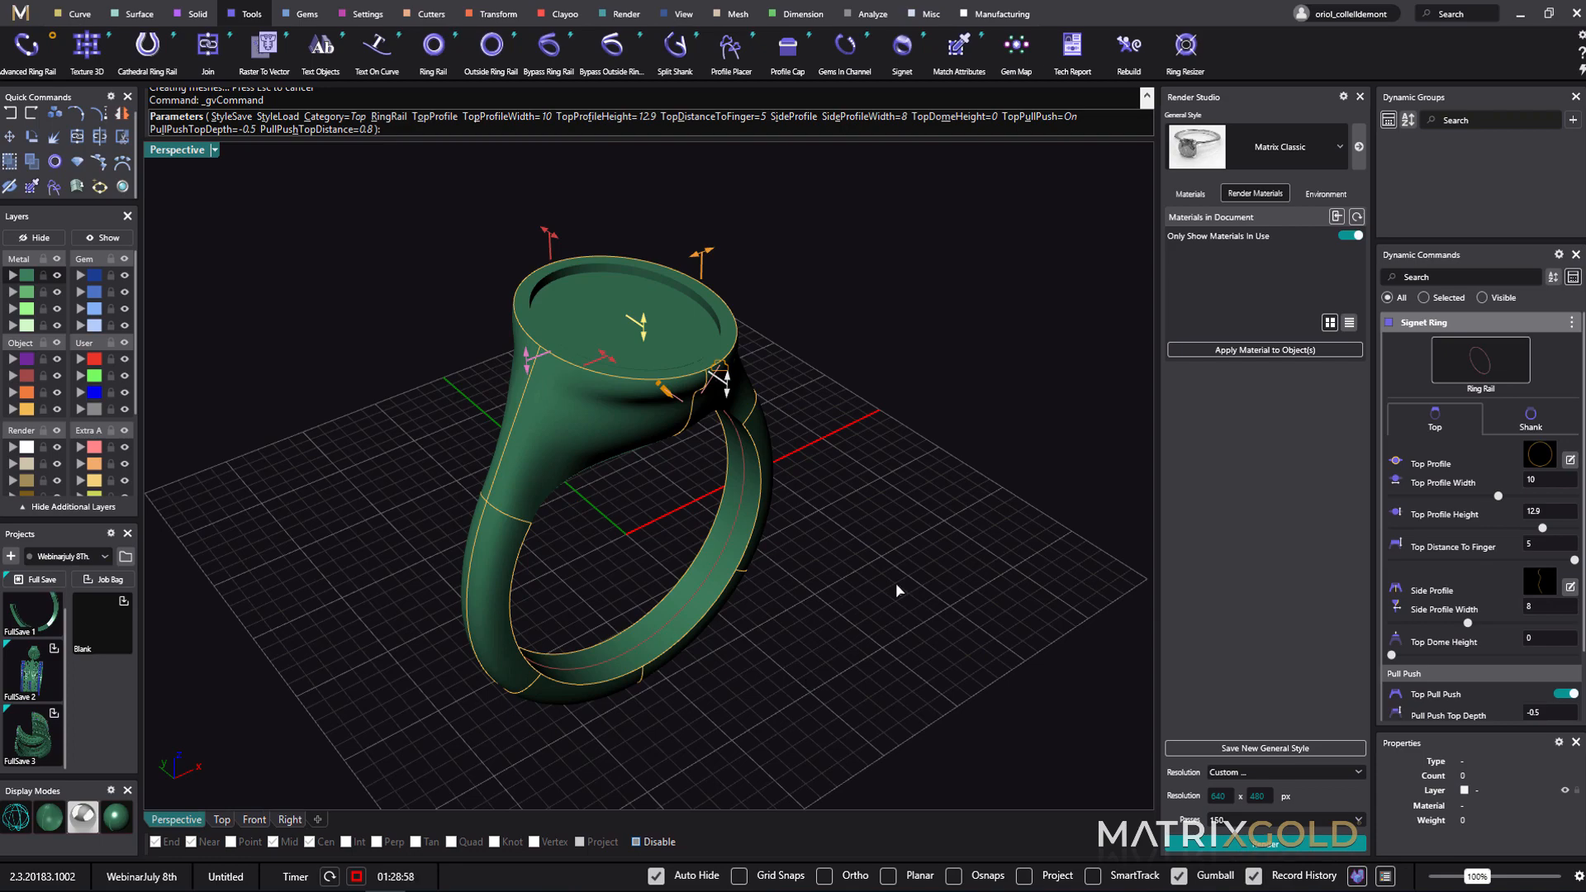
{"action": "right_click_drag", "start_coordinate": [884, 558], "coordinate": [1052, 608]}
{"action": "right_click_drag", "start_coordinate": [793, 623], "coordinate": [859, 624]}
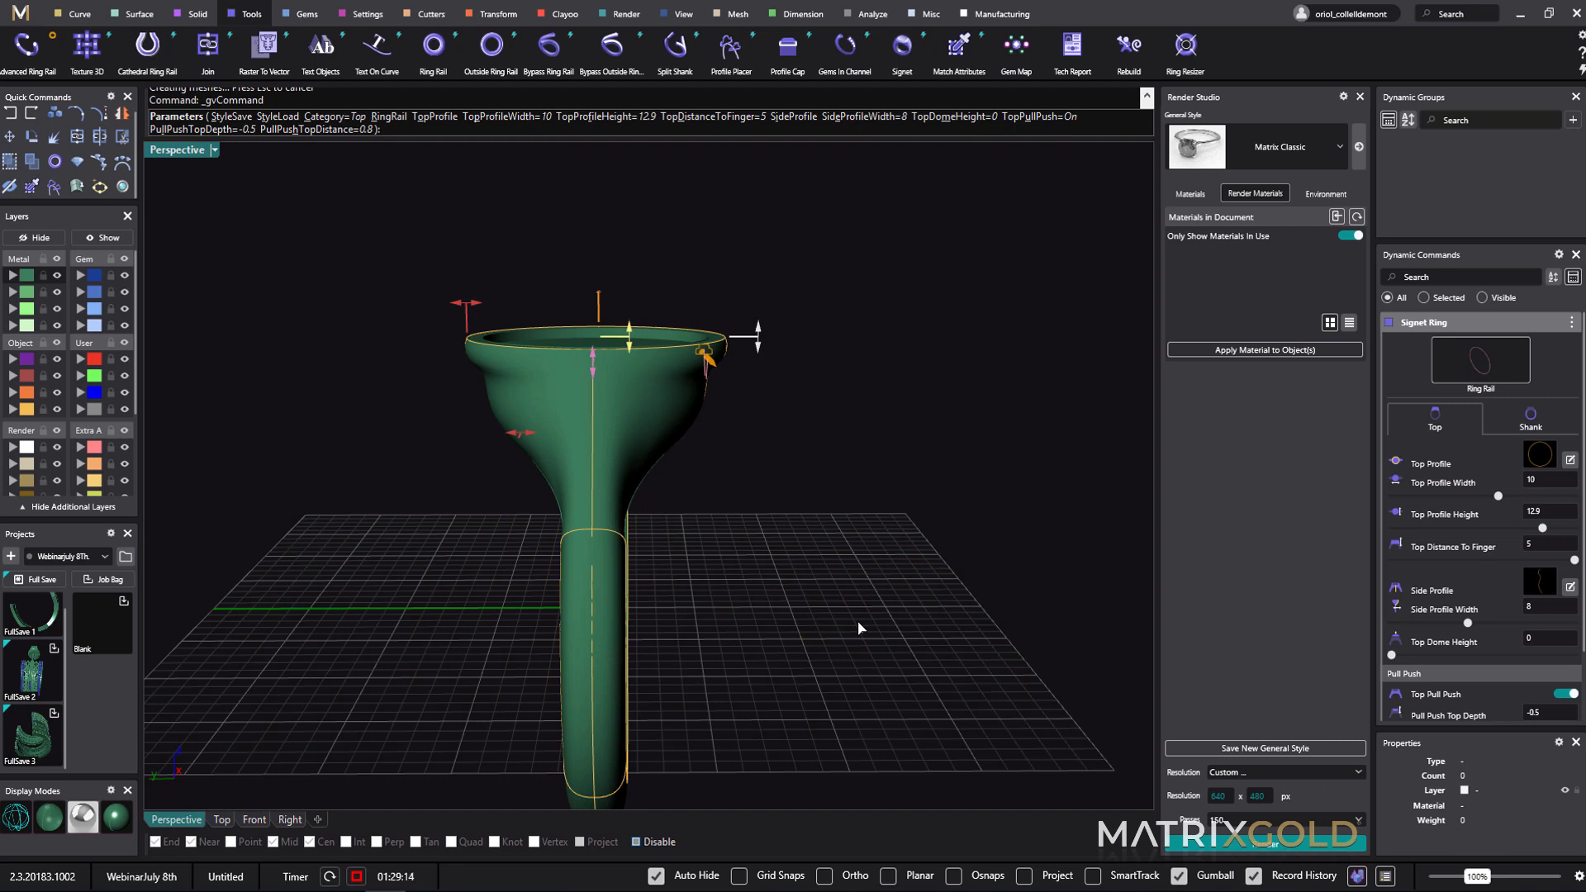
{"action": "key", "text": "Return"}
- Delete the signet ring together with its ring rail and profile curves
{"action": "right_click_drag", "start_coordinate": [857, 621], "coordinate": [709, 466]}
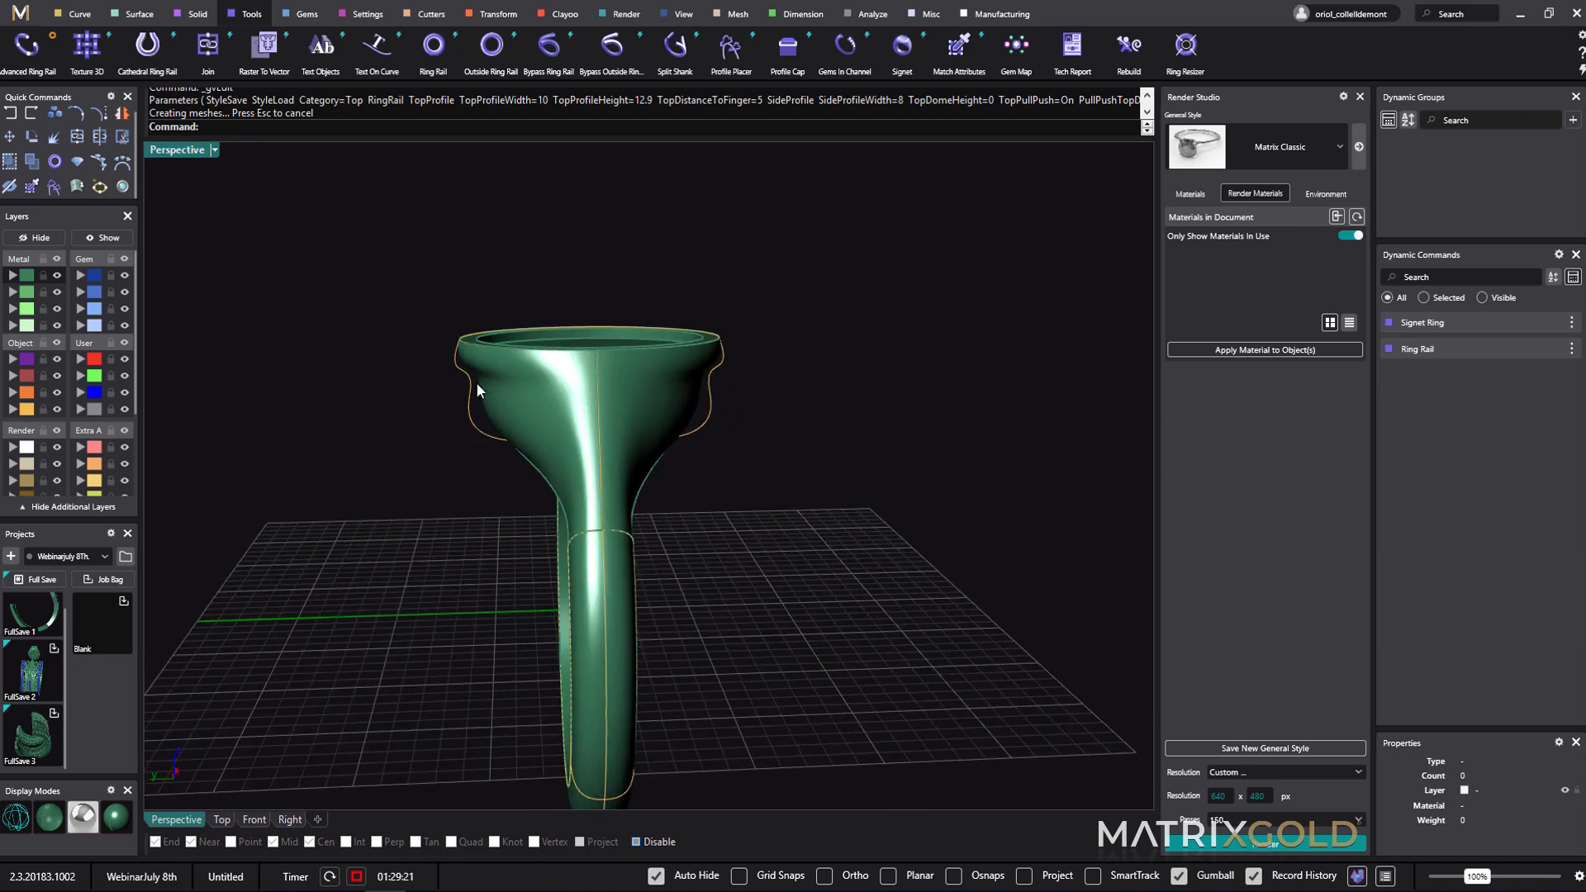
{"action": "right_click_drag", "start_coordinate": [777, 630], "coordinate": [717, 619]}
{"action": "scroll", "coordinate": [780, 549], "scroll_direction": "down", "scroll_amount": 5}
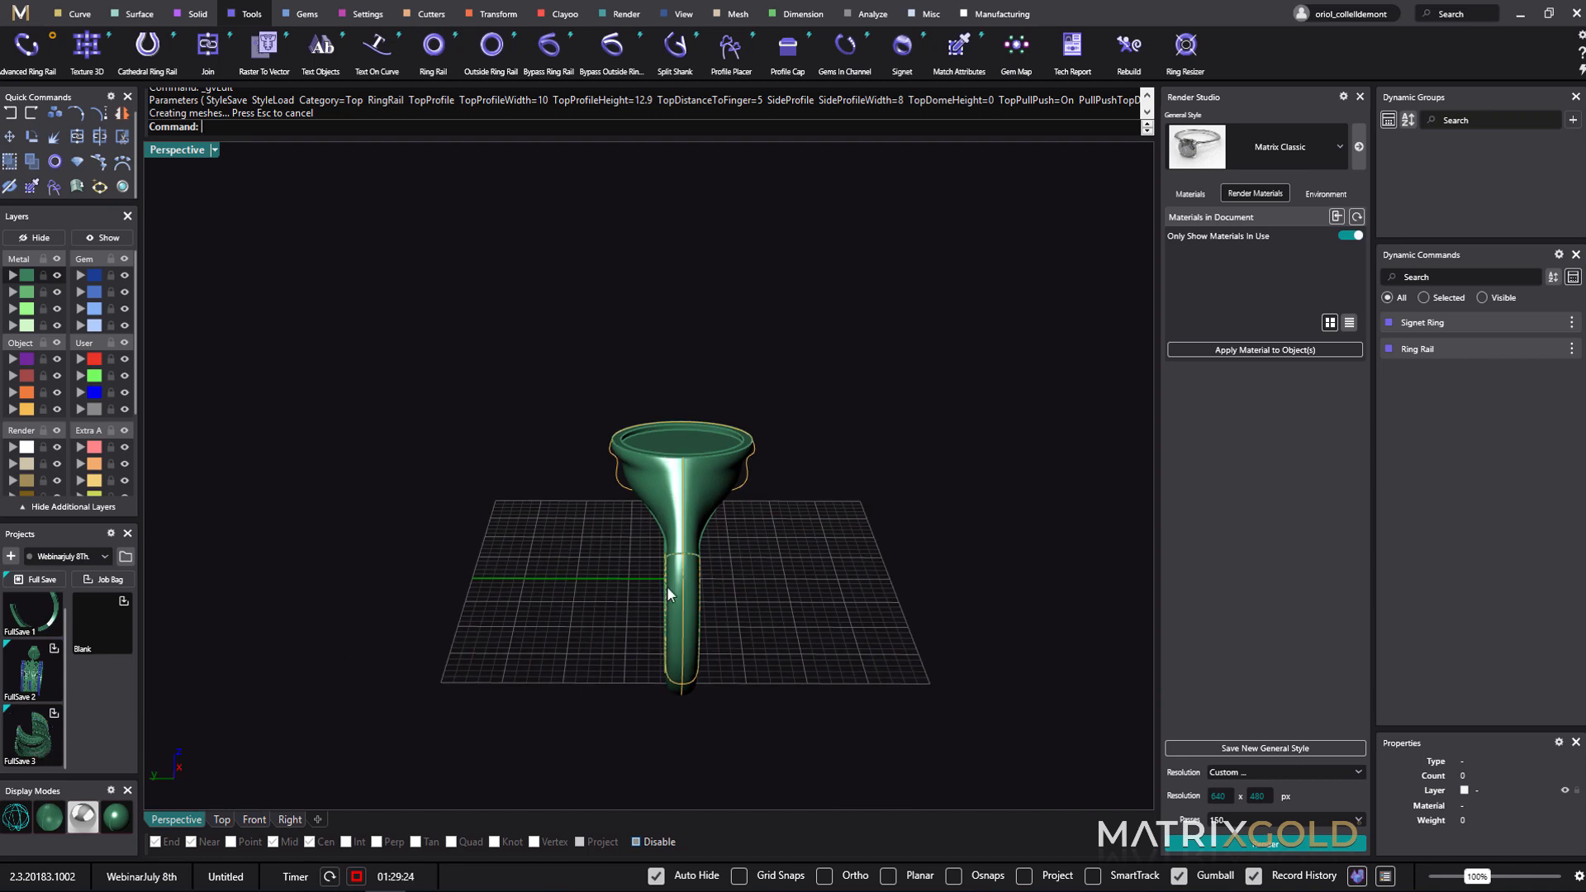
{"action": "right_click_drag", "start_coordinate": [785, 495], "coordinate": [857, 357]}
{"action": "left_click_drag", "start_coordinate": [860, 340], "coordinate": [565, 756]}
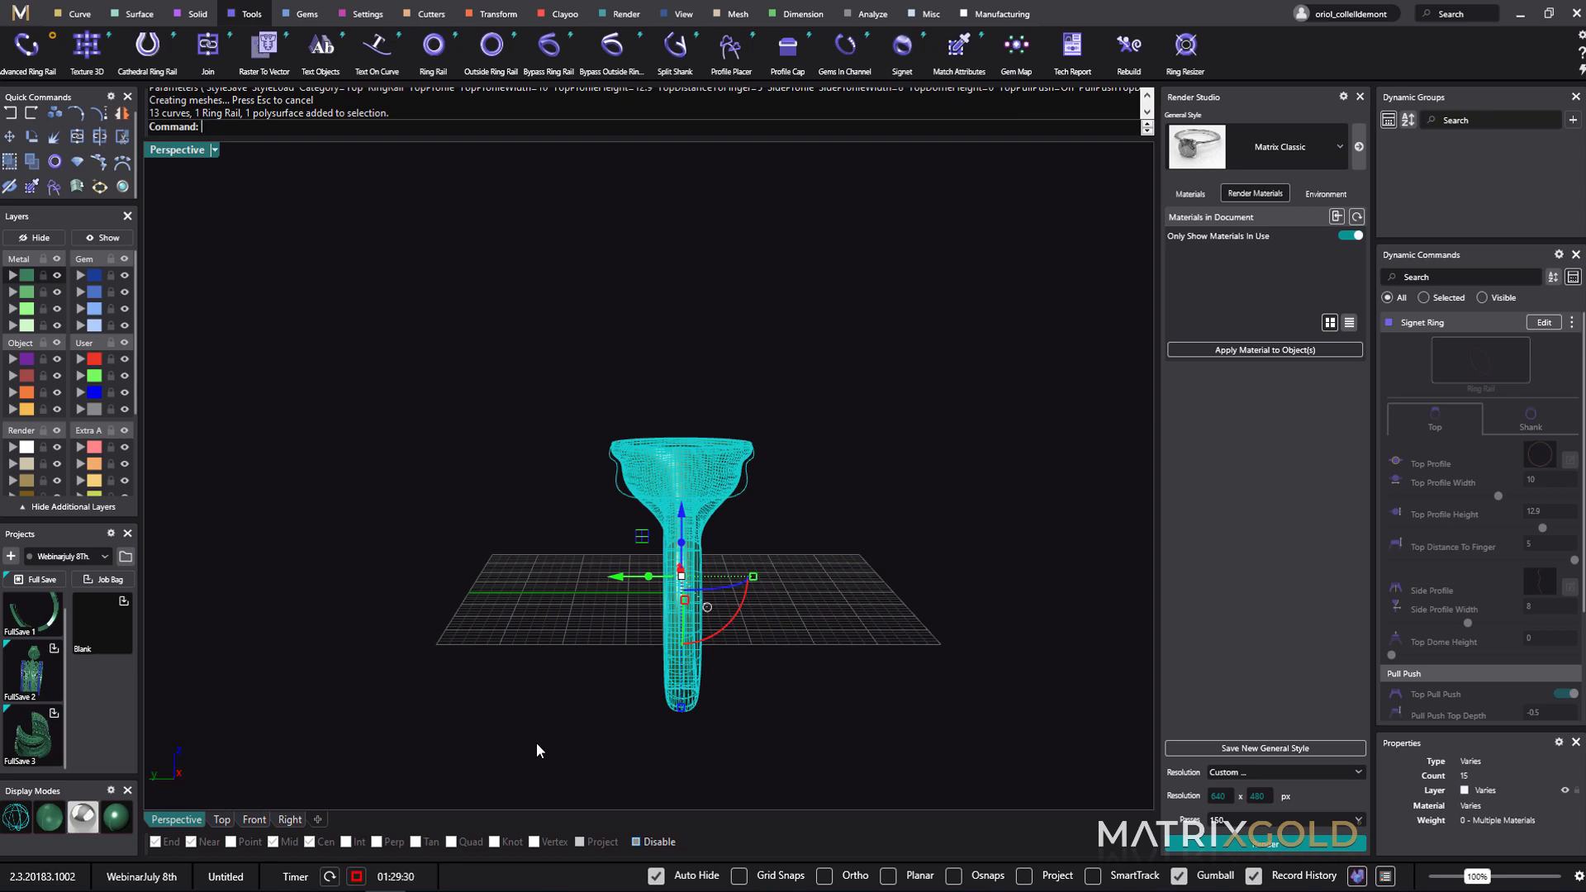
{"action": "key", "text": "Delete"}
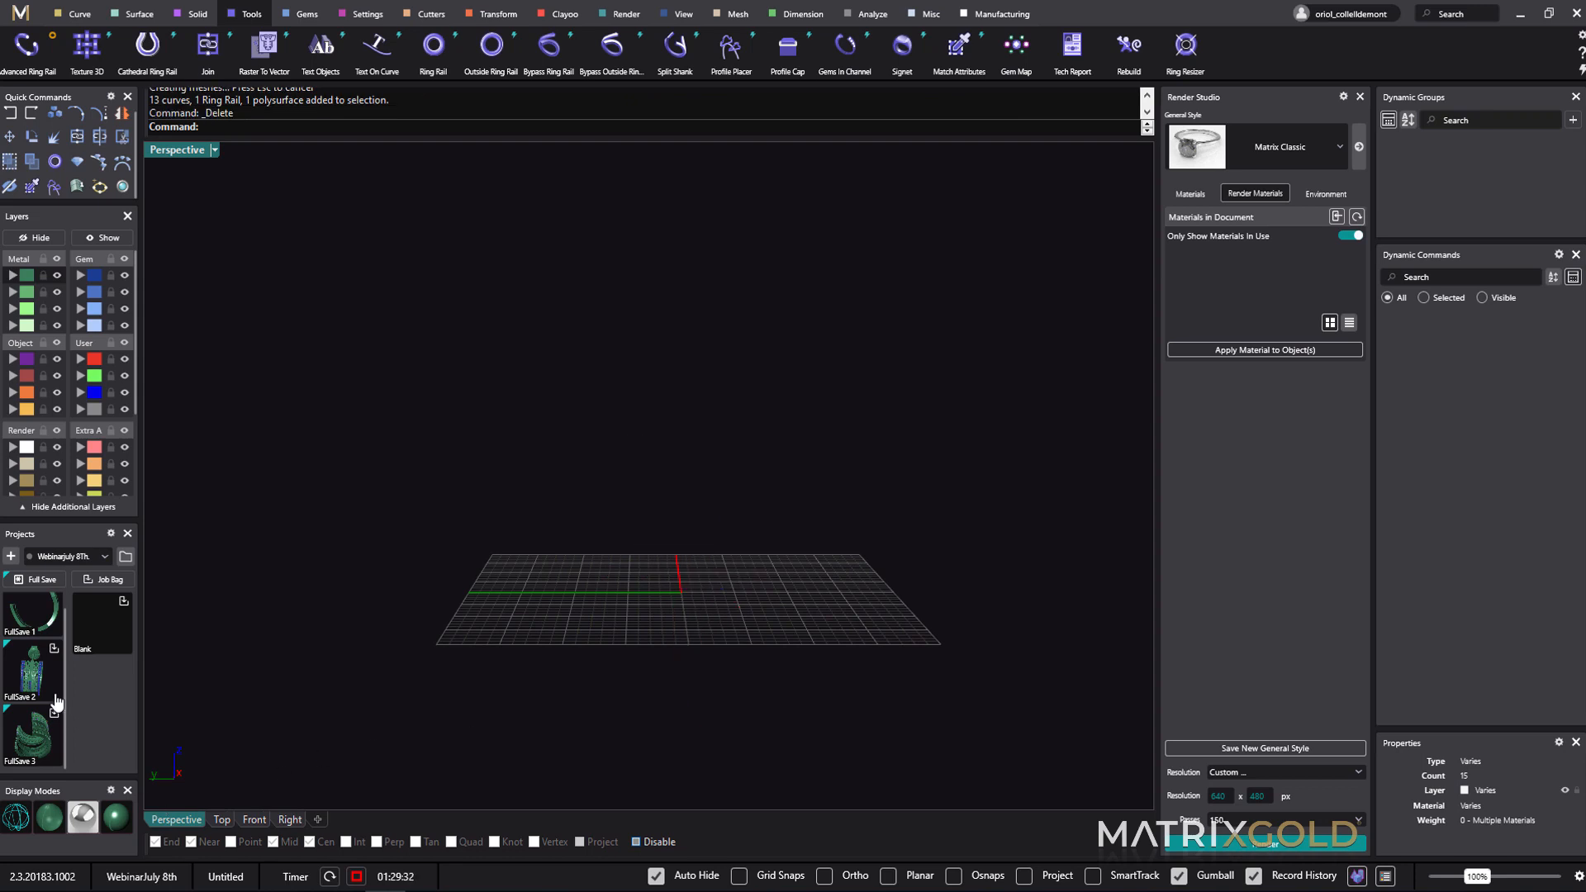
- Open the FullSave 2 earring without saving the current changes, and examine its centre band and side-band gem cutters from several angles
{"action": "left_click", "coordinate": [91, 648]}
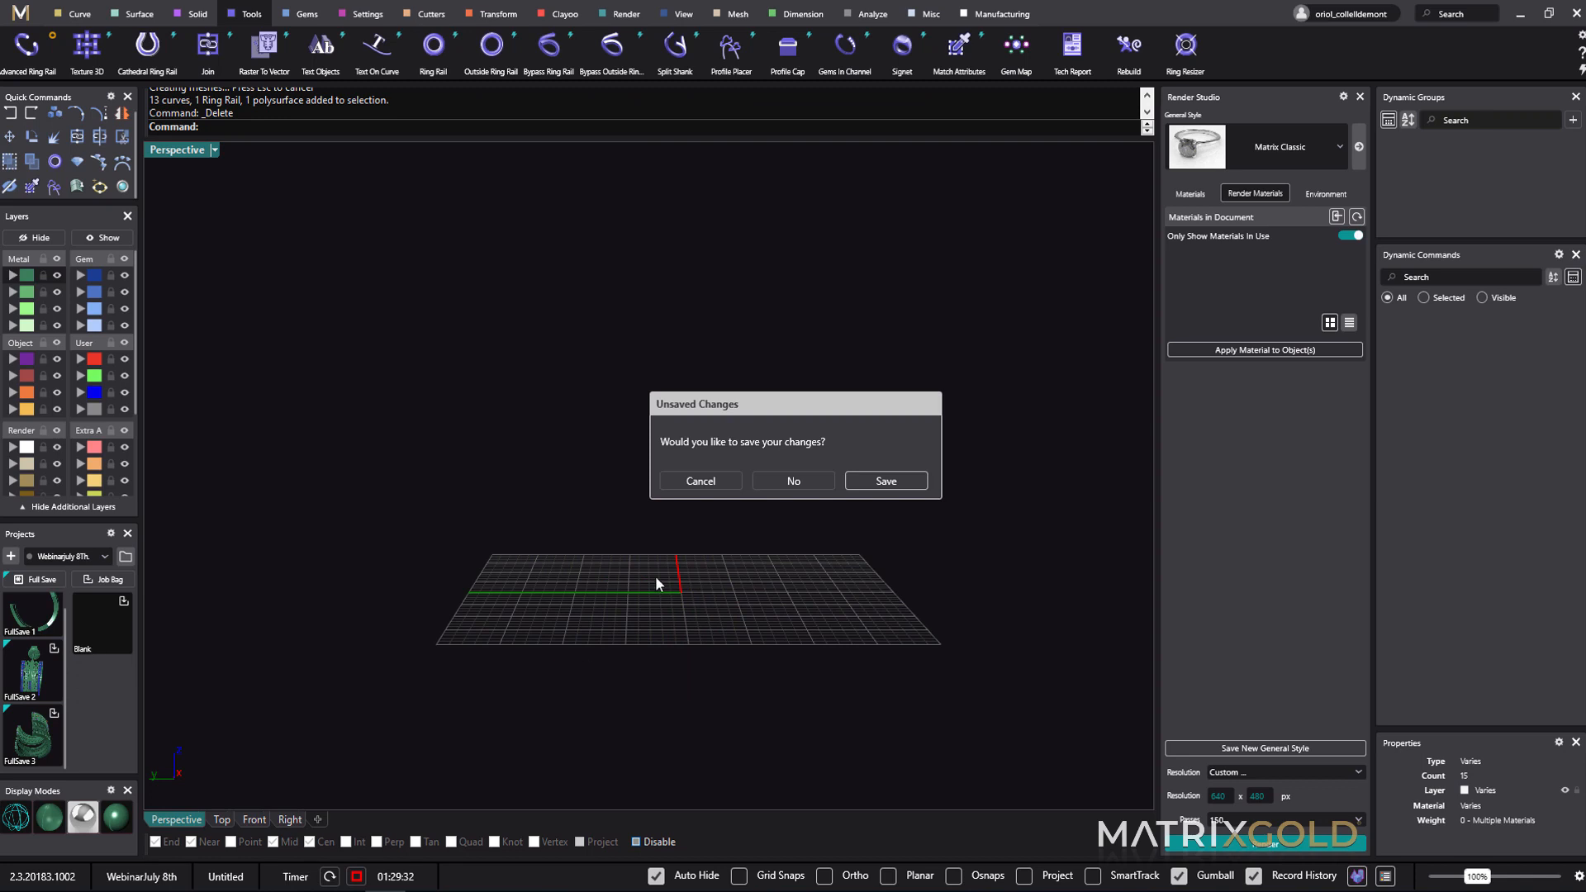
{"action": "left_click", "coordinate": [785, 483]}
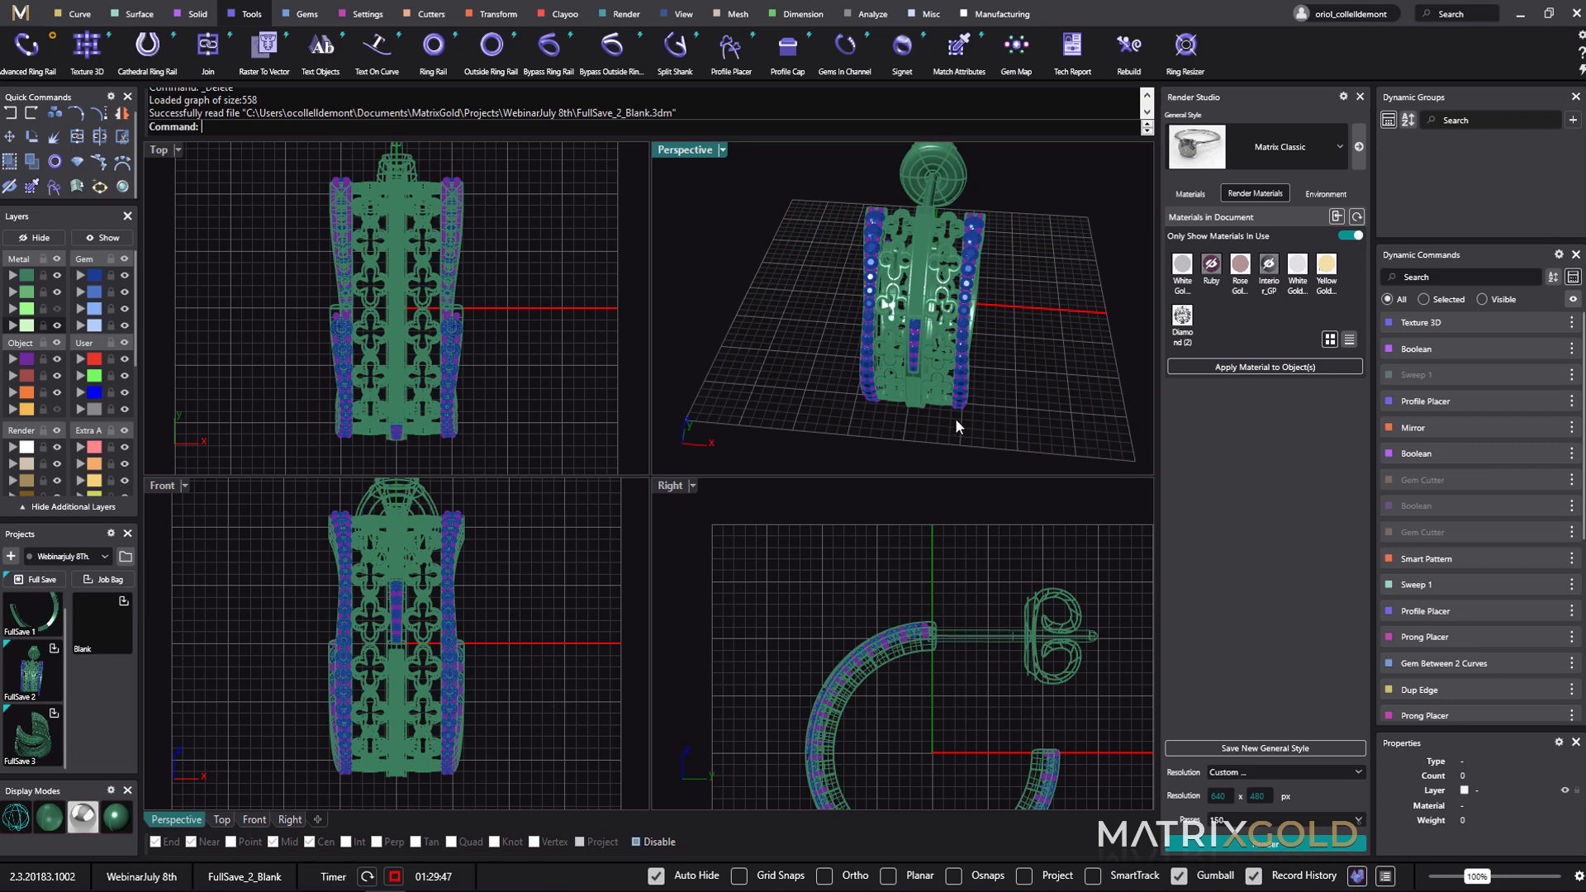
{"action": "right_click_drag", "start_coordinate": [955, 418], "coordinate": [890, 423]}
{"action": "right_click_drag", "start_coordinate": [780, 271], "coordinate": [832, 367]}
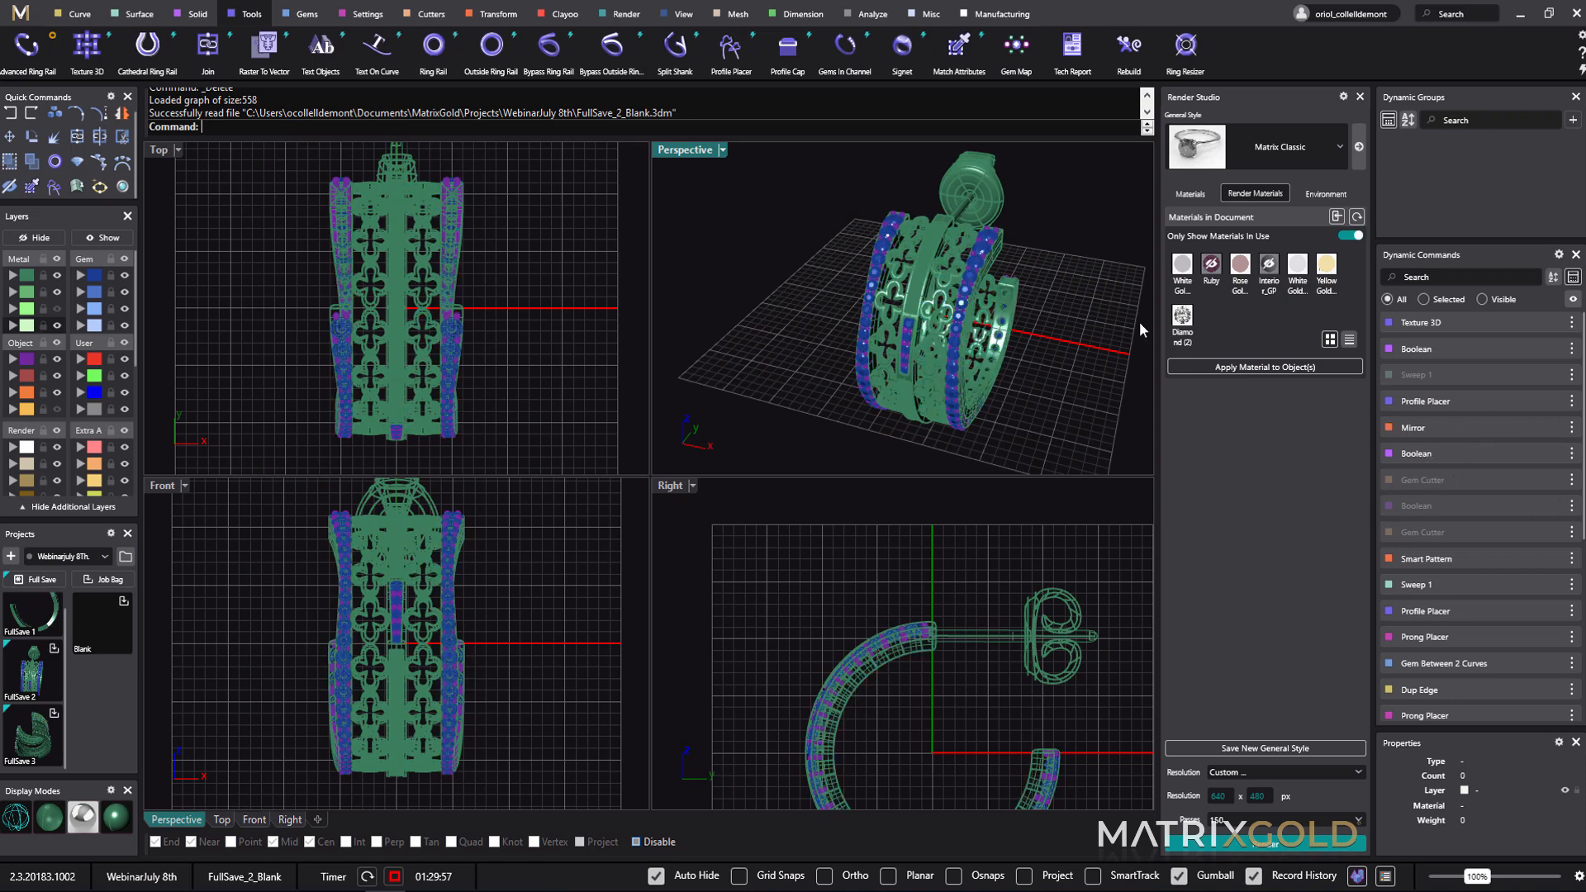
{"action": "right_click_drag", "start_coordinate": [1034, 414], "coordinate": [1043, 373]}
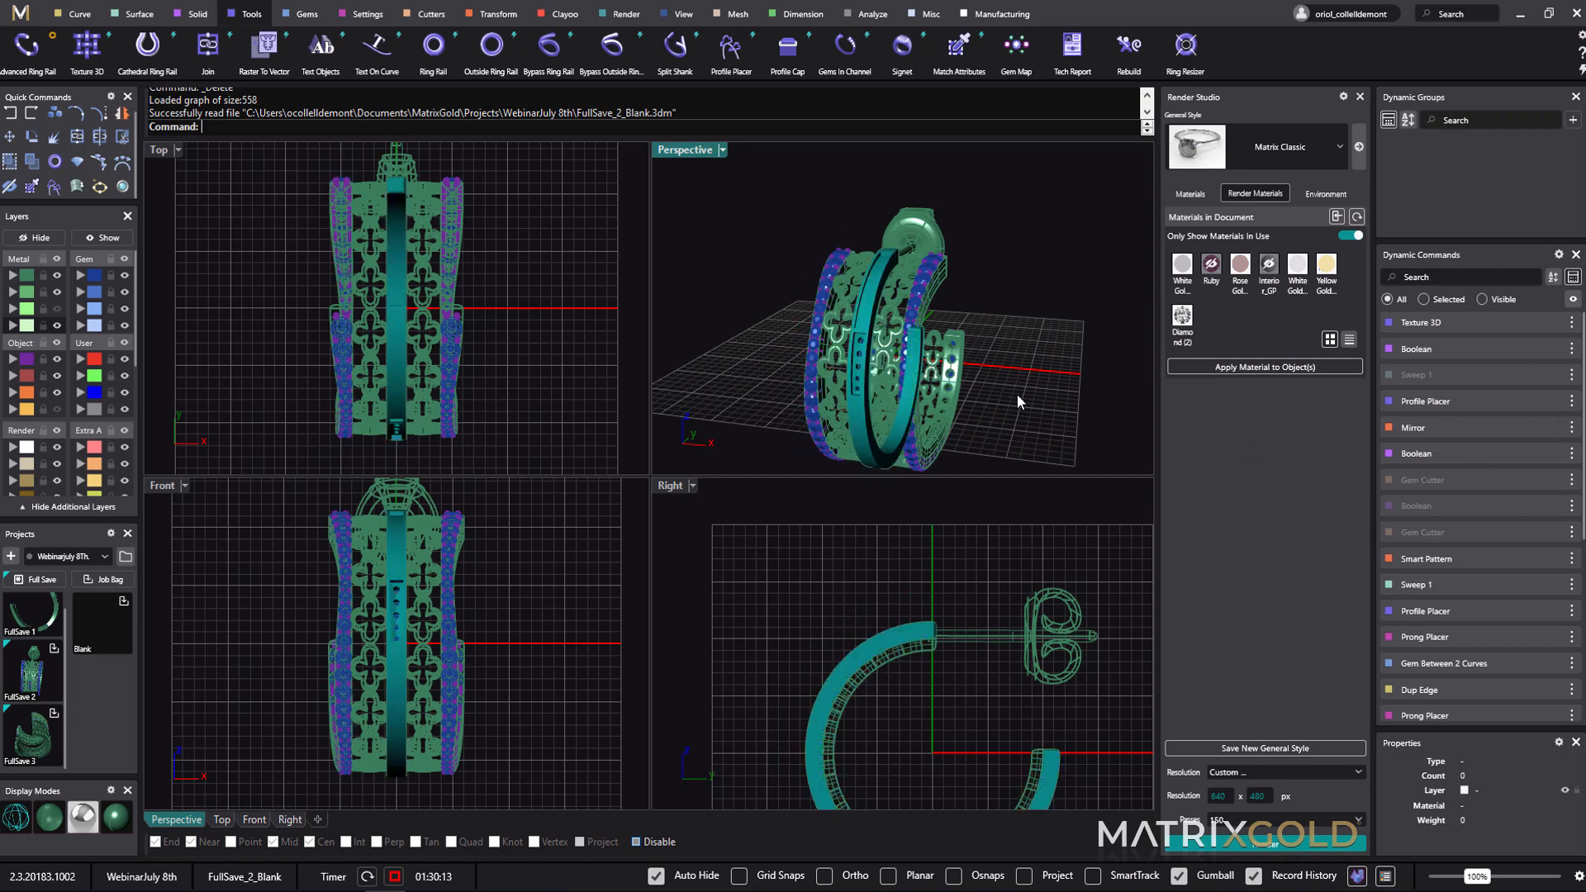
{"action": "scroll", "coordinate": [1014, 375], "scroll_direction": "down", "scroll_amount": 2}
{"action": "right_click_drag", "start_coordinate": [1023, 399], "coordinate": [1105, 402], "text": "shift"}
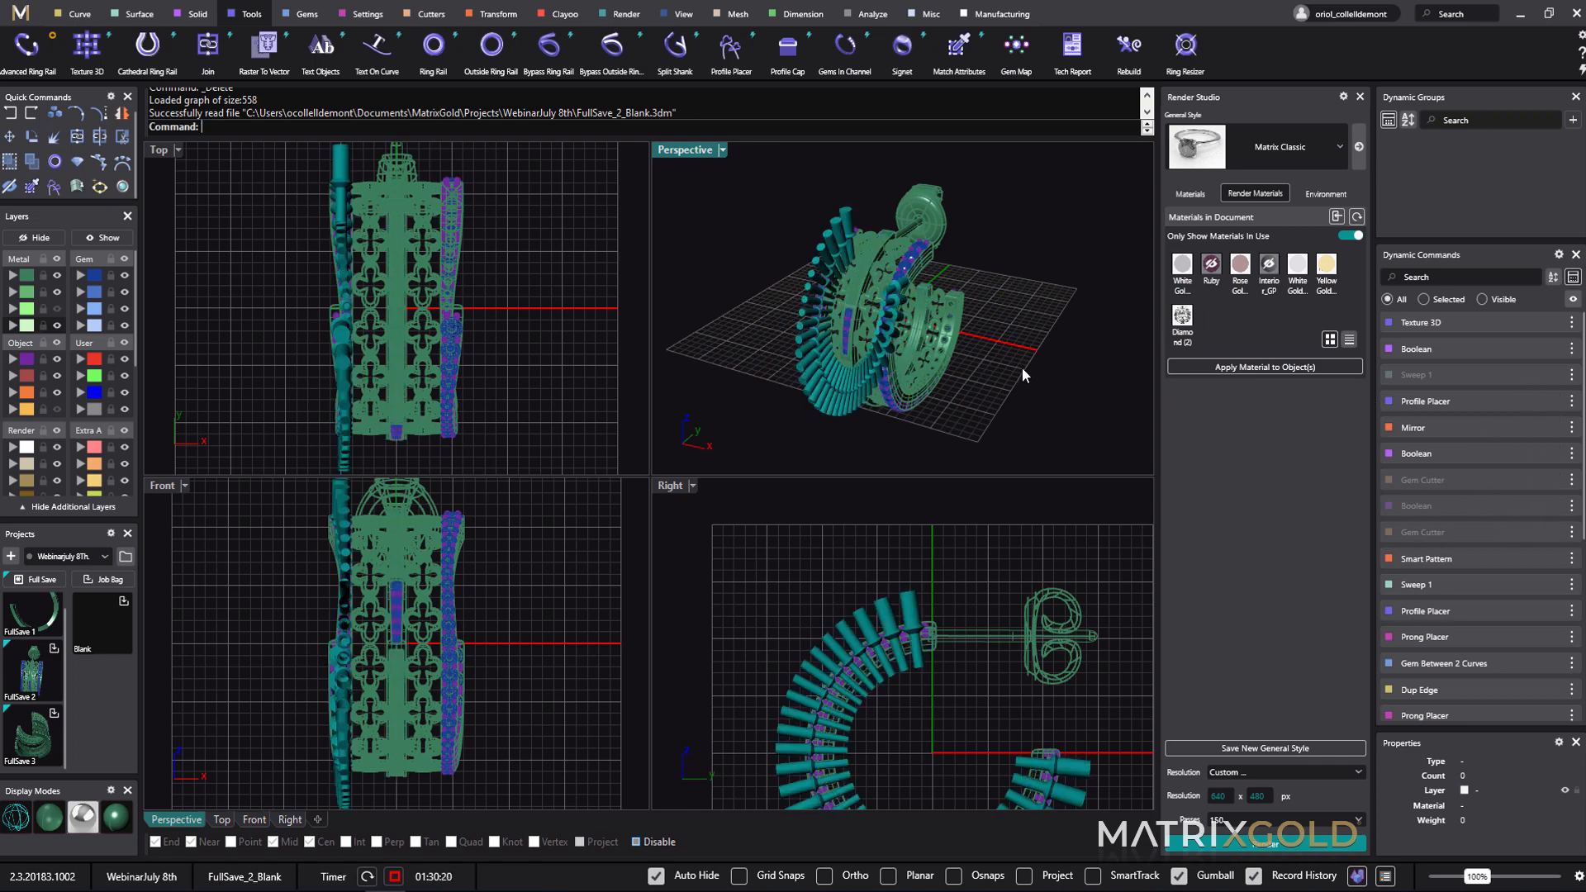
{"action": "mouse_move", "coordinate": [1039, 388]}
{"action": "right_mouse_down"}
{"action": "mouse_move", "coordinate": [1065, 391]}
{"action": "mouse_move", "coordinate": [1014, 383]}
{"action": "right_mouse_up"}
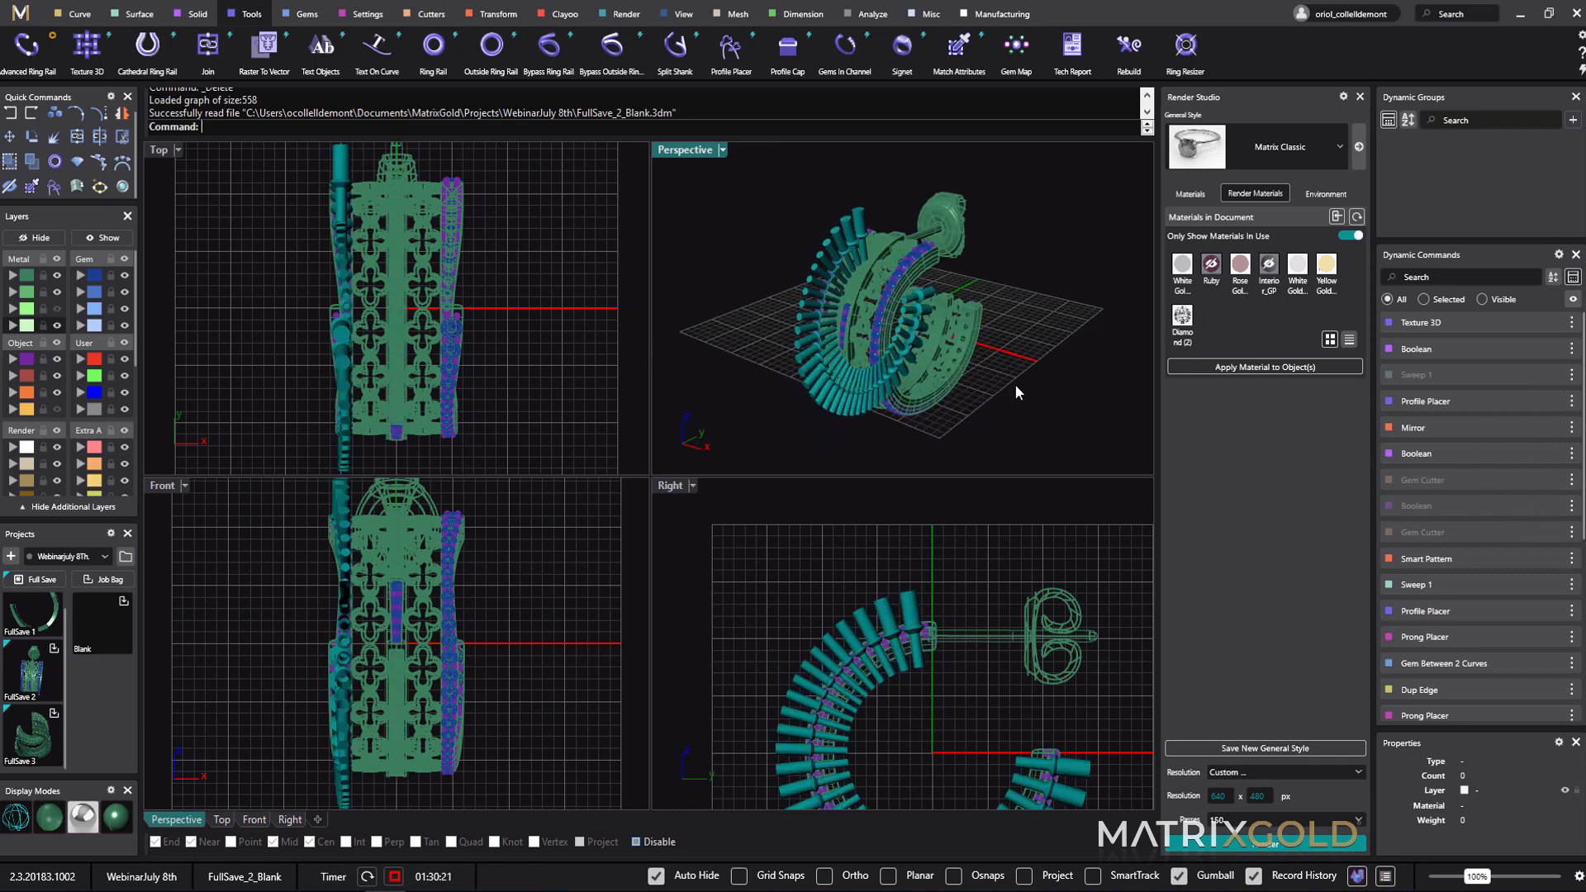